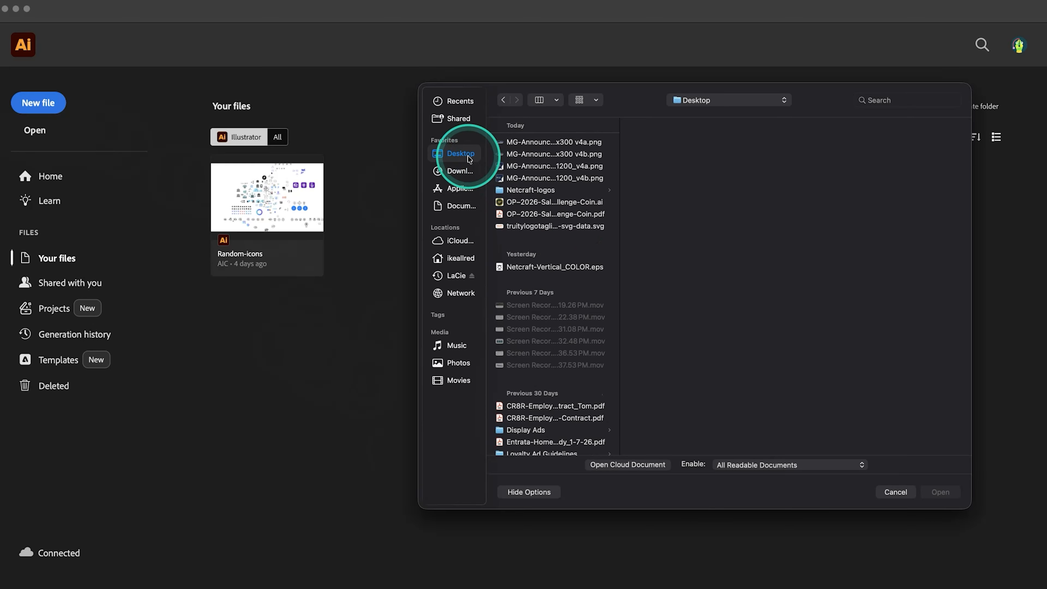
Open the existing document ObservePoint-Budget-2026_whitepaper.ai from the Downloads folder
click(459, 171)
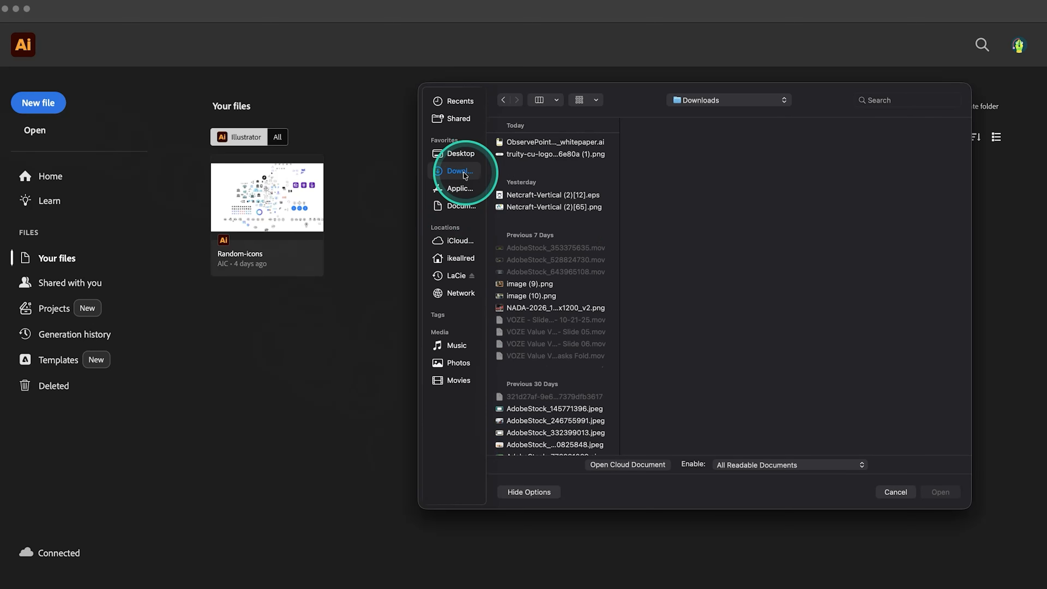
click(542, 142)
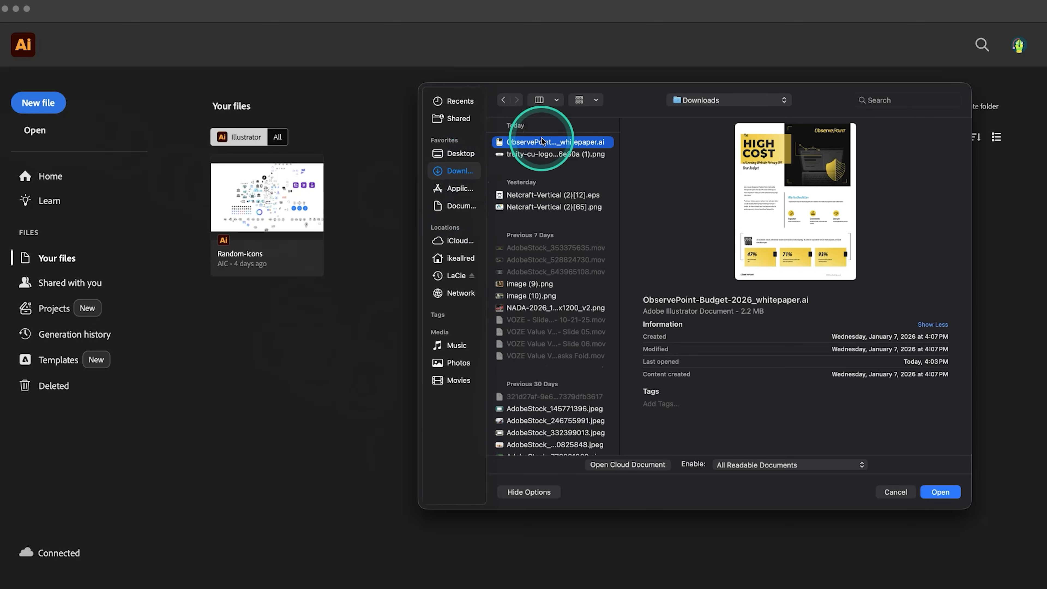
click(941, 492)
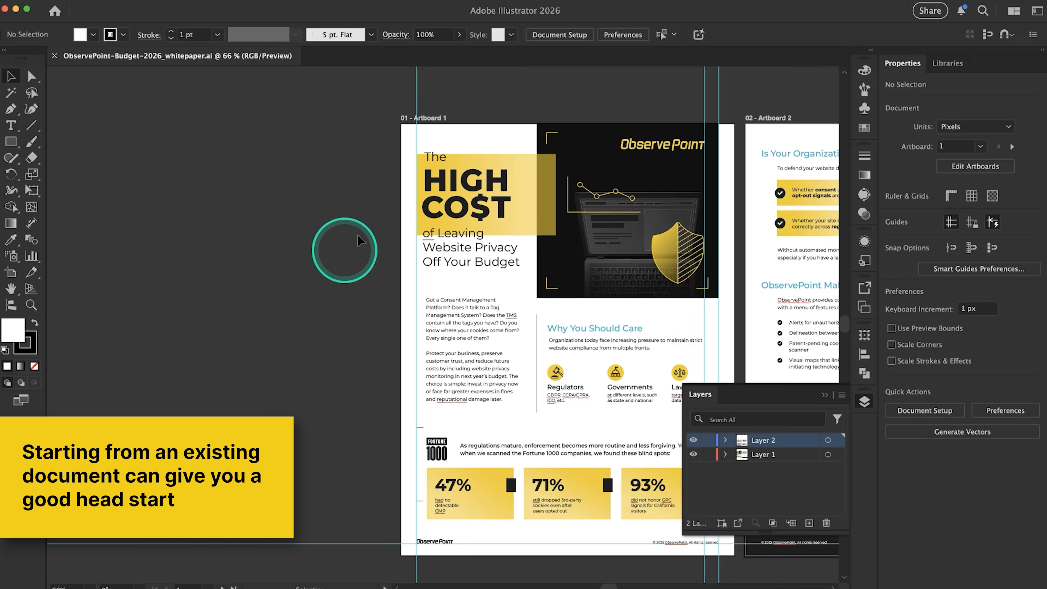
Collapse the floating Layers panel so both whitepaper pages can be seen unobstructed
scroll(358, 236, right, 3)
scroll(357, 235, down, 4)
scroll(358, 236, right, 2)
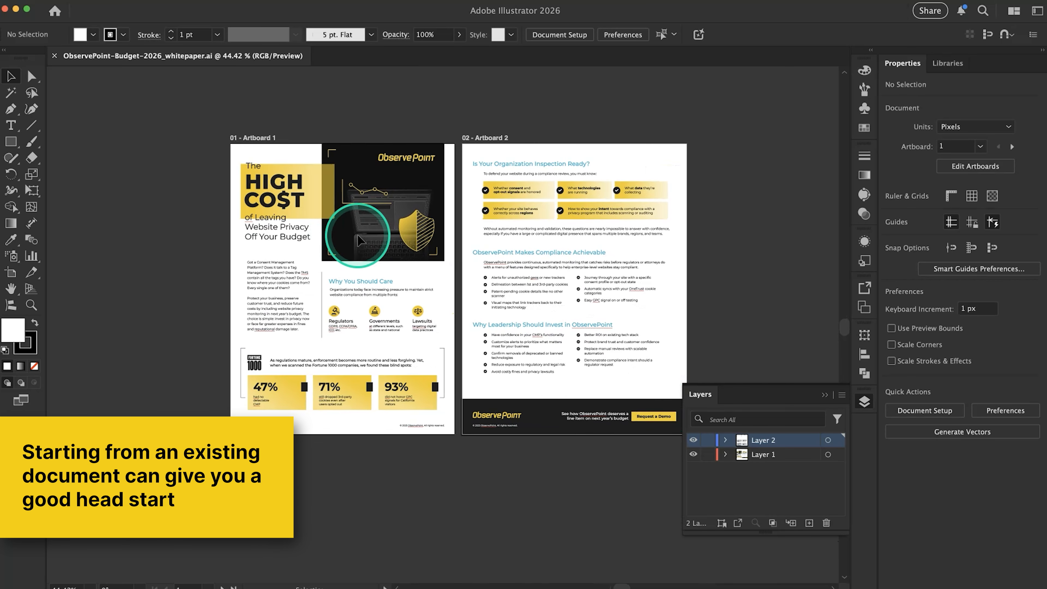
scroll(460, 243, up, 3)
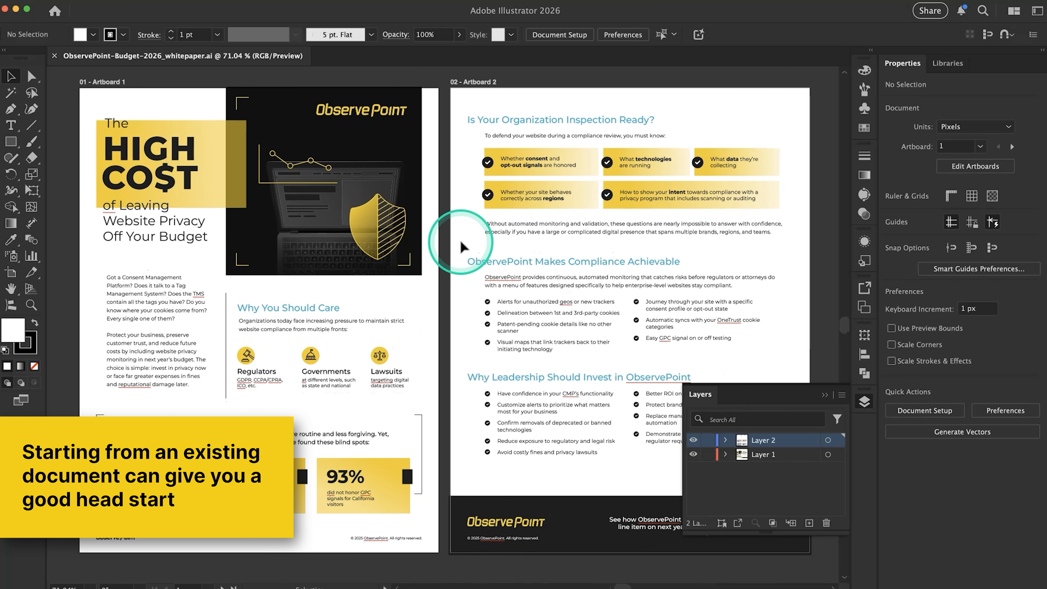
click(826, 398)
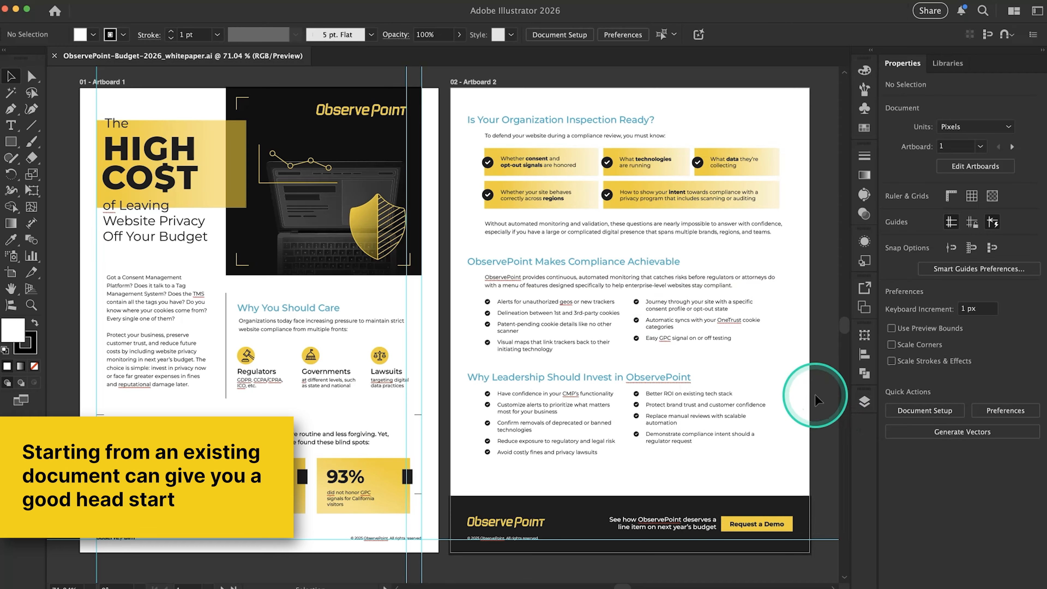
Inspect the size and position of Artboard 1 and Artboard 2 with the Artboard tool
scroll(547, 311, left, 3)
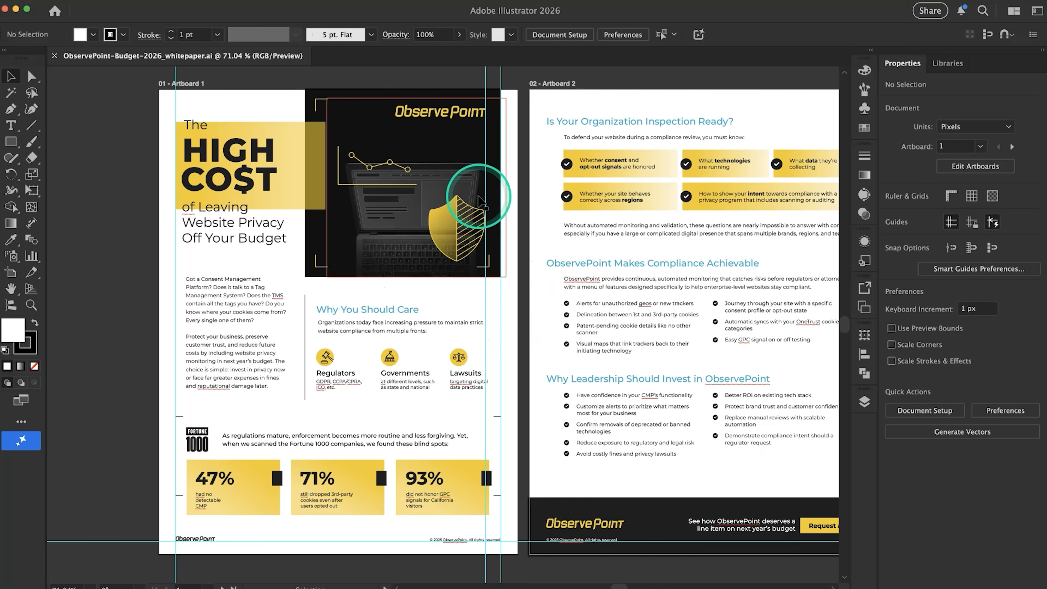
scroll(339, 371, left, 2)
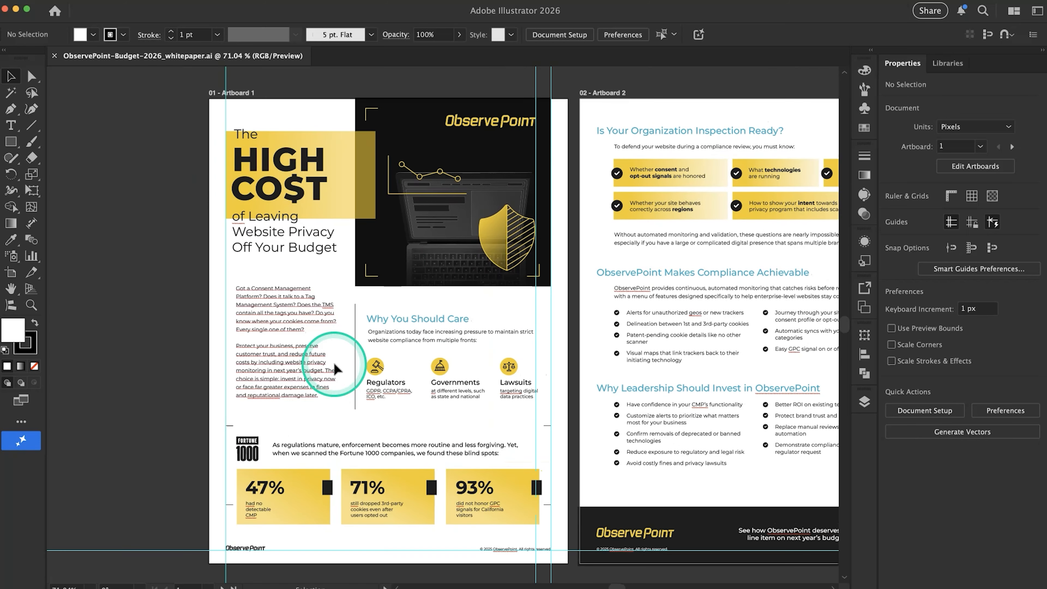
click(11, 273)
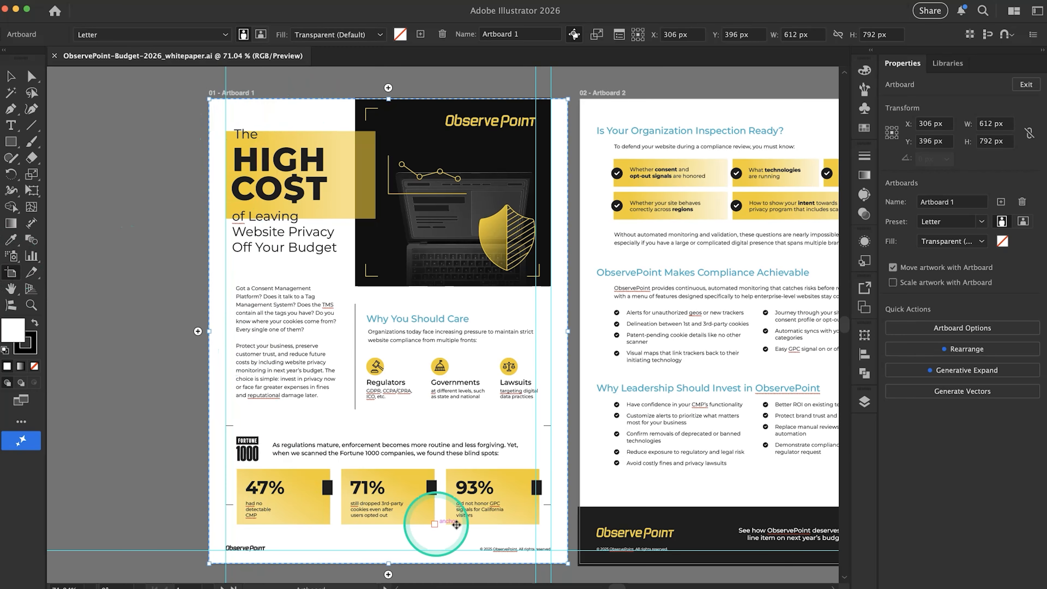
scroll(392, 269, right, 5)
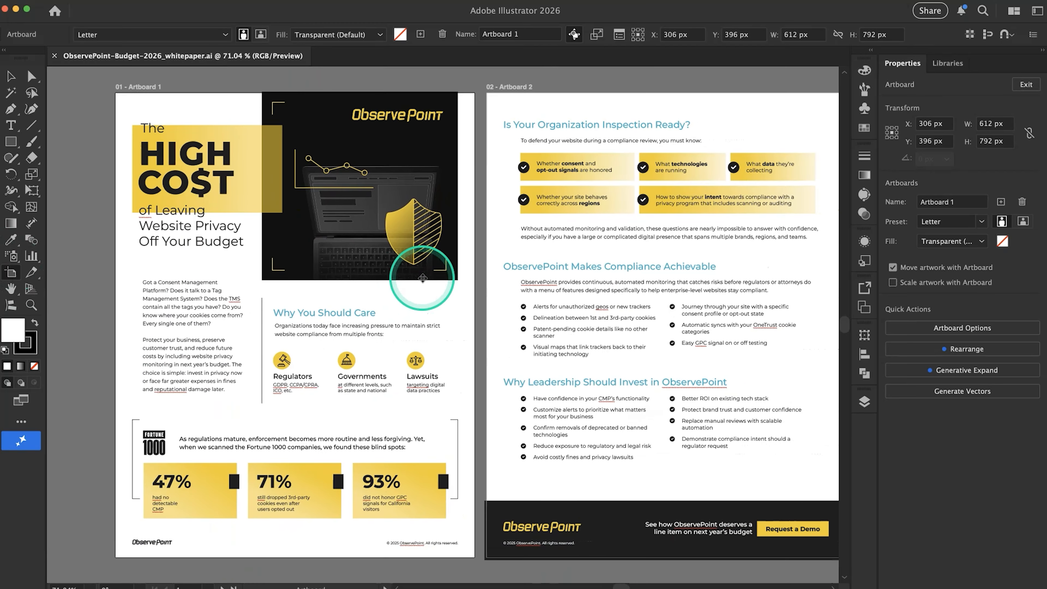
scroll(422, 278, right, 2)
click(461, 120)
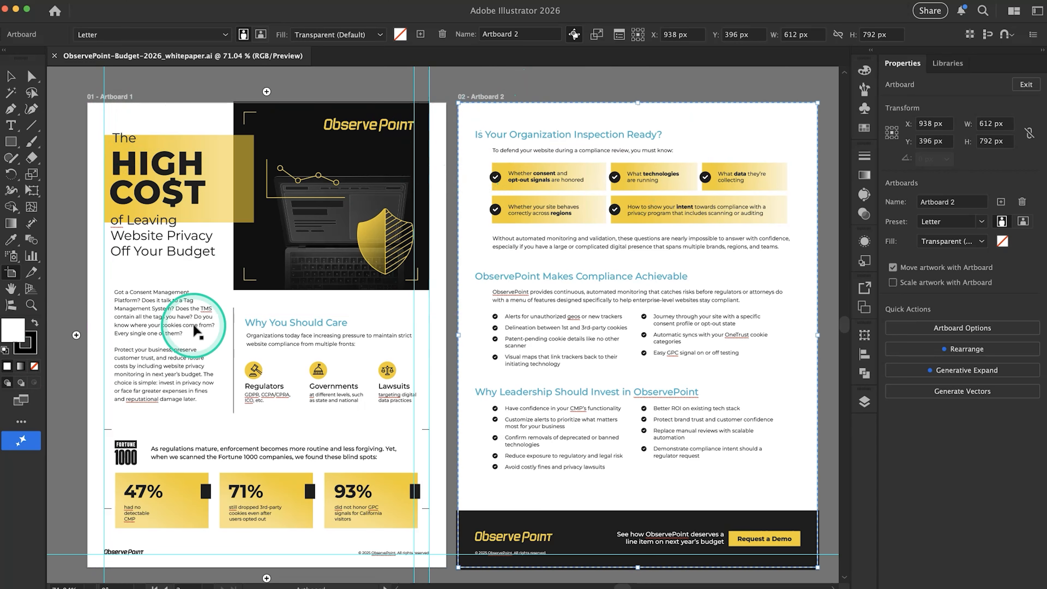
click(136, 111)
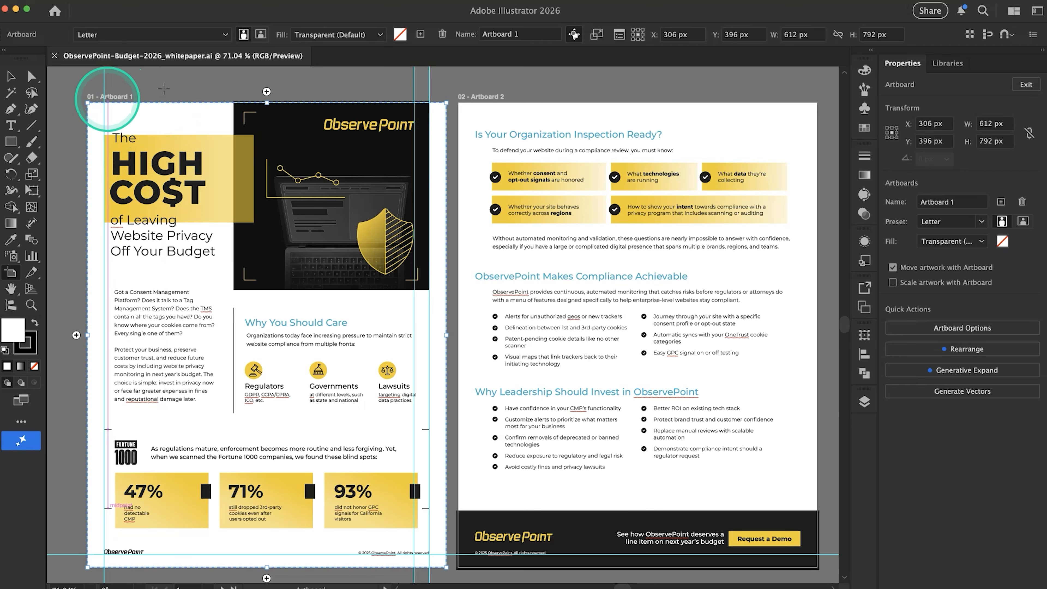
scroll(420, 209, down, 3)
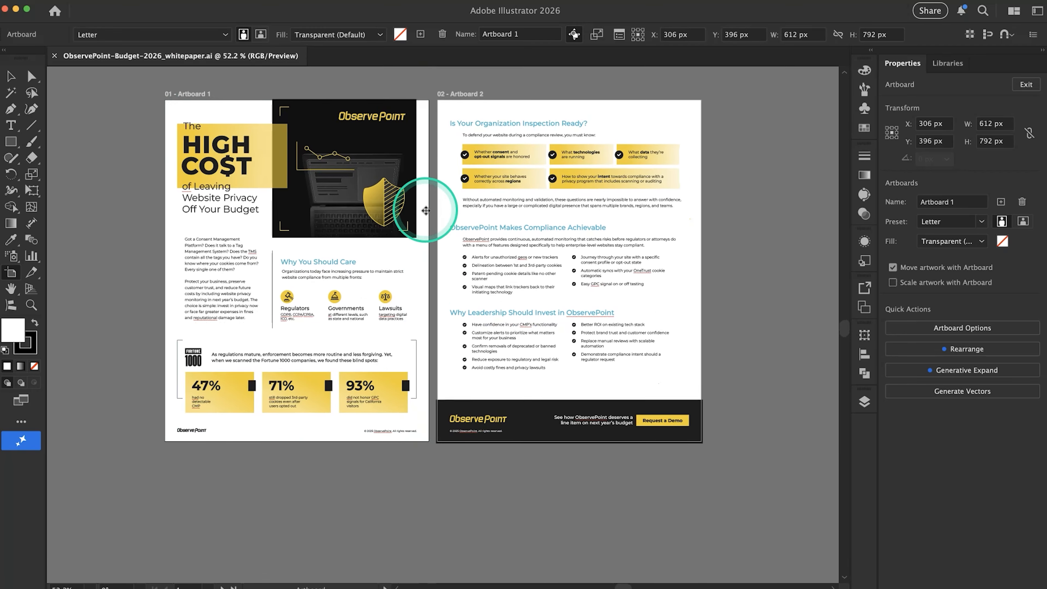
scroll(556, 346, up, 3)
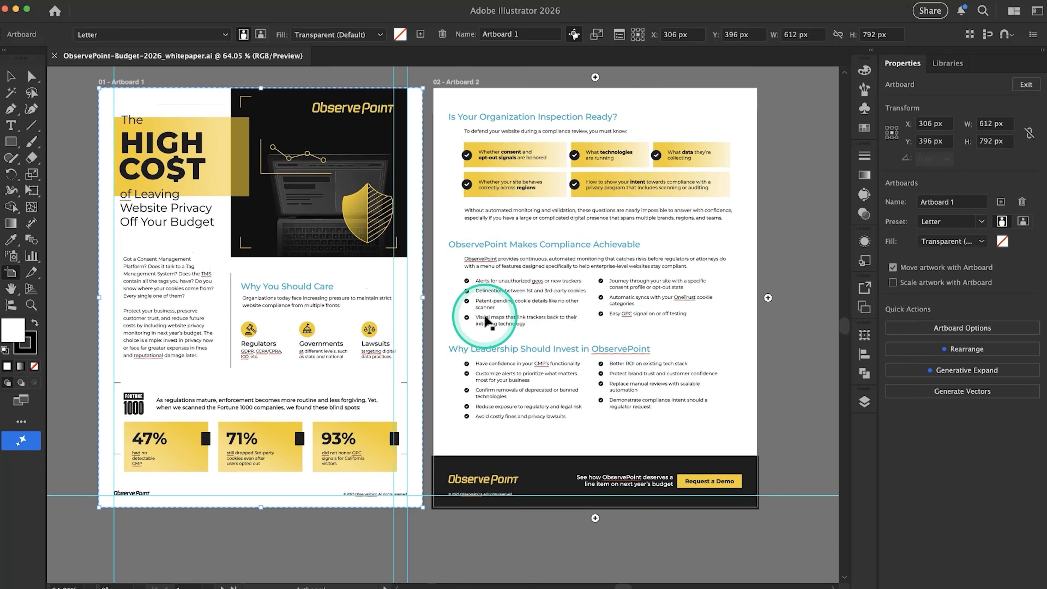
scroll(416, 295, up, 2)
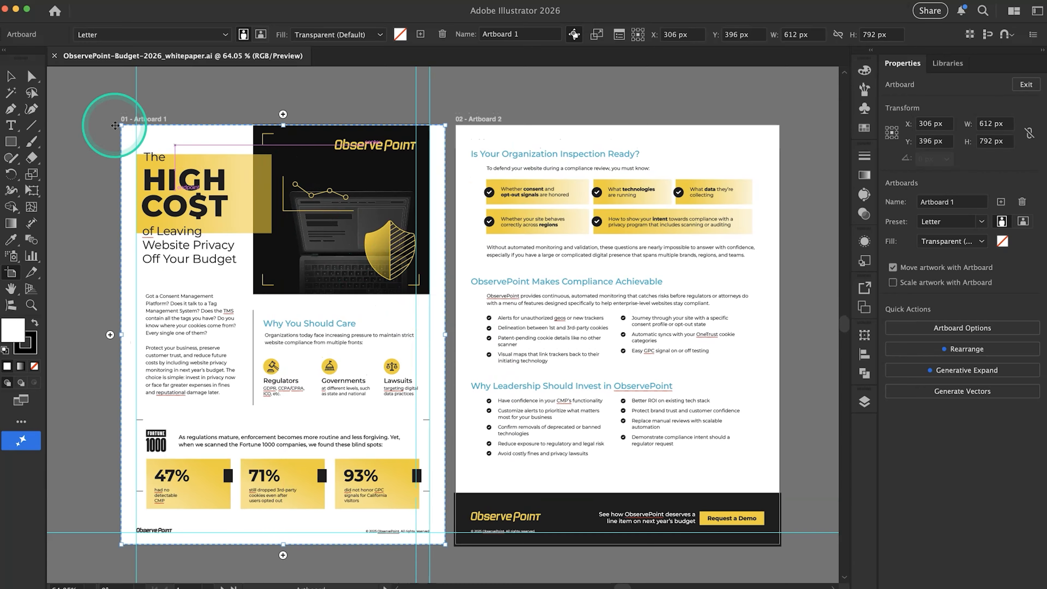
Rename the first artboard as OP Page 1 and copy that name for reuse
click(11, 76)
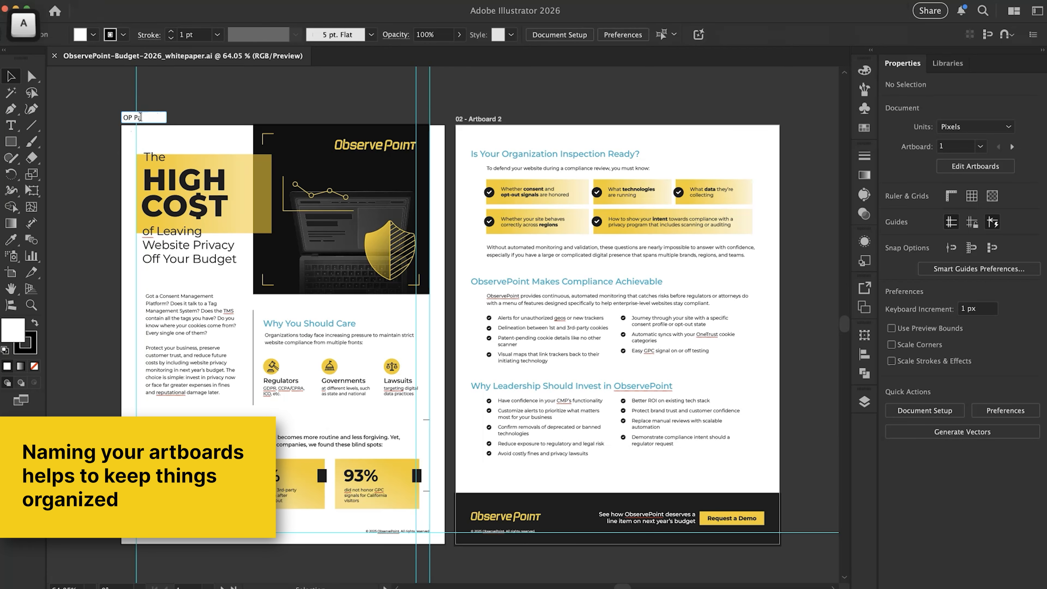
text(ge 1)
click(149, 118)
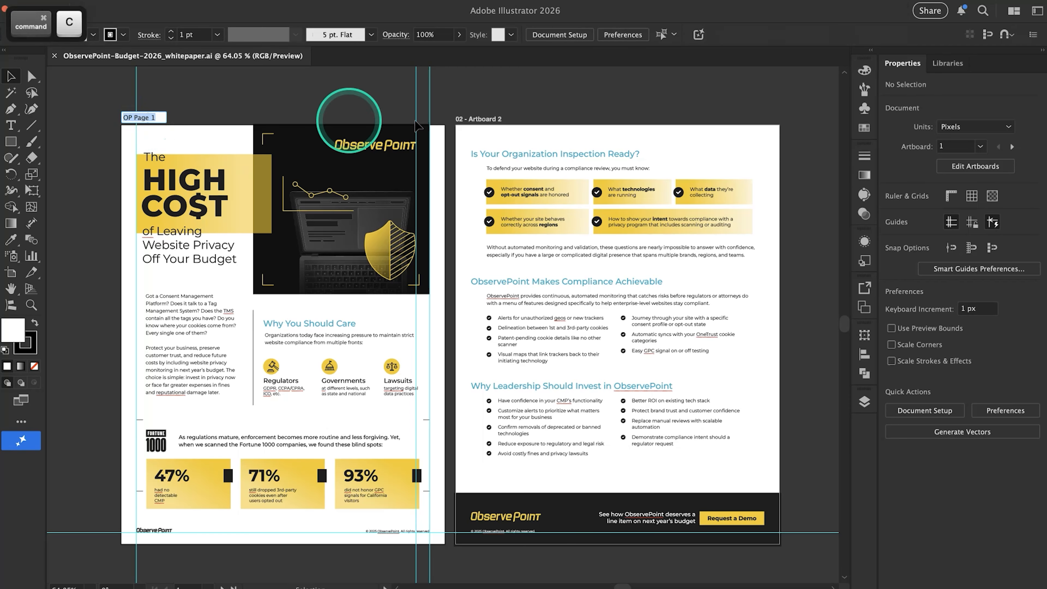
Rename the second artboard as OP Page 2
click(486, 119)
double_click(486, 119)
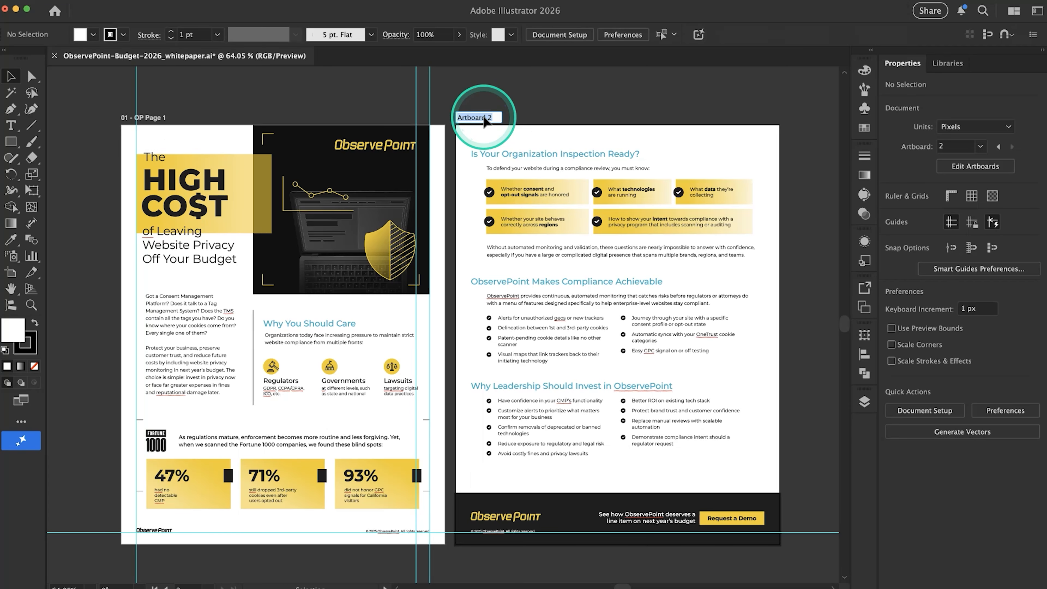
double_click(493, 117)
text(2 - OP Page)
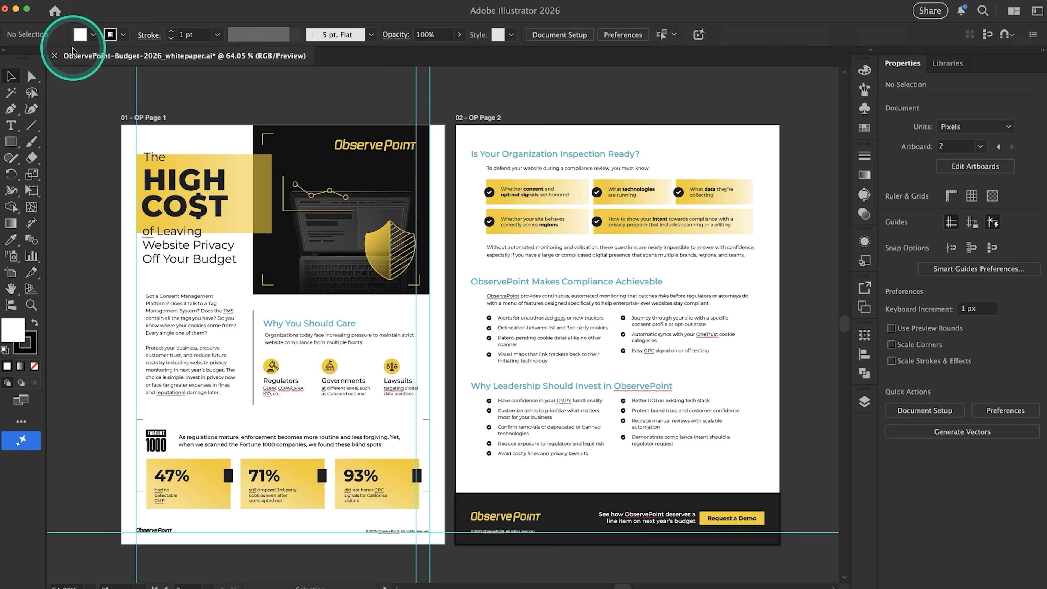
key(super+Tab)
key(super+Tab)
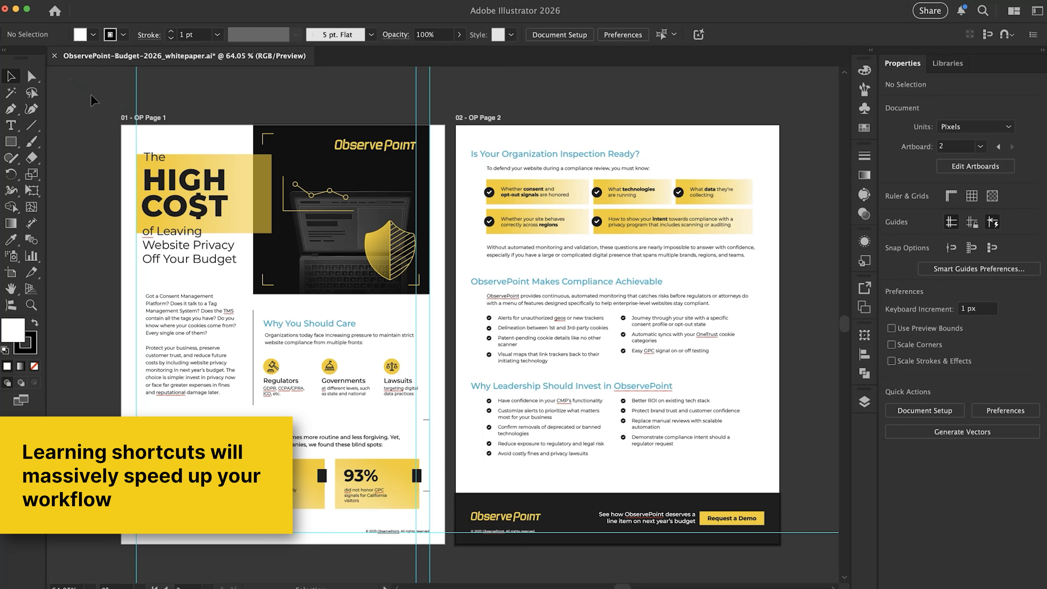
scroll(283, 132, down, 1)
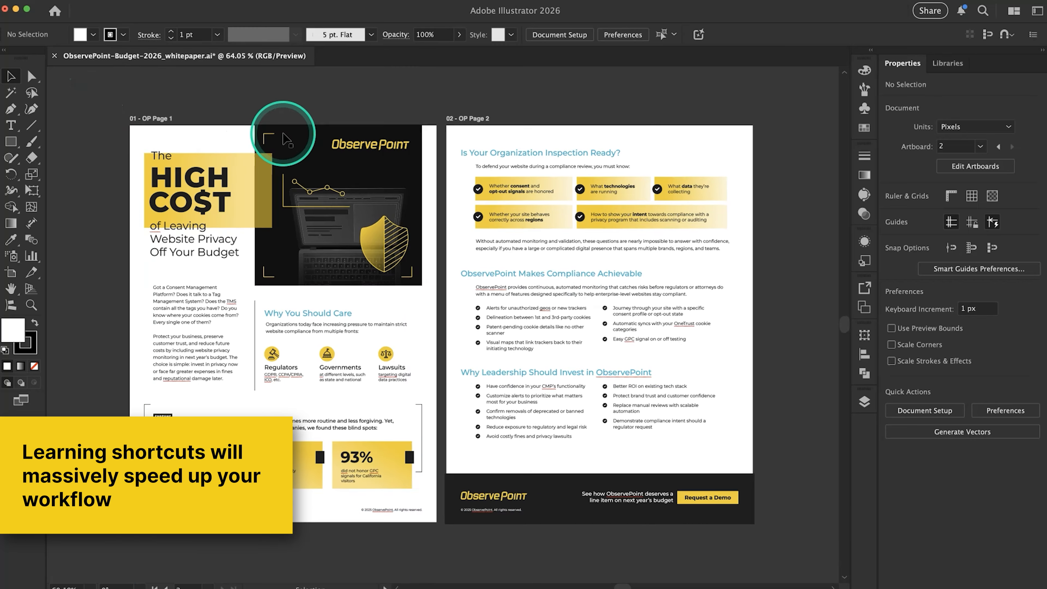
scroll(283, 133, down, 1)
scroll(284, 140, down, 2)
scroll(284, 139, left, 1)
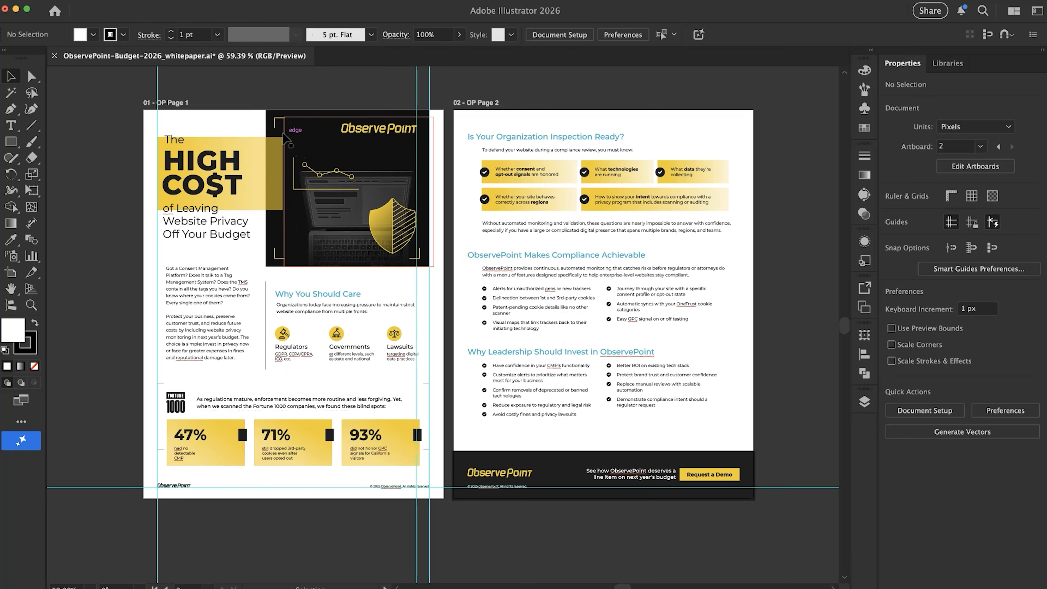
scroll(251, 211, down, 2)
scroll(251, 210, left, 1)
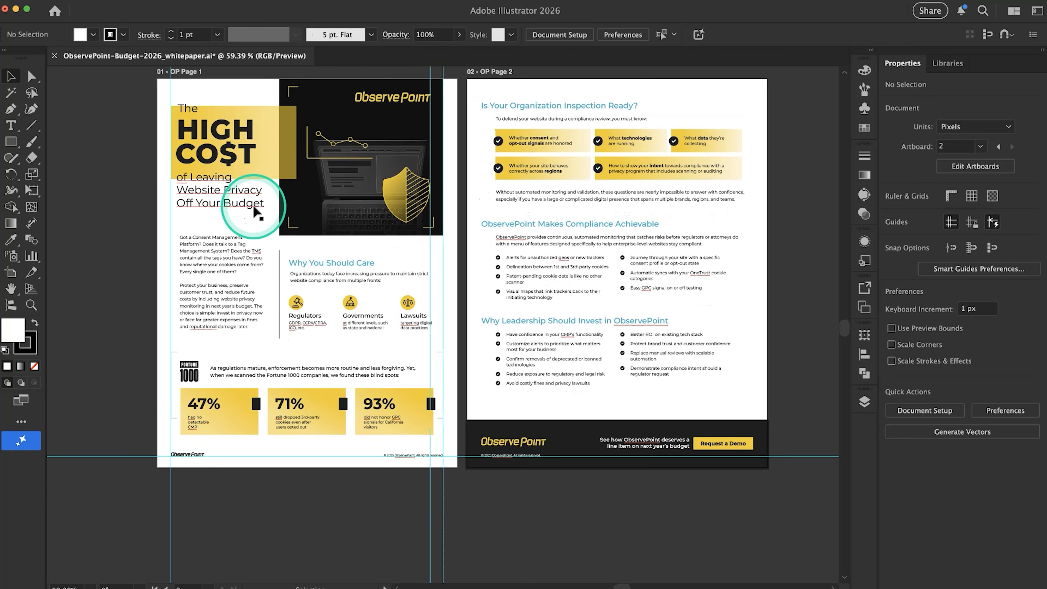
scroll(254, 210, down, 1)
scroll(254, 211, left, 2)
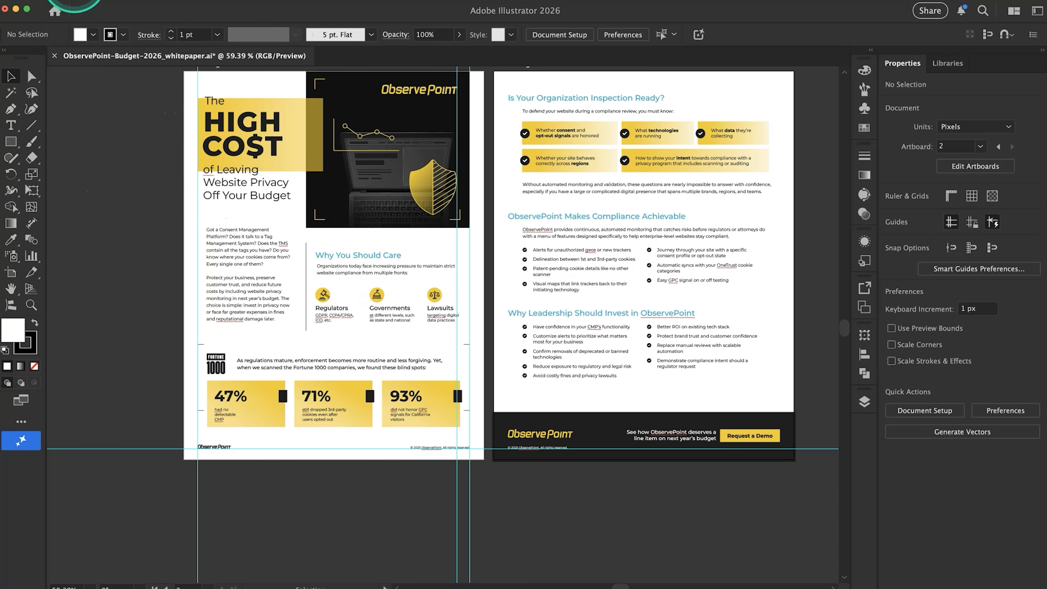
Start a new document from the Letter print preset, 612 x 792 pt
click(73, 3)
click(82, 10)
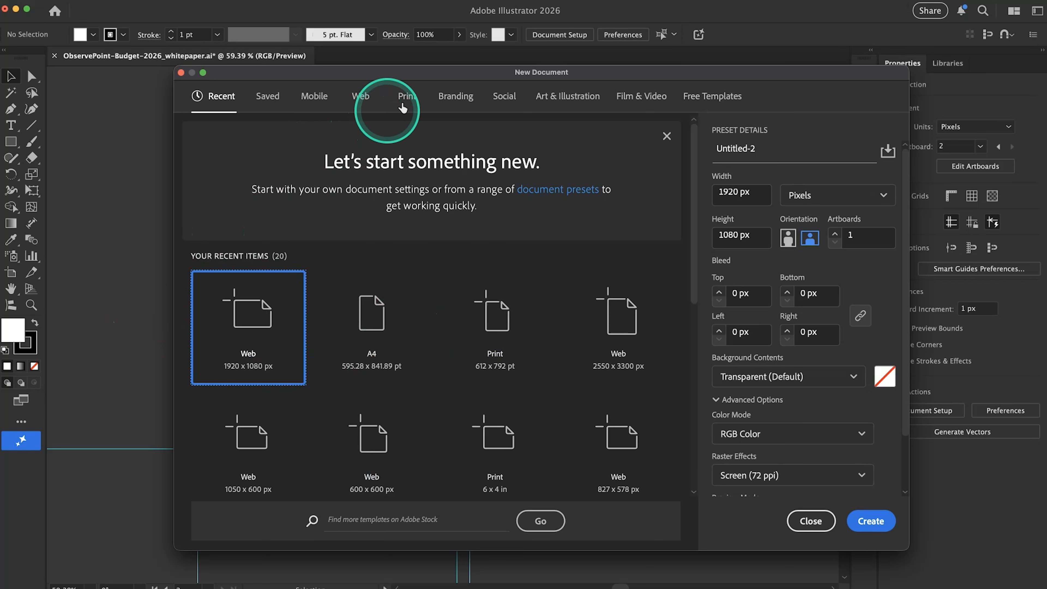
click(409, 98)
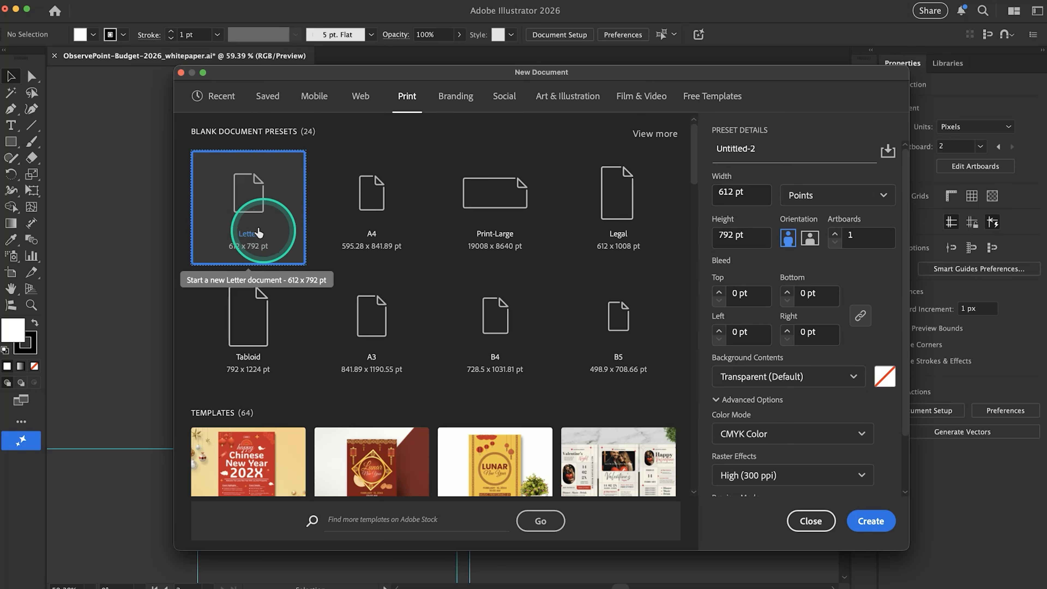
click(256, 205)
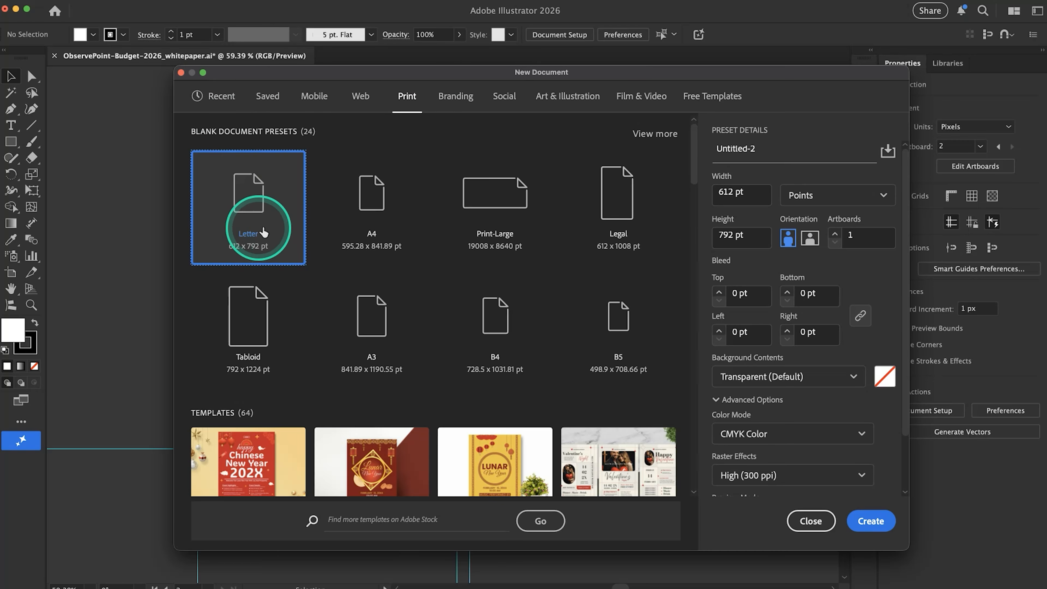
Set the new document's color mode to RGB Color in the advanced options
drag(904, 431, 904, 501)
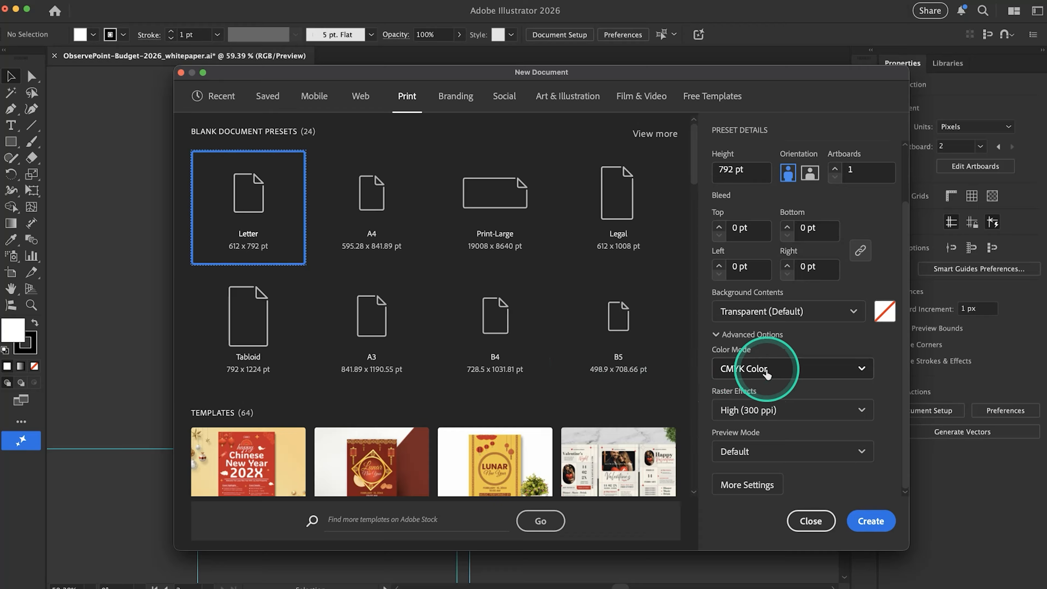
click(861, 369)
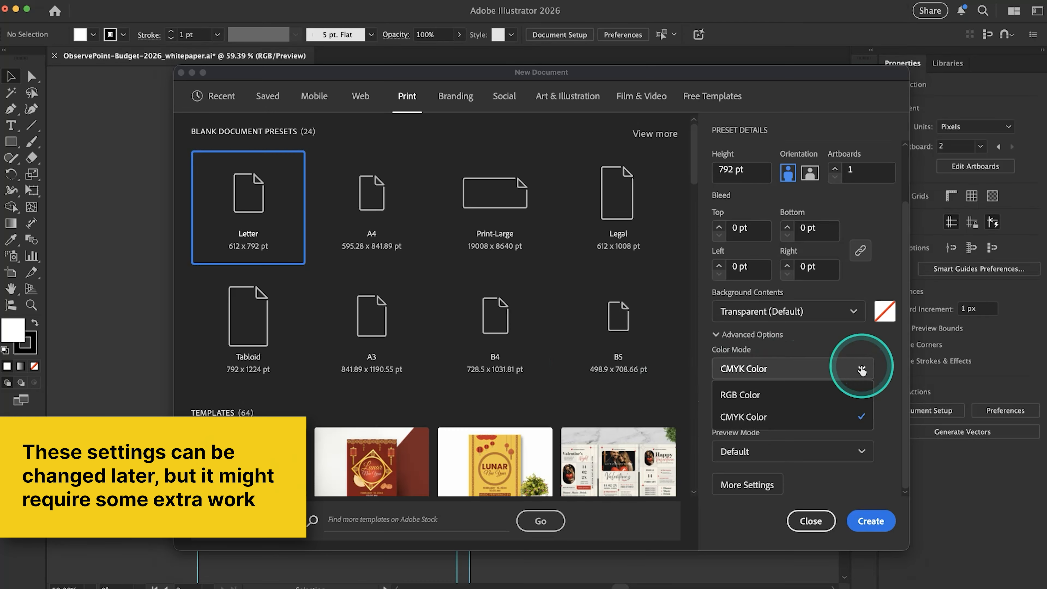
click(784, 395)
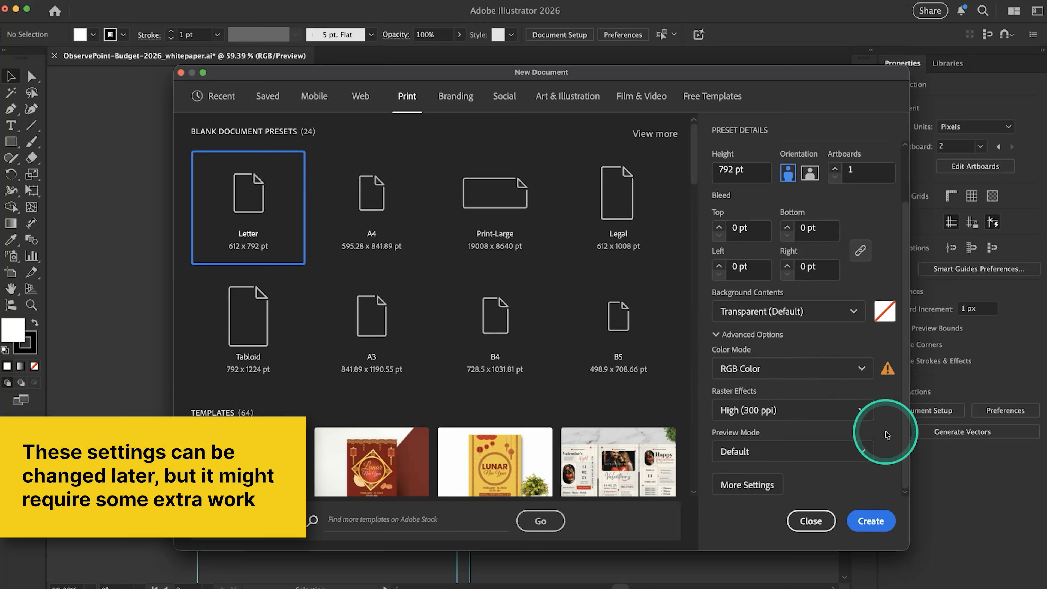
Review the additional document settings without changing them, and create the Letter document
click(762, 485)
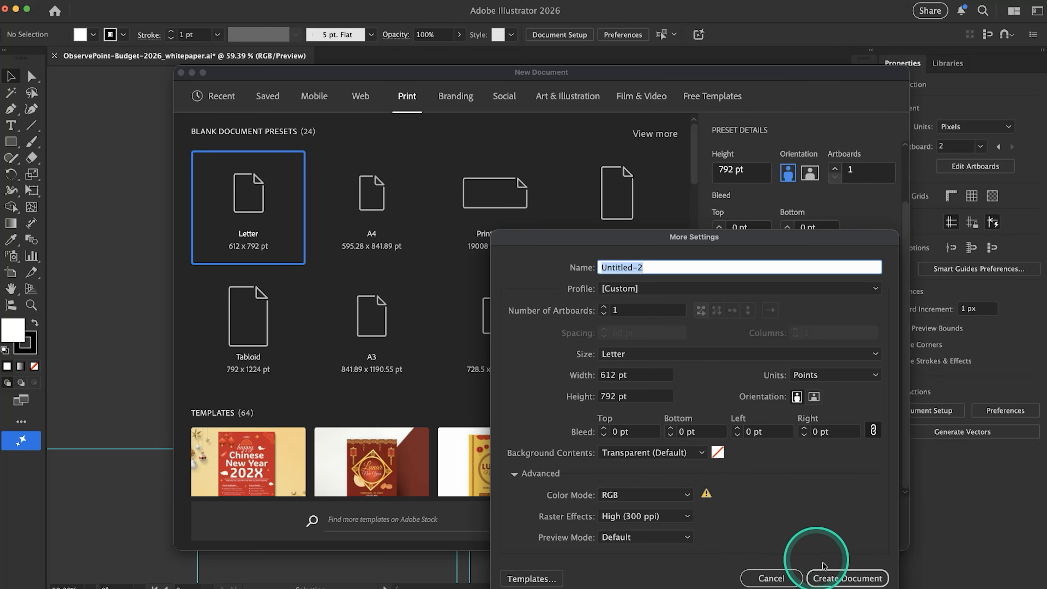
click(796, 580)
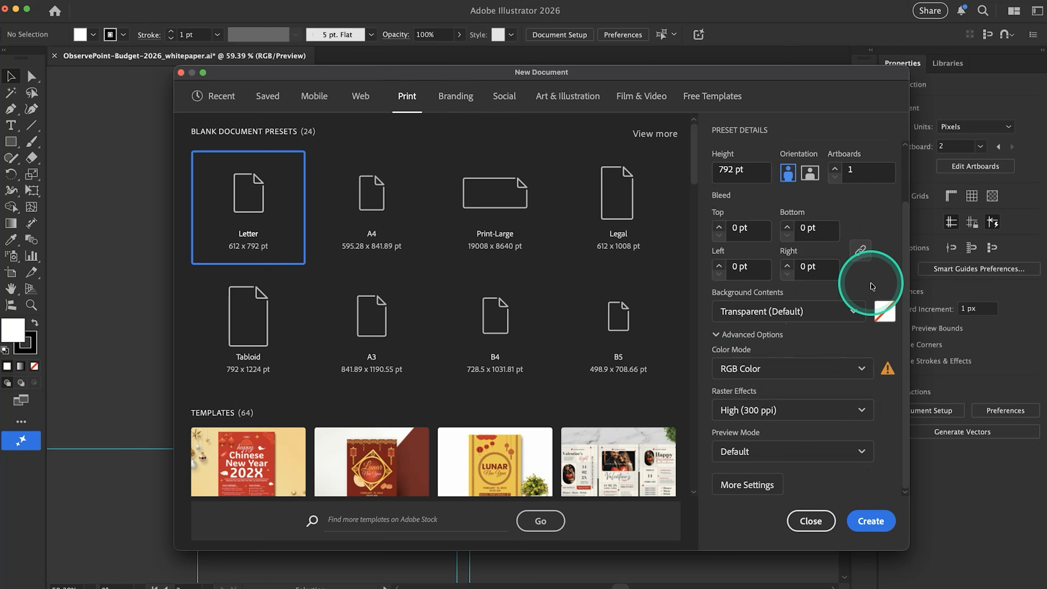
click(871, 521)
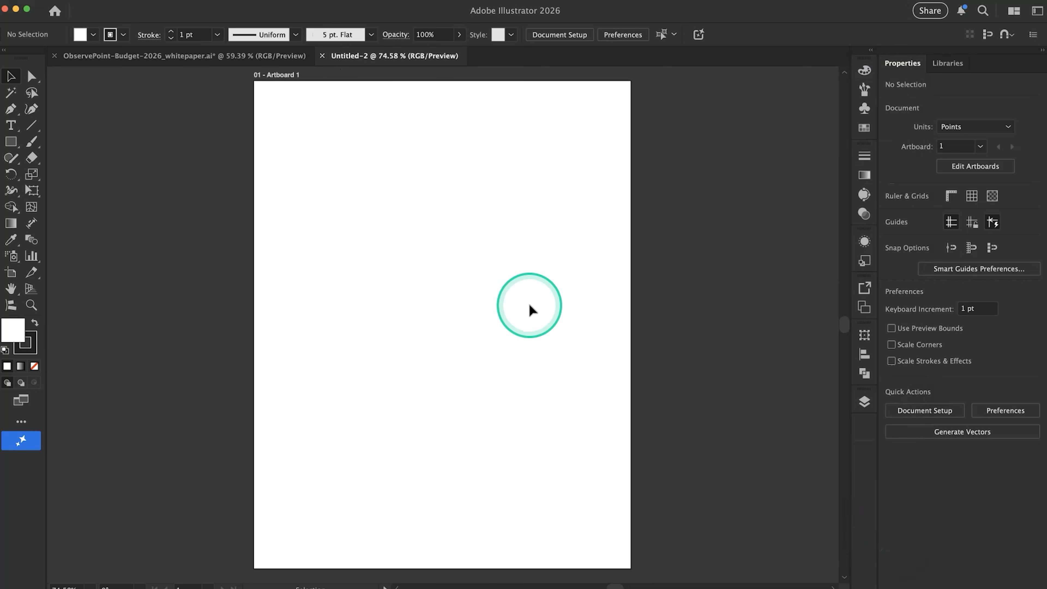
Show the rulers in the new blank document
scroll(431, 326, left, 2)
scroll(431, 326, up, 1)
scroll(431, 326, down, 1)
scroll(431, 326, right, 1)
scroll(431, 324, up, 2)
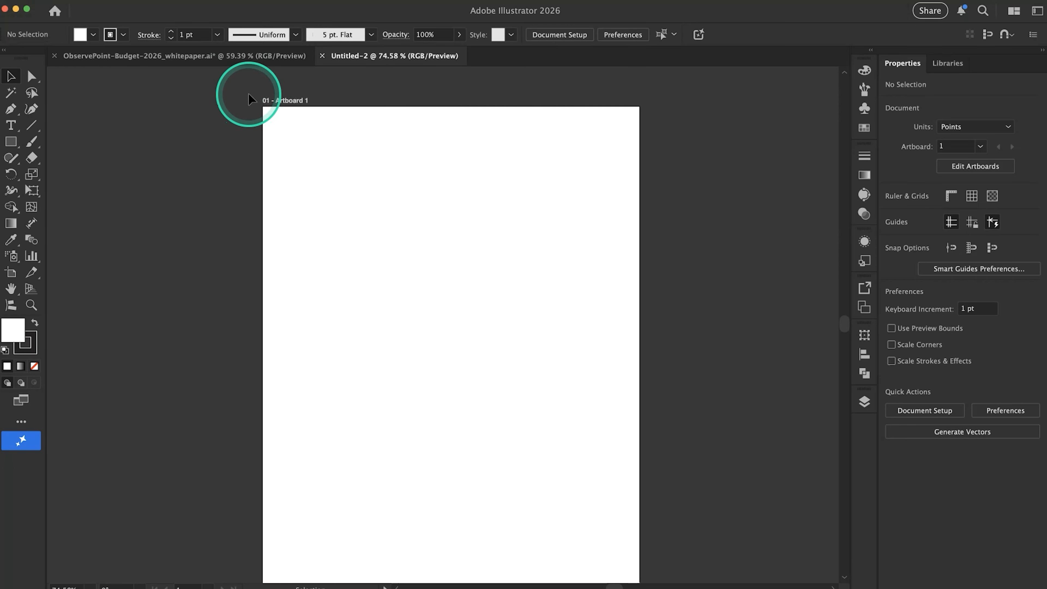
key(super+r)
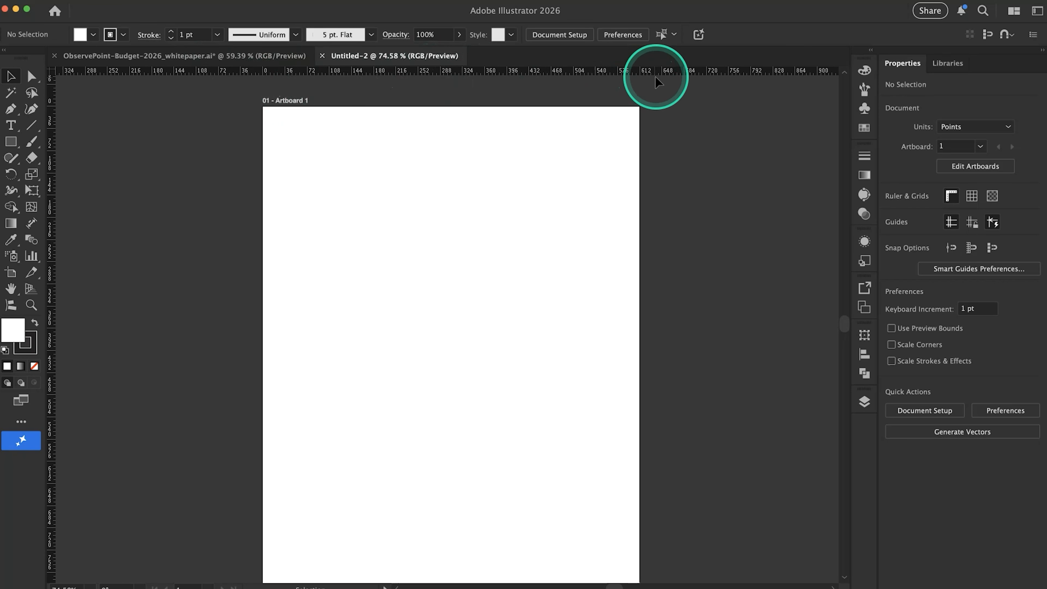
Change the ruler units from Points to Inches and check the artboard's extents along the rulers
right_click(665, 71)
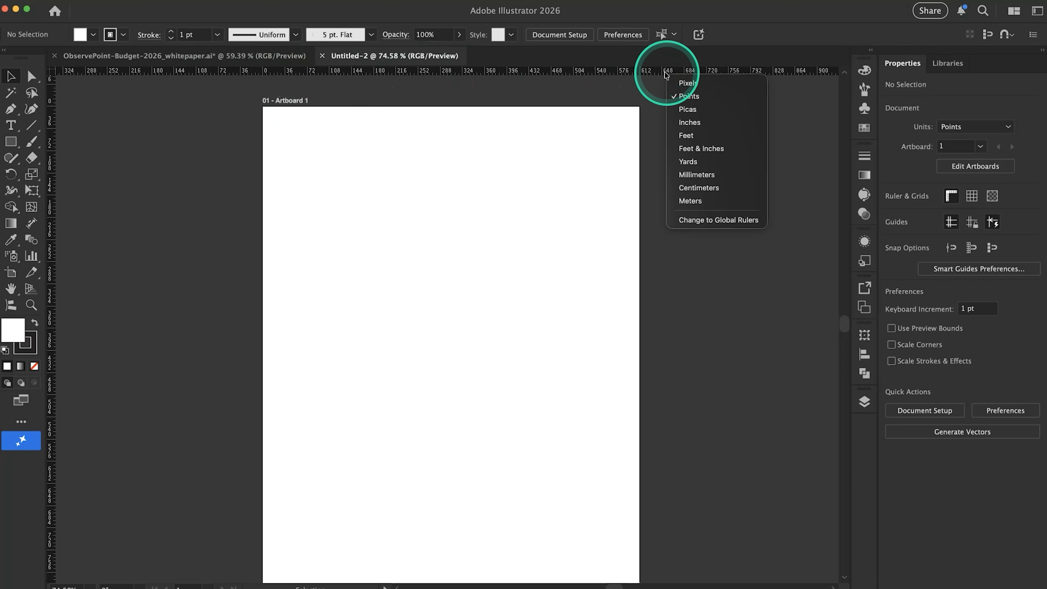
click(695, 122)
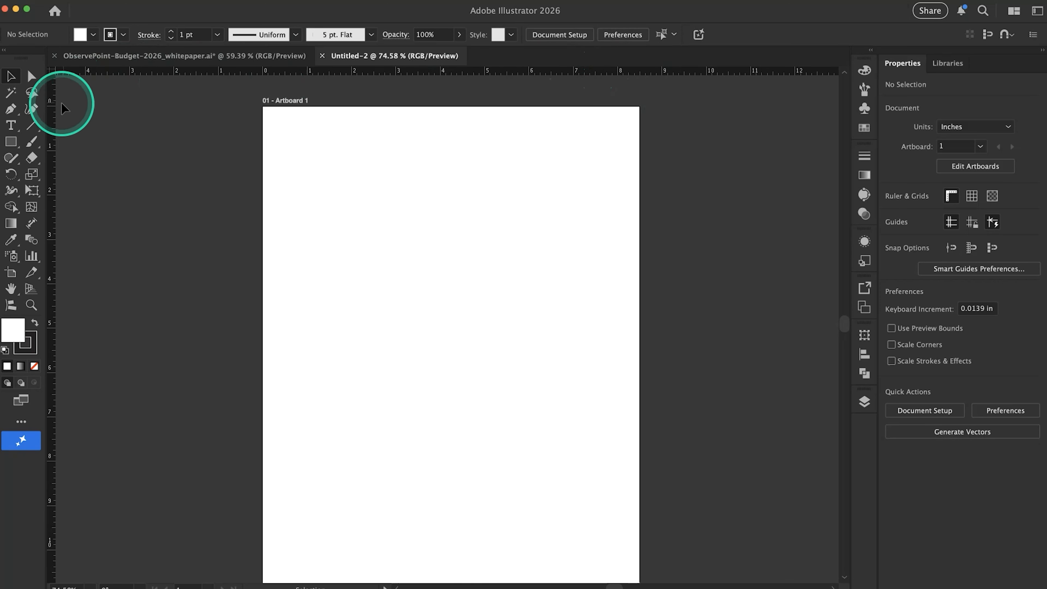
scroll(280, 276, down, 2)
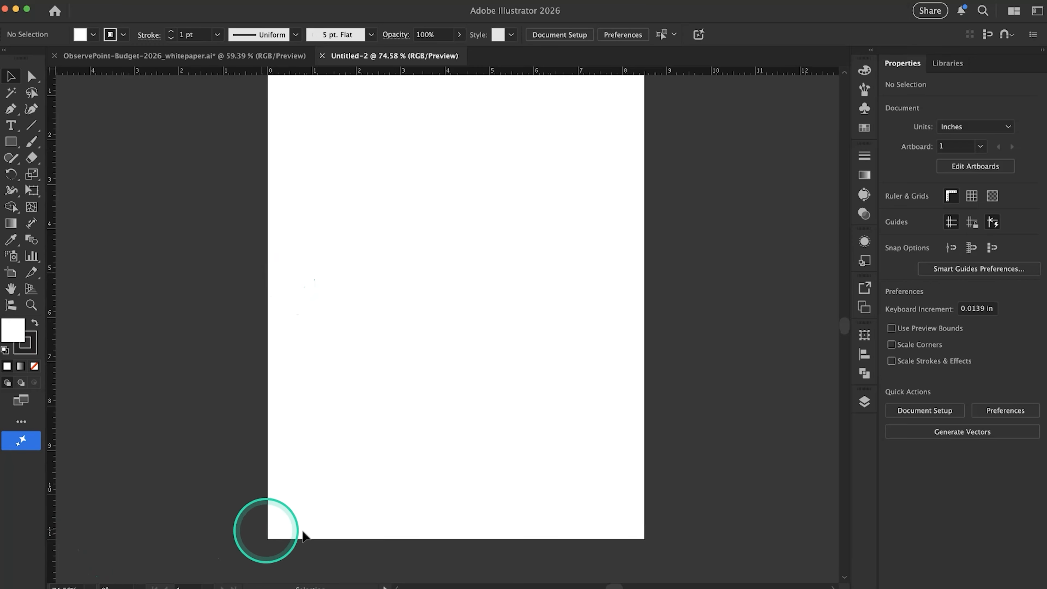
scroll(440, 172, down, 3)
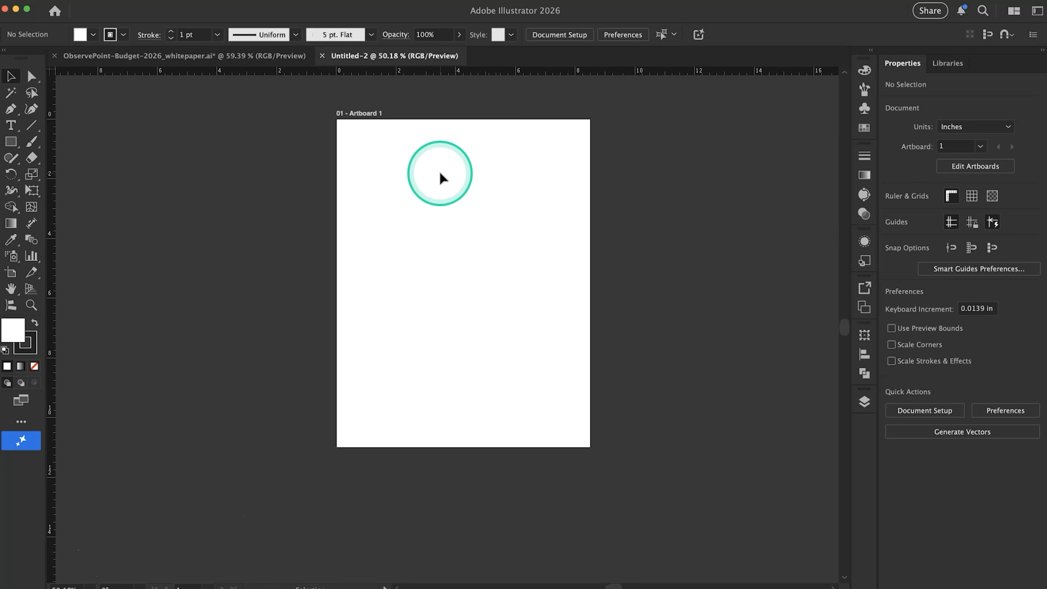
scroll(441, 171, up, 3)
scroll(441, 172, up, 1)
scroll(442, 171, left, 1)
scroll(441, 171, down, 1)
scroll(441, 172, right, 1)
scroll(441, 171, up, 1)
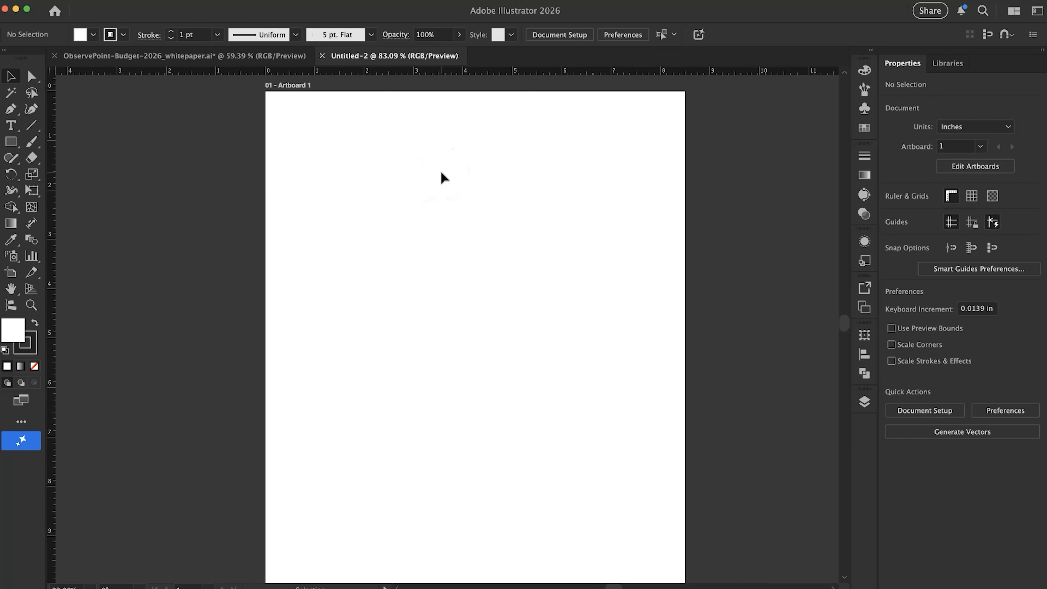
Switch the document's ruler units to Pixels and check the artboard's width and height against the rulers
right_click(384, 74)
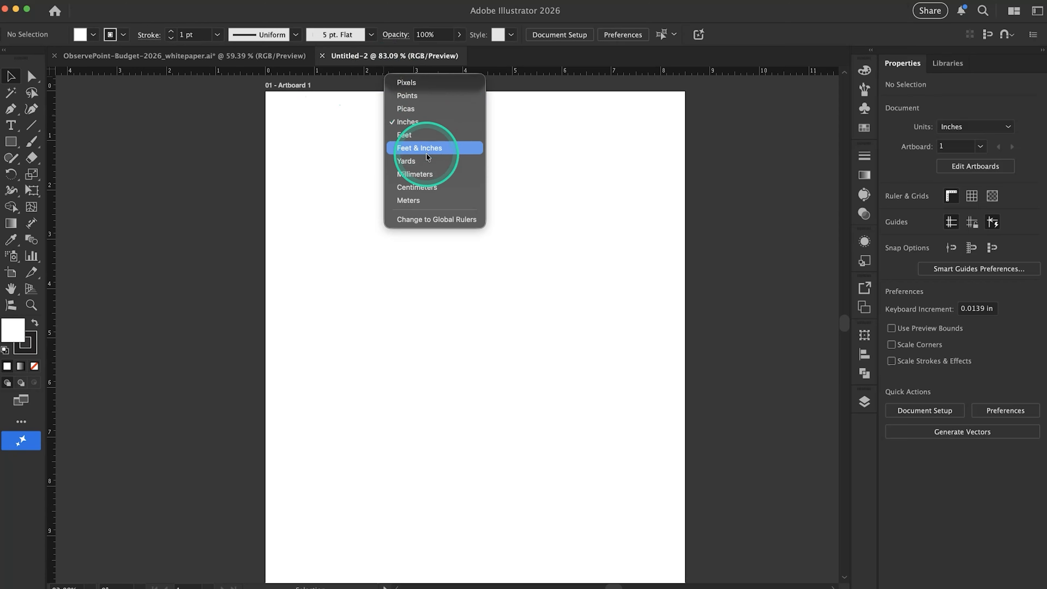
click(410, 86)
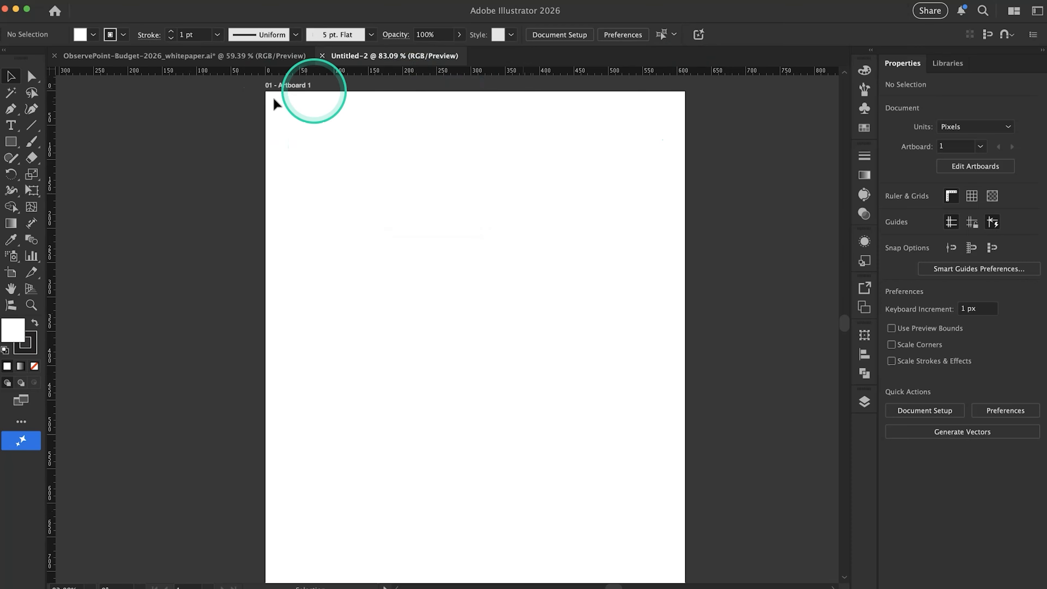
scroll(316, 169, down, 2)
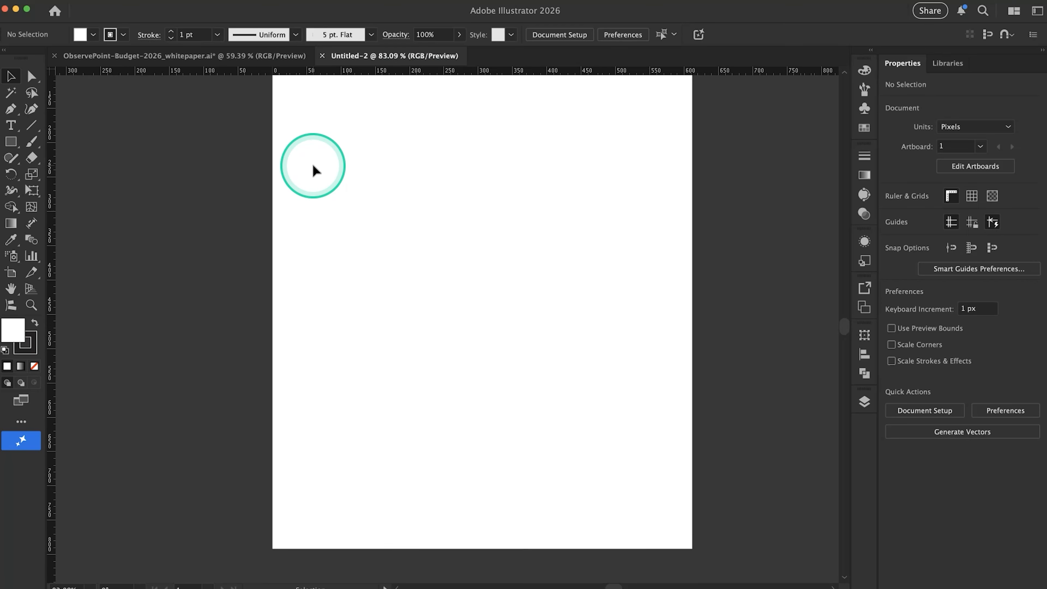
scroll(312, 401, up, 5)
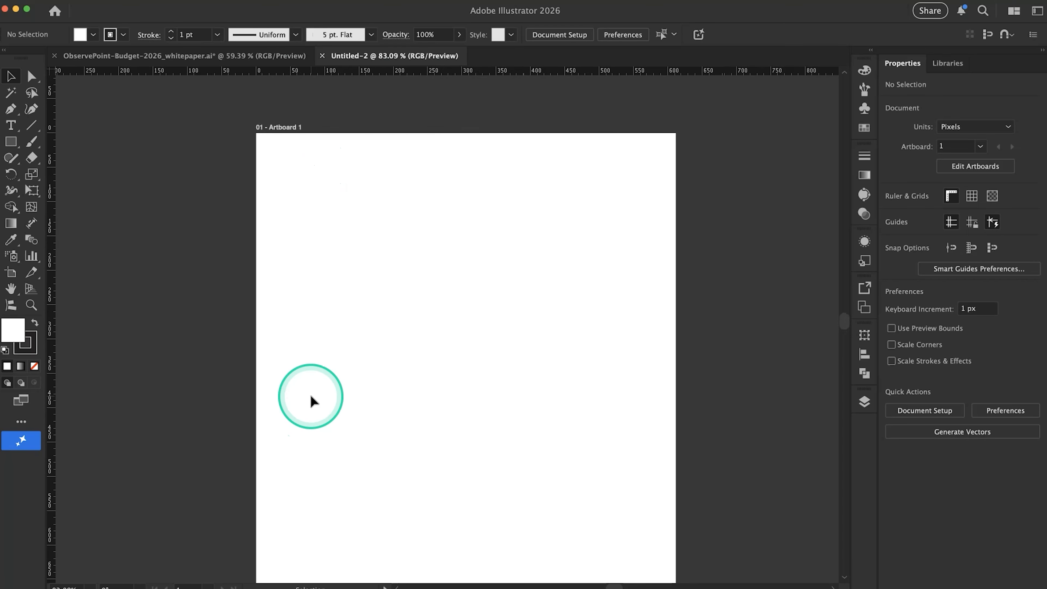
scroll(310, 396, down, 1)
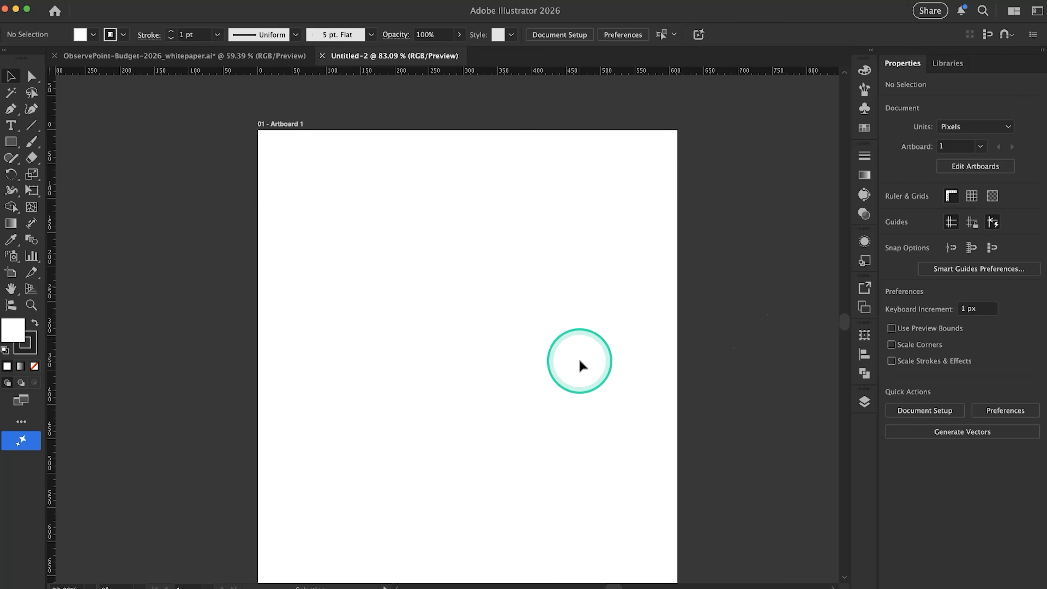
Open the choice of measurement units for the rulers
right_click(663, 68)
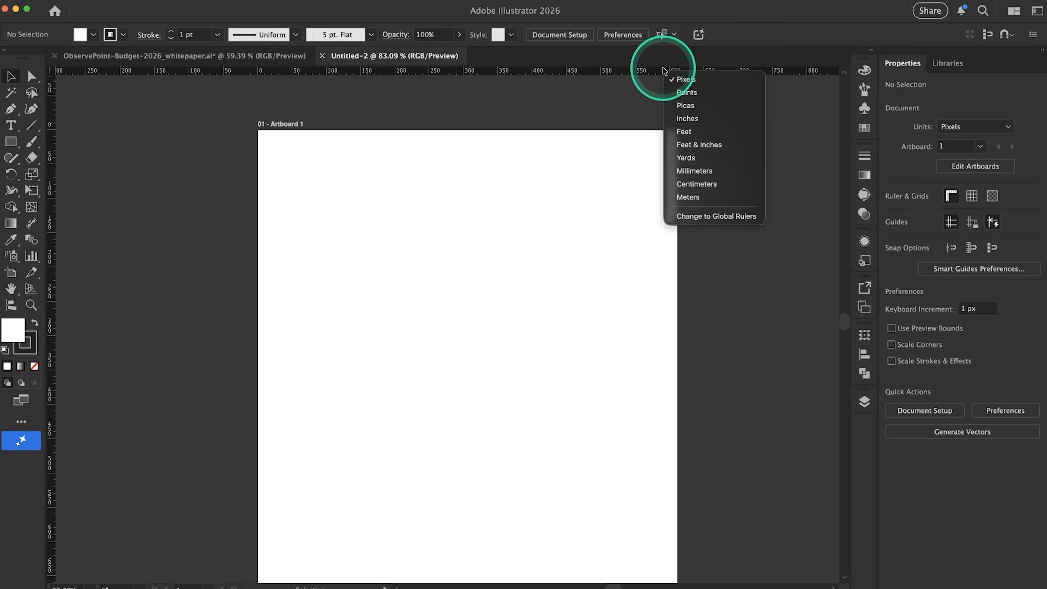
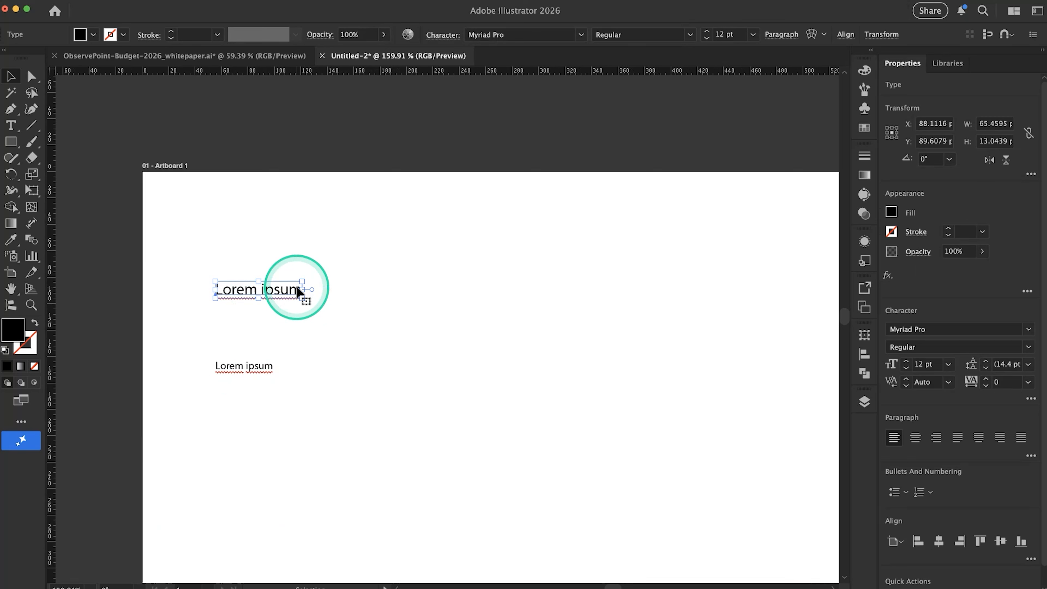
Duplicate the 12 pt Lorem ipsum line straight below itself and set the copy's font size to 9 pt
drag(286, 290, 287, 333)
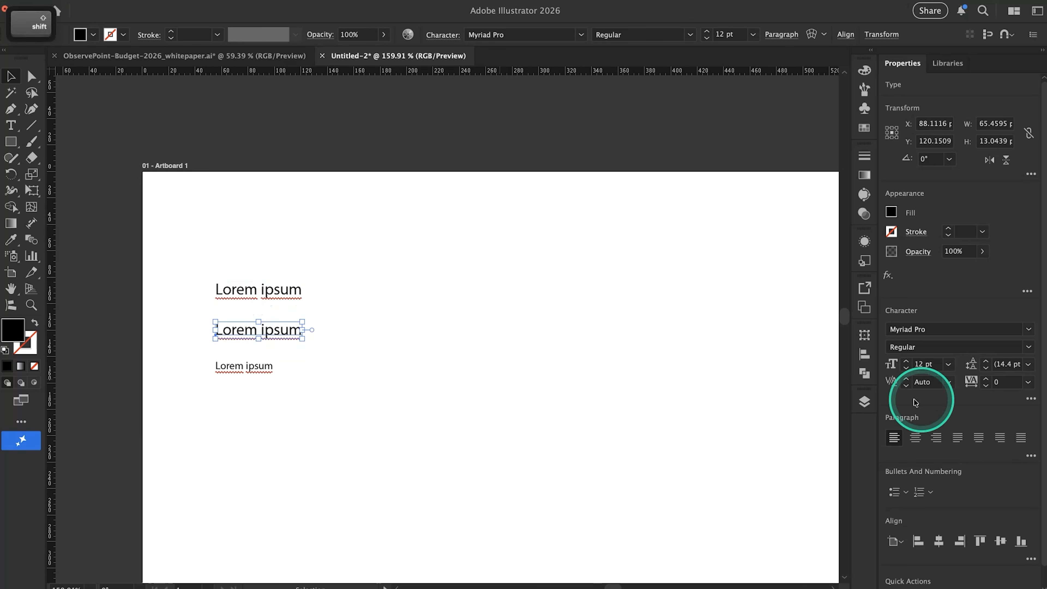
click(907, 370)
click(906, 370)
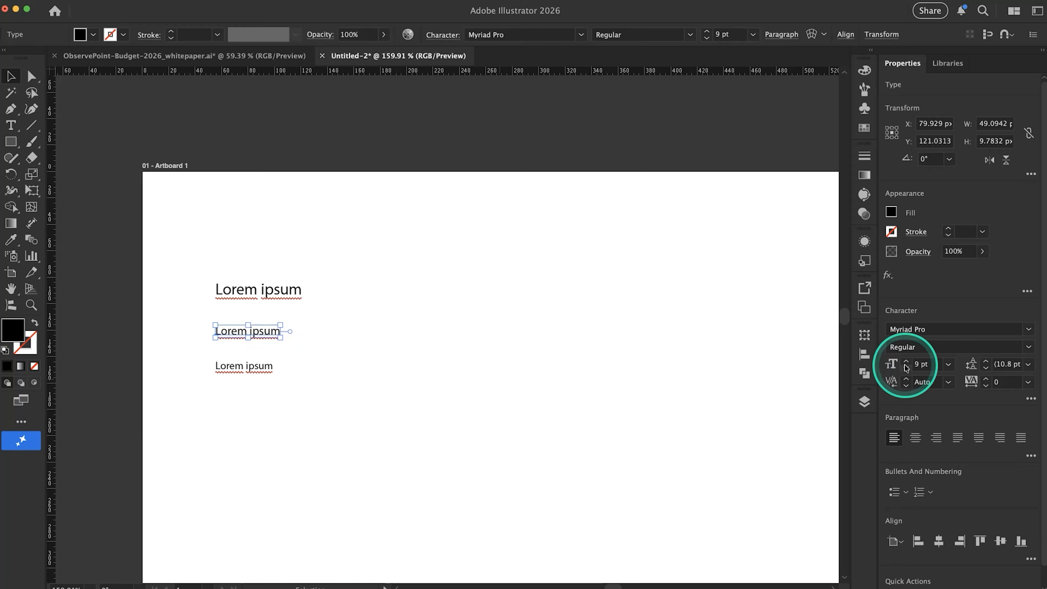
click(906, 361)
click(906, 366)
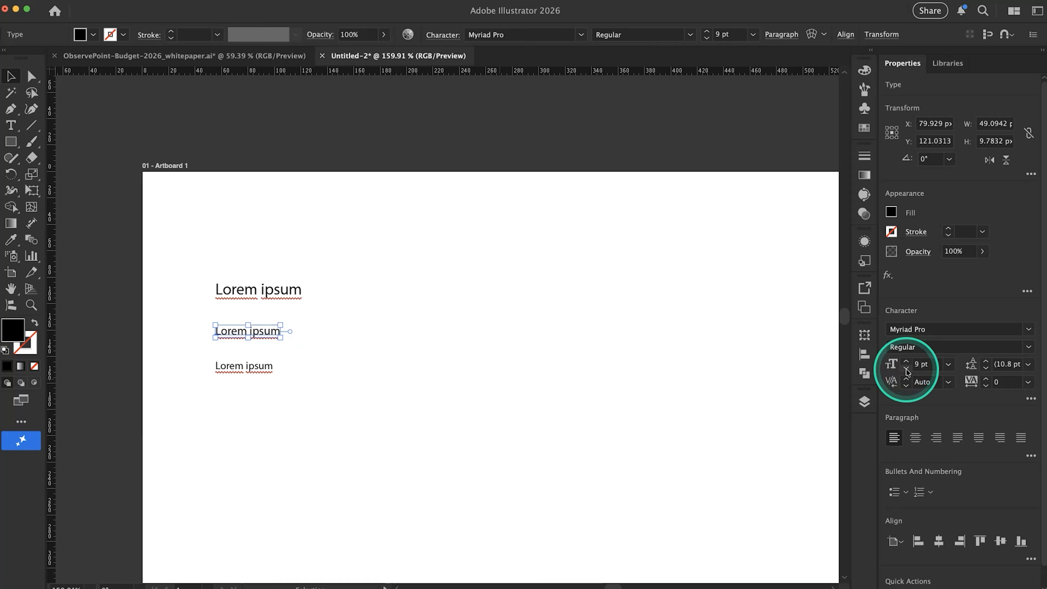
Reduce the font size of the lowest Lorem ipsum line and compare the three text sizes on the artboard
click(250, 367)
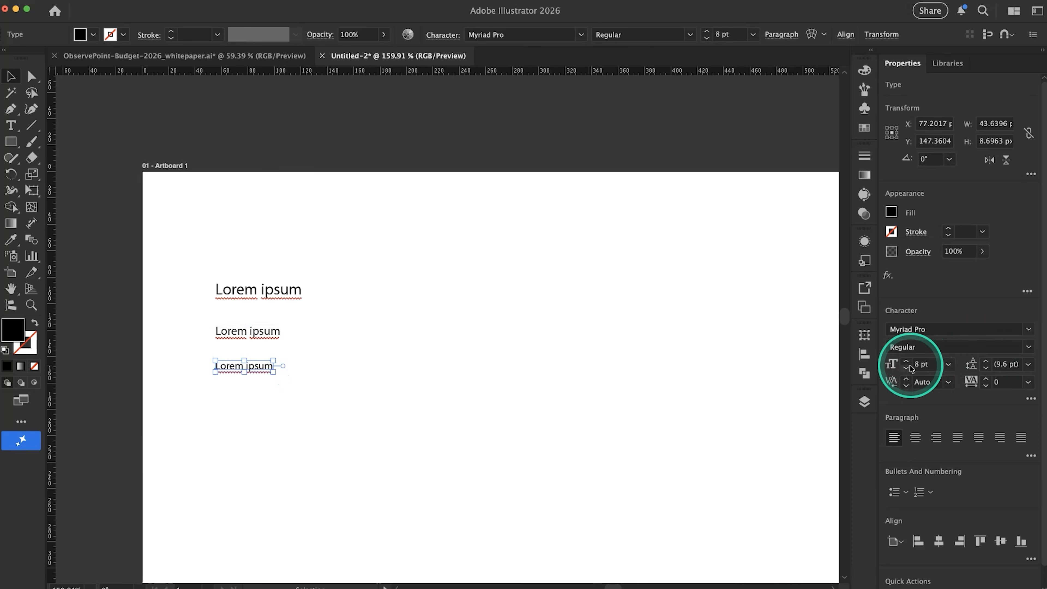
click(371, 357)
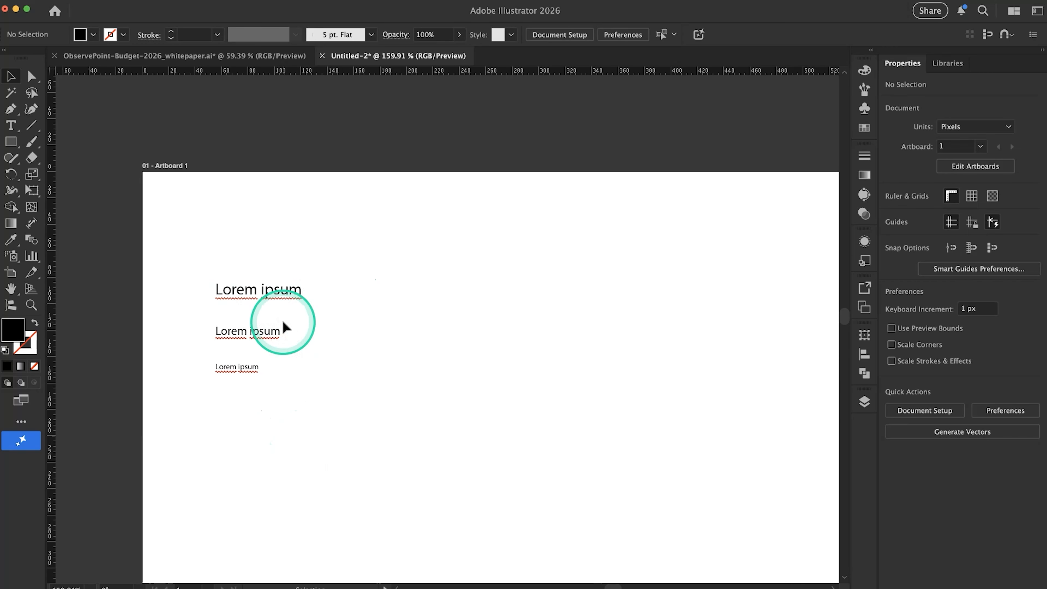
scroll(428, 273, down, 4)
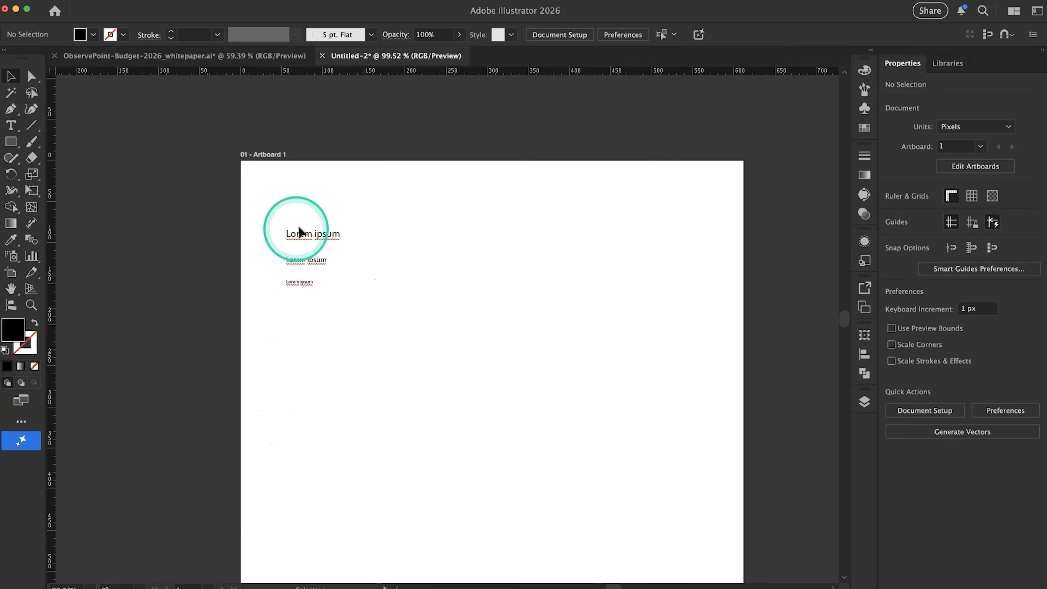
Close the Untitled-2 test document without saving its changes
click(322, 57)
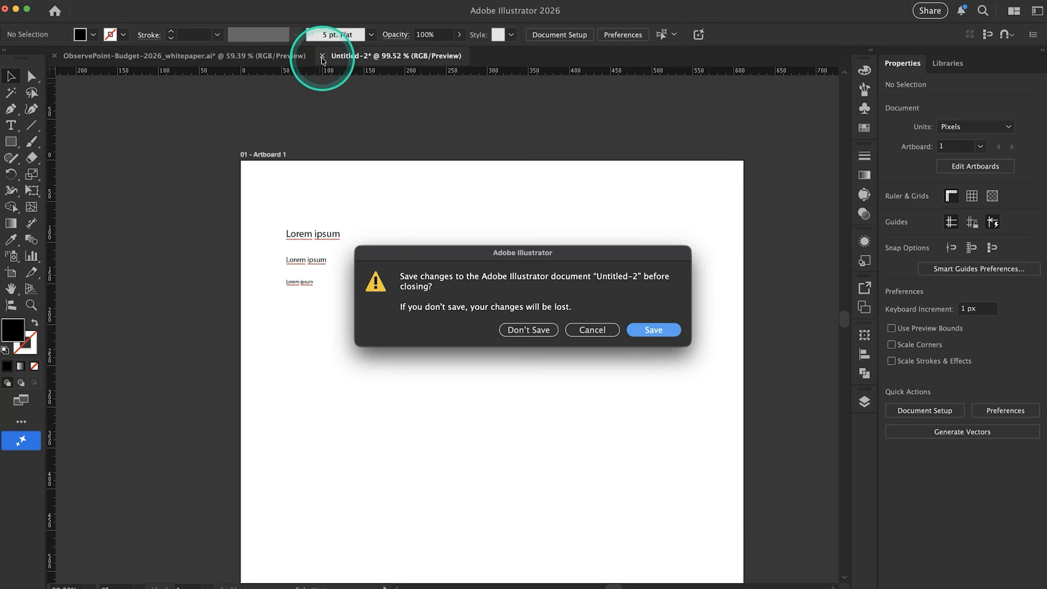
click(536, 330)
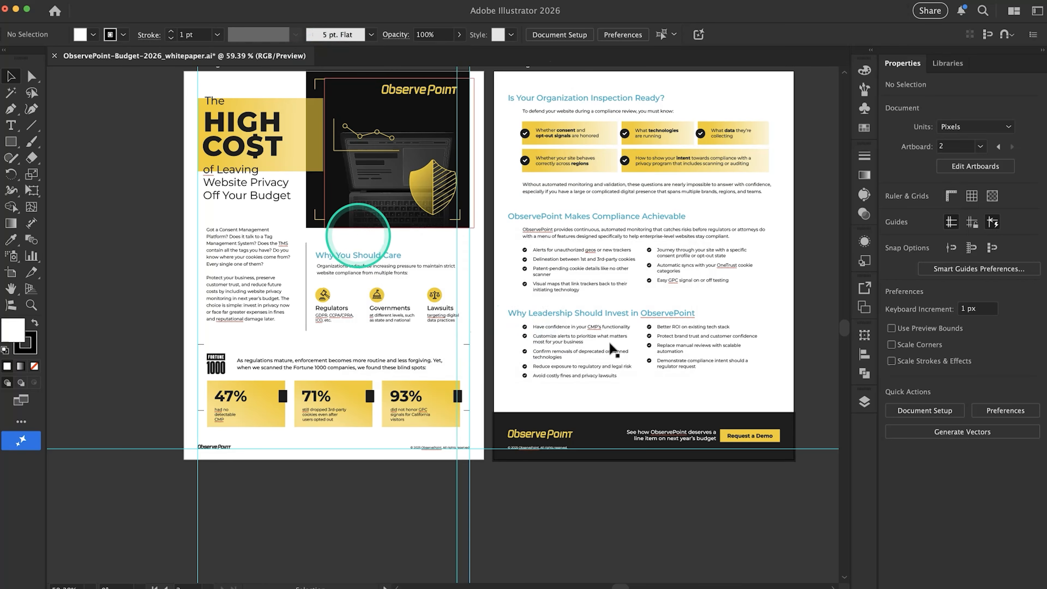
Examine the page 1 footer of the whitepaper, checking the logo and the copyright line's font settings
scroll(421, 250, down, 1)
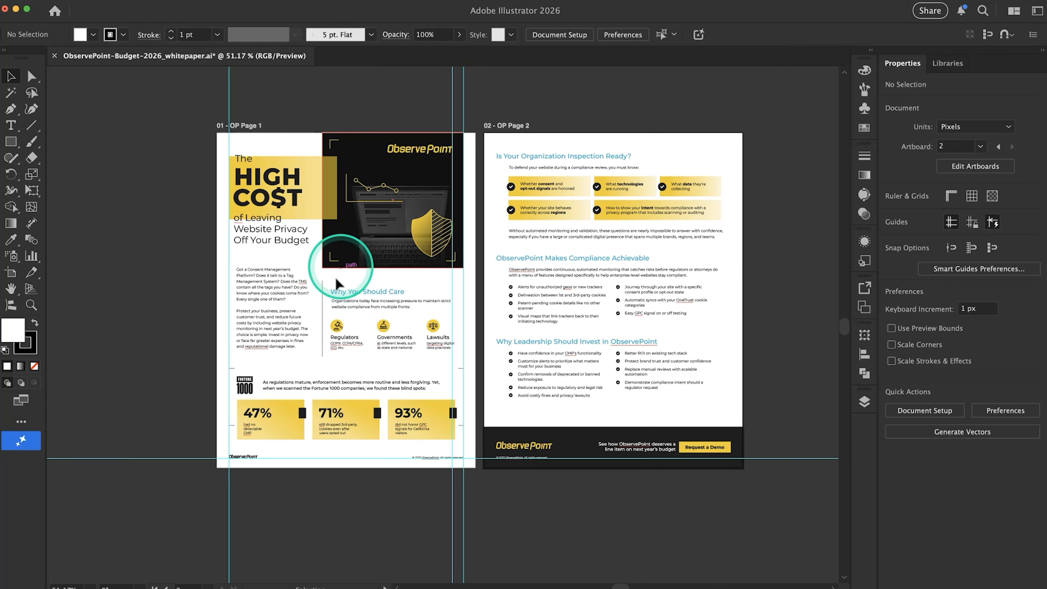
scroll(373, 433, up, 3)
scroll(372, 433, down, 2)
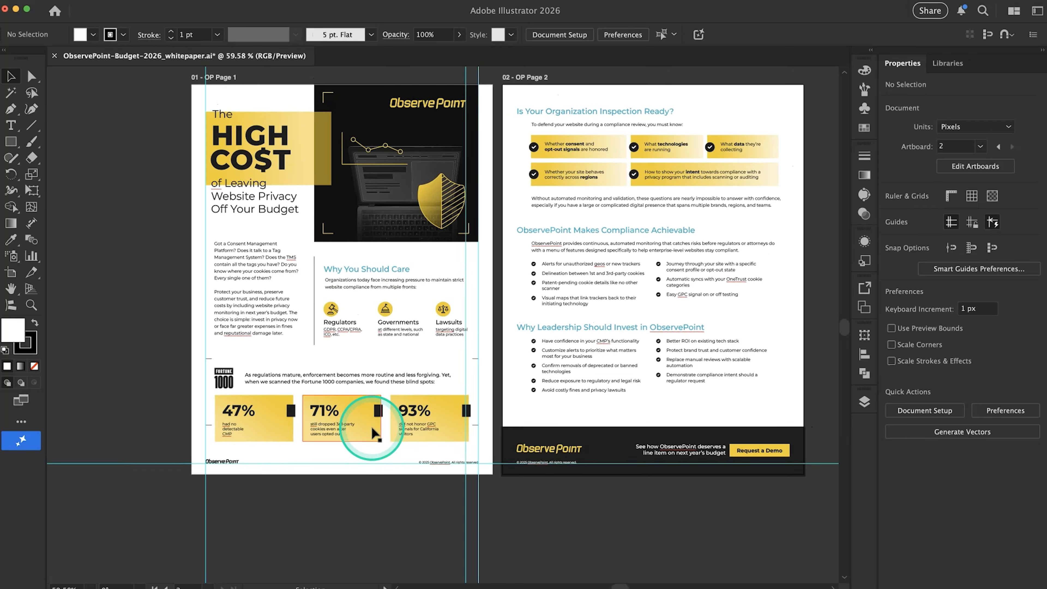
scroll(372, 433, left, 1)
scroll(373, 433, up, 1)
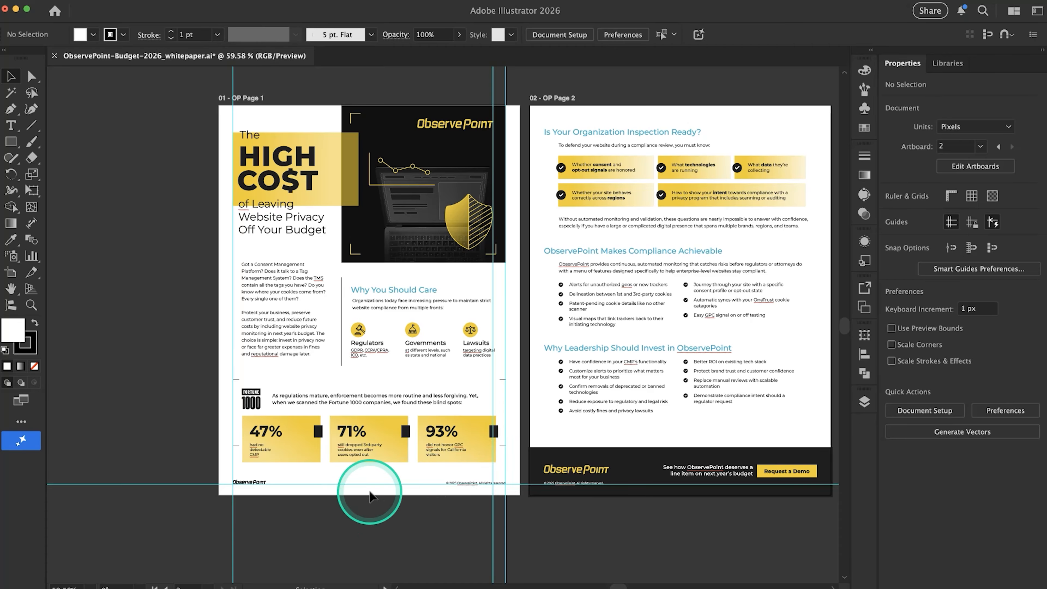
scroll(351, 503, up, 3)
click(253, 441)
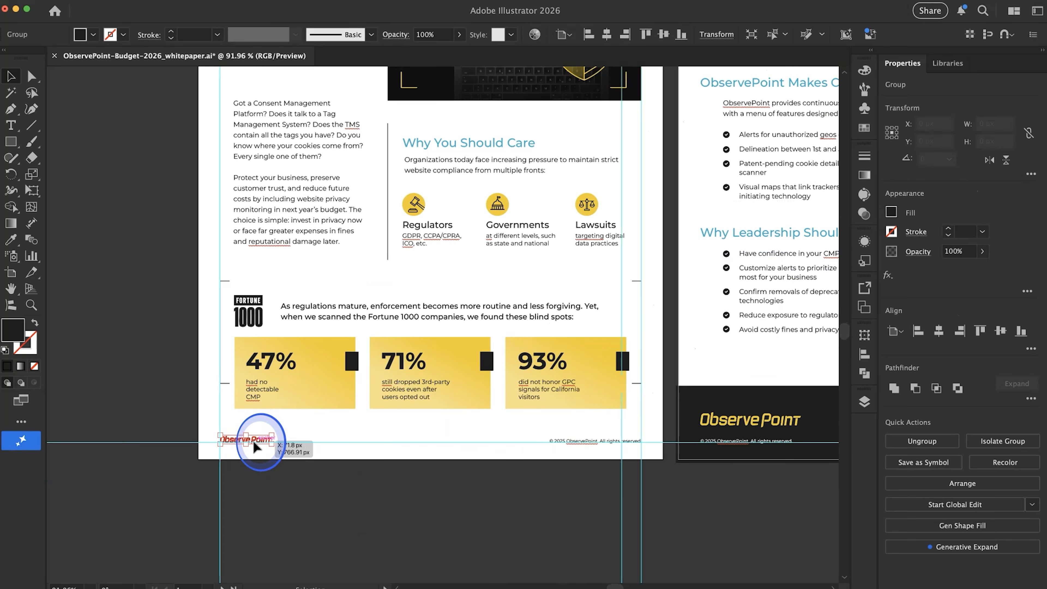
click(565, 445)
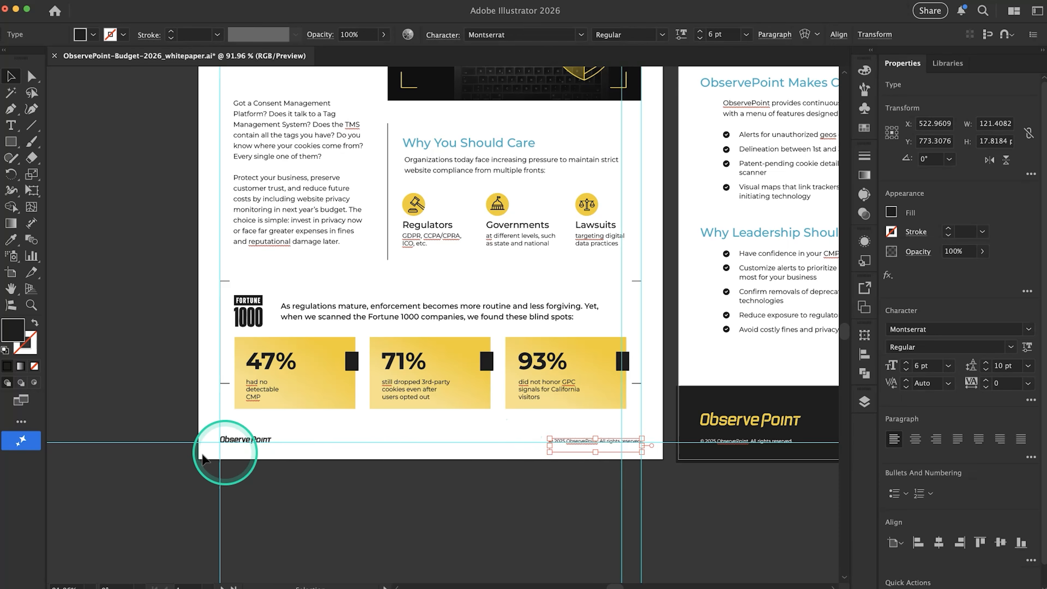
scroll(395, 469, right, 10)
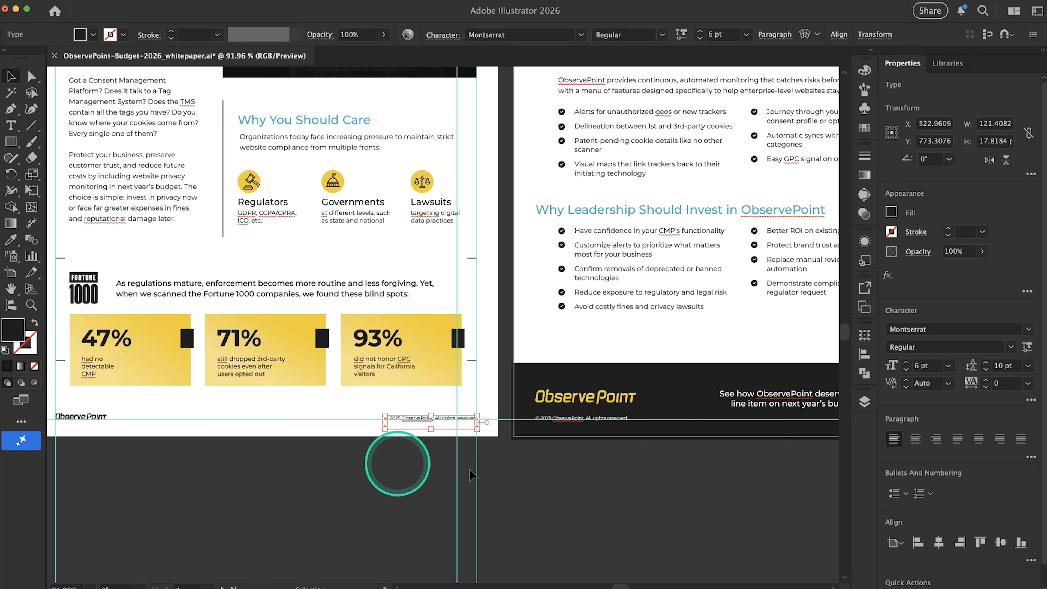
scroll(532, 457, down, 5)
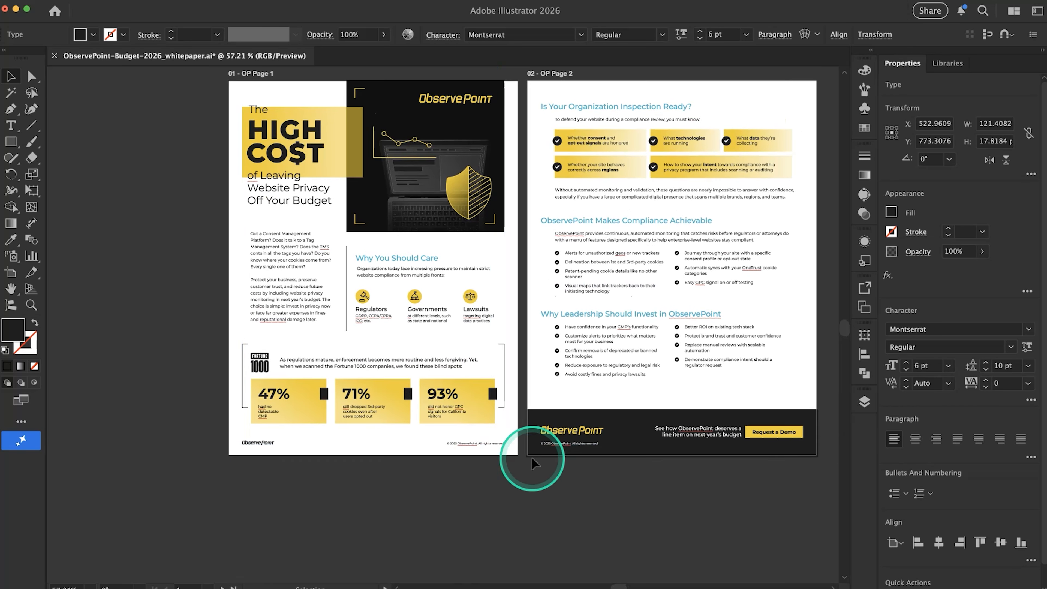
Check the font size and leading of the body text block beneath the page 1 title
click(329, 287)
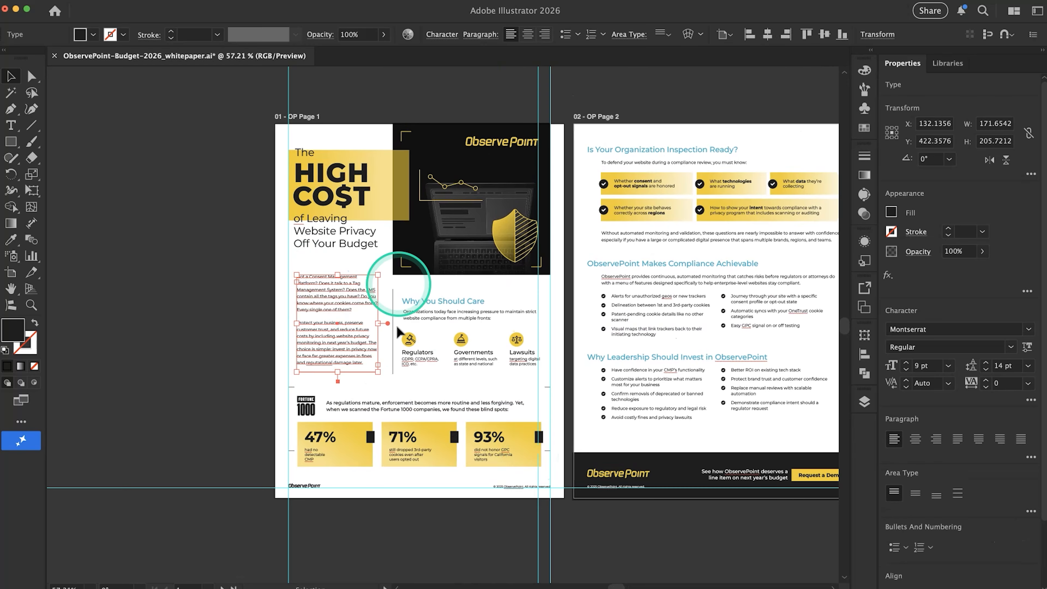
scroll(330, 342, up, 5)
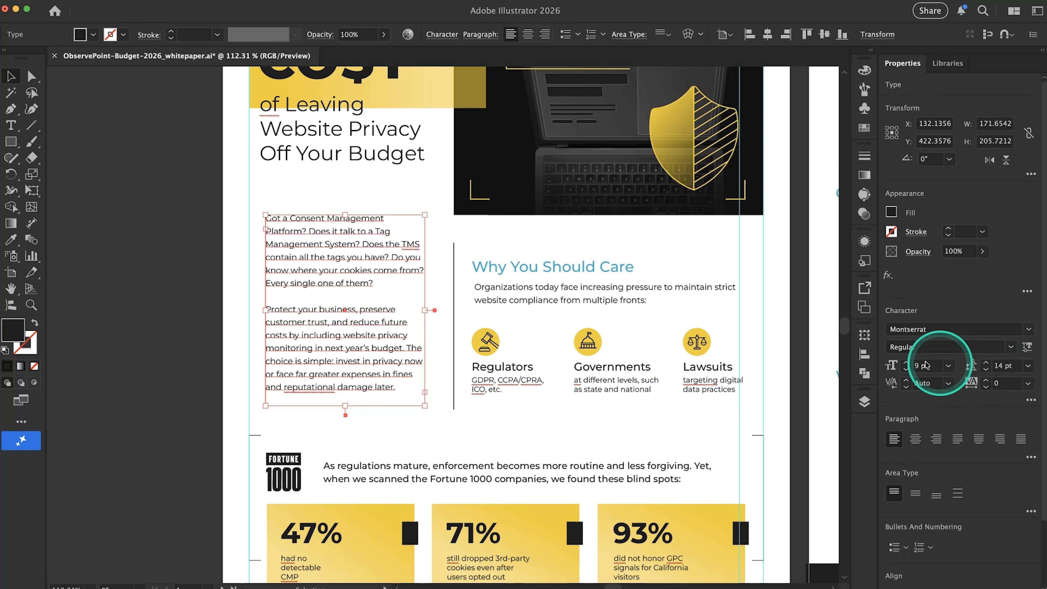
super+click(128, 283)
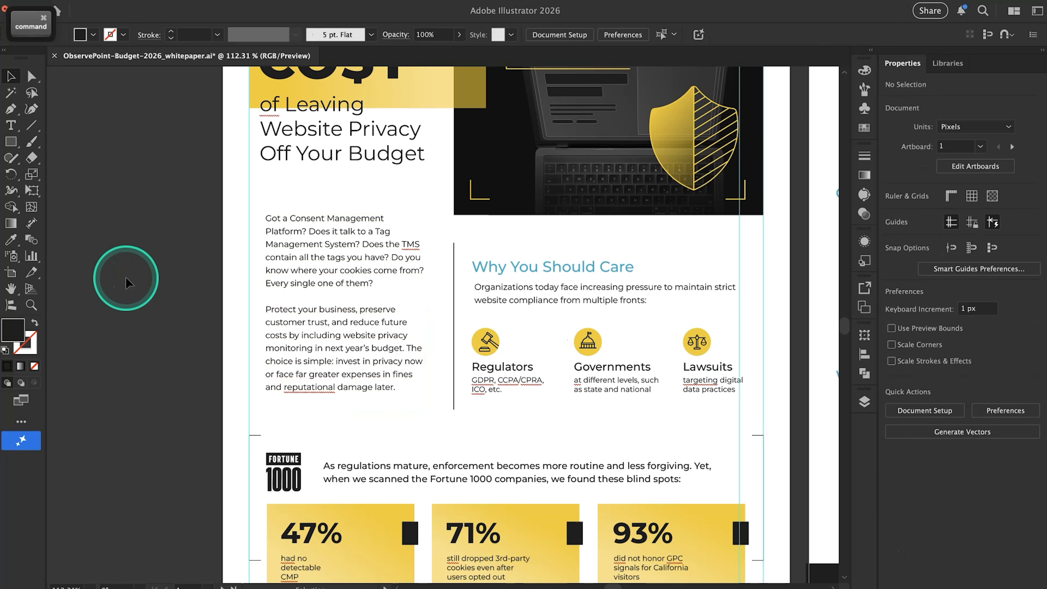
key(super+0)
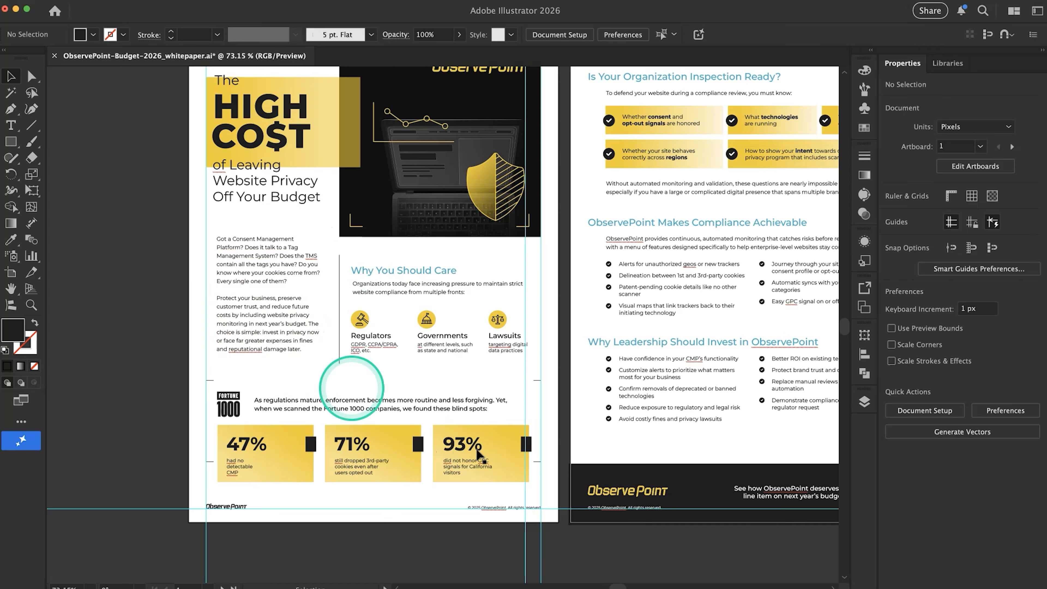
Check the type settings of the "Why You Should Care" heading and review both whitepaper pages as a whole
click(405, 271)
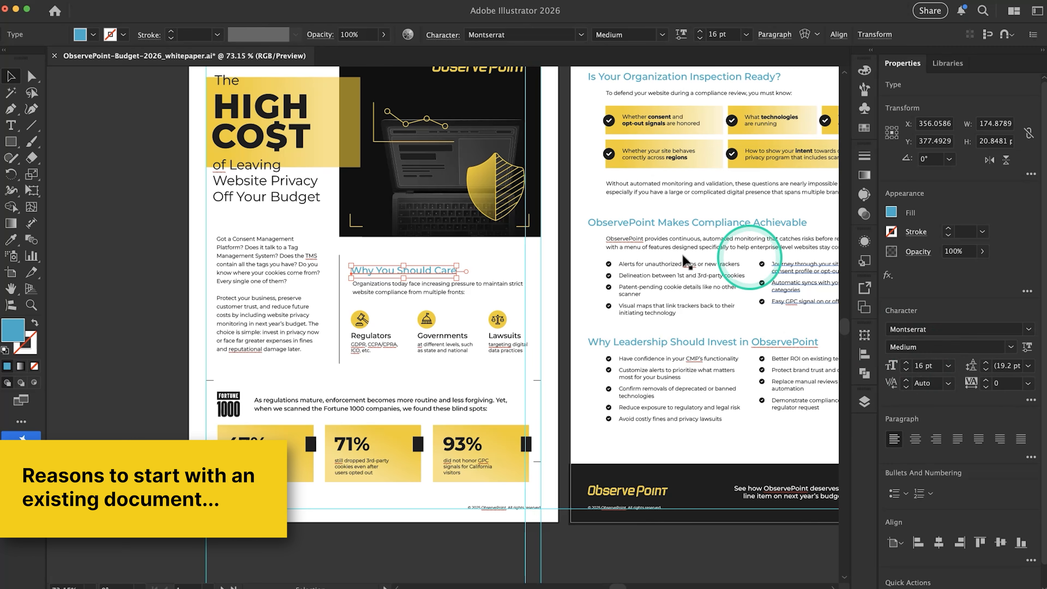
click(136, 252)
scroll(138, 256, down, 1)
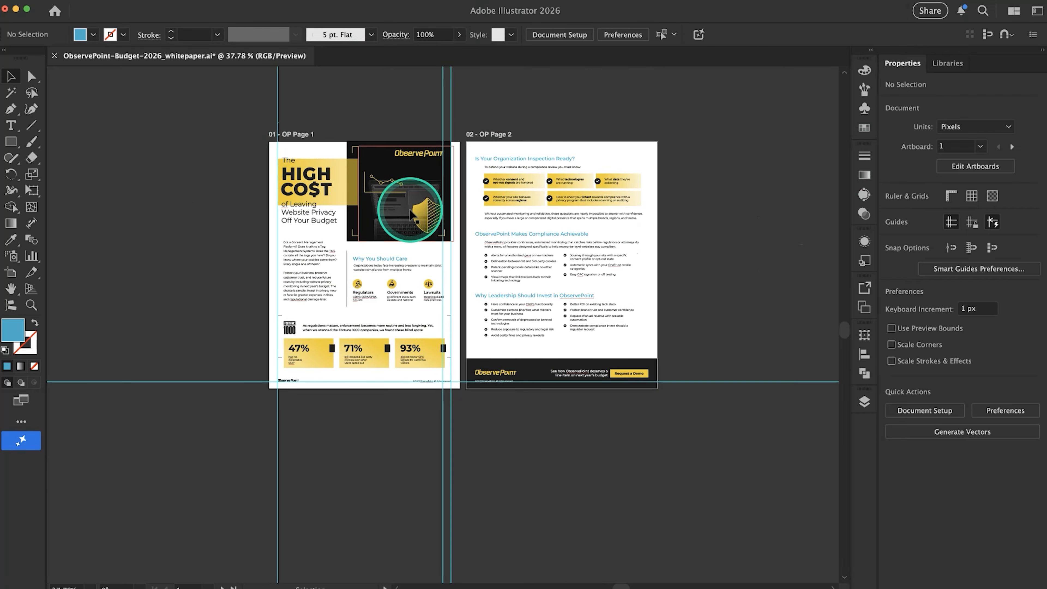
scroll(415, 203, up, 3)
scroll(415, 204, down, 2)
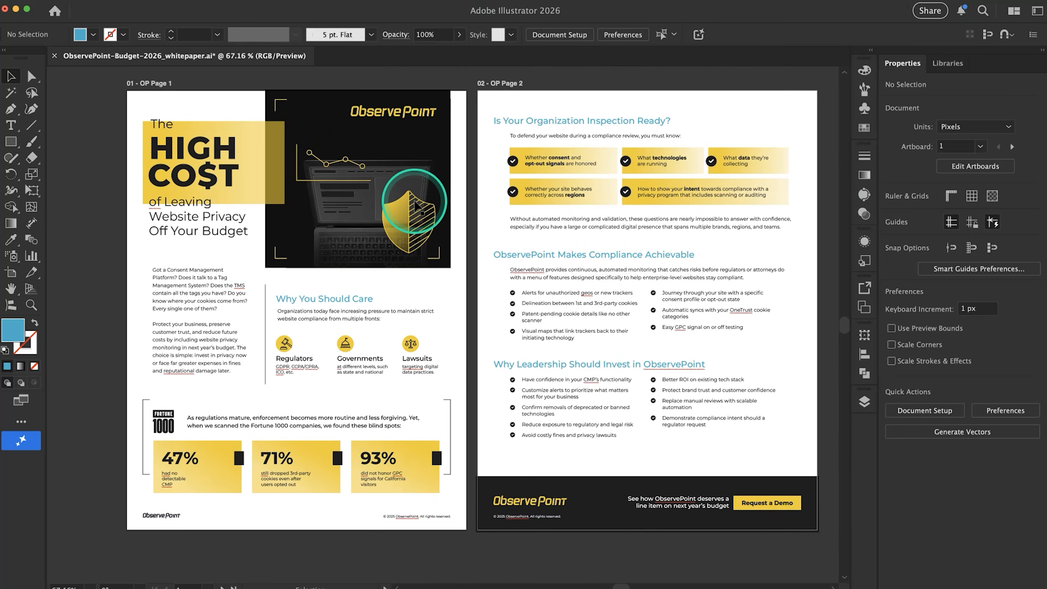
scroll(131, 230, left, 2)
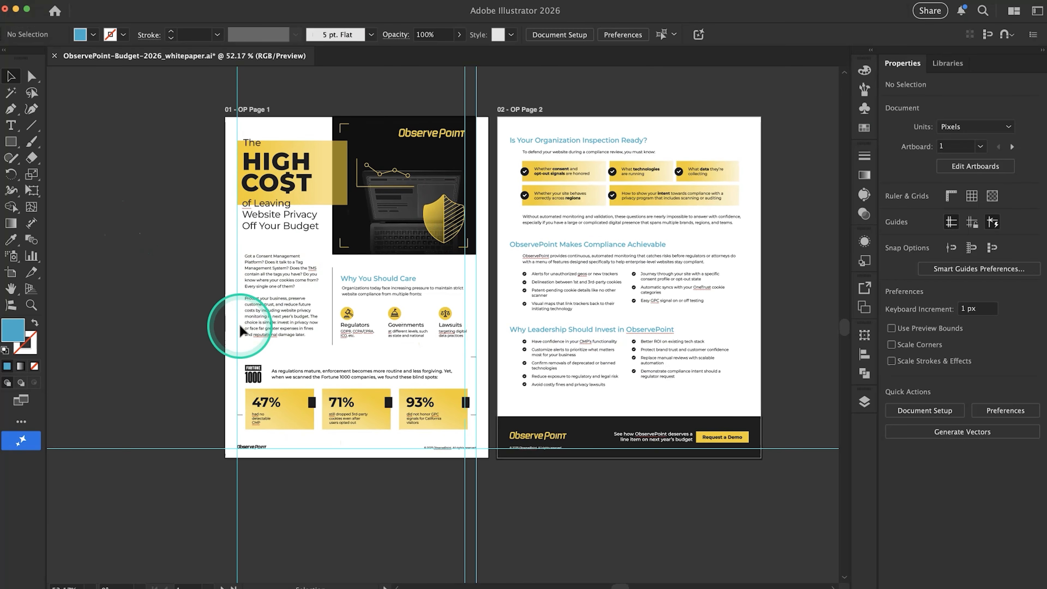
Switch to the Google Docs copy "How ObservePoint Helps Teams Work Together" and read its text, sketches, quotes and calls to action through to the end
key(super+Tab)
key(super+Tab)
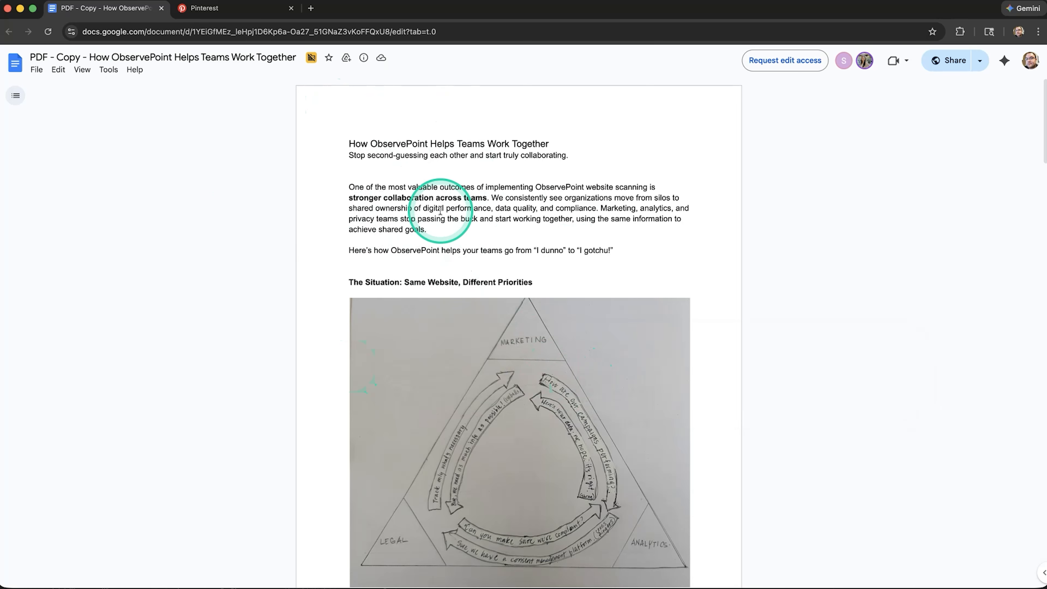
scroll(441, 210, down, 2)
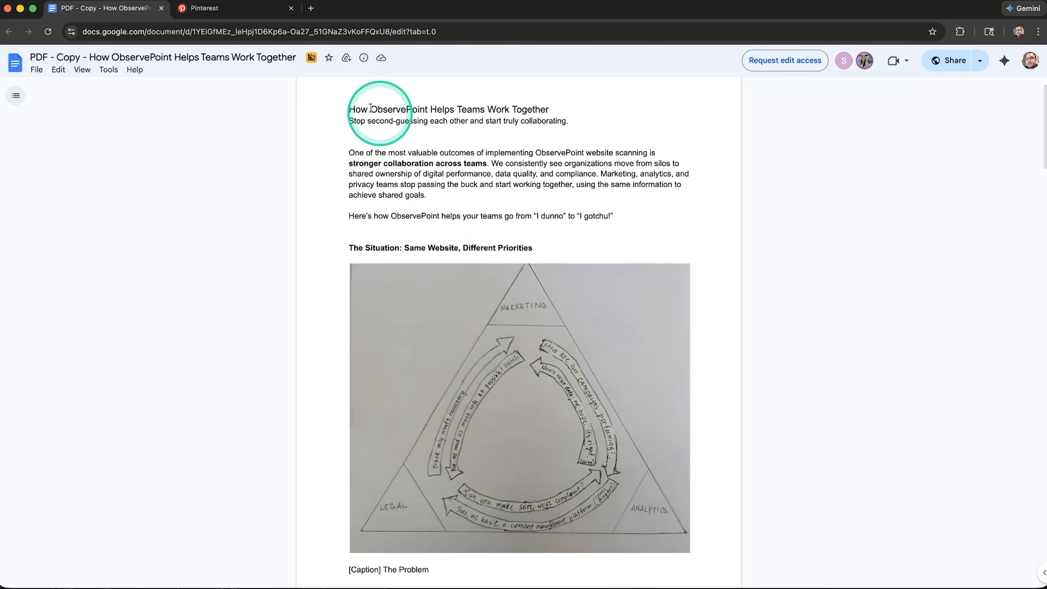
scroll(382, 231, down, 5)
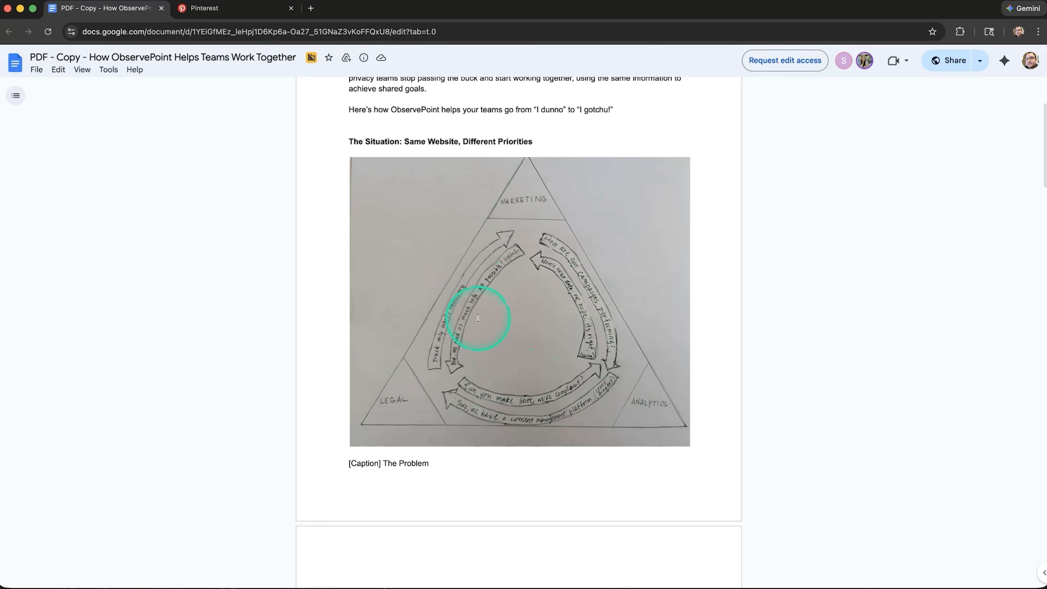
scroll(478, 318, down, 7)
scroll(395, 406, down, 14)
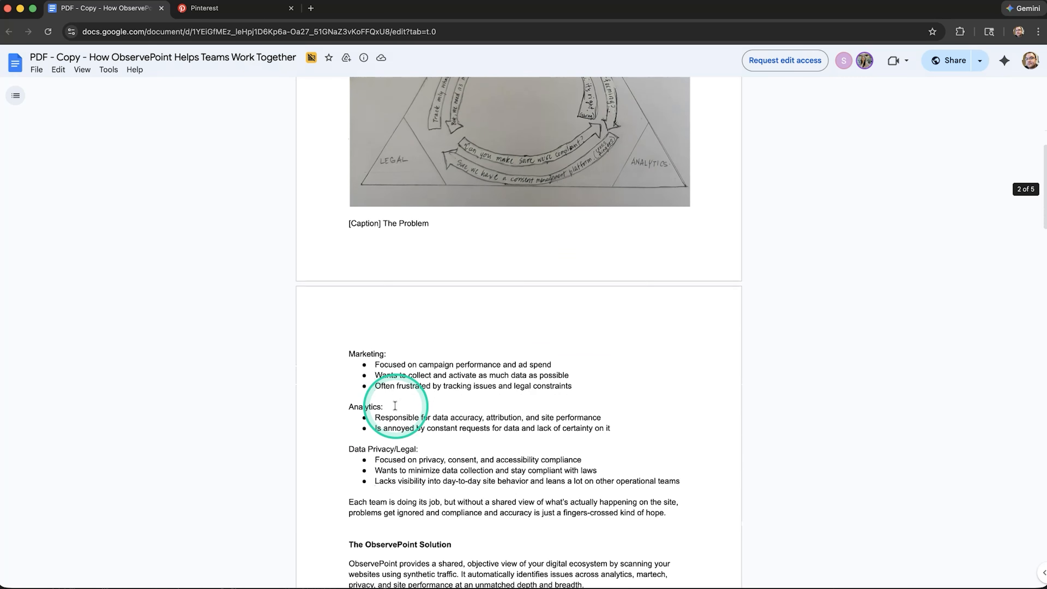
scroll(395, 406, down, 20)
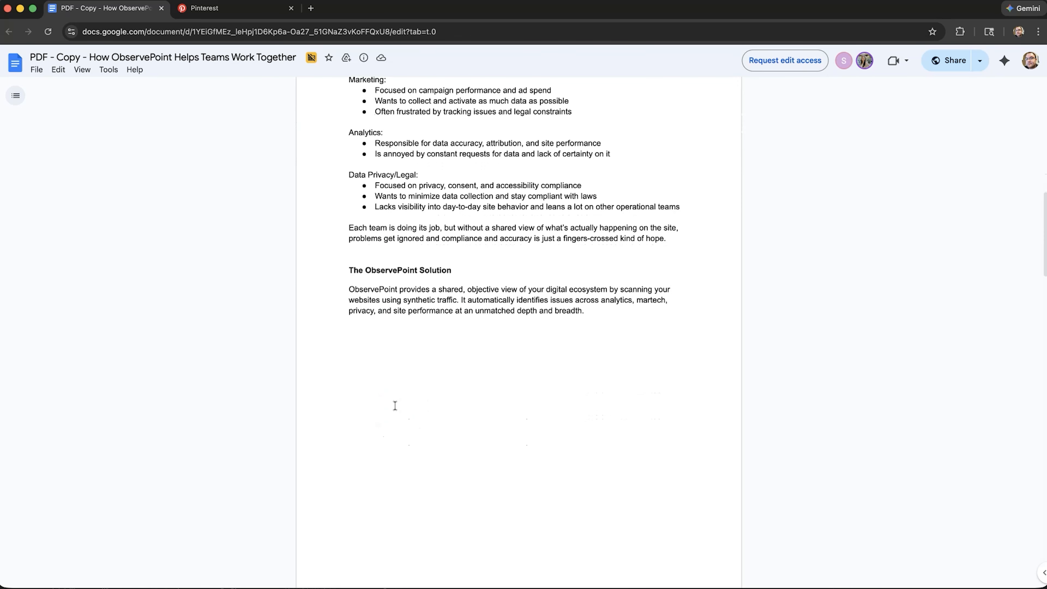
scroll(469, 297, down, 3)
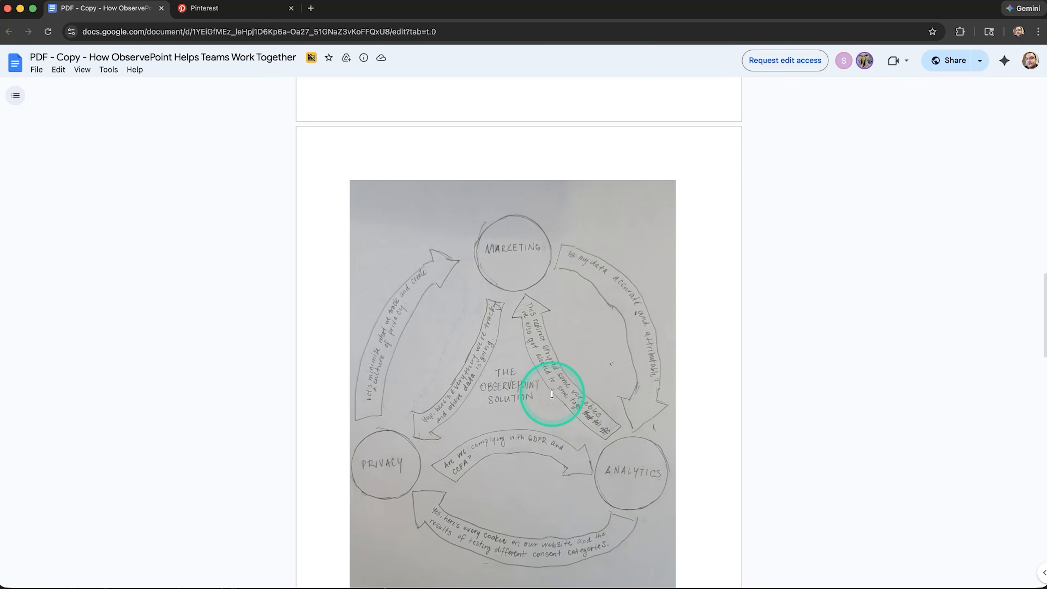
scroll(496, 431, down, 13)
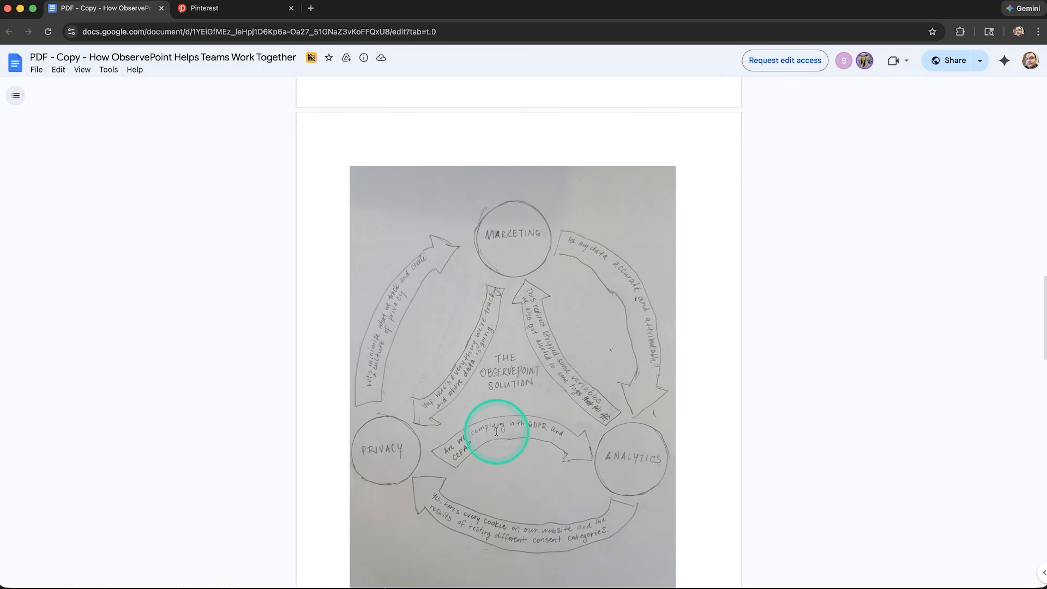
scroll(496, 431, down, 10)
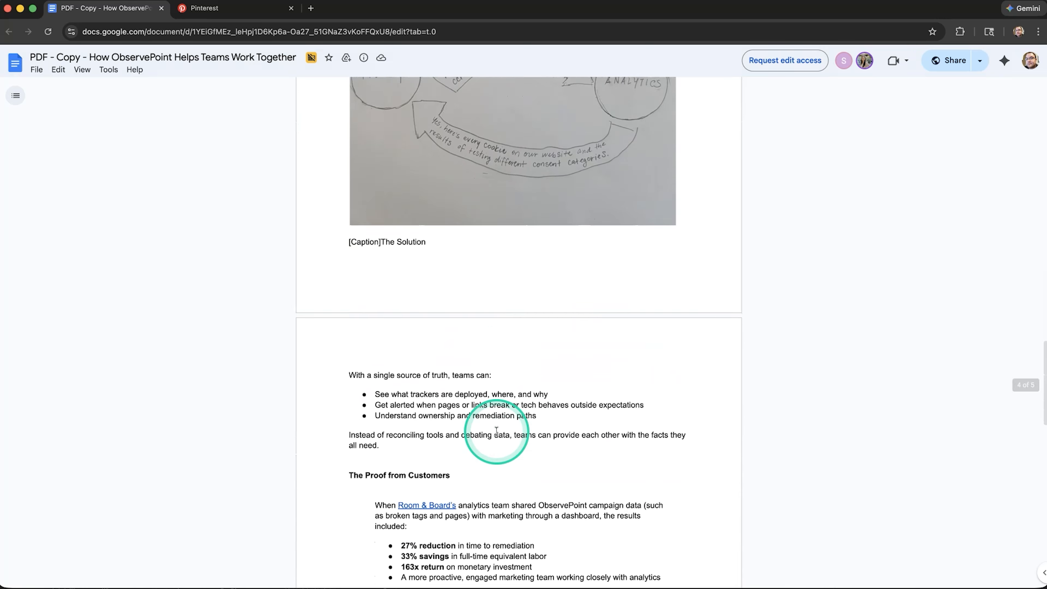
scroll(496, 431, down, 20)
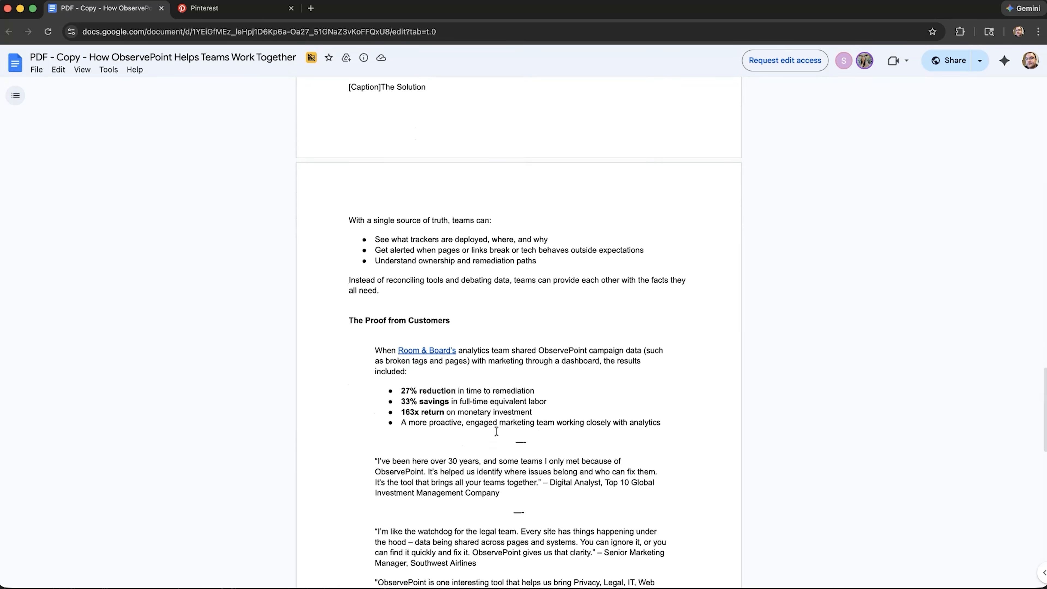
scroll(496, 431, down, 18)
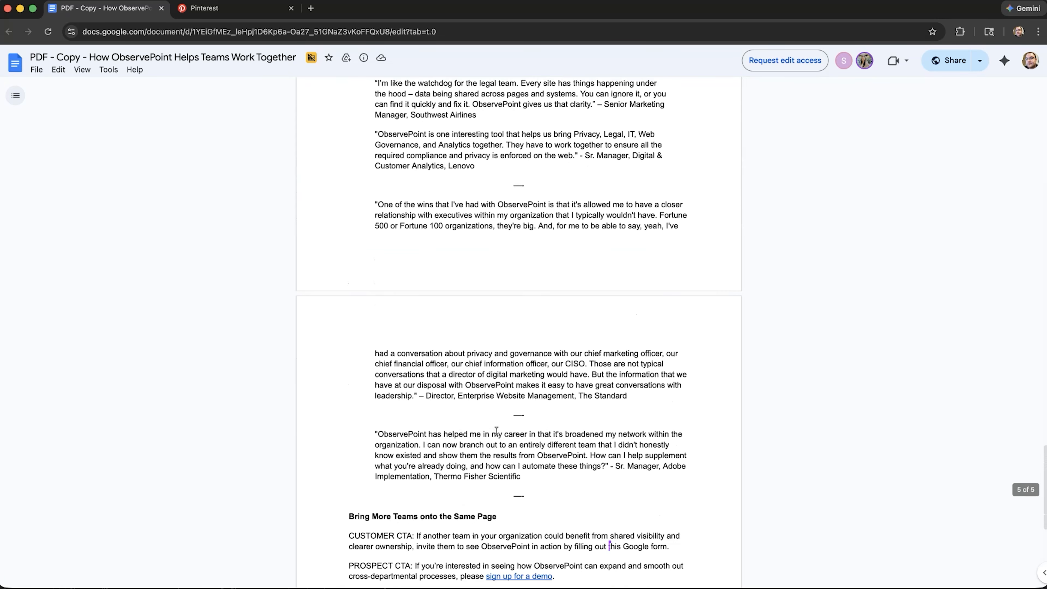
scroll(497, 431, down, 2)
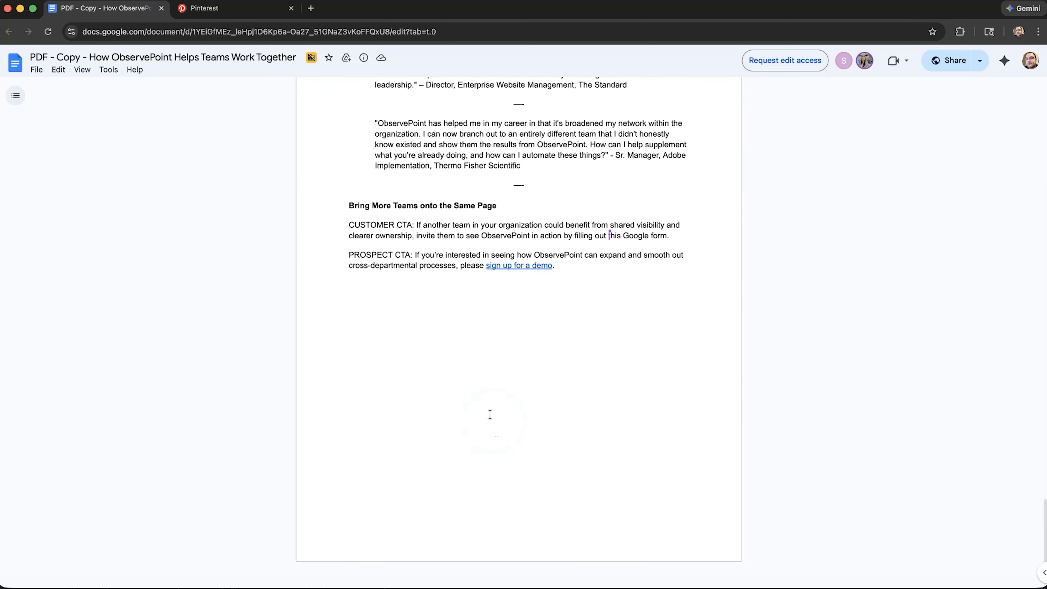
scroll(499, 273, down, 1)
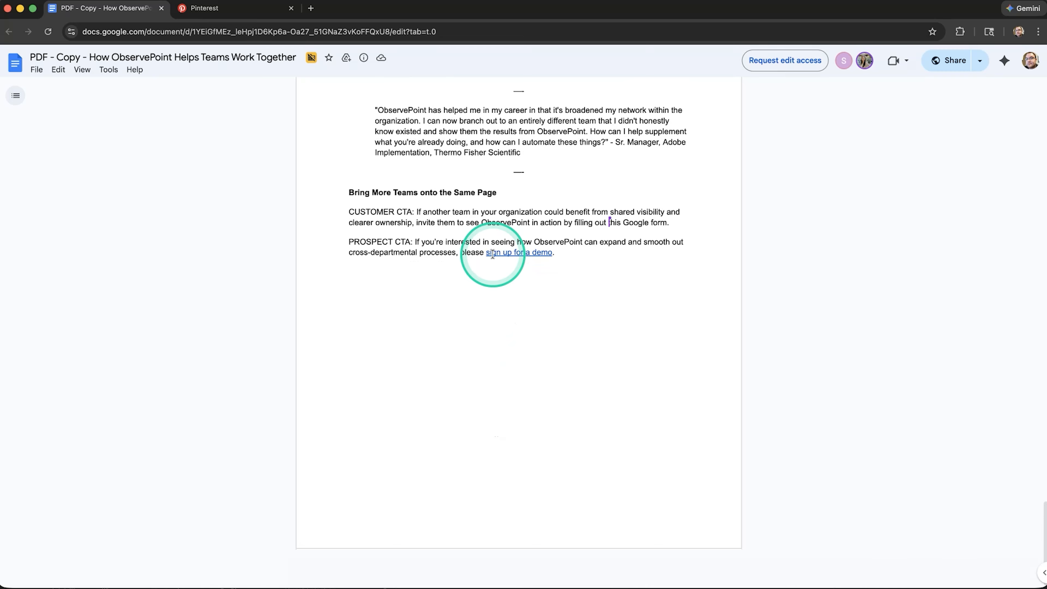
Review the Google Docs copy backward from the calls to action to its title and opening paragraph
scroll(493, 254, up, 15)
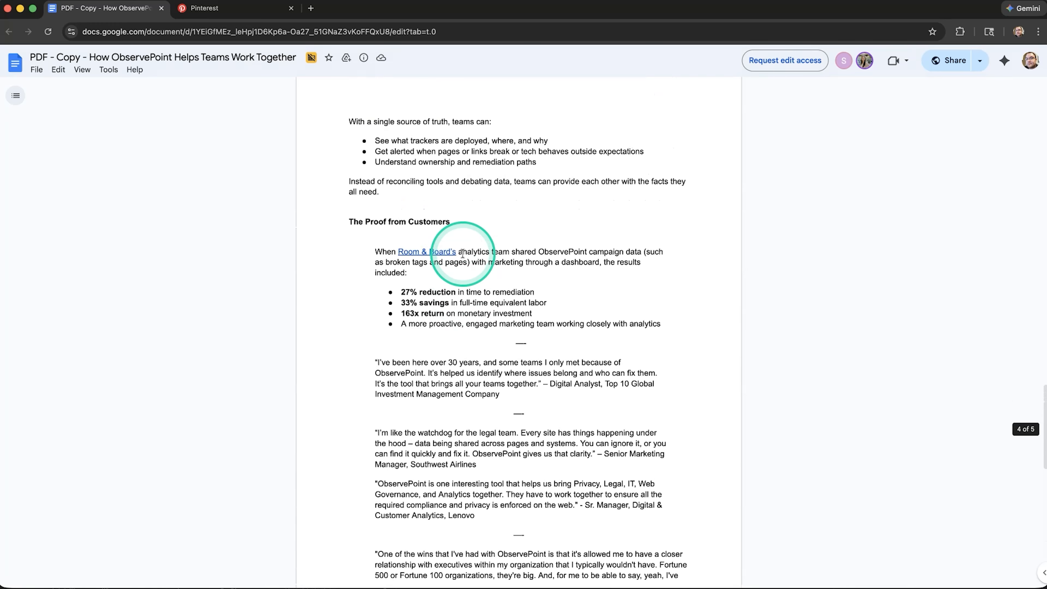
scroll(556, 204, up, 6)
scroll(504, 311, up, 15)
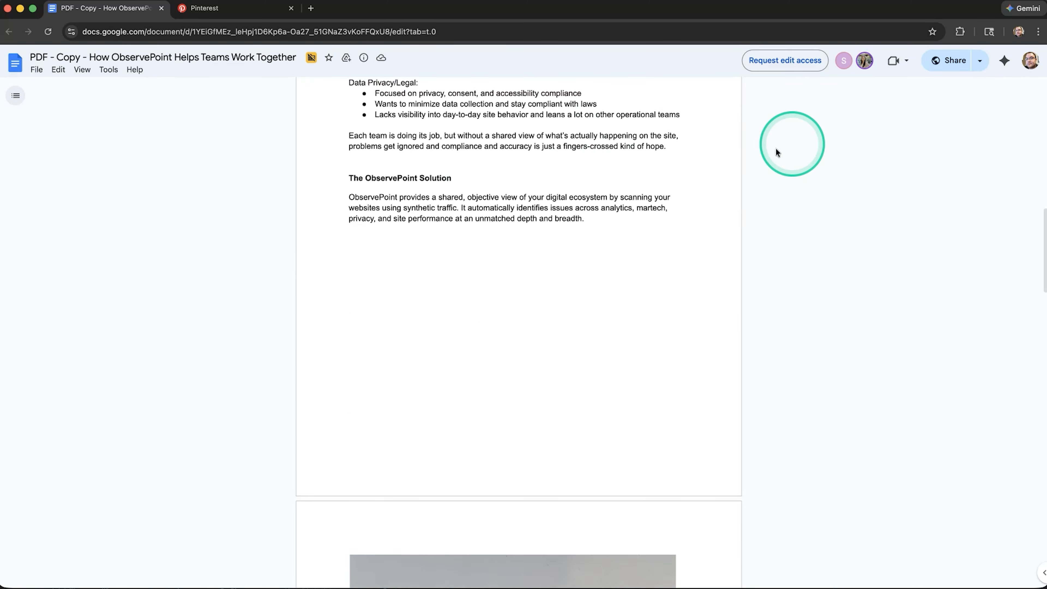
scroll(611, 255, up, 7)
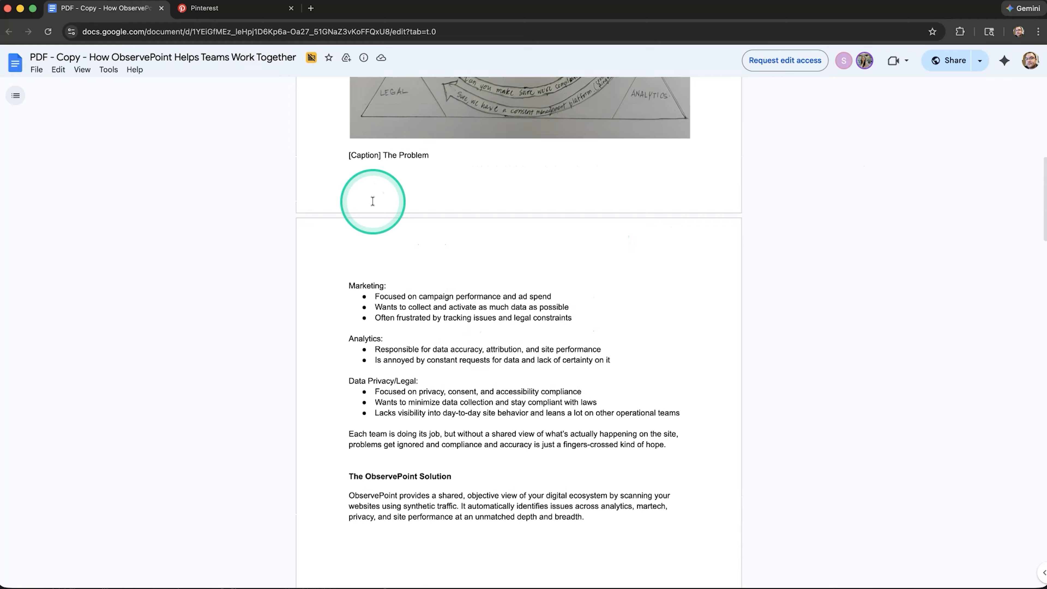
scroll(372, 201, up, 9)
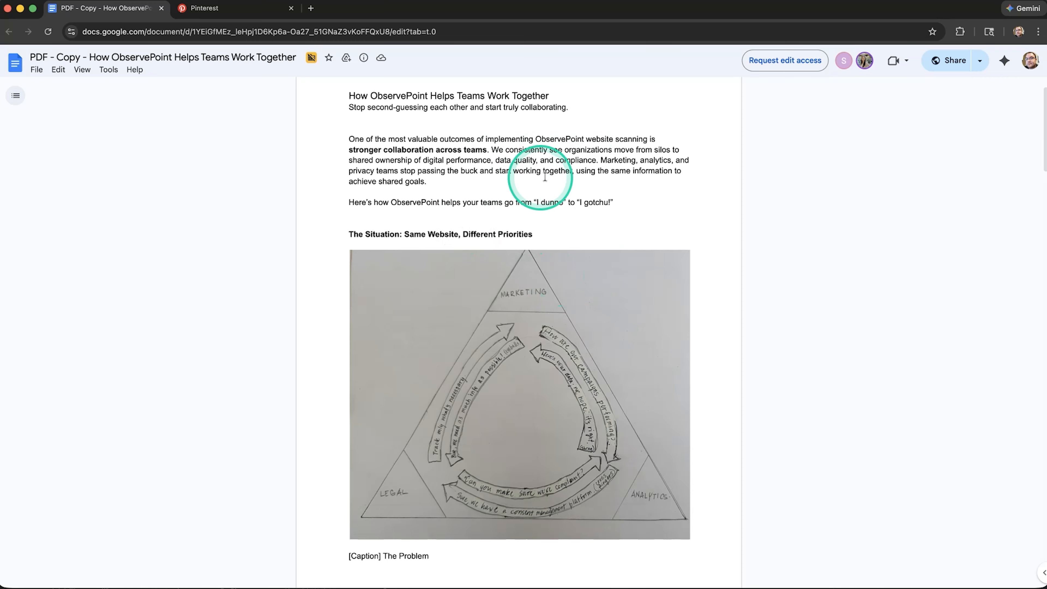
scroll(653, 245, up, 2)
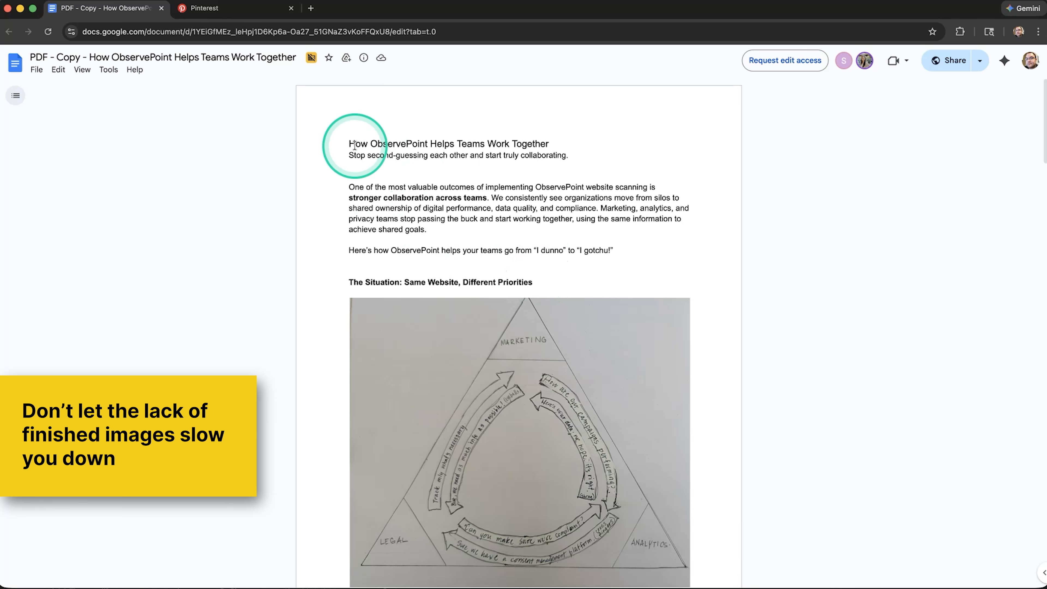
Switch to Illustrator and move the Fortune 1000 statistics block and the "Why You Should Care" section off page 1 onto the pasteboard
key(super+Tab)
key(super+Tab)
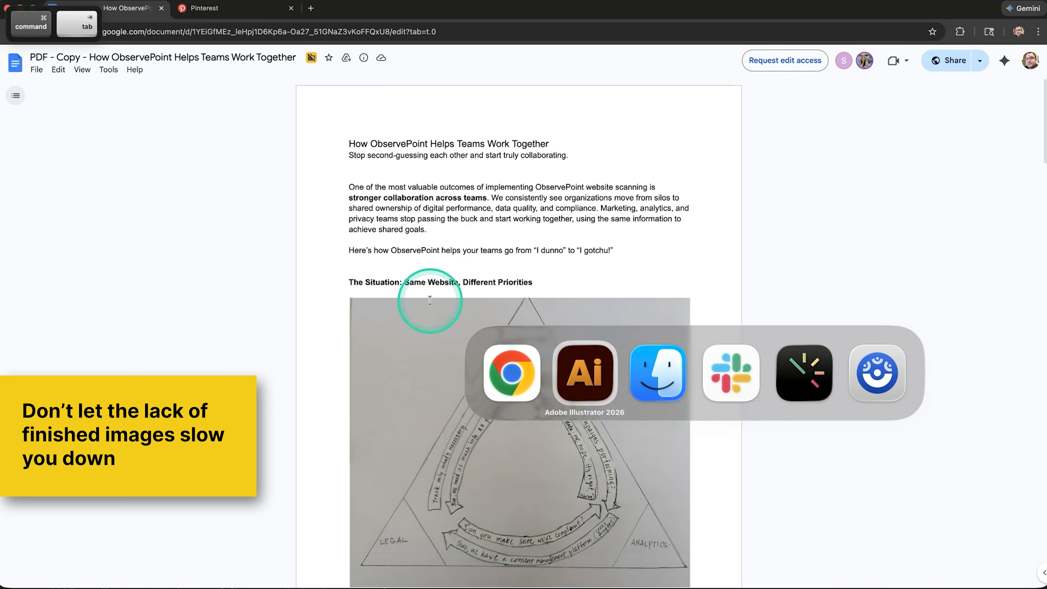
scroll(394, 272, left, 3)
scroll(393, 272, down, 1)
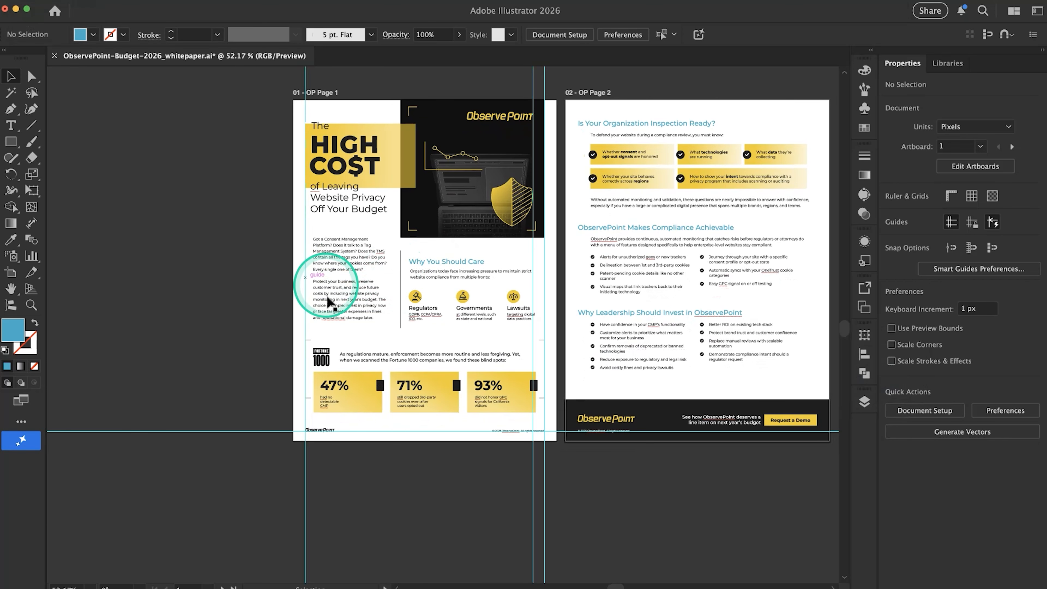
drag(286, 333, 361, 516)
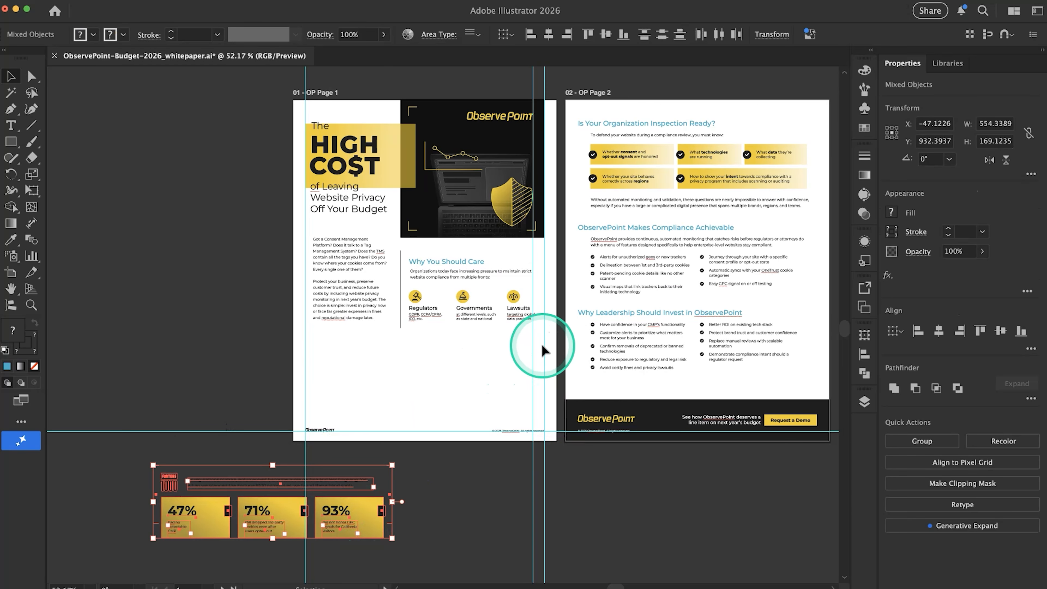
drag(549, 349, 398, 248)
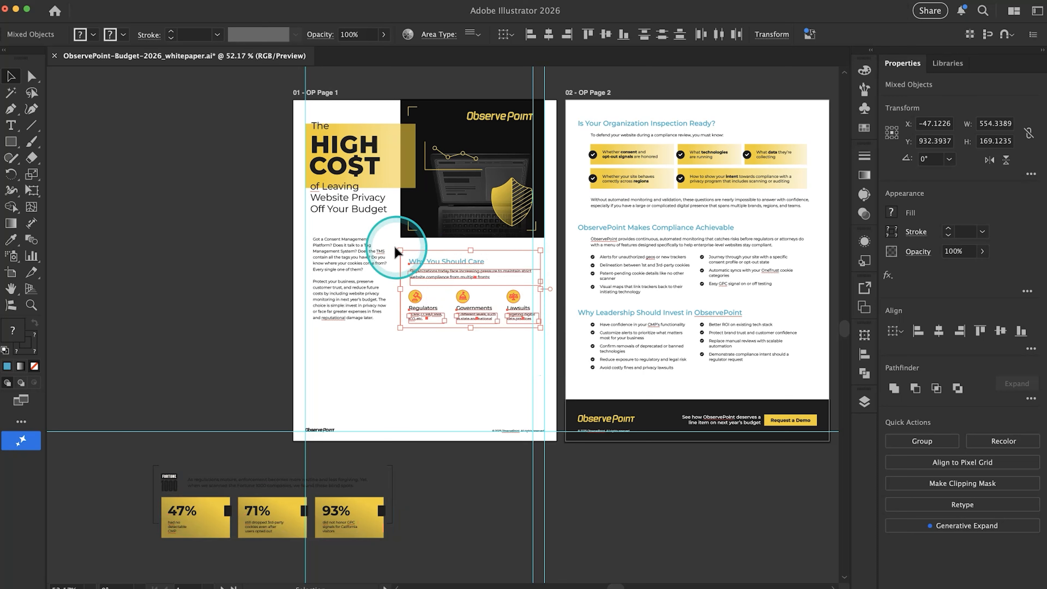
drag(453, 269, 178, 297)
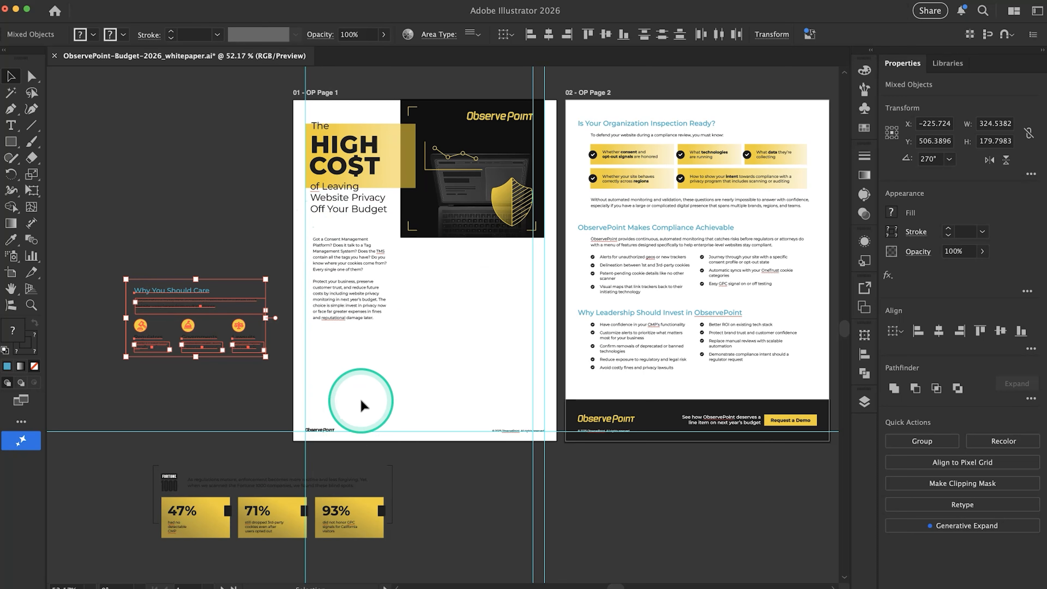
Delete the "HIGH CO$T" title lettering on page 1 and move its gold gradient rectangle onto the pasteboard
scroll(521, 257, up, 3)
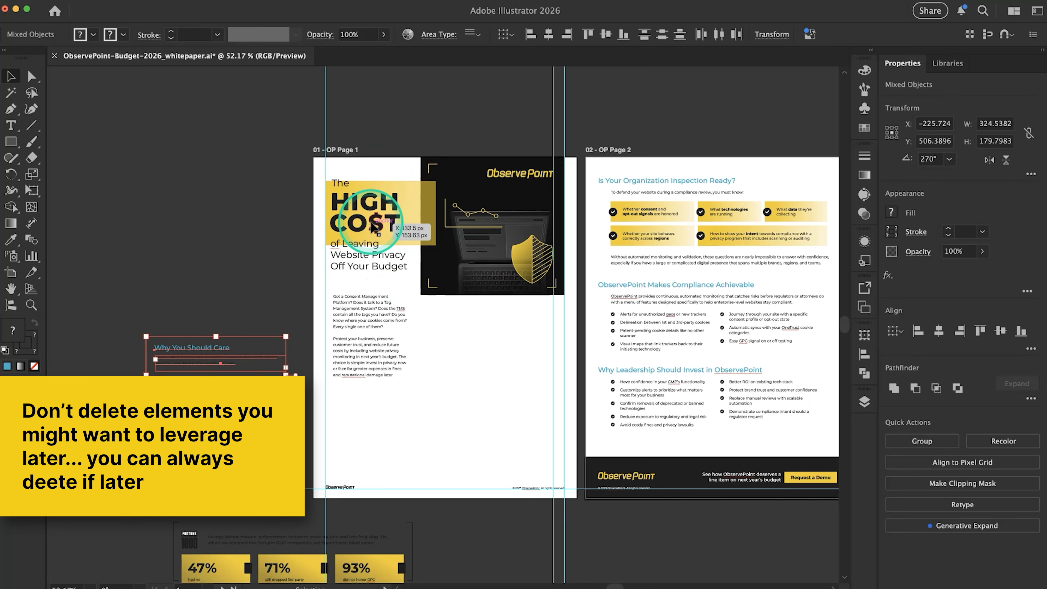
scroll(392, 201, up, 3)
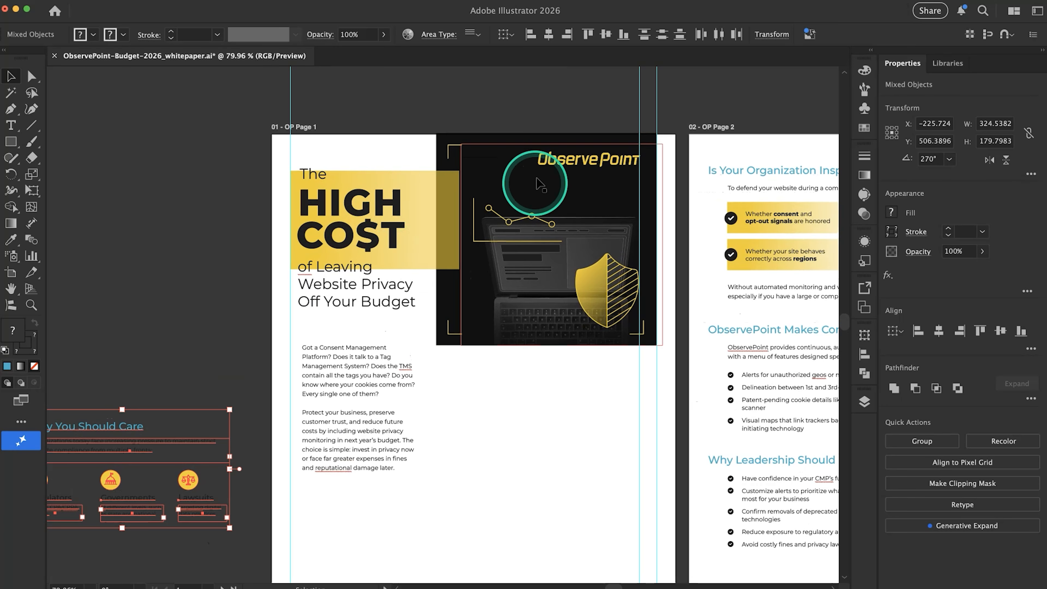
click(356, 215)
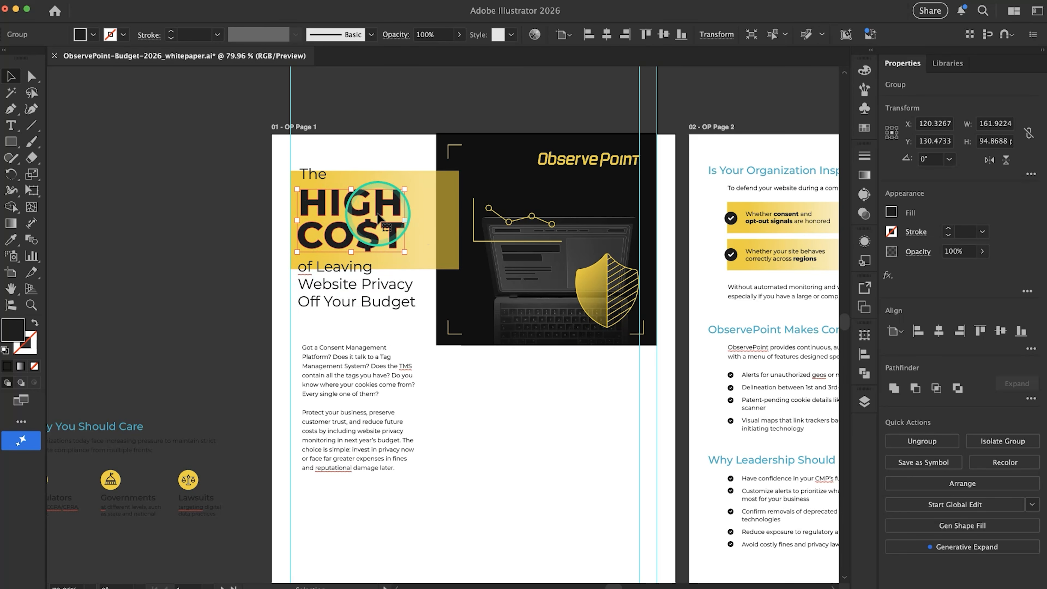
key(Delete)
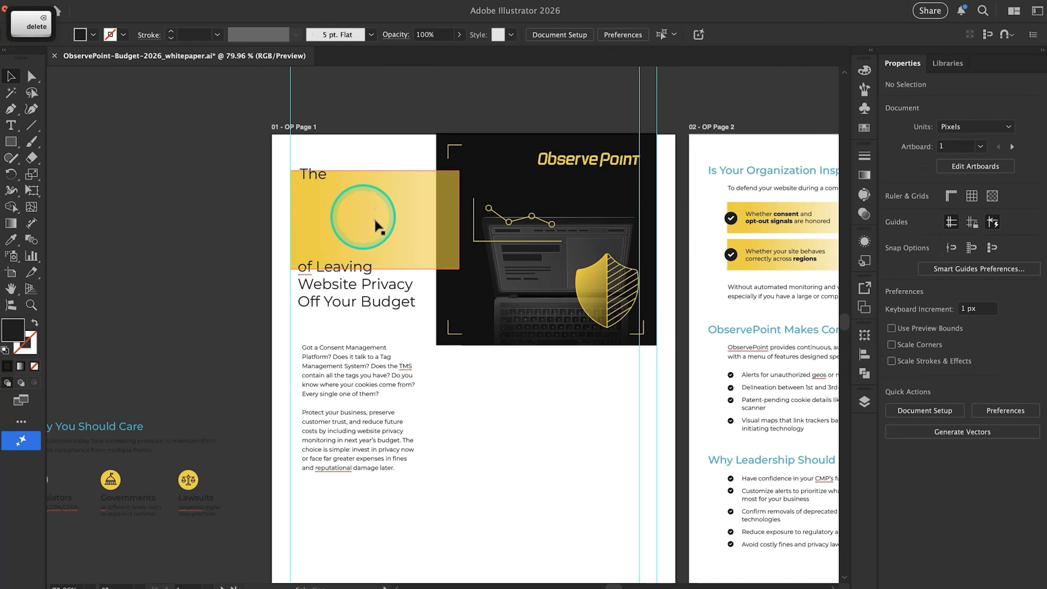
drag(377, 226, 140, 230)
Delete the word "The" from the page 1 title and move the remaining title text up into the cleared space
click(339, 295)
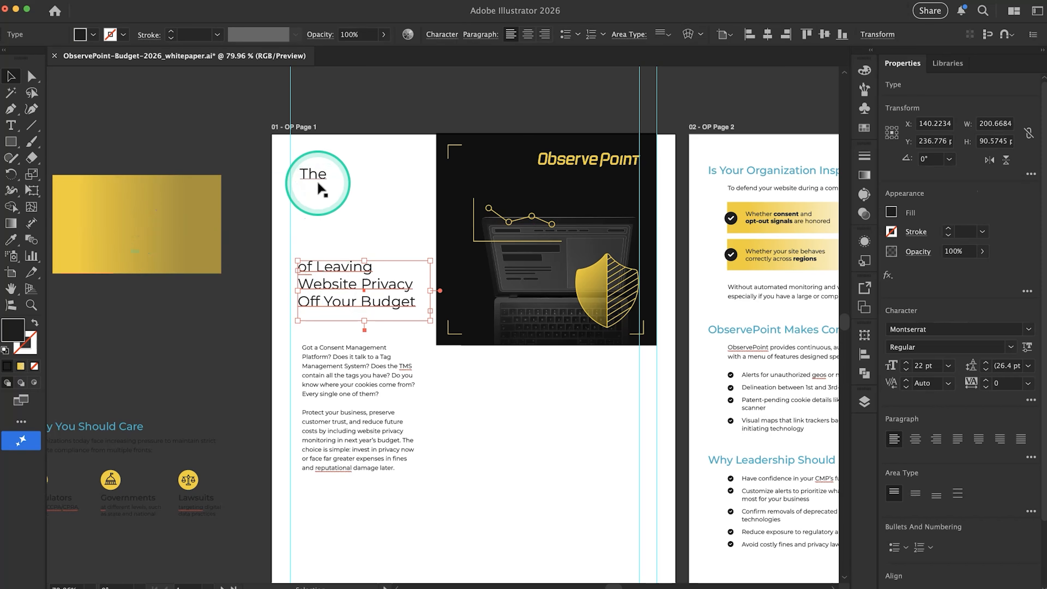
key(F15)
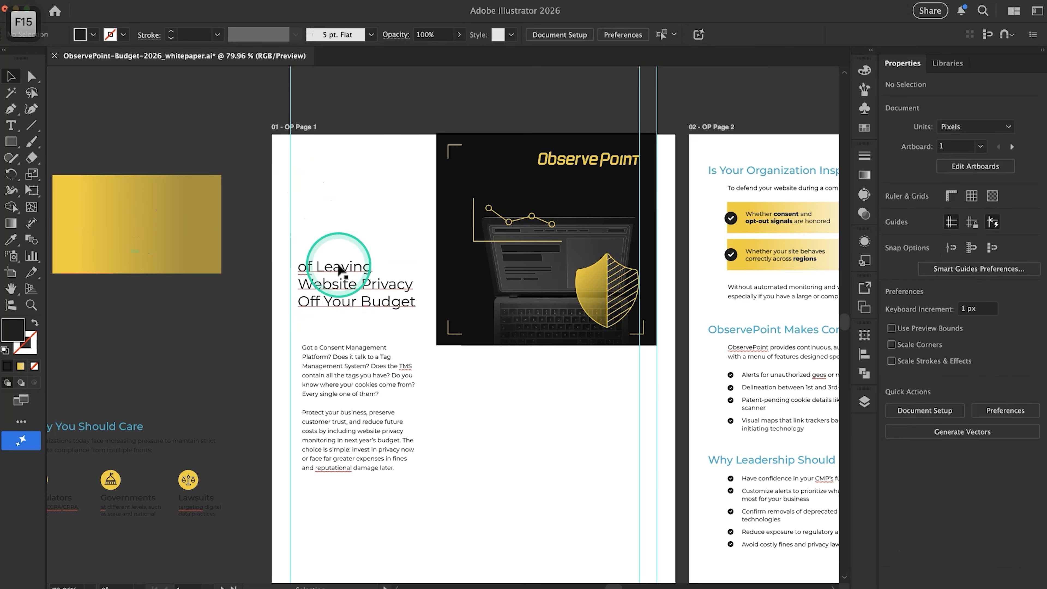
drag(340, 267, 340, 201)
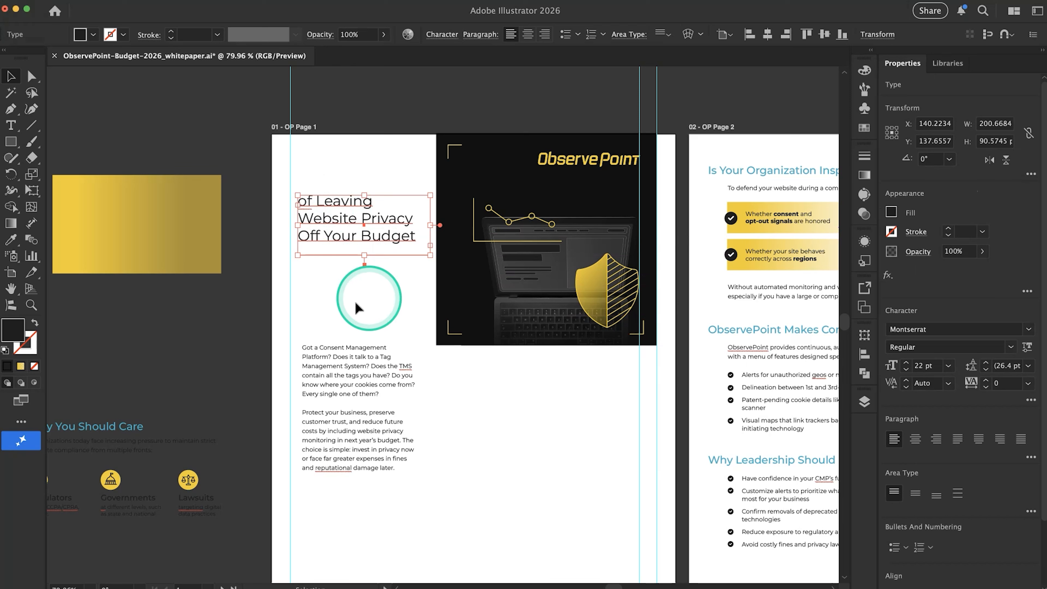
Delete the laptop image from inside the page 1 header's clip group
click(533, 274)
click(553, 343)
double_click(551, 292)
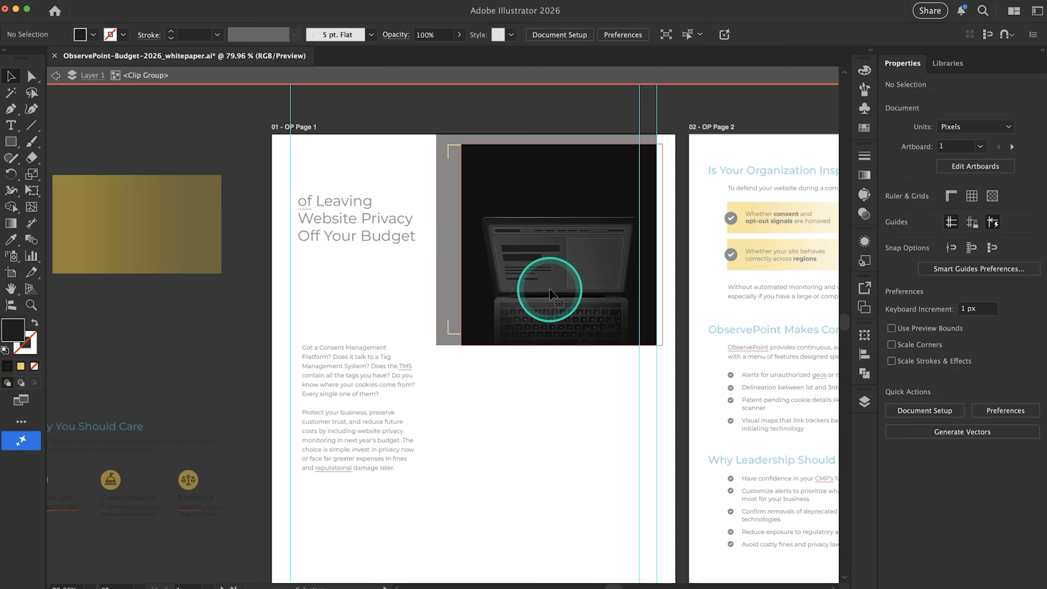
click(498, 248)
key(BackSpace)
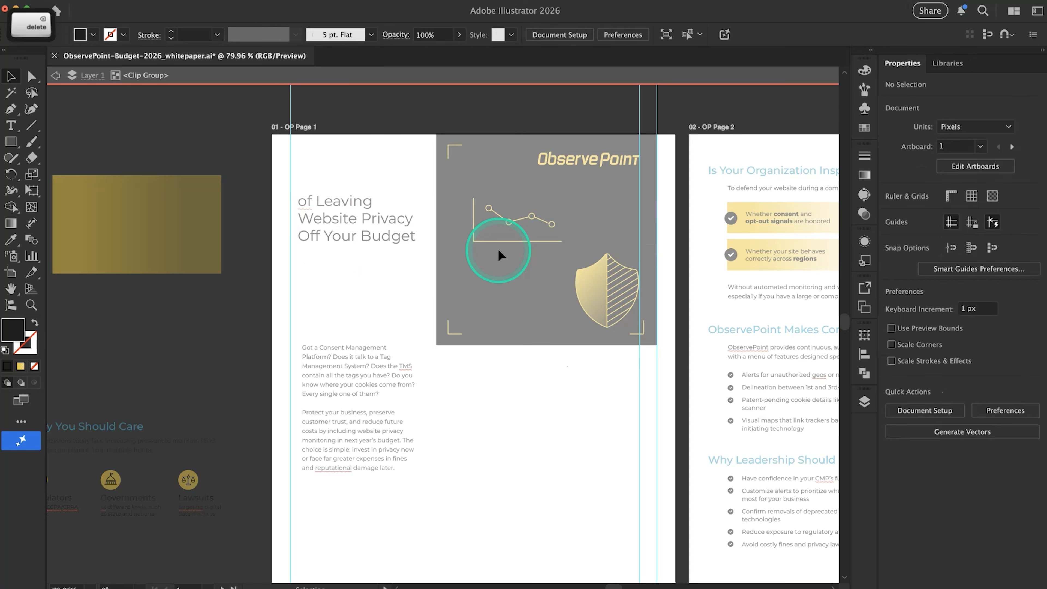
Leave the clip group and move the header's line chart and shield graphics together onto the pasteboard beside page 1
double_click(531, 276)
click(523, 230)
click(521, 221)
click(502, 222)
shift+click(596, 283)
drag(595, 282, 140, 130)
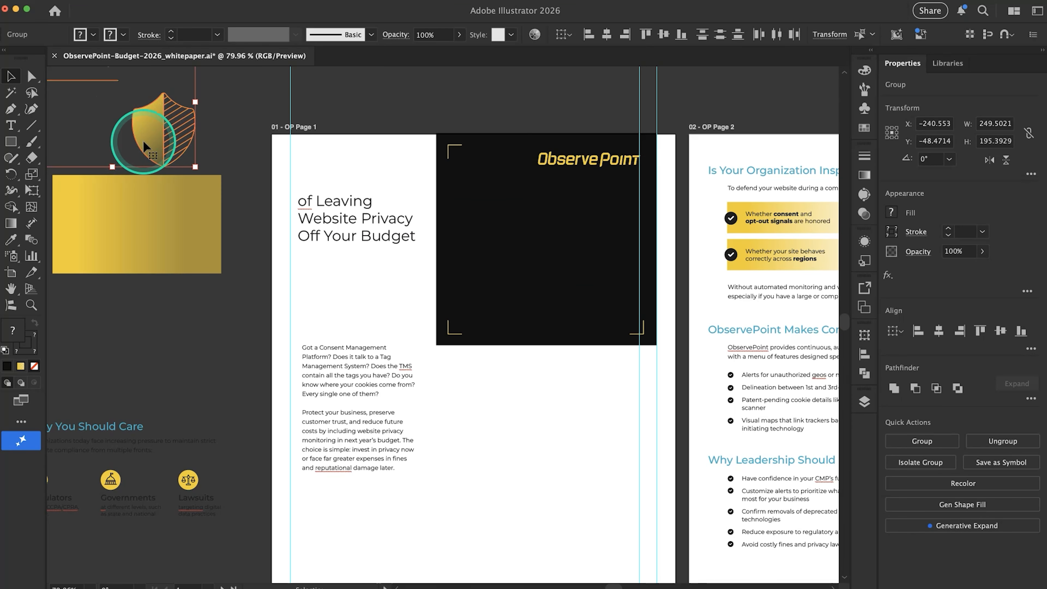
Delete the yellow corner brackets from the black header rectangle on page 1
scroll(143, 140, up, 3)
scroll(143, 141, left, 2)
click(492, 211)
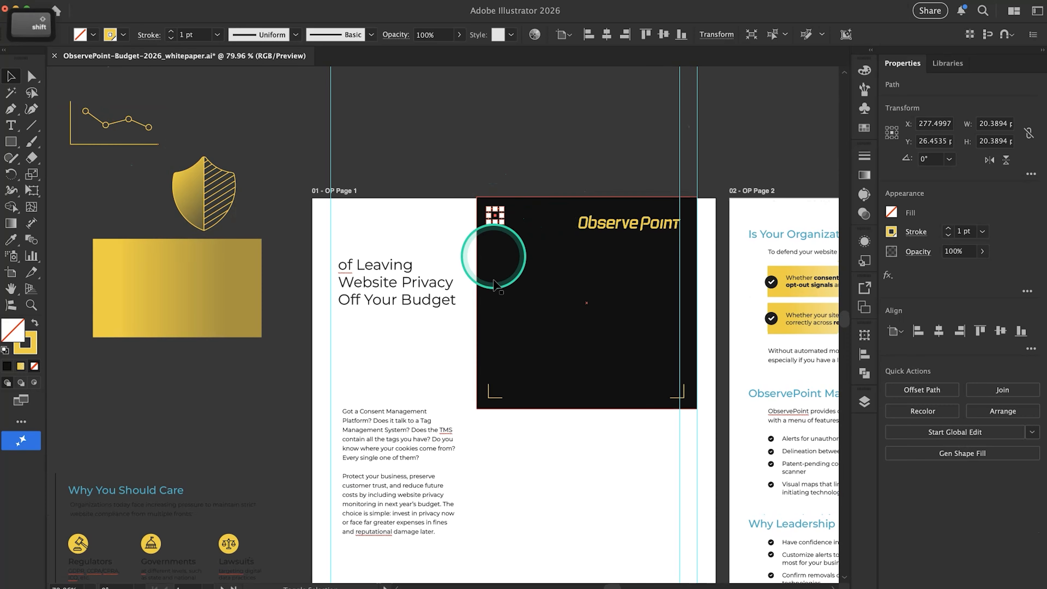
shift+click(494, 396)
shift+click(680, 399)
key(BackSpace)
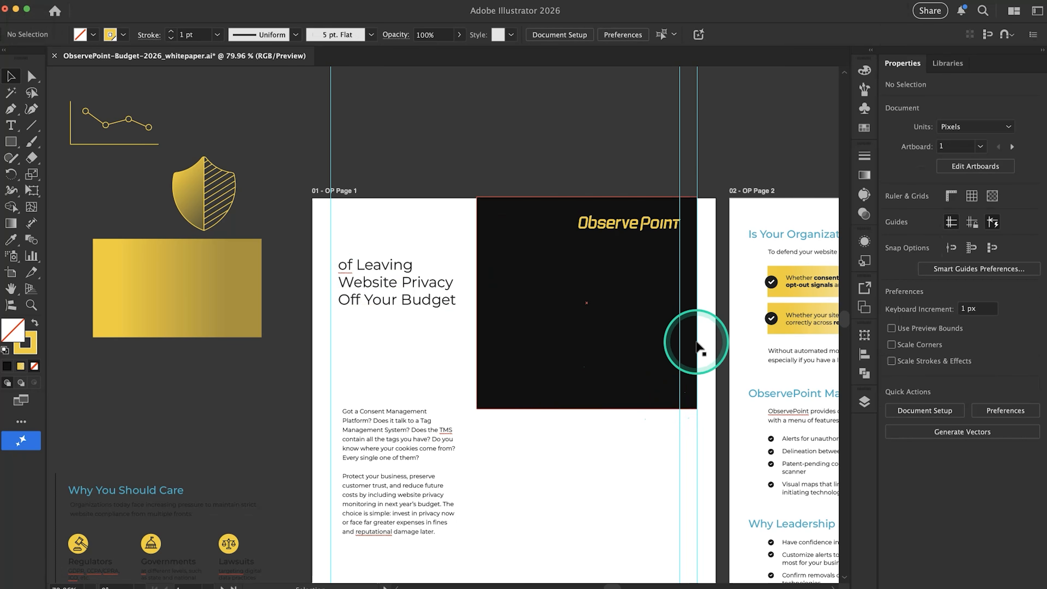
Widen the black header rectangle to the left margin guide, about 554 px wide, and set its fill to #191919
click(641, 348)
drag(477, 305, 332, 312)
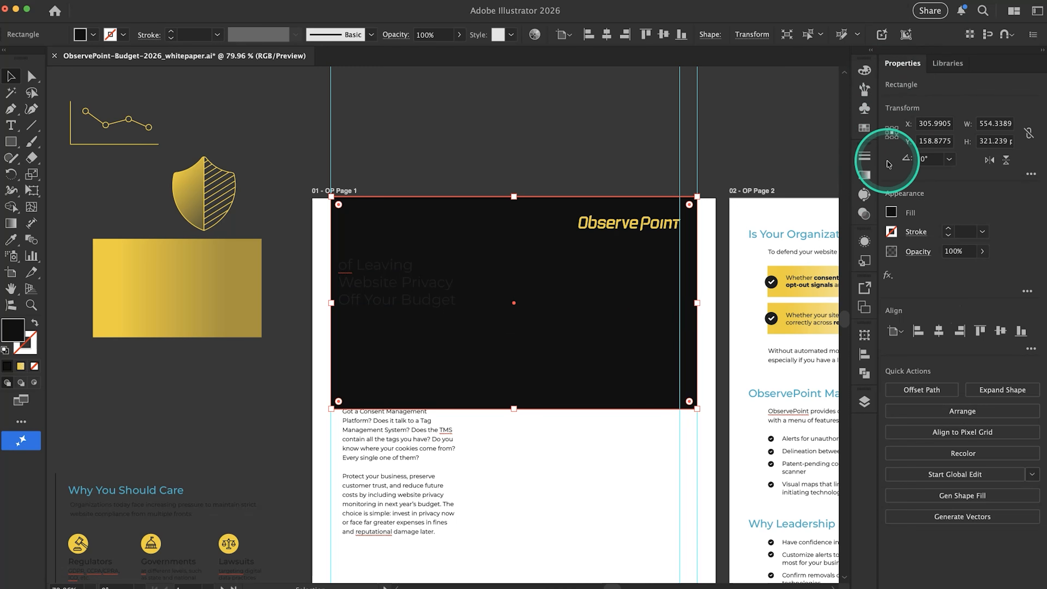
click(866, 71)
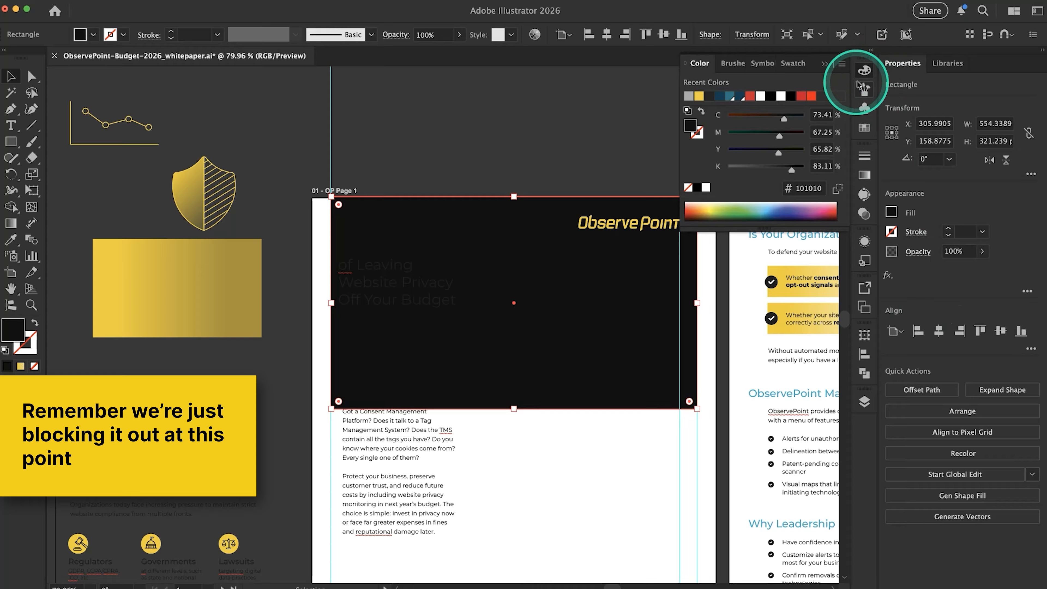
click(843, 66)
click(877, 110)
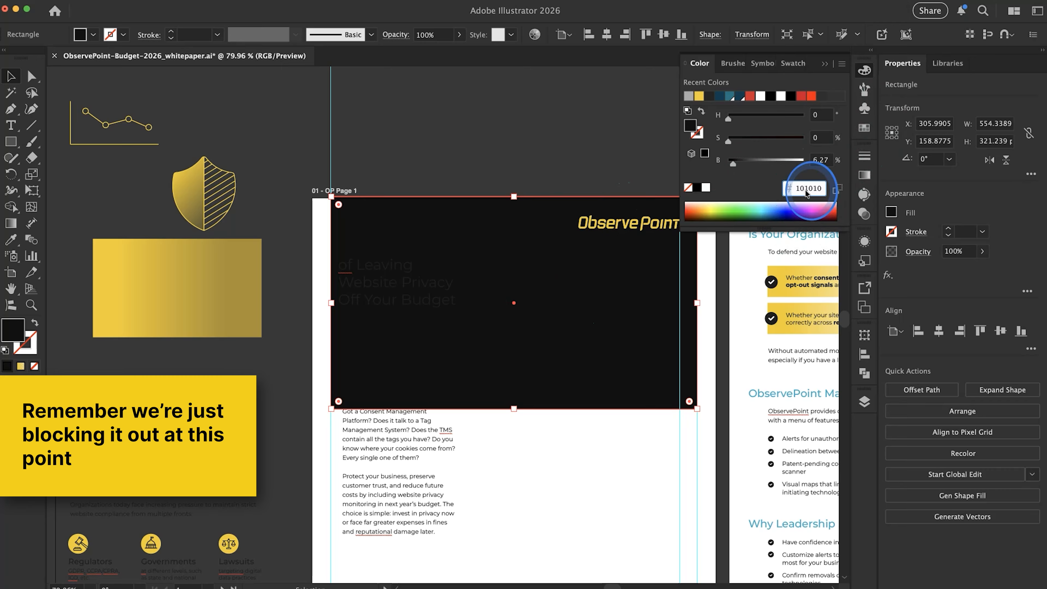
text(191919)
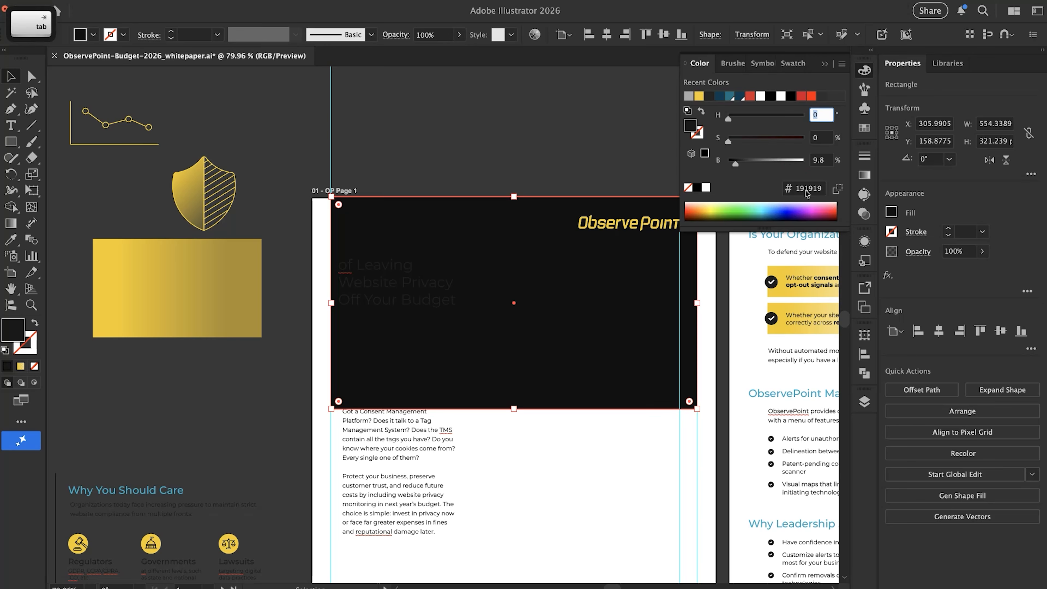
click(601, 164)
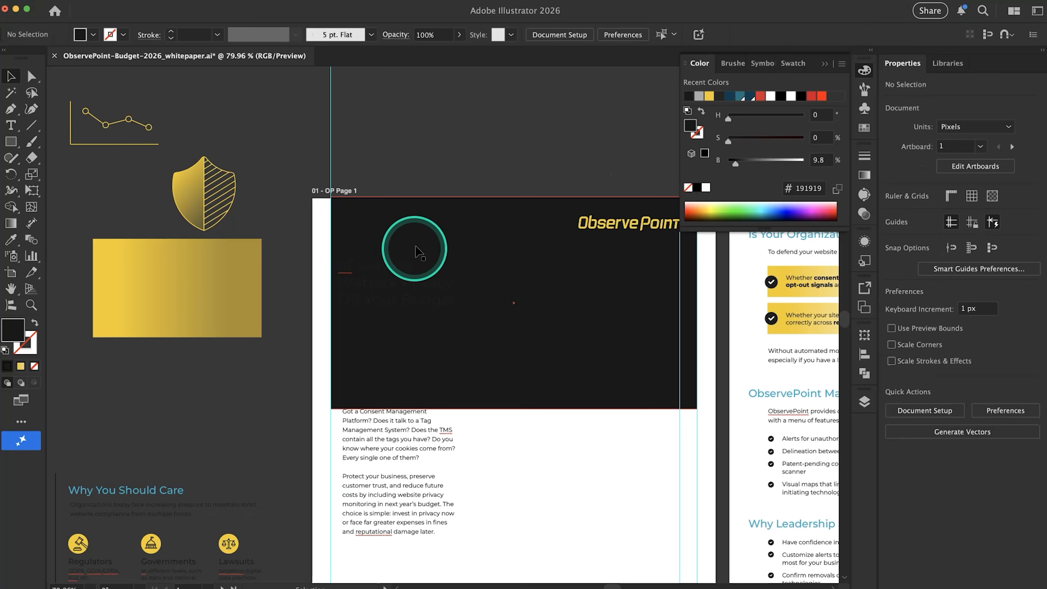
Change the fill of the "of Leaving Website Privacy Off Your Budget" title text to white
click(416, 248)
click(740, 168)
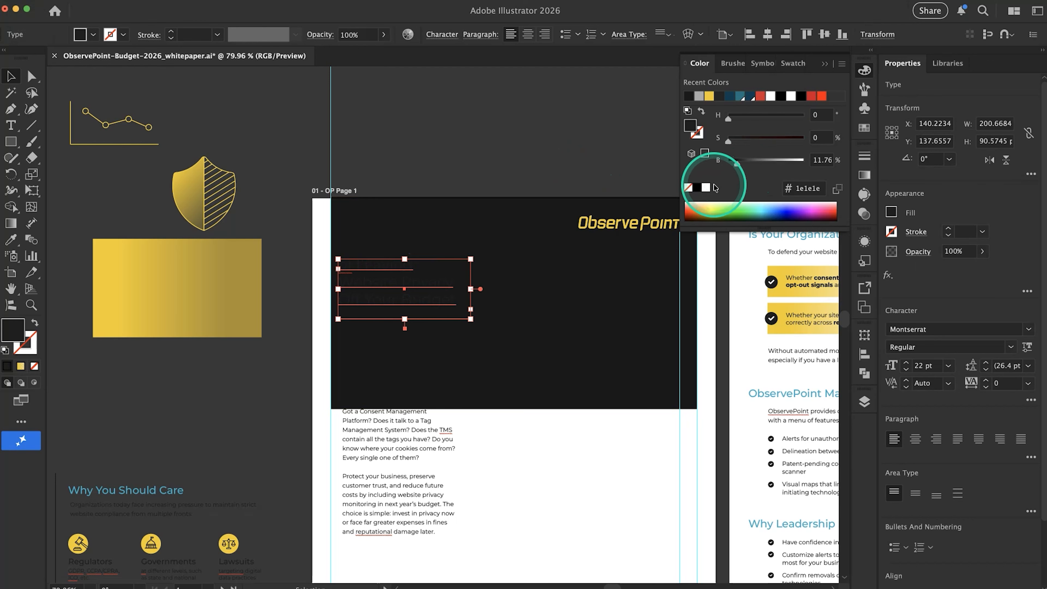
click(707, 187)
click(513, 140)
Show the guides and move the page 1 body text block down, clear of the dark header rectangle
key(super+alt+0)
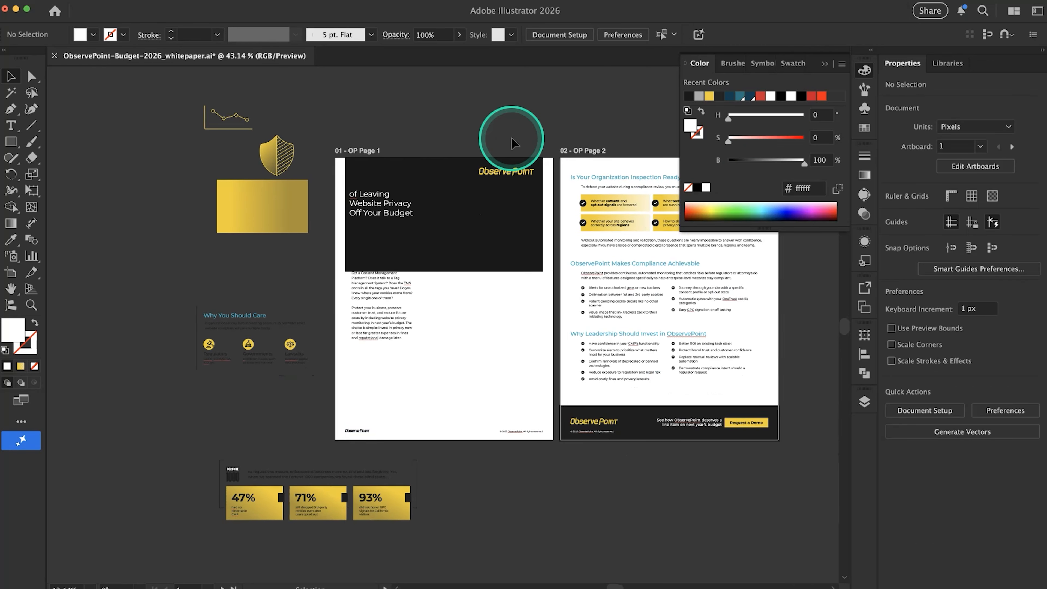
key(super+semicolon)
drag(379, 305, 378, 334)
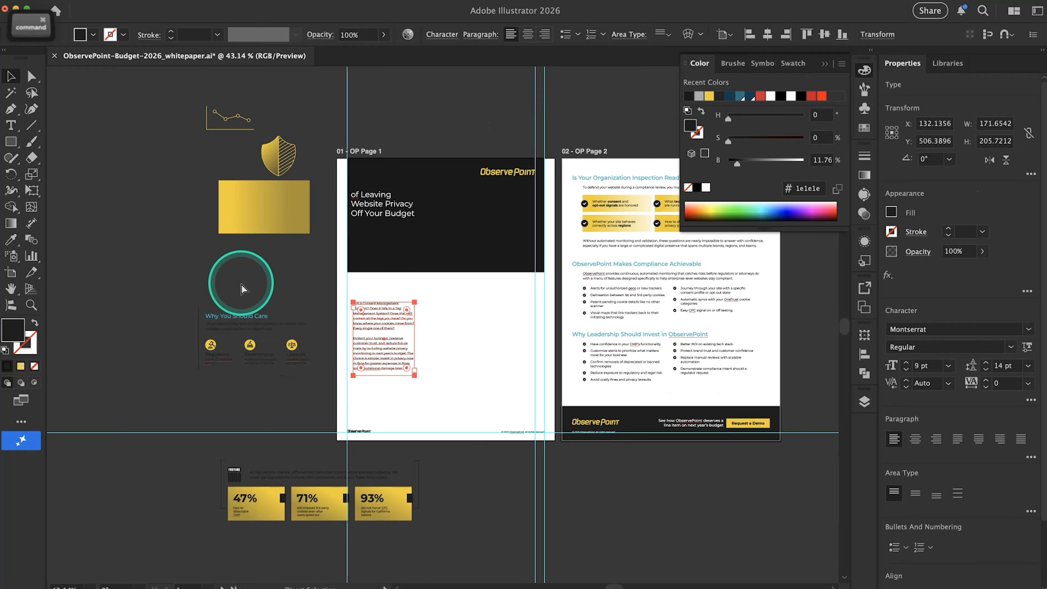
Copy the title "How ObservePoint Helps Teams Work Together" from the Google Docs copy and paste it over the page 1 header title in Illustrator
key(super+Tab)
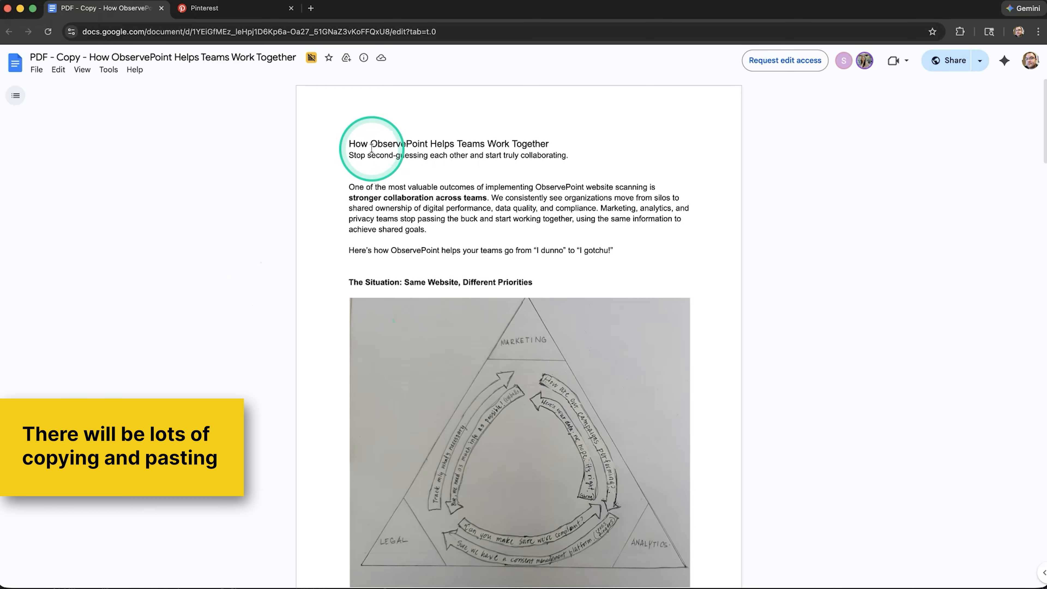
drag(360, 144, 491, 140)
key(super+c)
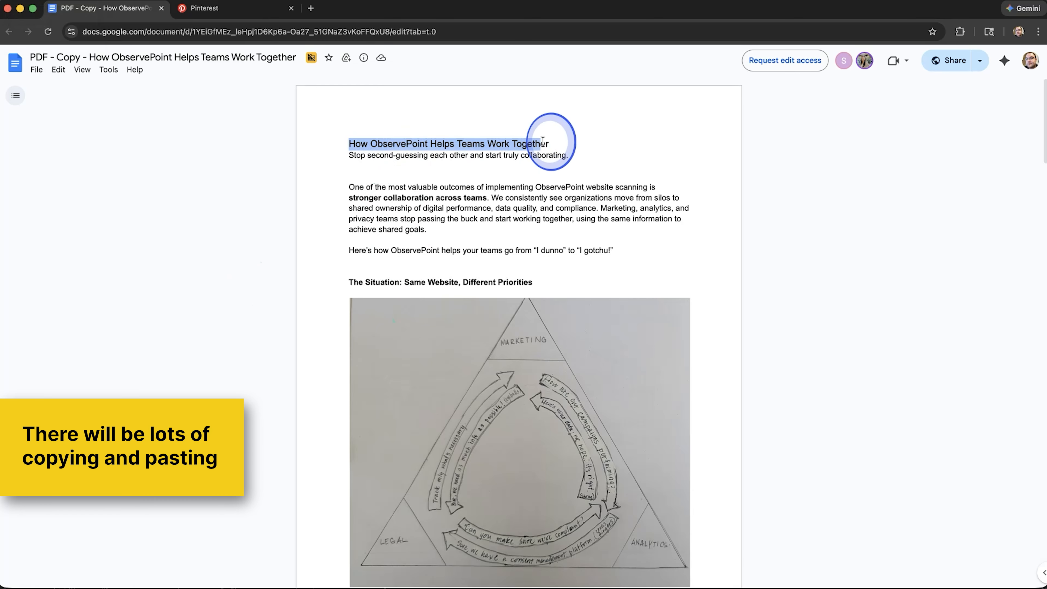
key(super+Tab)
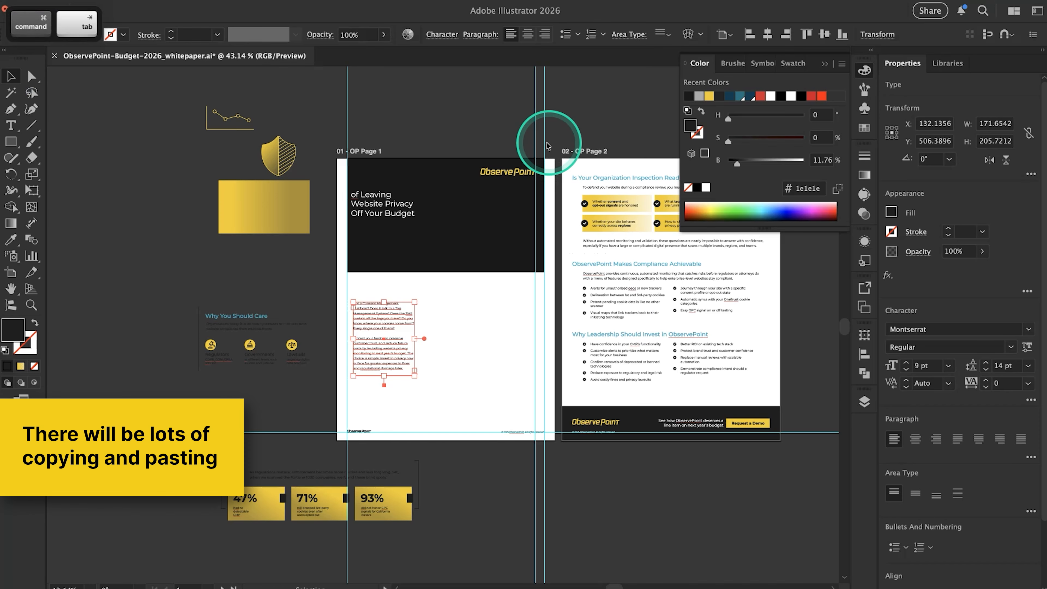
double_click(385, 197)
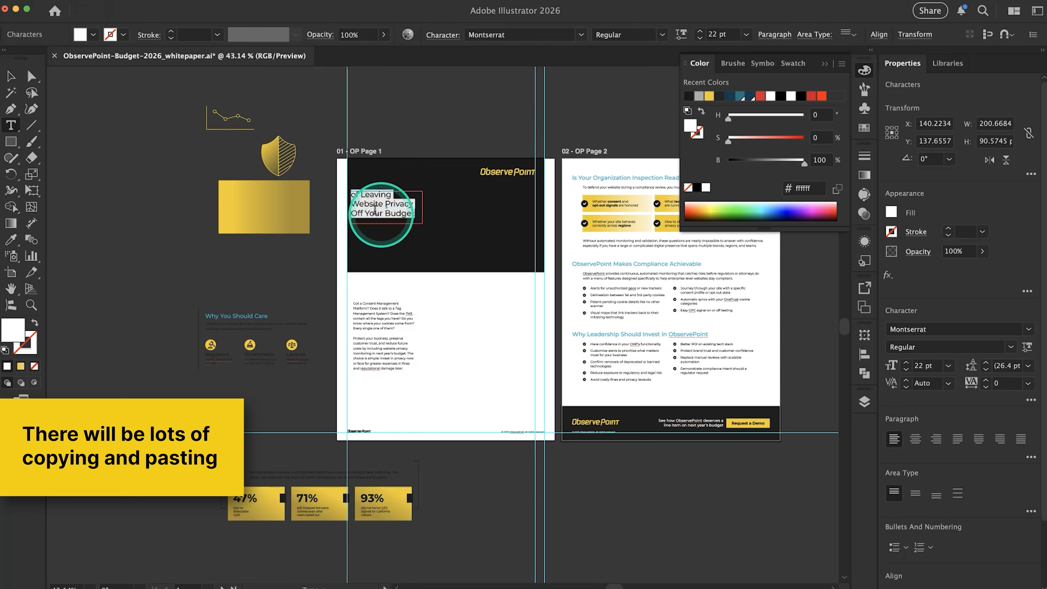
scroll(374, 211, up, 5)
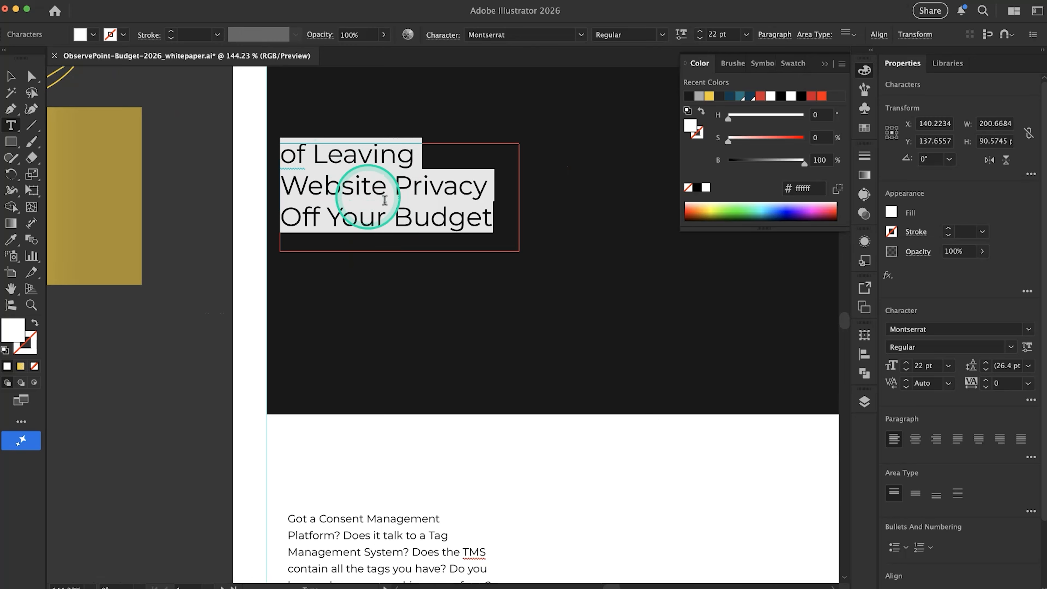
key(super)
key(super+v)
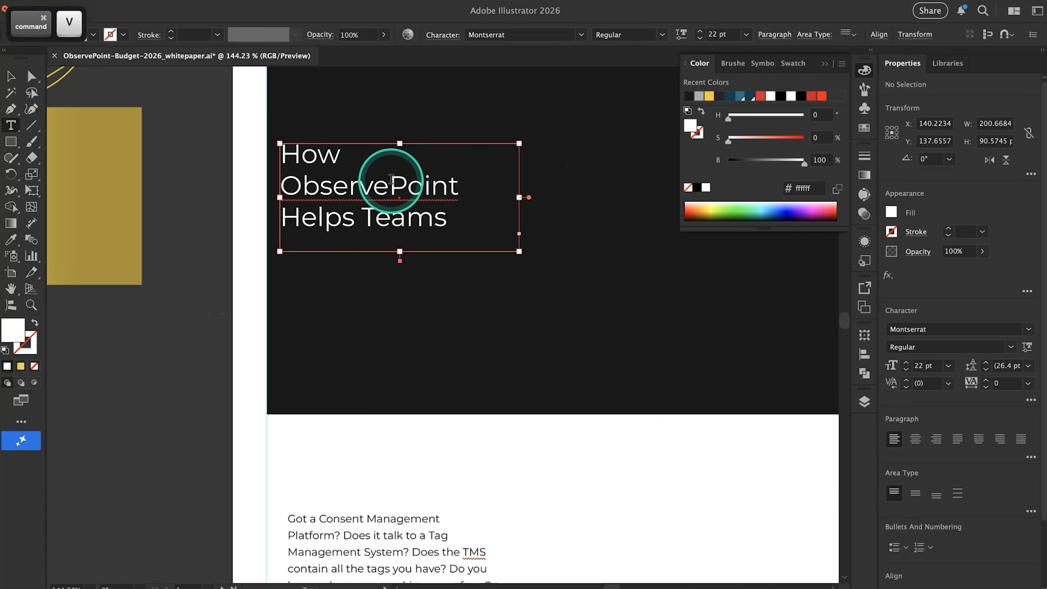
Widen the header title's text frame to about 276 px
super+click(199, 241)
click(396, 208)
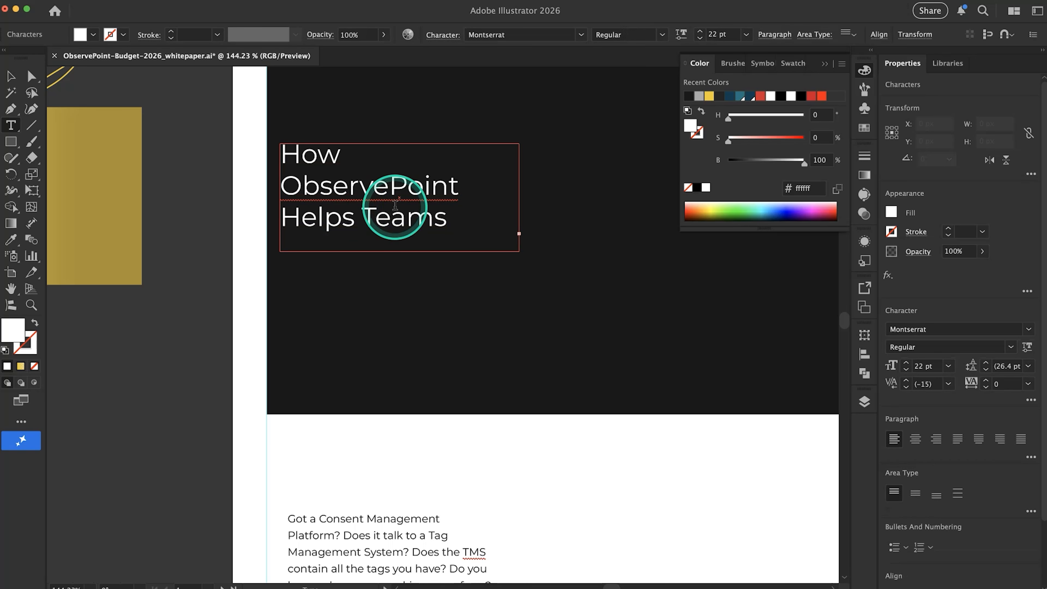
click(590, 213)
super+click(472, 203)
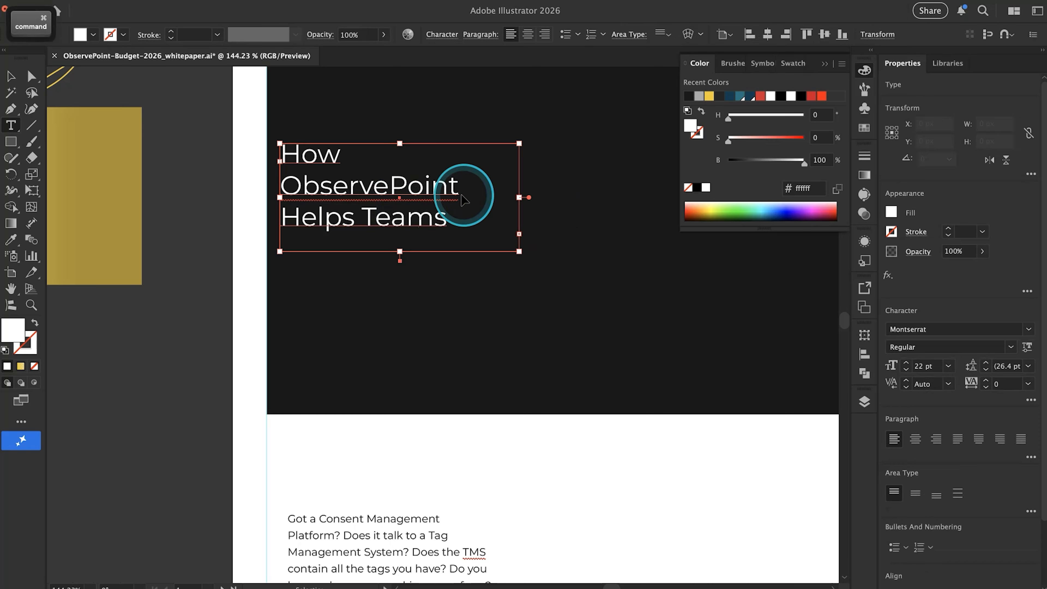
drag(519, 199, 609, 200)
scroll(606, 199, down, 5)
scroll(606, 199, up, 2)
scroll(606, 199, right, 2)
super+click(345, 227)
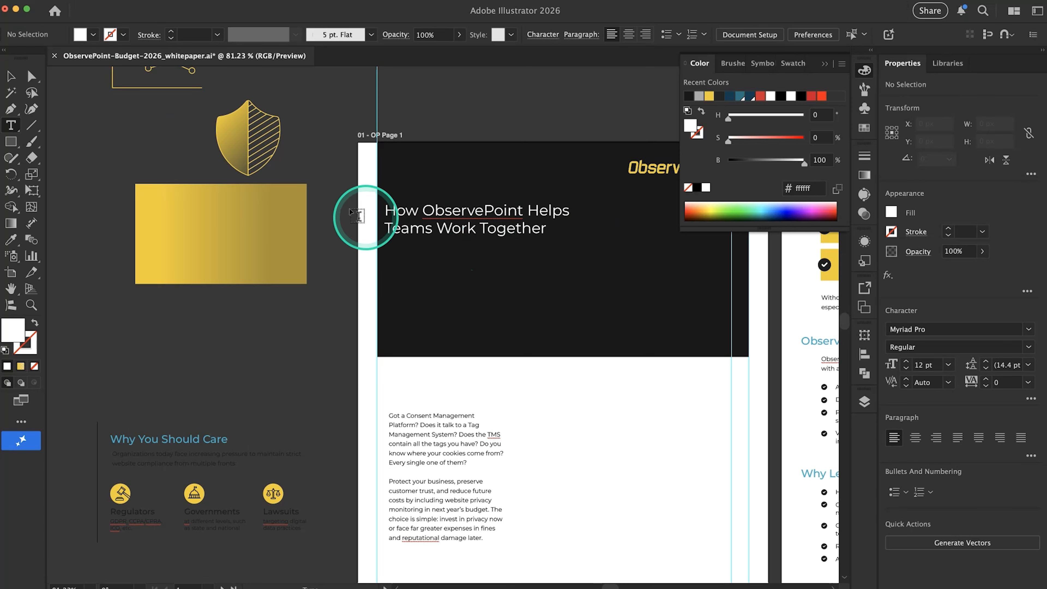
Move the title up and further inside the dark header, and resize its text frame to about 181 by 117 px
click(11, 76)
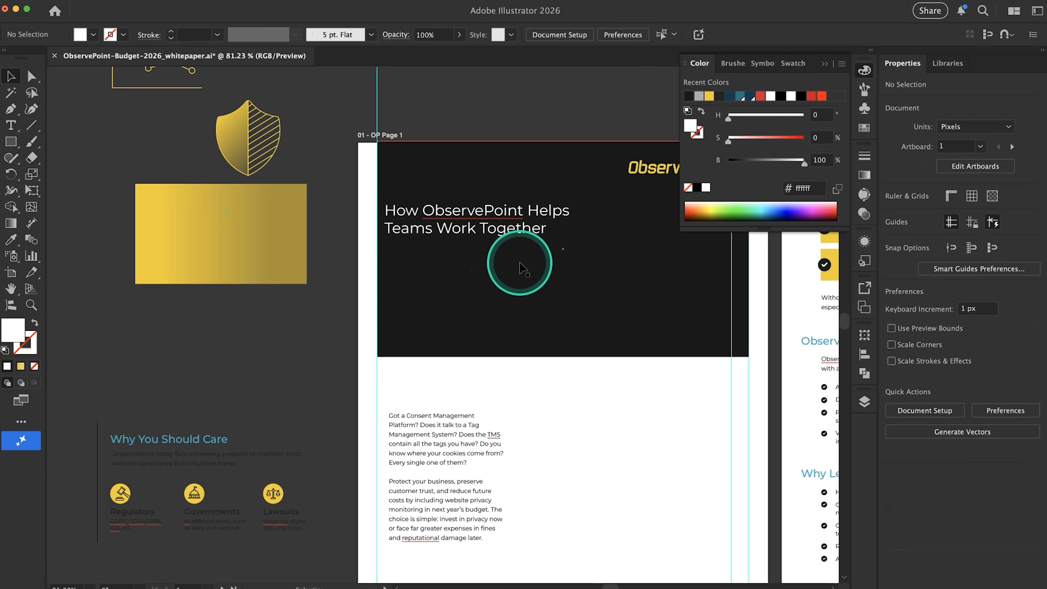
drag(486, 229, 505, 212)
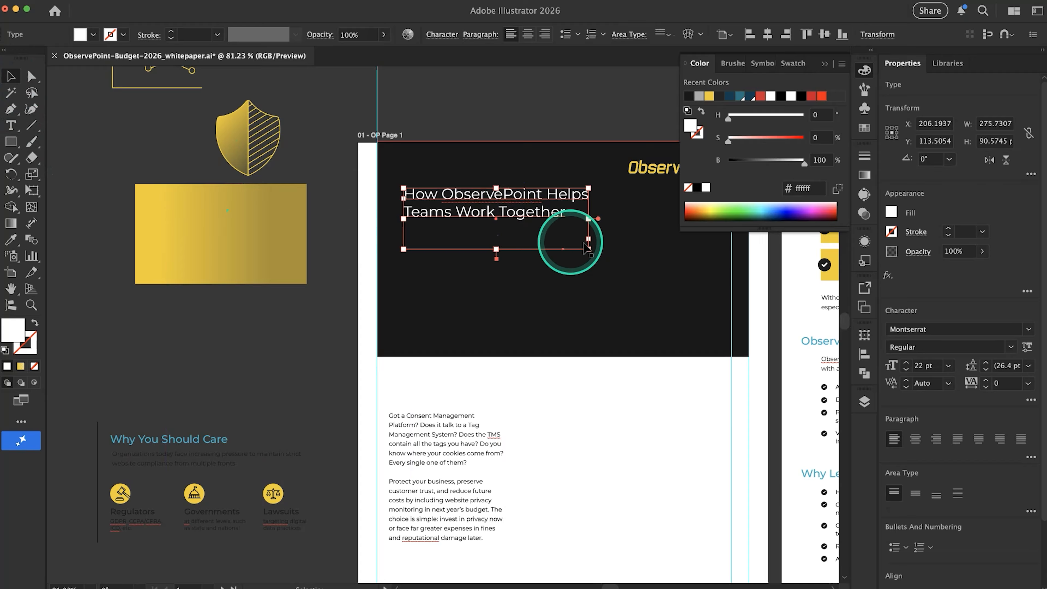
drag(588, 249, 526, 268)
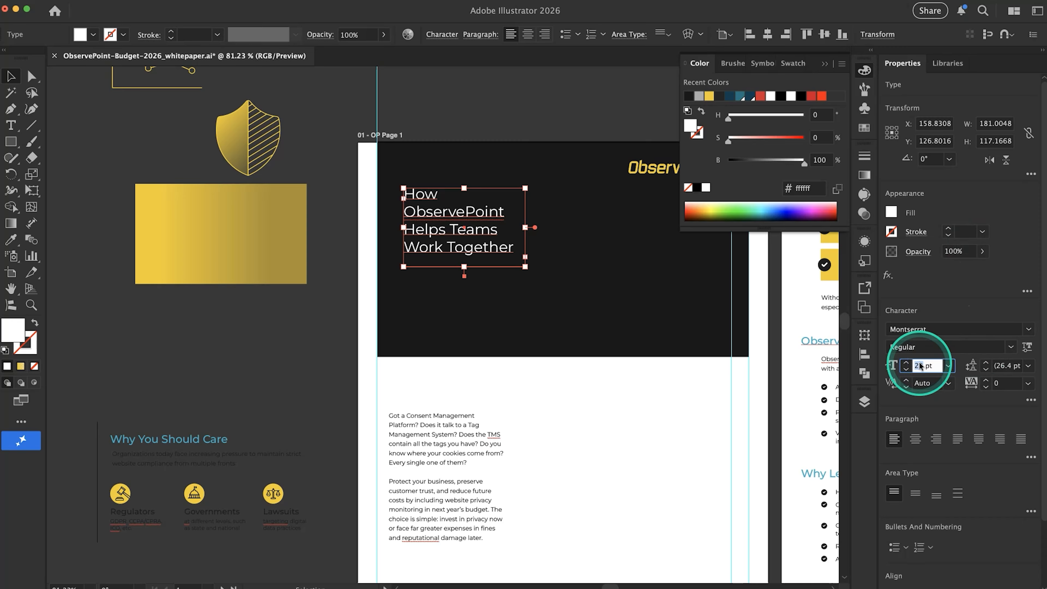
Set the title's font size to 32 pt and enlarge its text frame to about 255 by 206 px
key(Return)
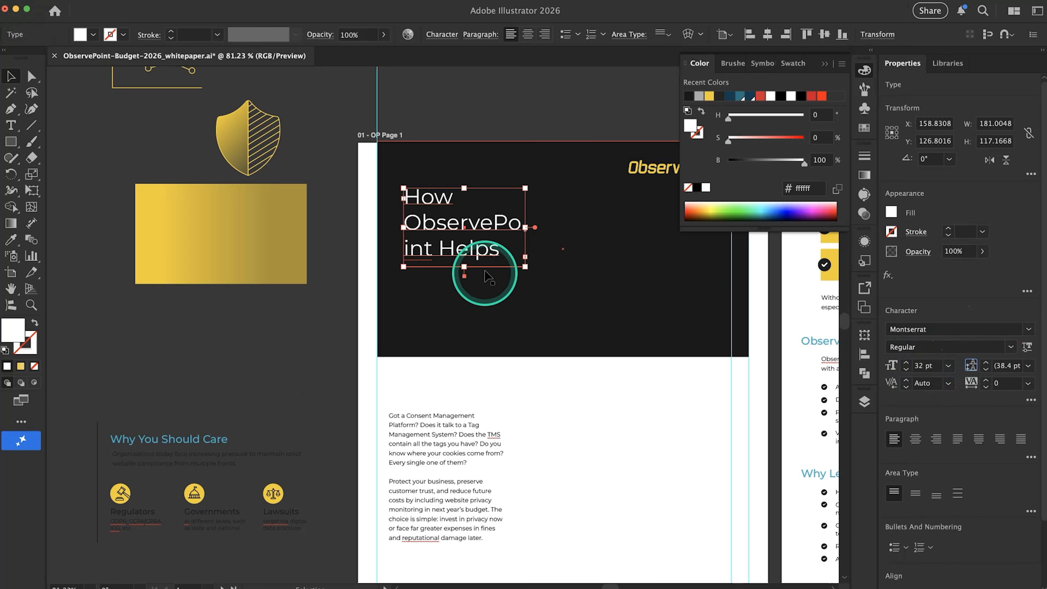
drag(465, 267, 465, 326)
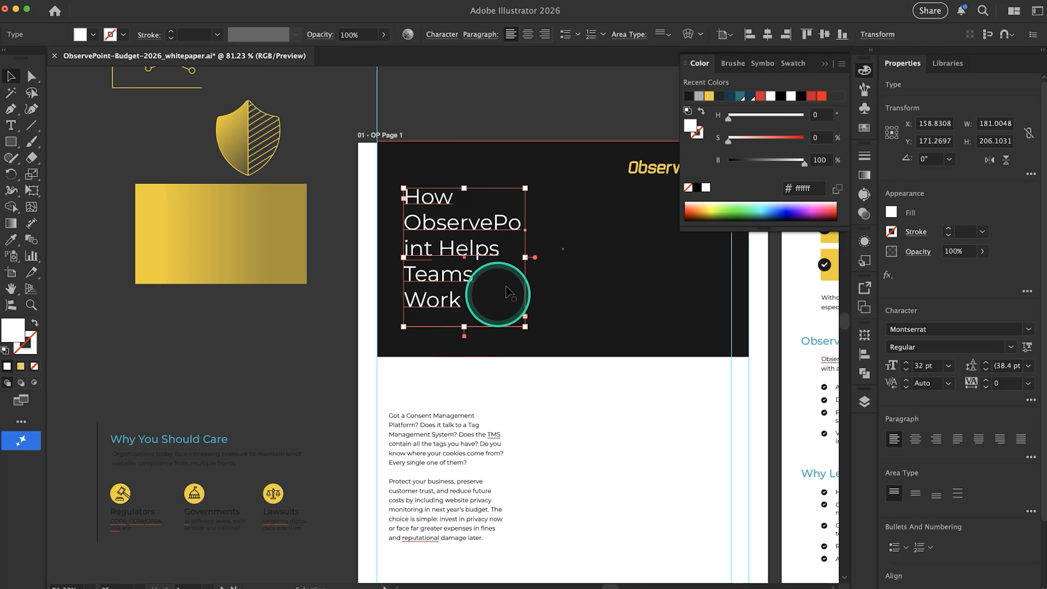
drag(525, 258, 576, 260)
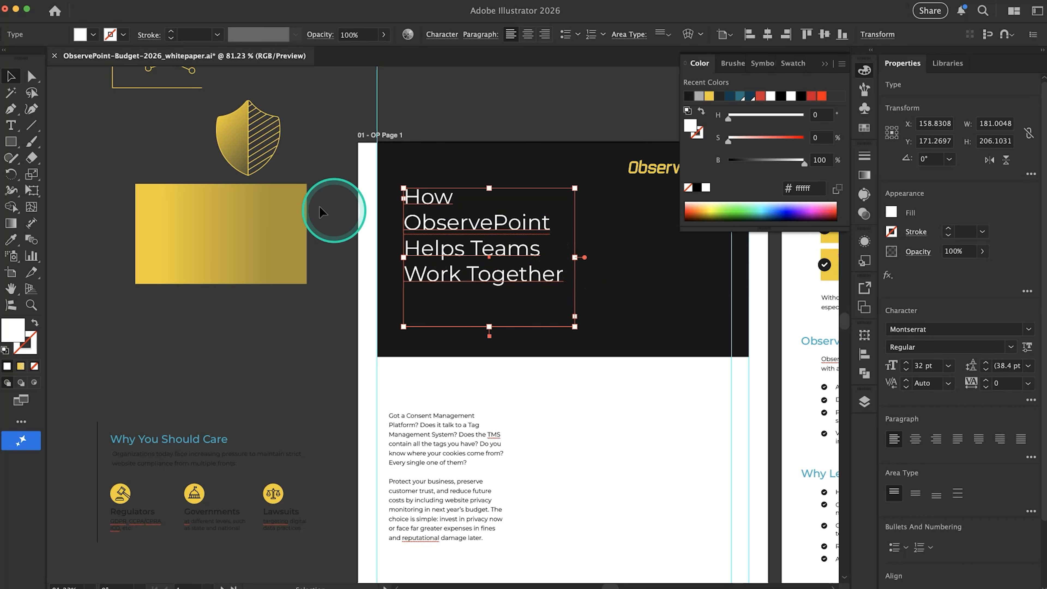
Nudge the title slightly up in the header and shorten its text frame to about 163 px high
click(338, 225)
drag(458, 238, 457, 224)
drag(489, 316, 489, 285)
Shorten the dark header rectangle on page 1 from its lower edge to about 264 px high
click(511, 333)
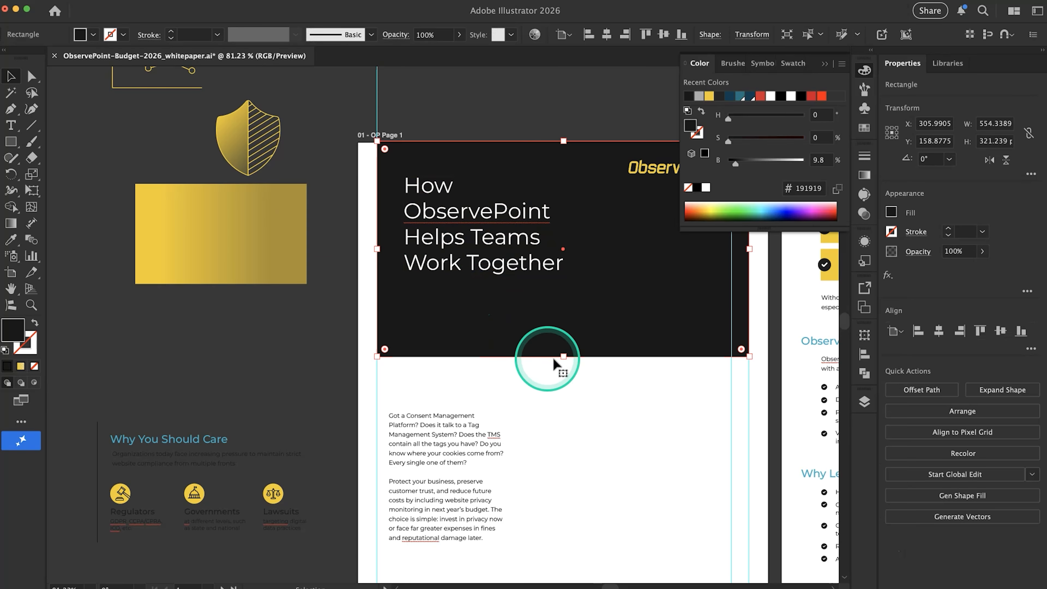
drag(567, 357, 567, 329)
scroll(526, 391, down, 5)
scroll(526, 391, right, 3)
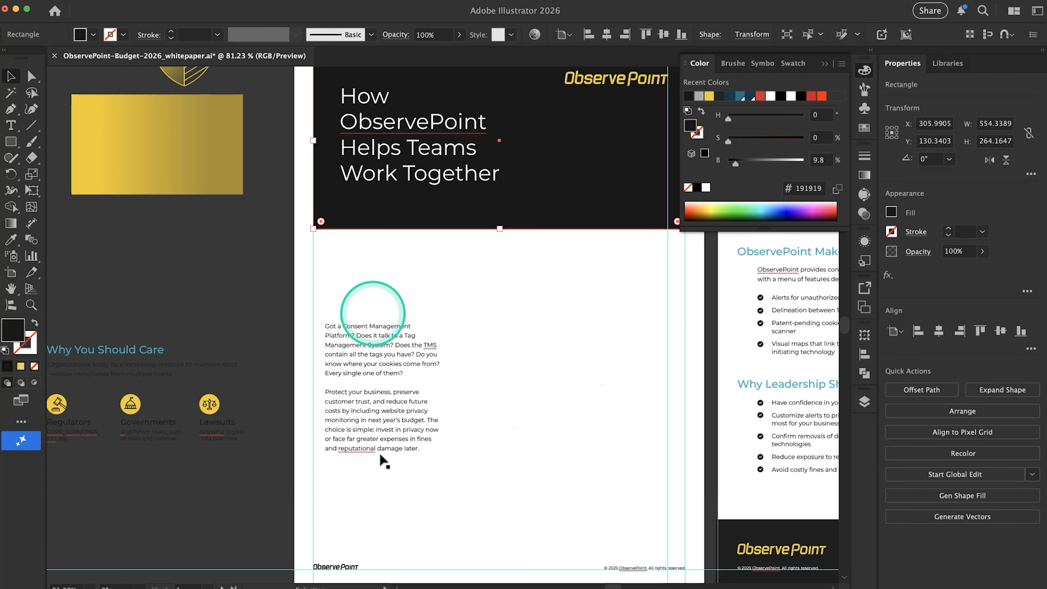
Collapse the floating Color panel to uncover page 2
scroll(398, 347, down, 3)
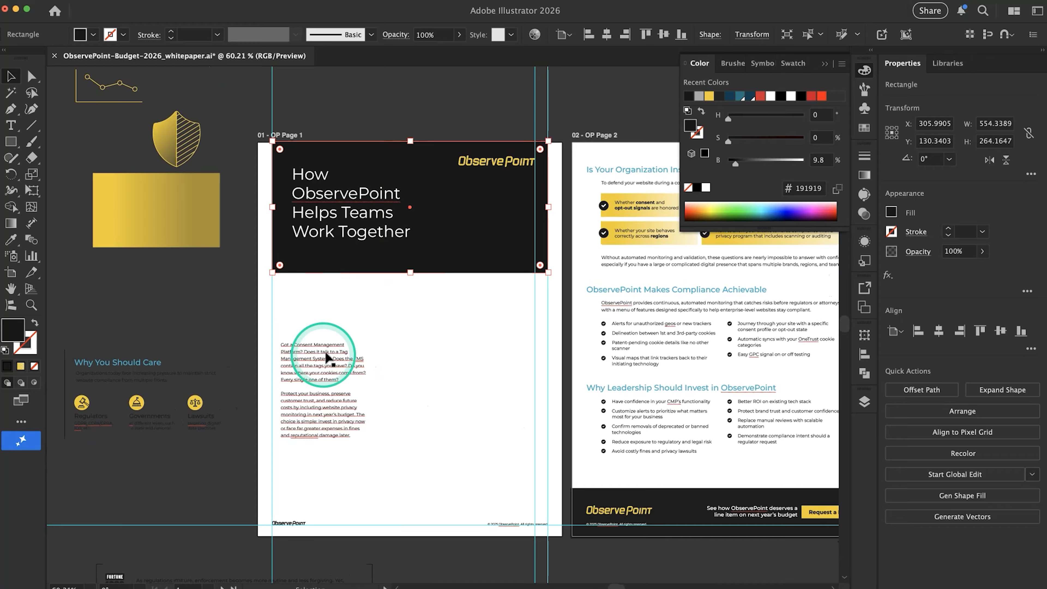
scroll(382, 459, right, 4)
scroll(382, 459, left, 2)
click(414, 328)
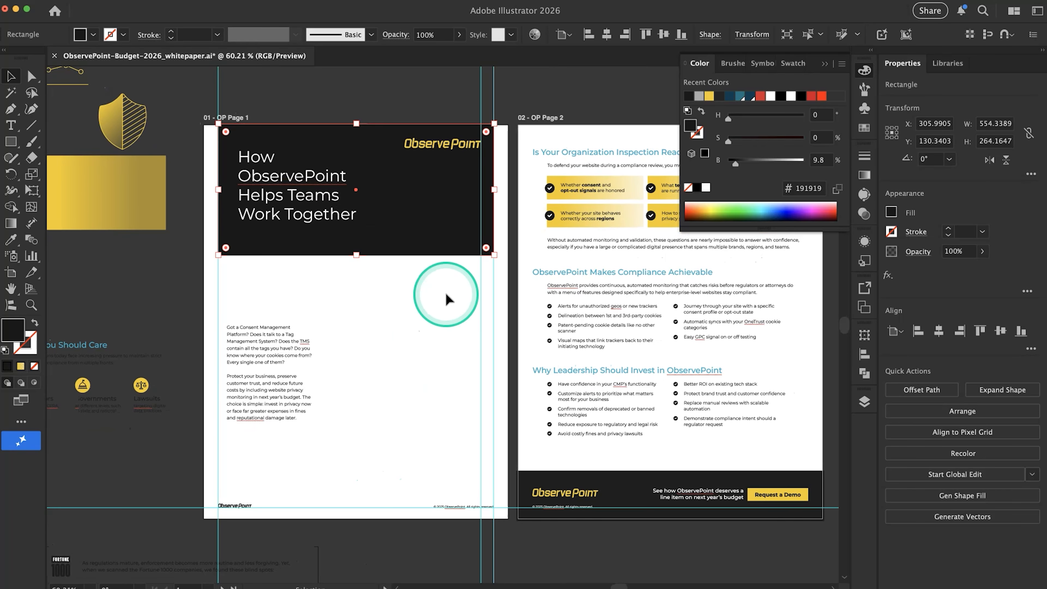
click(800, 65)
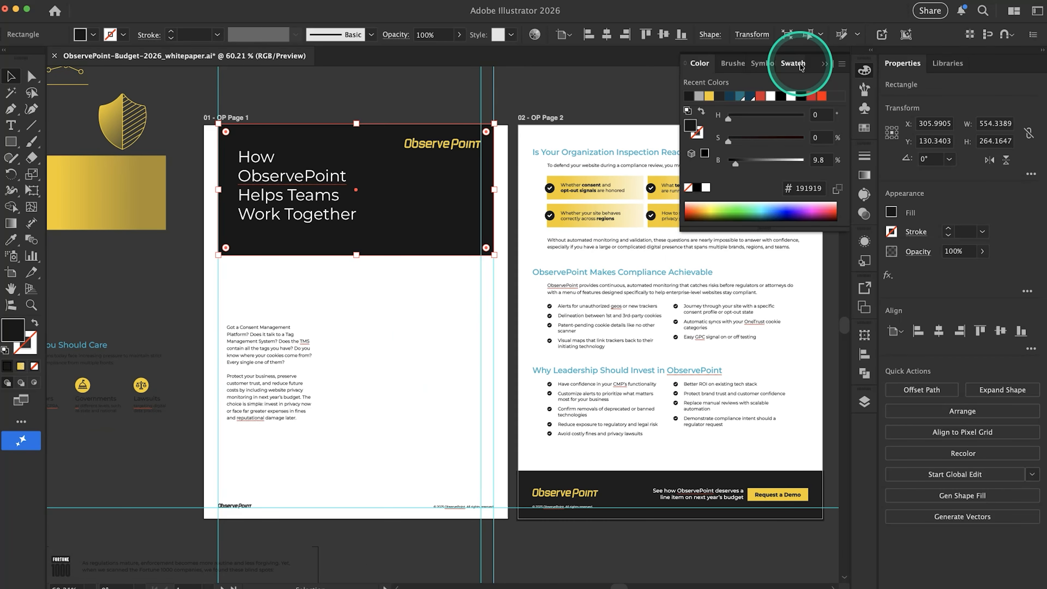
click(825, 66)
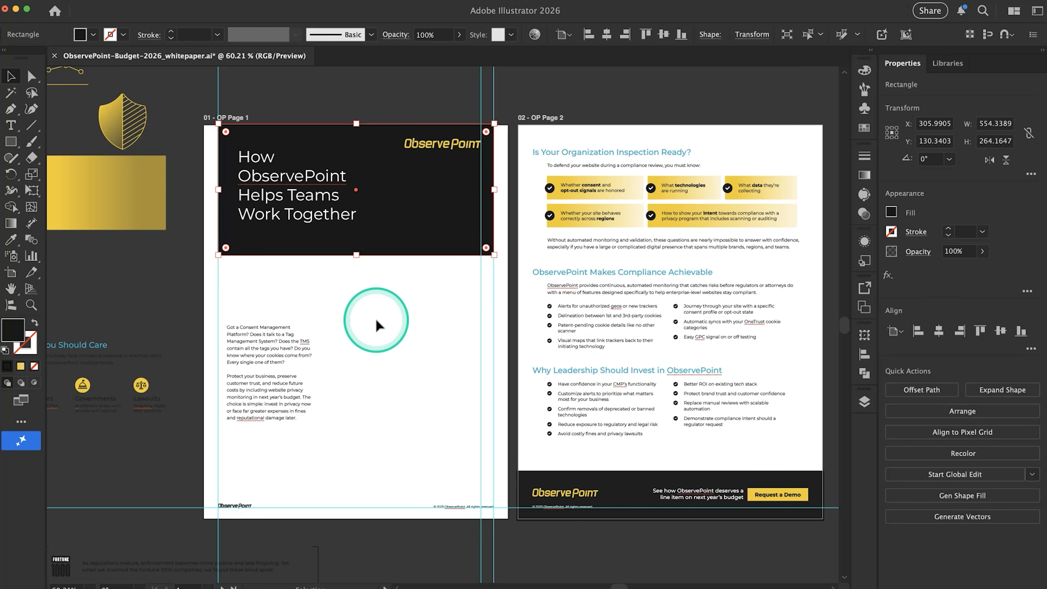
Examine the existing page 2 sections alongside the reworked header and remaining body area of page 1
scroll(375, 320, right, 5)
scroll(375, 320, right, 2)
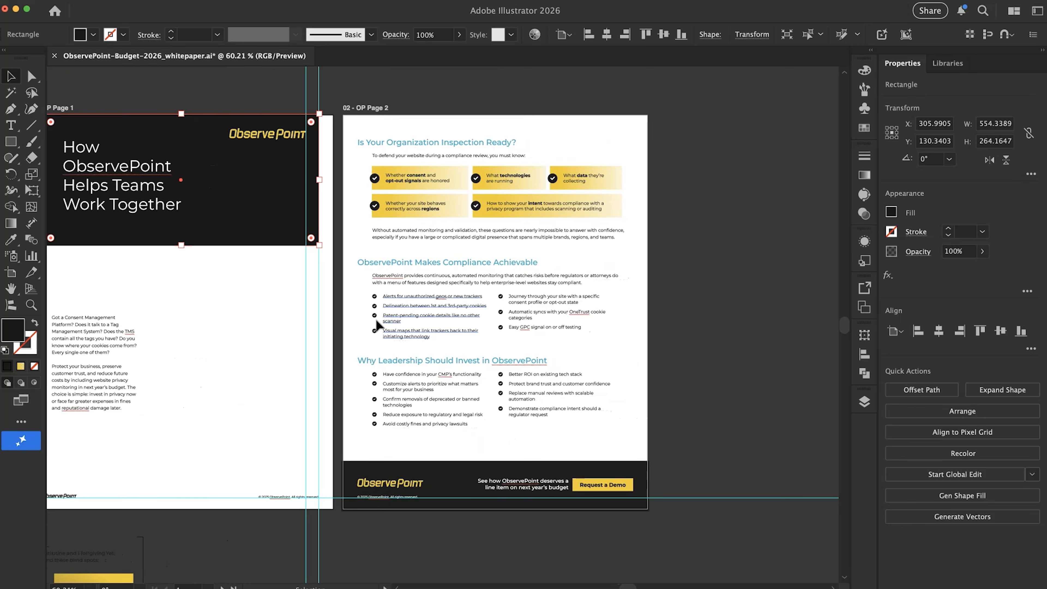
scroll(376, 320, down, 3)
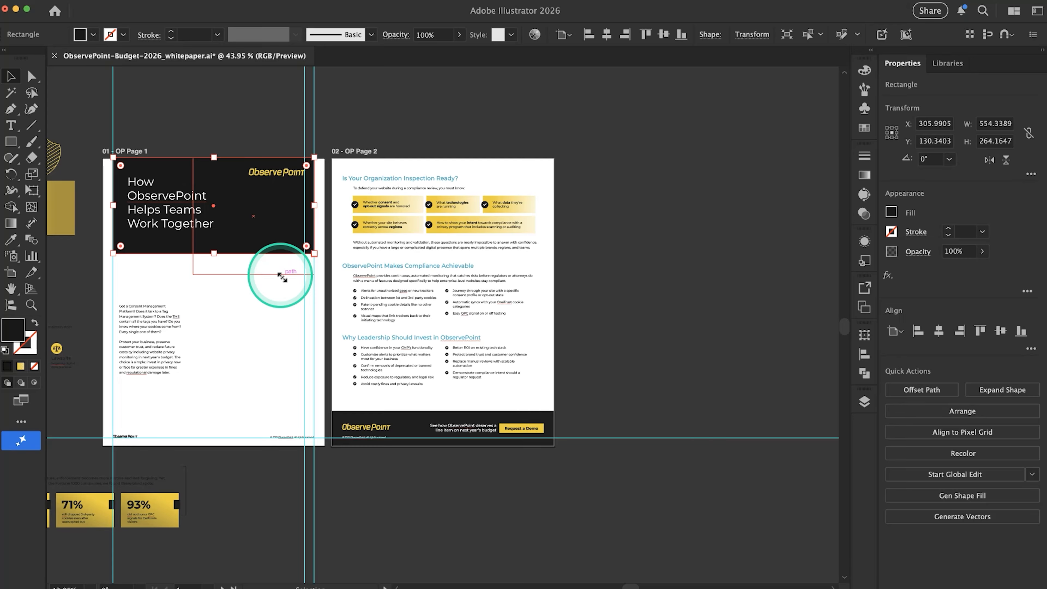
scroll(381, 280, up, 3)
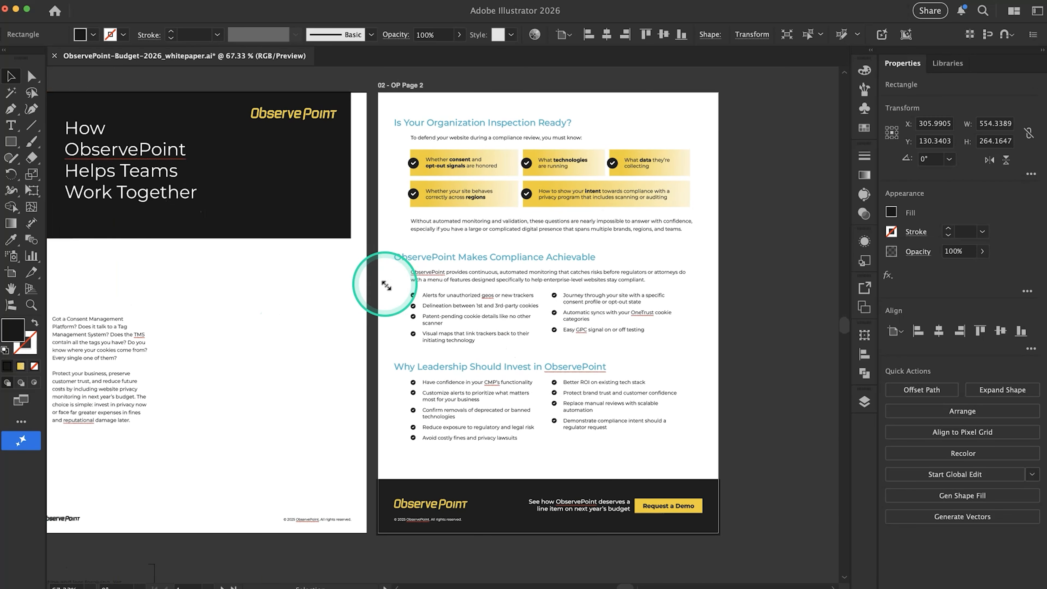
scroll(386, 284, left, 3)
scroll(369, 287, down, 2)
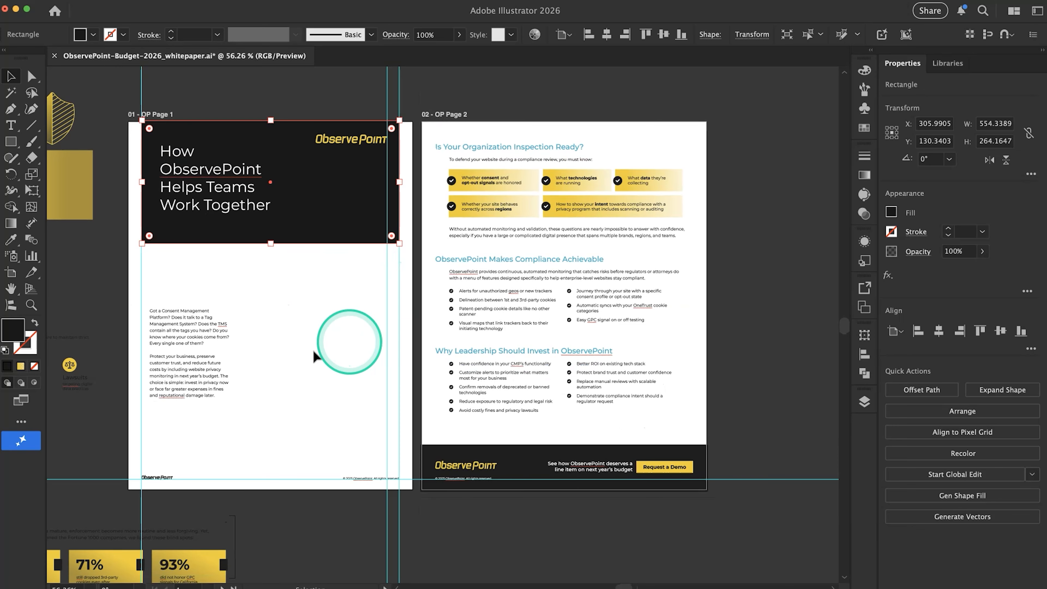
scroll(452, 388, right, 3)
scroll(452, 388, down, 1)
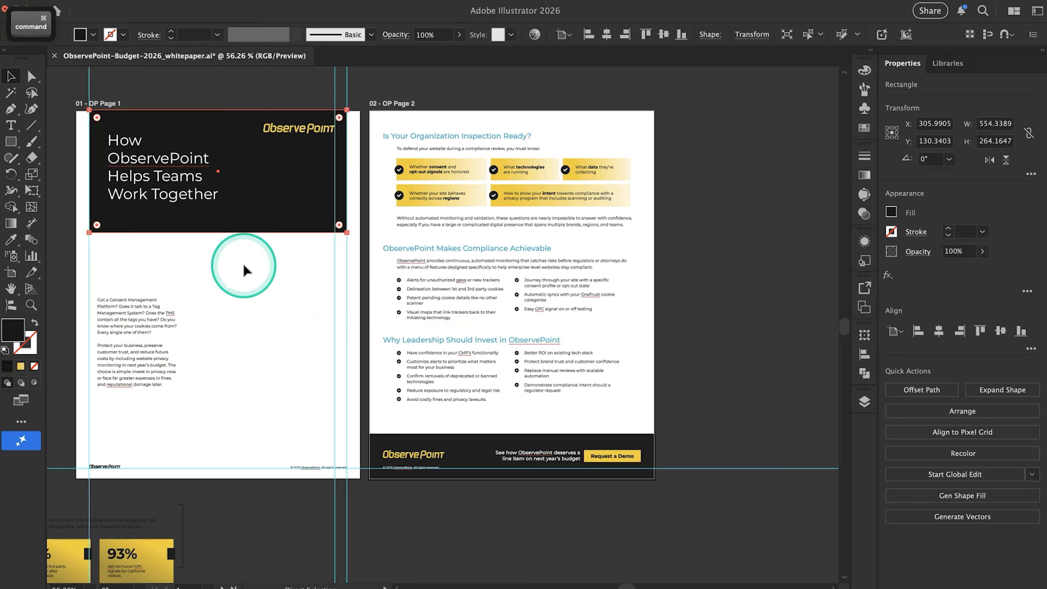
Copy the subtitle "Stop second-guessing each other and start truly collaborating." from the Google Docs copy and return to Illustrator
key(super+Tab)
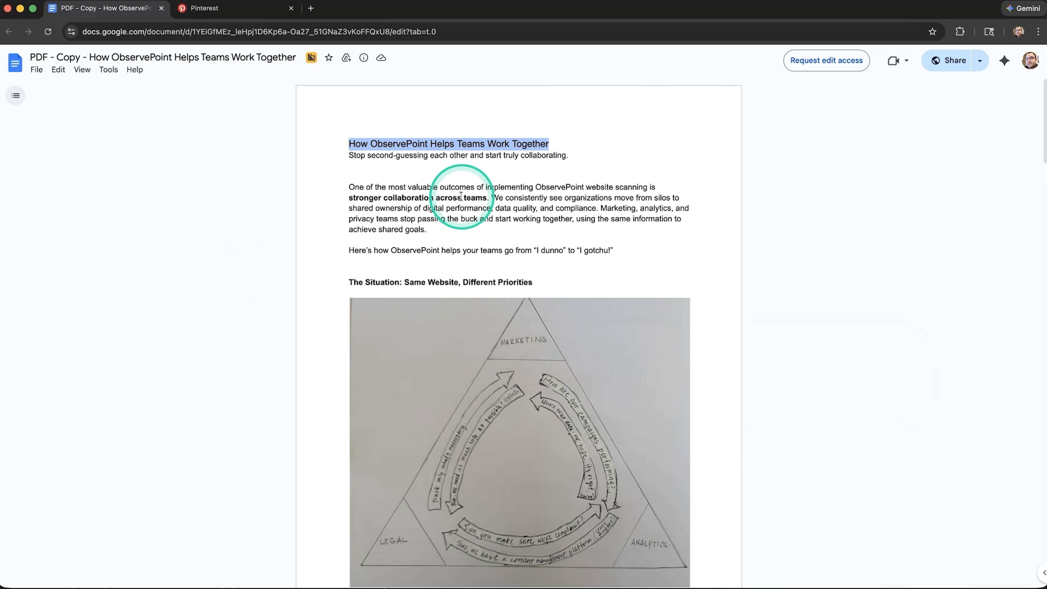
click(403, 156)
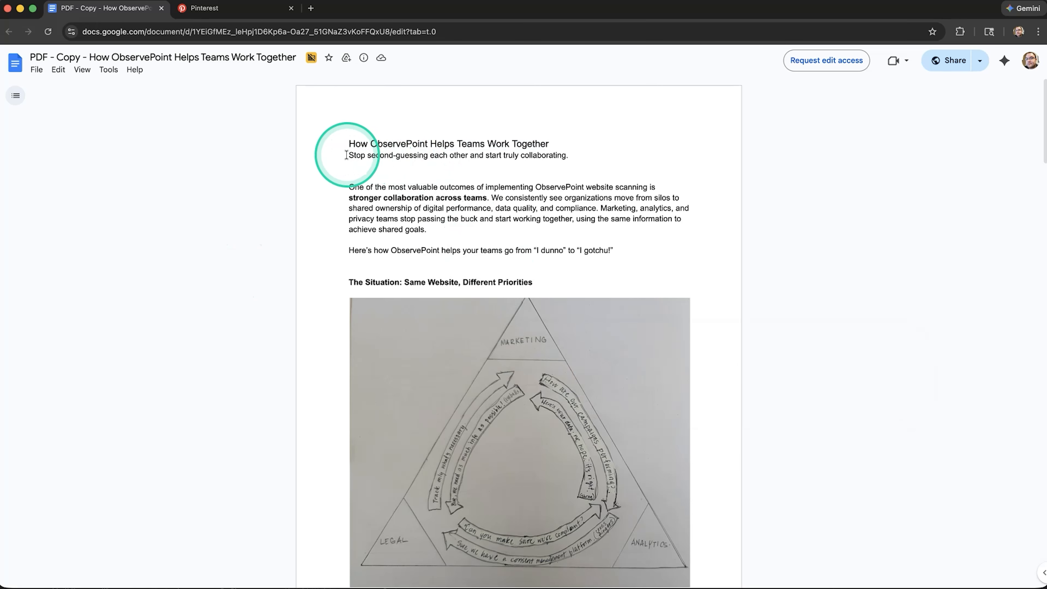
drag(347, 156, 559, 156)
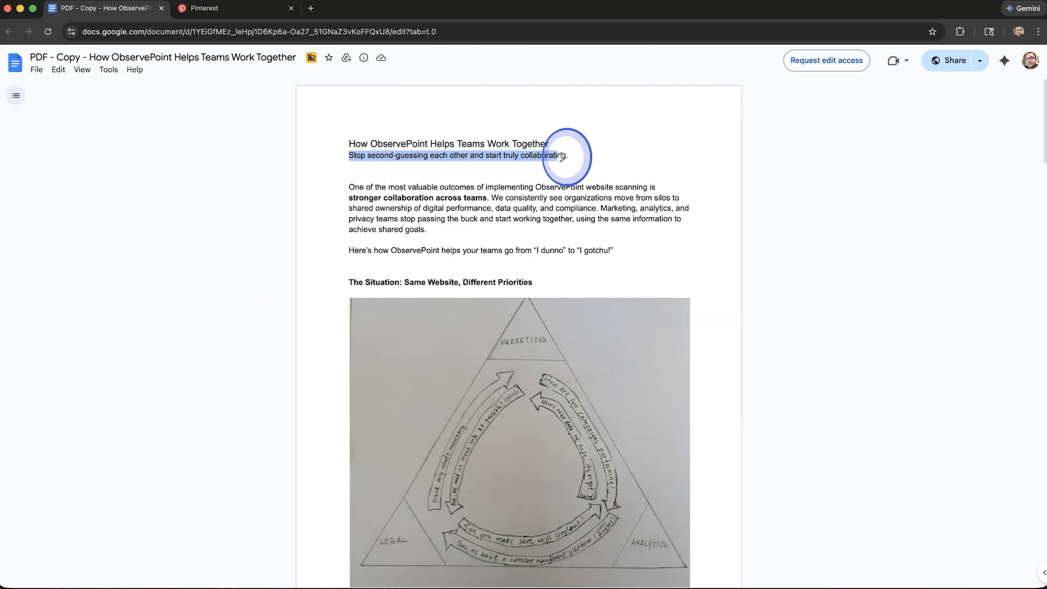
key(super+Tab)
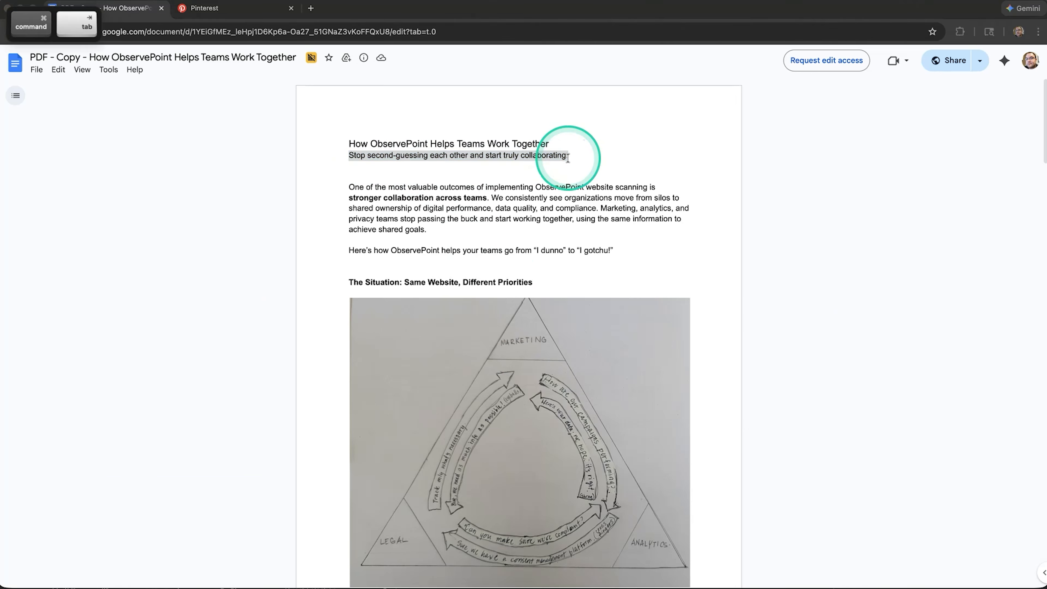
Duplicate the blue "Is Your Organization Inspection Ready?" heading from page 2 into the page 1 header, directly below the title and aligned with it
scroll(120, 165, up, 3)
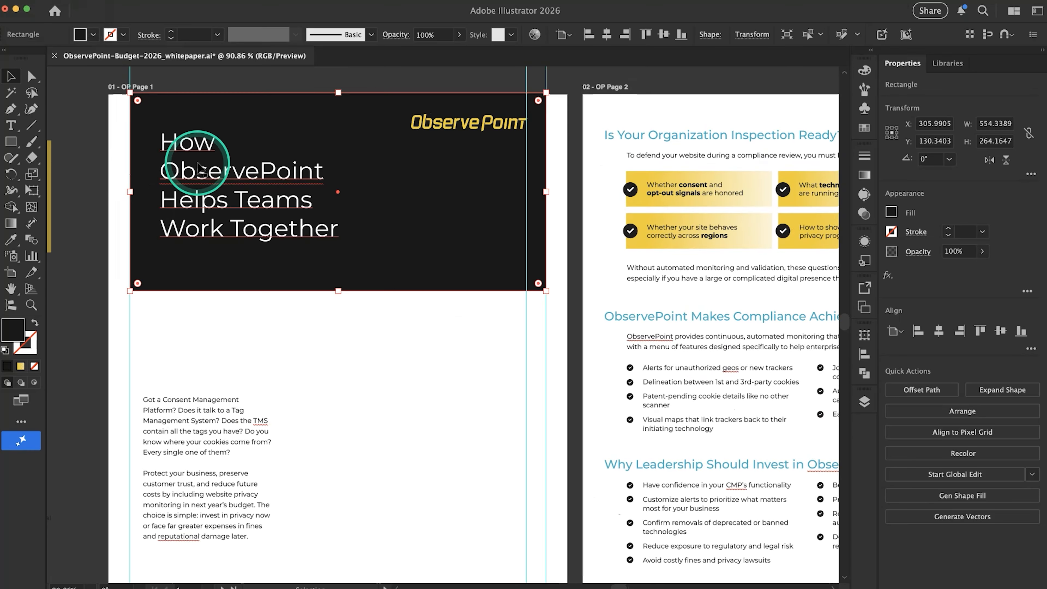
click(229, 175)
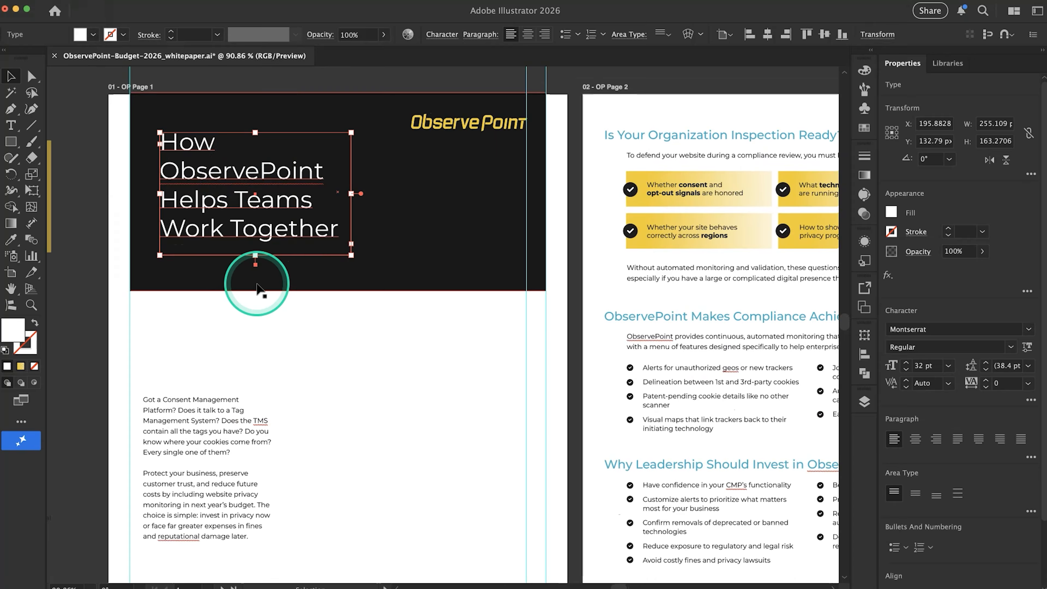
scroll(256, 284, down, 5)
scroll(257, 284, left, 5)
scroll(257, 284, right, 5)
scroll(345, 234, up, 3)
click(345, 314)
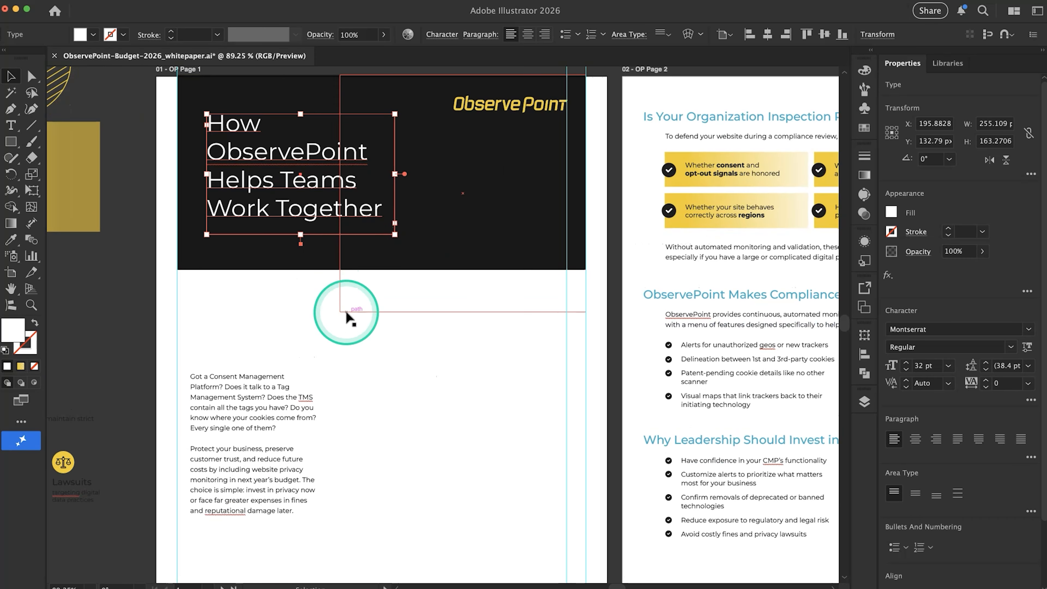
click(426, 344)
click(774, 117)
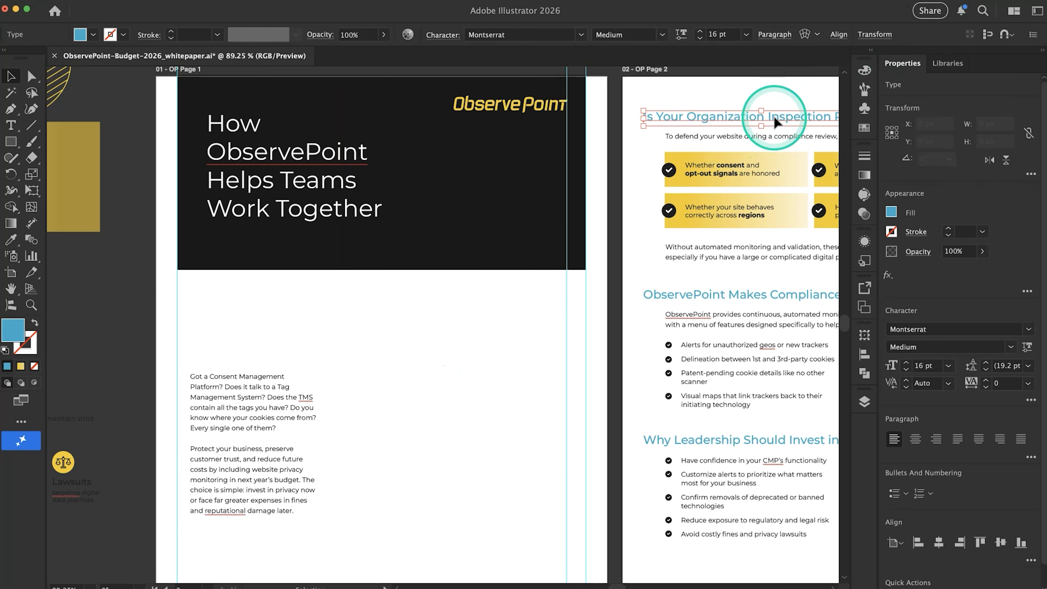
drag(775, 116, 340, 247)
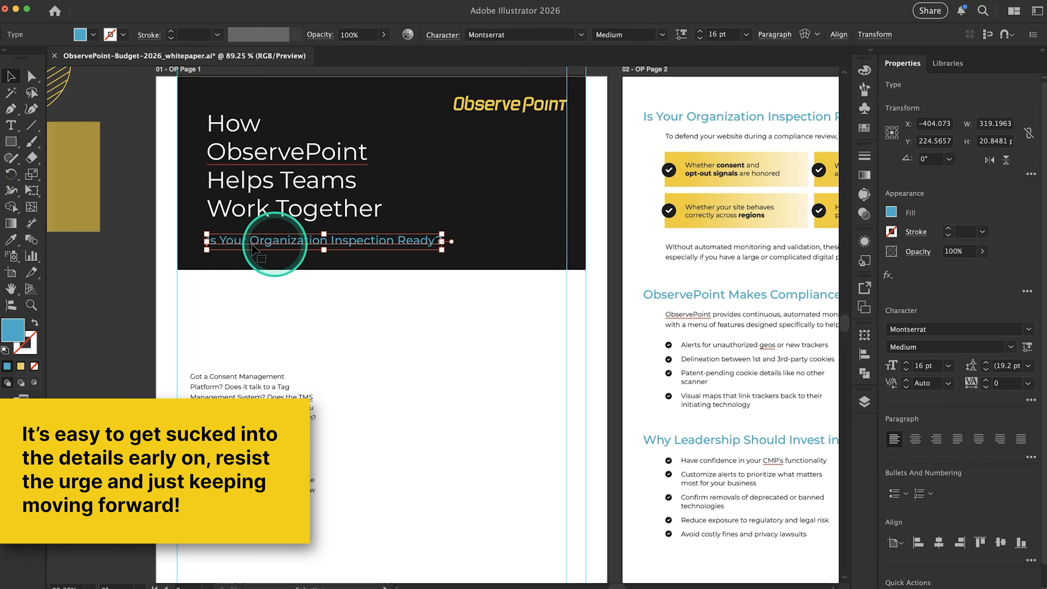
Replace the duplicated blue heading in the page 1 header with the copied subtitle "Stop second-guessing each other and start truly collaborating."
double_click(272, 247)
double_click(273, 243)
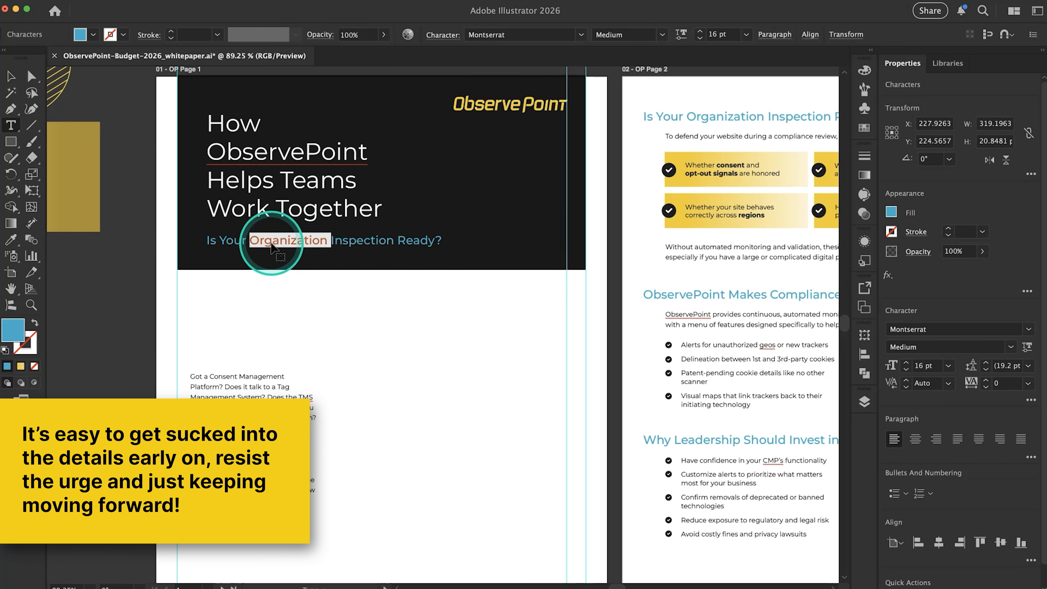
triple_click(272, 247)
text(Stop second-guessing each other and start truly collaborating.)
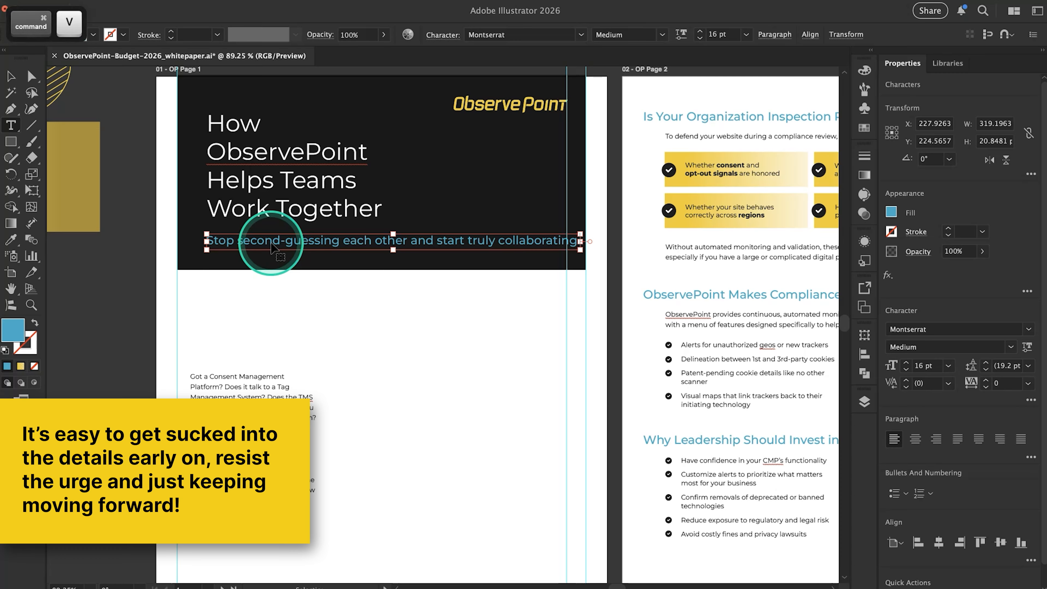
click(376, 309)
click(11, 76)
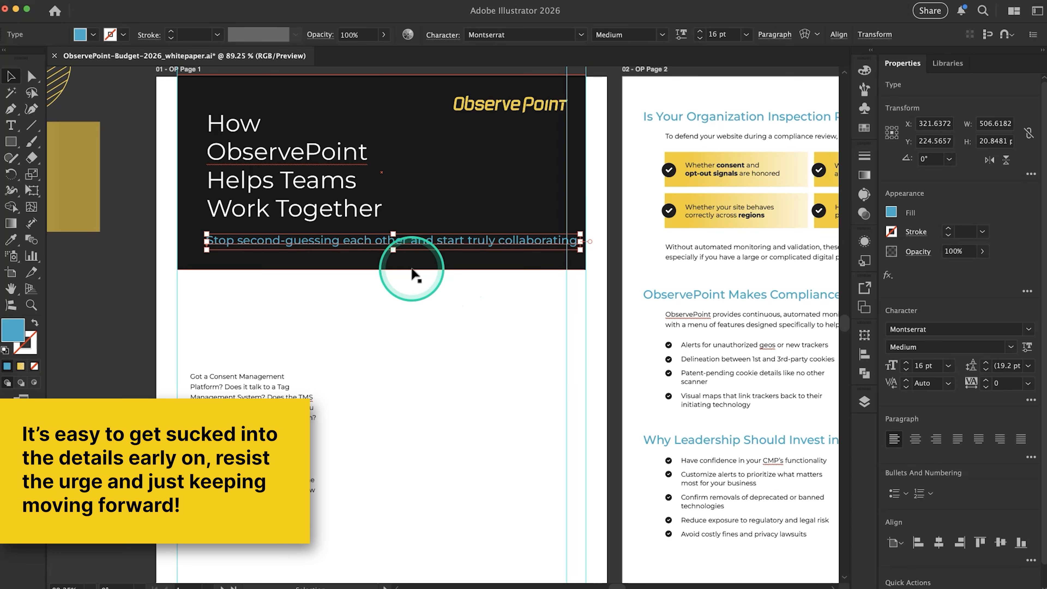
click(395, 329)
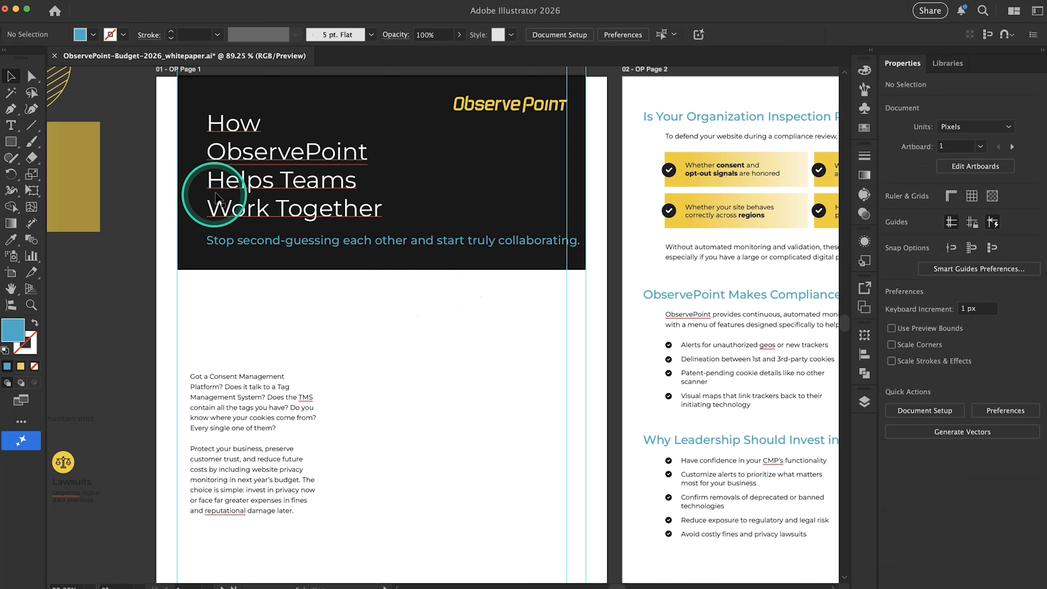
Try to narrow the header subtitle by resizing its point type box, and undo the scaling
click(305, 246)
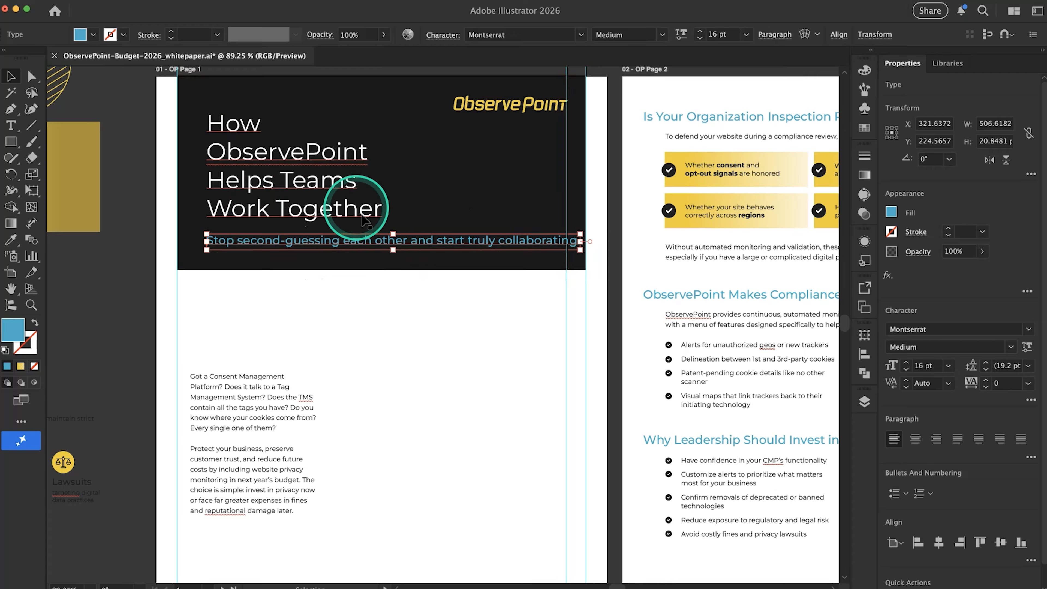
click(338, 188)
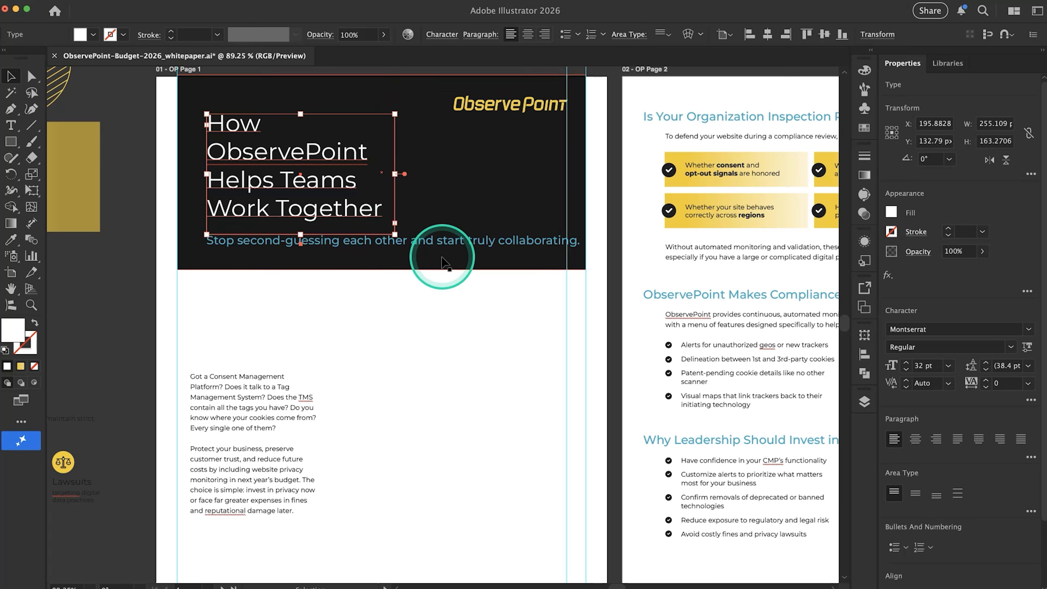
click(447, 243)
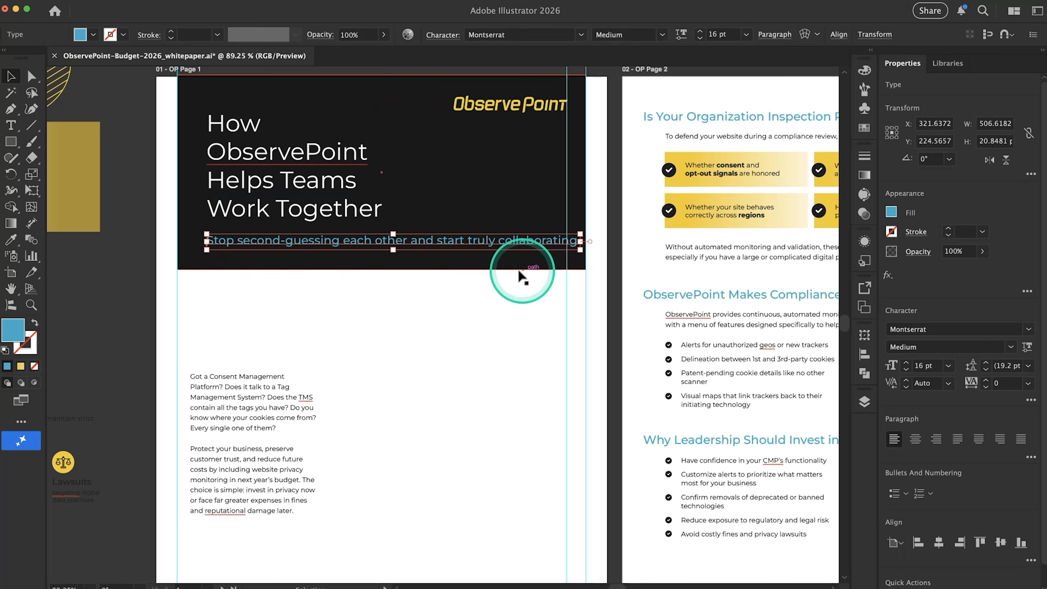
click(163, 0)
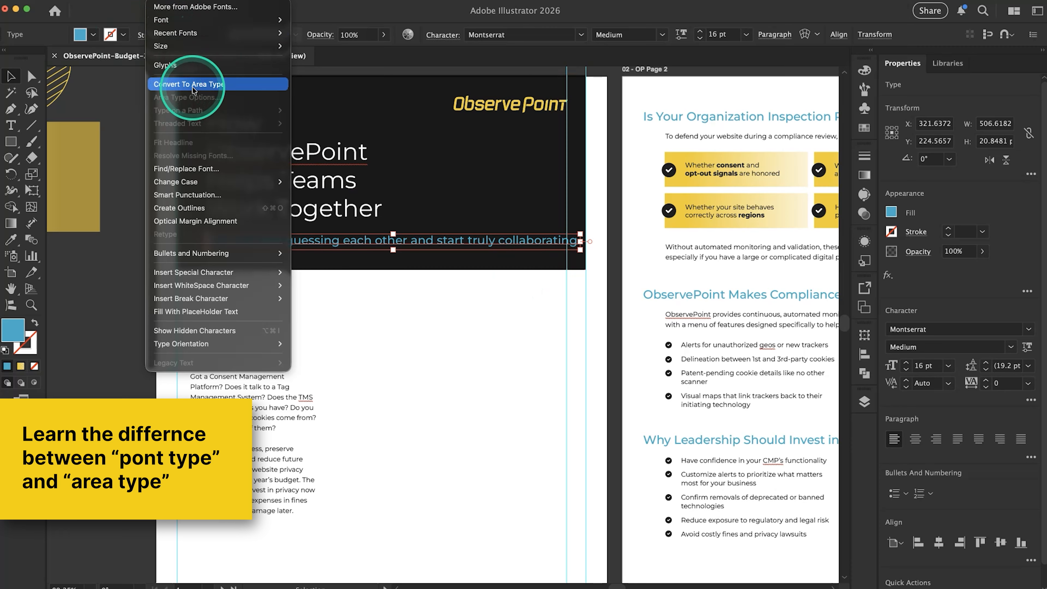
click(426, 296)
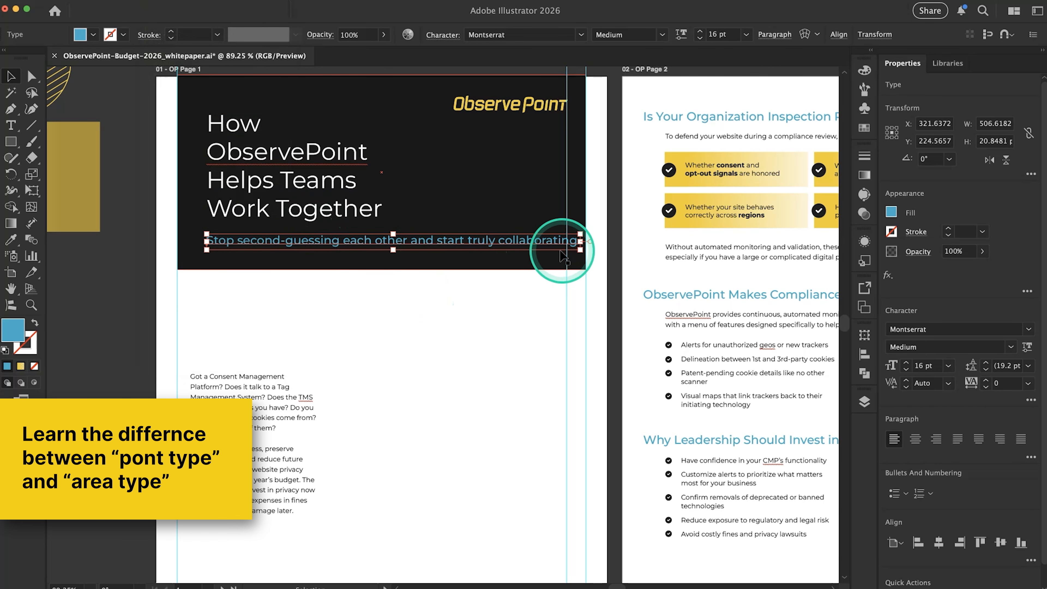
drag(583, 253, 413, 275)
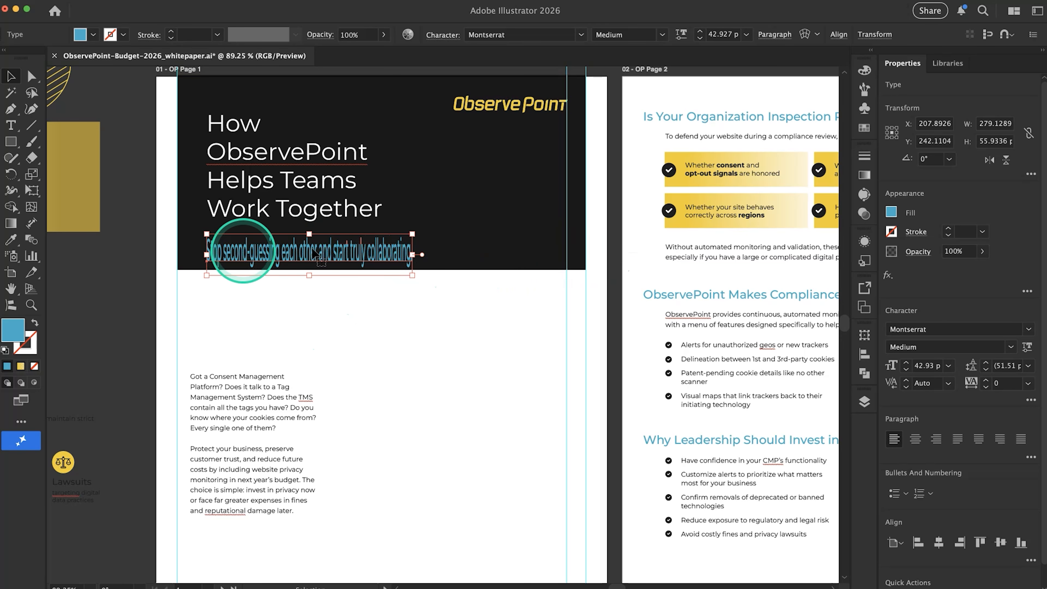
key(super)
key(super+z)
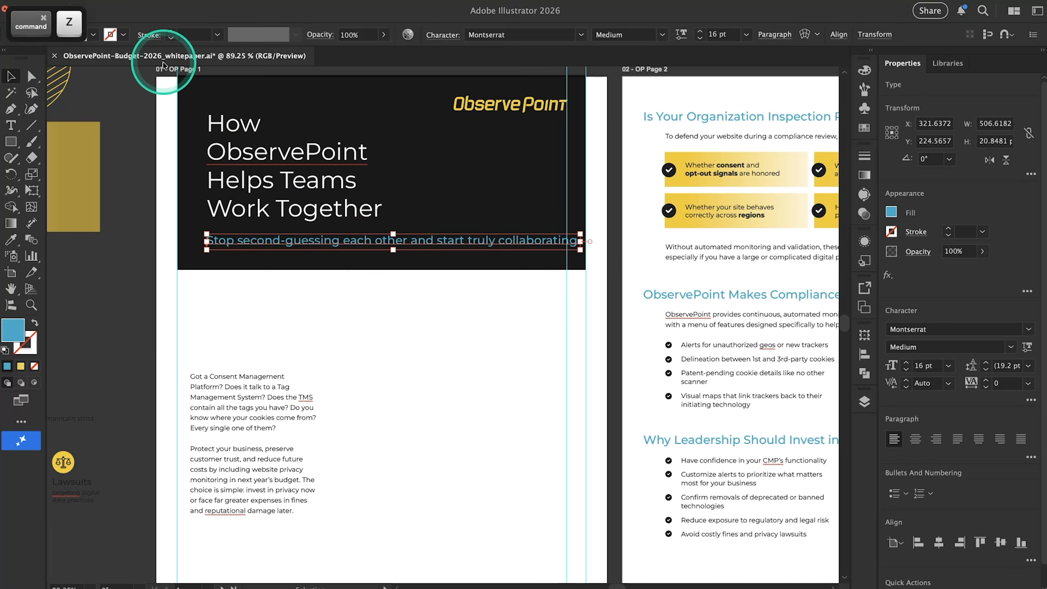
Convert the subtitle to area type and resize its frame to about 287 by 43 px so it wraps onto two lines
click(153, 1)
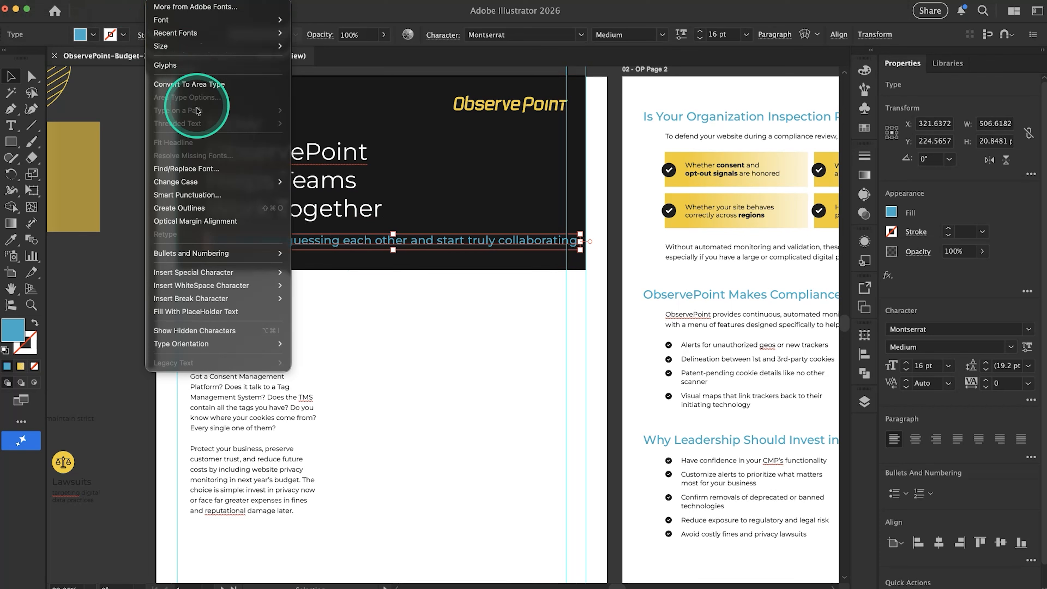
click(203, 88)
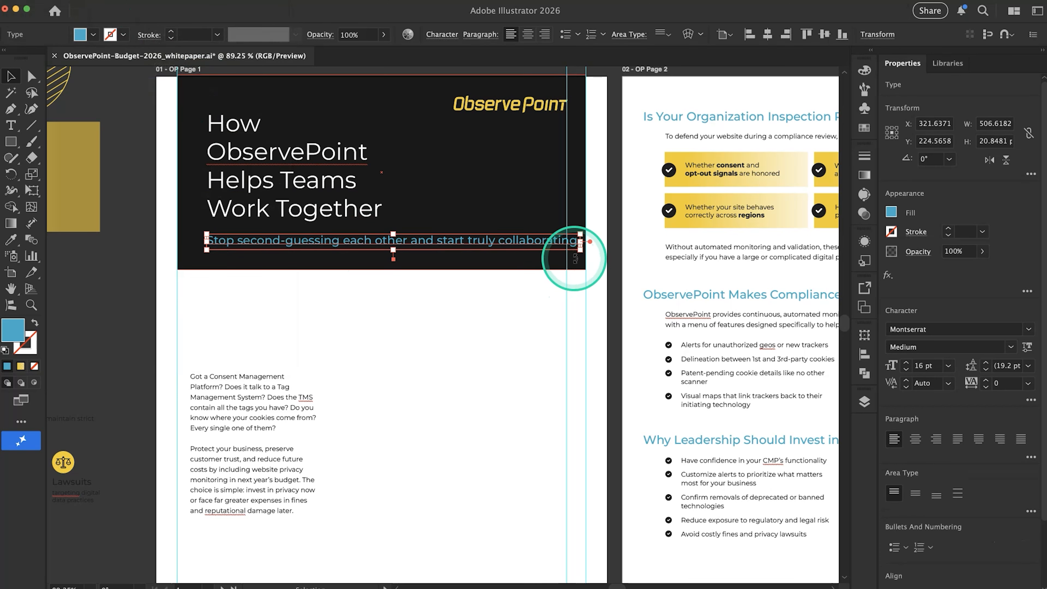
drag(581, 250, 420, 271)
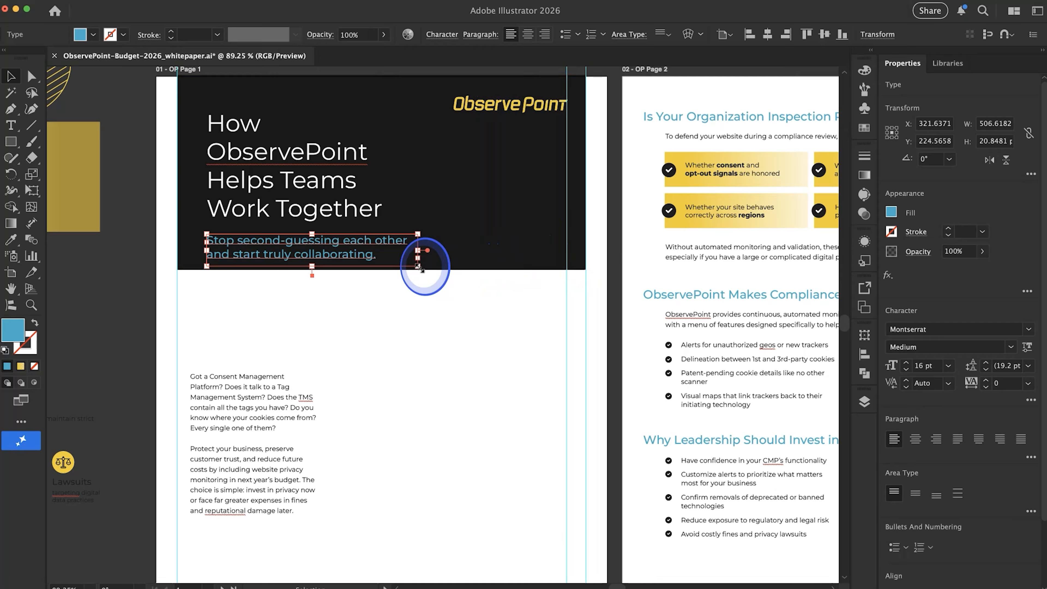
click(421, 295)
scroll(386, 371, down, 1)
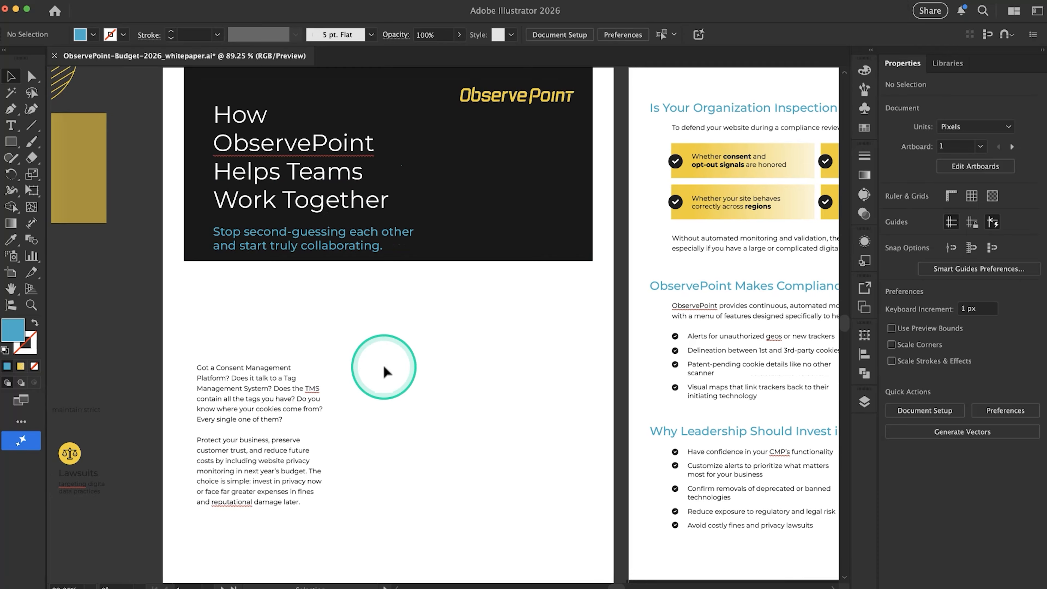
Set the header subtitle's font style to Montserrat Light and its fill to white
click(354, 243)
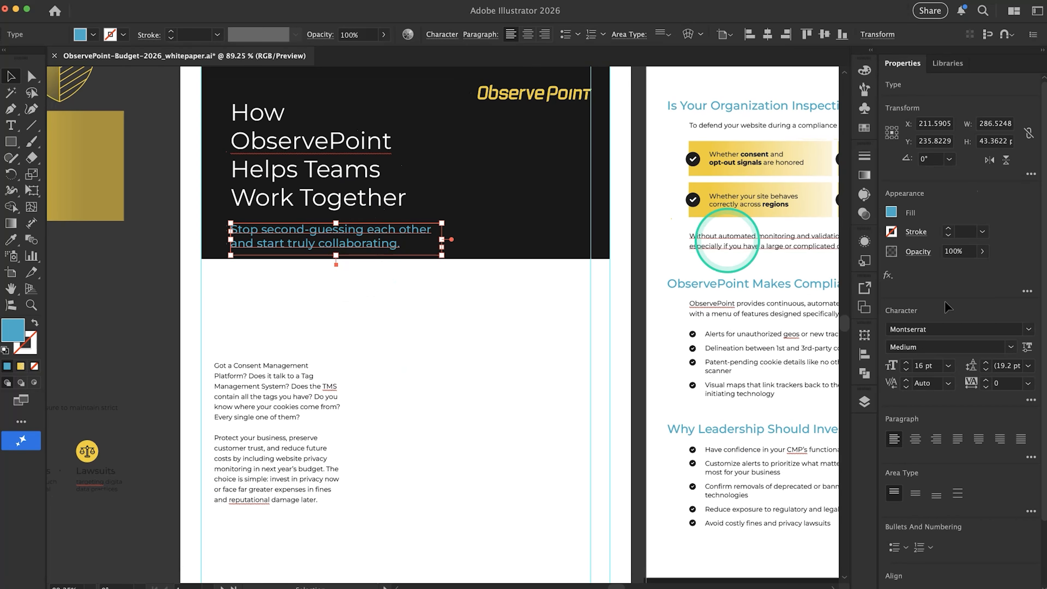
click(1011, 347)
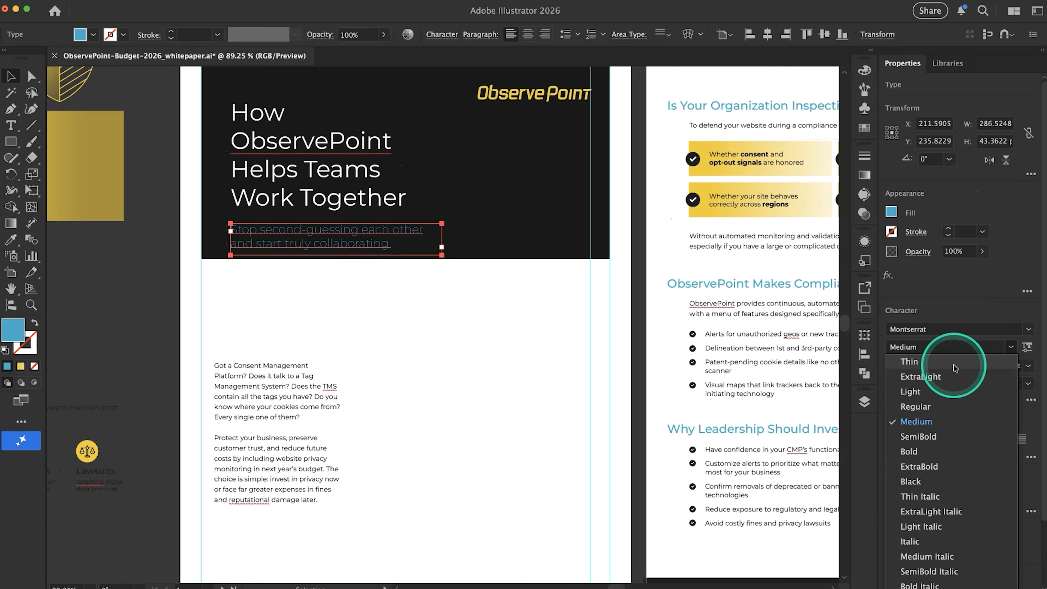
click(953, 391)
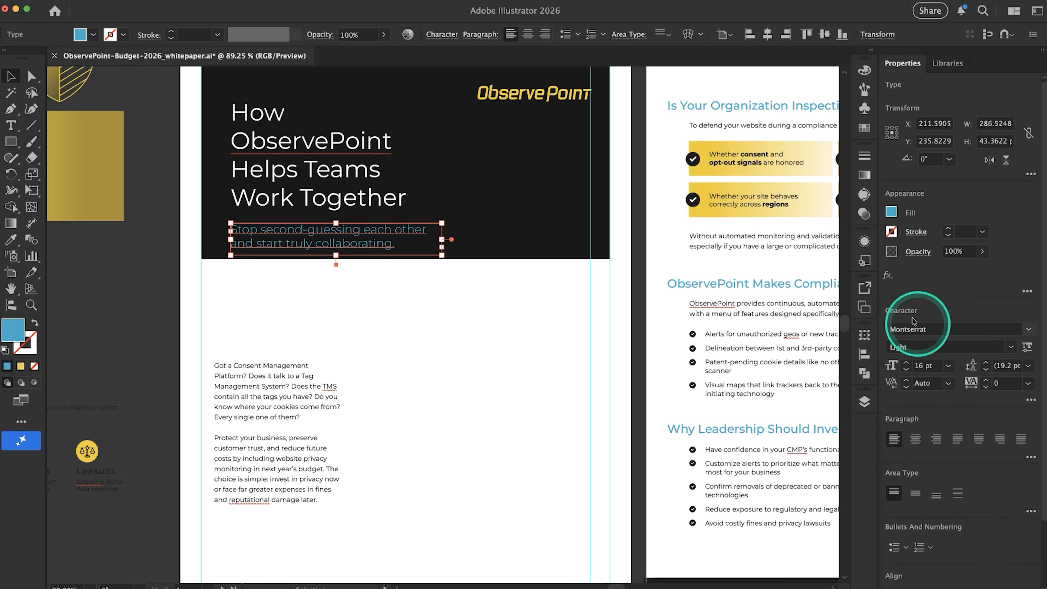
click(891, 213)
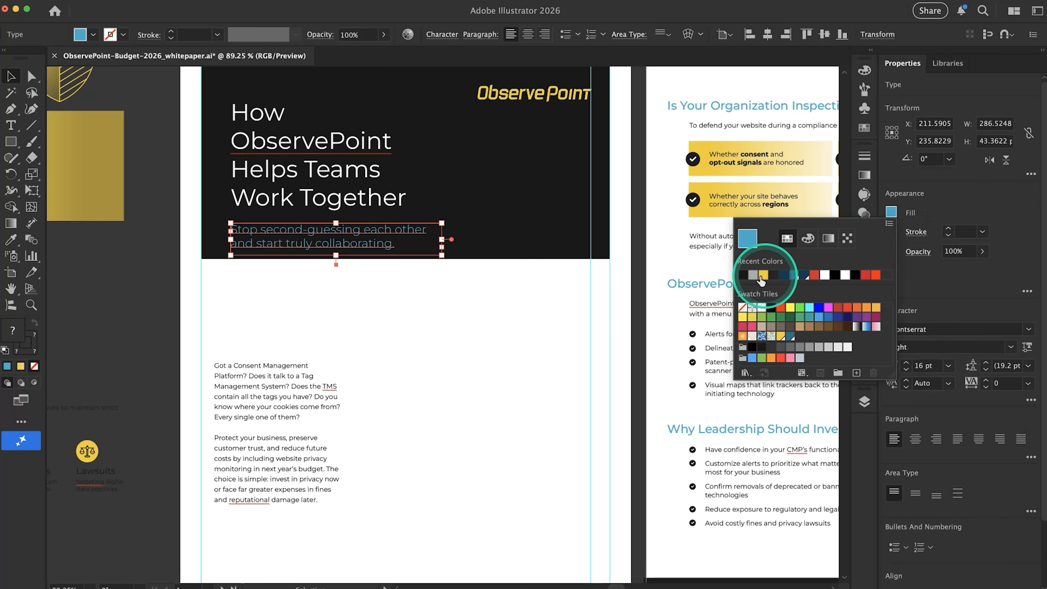
click(826, 275)
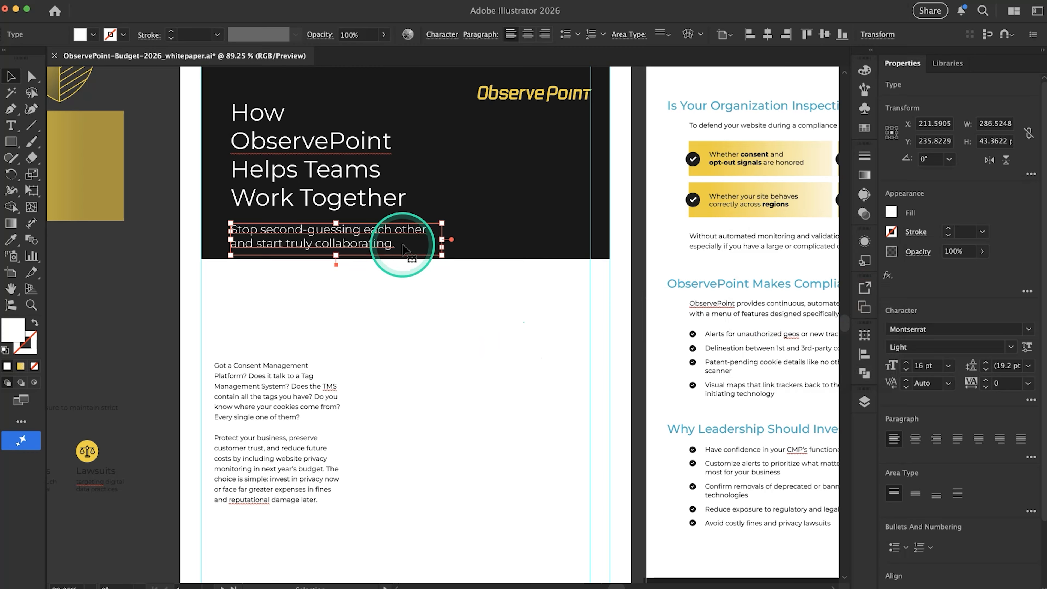
click(433, 313)
Move the page 1 body text block up beneath the black header and widen its frame to about 413 px
scroll(367, 399, down, 5)
scroll(367, 400, right, 1)
scroll(366, 399, up, 5)
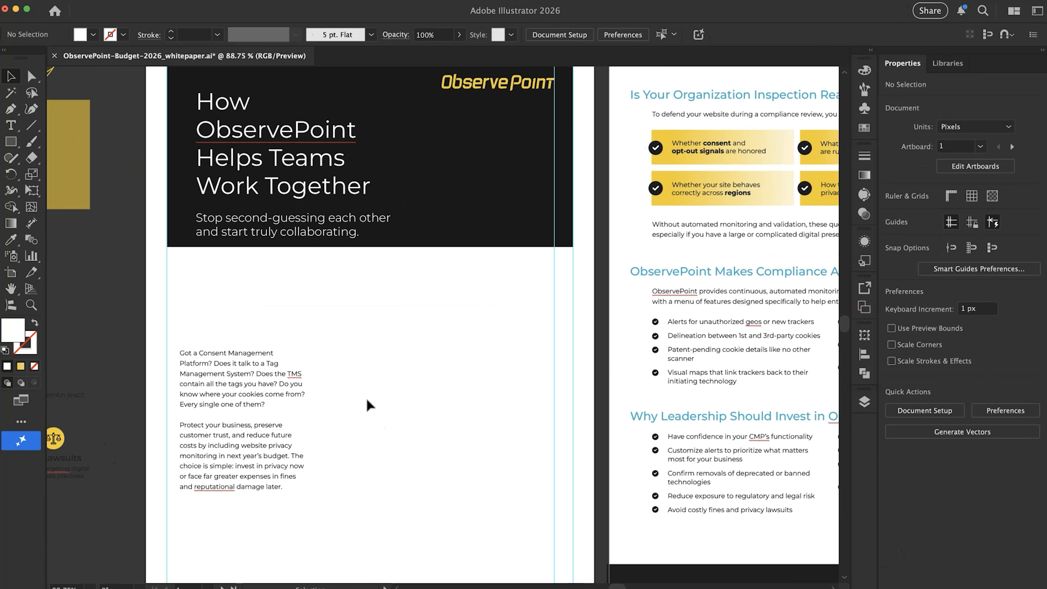
scroll(366, 398, right, 3)
scroll(367, 399, down, 1)
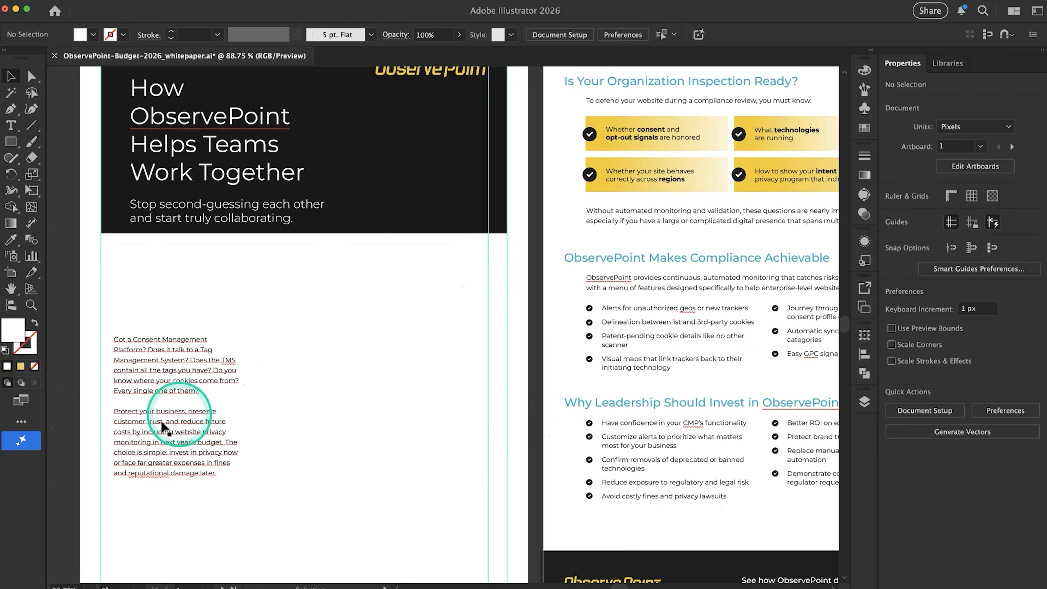
drag(162, 428, 157, 354)
drag(249, 343, 418, 343)
Copy the two introduction paragraphs, from "One of the most valuable outcomes" to "I gotchu!", from the Google Docs copy and return to Illustrator
key(super+Tab)
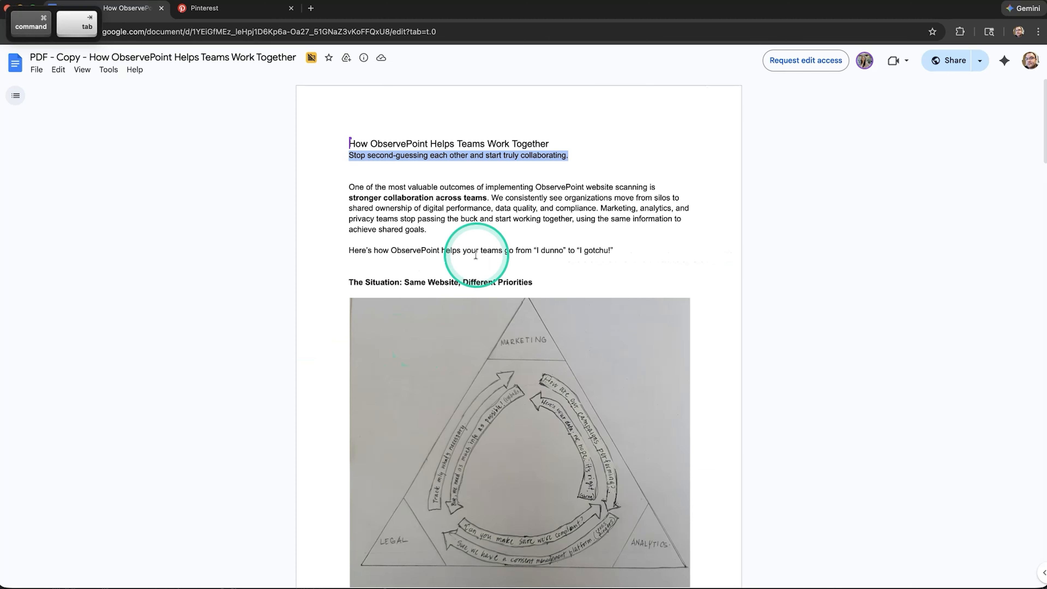
drag(350, 187, 604, 253)
key(super+c)
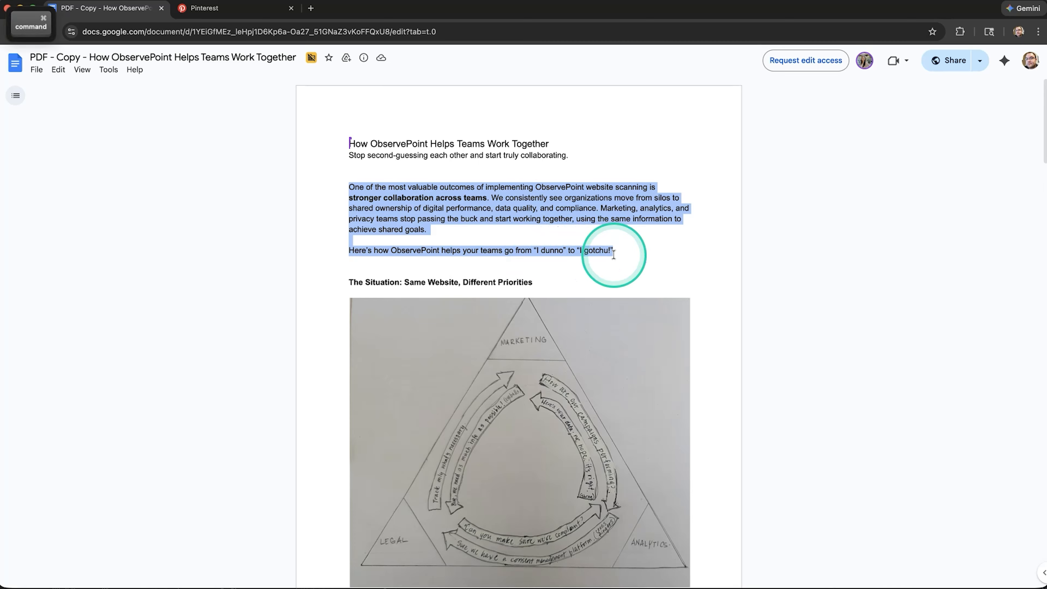
key(super+Tab)
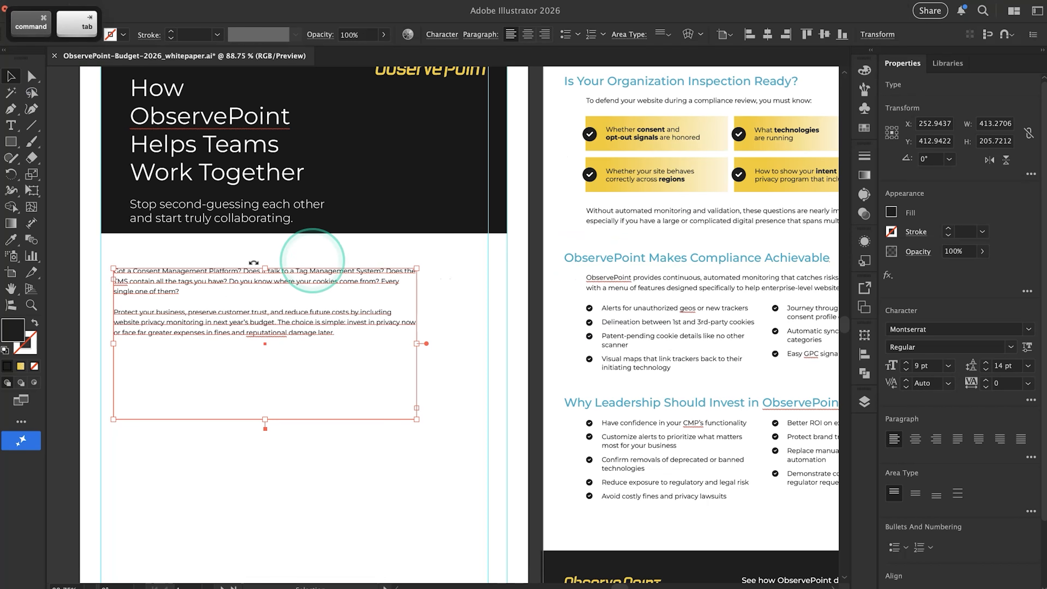
Replace all of the old body text in the page 1 frame with the copied introduction paragraphs
double_click(222, 292)
triple_click(217, 283)
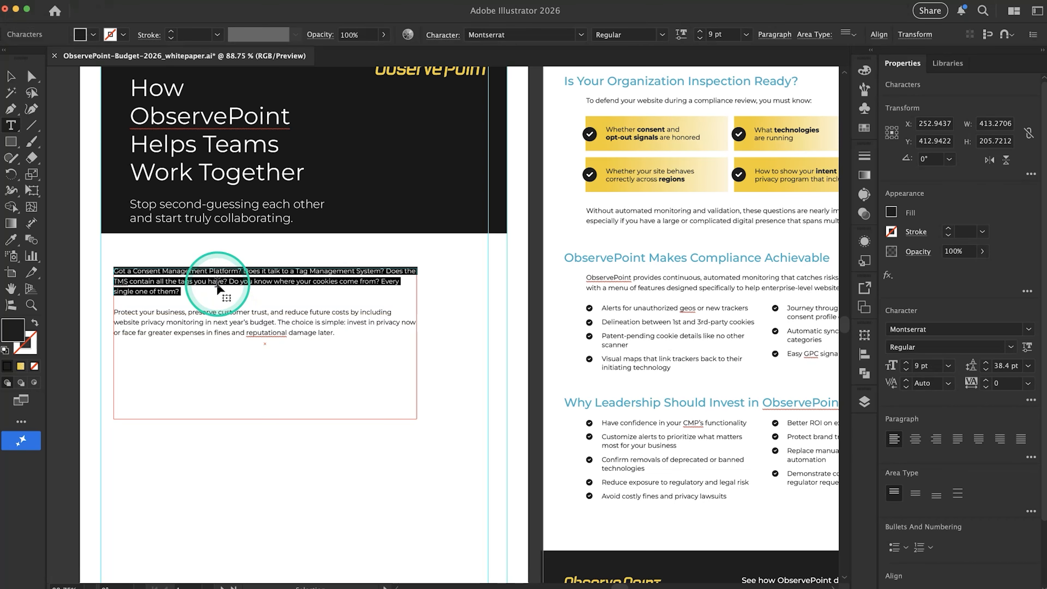
key(super)
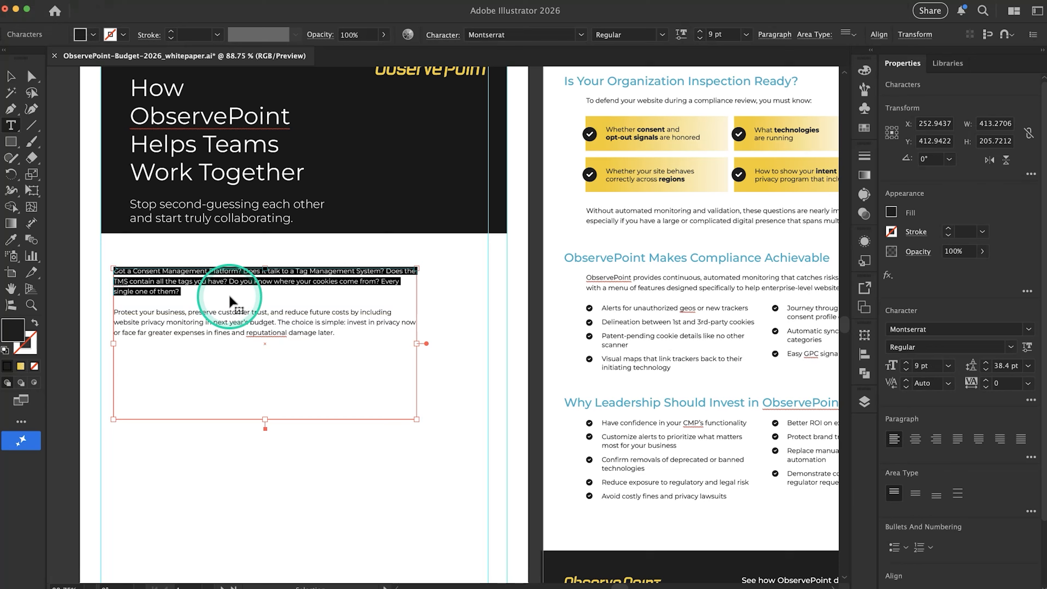
key(super+a)
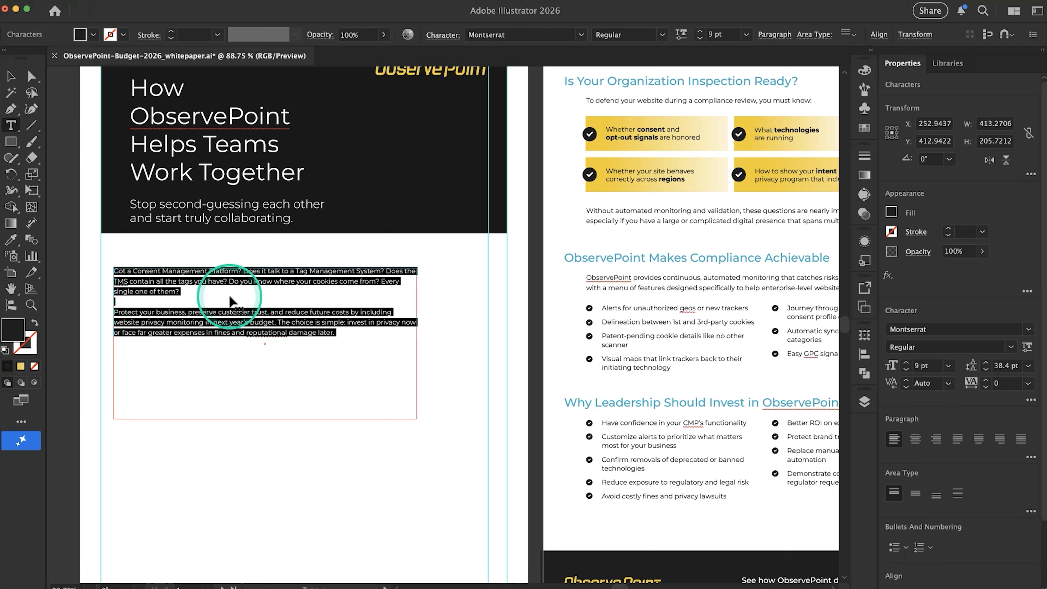
key(super+v)
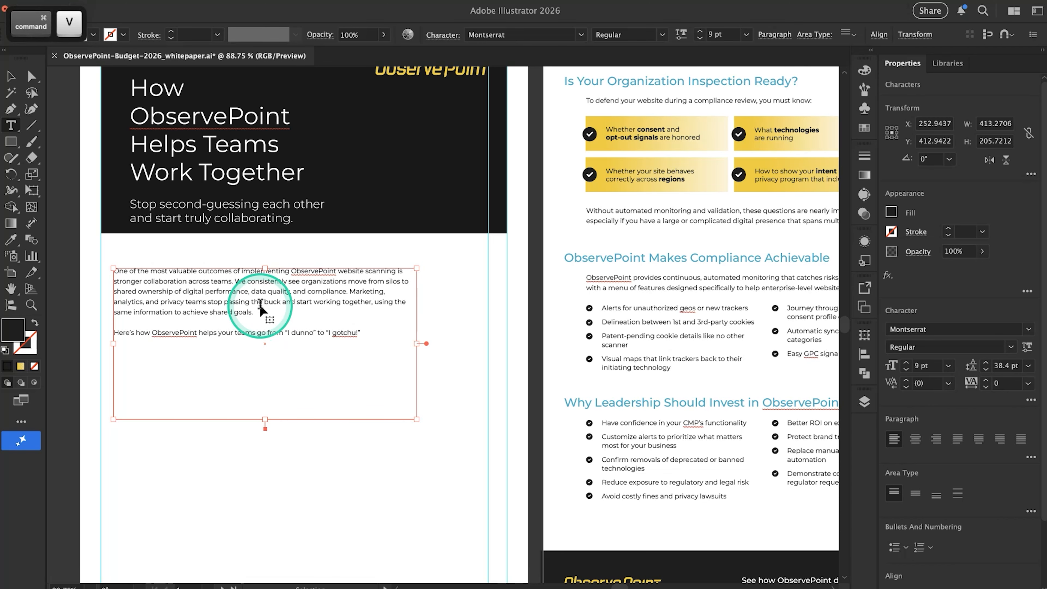
super+click(488, 308)
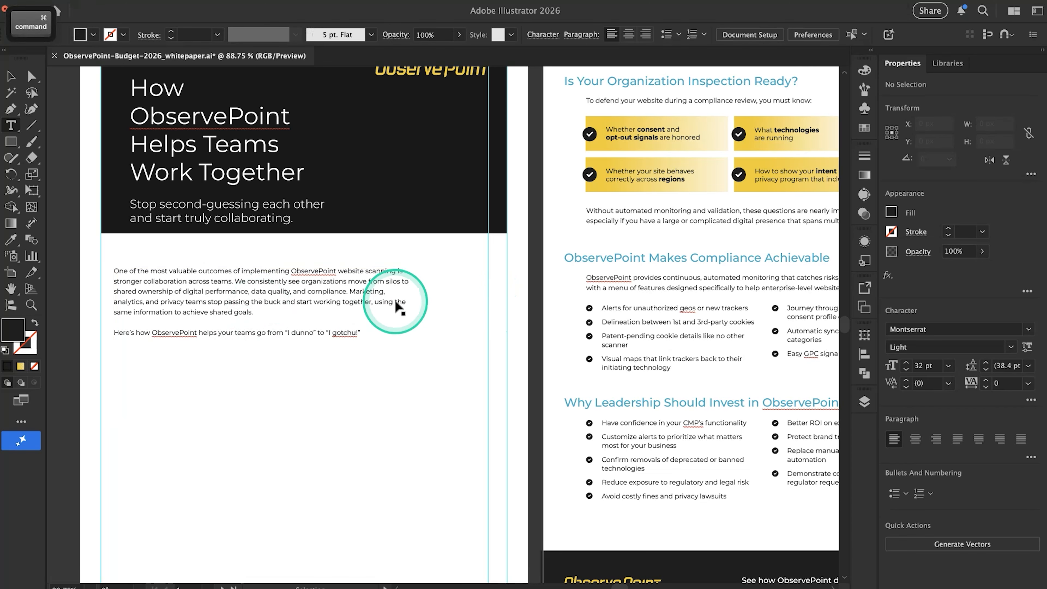
Undo and redo the body text replacement, and undo it again to restore the old paragraphs
triple_click(256, 287)
key(super+a)
key(super+c)
key(super+z)
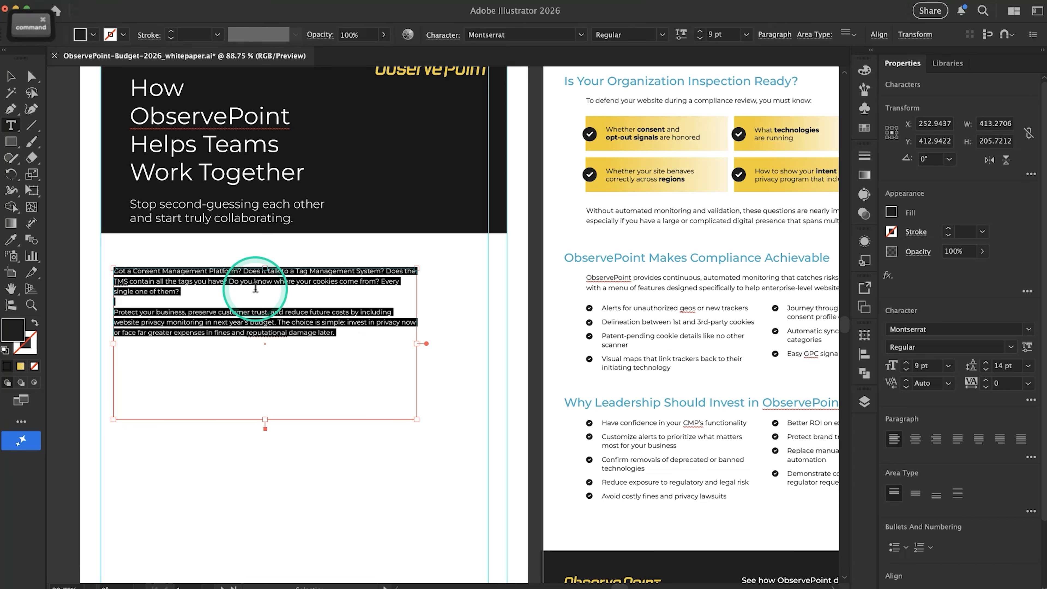
key(super+shift+z)
super+click(255, 286)
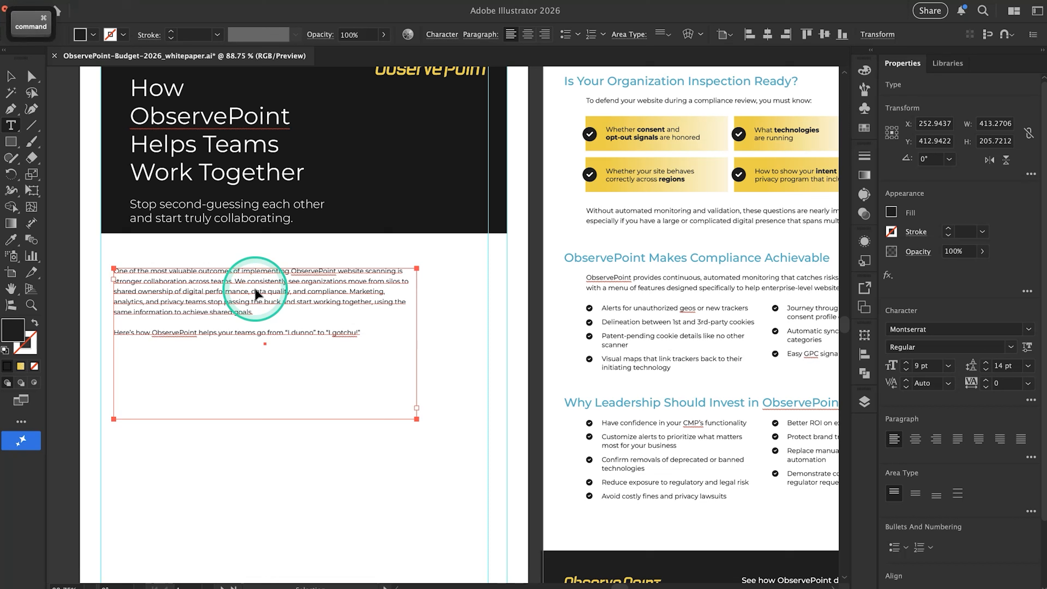
key(super+a)
key(super+z)
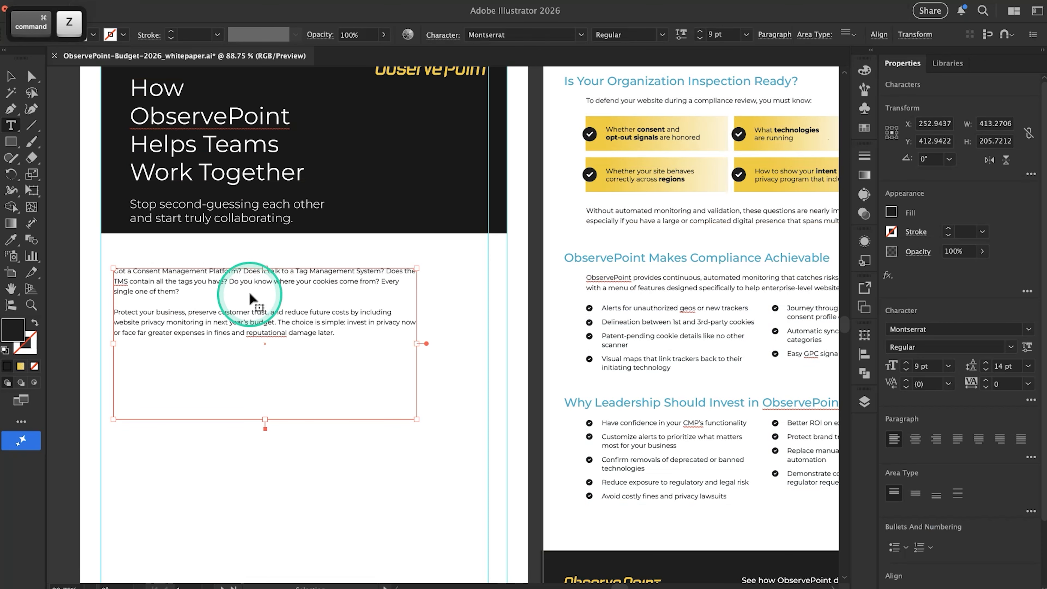
Select all the old text in the page 1 body frame and paste the copied introduction over it
key(super+a)
right_click(248, 284)
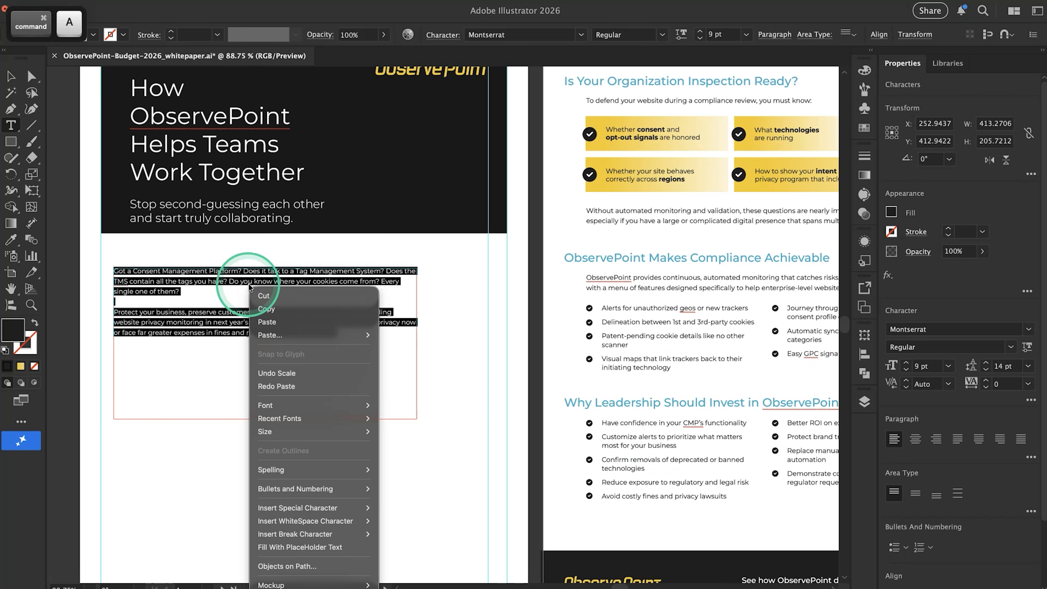
click(267, 322)
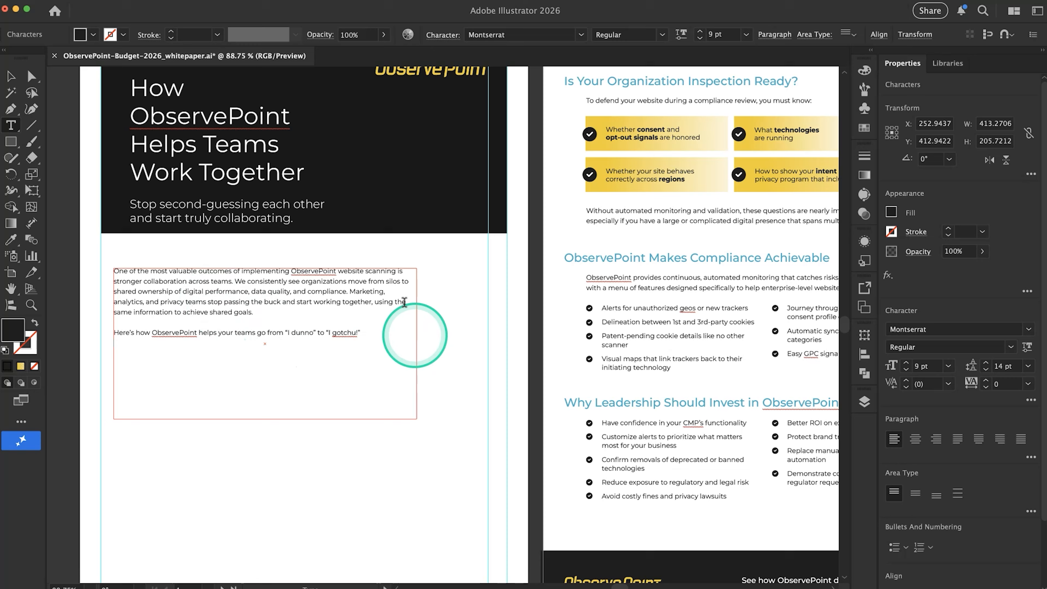
click(101, 2)
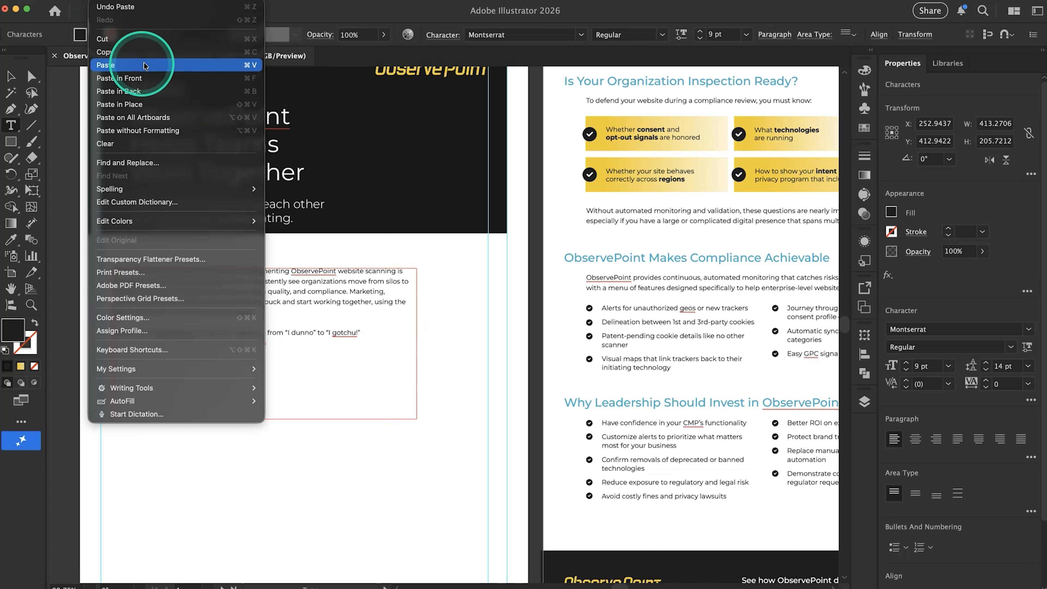
click(531, 369)
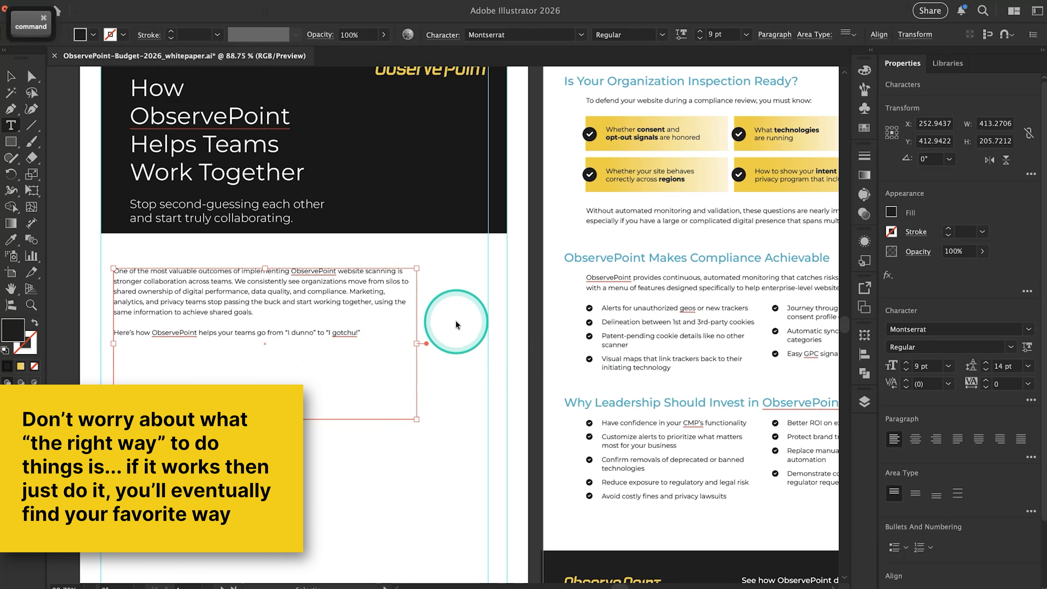
Resize the page 1 introduction frame to about 518 × 94 px and move it slightly up towards the header
key(super)
drag(417, 344, 496, 342)
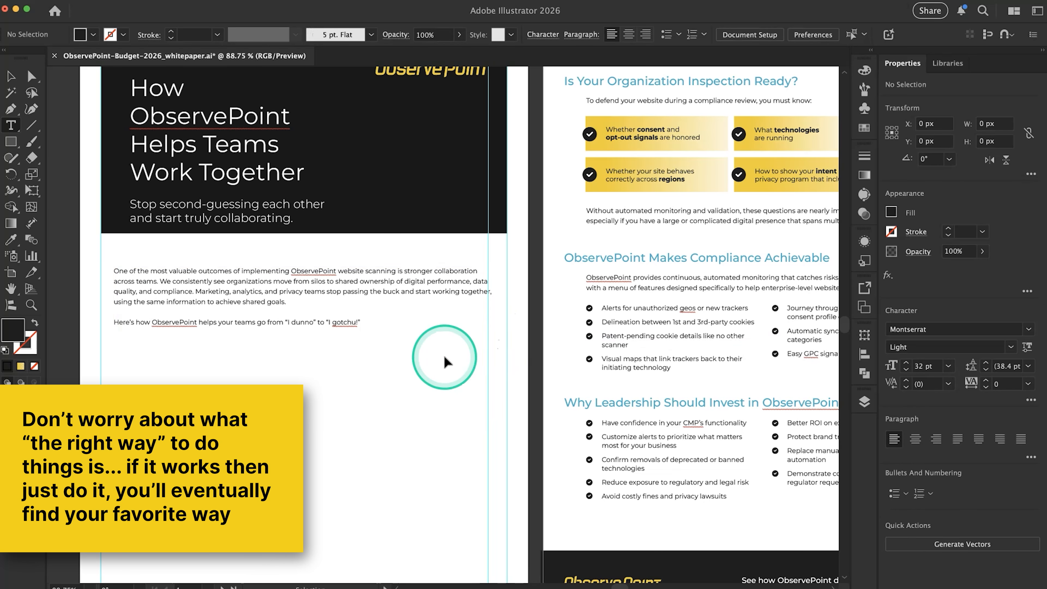
super+click(329, 310)
drag(328, 309, 332, 300)
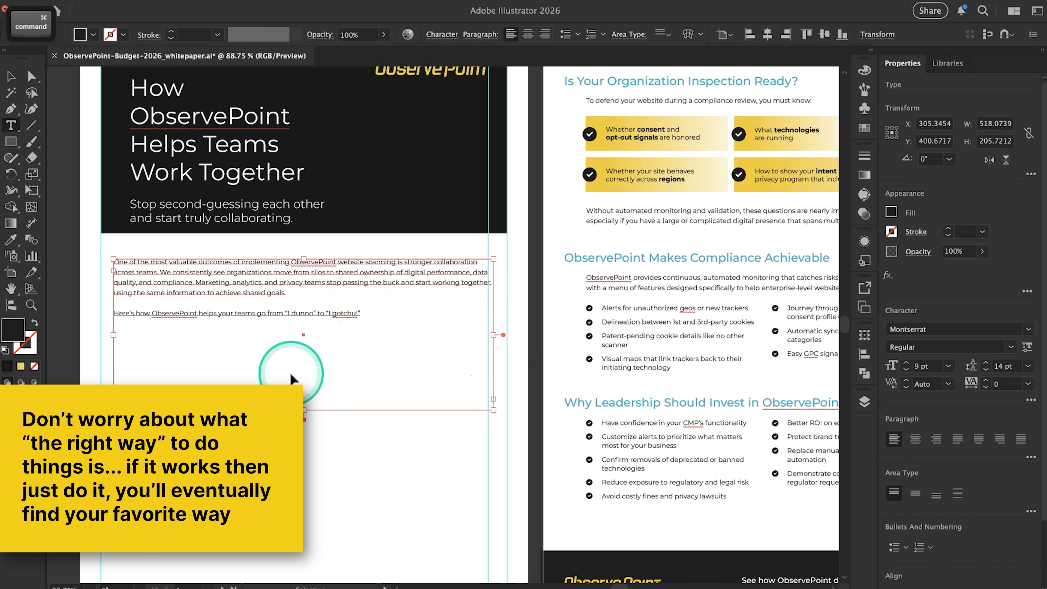
drag(305, 409, 290, 356)
super+click(297, 378)
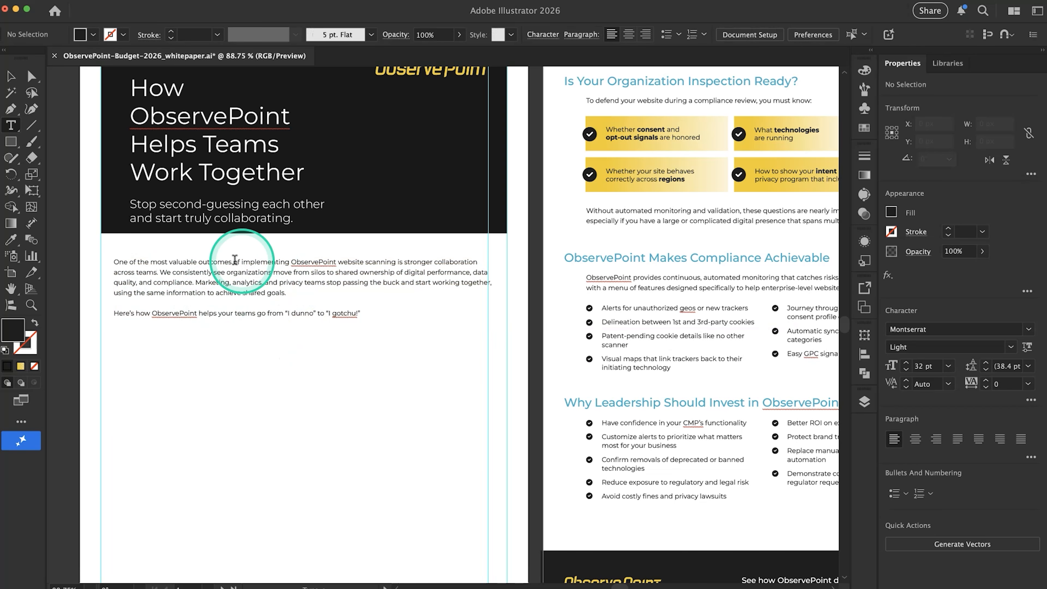
Check the Google Docs introduction for emphasized wording and set "stronger collaboration across teams." to Montserrat Bold in the Illustrator page 1 frame
key(super+Tab)
click(514, 223)
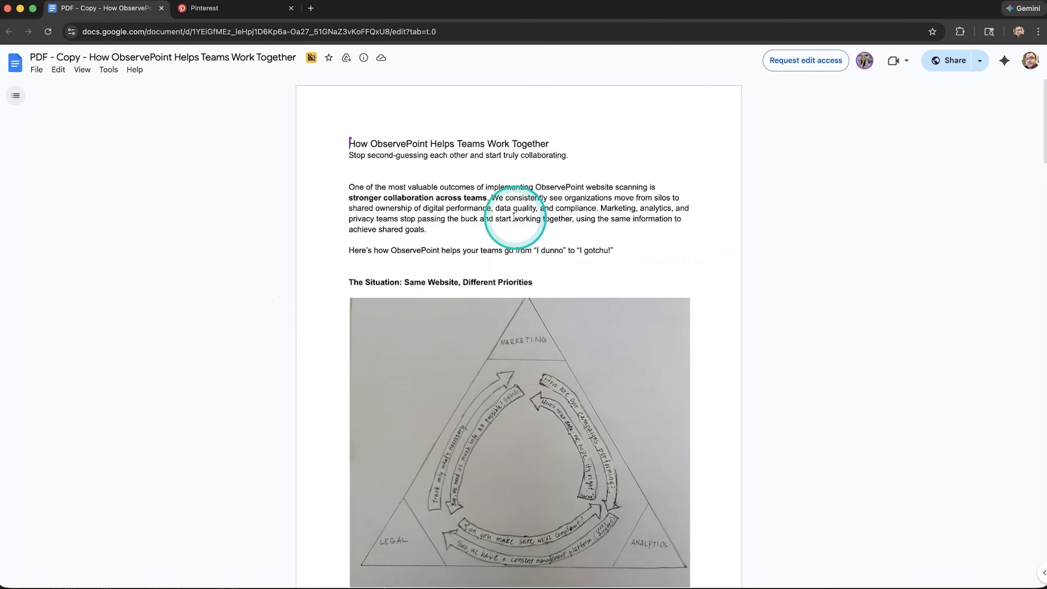
drag(360, 195, 433, 199)
click(473, 216)
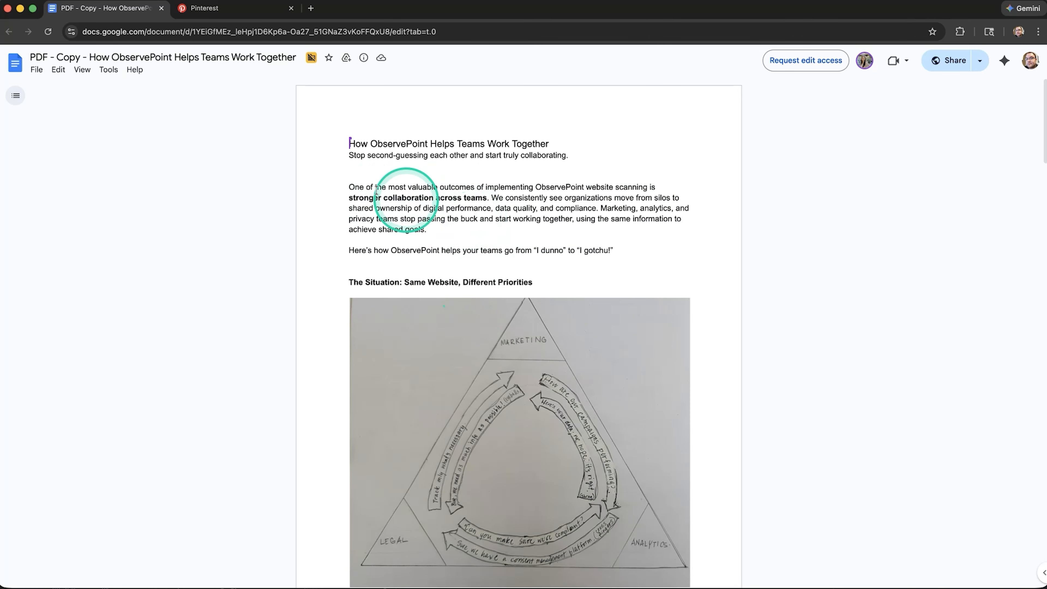
key(super+Tab)
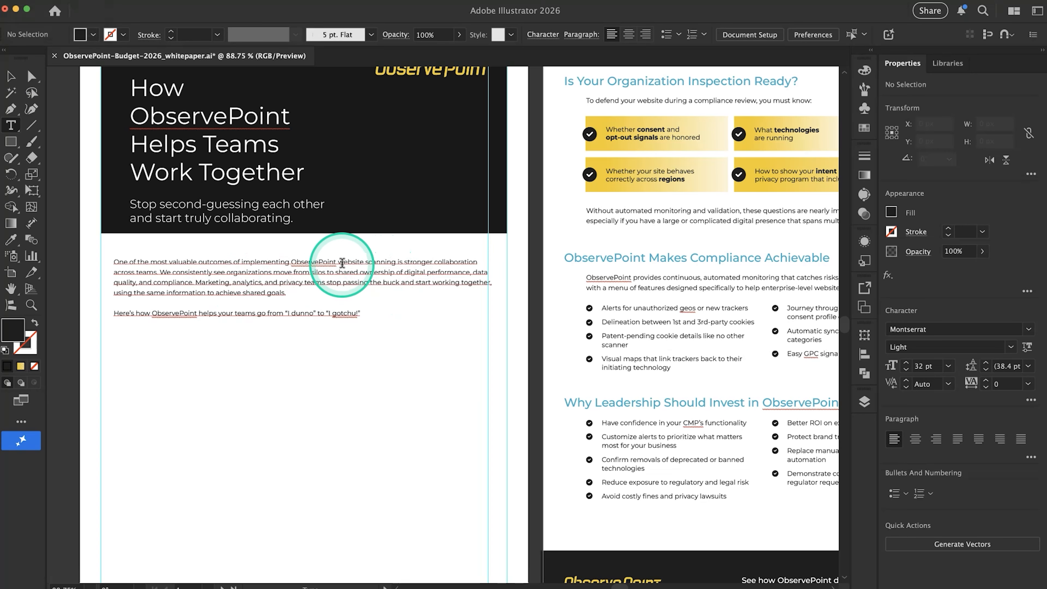
key(super+Tab)
key(super+Tab)
drag(405, 262, 159, 268)
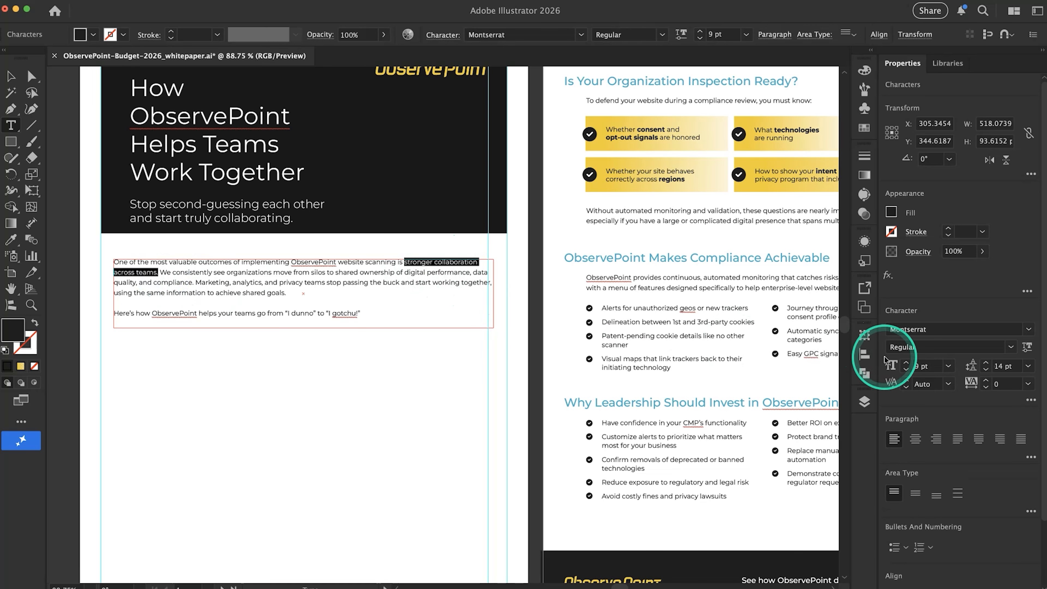
click(1010, 350)
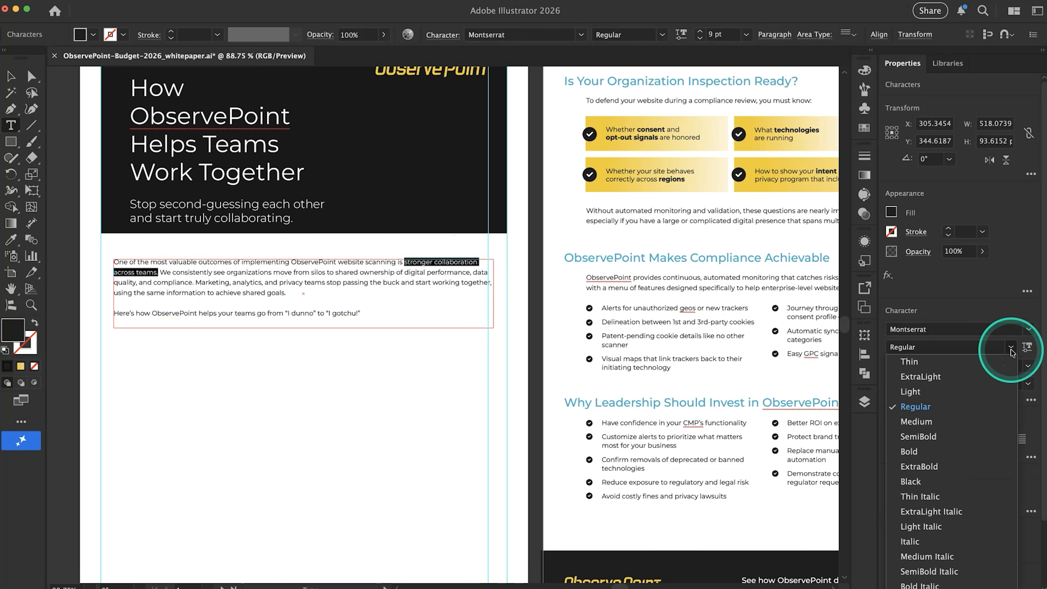
click(944, 456)
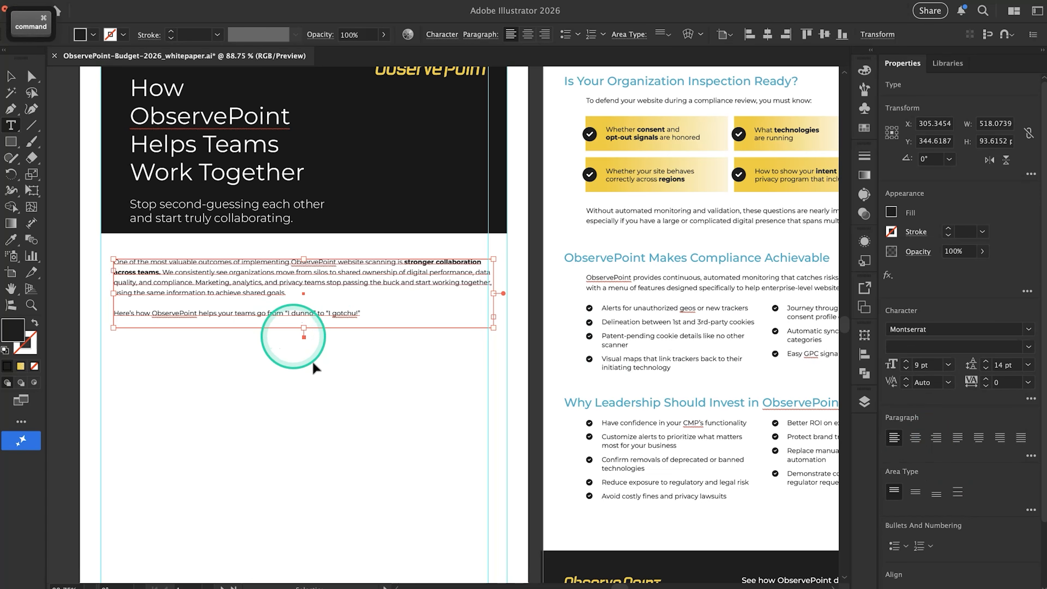
click(337, 389)
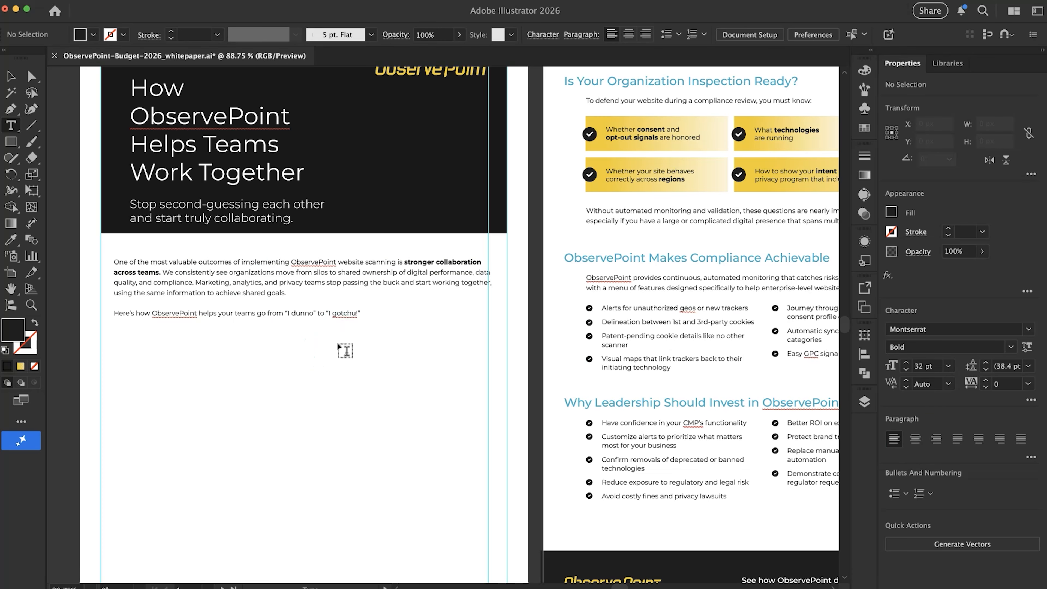
Review the section heading and triangle diagram that follow the introduction in the Google Docs copy, and return to Illustrator
key(super+Tab)
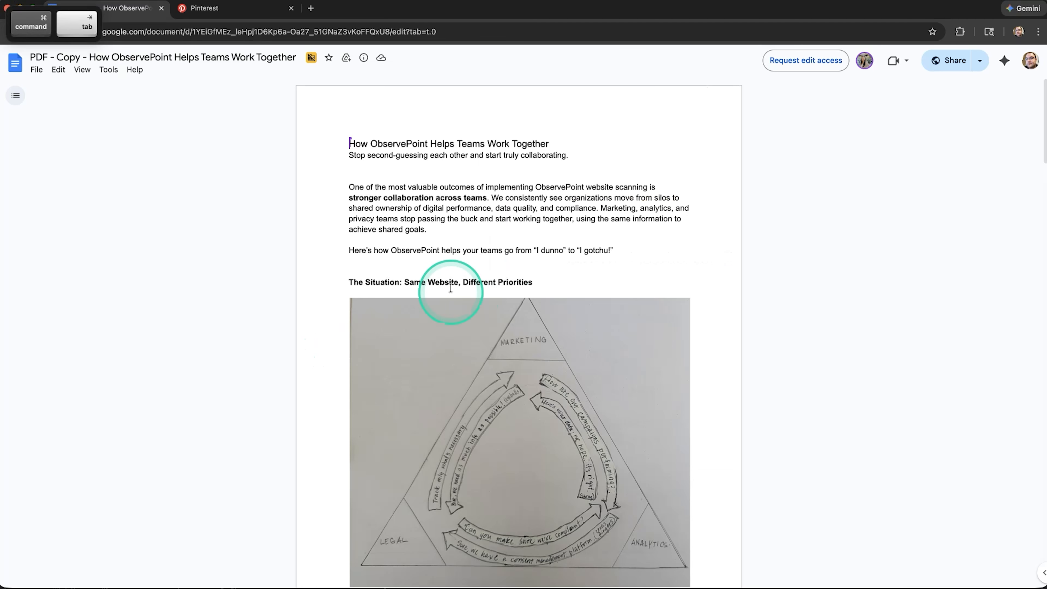
scroll(493, 288, down, 3)
scroll(493, 287, down, 2)
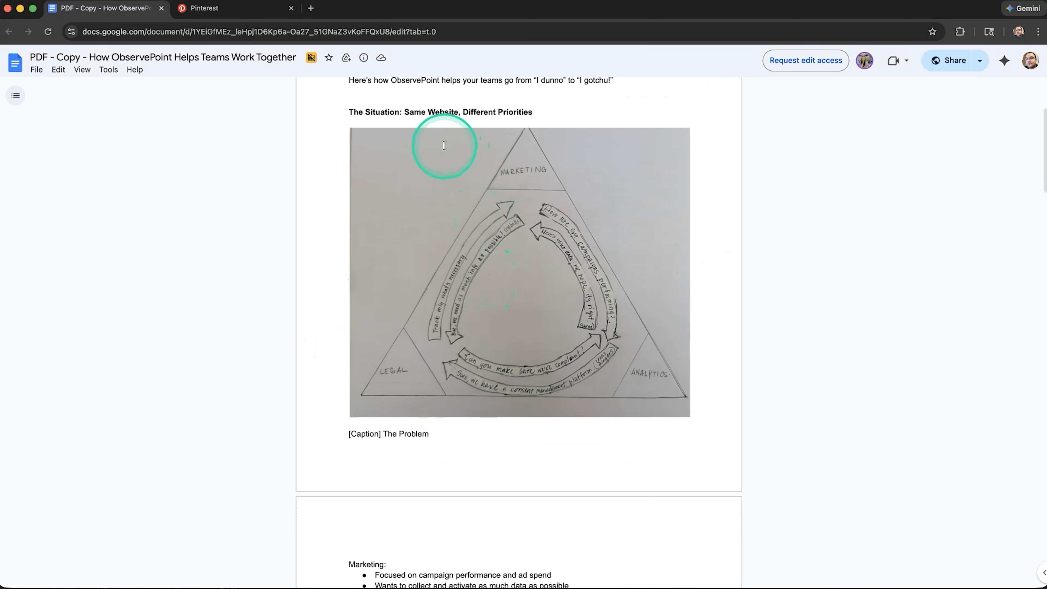
drag(376, 112, 488, 112)
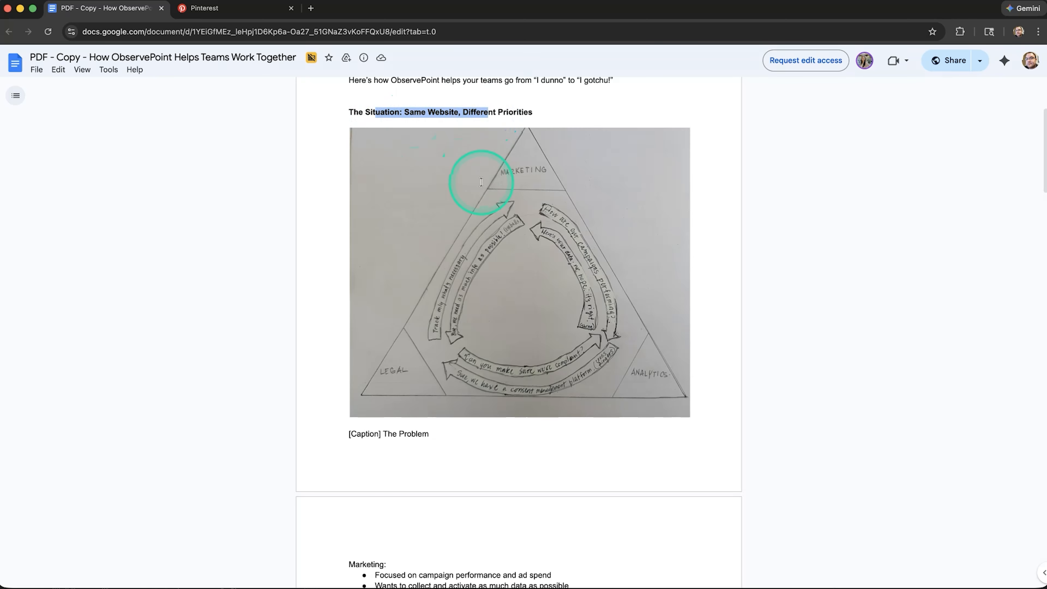
scroll(482, 182, up, 2)
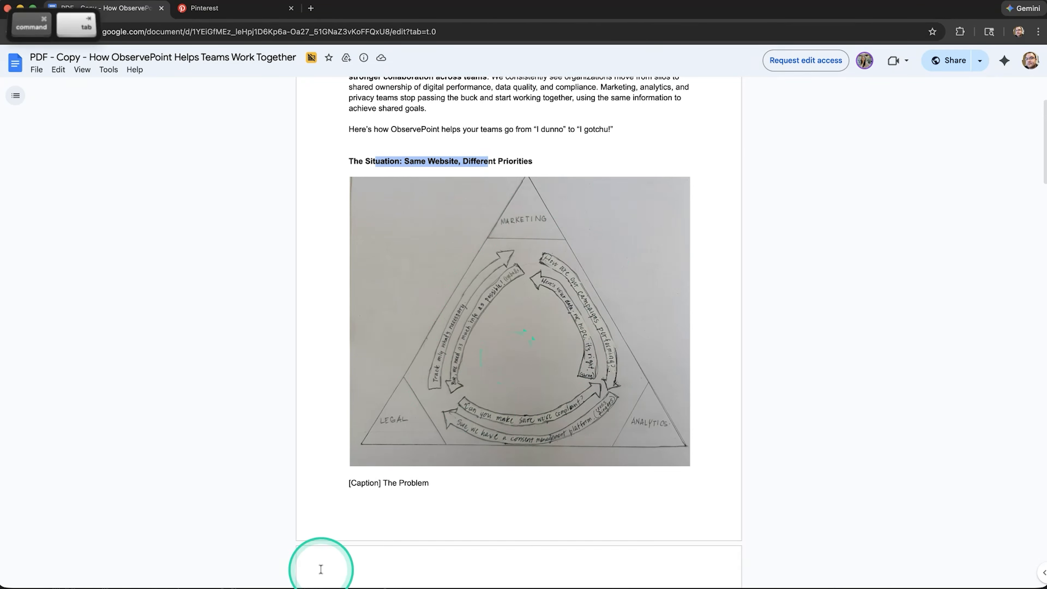
key(super+Tab)
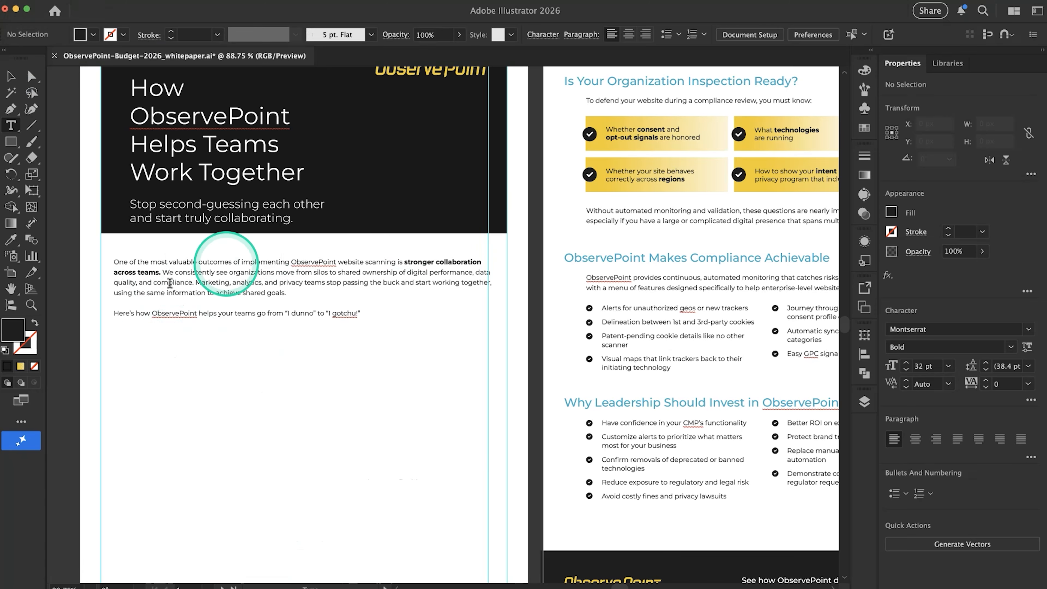
key(super+Tab)
key(super+Tab)
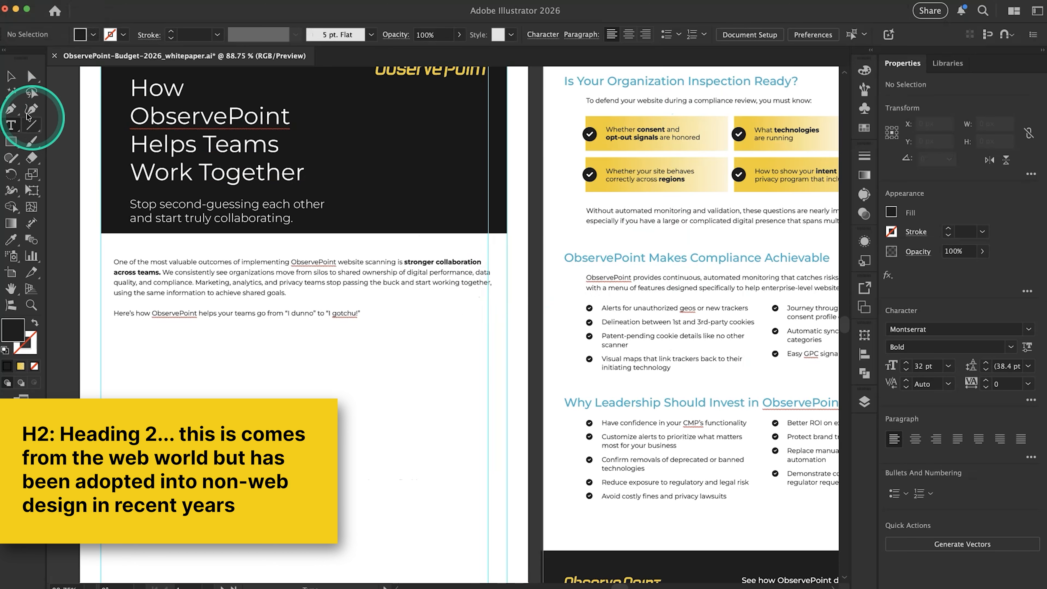
Copy the "ObservePoint Makes Compliance Achievable" heading from page 2, paste it in place on page 1 and move it below the introduction
click(11, 82)
scroll(598, 328, down, 3)
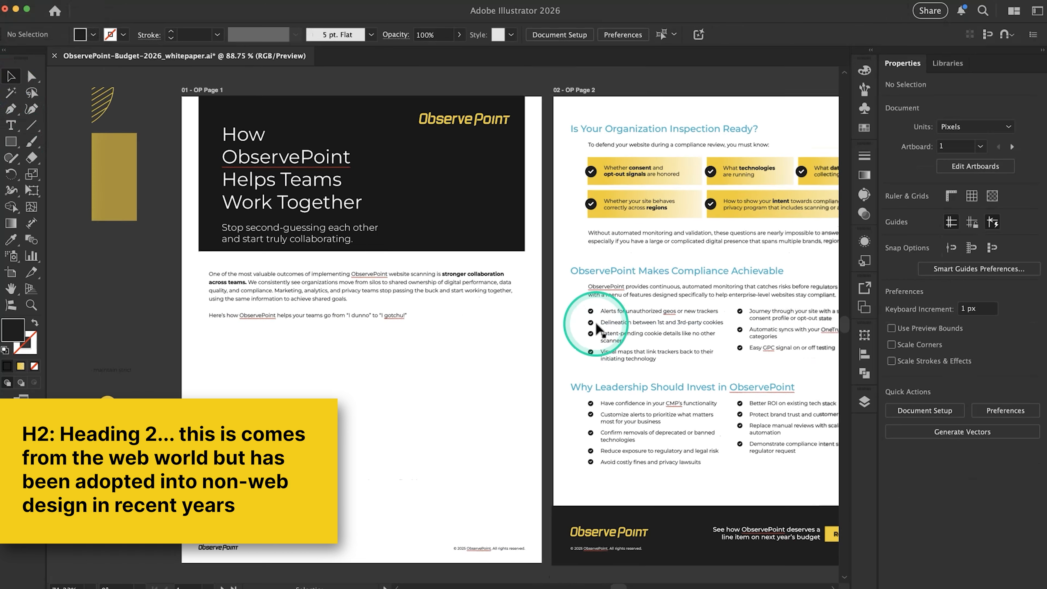
scroll(596, 323, right, 1)
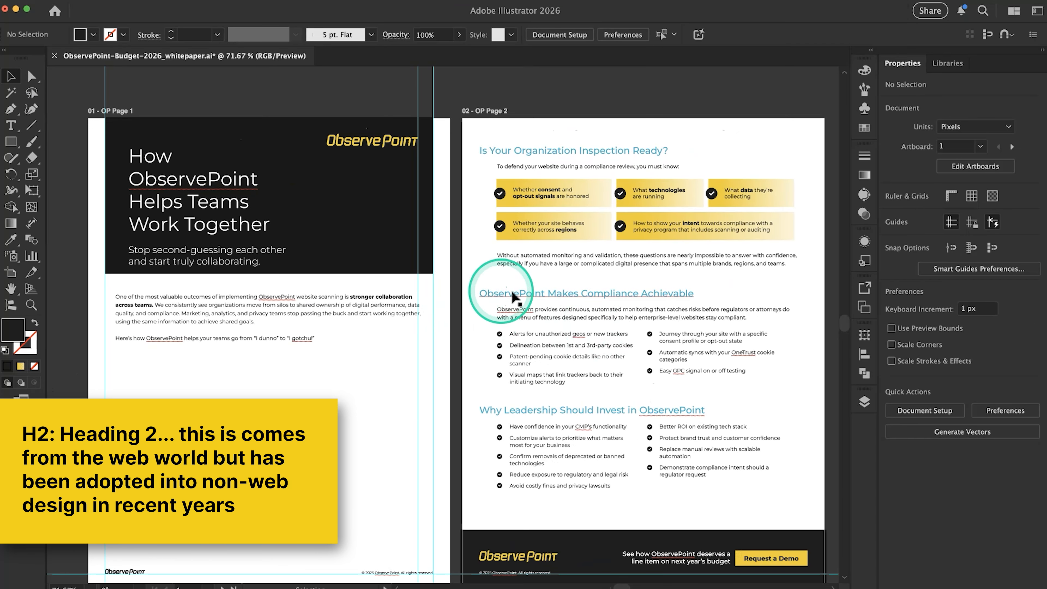
click(531, 293)
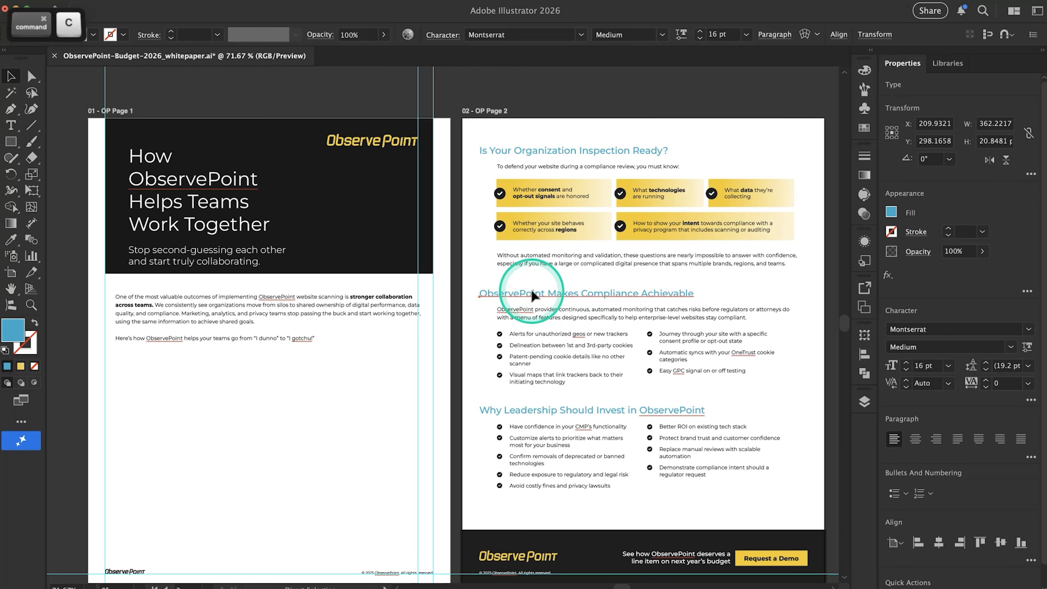
click(166, 378)
scroll(166, 378, left, 5)
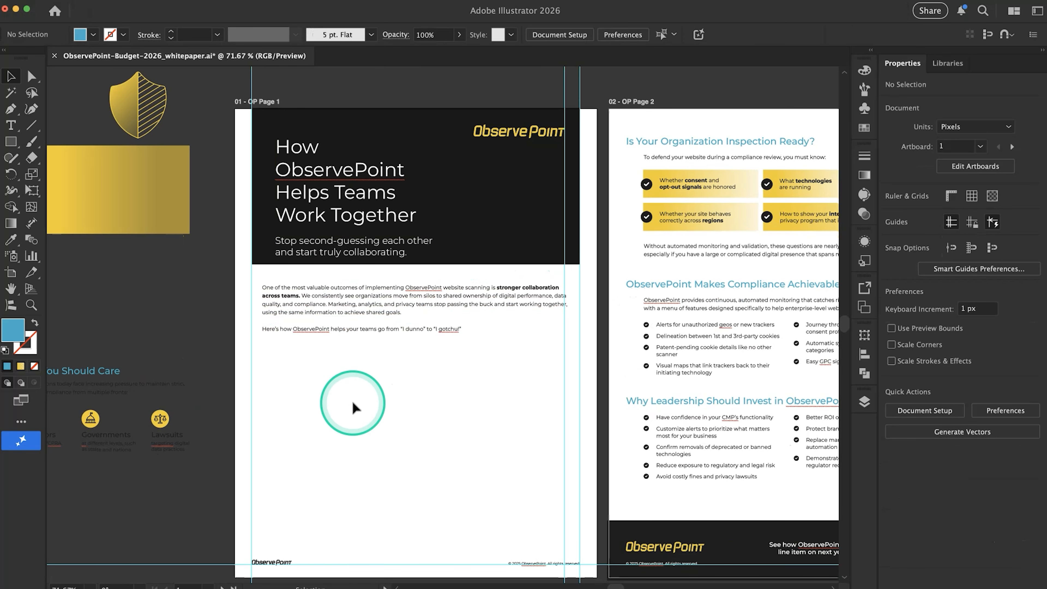
text(ObservePoint Makes Compliance Achievable)
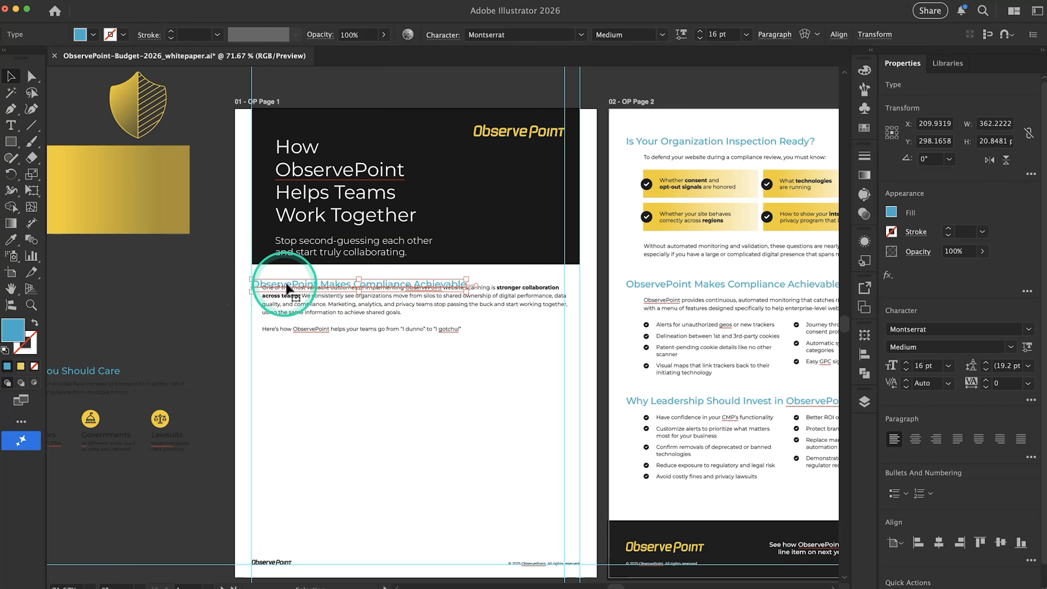
drag(259, 289, 264, 352)
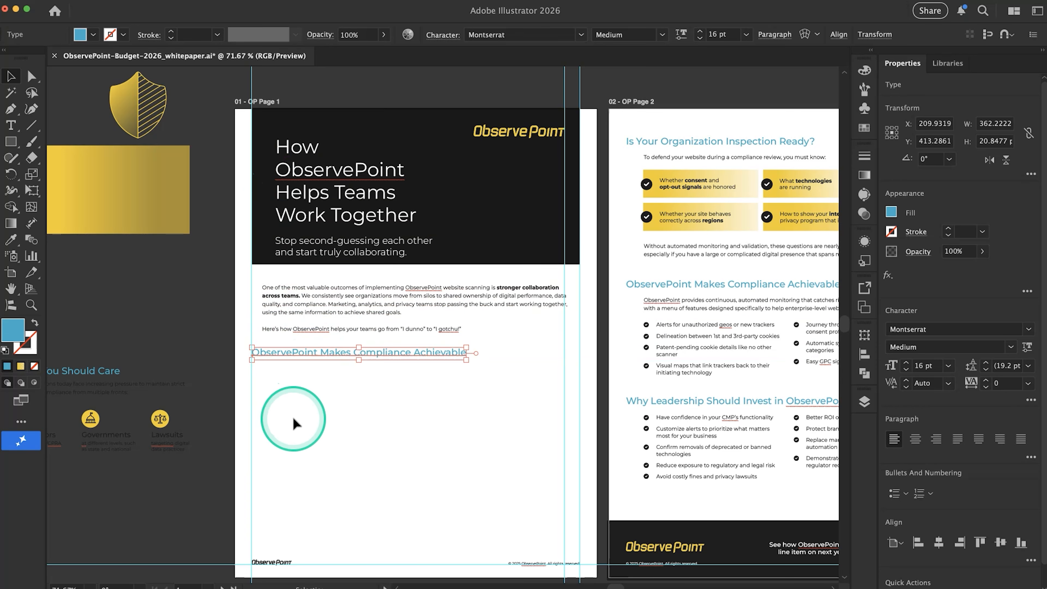
scroll(294, 419, up, 3)
scroll(293, 418, right, 2)
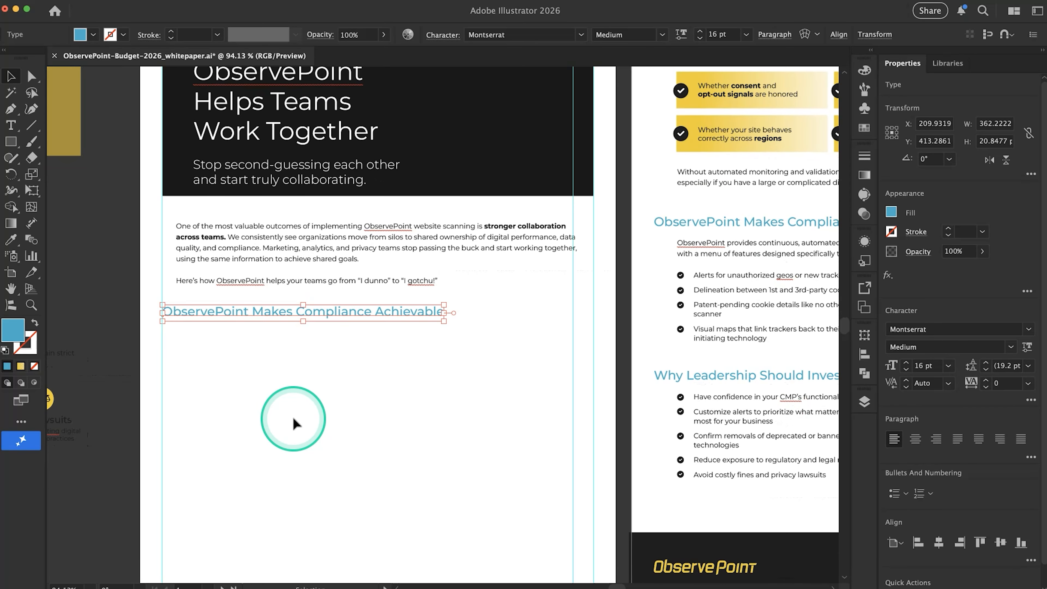
click(294, 420)
Try 1 px nudges of the pasted heading against the left margin guide, comparing alignment of its first letter and its frame edge
scroll(176, 284, up, 5)
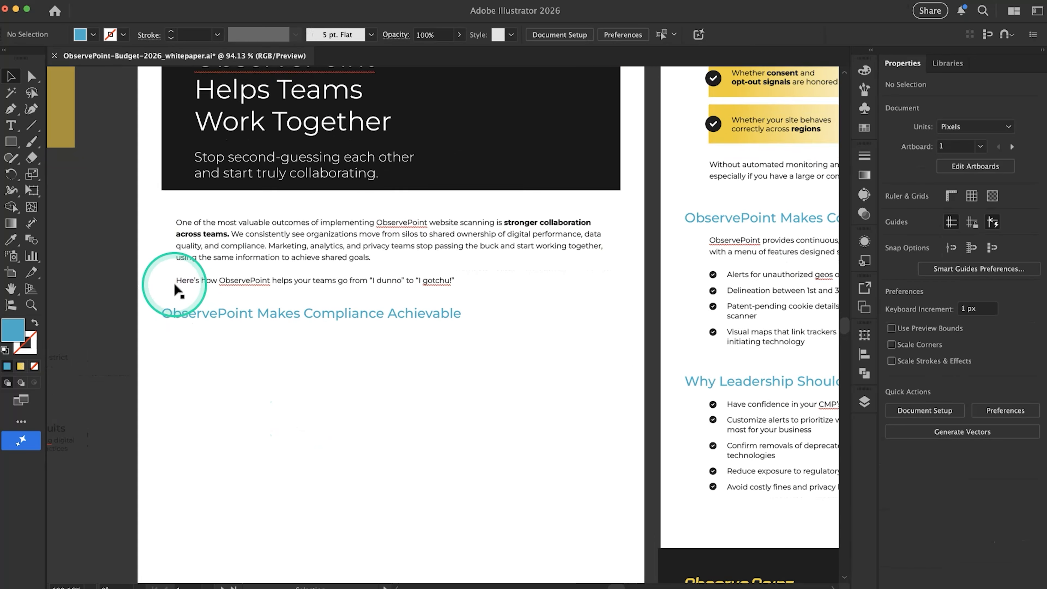
scroll(131, 413, down, 5)
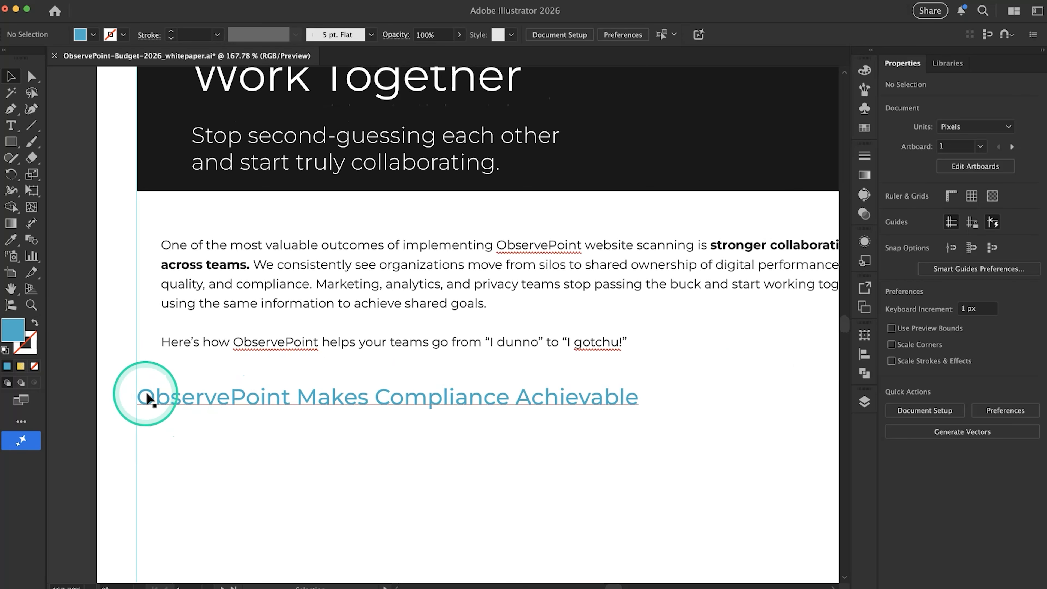
click(172, 404)
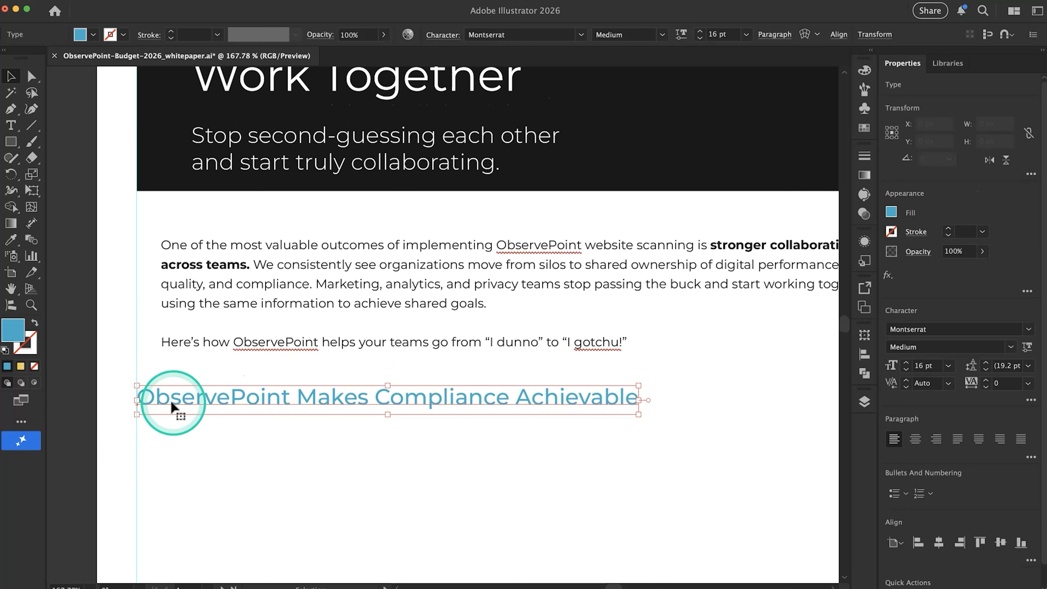
scroll(143, 380, up, 12)
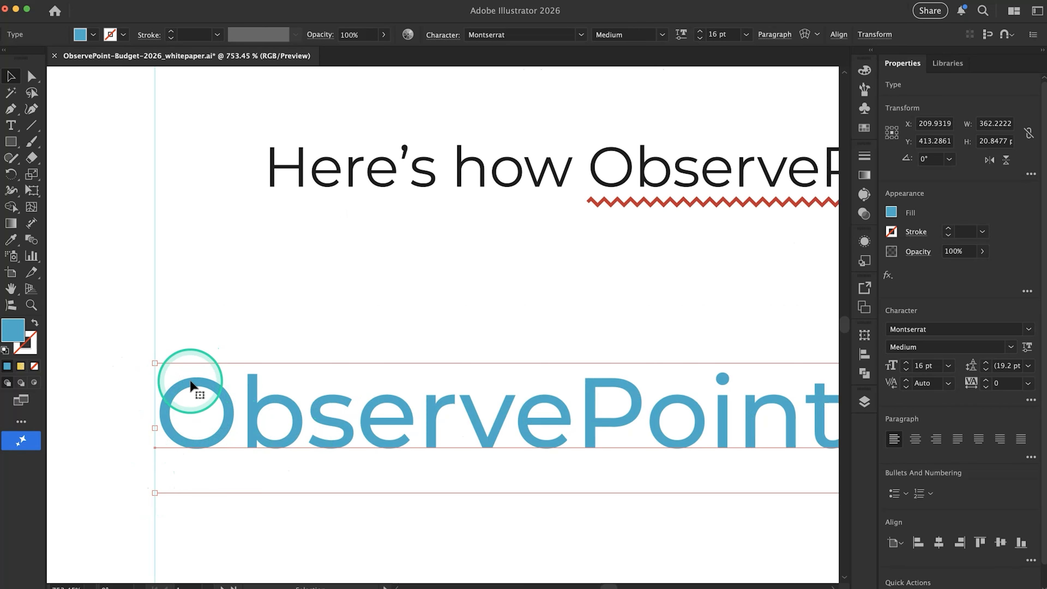
scroll(226, 387, down, 3)
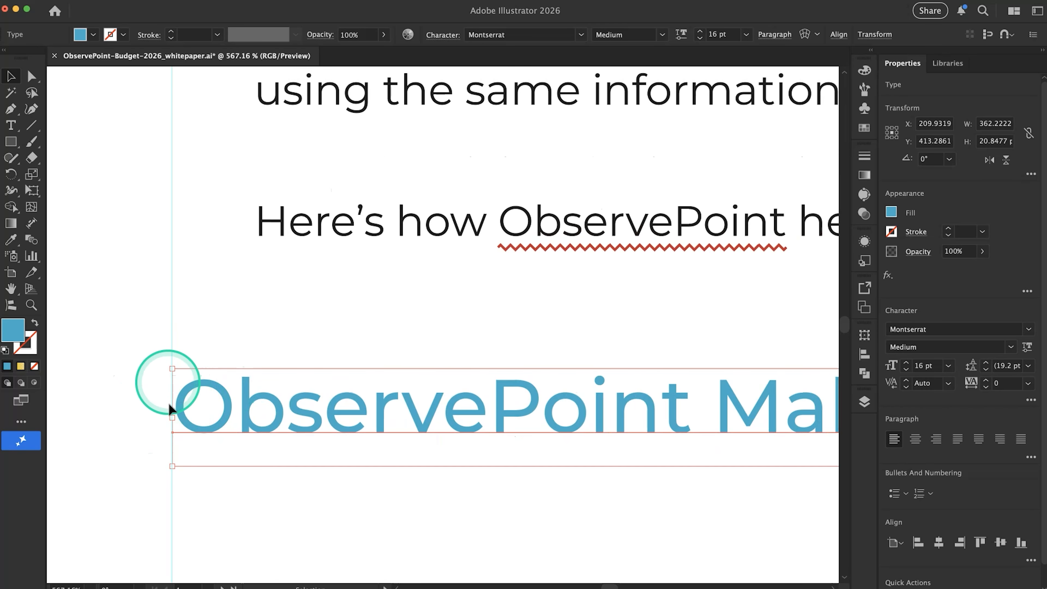
key(Left)
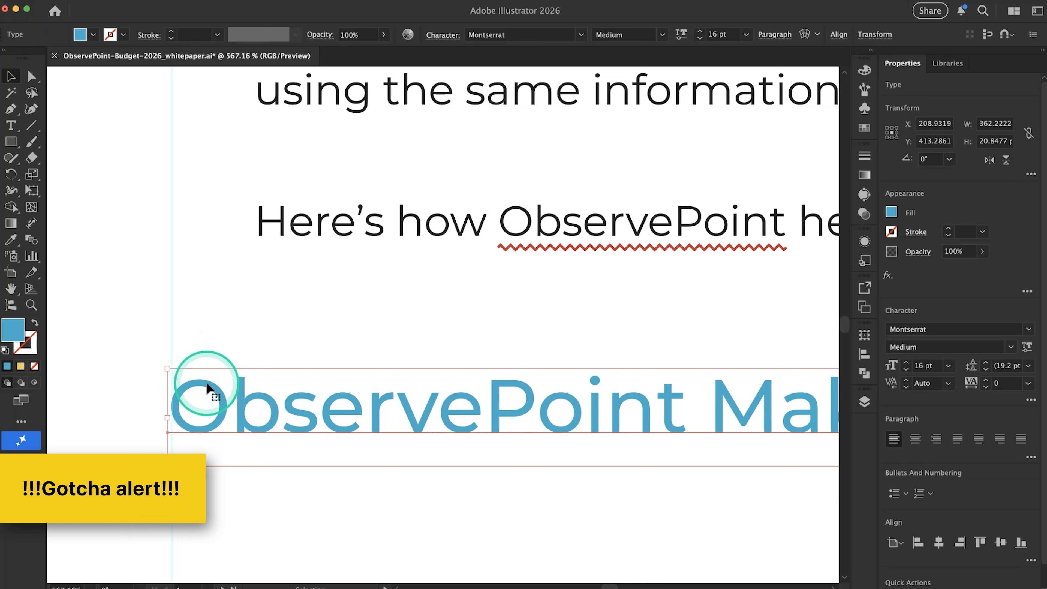
key(Right)
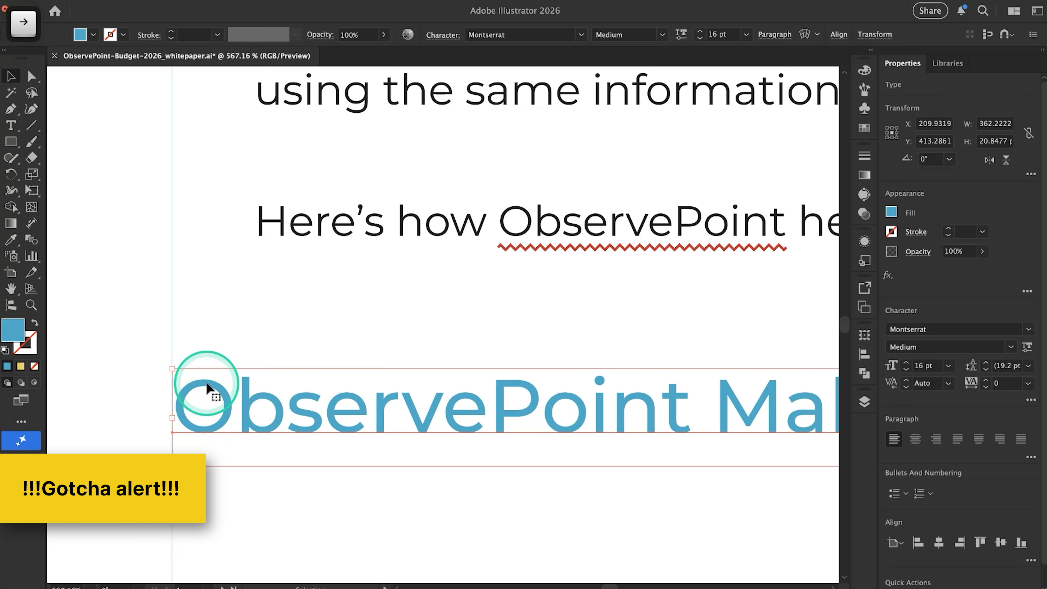
key(Left)
key(Right)
key(Left)
key(Right)
key(Left)
key(Right)
key(Up)
key(Down)
key(Left)
key(Right)
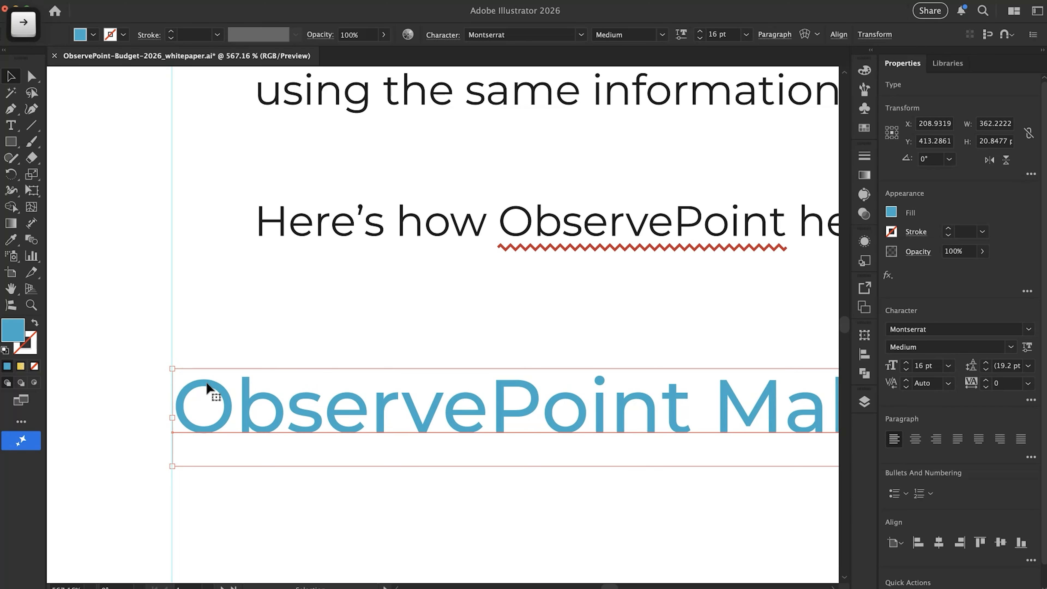
key(Left)
scroll(208, 389, up, 3)
click(131, 434)
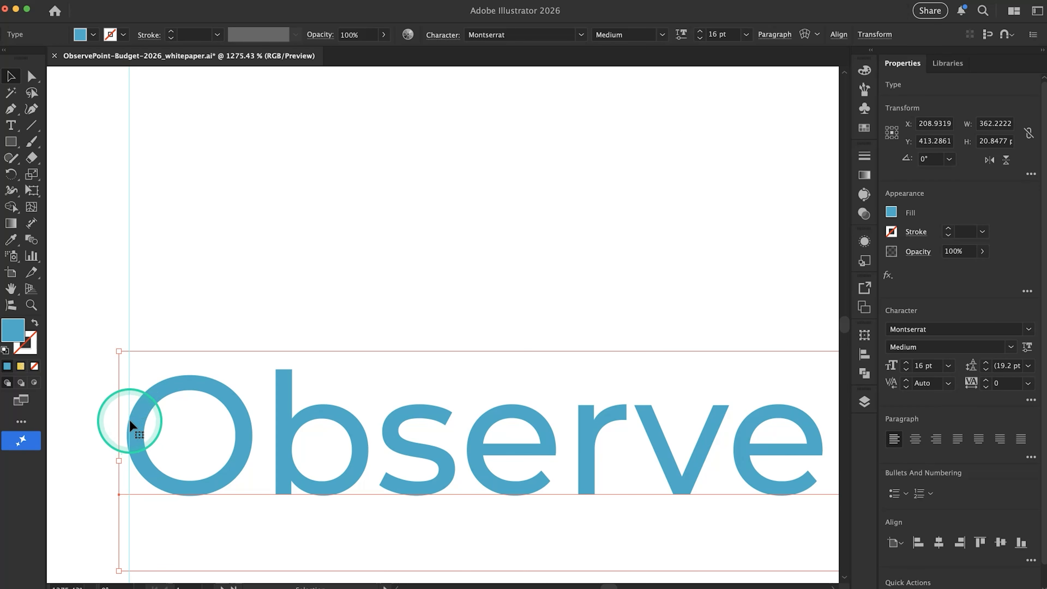
key(Right)
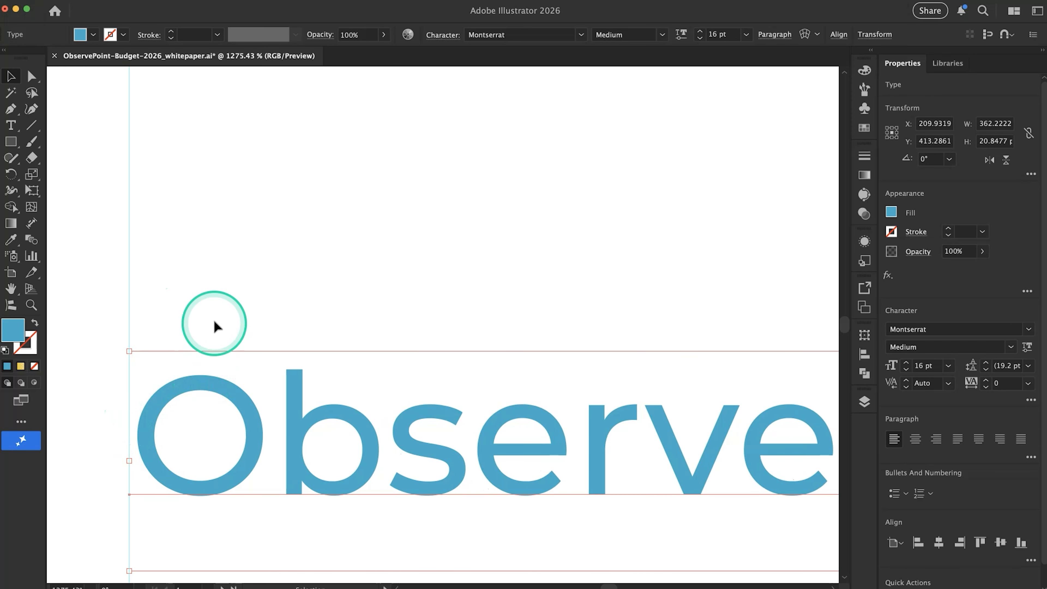
Set the keyboard increment to 0.2 px for finer nudging
click(215, 322)
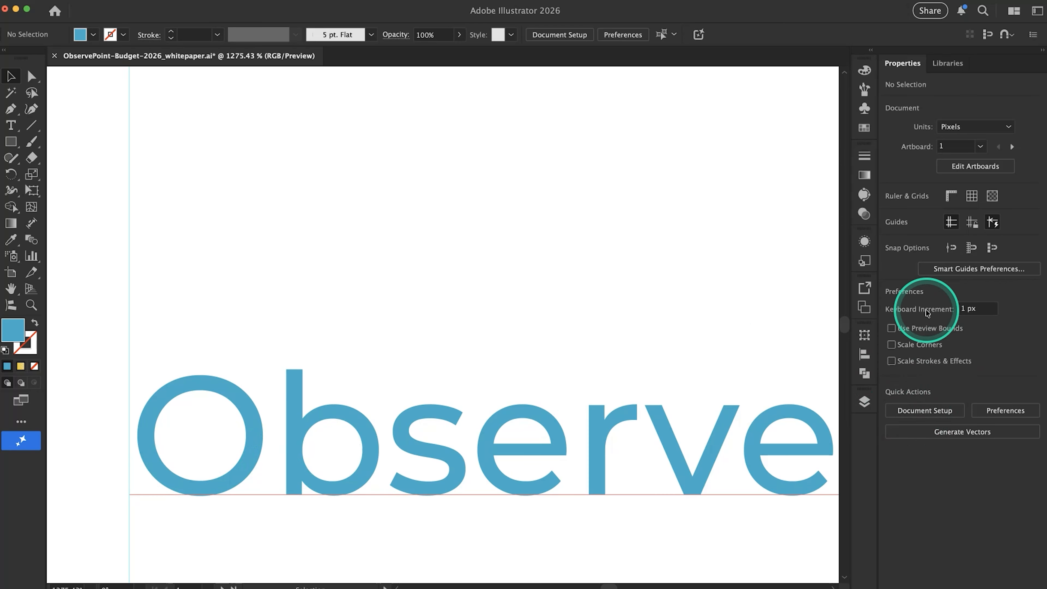
click(963, 310)
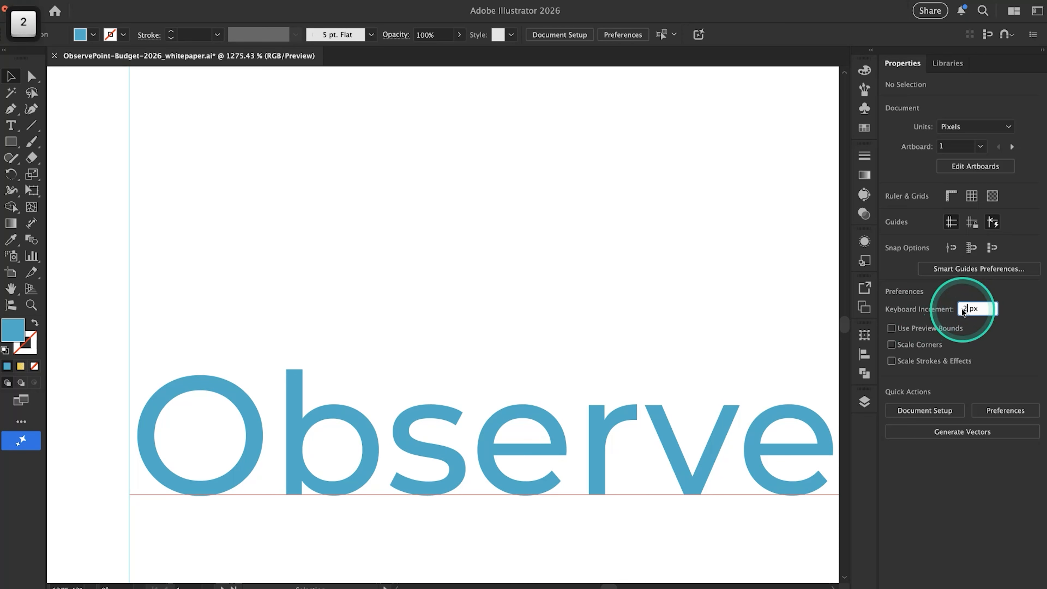
text(0.2)
key(Return)
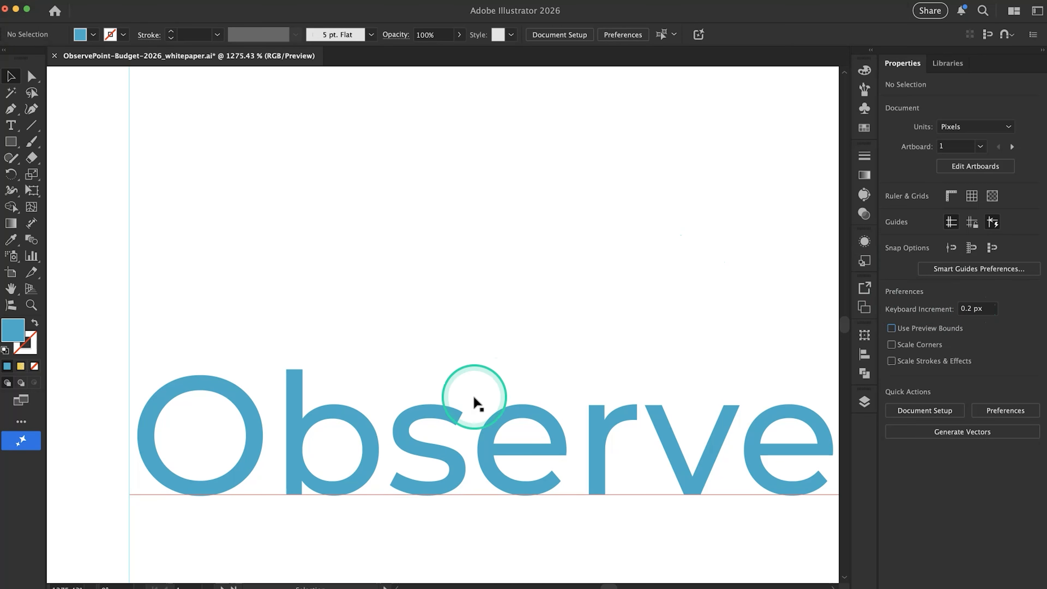
Nudge the "ObservePoint Makes Compliance Achievable" heading left in 0.2 px increments until the edge of its first letter meets the left margin guide
click(438, 424)
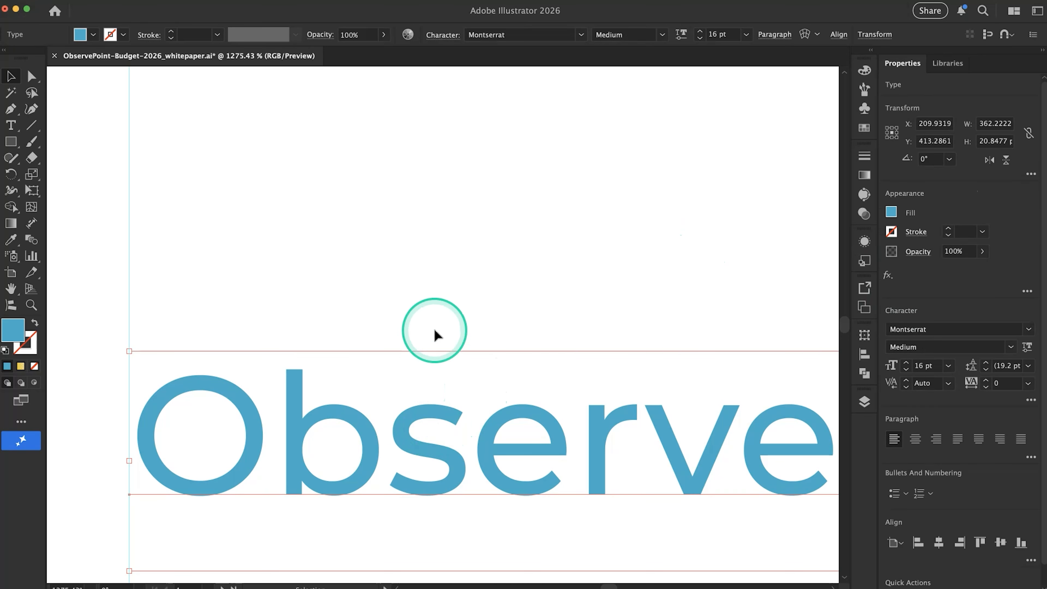
key(Left)
key(Left)
key(Left)
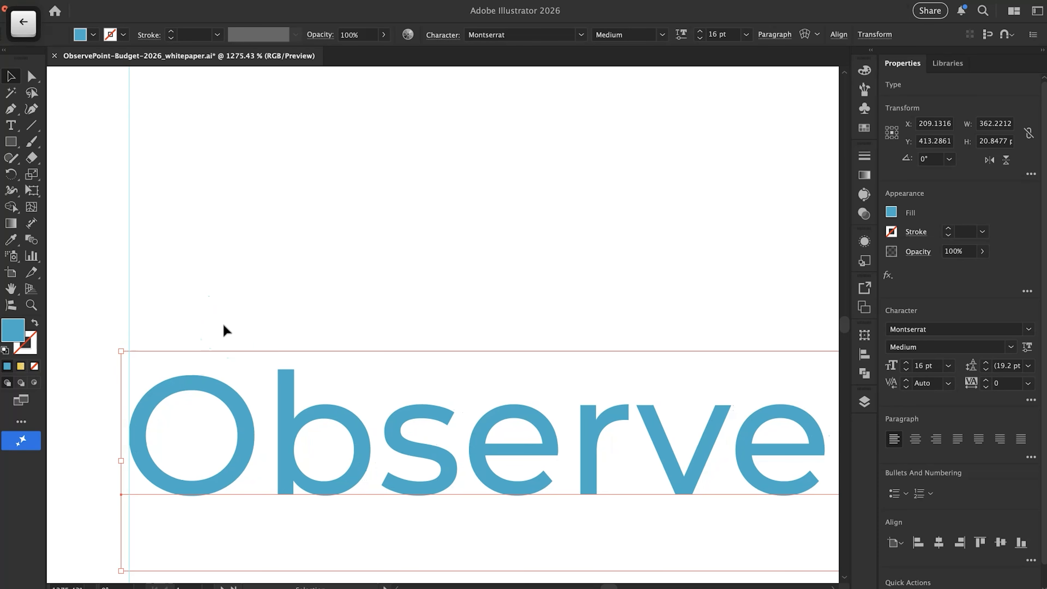
click(156, 442)
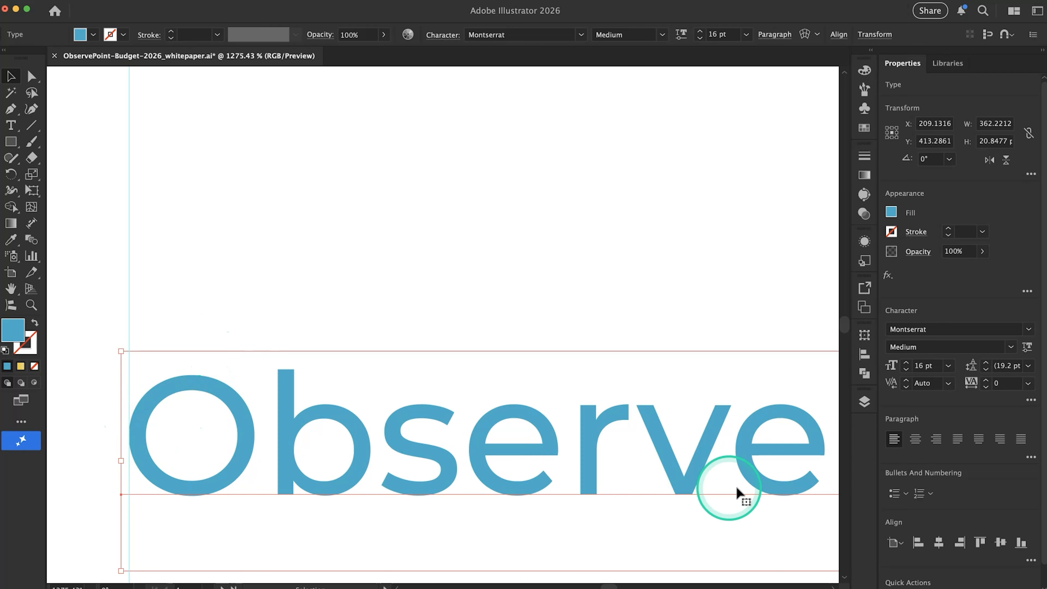
click(379, 296)
Try larger 2 px nudges of the heading away from the left margin guide and back
scroll(291, 330, down, 5)
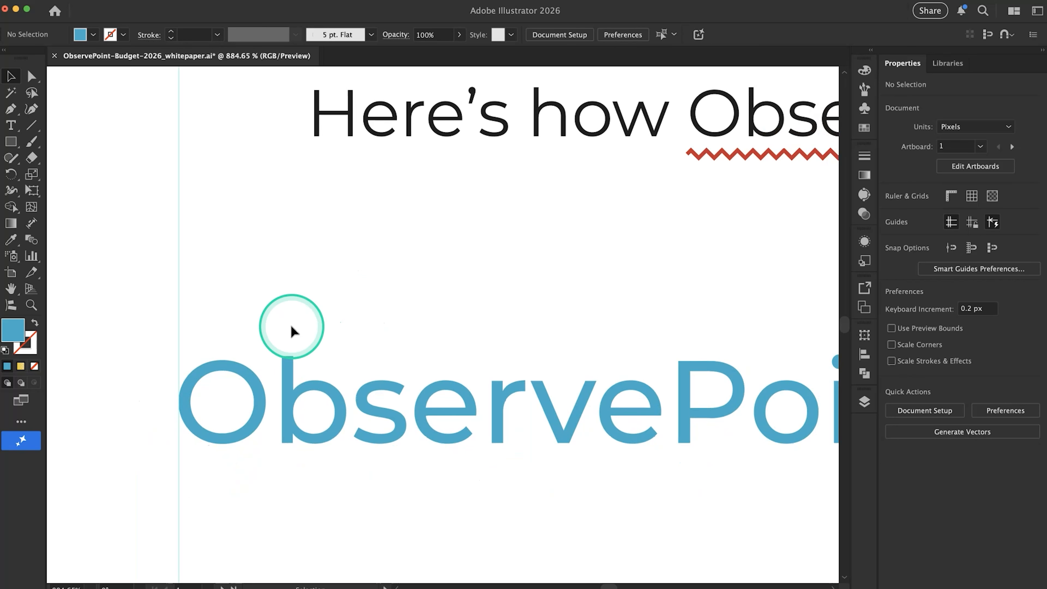
scroll(291, 330, down, 8)
click(301, 342)
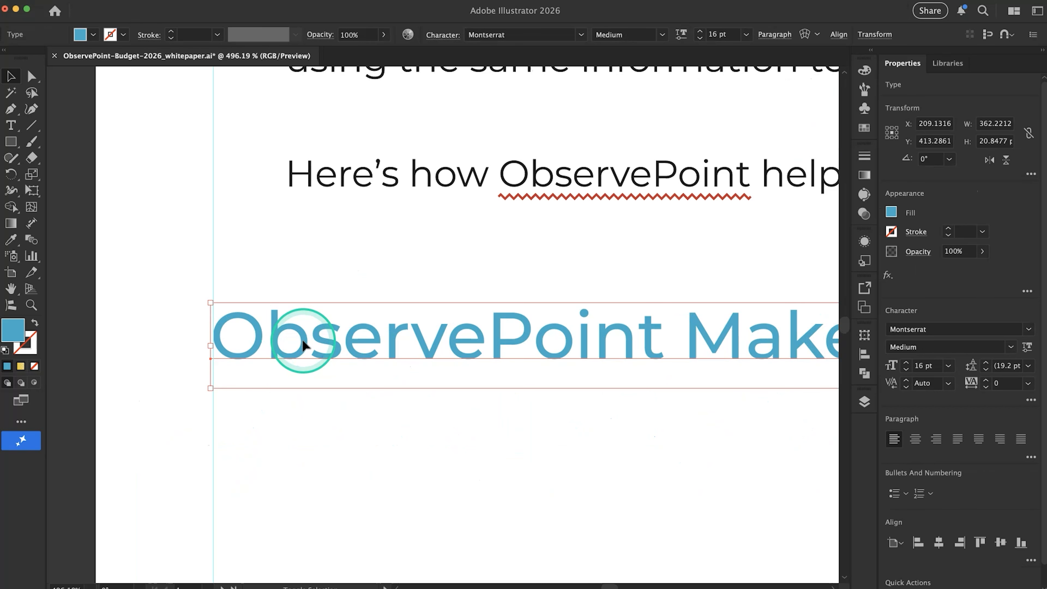
key(shift+Right)
key(shift+Left)
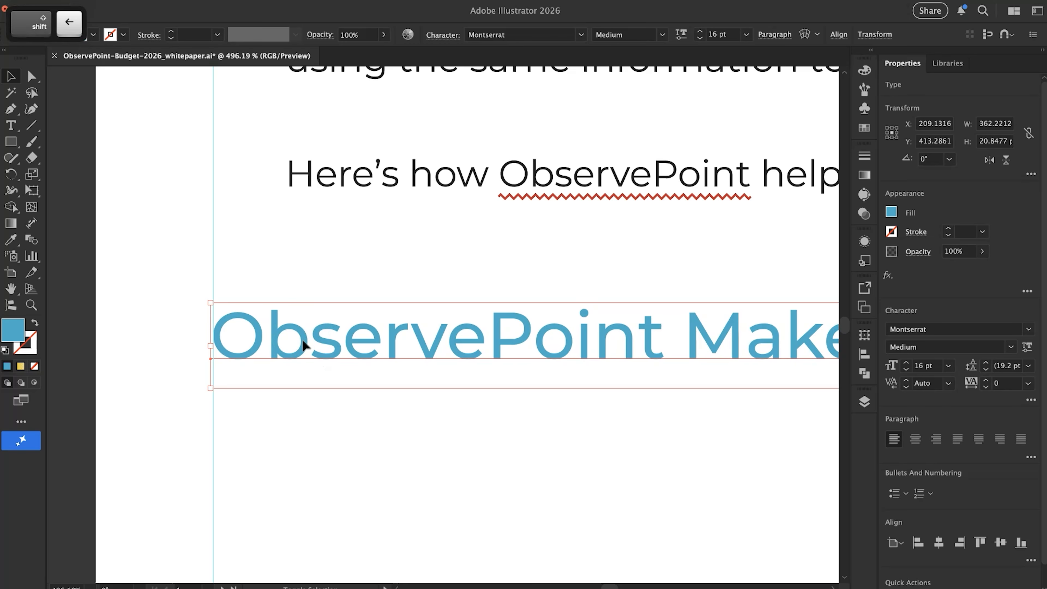
key(shift+Right)
key(shift+Left)
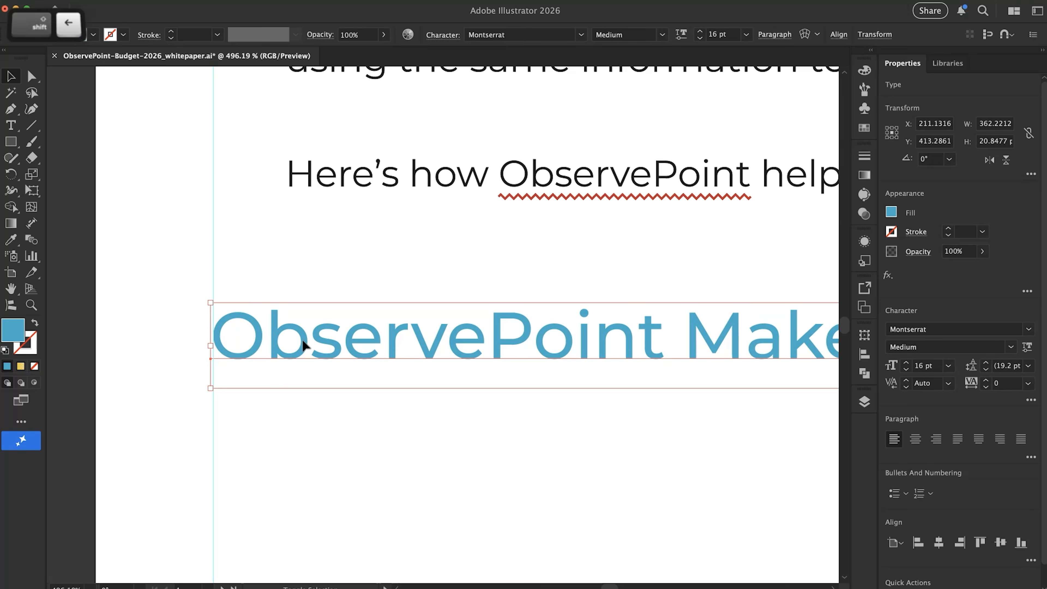
key(Left)
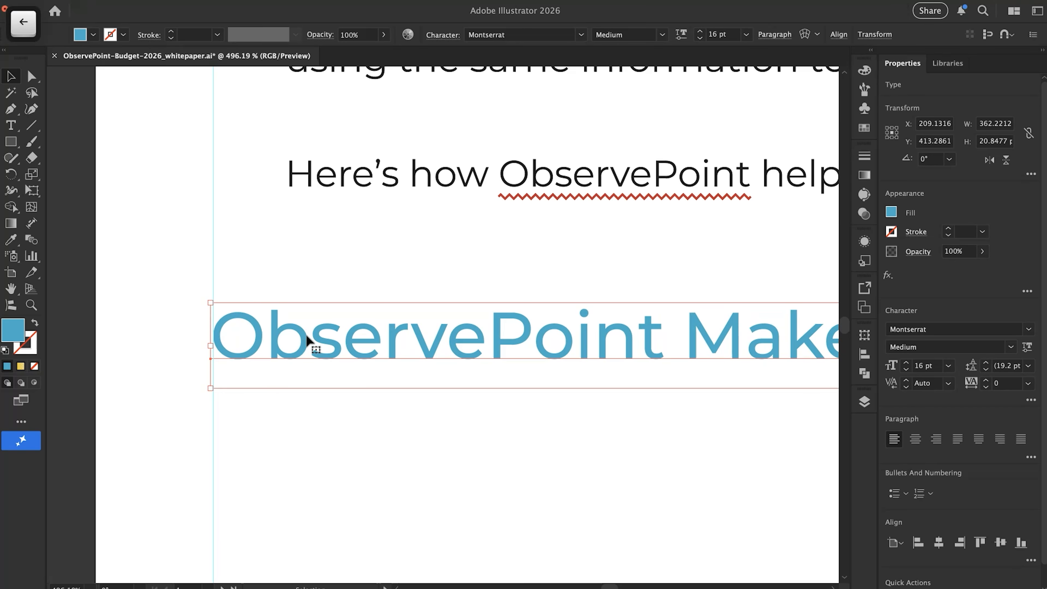
click(320, 301)
Replace the page 1 section heading with "The Situation: Same Website, Different Priorities" copied from the Google Docs document
scroll(309, 259, down, 2)
scroll(309, 259, down, 3)
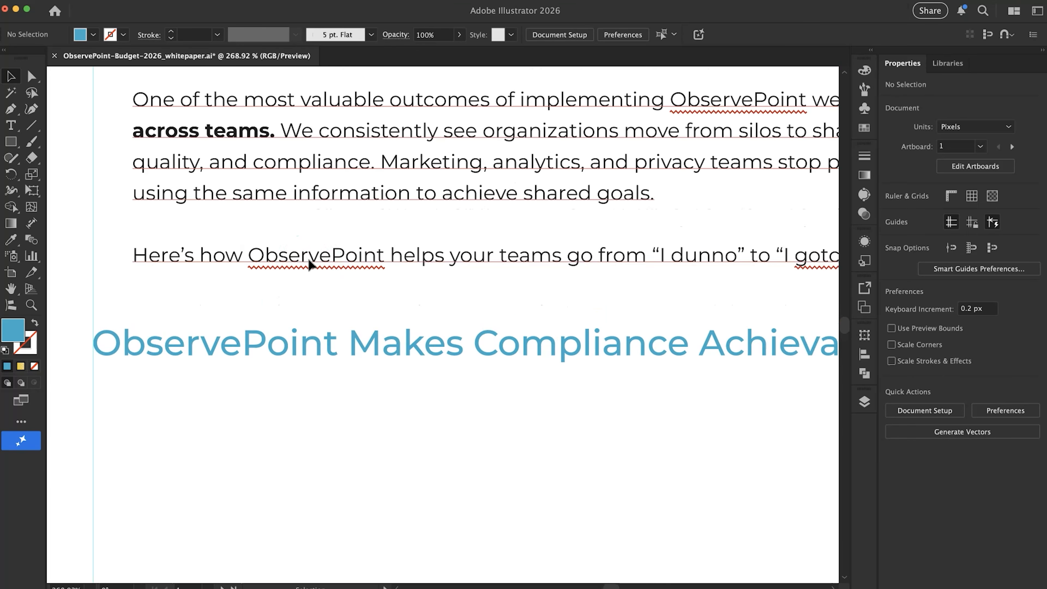
scroll(308, 259, down, 1)
scroll(309, 259, down, 3)
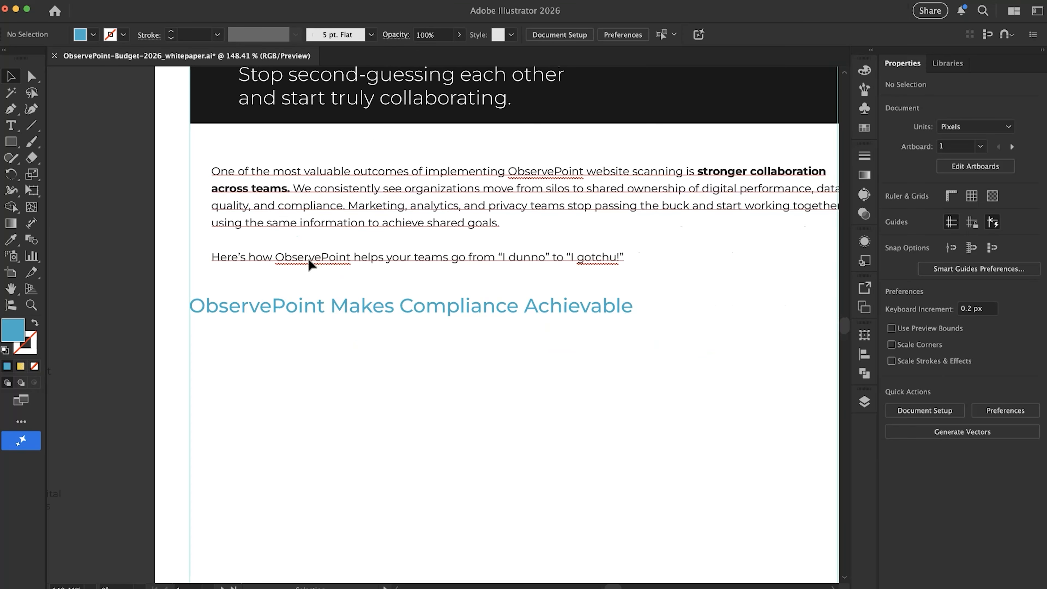
key(super+Tab)
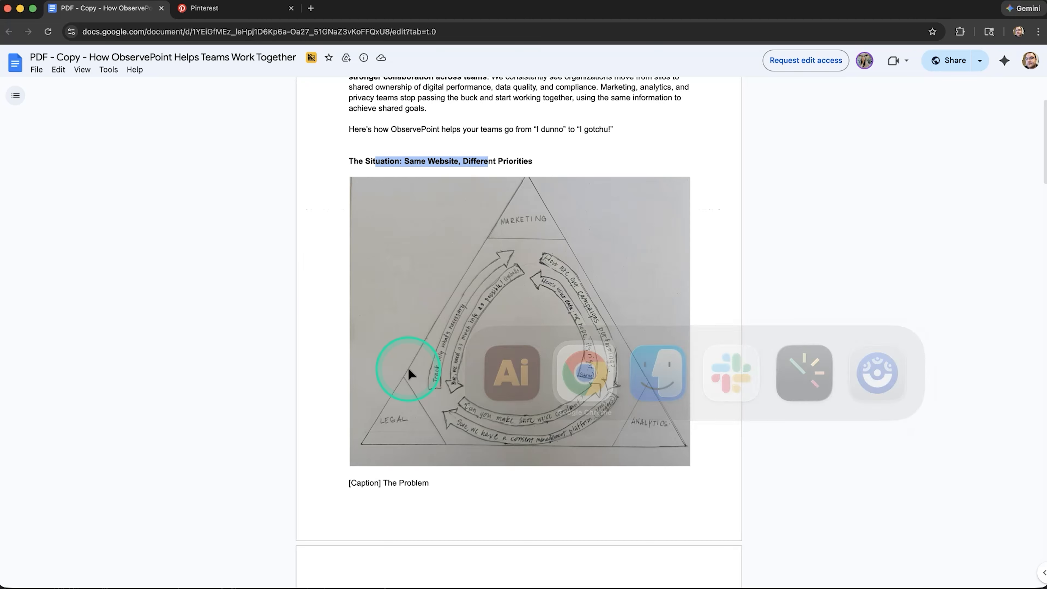
click(397, 159)
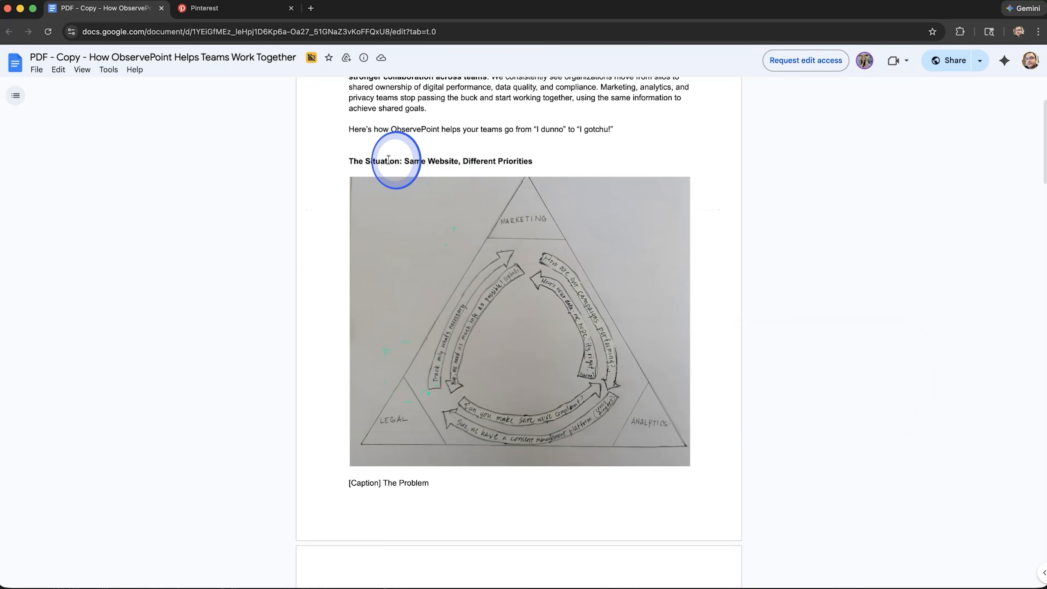
drag(346, 158, 530, 156)
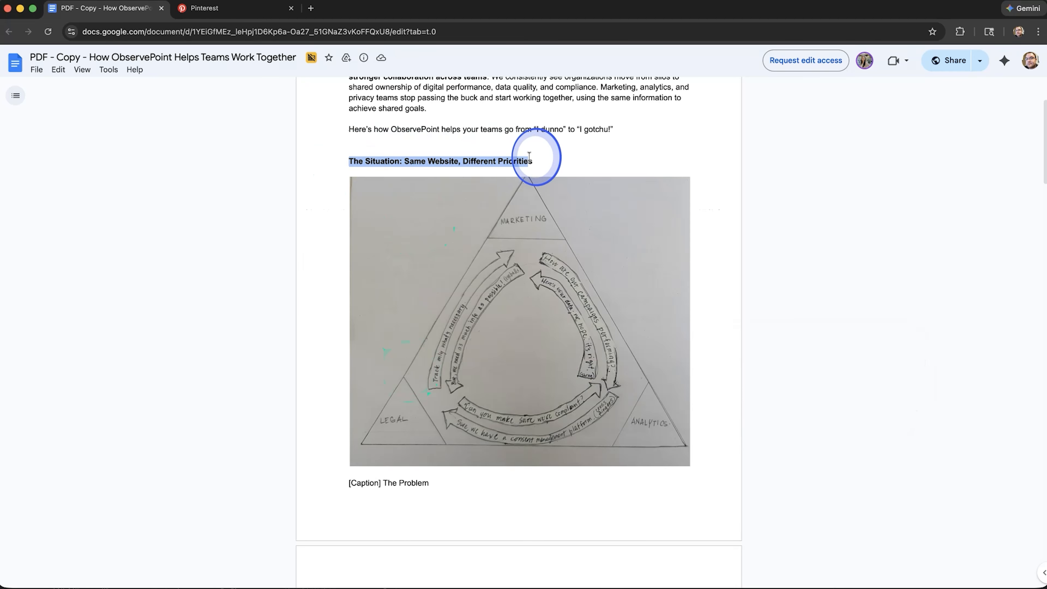
key(super+Tab)
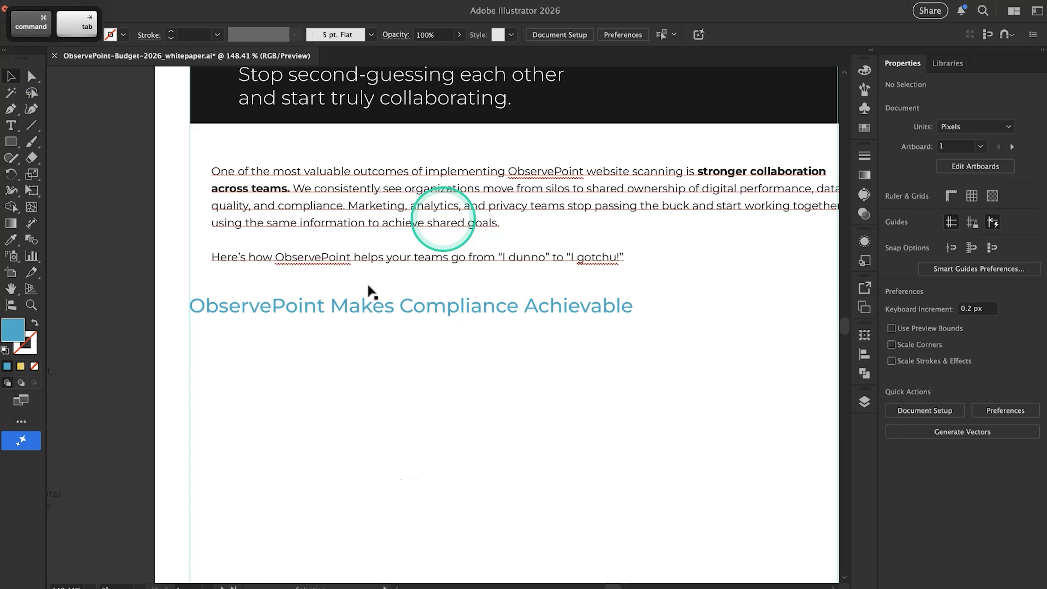
triple_click(350, 308)
key(super)
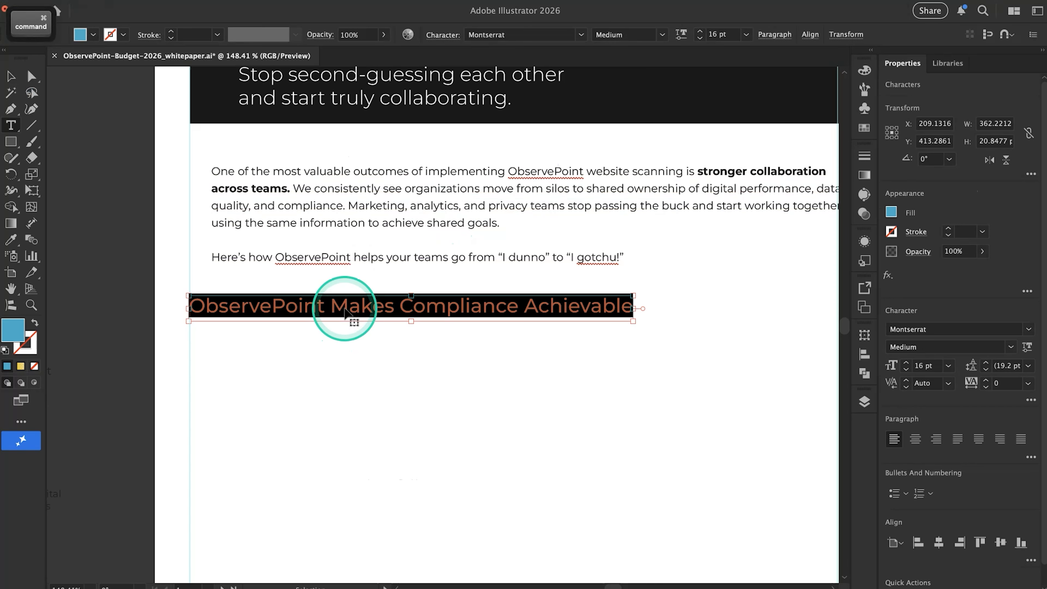
text(The Situation: Same Website, Different Priorities)
click(373, 321)
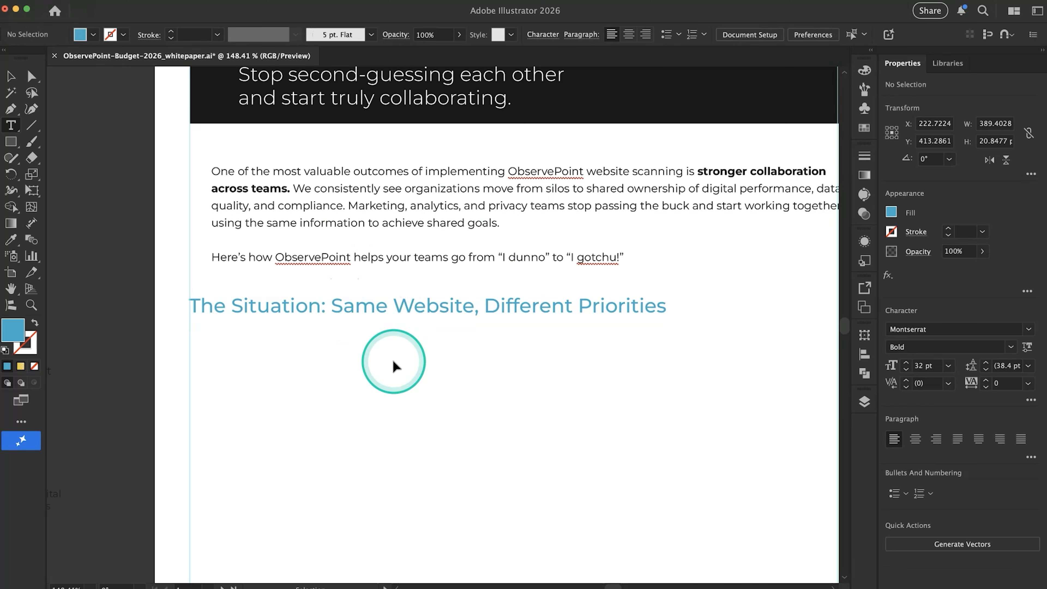
Check the triangle diagram in Google Docs and draw a blue placeholder rectangle about 300 by 292 px below the Illustrator page 1 heading
scroll(392, 360, down, 3)
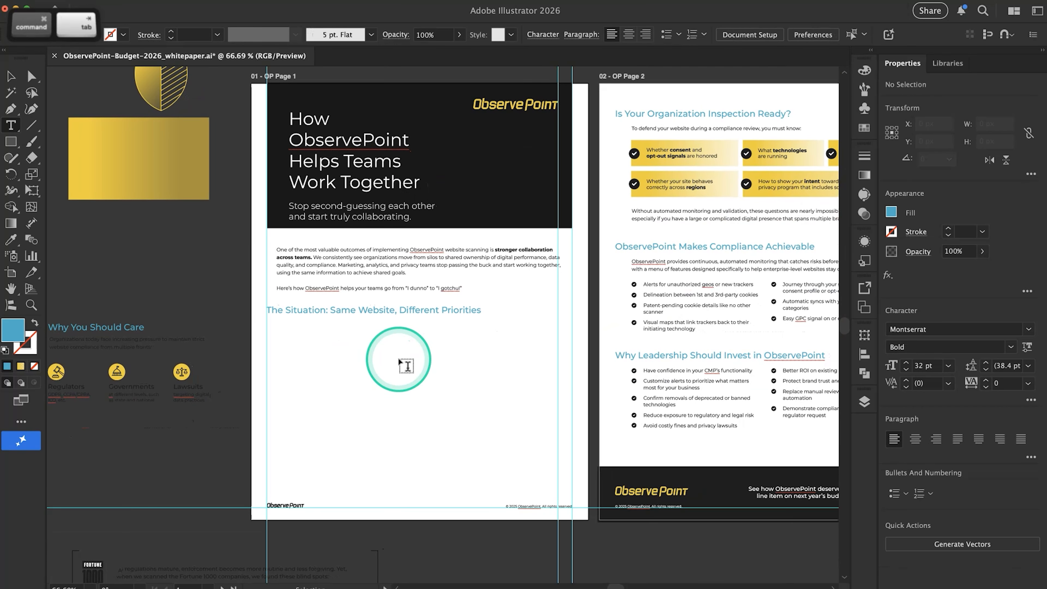
key(super+Tab)
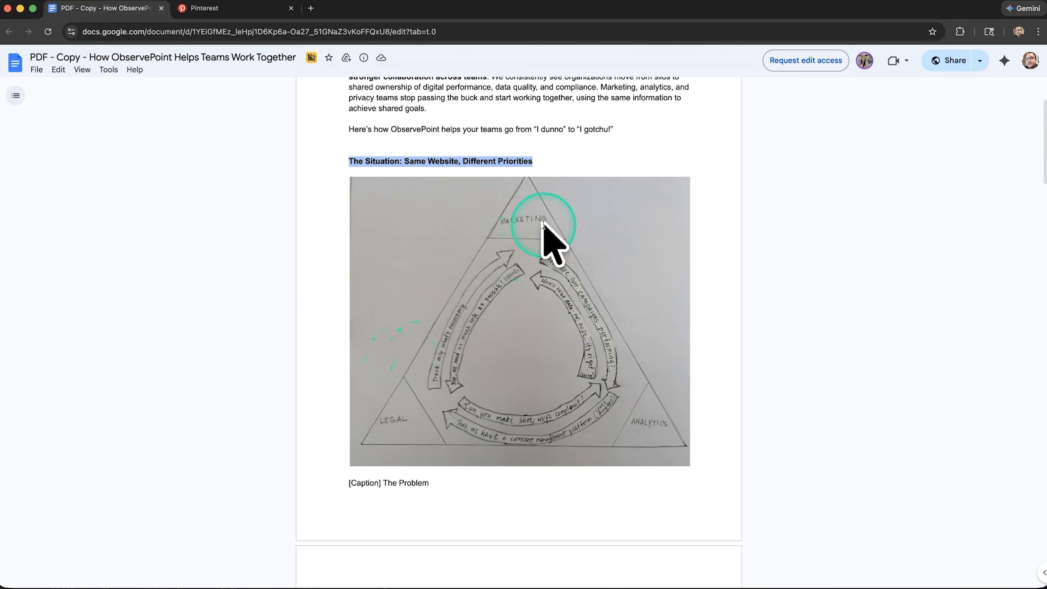
key(super+Tab)
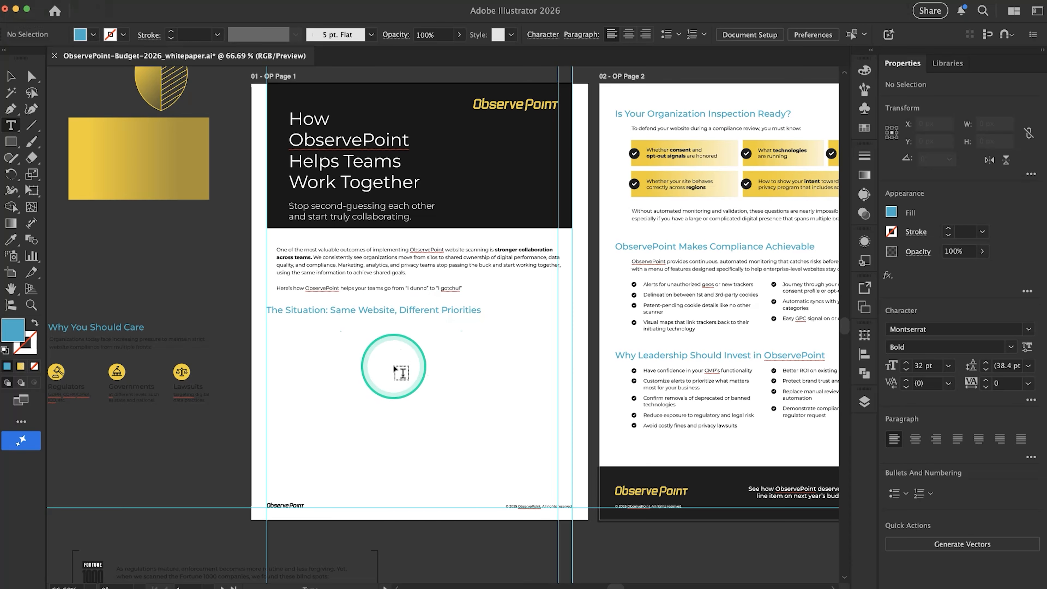
click(11, 141)
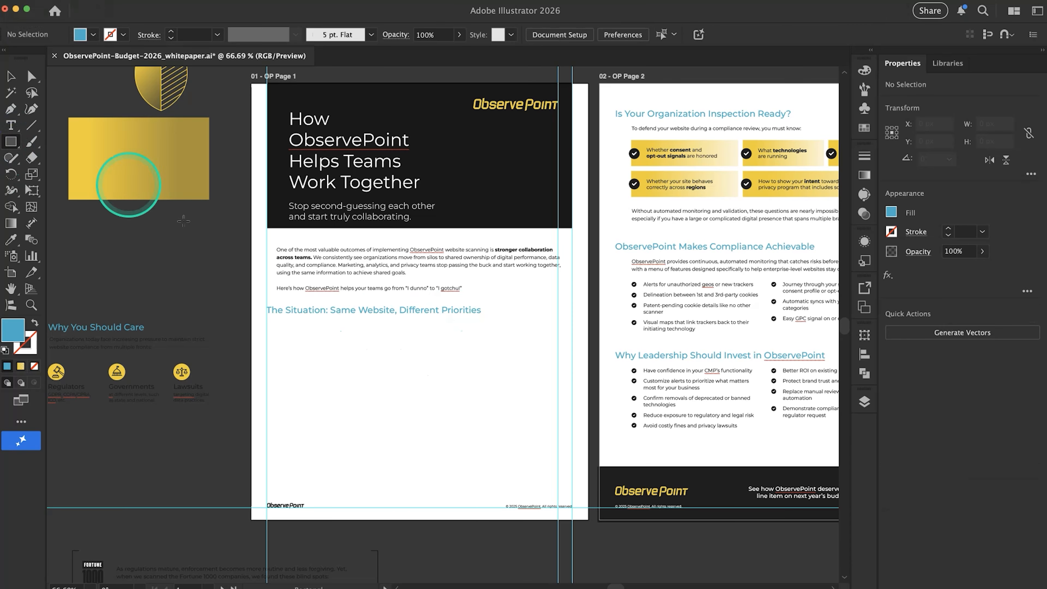
mouse_move(267, 319)
mouse_down()
mouse_move(460, 402)
mouse_move(416, 440)
mouse_move(432, 480)
mouse_up()
scroll(433, 480, up, 3)
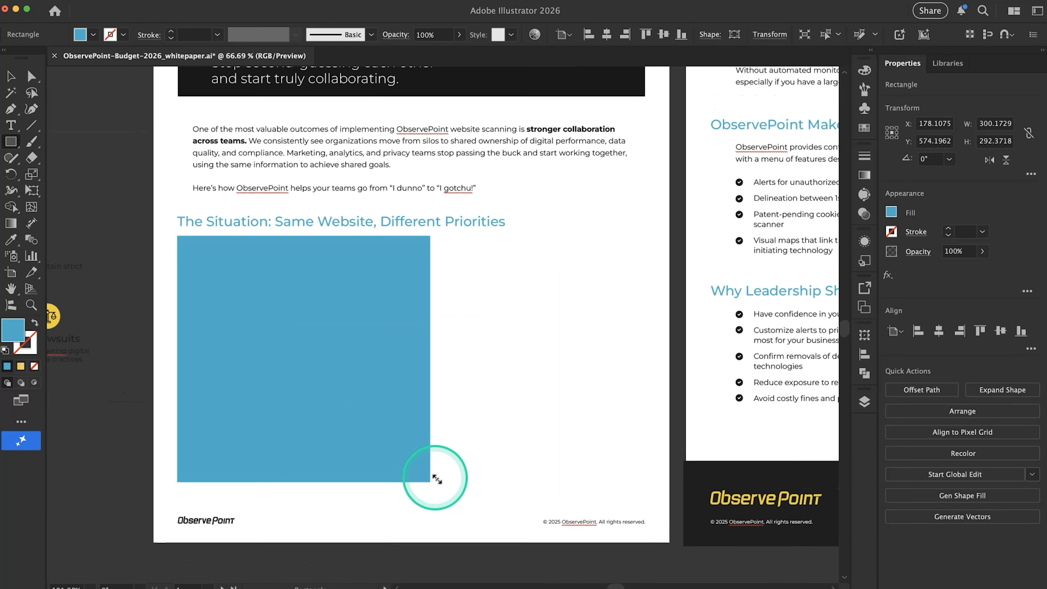
scroll(437, 480, down, 3)
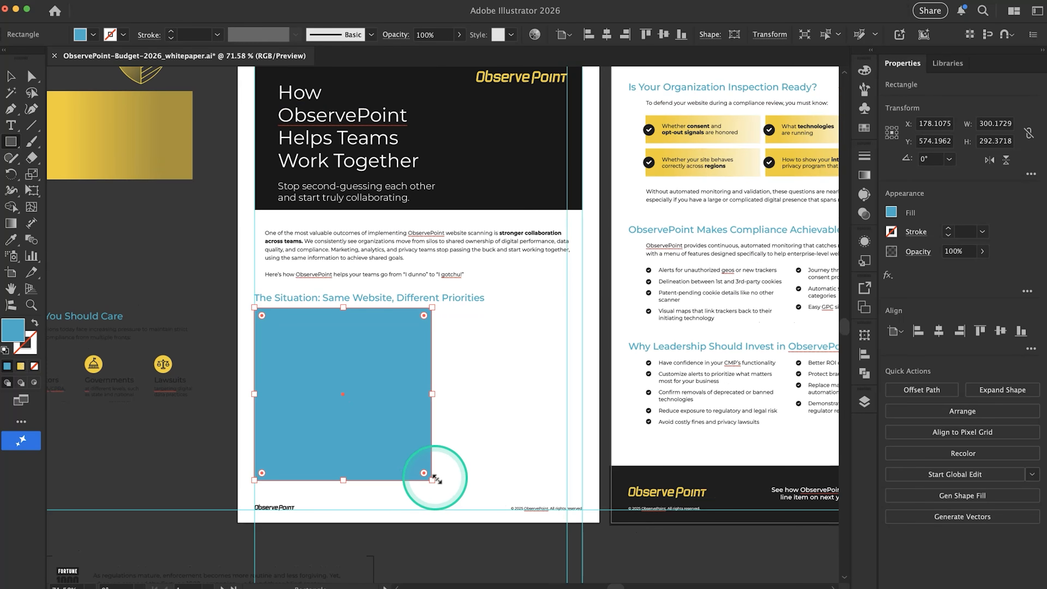
Review the diagram caption and the Marketing, Analytics and Data Privacy/Legal lists in Google Docs against the space left on Illustrator page 1
key(super+Tab)
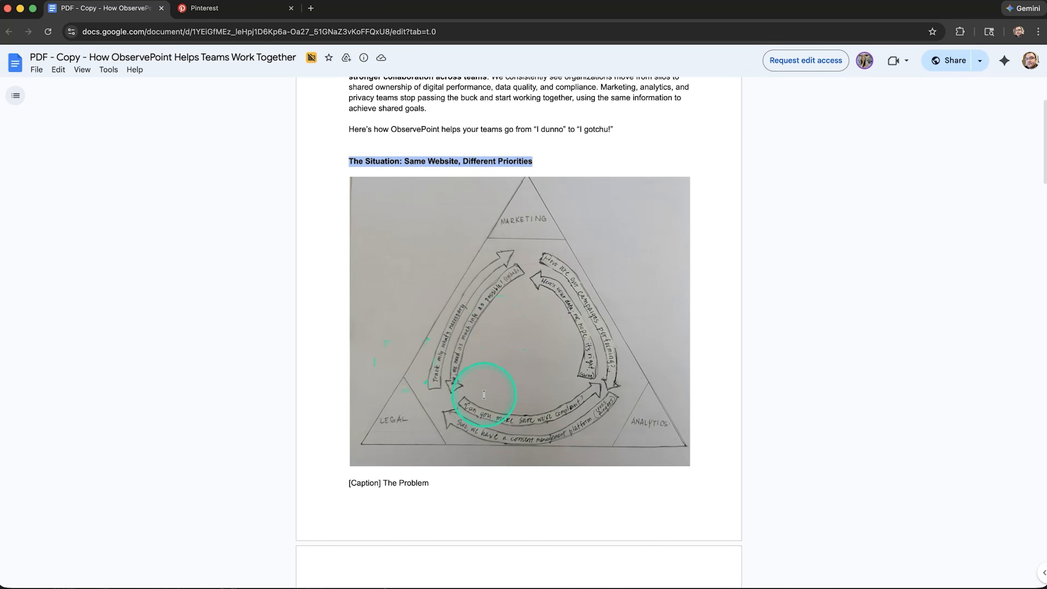
click(310, 357)
scroll(310, 358, down, 5)
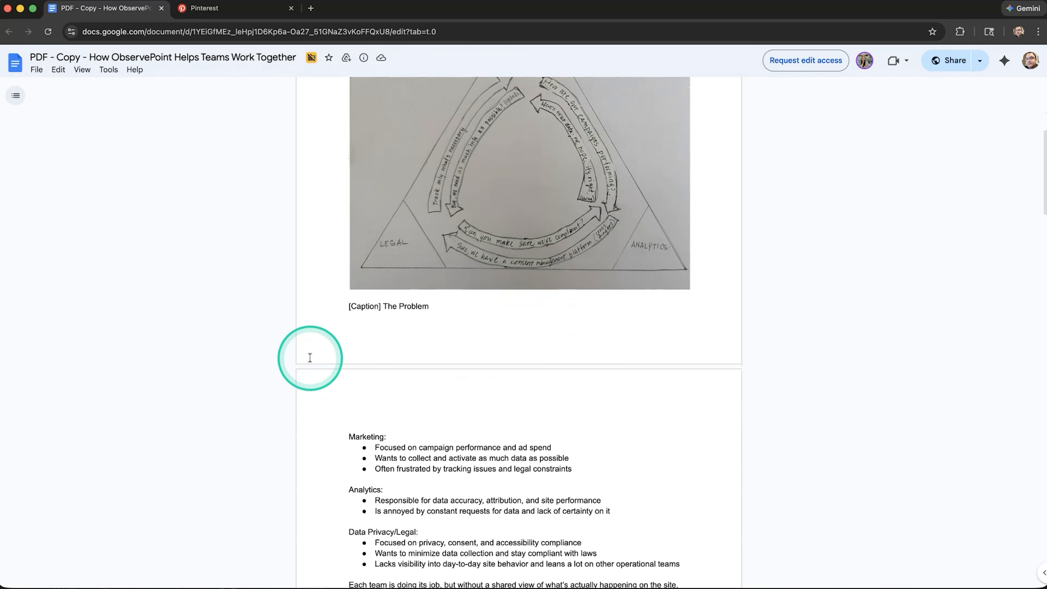
key(super+Tab)
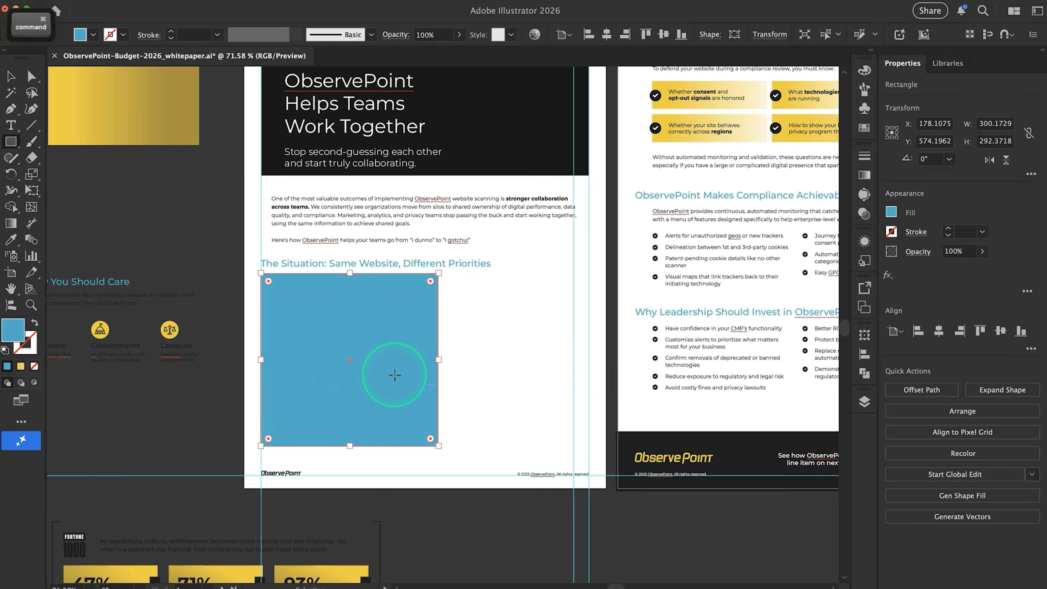
key(super+Tab)
scroll(433, 412, down, 3)
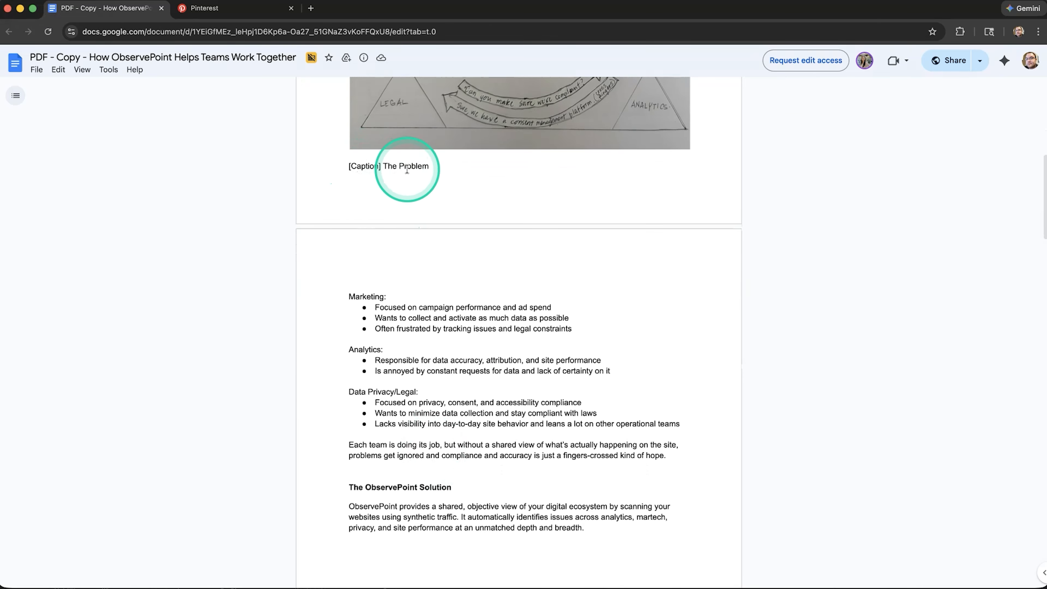
key(super+Tab)
key(super+Tab)
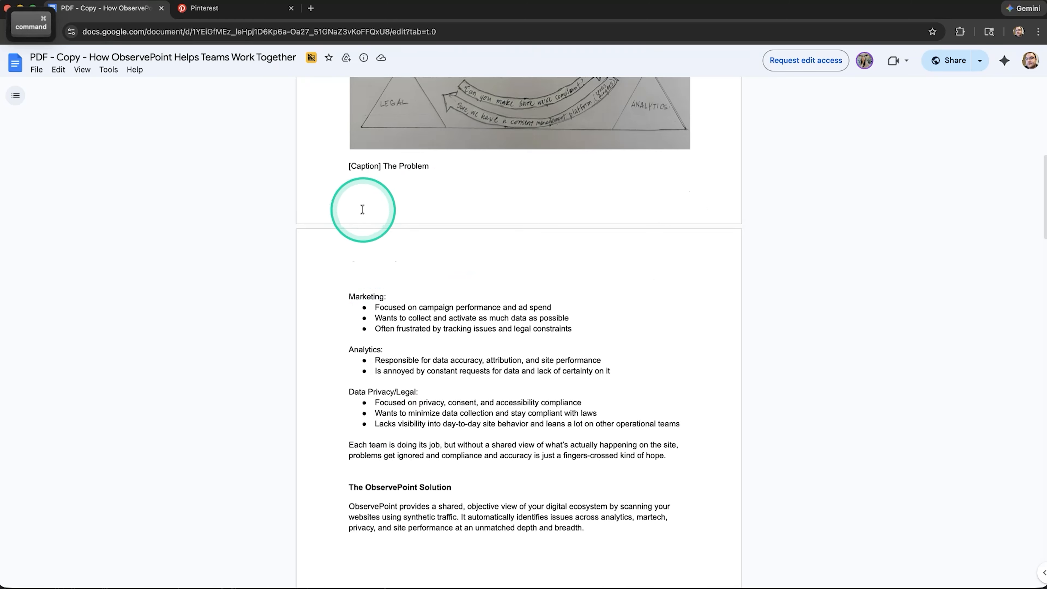
key(super+Tab)
scroll(288, 371, down, 2)
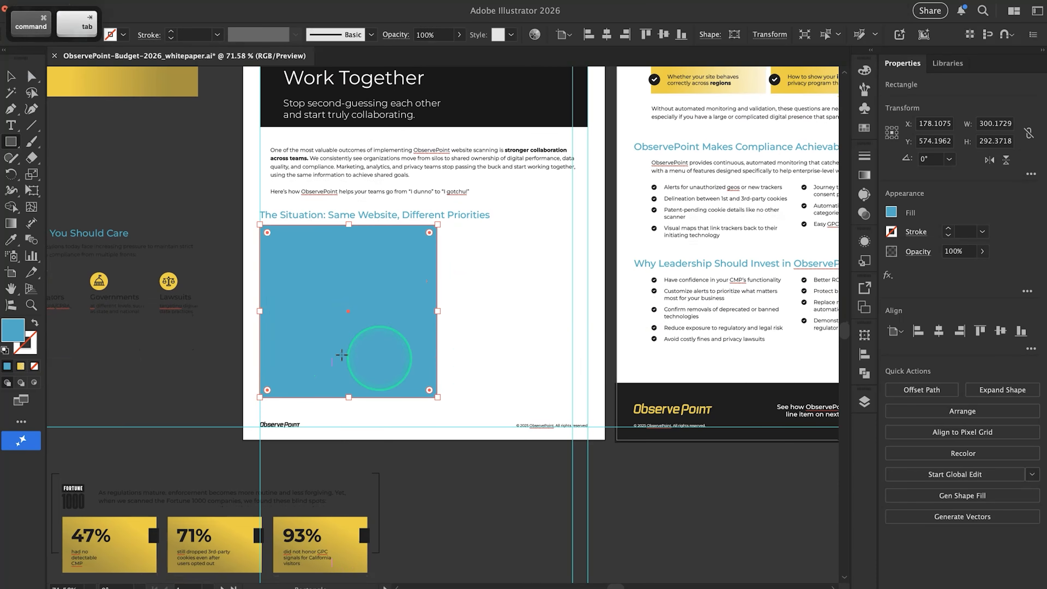
Change the year in the page 1 footer copyright line to 2026
click(475, 357)
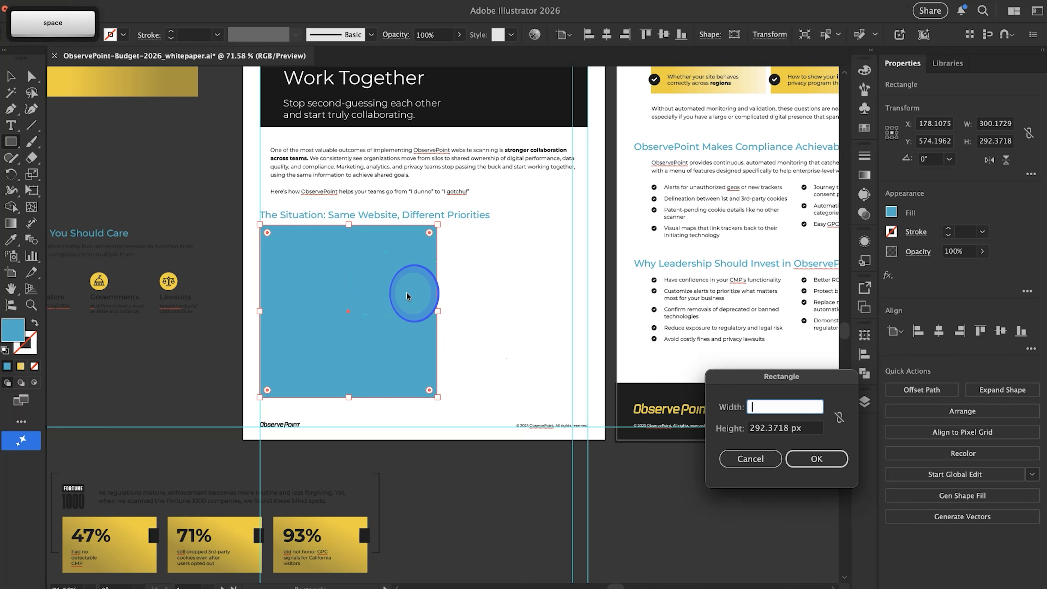
key(Escape)
drag(482, 368, 556, 385)
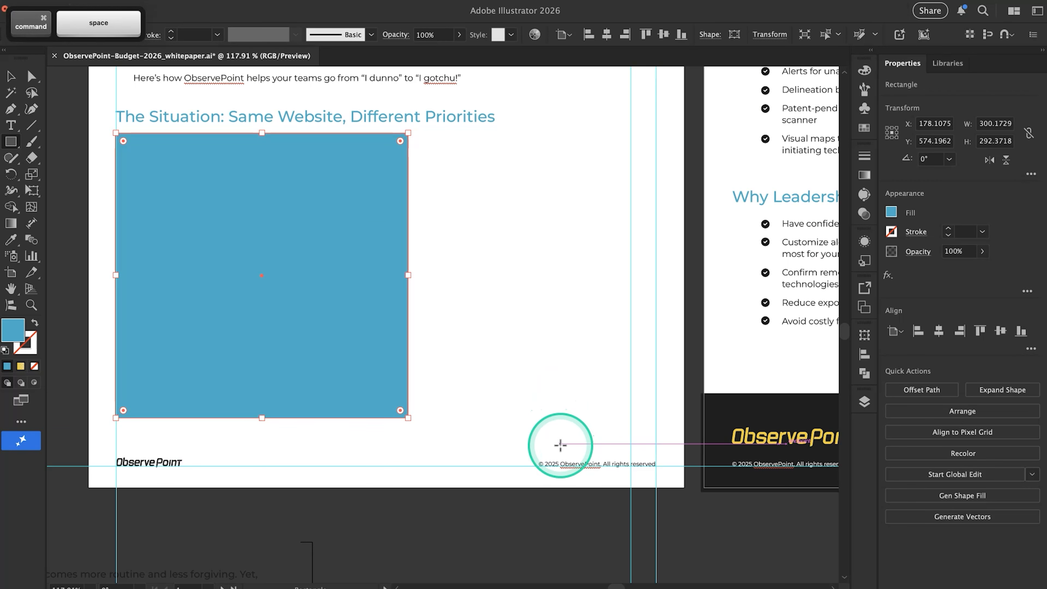
key(v)
click(570, 461)
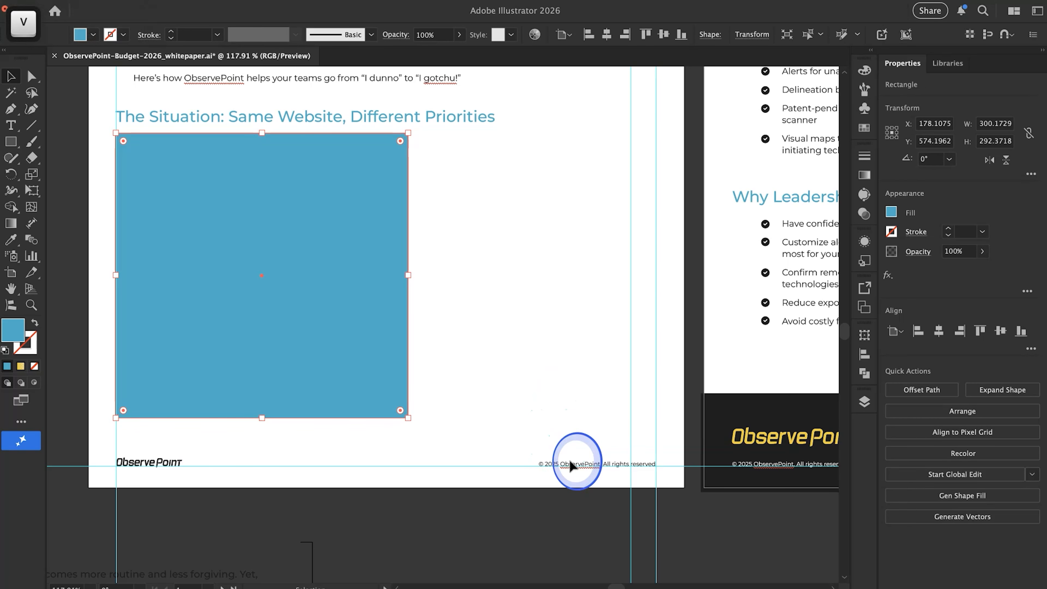
click(553, 468)
scroll(552, 468, up, 5)
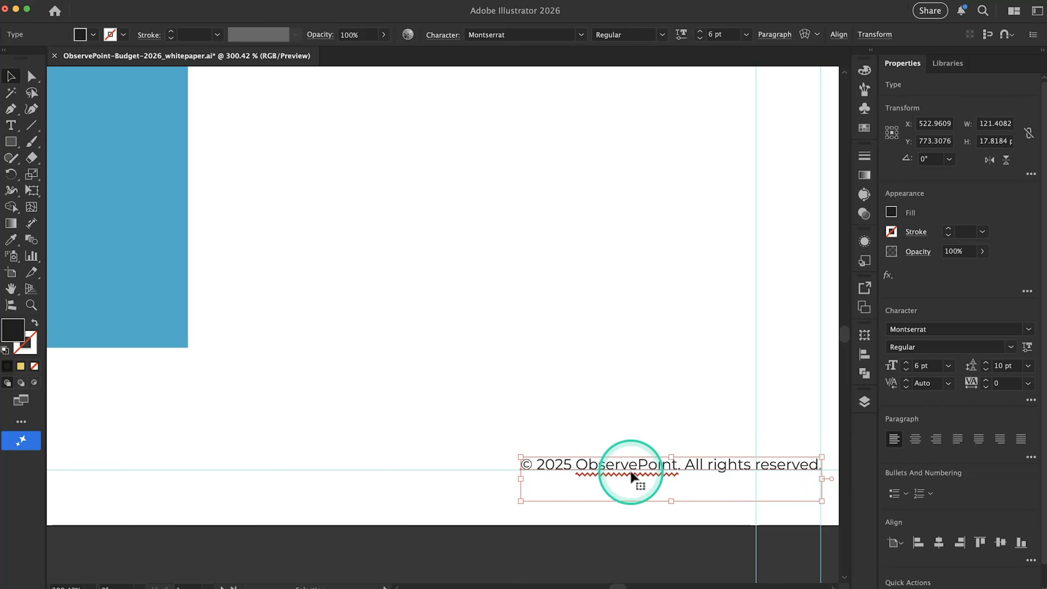
click(570, 462)
click(570, 466)
drag(571, 464, 562, 464)
text(6)
super+click(574, 404)
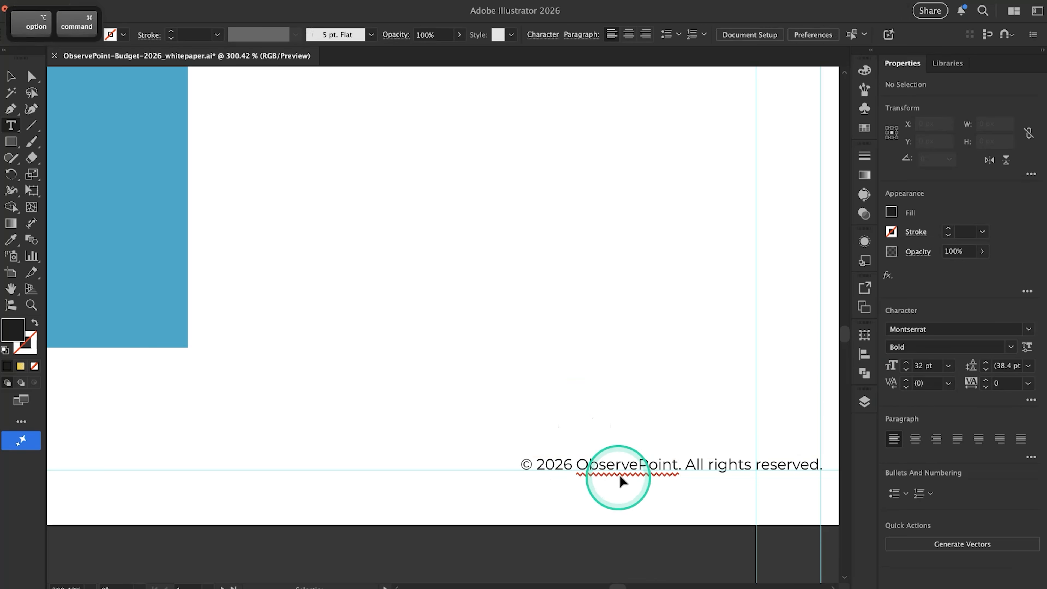
Duplicate the copyright line and replace the copy's text with the diagram caption "The Problem" from the Google Docs document
drag(623, 470, 241, 403)
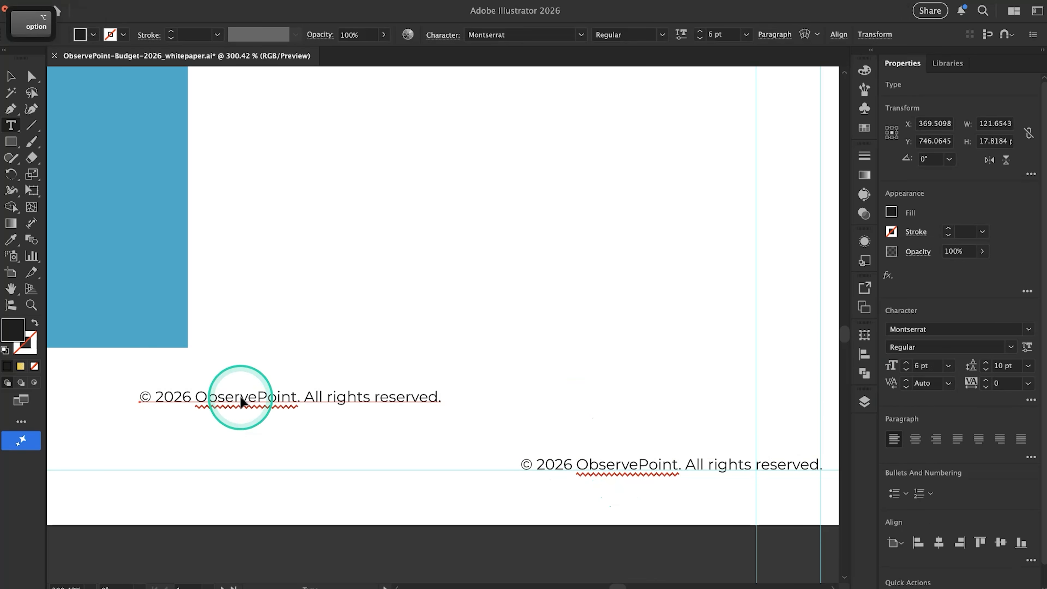
triple_click(240, 396)
key(super+Tab)
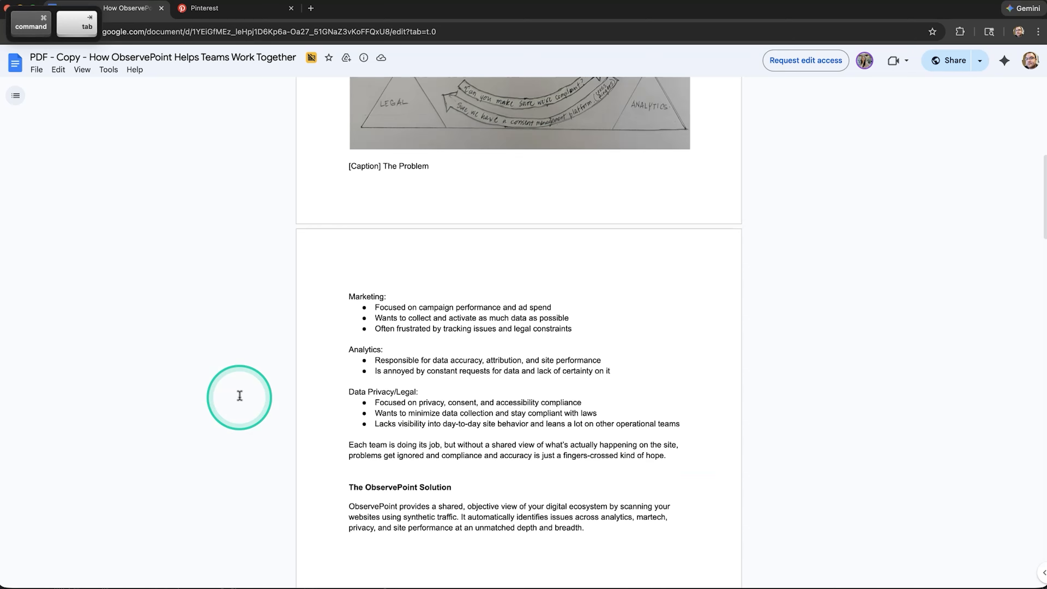
key(super+Tab)
text(The )
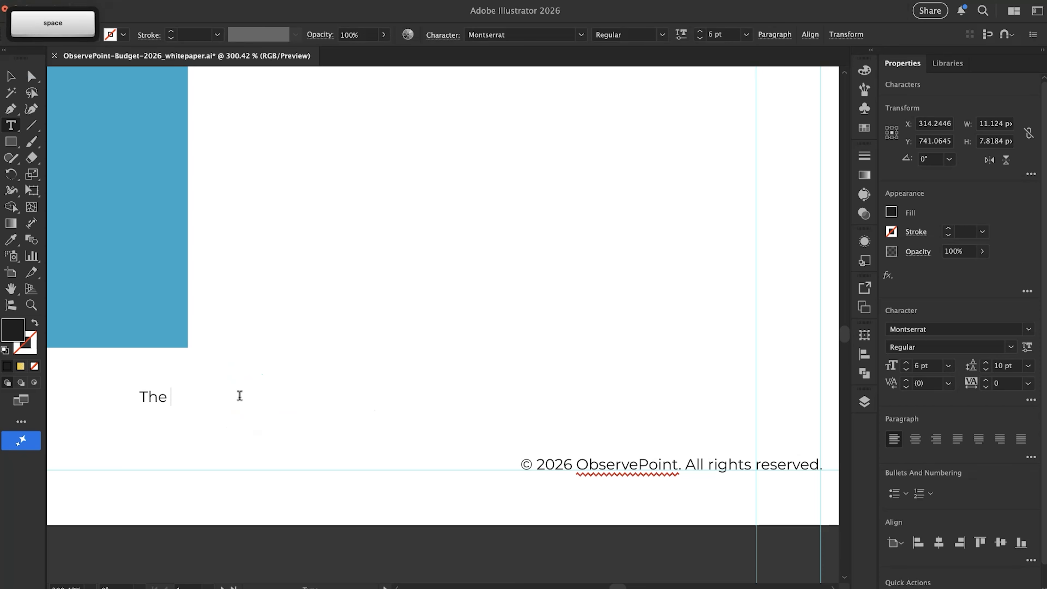
text(Problem)
super+click(292, 379)
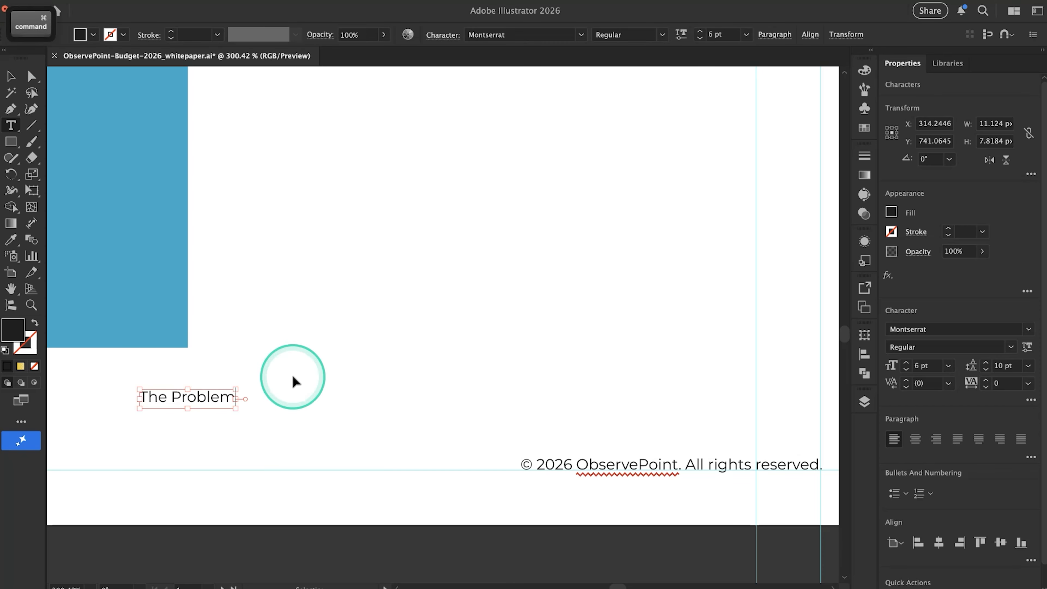
Move the "The Problem" caption directly below the blue placeholder's lower edge, near the page 1 left margin guide
super+click(213, 399)
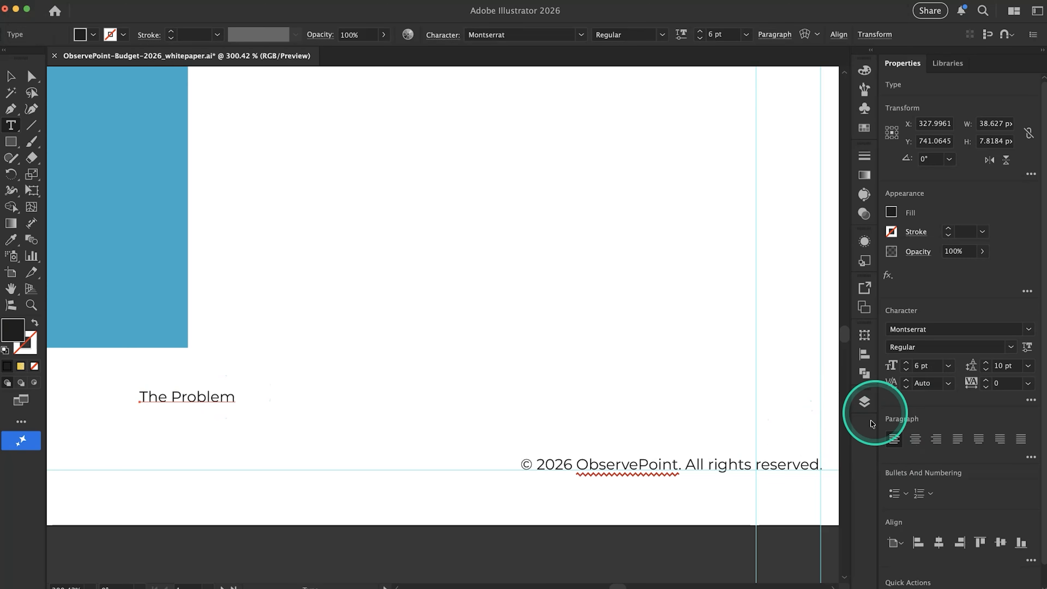
scroll(398, 361, down, 3)
scroll(398, 361, left, 5)
key(v)
click(410, 381)
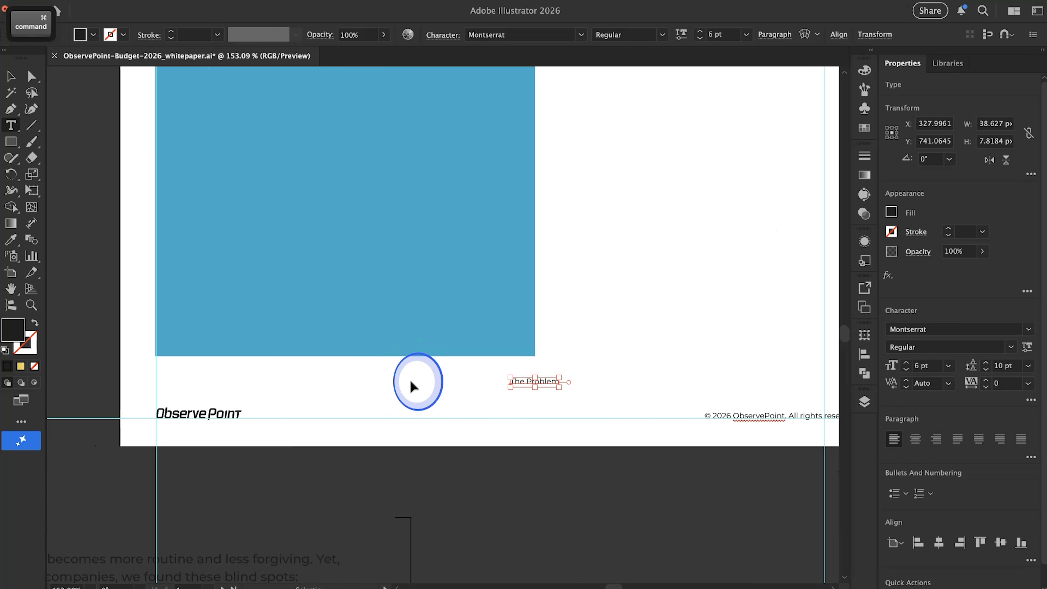
drag(523, 389, 168, 367)
drag(181, 324, 183, 324)
click(268, 390)
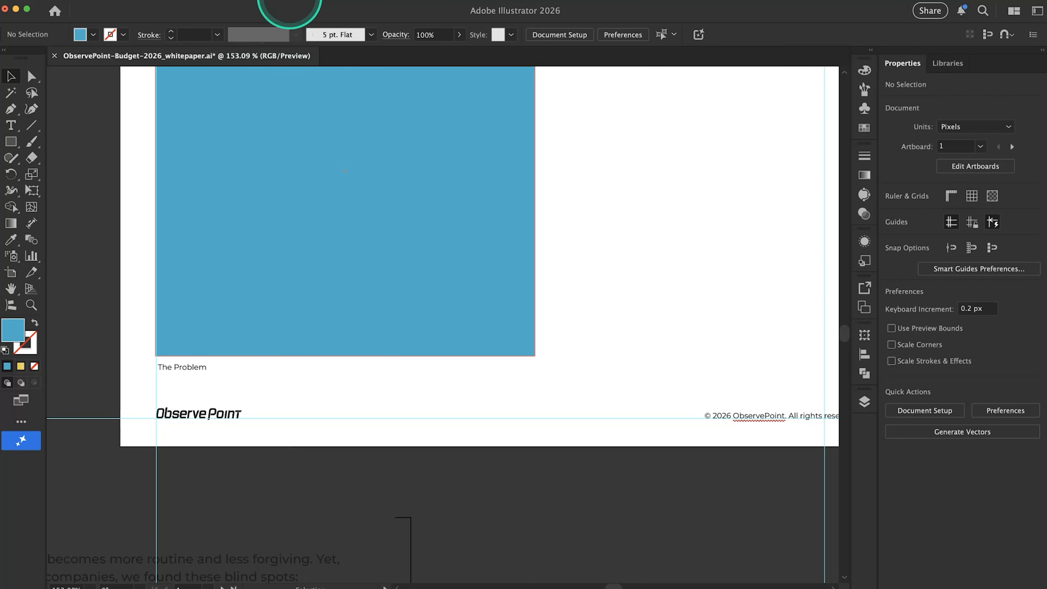
Check which workspace is active in the list of available workspaces
click(283, 3)
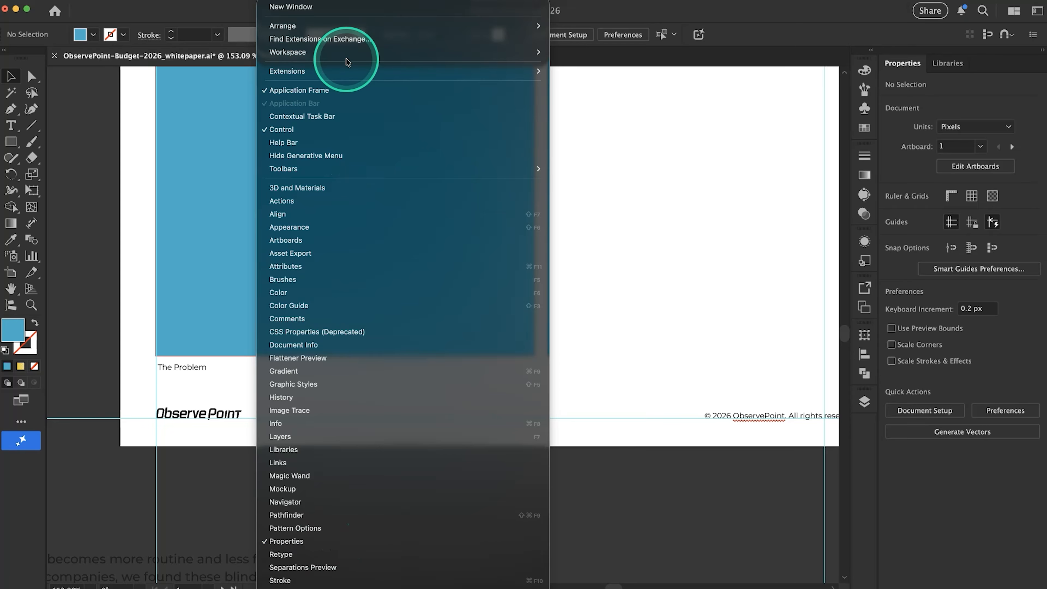
mouse_move(293, 52)
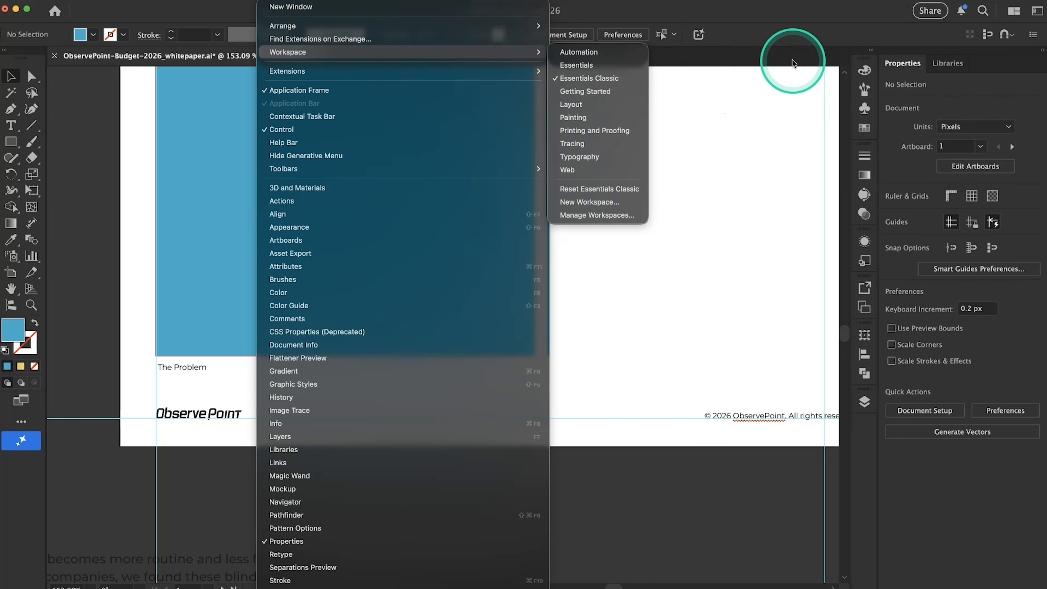
click(772, 89)
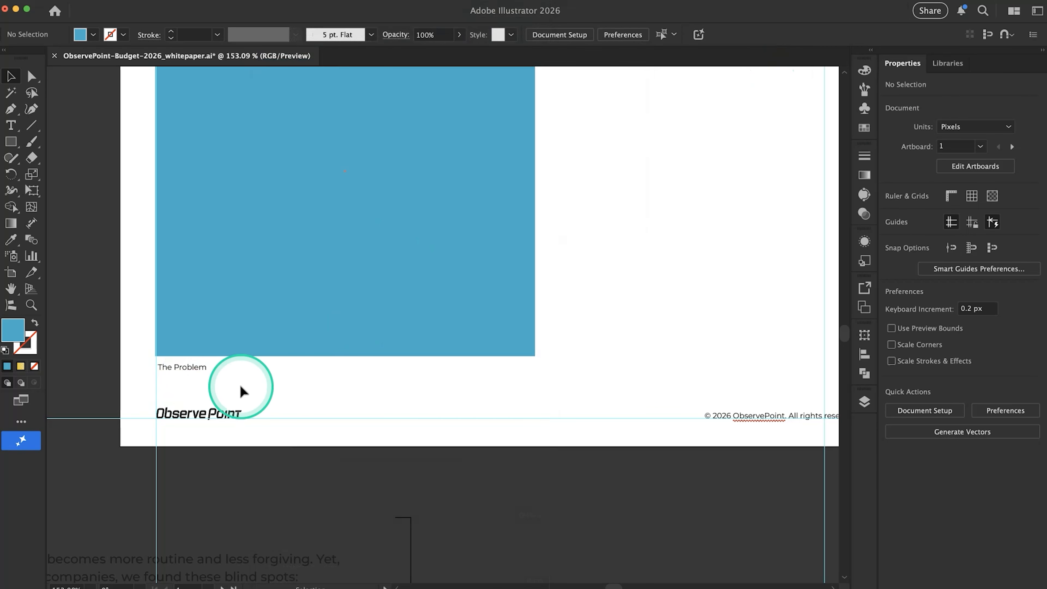
Compare the space beside the page 1 placeholder with the diagram, team lists and The ObservePoint Solution section in Google Docs
scroll(183, 433, down, 5)
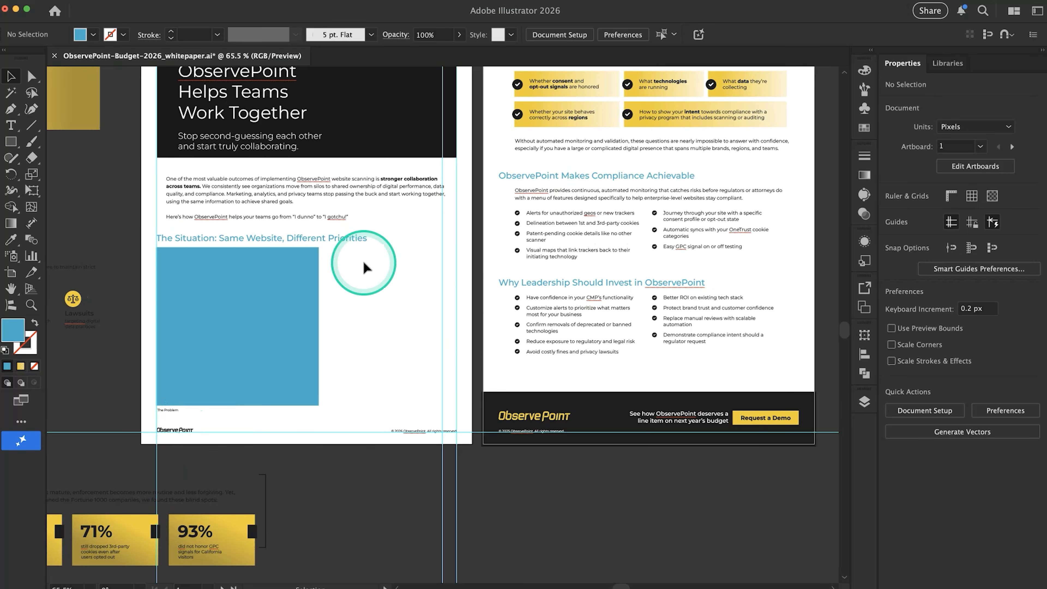
scroll(311, 254, up, 3)
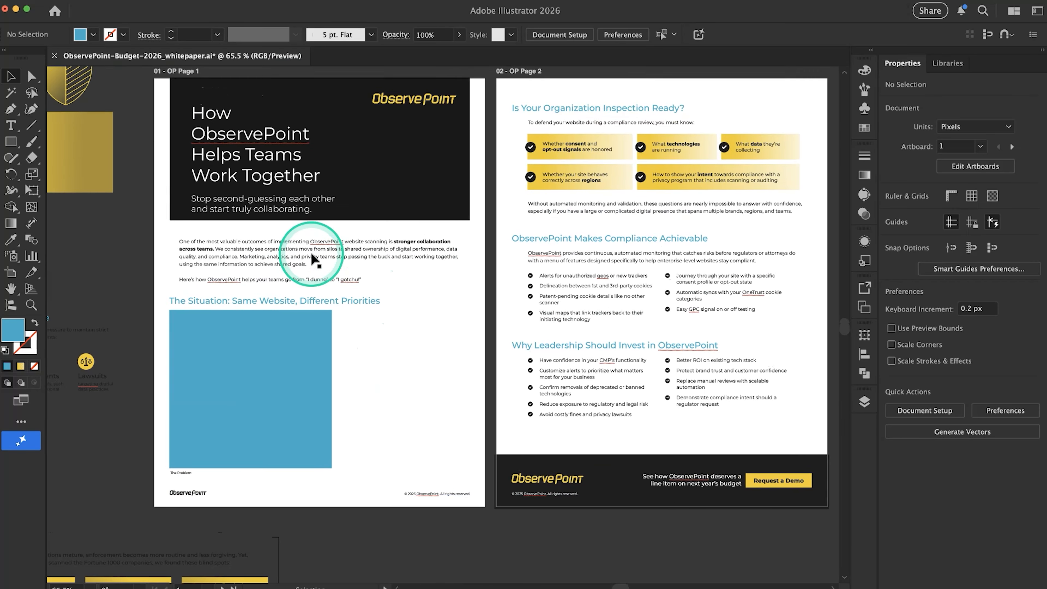
scroll(397, 187, up, 2)
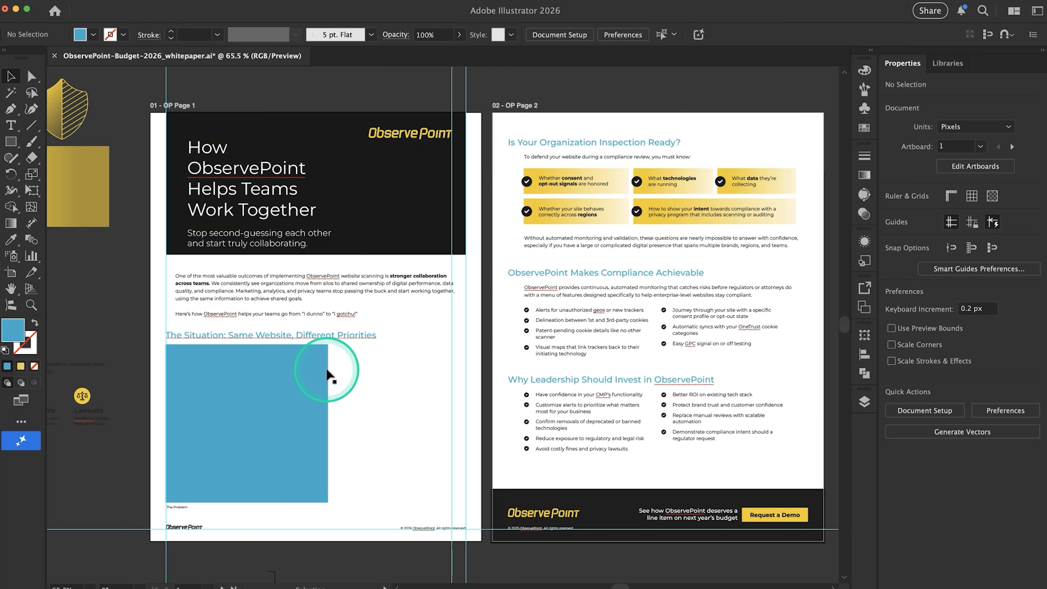
scroll(330, 379, down, 3)
scroll(333, 394, down, 2)
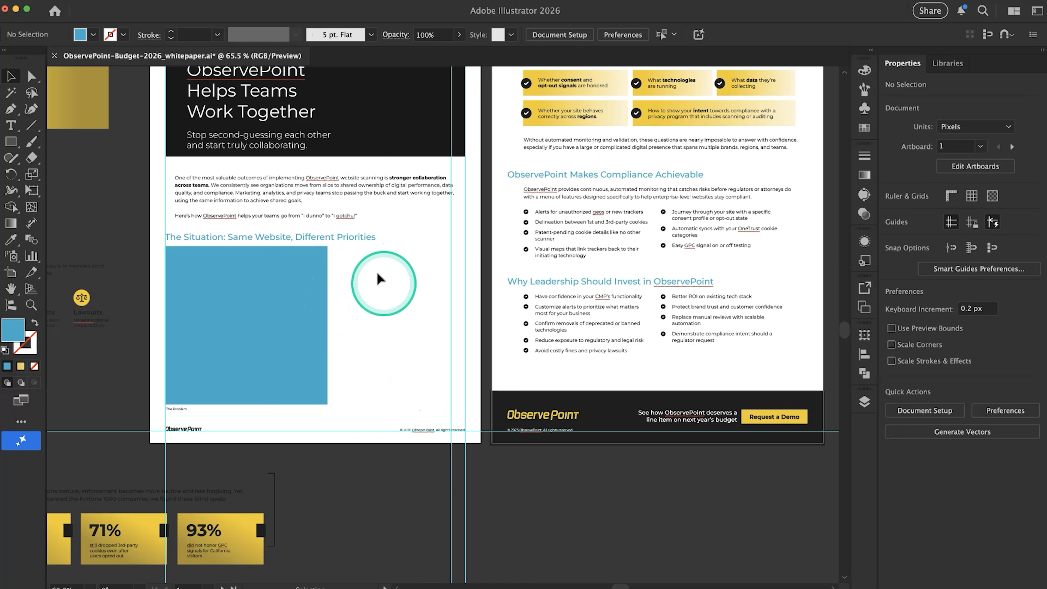
key(super+Tab)
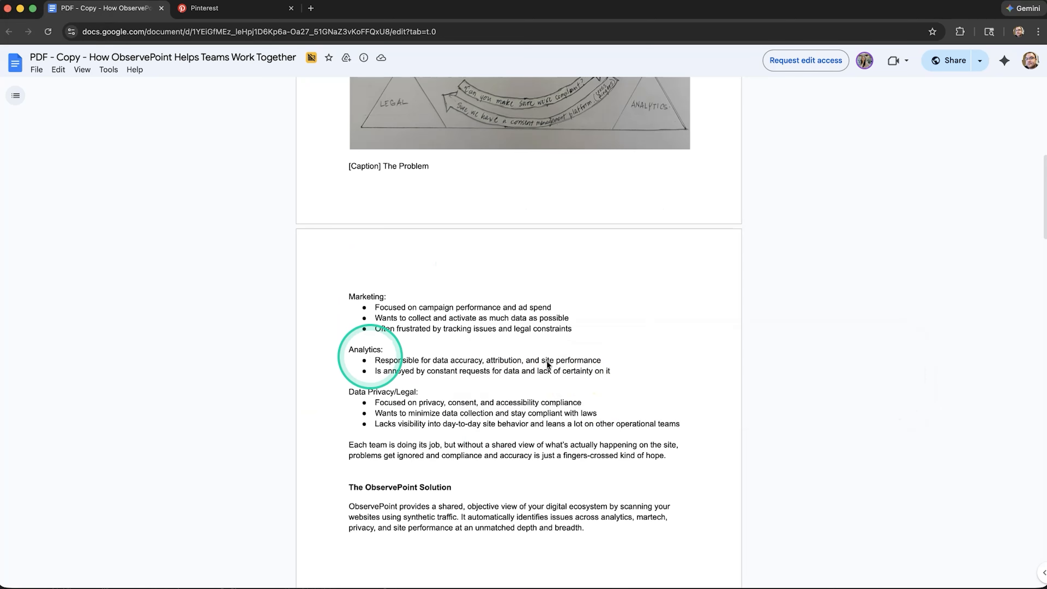
scroll(412, 339, down, 2)
scroll(412, 339, up, 1)
scroll(412, 338, down, 1)
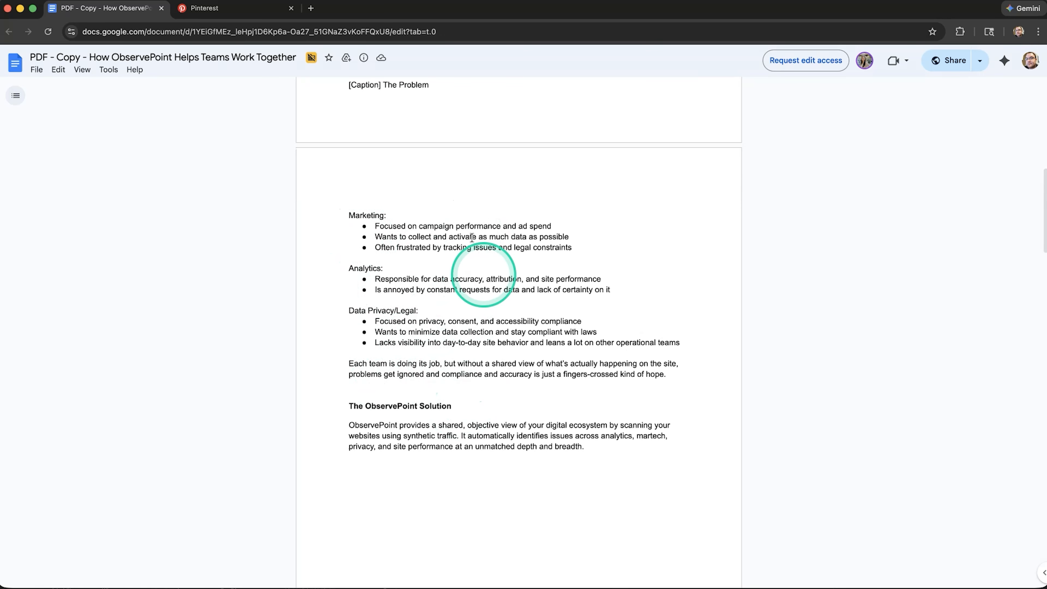
scroll(466, 315, up, 10)
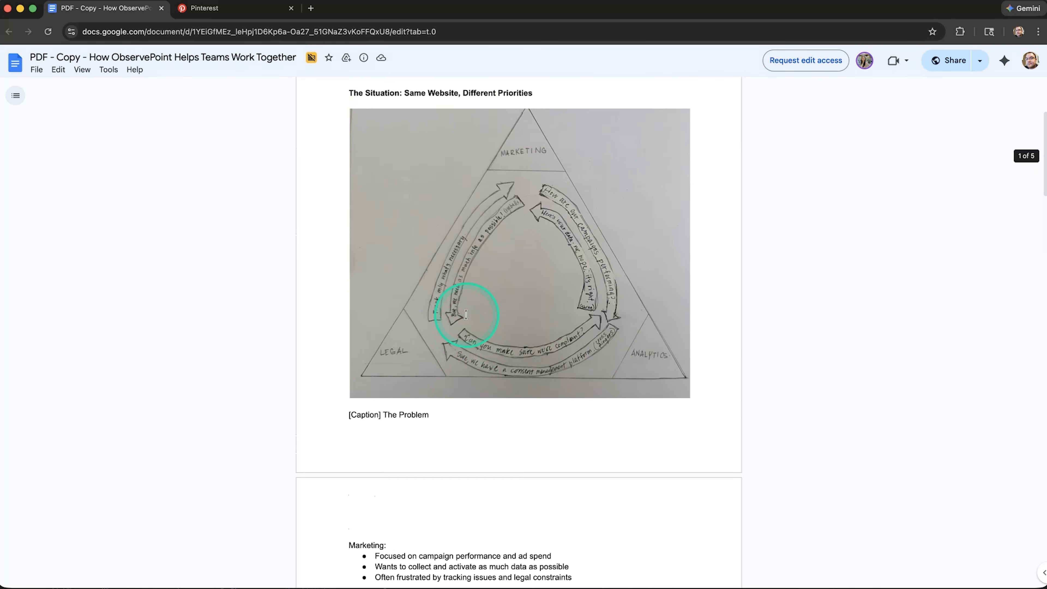
scroll(488, 329, down, 12)
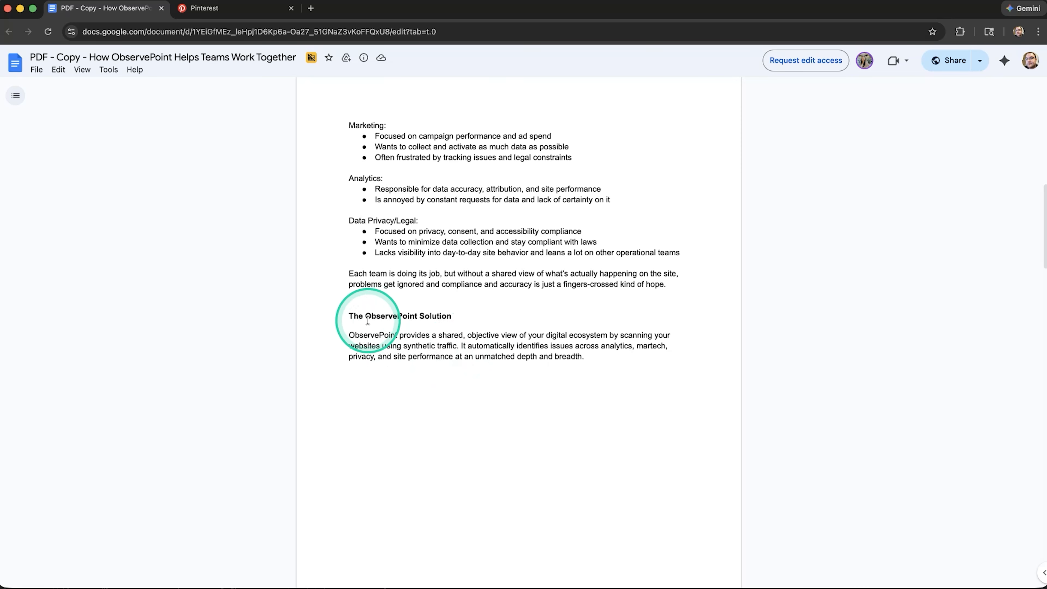
scroll(446, 326, down, 12)
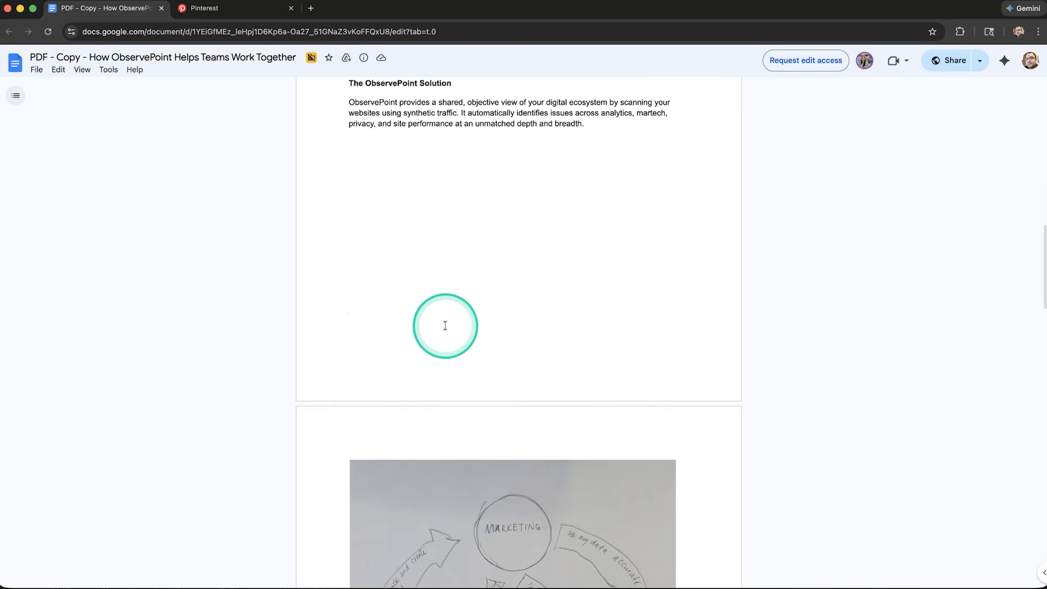
scroll(516, 359, up, 12)
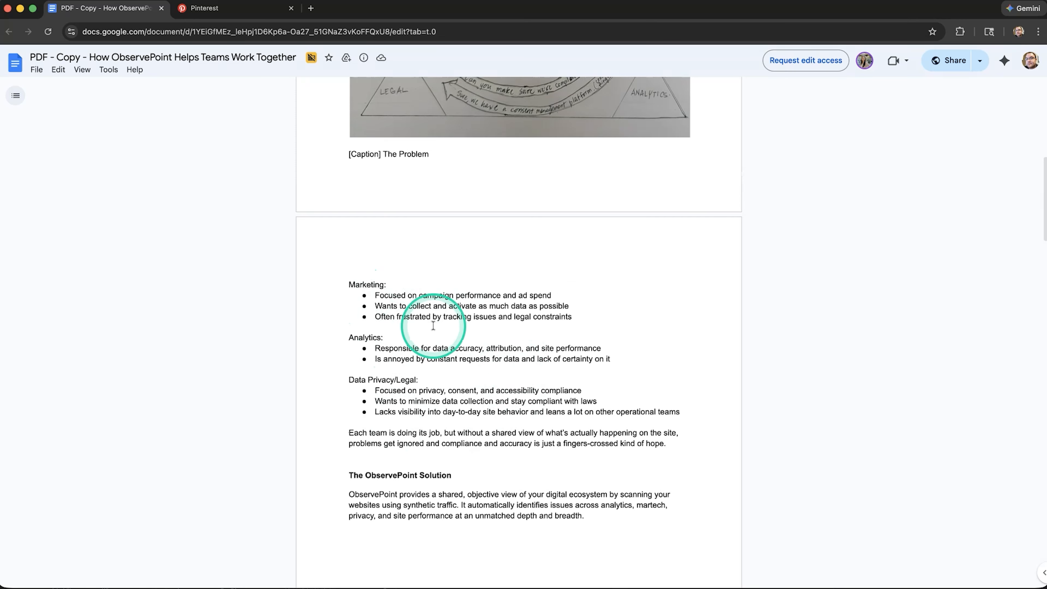
key(super+Tab)
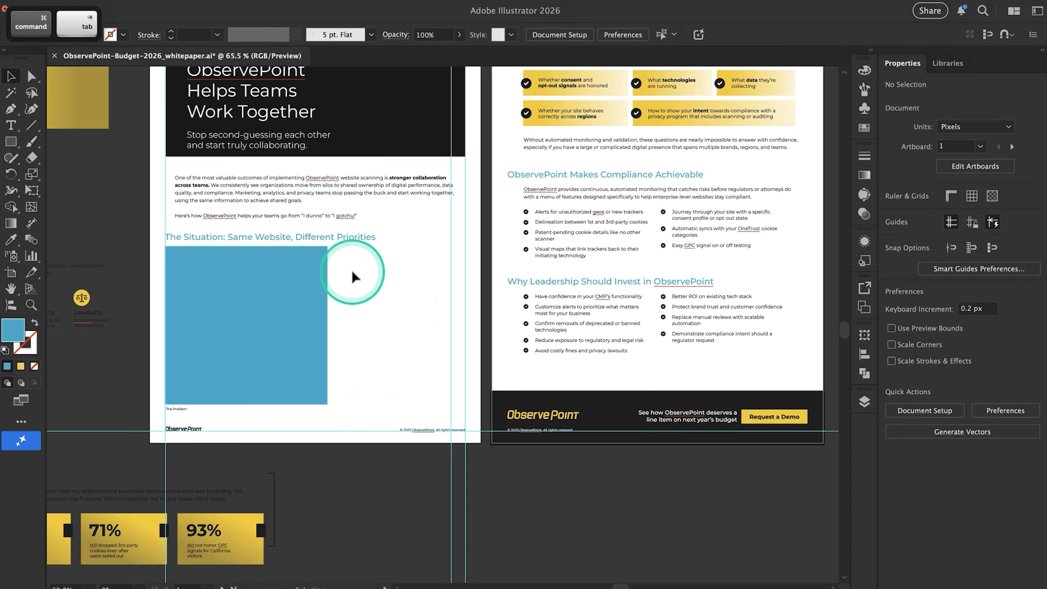
key(super+Tab)
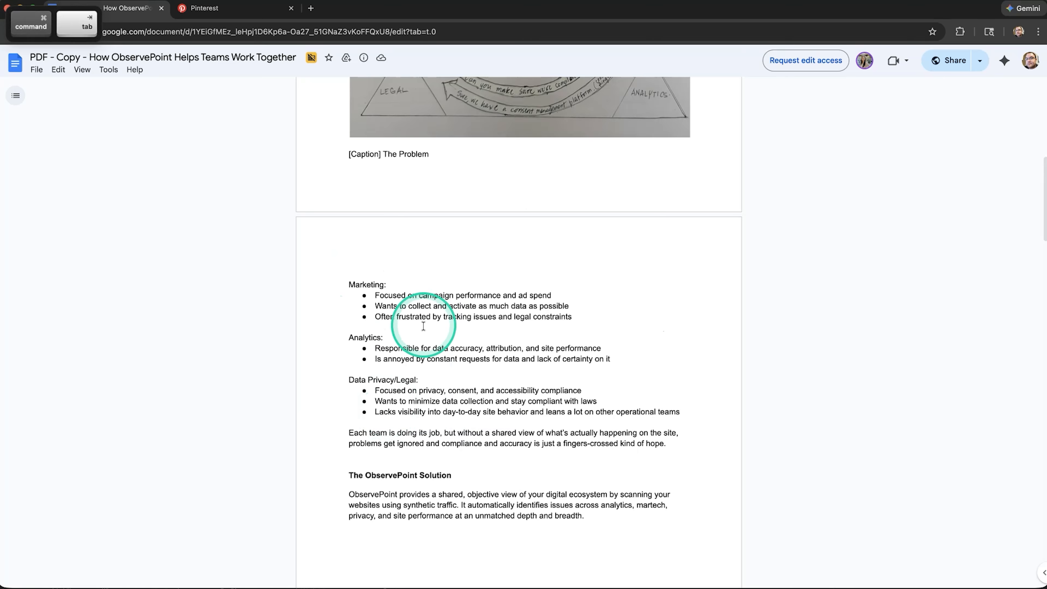
In Illustrator, duplicate the page 1 intro text box and fit it beside the blue placeholder at about 233 by 246 px
key(super+Tab)
click(257, 203)
drag(257, 203, 465, 383)
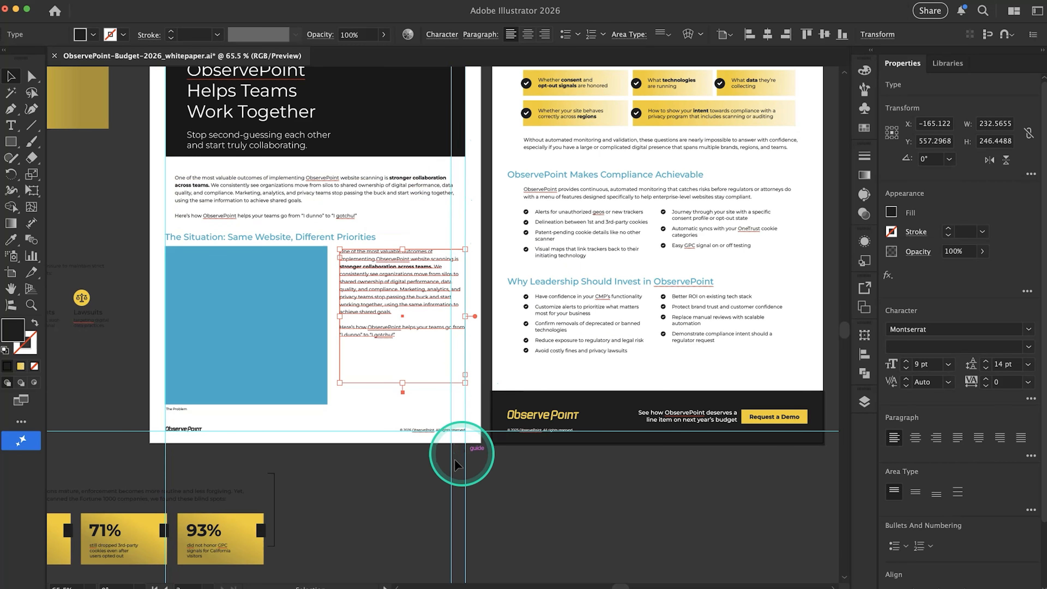
scroll(459, 413, up, 5)
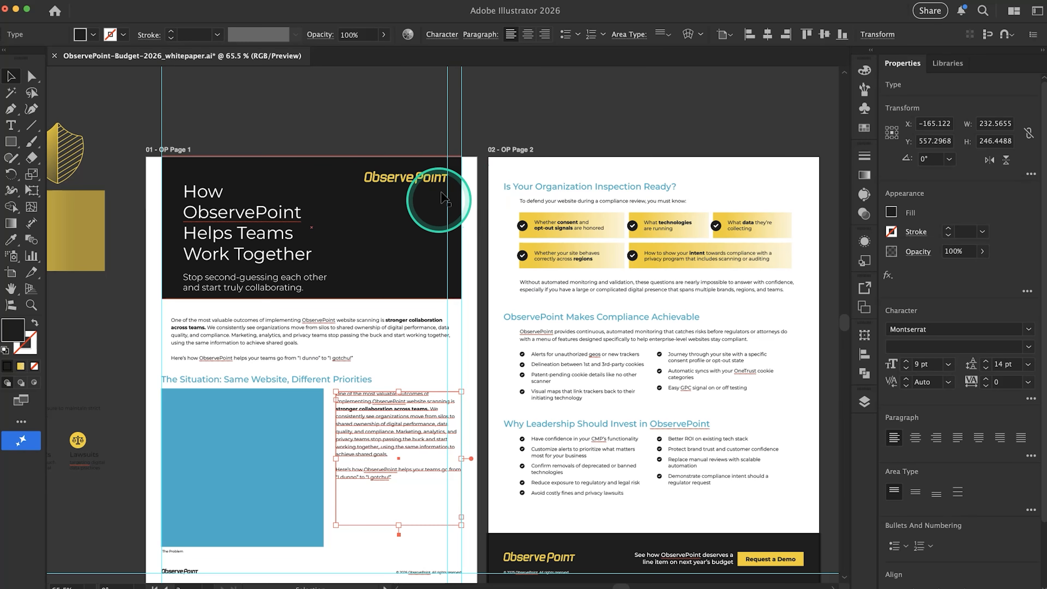
scroll(425, 268, down, 5)
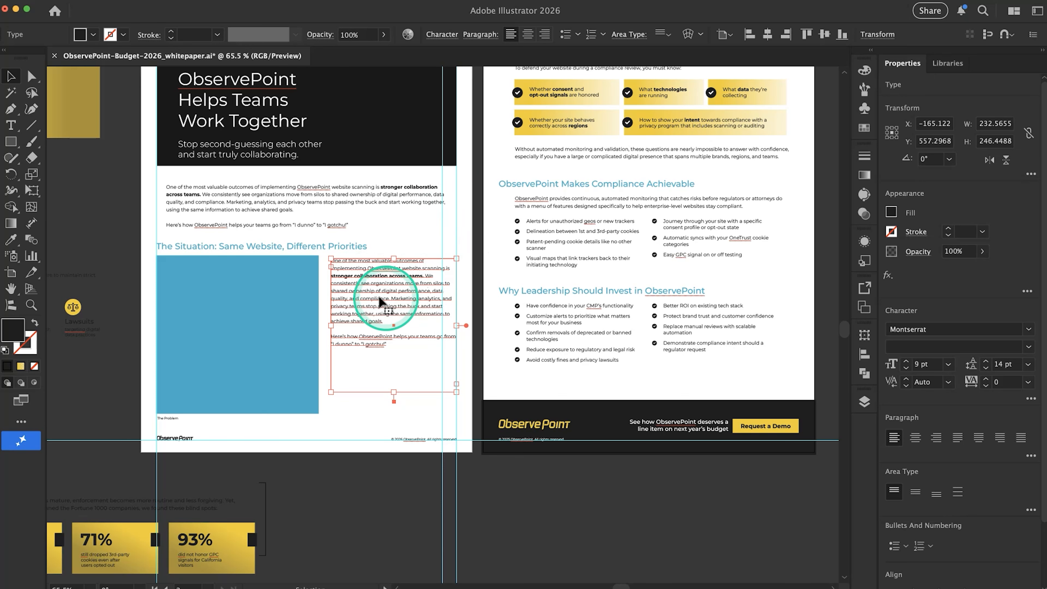
scroll(391, 340, up, 3)
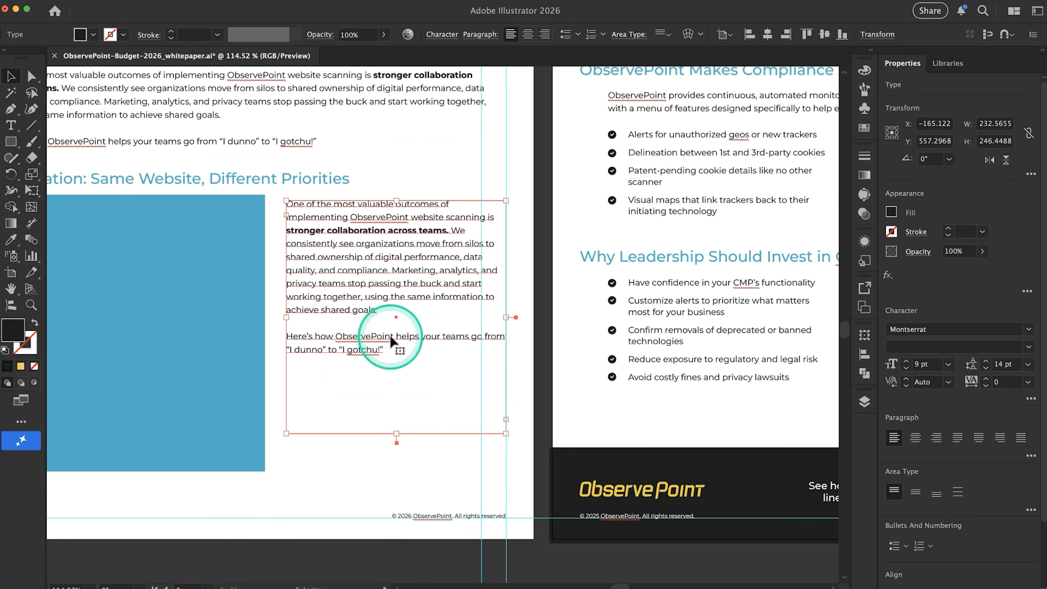
scroll(320, 273, down, 3)
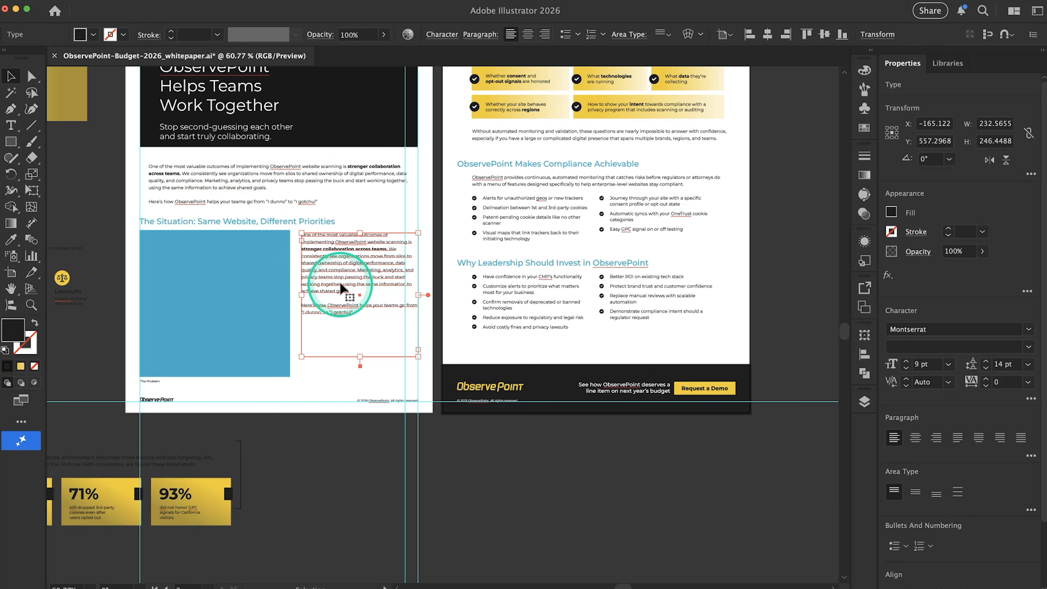
Copy the Marketing, Analytics and Data Privacy/Legal lists plus closing paragraph from Google Docs and replace the text beside Illustrator's blue placeholder
key(super+Tab)
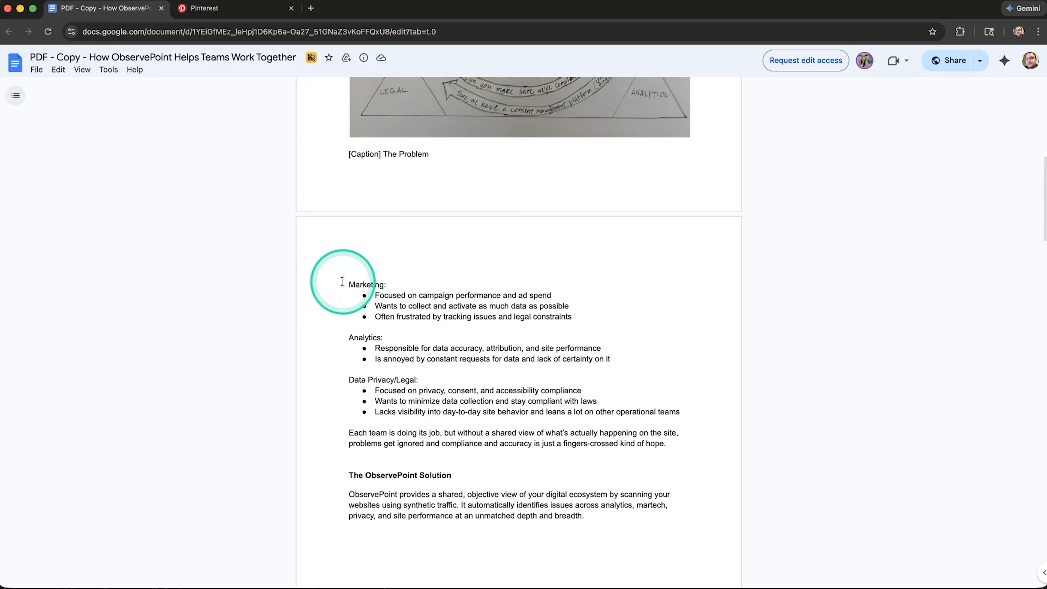
drag(350, 283, 697, 442)
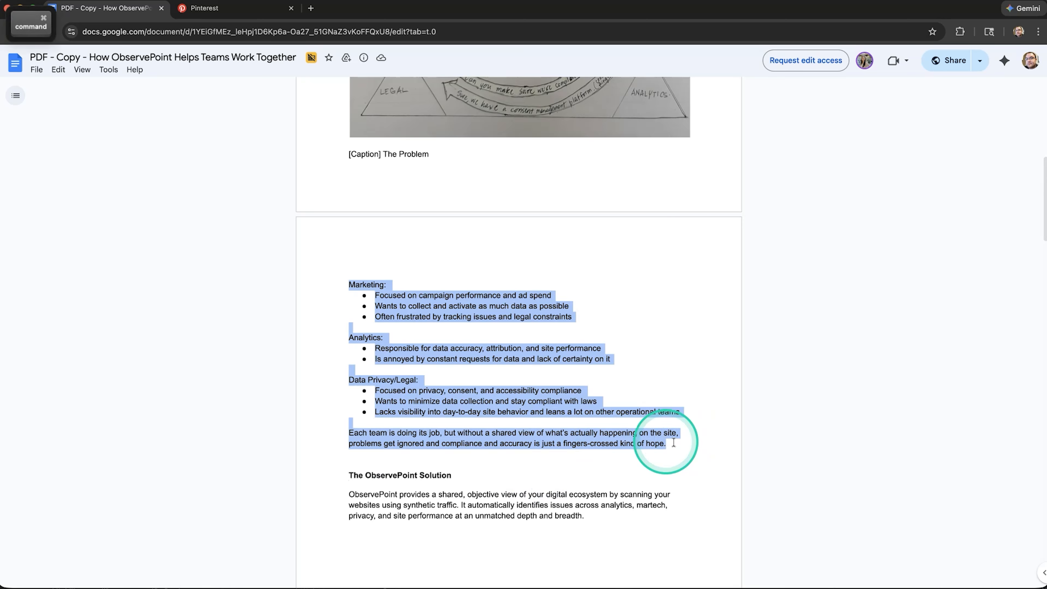
key(super+c)
key(super+Tab)
double_click(365, 256)
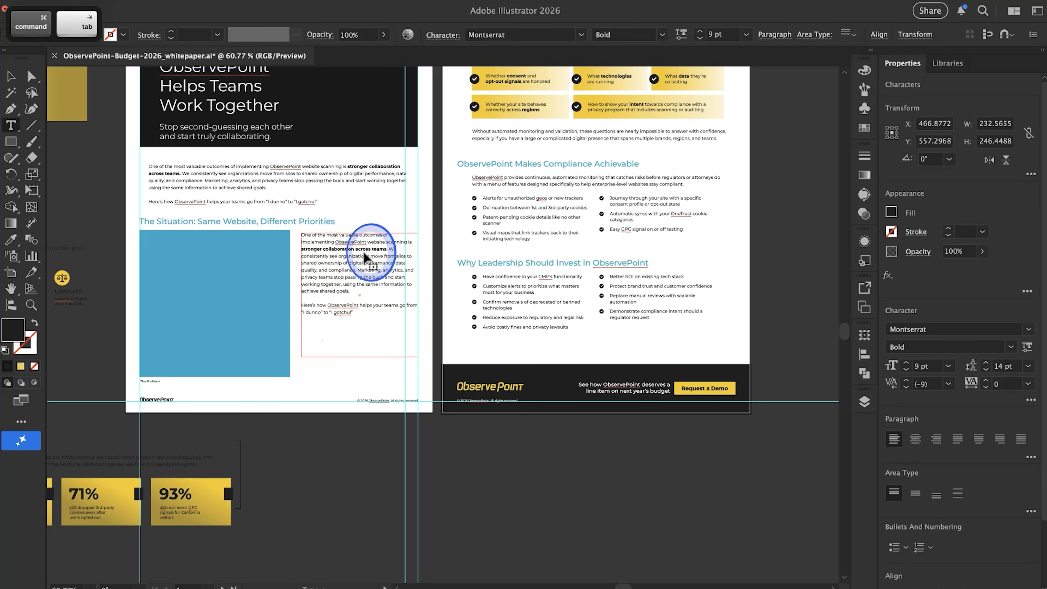
triple_click(365, 256)
key(super+v)
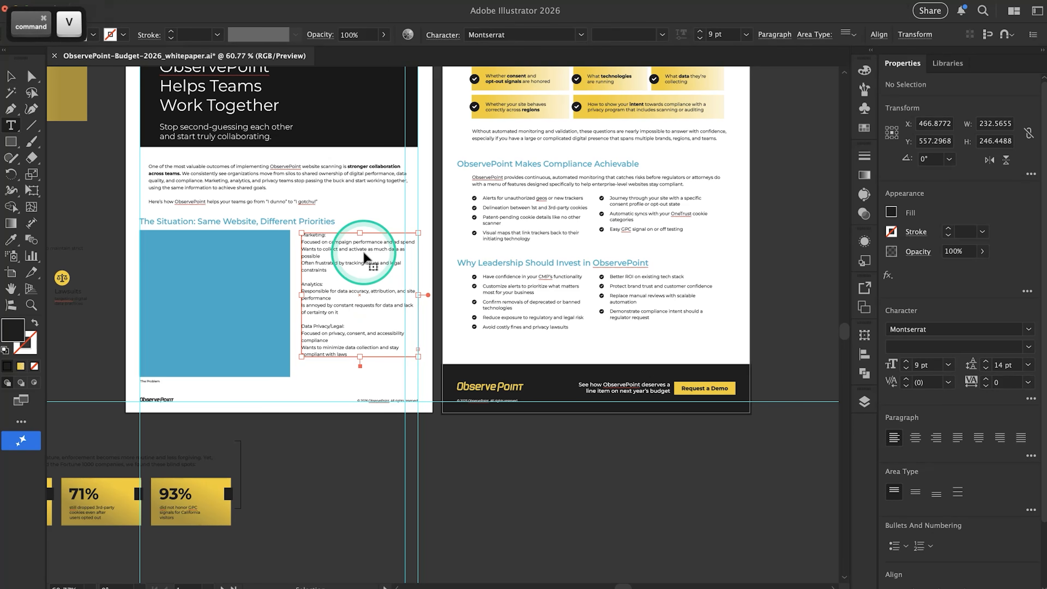
Extend the team-list text box downward to about 383 px tall so the closing paragraph fits
drag(360, 360, 363, 438)
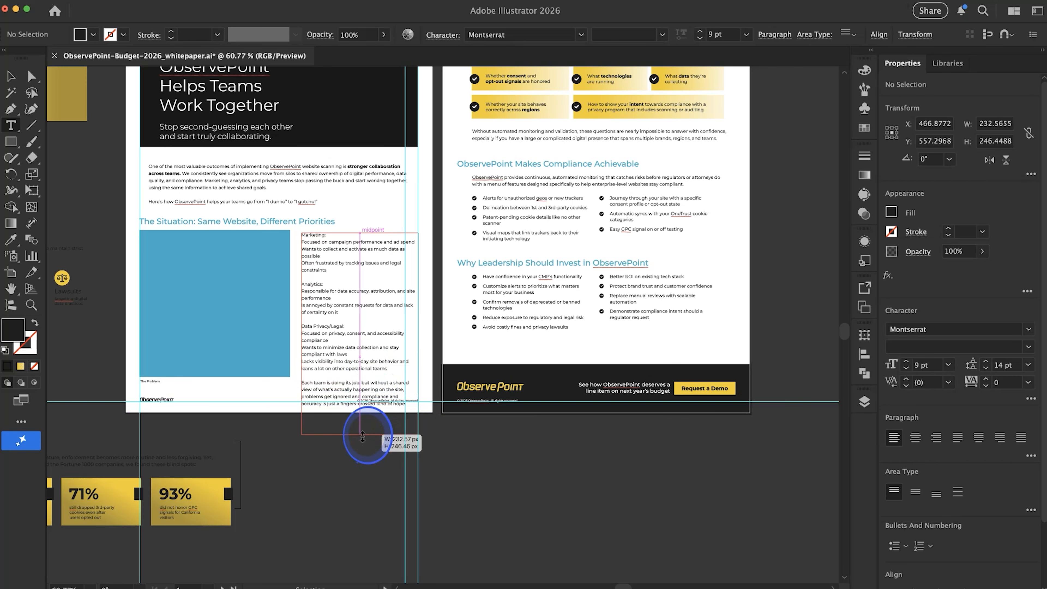
drag(362, 434, 361, 427)
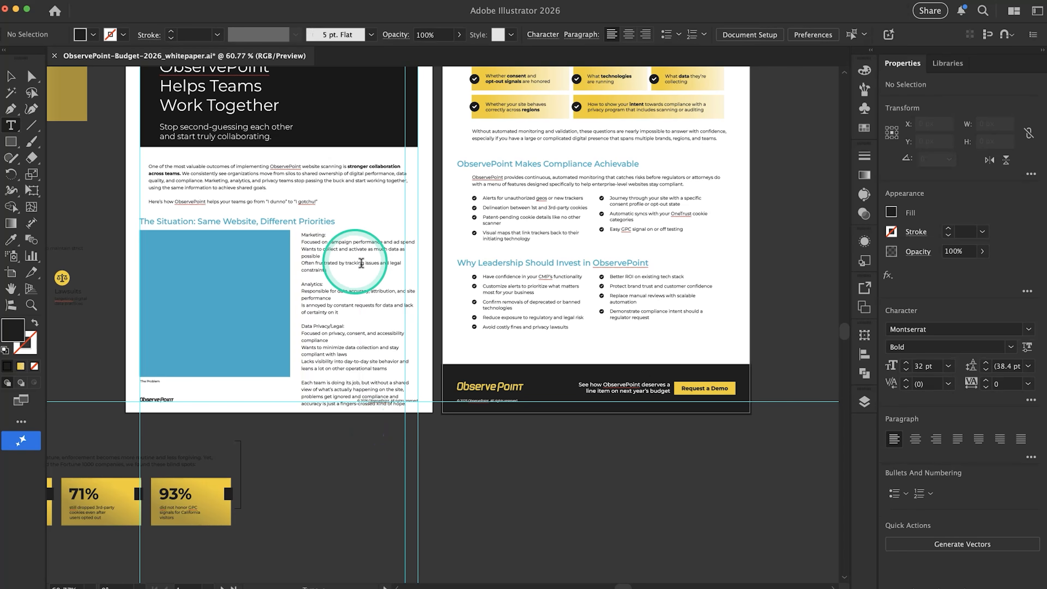
key(super)
super+click(350, 311)
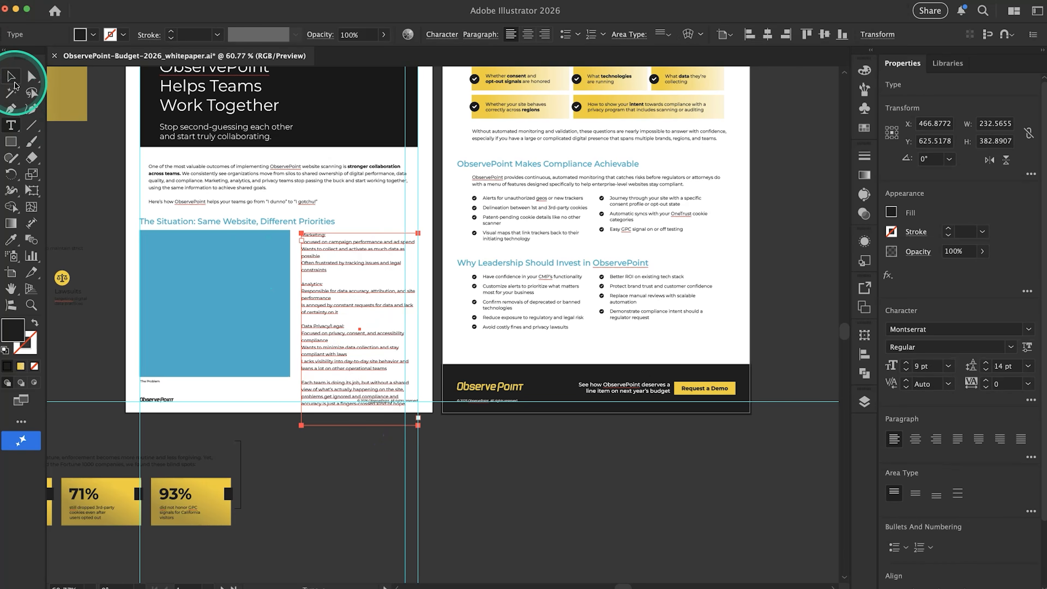
Compare the pasted team lists with the bulleted source copy in Google Docs, returning to Illustrator
scroll(355, 360, up, 2)
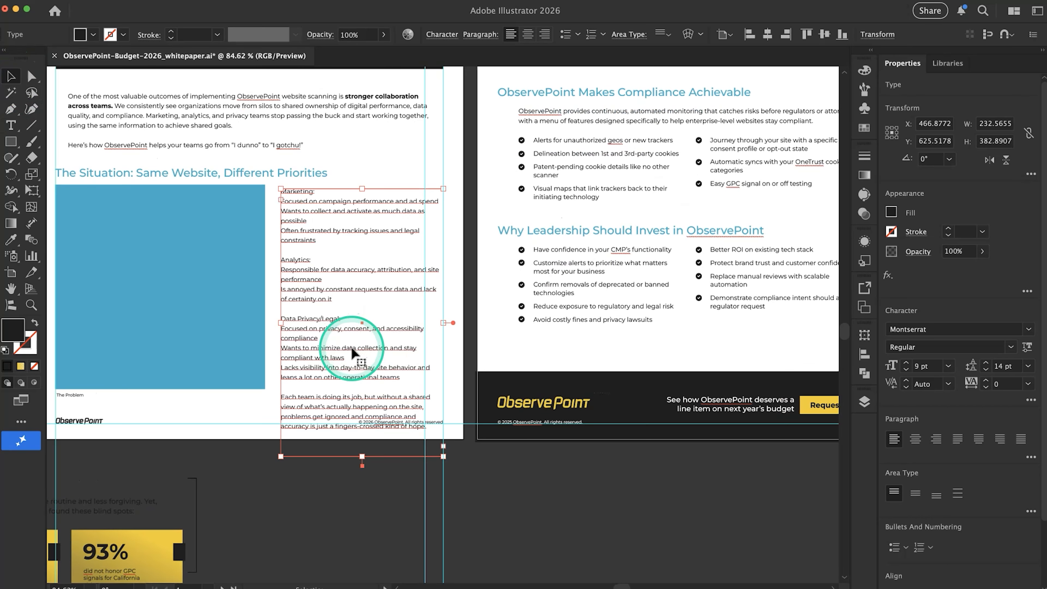
scroll(354, 349, left, 1)
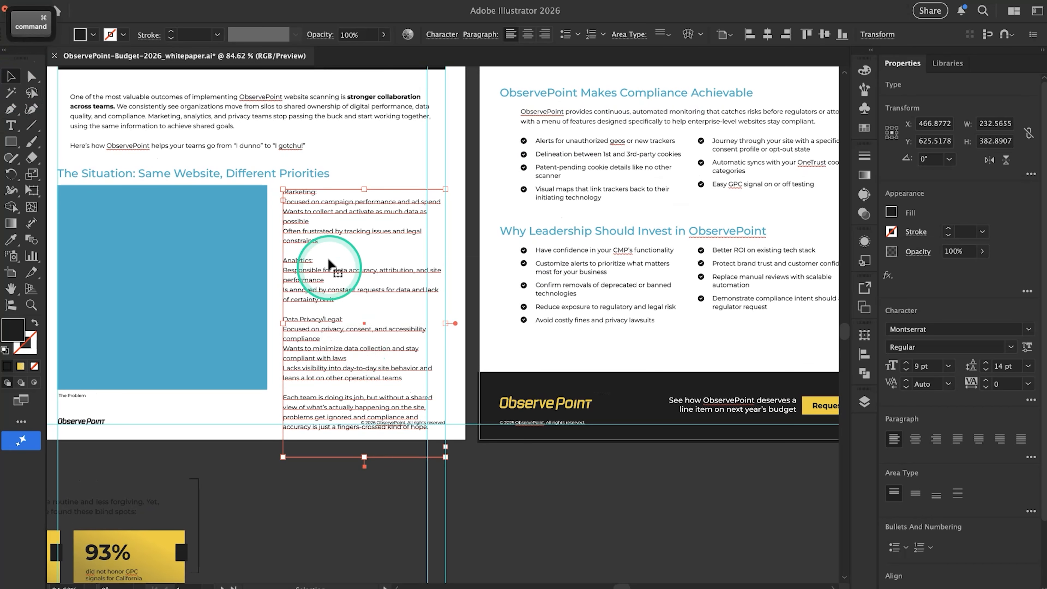
key(super+Tab)
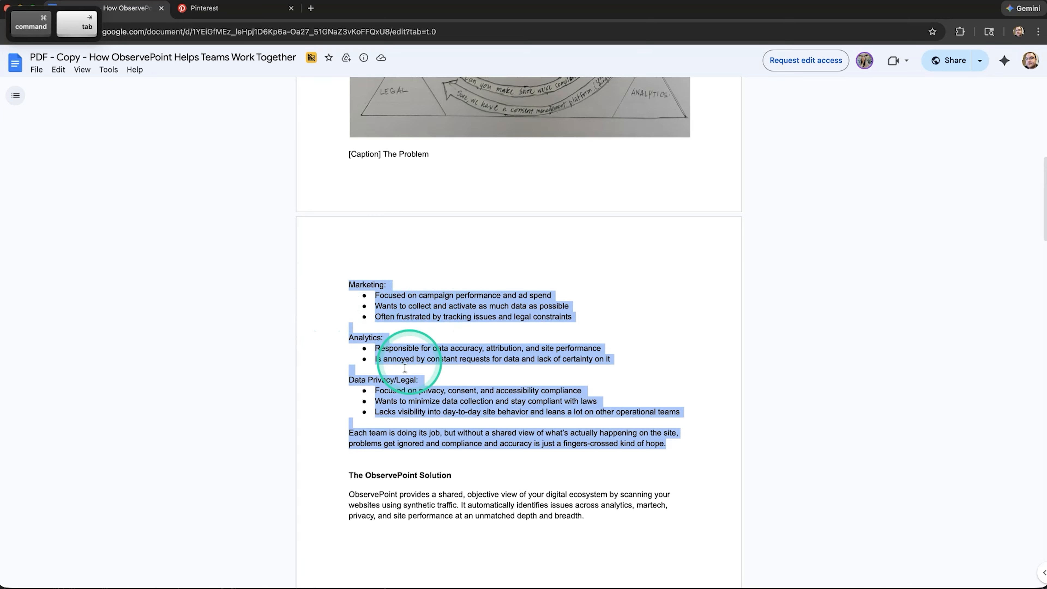
key(super+Tab)
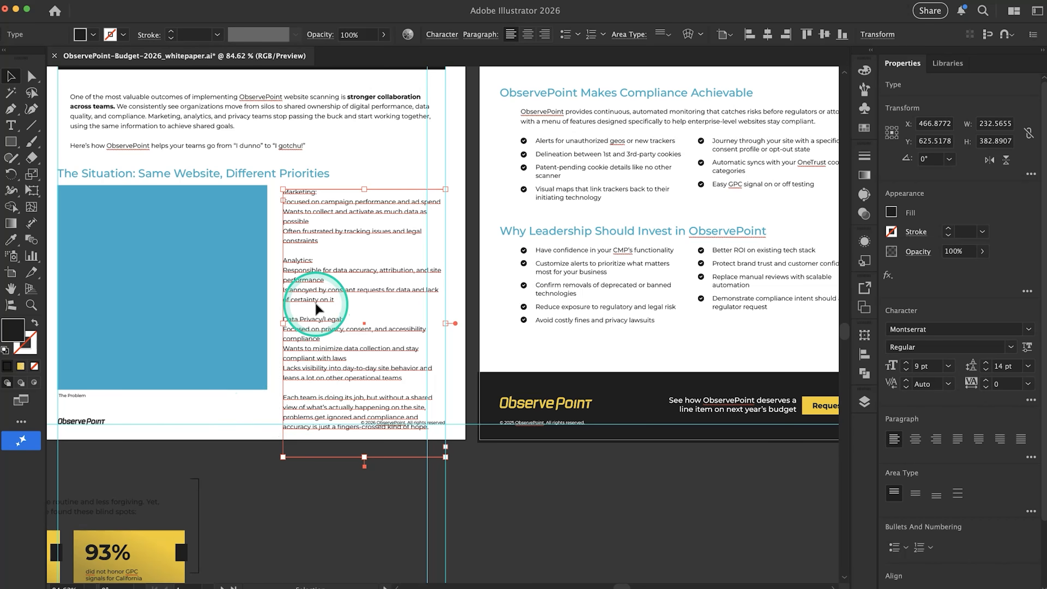
Shrink the blue placeholder to about 267 px square and refit the adjacent team-list text box to about 267 by 336 px
click(222, 284)
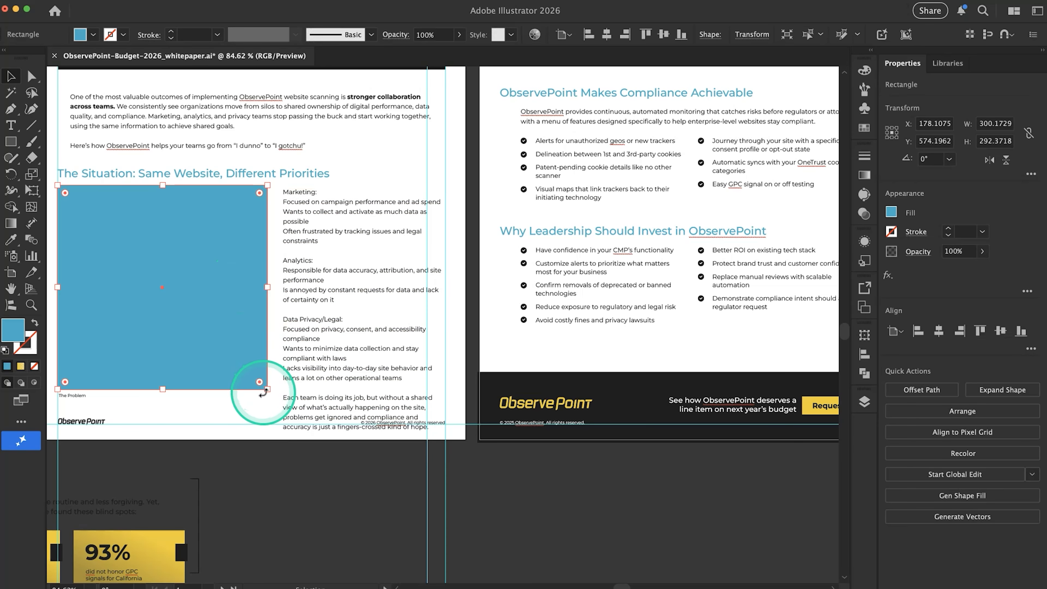
drag(266, 393, 245, 372)
click(273, 328)
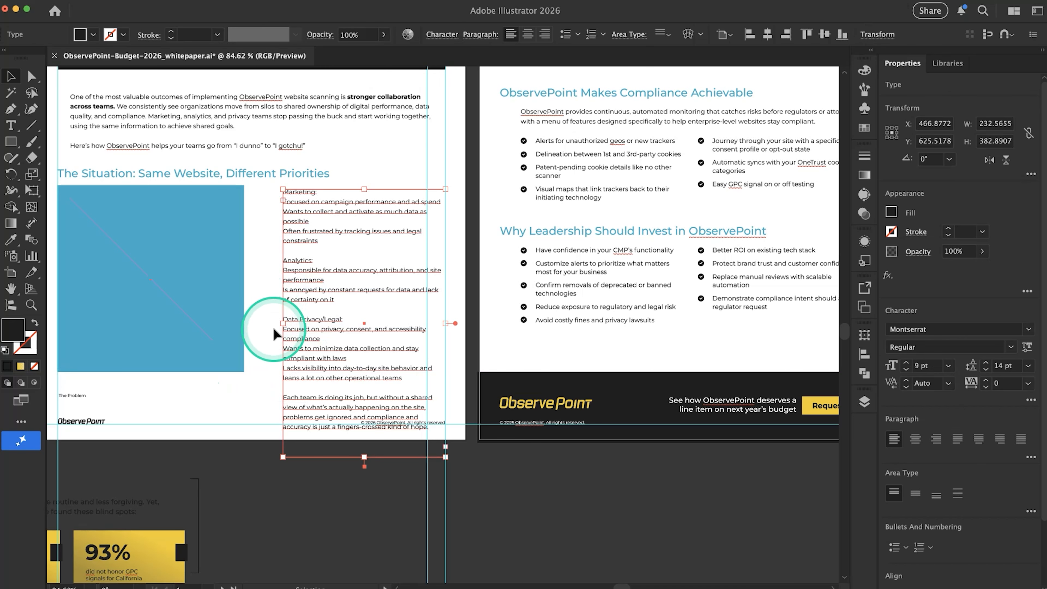
drag(282, 328, 259, 329)
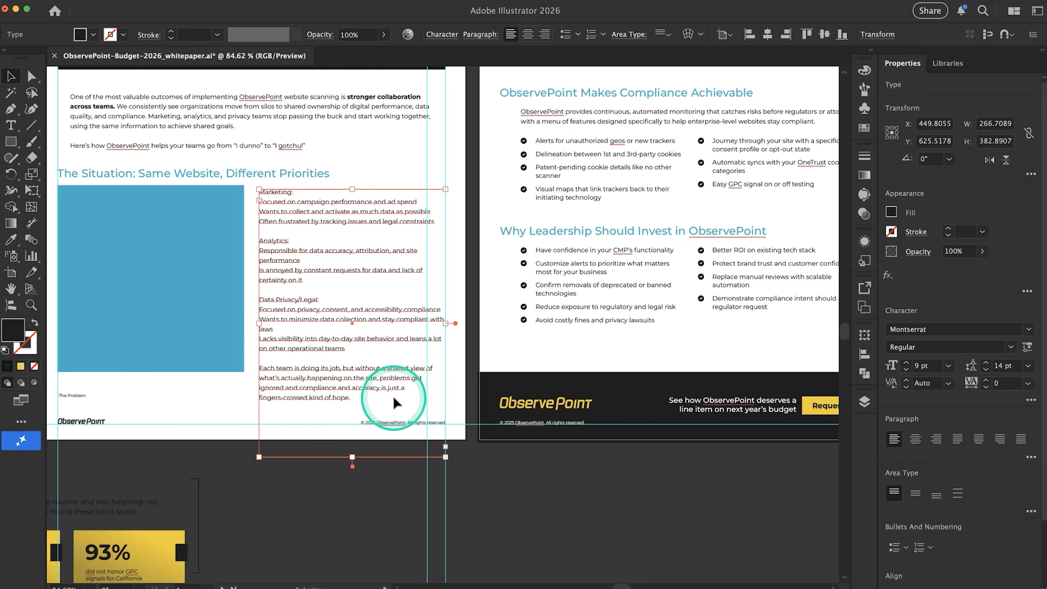
drag(353, 456, 353, 424)
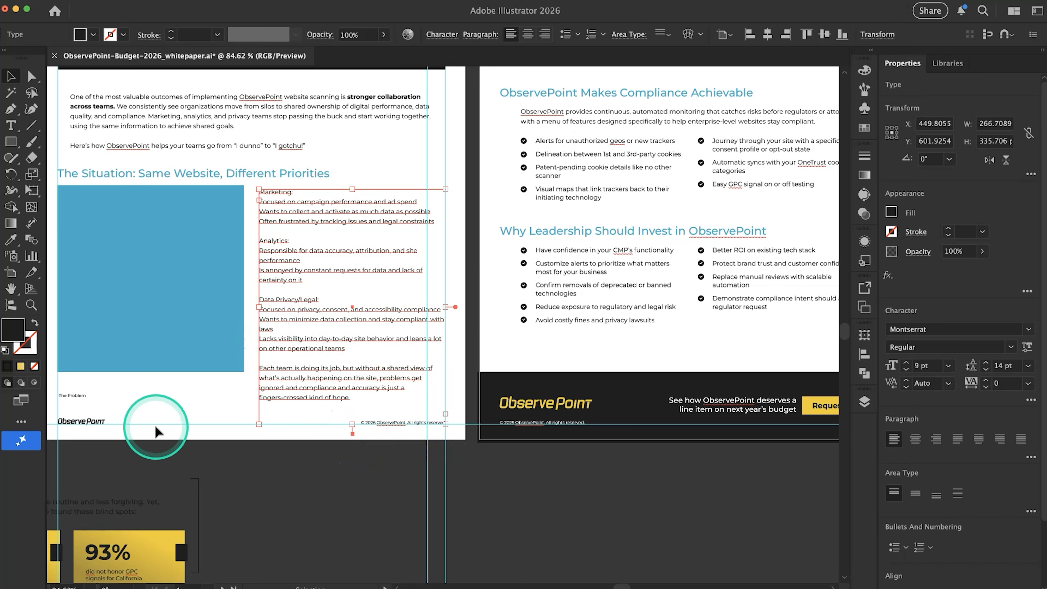
Lower the blue placeholder to about Y 575 px and the team-list text box to about Y 609 px, aligning their top edges
click(165, 407)
drag(165, 310, 164, 320)
click(168, 398)
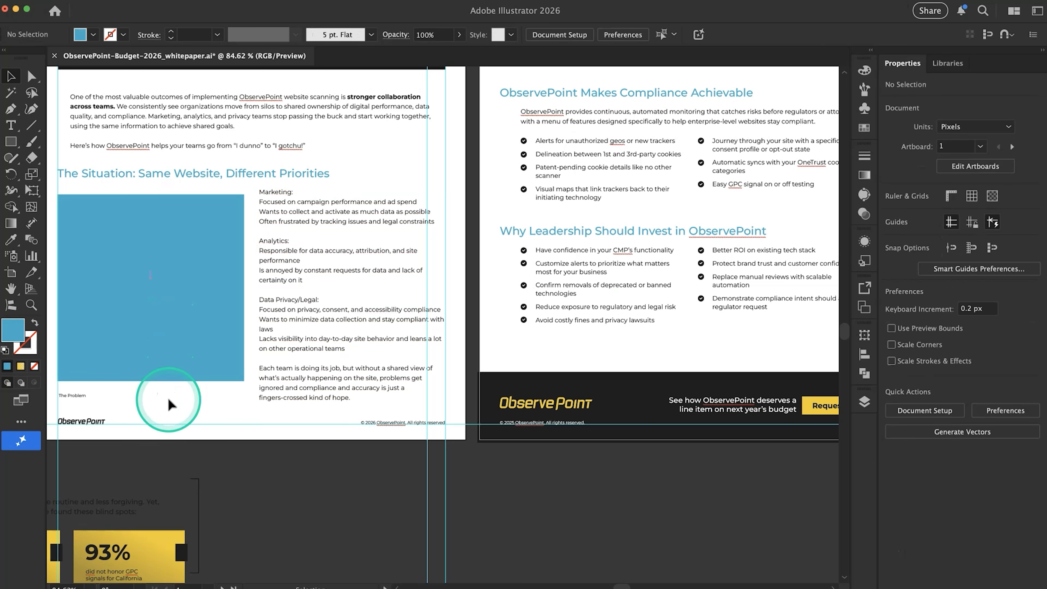
scroll(155, 402, down, 1)
scroll(155, 402, up, 2)
scroll(155, 402, left, 1)
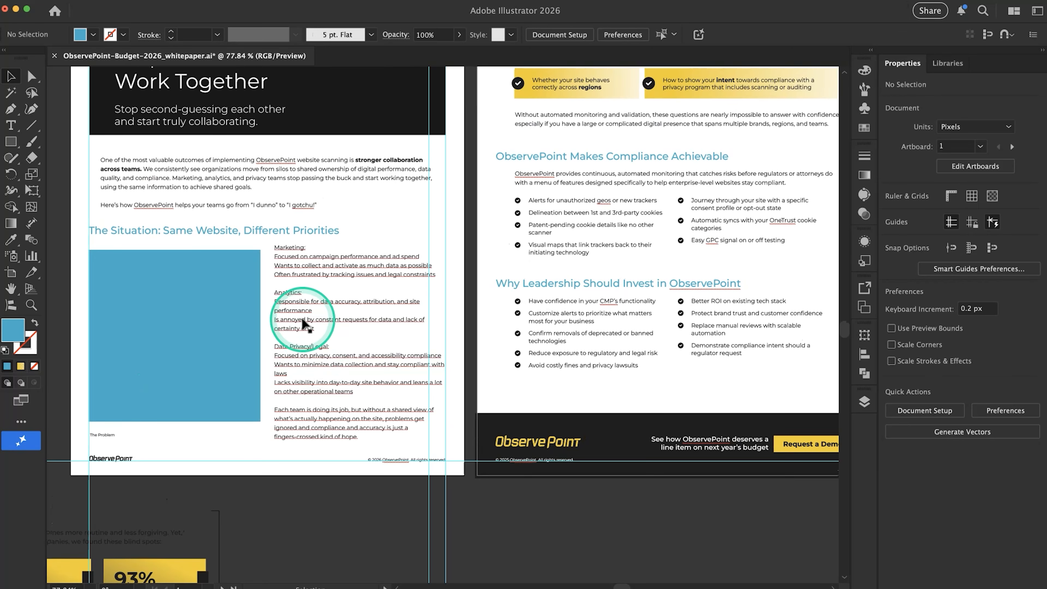
scroll(303, 318, up, 3)
scroll(304, 323, up, 3)
drag(301, 258, 302, 266)
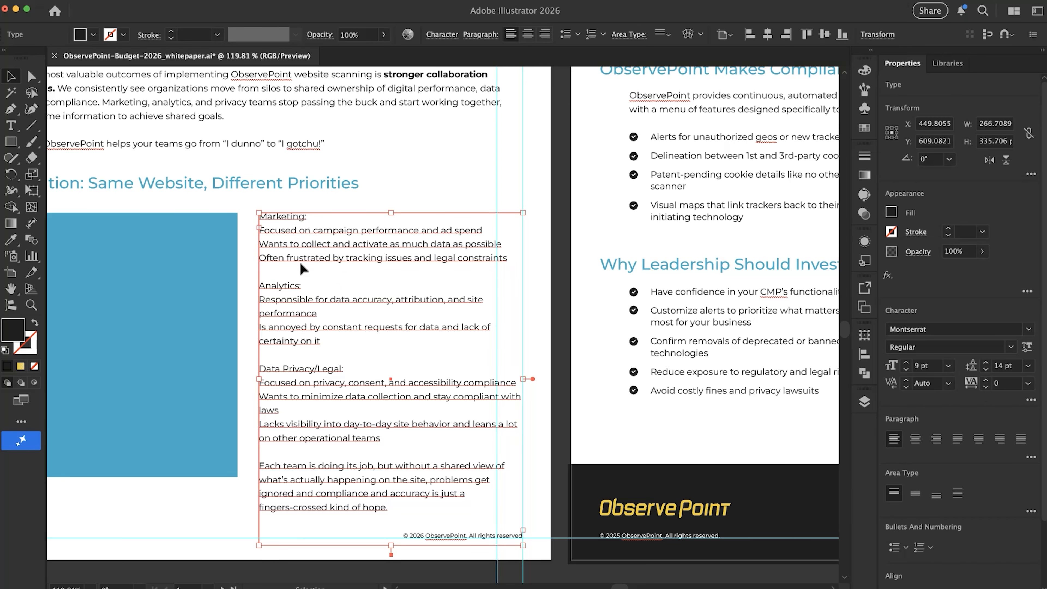
Examine the spacing and balance of the heading, blue placeholder, caption and team lists on page 1
scroll(219, 351, down, 3)
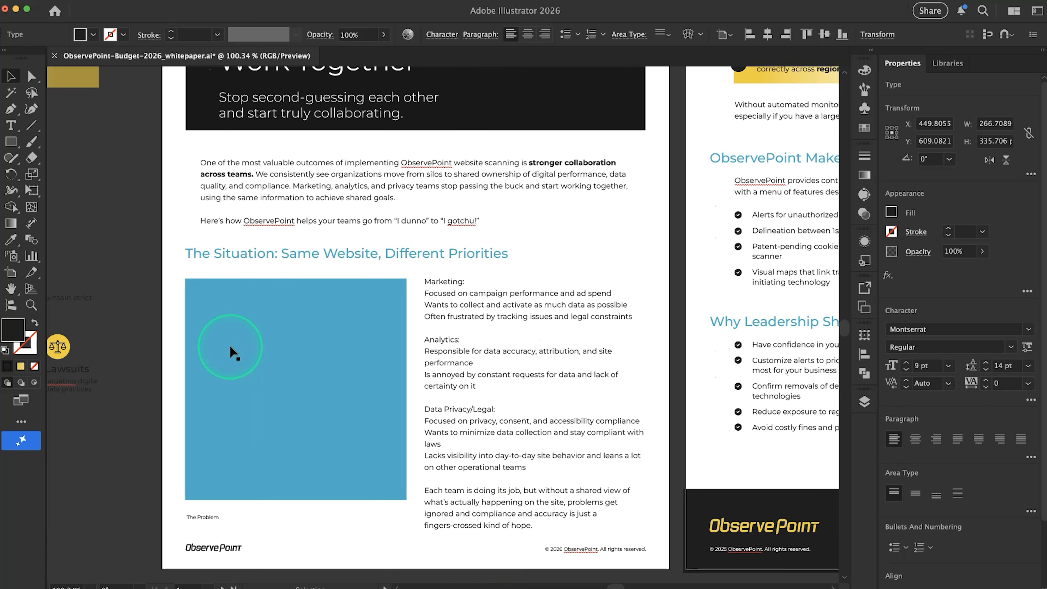
scroll(246, 362, down, 3)
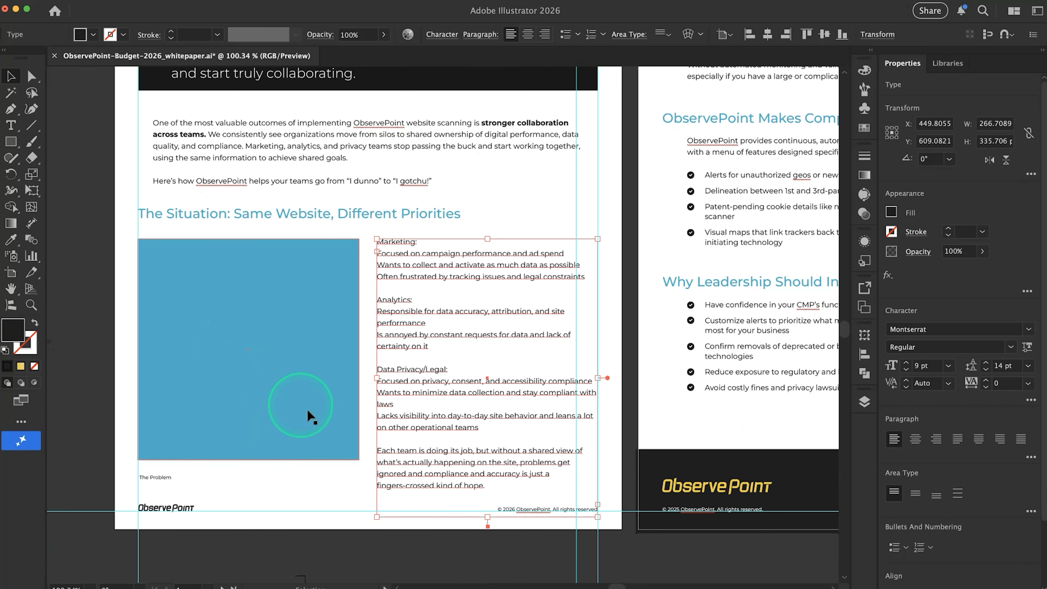
scroll(347, 447, up, 5)
scroll(346, 447, down, 4)
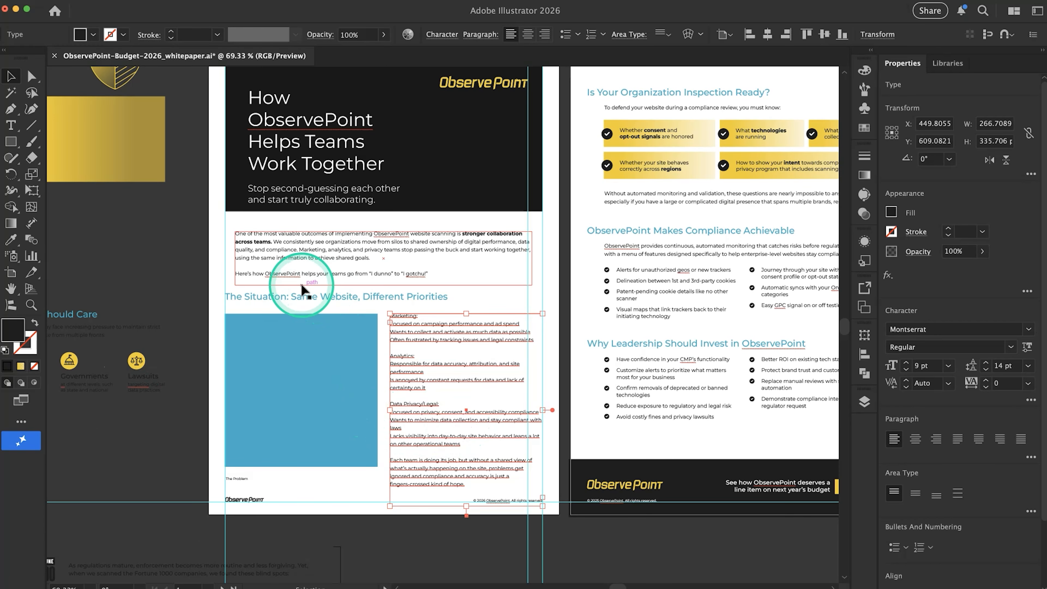
scroll(301, 278, right, 5)
scroll(301, 279, down, 2)
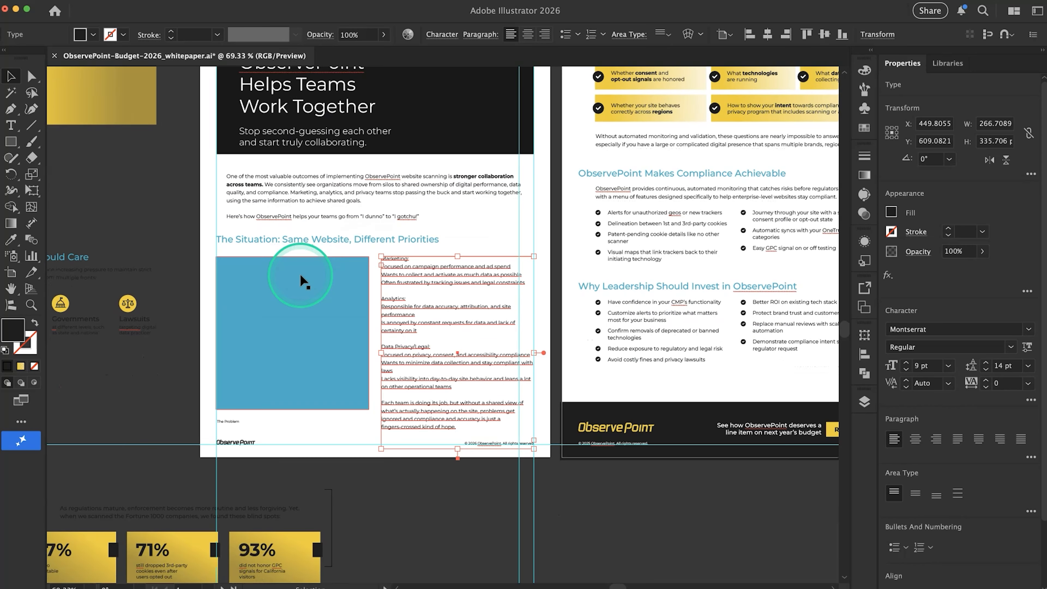
scroll(301, 279, left, 5)
scroll(301, 278, up, 1)
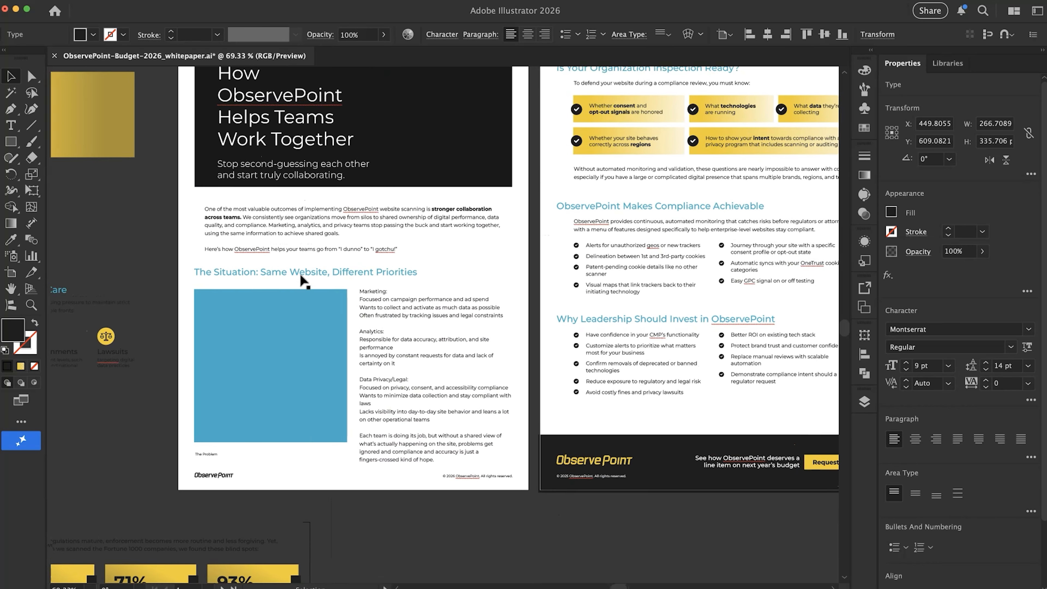
Shorten the team-list text box to about 315 px tall, keeping its lower edge above the footer
click(456, 481)
drag(454, 488, 454, 476)
scroll(321, 455, up, 2)
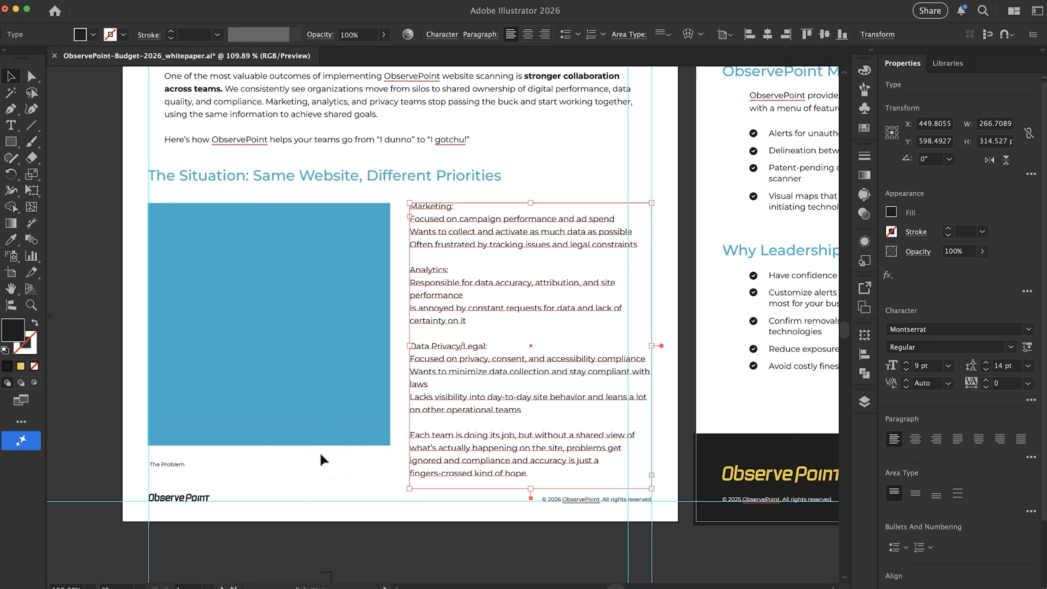
scroll(320, 453, down, 3)
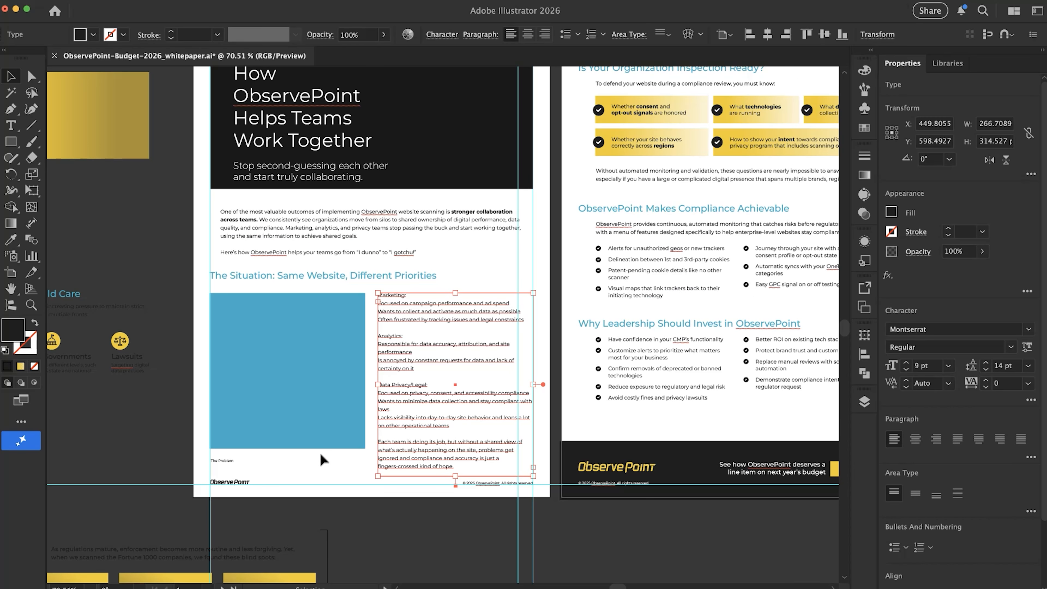
Set the page 1 header subtitle to 12 pt and narrow its text box to about 255 px wide
scroll(297, 238, up, 5)
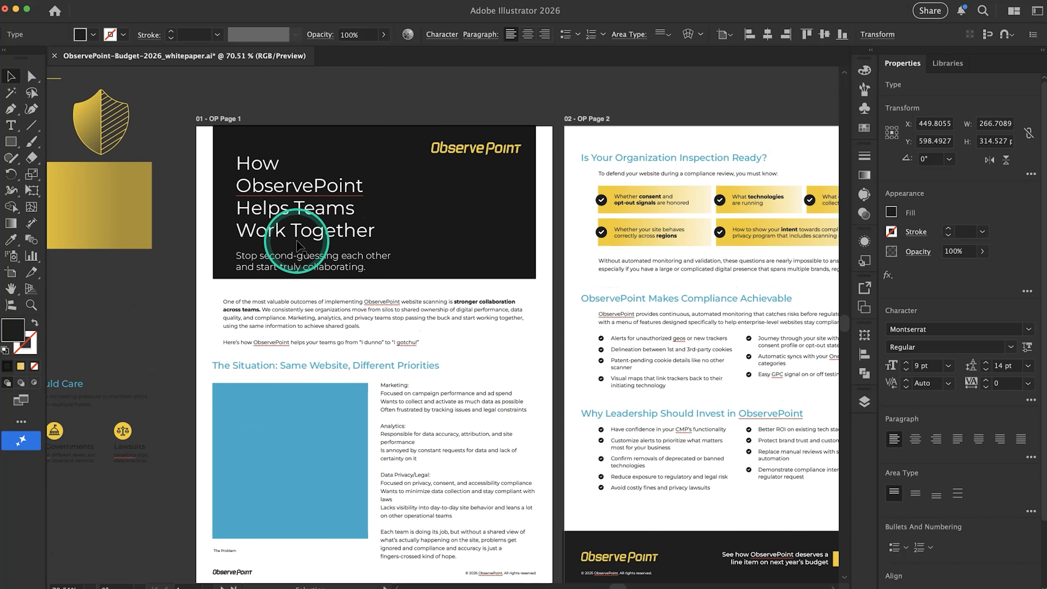
click(316, 269)
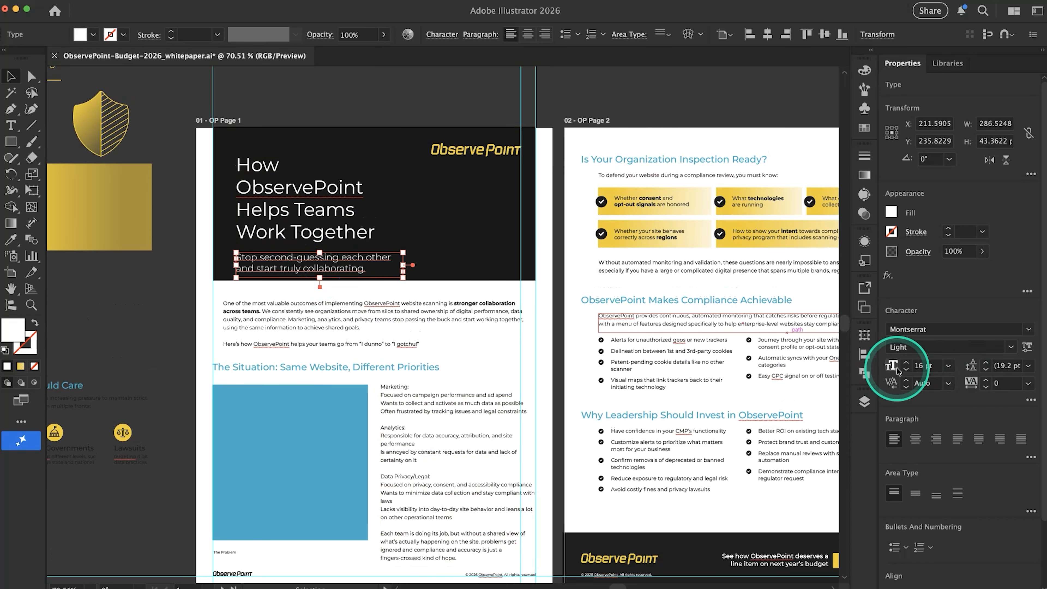
click(906, 370)
click(906, 369)
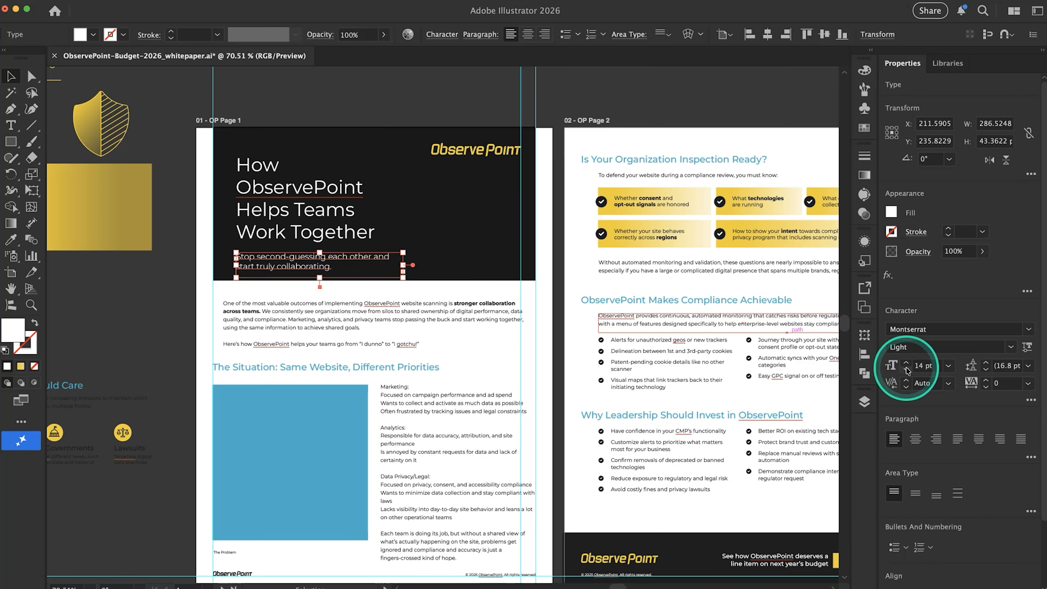
click(906, 369)
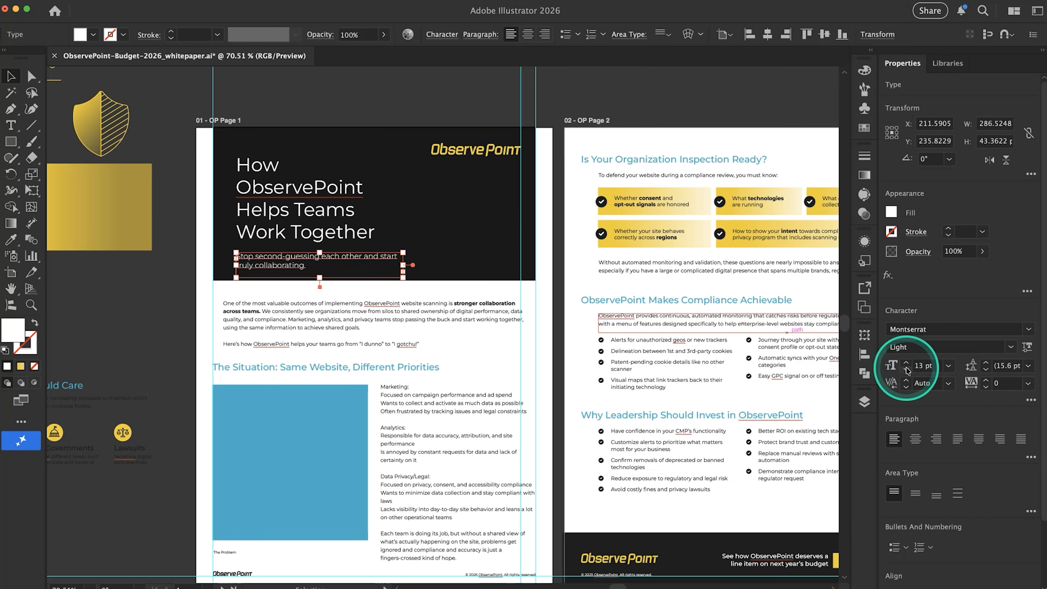
click(906, 370)
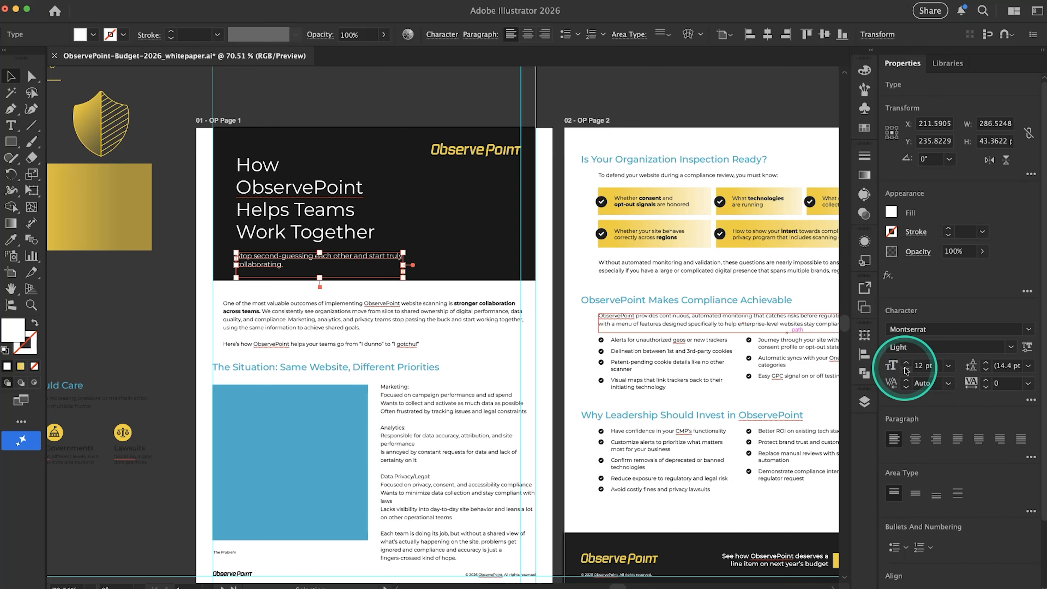
drag(403, 265, 383, 267)
click(469, 351)
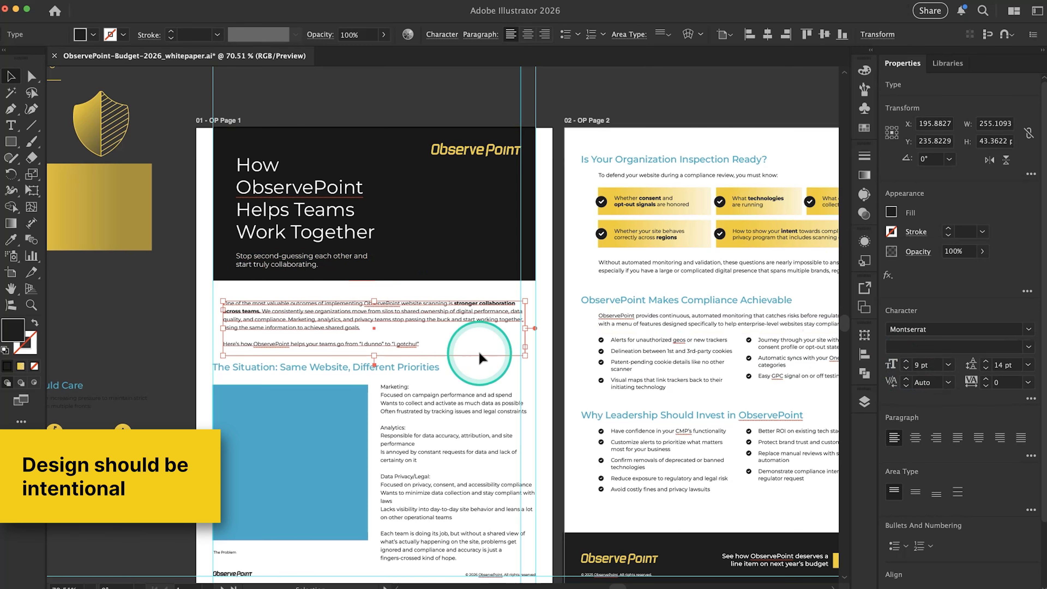
Examine the page 1 layout from the header through the intro text to the team lists and blue placeholder
scroll(463, 400, down, 2)
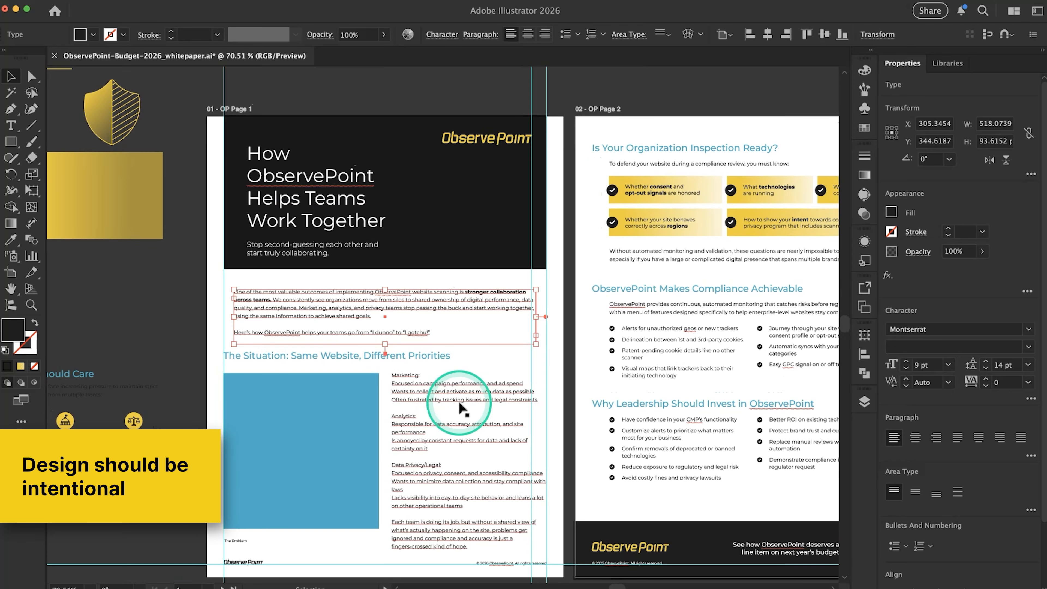
scroll(459, 408, right, 2)
scroll(459, 402, down, 1)
scroll(459, 402, right, 1)
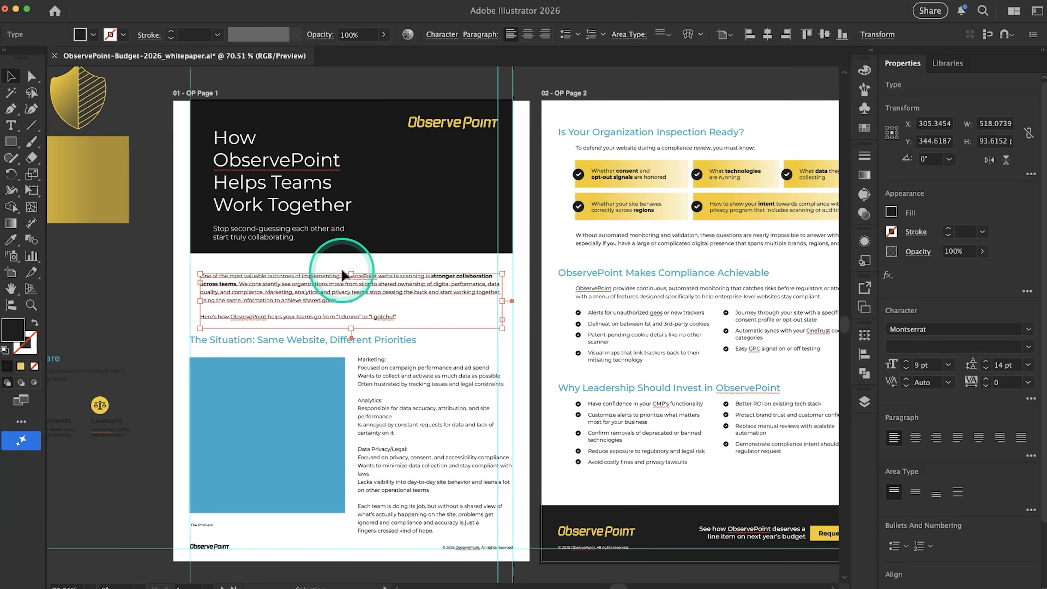
scroll(341, 270, up, 3)
scroll(347, 369, down, 3)
scroll(347, 369, right, 1)
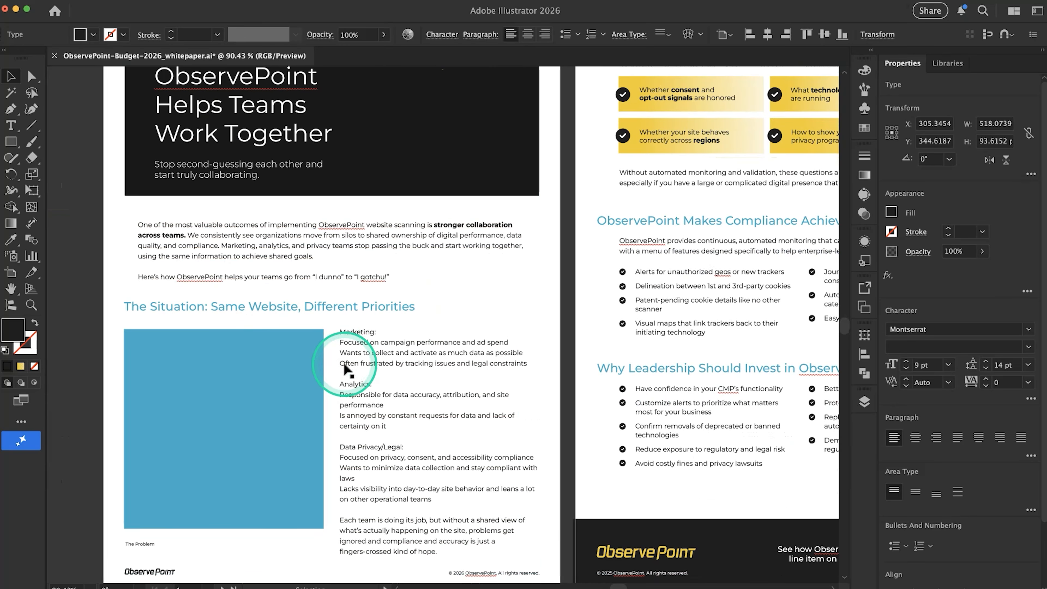
click(202, 374)
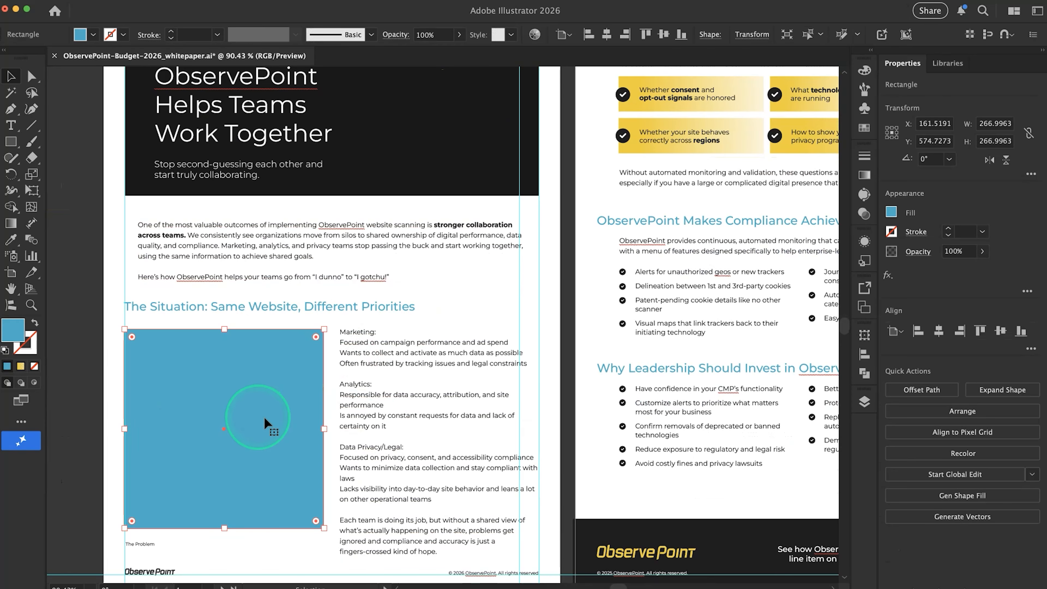
Move the intro text box closer beneath the black header, flush with the outer left margin guide, and widen it to the outer right guide
click(418, 365)
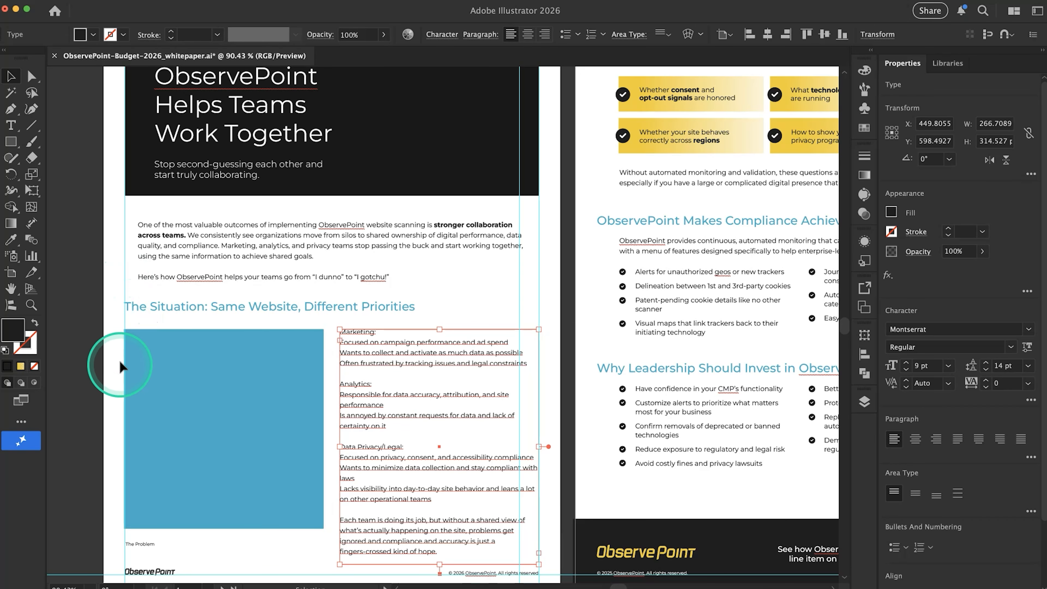
scroll(122, 459, down, 3)
scroll(121, 459, left, 1)
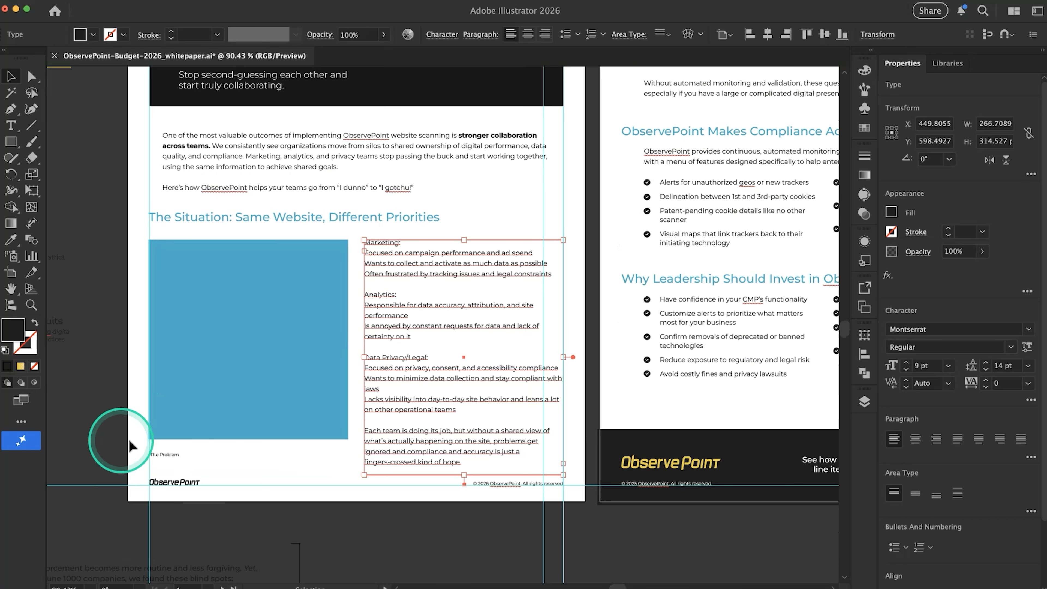
scroll(119, 269, up, 3)
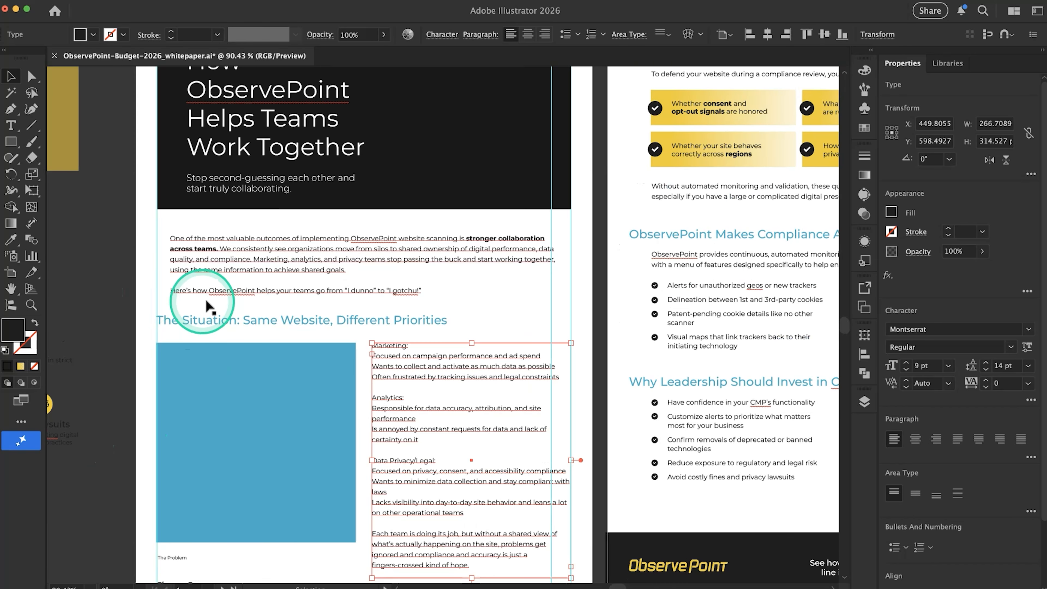
scroll(235, 338, up, 4)
click(241, 248)
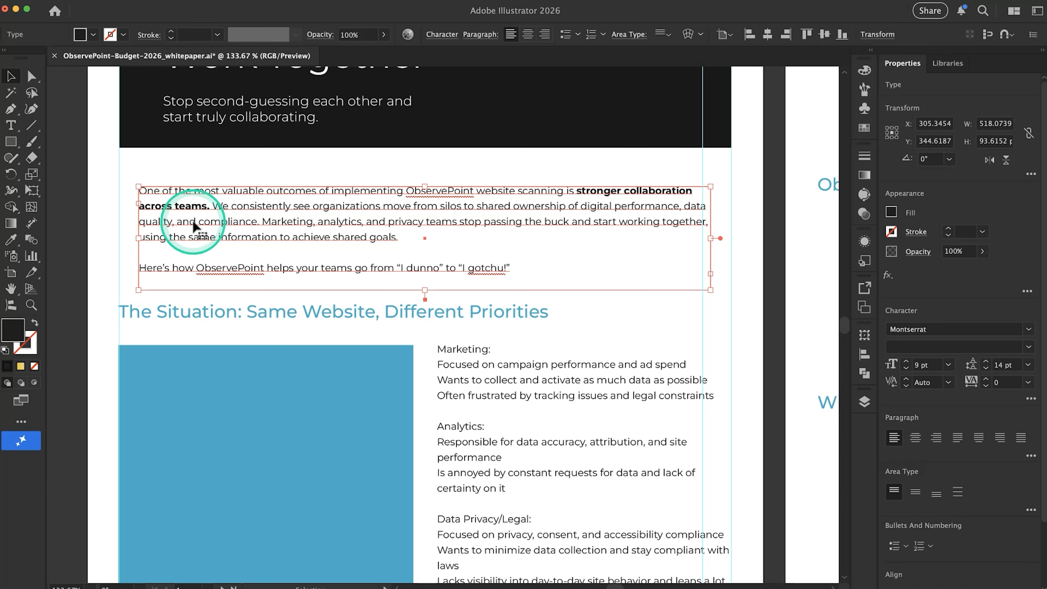
scroll(194, 289, down, 4)
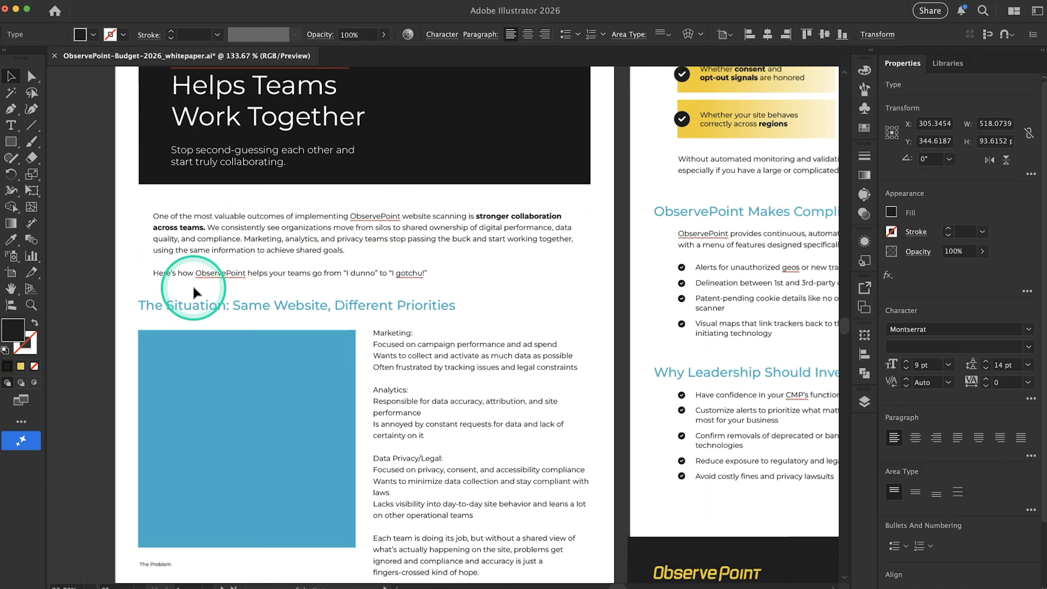
mouse_move(191, 318)
mouse_down()
mouse_move(188, 326)
mouse_move(181, 303)
mouse_up()
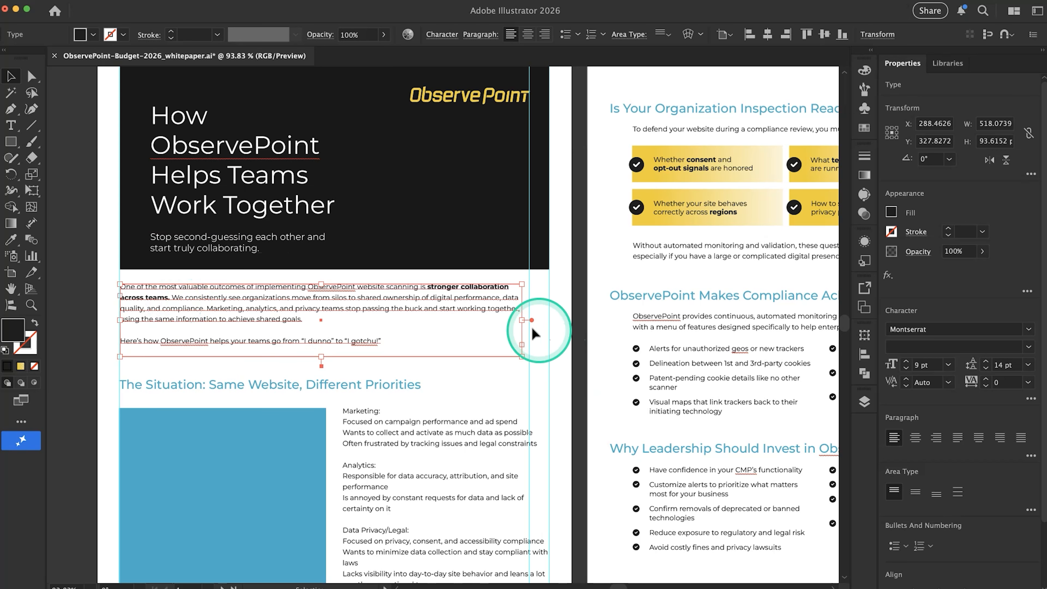
drag(530, 325, 553, 326)
drag(336, 358, 336, 352)
Raise the heading "The Situation: Same Website, Different Priorities" closer to the intro text, keeping it aligned with the left margin
drag(294, 396, 293, 378)
scroll(454, 308, down, 5)
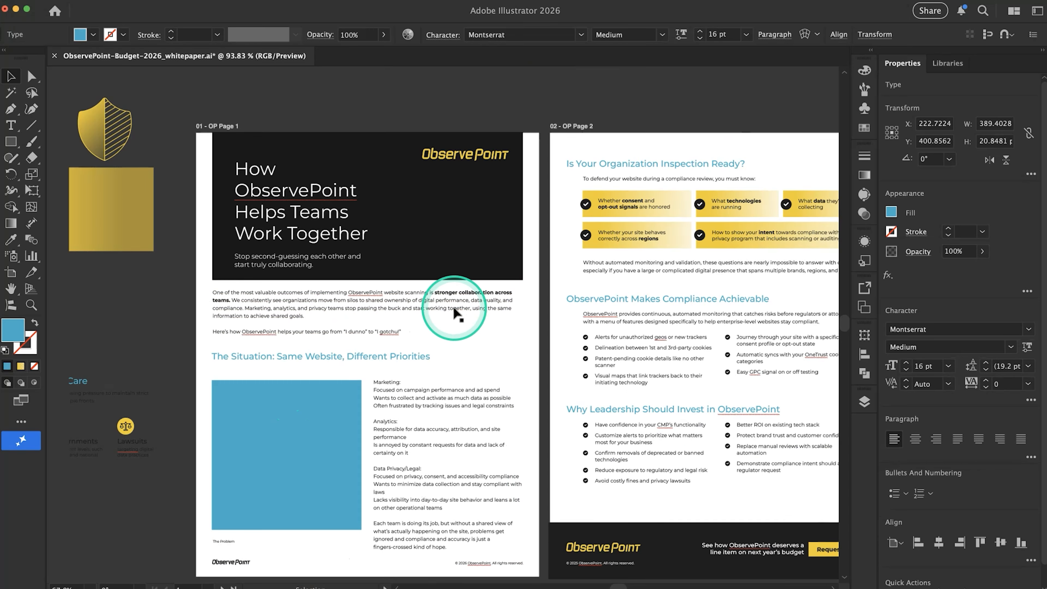
scroll(454, 308, up, 2)
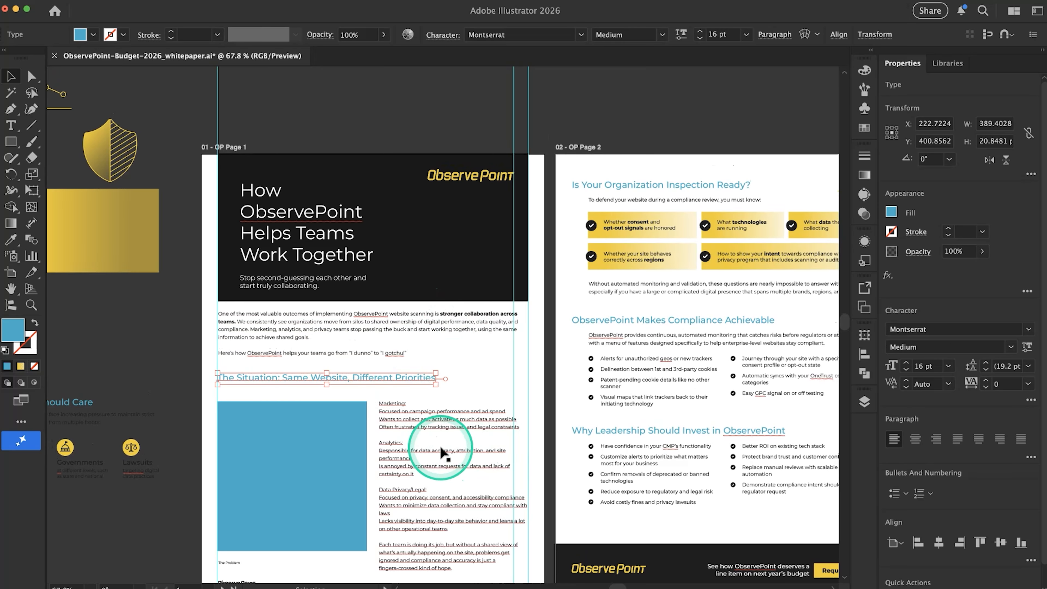
scroll(443, 452, down, 2)
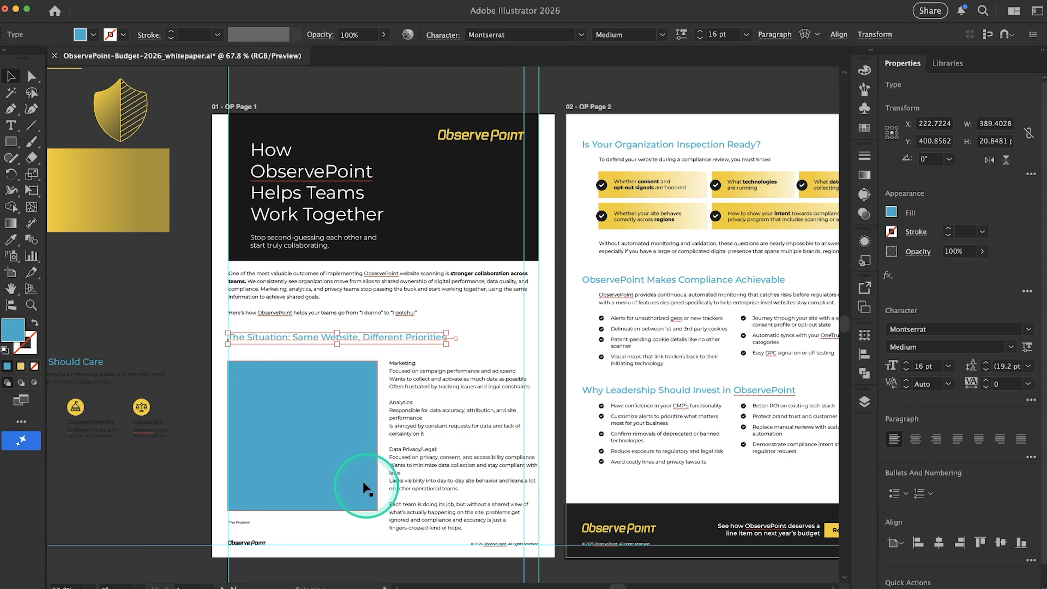
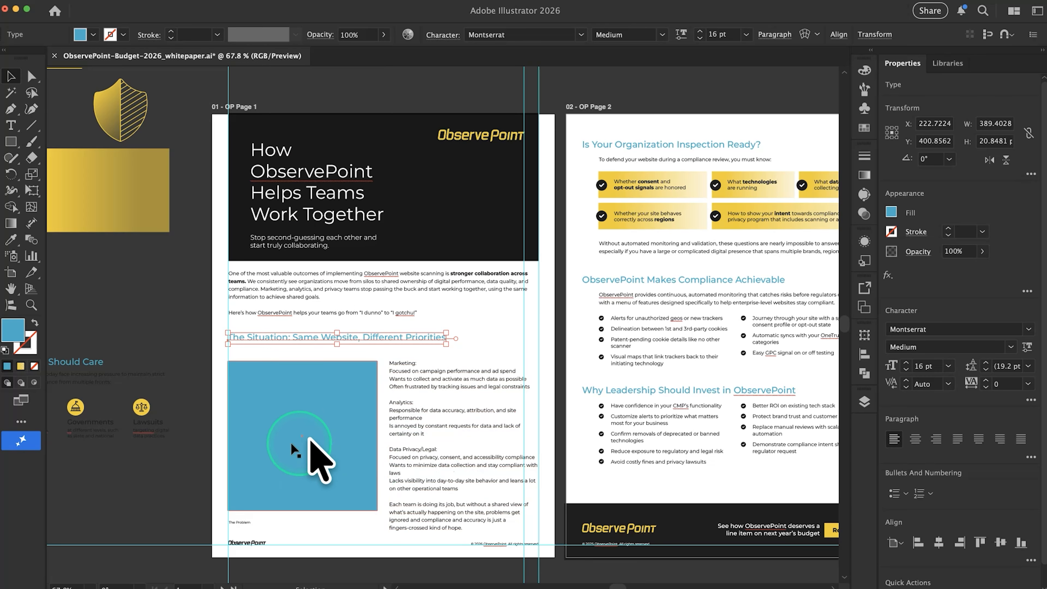
Duplicate the blue placeholder square across to the outer right guide, covering the team lists
click(294, 403)
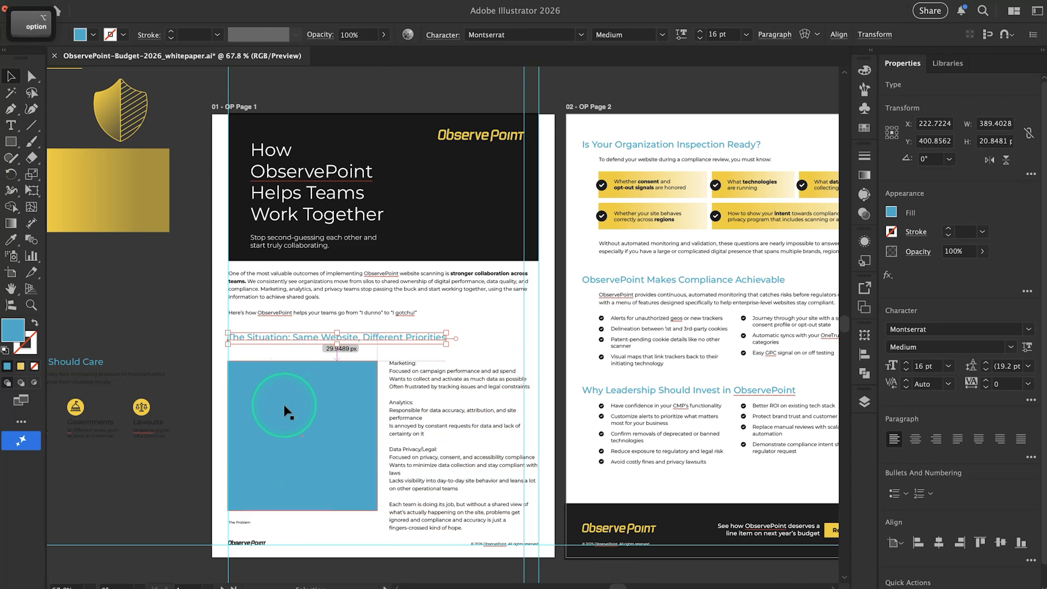
scroll(322, 521, up, 3)
click(271, 444)
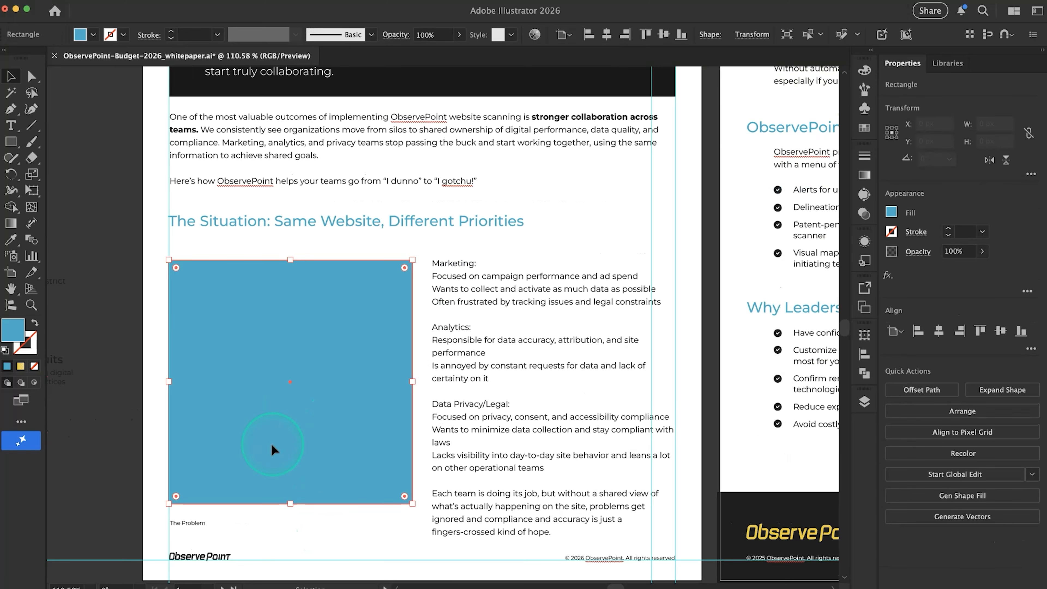
drag(249, 437, 510, 434)
drag(243, 375, 266, 374)
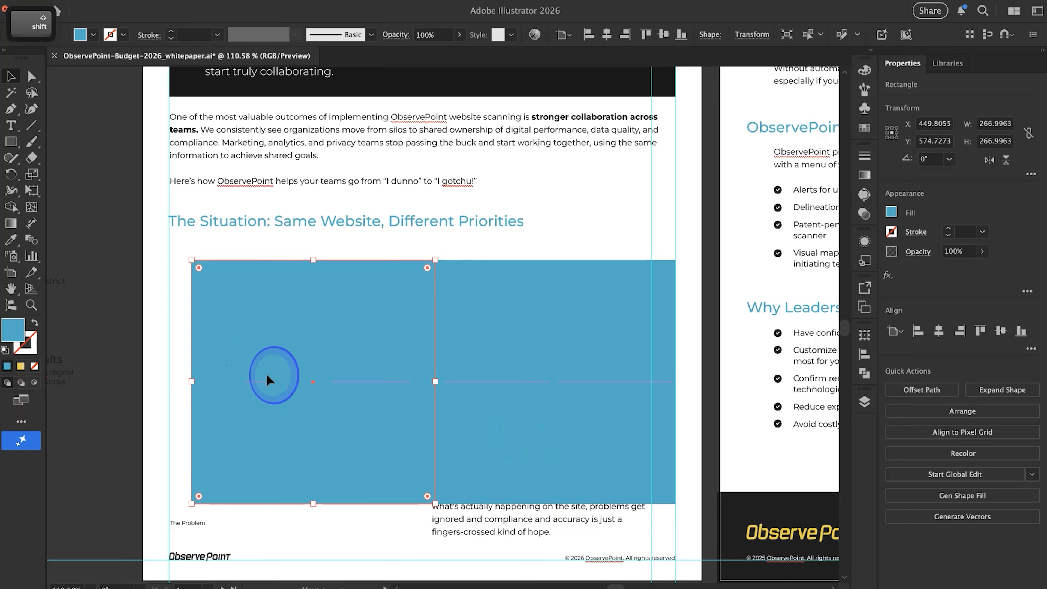
key(super+z)
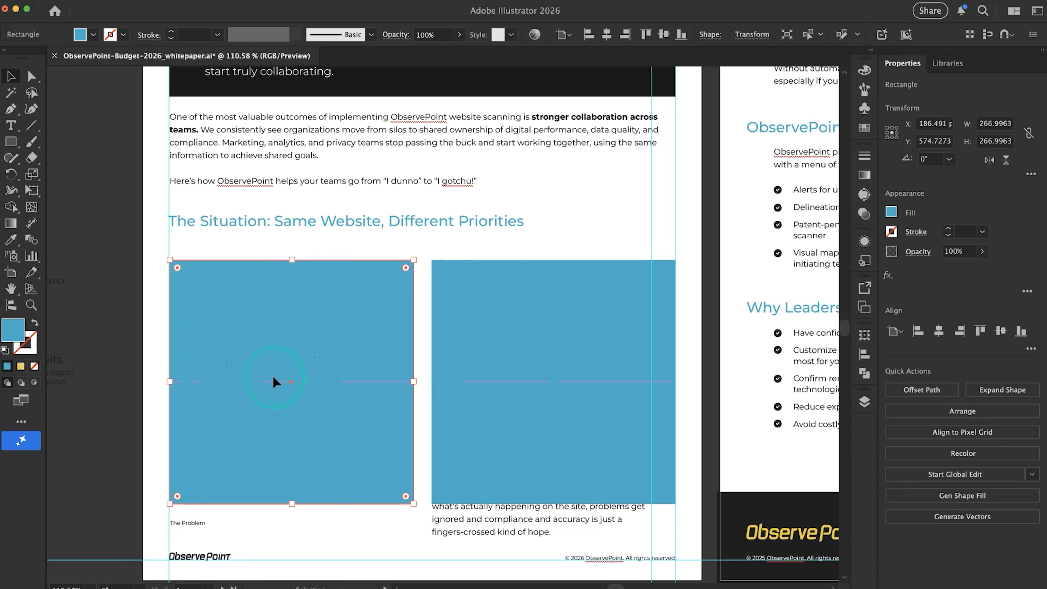
click(151, 341)
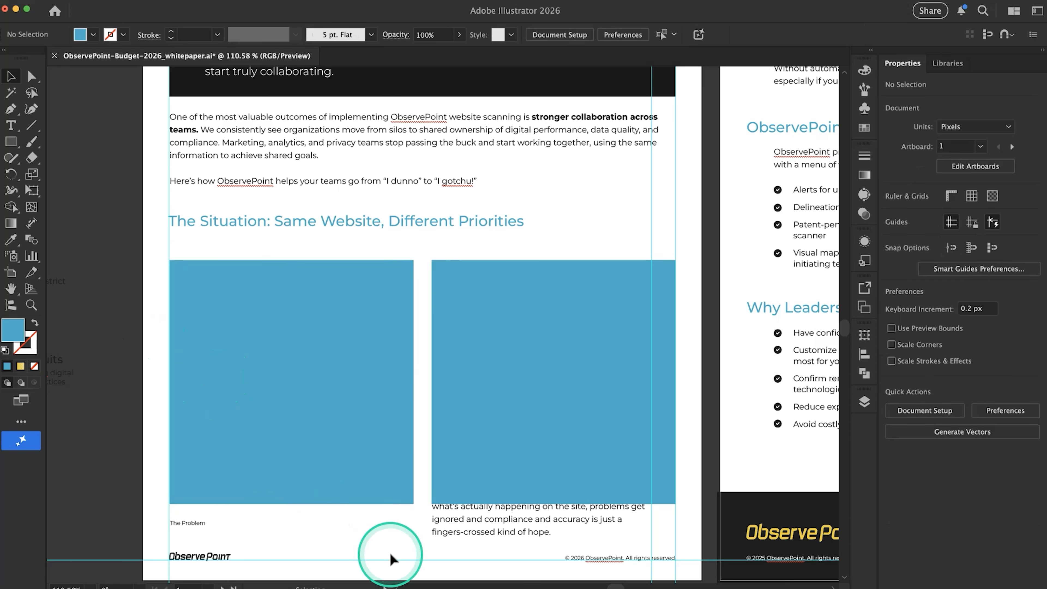
click(468, 519)
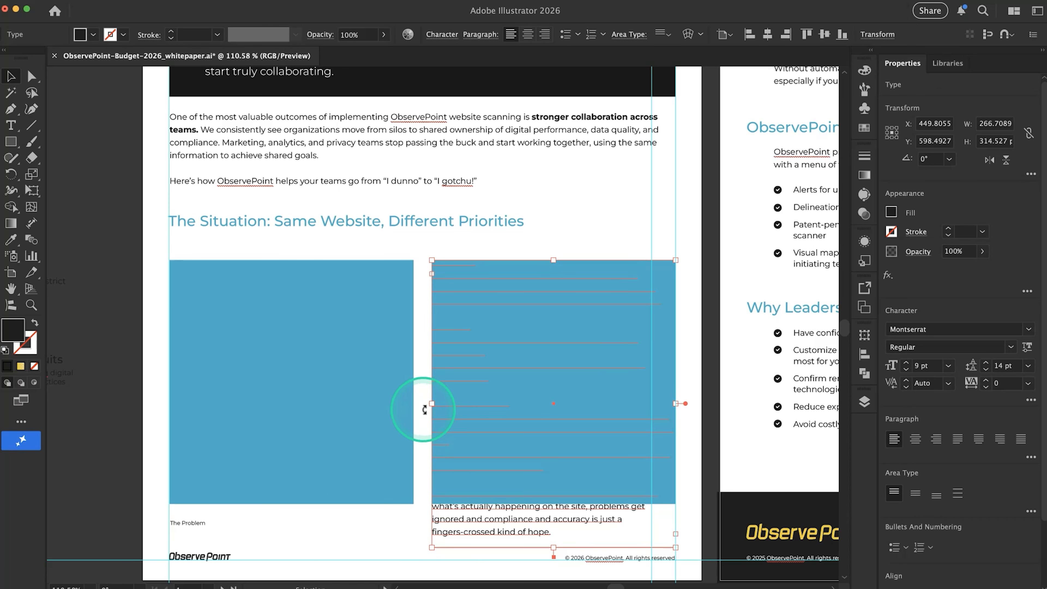
click(390, 519)
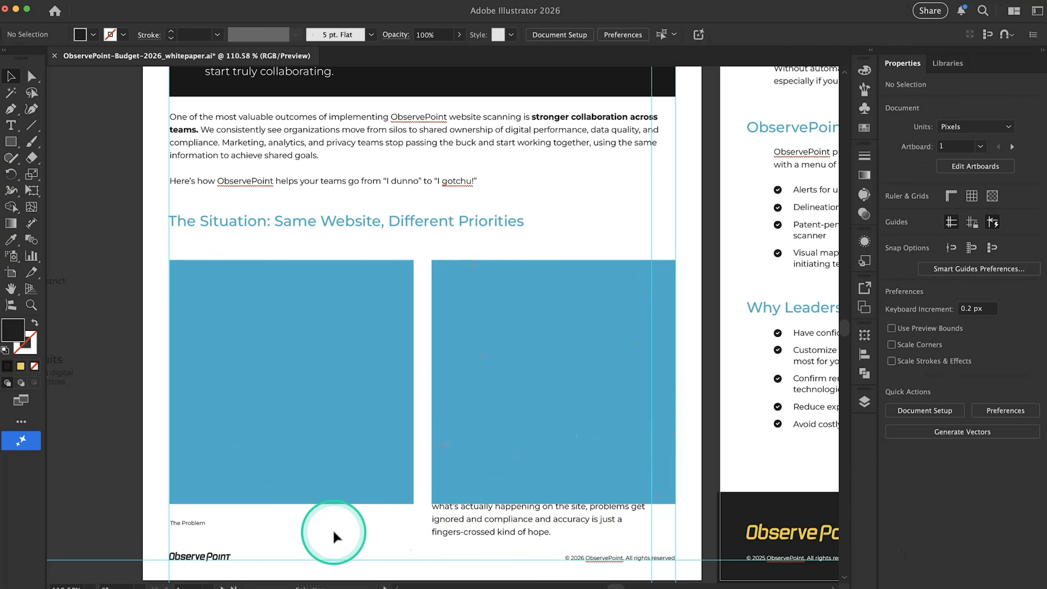
Try narrowing the right square and team list text box to about 249 px while widening the left square toward them
scroll(334, 536, down, 3)
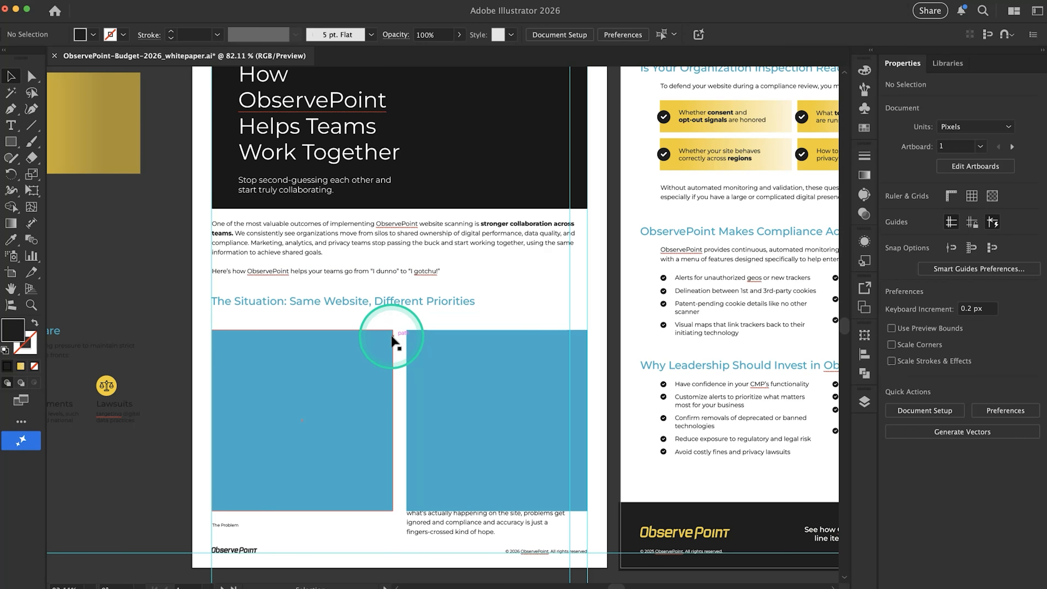
click(426, 355)
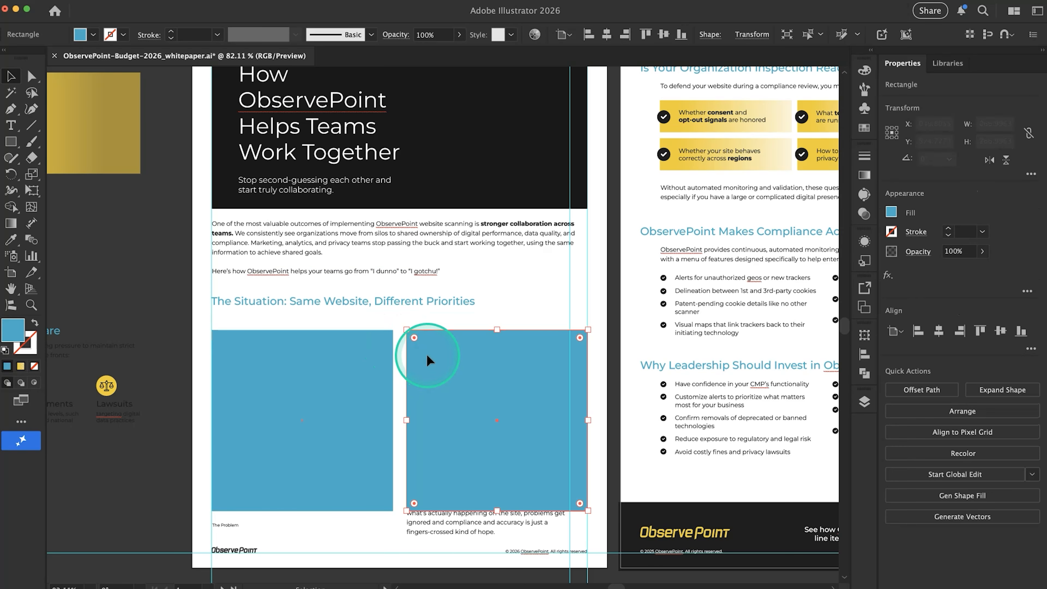
click(400, 370)
click(417, 413)
drag(407, 416, 413, 424)
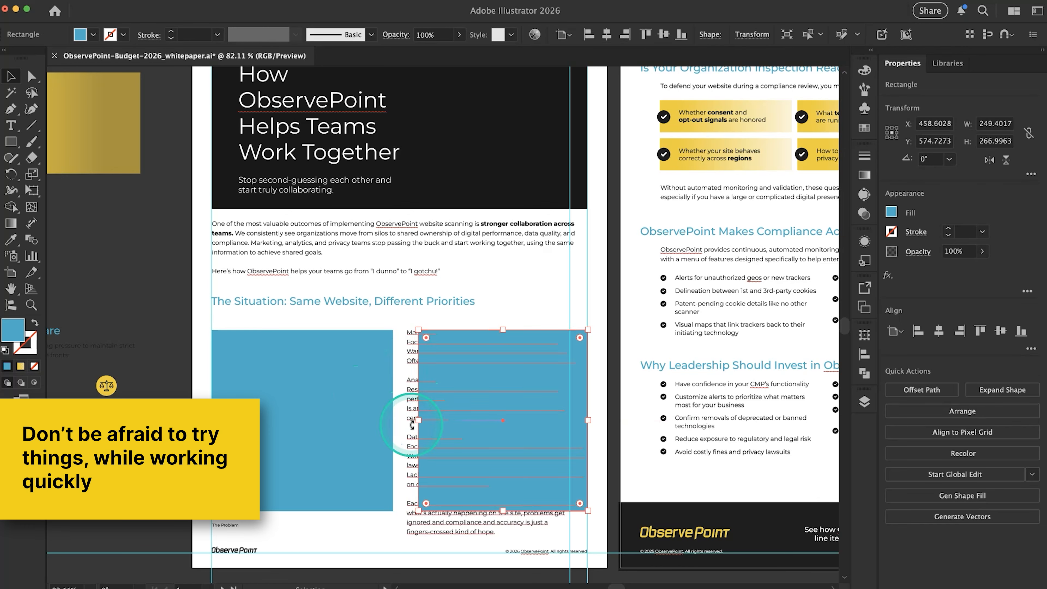
click(407, 440)
mouse_move(408, 438)
mouse_down()
mouse_move(417, 435)
mouse_move(405, 420)
mouse_up()
click(367, 437)
click(374, 535)
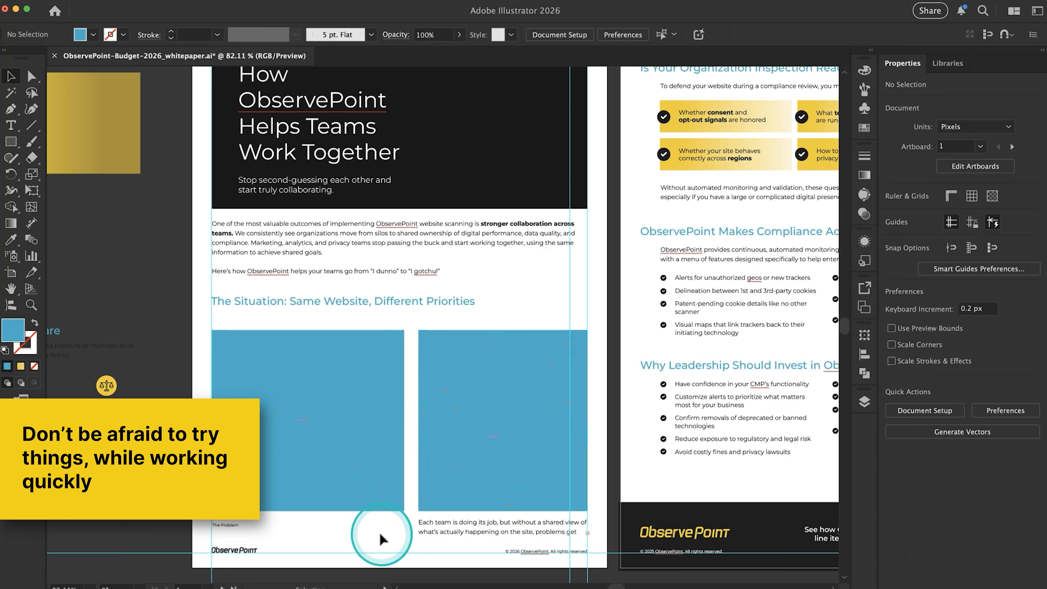
Undo the width changes to the two blue squares and the team list text box
key(super+z)
key(super+z)
key(super+z)
key(super+z)
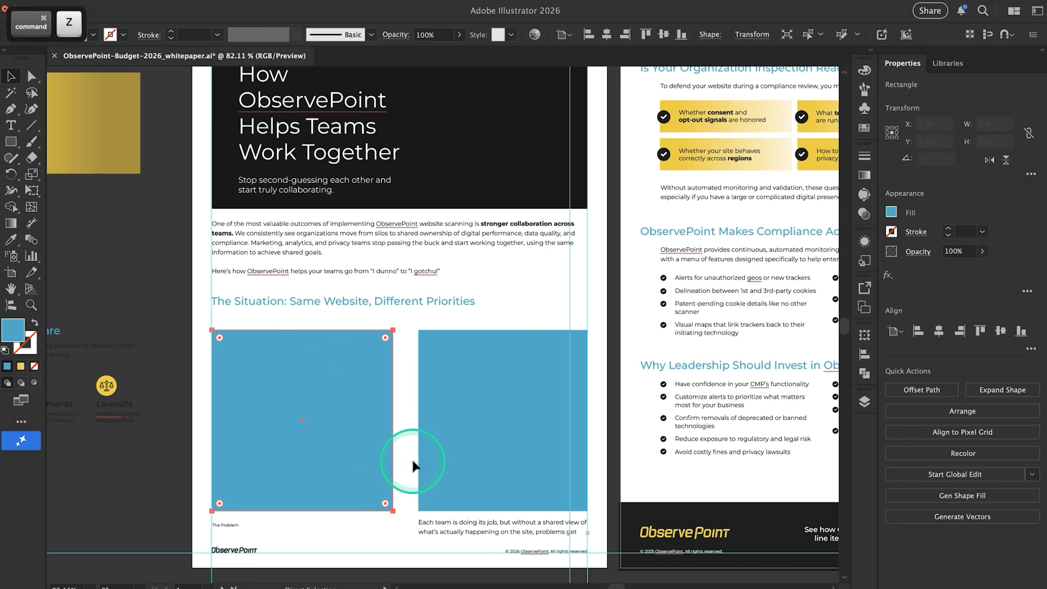
click(374, 532)
Shrink the left blue square proportionally to about 70% of its size, keeping its upper-left corner in place
click(338, 493)
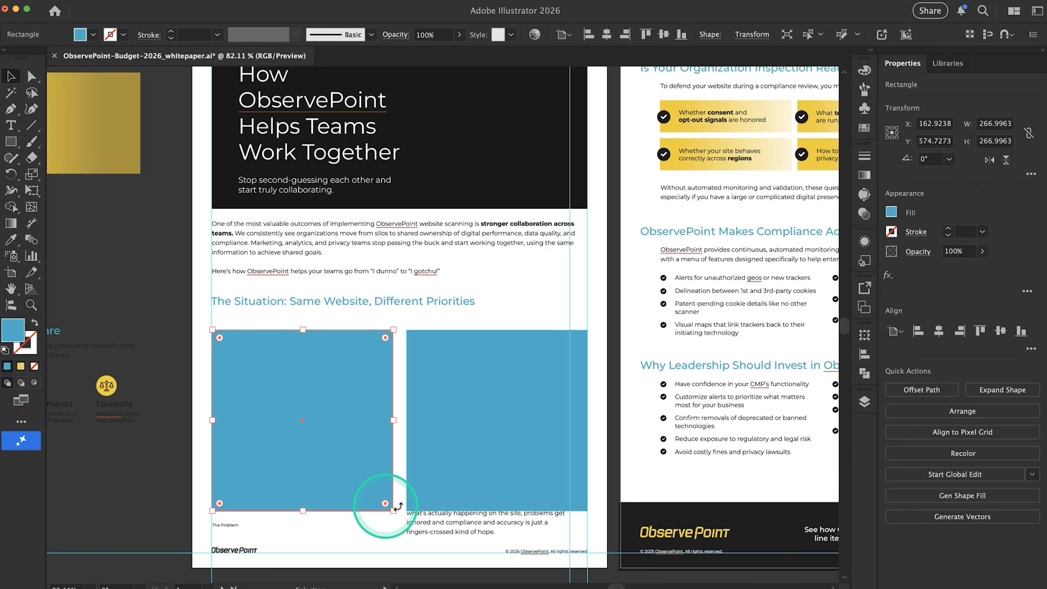
drag(395, 510, 350, 480)
click(342, 533)
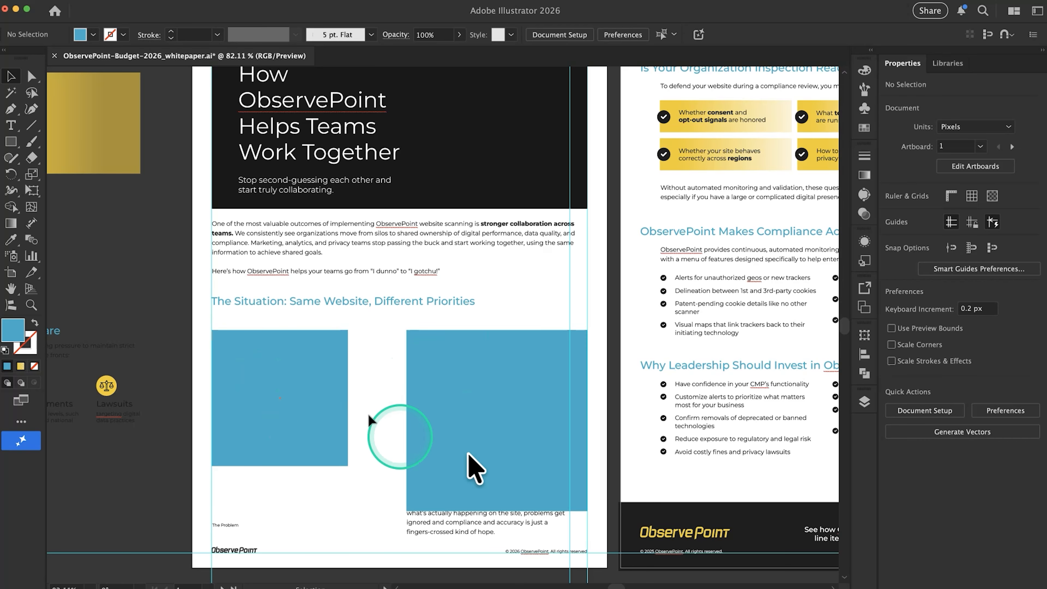
click(320, 450)
mouse_move(347, 465)
mouse_down()
mouse_move(332, 439)
mouse_move(341, 463)
mouse_up()
click(400, 468)
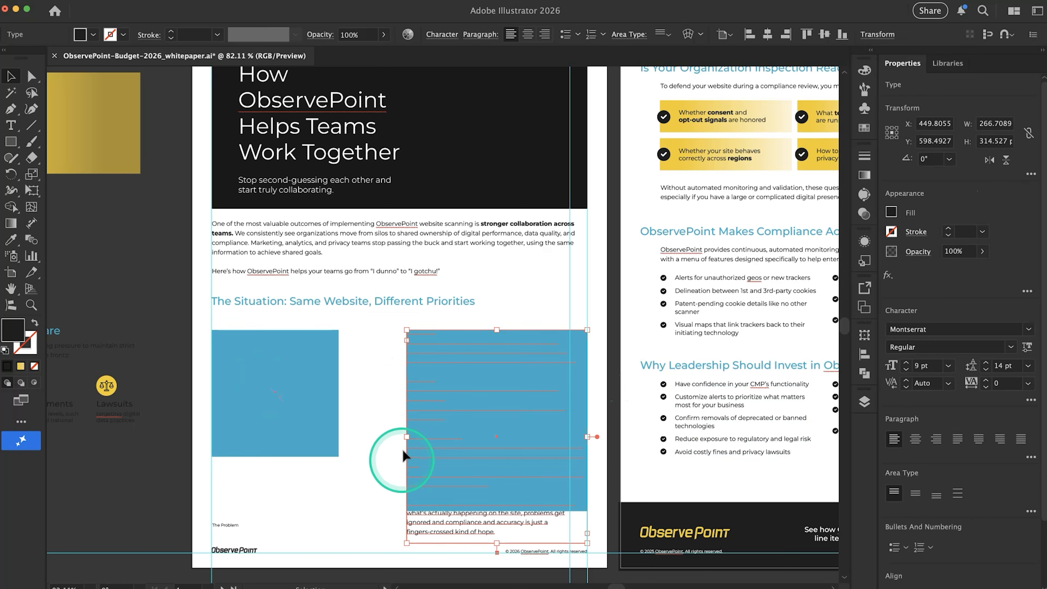
Widen the team list text box toward the smaller placeholder and stretch the placeholder down to the end of the lists
click(402, 437)
click(424, 463)
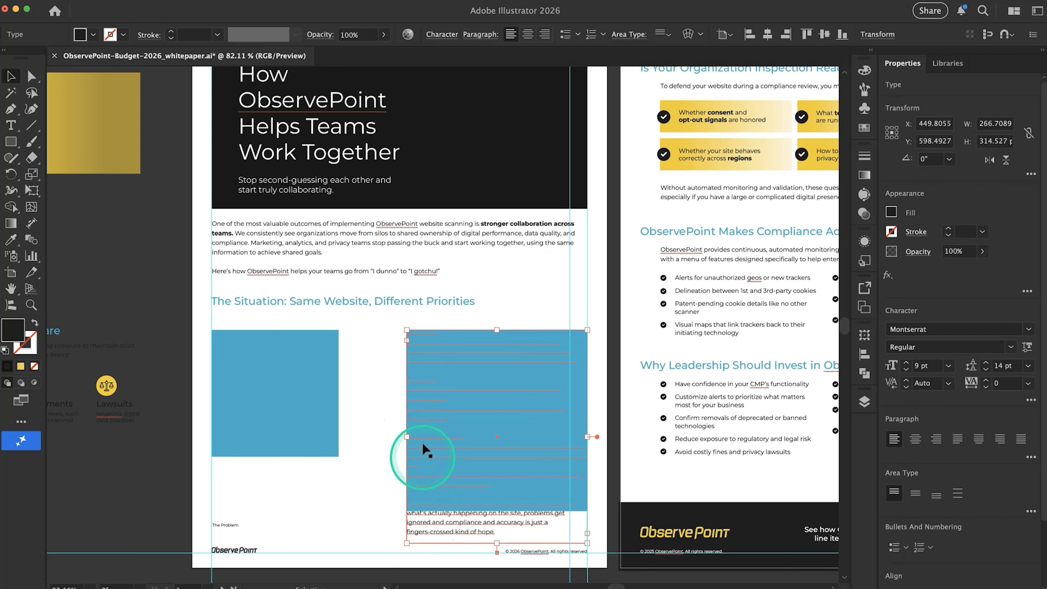
drag(411, 440, 360, 446)
click(279, 513)
click(279, 438)
drag(277, 456, 276, 496)
Delete the duplicate blue square and move the caption "The Problem" up close beneath the placeholder
click(421, 486)
key(Delete)
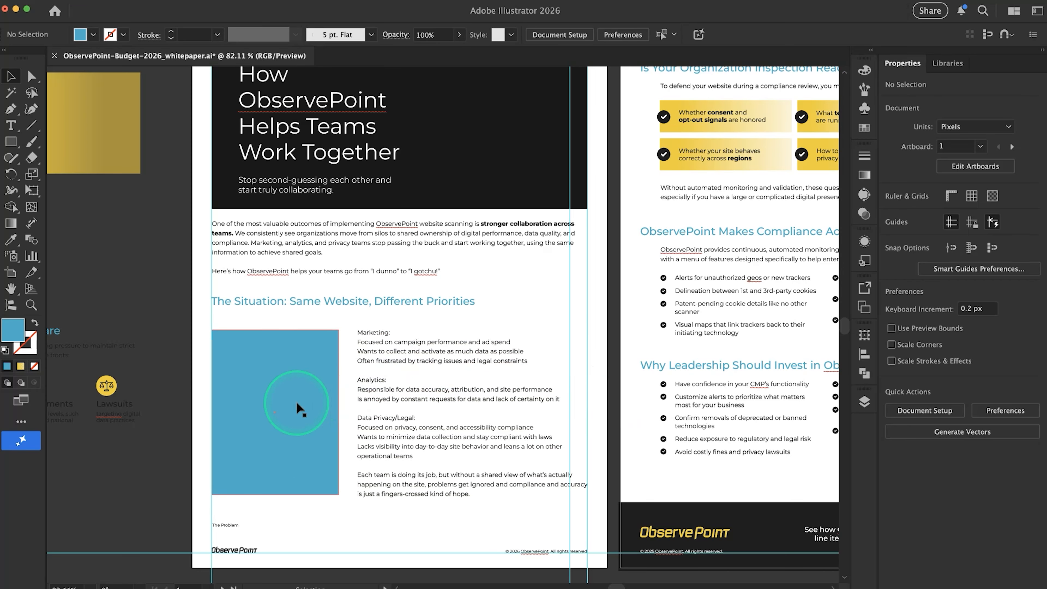
drag(235, 527, 237, 510)
click(326, 529)
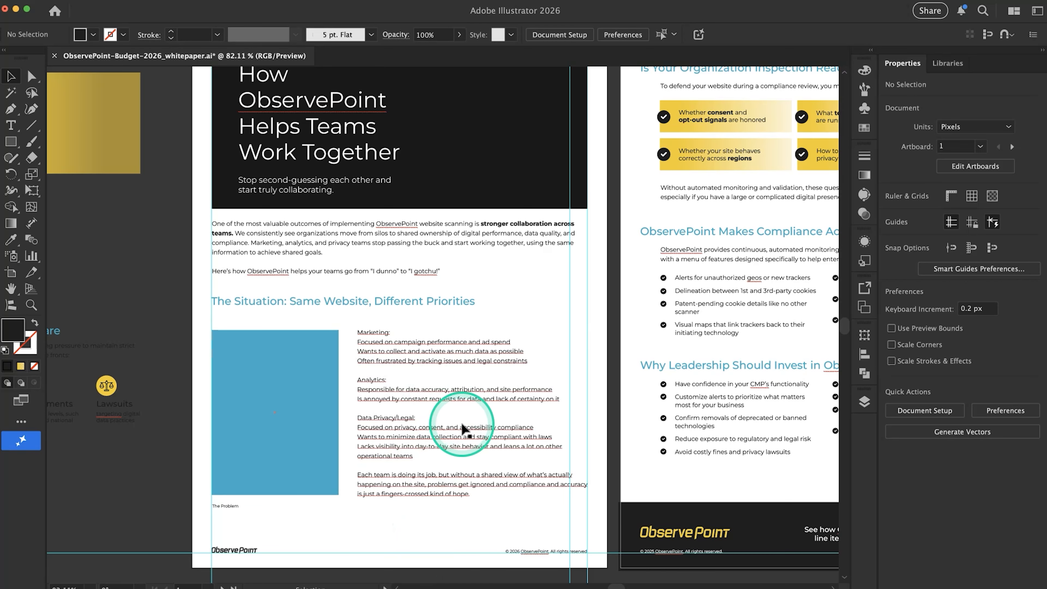
Switch to the Google Doc to examine the triangle diagram under "The Situation" heading, and return to Illustrator
key(super+Tab)
click(623, 294)
scroll(623, 295, up, 6)
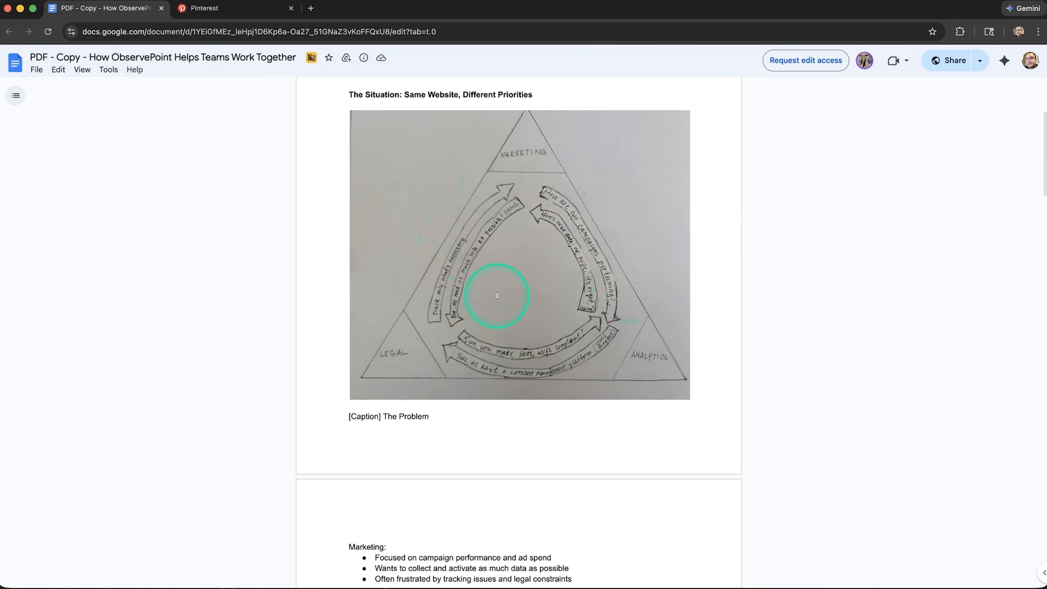
key(super+Tab)
Undo the placeholder, caption and team list changes, and delete the duplicate blue square covering the team lists
scroll(308, 457, down, 3)
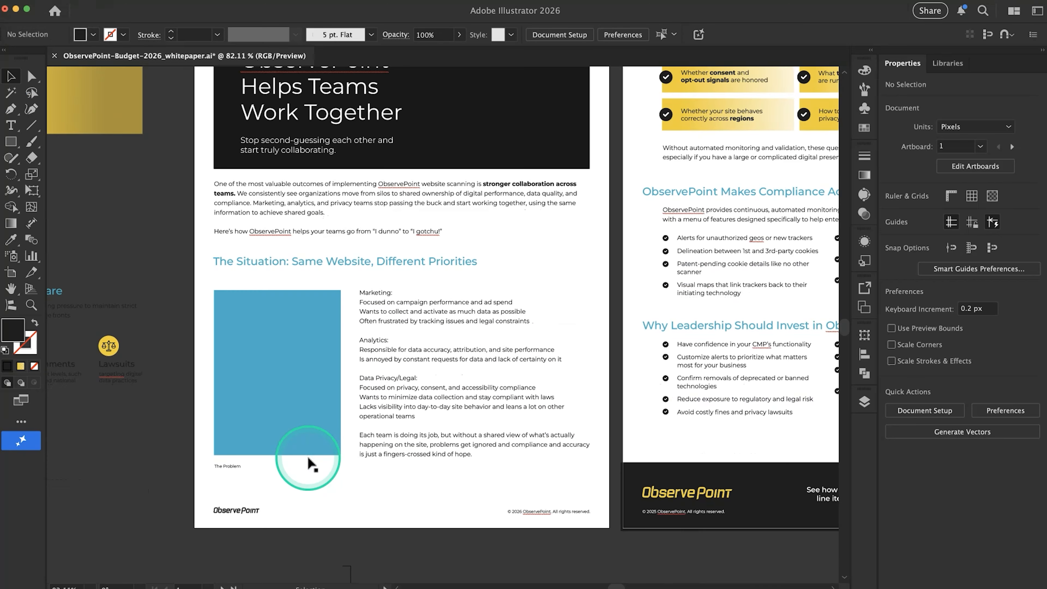
scroll(305, 460, down, 1)
key(super+z)
key(super+z)
key(super+z)
key(super+z)
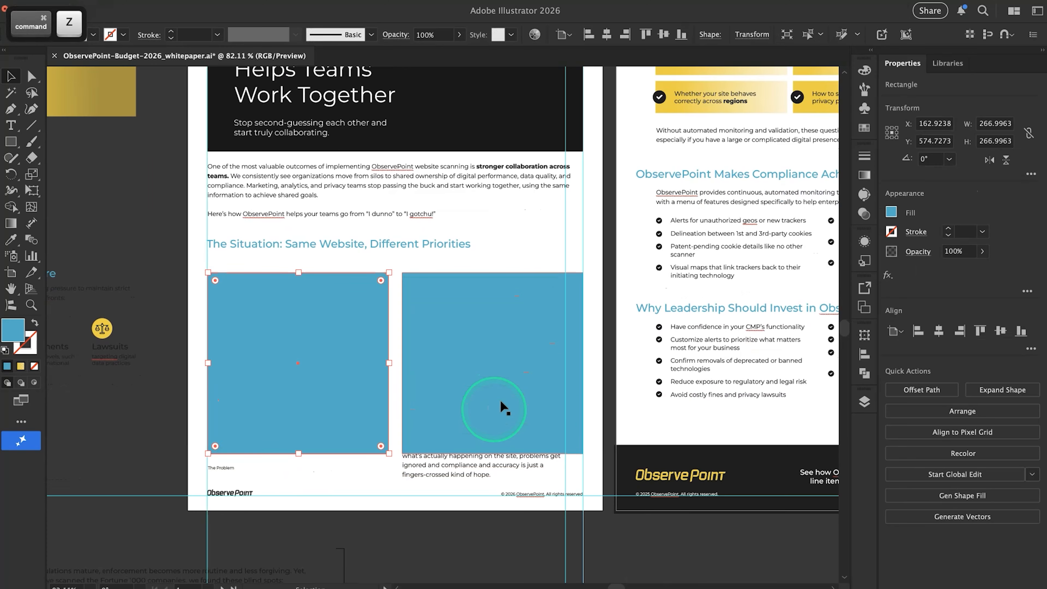
click(604, 319)
click(556, 328)
key(BackSpace)
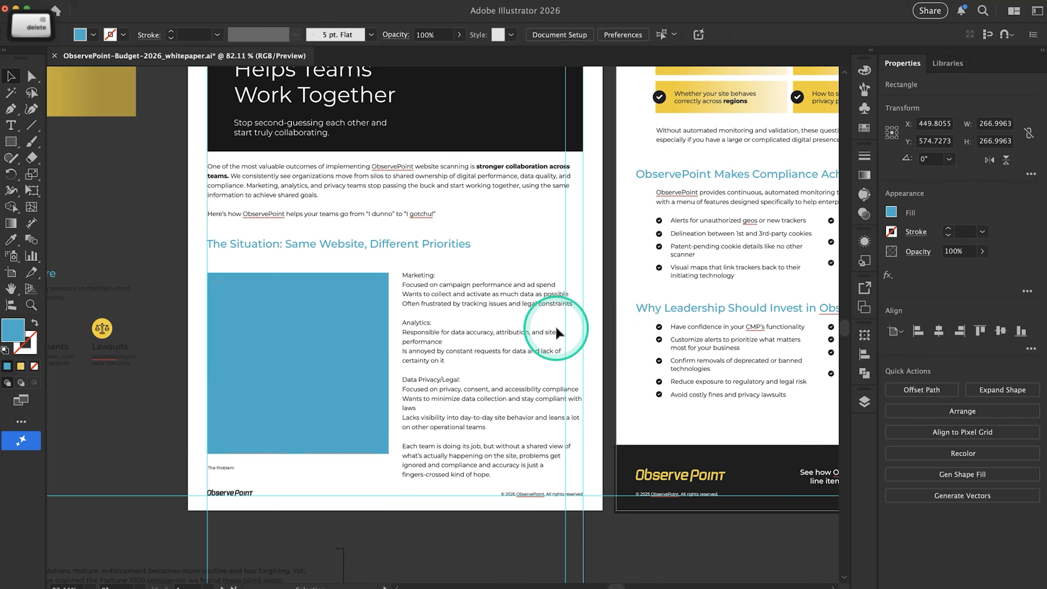
Stretch the blue placeholder down to about 300 px tall and raise it with the team lists closer to the heading
click(243, 456)
drag(294, 454, 293, 478)
key(shift)
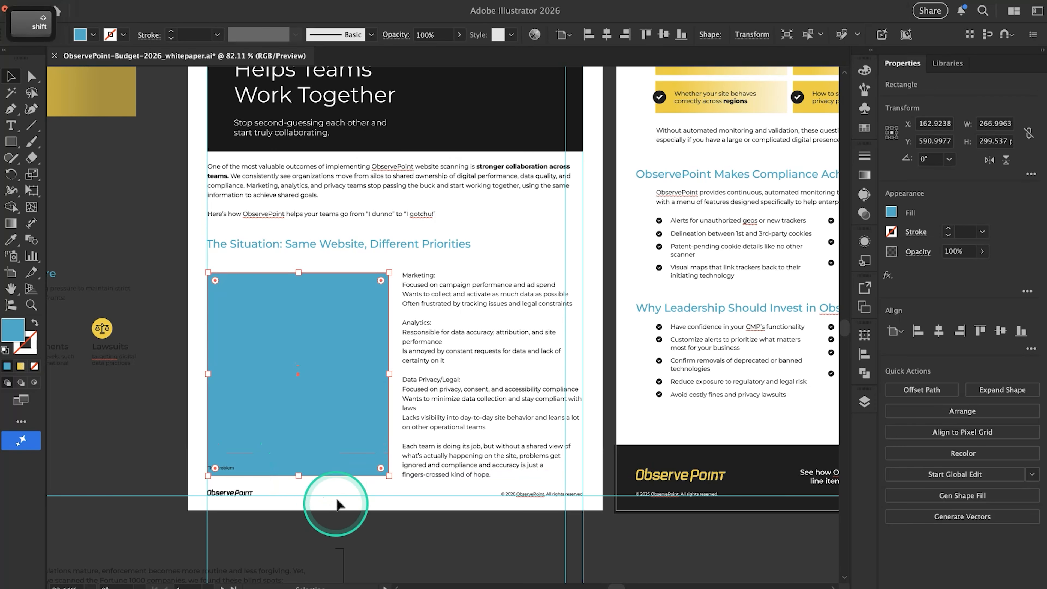
click(337, 504)
drag(382, 375, 410, 353)
click(538, 236)
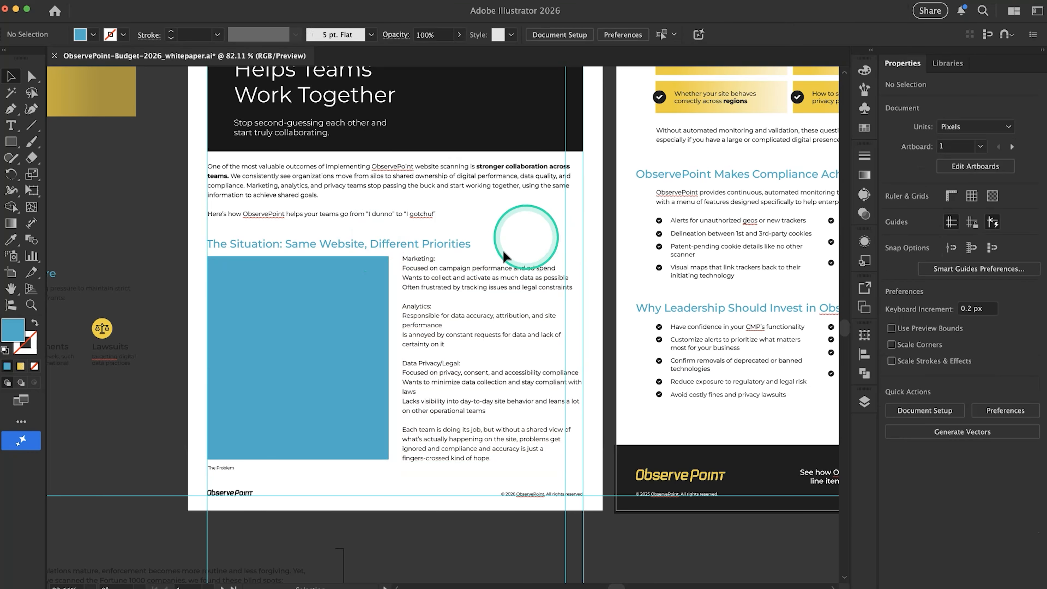
Lower the blue placeholder and team lists together slightly to leave a little more space beneath the heading
scroll(385, 325, left, 1)
scroll(386, 325, up, 1)
scroll(386, 325, up, 4)
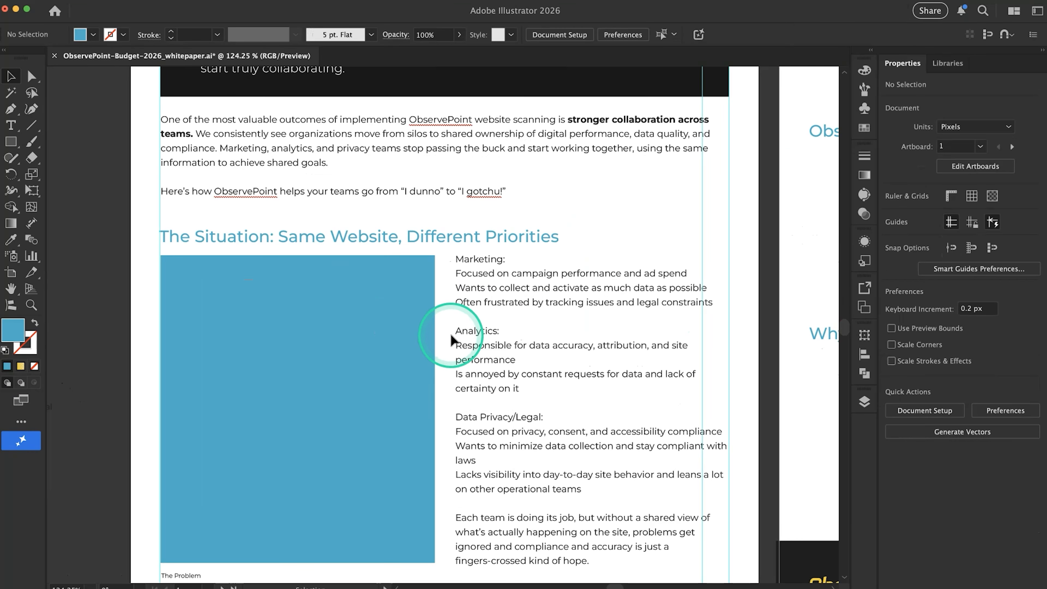
scroll(451, 339, down, 3)
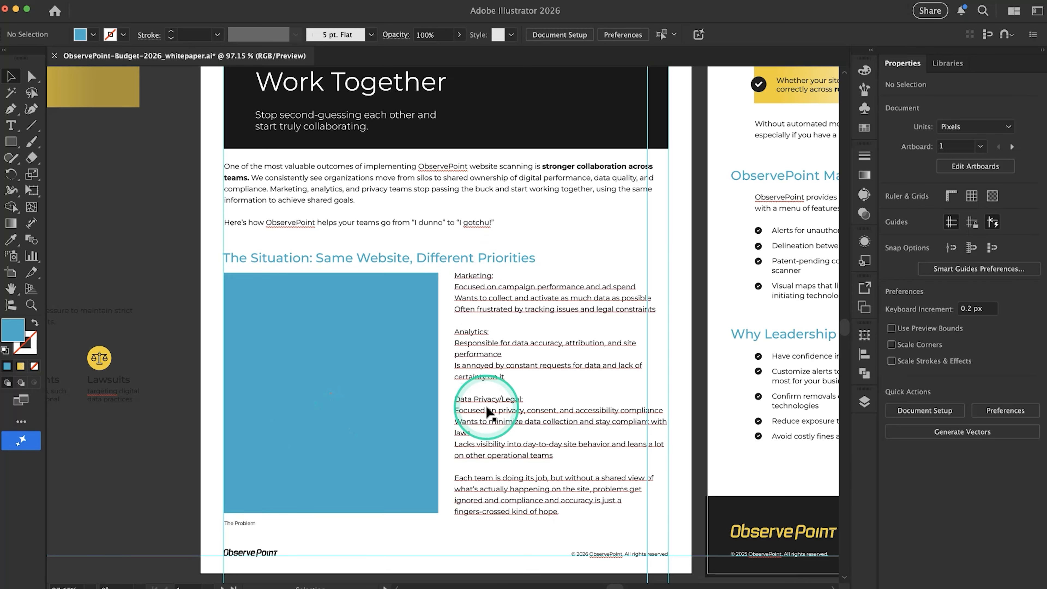
shift+click(414, 416)
shift+click(459, 380)
shift+double_click(459, 376)
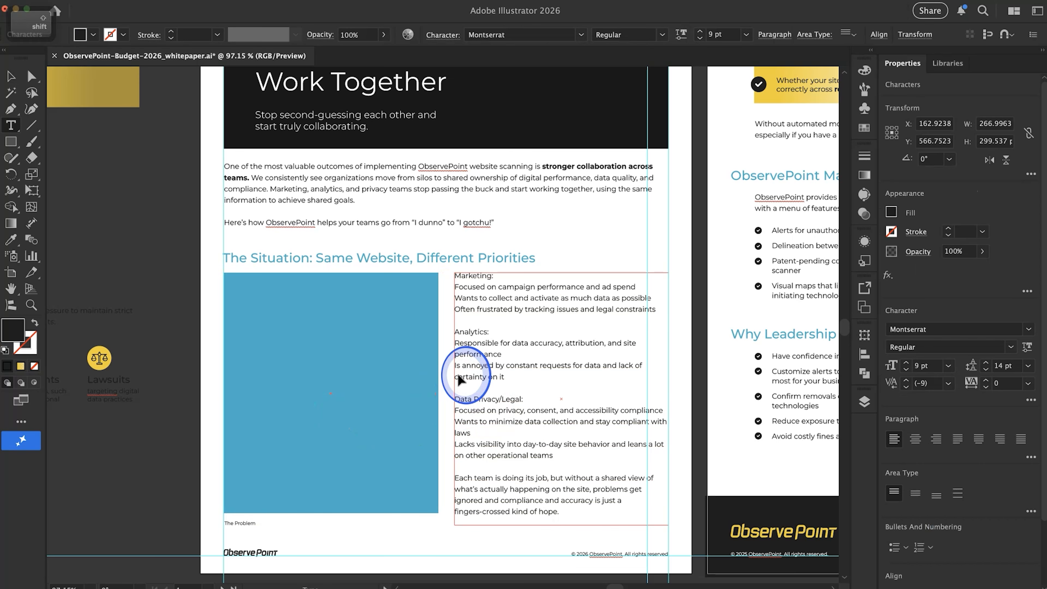
key(Escape)
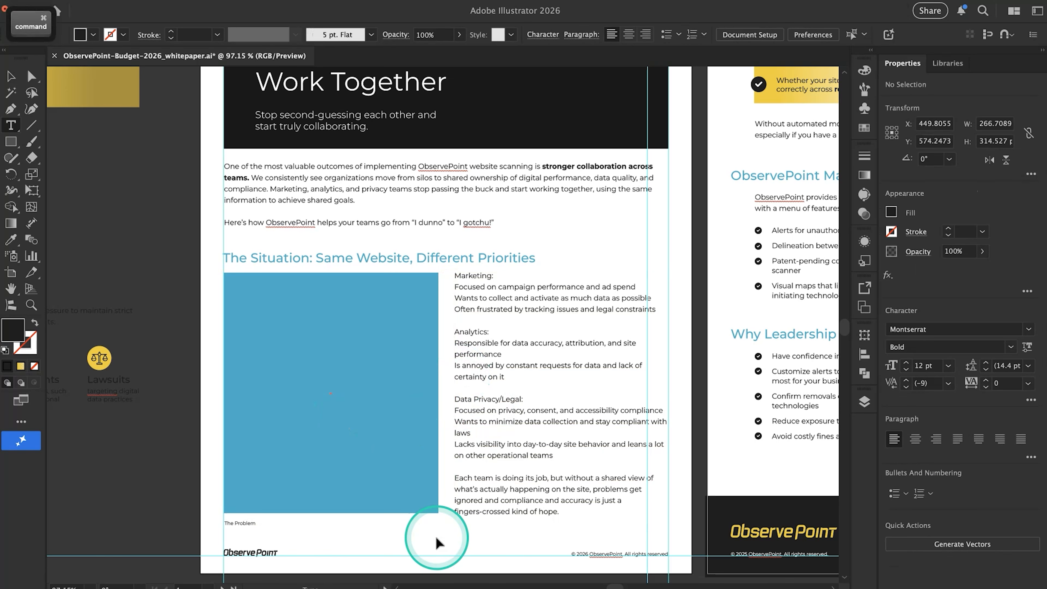
click(423, 431)
drag(459, 447, 461, 444)
click(304, 521)
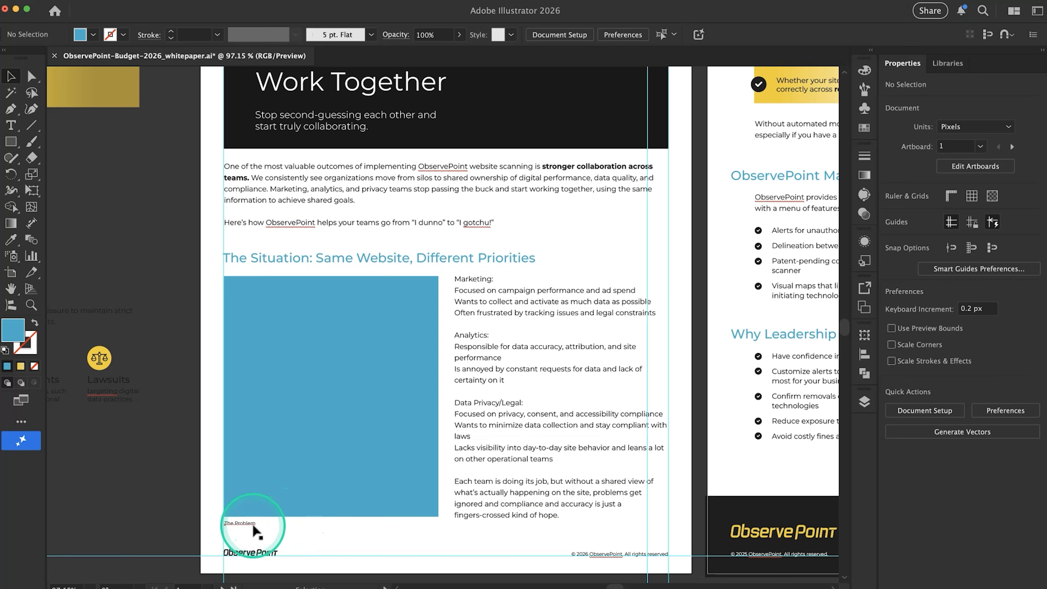
Lower the caption "The Problem" slightly beneath the blue placeholder, aligned with its left edge
drag(253, 530, 253, 531)
click(316, 543)
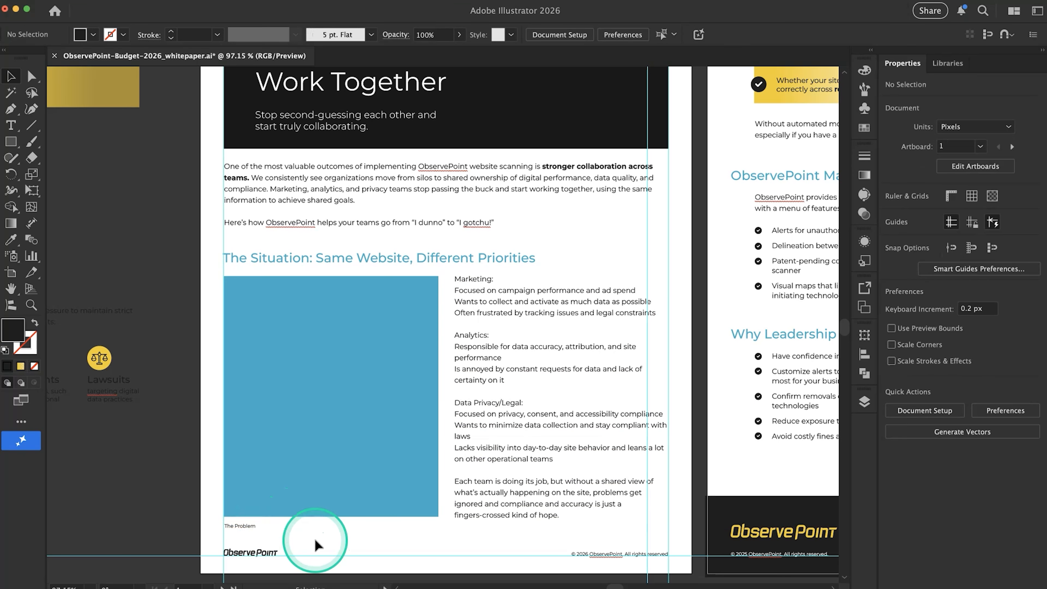
scroll(241, 541, up, 3)
drag(243, 517, 241, 516)
scroll(310, 540, down, 4)
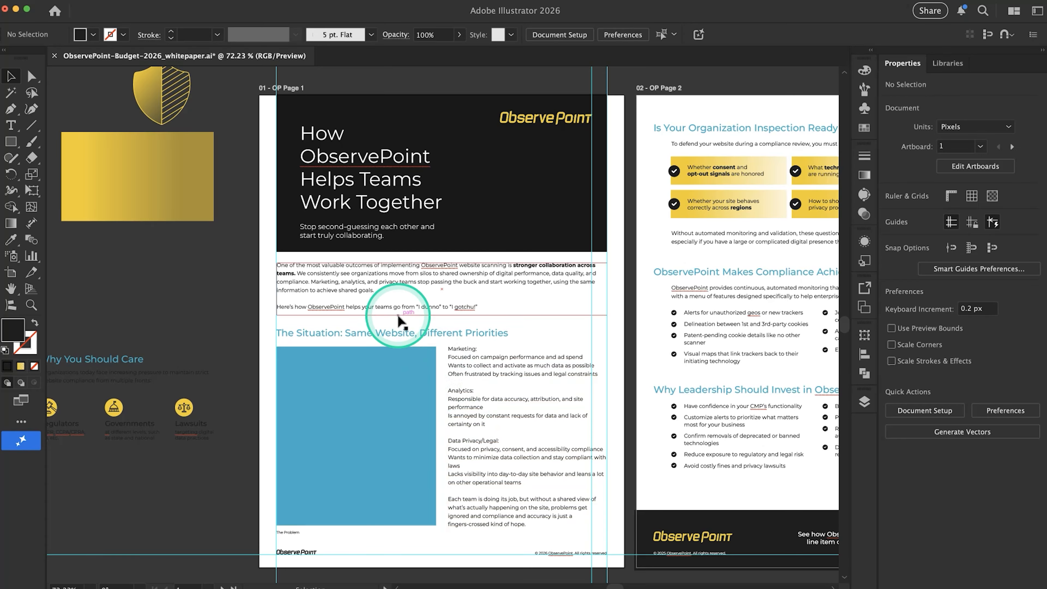
Raise the header subtitle slightly closer beneath the page 1 title, keeping it left-aligned with the title
scroll(367, 297, up, 3)
drag(363, 294, 344, 276)
click(273, 304)
key(super+z)
click(340, 283)
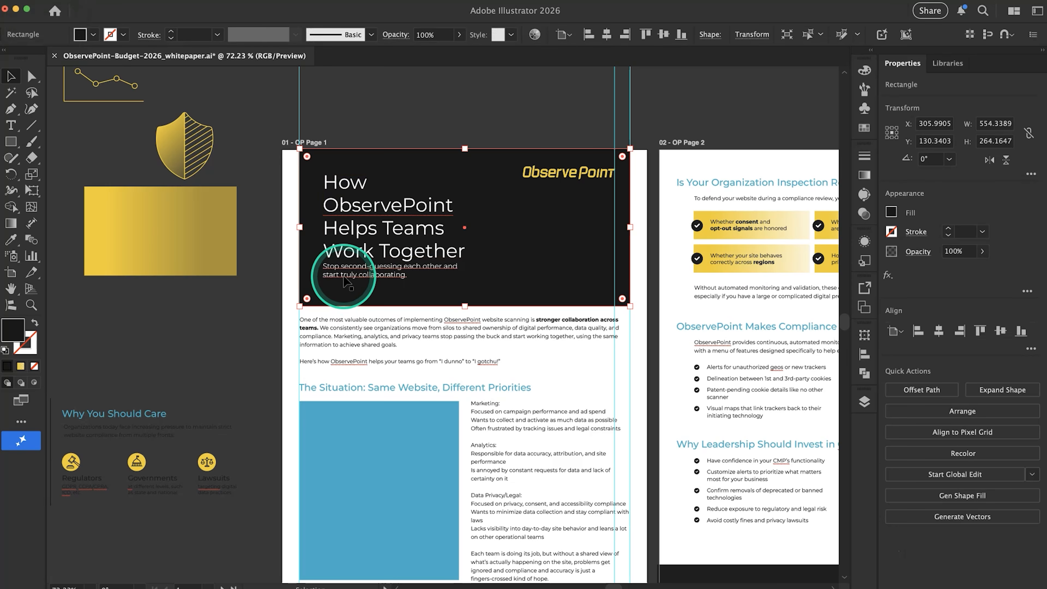
click(343, 285)
key(shift+Down)
click(347, 253)
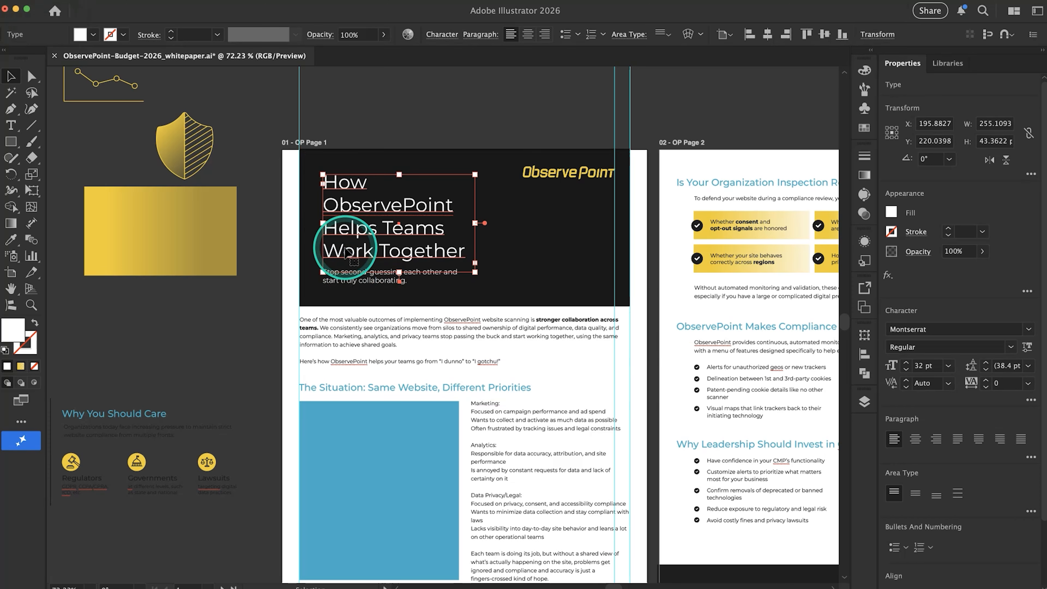
drag(398, 266, 398, 265)
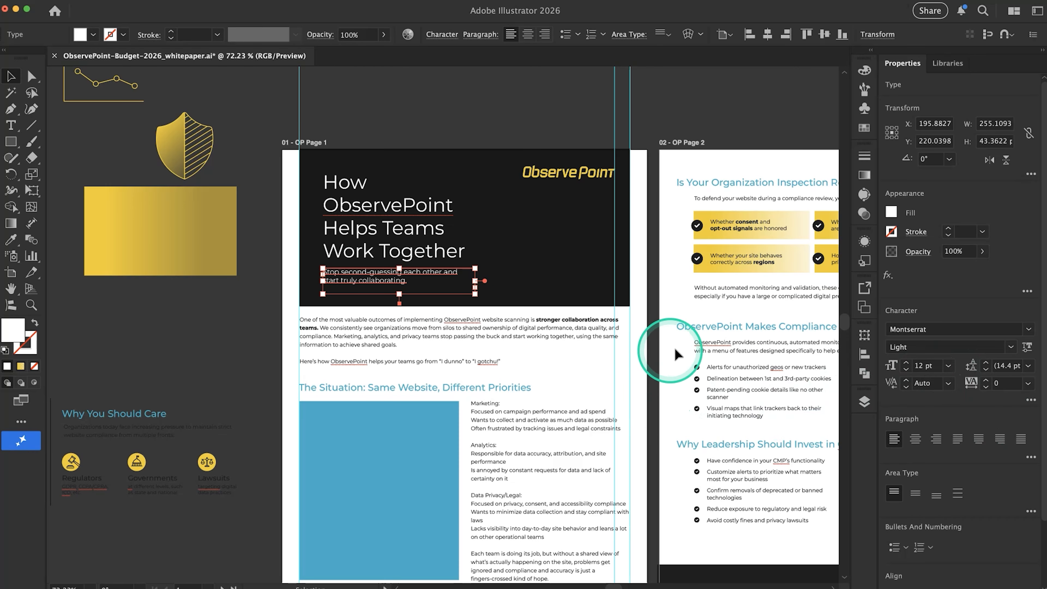
click(683, 328)
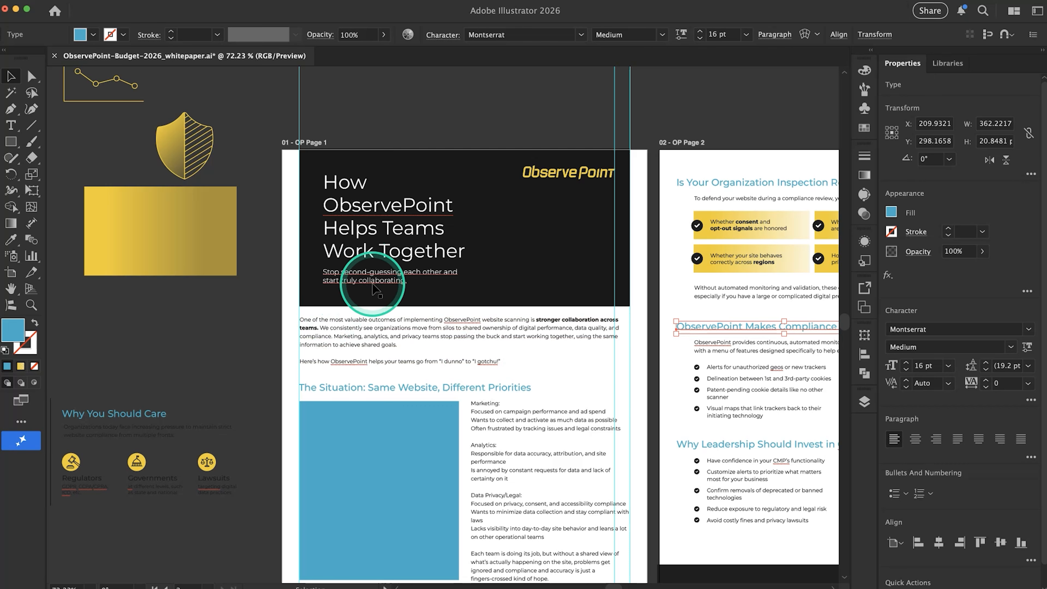
click(365, 275)
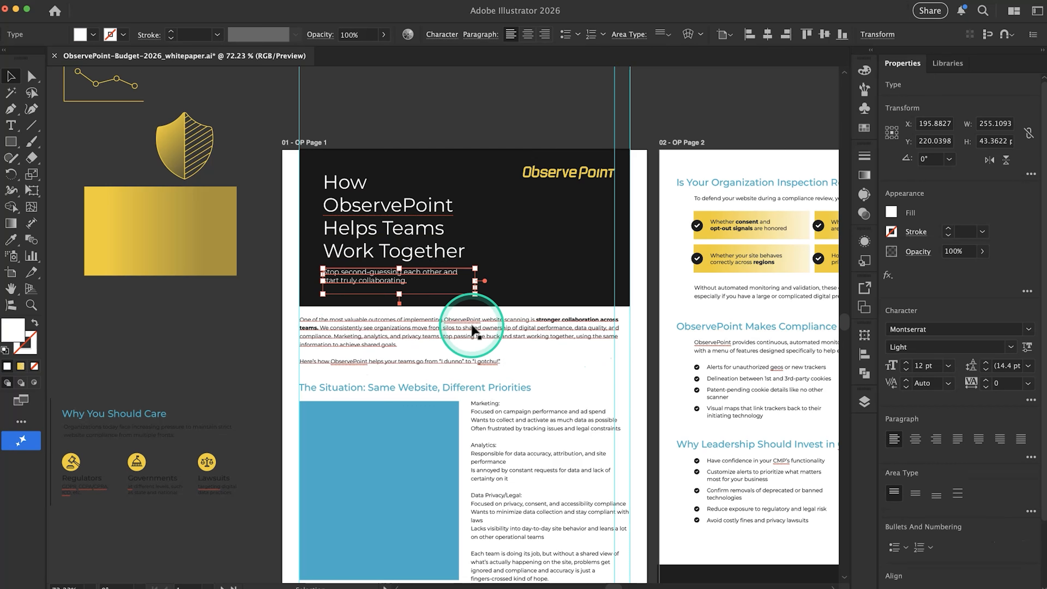
click(480, 328)
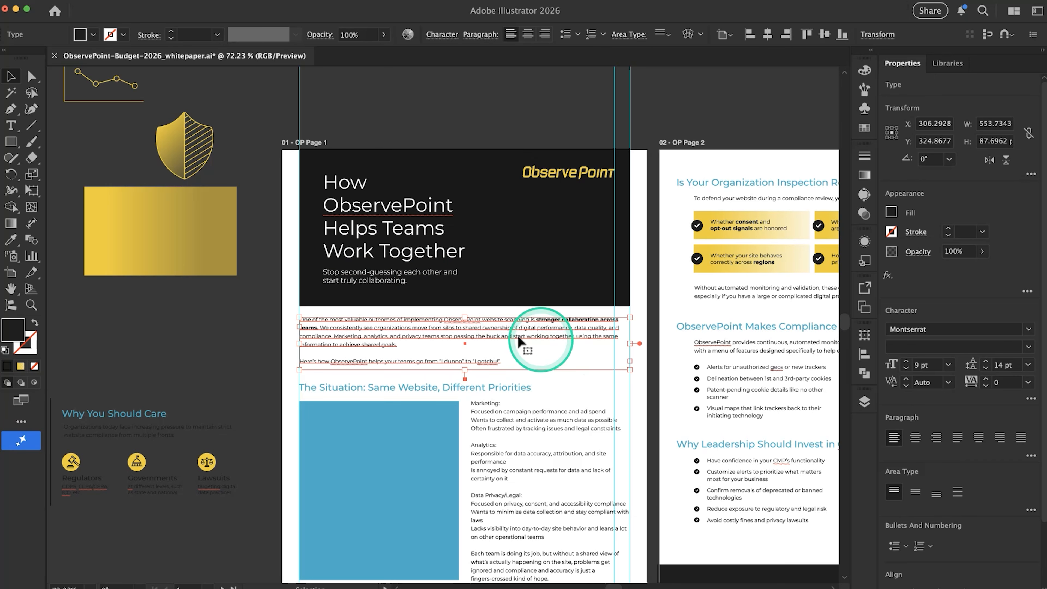
click(505, 433)
scroll(508, 433, down, 2)
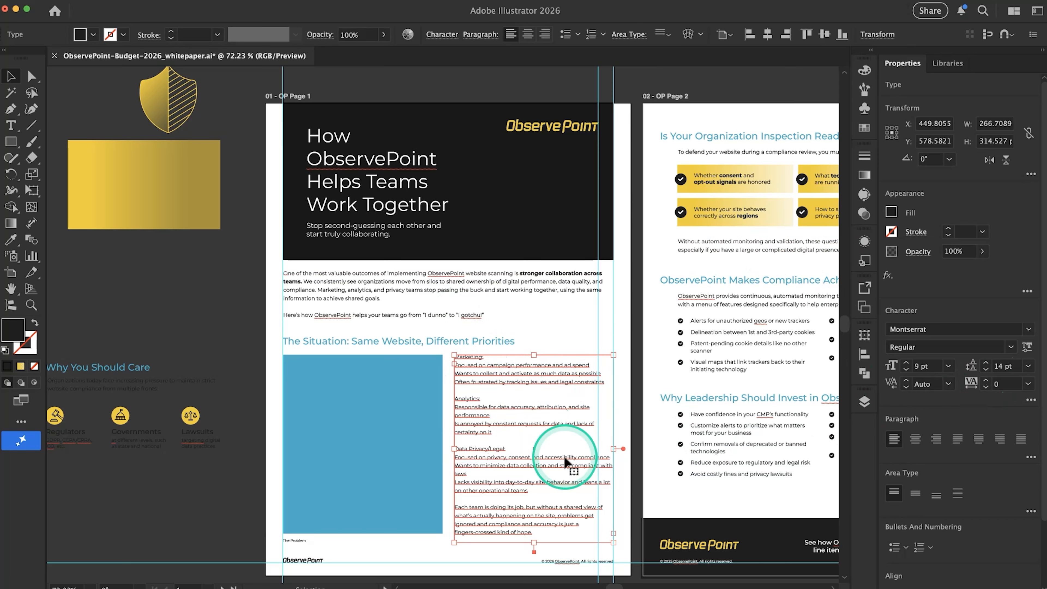
scroll(565, 377, right, 3)
scroll(565, 377, down, 2)
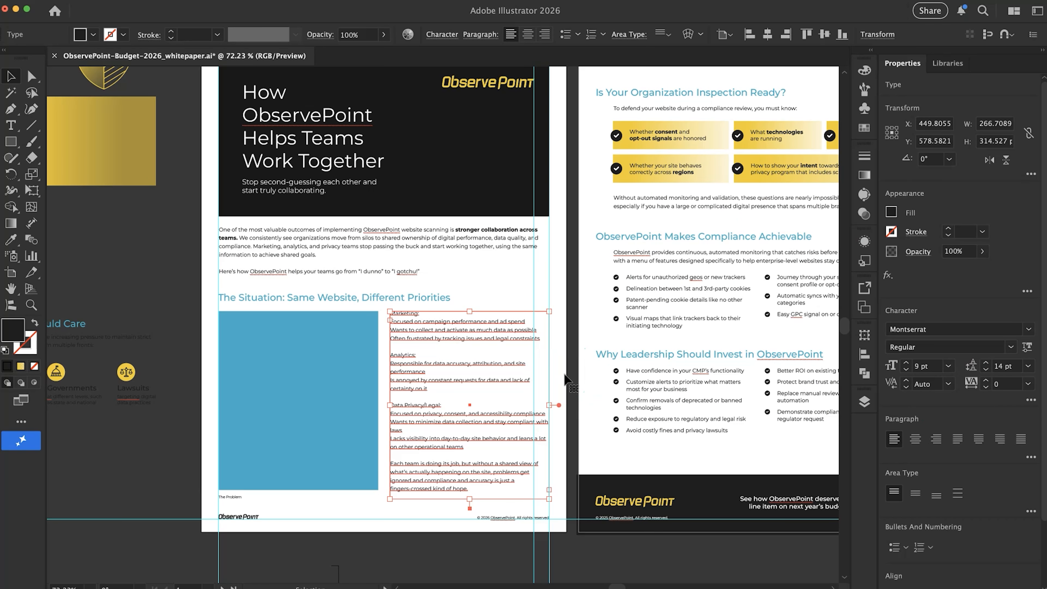
click(515, 287)
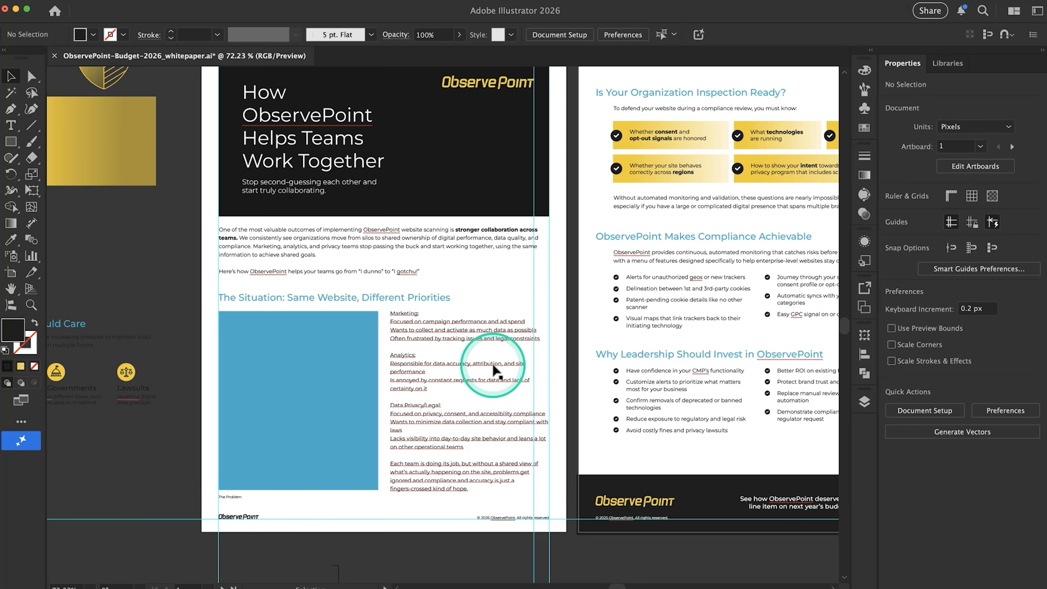
Format the "Marketing:" line in page 1's team lists as a 10 pt Bold subheading
scroll(495, 370, up, 3)
scroll(399, 328, up, 4)
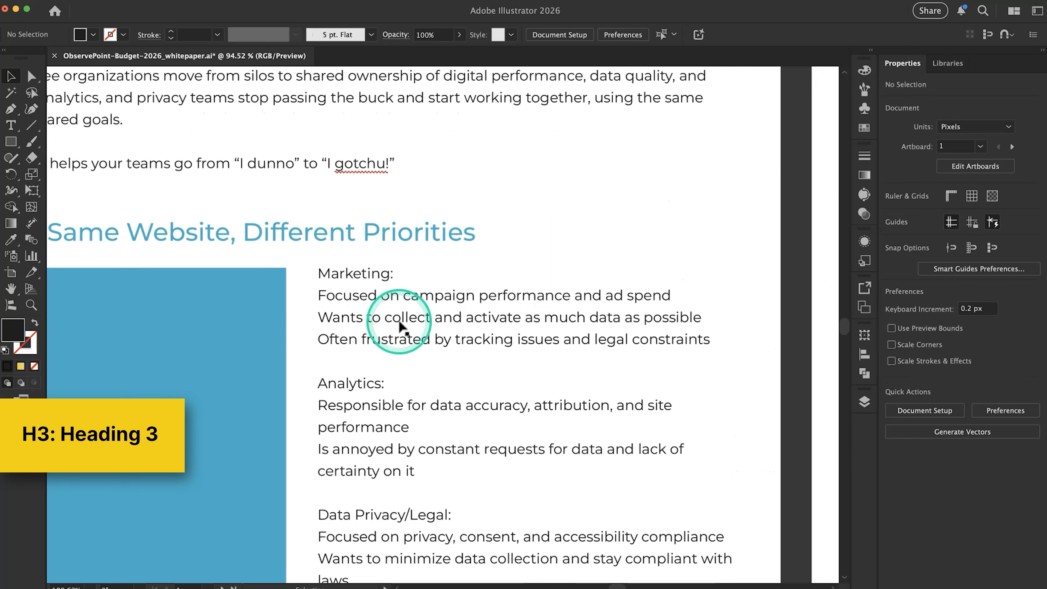
double_click(397, 272)
drag(396, 271, 303, 273)
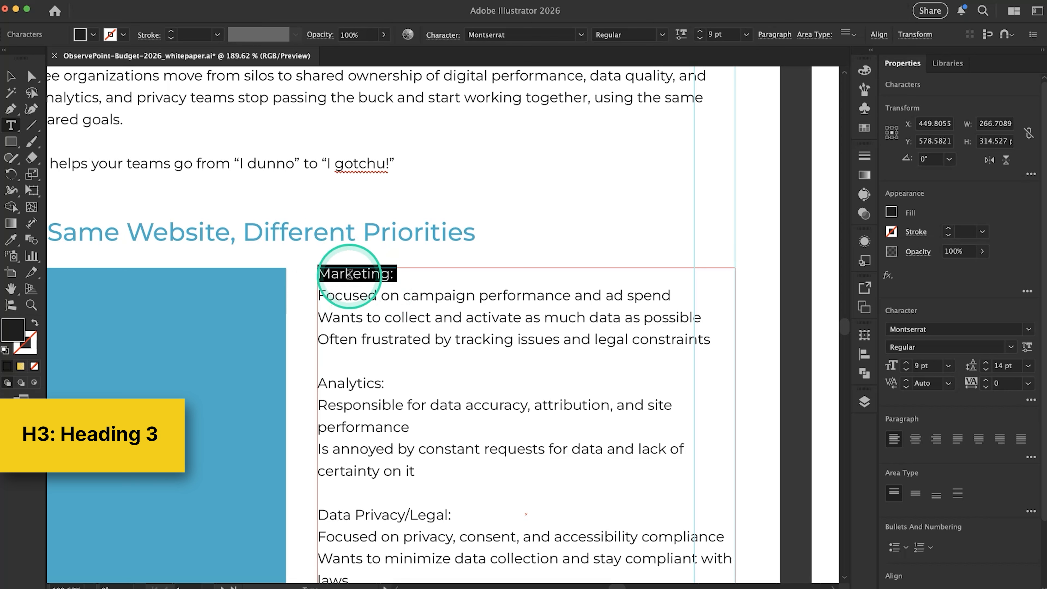
click(906, 363)
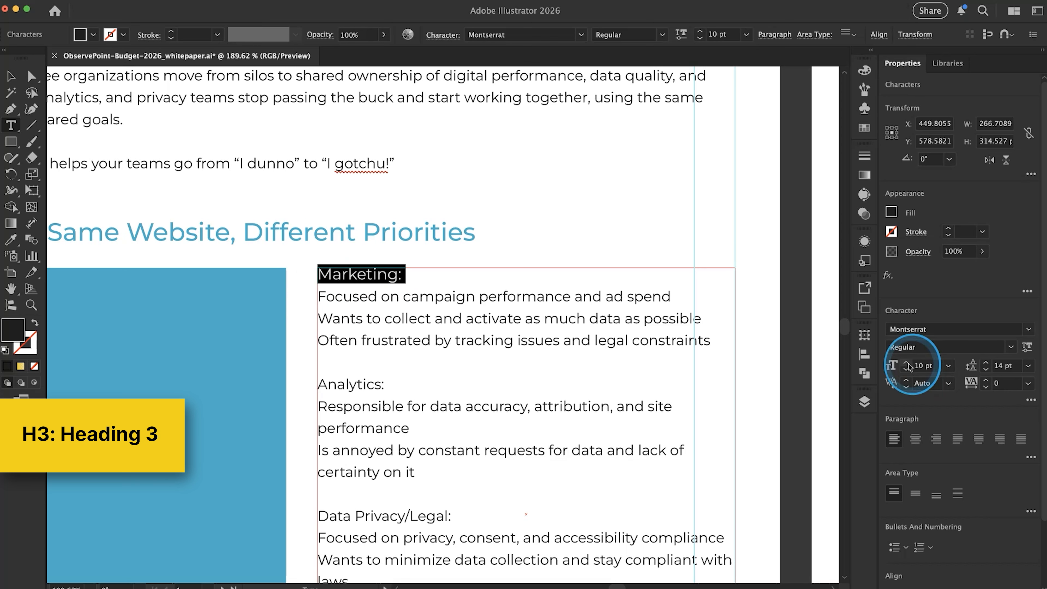
click(1011, 347)
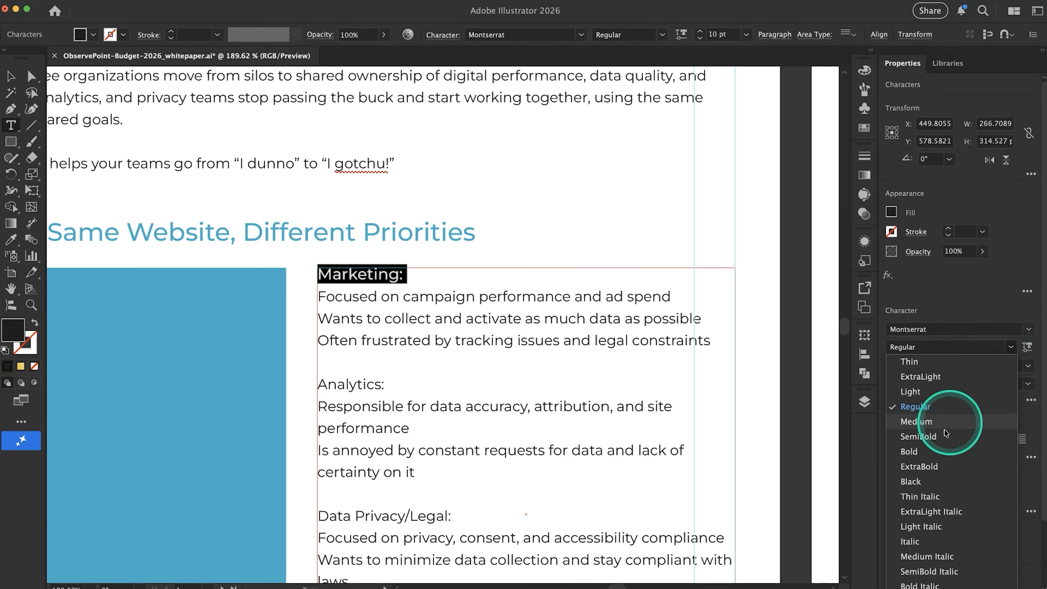
click(936, 450)
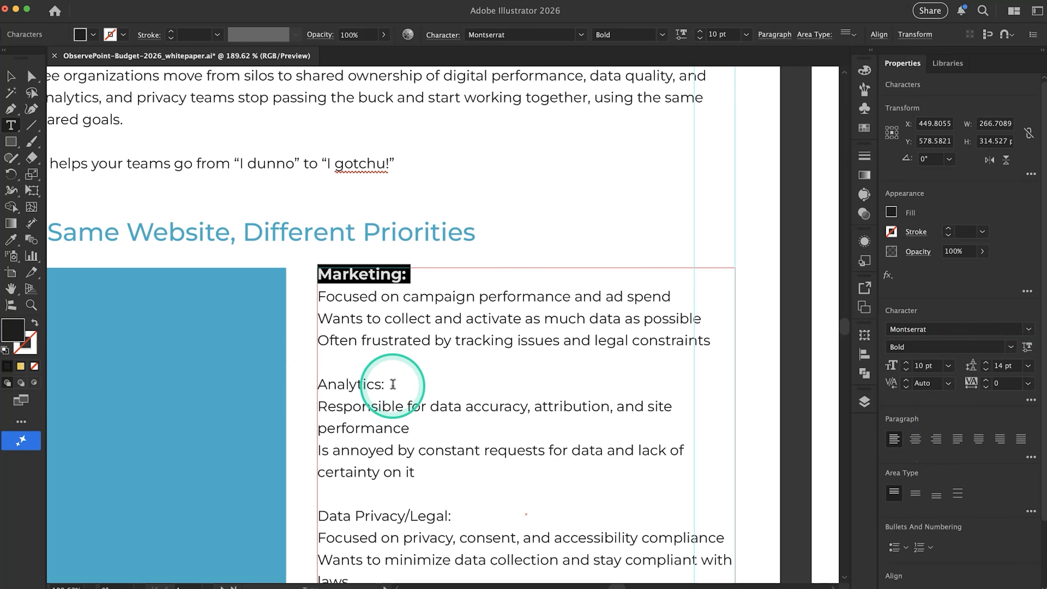
Format the "Analytics:" line in the team lists as Bold at 10 pt
drag(391, 383, 282, 392)
click(1011, 347)
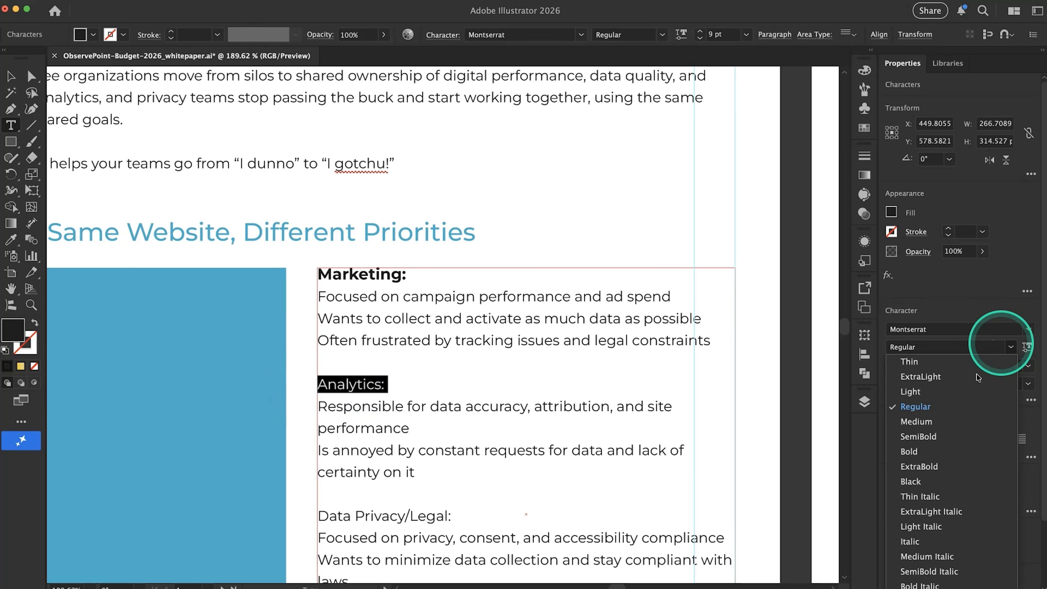
click(944, 453)
click(949, 366)
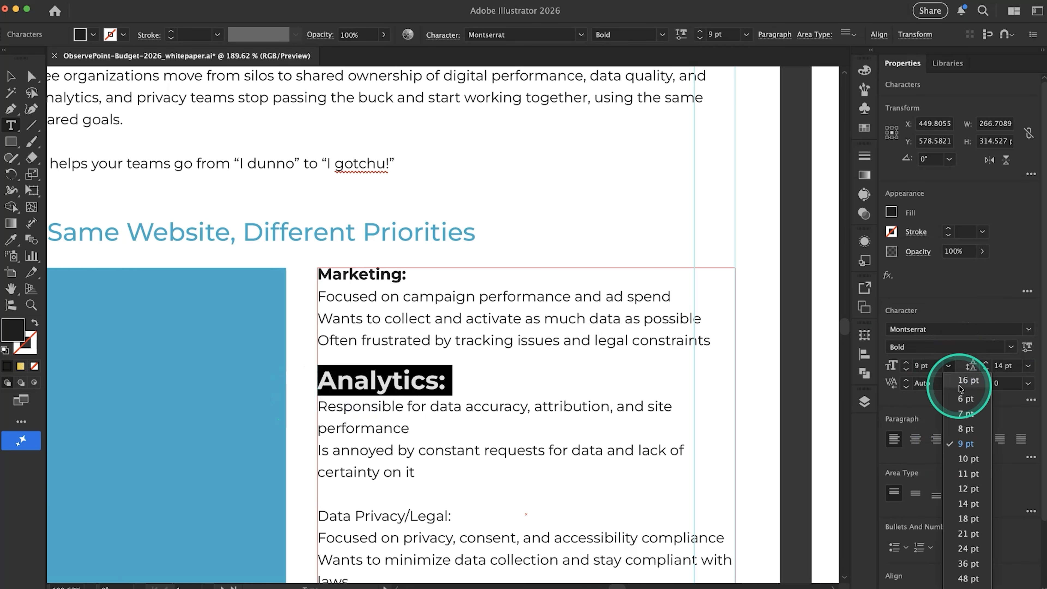
click(968, 459)
Match the "Data Privacy/Legal:" line to the "Analytics:" subheading's formatting with the Eyedropper, then leave text editing
scroll(474, 454, down, 5)
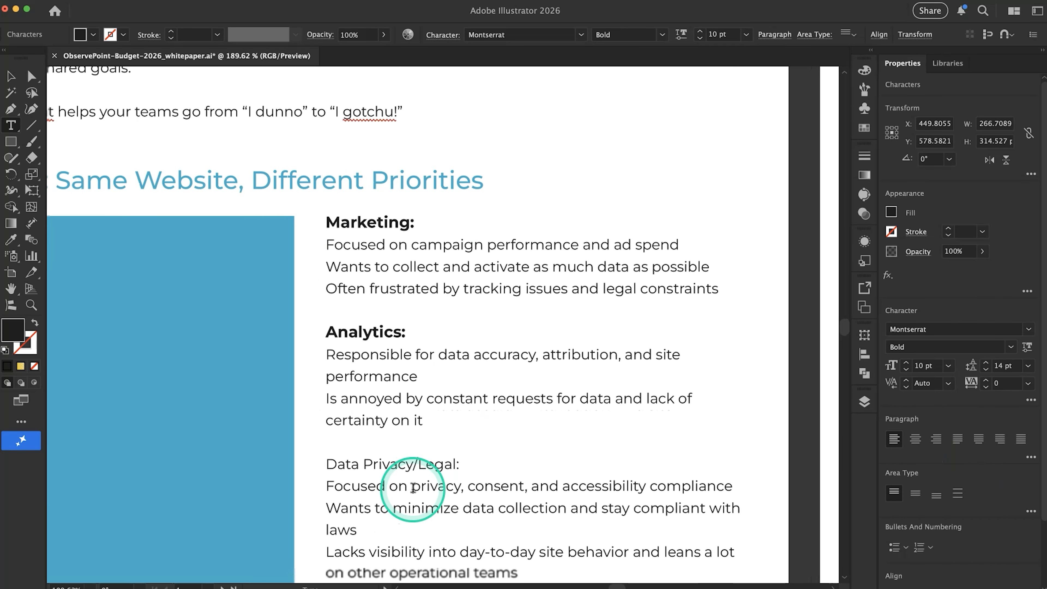
drag(480, 411, 351, 410)
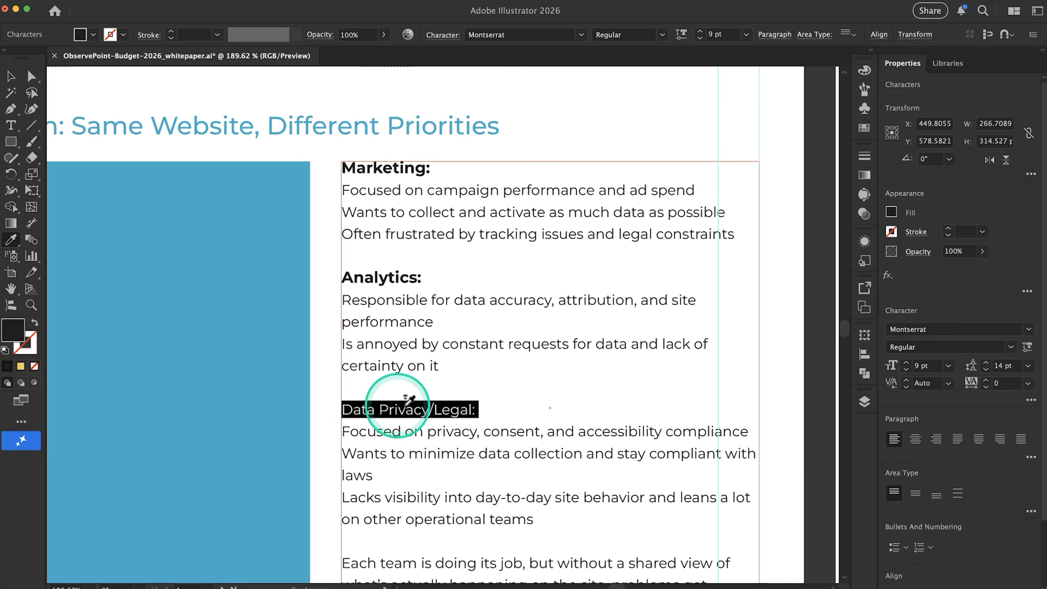
click(382, 277)
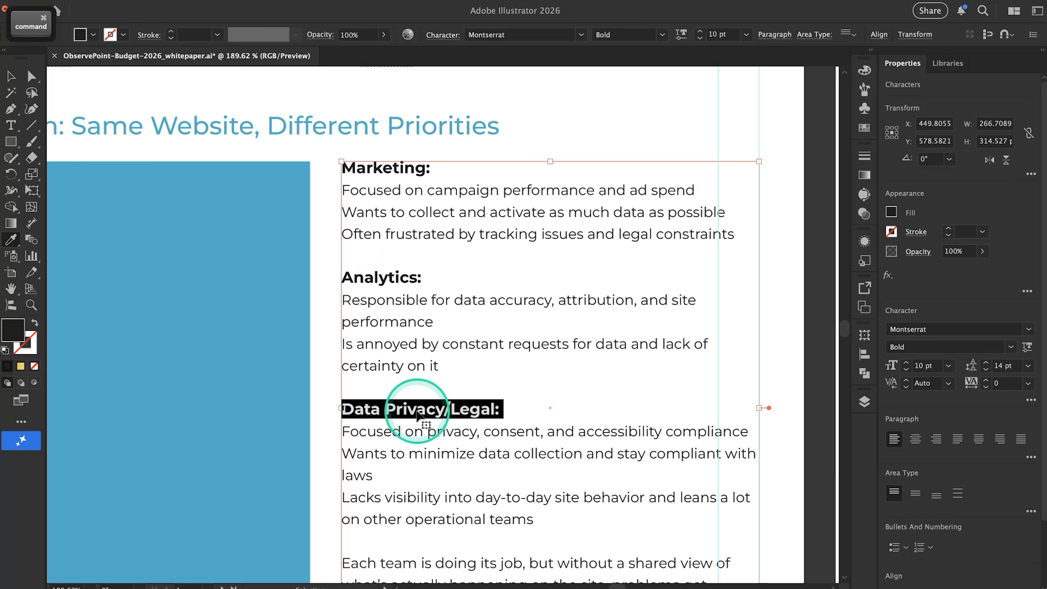
super+click(390, 400)
scroll(390, 400, down, 2)
scroll(391, 400, down, 4)
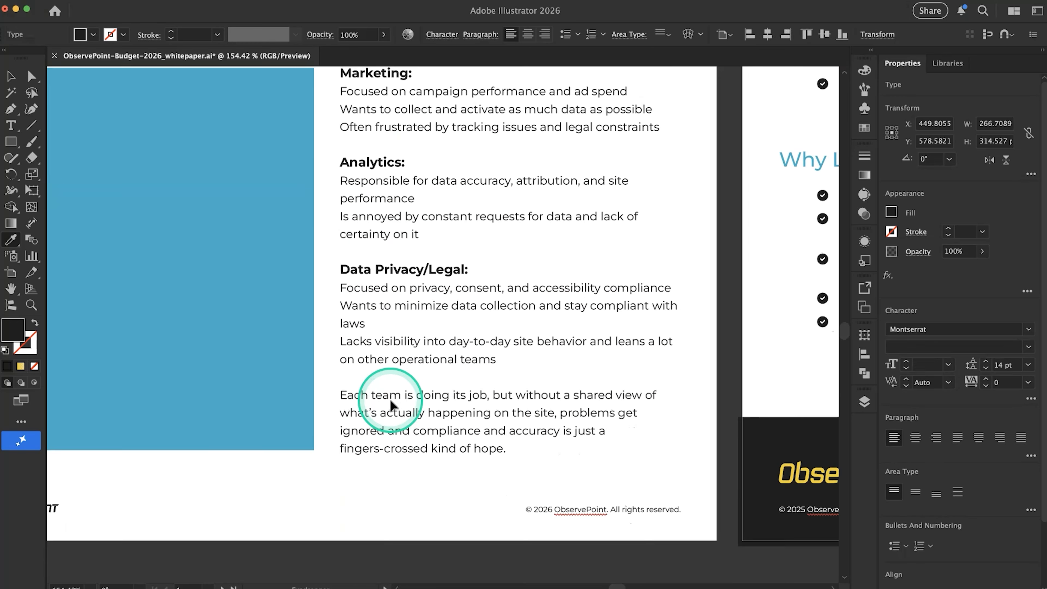
key(v)
scroll(502, 395, down, 5)
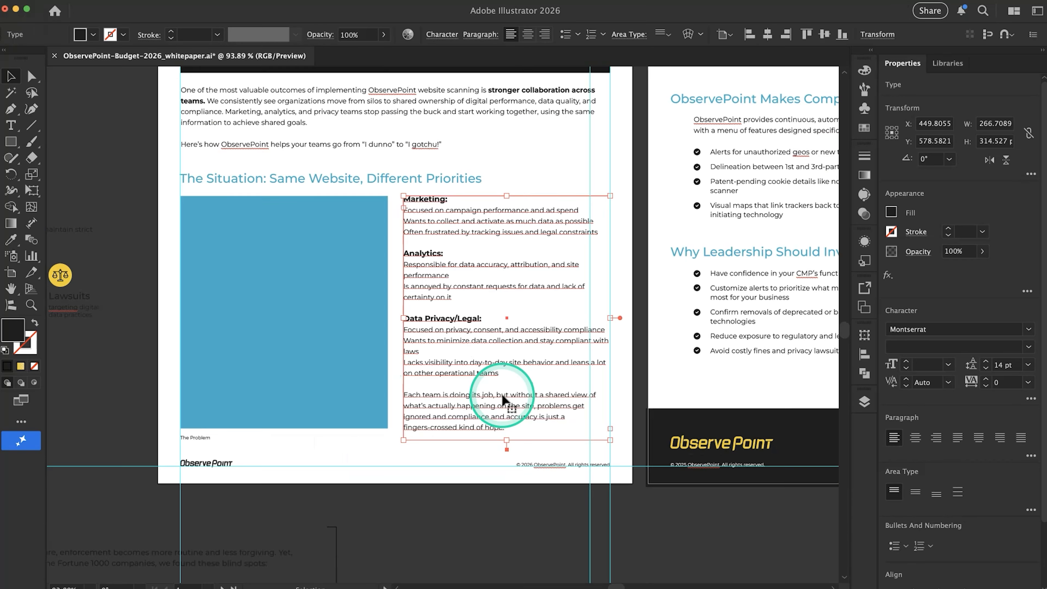
Switch to the Google Docs copy to check the team lists' bullet structure and closing paragraph, then return to Illustrator
key(super+Tab)
scroll(503, 396, up, 6)
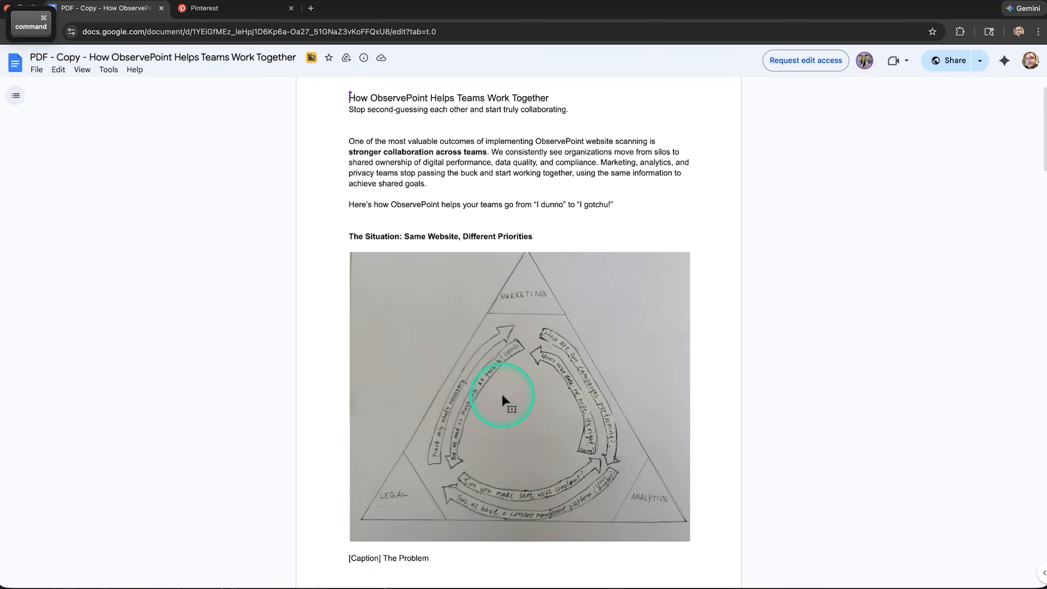
scroll(502, 396, down, 10)
scroll(502, 399, down, 2)
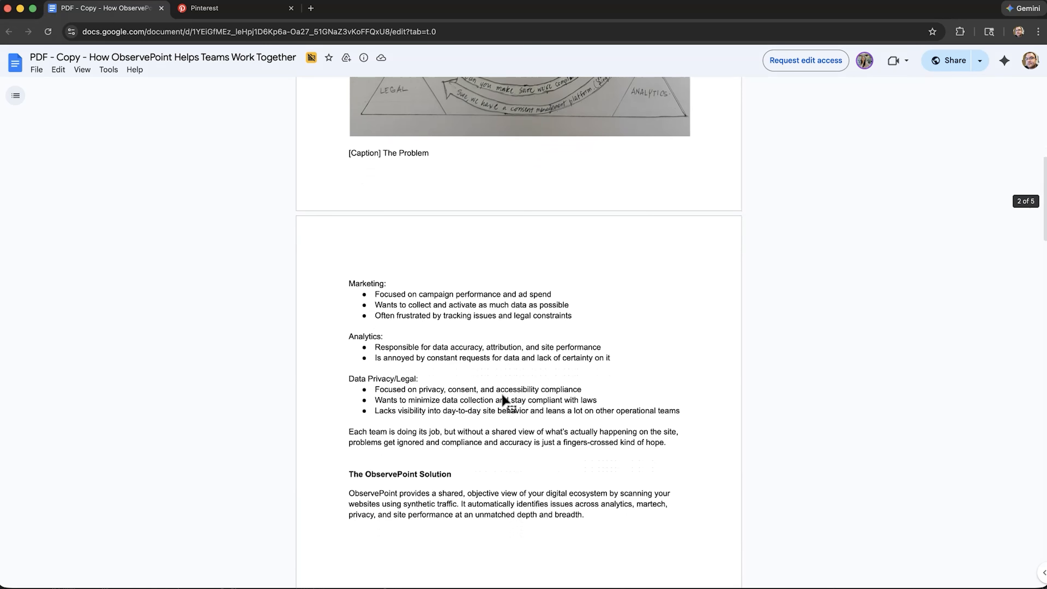
key(super+Tab)
key(super+Tab)
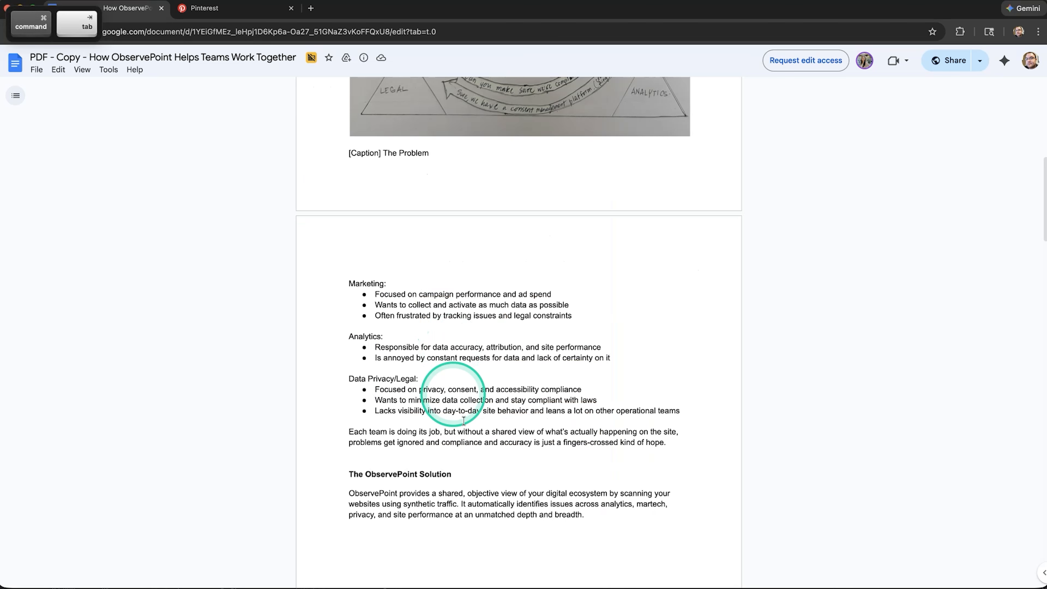
key(super+Tab)
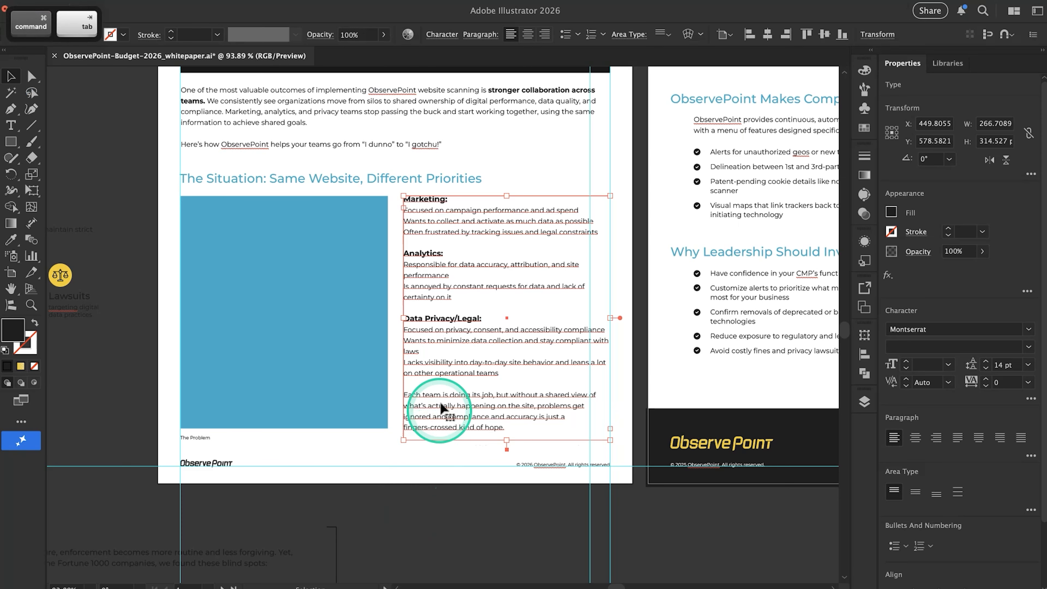
key(super+Tab)
key(super+Tab)
key(super+Tab)
triple_click(430, 434)
key(super+c)
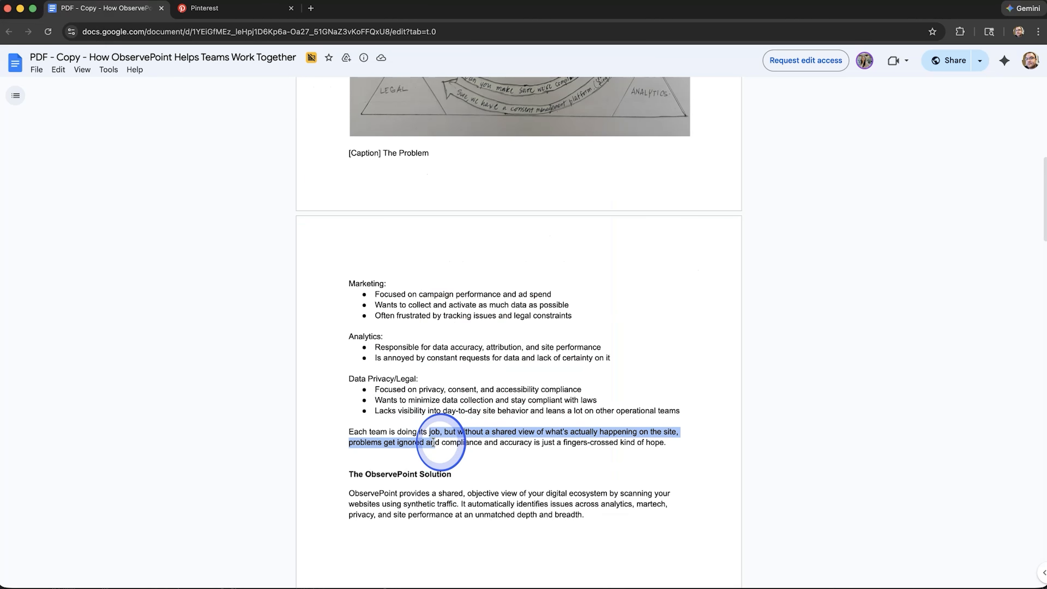
key(super+Tab)
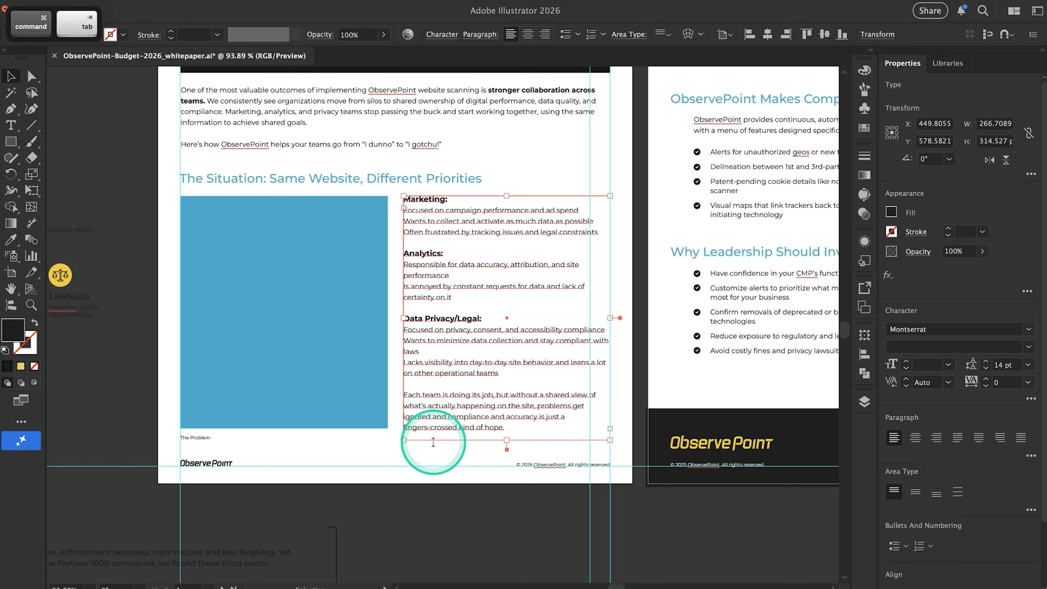
Apply bullets to the three items under "Data Privacy/Legal:" in page 1's team lists
double_click(479, 373)
click(451, 359)
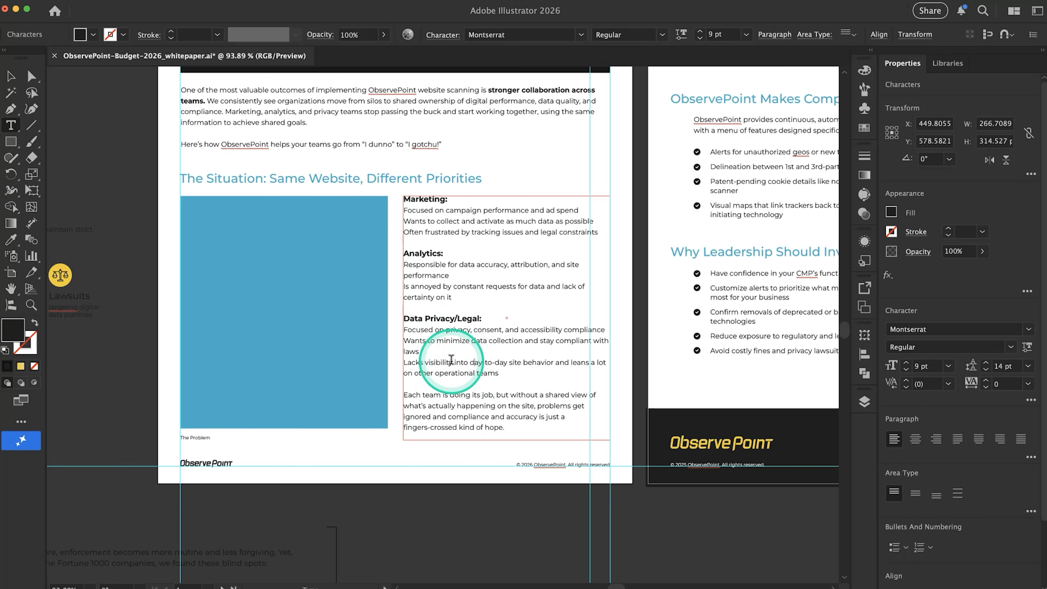
drag(505, 371, 405, 330)
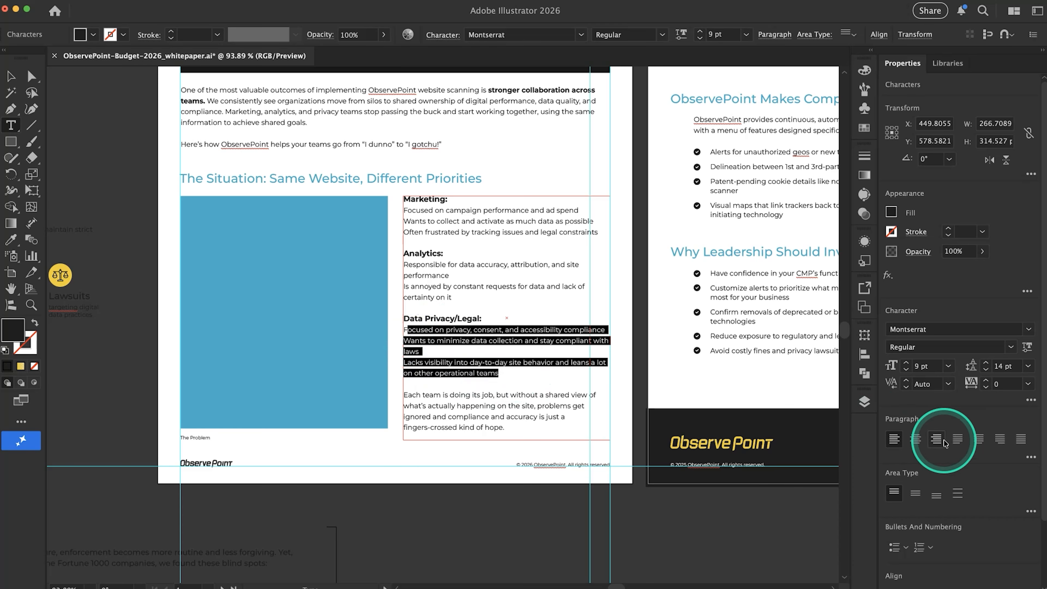
click(894, 547)
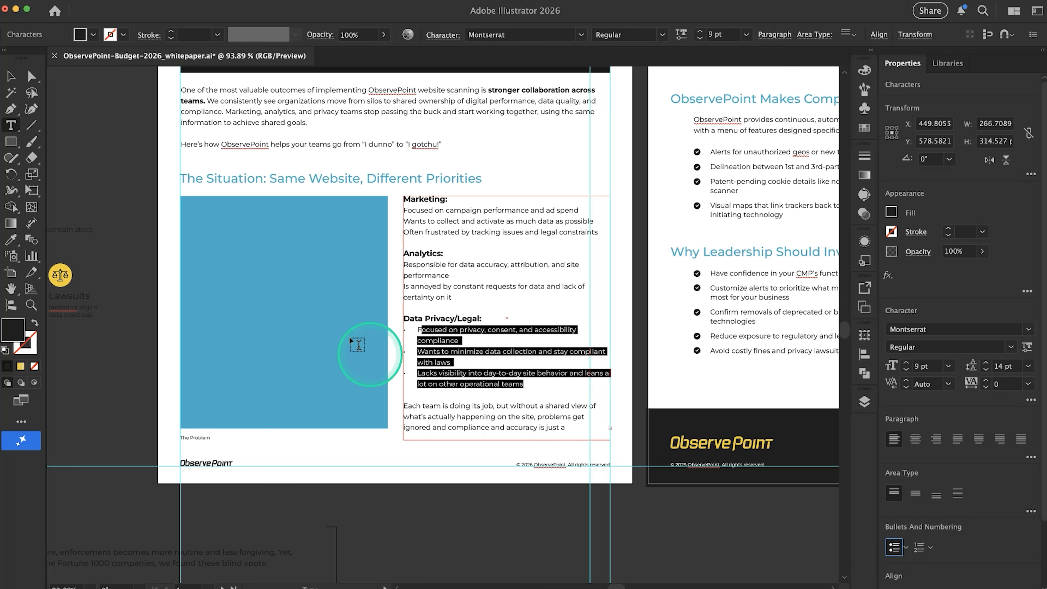
Apply bullets to the items under "Analytics:" and "Marketing:" in the team lists
drag(441, 297, 399, 258)
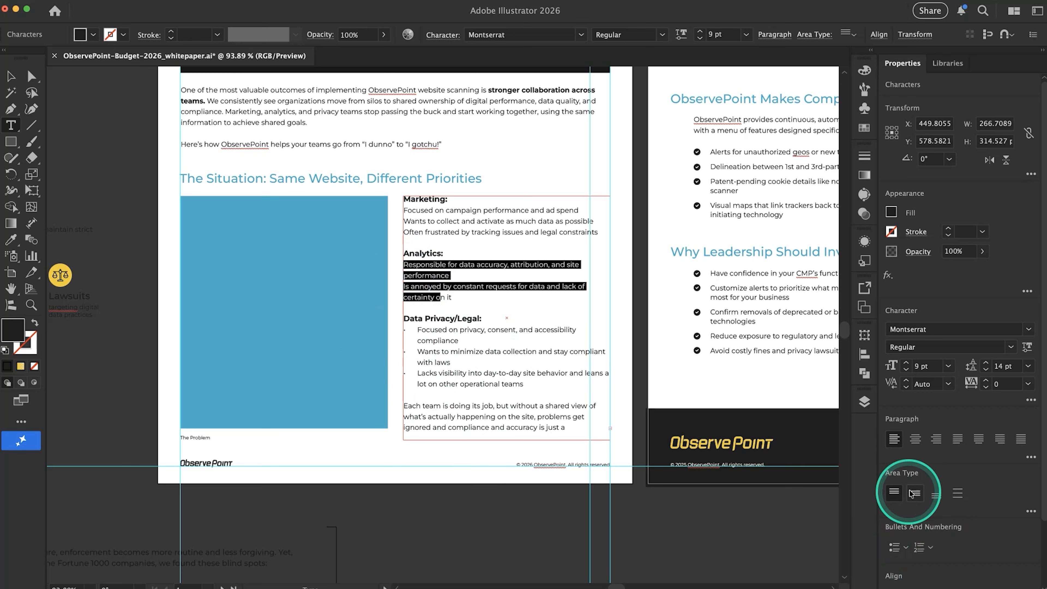
click(894, 547)
drag(425, 232, 406, 212)
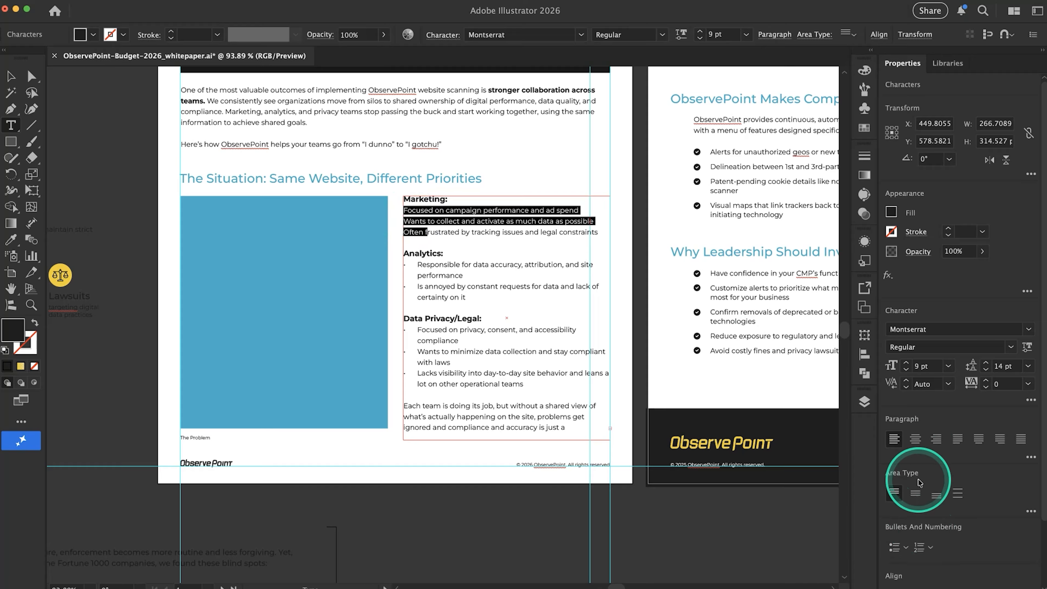
click(894, 547)
Extend the team lists' text frame downward to about 344 px tall to fit the whole closing paragraph
drag(510, 449, 509, 467)
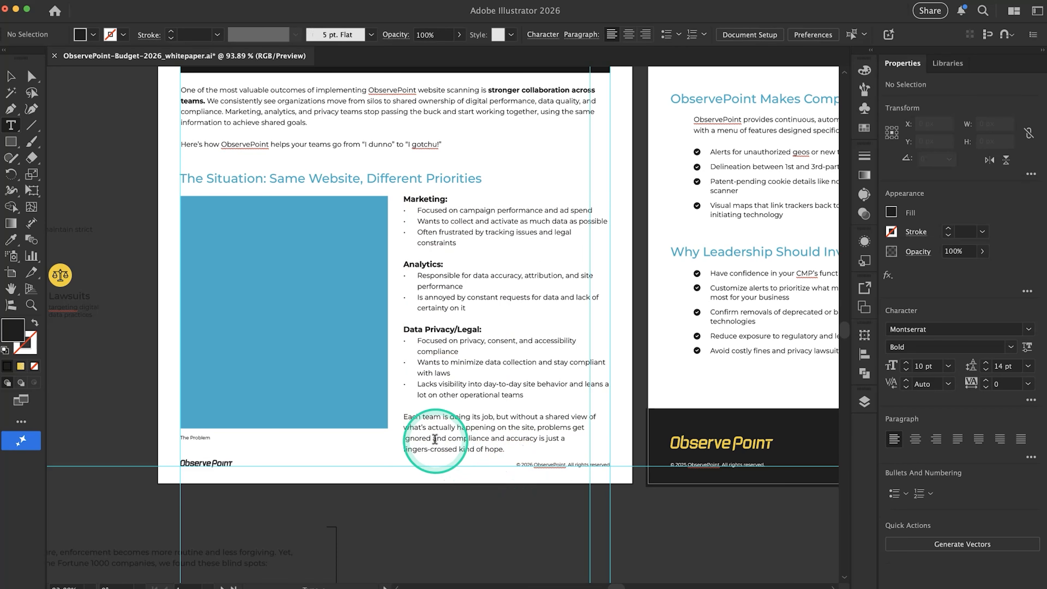
super+click(345, 462)
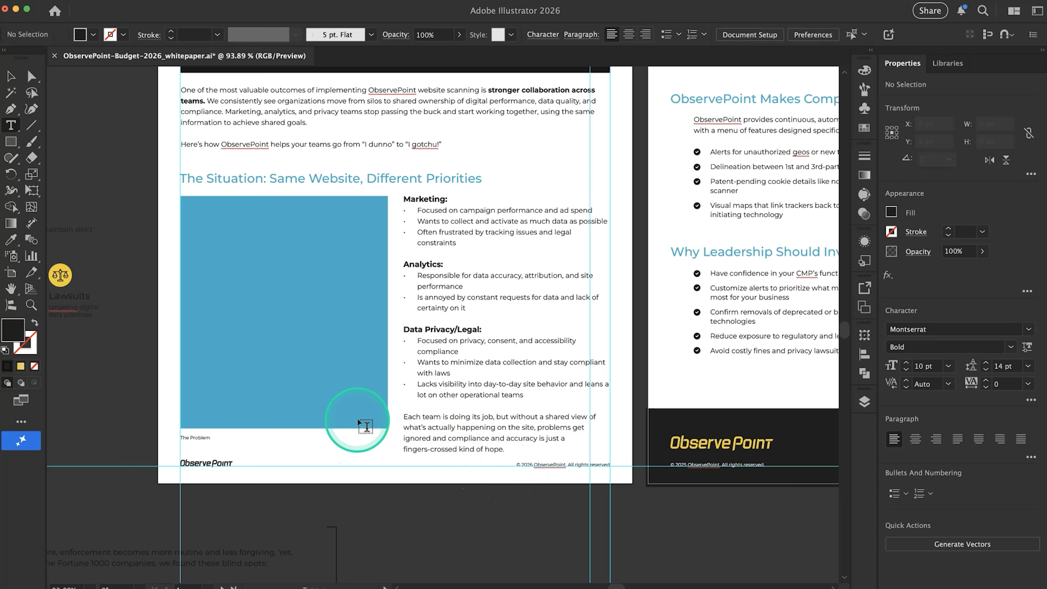
click(443, 436)
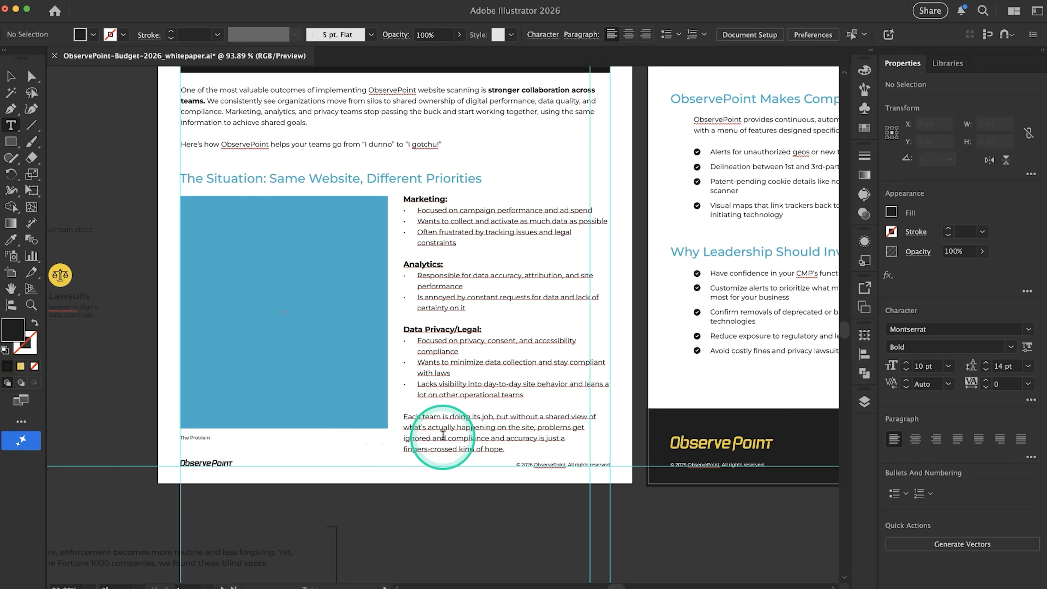
Open the detailed bullet options for the three items under "Data Privacy/Legal:" and keep the solid round dot as the bullet character
click(430, 391)
drag(430, 392, 404, 341)
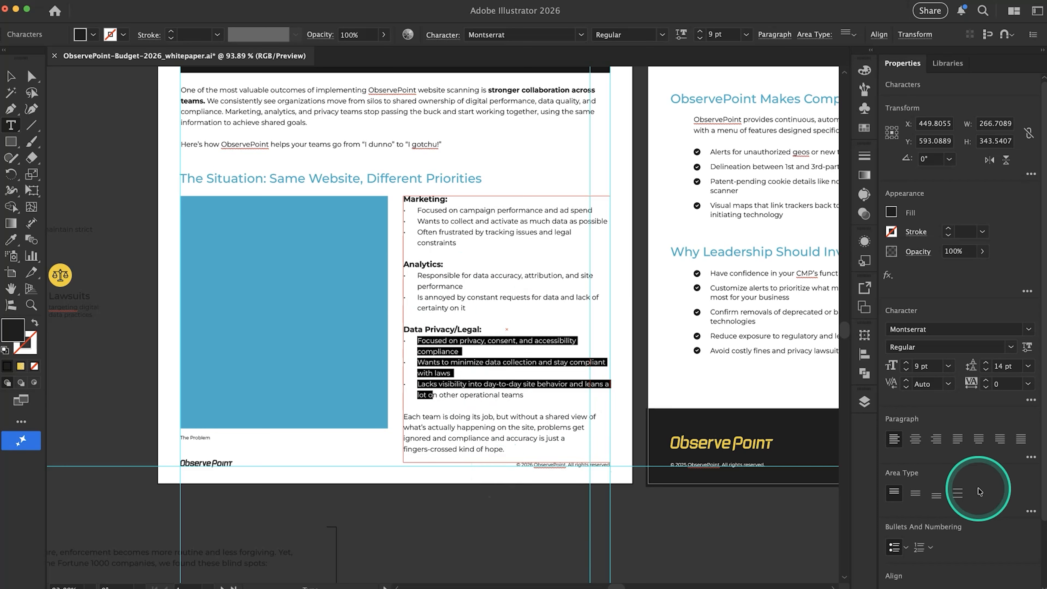
scroll(909, 475, down, 3)
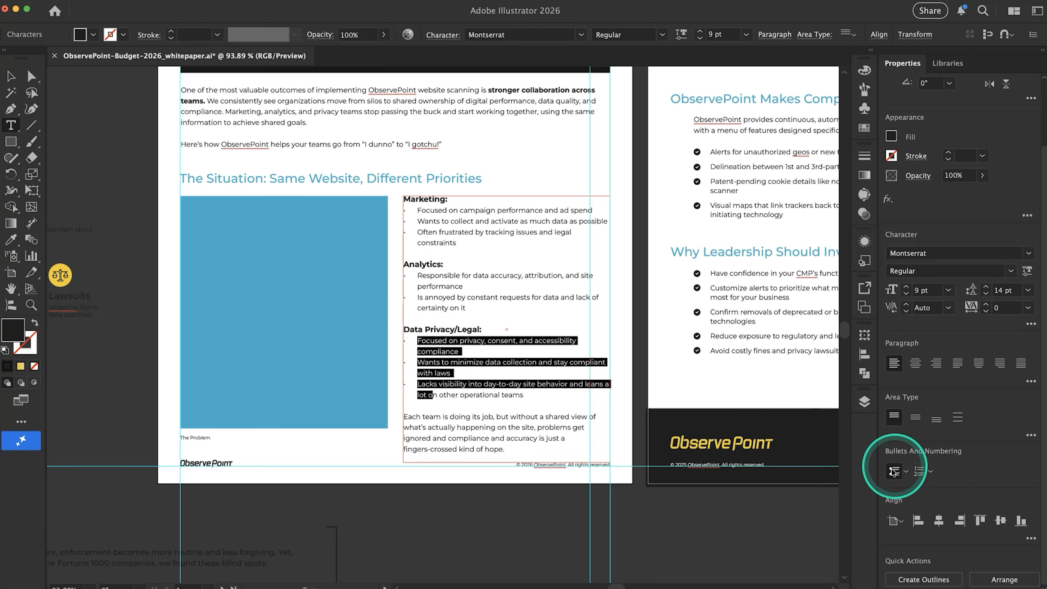
click(907, 472)
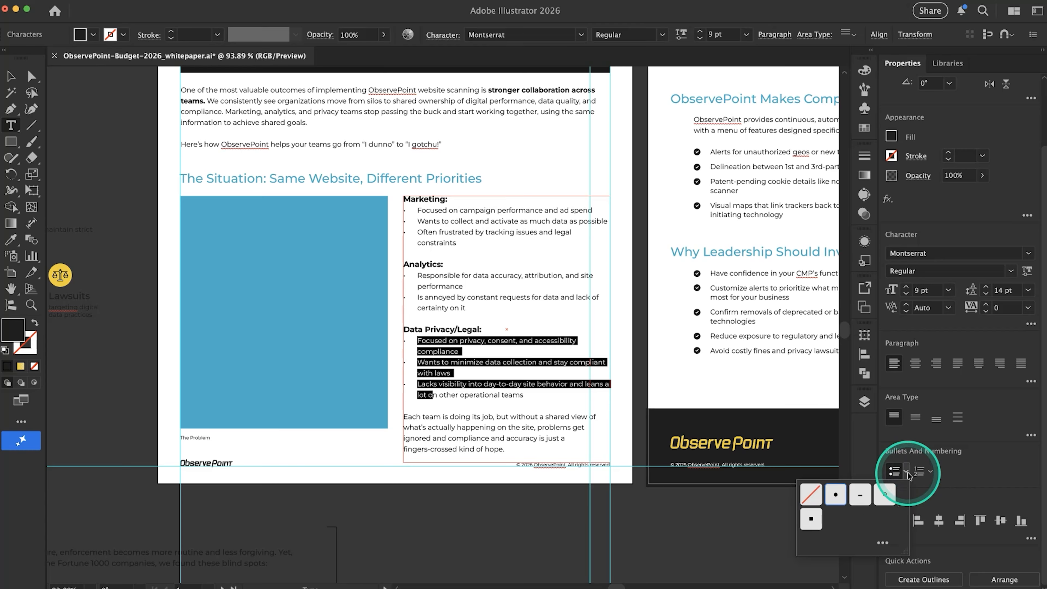
click(882, 544)
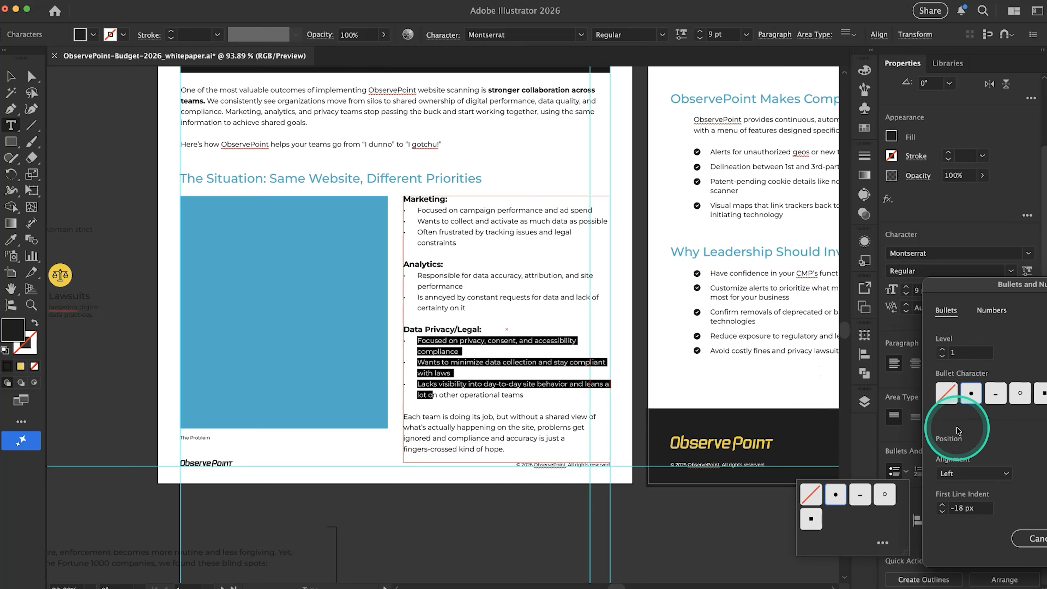
click(948, 397)
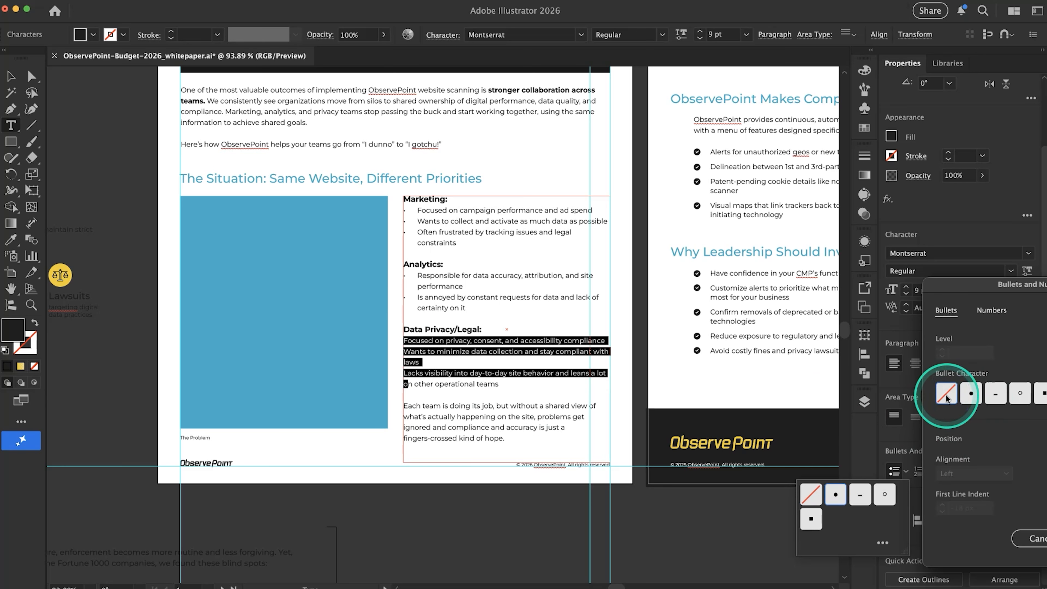
click(973, 396)
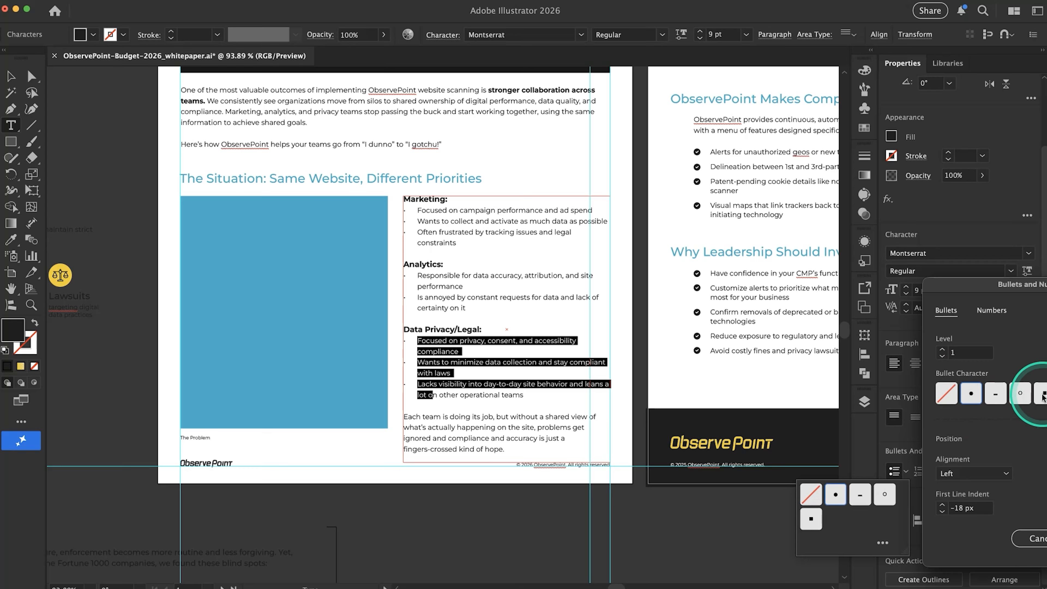
click(973, 398)
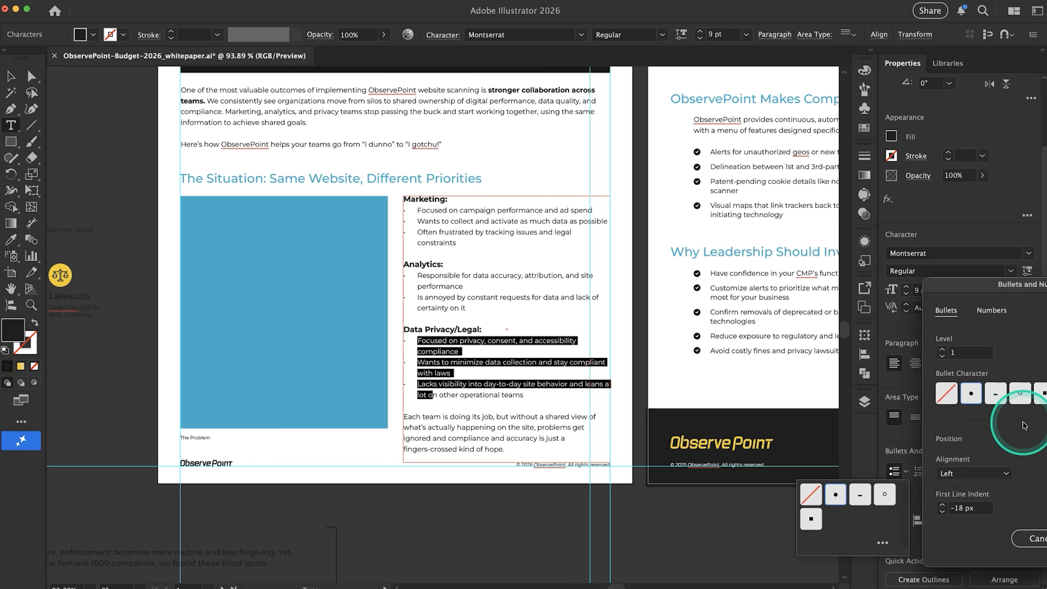
drag(945, 284, 820, 284)
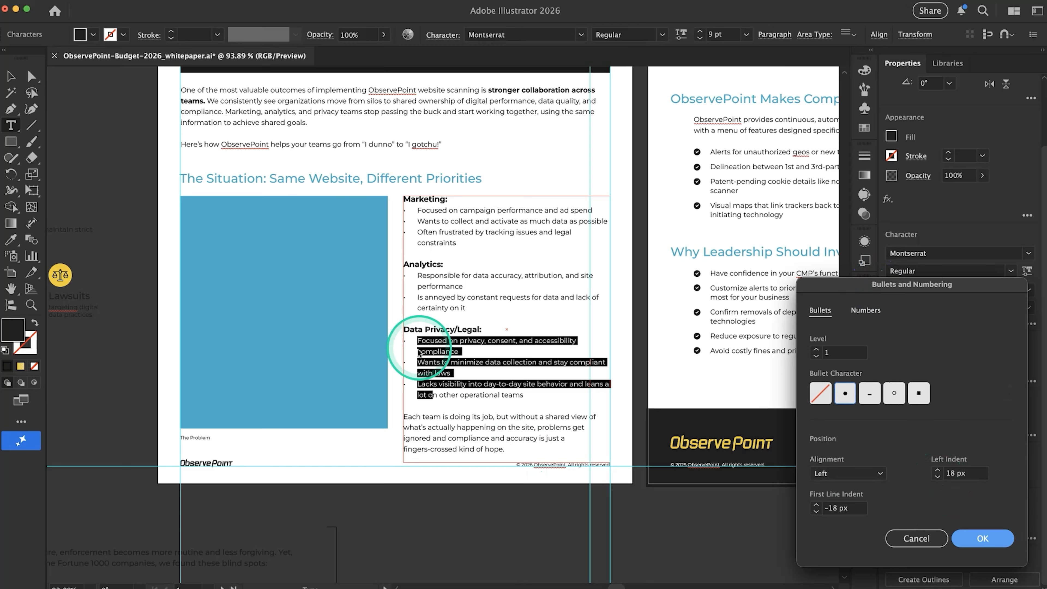
Set the Data Privacy/Legal bullets' left indent to 12 px and first line indent to -10 px, then deselect the text
click(938, 478)
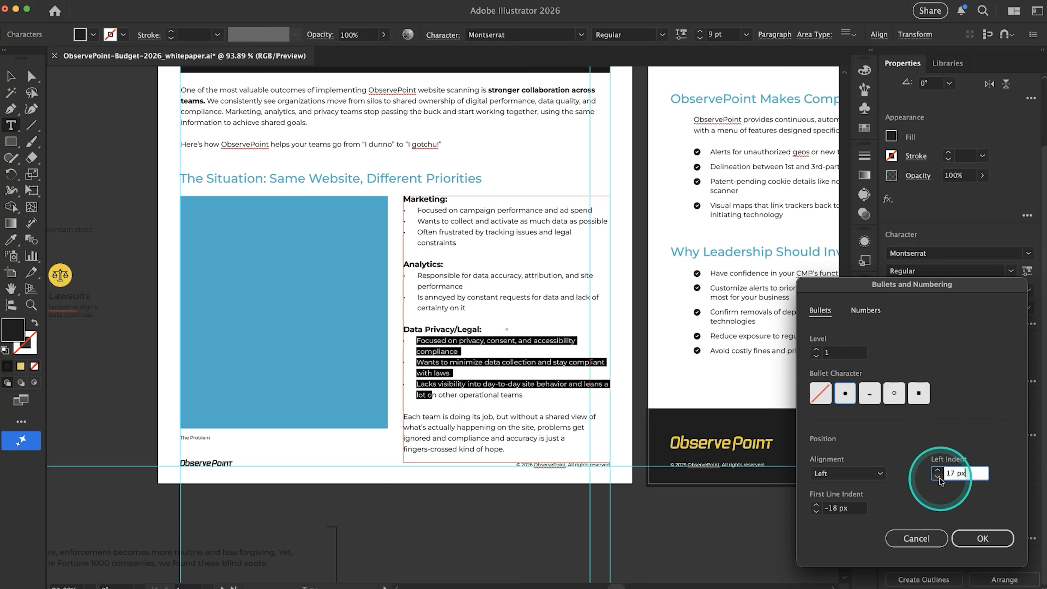
click(940, 479)
click(940, 478)
click(940, 478)
click(940, 478)
click(940, 478)
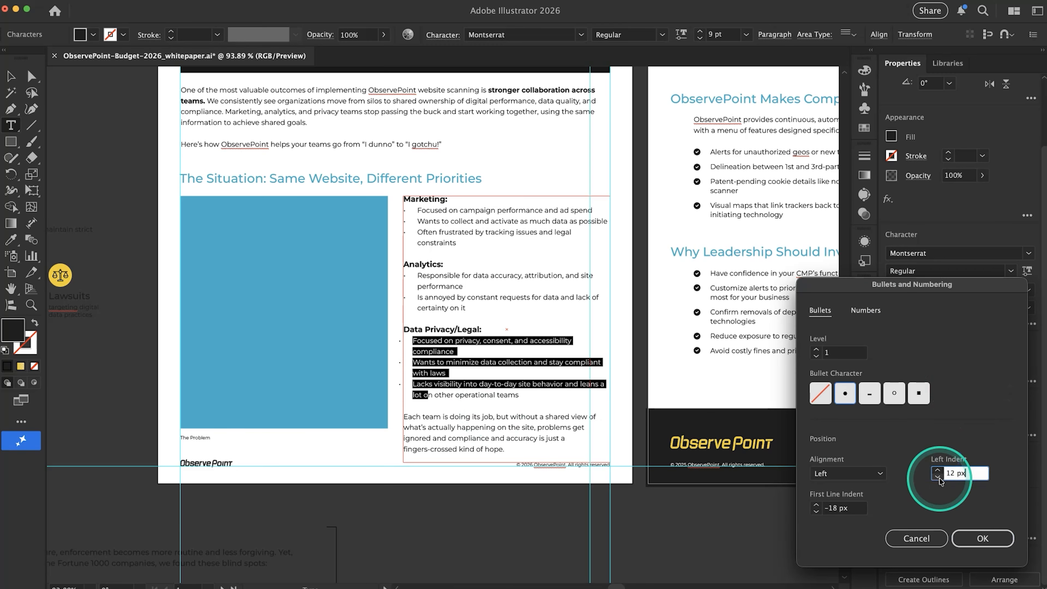
click(817, 504)
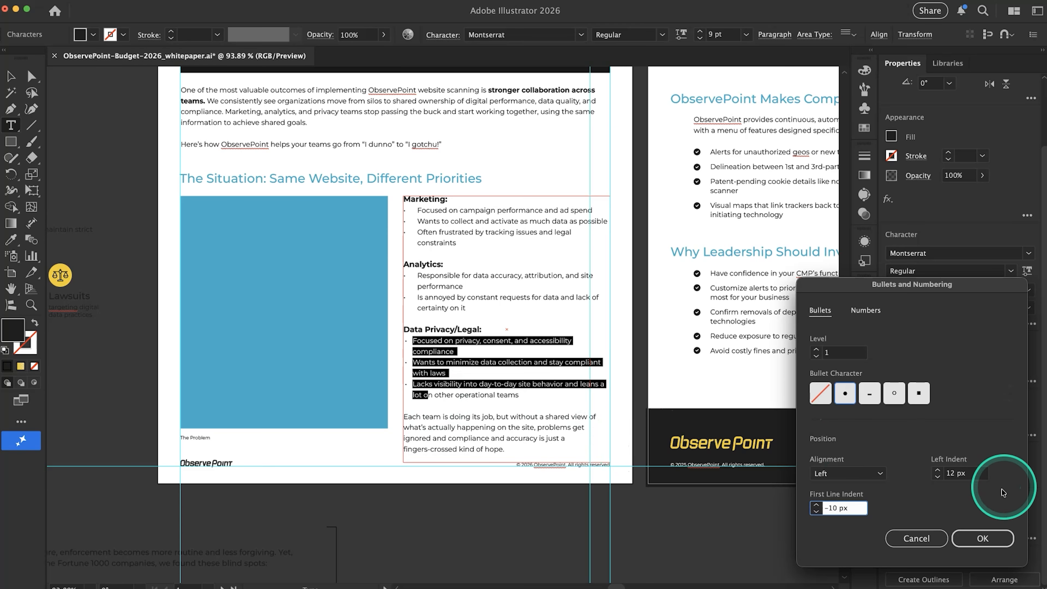
click(982, 533)
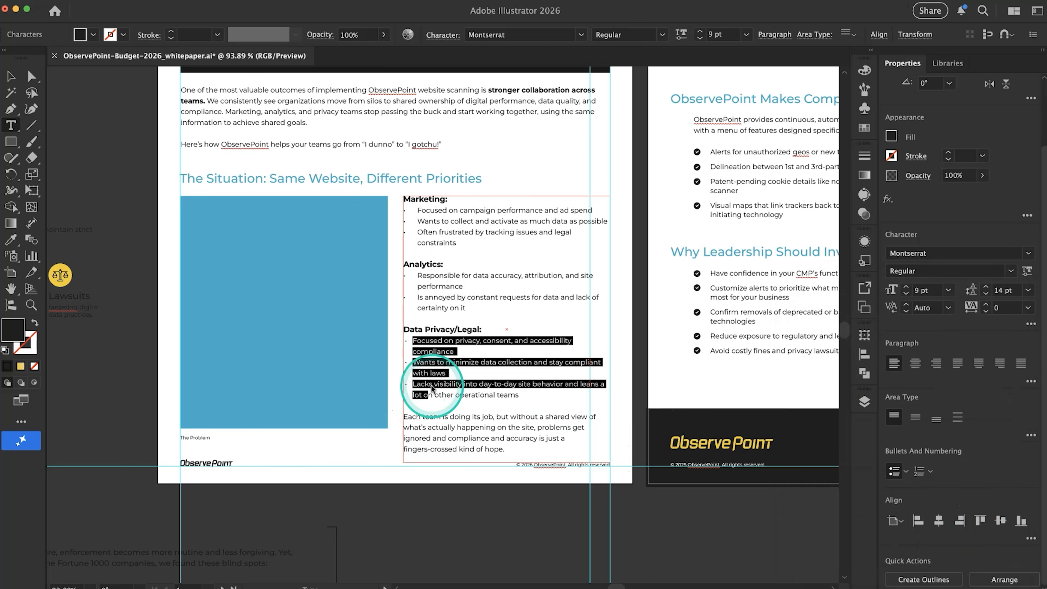
click(612, 416)
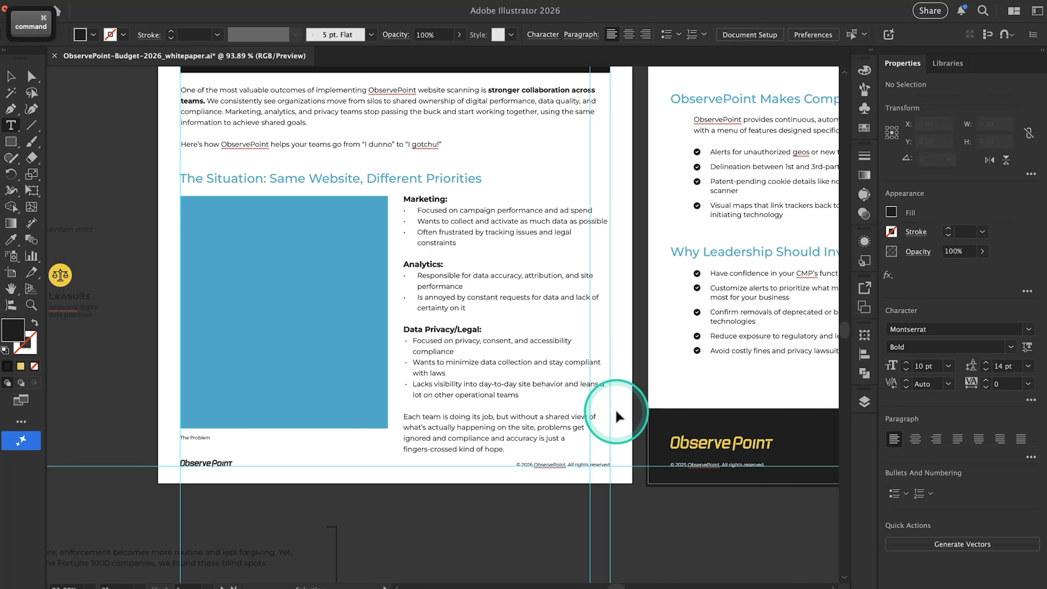
Tighten the leading of the three Data Privacy/Legal bullet items, leaving slightly more space between items than between wrapped lines
scroll(398, 390, up, 5)
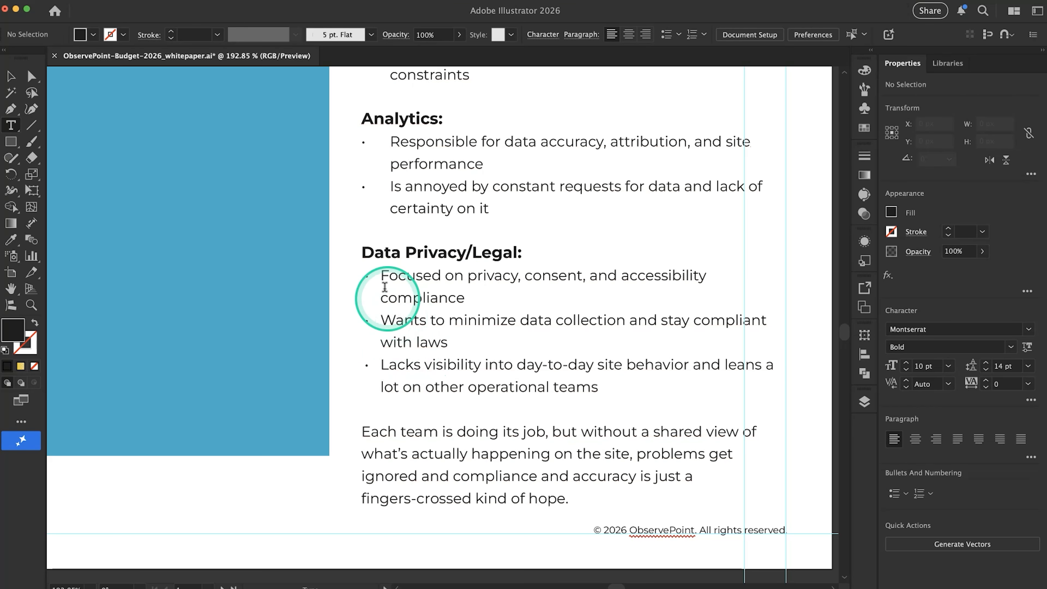
scroll(408, 351, down, 3)
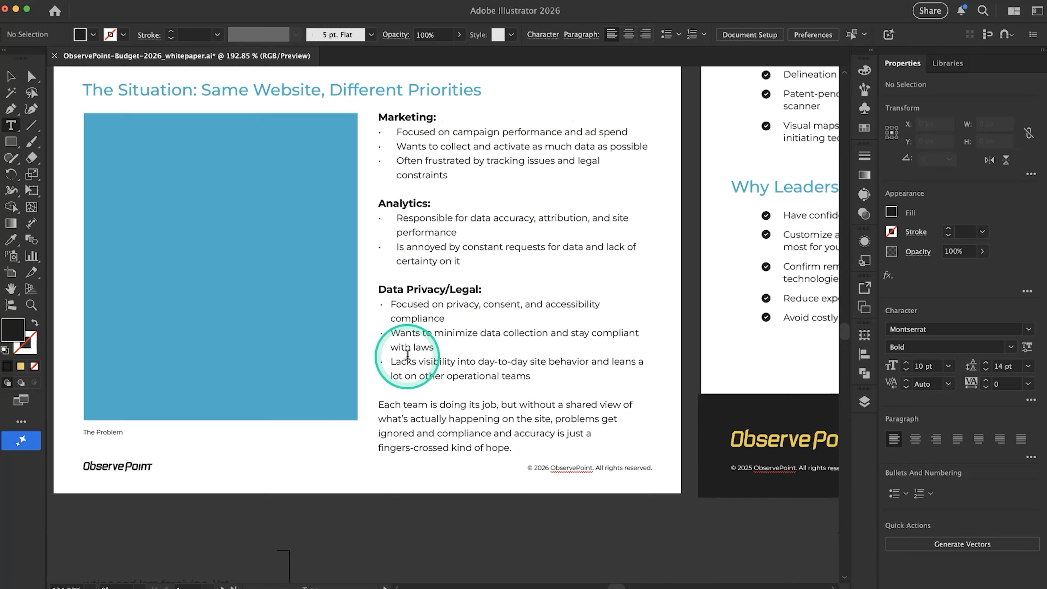
drag(434, 370, 406, 305)
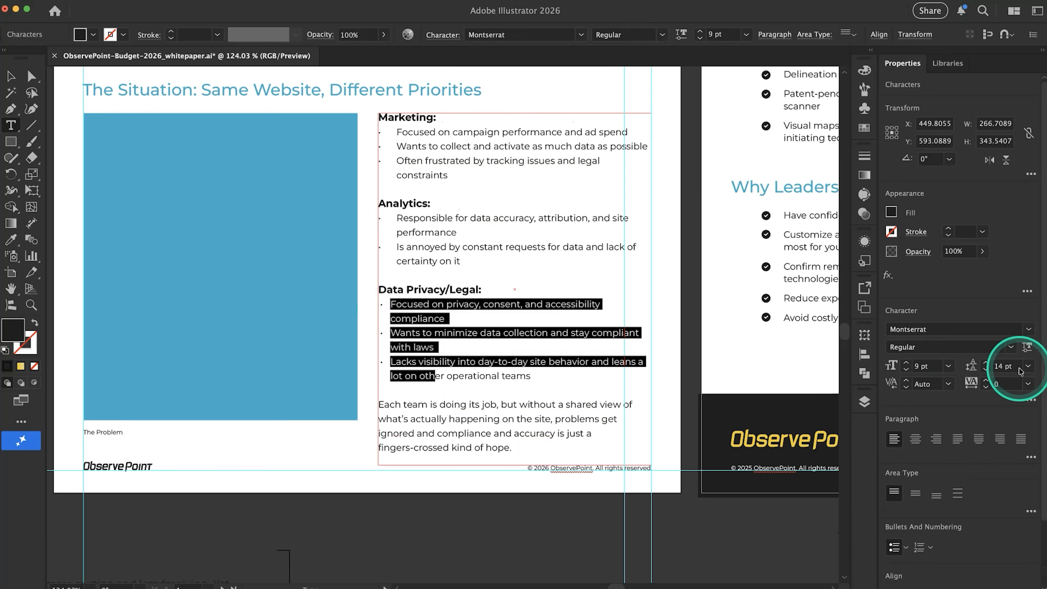
click(989, 372)
click(988, 373)
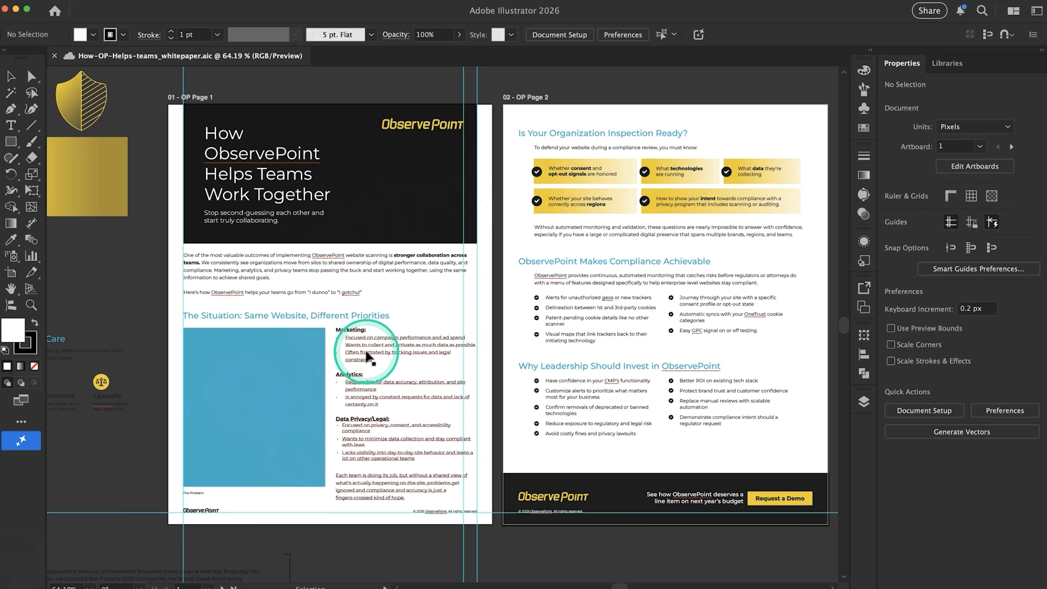
Switch to the Google Docs copy and read from the title down to "The ObservePoint Solution" section
scroll(367, 351, up, 2)
scroll(367, 355, down, 2)
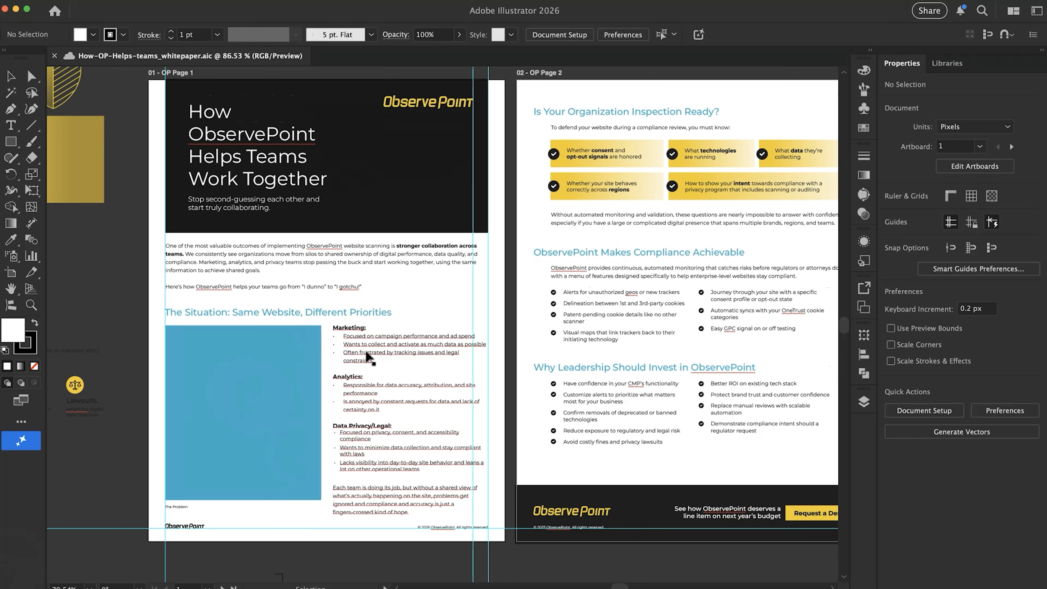
click(464, 314)
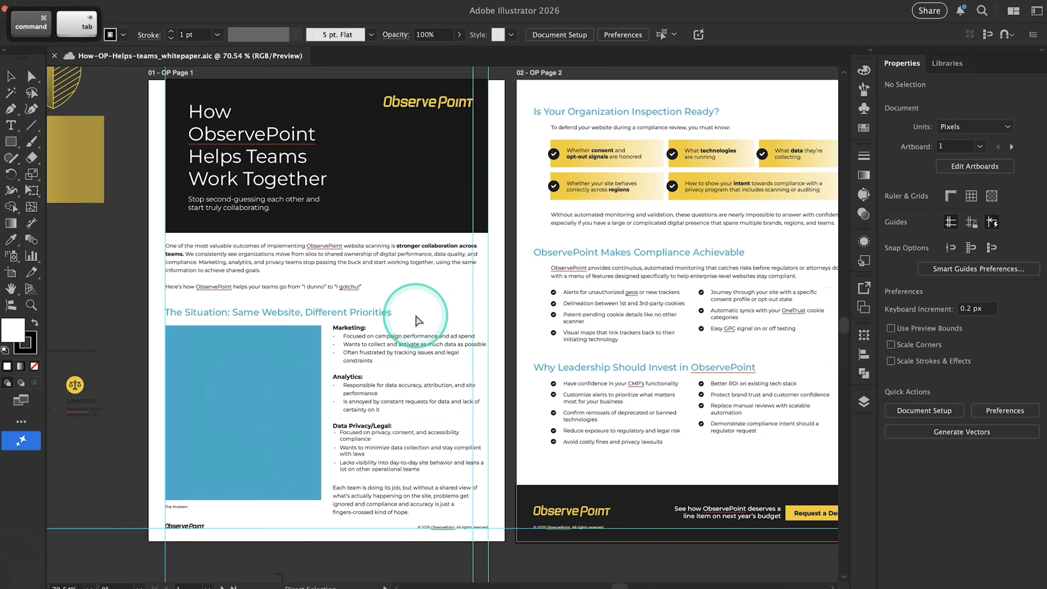
key(super+Tab)
key(super+Tab)
key(super+Tab)
key(super+Tab)
key(super+Tab)
key(super+Tab)
key(super+Tab)
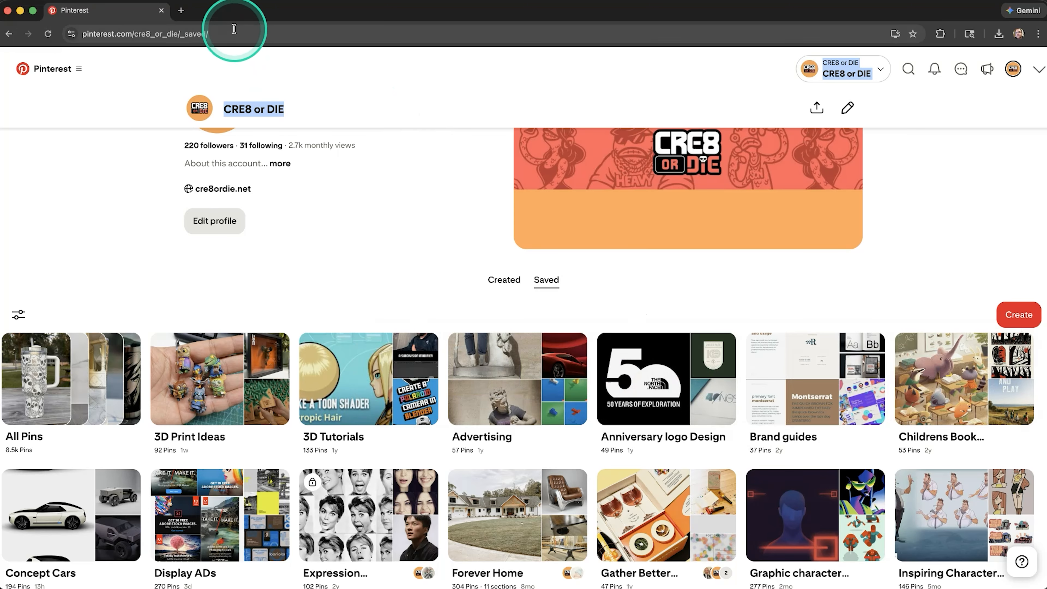
key(super+Tab)
key(super+shift+Tab)
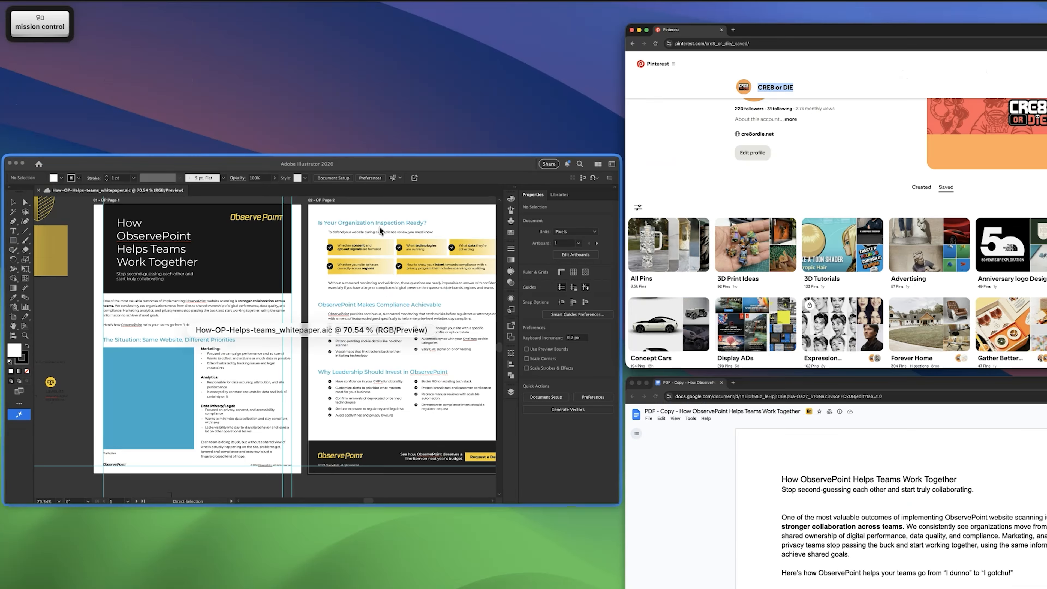
click(660, 467)
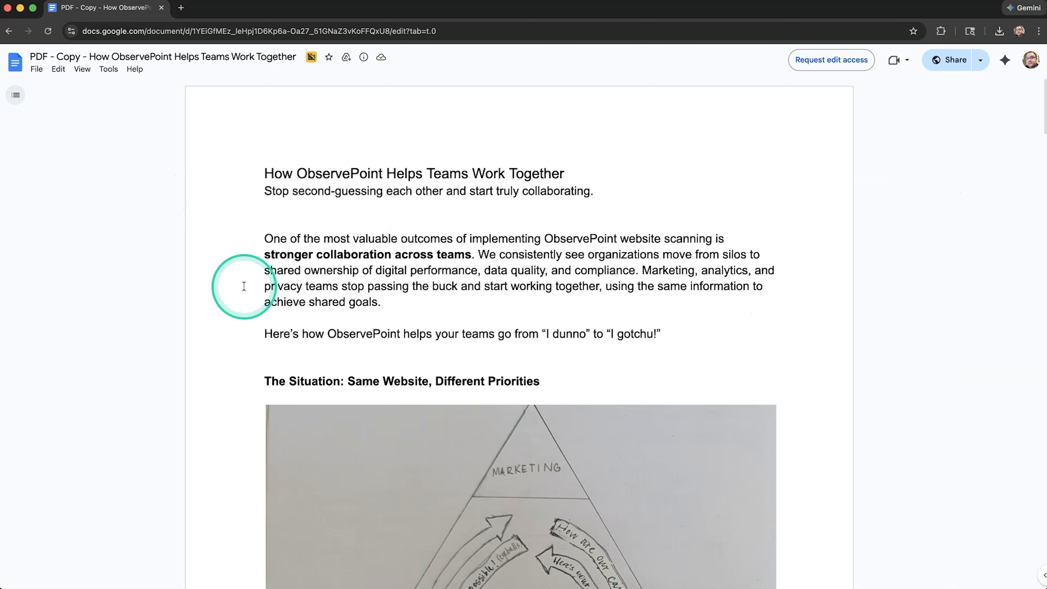
scroll(269, 298, down, 10)
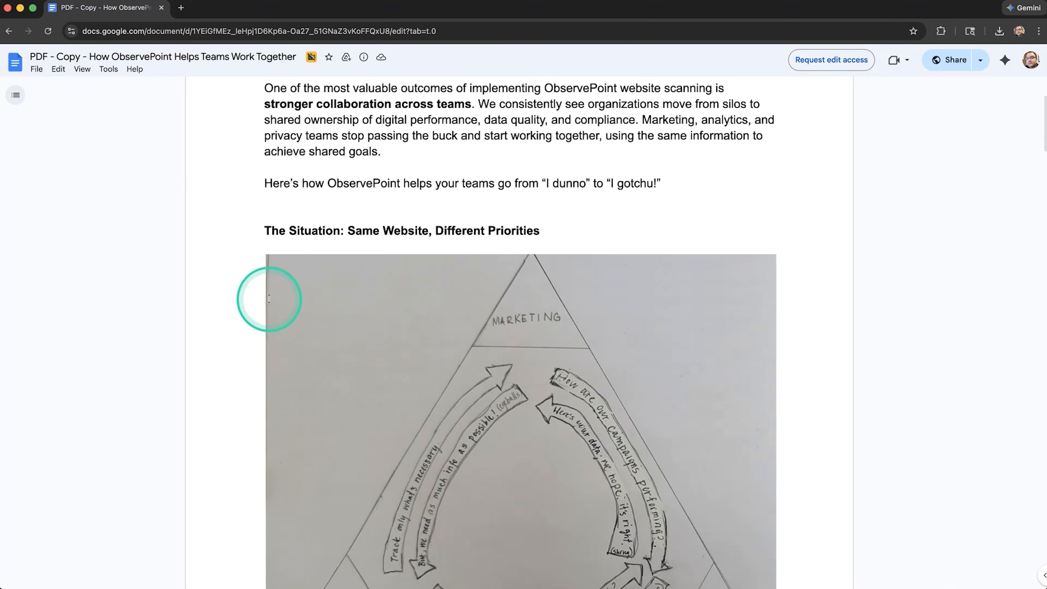
scroll(425, 283, down, 10)
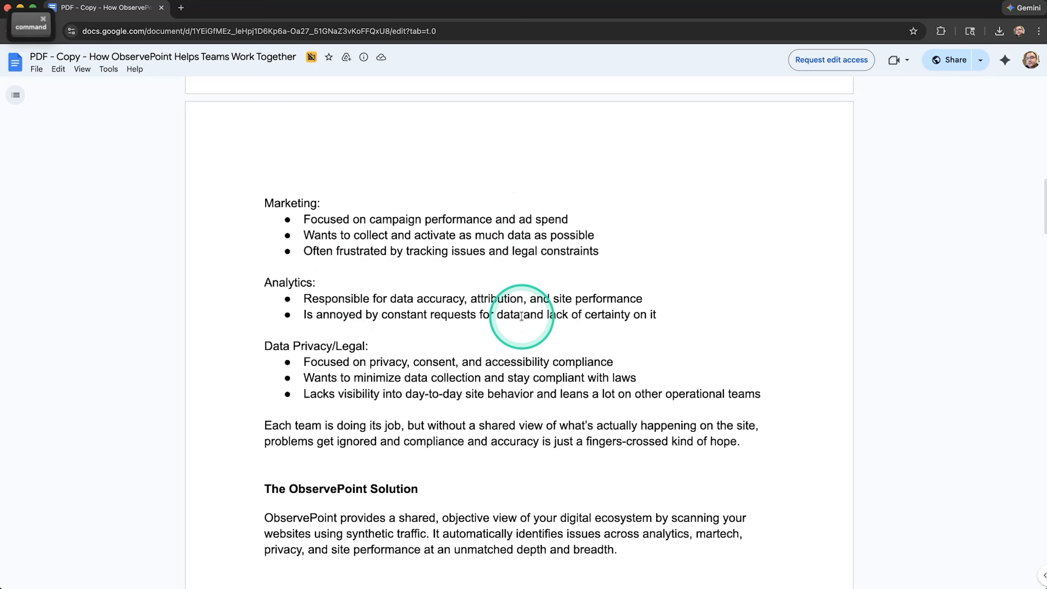
Return to Illustrator and move all the old page 2 content off its artboard onto the canvas on its right, emptying the page
key(super+Tab)
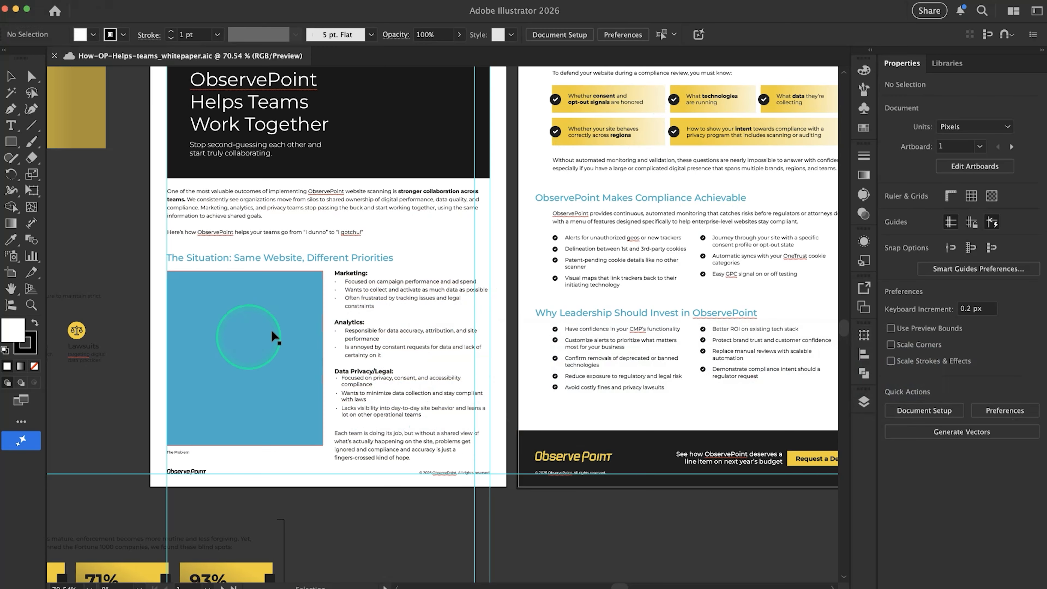
scroll(445, 302, down, 5)
scroll(446, 303, right, 2)
scroll(445, 303, up, 2)
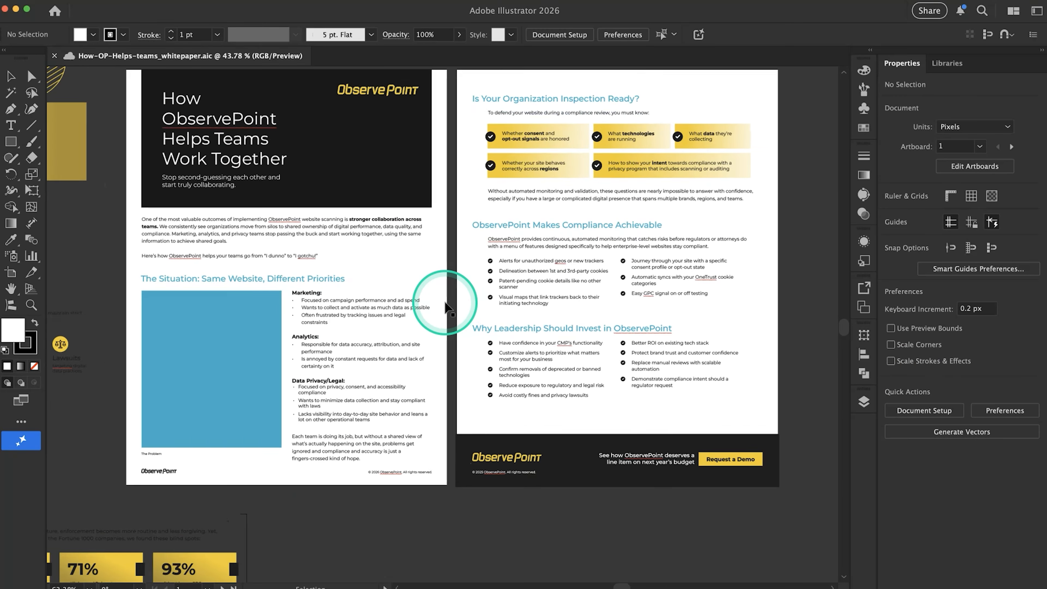
scroll(371, 299, right, 4)
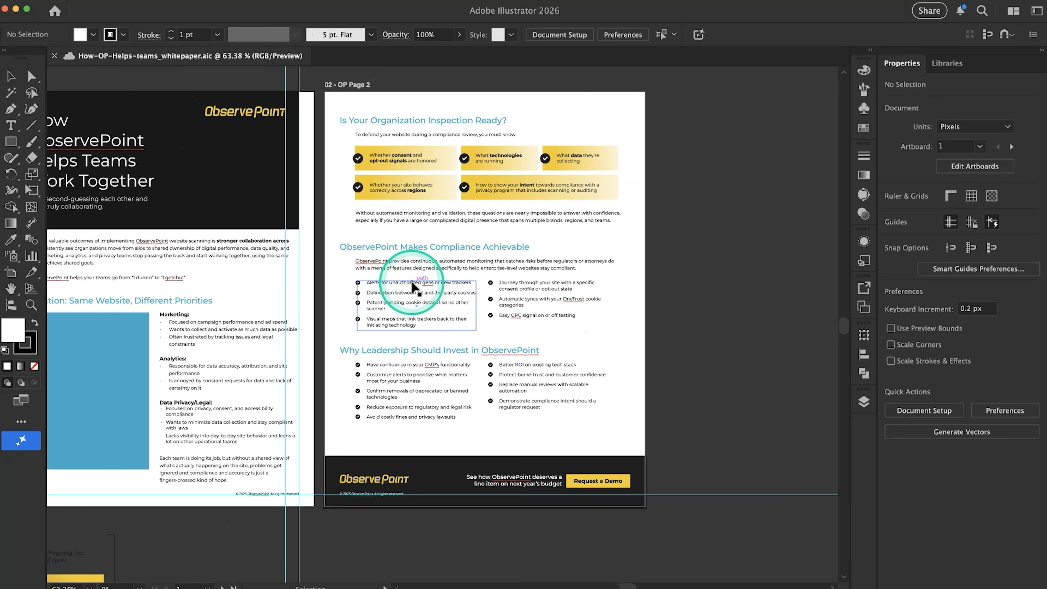
scroll(398, 285, down, 2)
drag(635, 141, 650, 439)
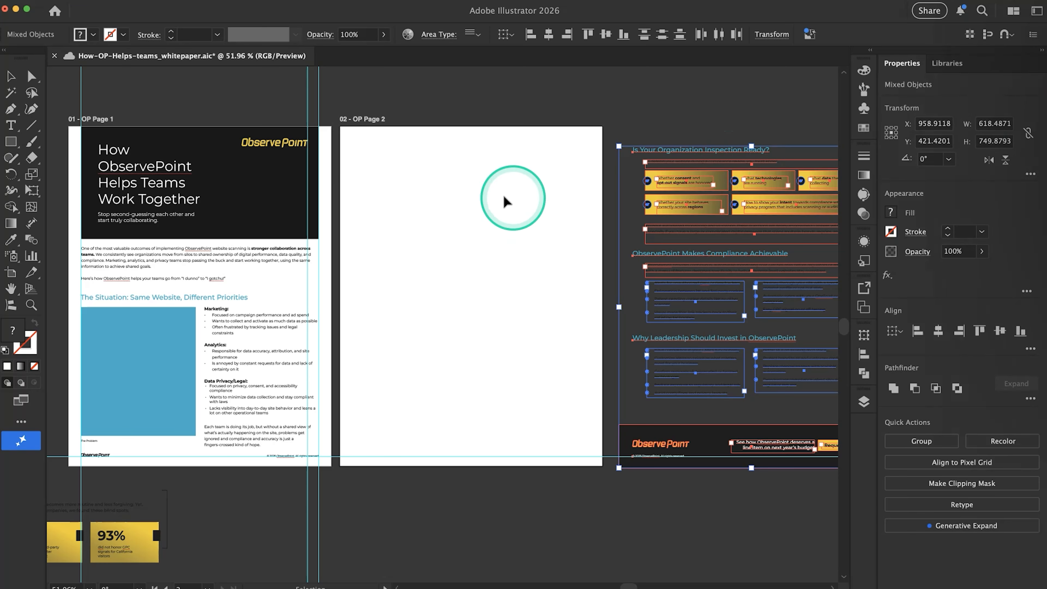
click(543, 106)
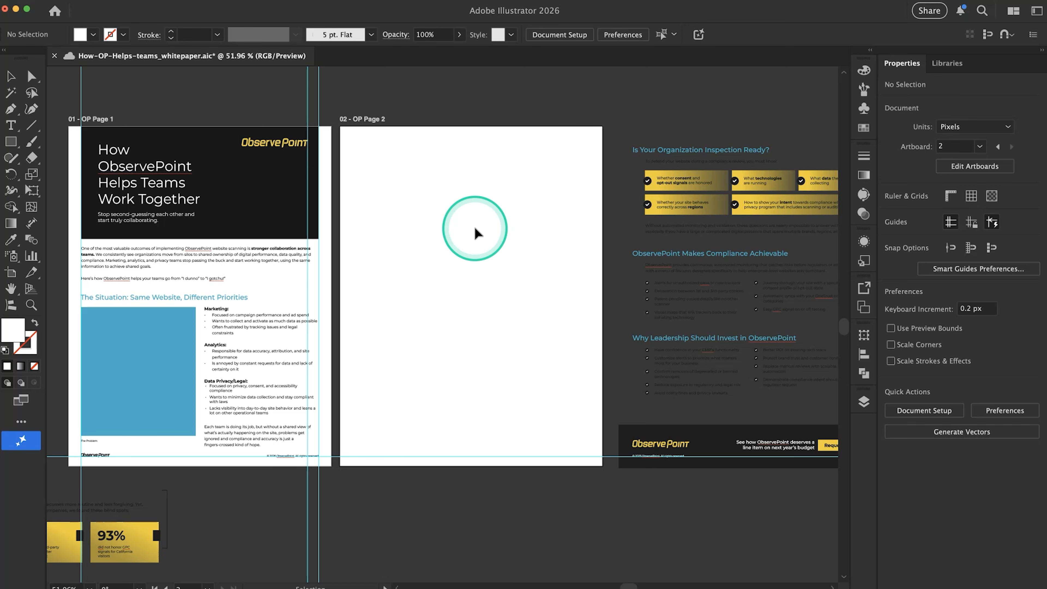
Switch to the Google Docs copy and compare the headings "The Situation: Same Website, Different Priorities" and "The ObservePoint Solution" with the text around them
key(super+Tab)
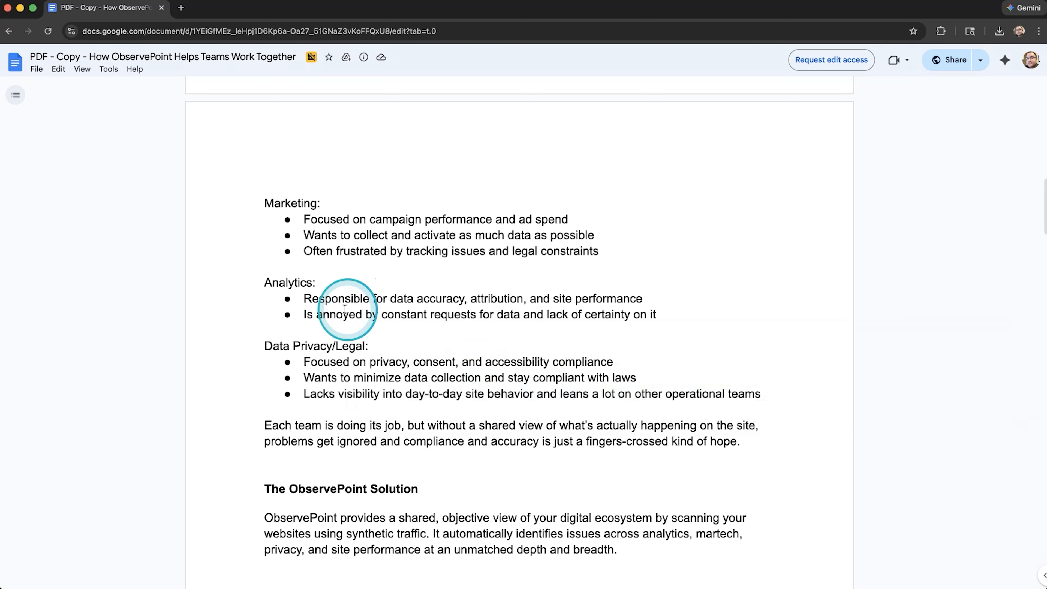
scroll(383, 435, down, 3)
drag(379, 432, 291, 436)
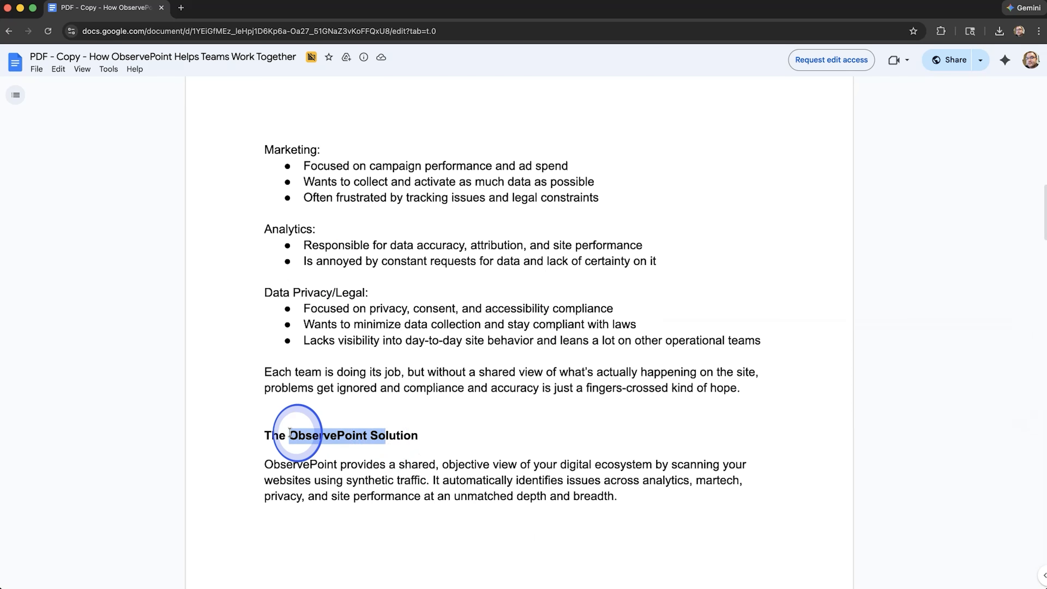
scroll(436, 396, up, 15)
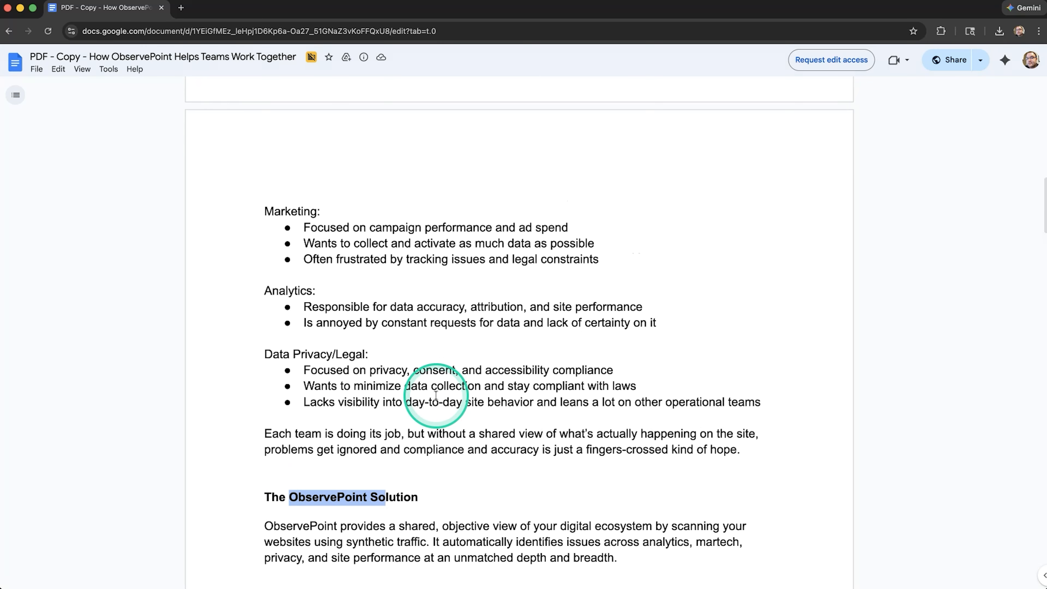
scroll(436, 396, up, 5)
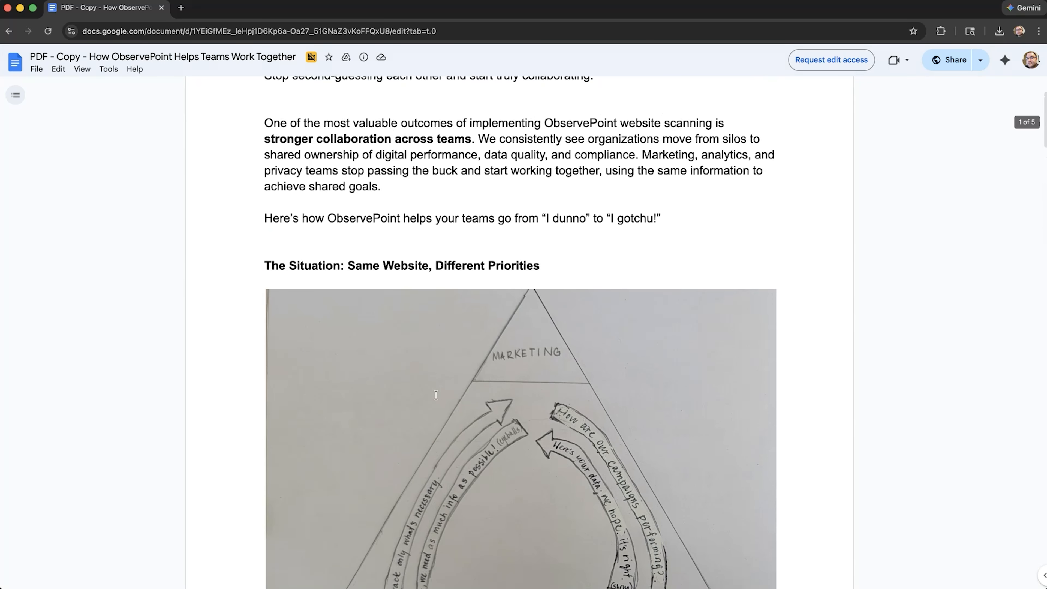
drag(362, 371, 273, 379)
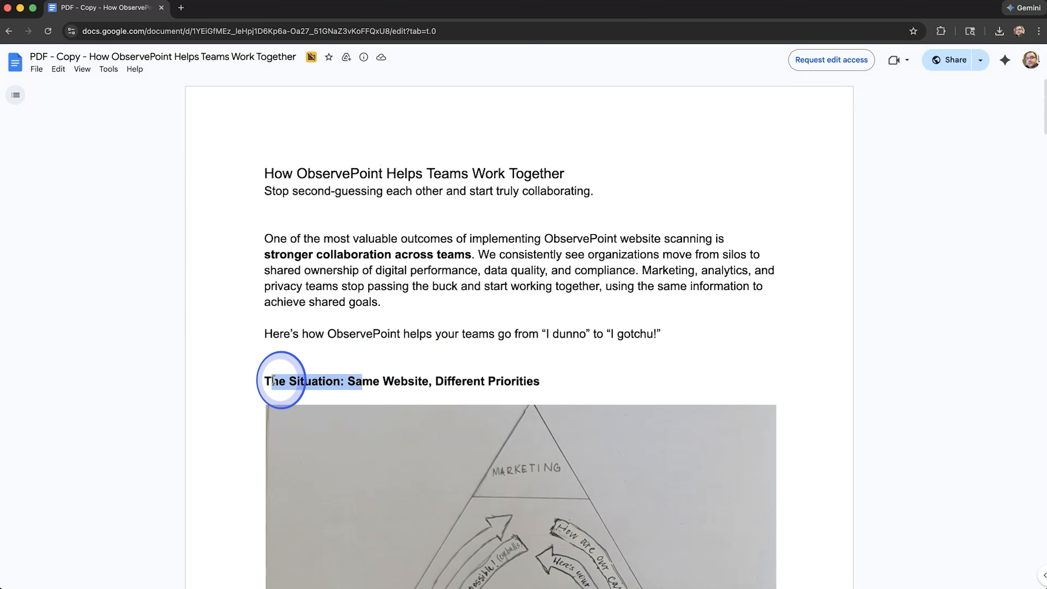
scroll(279, 375, down, 18)
click(357, 277)
drag(397, 281, 249, 282)
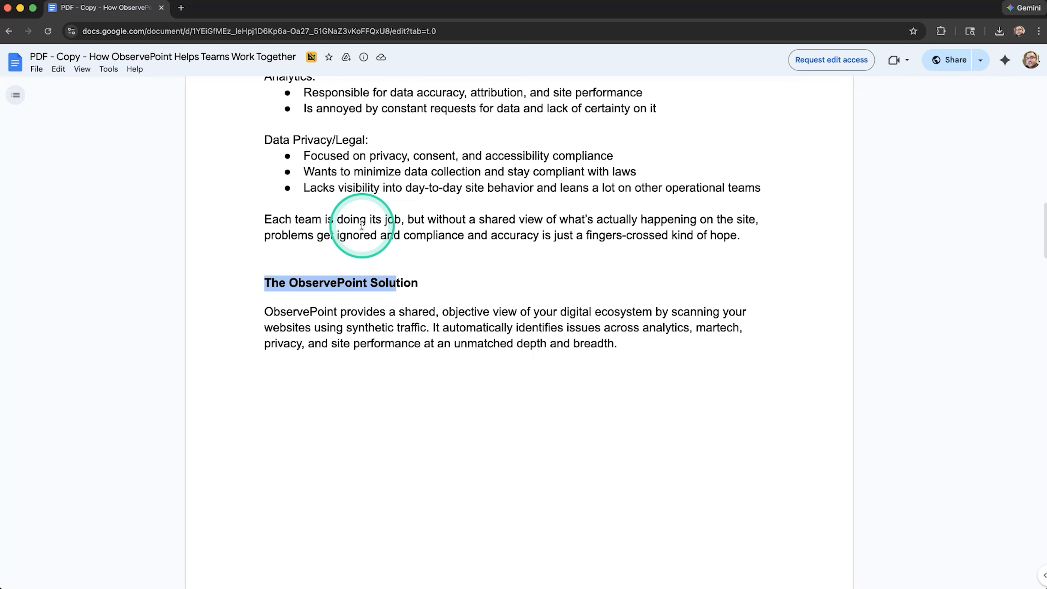
Copy the heading "The ObservePoint Solution" from the Google Docs copy
key(super+Tab)
drag(416, 285, 250, 284)
key(super+c)
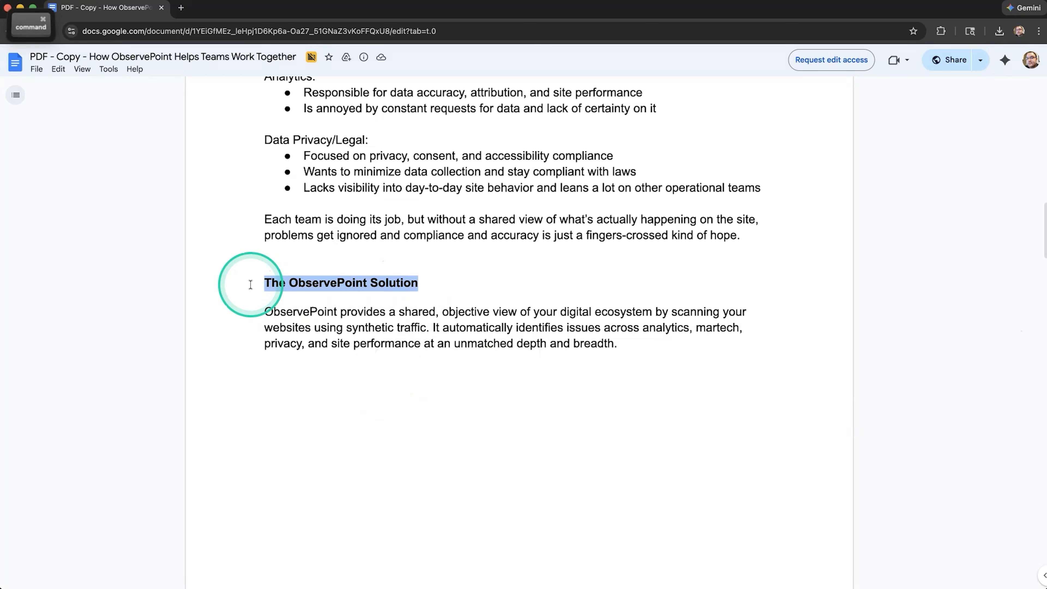
Return to Illustrator and duplicate page 1's blue heading "The Situation: Same Website, Different Priorities" onto the upper part of page 2
key(super+Tab)
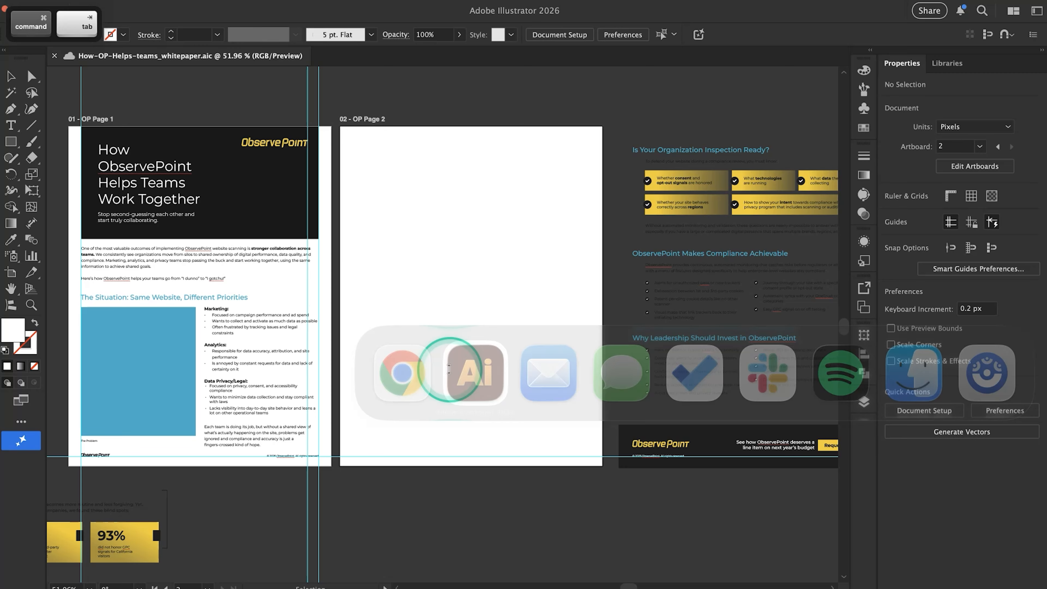
scroll(290, 274, left, 2)
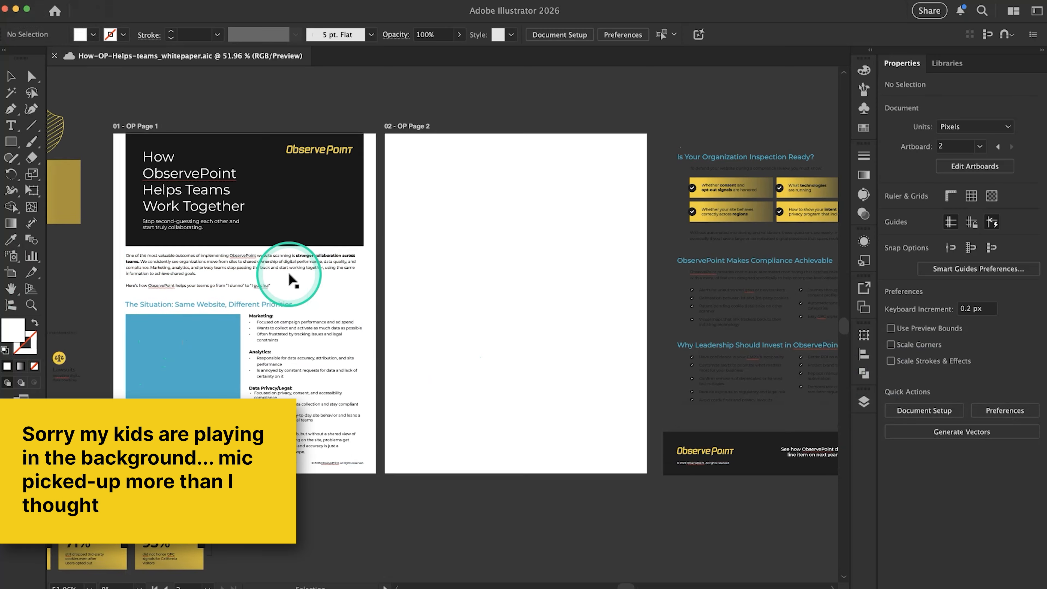
click(222, 302)
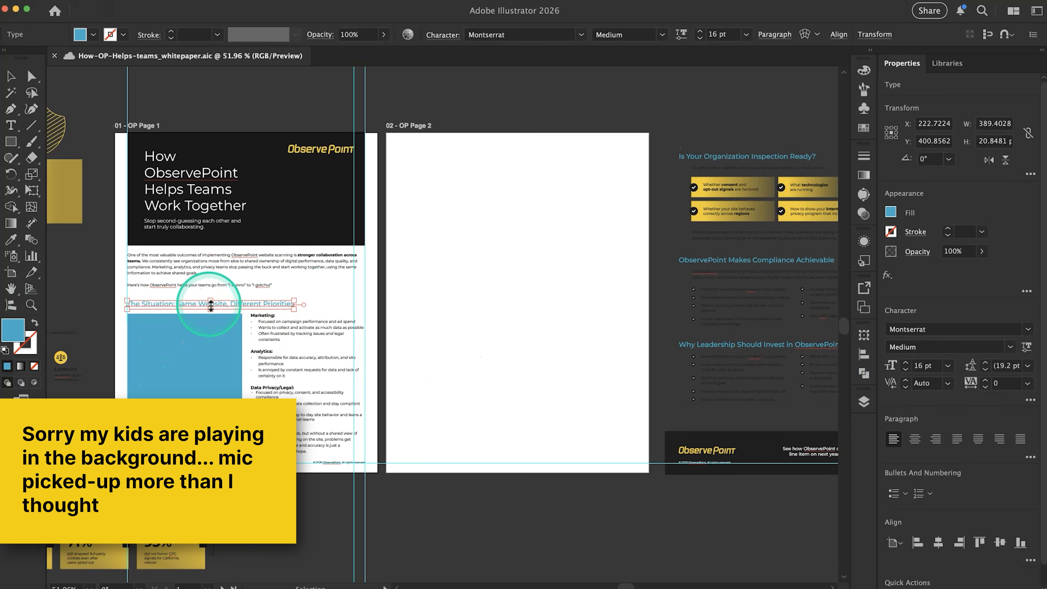
key(alt)
drag(227, 305, 498, 165)
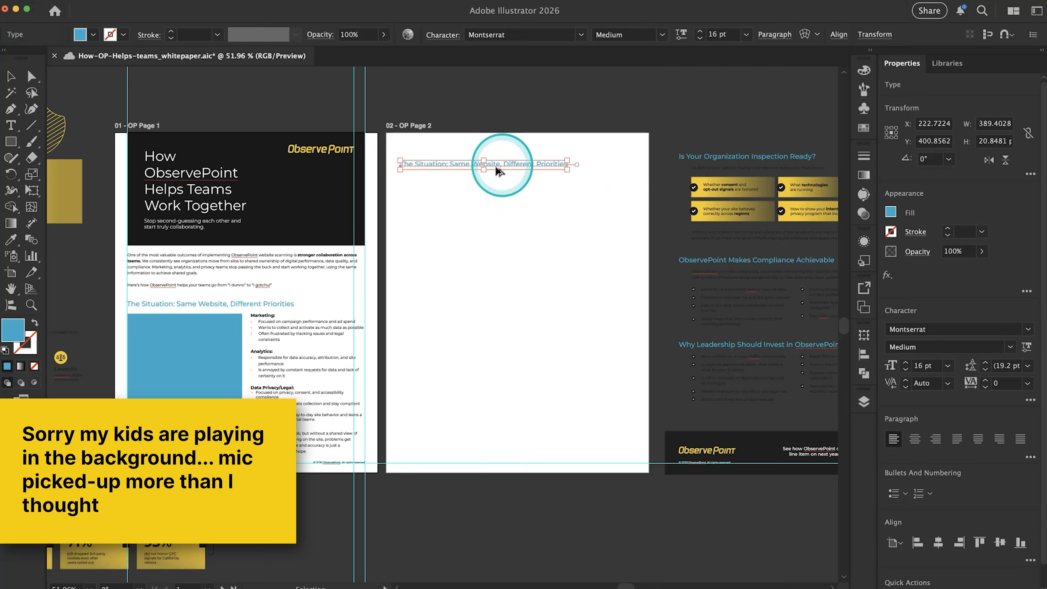
Replace the duplicated heading's text on page 2 with the copied "The ObservePoint Solution" and leave text editing
scroll(462, 171, up, 2)
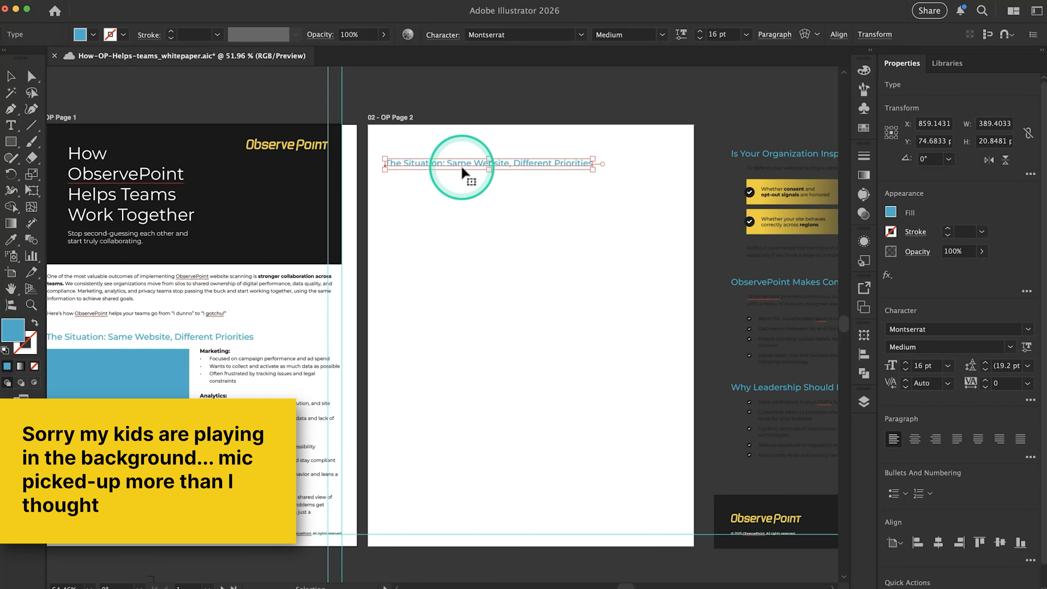
double_click(462, 171)
double_click(462, 164)
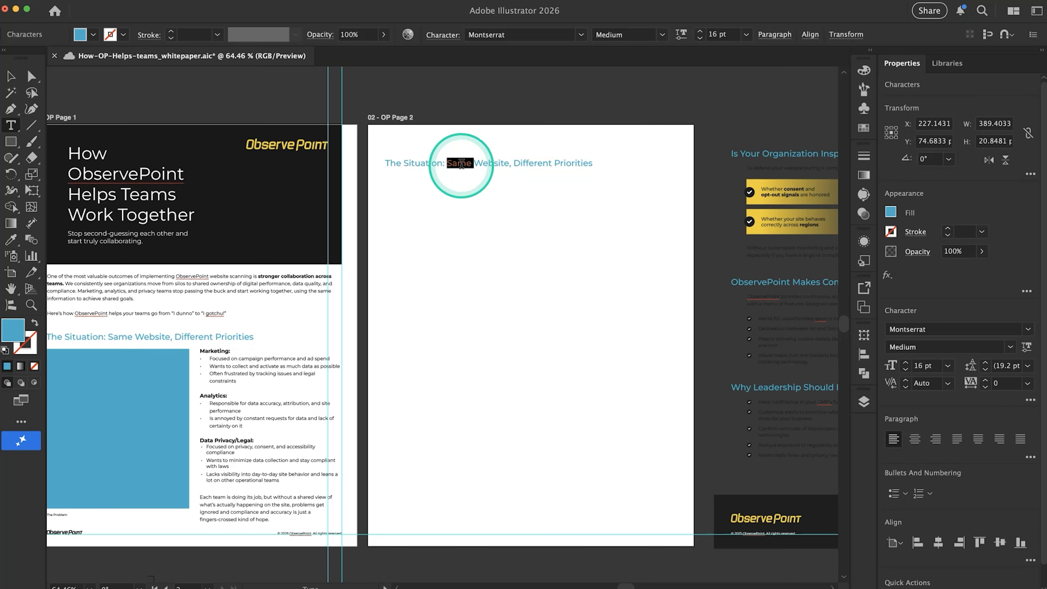
triple_click(461, 164)
key(super+v)
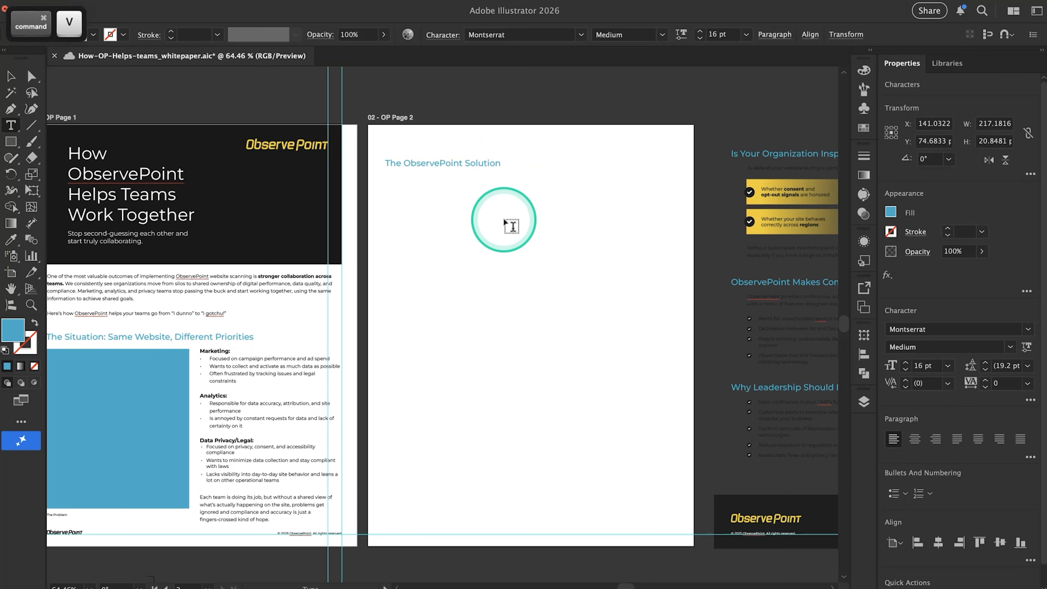
click(504, 220)
click(432, 199)
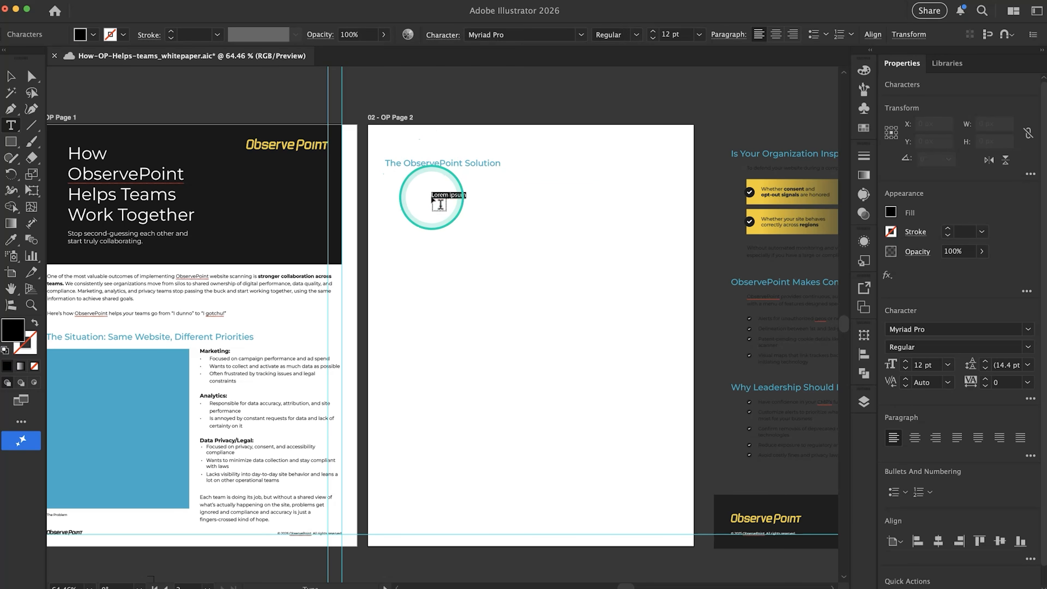
key(super+z)
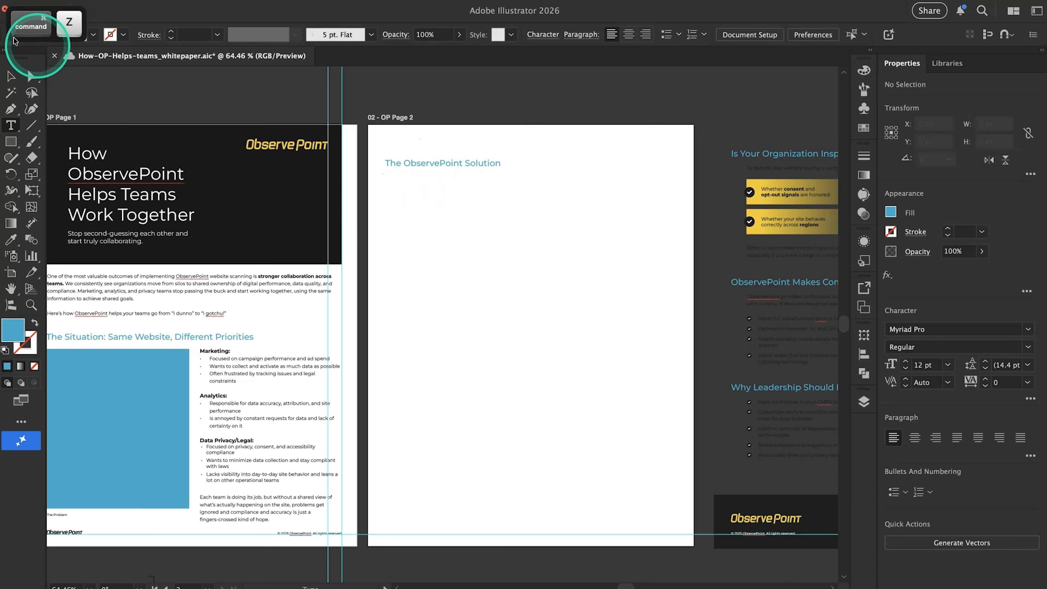
click(11, 76)
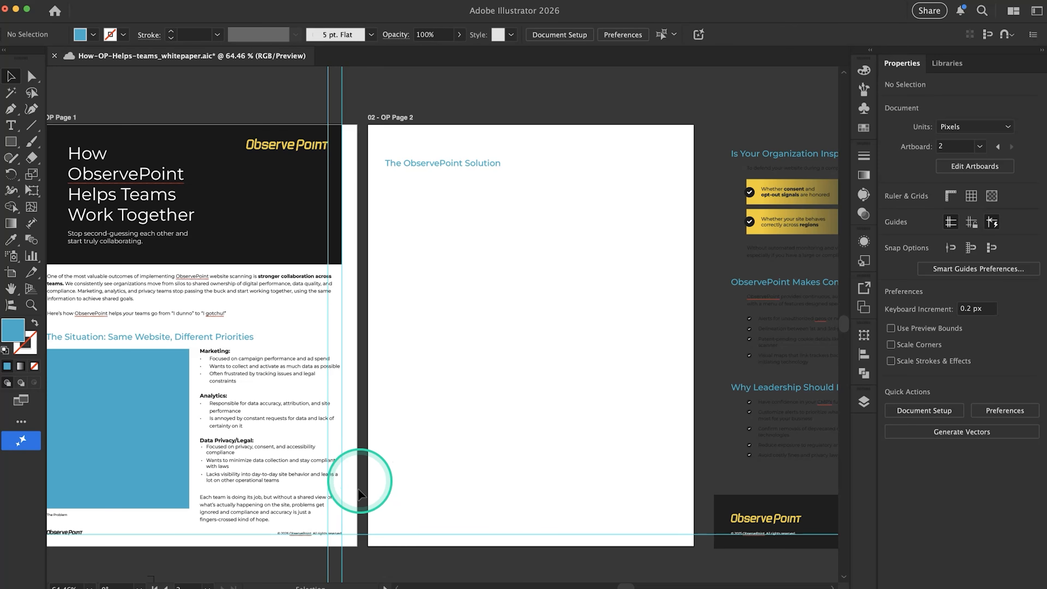
Move the 47%, 71% and 93% statistics block below page 1 about 560 px further left on the canvas
scroll(363, 248, left, 5)
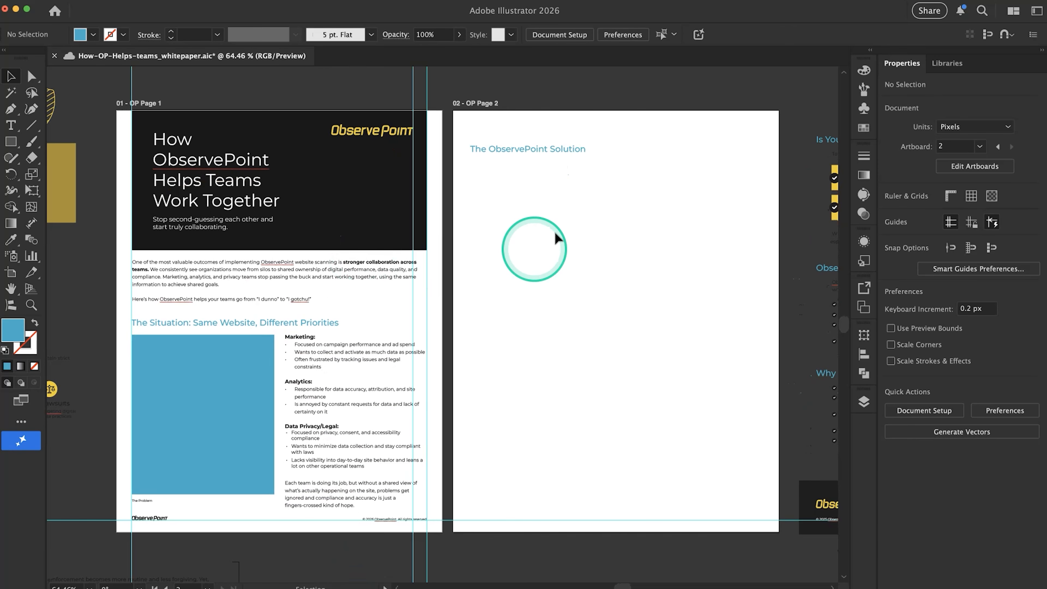
scroll(497, 206, down, 3)
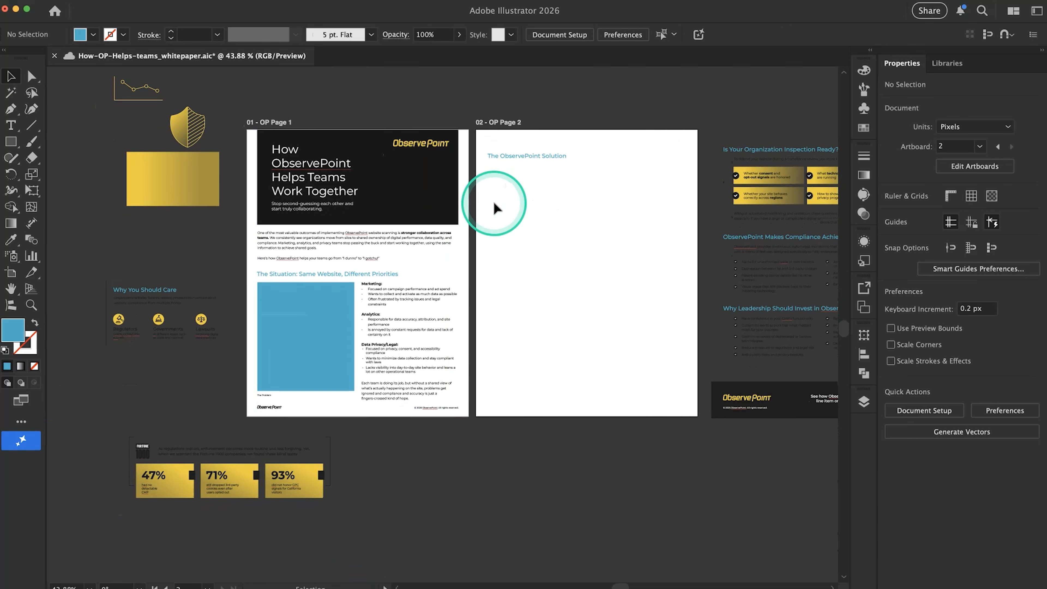
scroll(350, 520, left, 8)
scroll(349, 521, down, 3)
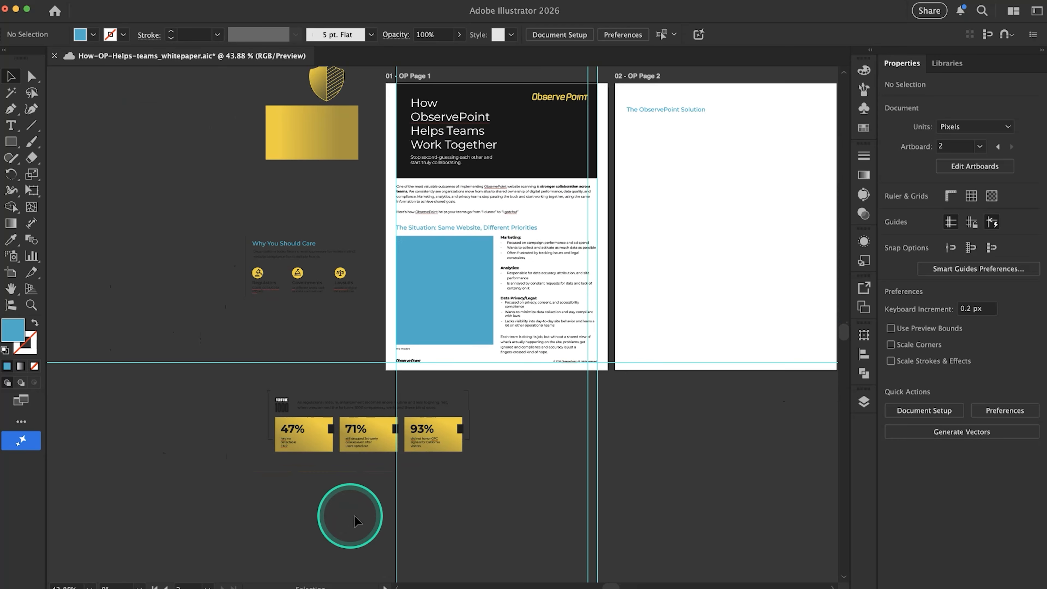
drag(245, 406, 234, 379)
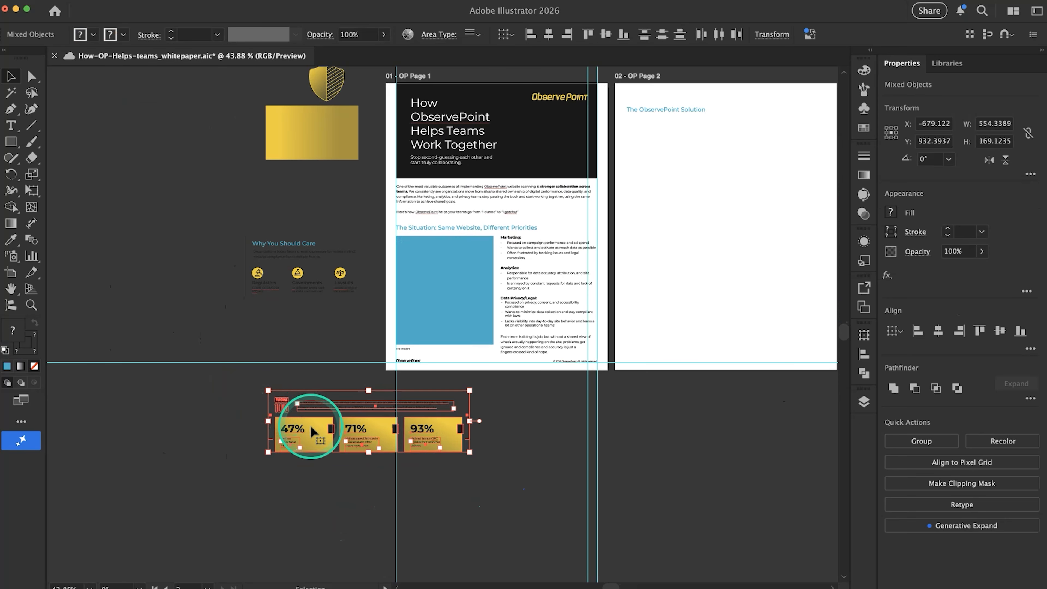
drag(304, 433, 103, 429)
Deselect the statistics block, then hide and show Layer 1 to check whether the guides belong to it
scroll(493, 345, up, 4)
scroll(493, 345, right, 2)
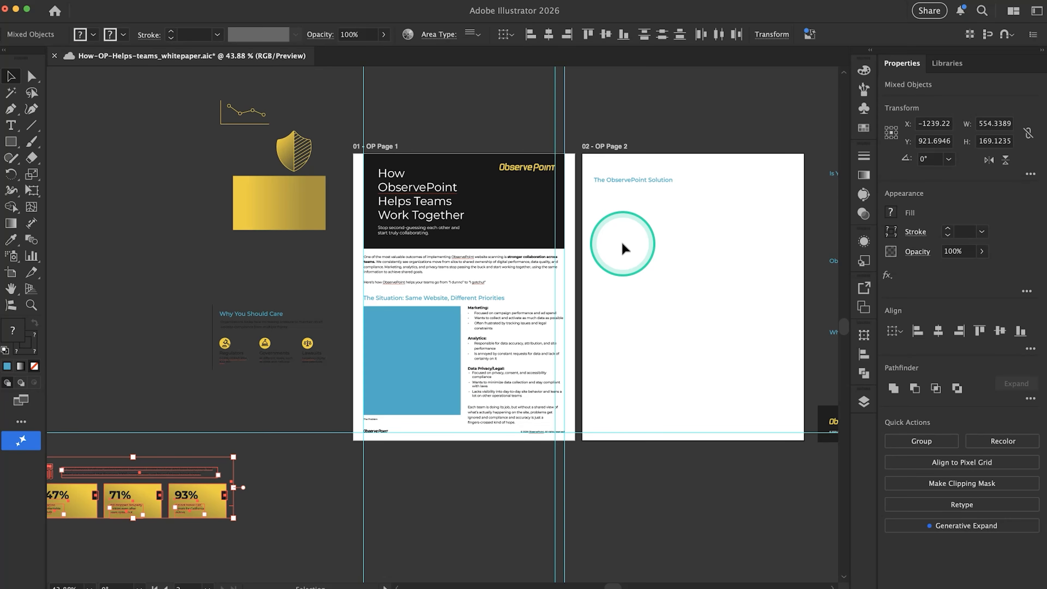
scroll(623, 249, up, 5)
scroll(622, 248, down, 2)
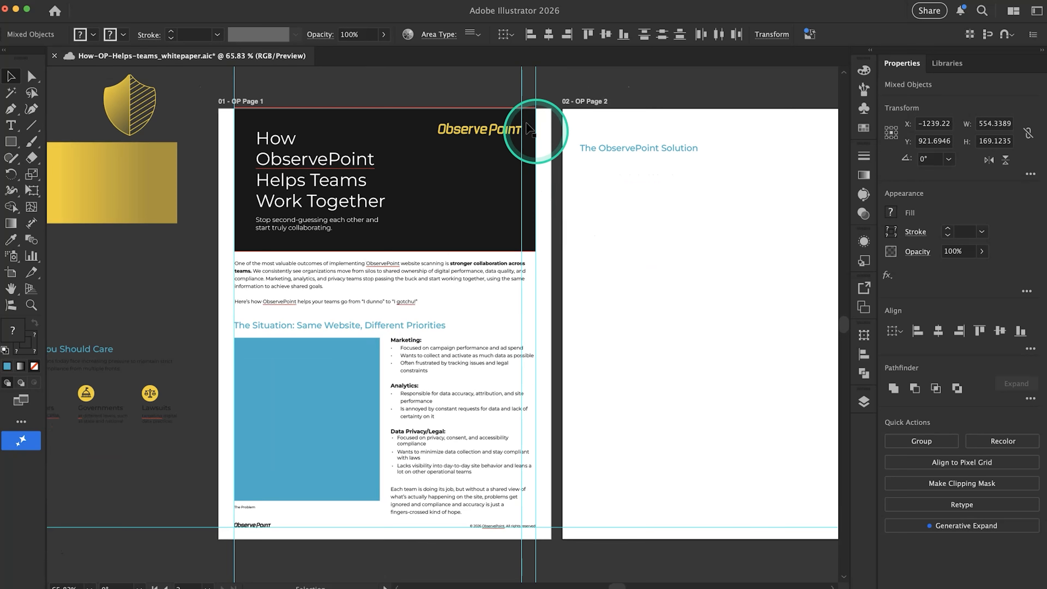
click(521, 104)
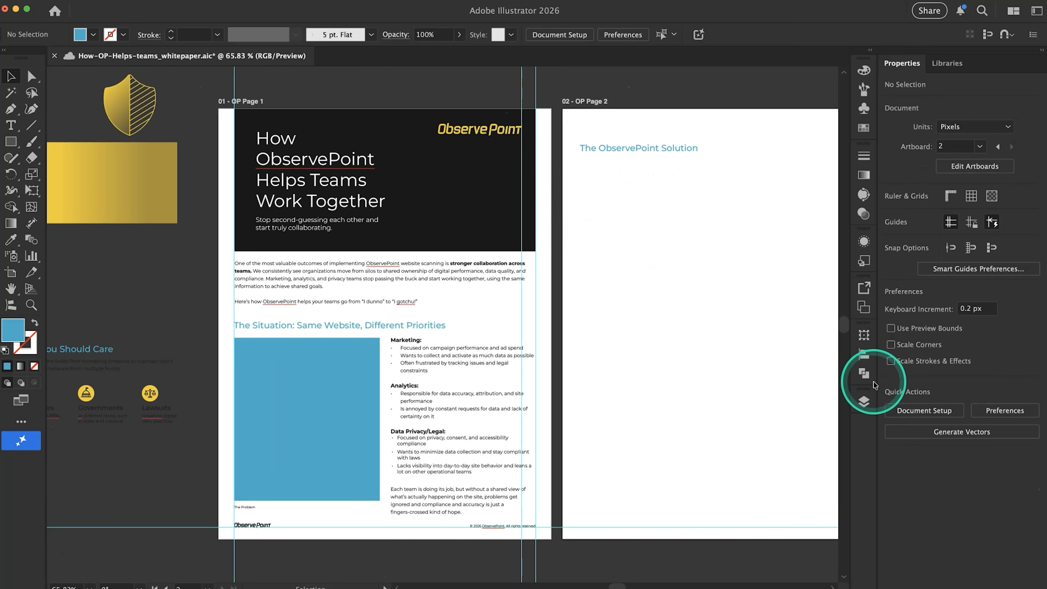
click(865, 406)
click(693, 455)
click(693, 454)
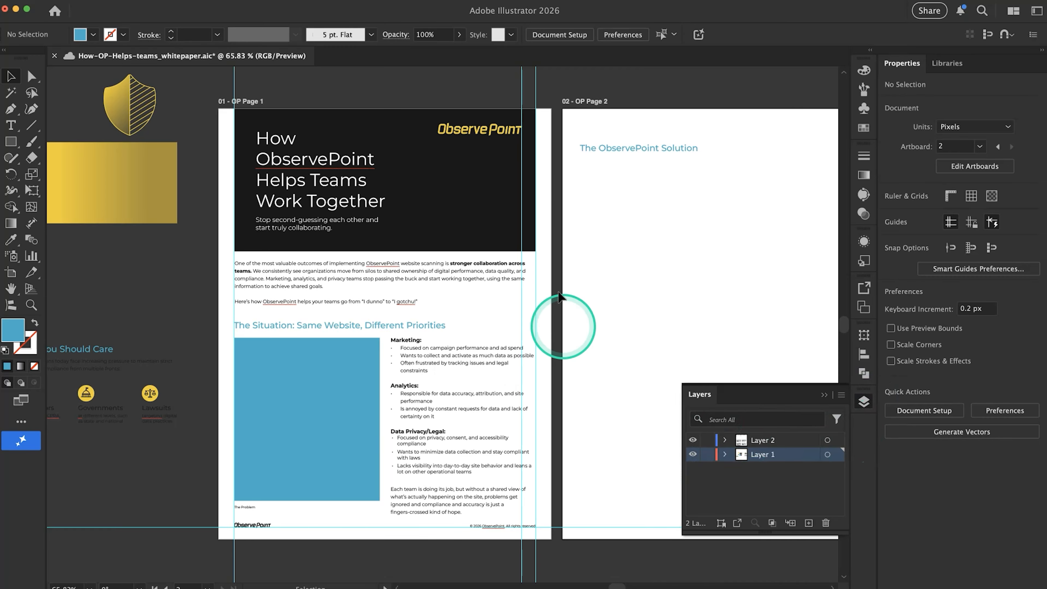
Unlock the guides and delete the vertical guide aligned with the right edge of page 1's header logo
right_click(521, 91)
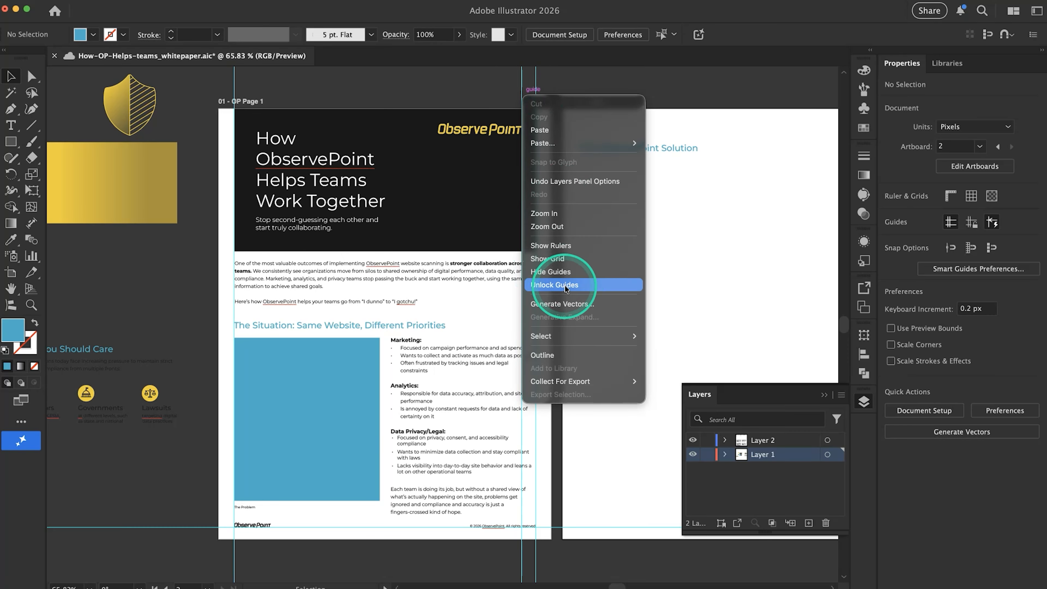
click(548, 286)
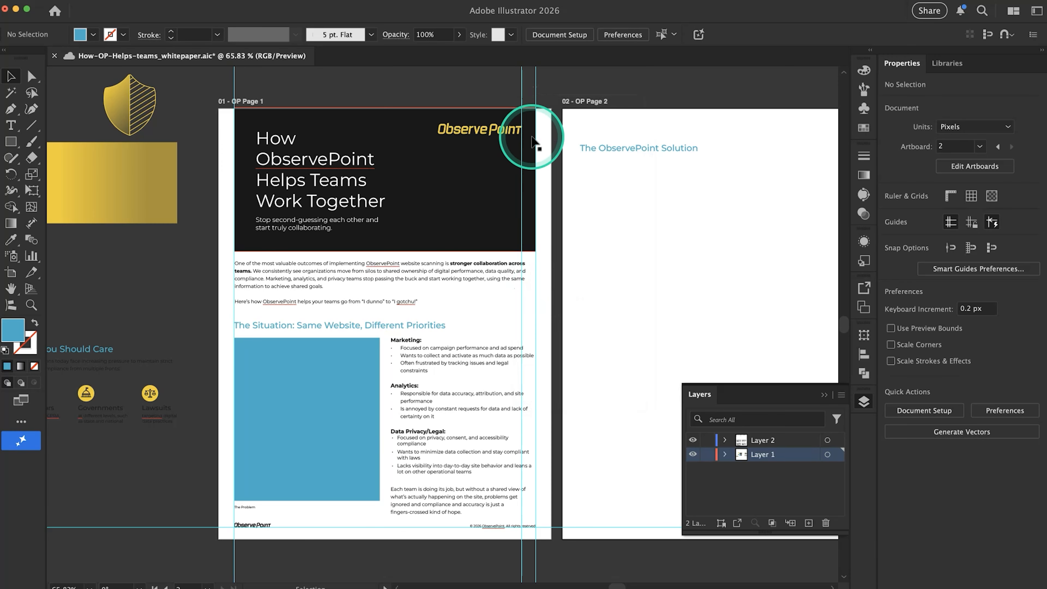
click(522, 92)
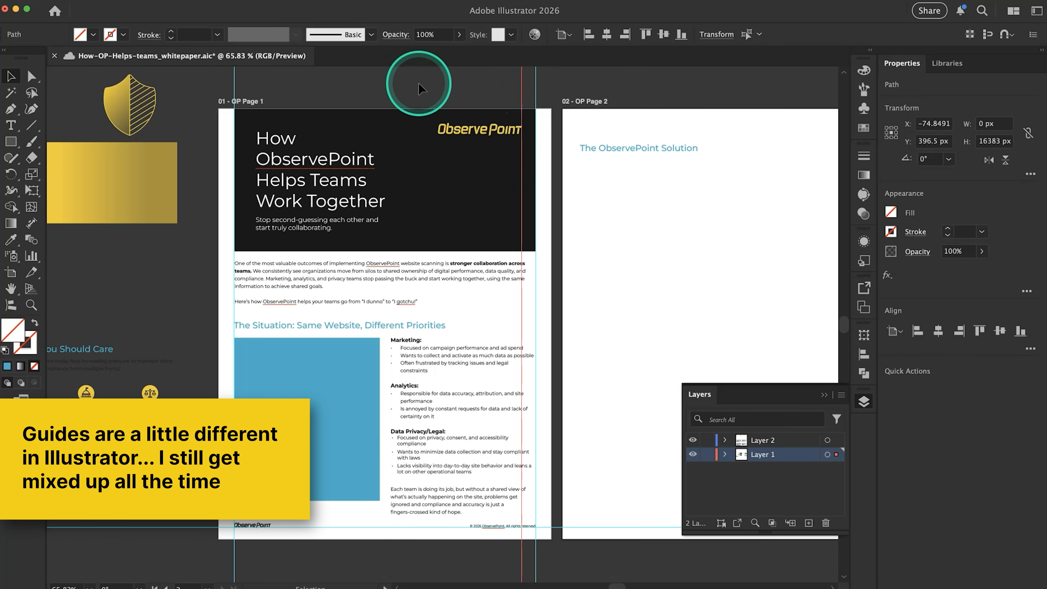
key(Delete)
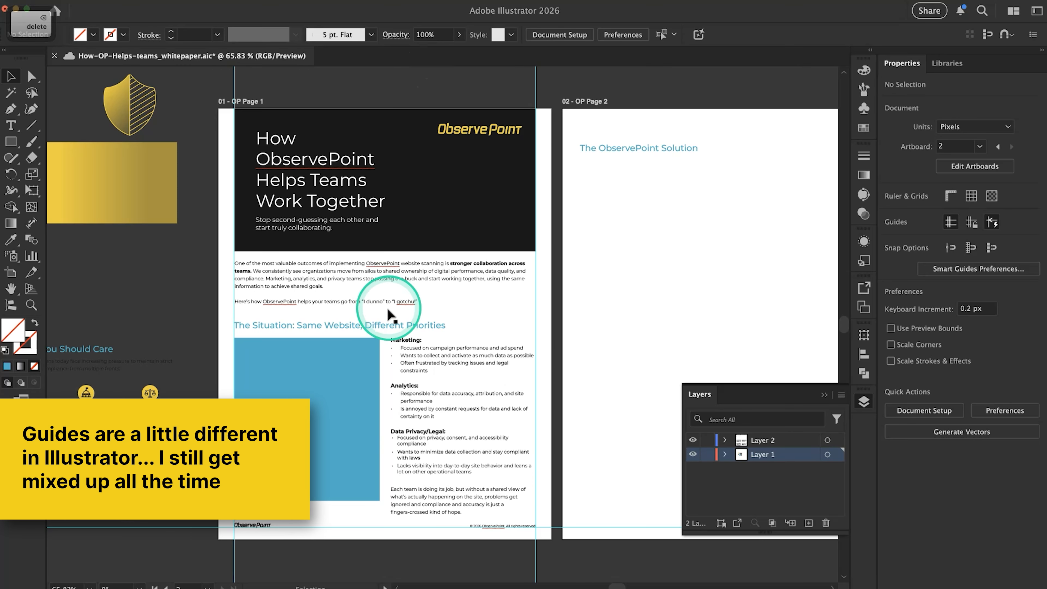
drag(551, 76, 209, 90)
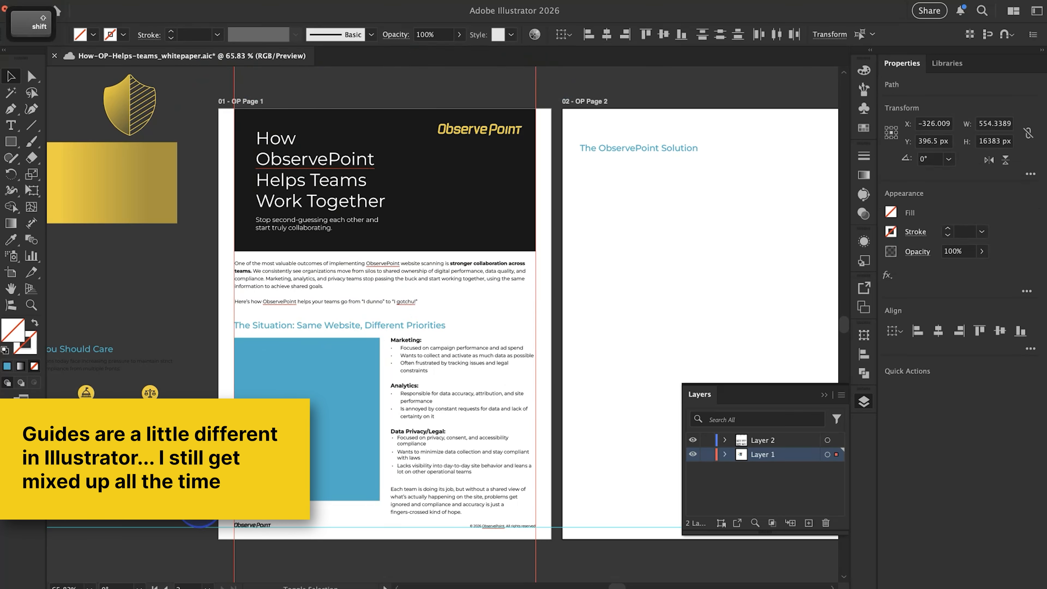
drag(200, 504, 164, 545)
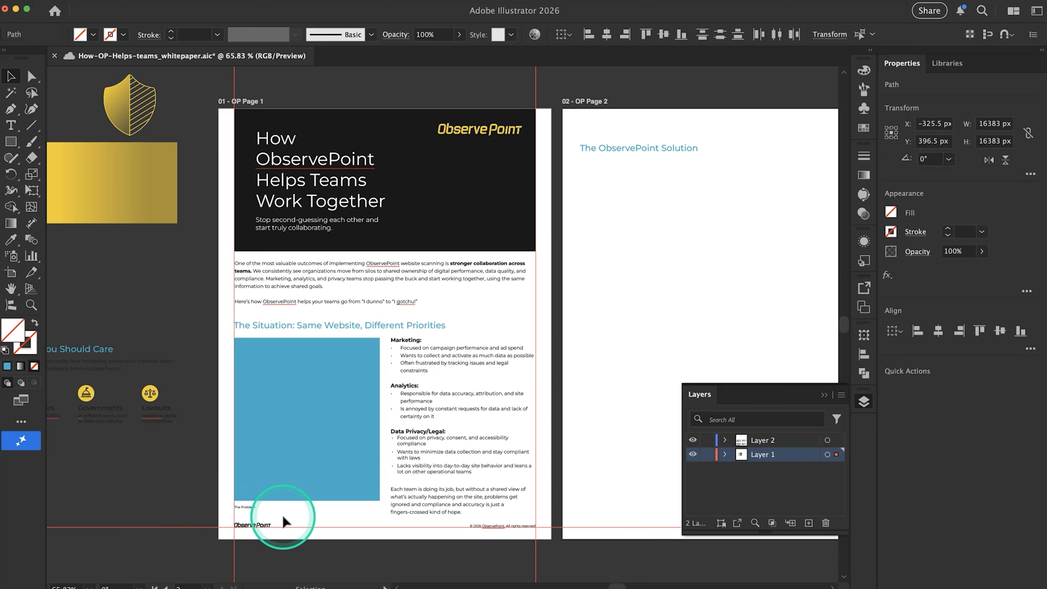
key(super)
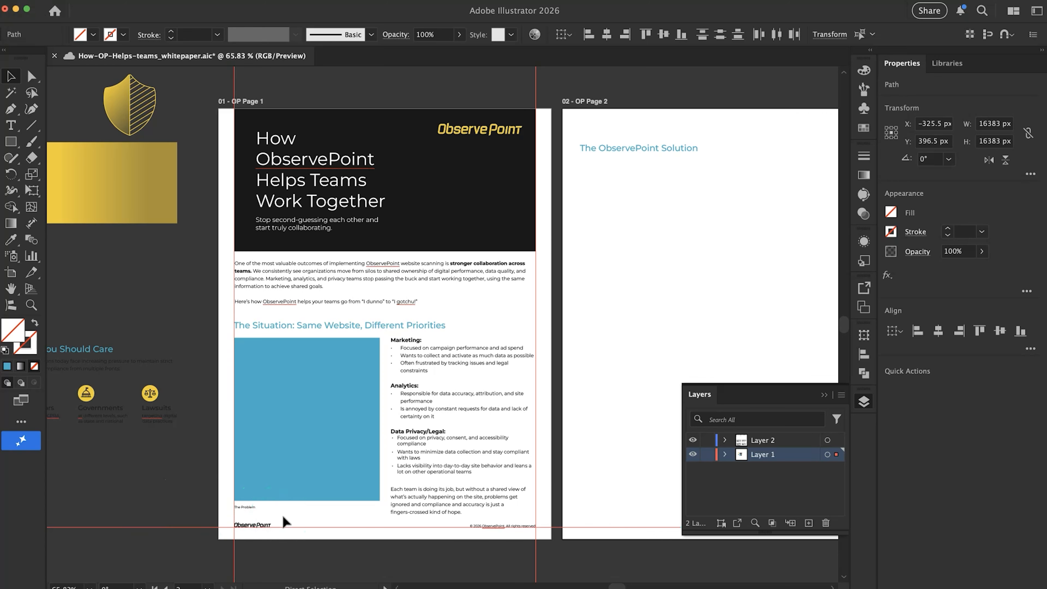
click(562, 556)
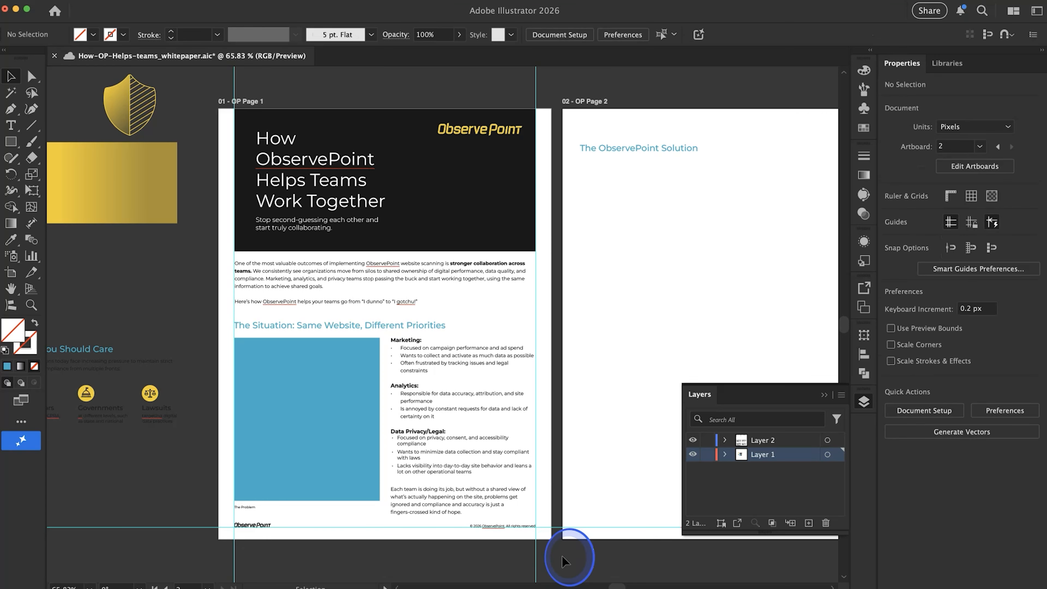
click(581, 529)
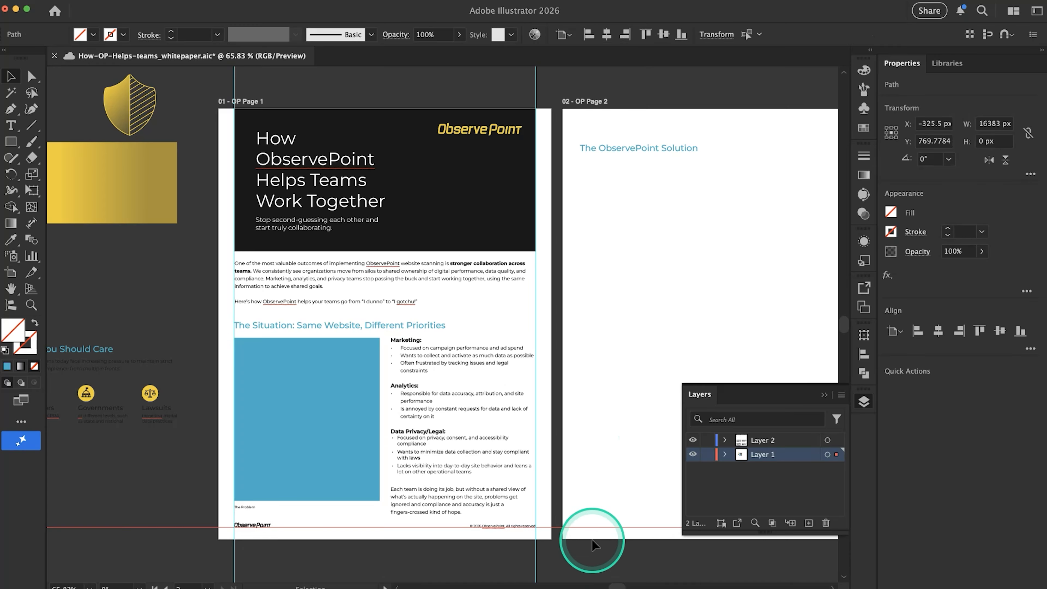
click(588, 551)
Try to duplicate page 1's two vertical margin guides in place and shift the copies right toward page 2
drag(573, 554, 297, 571)
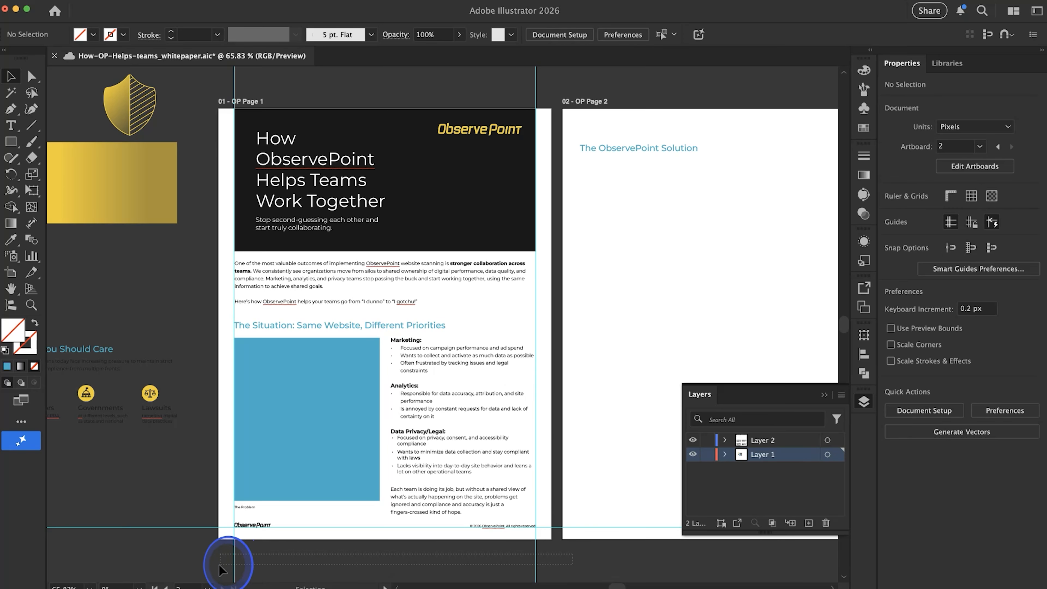
drag(221, 564, 208, 564)
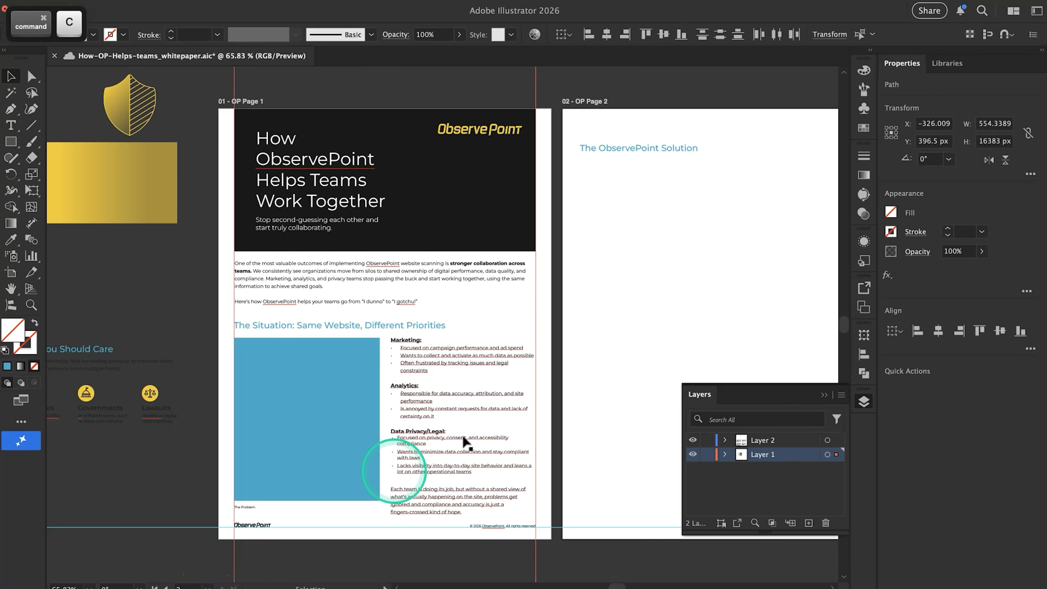
scroll(474, 433, right, 5)
click(529, 308)
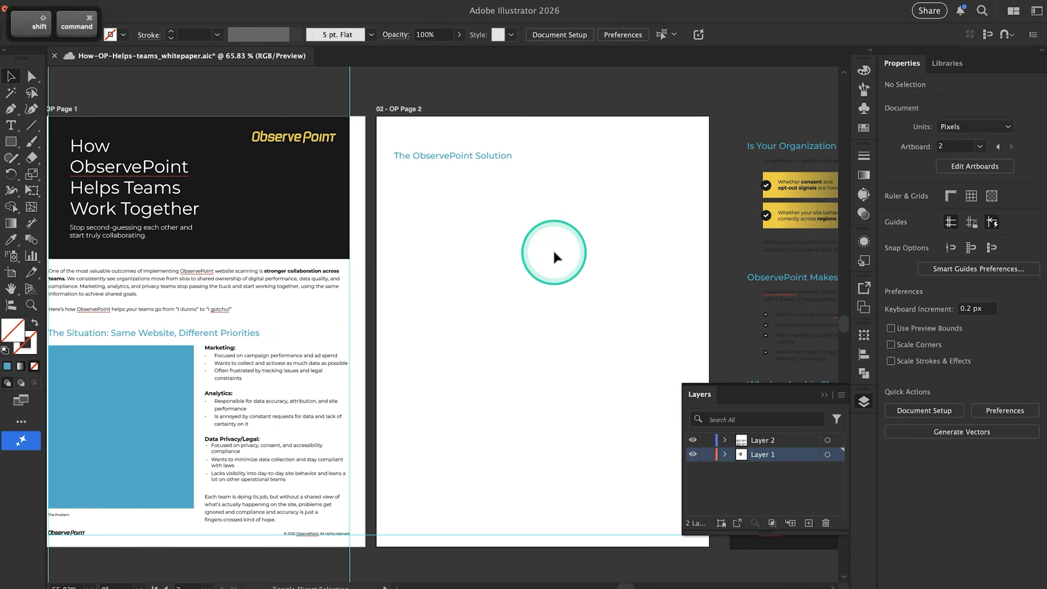
key(super+shift+v)
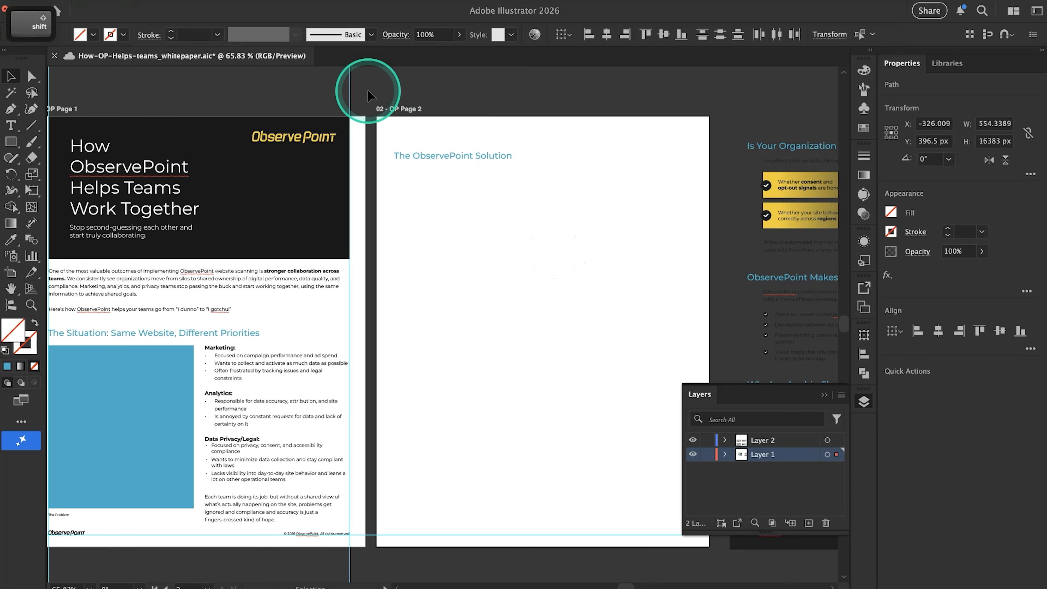
drag(351, 96, 415, 92)
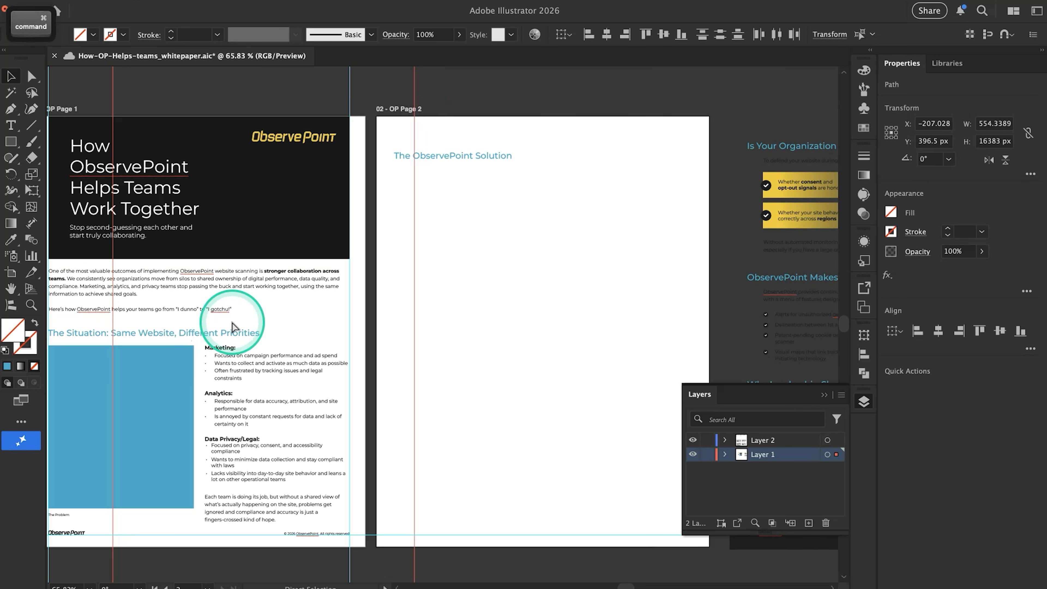
Delete the shifted copies of the two vertical guides and clear the selection
scroll(232, 326, left, 5)
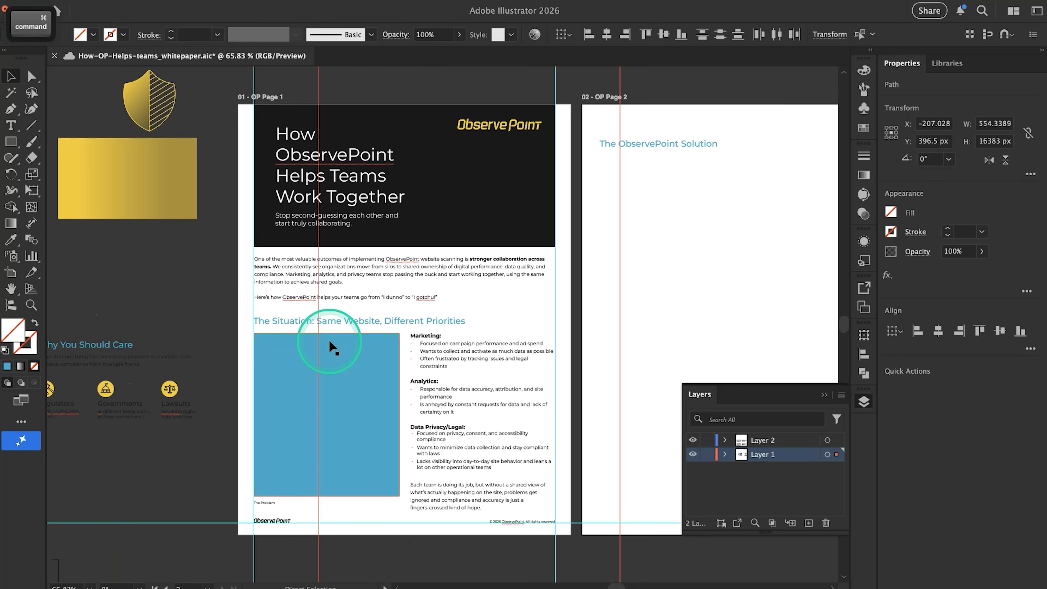
key(Delete)
click(248, 310)
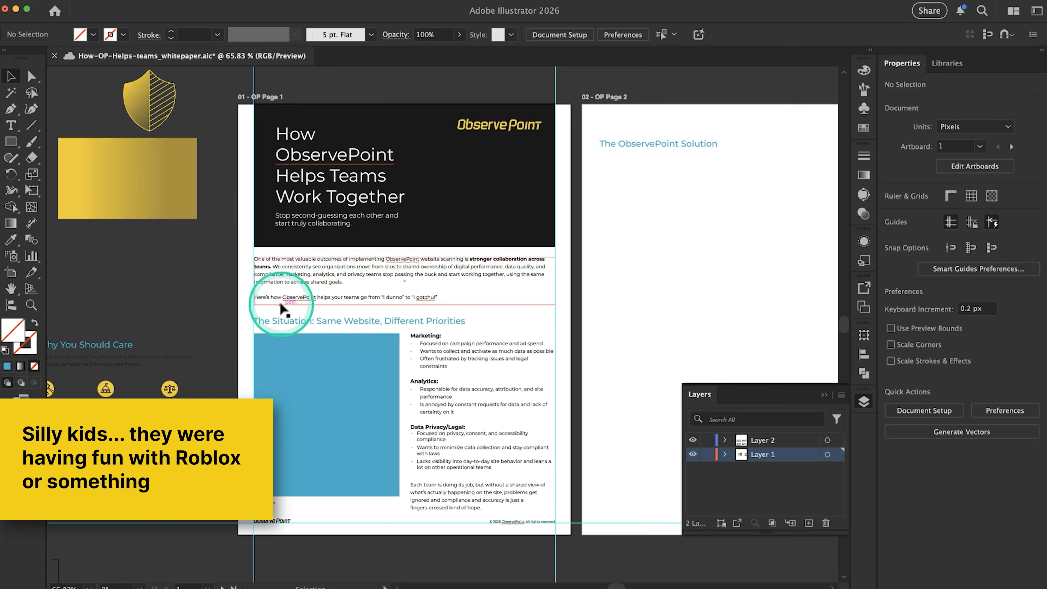
Copy page 1's two vertical margin guides and paste them in the same position on page 2's artboard
drag(569, 554, 242, 567)
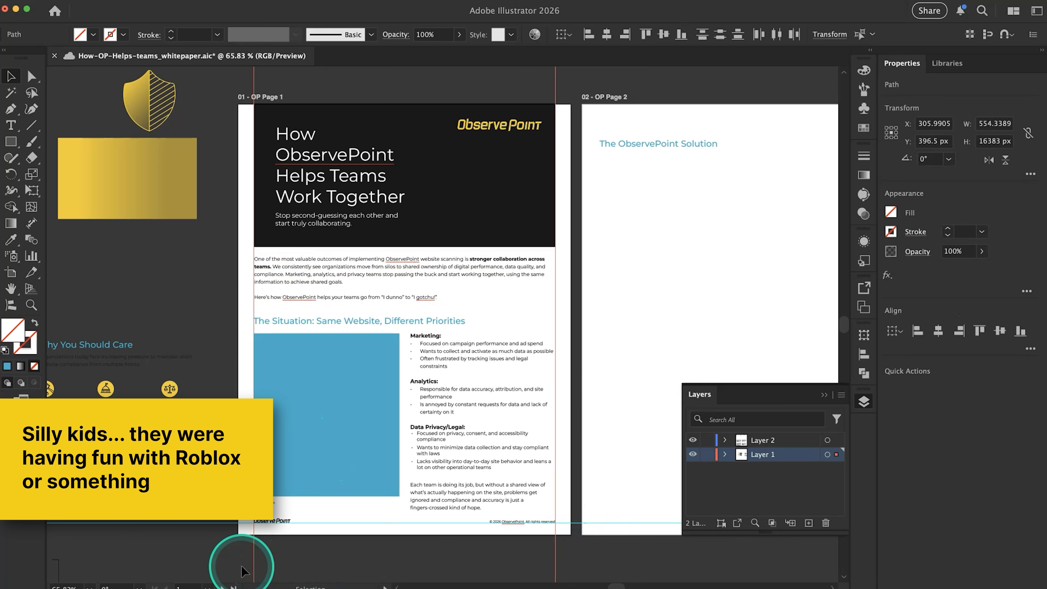
key(super)
scroll(453, 425, right, 5)
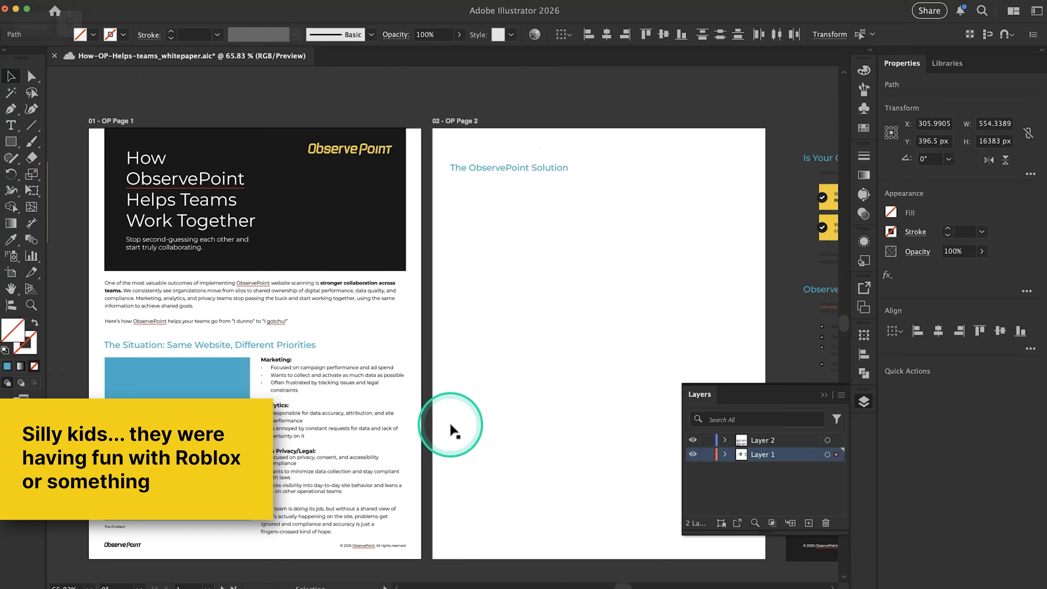
click(482, 346)
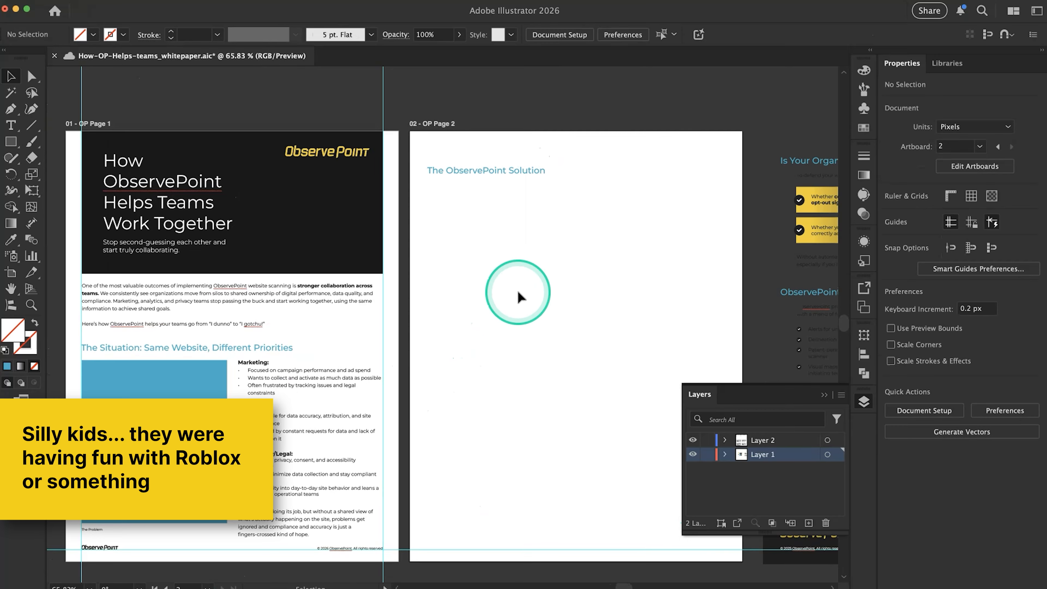
key(super+shift+v)
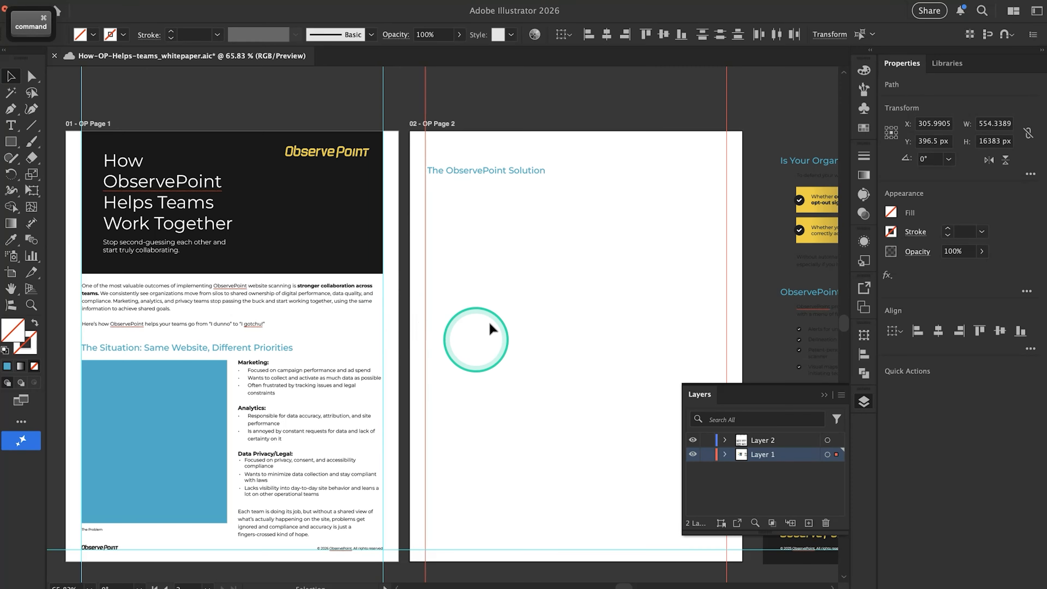
Lock the guides and try selecting across them to check that they stay fixed
scroll(393, 339, right, 1)
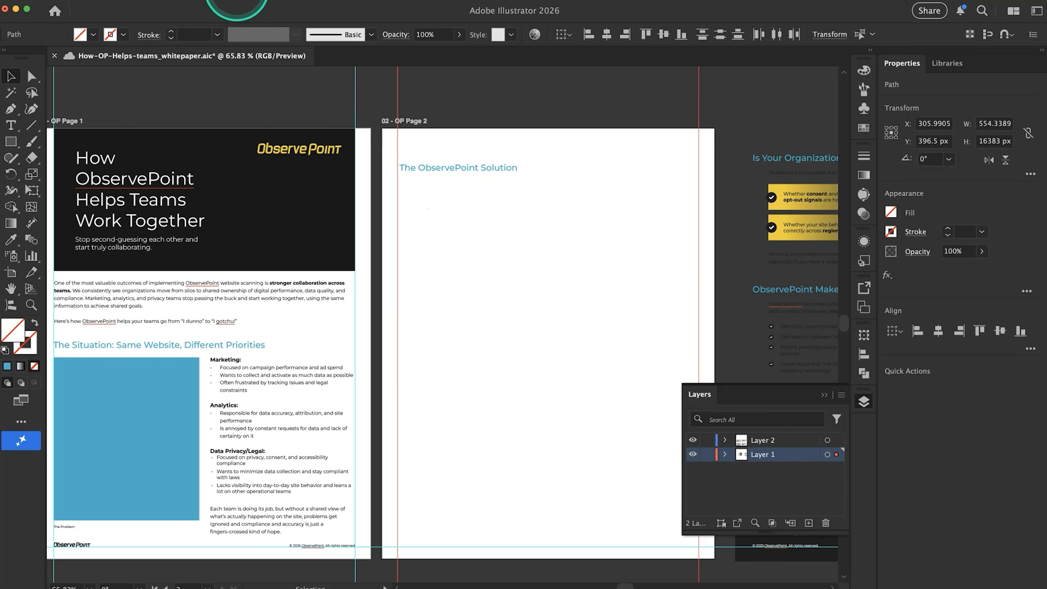
click(237, 1)
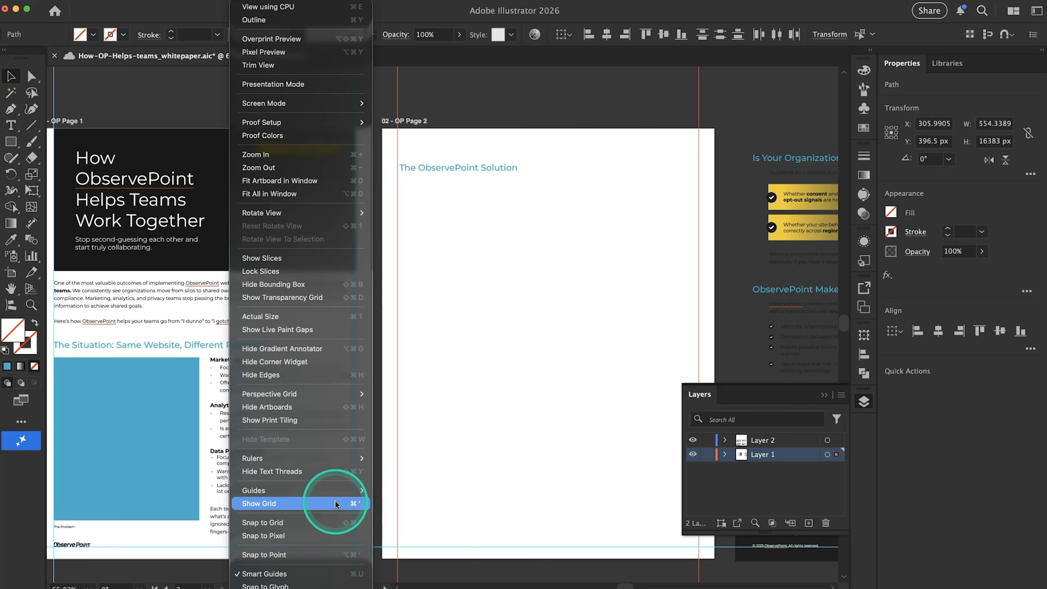
mouse_move(336, 490)
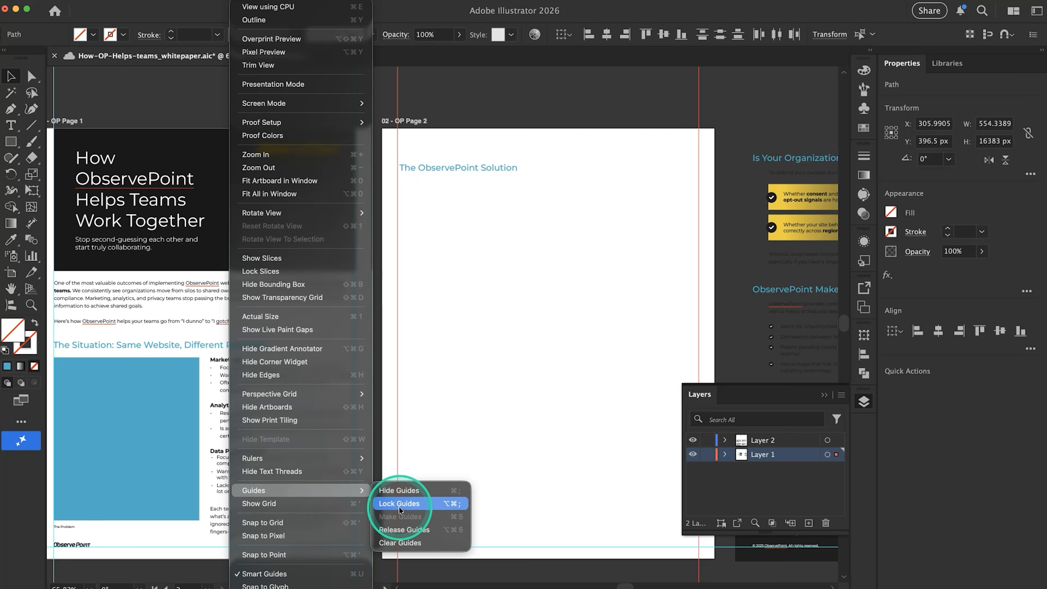
click(390, 511)
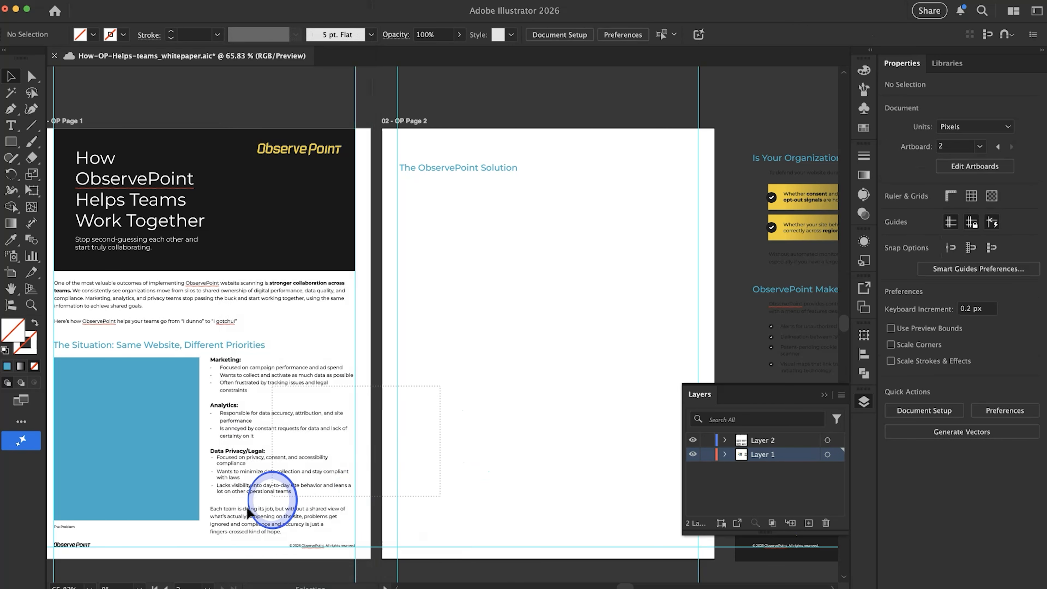
click(342, 474)
click(436, 453)
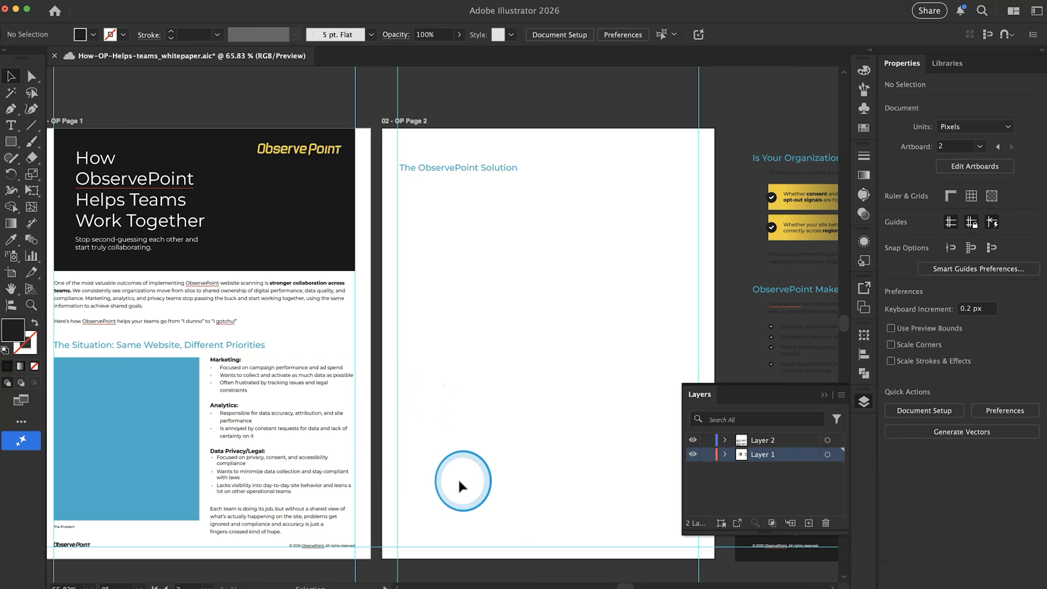
Examine the vertical margin guides across pages 1 and 2
scroll(330, 452, left, 5)
key(super+semicolon)
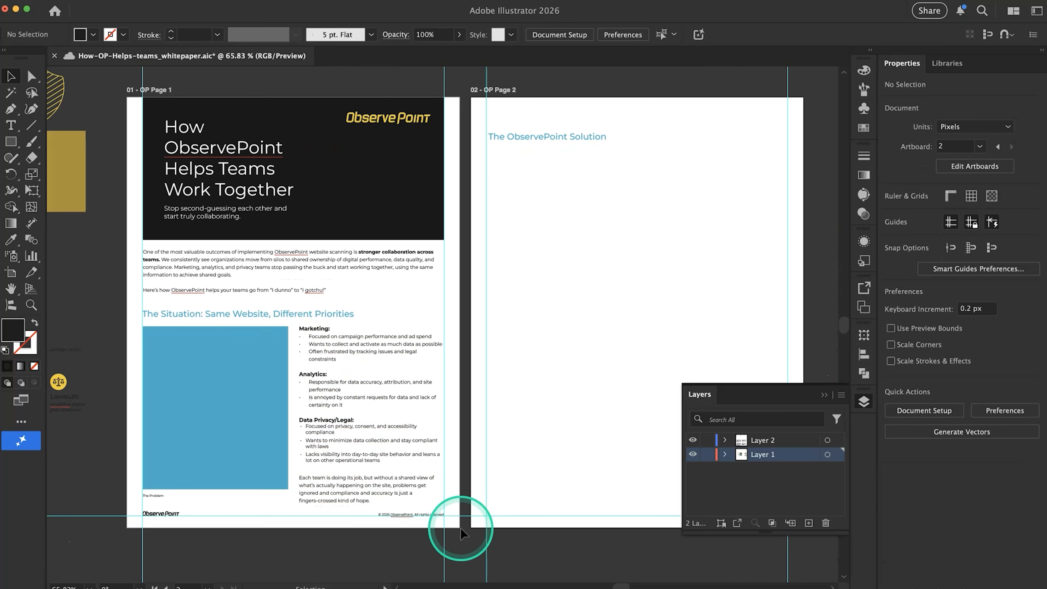
scroll(461, 530, right, 2)
scroll(460, 530, down, 1)
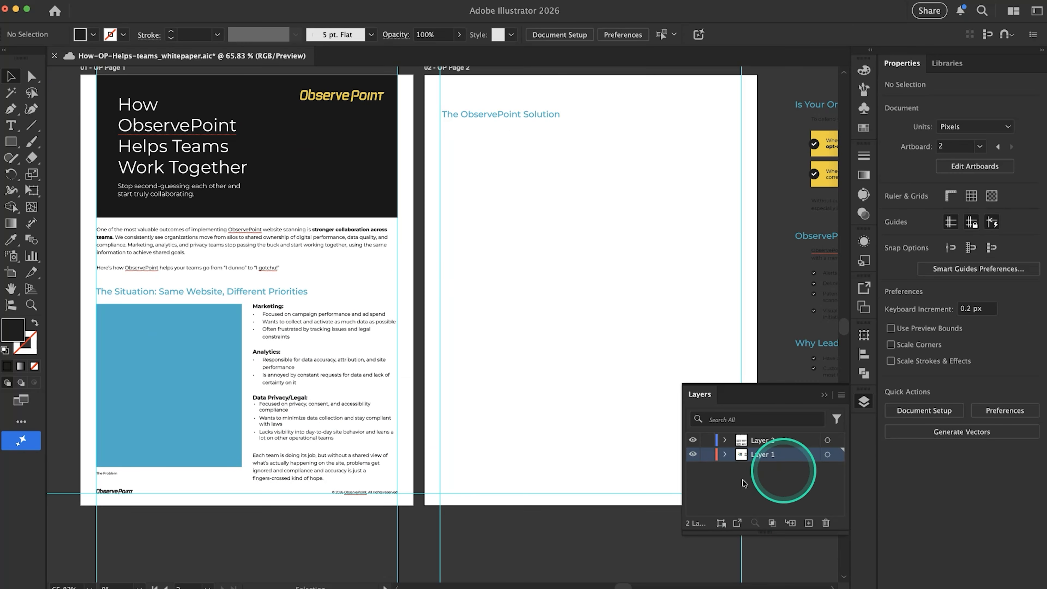
scroll(492, 410, right, 2)
scroll(492, 410, up, 1)
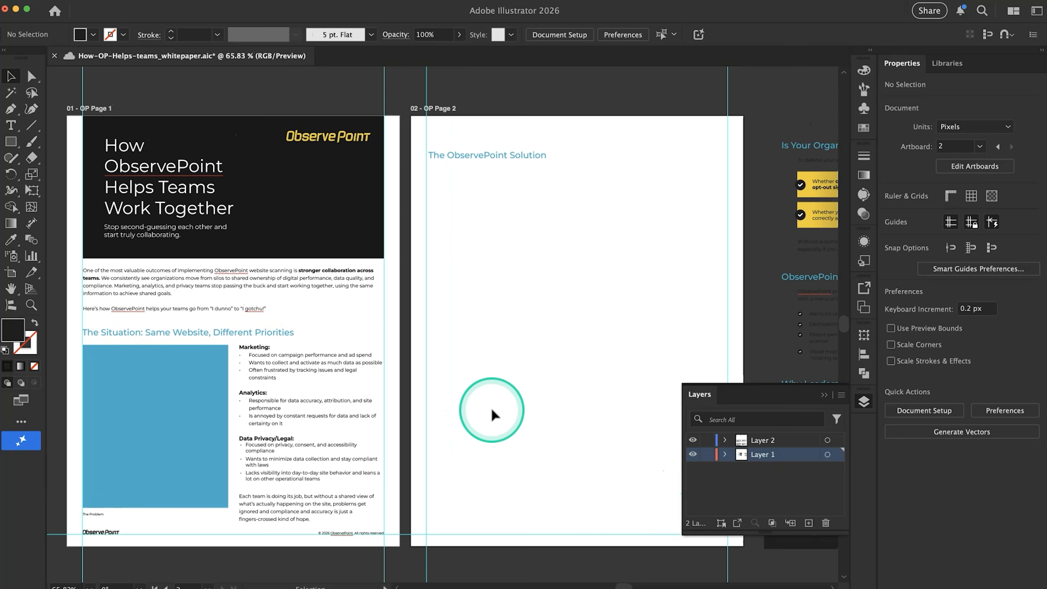
scroll(492, 410, left, 3)
scroll(492, 409, up, 2)
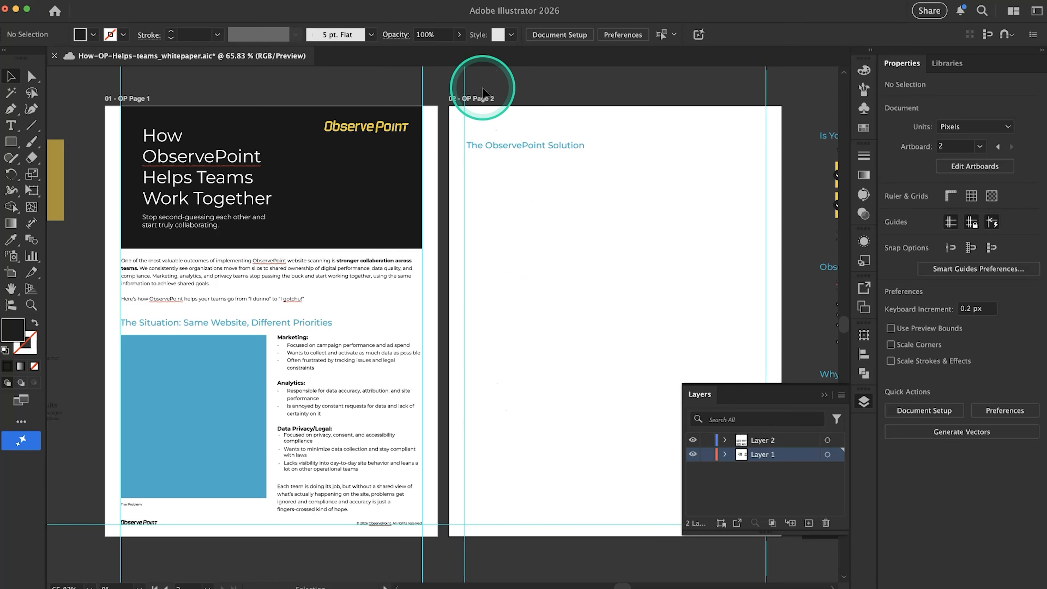
Show the rulers and add a horizontal guide along the top edge of page 1's header logo
key(super)
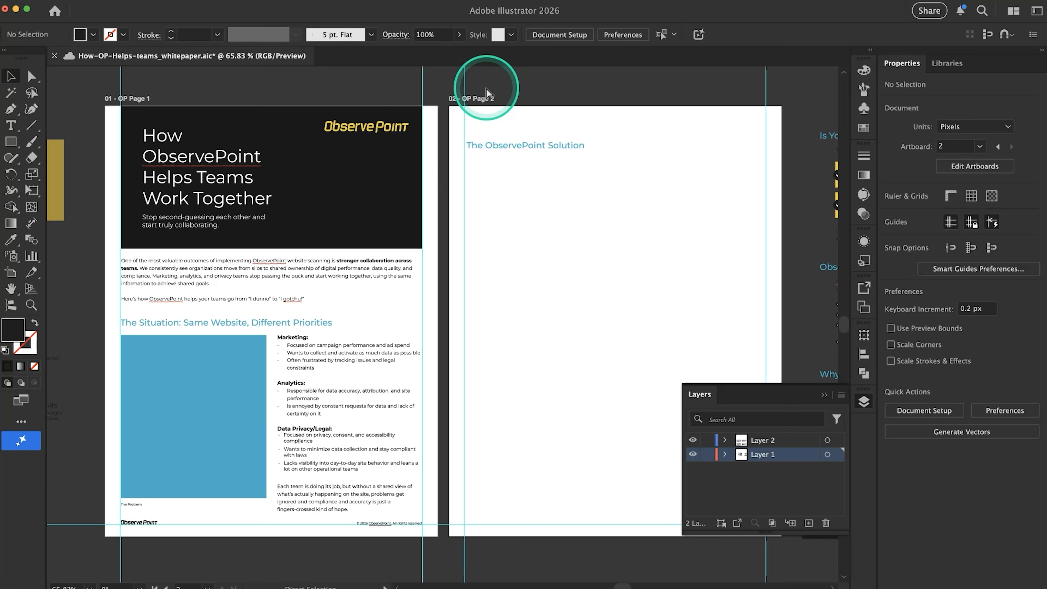
click(254, 5)
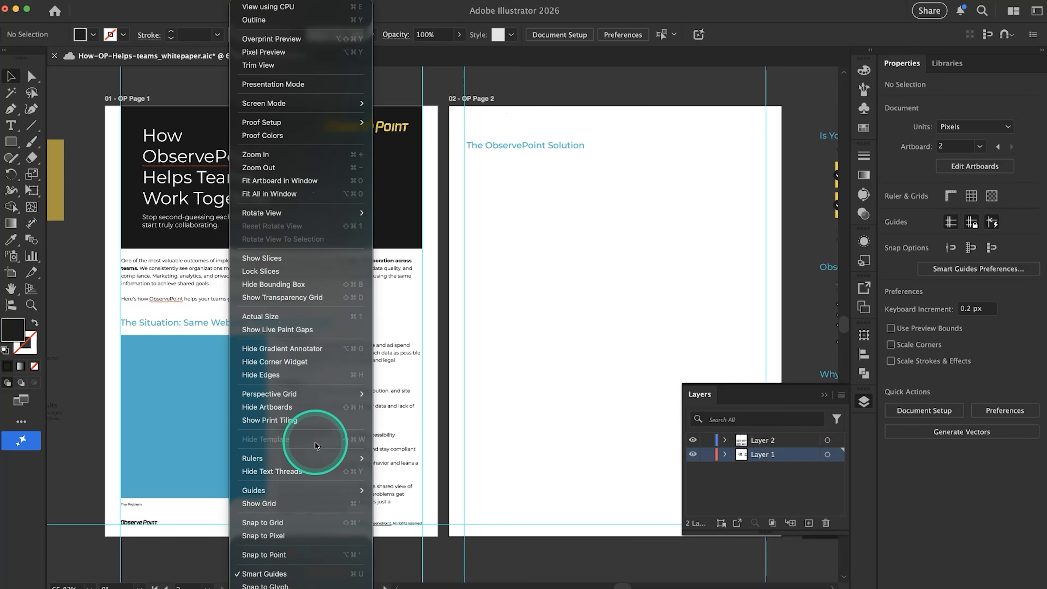
mouse_move(262, 458)
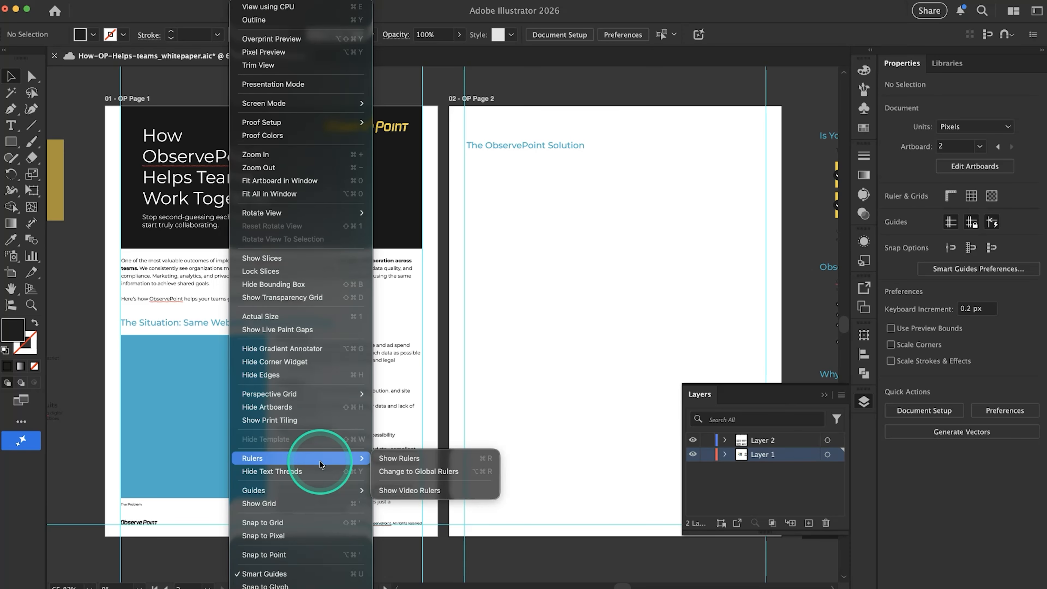
click(439, 460)
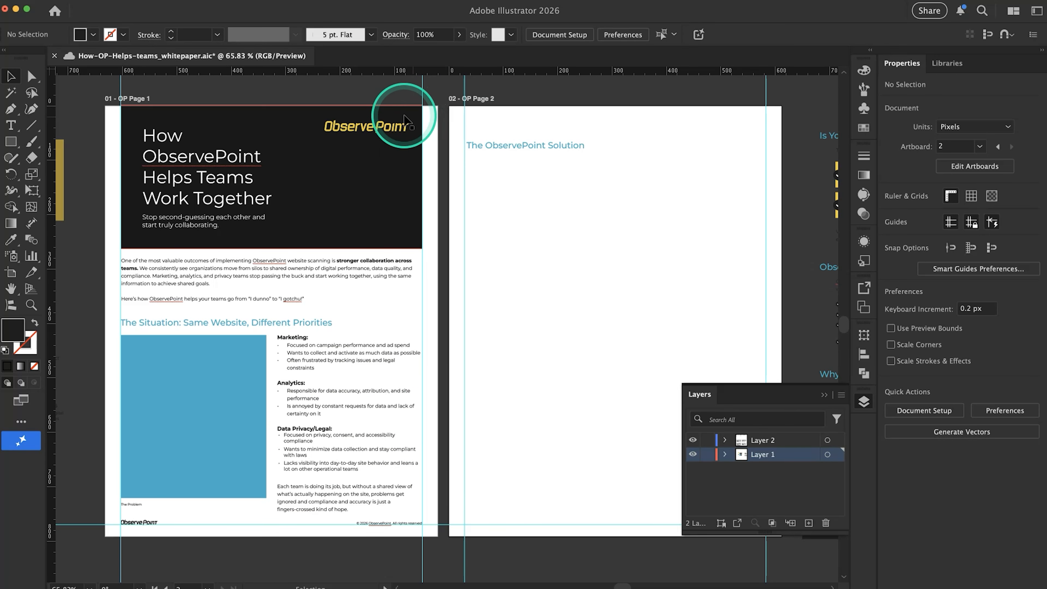
drag(420, 68, 411, 119)
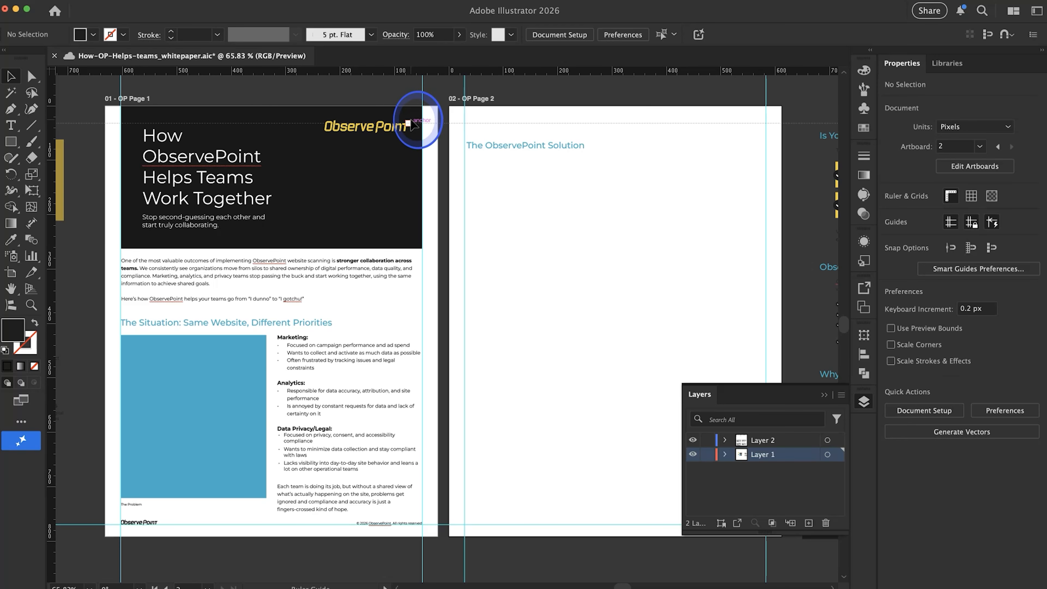
drag(410, 120, 318, 121)
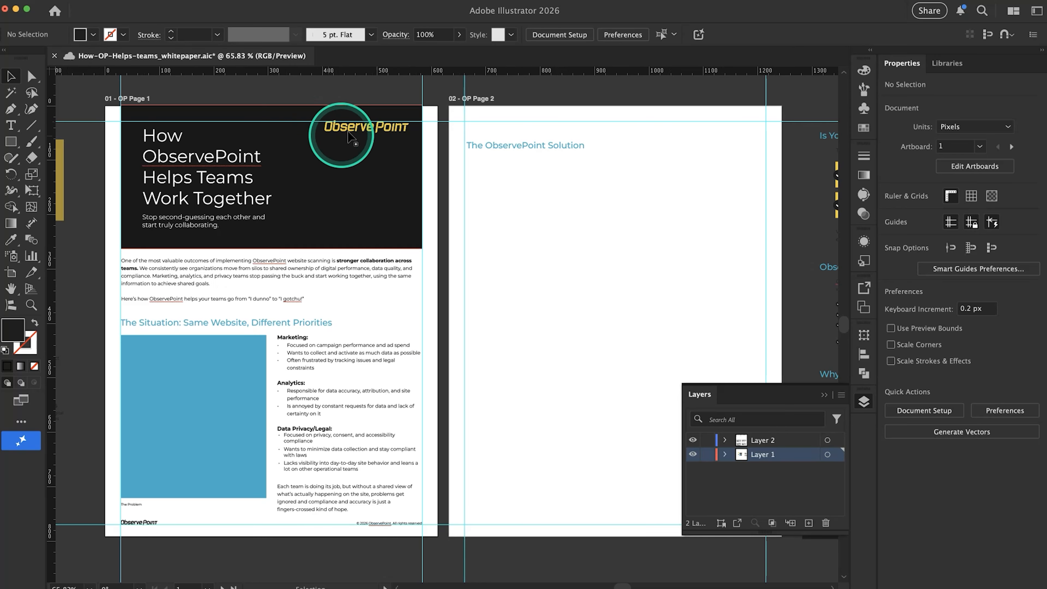
Inspect the horizontal guide near page 2's heading and check whether Smart Guides is enabled
scroll(348, 132, up, 5)
scroll(348, 132, up, 1)
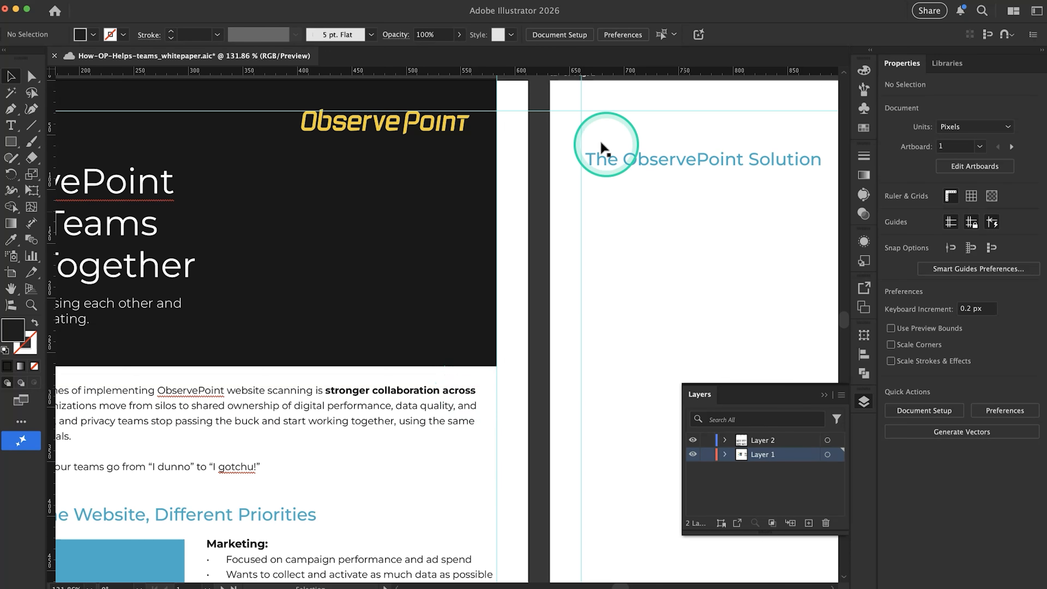
scroll(579, 131, right, 5)
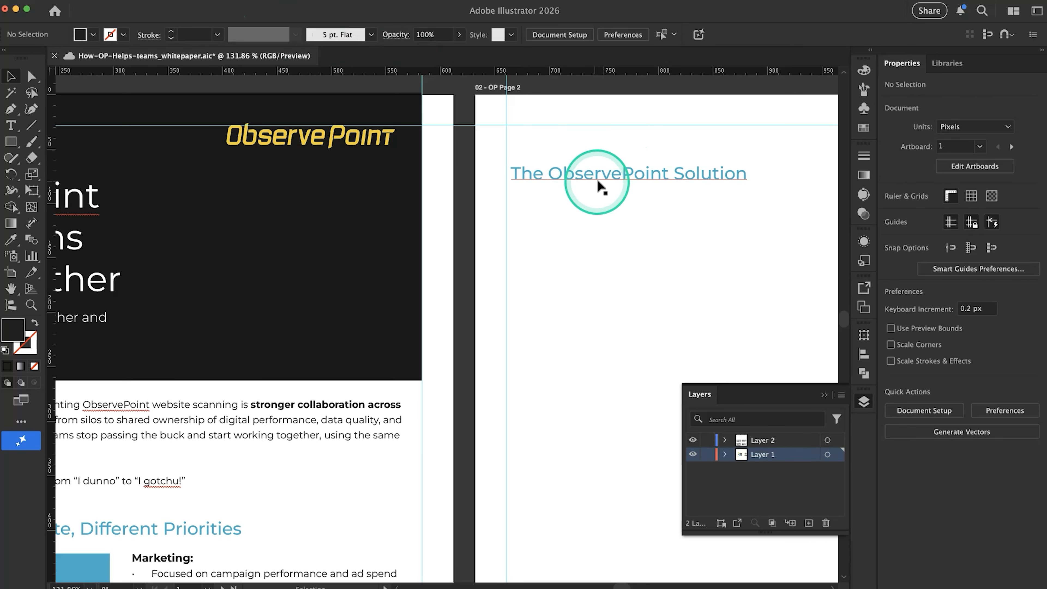
click(250, 2)
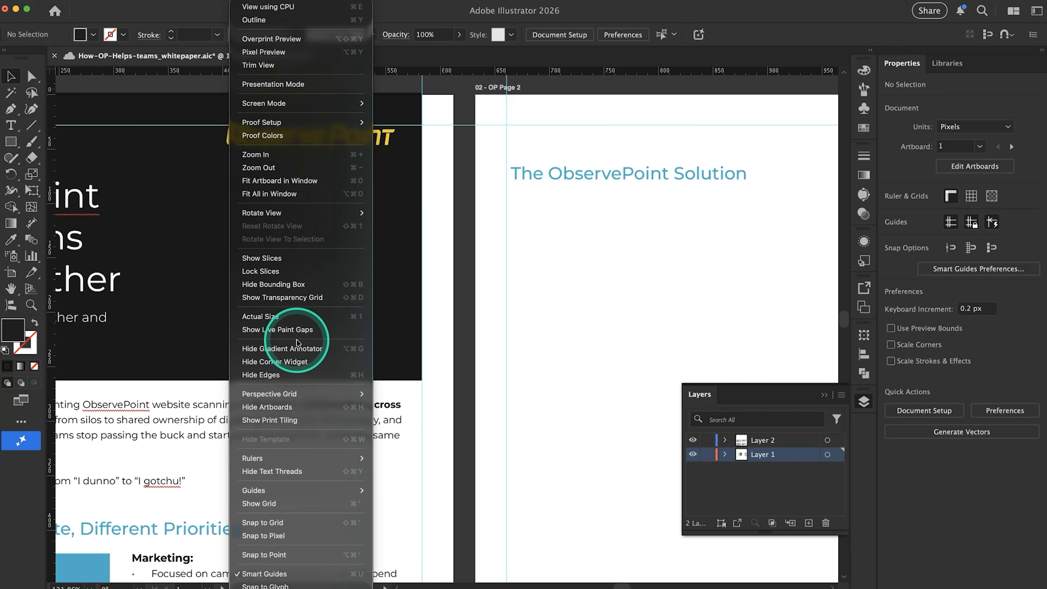
mouse_move(326, 462)
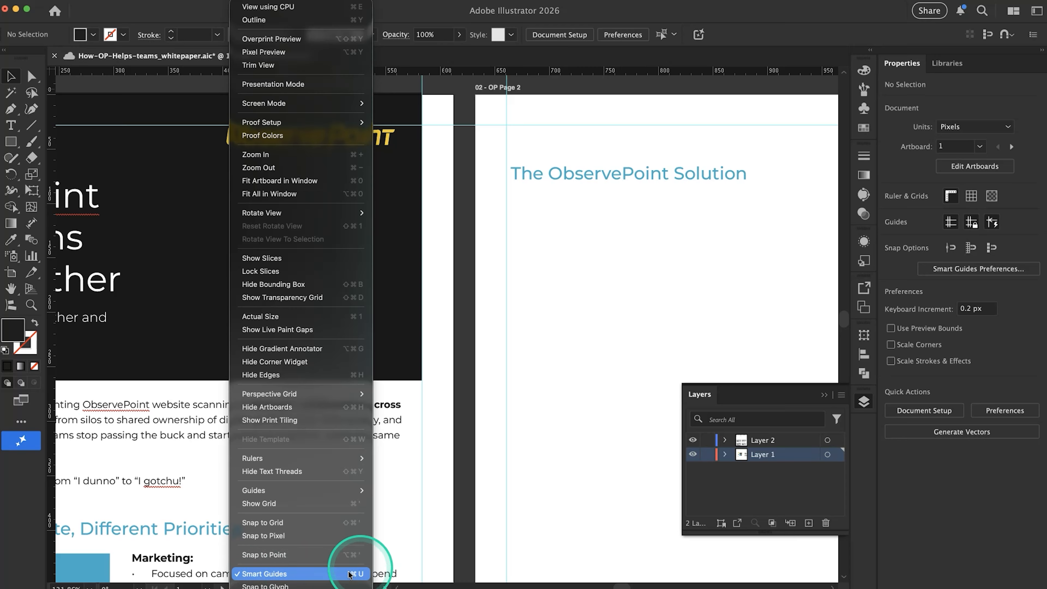
click(611, 371)
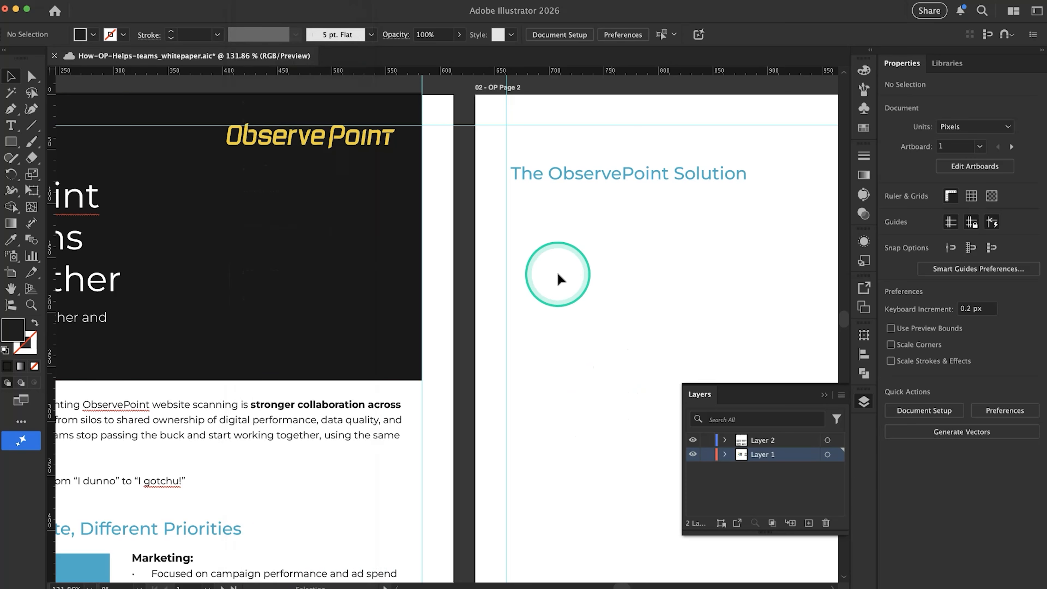
Move page 2's heading "The ObservePoint Solution" so its left edge aligns with the left margin guide
scroll(557, 274, right, 2)
scroll(558, 274, up, 1)
mouse_move(478, 205)
mouse_down()
mouse_move(427, 195)
mouse_move(486, 196)
mouse_up()
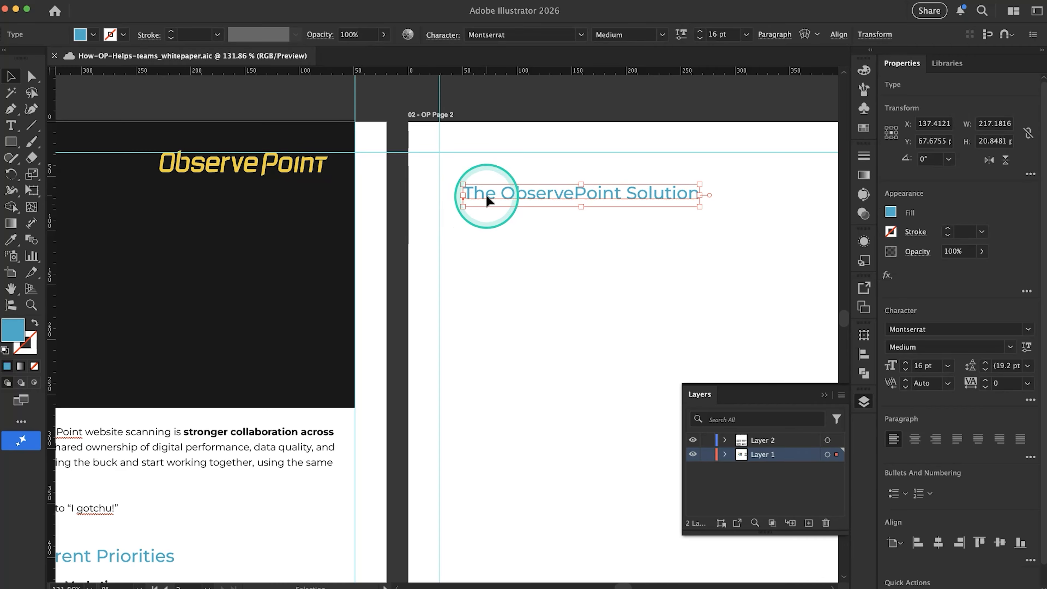
click(487, 237)
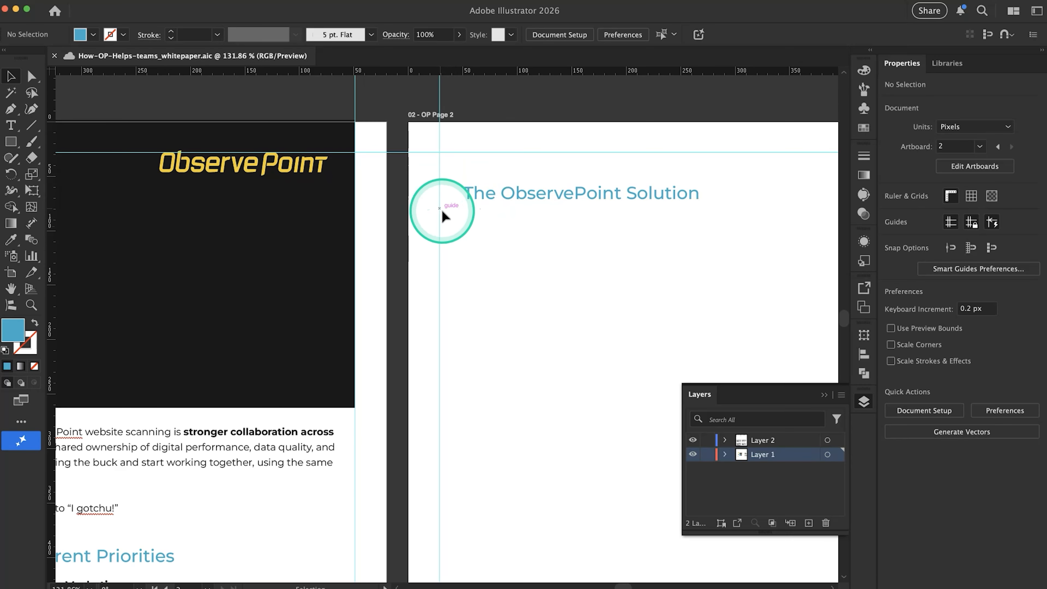
drag(526, 191, 497, 196)
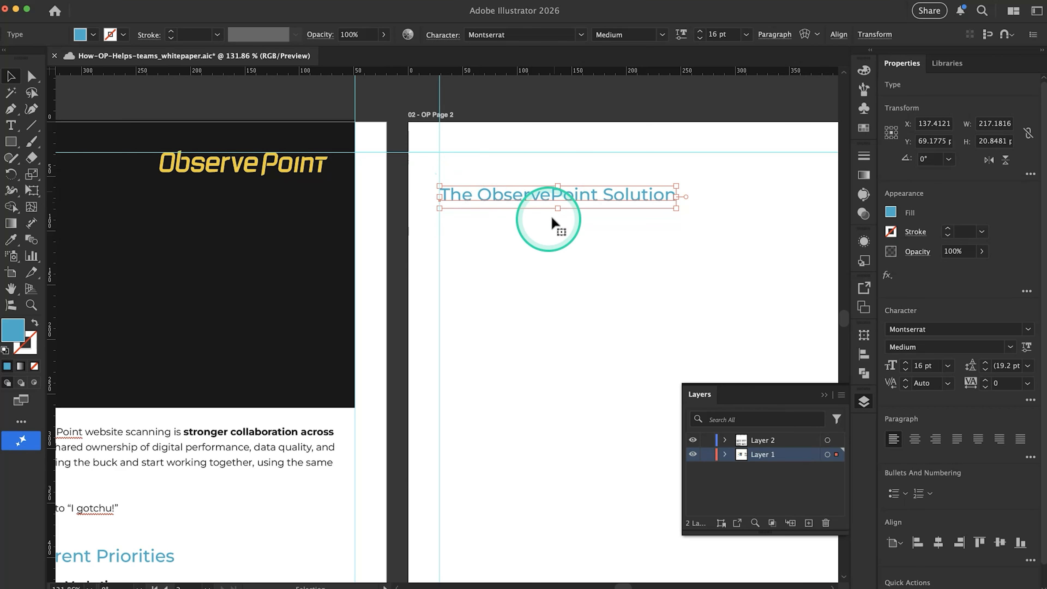
Raise the page 2 heading to the horizontal top guide, and hide and show the guides to review the alignment
scroll(500, 210, right, 5)
drag(432, 227, 441, 213)
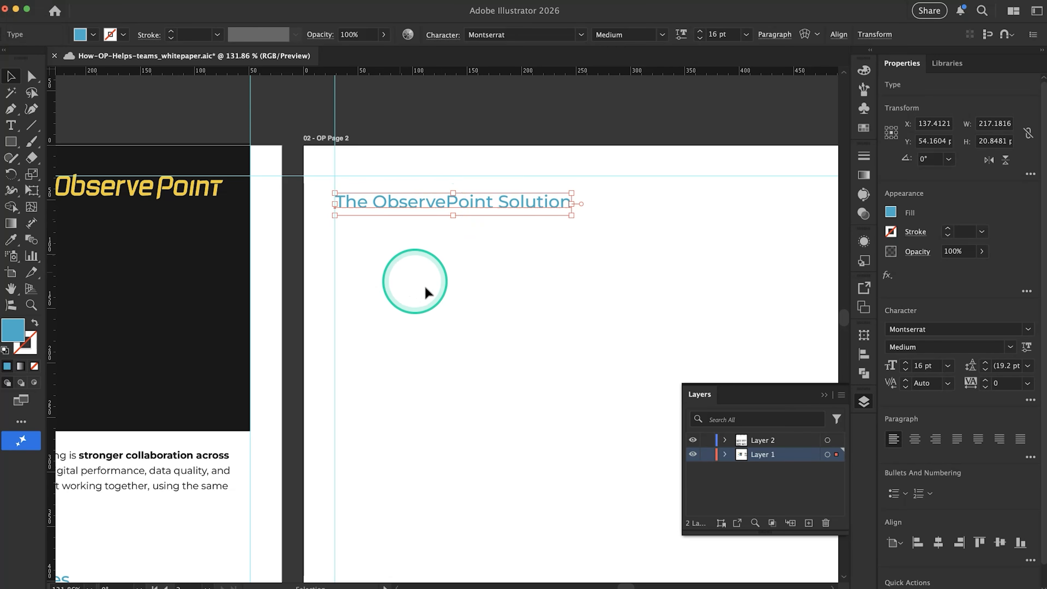
scroll(428, 293, left, 2)
scroll(427, 292, down, 1)
scroll(425, 288, down, 4)
click(402, 270)
scroll(402, 270, up, 4)
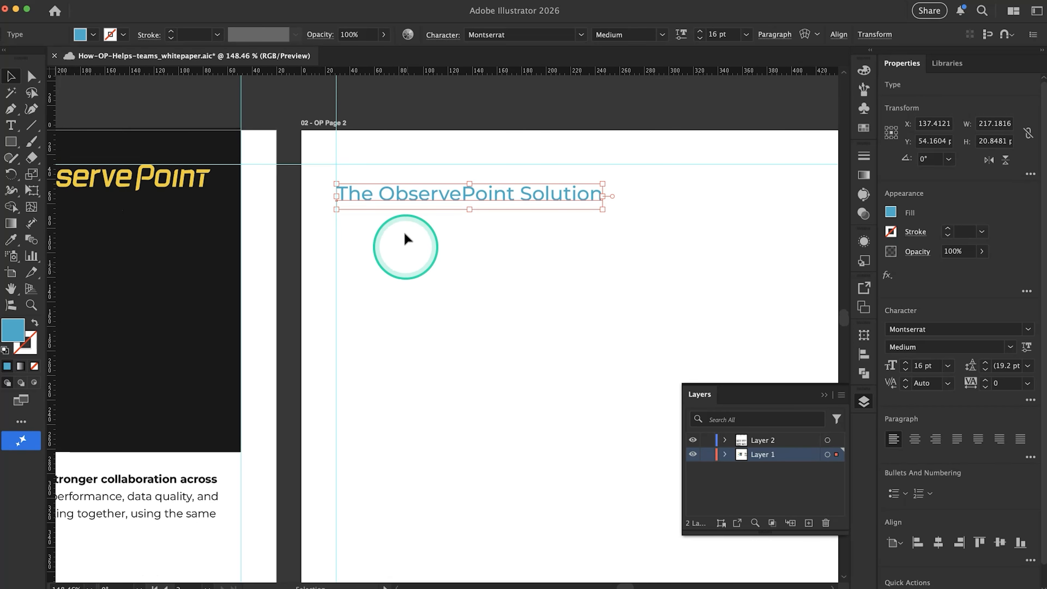
drag(390, 201, 388, 177)
click(427, 240)
scroll(427, 240, down, 3)
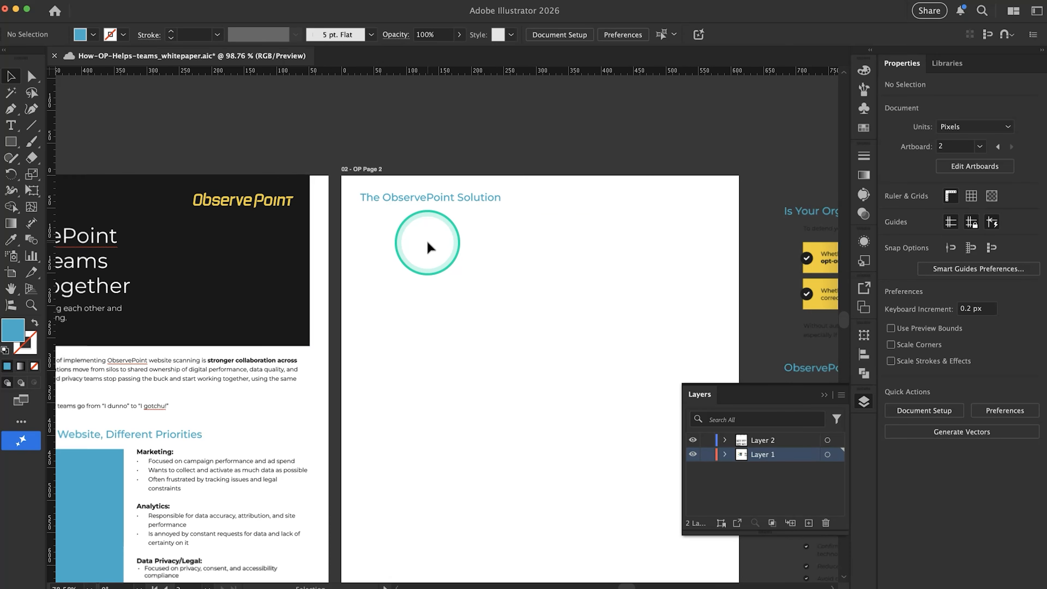
scroll(427, 241, down, 3)
key(super+semicolon)
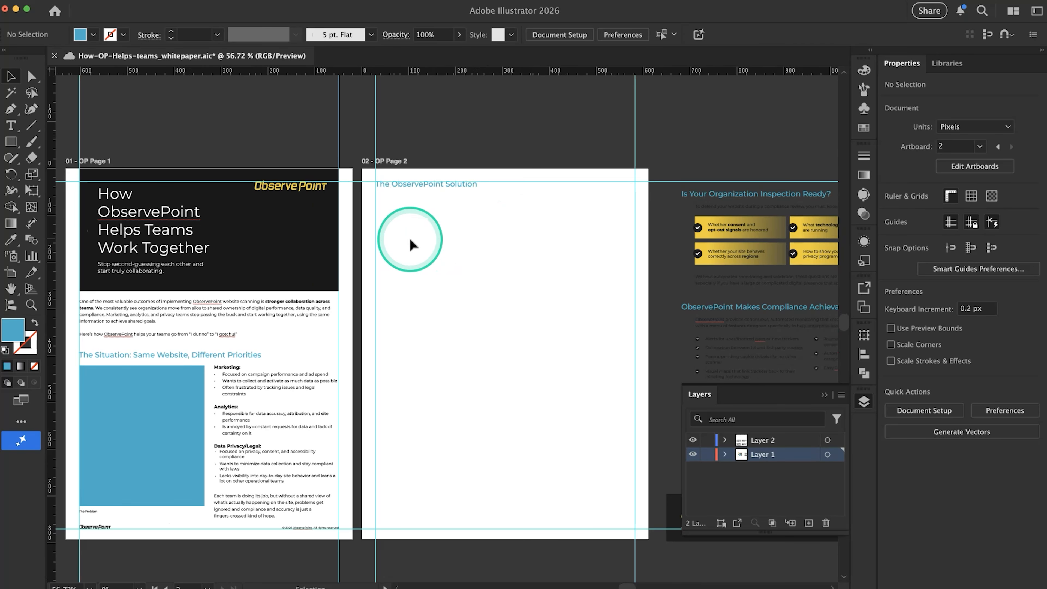
Switch to Google Docs and review the "The ObservePoint Solution" paragraph and the hand-drawn diagram that follows it
key(super+Tab)
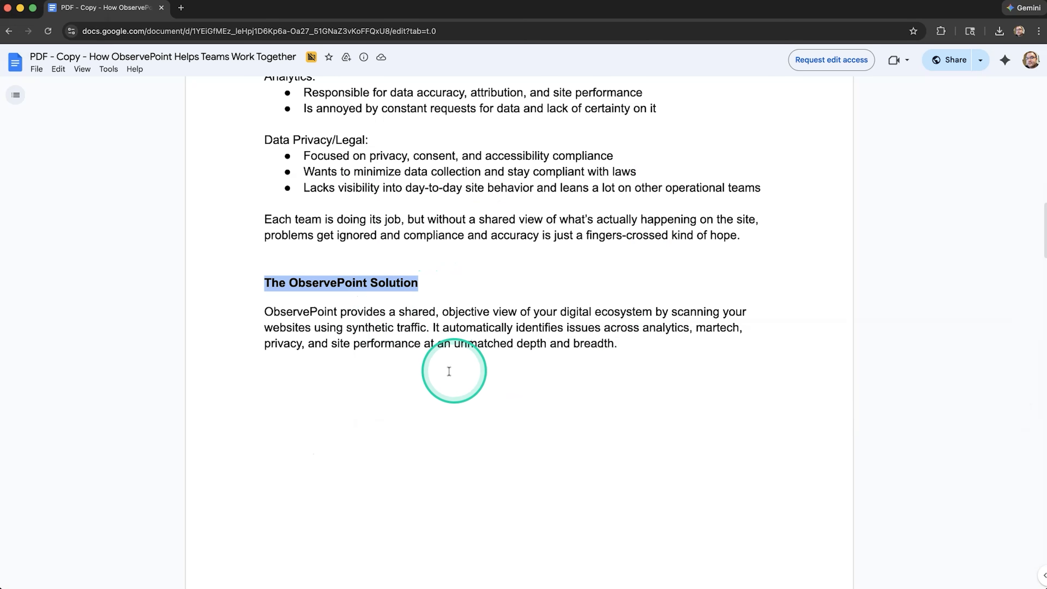
click(382, 336)
scroll(382, 334, down, 3)
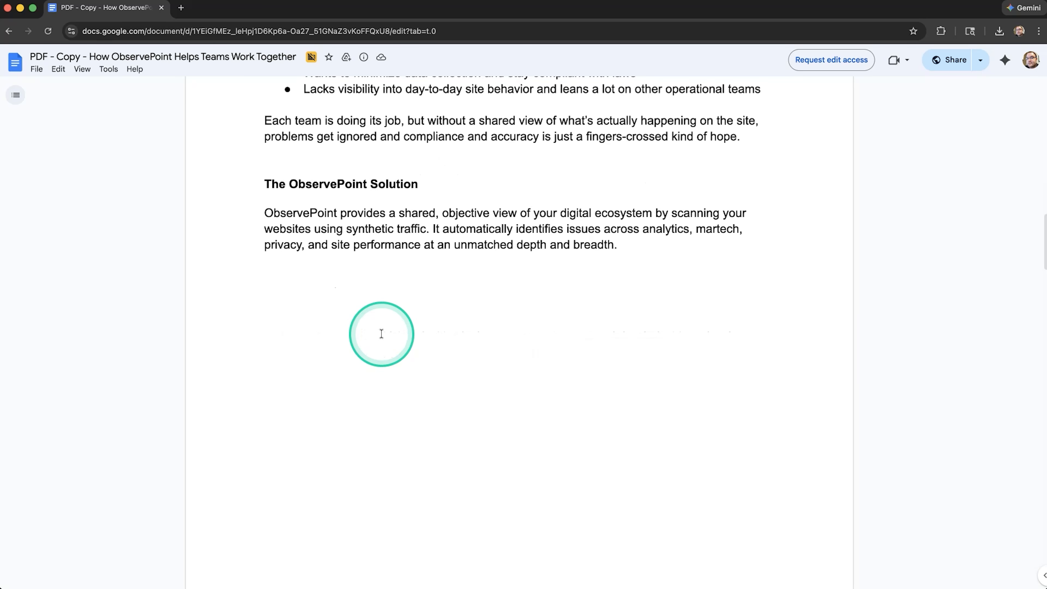
drag(326, 209, 389, 275)
scroll(389, 272, down, 4)
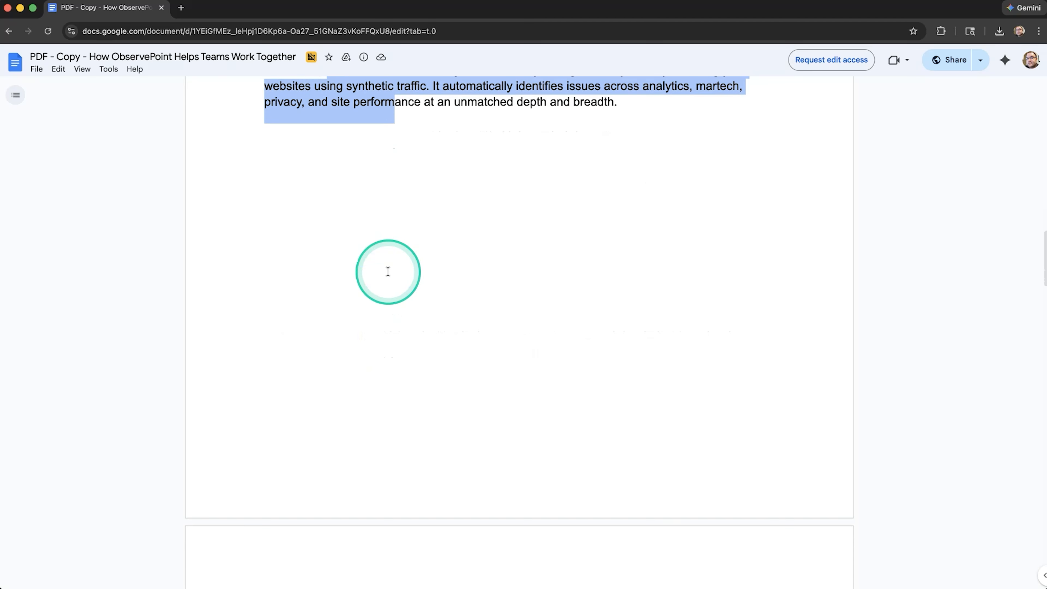
scroll(388, 272, down, 10)
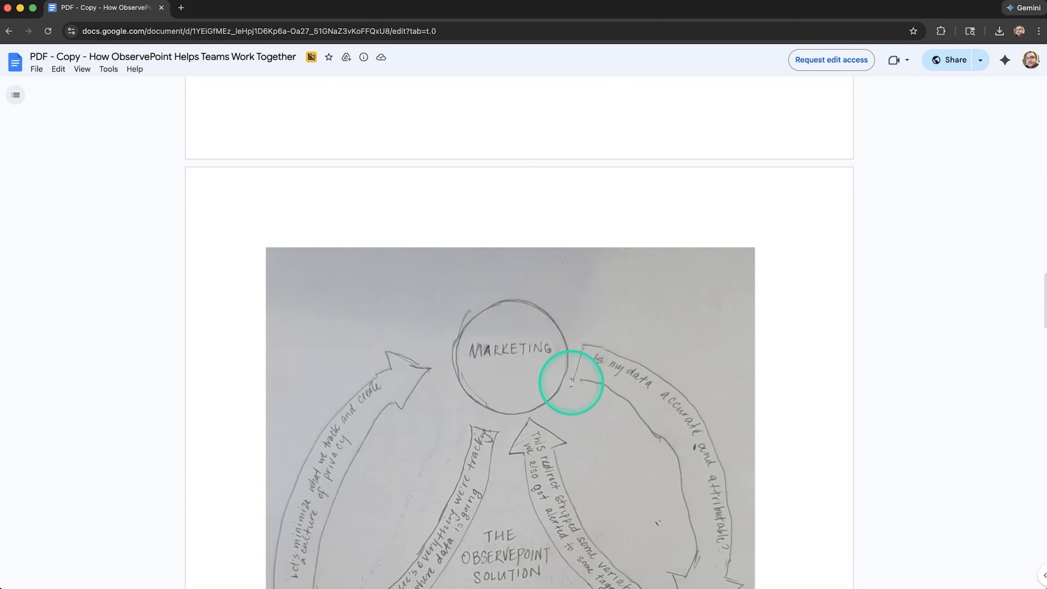
scroll(571, 383, down, 13)
scroll(571, 383, up, 13)
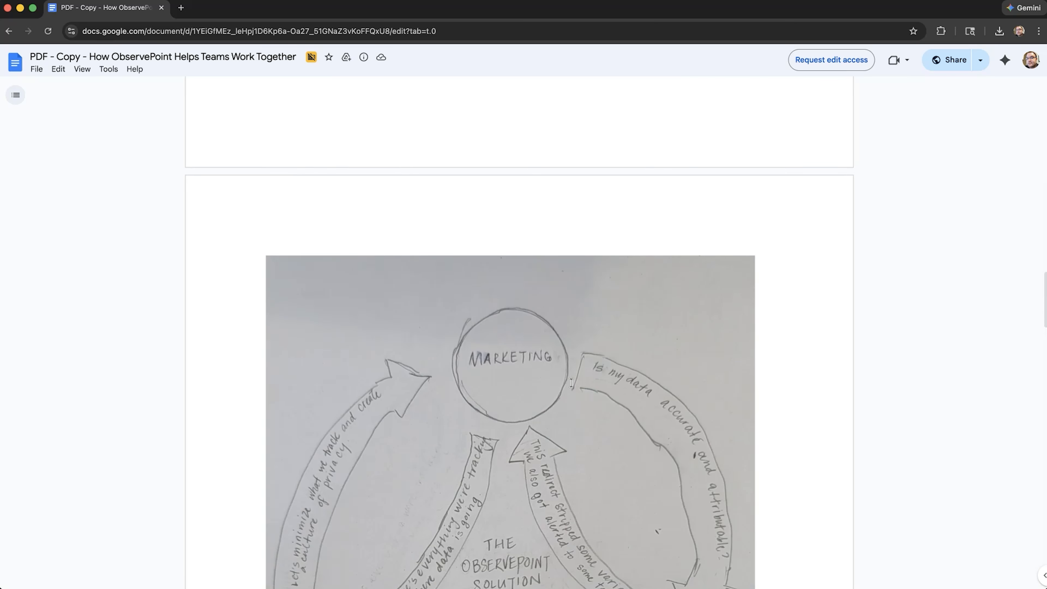
scroll(510, 305, down, 8)
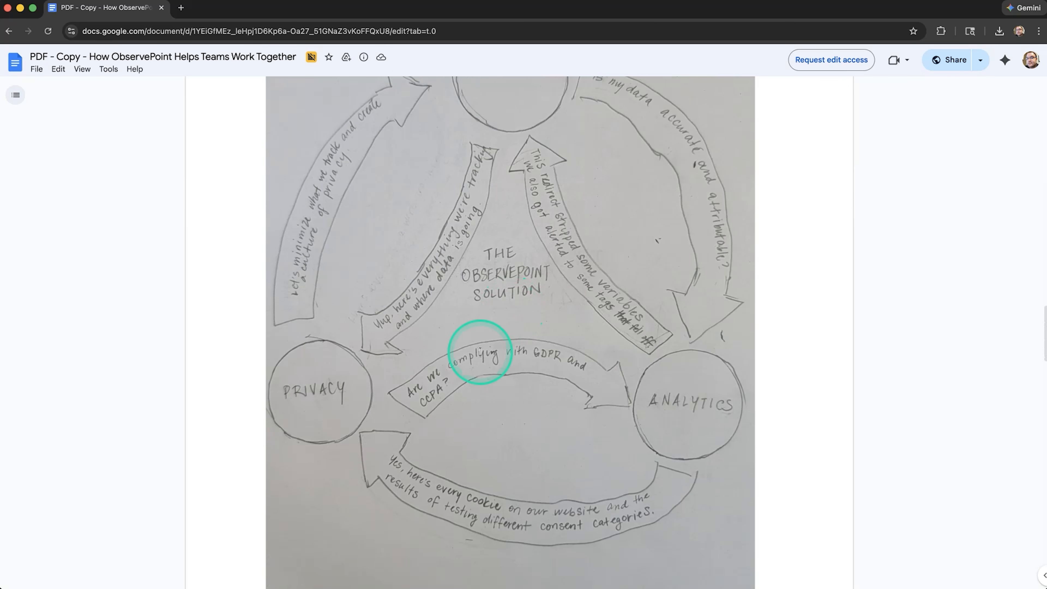
Back in Illustrator, copy page 1's blue placeholder rectangle to page 2's right margin guide and resize it to about 312 × 282 px
key(super+Tab)
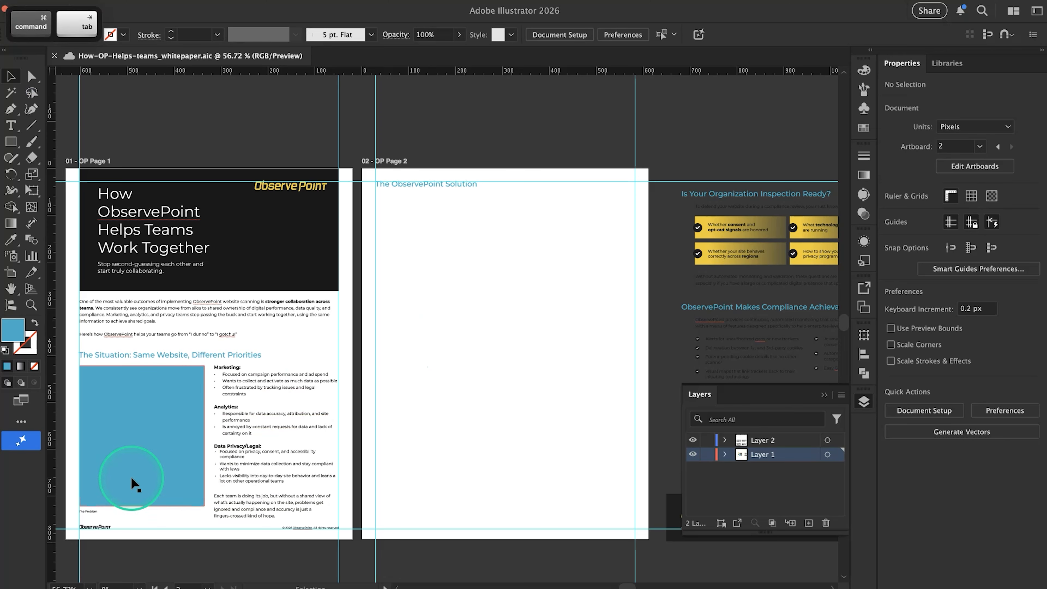
click(132, 465)
drag(126, 410, 455, 297)
drag(441, 276, 556, 244)
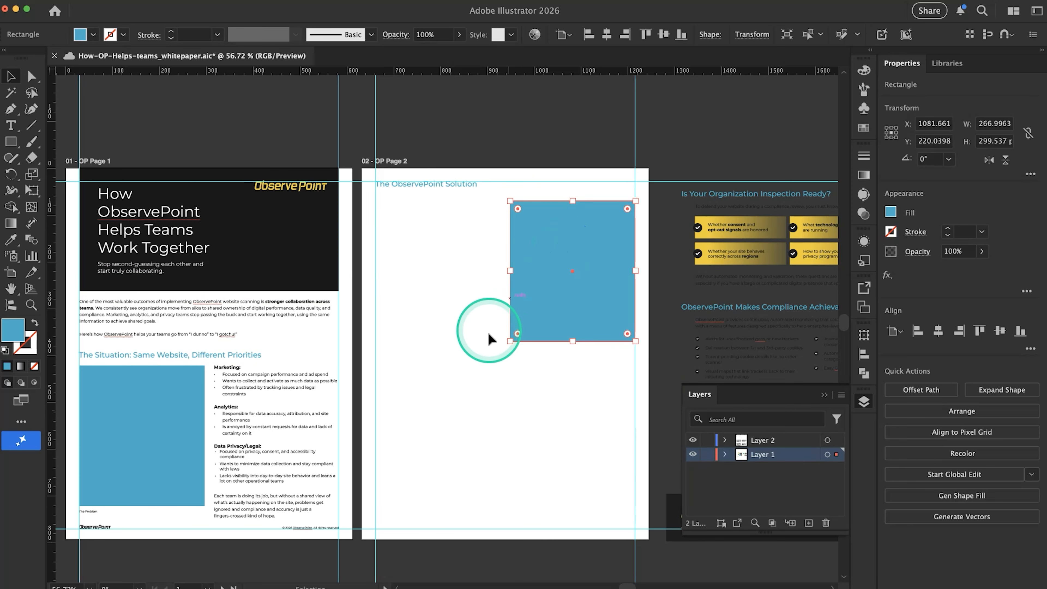
drag(510, 342, 490, 333)
click(480, 300)
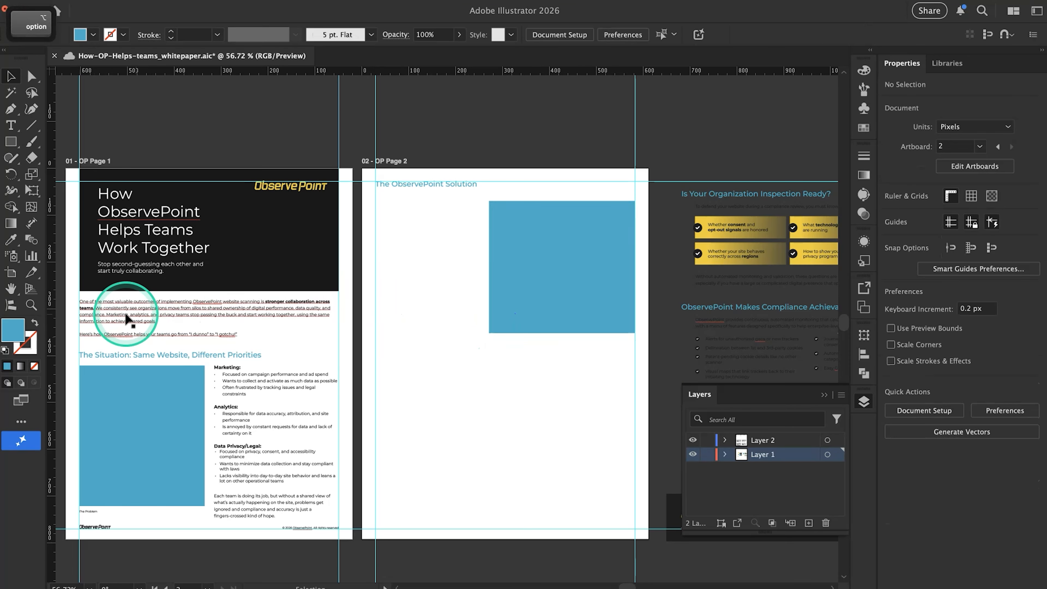
Duplicate page 1's introductory paragraph onto page 2, directly below the heading and aligned with the left margin guide
drag(124, 319, 435, 380)
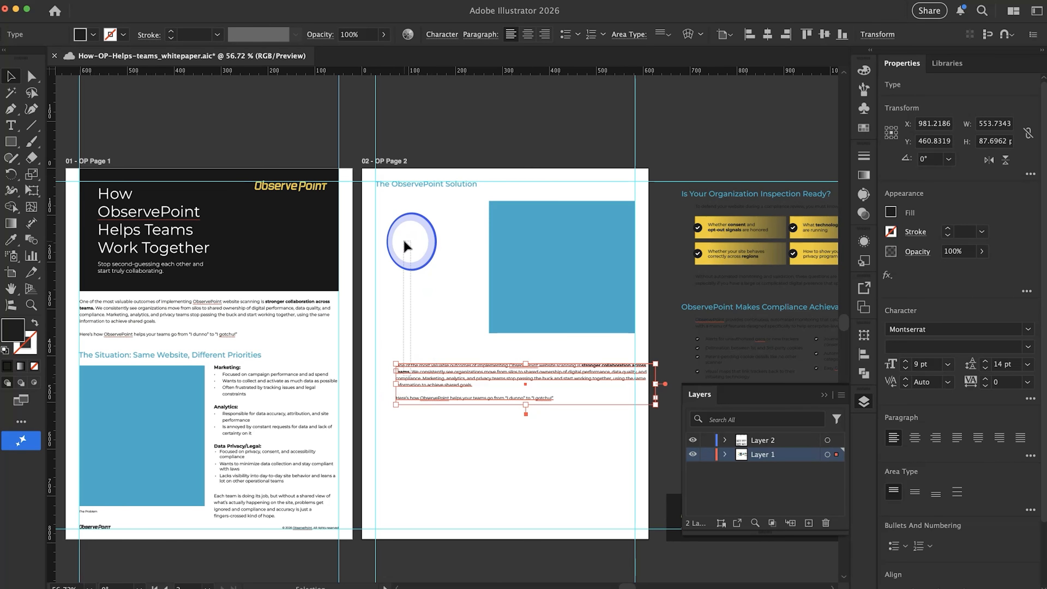
drag(438, 370, 402, 196)
scroll(414, 211, up, 5)
scroll(402, 195, down, 3)
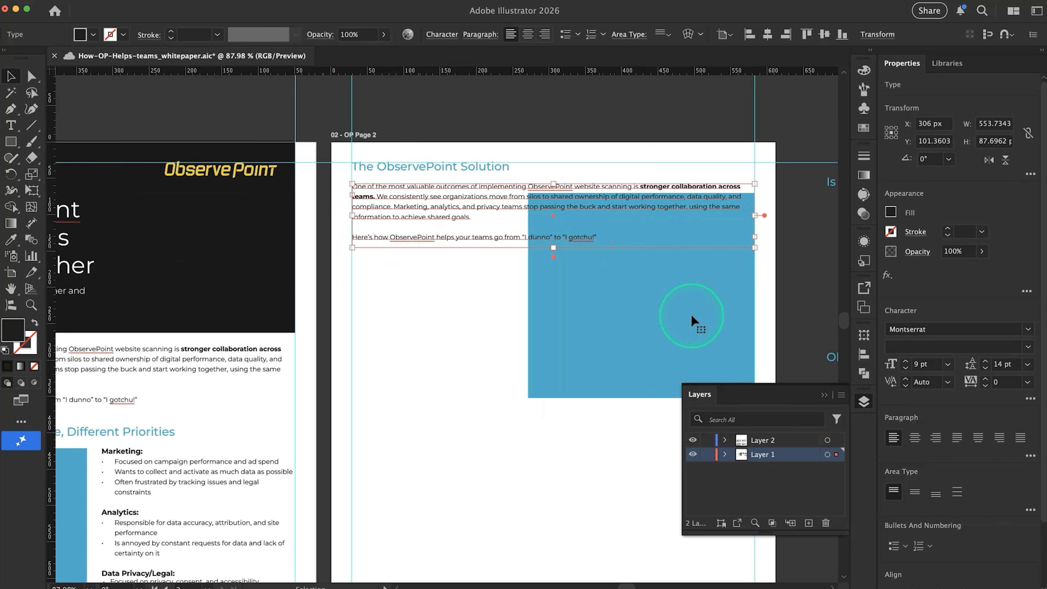
Resize the copied text frame into a column about 219 × 295 px beside the blue rectangle, ending level with its bottom edge
drag(747, 241, 515, 368)
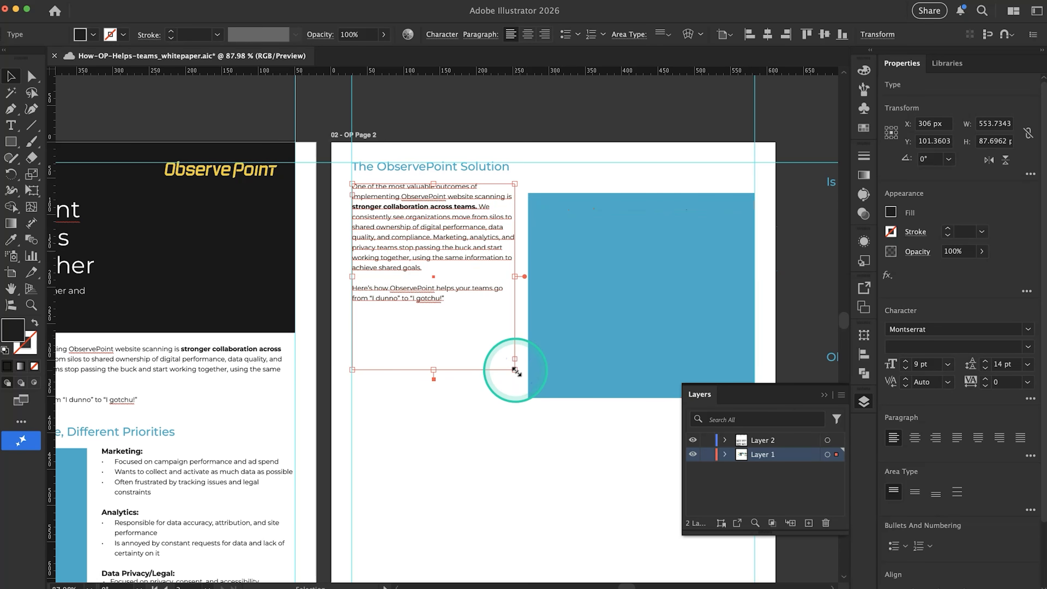
scroll(429, 323, up, 2)
scroll(428, 323, left, 2)
click(380, 226)
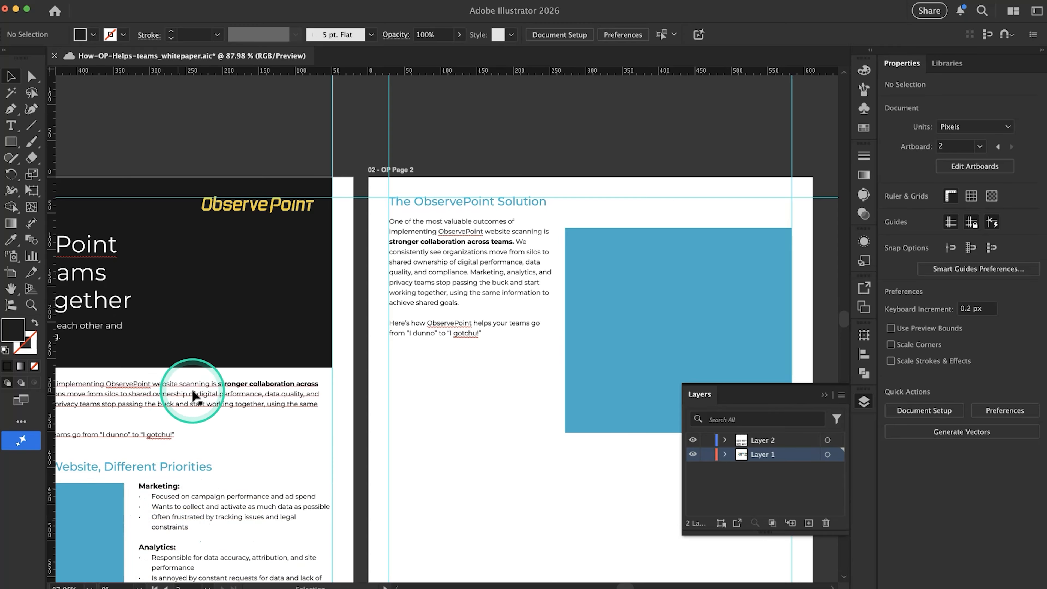
click(512, 299)
drag(552, 312, 550, 312)
drag(471, 407, 471, 433)
Switch to Google Docs and copy the full paragraph under "The ObservePoint Solution"
key(super+Tab)
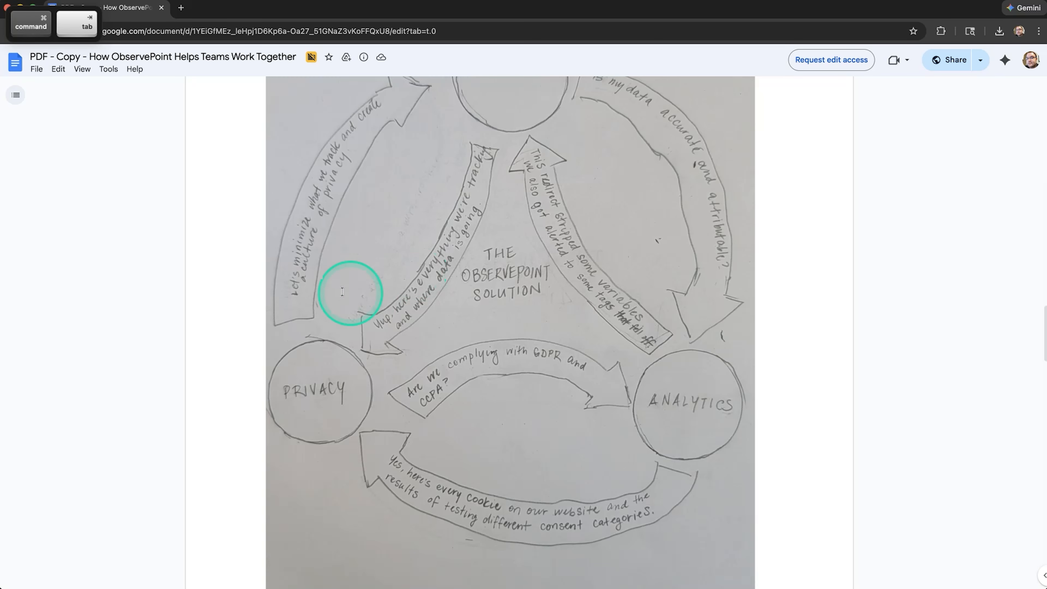
scroll(358, 268, up, 15)
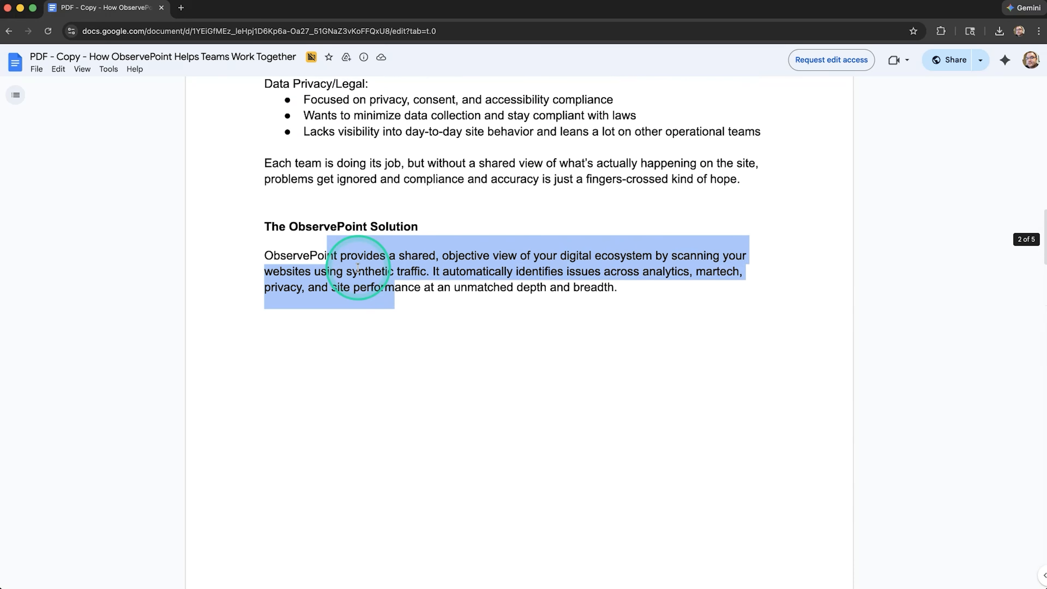
click(442, 272)
click(273, 272)
drag(269, 272, 615, 301)
key(super+c)
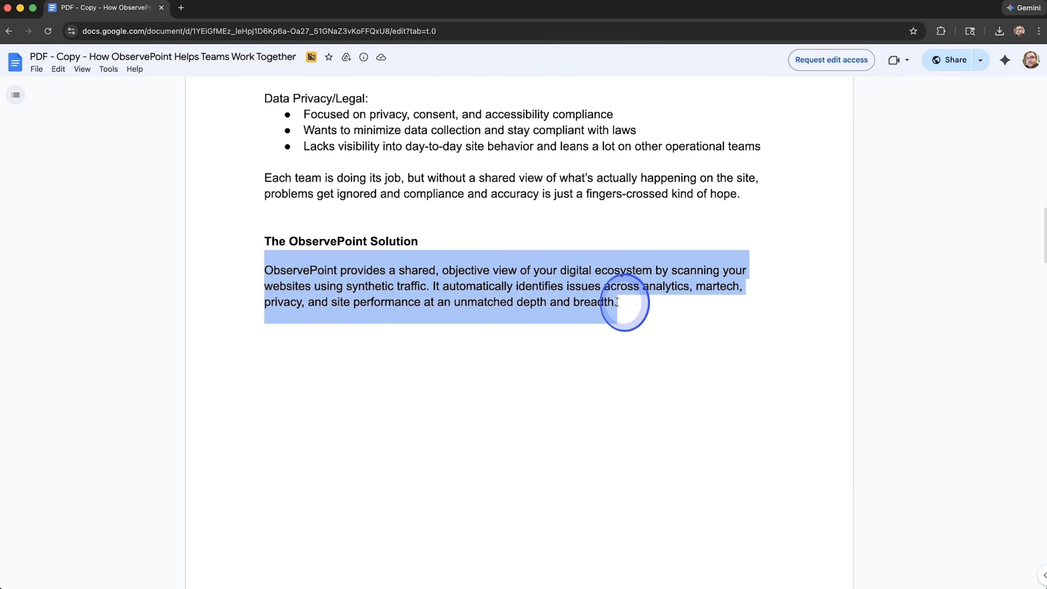
Back in Illustrator, replace all text in page 2's column frame with the copied ObservePoint Solution paragraph
key(super+Tab)
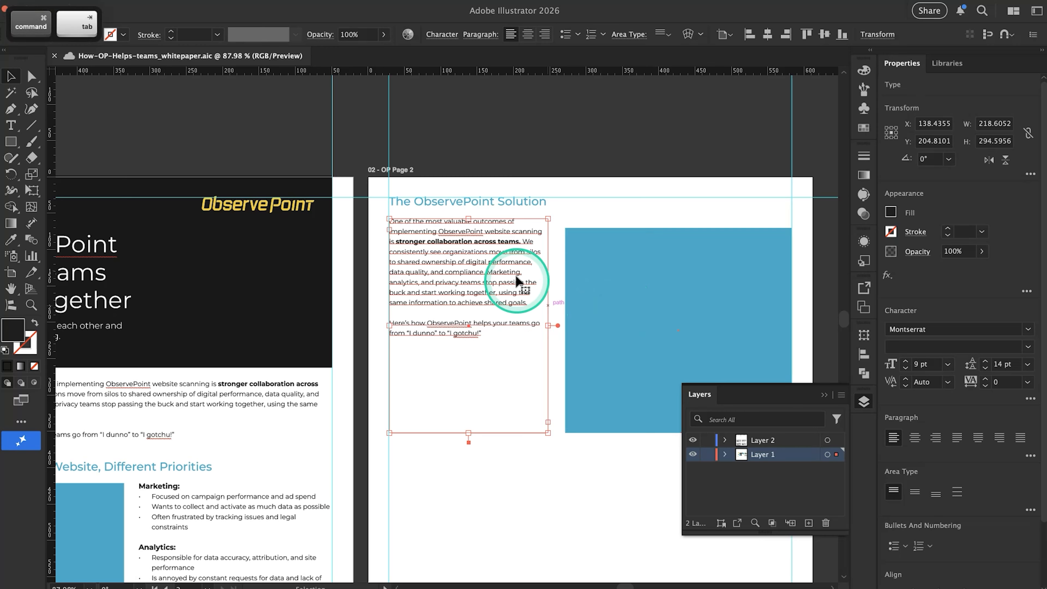
triple_click(494, 276)
key(super+a)
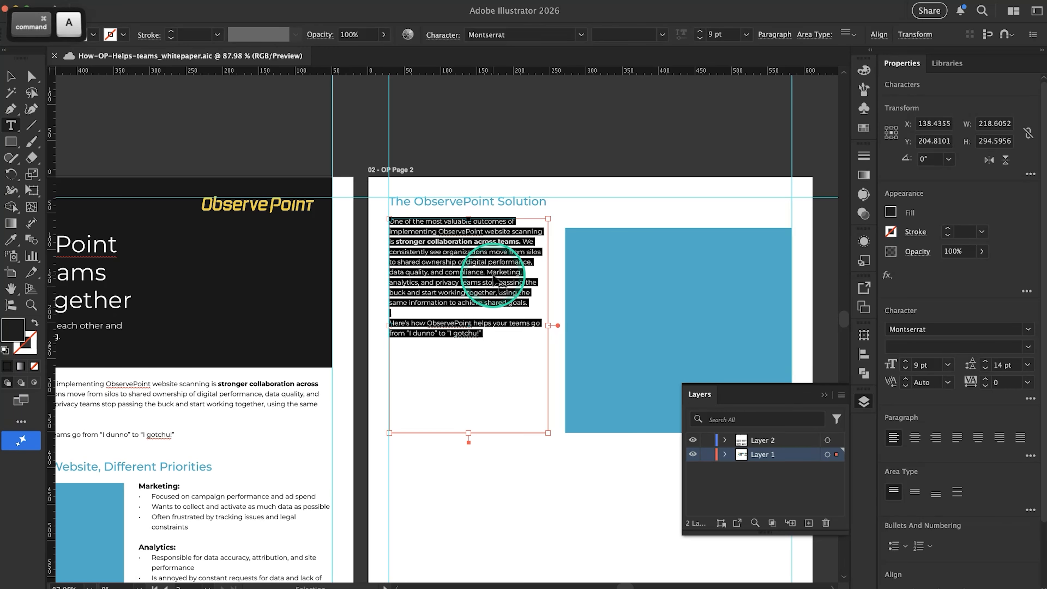
key(super+v)
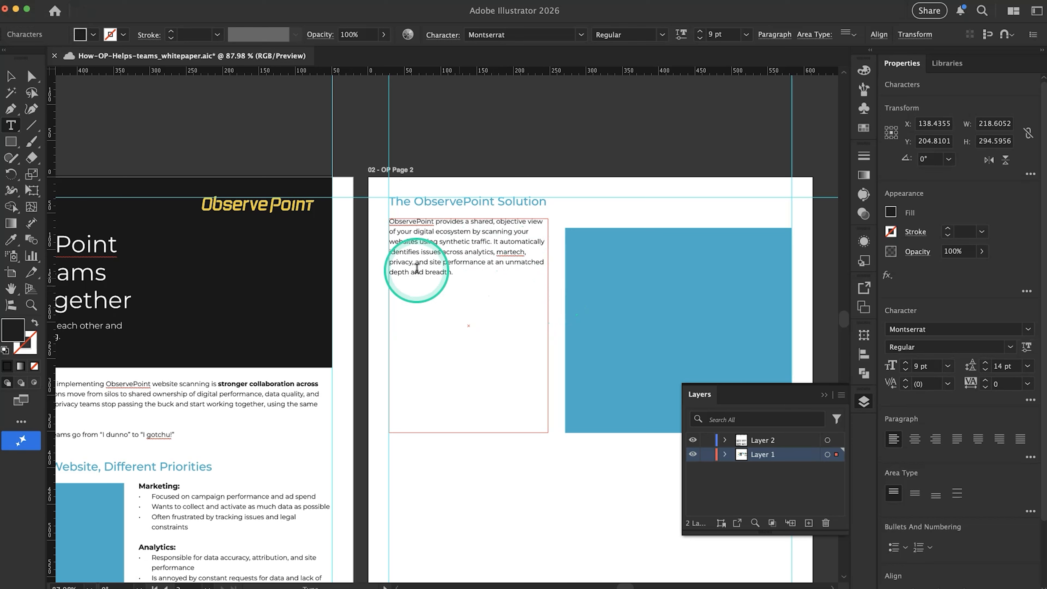
click(11, 76)
Extend page 2's blue rectangle upward to the top of the text frame, making it about 294.6 px high
click(613, 264)
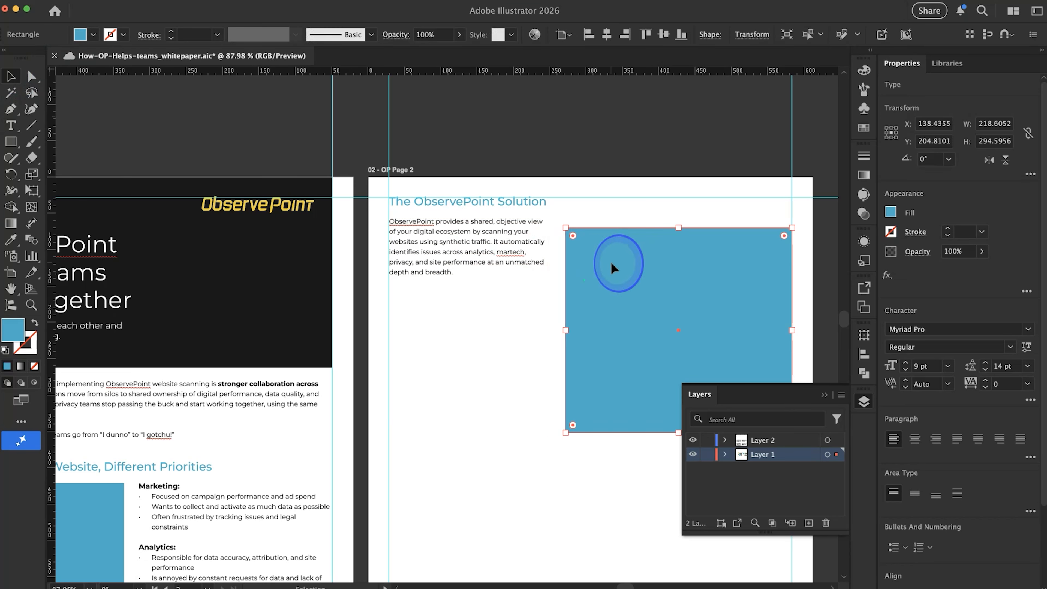
drag(680, 229, 678, 218)
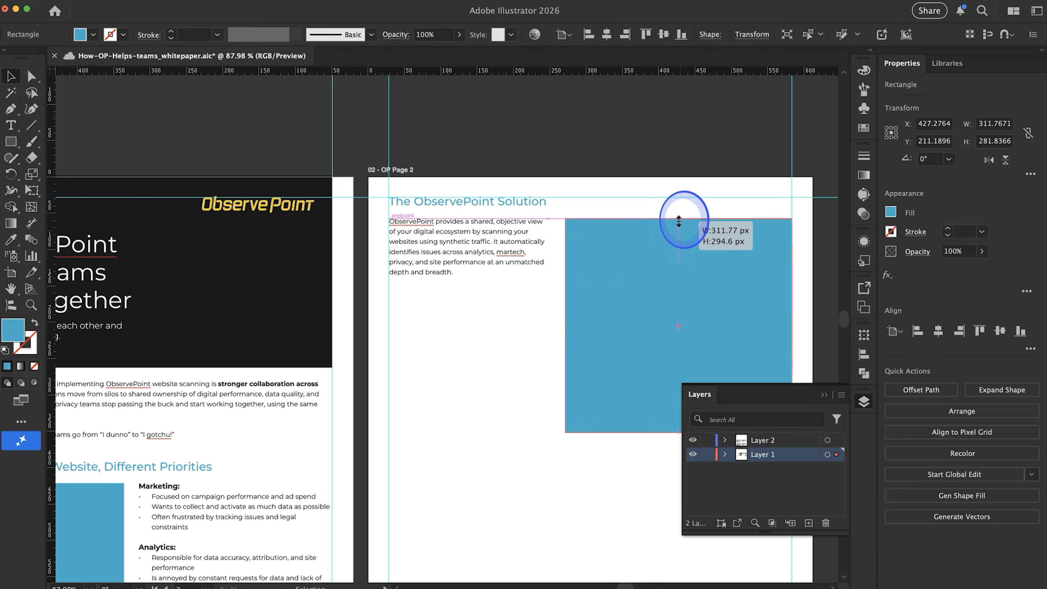
click(516, 275)
click(514, 273)
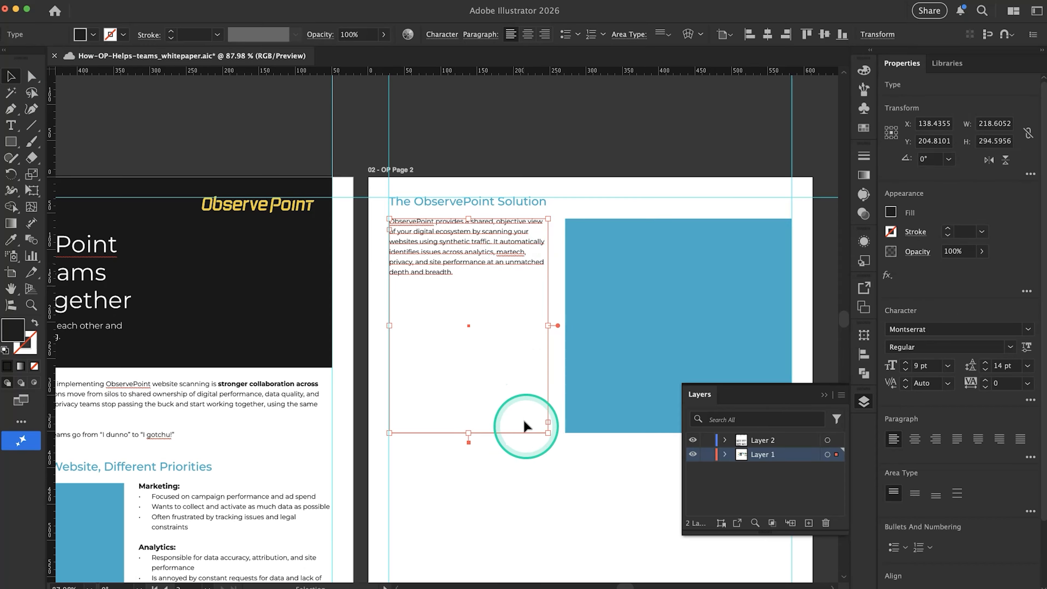
click(544, 457)
Review page 2's layout, then check in Google Docs the caption and copy that follow the solution diagram
scroll(544, 456, down, 3)
scroll(543, 457, right, 3)
scroll(544, 457, down, 2)
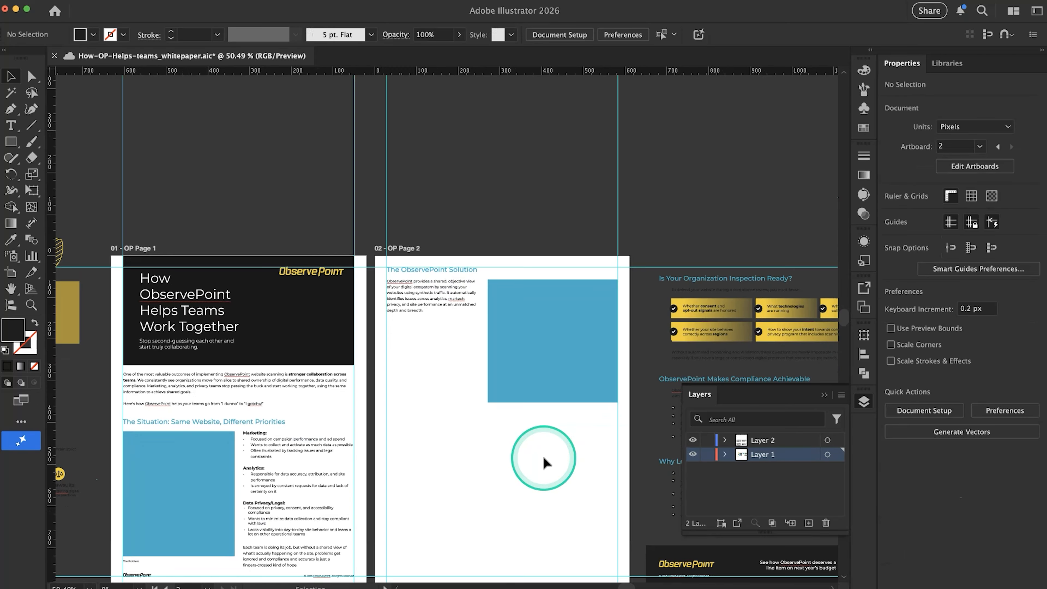
scroll(543, 457, up, 3)
click(408, 235)
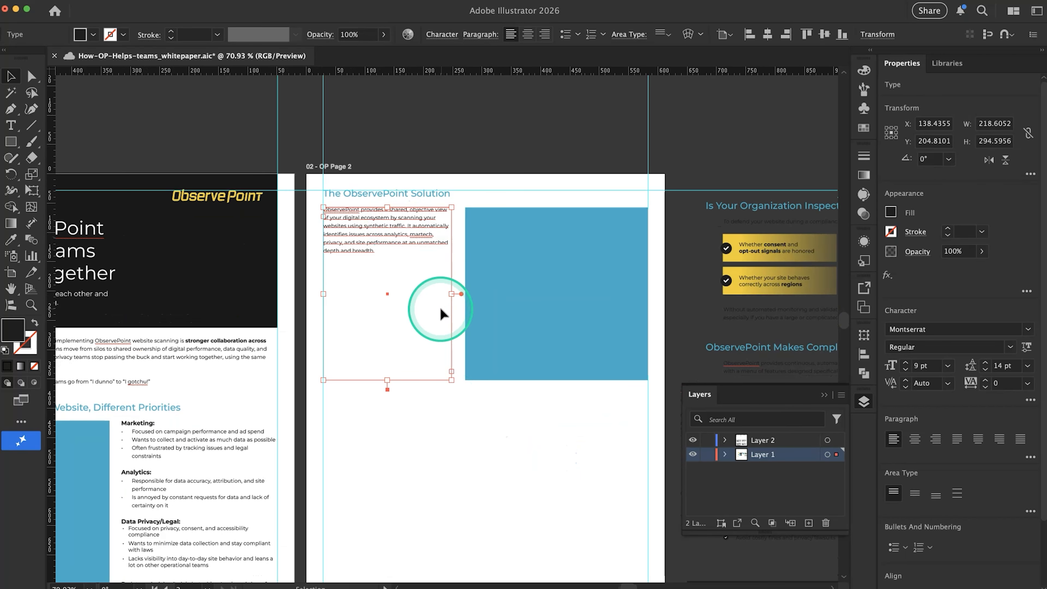
key(super+Tab)
click(455, 376)
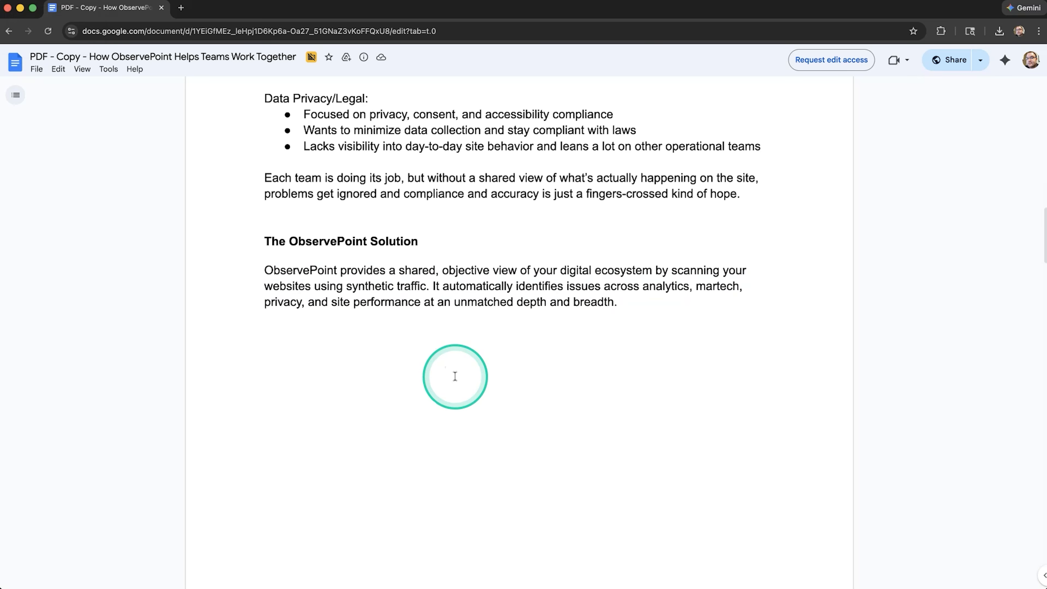
scroll(455, 376, down, 20)
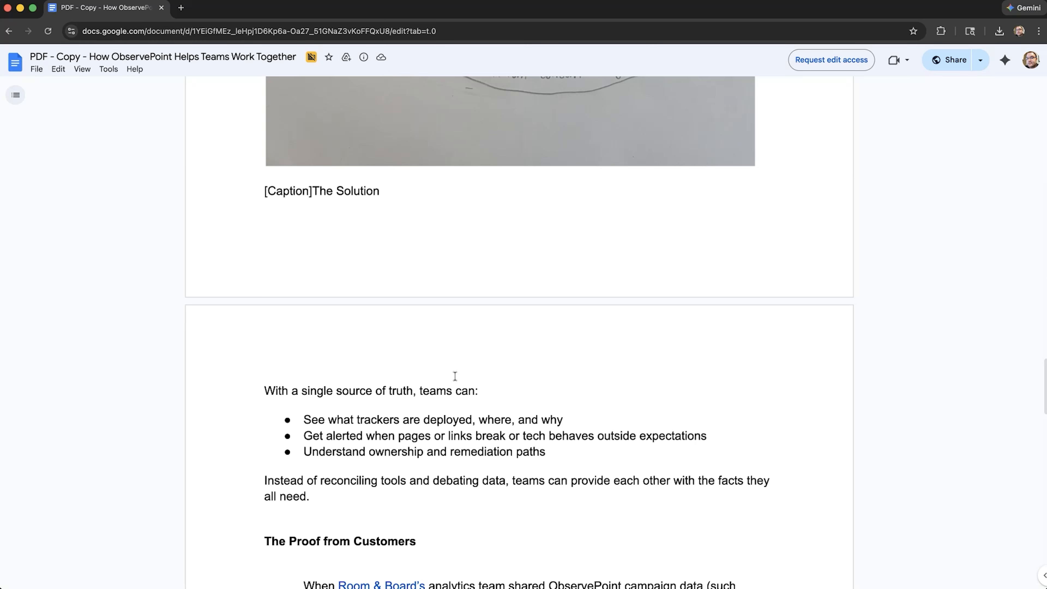
Back in Illustrator, duplicate page 1's "The Problem" caption just below page 2's blue rectangle, aligned with its left edge
key(super+Tab)
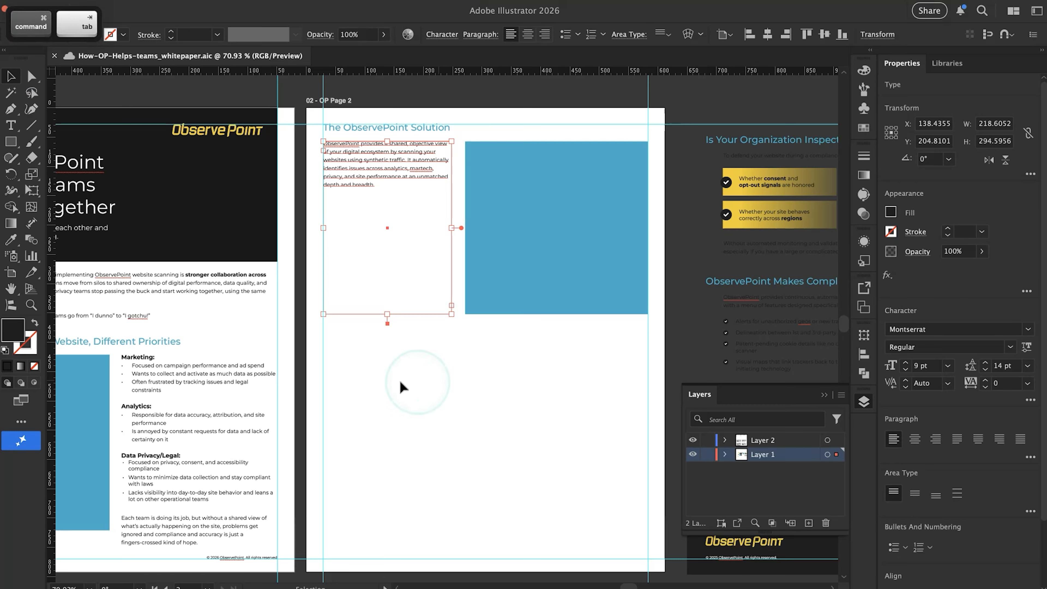
scroll(400, 380, left, 5)
scroll(400, 381, down, 3)
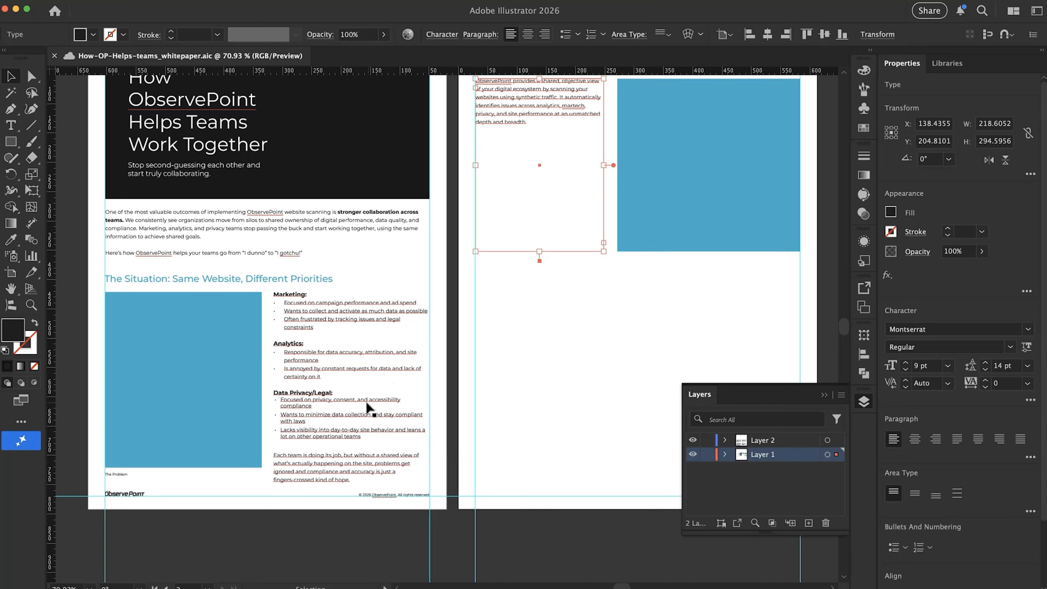
alt+drag(118, 476, 638, 265)
scroll(618, 285, up, 3)
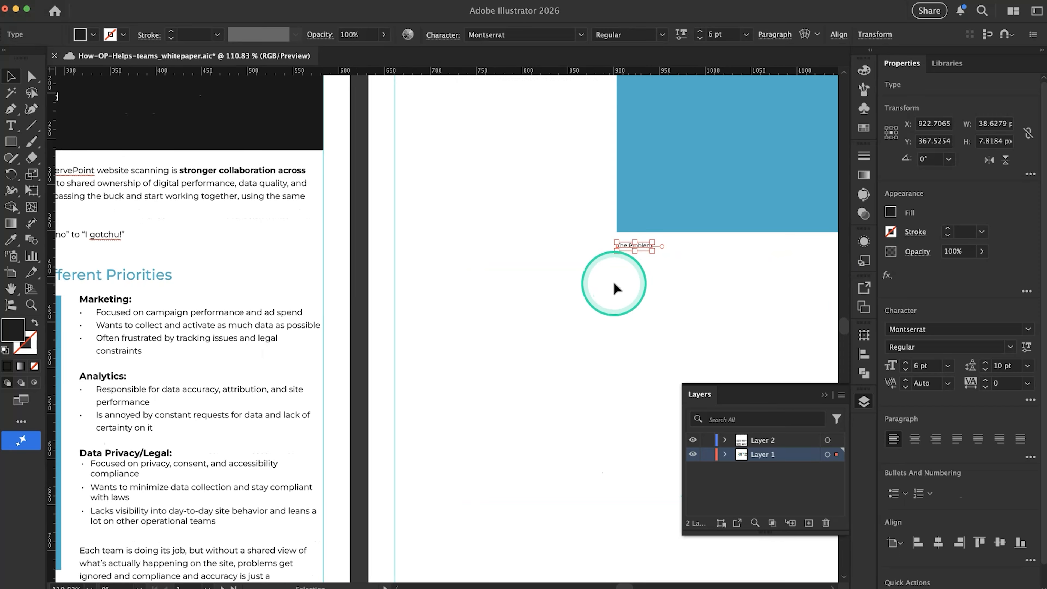
scroll(616, 288, up, 3)
click(617, 288)
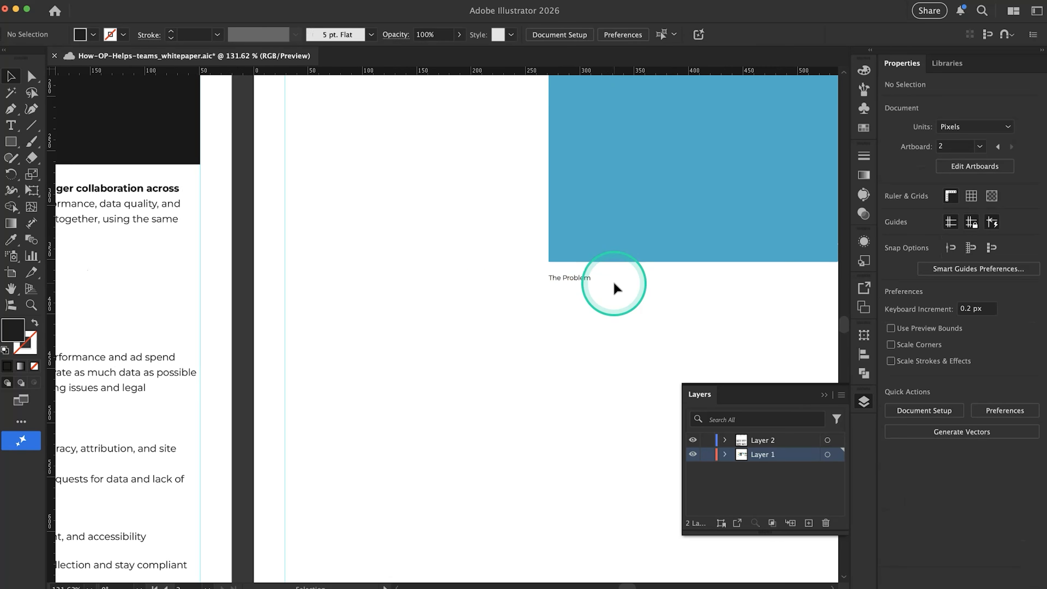
Change the caption below page 2's blue rectangle to read "The Solution"
double_click(575, 275)
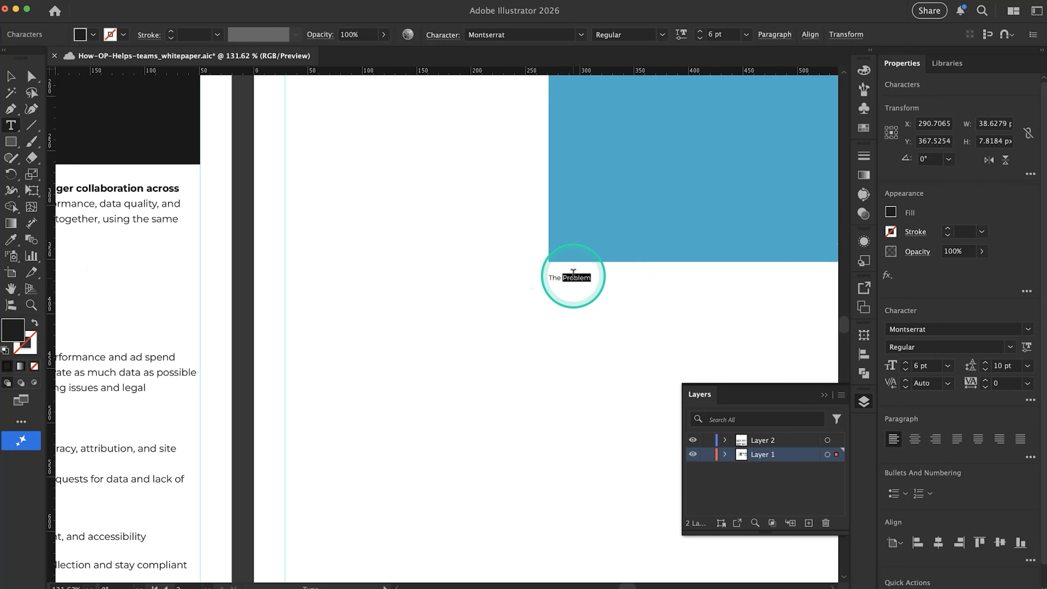
text(Solution)
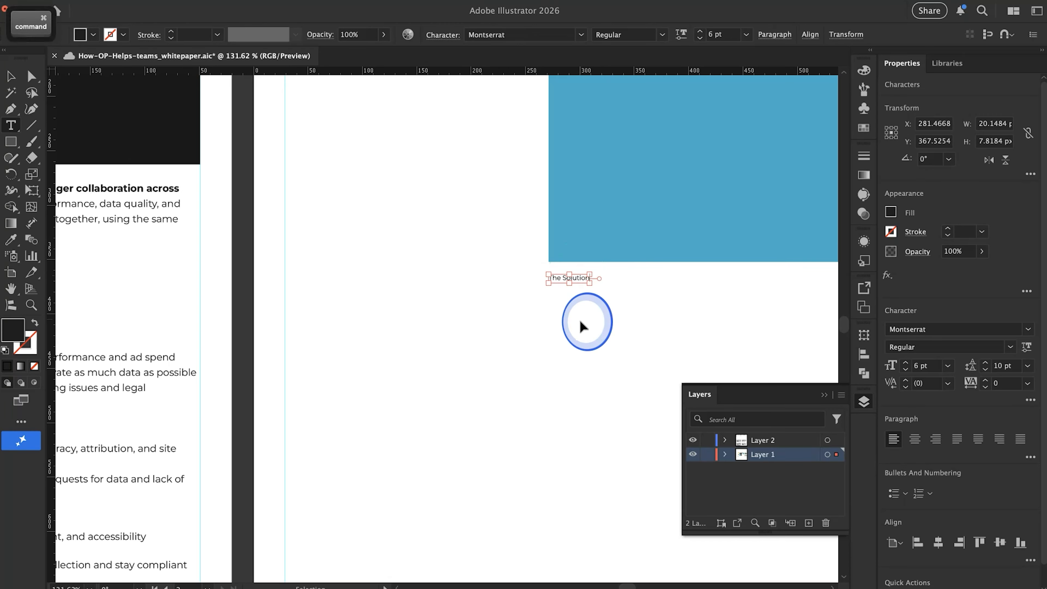
super+click(580, 323)
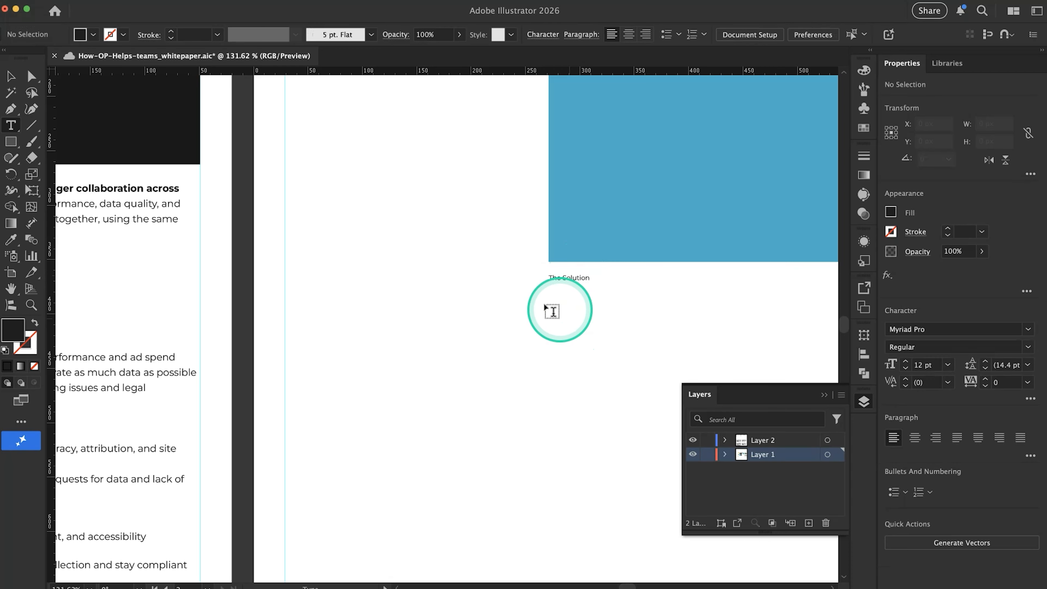
scroll(515, 319, up, 3)
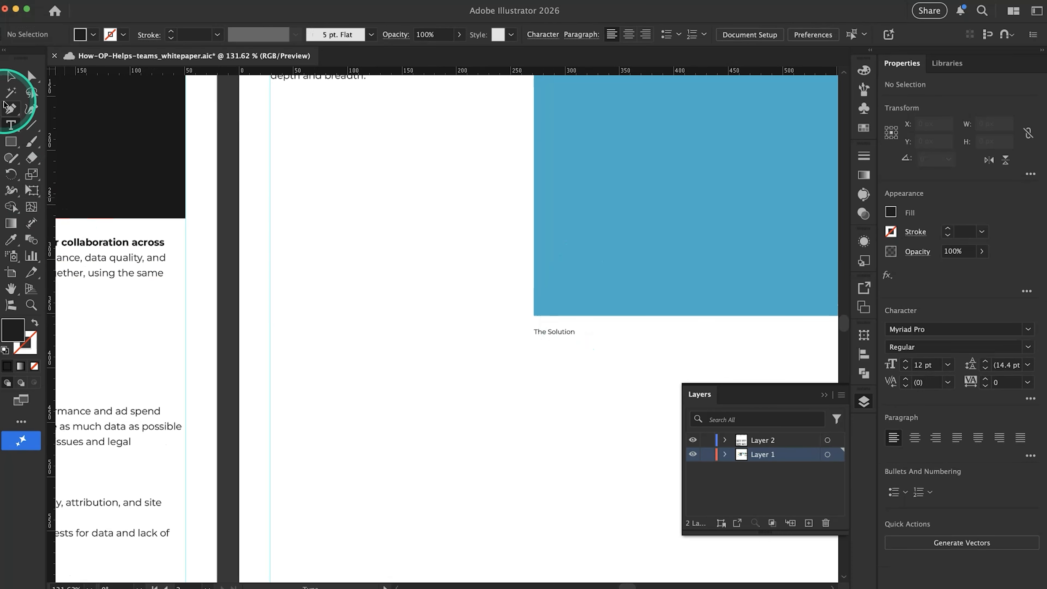
click(6, 81)
scroll(275, 233, down, 3)
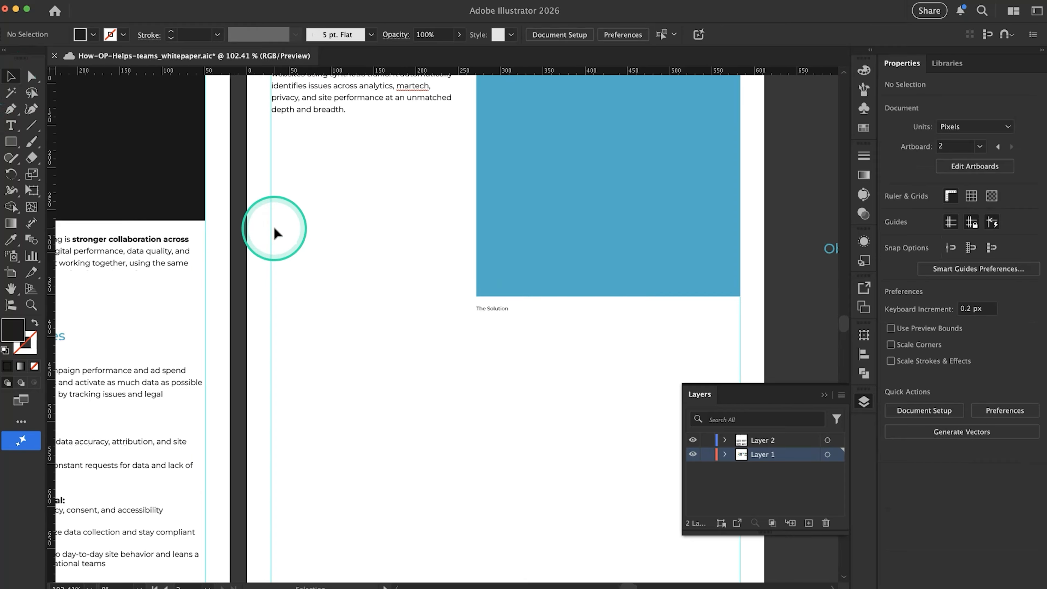
Review the layouts of pages 1 and 2, then check in Google Docs the copy that follows the solution caption
scroll(398, 320, left, 3)
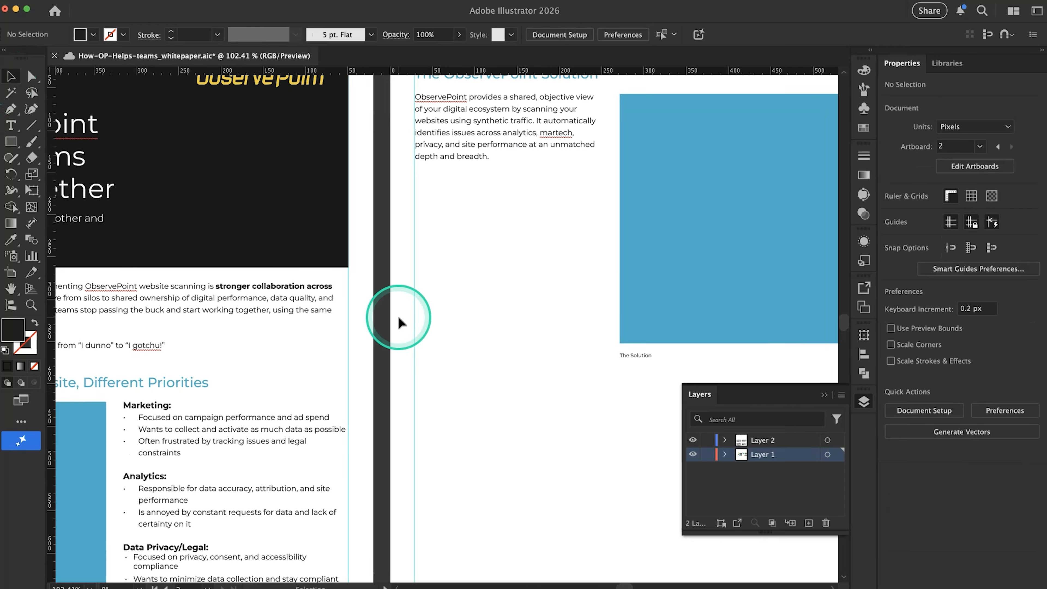
scroll(398, 320, down, 3)
scroll(392, 320, left, 3)
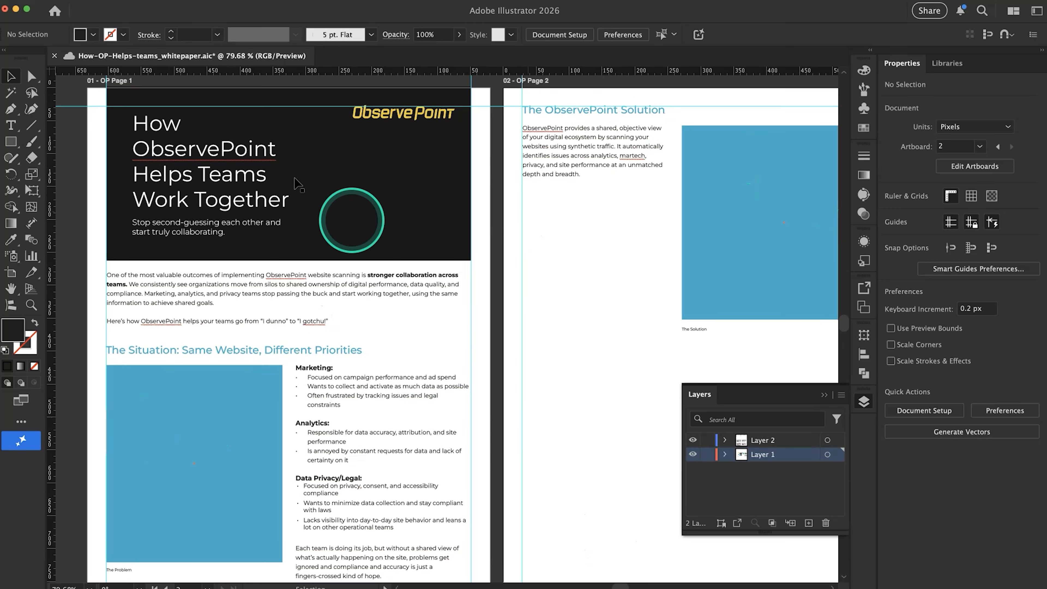
scroll(618, 240, up, 5)
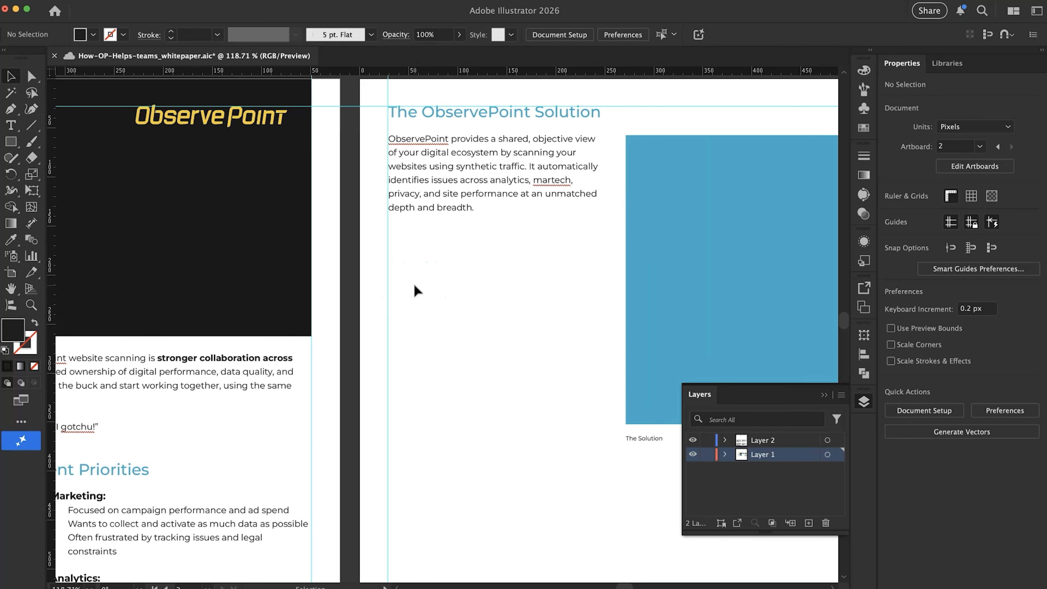
key(super+Tab)
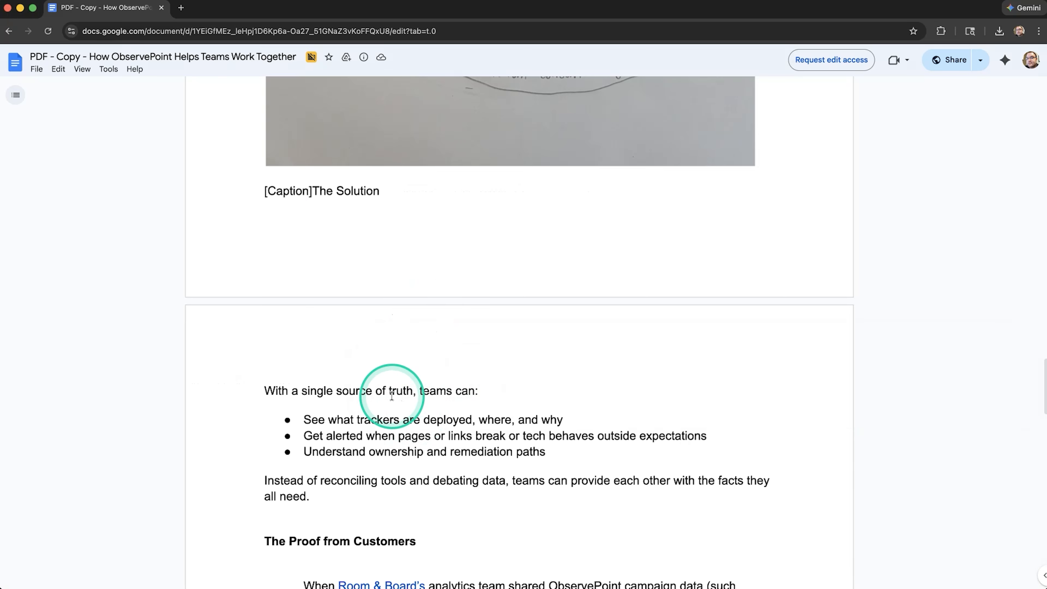
scroll(392, 396, down, 4)
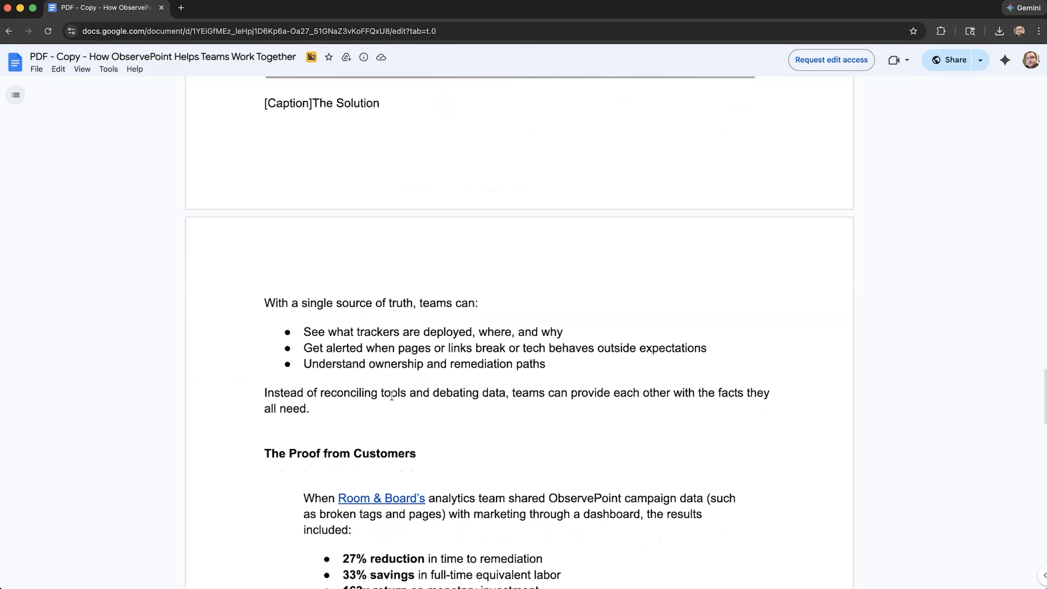
scroll(392, 395, up, 2)
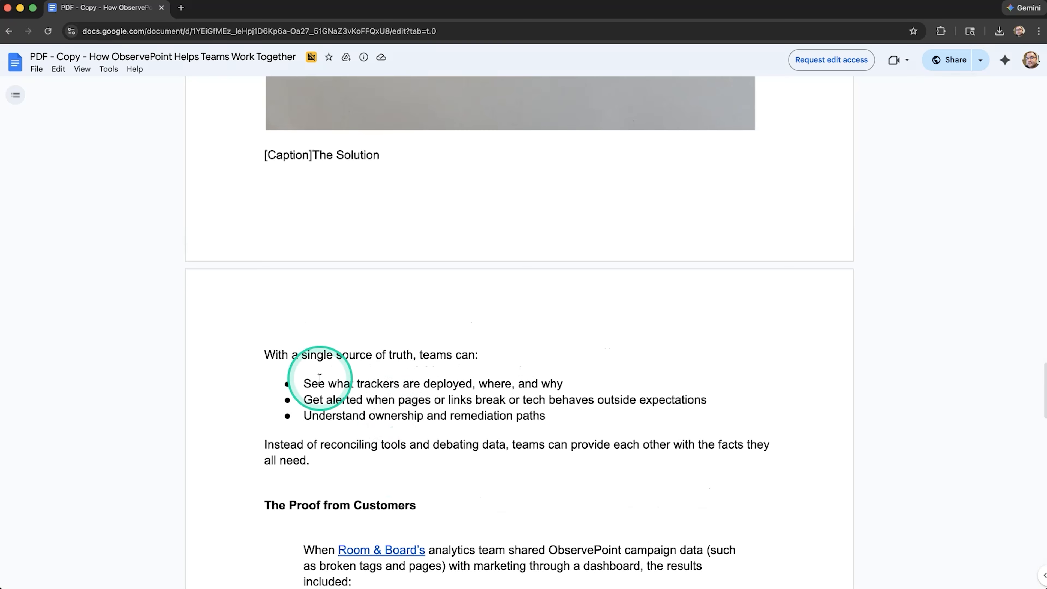
Copy the Google Docs passage from "With a single source of truth, teams can:" through "the facts they all need.", then return to Illustrator
drag(274, 356, 334, 448)
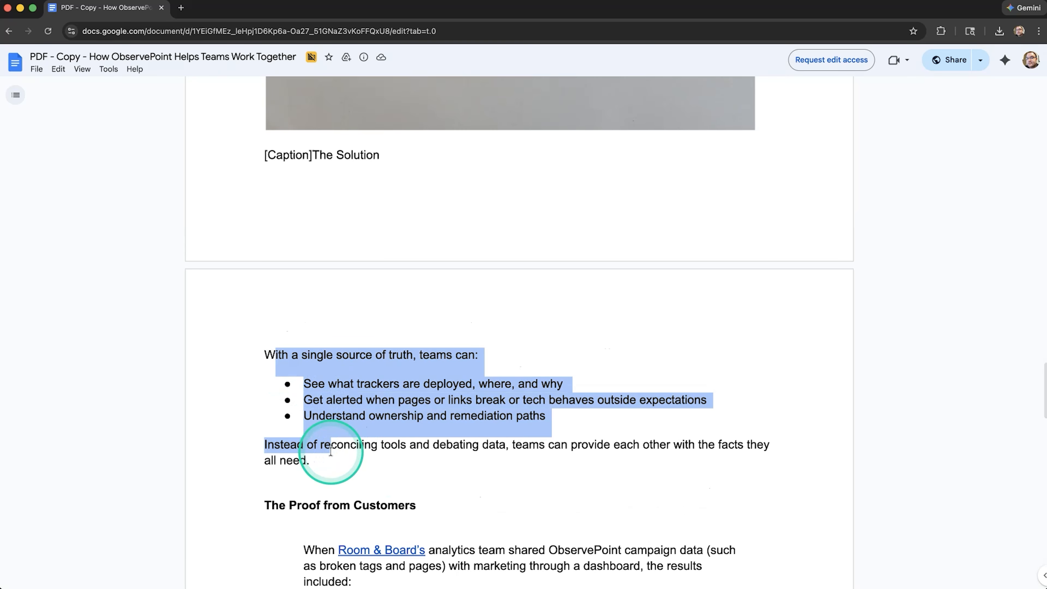
scroll(339, 457, down, 6)
drag(309, 380, 387, 381)
scroll(387, 380, up, 15)
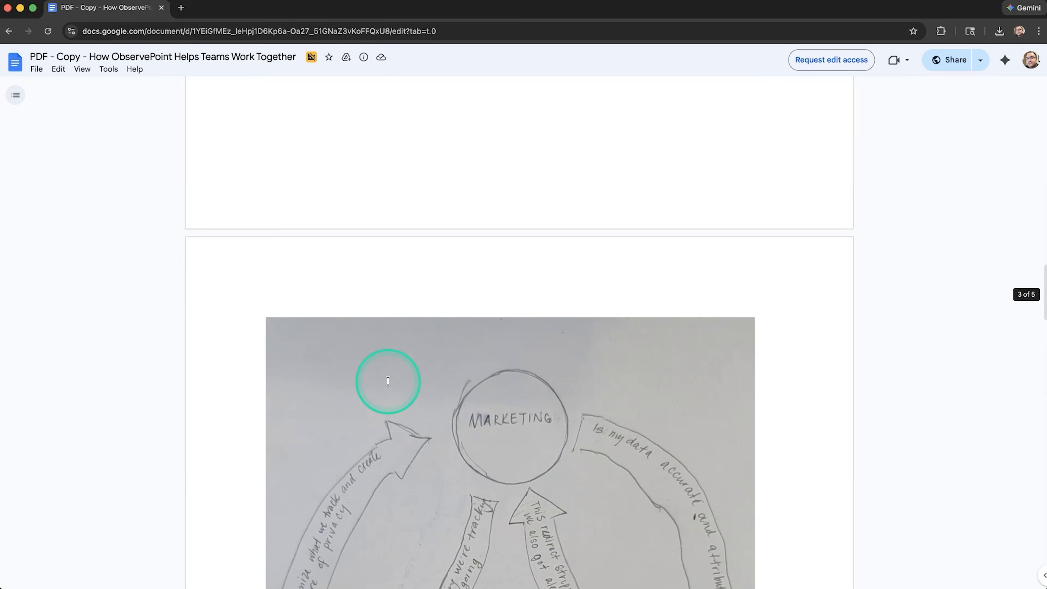
scroll(387, 380, up, 7)
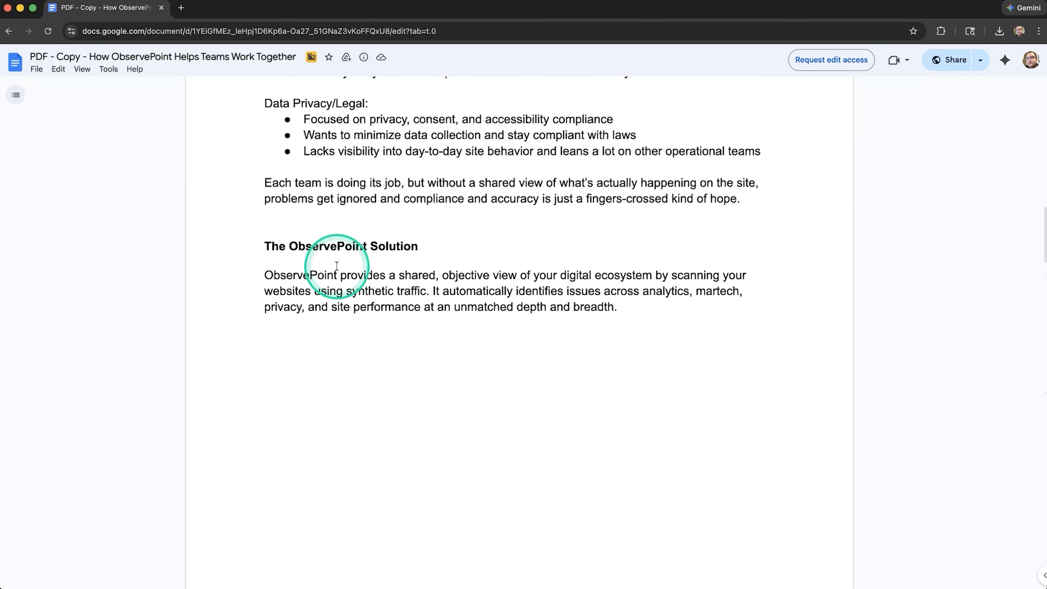
scroll(322, 268, down, 15)
scroll(336, 266, down, 15)
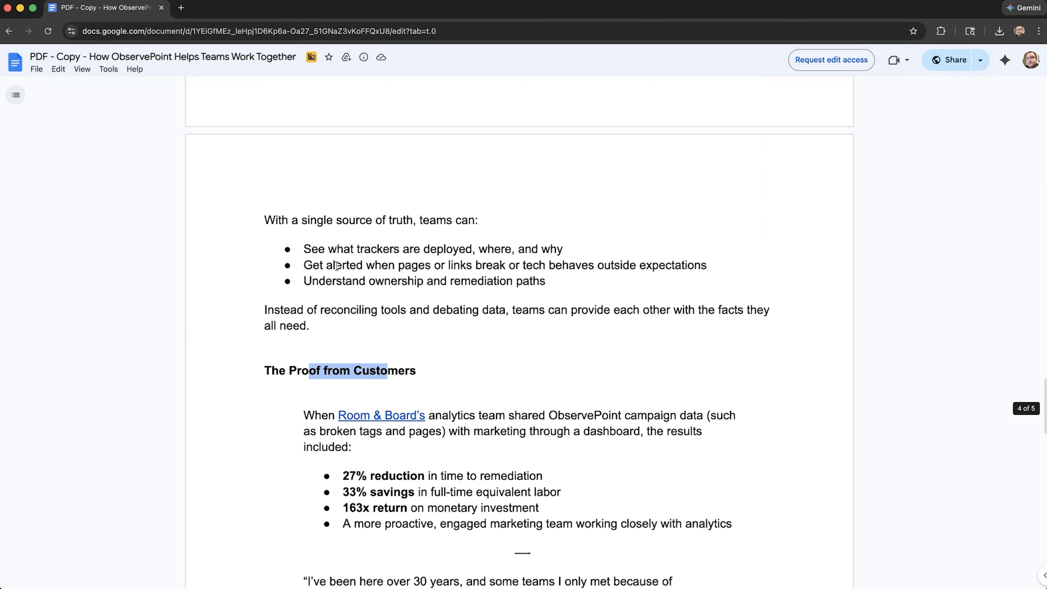
drag(321, 331, 247, 228)
key(super+c)
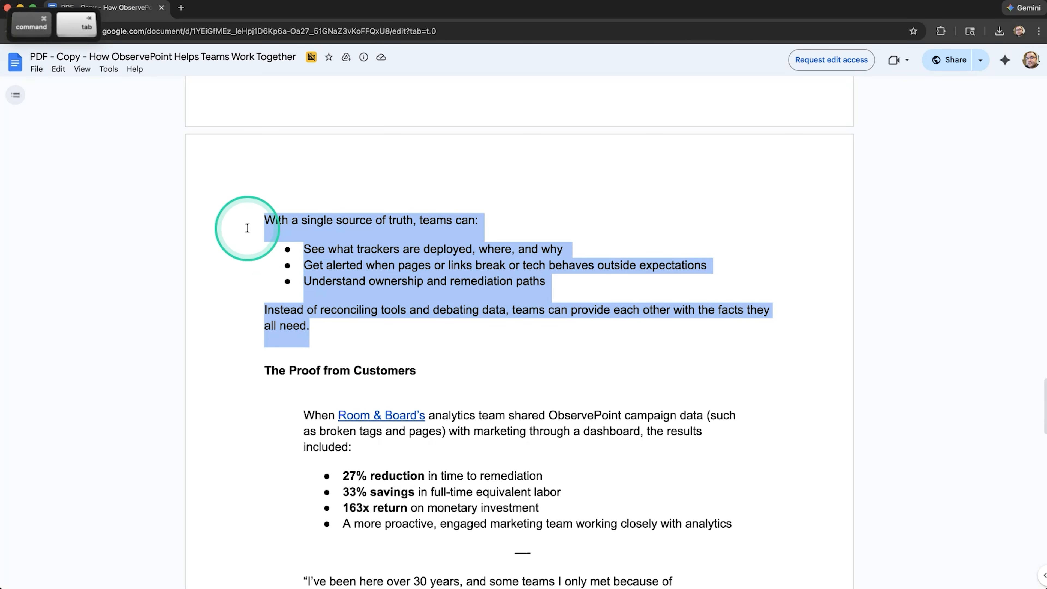
key(super+Tab)
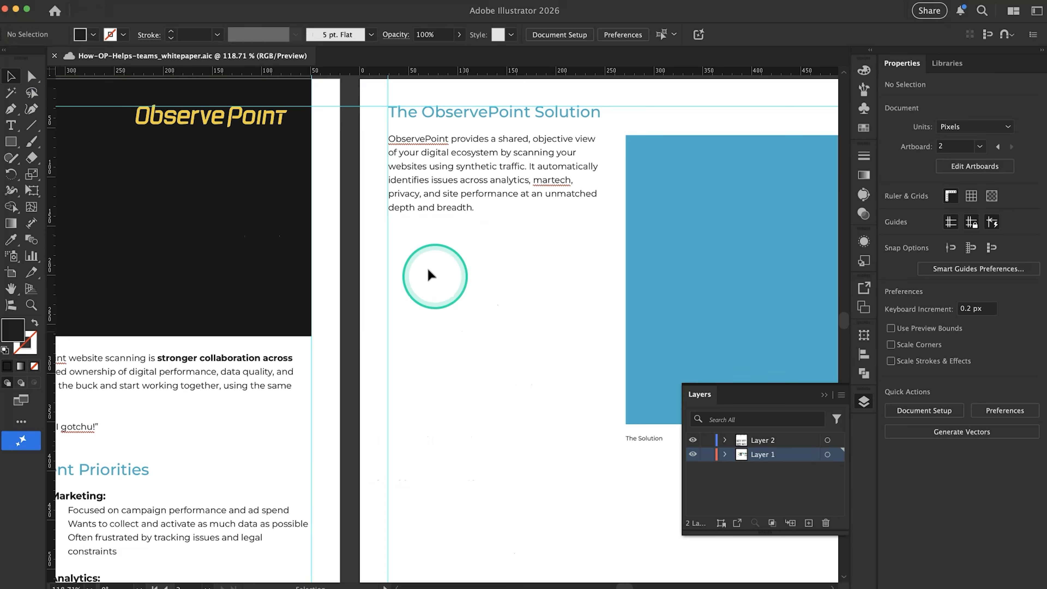
Duplicate page 2's intro text frame directly below its paragraph, about 197.3 px high and ending level with the blue rectangle's bottom edge
scroll(428, 269, down, 8)
scroll(428, 269, down, 2)
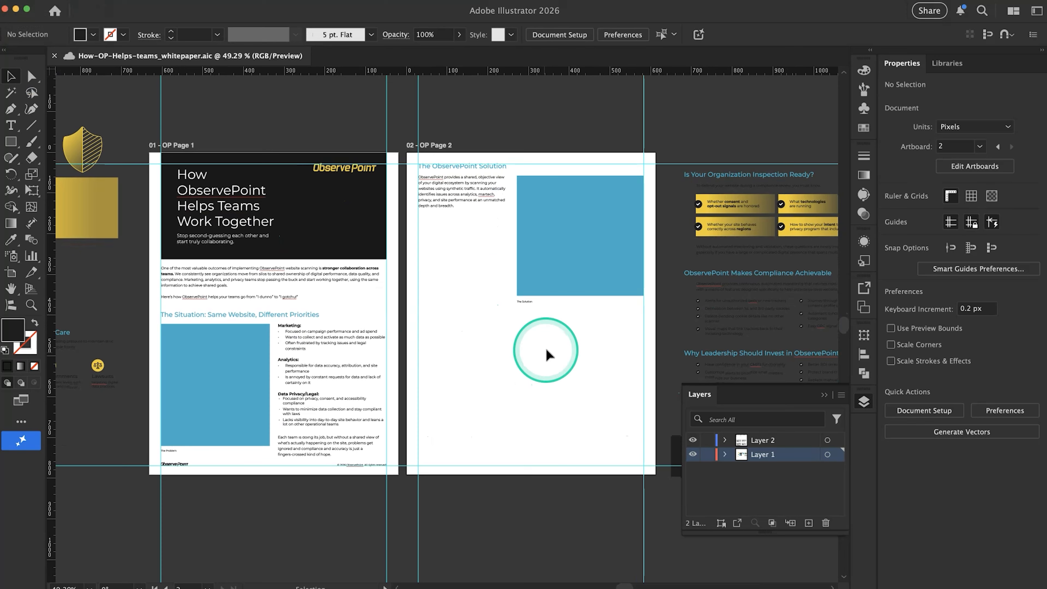
scroll(498, 262, up, 6)
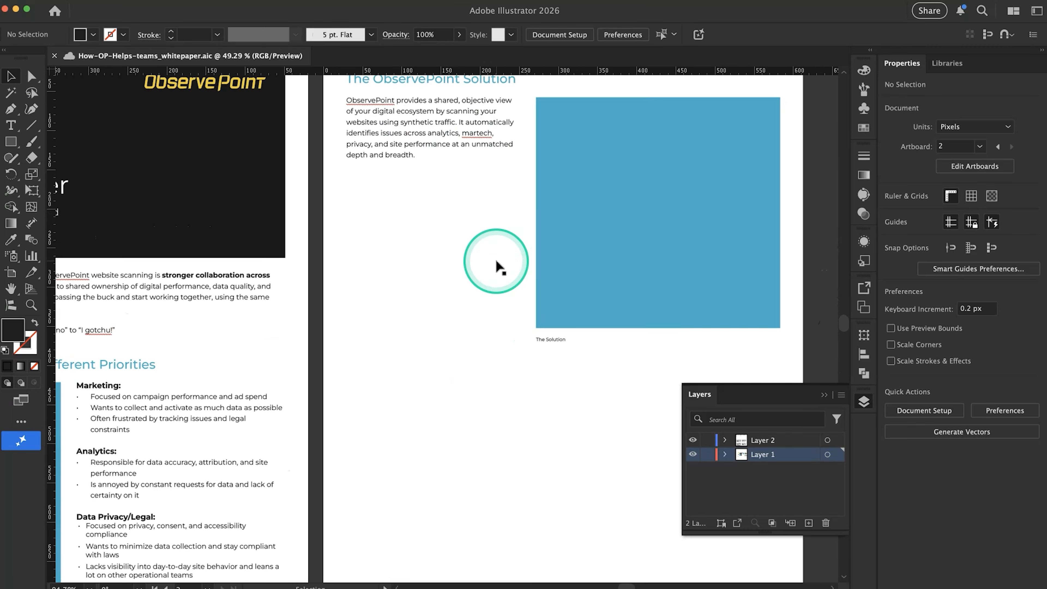
scroll(497, 263, down, 5)
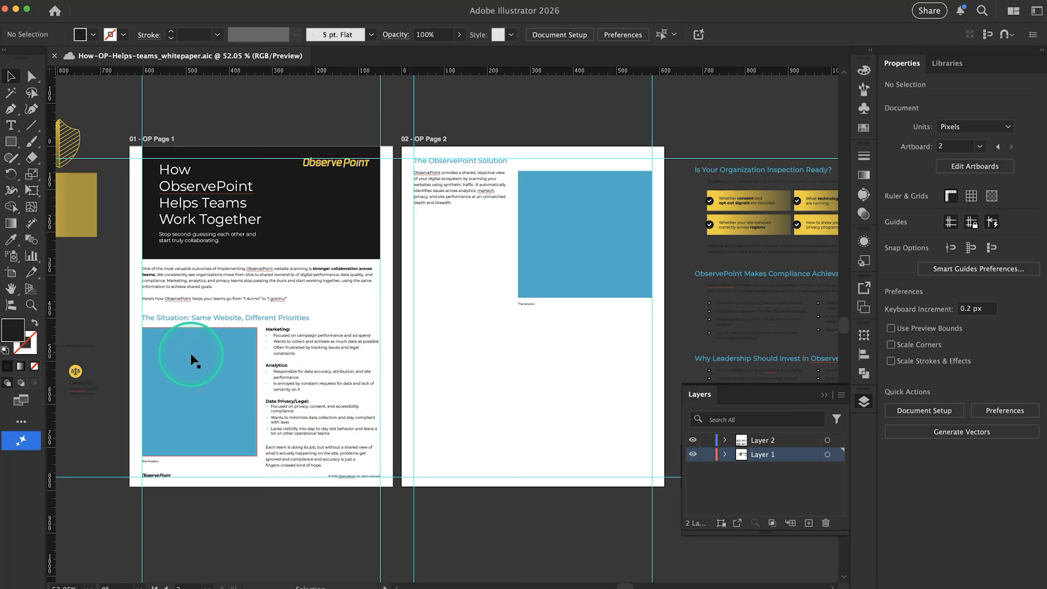
scroll(474, 239, up, 3)
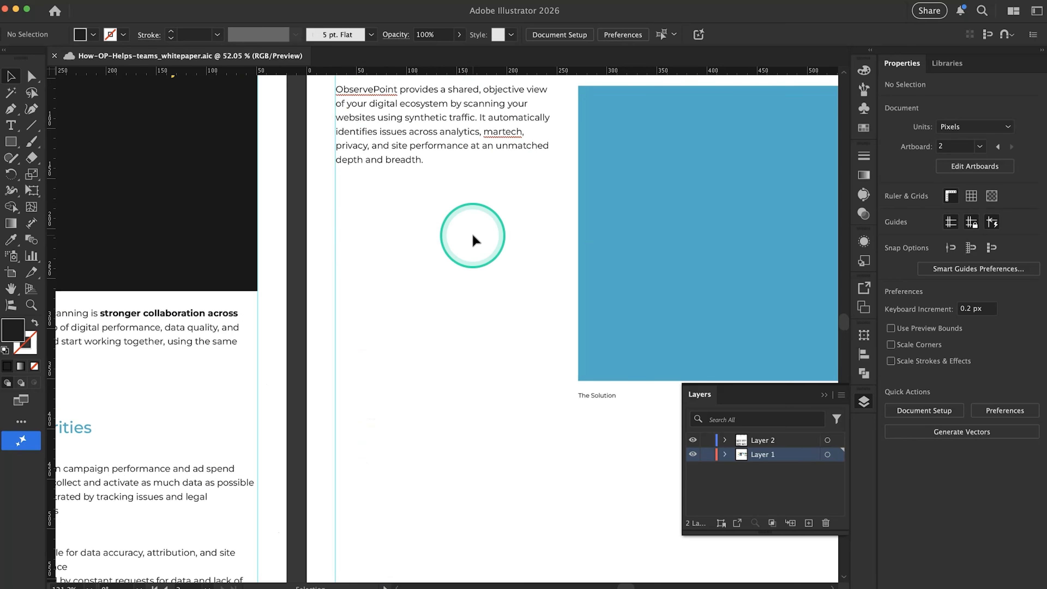
scroll(433, 241, down, 1)
click(391, 173)
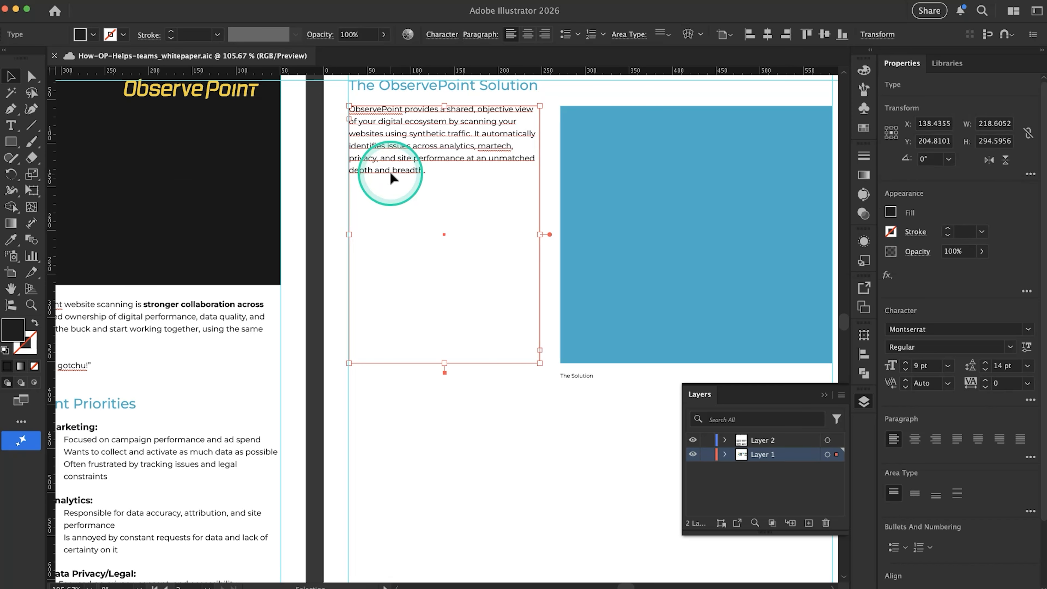
mouse_move(445, 360)
mouse_down()
mouse_move(438, 199)
mouse_move(420, 169)
mouse_move(419, 240)
mouse_move(445, 363)
mouse_up()
Replace the duplicated frame's text with the copied "With a single source of truth" passage and compare it with the Google Docs original
double_click(399, 234)
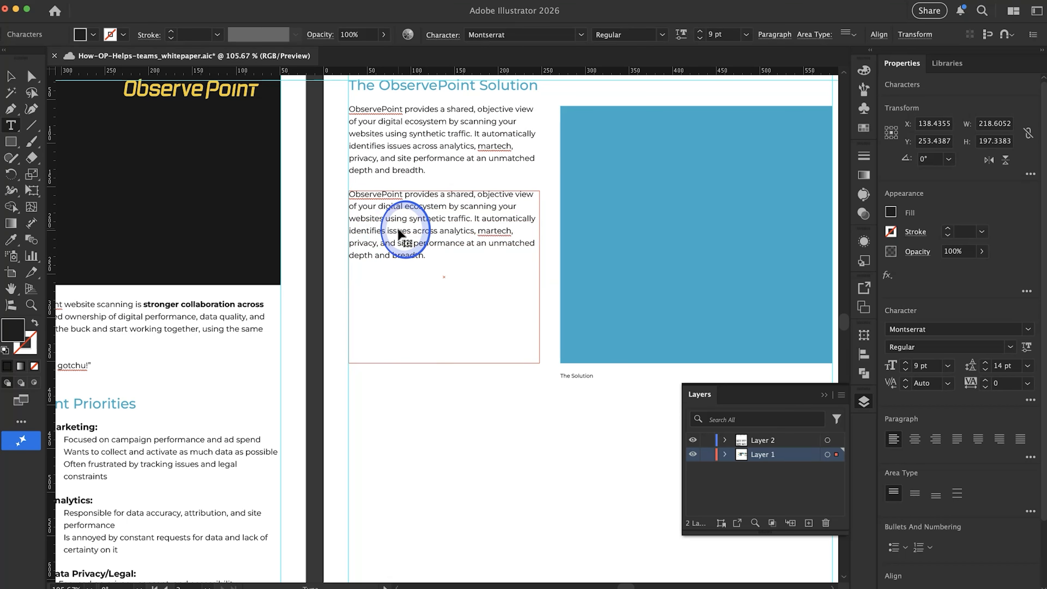
key(super+a)
key(super+v)
click(465, 440)
key(super+Tab)
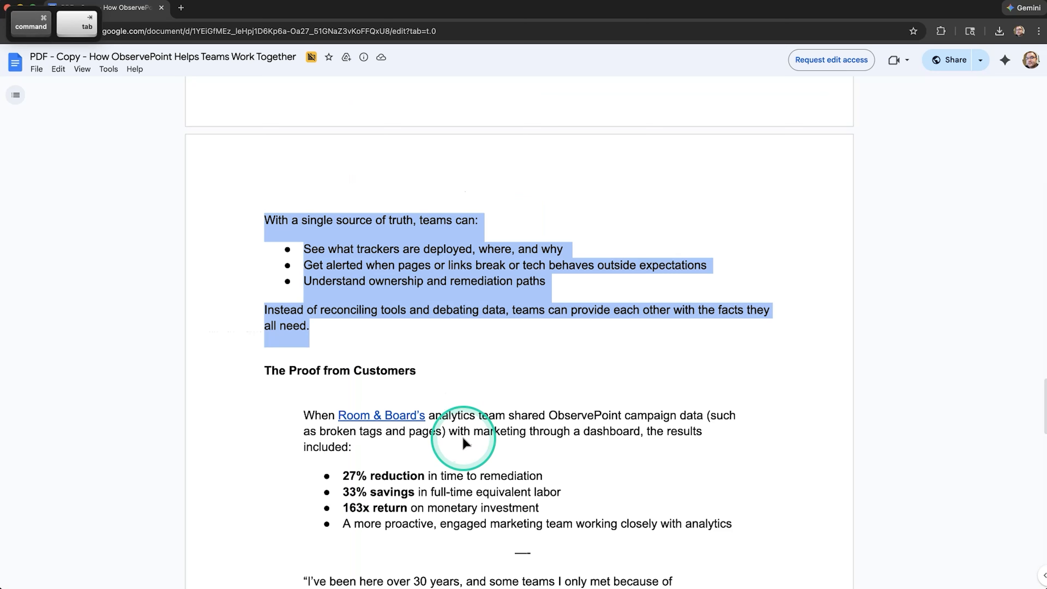
key(super+Tab)
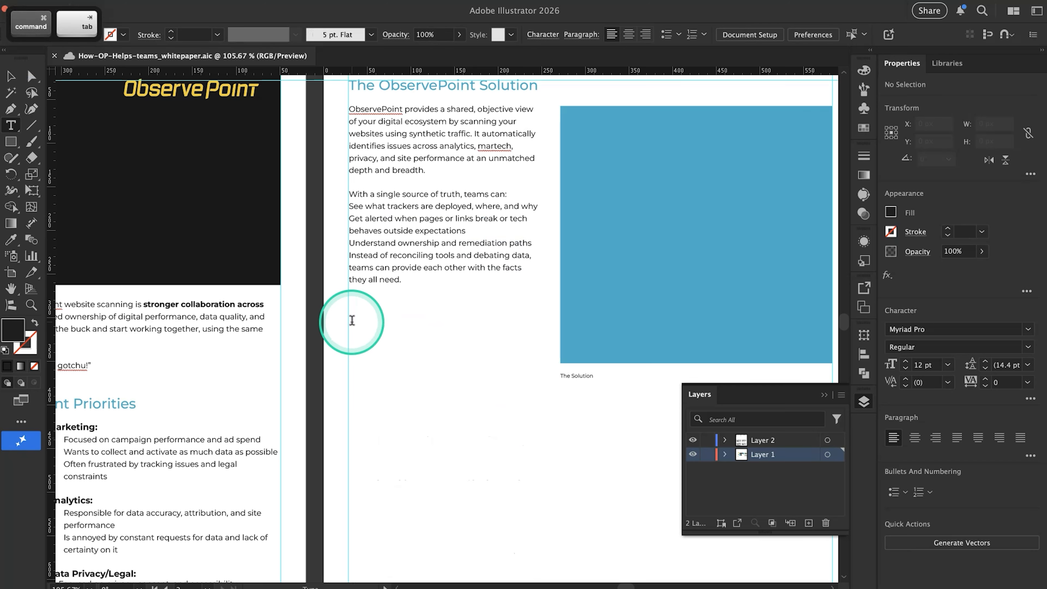
Apply the formatting of page 1's Data Privacy/Legal bullets to the two Analytics bullets with the Eyedropper
scroll(509, 196, down, 3)
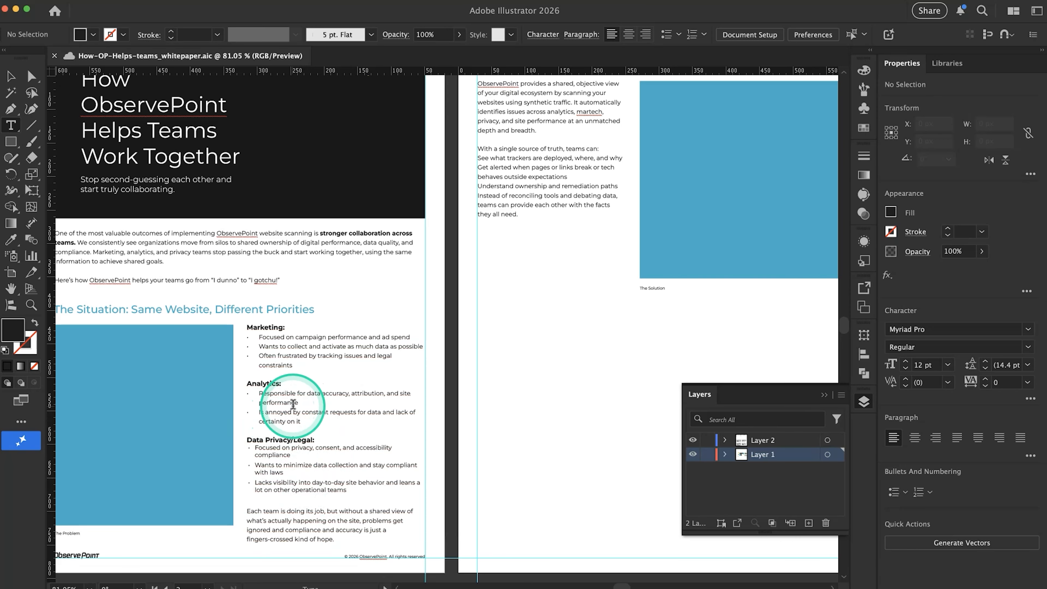
scroll(284, 399, up, 2)
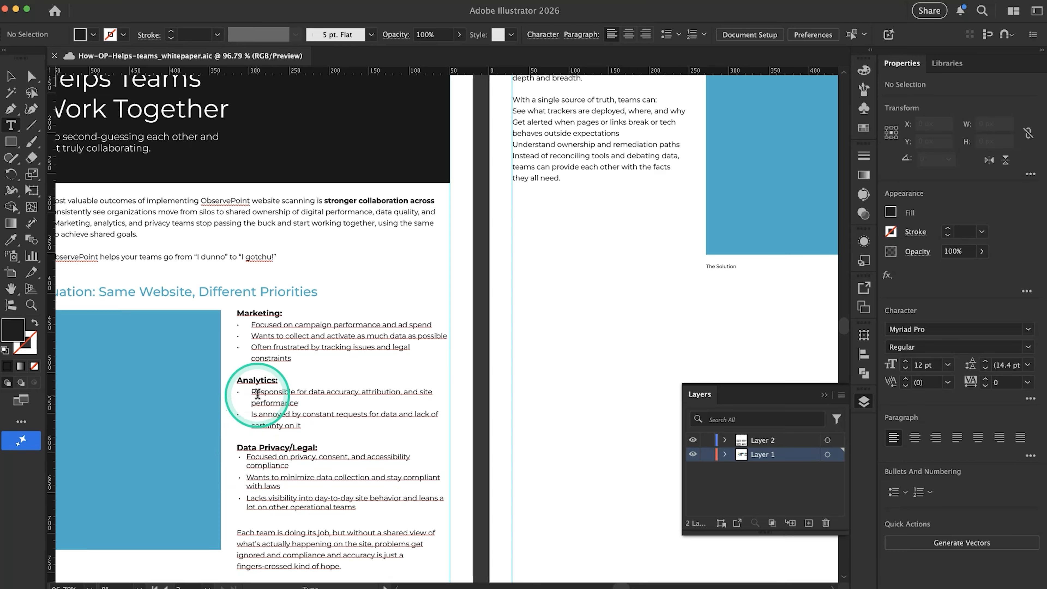
click(252, 458)
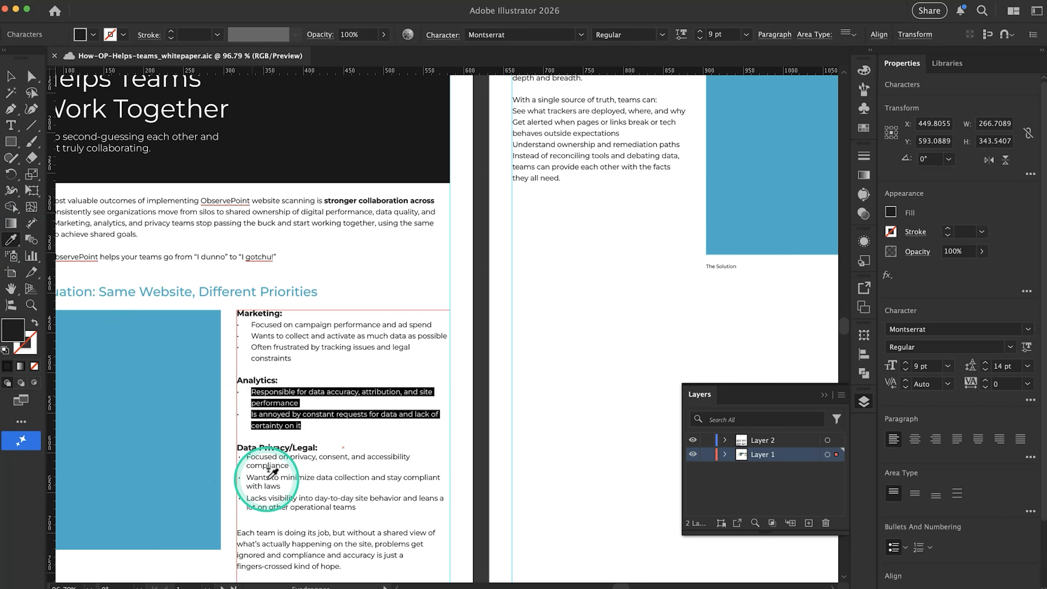
click(266, 477)
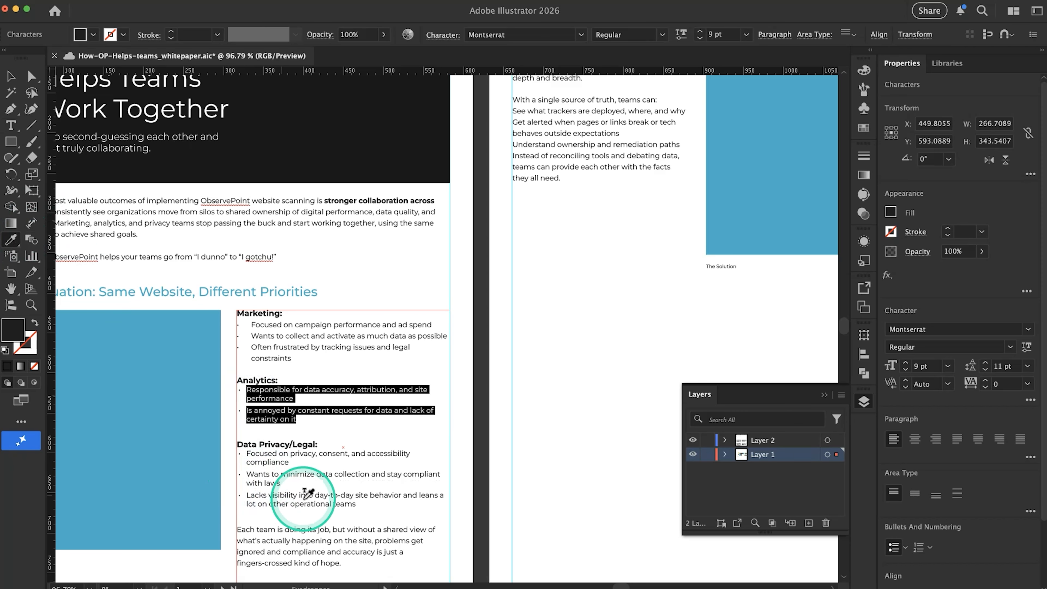
Give page 1's three Marketing bullets the same formatting as the Data Privacy/Legal bullets, using the Eyedropper
click(11, 125)
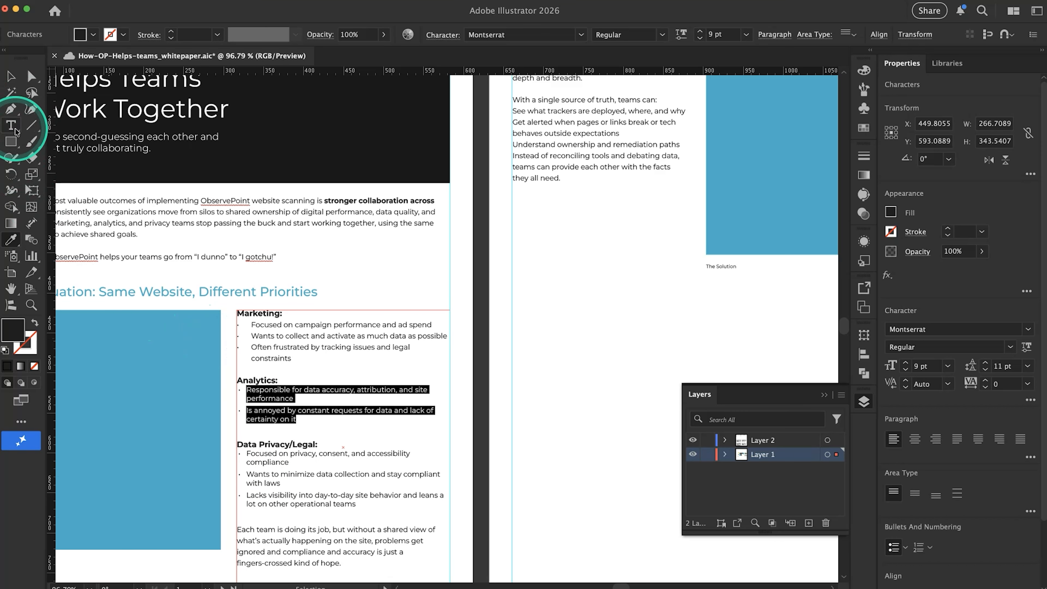
drag(292, 358, 251, 324)
click(11, 239)
click(272, 457)
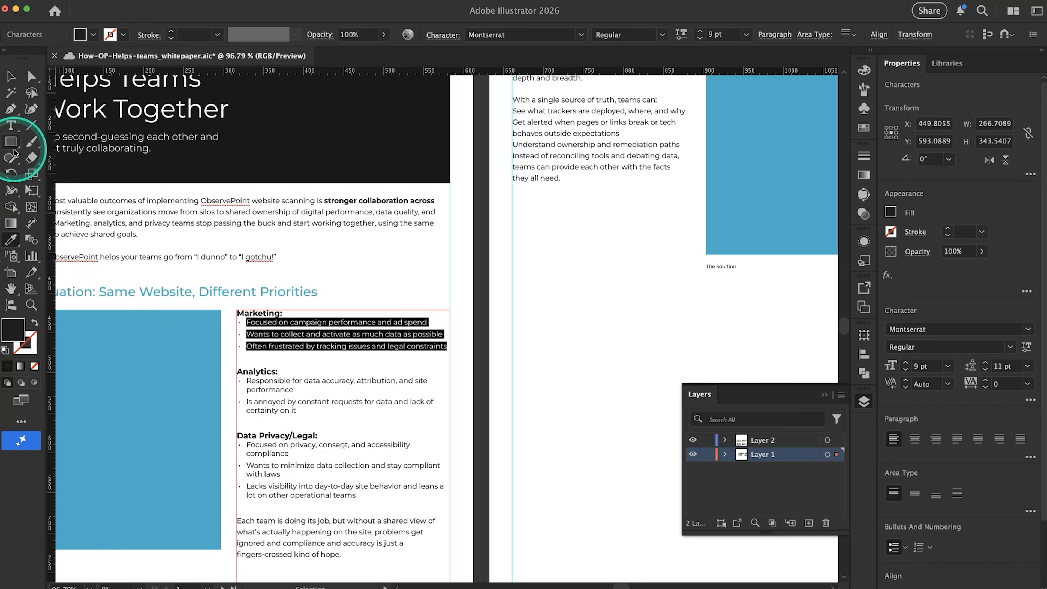
Check the bulleted lines in Google Docs, then give page 2's lines from "See what trackers" to "Understand ownership" the Marketing bullets' formatting with the Eyedropper
scroll(586, 269, up, 5)
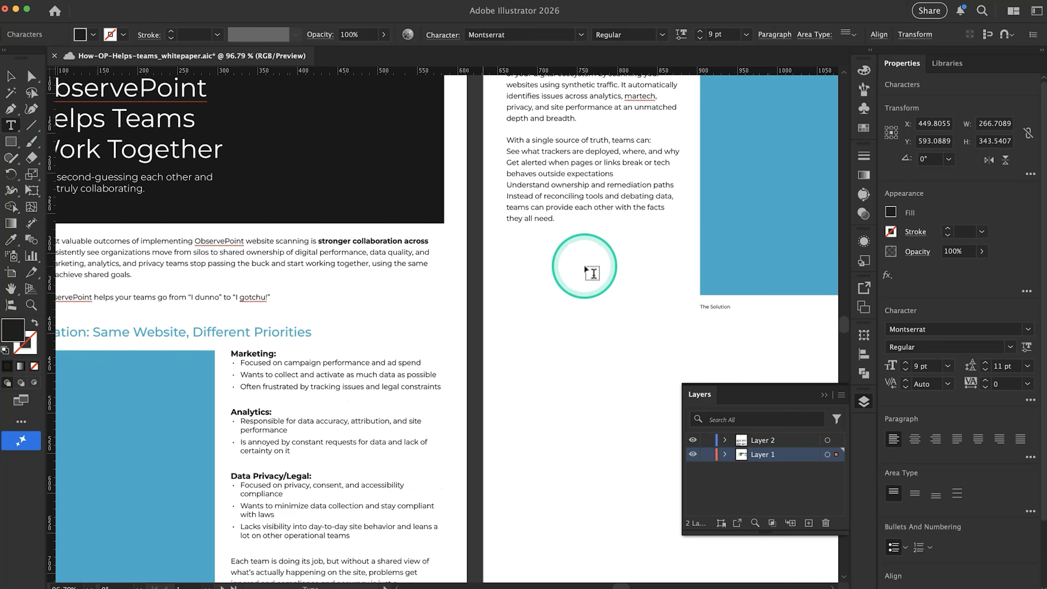
key(super+Tab)
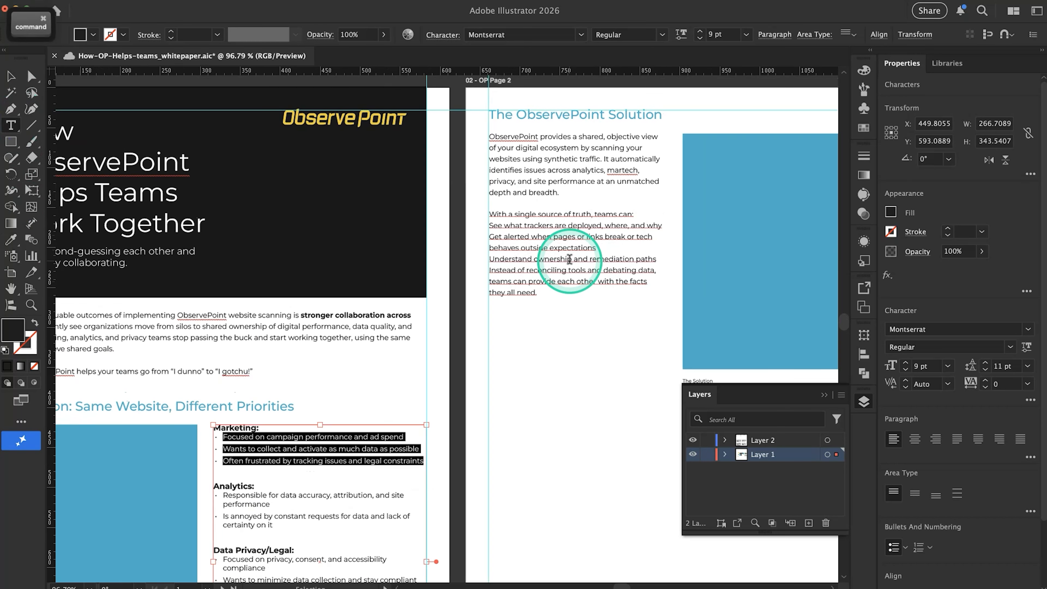
click(355, 341)
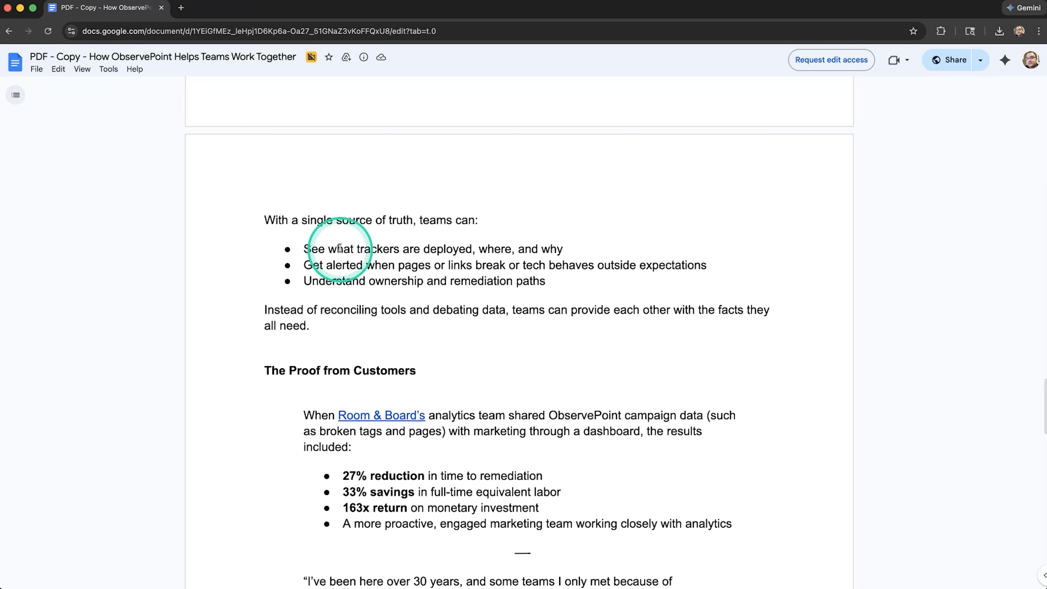
drag(344, 249, 354, 282)
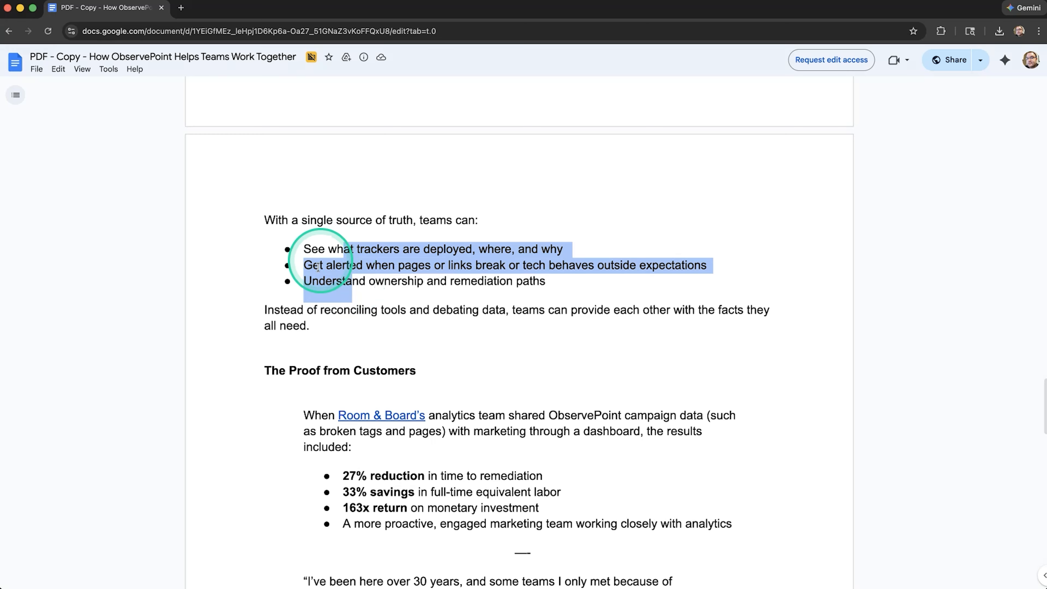
key(super+Tab)
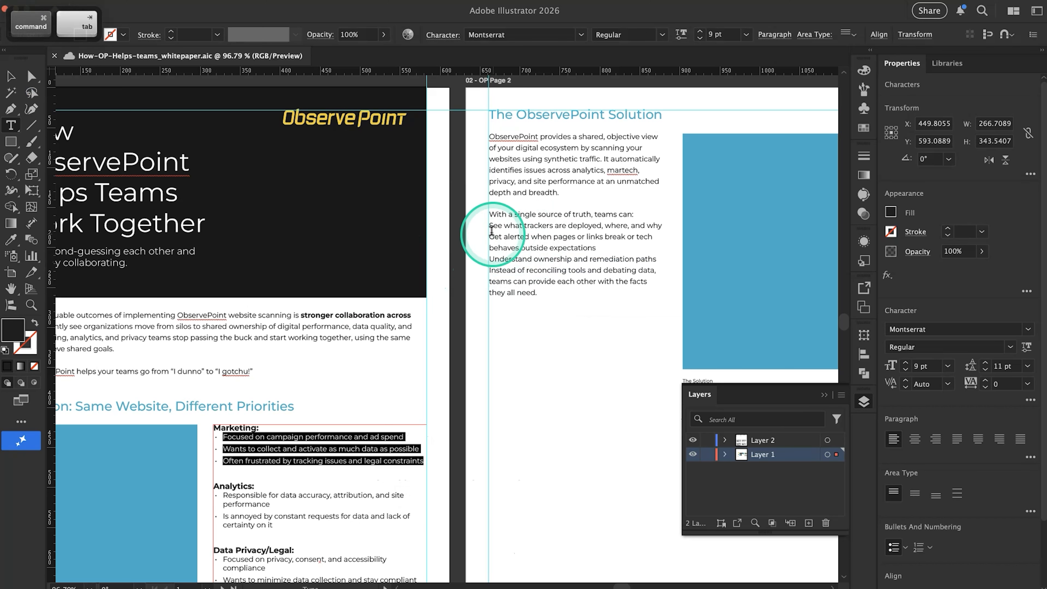
click(492, 226)
drag(492, 227, 504, 259)
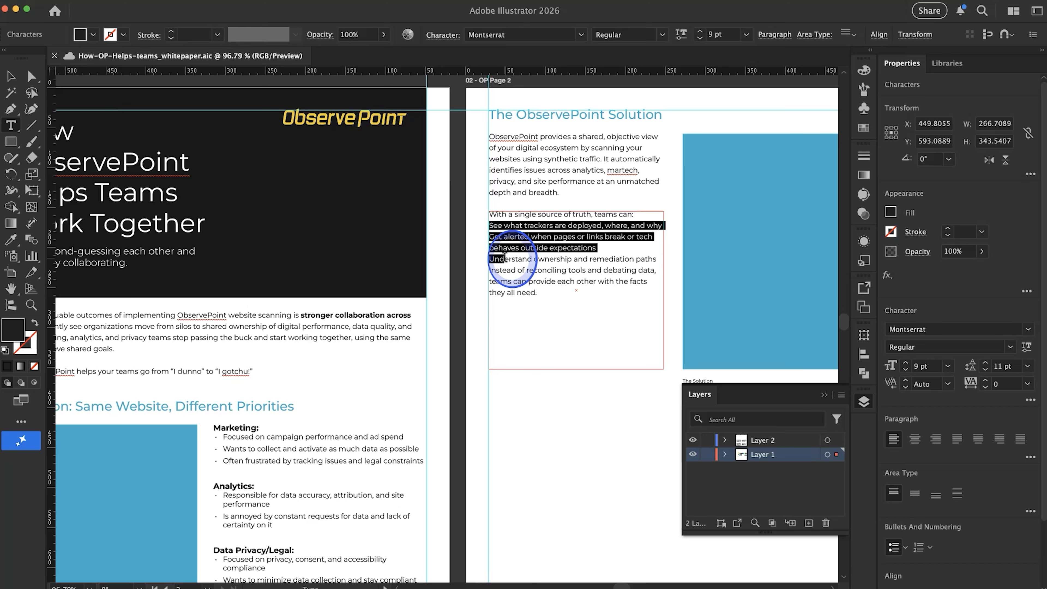
mouse_move(520, 259)
mouse_down()
mouse_move(650, 265)
mouse_move(602, 248)
mouse_move(527, 259)
mouse_up()
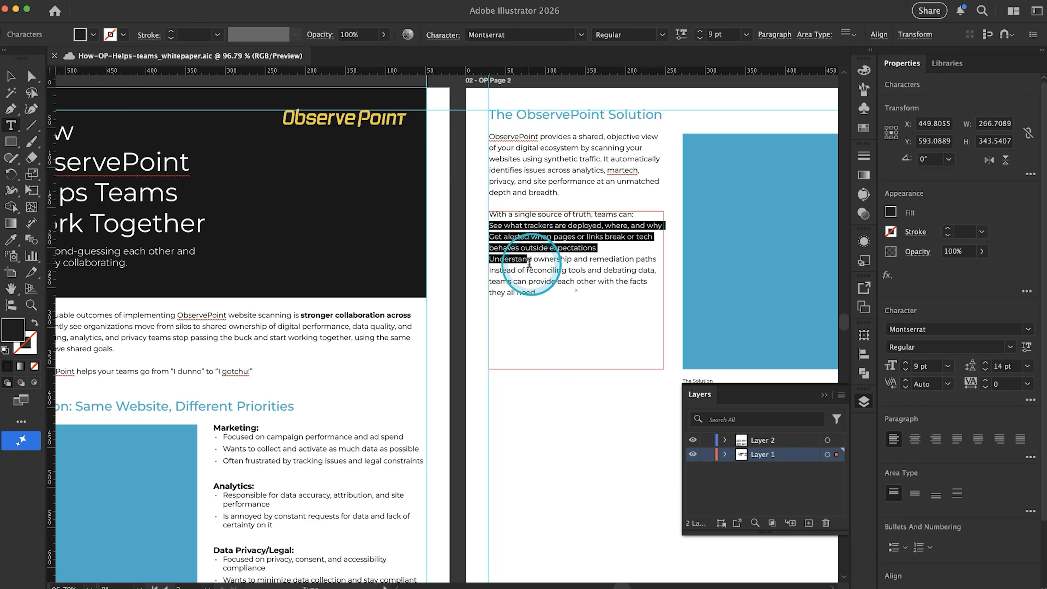
click(12, 243)
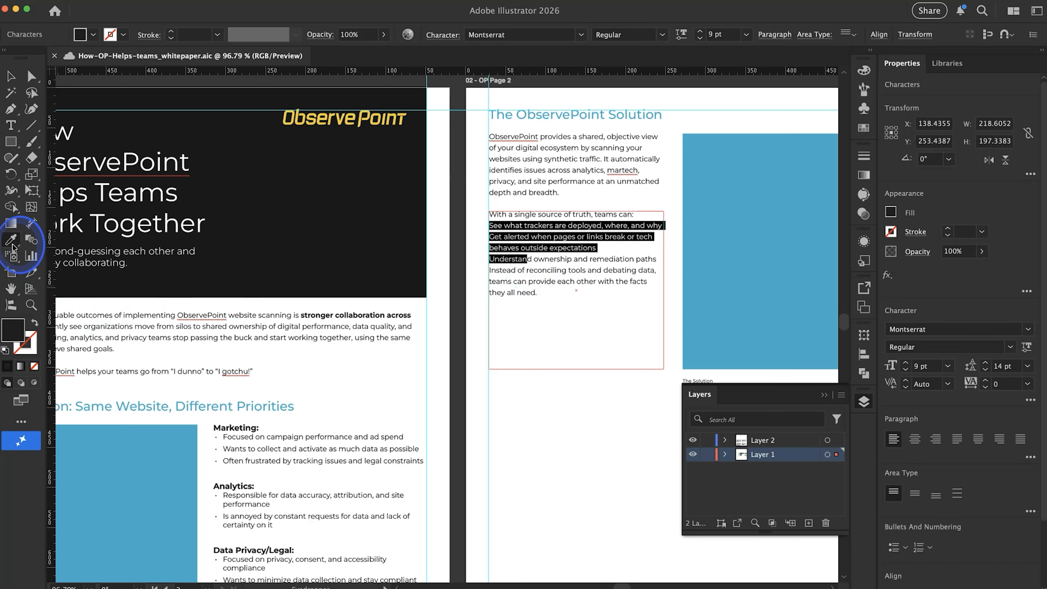
click(328, 458)
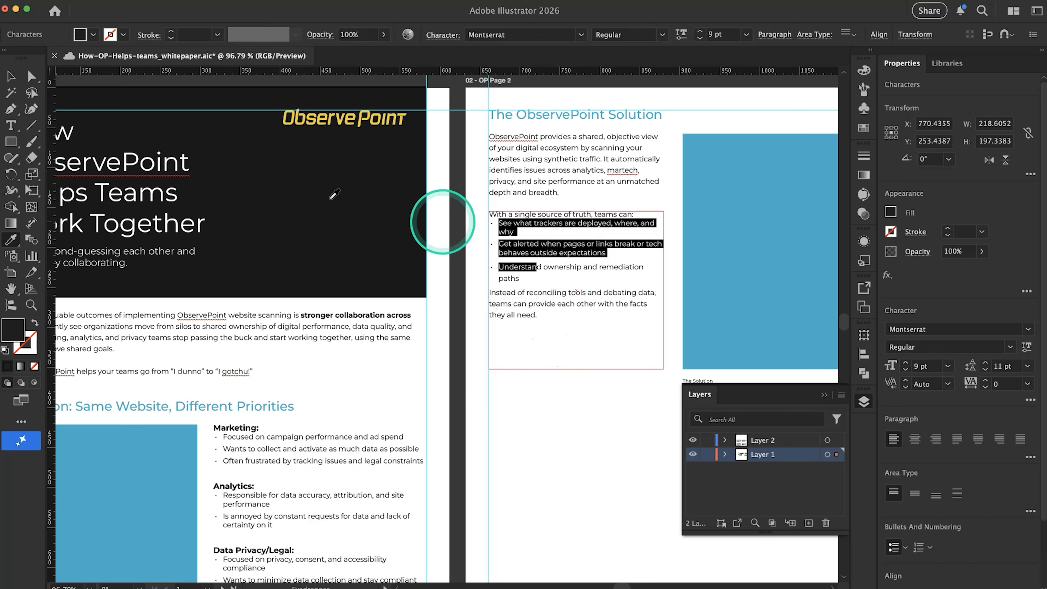
Match page 2's "Understand ownership and remediation paths" bullet to the formatting of the bullet above it with the Eyedropper
click(10, 125)
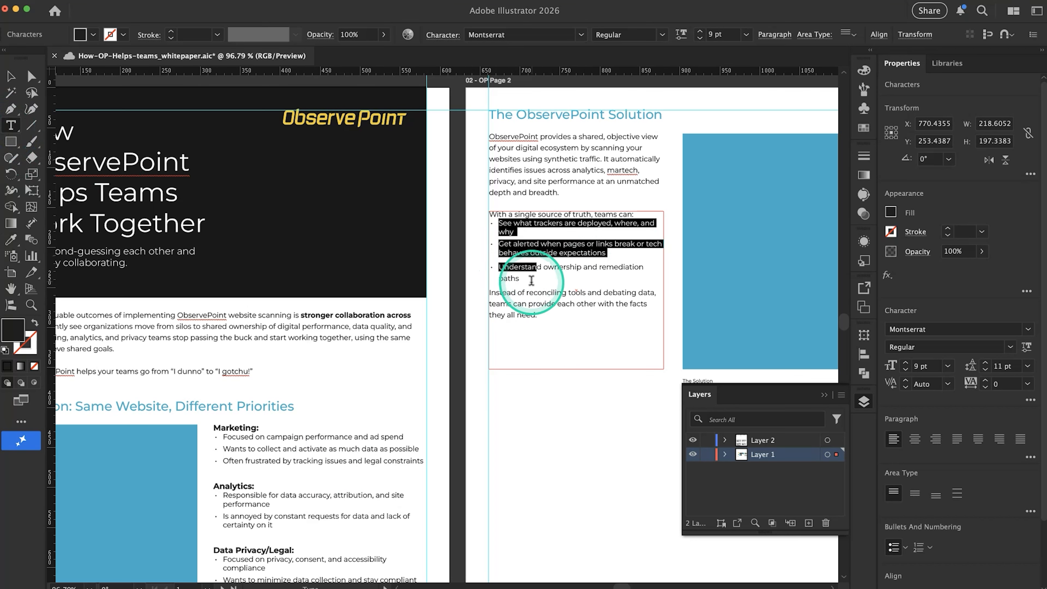
click(532, 281)
drag(521, 274, 489, 264)
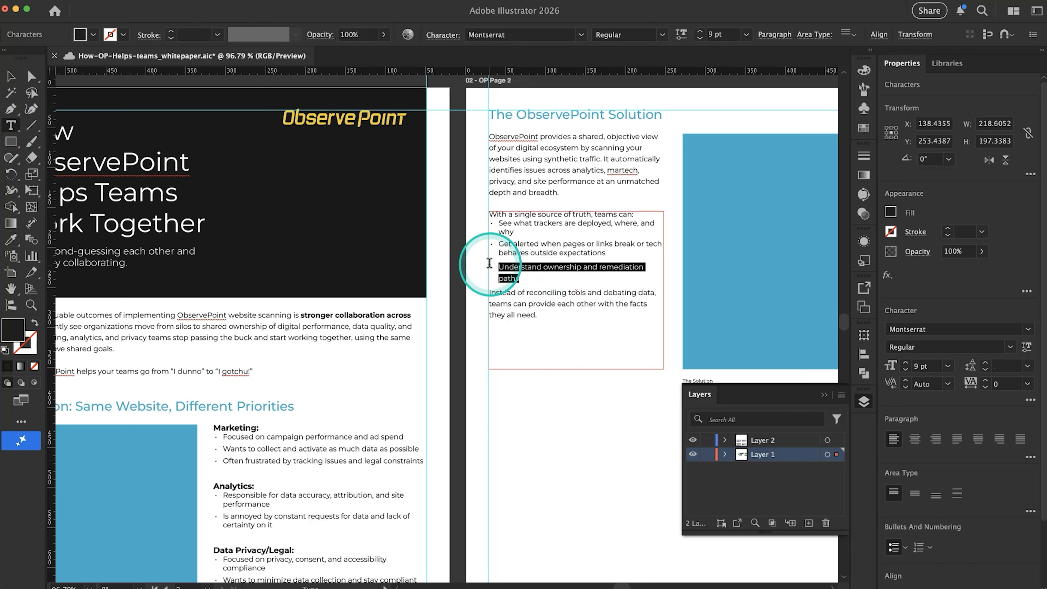
click(10, 242)
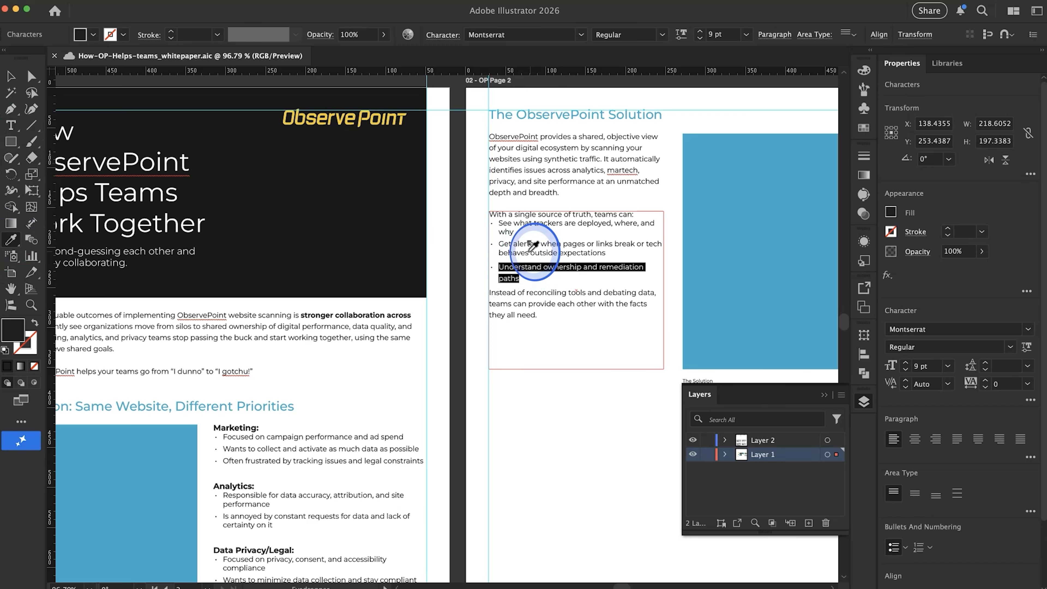
click(529, 250)
click(17, 78)
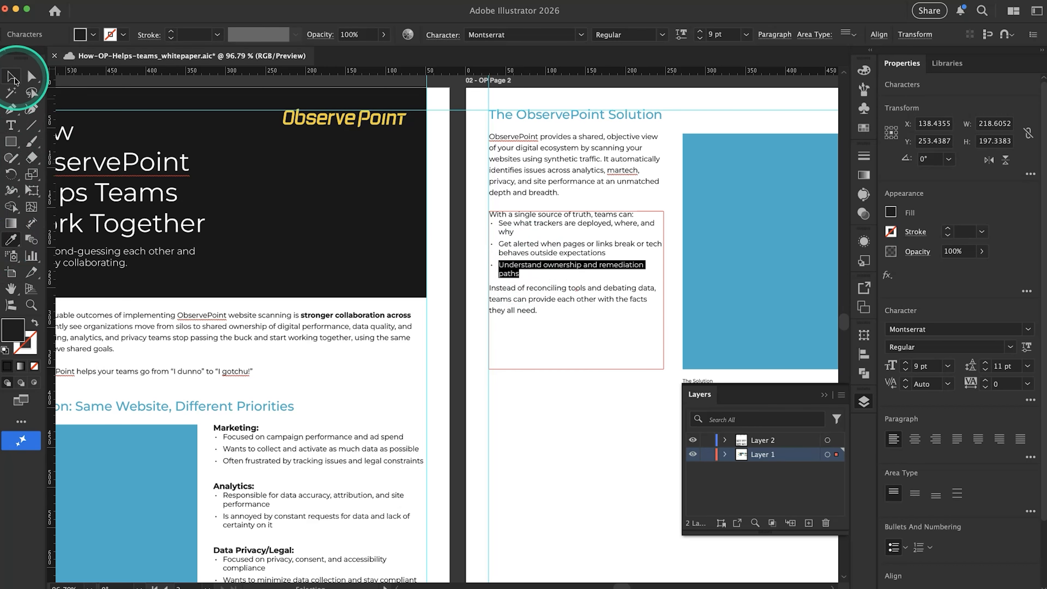
click(592, 427)
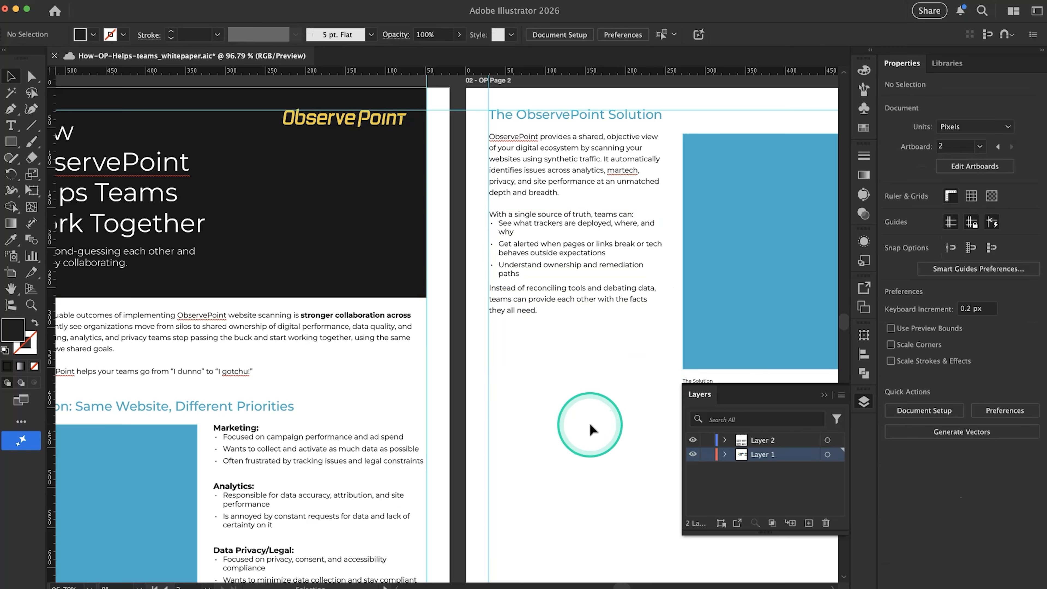
Apply the formatting of page 1's "Marketing:" heading to page 2's "With a single source of truth, teams can:" line using the Eyedropper
scroll(386, 468, down, 3)
scroll(386, 468, left, 1)
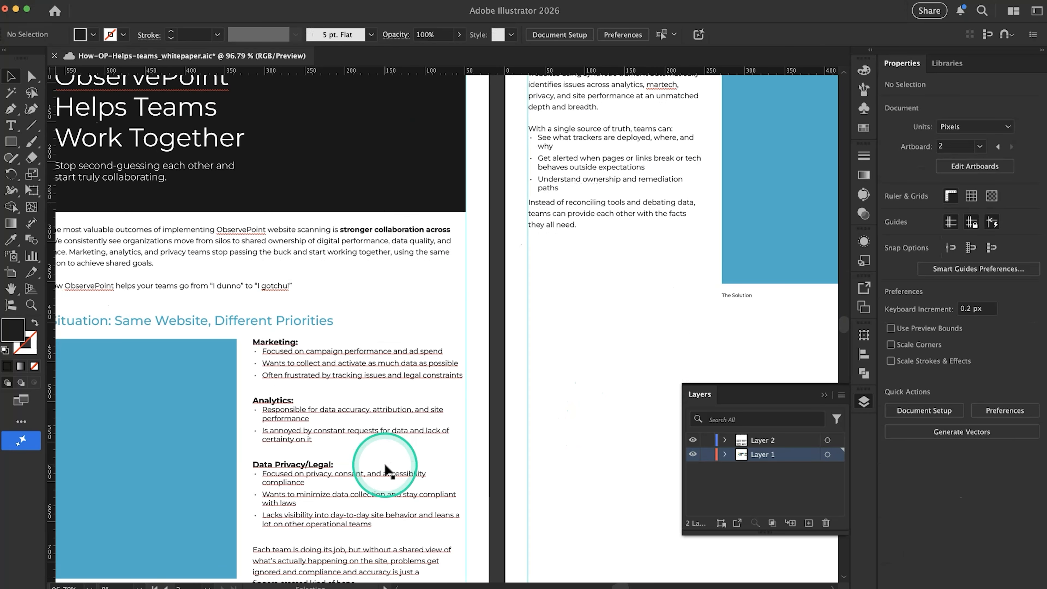
scroll(386, 470, down, 4)
scroll(386, 470, right, 1)
scroll(386, 468, up, 7)
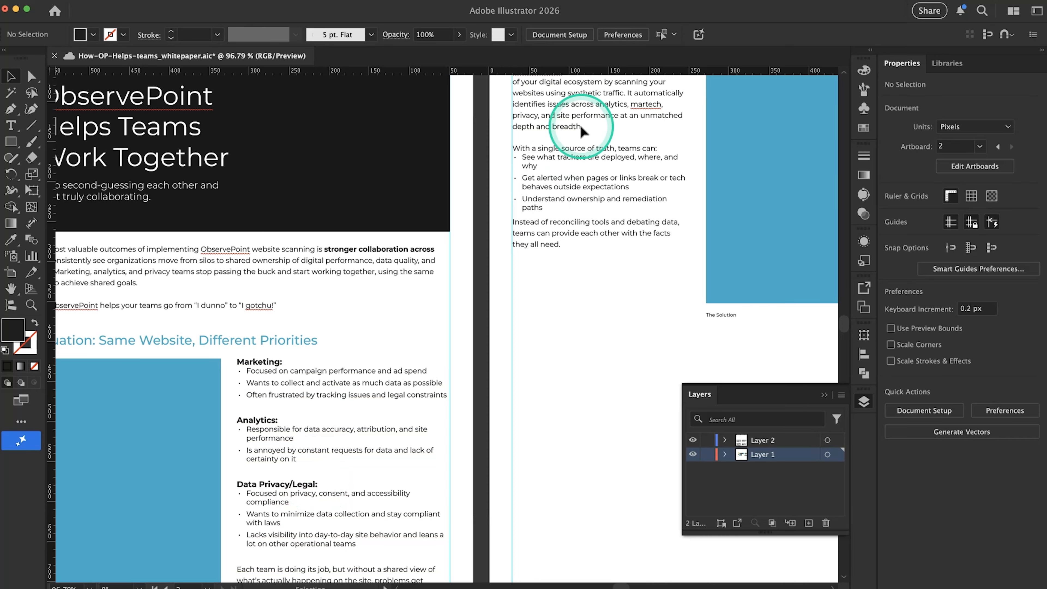
scroll(548, 130, up, 1)
scroll(548, 129, left, 1)
click(652, 165)
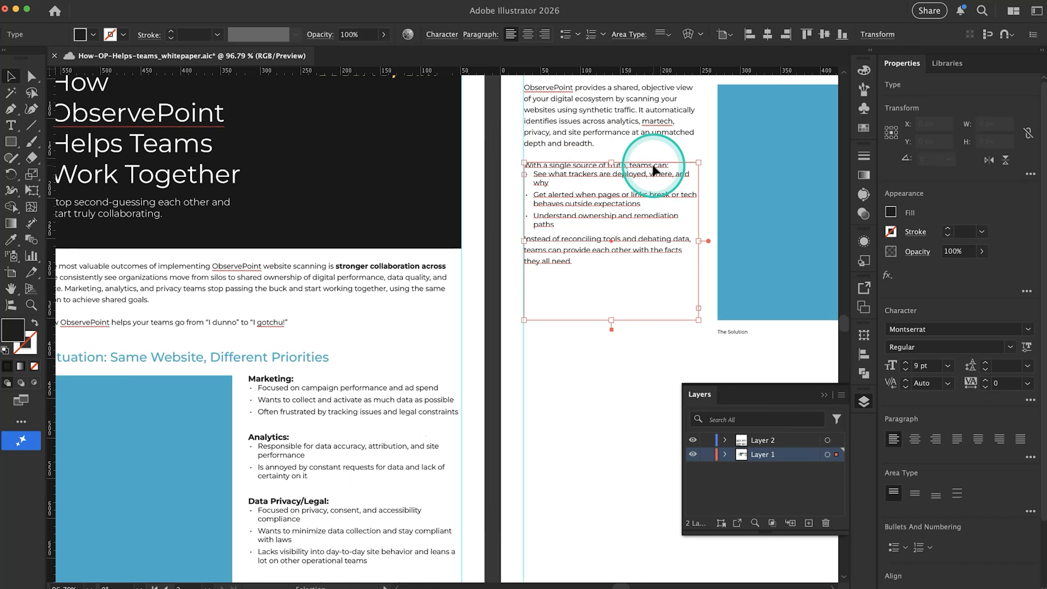
double_click(659, 167)
triple_click(668, 165)
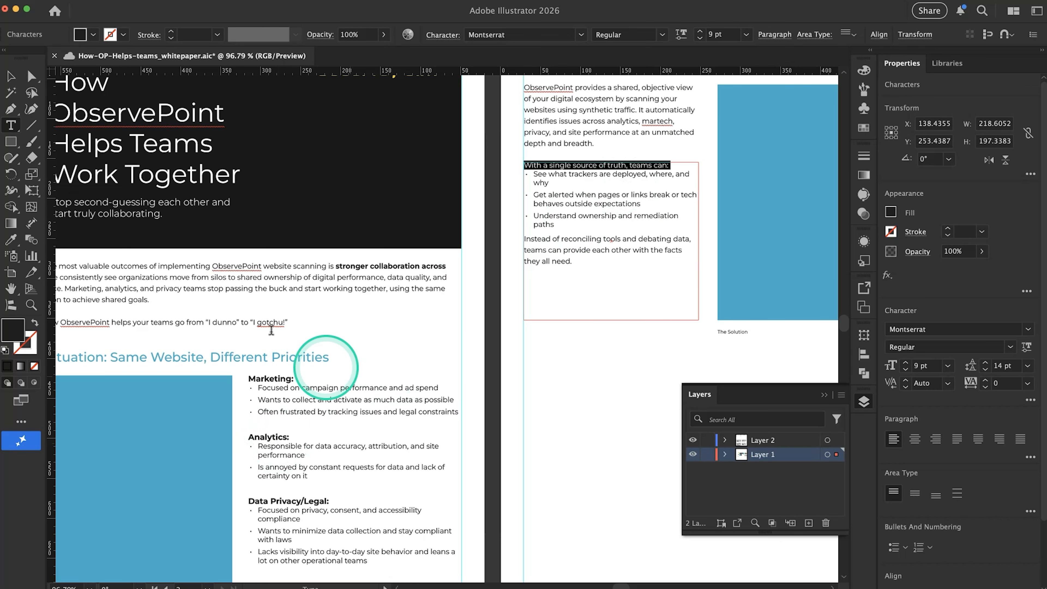
click(5, 245)
click(270, 373)
click(10, 77)
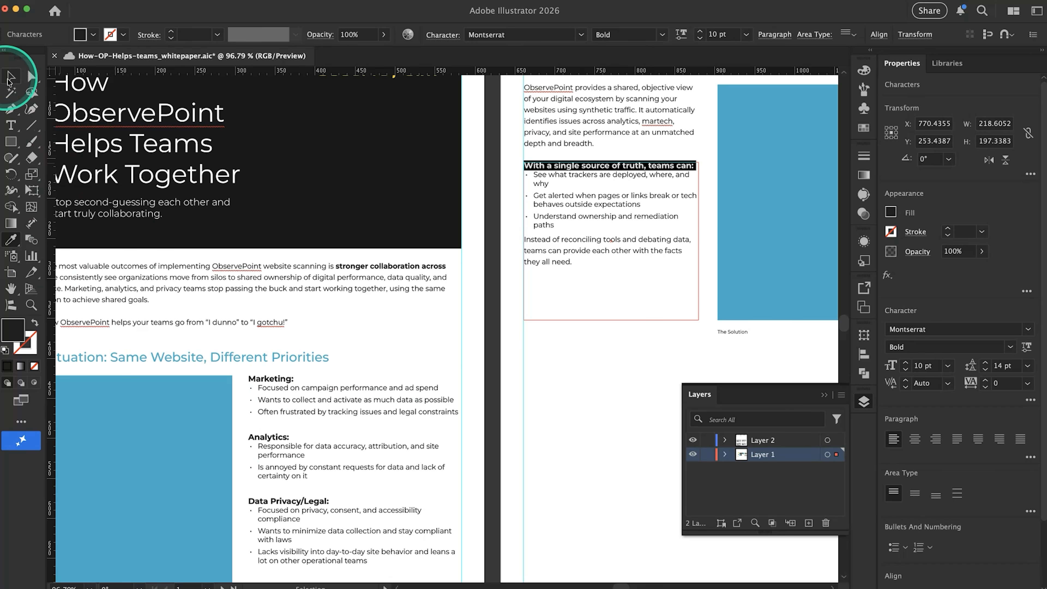
click(546, 417)
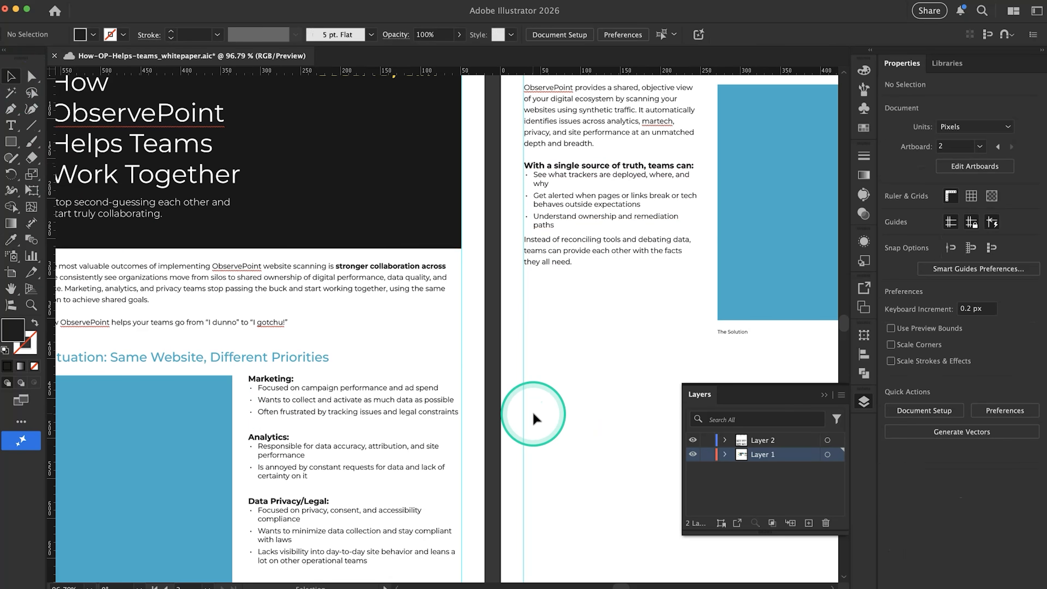
Insert a blank line between page 2's "With a single source of truth, teams can:" heading and its bullets
scroll(417, 371, down, 5)
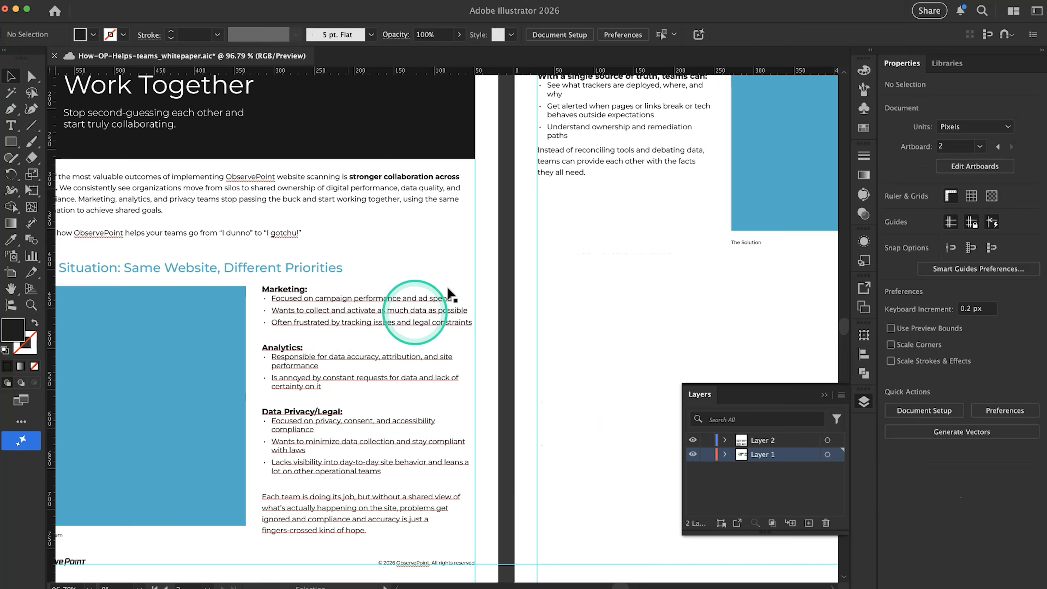
scroll(449, 294, up, 5)
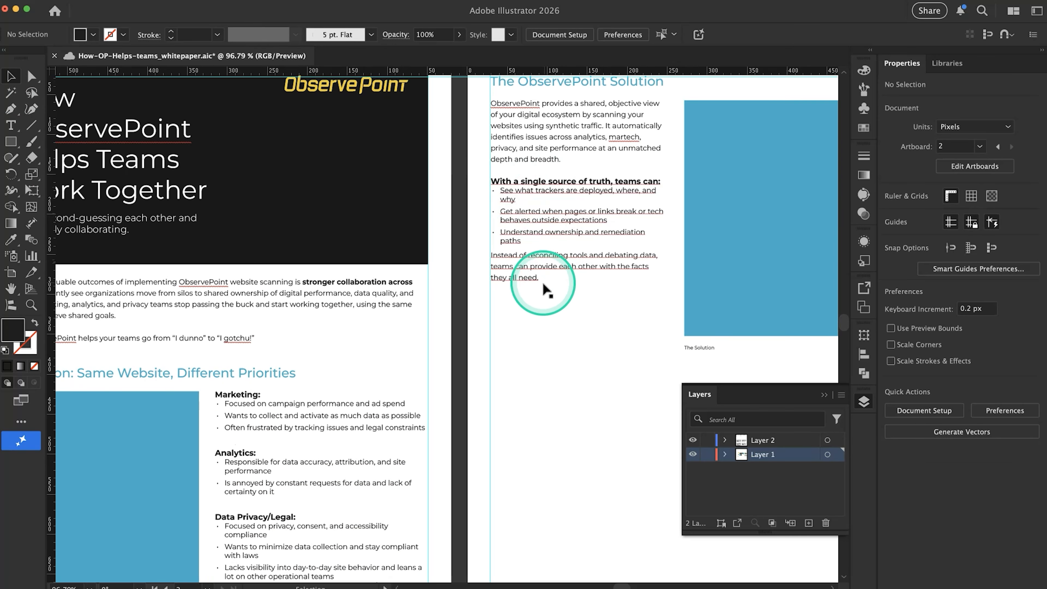
scroll(543, 334, down, 3)
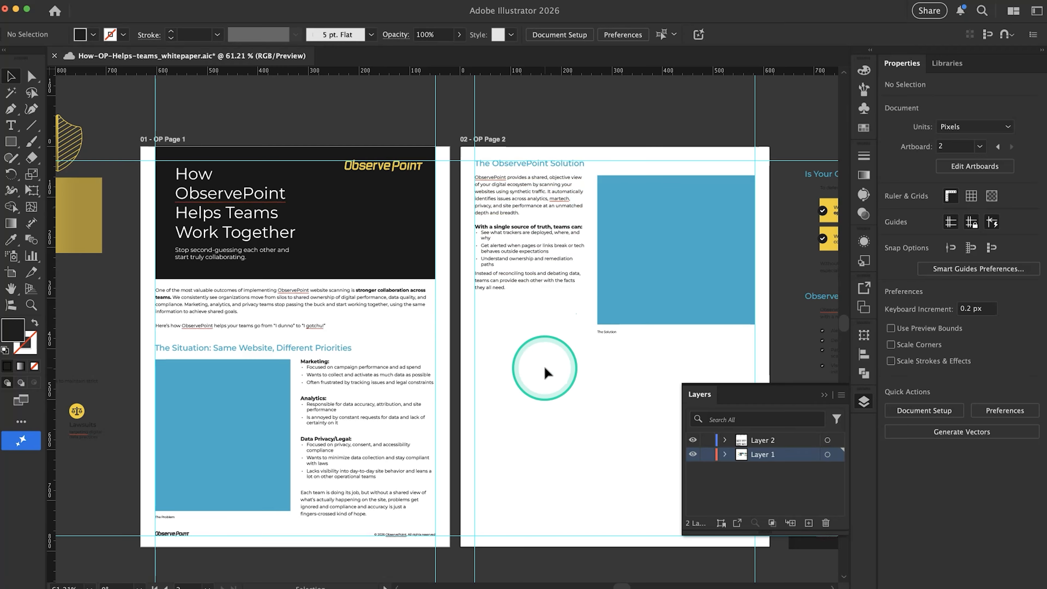
scroll(530, 280, up, 3)
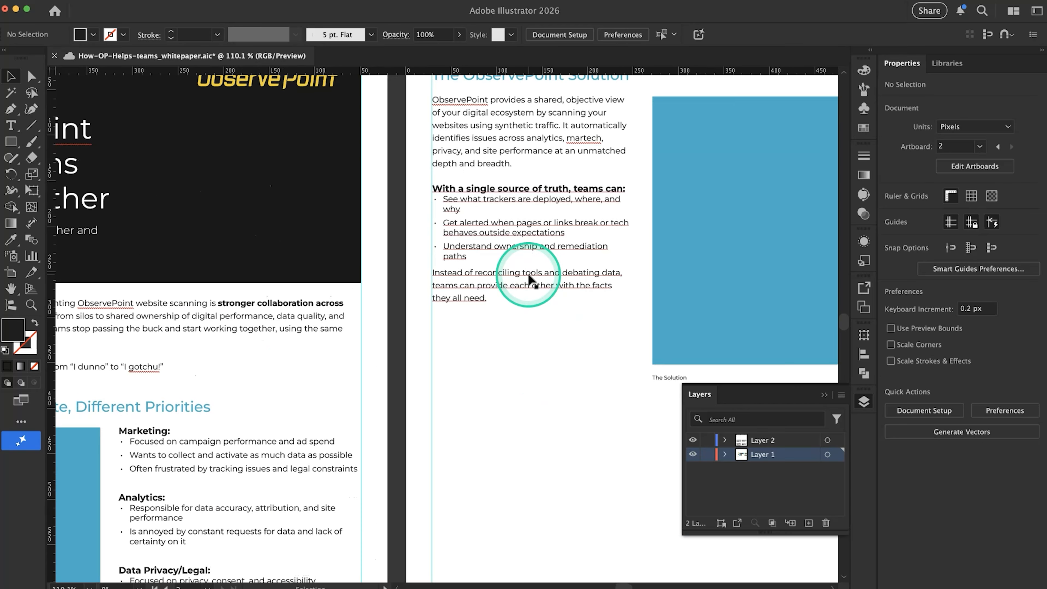
scroll(530, 280, down, 2)
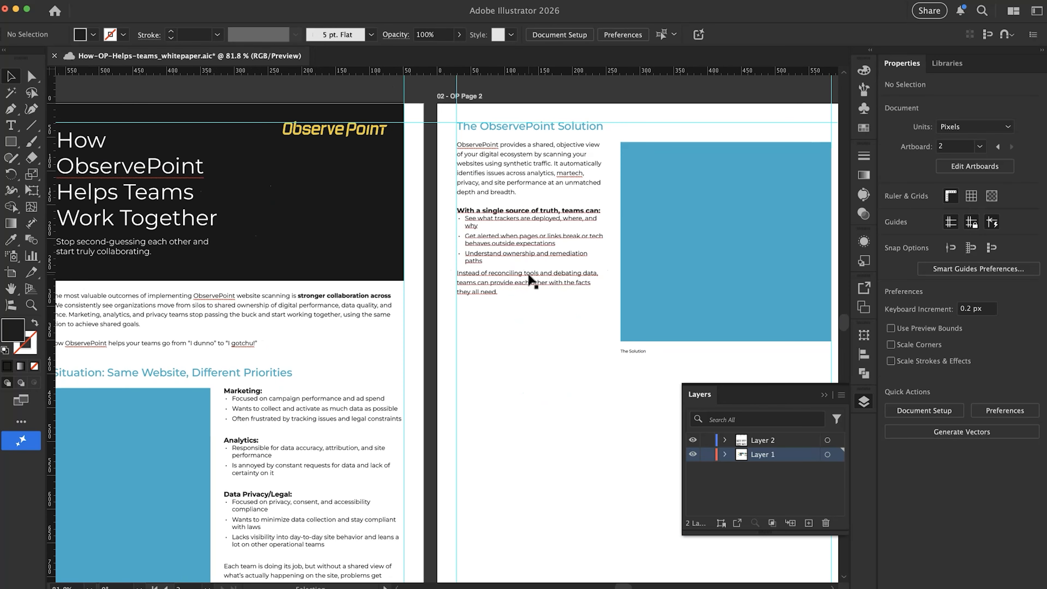
double_click(474, 277)
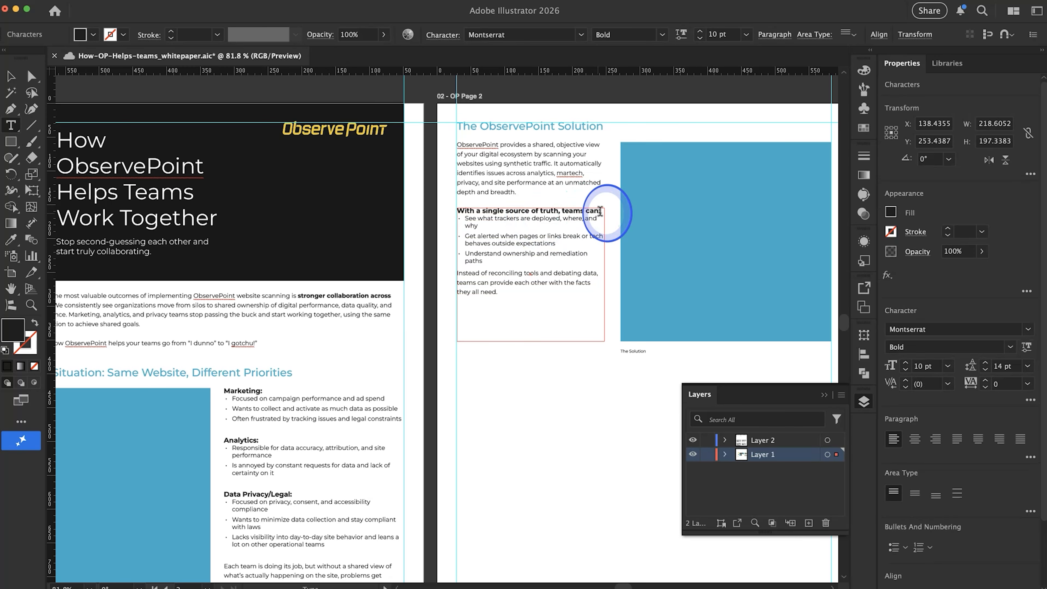
key(Return)
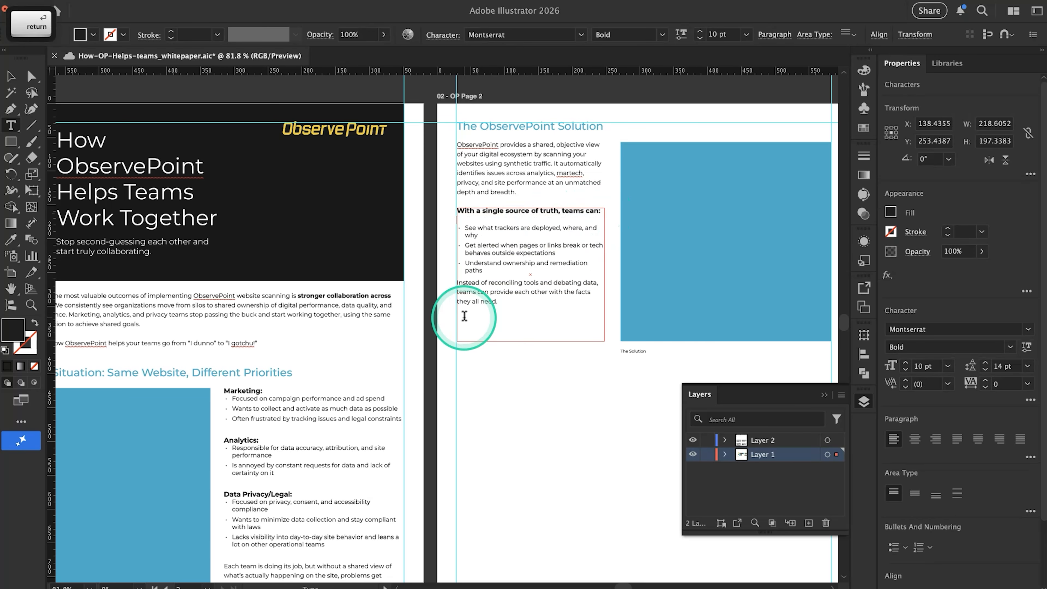
click(538, 435)
Remove the blank lines above page 1's Data Privacy/Legal and Analytics headings, and try a line break below the Marketing heading
scroll(346, 435, down, 5)
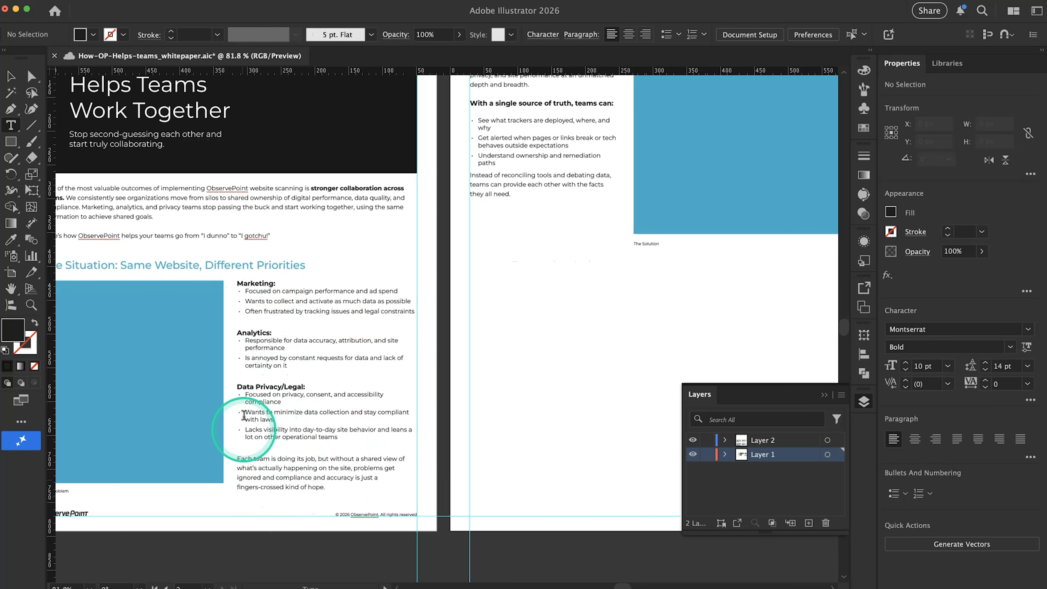
click(271, 373)
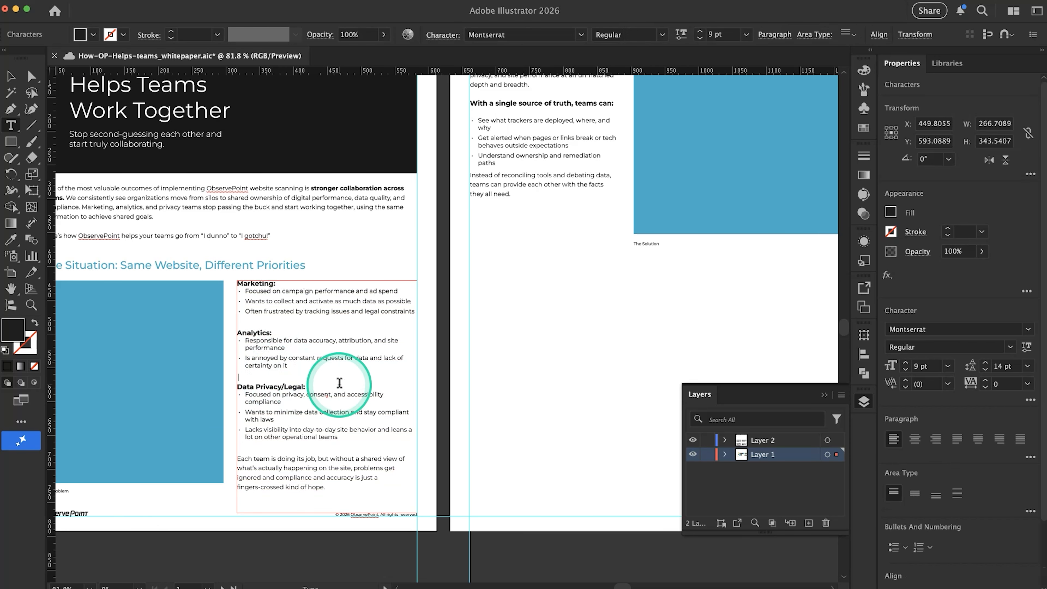
key(BackSpace)
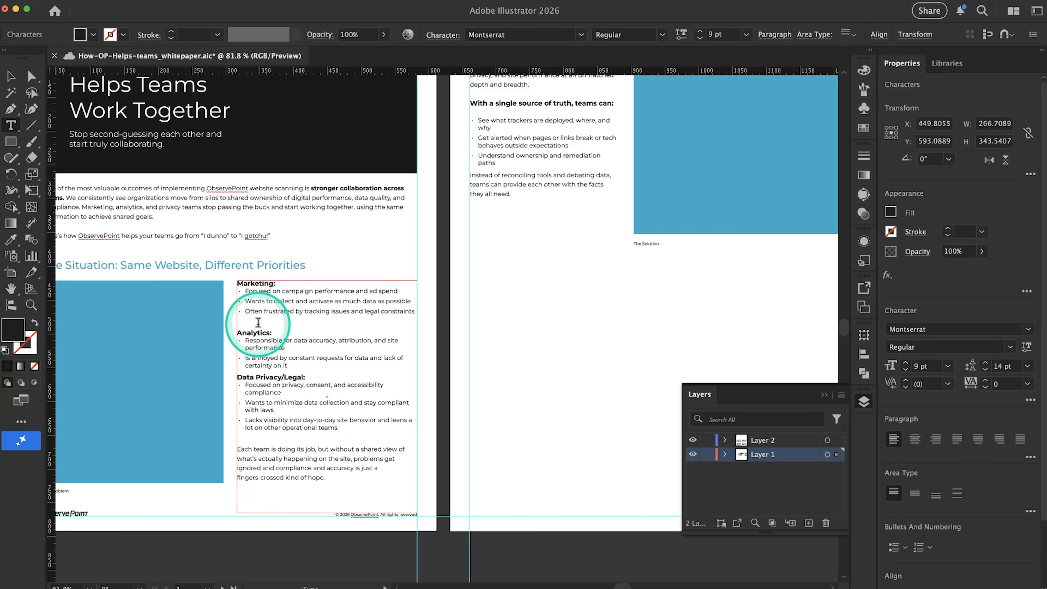
key(BackSpace)
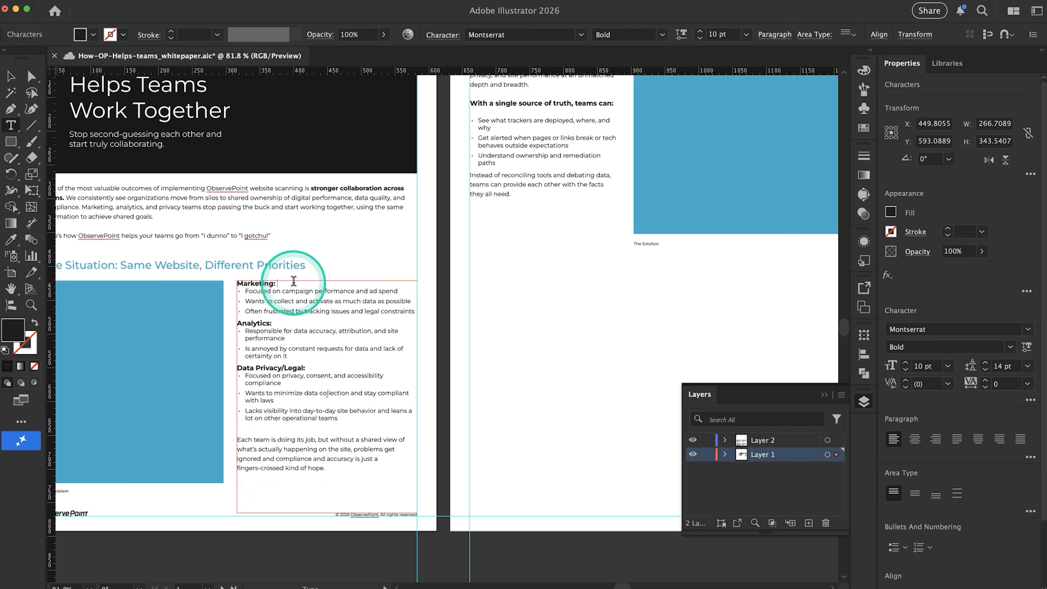
key(shift+Return)
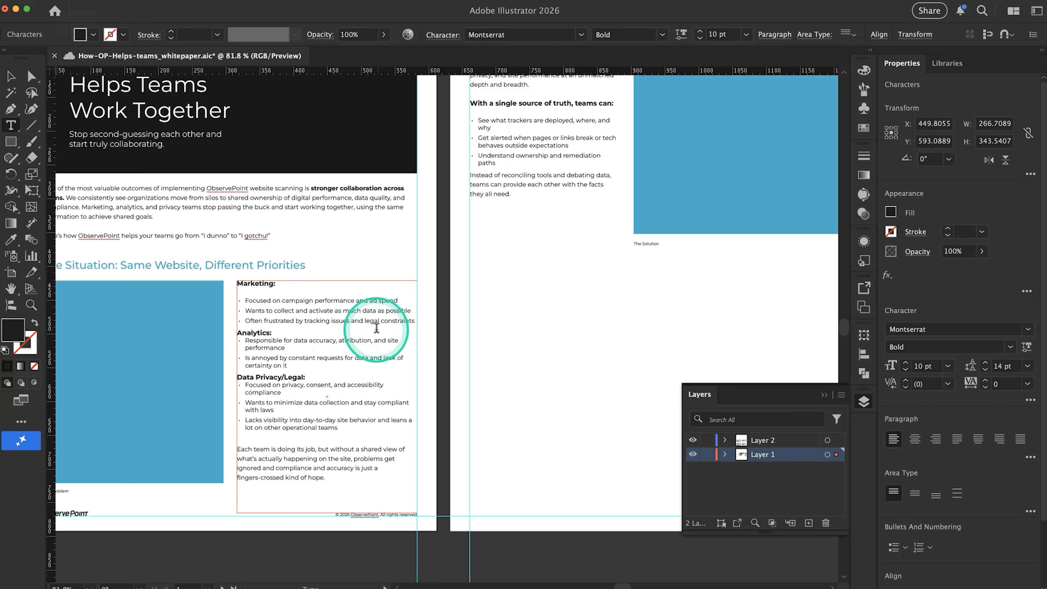
key(BackSpace)
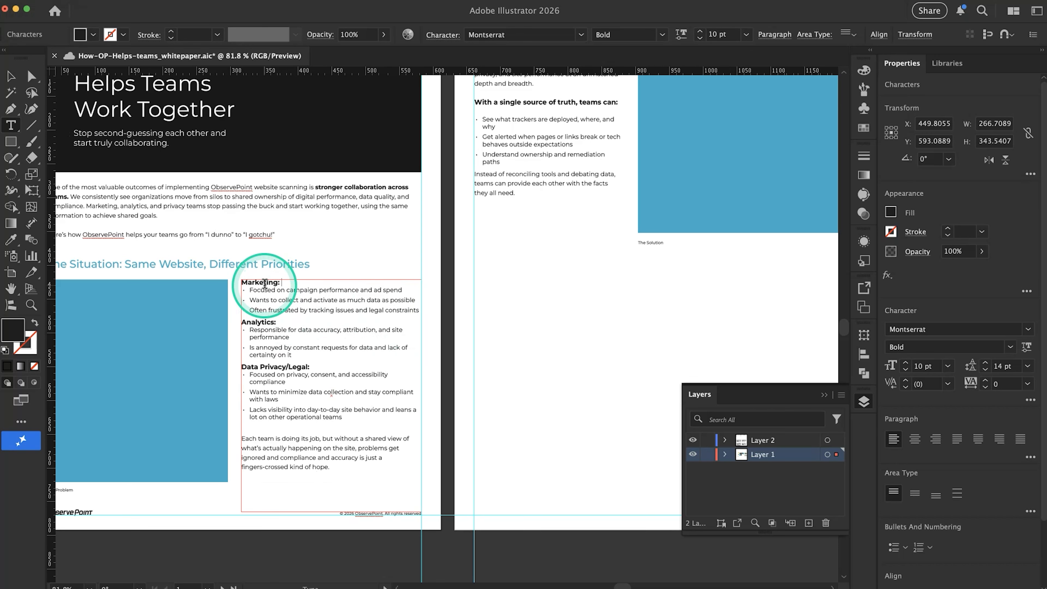
Delete the blank line below page 2's "With a single source of truth, teams can:" heading
scroll(542, 225, up, 2)
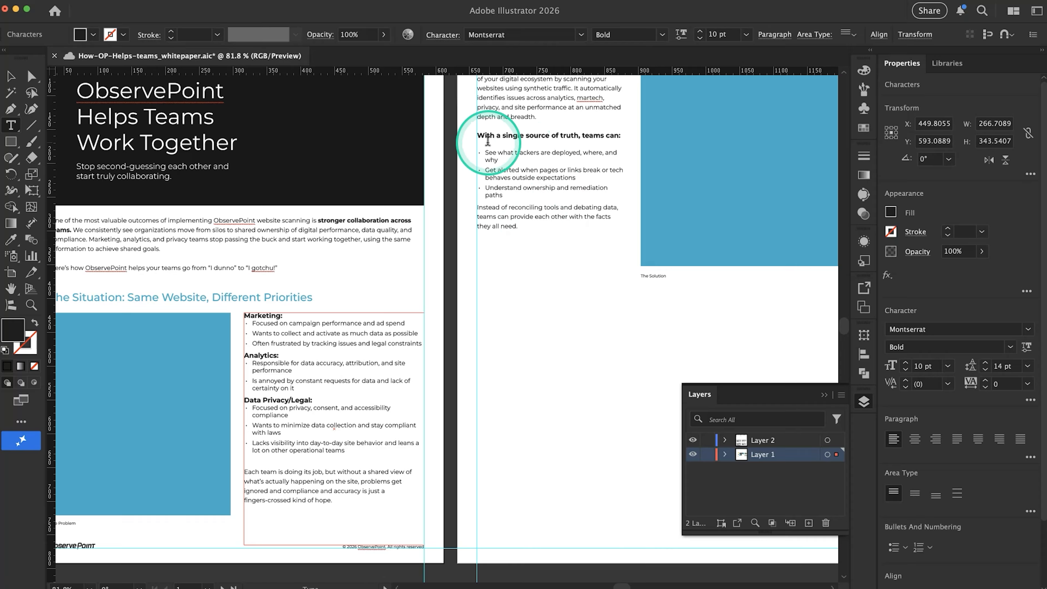
click(503, 144)
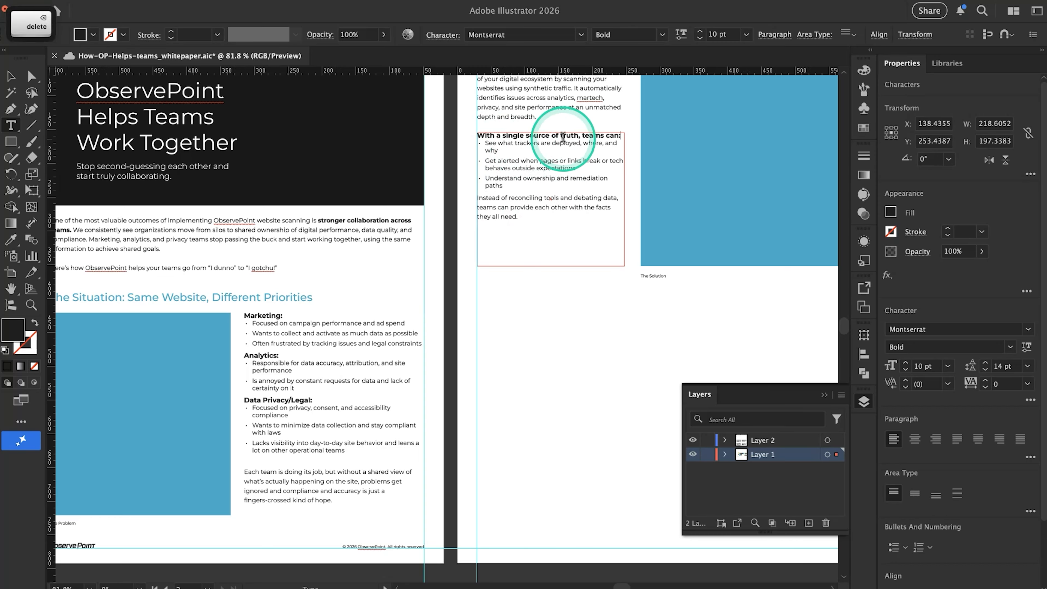
click(623, 137)
key(Delete)
Set the space after the "With a single source of truth, teams can:" heading paragraph to 6 pt
triple_click(624, 136)
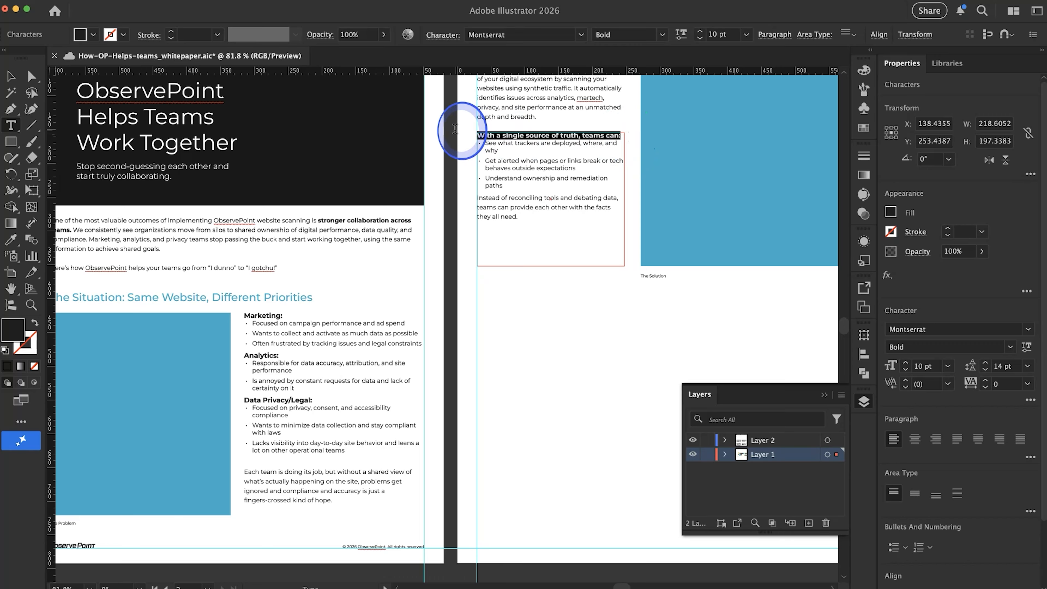
click(1030, 457)
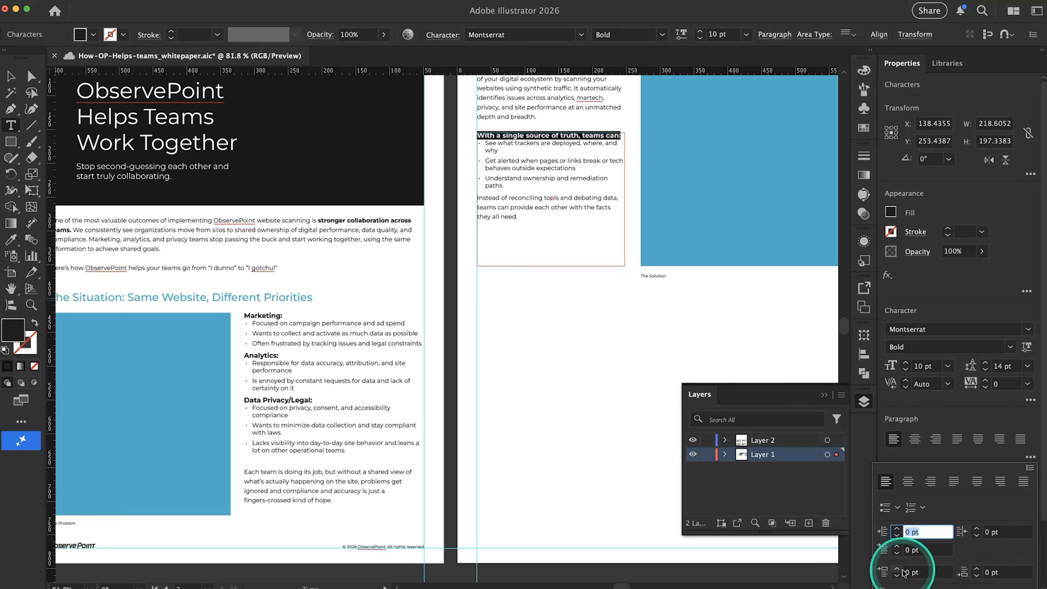
click(976, 570)
click(977, 570)
click(977, 570)
click(976, 570)
click(976, 570)
click(977, 570)
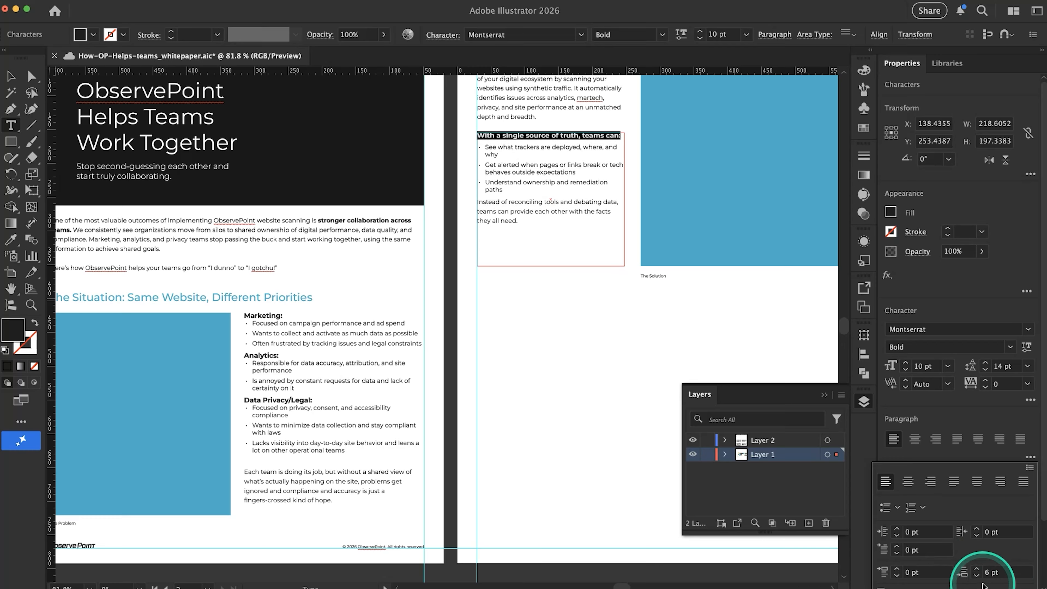
click(576, 374)
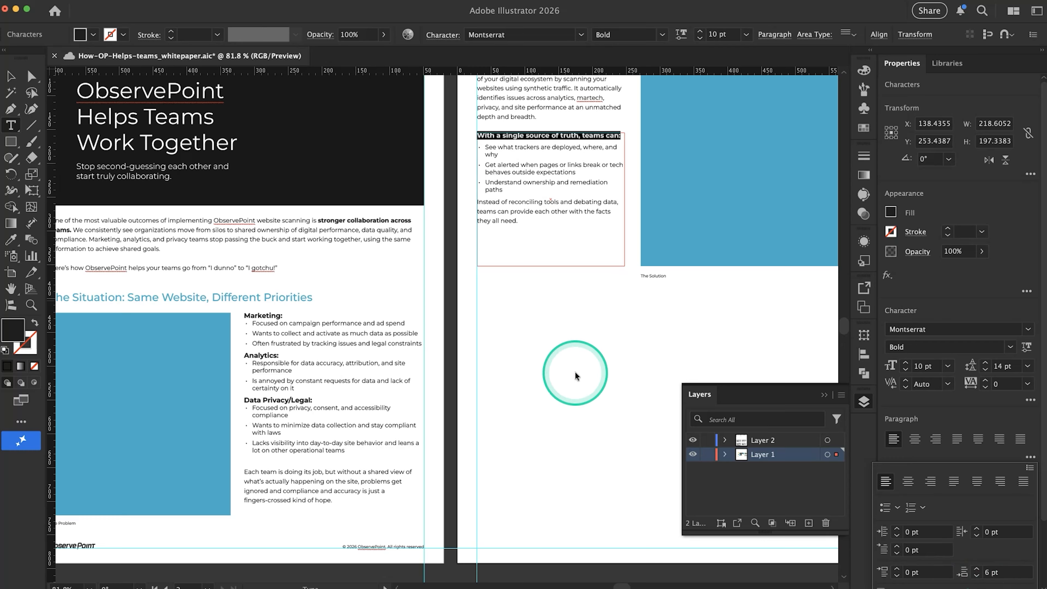
Copy the paragraph spacing of page 2's bold heading onto page 1's "Marketing:" heading with the Eyedropper
click(279, 317)
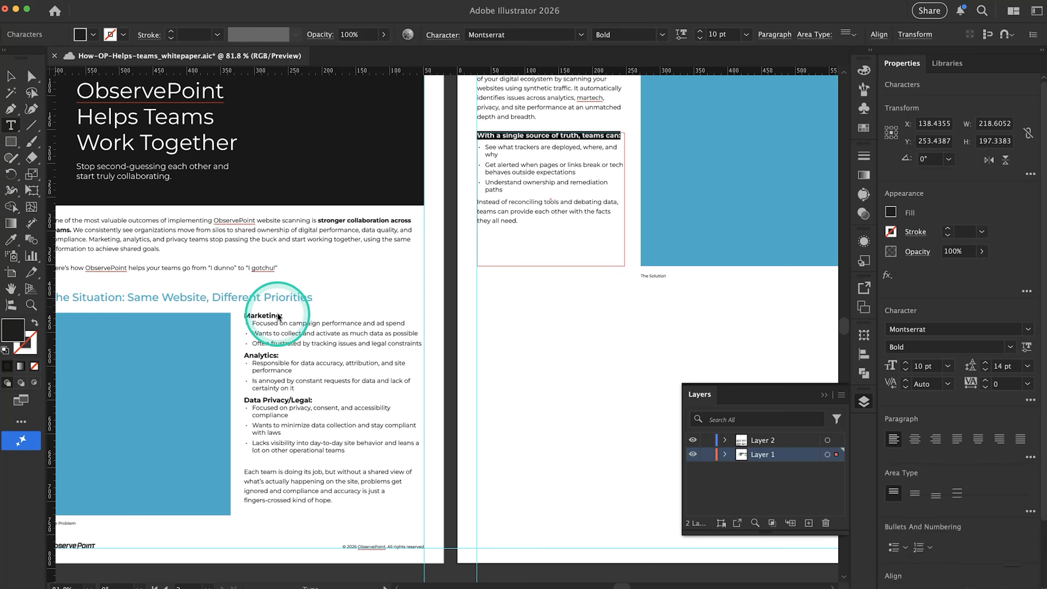
triple_click(269, 313)
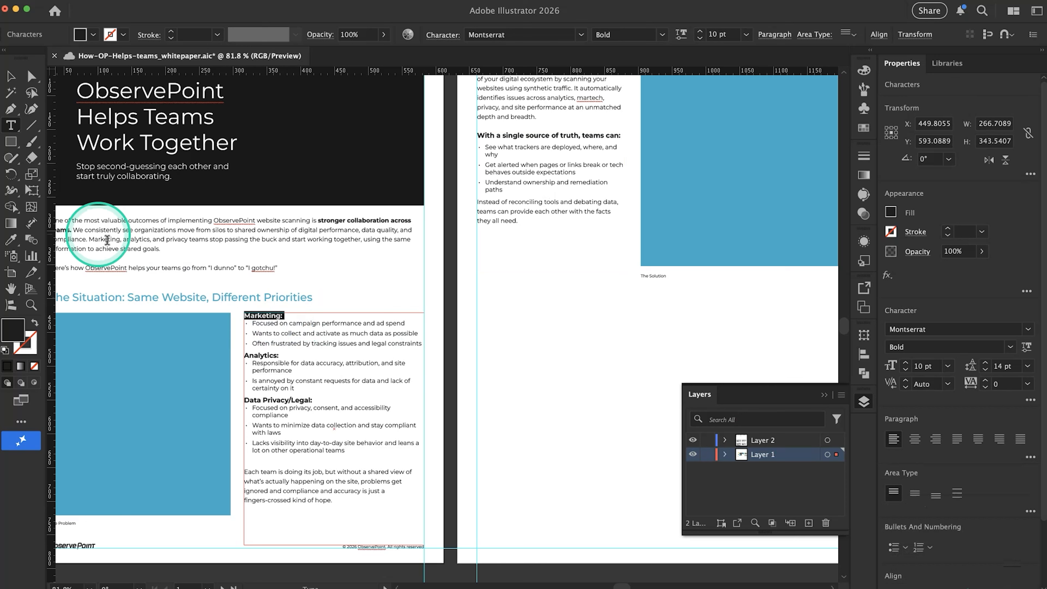
click(493, 135)
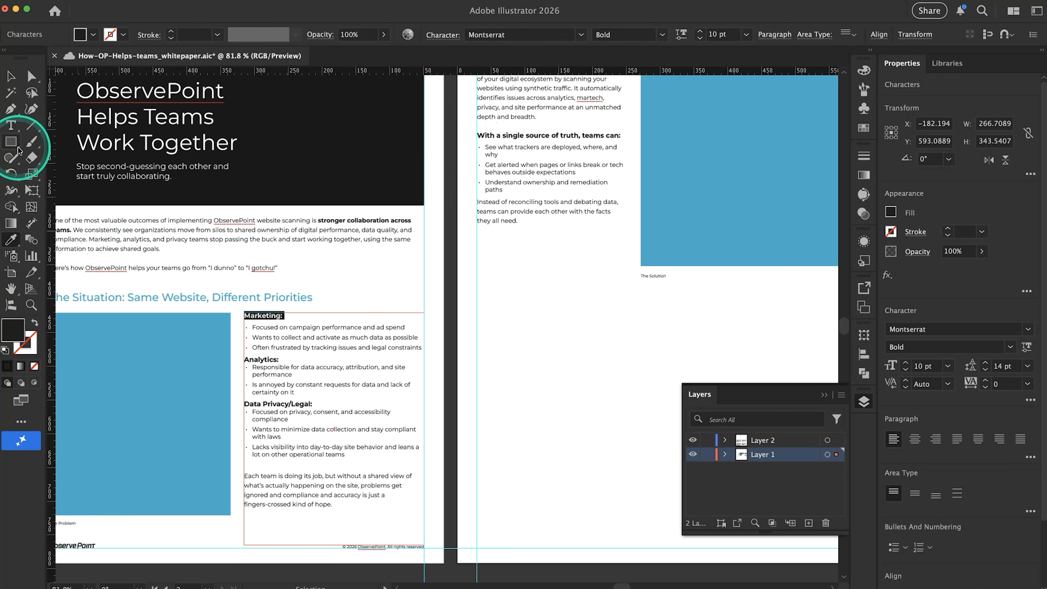
Give page 1's "Analytics:" and "Data Privacy/Legal:" headings the same formatting as the "Marketing:" heading using the Eyedropper
click(10, 126)
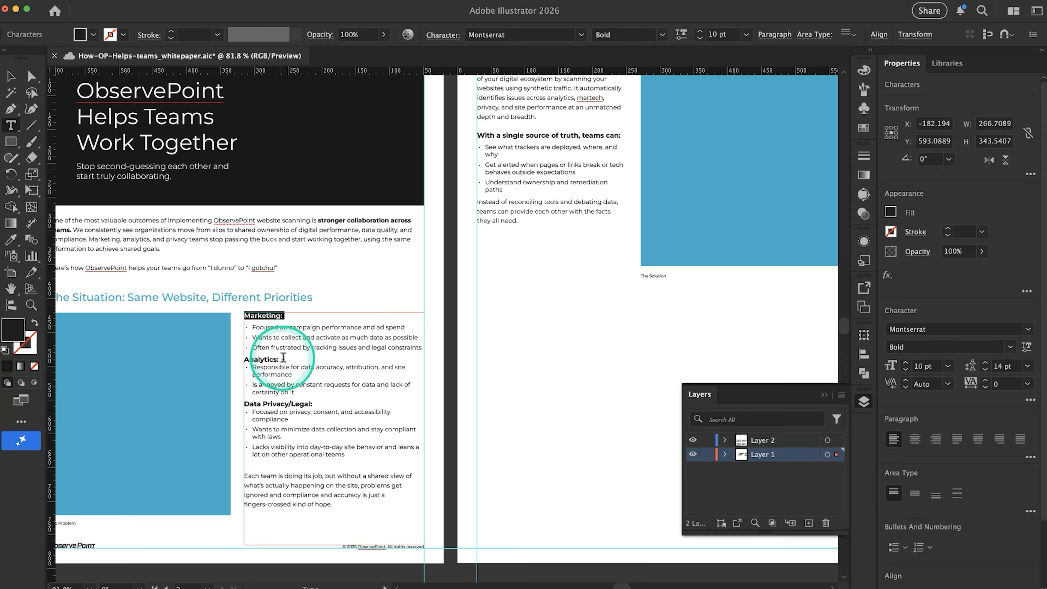
drag(283, 357, 215, 358)
click(18, 243)
click(275, 316)
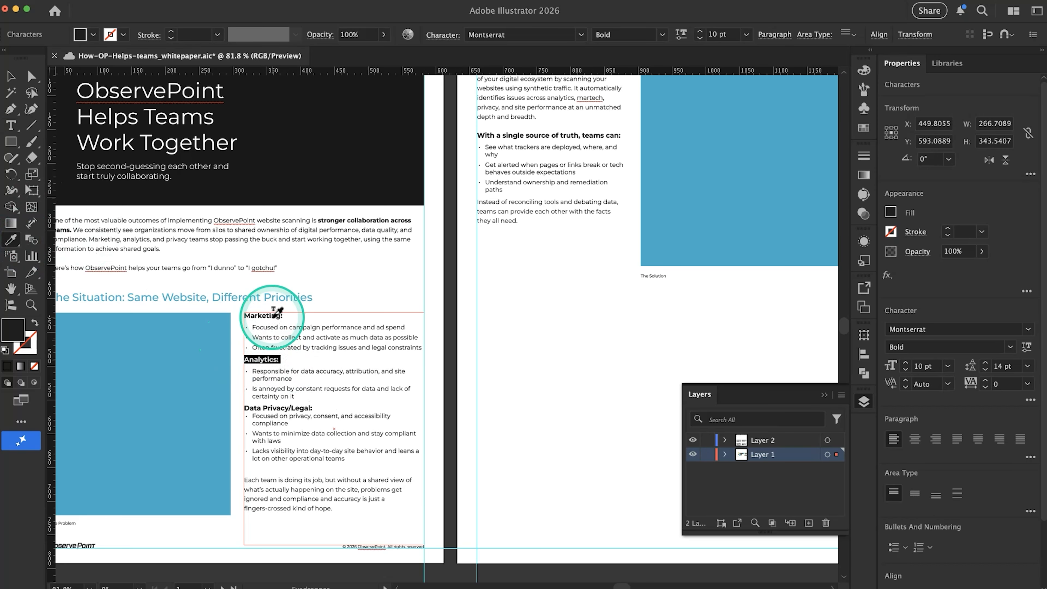
click(17, 125)
drag(317, 408, 215, 406)
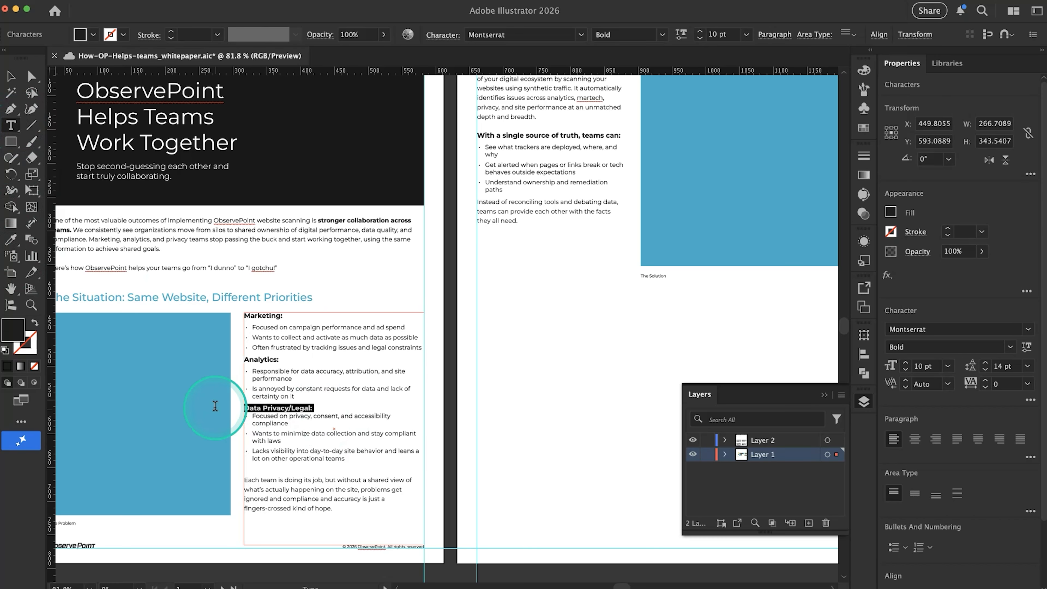
click(11, 241)
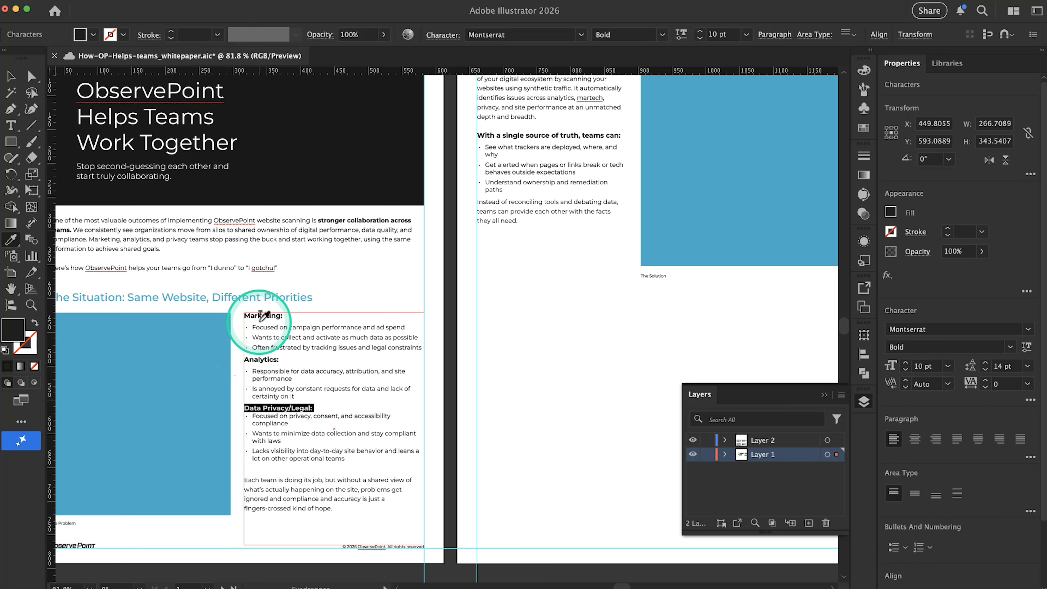
click(264, 309)
click(12, 76)
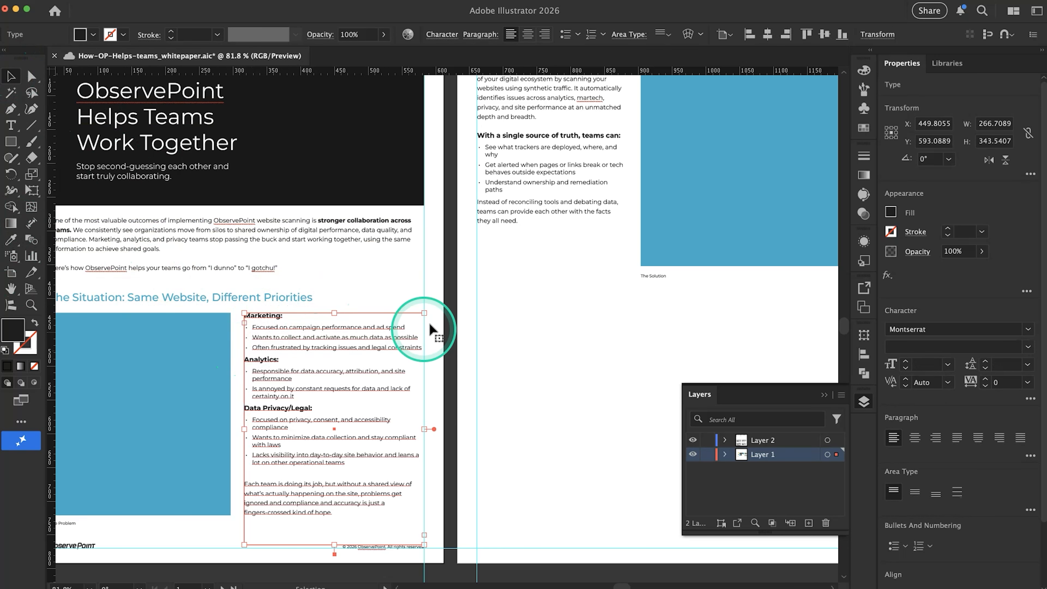
click(461, 293)
Activate the Eyedropper tool
key(alt)
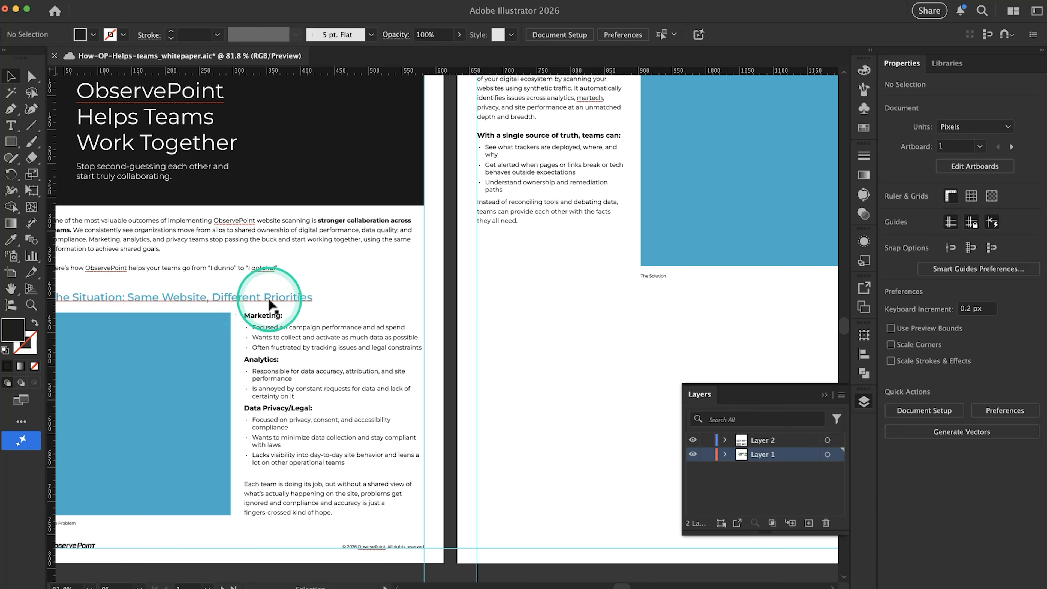
key(i)
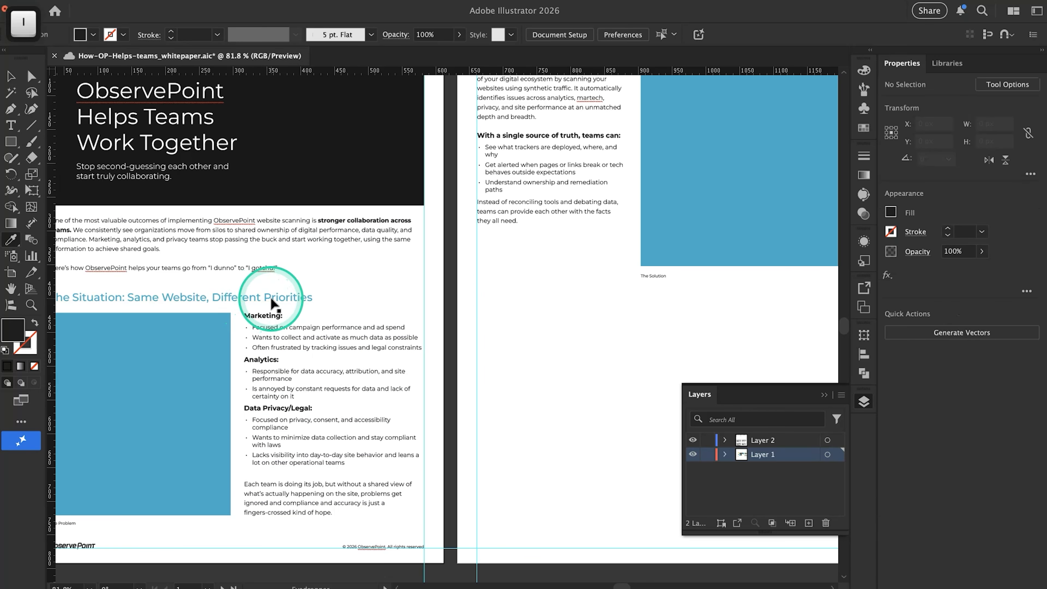
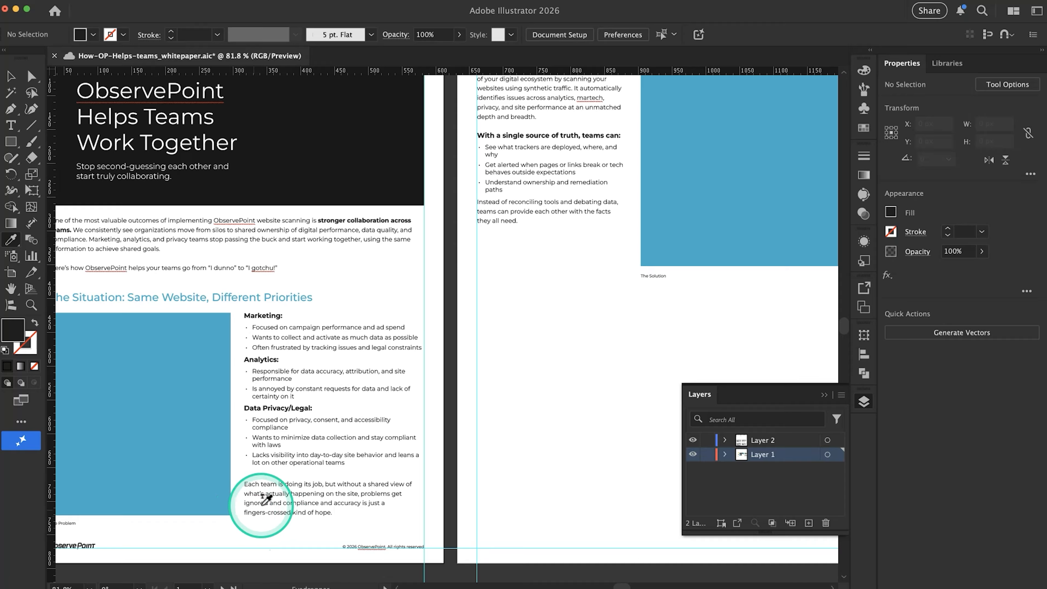
key(v)
click(10, 125)
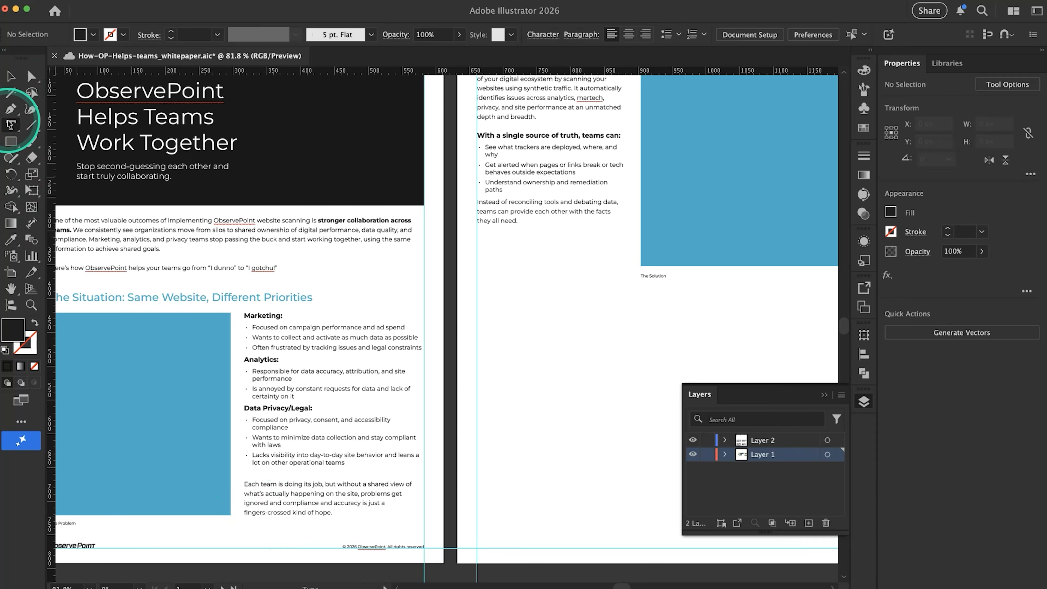
scroll(555, 169, right, 5)
scroll(465, 235, down, 3)
scroll(464, 237, up, 3)
scroll(464, 237, right, 3)
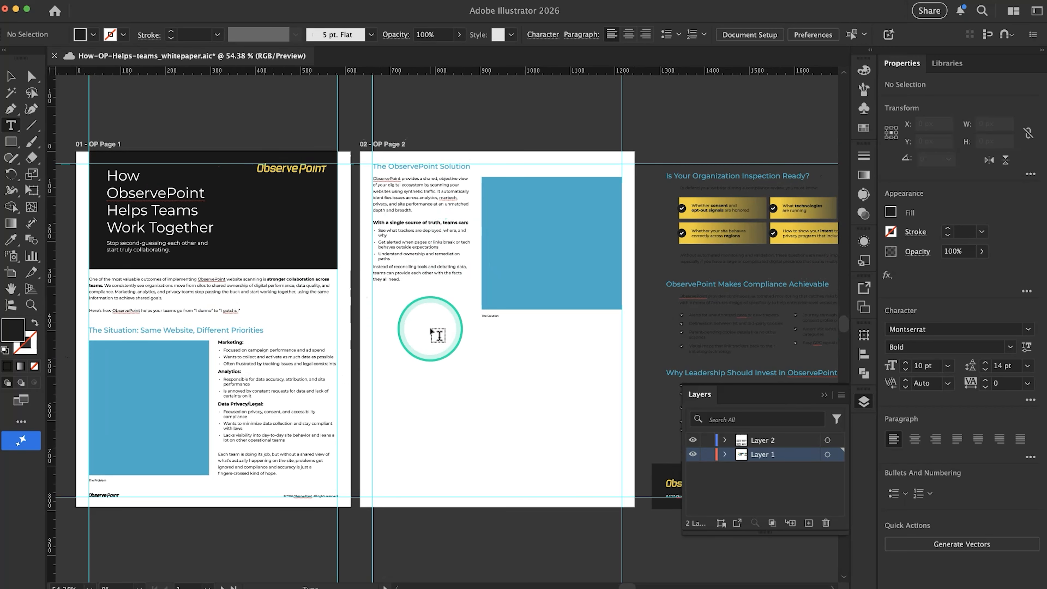
key(super+Tab)
key(super+shift+Tab)
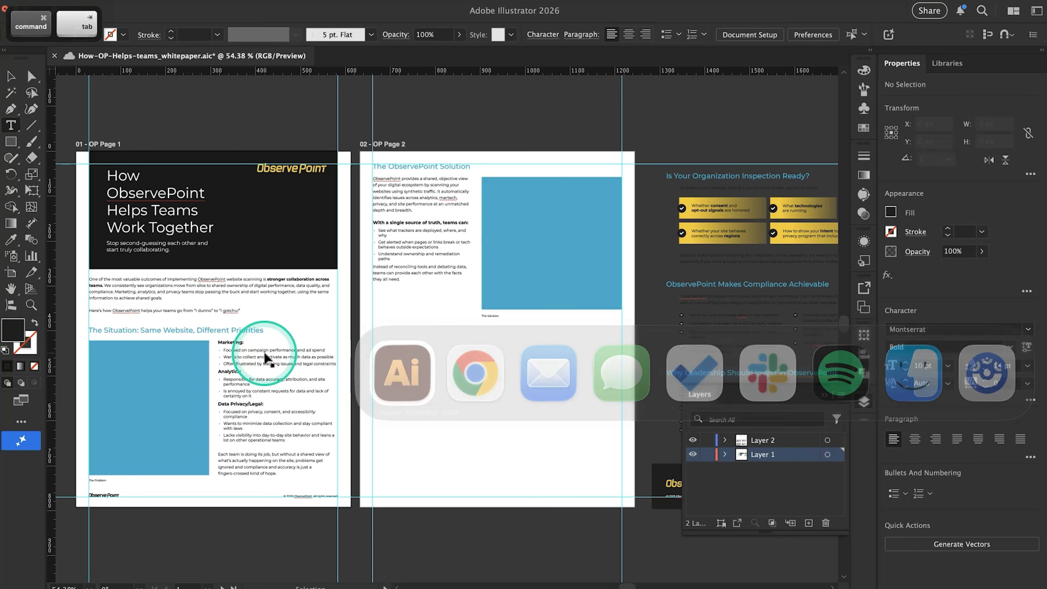
Duplicate page 2's "The ObservePoint Solution" heading straight down into the empty area below the body text, aligned with the margin guide
scroll(491, 239, up, 3)
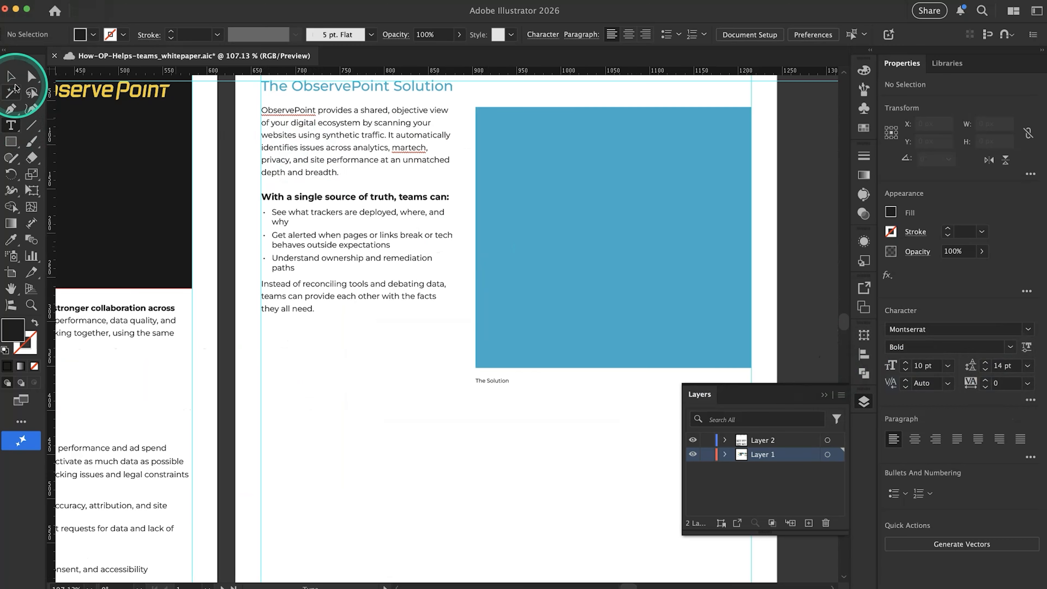
click(11, 76)
click(317, 93)
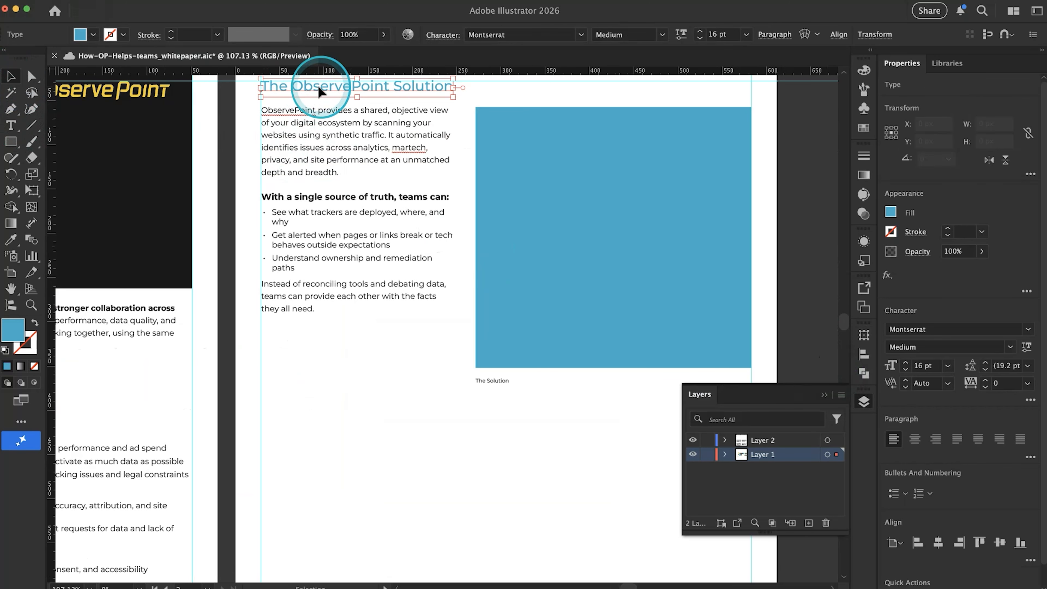
drag(318, 92, 314, 403)
scroll(346, 332, down, 3)
scroll(345, 332, left, 2)
scroll(345, 332, up, 1)
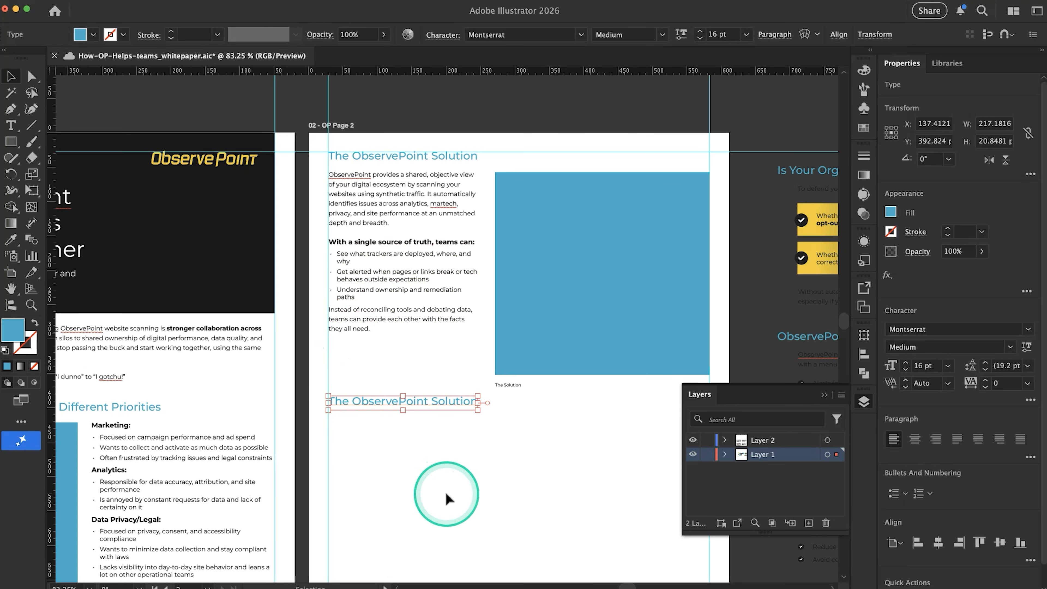
Replace the duplicated heading's text with "The Proof from Customers" copied from the Google Docs copy document
scroll(446, 494, down, 2)
scroll(445, 493, right, 1)
key(super+Tab)
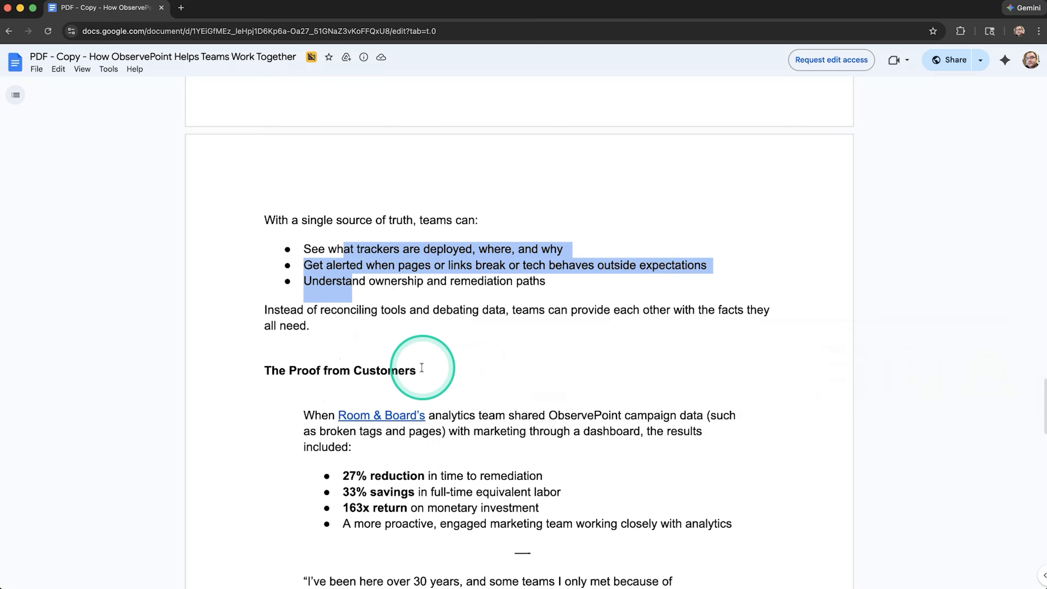
drag(419, 370, 266, 367)
key(super+c)
key(super+Tab)
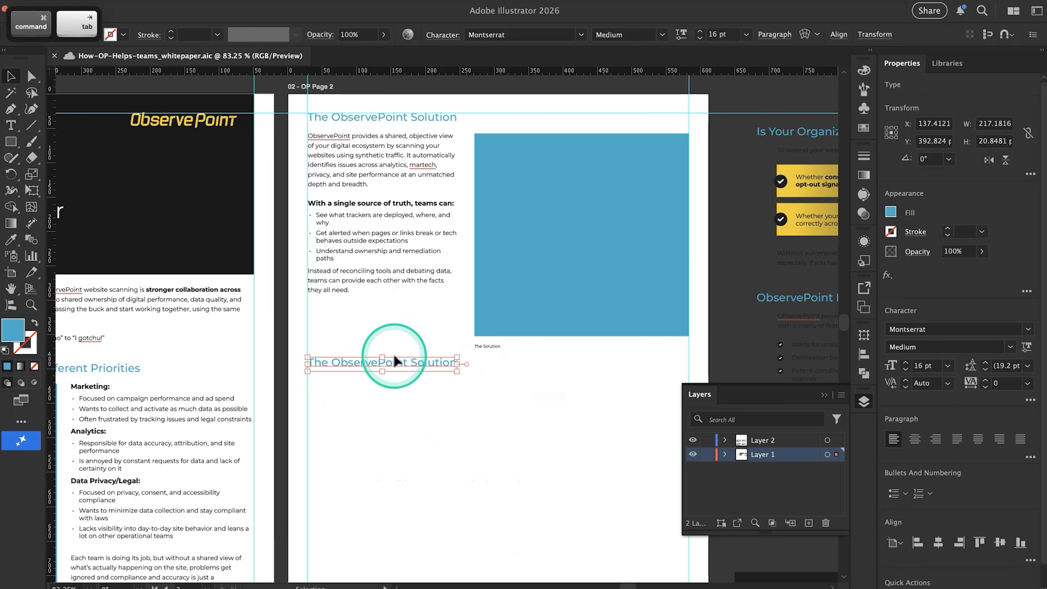
triple_click(398, 364)
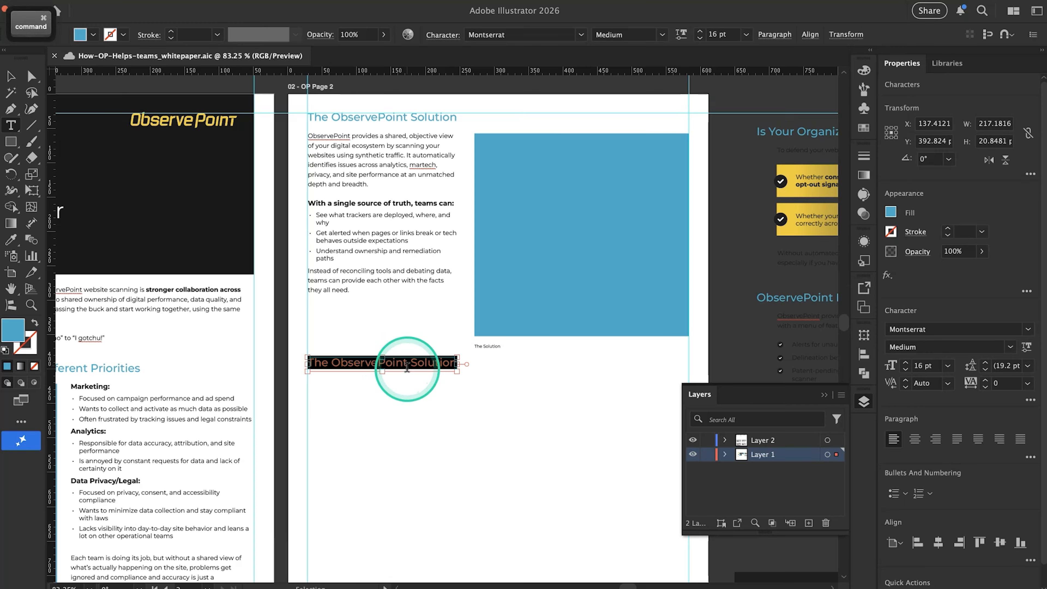
key(super+v)
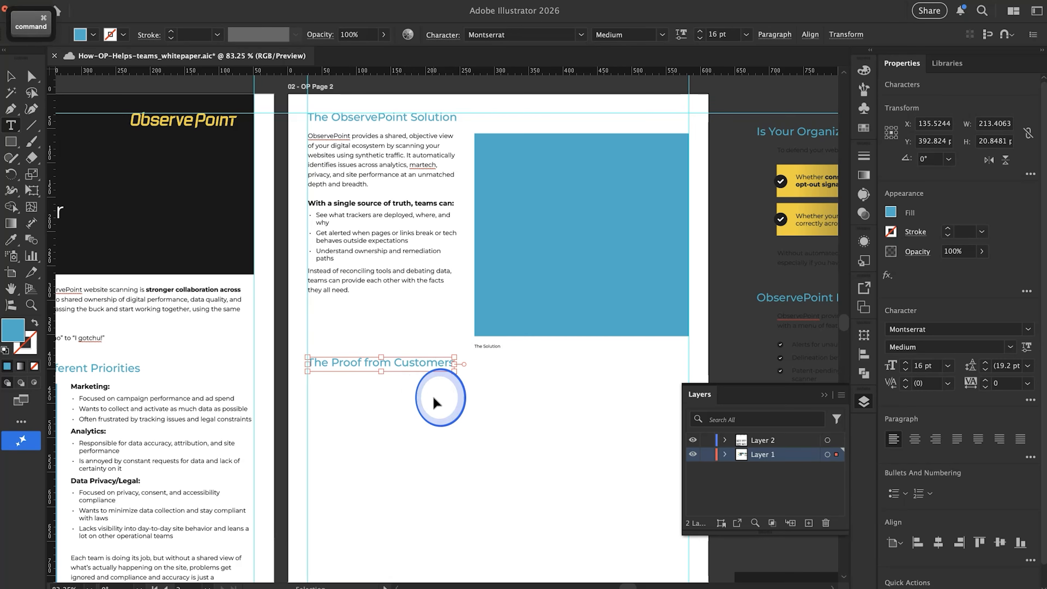
super+click(433, 397)
Duplicate page 1's full-width intro text block onto page 2, directly beneath the "The Proof from Customers" heading
key(super+Tab)
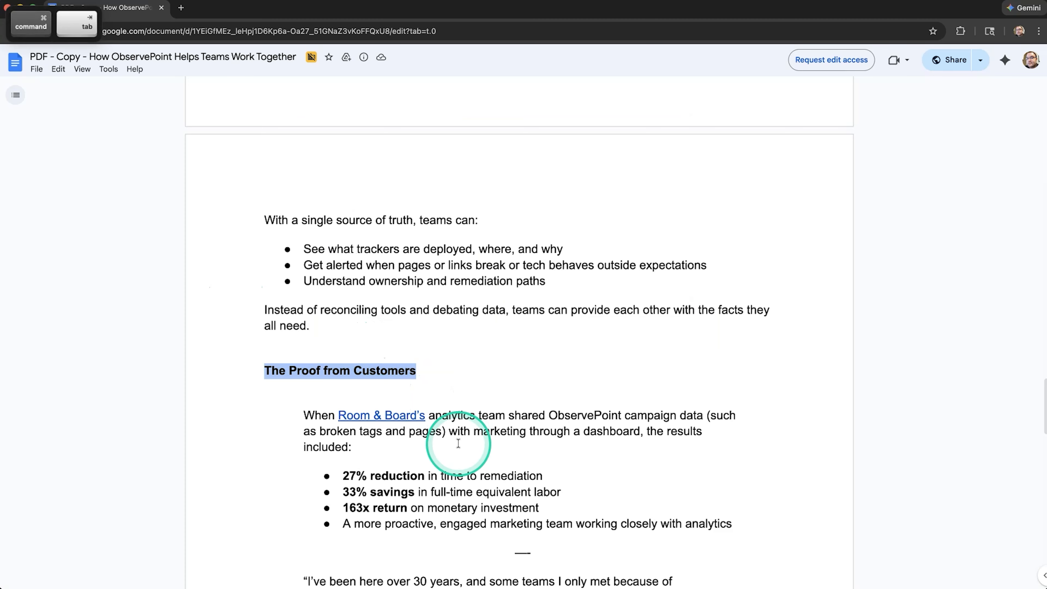
scroll(456, 441, down, 3)
key(super+Tab)
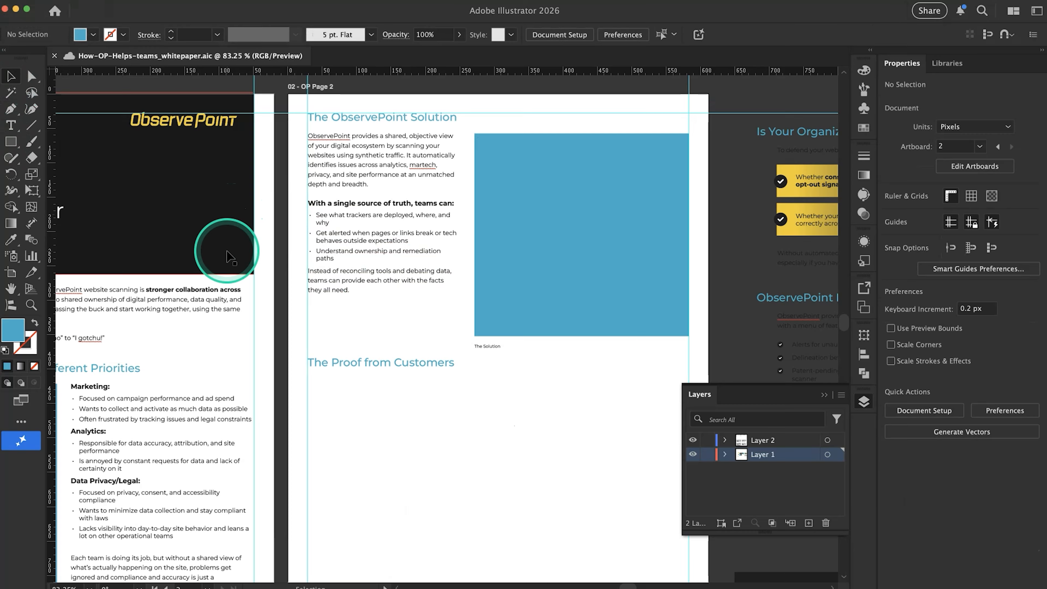
scroll(226, 251, down, 3)
scroll(227, 251, left, 3)
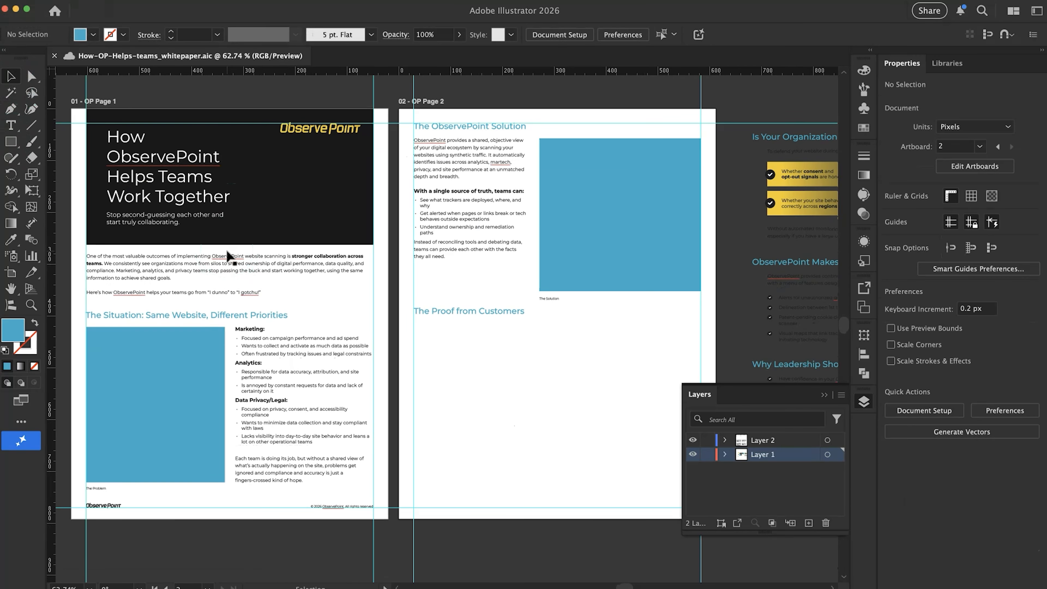
click(208, 257)
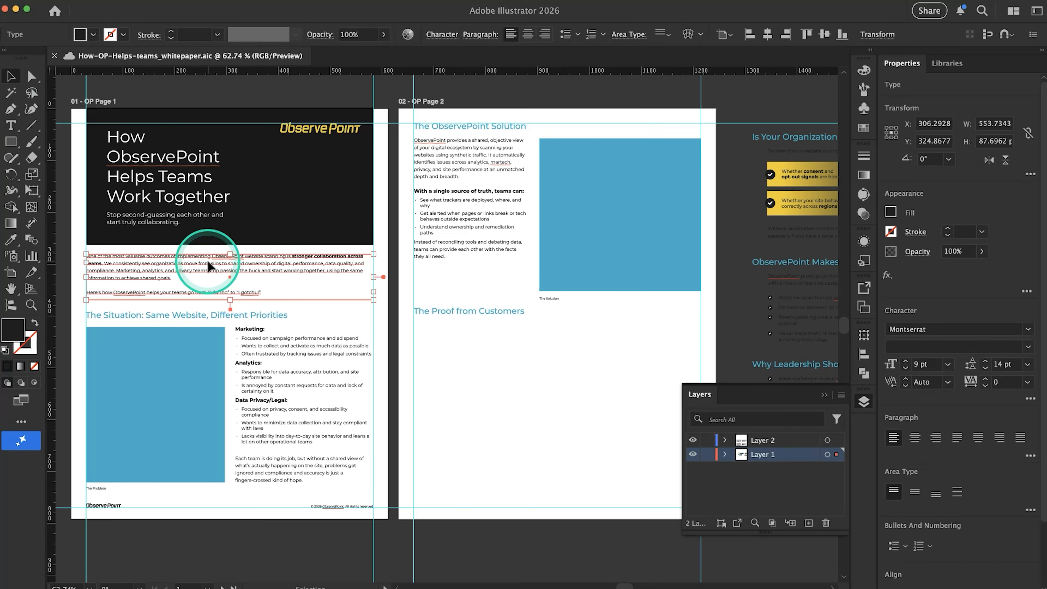
drag(186, 267, 512, 333)
scroll(471, 326, up, 3)
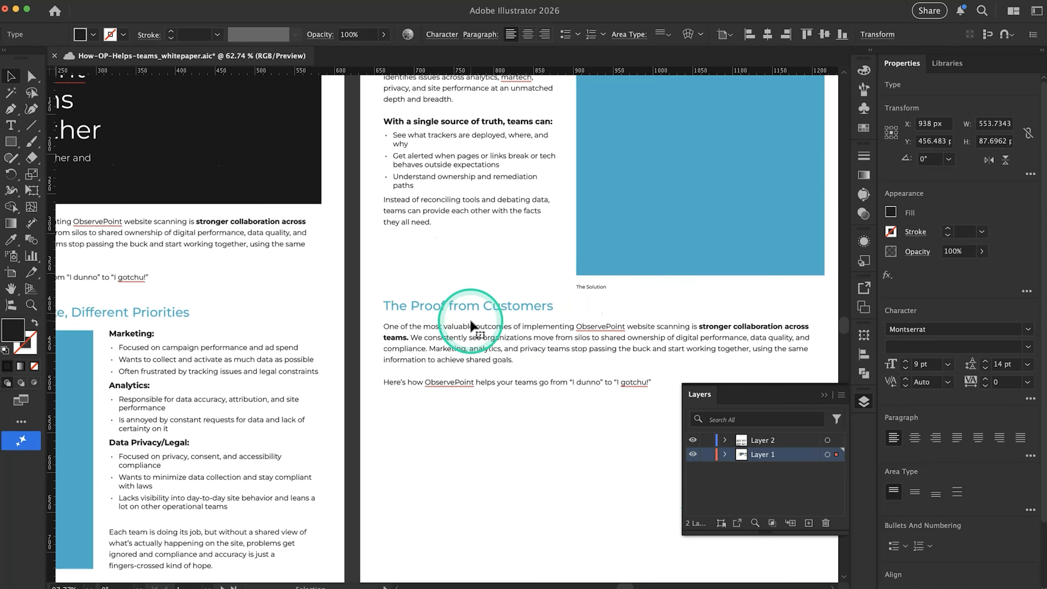
scroll(471, 326, up, 3)
Replace the duplicated intro text on page 2 with the Room & Board paragraph copied from Google Docs, ending "the results included:"
key(alt+super)
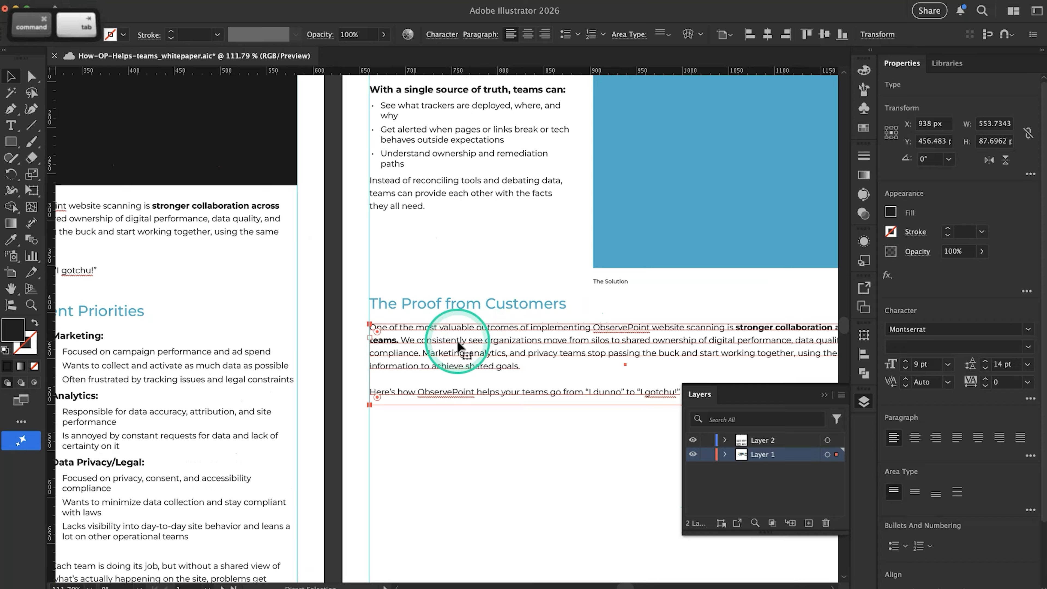
key(super+Tab)
drag(353, 318, 292, 290)
key(super+c)
key(super+Tab)
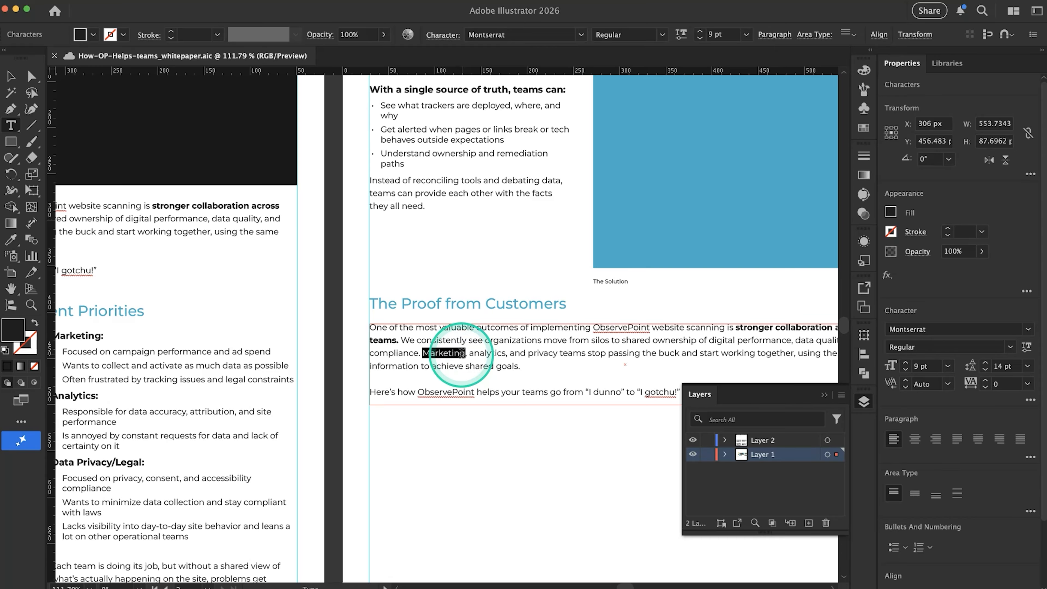
key(super+a)
key(super+v)
super+click(548, 413)
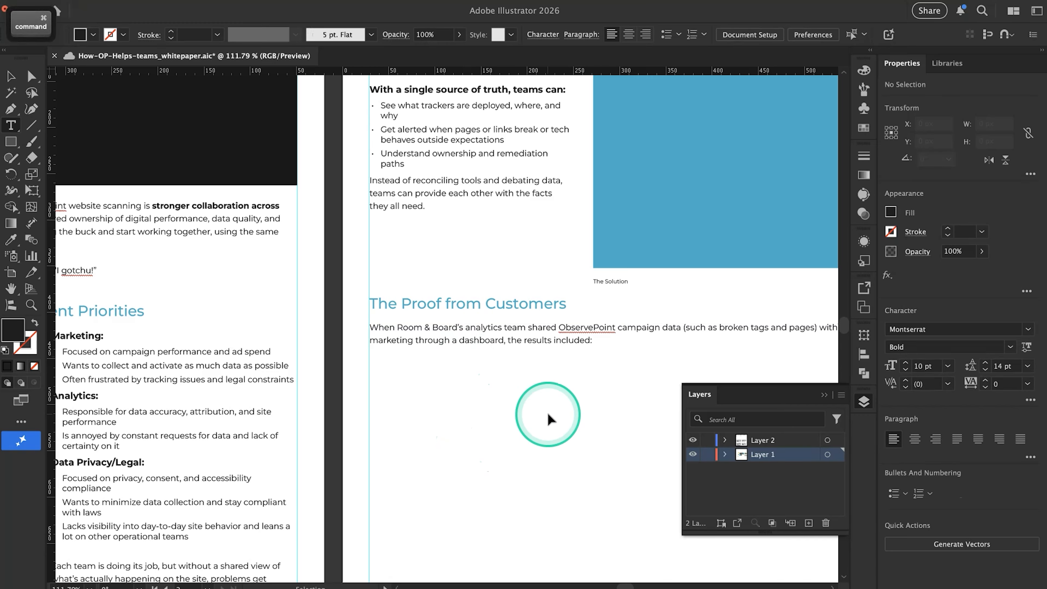
scroll(548, 413, down, 5)
click(505, 358)
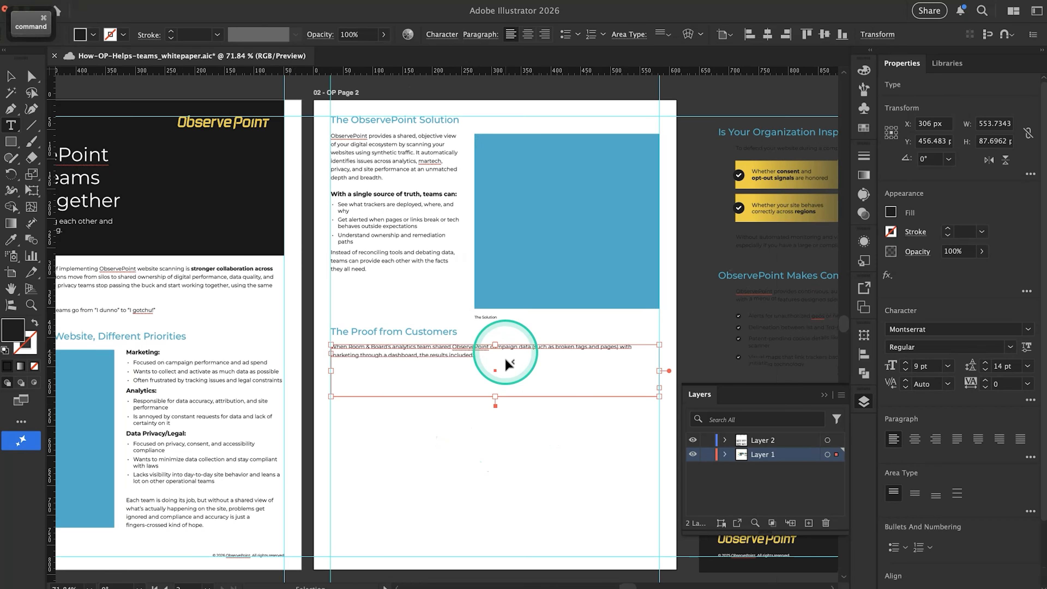
Switch to Google Docs and review the solution sketch and the Room & Board results bullets under "The Proof from Customers"
key(super+Tab)
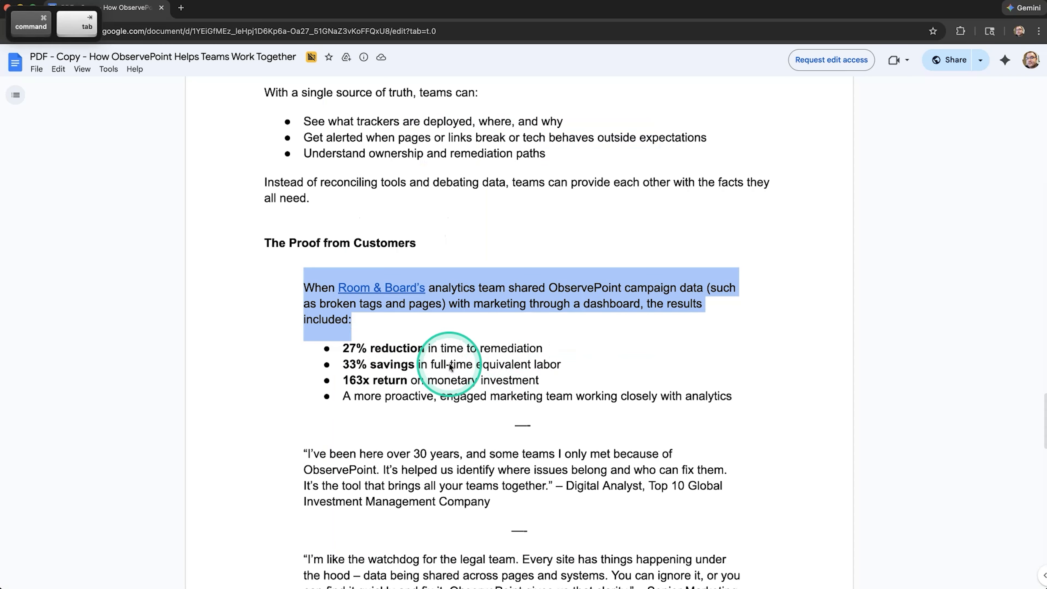
key(super+Tab)
key(super+Tab)
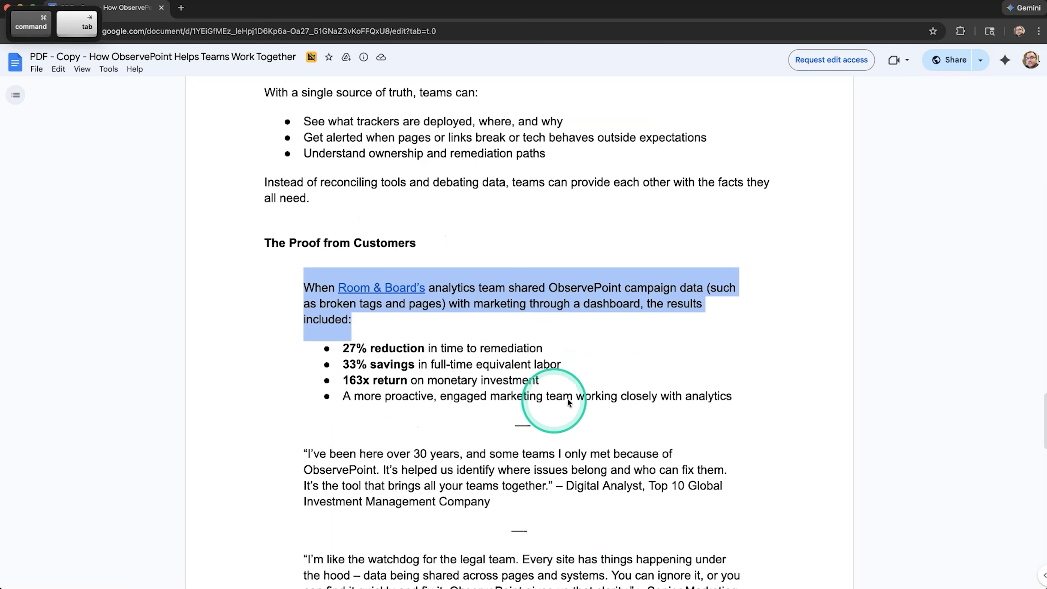
scroll(737, 396, down, 3)
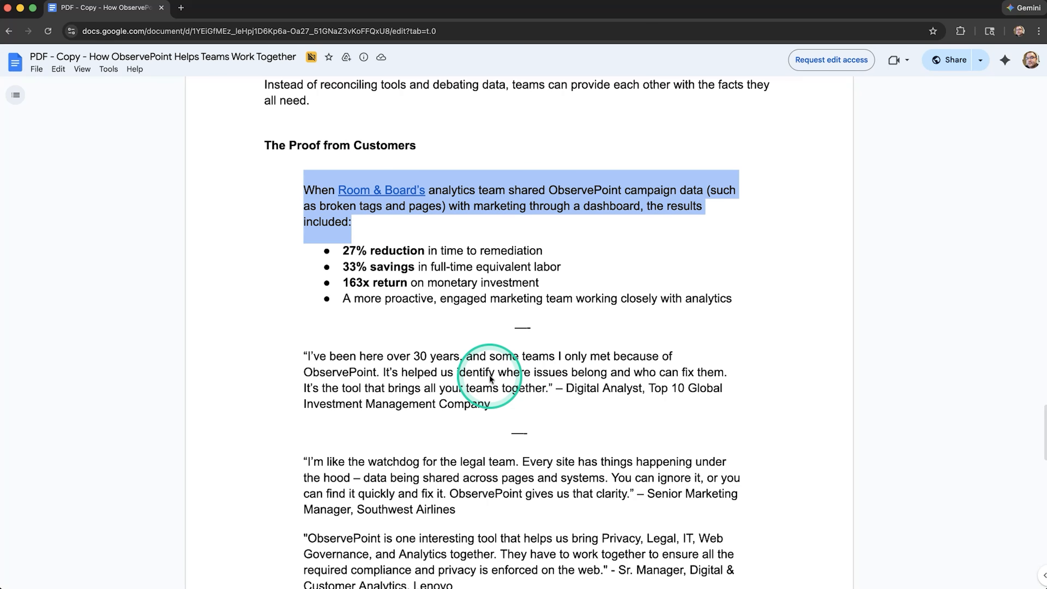
scroll(489, 375, up, 6)
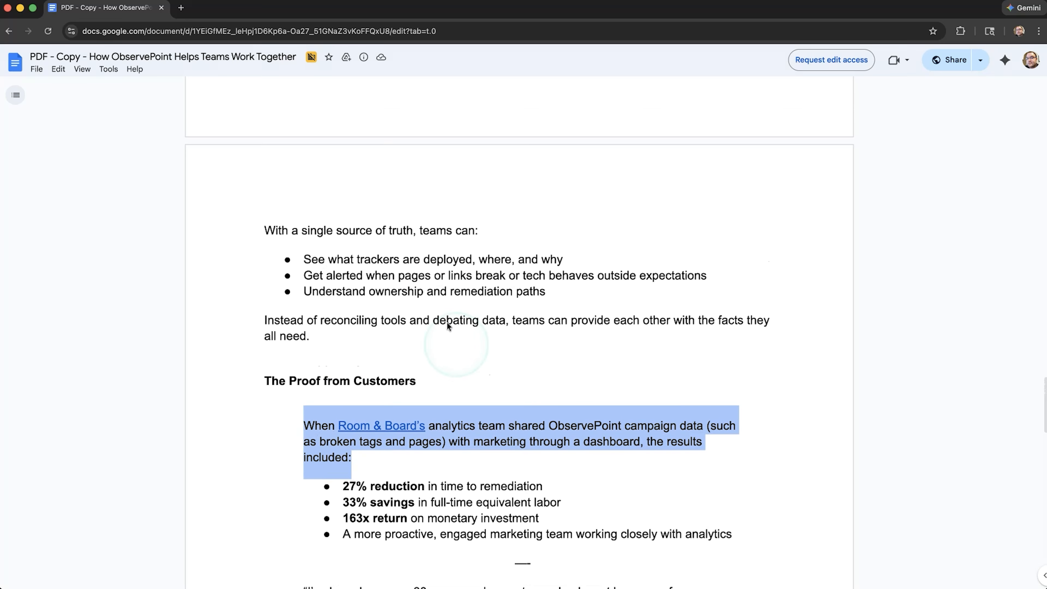
drag(400, 260, 411, 295)
scroll(411, 294, up, 20)
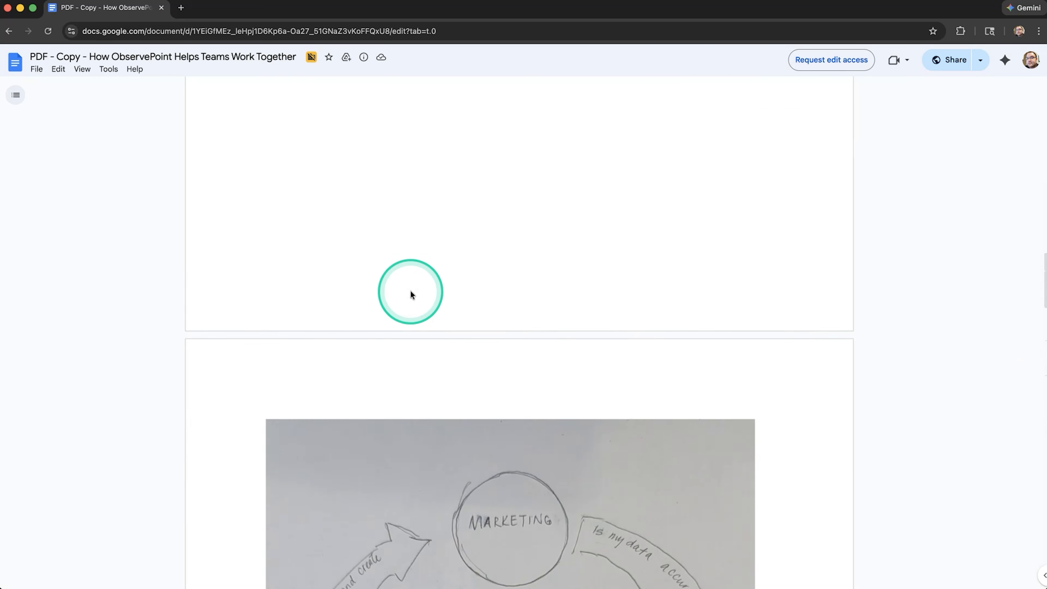
scroll(410, 290, up, 10)
drag(382, 244, 392, 277)
scroll(393, 275, down, 15)
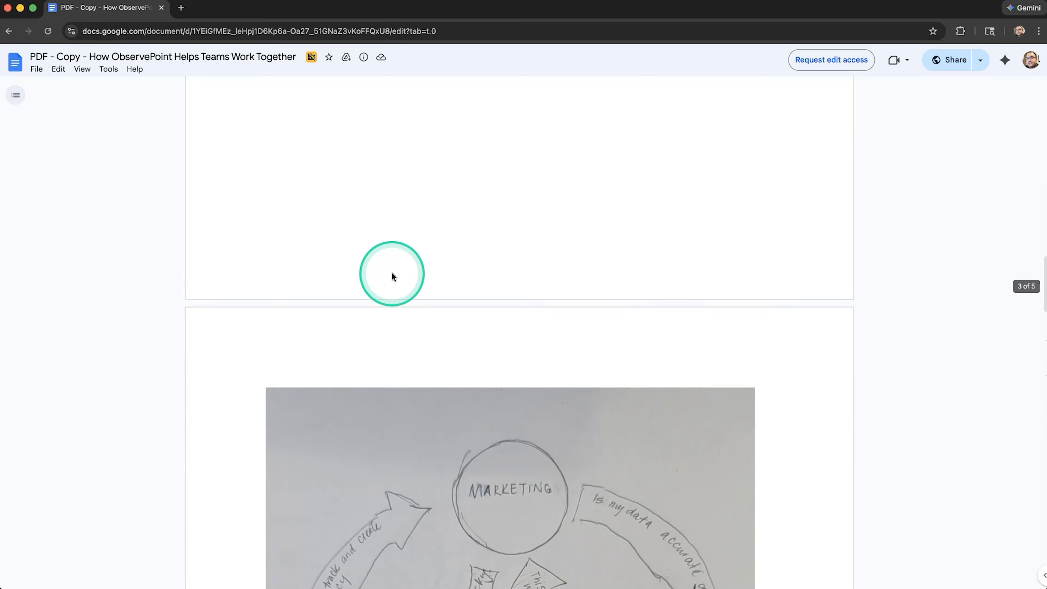
scroll(388, 299, down, 15)
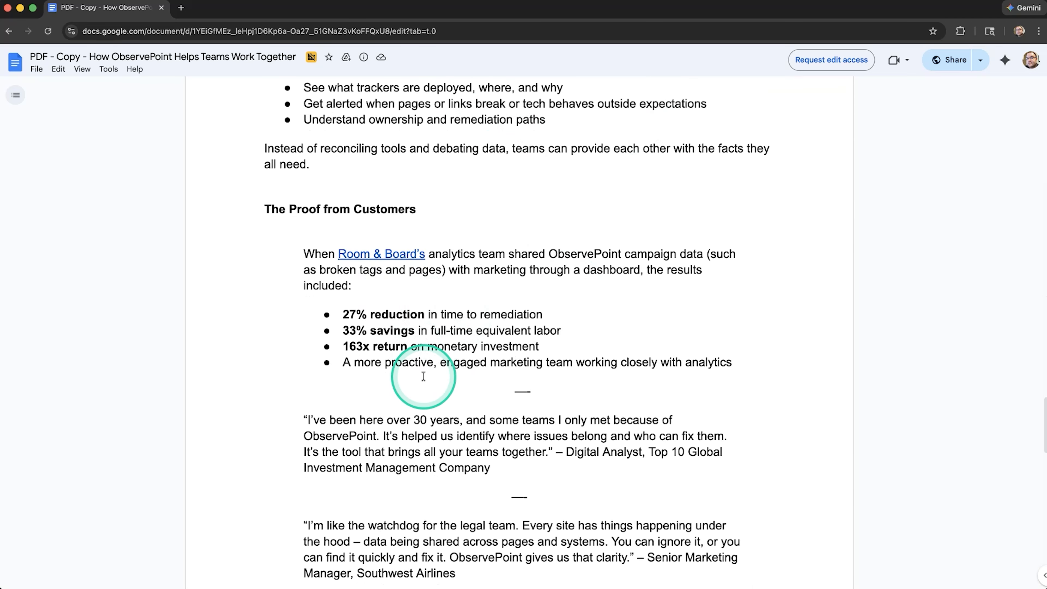
scroll(510, 417, down, 1)
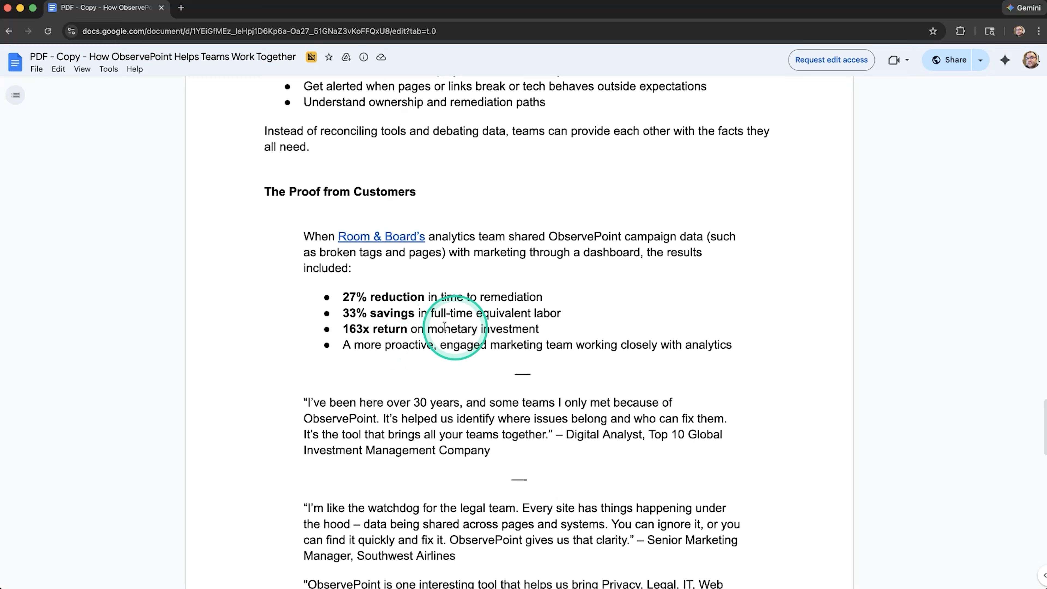
drag(348, 311, 409, 313)
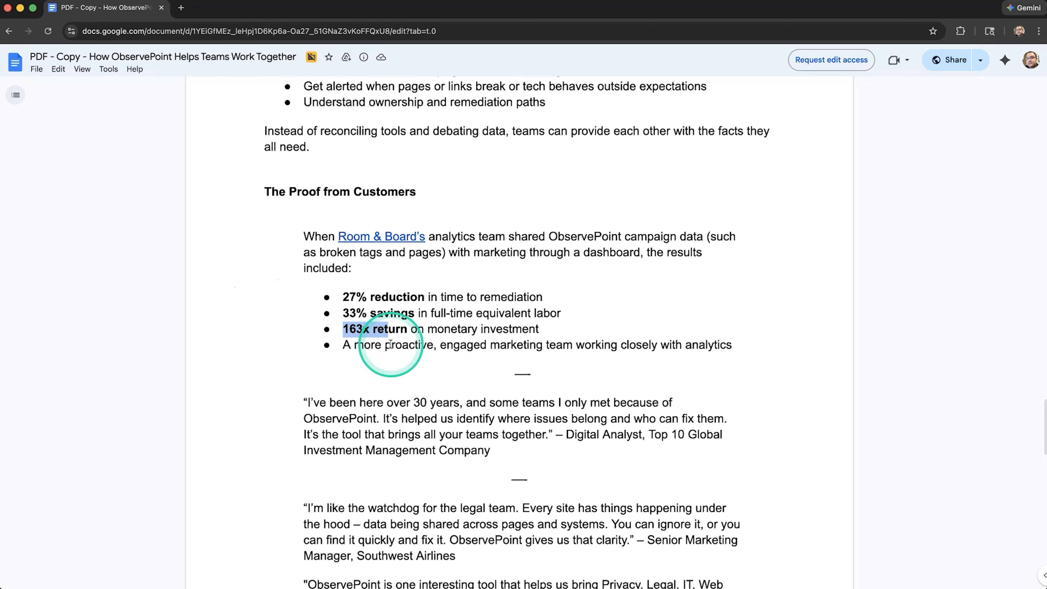
drag(348, 297, 545, 298)
click(524, 327)
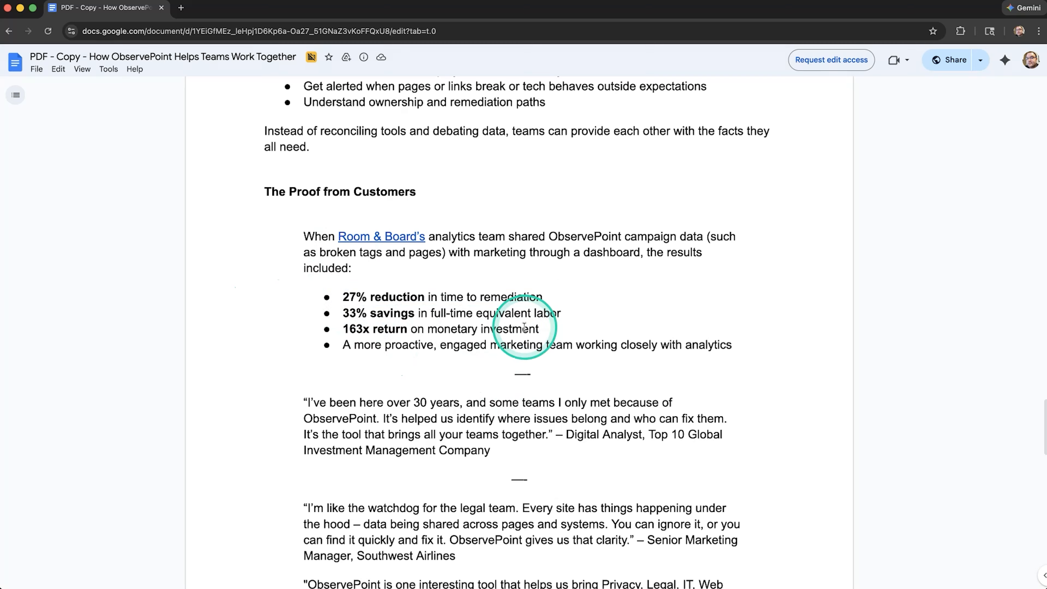
Read through the customer quotes and their attributions in the Google Doc, down to the "Bring More Teams onto the Same Page" section
scroll(516, 371, down, 3)
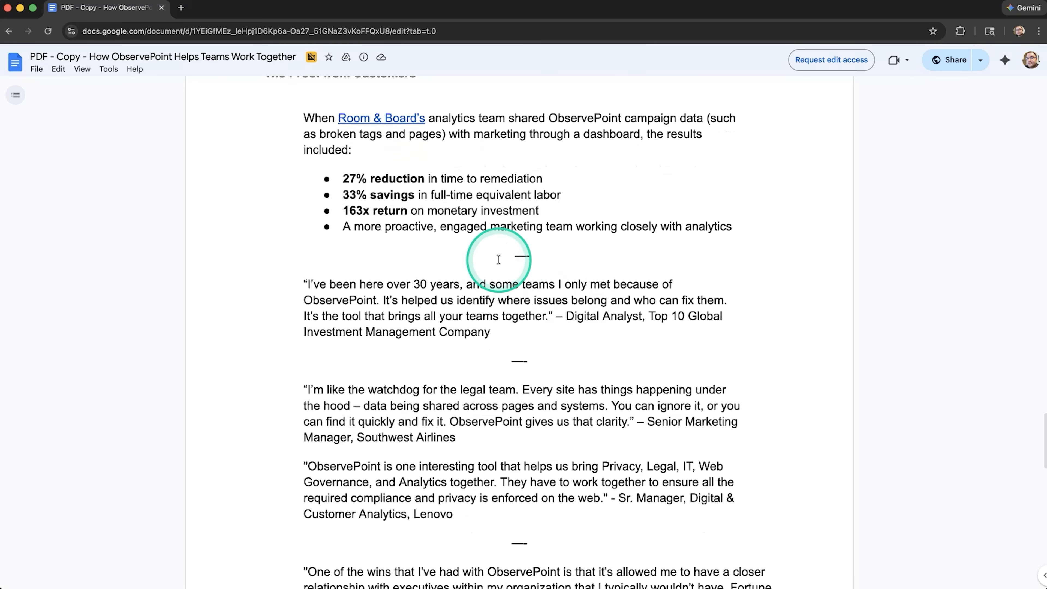
drag(311, 268, 509, 332)
scroll(372, 413, down, 3)
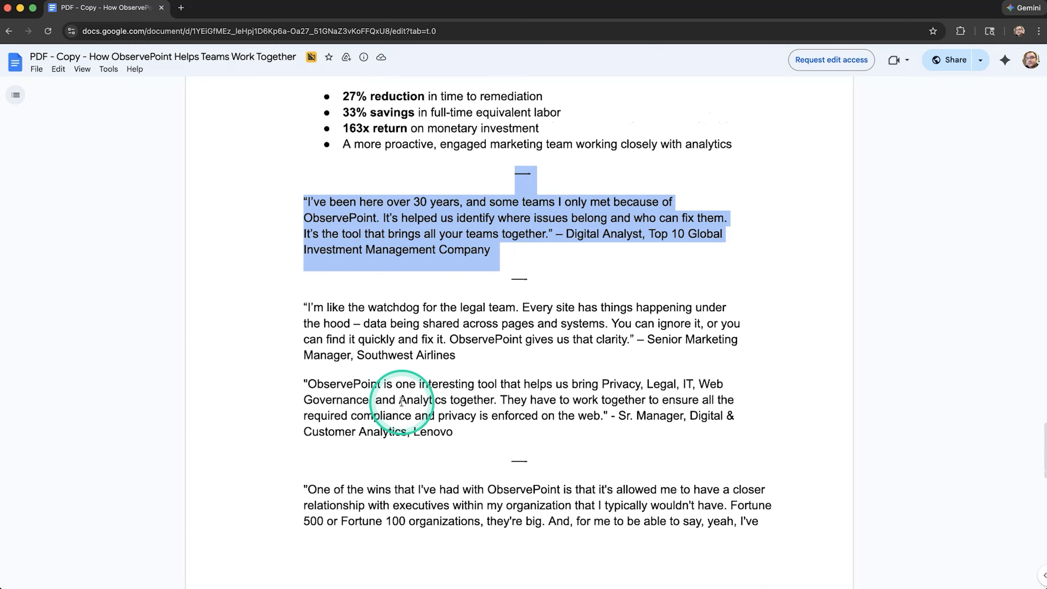
drag(317, 259, 469, 408)
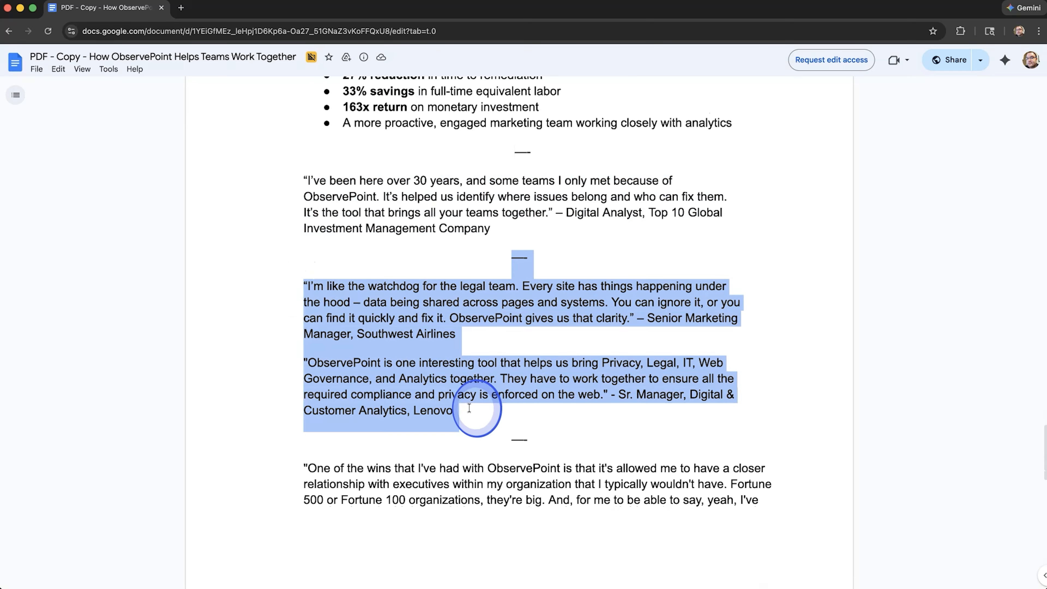
click(497, 286)
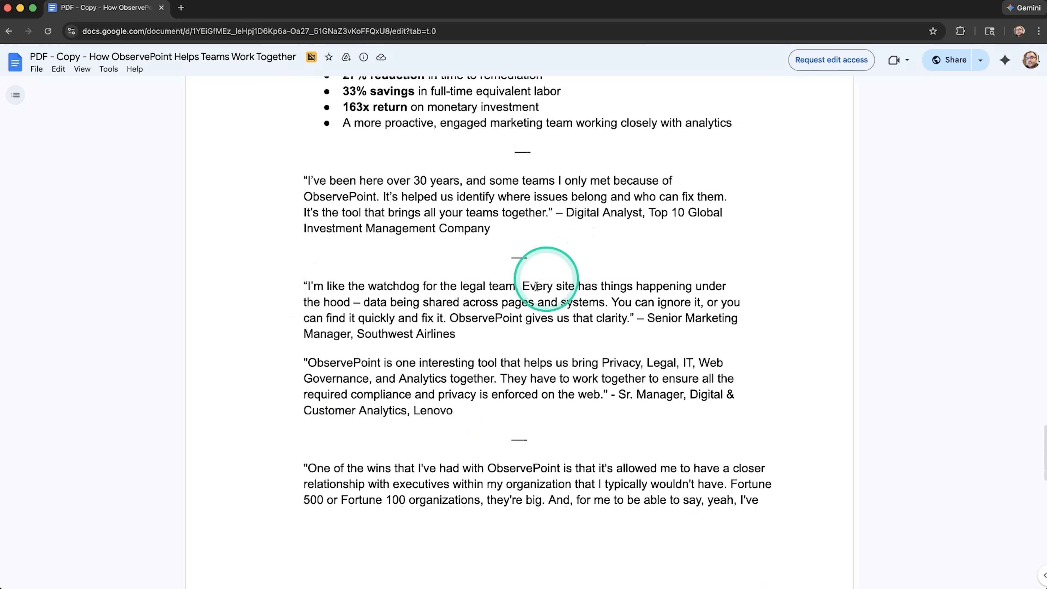
drag(389, 331, 445, 331)
drag(420, 410, 462, 414)
scroll(461, 466, down, 1)
scroll(461, 467, down, 10)
drag(623, 362, 645, 389)
drag(419, 491, 532, 489)
scroll(548, 489, down, 7)
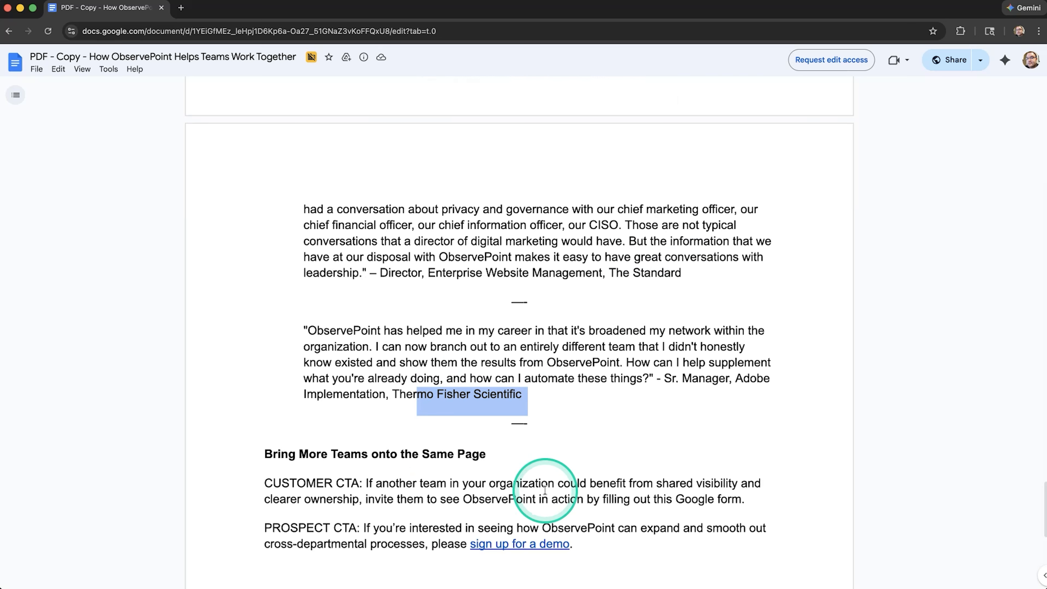
scroll(478, 220, down, 6)
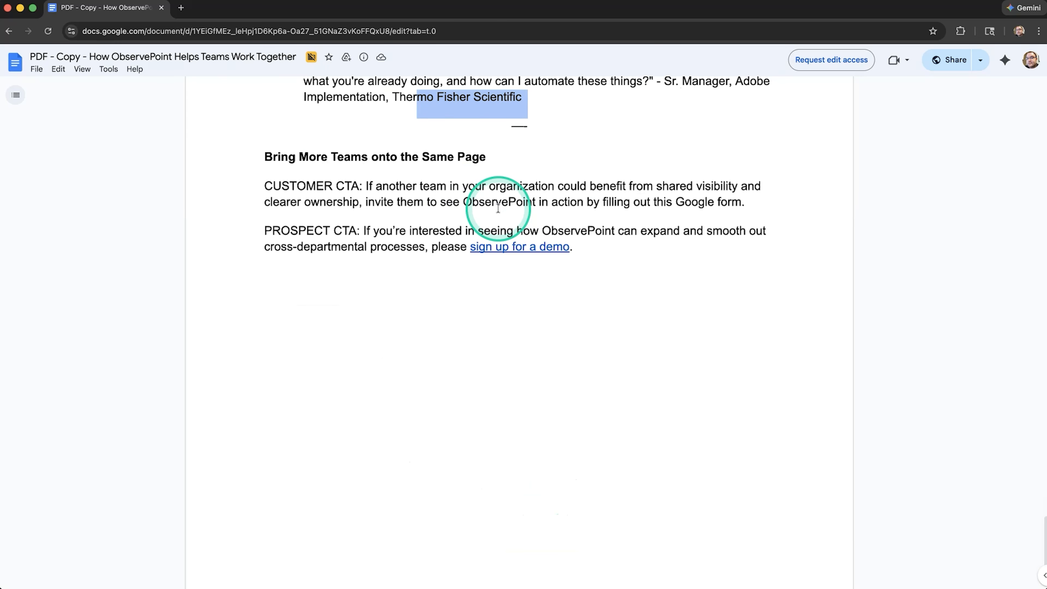
Review the last customer quotes and the closing "Bring More Teams onto the Same Page" section in the Google Doc
scroll(495, 206, up, 10)
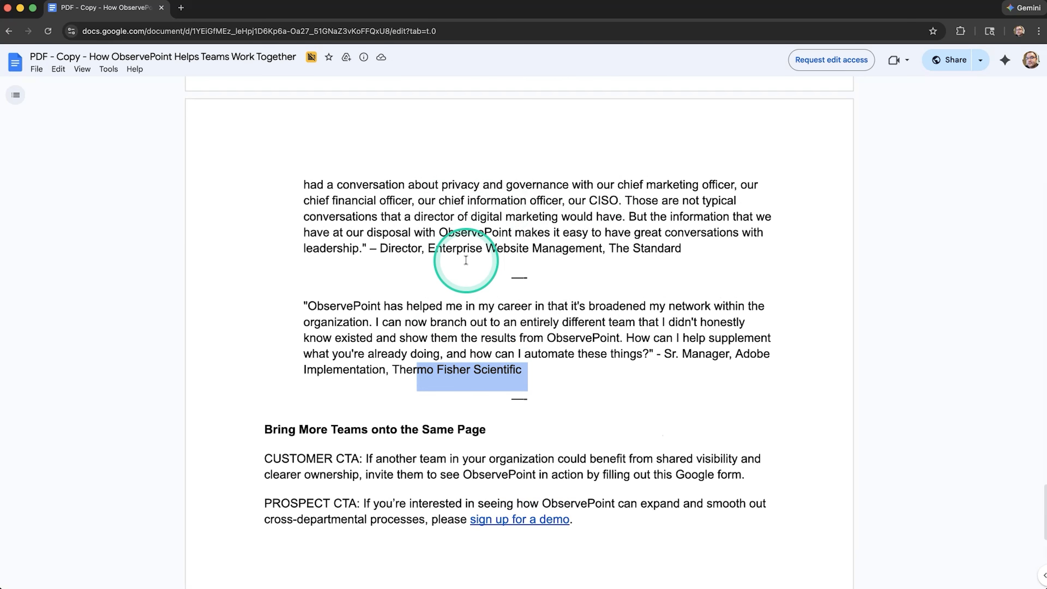
scroll(466, 260, up, 8)
scroll(466, 260, up, 12)
click(522, 491)
scroll(523, 491, down, 9)
scroll(522, 493, up, 1)
scroll(522, 493, down, 20)
scroll(523, 493, up, 7)
click(518, 321)
scroll(516, 323, up, 4)
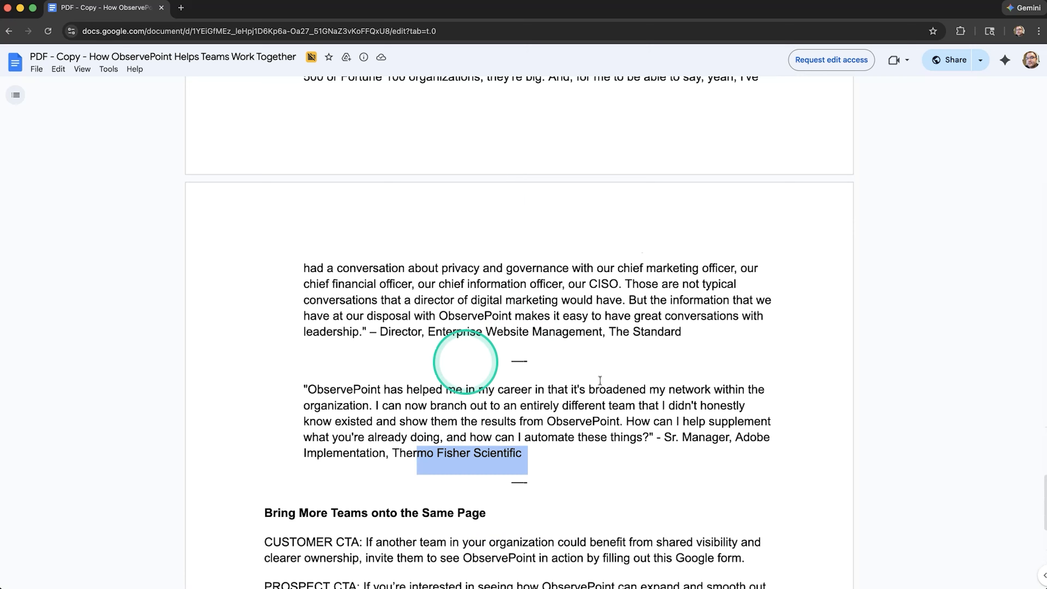
scroll(516, 293, down, 5)
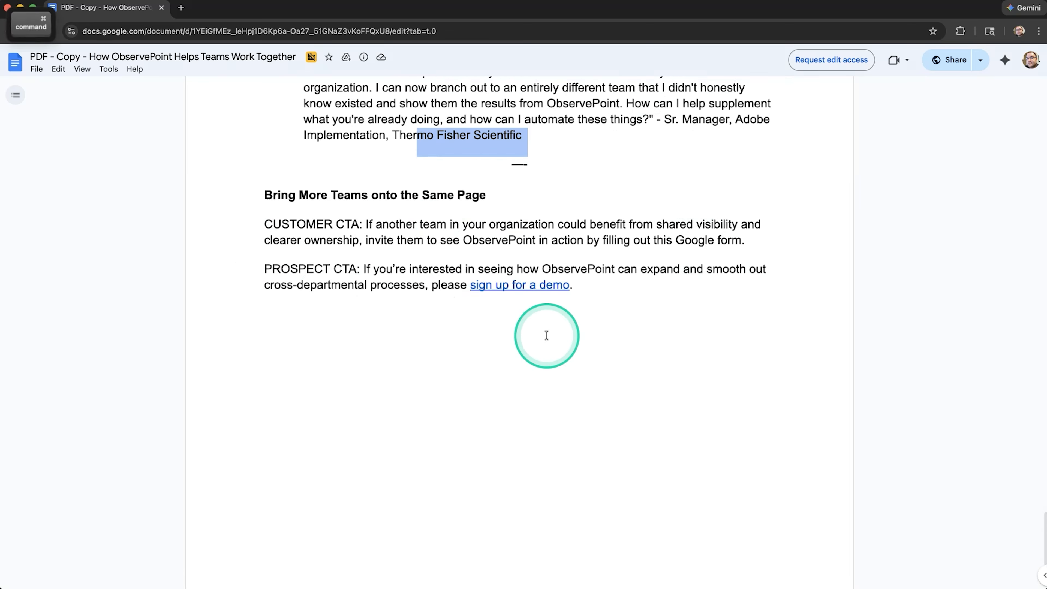
Switch to Illustrator, undo the stray placeholder text on page 2 and clear the selection
key(super+Tab)
click(538, 418)
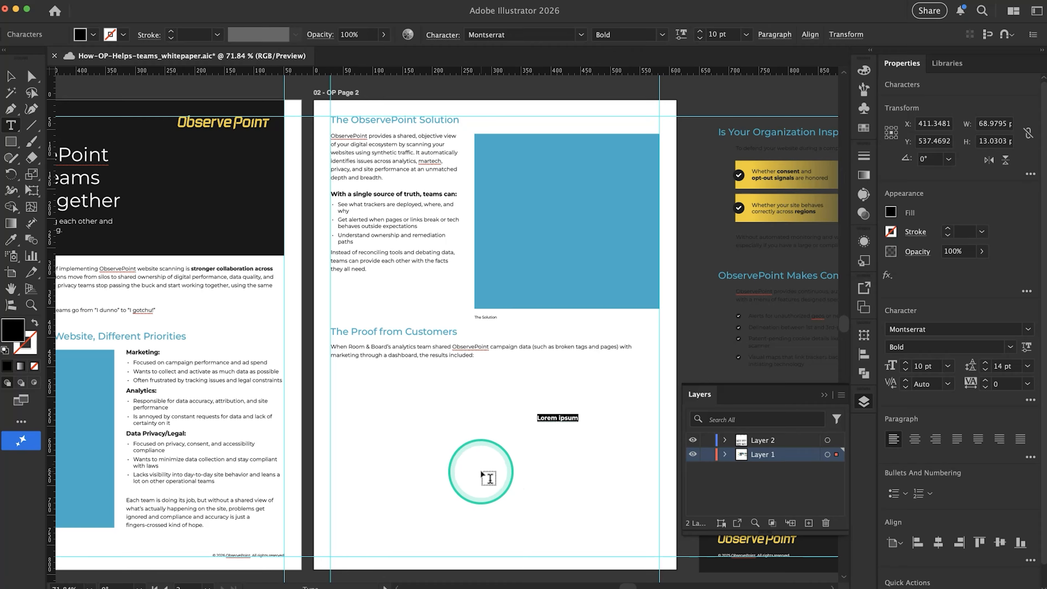
key(super+z)
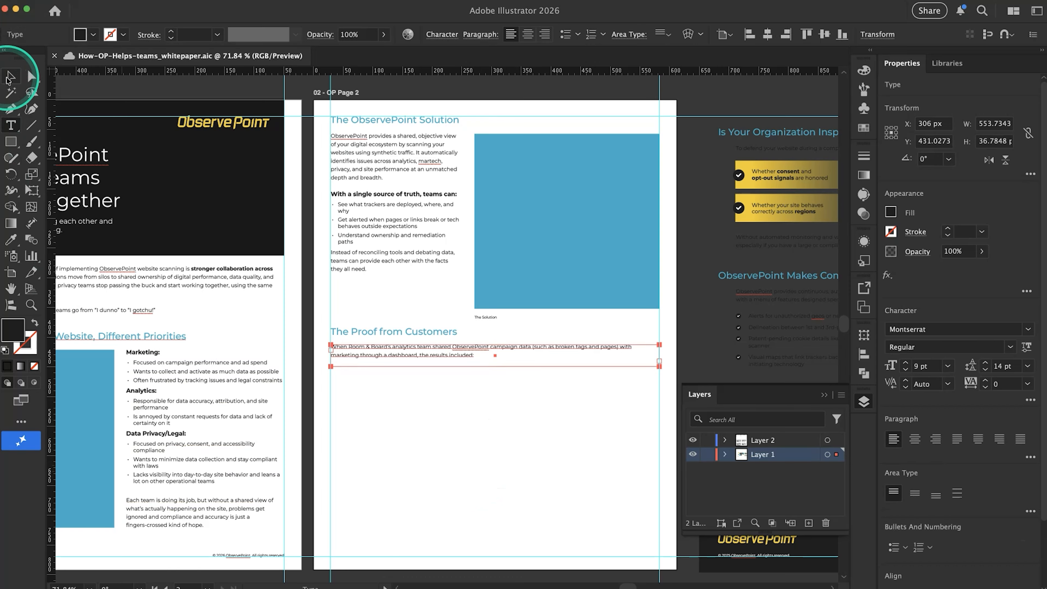
click(393, 450)
Examine pages 1 and 2 together, comparing page 1's header and layout with the empty area under page 2's Room & Board paragraph
scroll(394, 449, left, 8)
scroll(393, 449, down, 1)
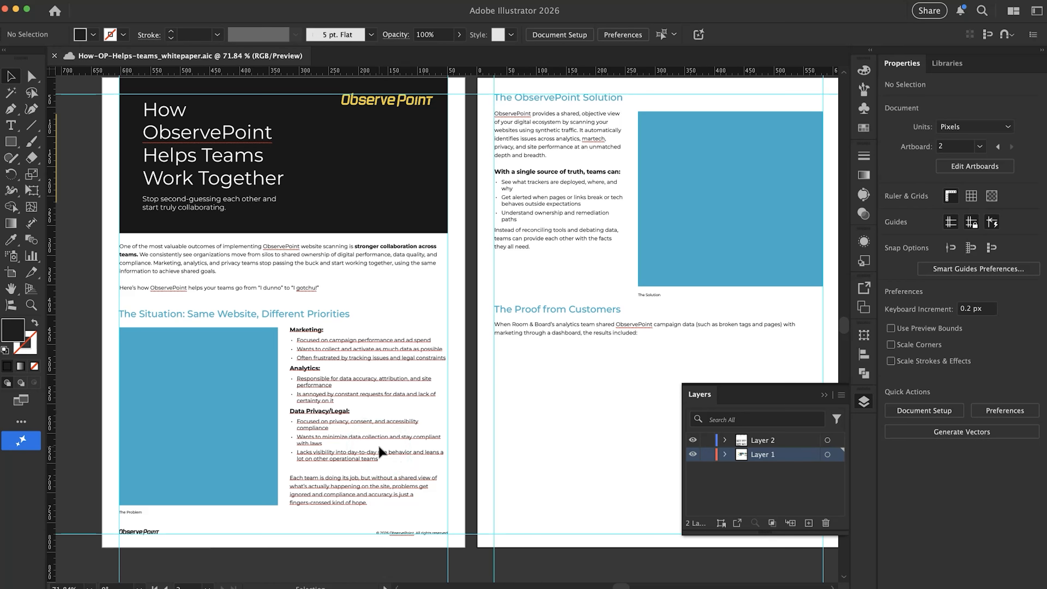
scroll(378, 446, down, 5)
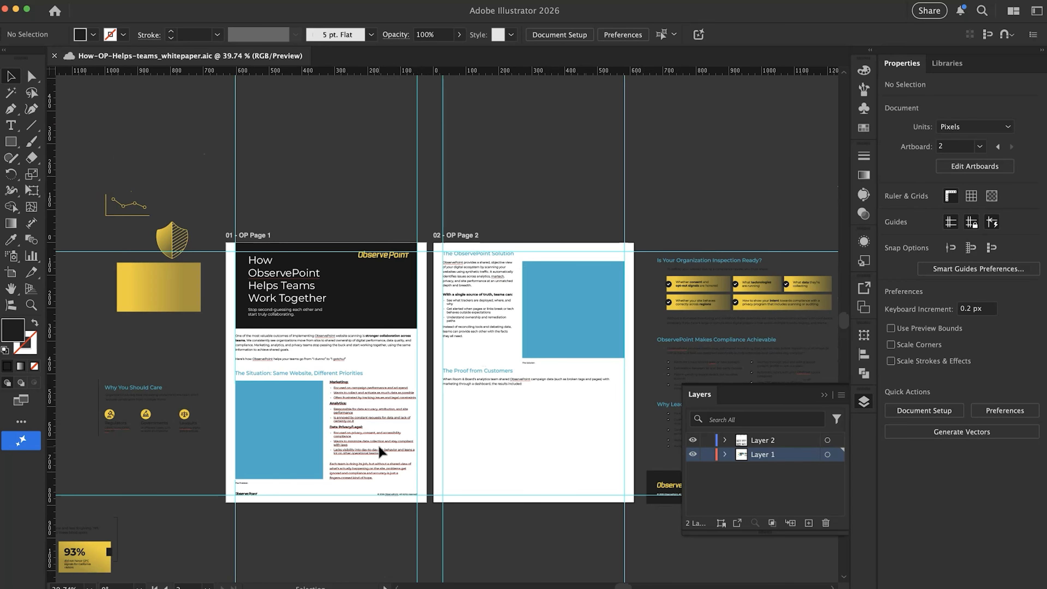
scroll(379, 446, up, 3)
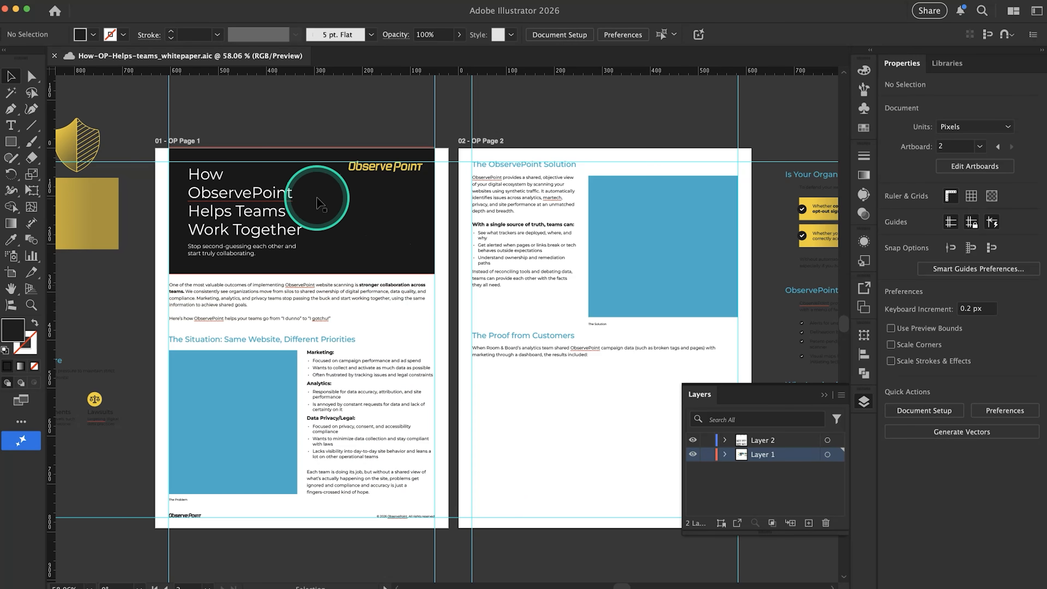
click(335, 175)
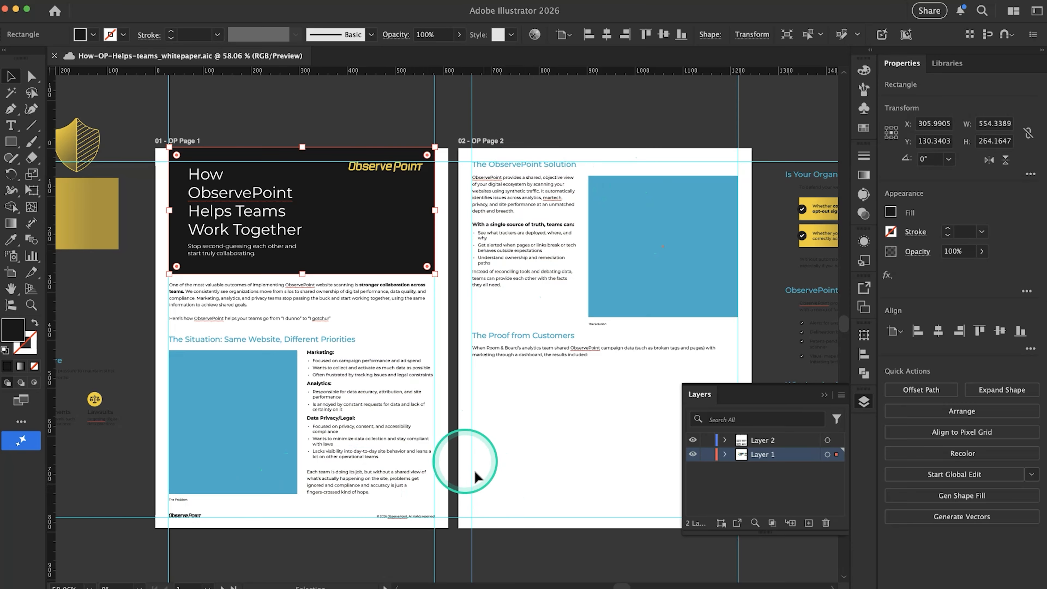
scroll(441, 392, right, 5)
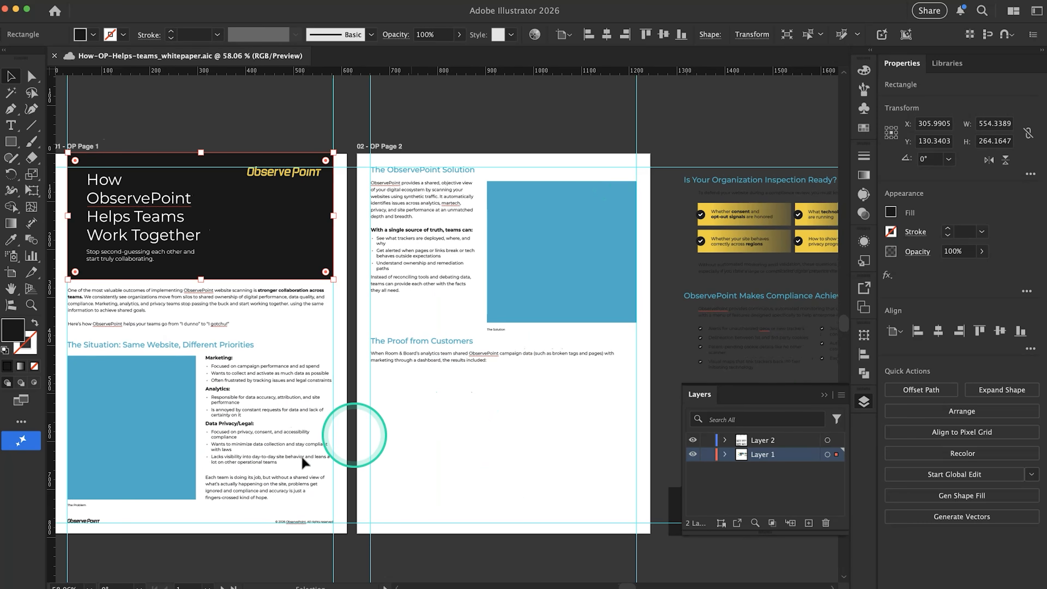
scroll(495, 424, right, 4)
scroll(495, 424, left, 8)
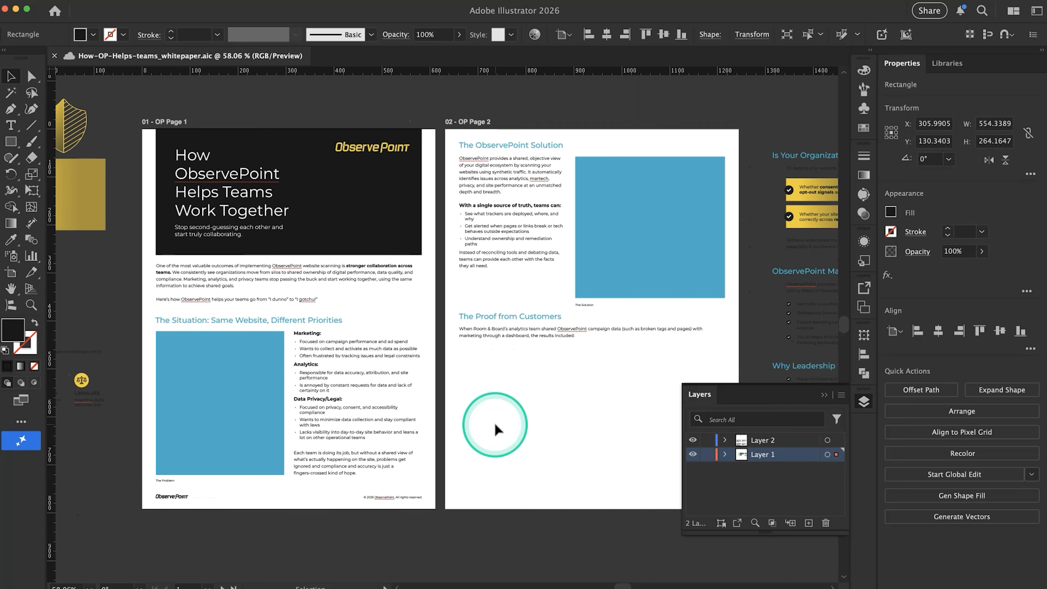
scroll(495, 423, right, 6)
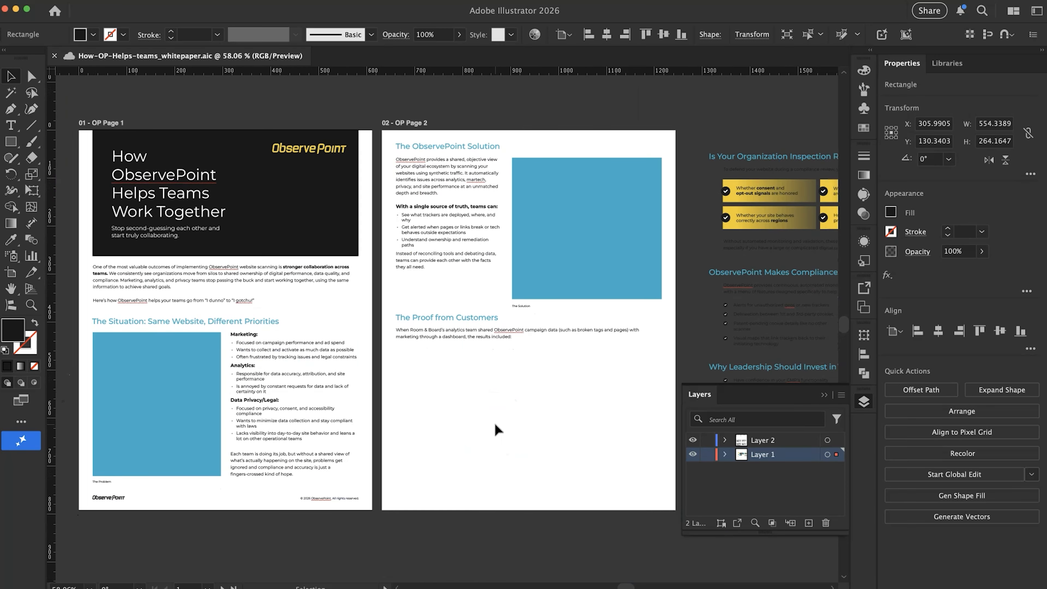
scroll(496, 423, right, 4)
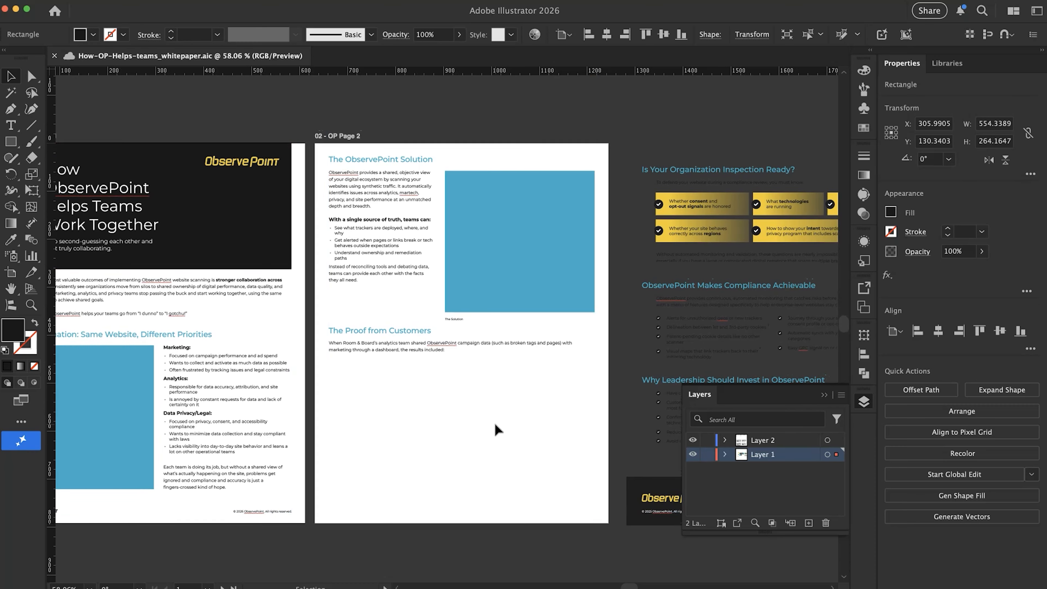
scroll(496, 424, right, 5)
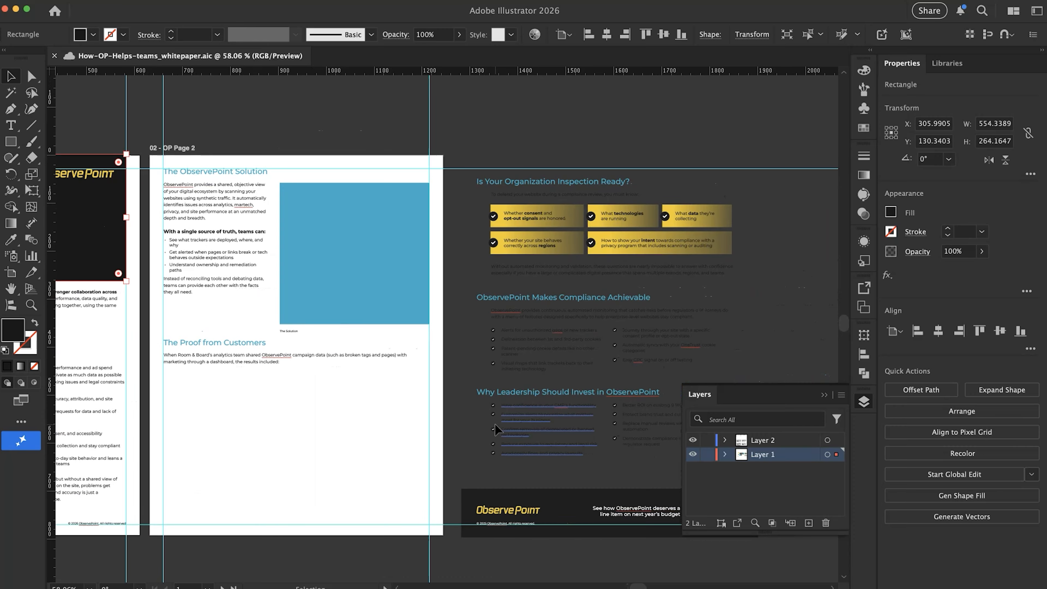
Move the old compliance sections and their ObservePoint footer banner from beside page 2 to the empty canvas below it
scroll(495, 423, down, 4)
scroll(495, 424, right, 10)
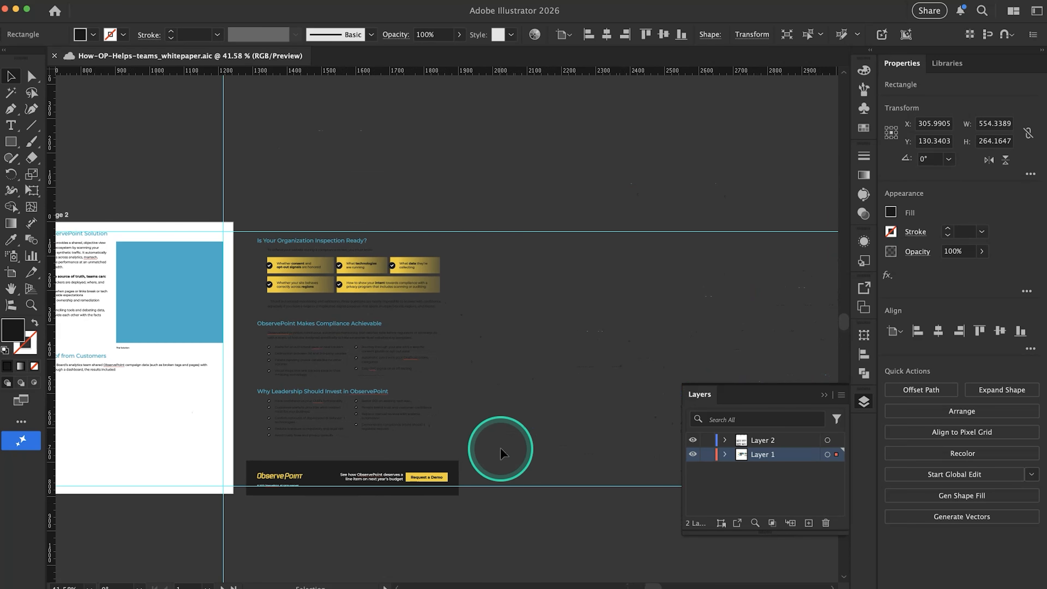
scroll(501, 437, down, 3)
scroll(501, 437, left, 2)
drag(542, 456, 365, 278)
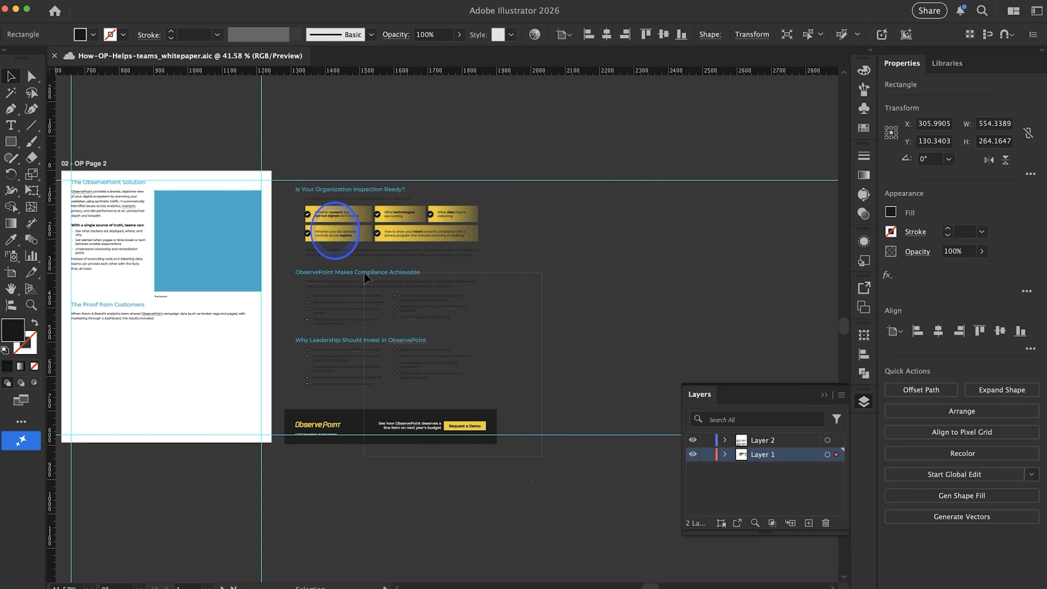
drag(277, 179, 276, 176)
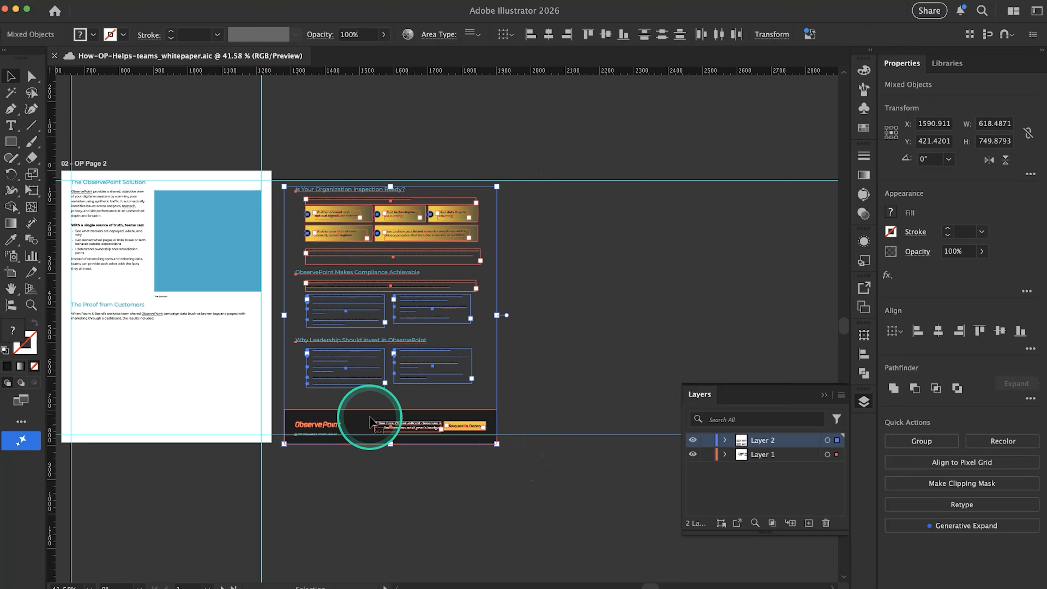
drag(370, 417, 511, 421)
scroll(511, 421, down, 5)
scroll(511, 420, down, 3)
drag(523, 346, 383, 519)
Compare the yellow 47%, 71% and 93% stat cards off the artboard with the Room & Board results bullets in Google Docs
scroll(217, 398, left, 8)
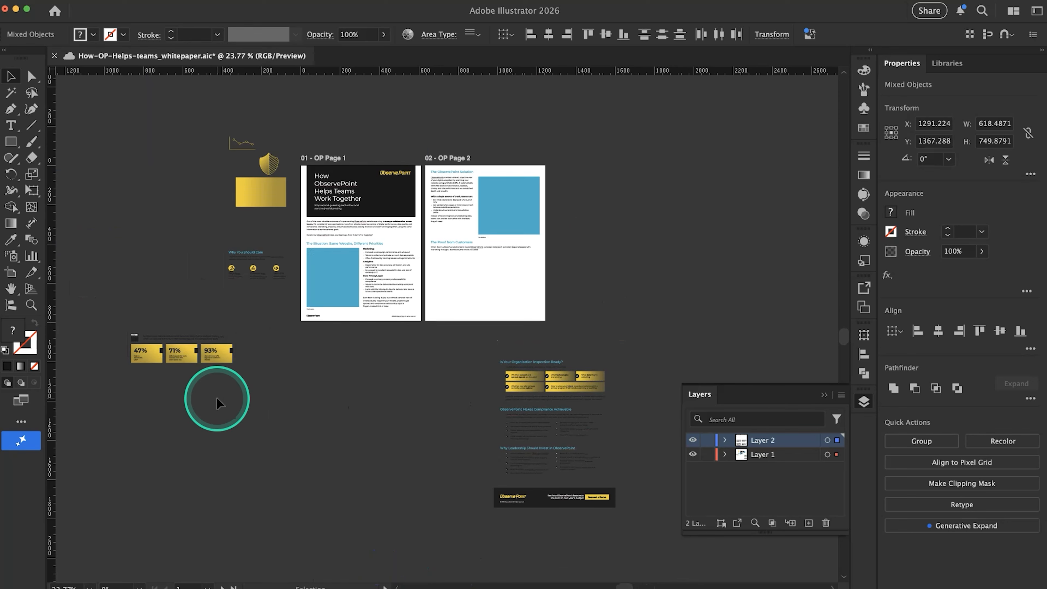
scroll(479, 260, right, 3)
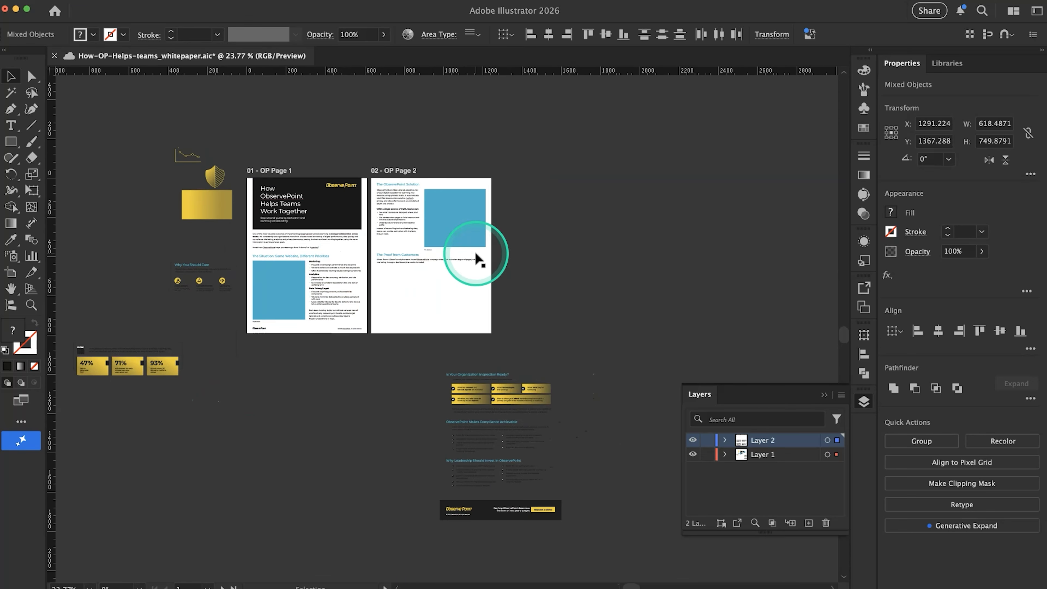
scroll(178, 365, up, 5)
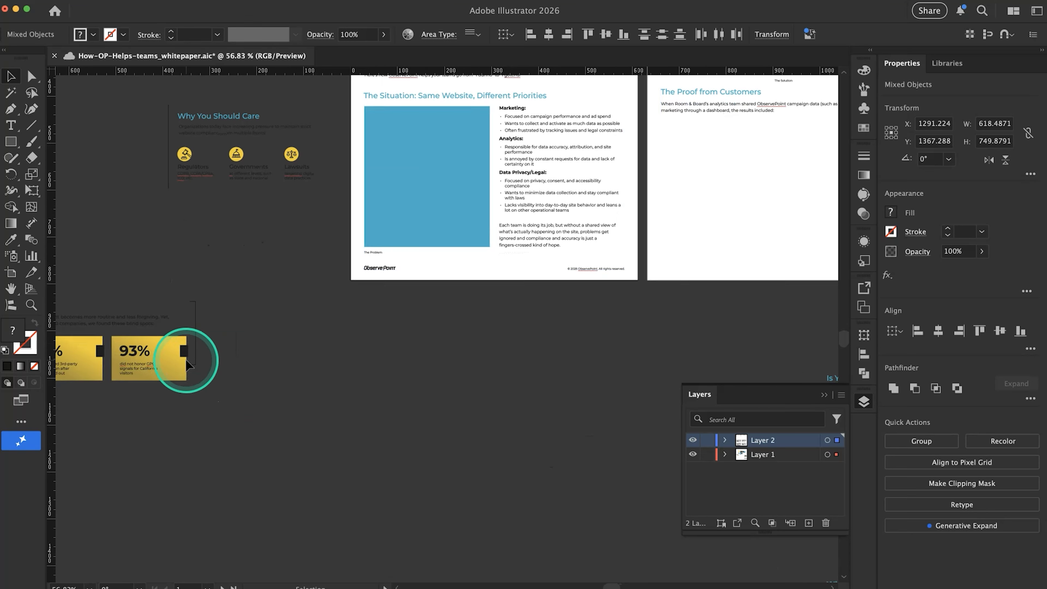
scroll(185, 363, up, 5)
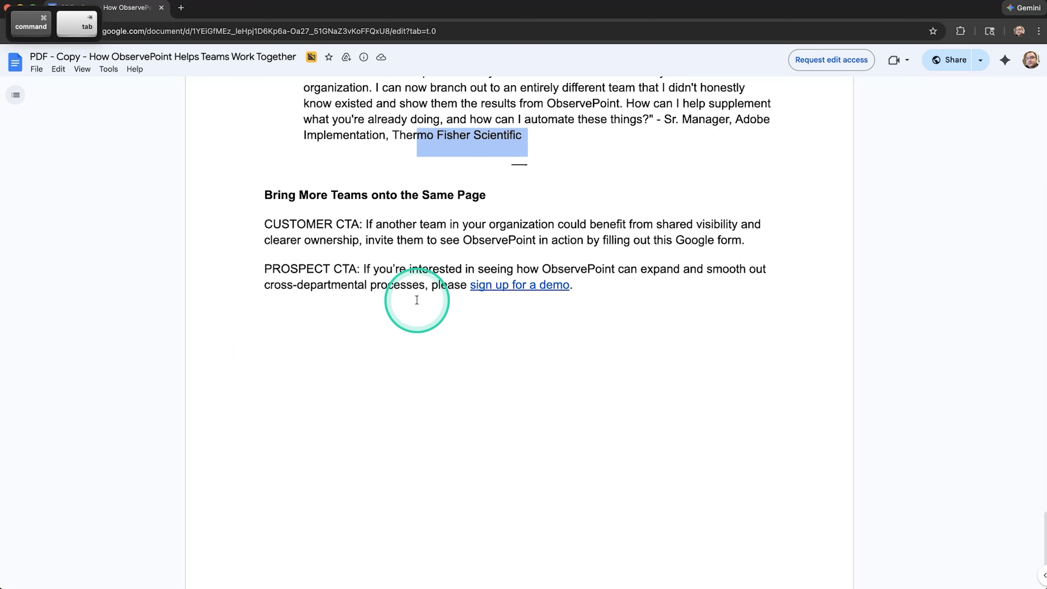
scroll(417, 289, up, 7)
scroll(417, 301, up, 15)
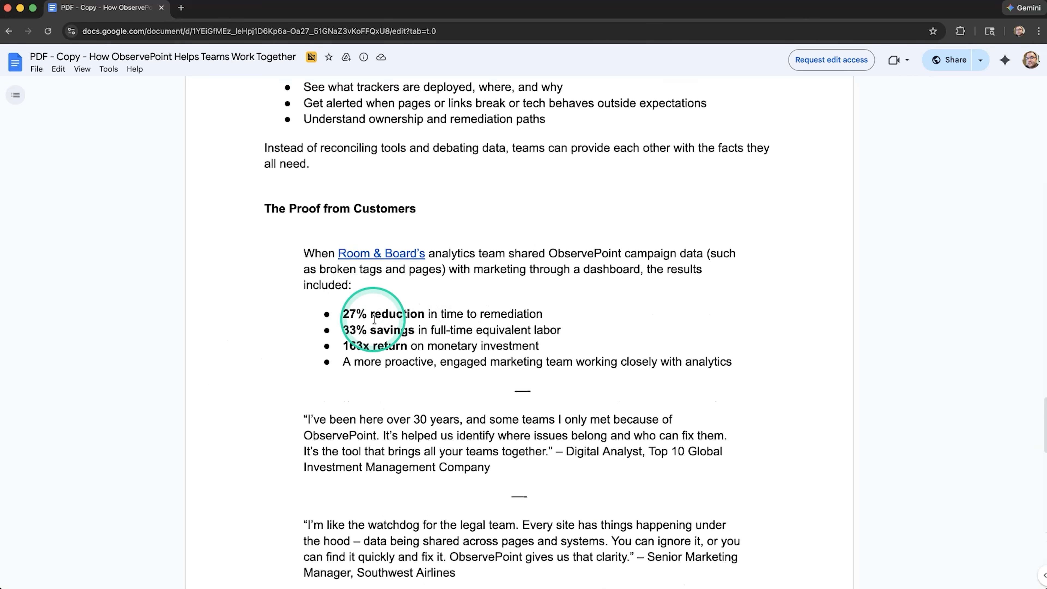
key(super+Tab)
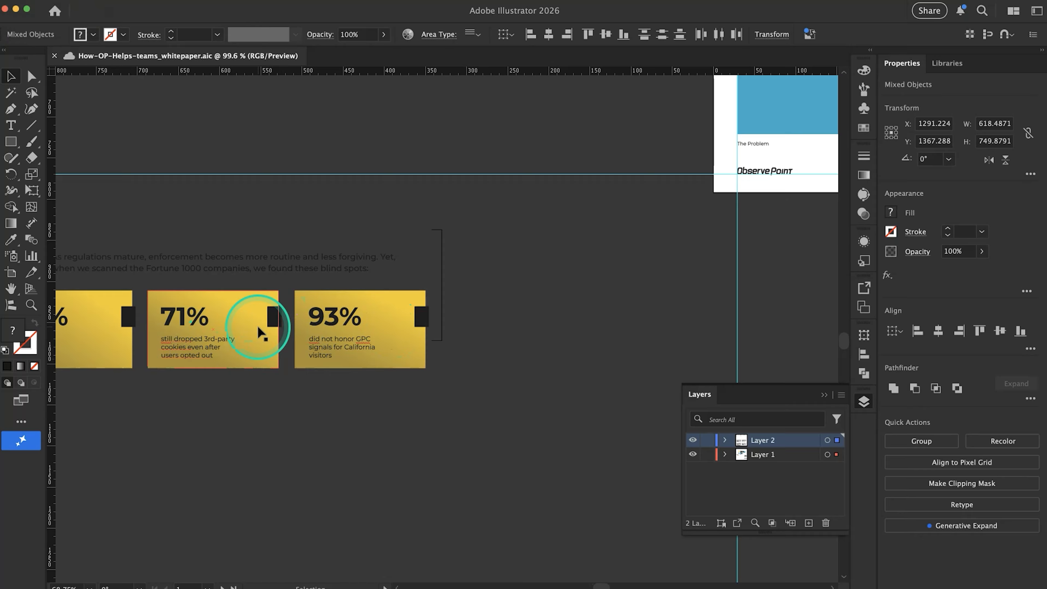
scroll(259, 330, down, 5)
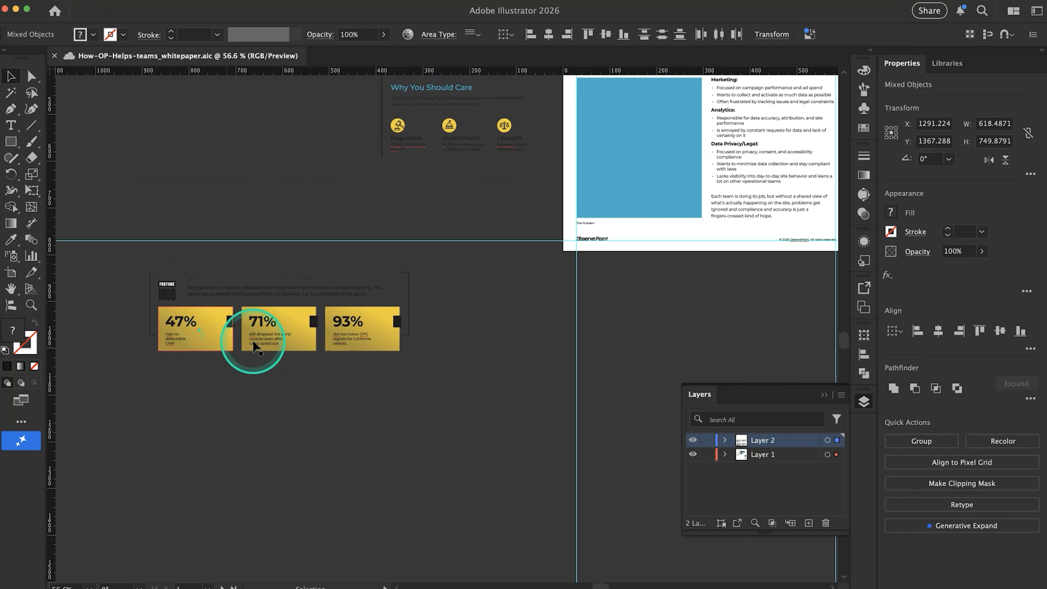
key(super+Tab)
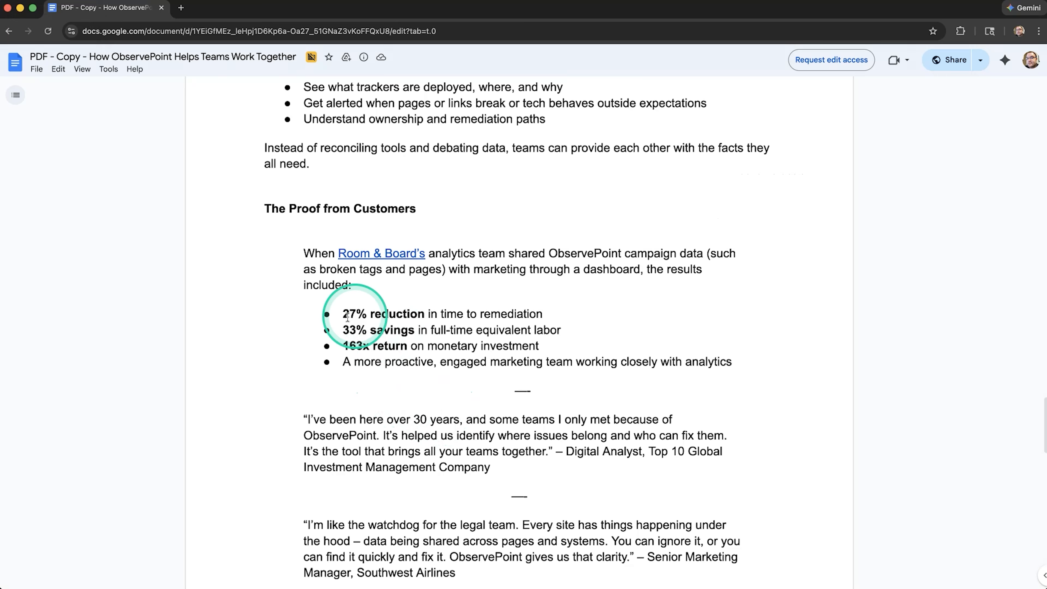
key(super+Tab)
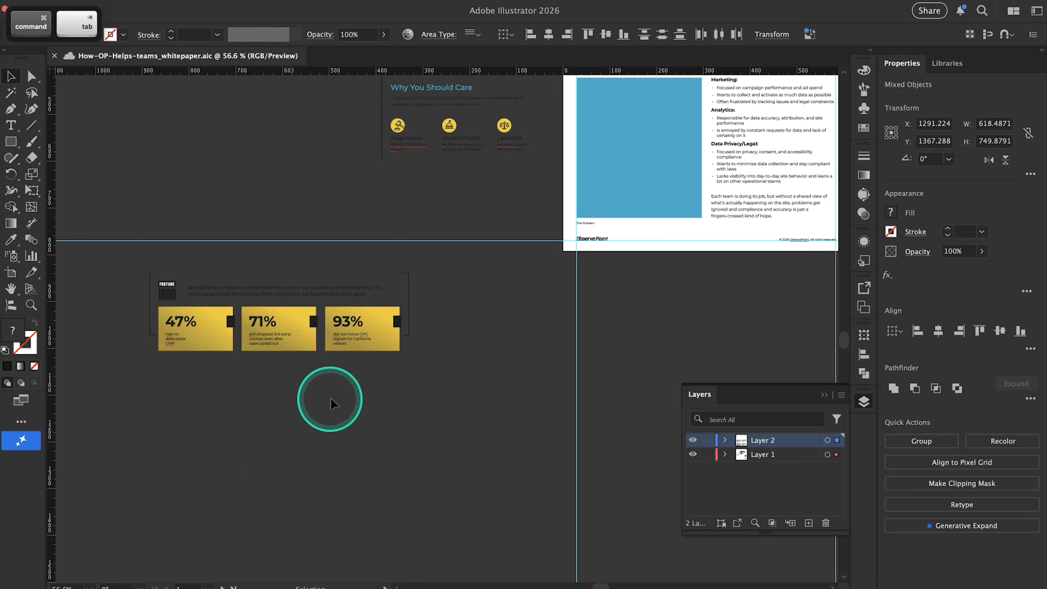
key(super+Tab)
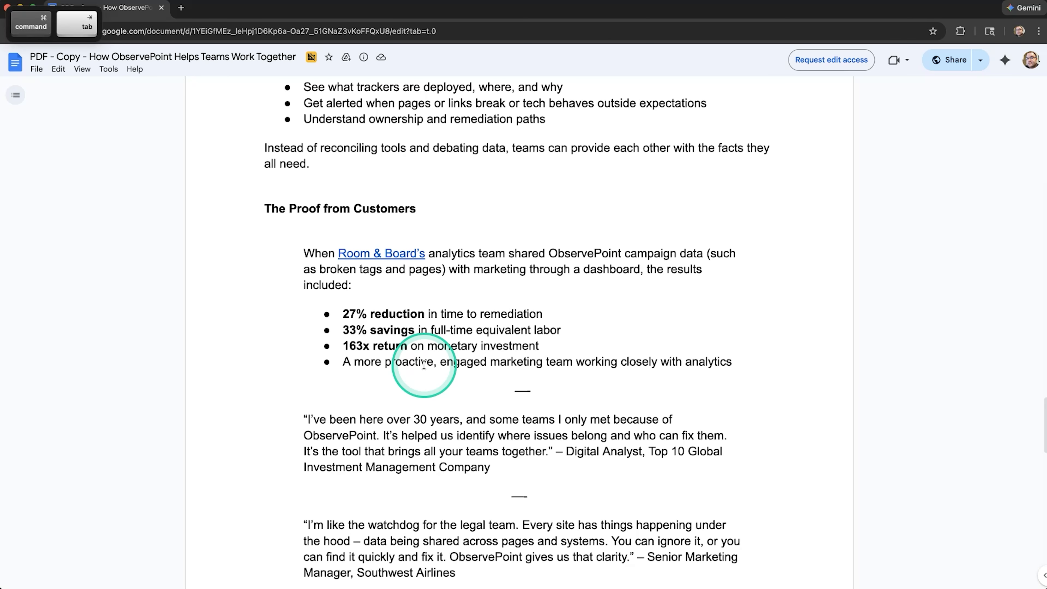
key(super+Tab)
Copy the three yellow stat cards with their bracket frame onto page 2, between the side margins below the Room & Board paragraph
drag(424, 371, 101, 305)
key(super)
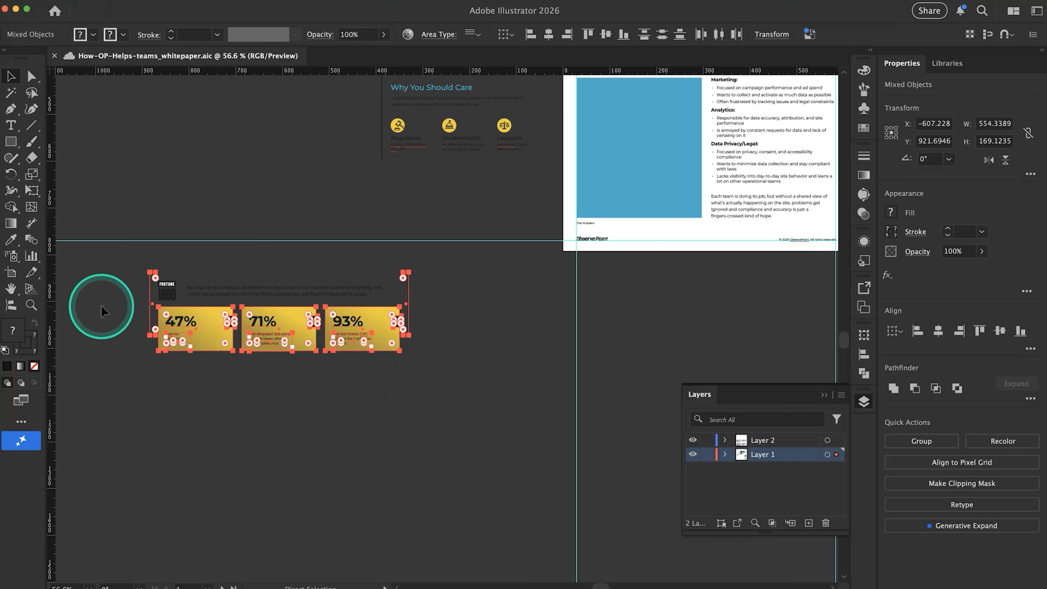
key(super+c)
scroll(430, 276, right, 10)
scroll(429, 276, up, 3)
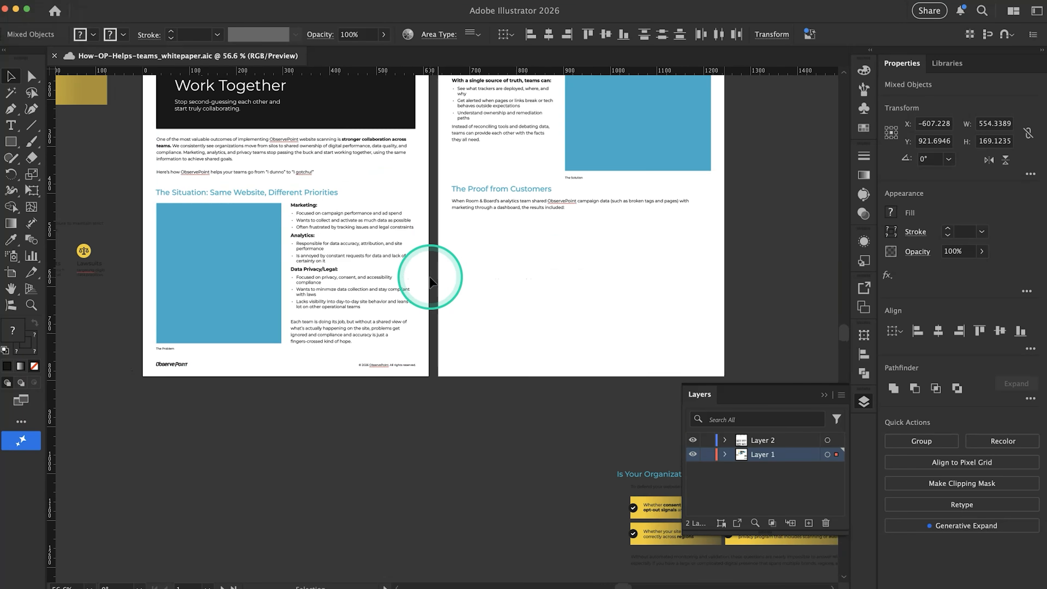
click(494, 293)
key(super+v)
drag(457, 343, 586, 289)
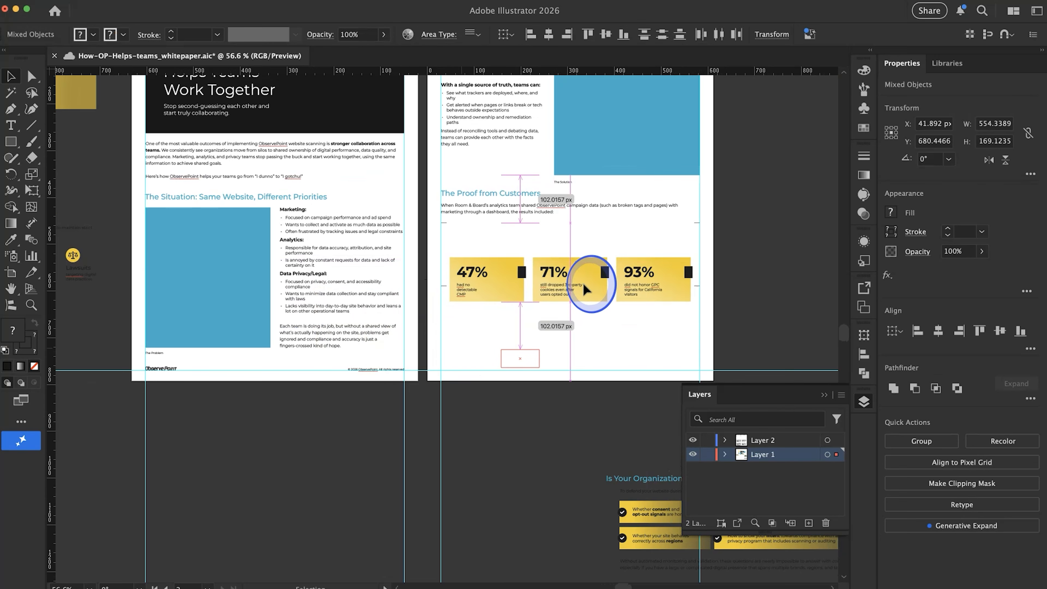
Move the three stat cards up within their bracket frame, close beneath the Room & Board paragraph on page 2
click(643, 344)
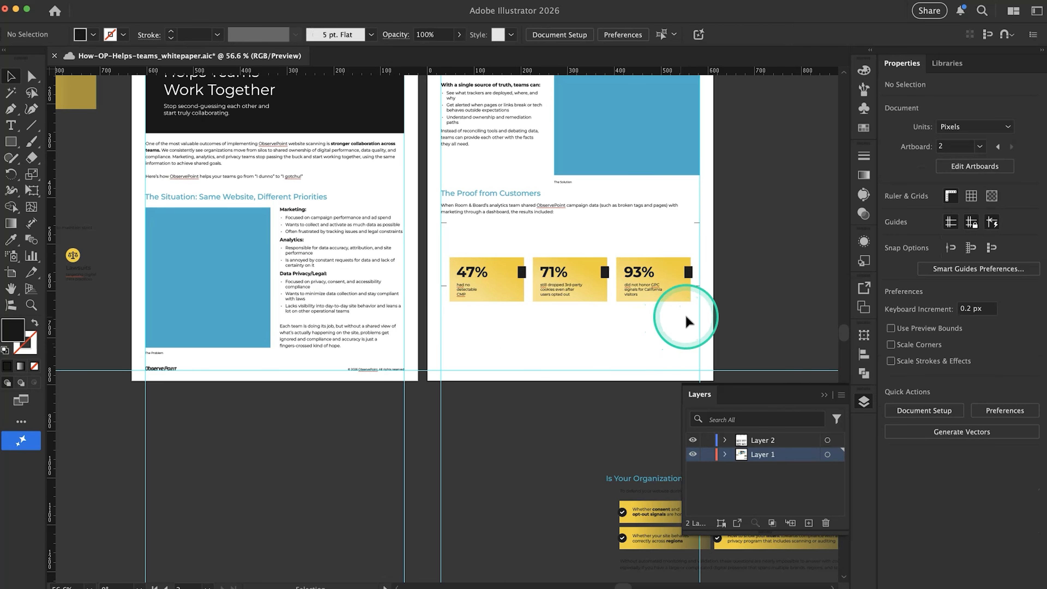
drag(686, 316, 480, 243)
click(542, 319)
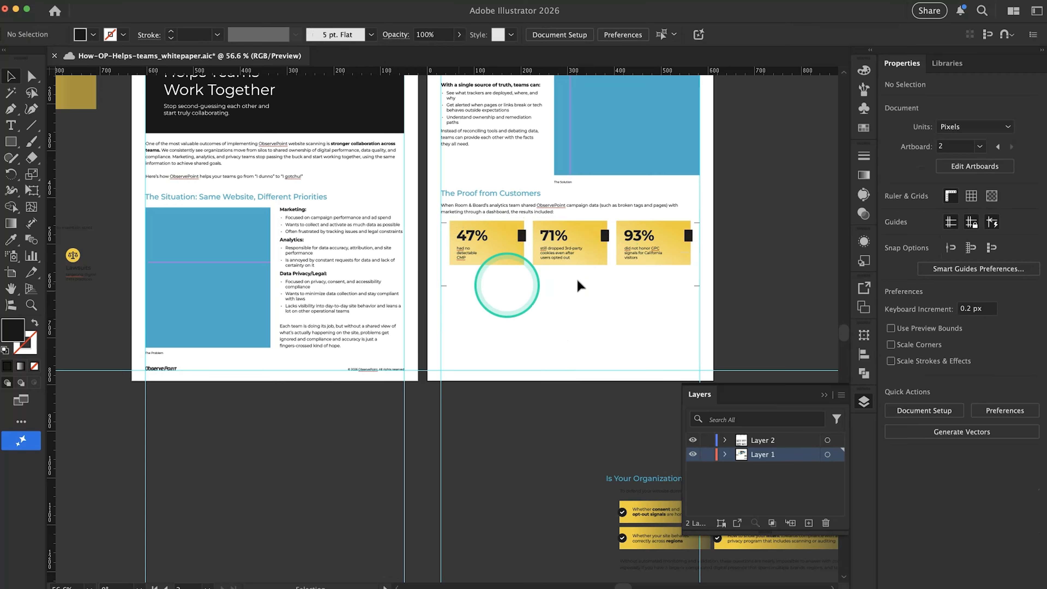
Copy the Google Docs bullet "A more proactive, engaged marketing team working closely with analytics" into a duplicated Illustrator text block below the stat cards
key(super+Tab)
drag(364, 367, 626, 363)
click(627, 363)
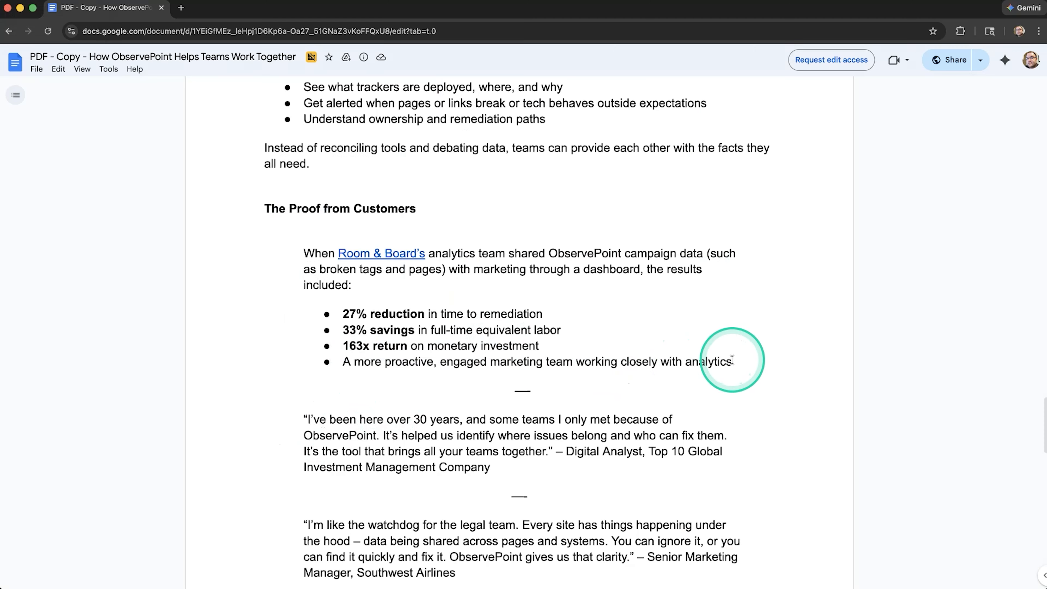
drag(731, 360, 320, 359)
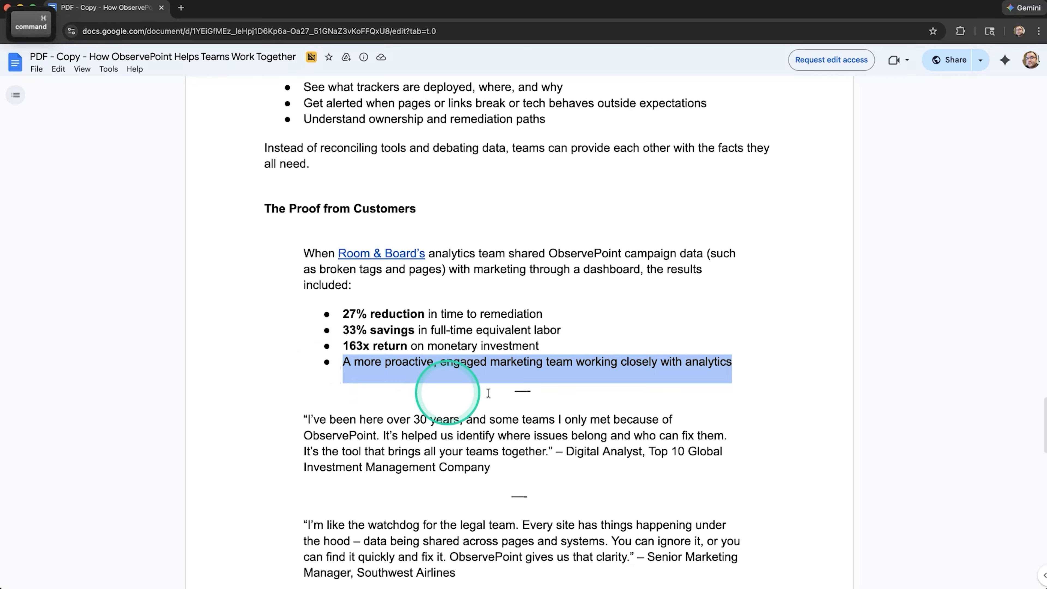
key(super+Tab)
scroll(577, 300, up, 5)
scroll(435, 334, down, 2)
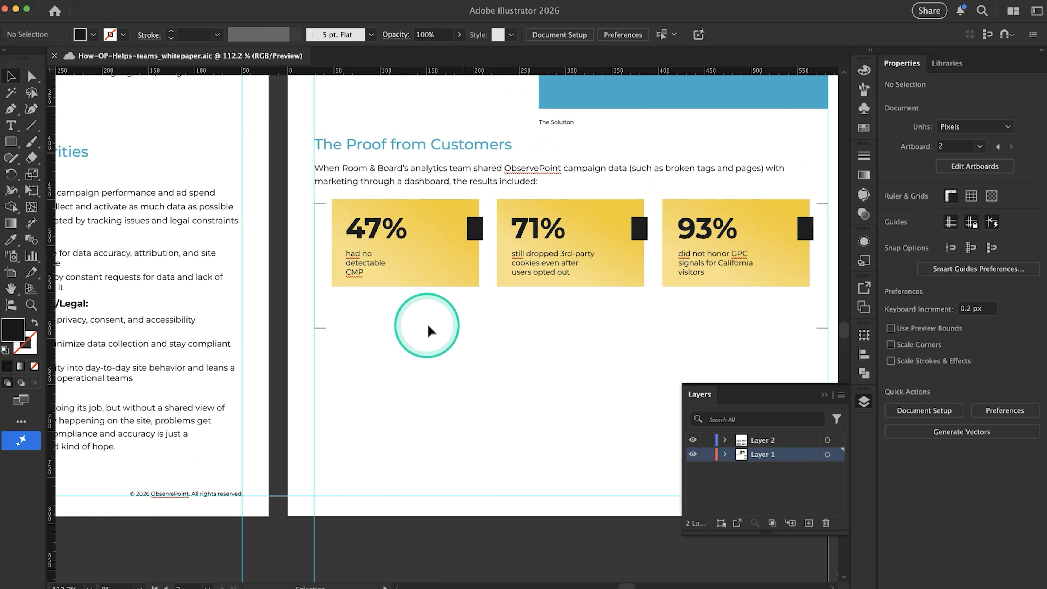
drag(368, 181, 397, 318)
double_click(398, 318)
key(super+a)
key(super+v)
scroll(658, 342, right, 5)
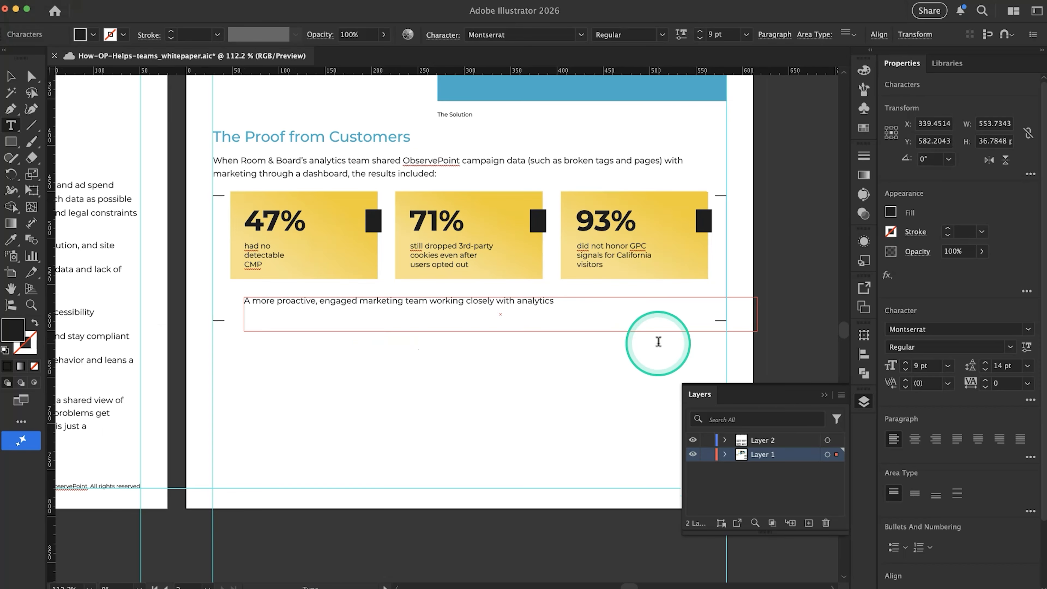
Shrink the proactive marketing team text frame to one line, about 461 px wide and 12 px high, within the bracket frame
click(11, 76)
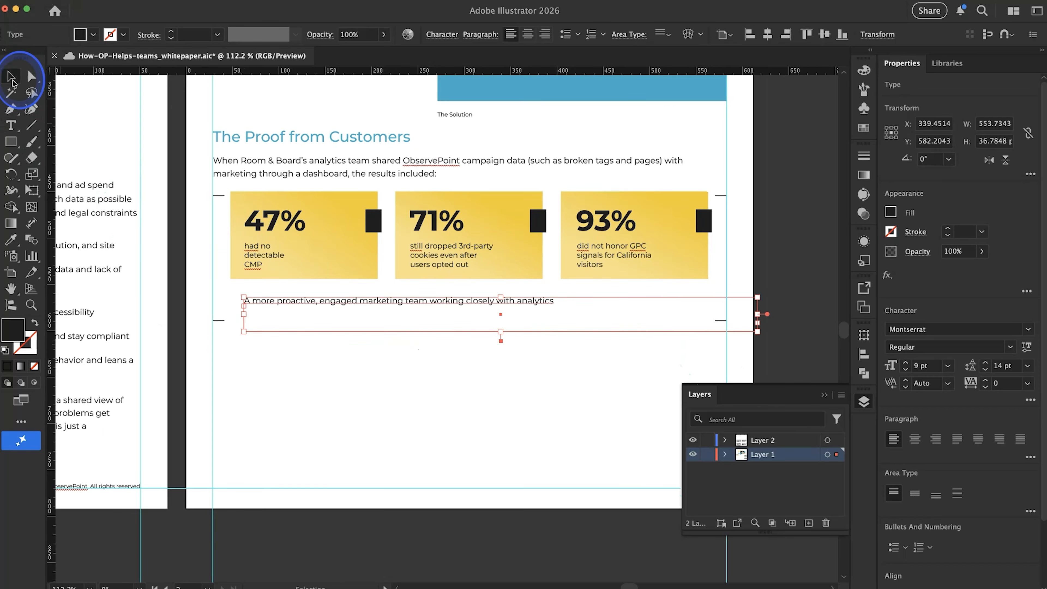
drag(757, 331, 680, 307)
click(579, 363)
click(545, 300)
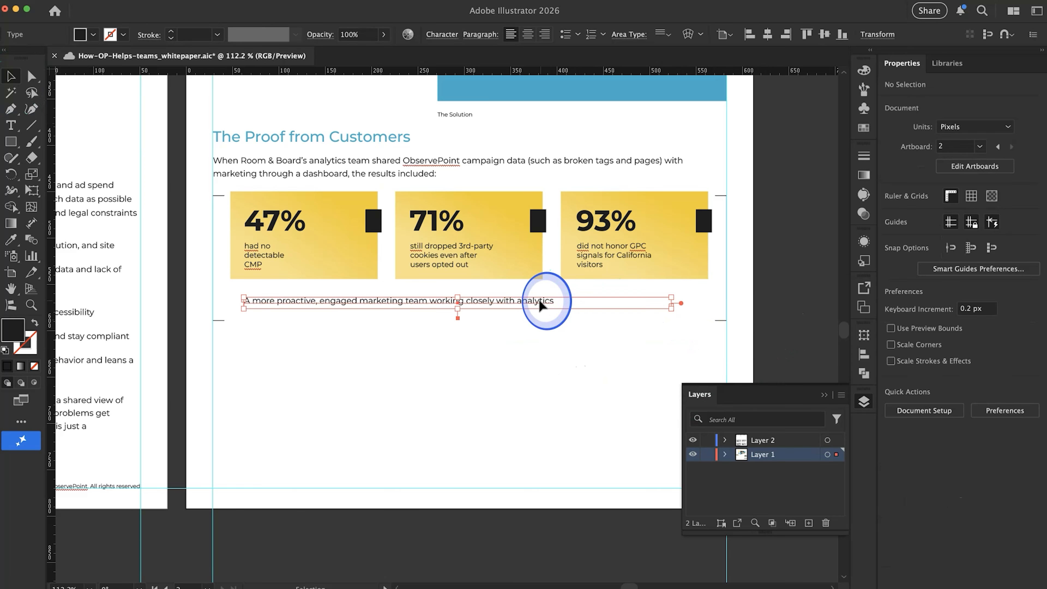
Replace the 47% figure on the first yellow stat card with 27%, copied from the Google Docs bullets
key(super+Tab)
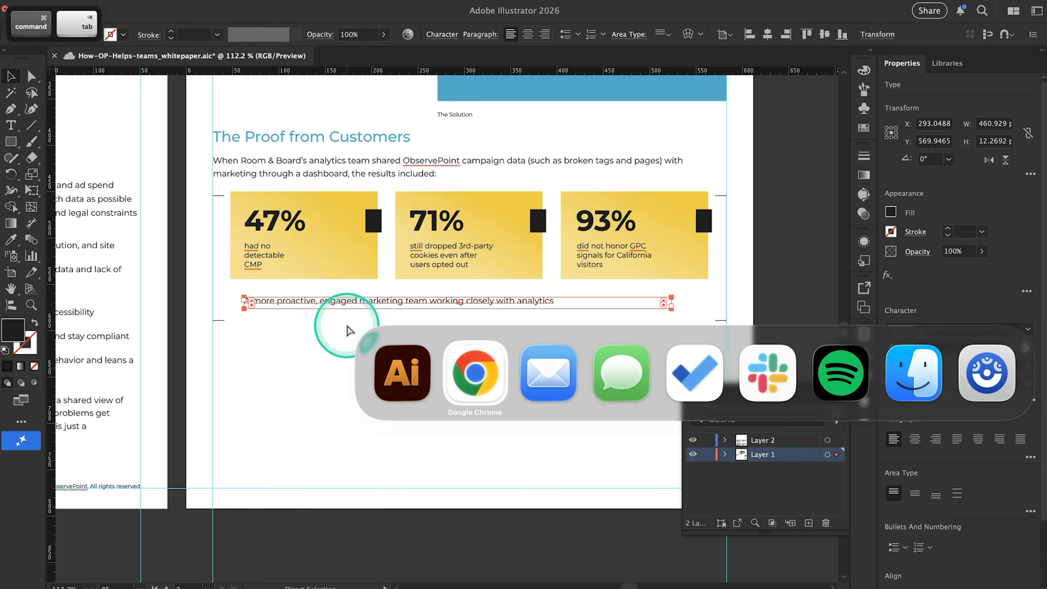
click(373, 318)
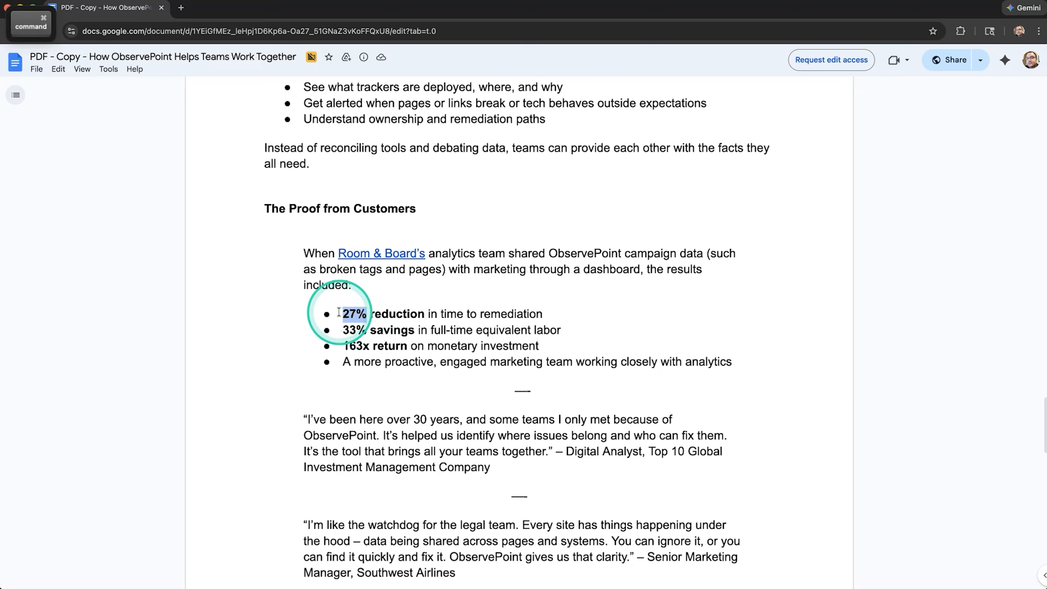
key(super+Tab)
click(284, 227)
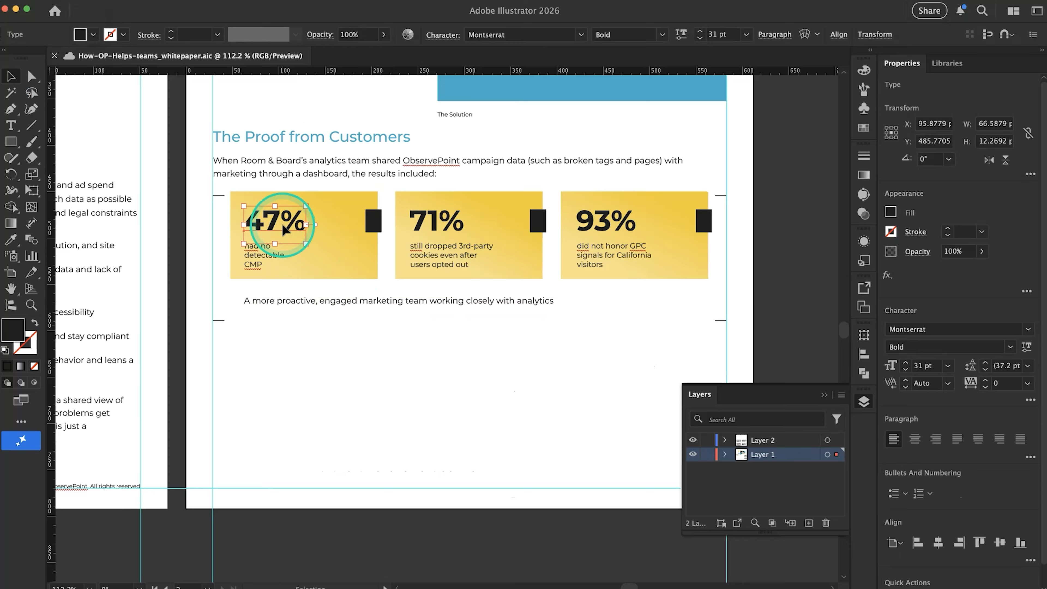
double_click(264, 224)
double_click(268, 220)
key(super+v)
Replace the 71% figure on the second stat card with 33% from the Google Docs bullets
key(super+Tab)
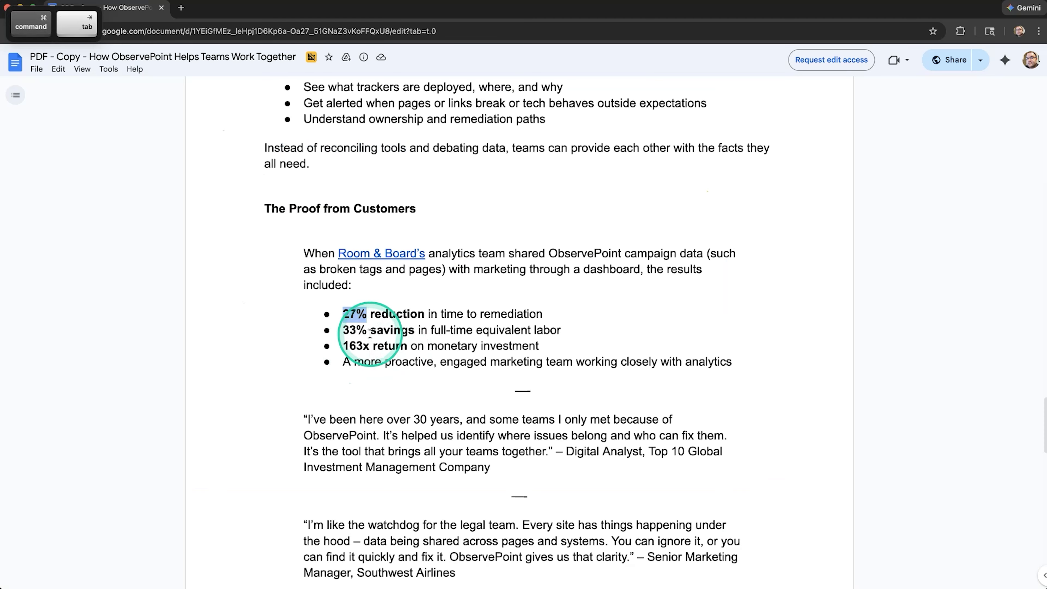
key(super+Tab)
key(super+Tab)
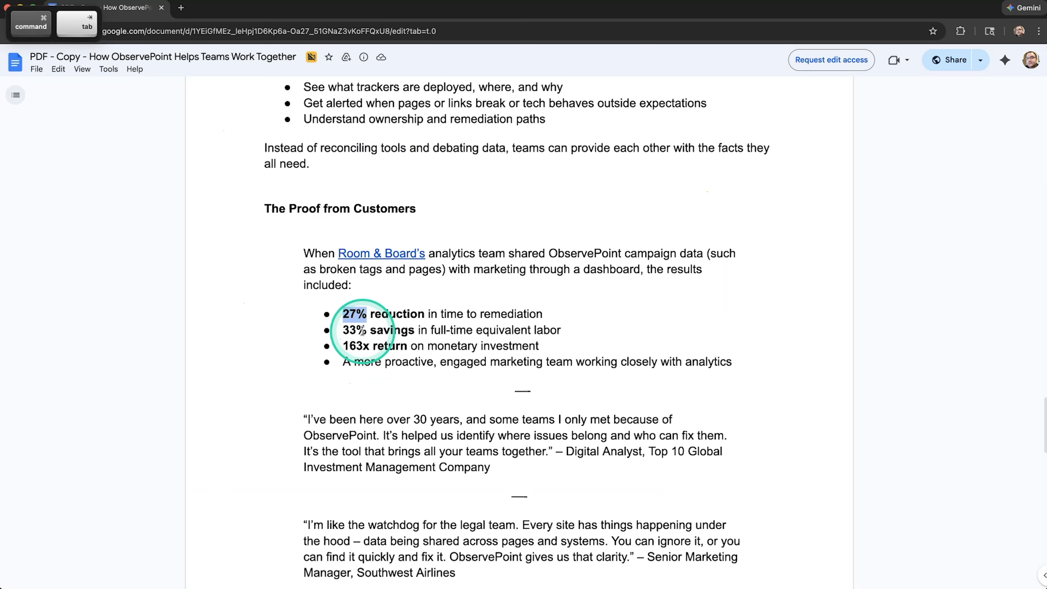
double_click(340, 329)
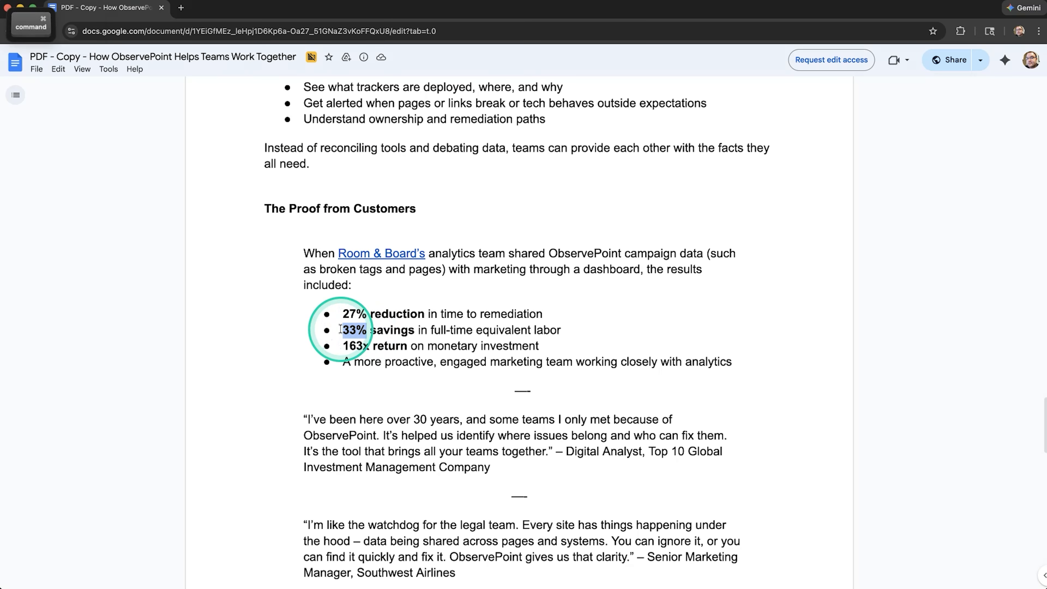
key(super+c)
key(super+Tab)
double_click(431, 221)
key(super+v)
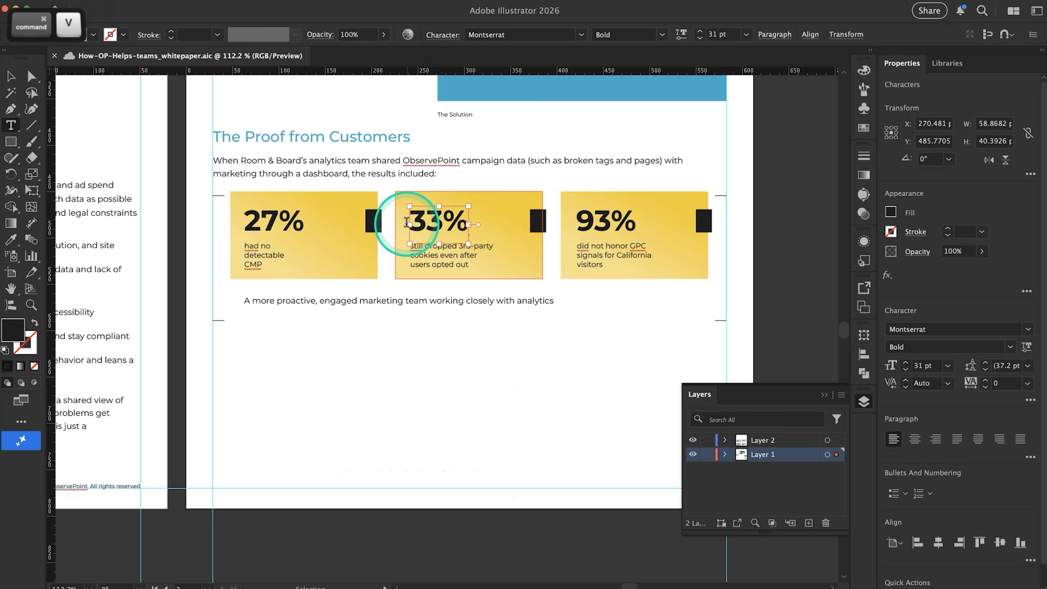
Replace the 93% figure on the third stat card with 163x from Google Docs and capitalize its x to read 163X
key(super+Tab)
double_click(339, 345)
key(super+c)
key(super+Tab)
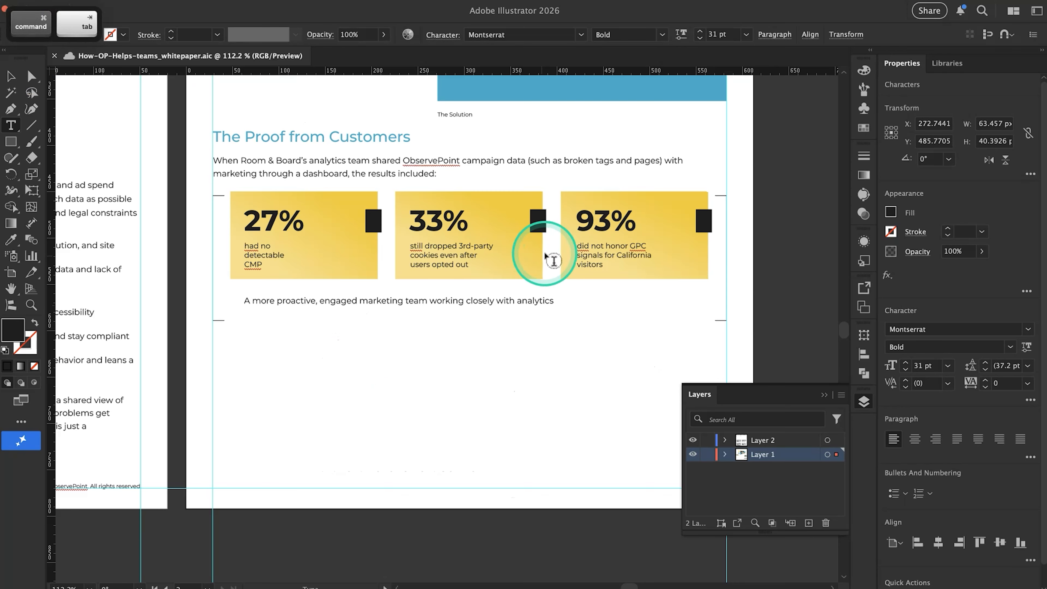
drag(650, 222, 542, 223)
key(super+v)
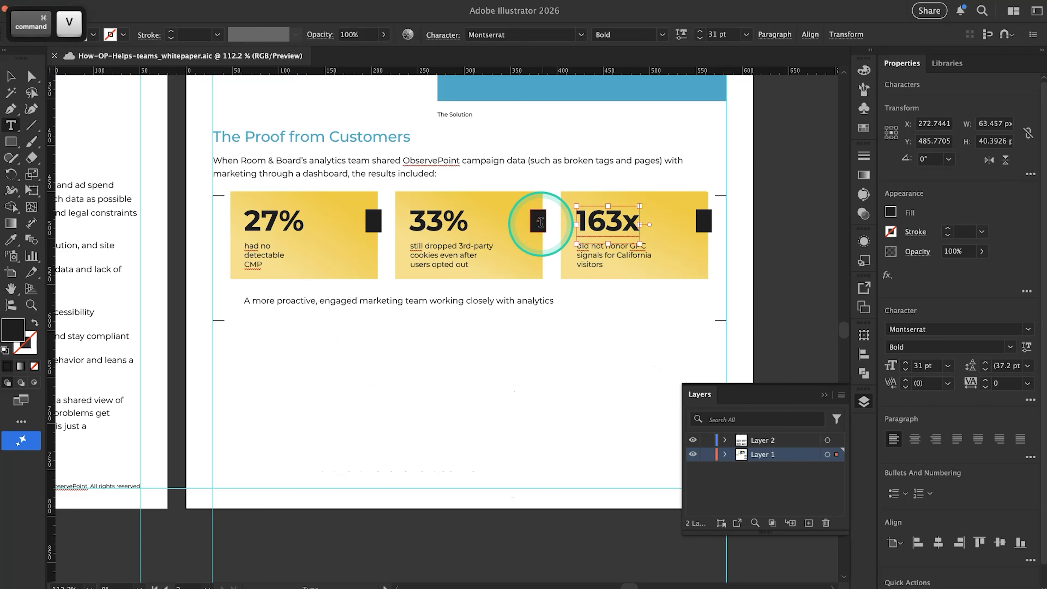
drag(623, 221, 652, 219)
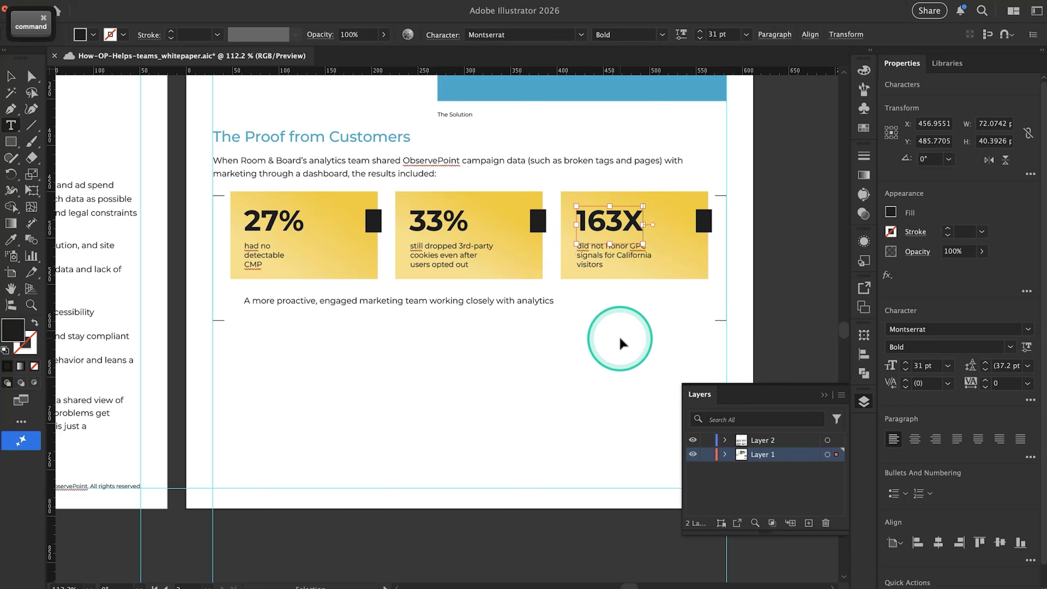
super+click(619, 339)
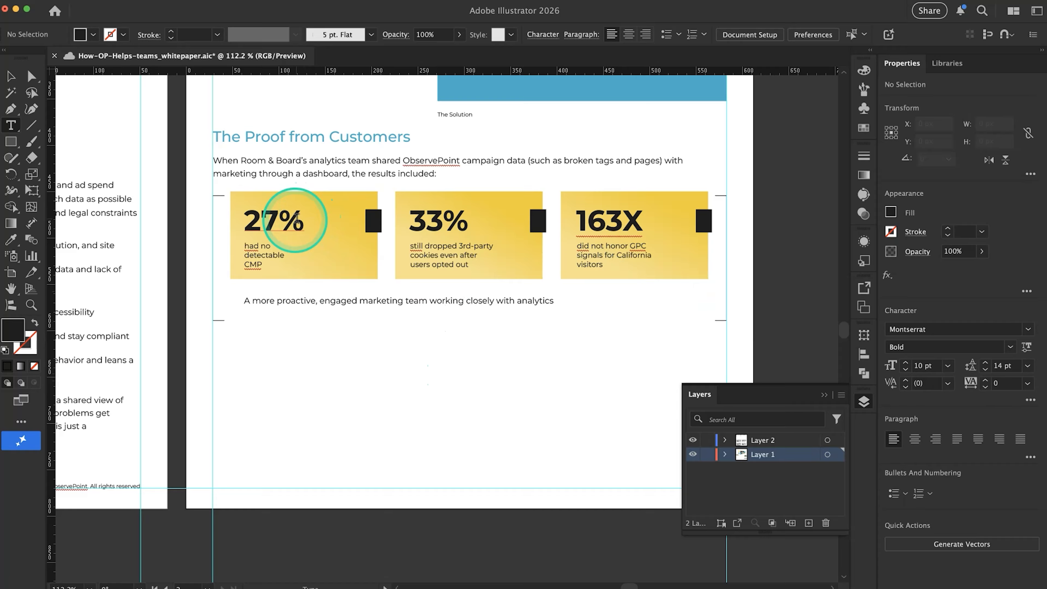
Format the percent sign of 27% on the first stat card as superscript
drag(283, 219, 288, 243)
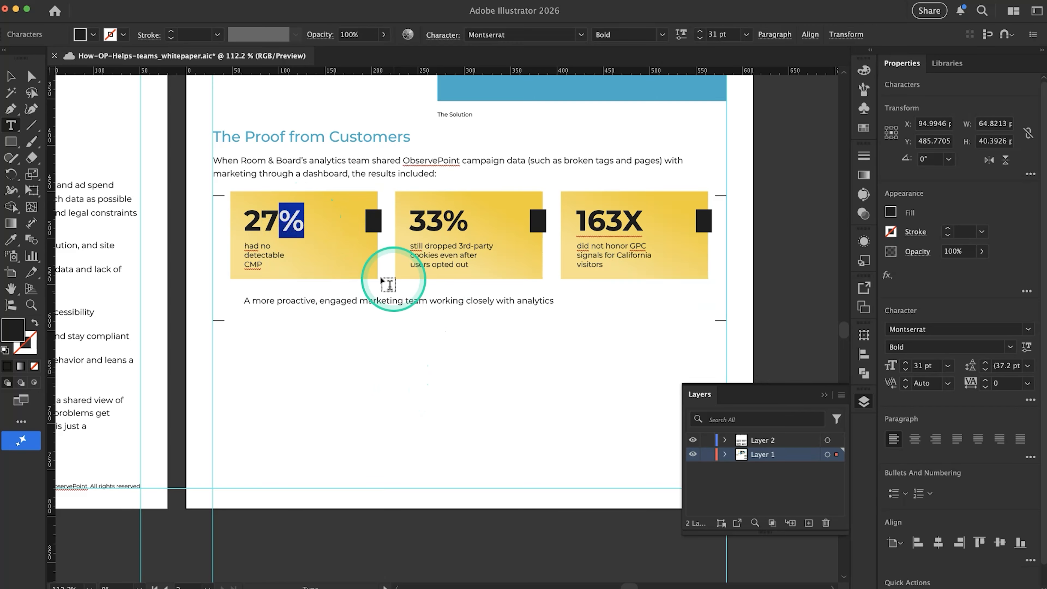
click(1030, 400)
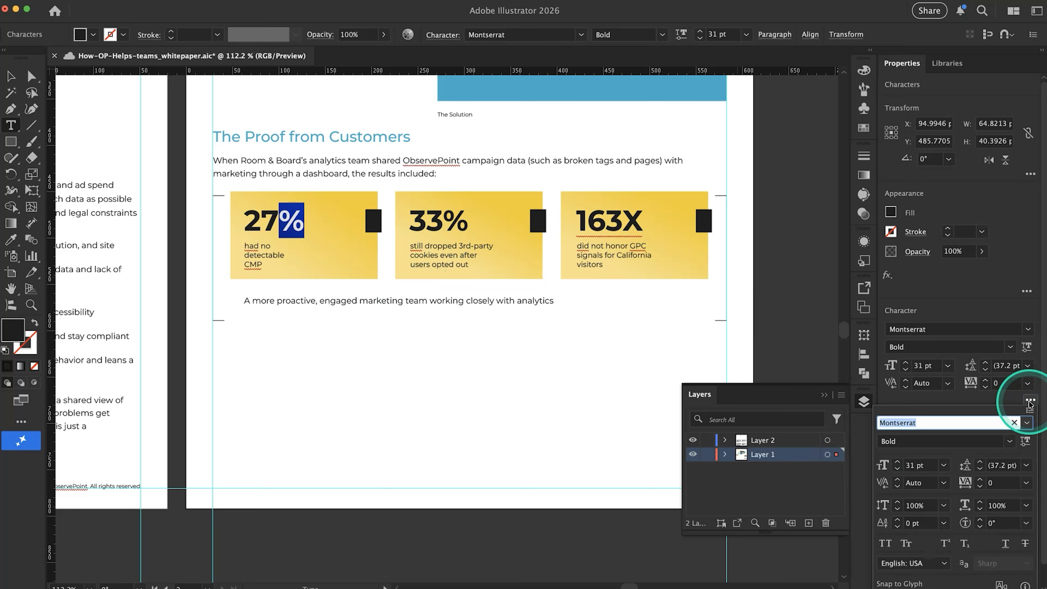
click(946, 544)
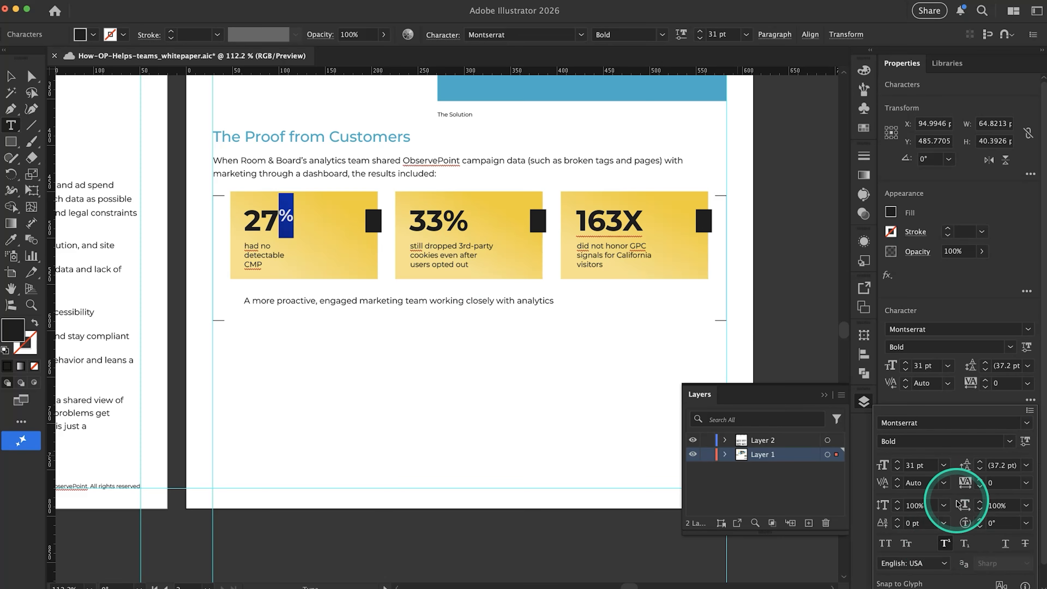
click(474, 331)
super+click(320, 327)
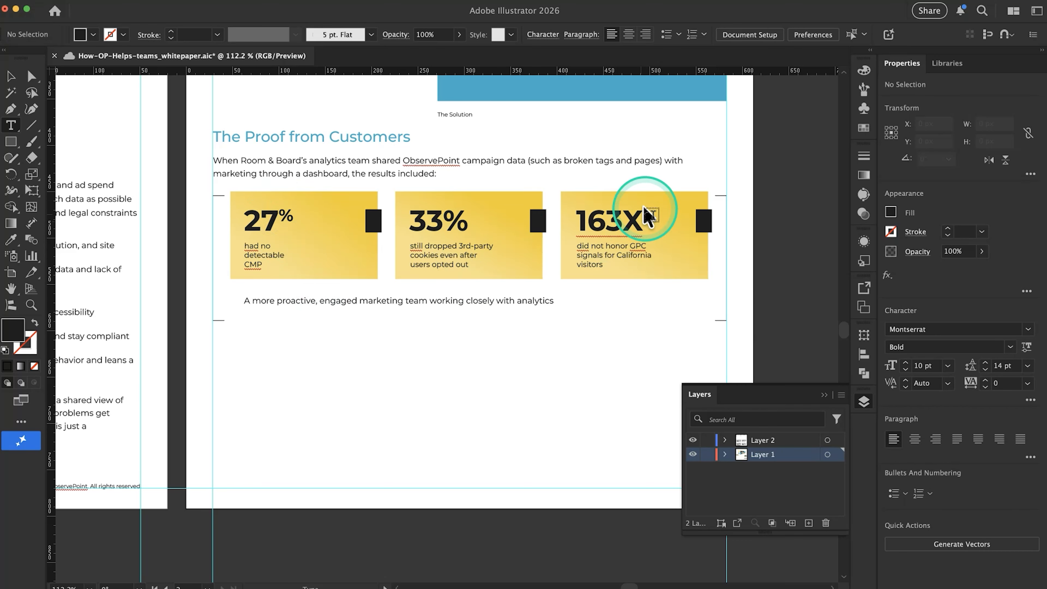
Format the X of 163X on the third stat card as superscript
drag(628, 214, 652, 220)
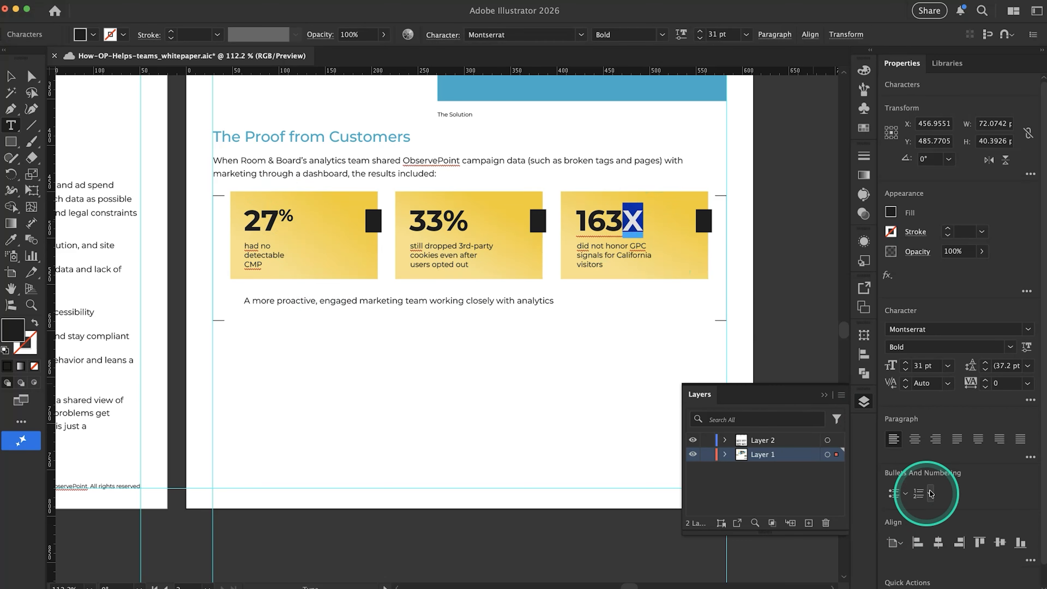
click(1030, 401)
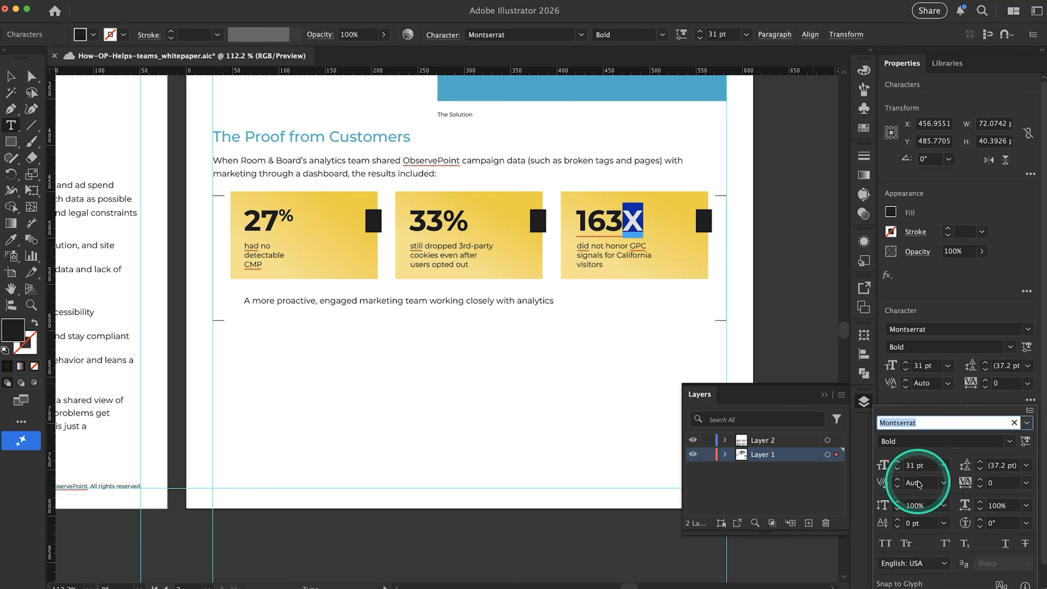
click(947, 544)
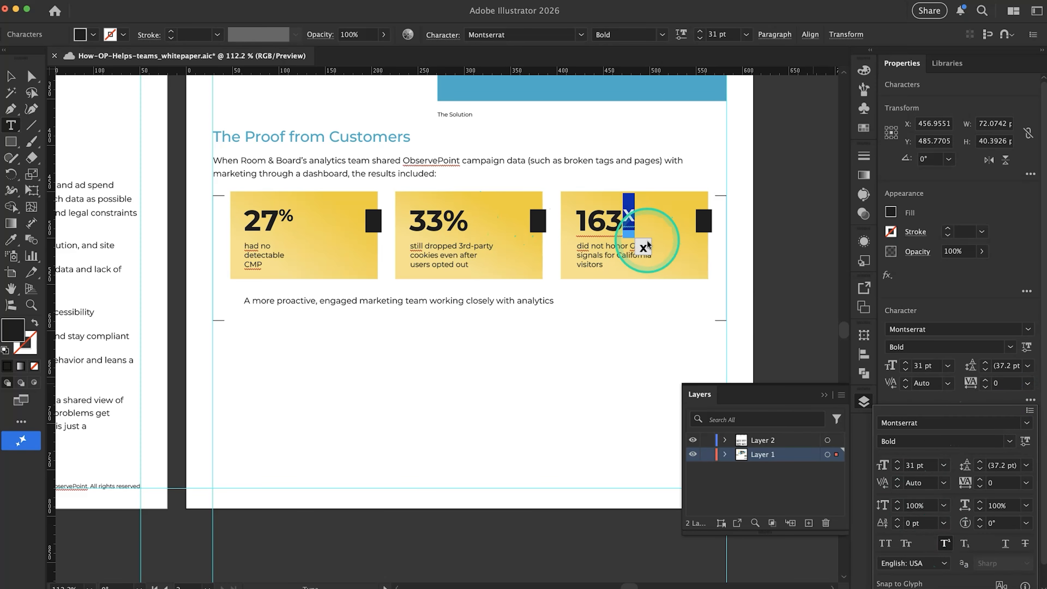
click(646, 254)
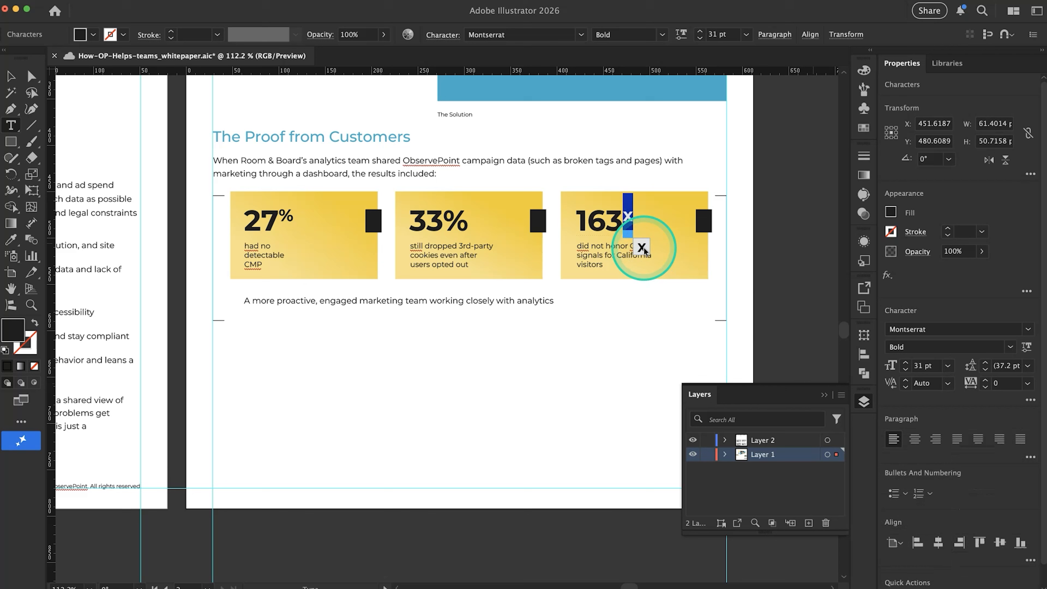
click(483, 223)
click(652, 245)
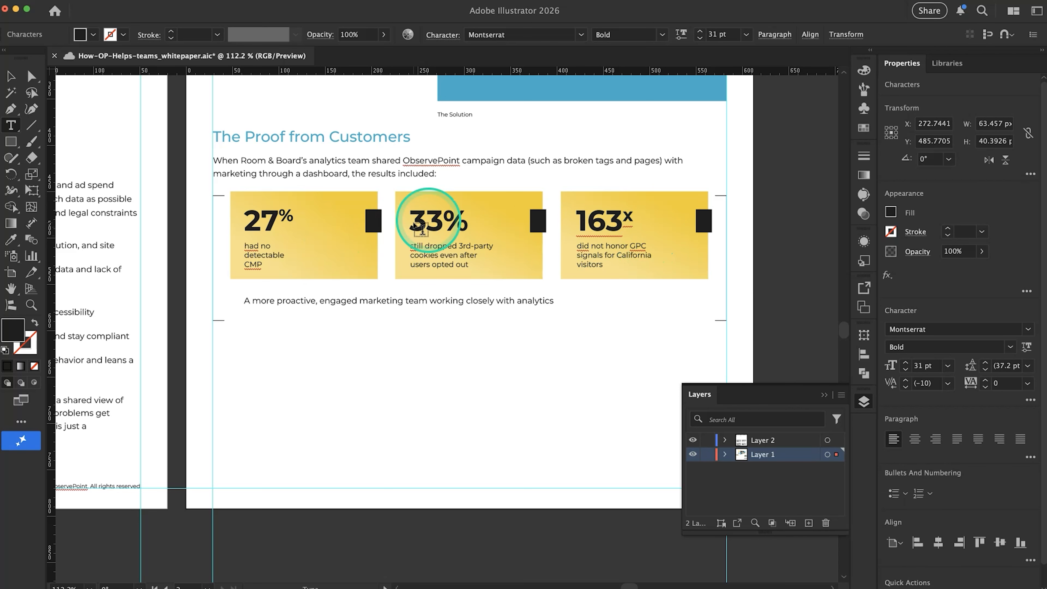
Format the percent sign of 33% on the second stat card as superscript
drag(443, 216, 491, 219)
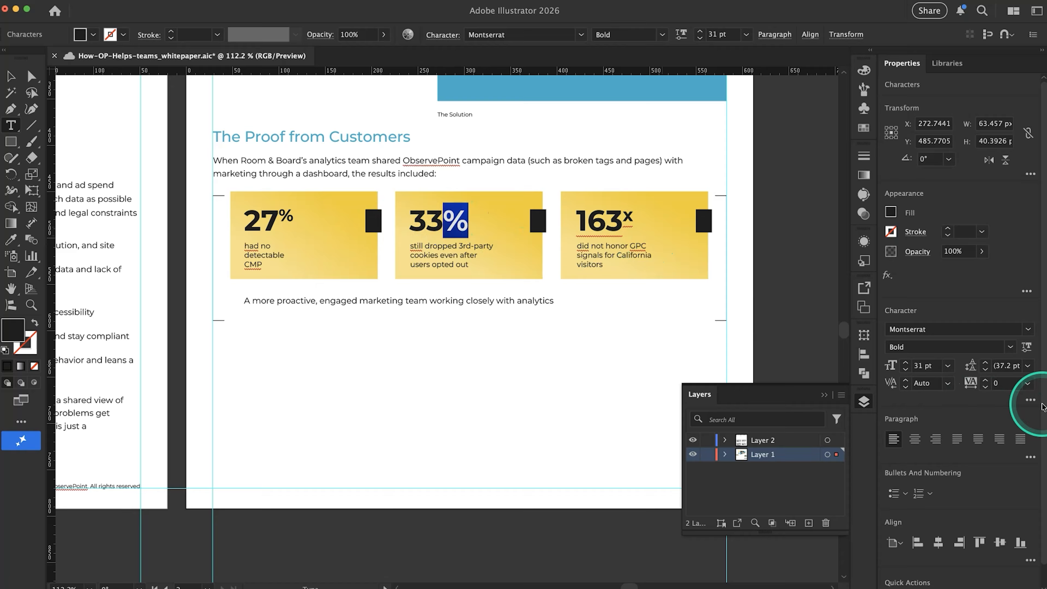
click(1031, 400)
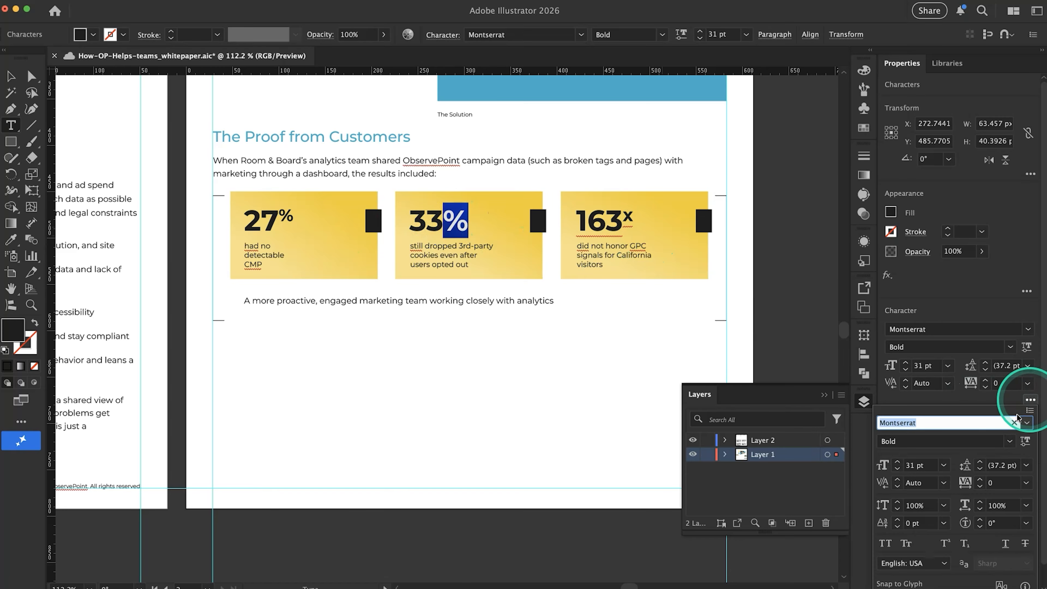
click(945, 543)
click(571, 374)
click(547, 365)
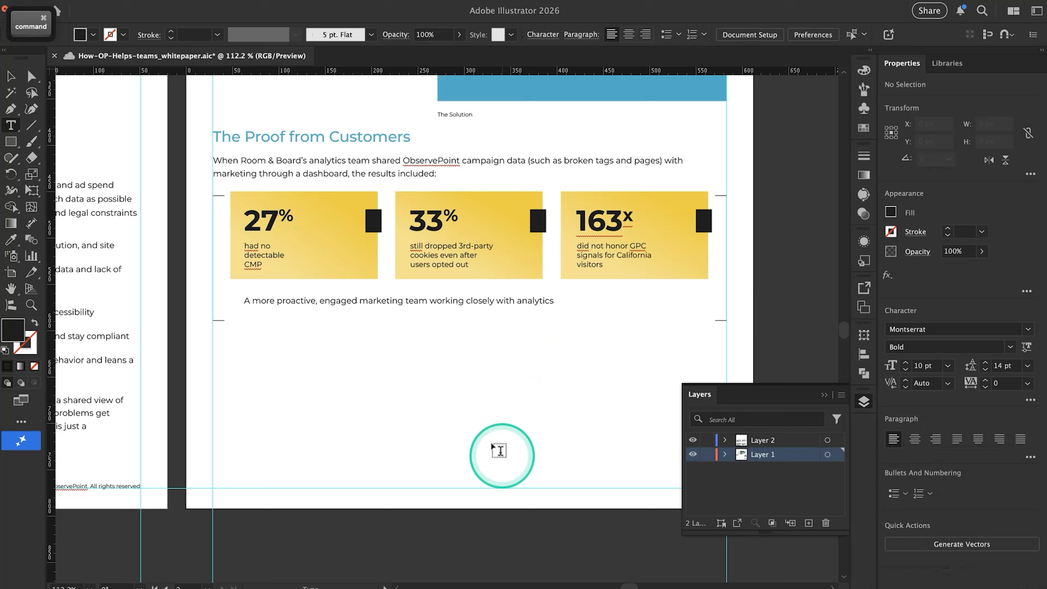
Replace the caption under 27% on the first card with "reduction in time to remediation" from Google Docs
key(super+Tab)
drag(370, 314, 527, 310)
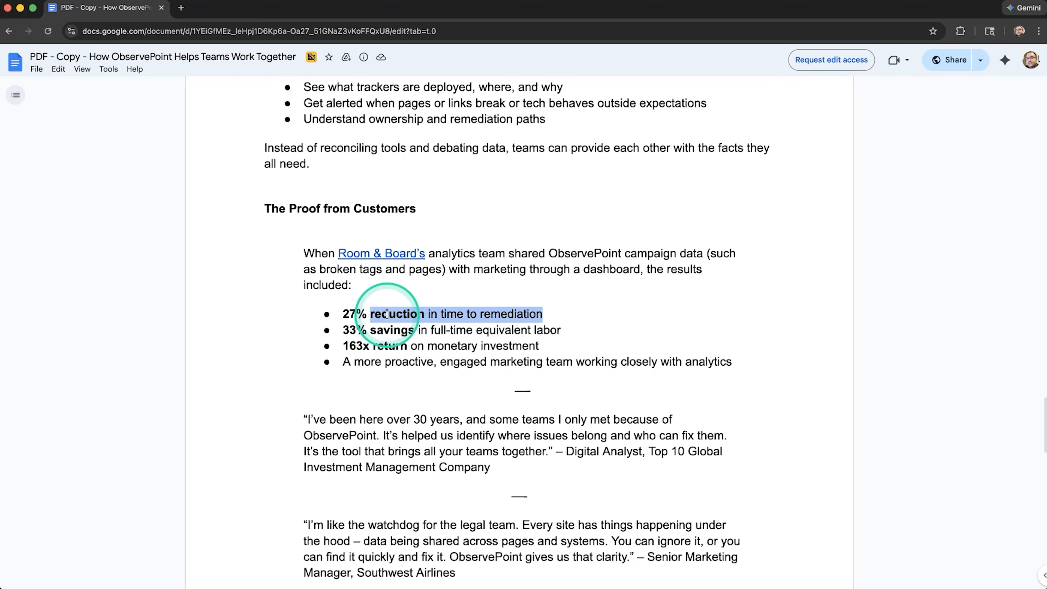
key(super+c)
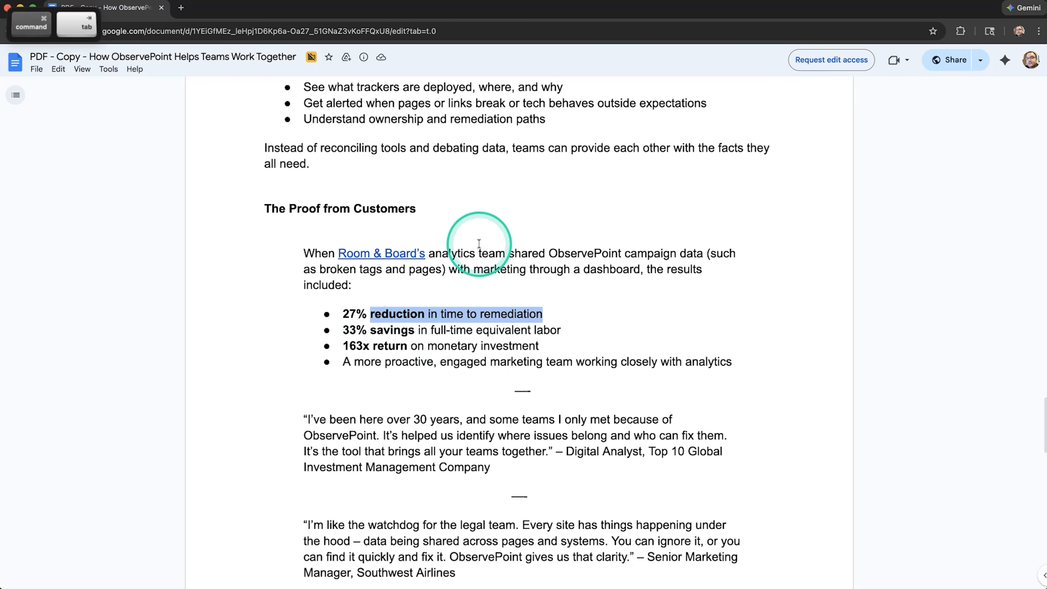
key(super+Tab)
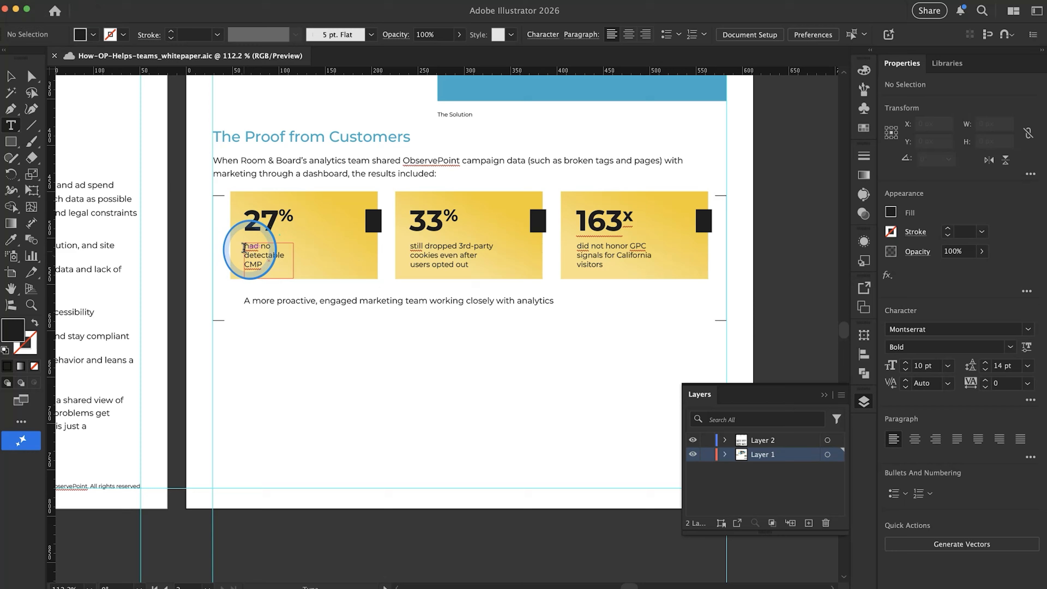
key(super+v)
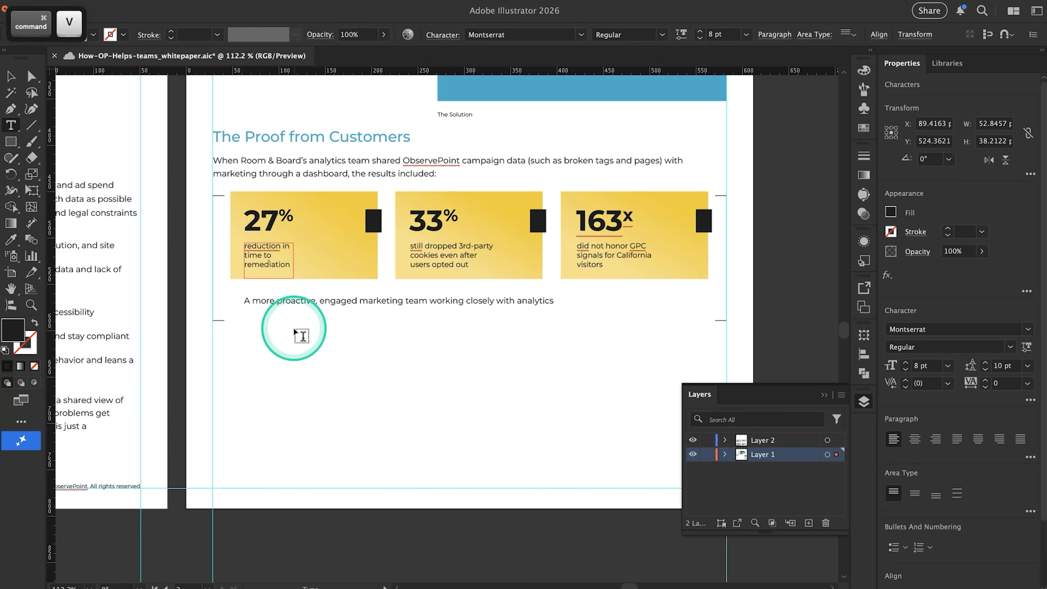
click(294, 300)
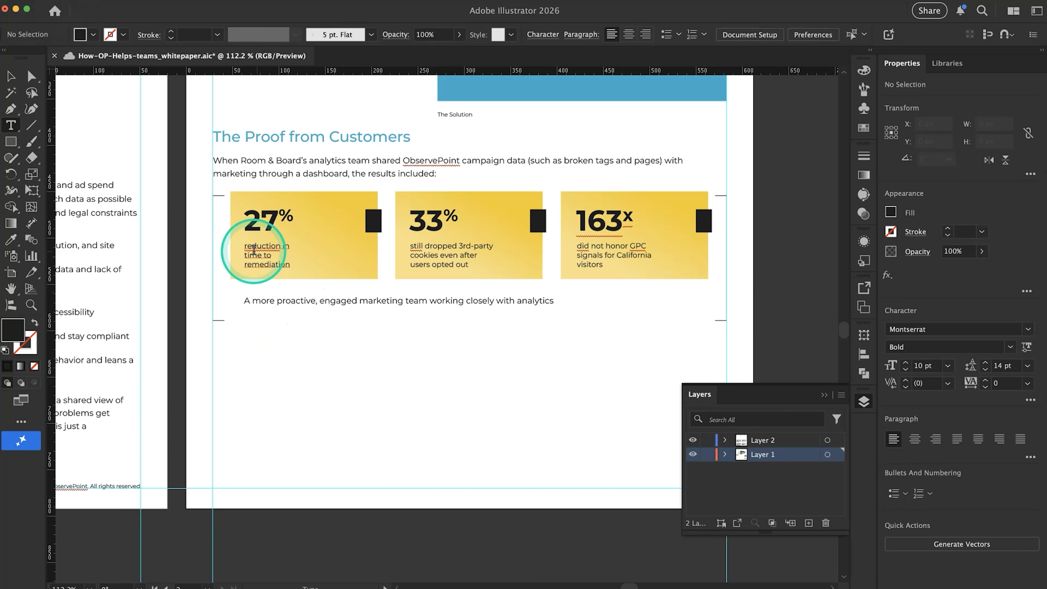
scroll(256, 246, up, 5)
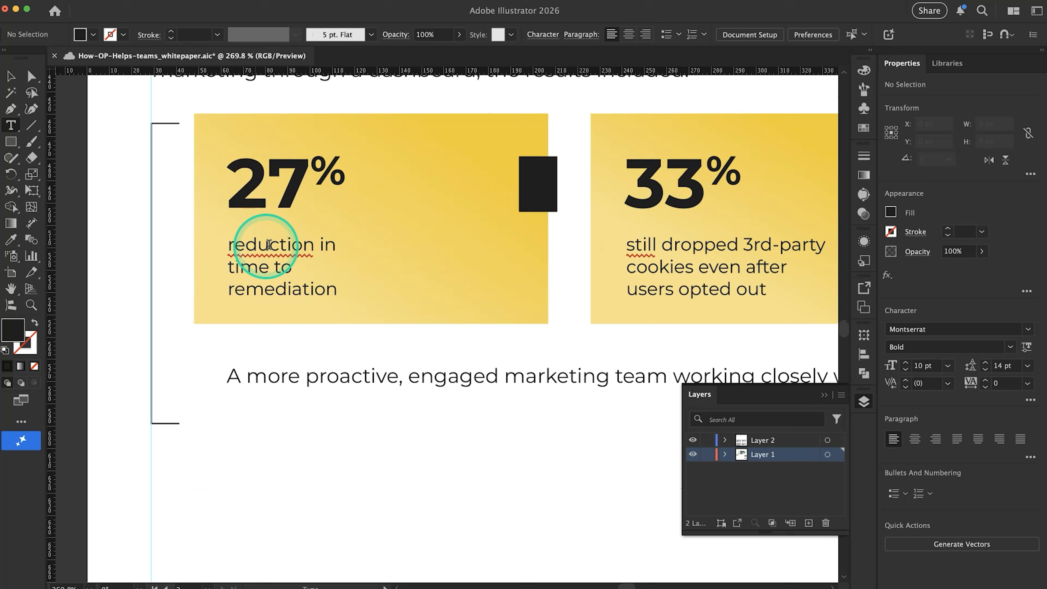
click(266, 248)
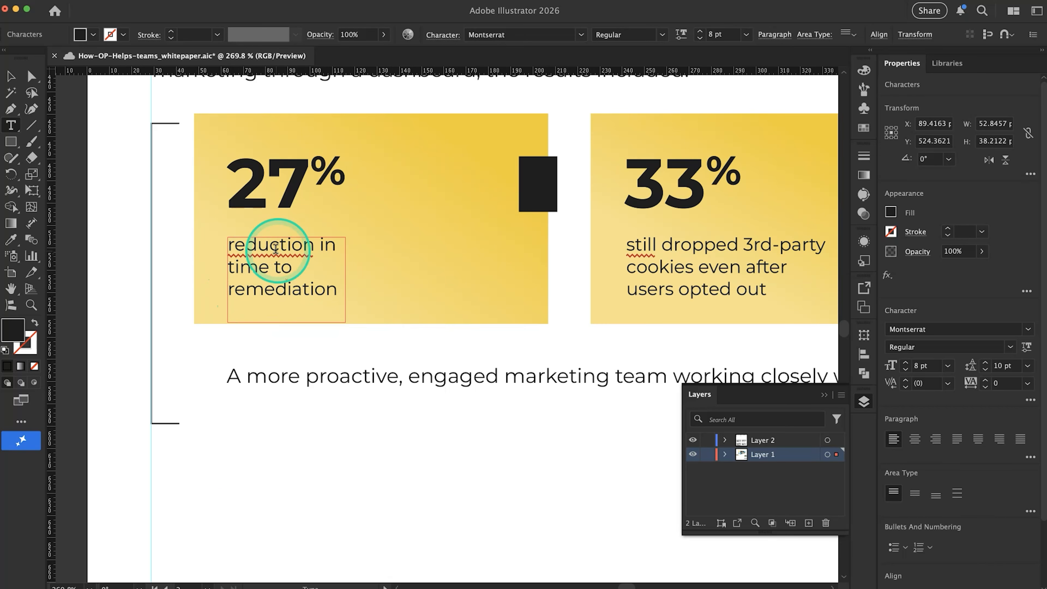
super+click(279, 339)
click(12, 76)
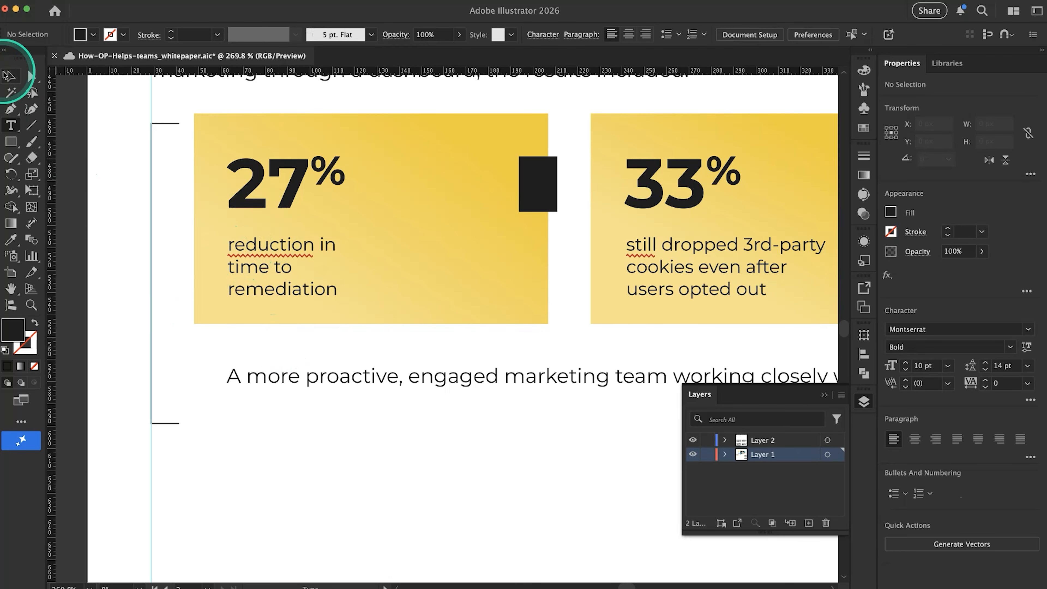
click(167, 268)
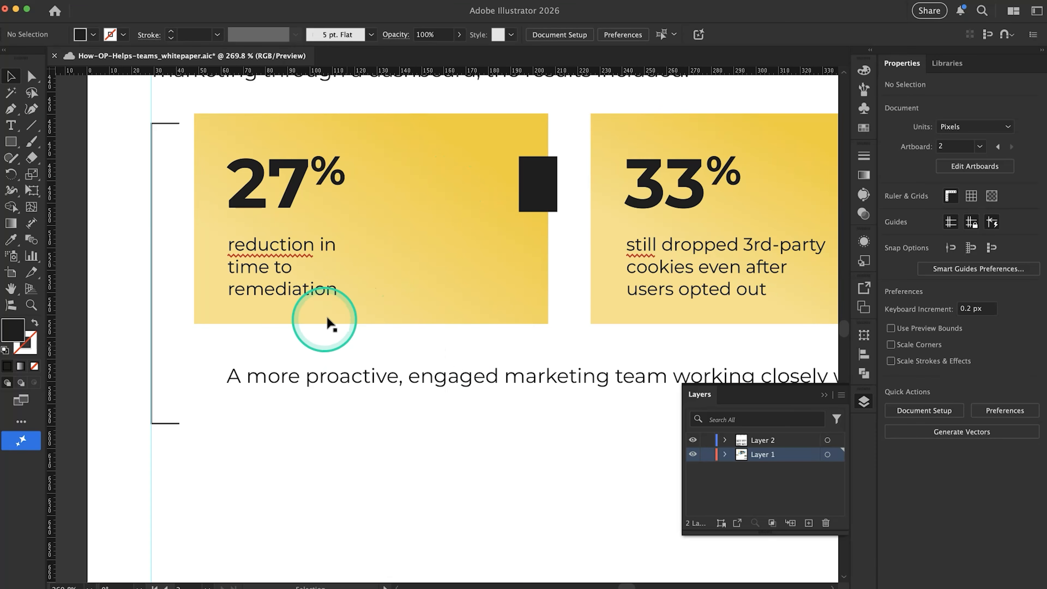
click(262, 315)
click(264, 328)
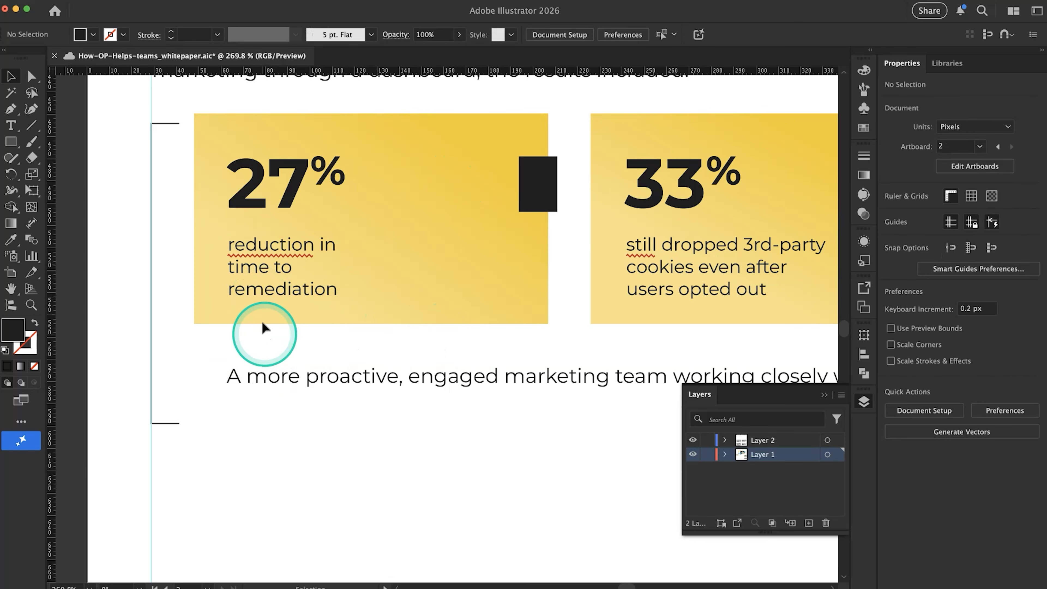
Turn off automatic spell checking for the document
scroll(264, 247, down, 3)
scroll(264, 251, down, 5)
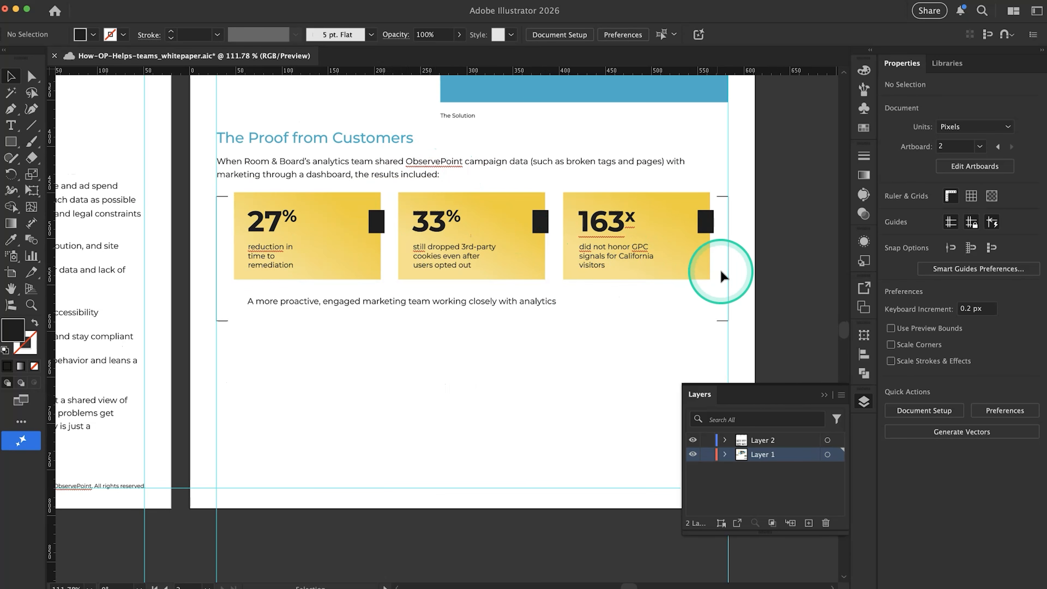
scroll(445, 413, down, 2)
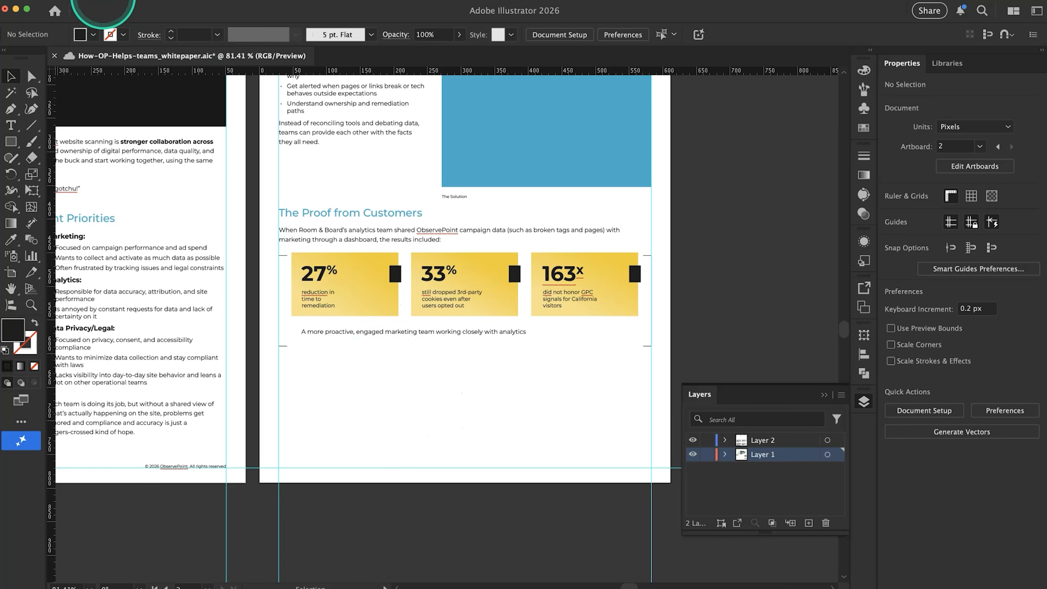
click(103, 5)
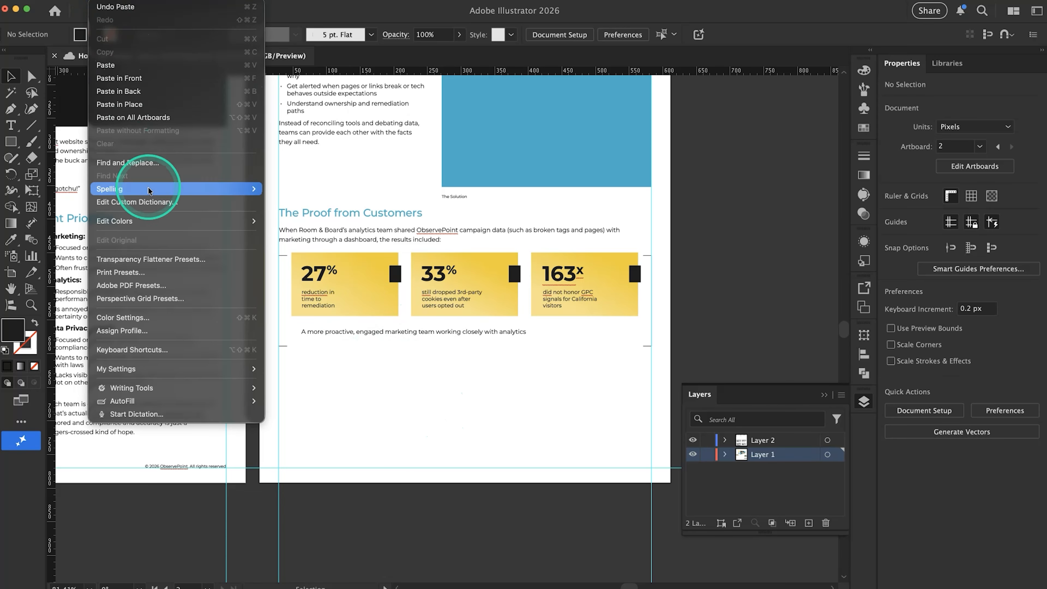
mouse_move(148, 189)
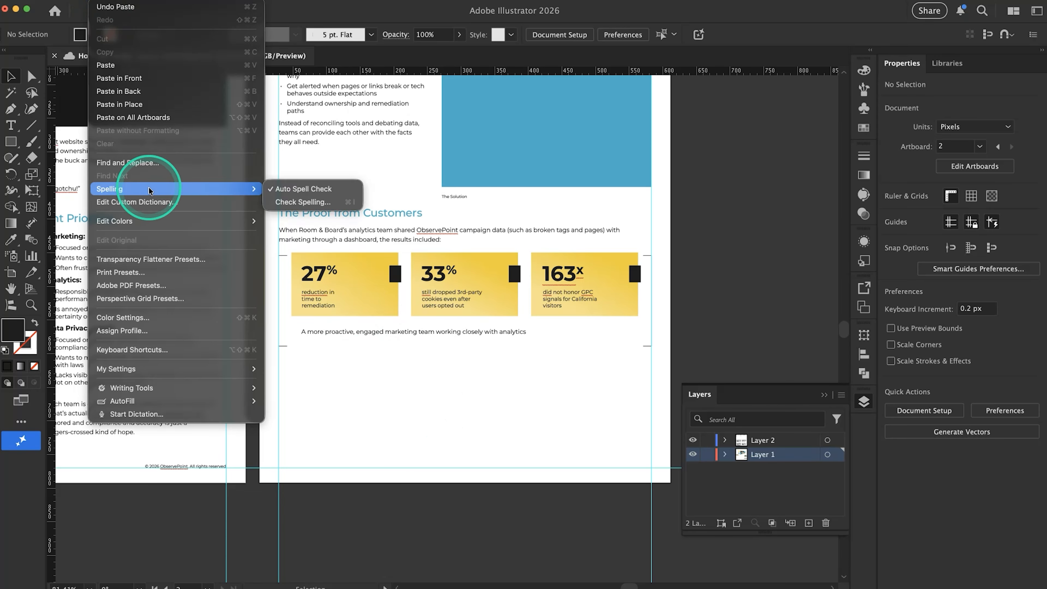
click(292, 190)
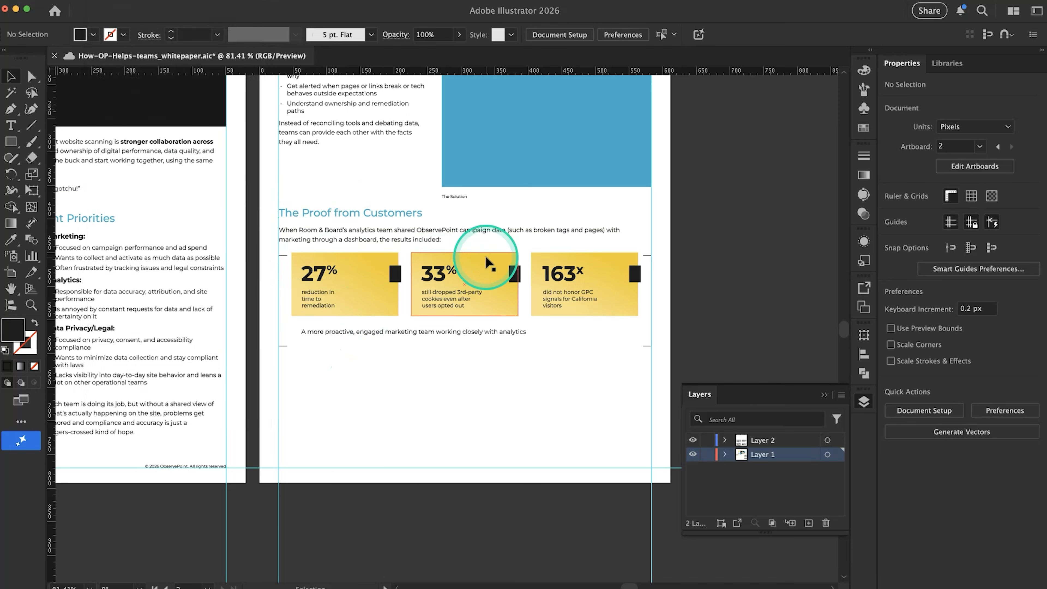
Widen the caption frame under 27% on the first card to about 75 px so the text wraps onto two lines
scroll(486, 257, up, 5)
scroll(608, 405, down, 3)
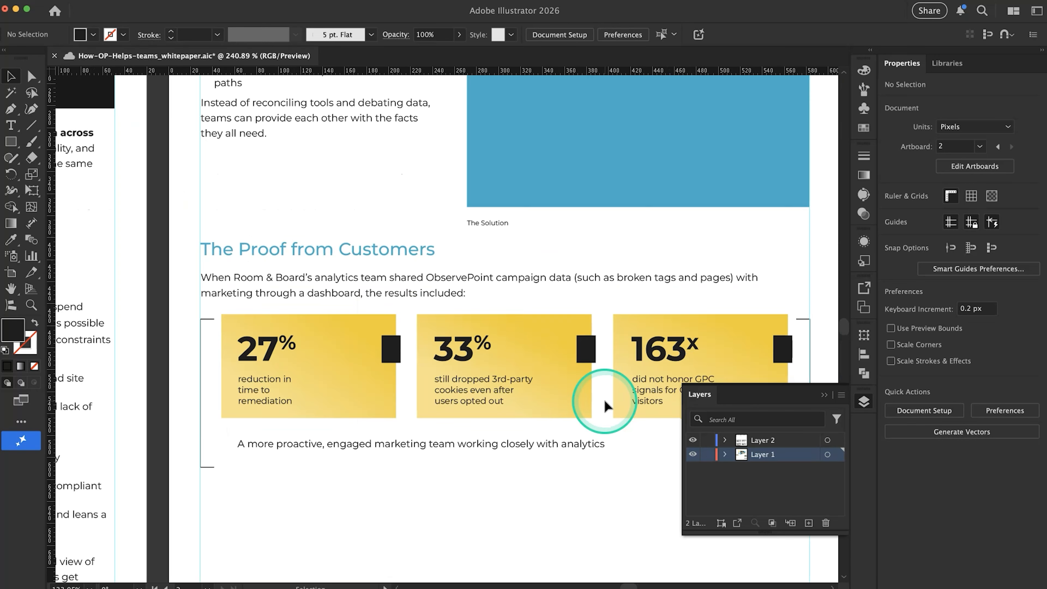
scroll(421, 381, down, 2)
click(255, 366)
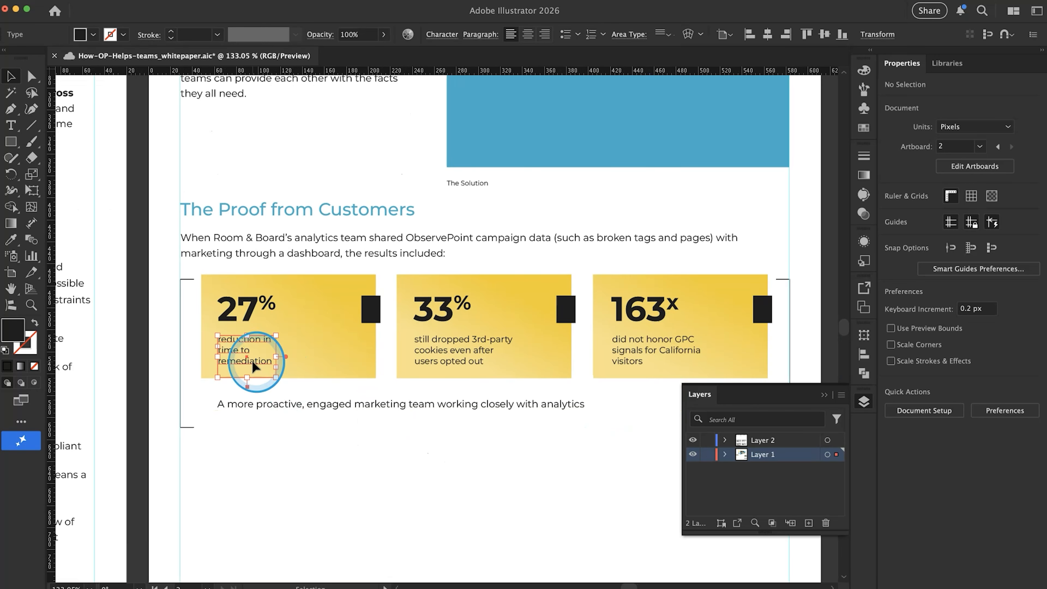
drag(276, 356, 301, 355)
click(328, 443)
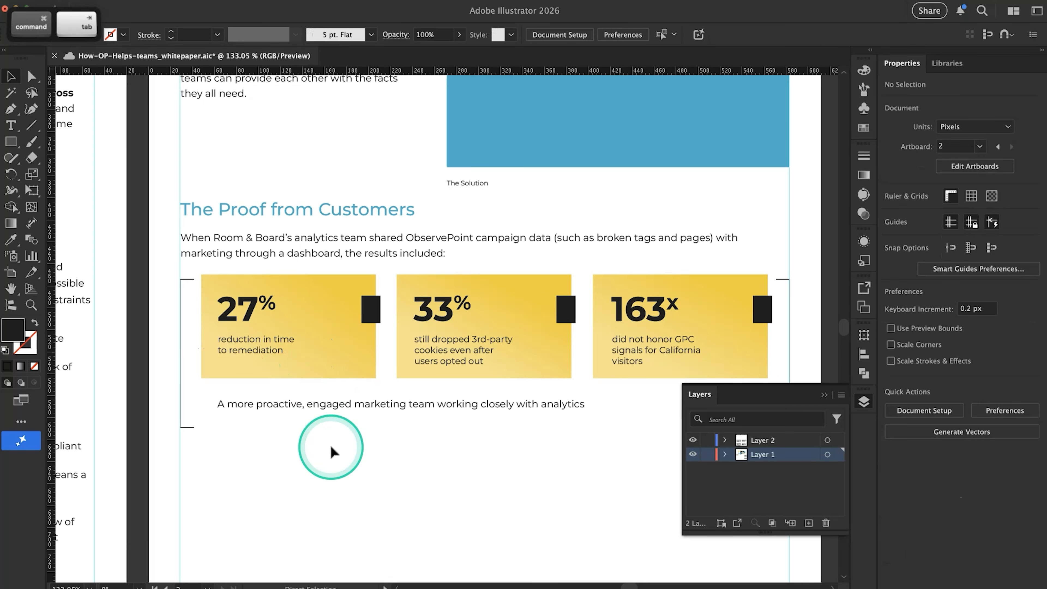
Replace the caption under 33% on the second card with "savings in full-time equivalent labor" from Google Docs
key(super+Tab)
drag(370, 330, 562, 333)
key(super+c)
key(super+Tab)
triple_click(437, 349)
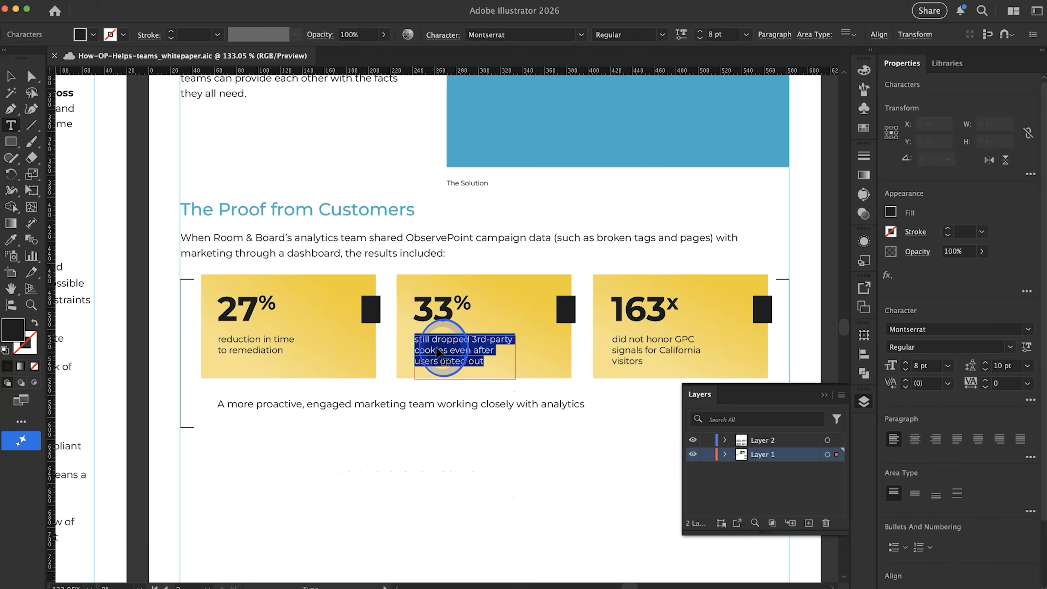
key(super+v)
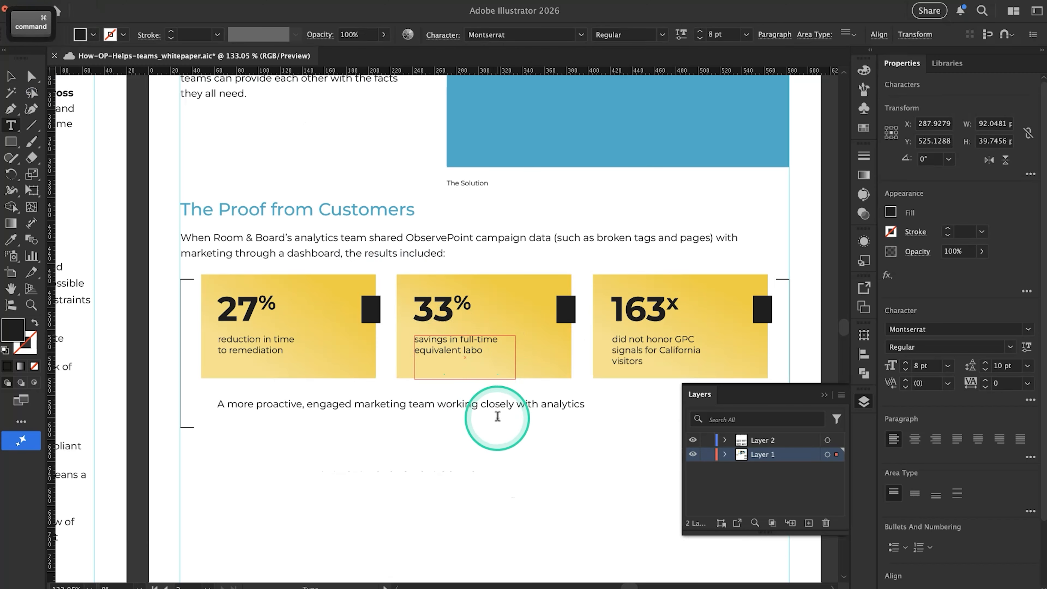
key(super+Tab)
key(super+Tab)
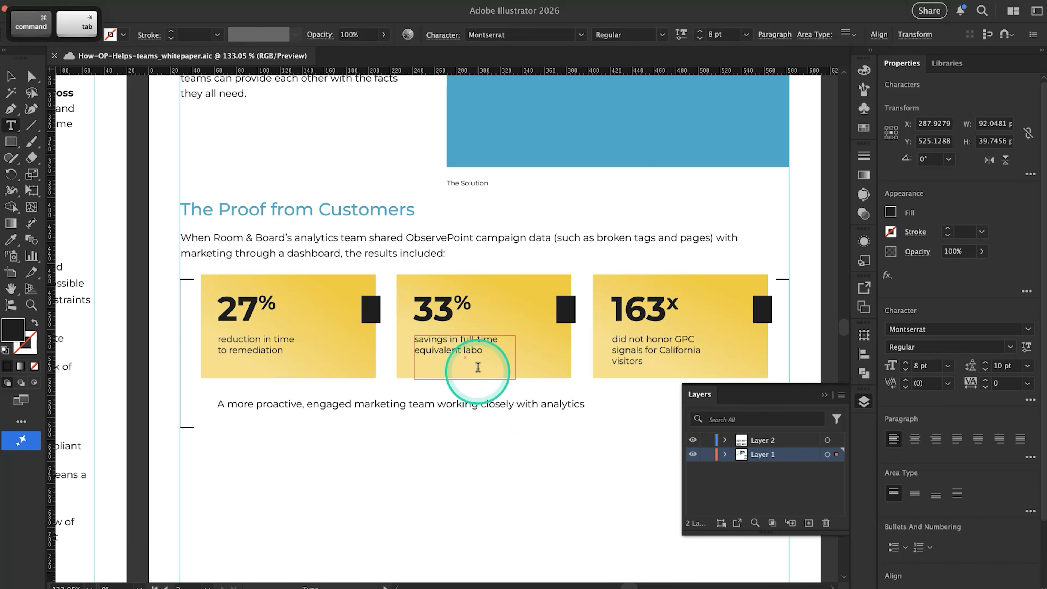
text(r)
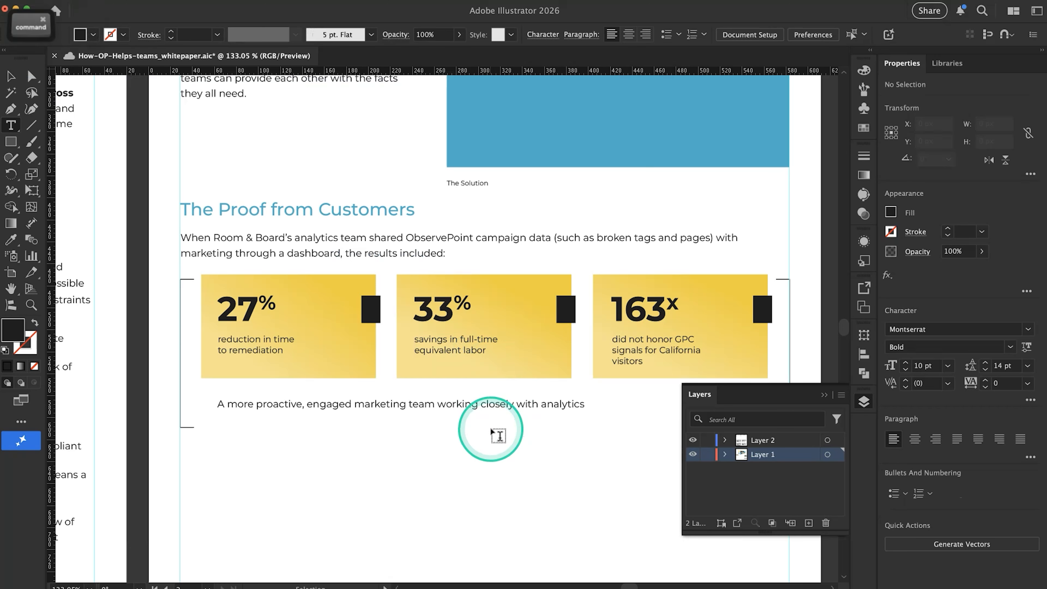
Replace the caption under 163X on the third card with "return on monetary investment" from Google Docs
key(super+Tab)
drag(372, 345, 535, 345)
key(super+Tab)
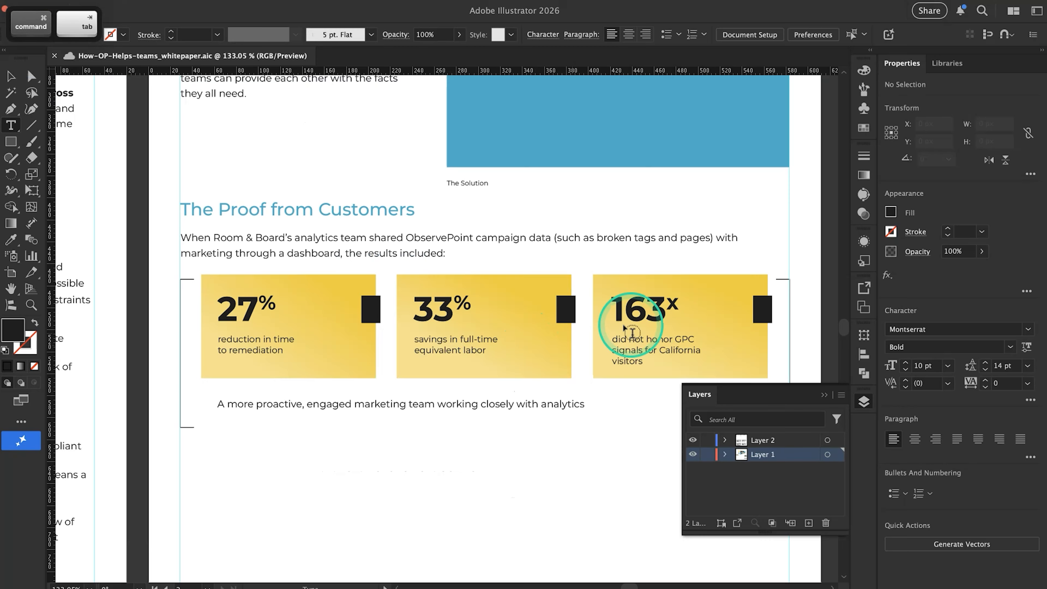
key(super+Tab)
key(super+Tab)
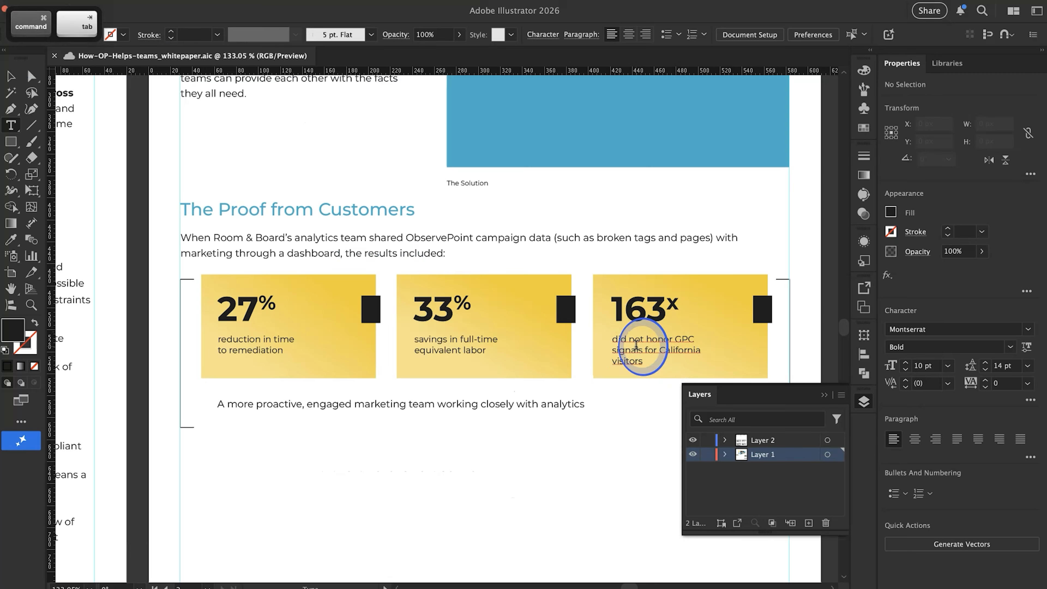
key(super+v)
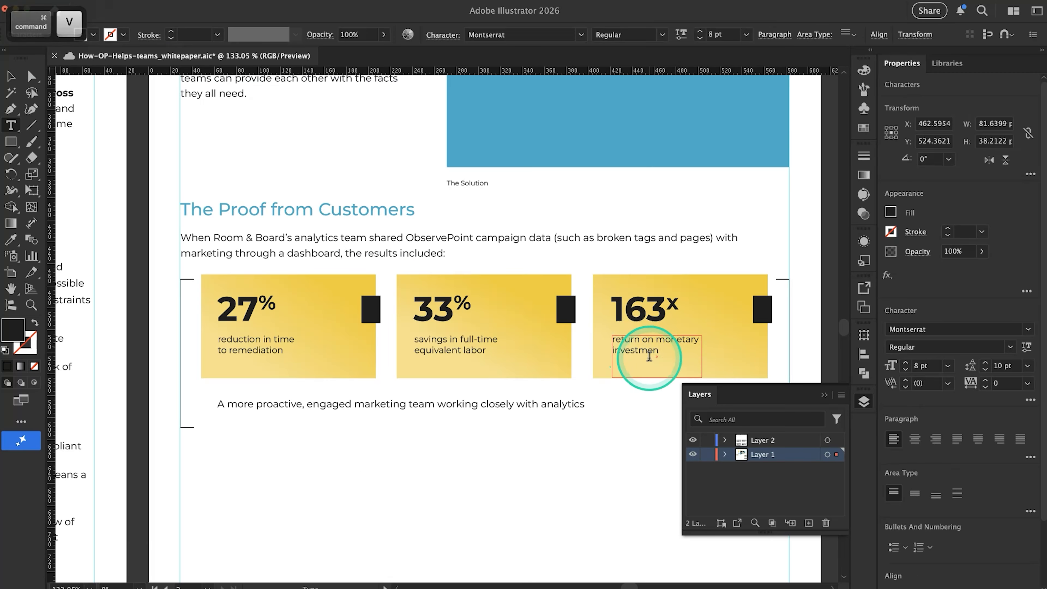
text(t)
click(621, 447)
click(590, 453)
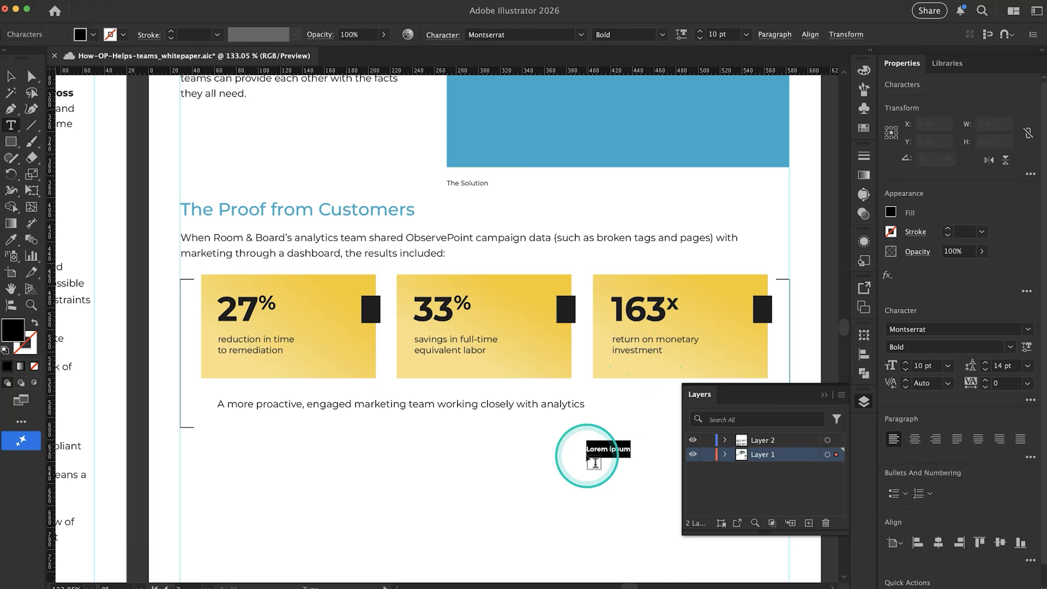
scroll(594, 458, right, 5)
key(super+z)
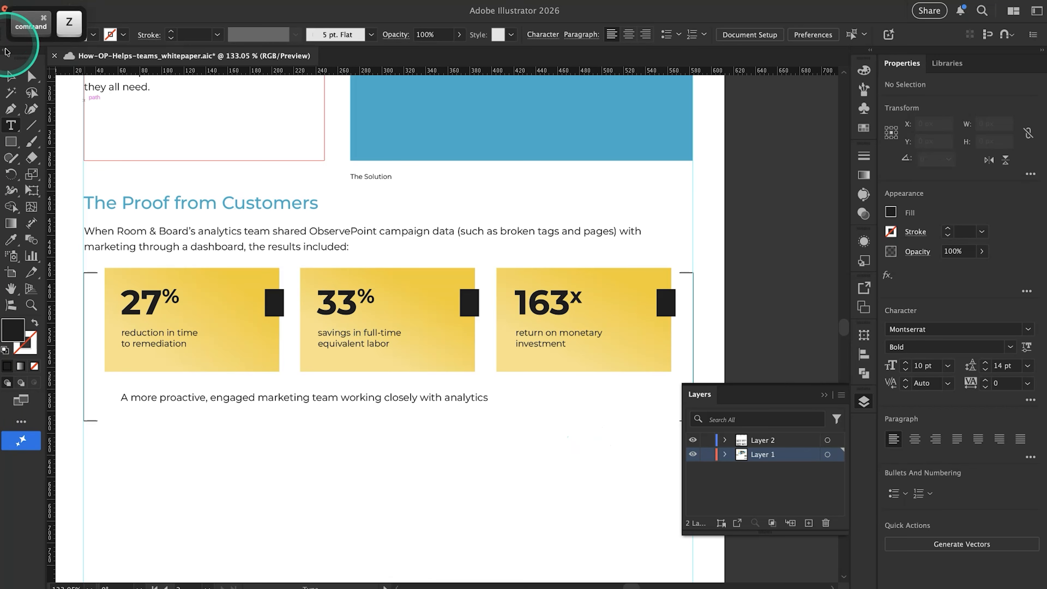
Set the word "reduction" in the first card's caption to Montserrat Bold
click(10, 76)
click(368, 521)
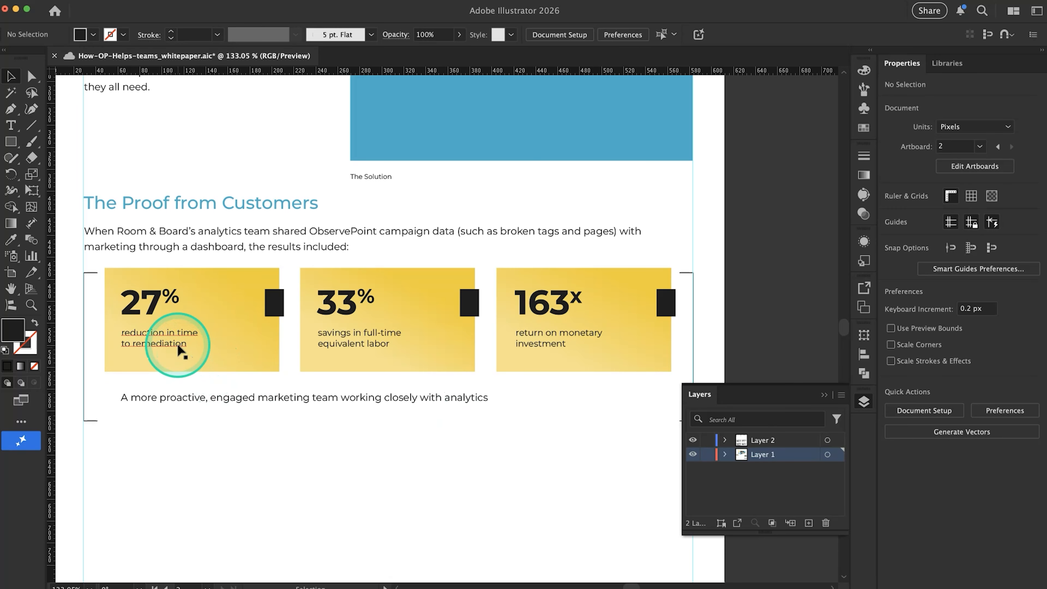
scroll(144, 330, up, 5)
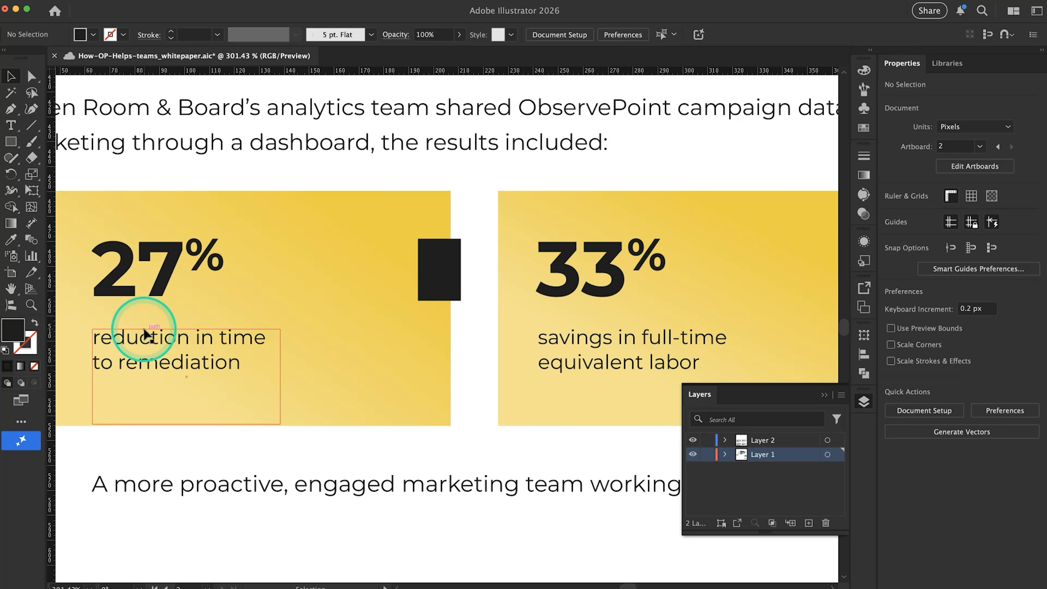
double_click(167, 345)
drag(183, 339, 82, 339)
click(1010, 348)
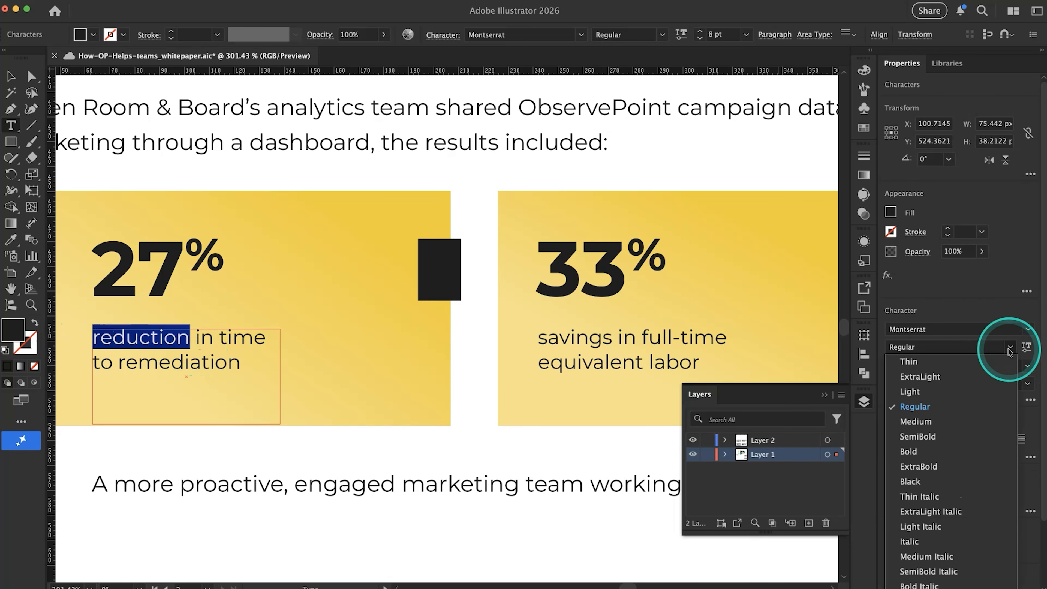
click(982, 451)
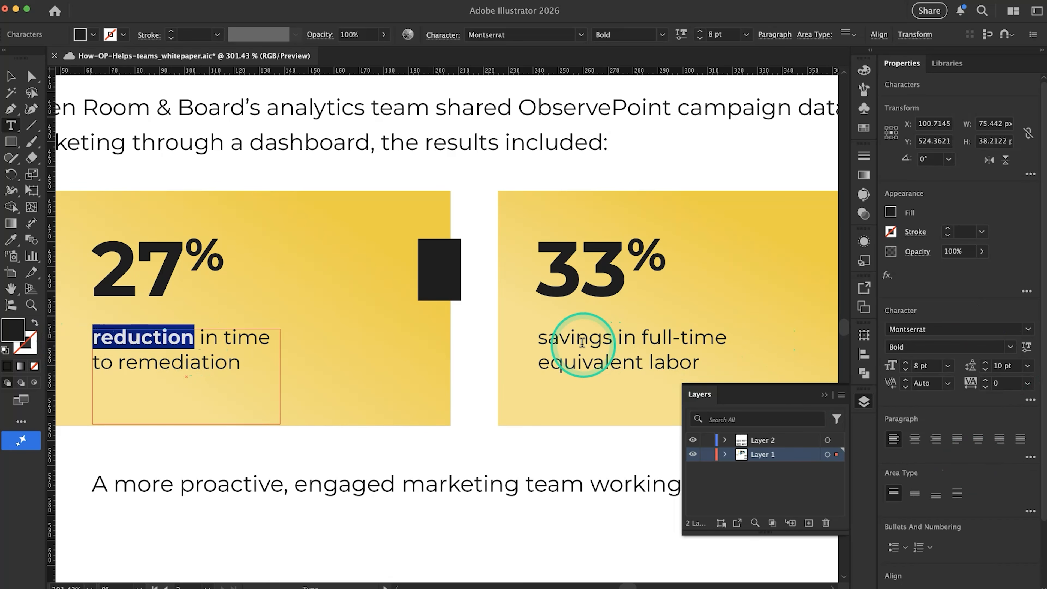
Set the word "savings" in the second card's caption to Montserrat Bold
double_click(584, 342)
click(1008, 347)
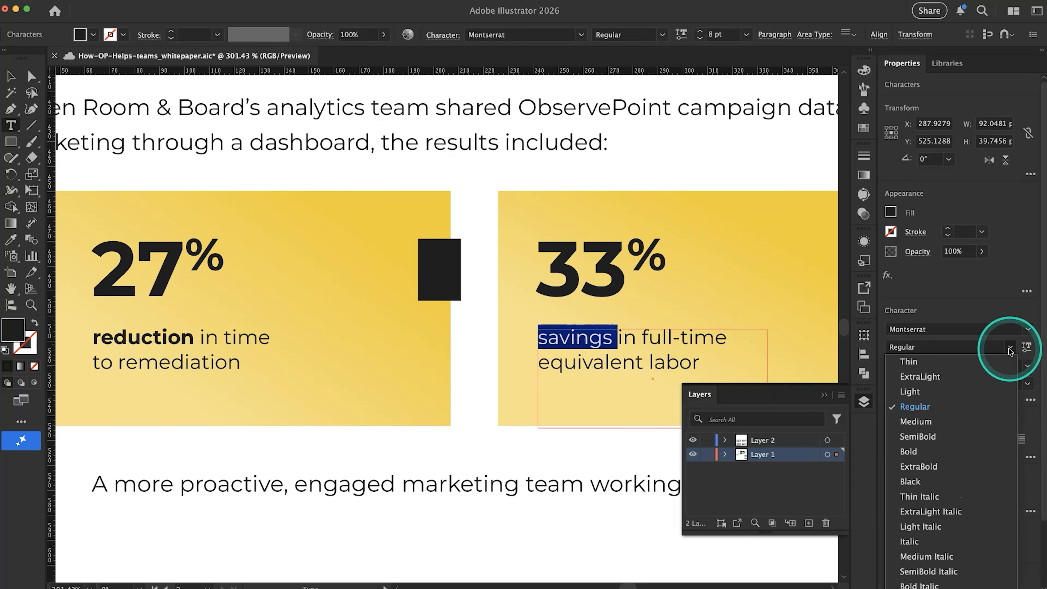
click(947, 461)
click(554, 342)
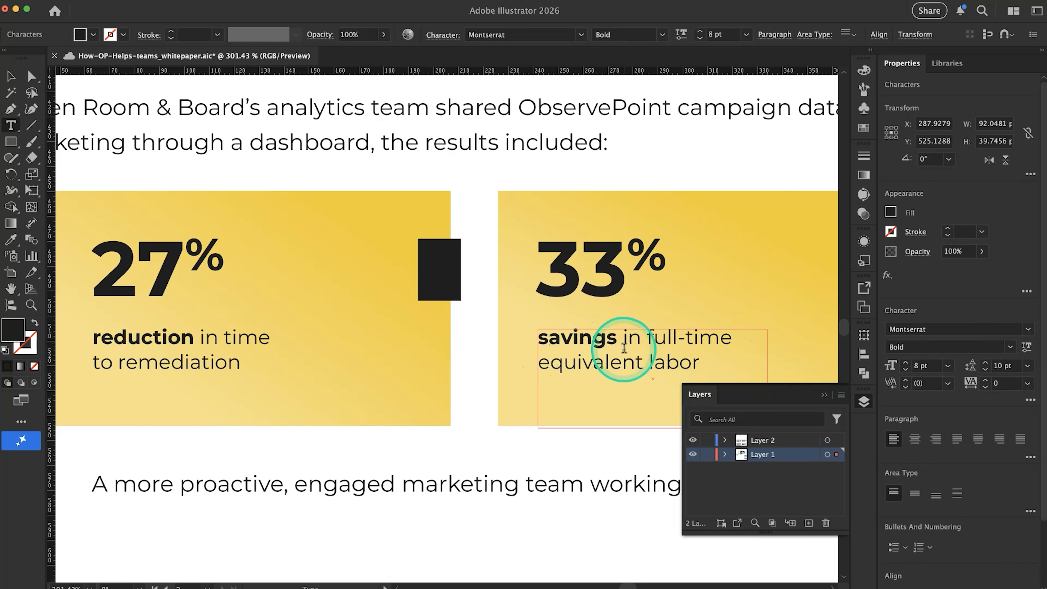
Set the word "return" in the third card's caption to Montserrat Bold
scroll(622, 350, right, 10)
scroll(624, 348, right, 3)
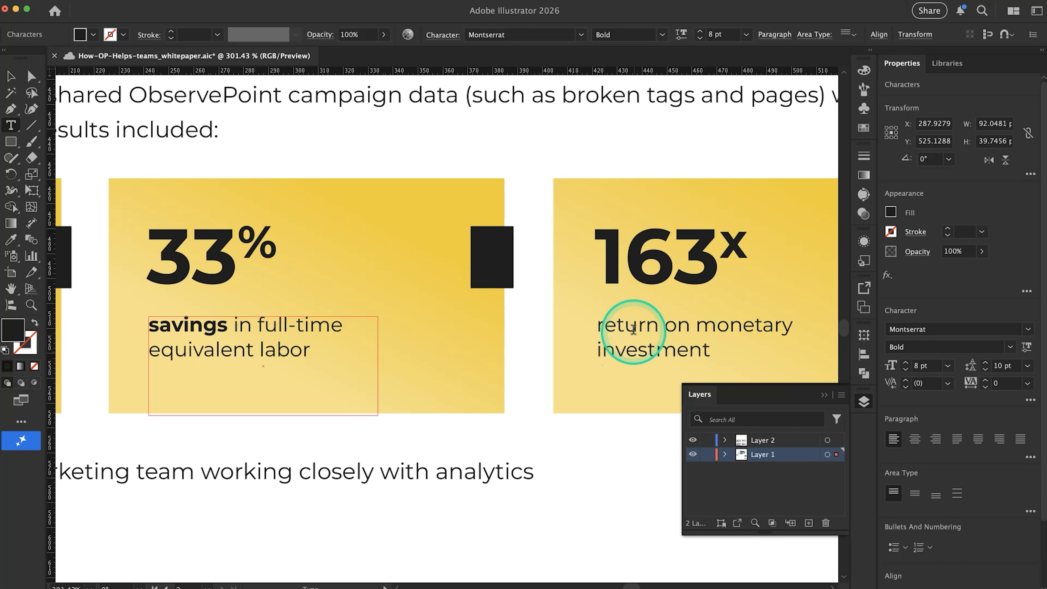
double_click(634, 330)
click(1009, 347)
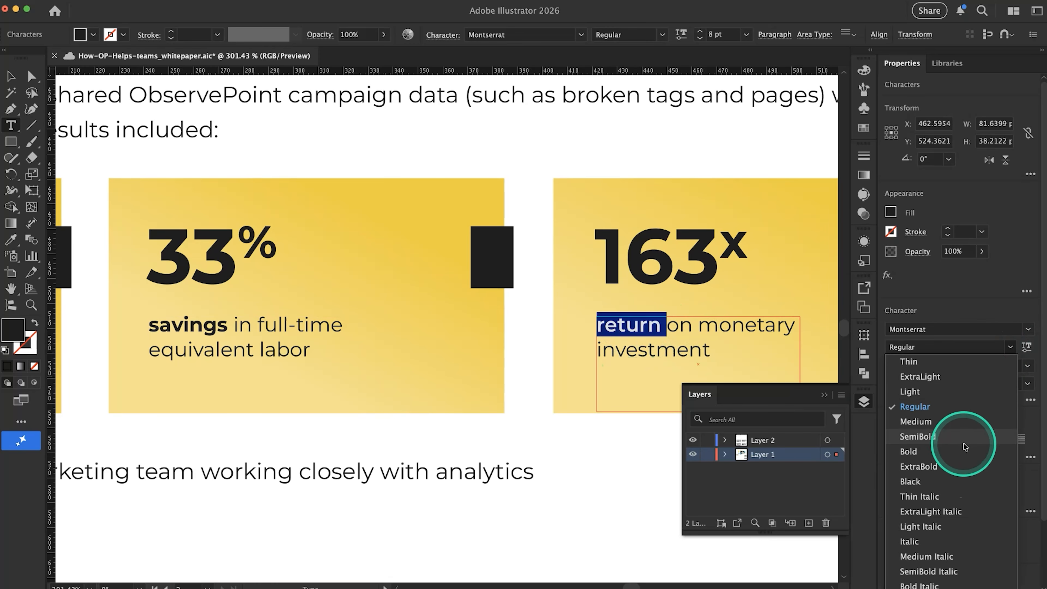
click(965, 451)
scroll(580, 461, down, 5)
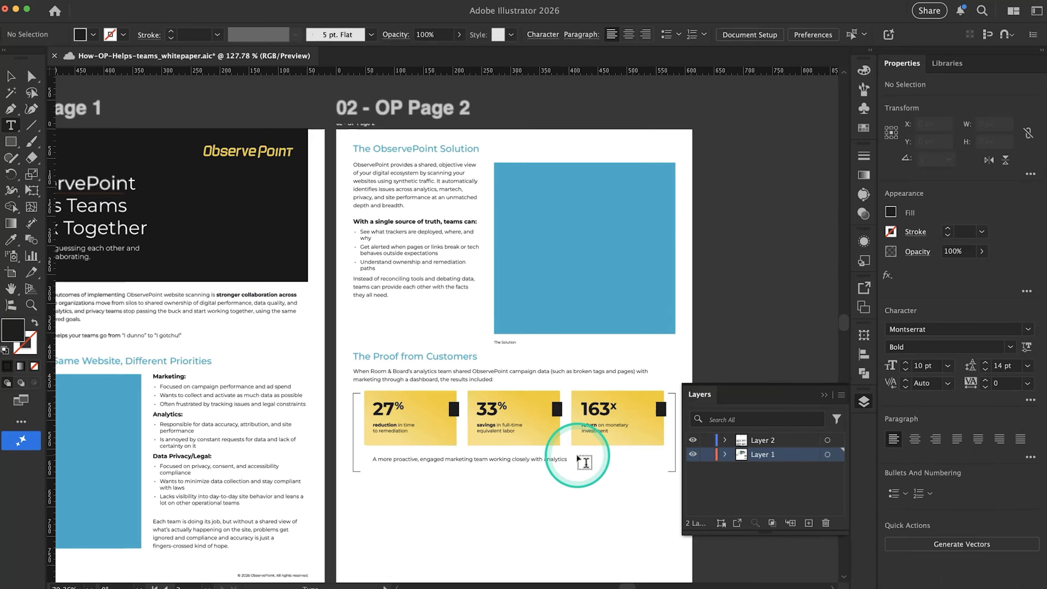
scroll(585, 462, down, 3)
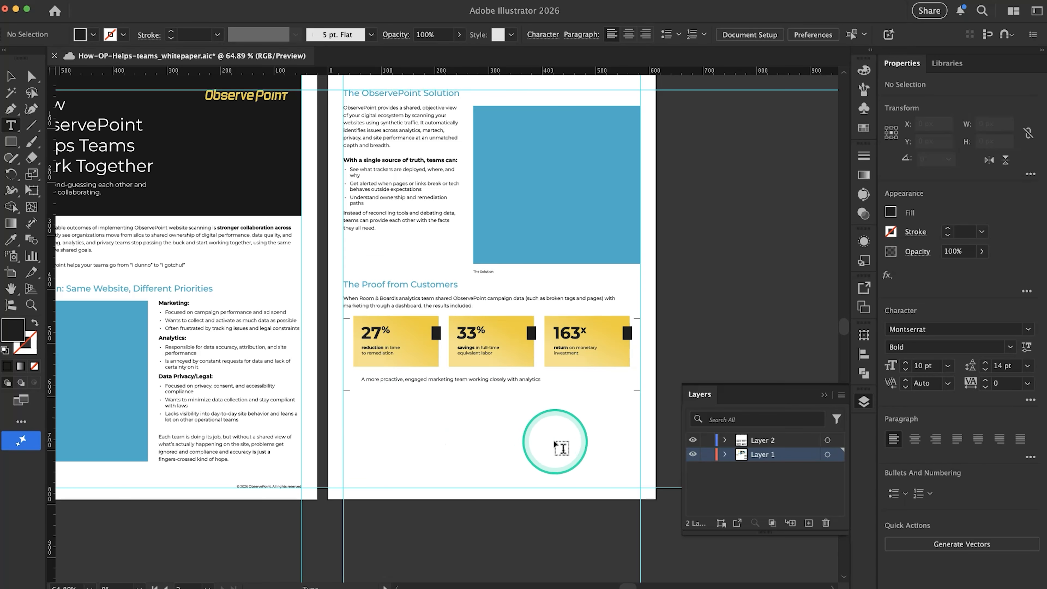
Switch to Google Docs and read the customer quotes that follow the Room & Board results
key(super+Tab)
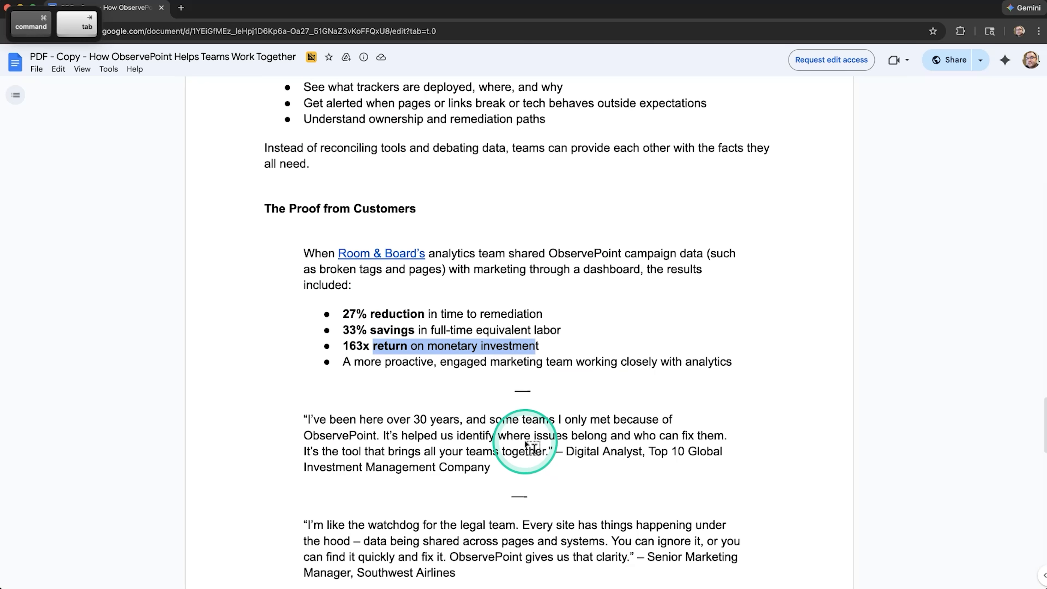
scroll(536, 537, down, 3)
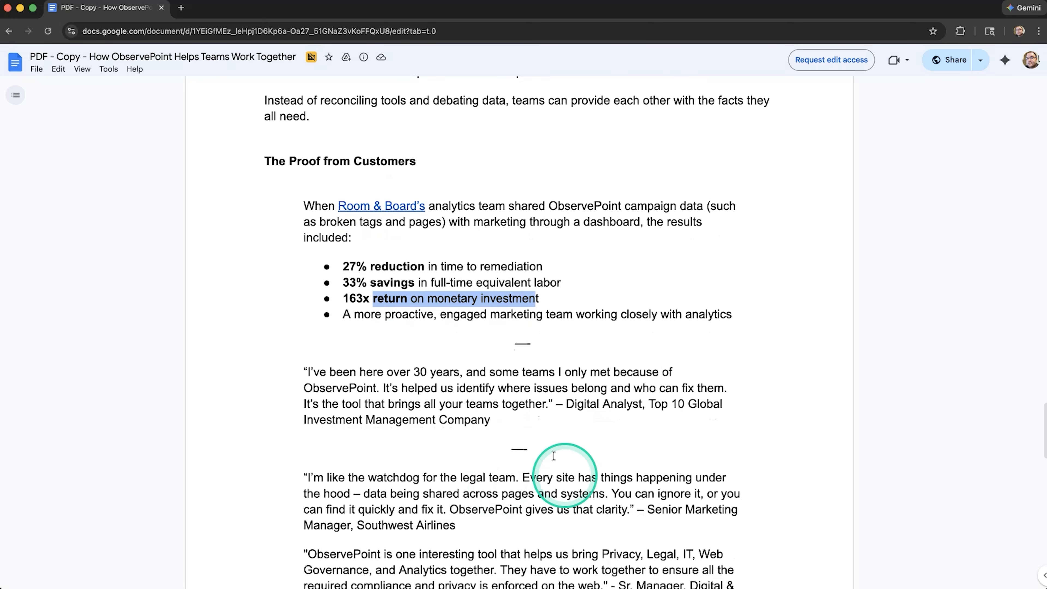
drag(368, 375, 510, 423)
key(super+Tab)
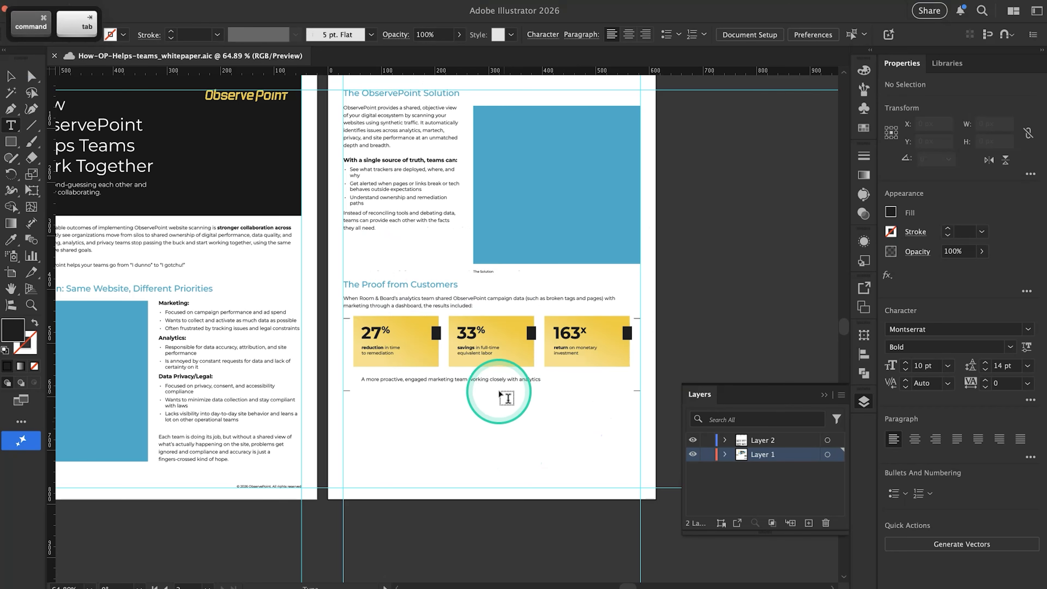
key(super+Tab)
key(super+Tab)
scroll(495, 437, right, 5)
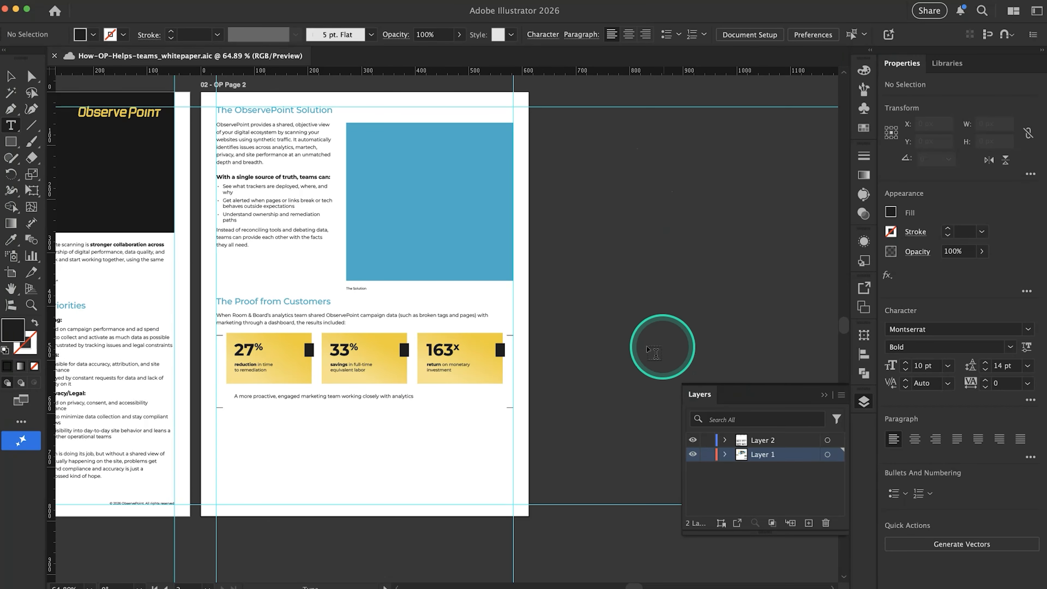
scroll(466, 388, down, 3)
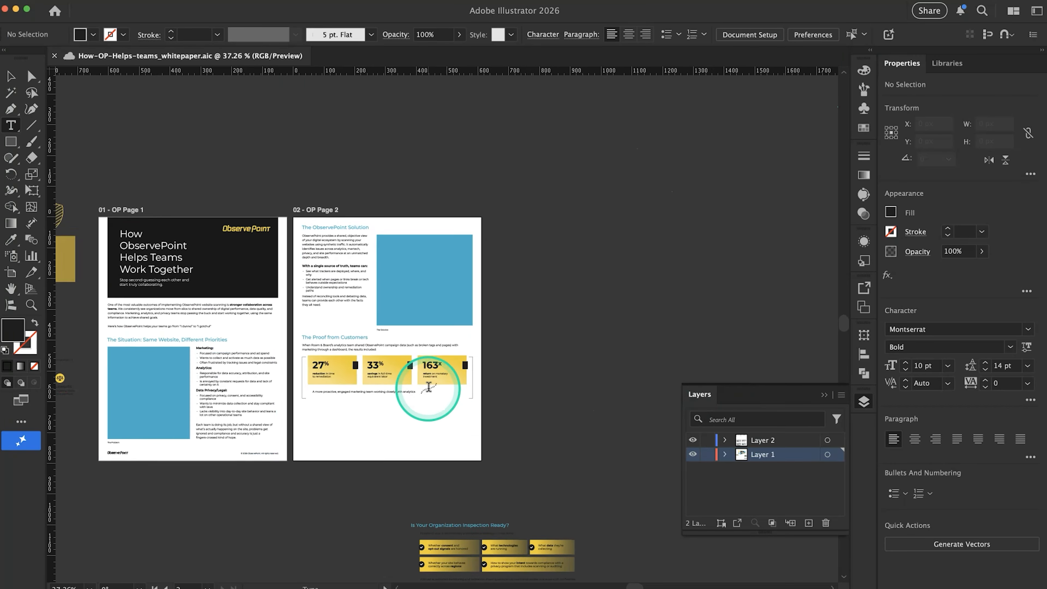
click(549, 367)
key(super+z)
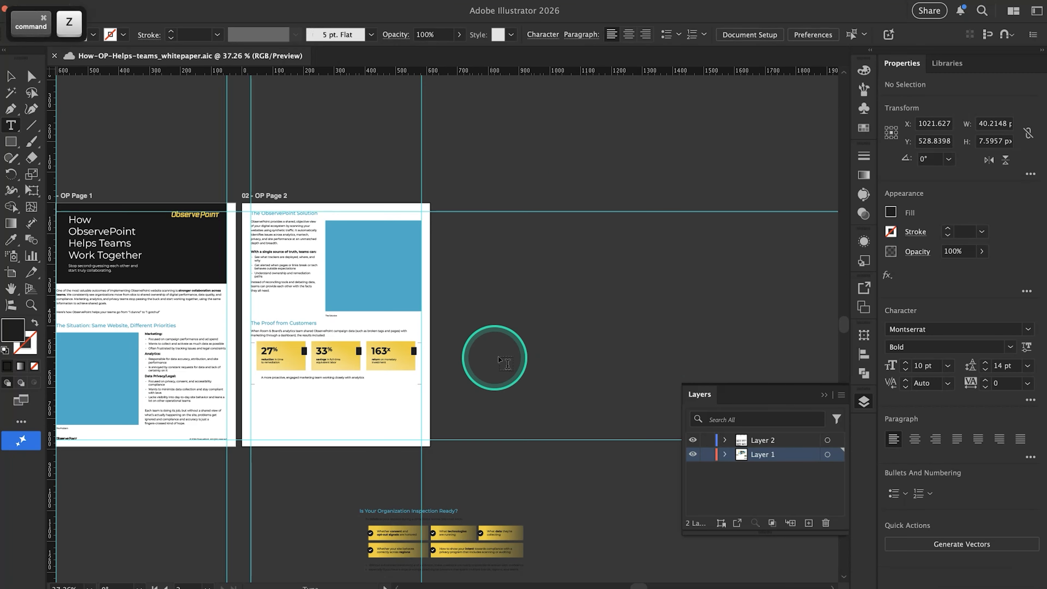
scroll(468, 315, up, 2)
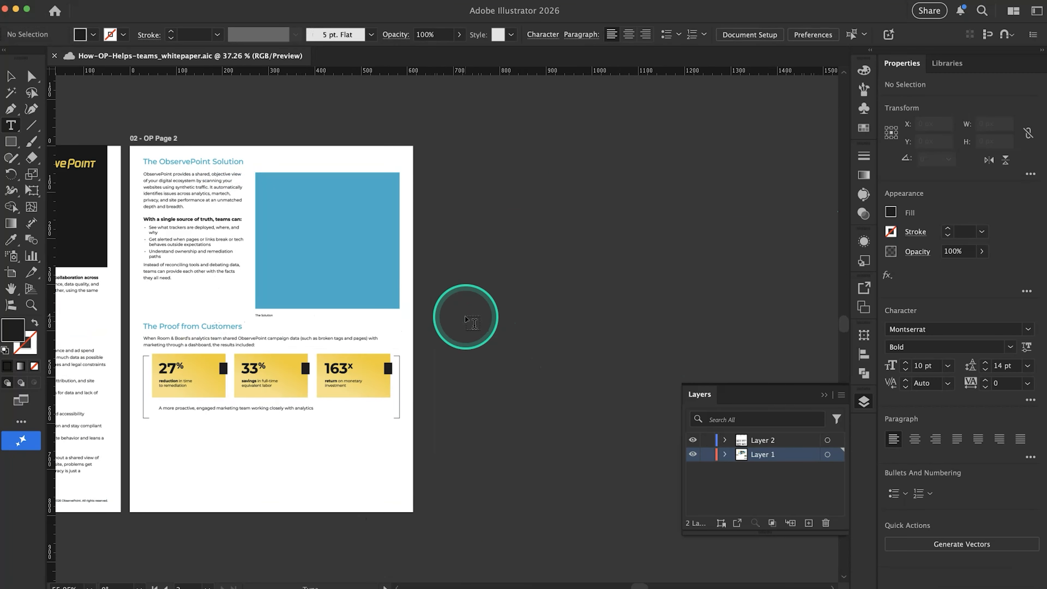
scroll(581, 299, down, 1)
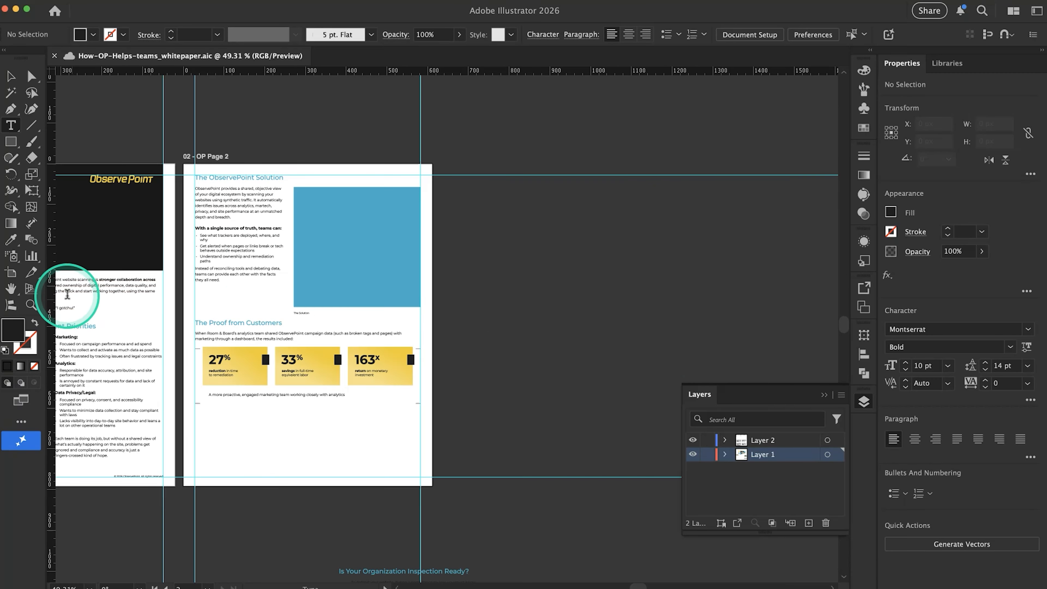
Add a third Letter-size artboard, 612 × 792 px, directly to the right of the OP Page 2 artboard
click(12, 279)
scroll(225, 390, up, 4)
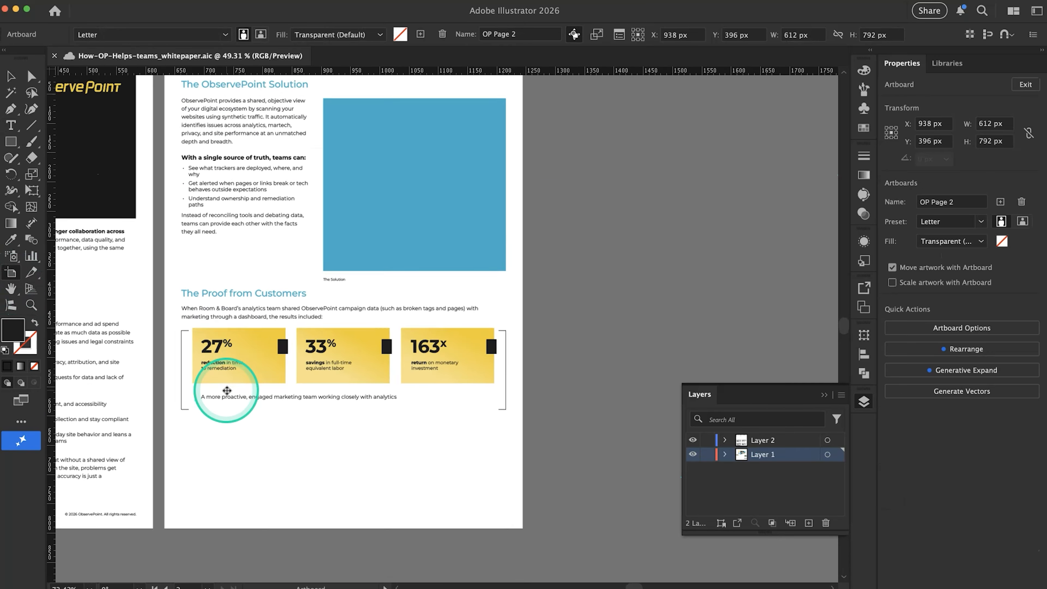
click(226, 390)
scroll(218, 391, down, 1)
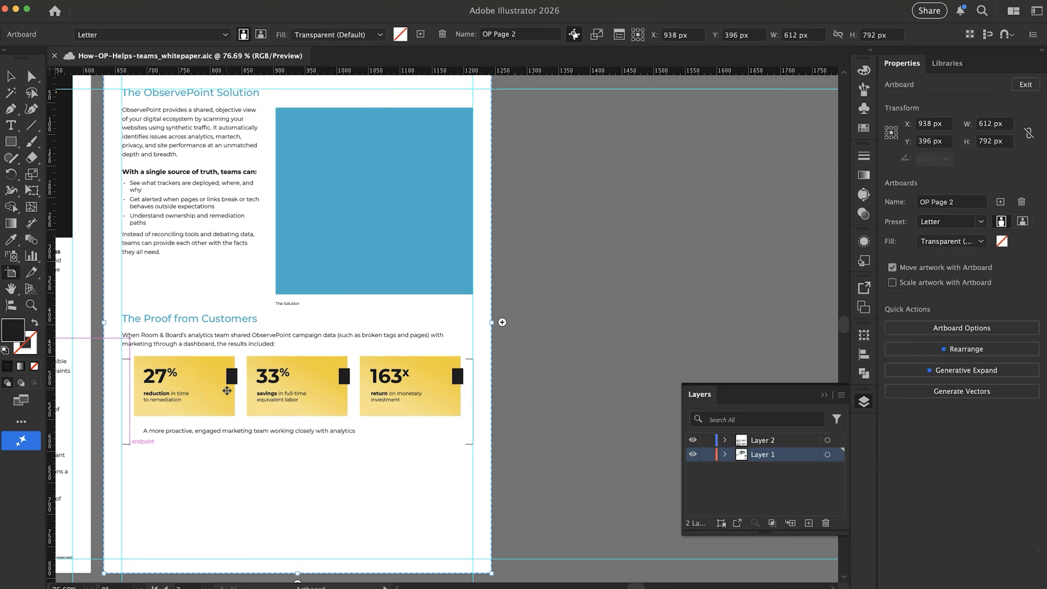
click(528, 355)
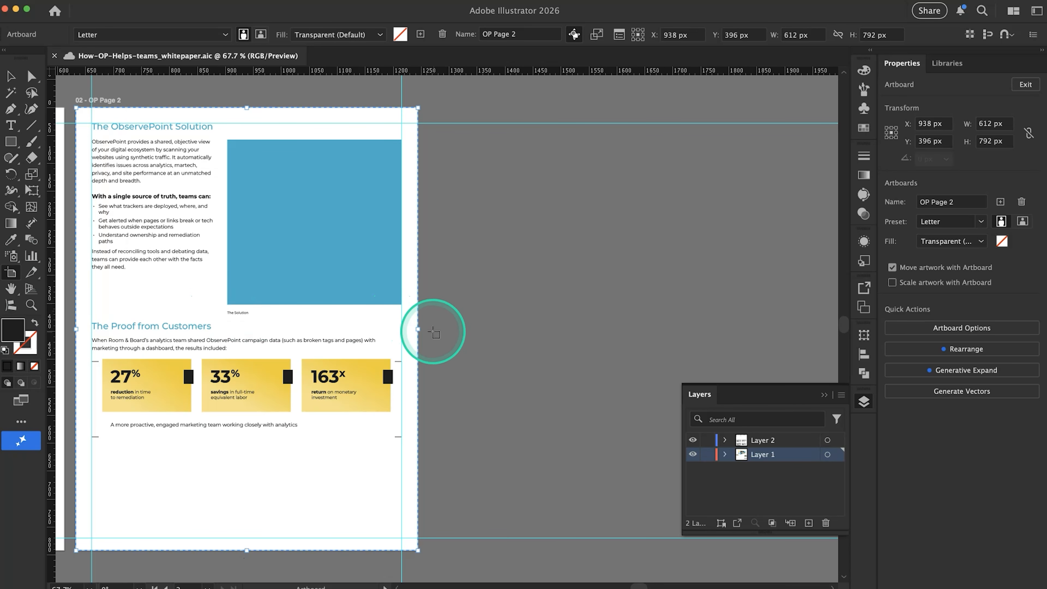
click(432, 332)
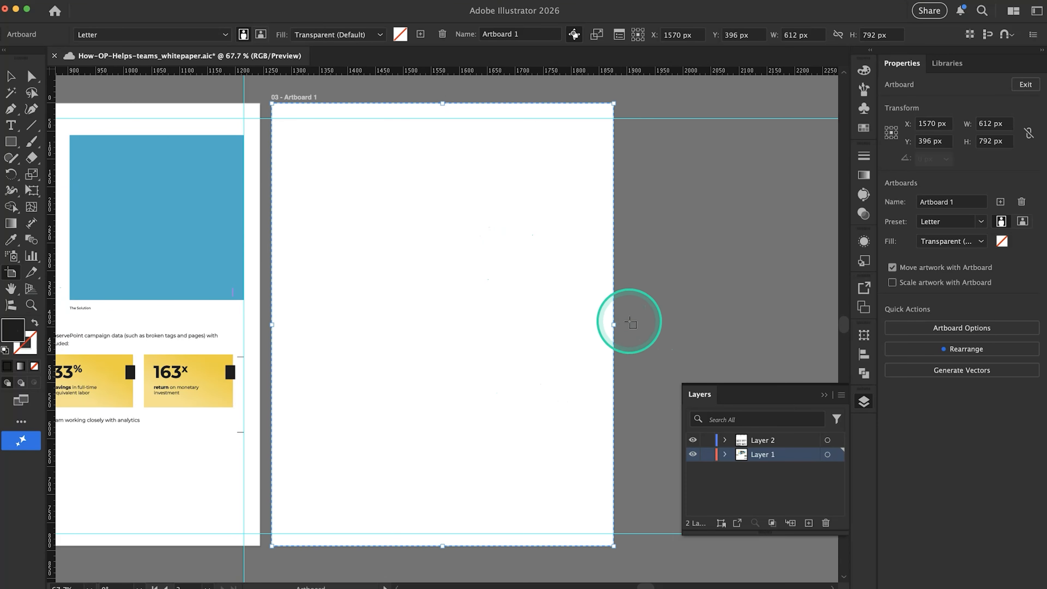
Try to add another Letter-size artboard directly below the third artboard
scroll(377, 363, down, 3)
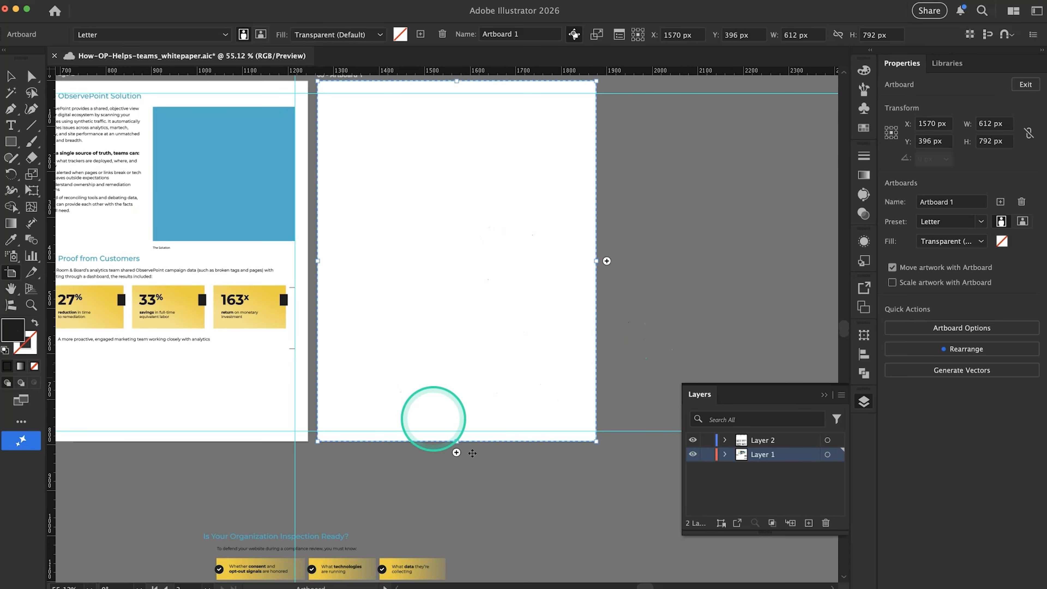
click(457, 452)
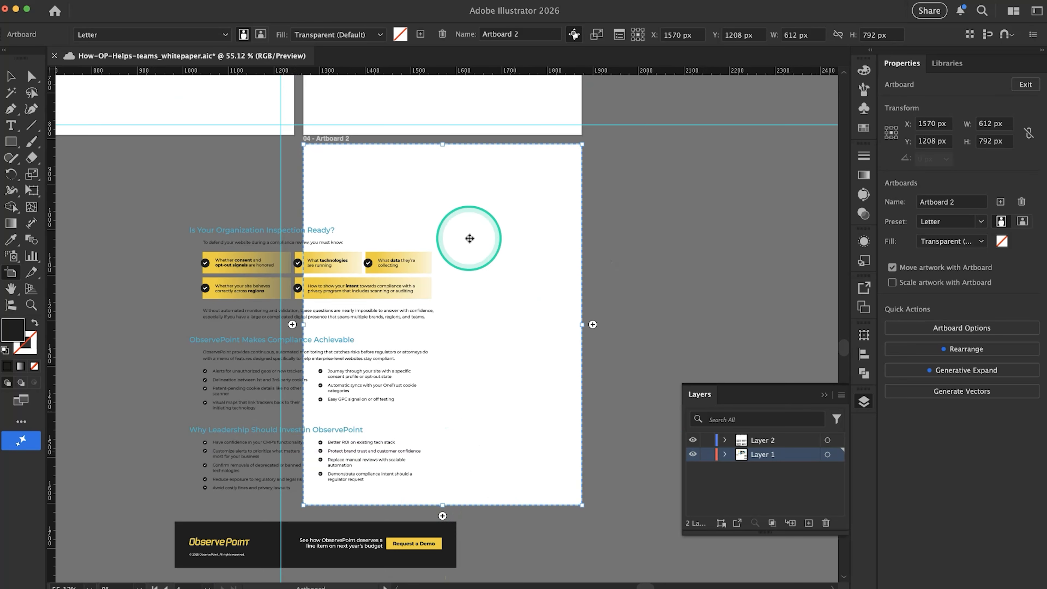
scroll(392, 352, up, 3)
key(super+z)
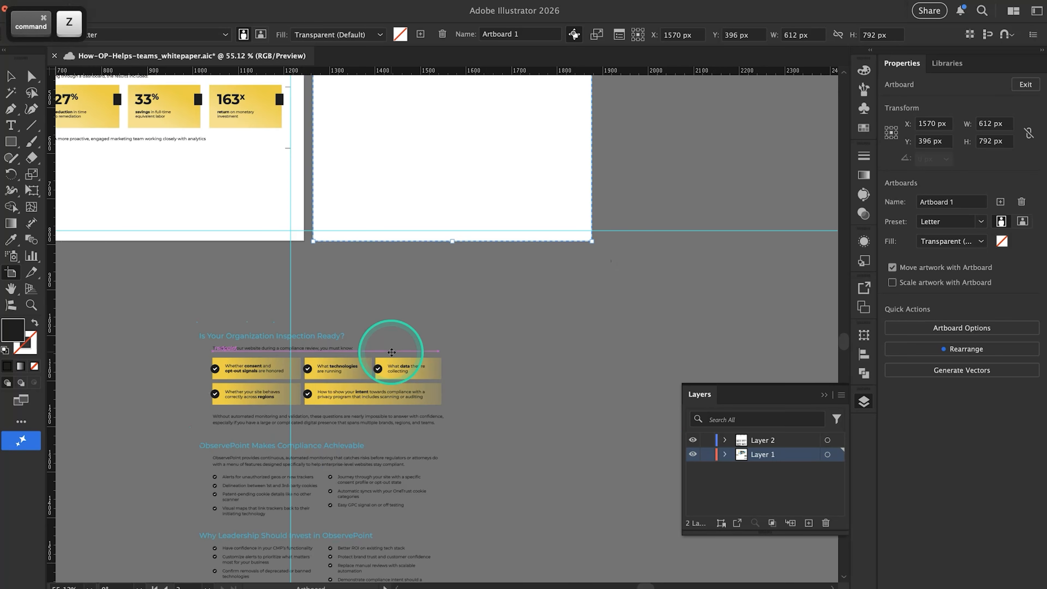
scroll(392, 352, up, 9)
scroll(392, 352, left, 3)
scroll(392, 352, down, 1)
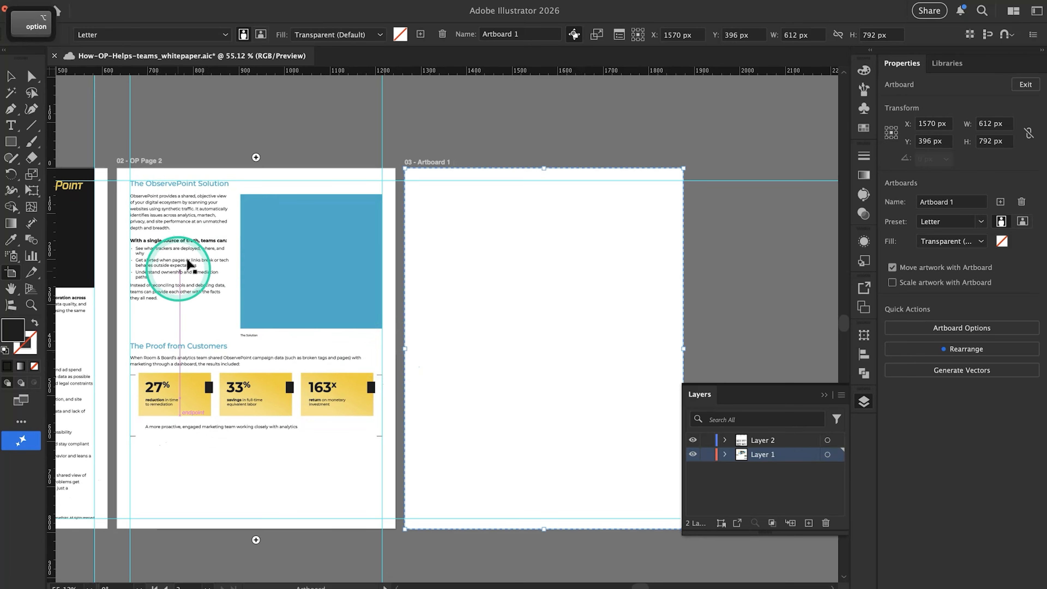
click(338, 349)
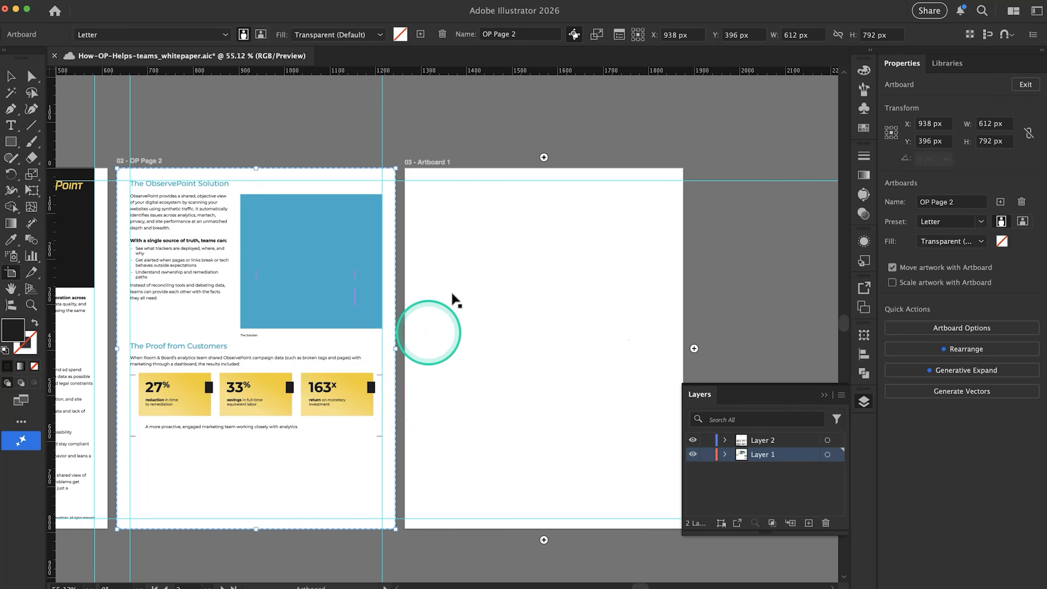
scroll(268, 298, left, 10)
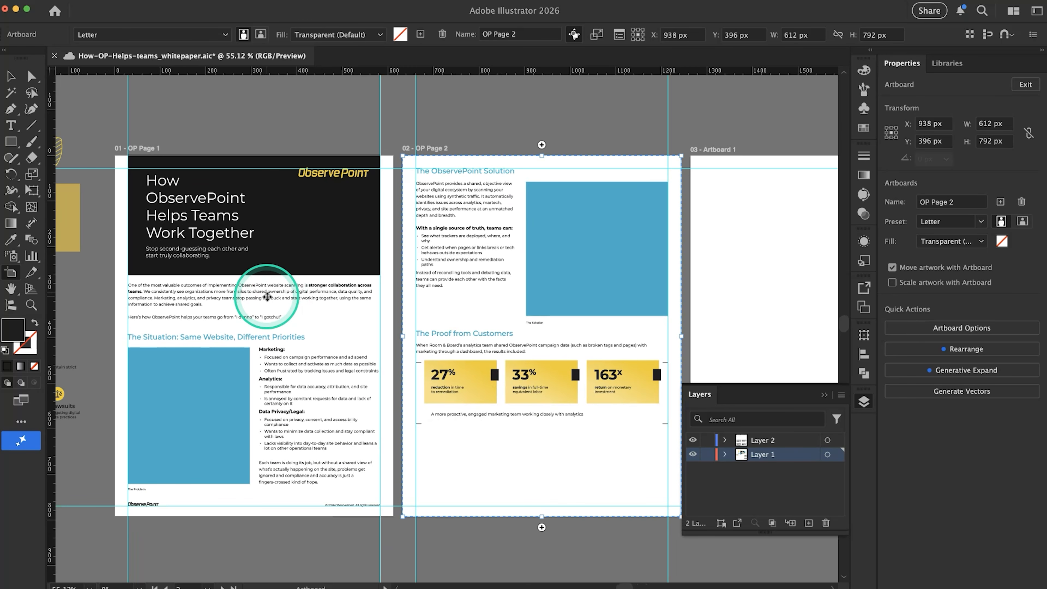
scroll(268, 297, right, 7)
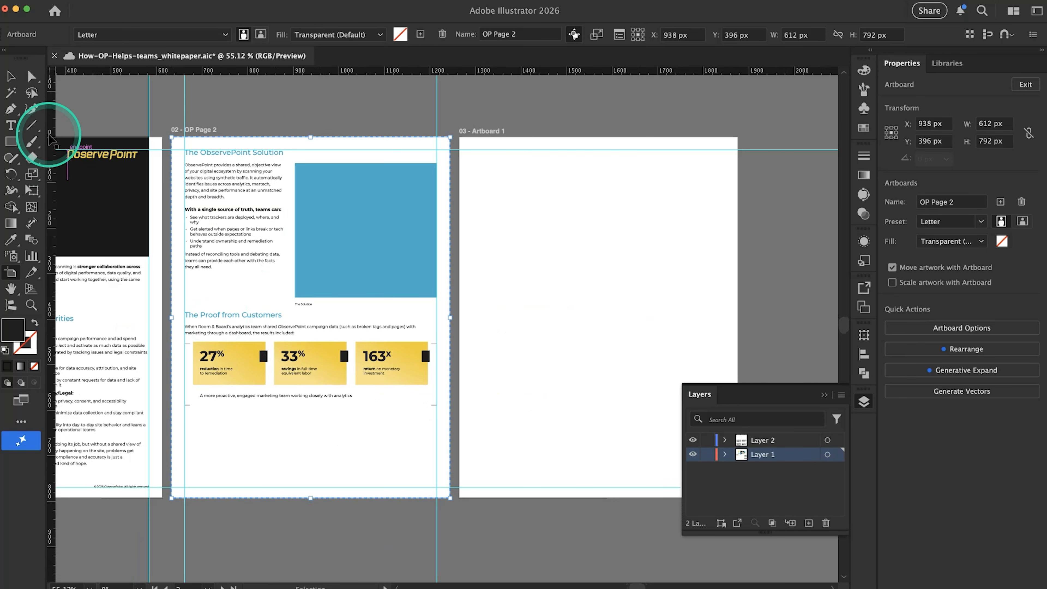
Center the "A more proactive, engaged marketing team" line at 12 pt and move it slightly up toward the stat cards
click(9, 81)
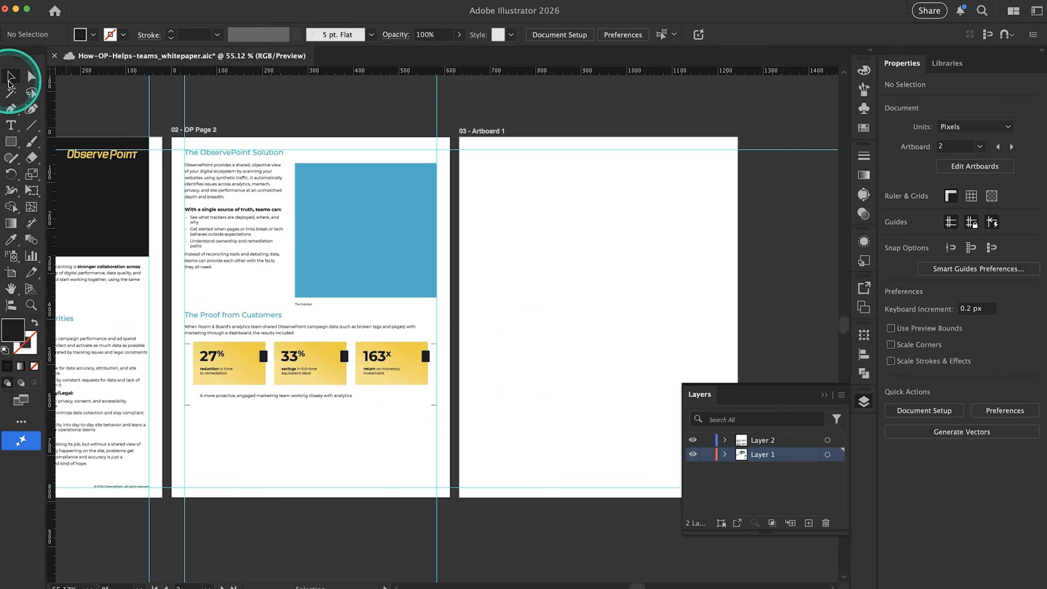
click(310, 396)
click(915, 438)
click(906, 363)
click(384, 459)
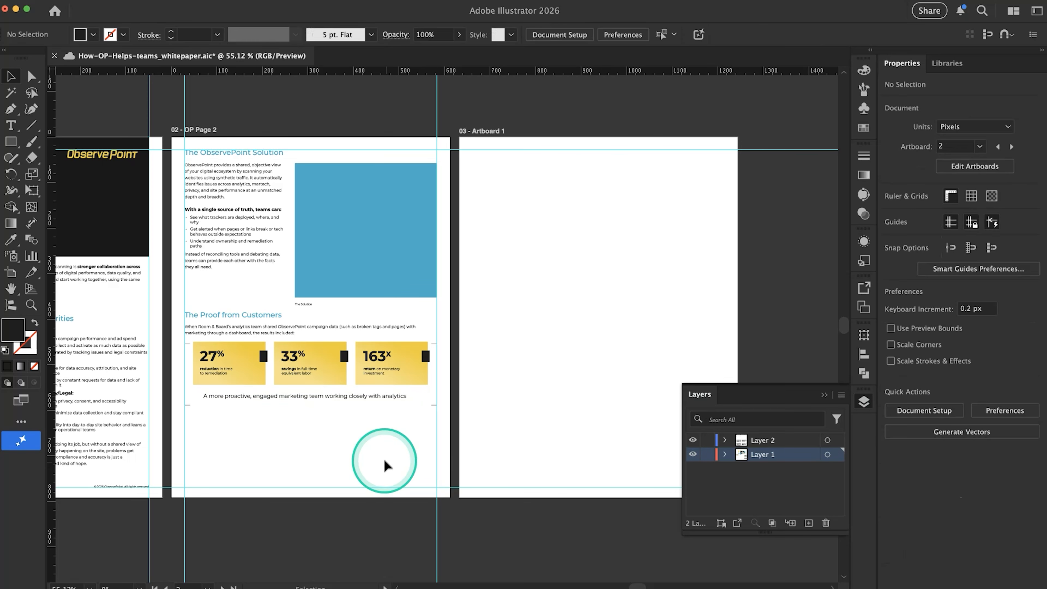
scroll(367, 400, up, 3)
scroll(366, 401, up, 2)
drag(366, 396, 365, 394)
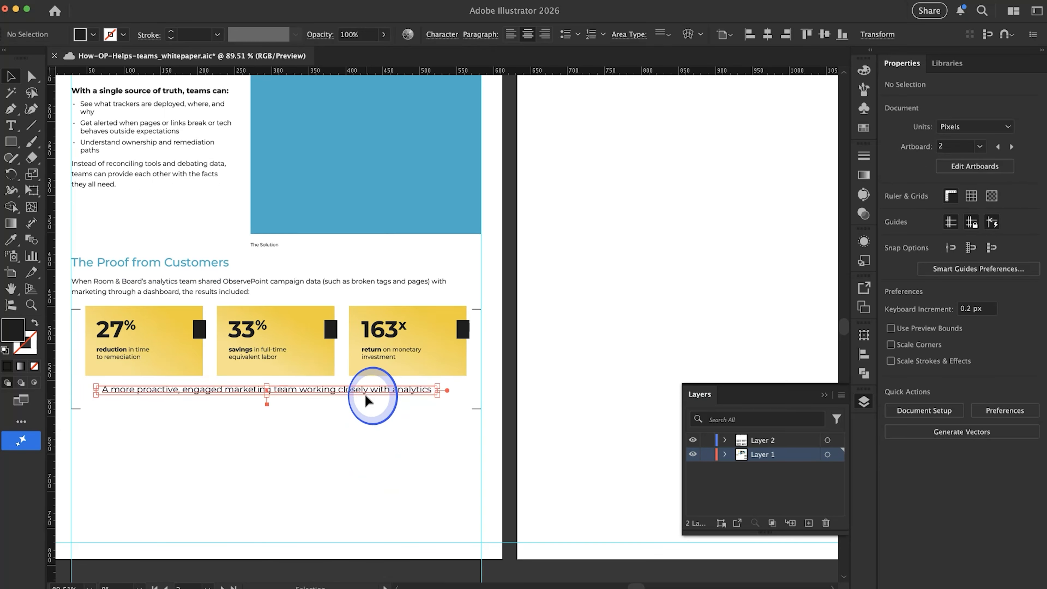
Examine the layout of pages 1 and 2 and the remaining space beneath the stat cards
scroll(365, 431, left, 5)
scroll(364, 428, left, 1)
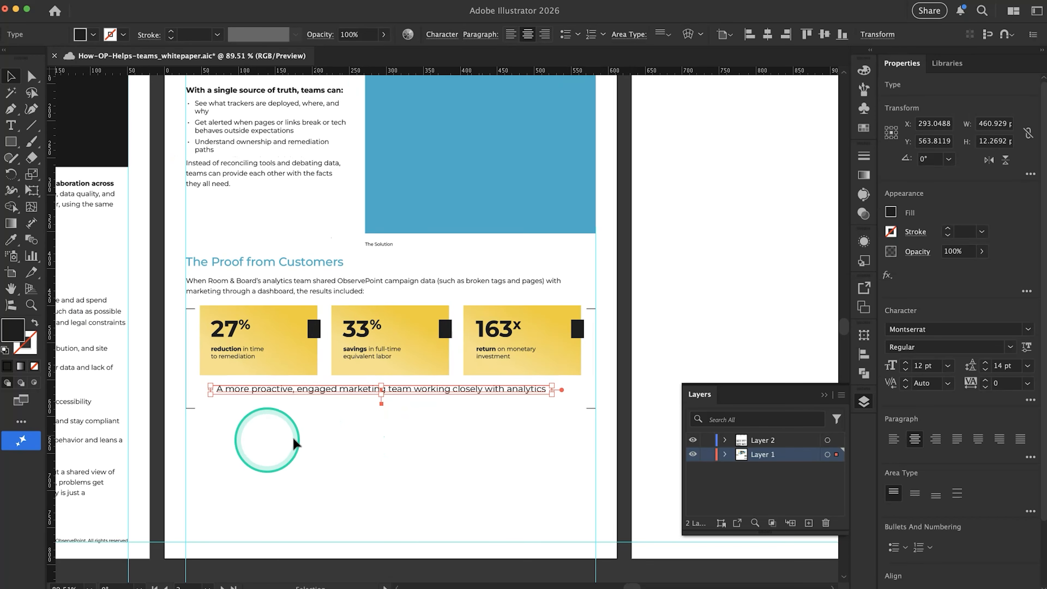
scroll(211, 425, down, 2)
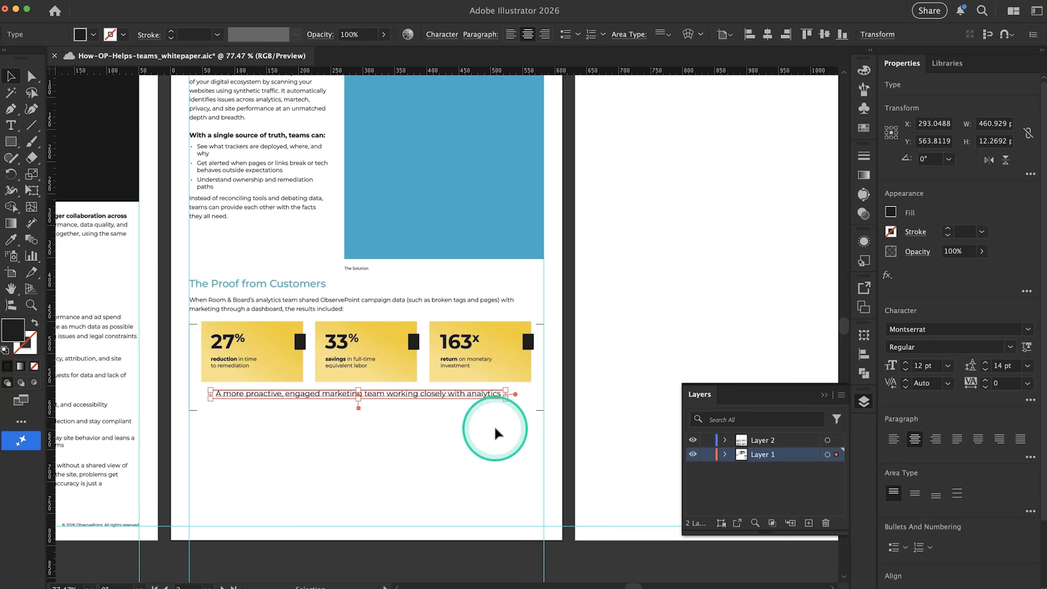
scroll(497, 434, down, 3)
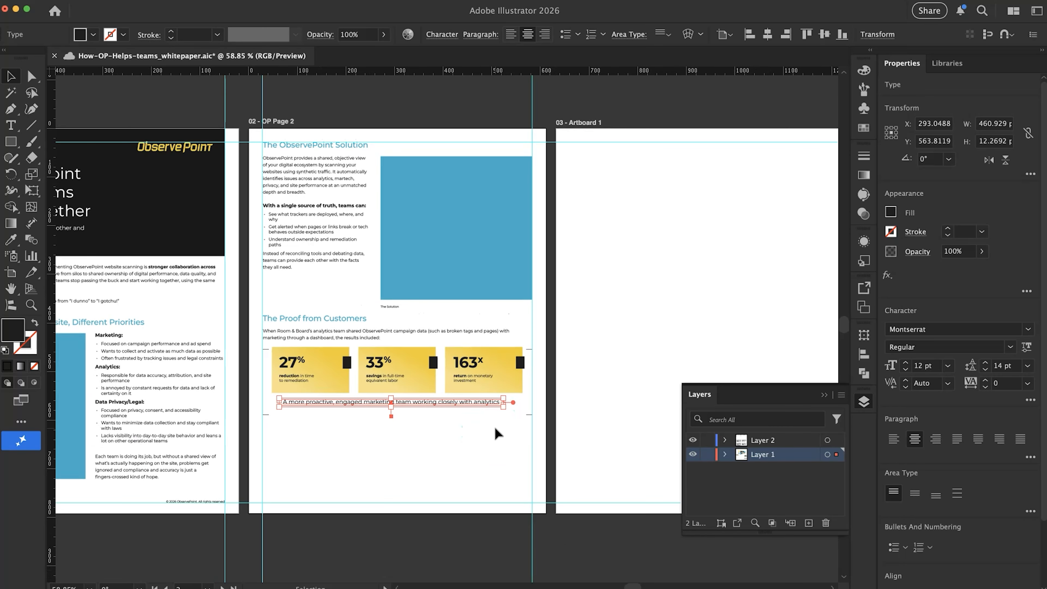
scroll(498, 433, down, 3)
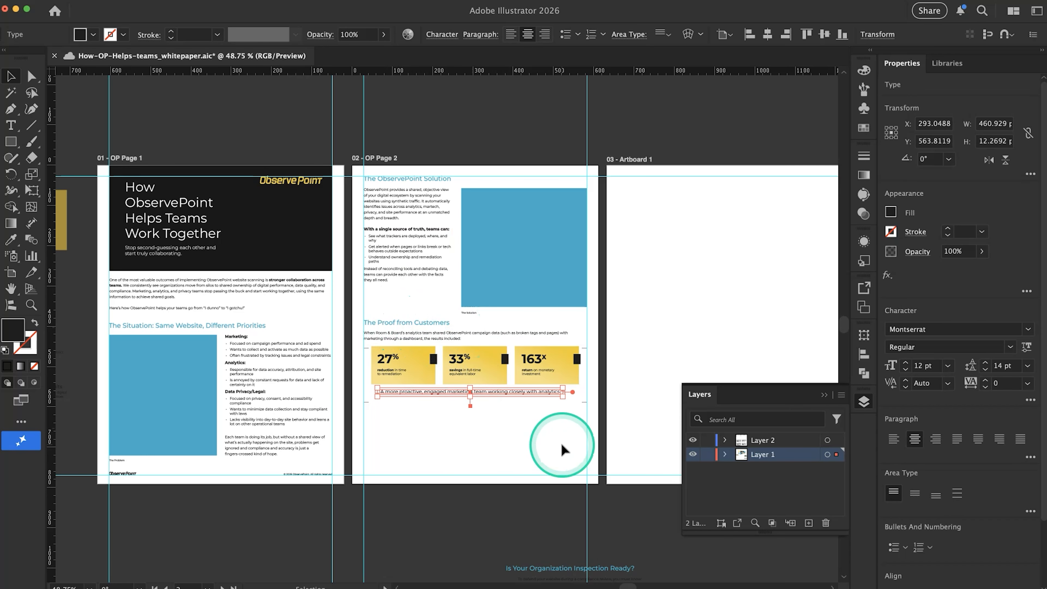
scroll(562, 446, right, 5)
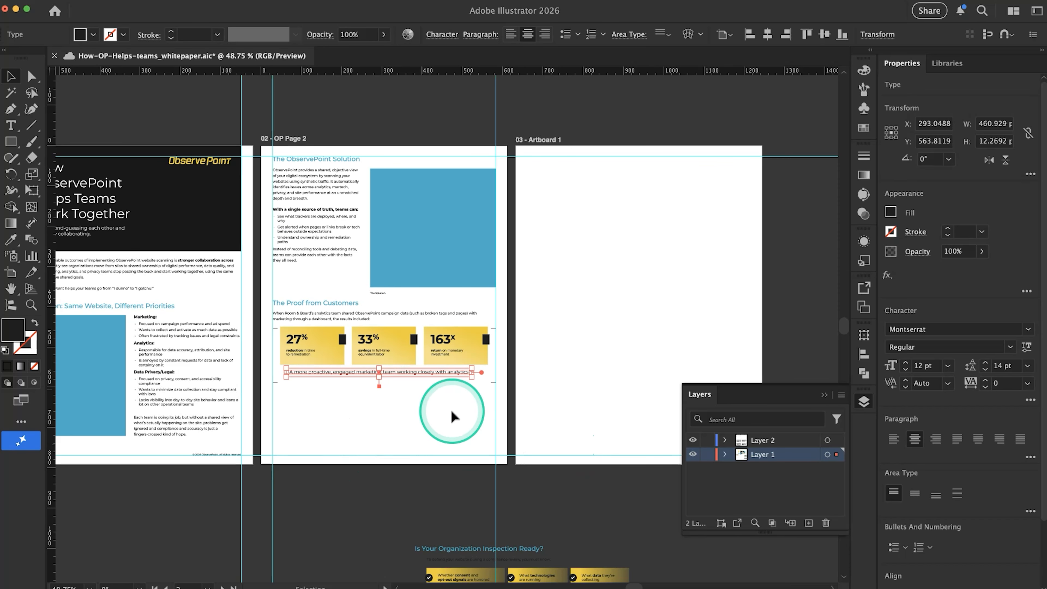
click(391, 459)
scroll(292, 443, left, 5)
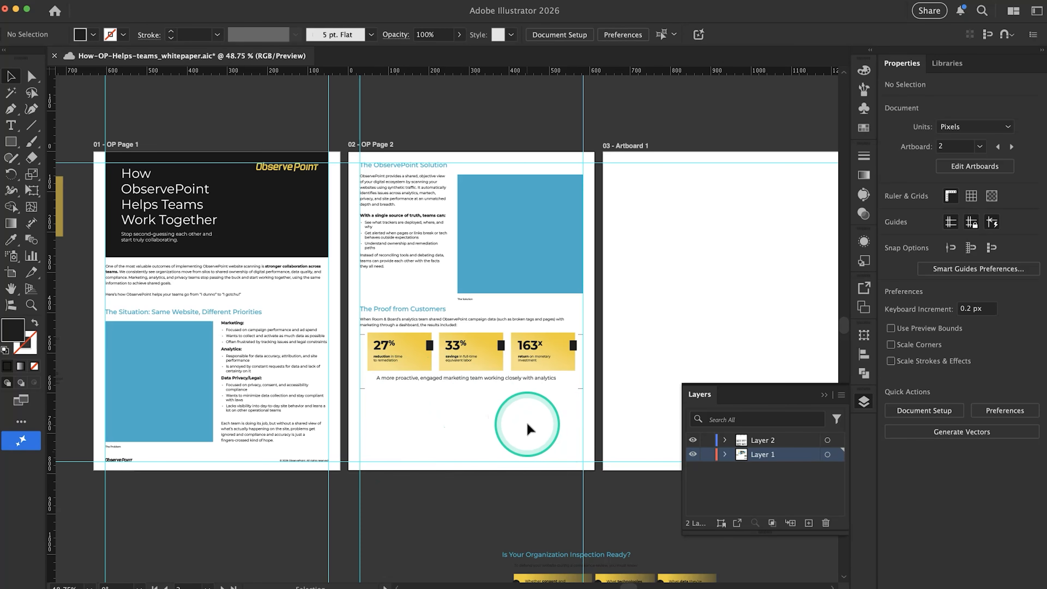
scroll(529, 429, right, 3)
scroll(529, 429, down, 2)
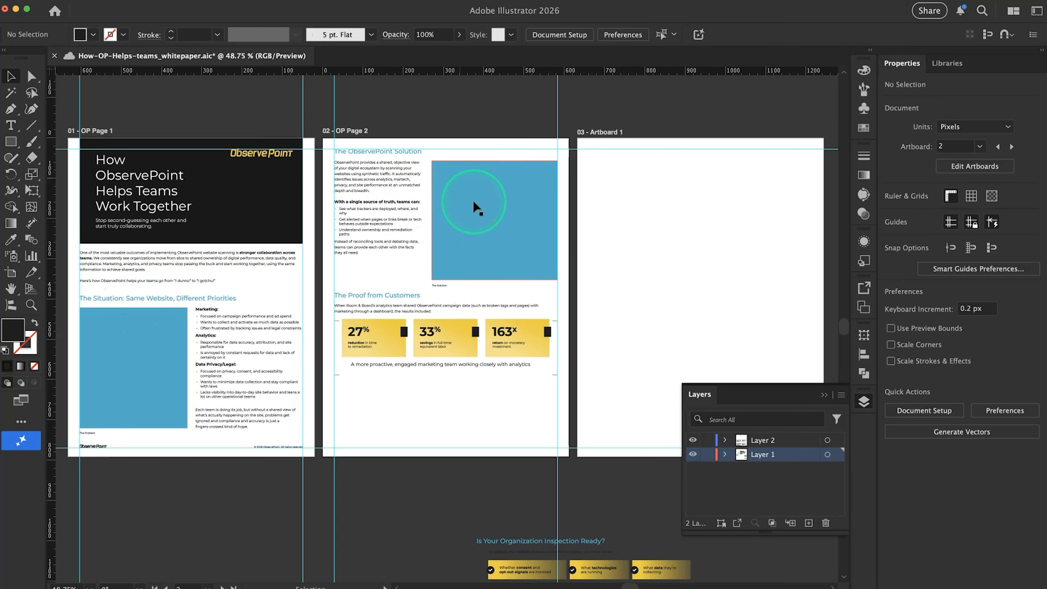
Move page 2's blue image placeholder and its "The Solution" caption up so the placeholder meets the top margin guide
scroll(481, 231, up, 2)
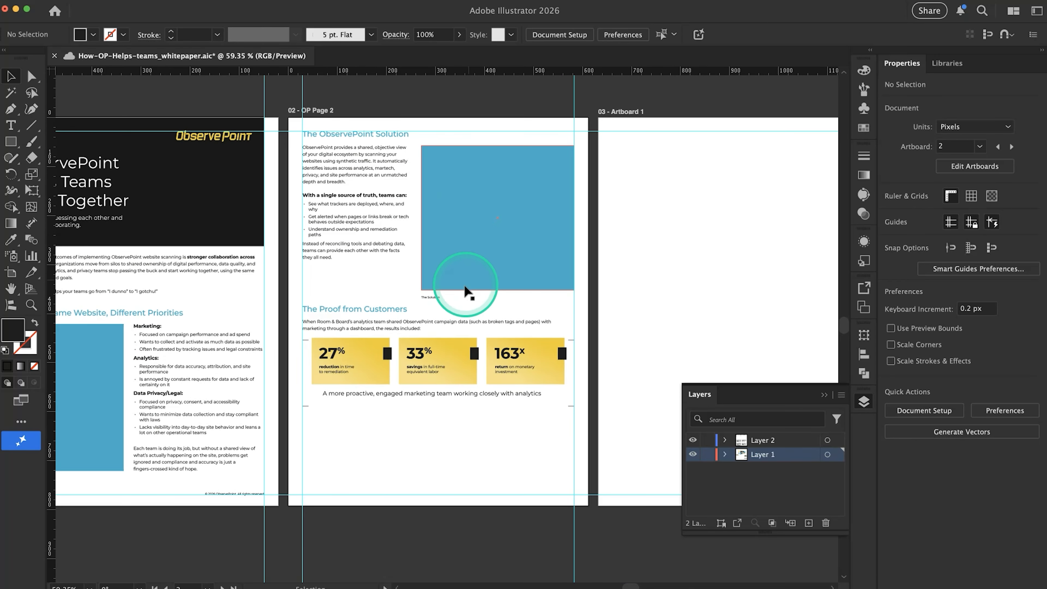
drag(454, 299, 448, 246)
click(375, 271)
Examine how "The Proof from Customers" section sits on page 2 relative to page 1 and the empty third artboard
scroll(375, 272, down, 2)
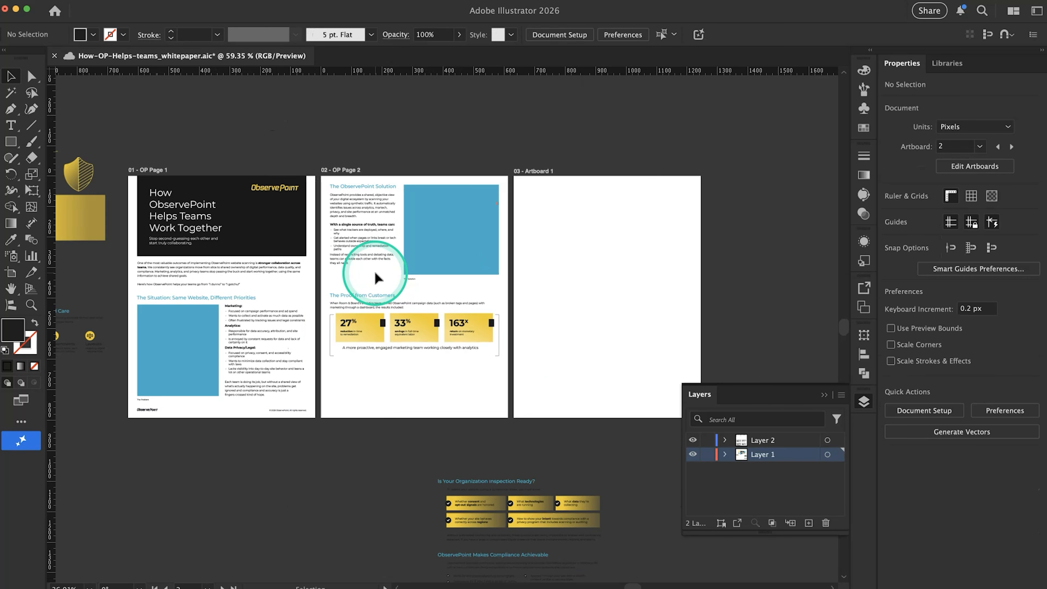
scroll(402, 283, down, 1)
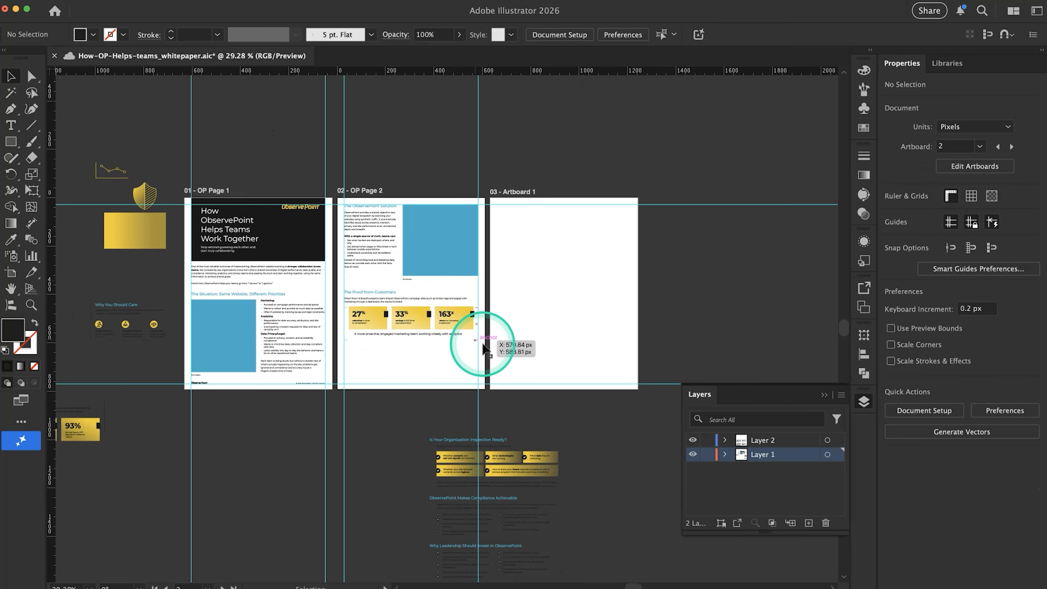
scroll(484, 349, up, 2)
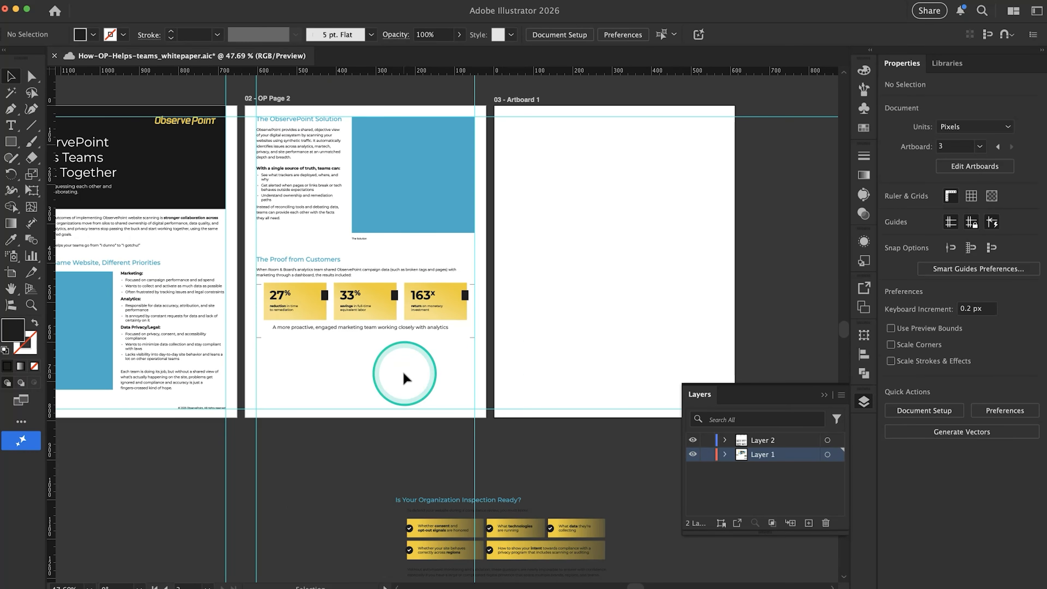
scroll(403, 373, left, 1)
key(super+;)
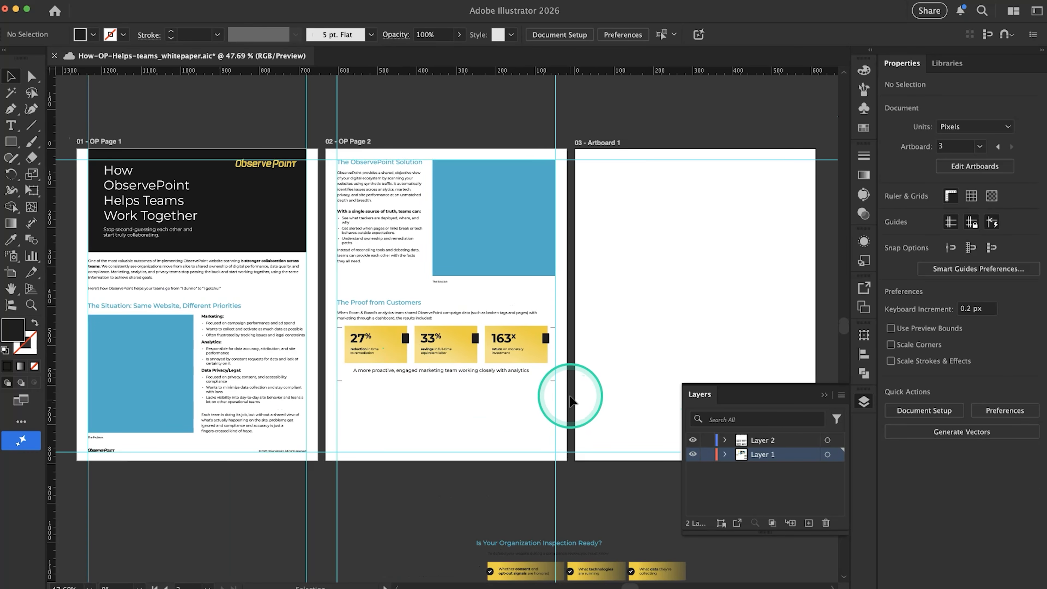
drag(335, 303, 477, 347)
scroll(477, 346, right, 3)
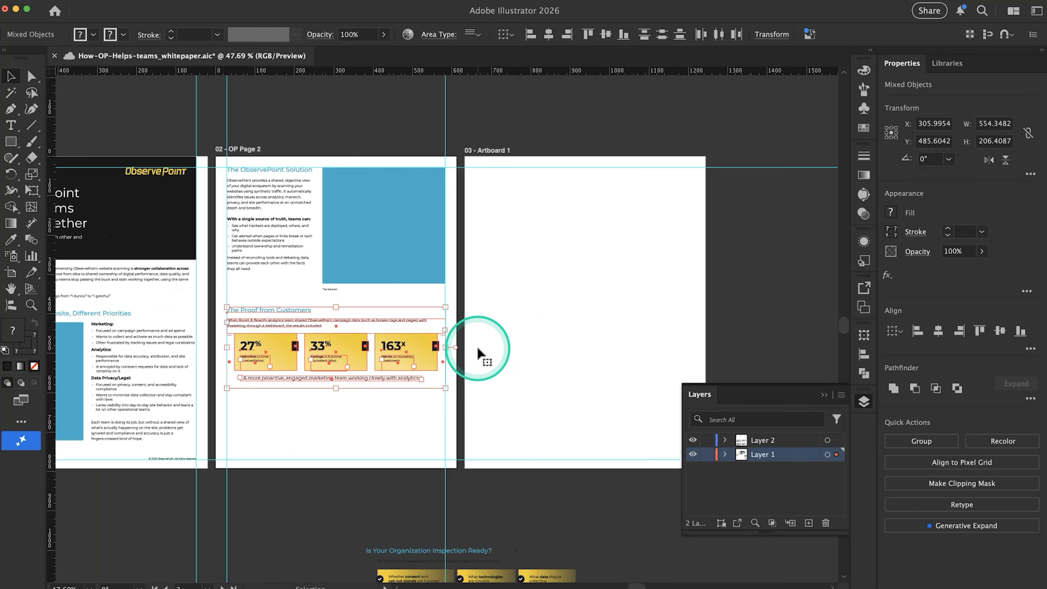
click(500, 367)
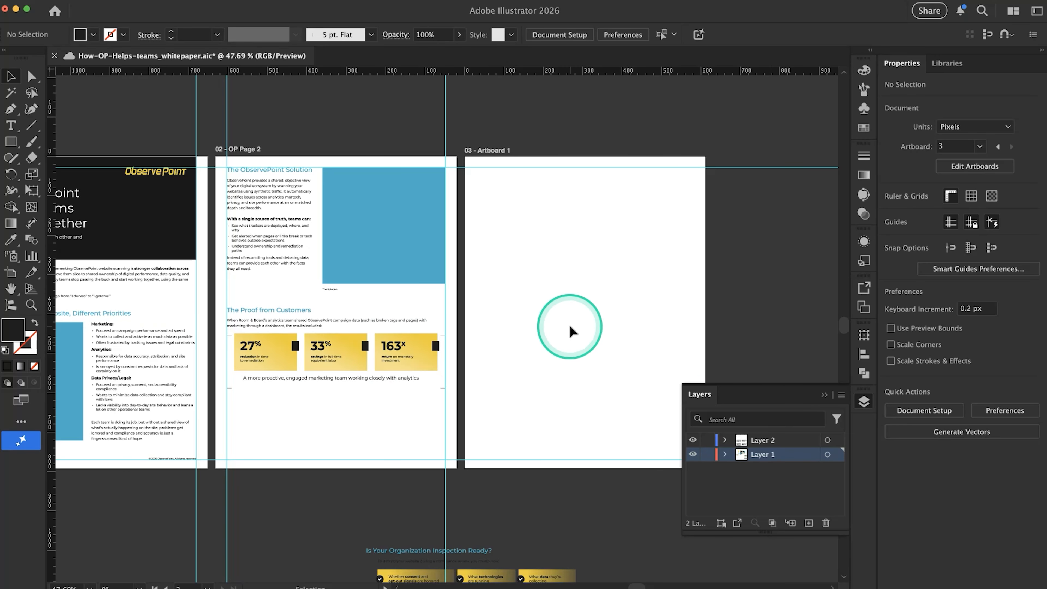
scroll(400, 404, left, 5)
scroll(400, 403, down, 1)
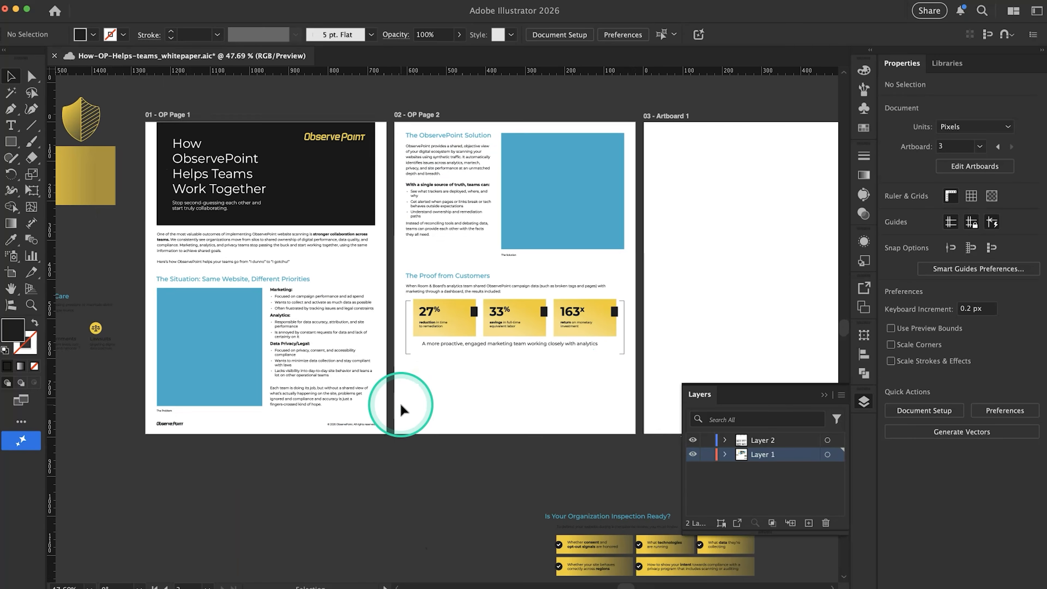
Copy the ObservePoint footer logo together with the copyright line from the foot of page 1
click(169, 424)
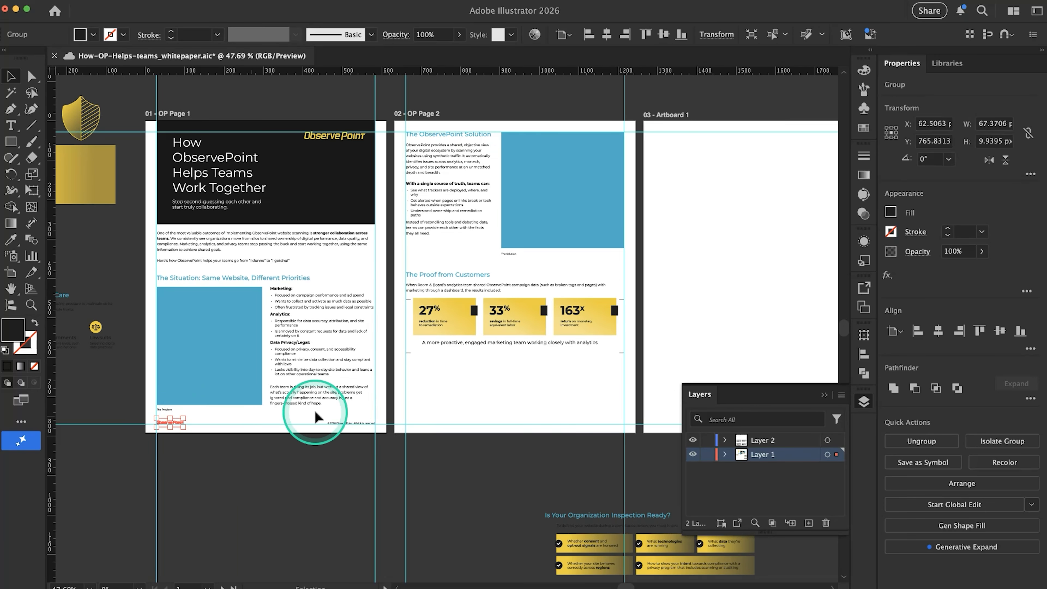
shift+click(351, 421)
alt+scroll(351, 422, up, 5)
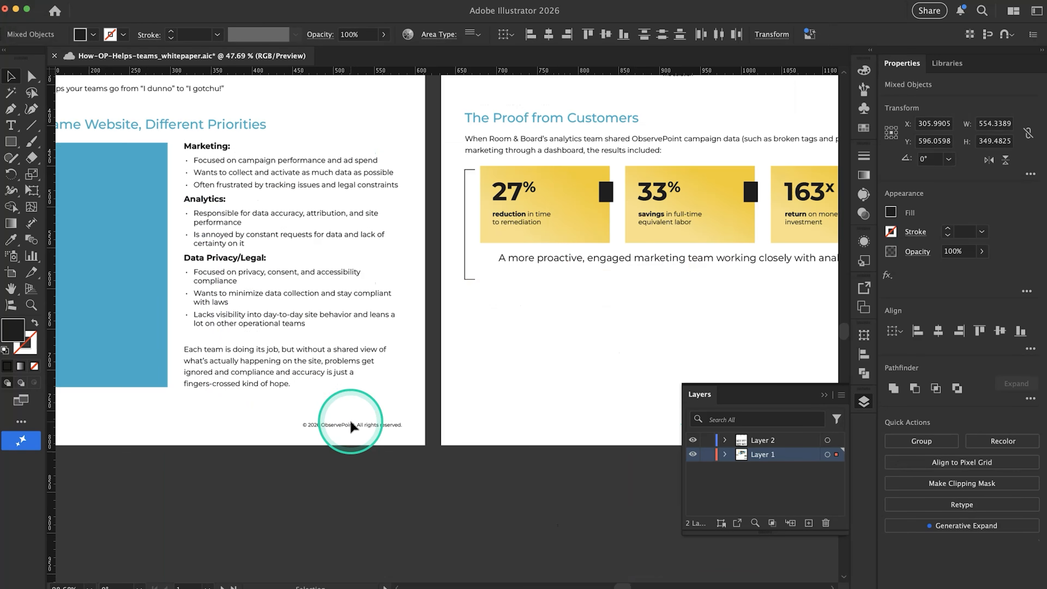
click(274, 388)
drag(293, 424, 293, 405)
click(172, 441)
scroll(172, 440, left, 5)
scroll(172, 440, down, 1)
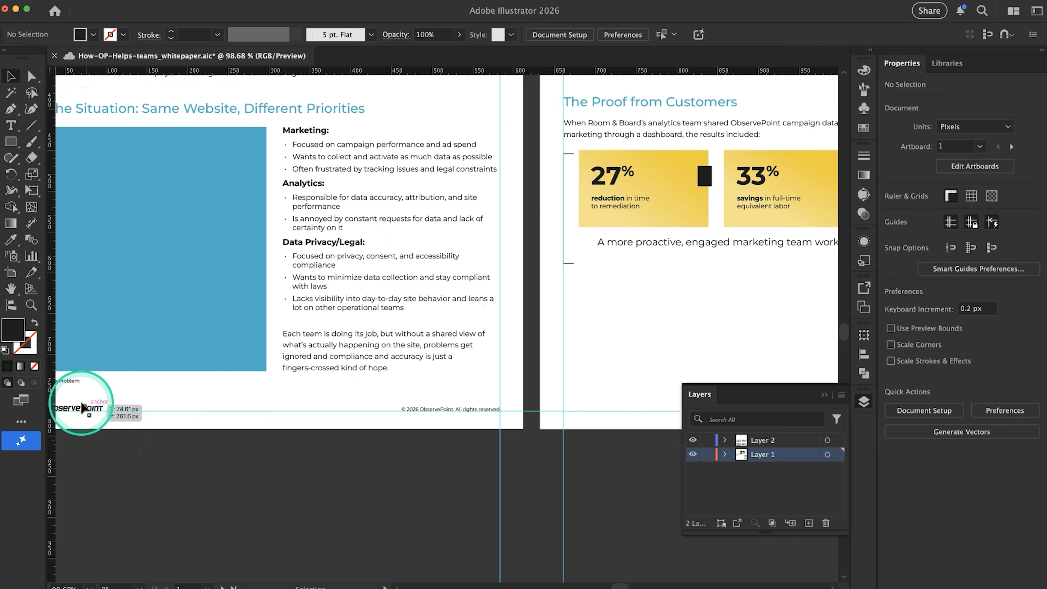
click(82, 408)
shift+click(427, 413)
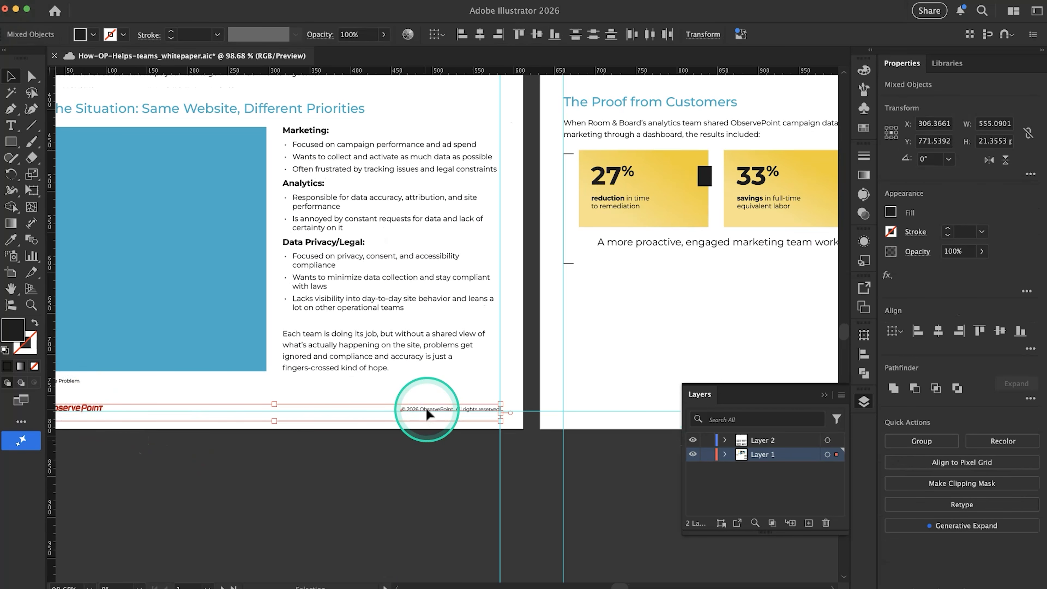
key(super+c)
Paste the footer logo and copyright line in place on both page 2 and the third artboard
scroll(427, 410, right, 7)
click(445, 399)
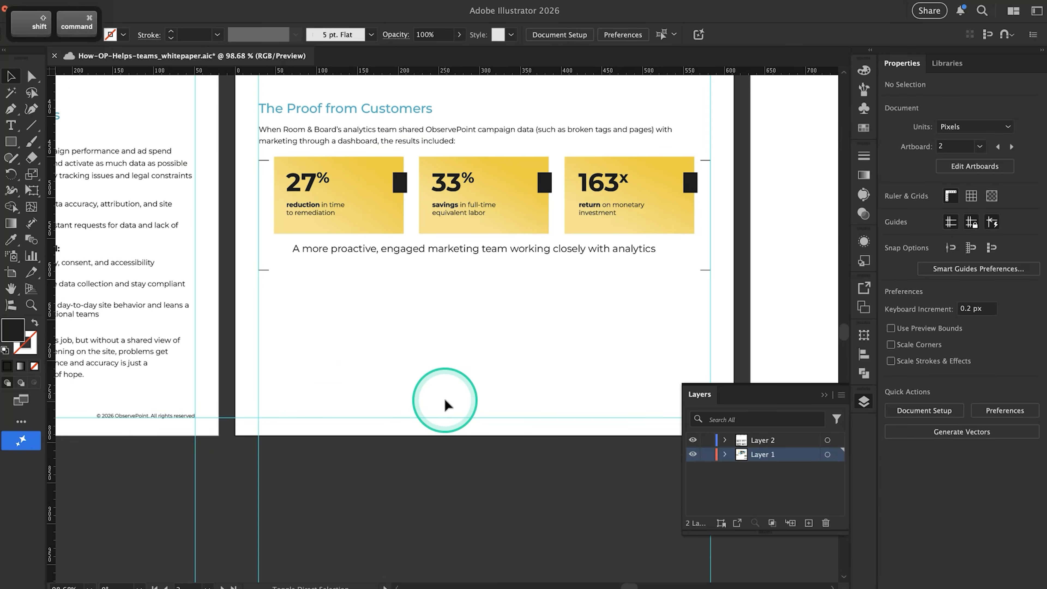
key(super+shift+v)
scroll(460, 391, right, 10)
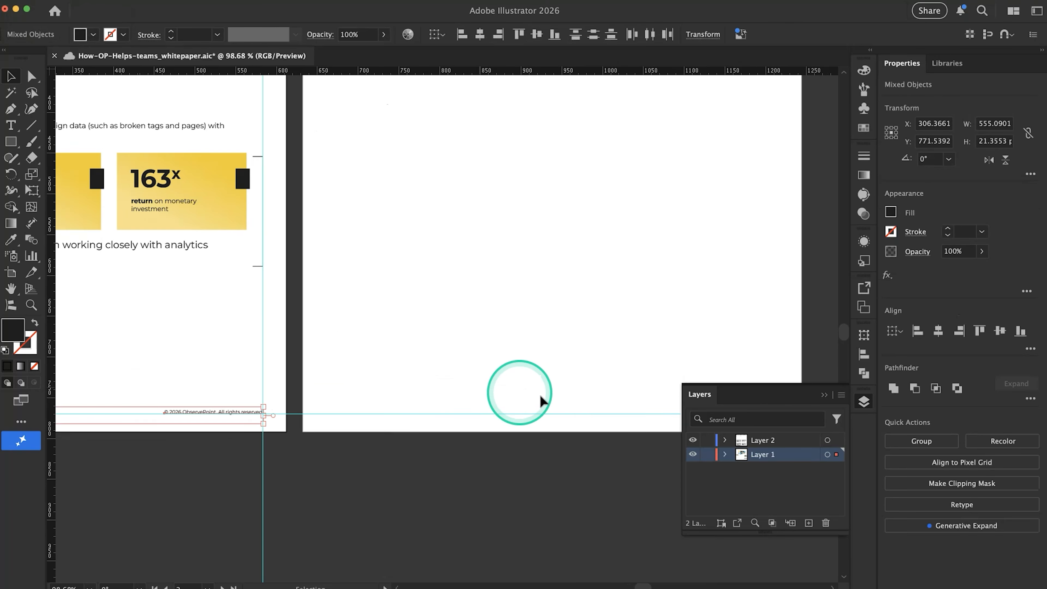
click(548, 398)
key(super+shift+v)
click(442, 371)
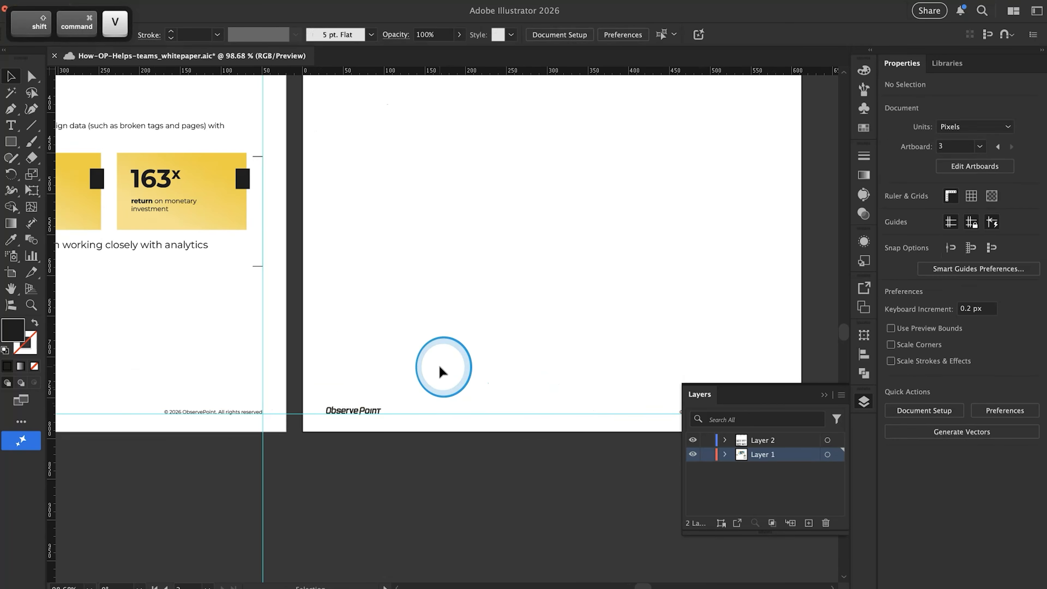
scroll(442, 371, down, 6)
click(521, 379)
scroll(402, 274, left, 5)
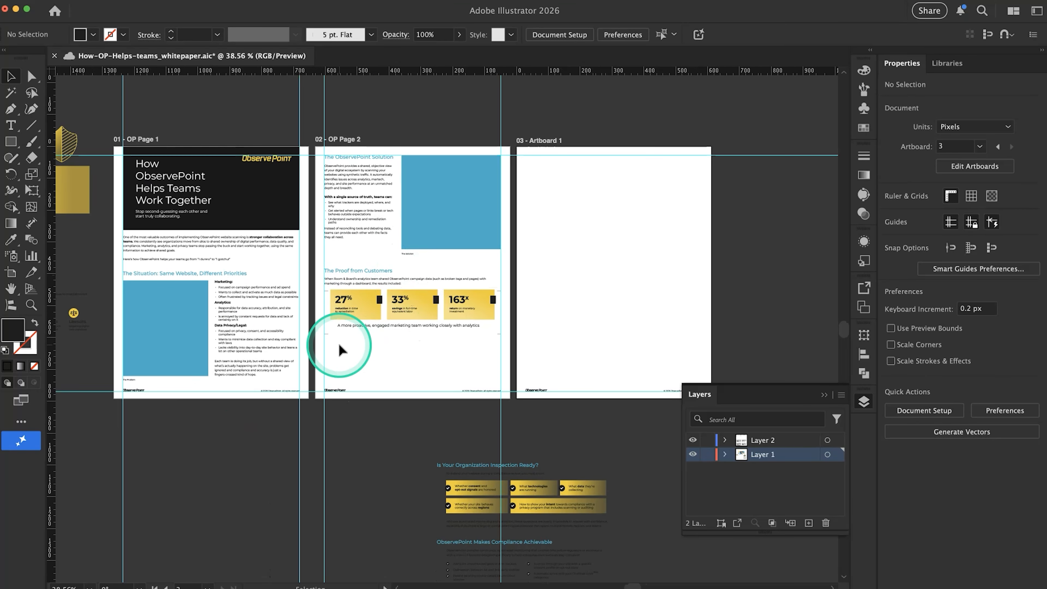
scroll(339, 350, right, 1)
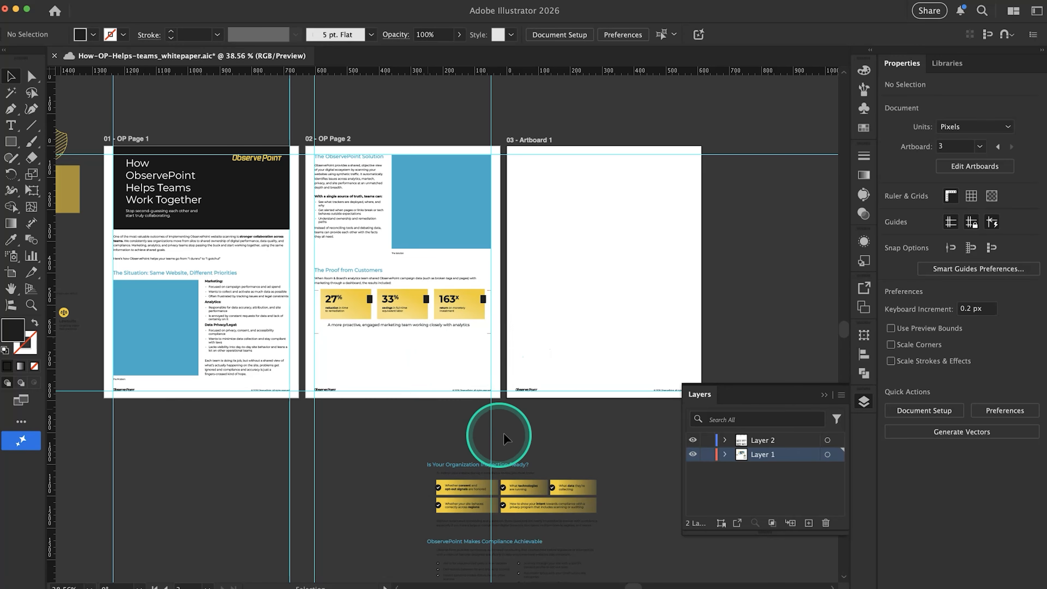
Unlock the guides and copy page 2's two vertical margin guides to the same position on the third artboard
right_click(489, 411)
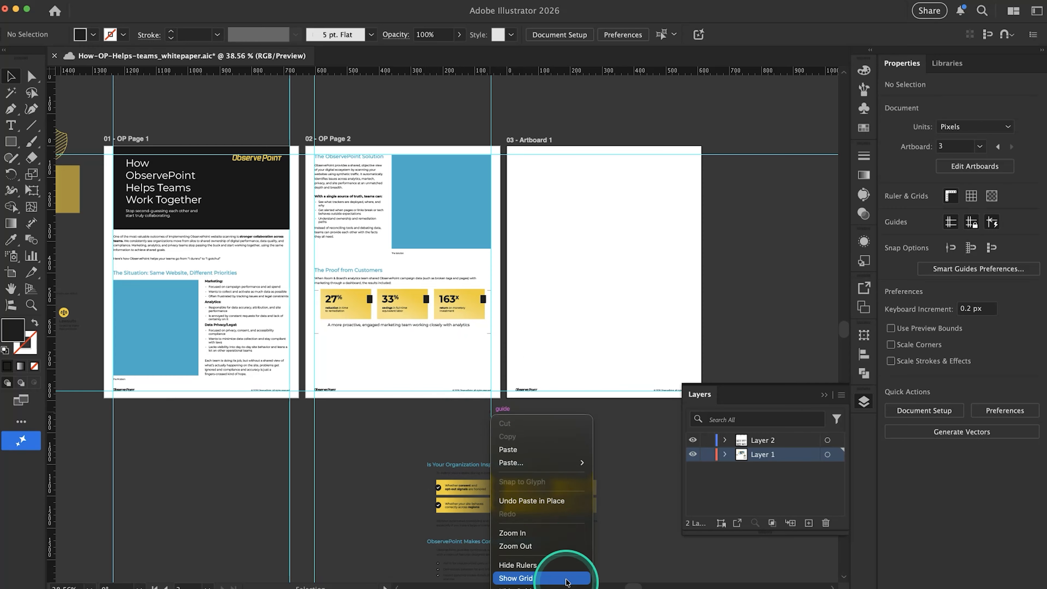
click(564, 588)
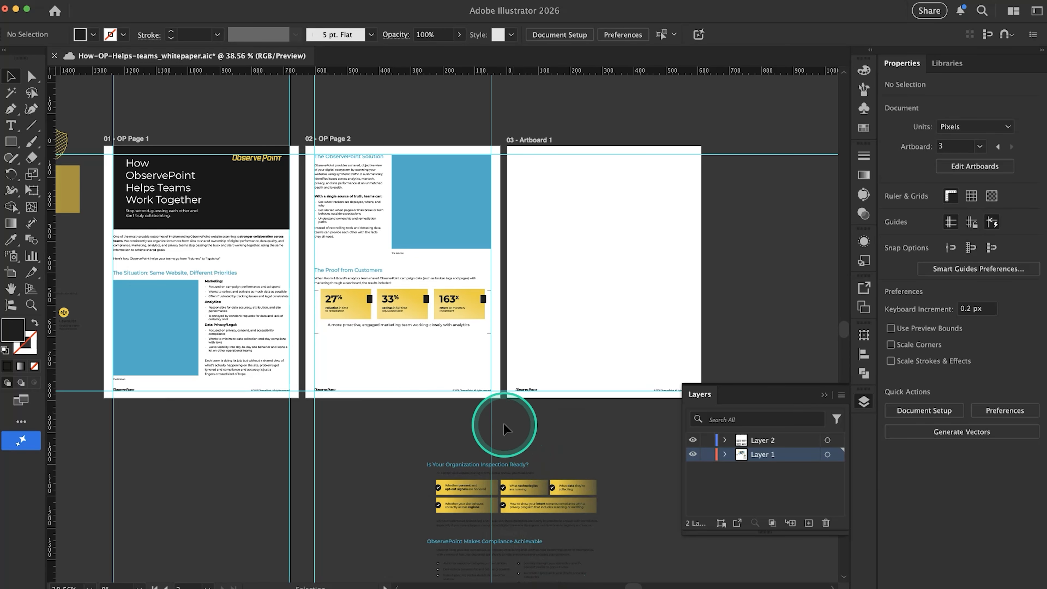
drag(503, 421, 477, 420)
click(477, 420)
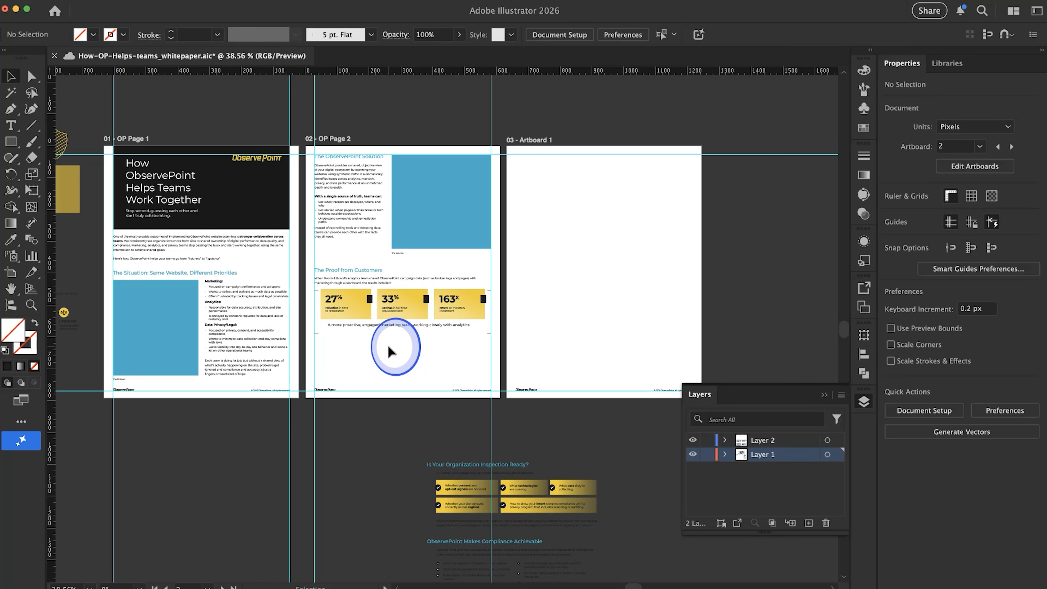
drag(520, 427, 441, 427)
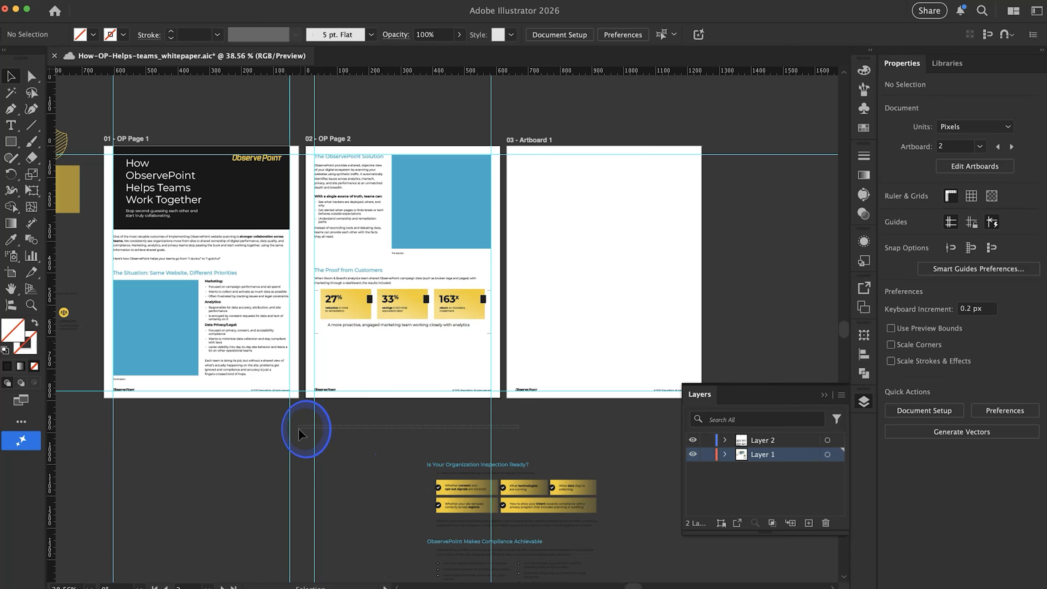
drag(298, 428, 299, 431)
key(super+c)
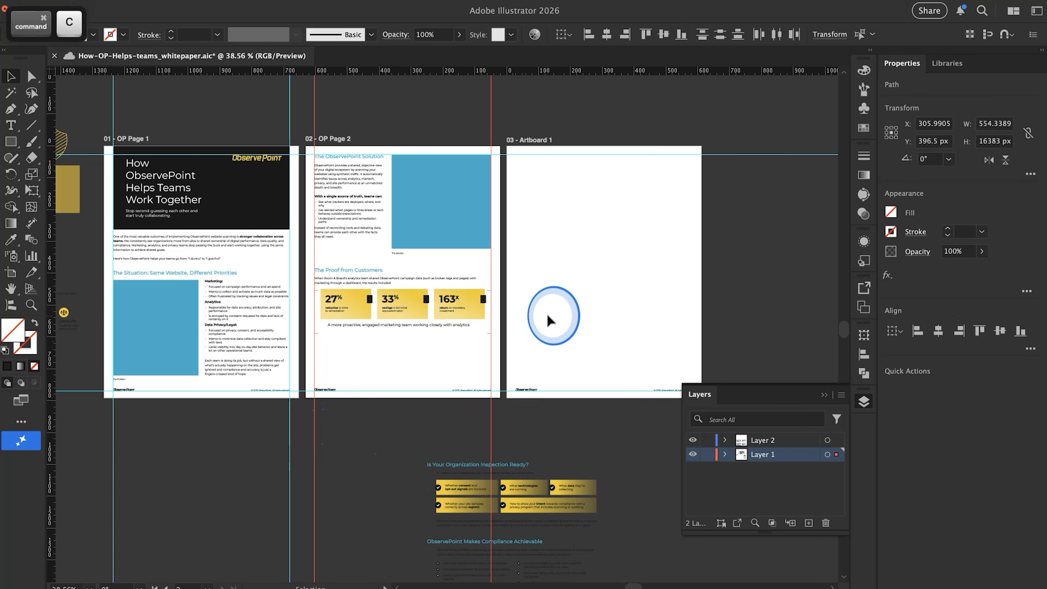
click(550, 321)
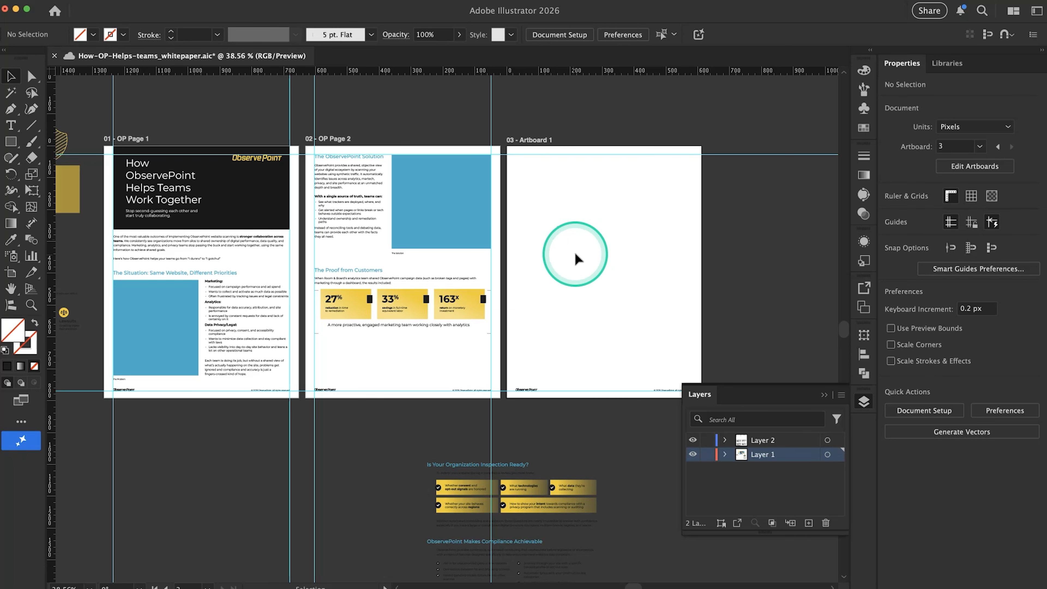
key(super+shift+v)
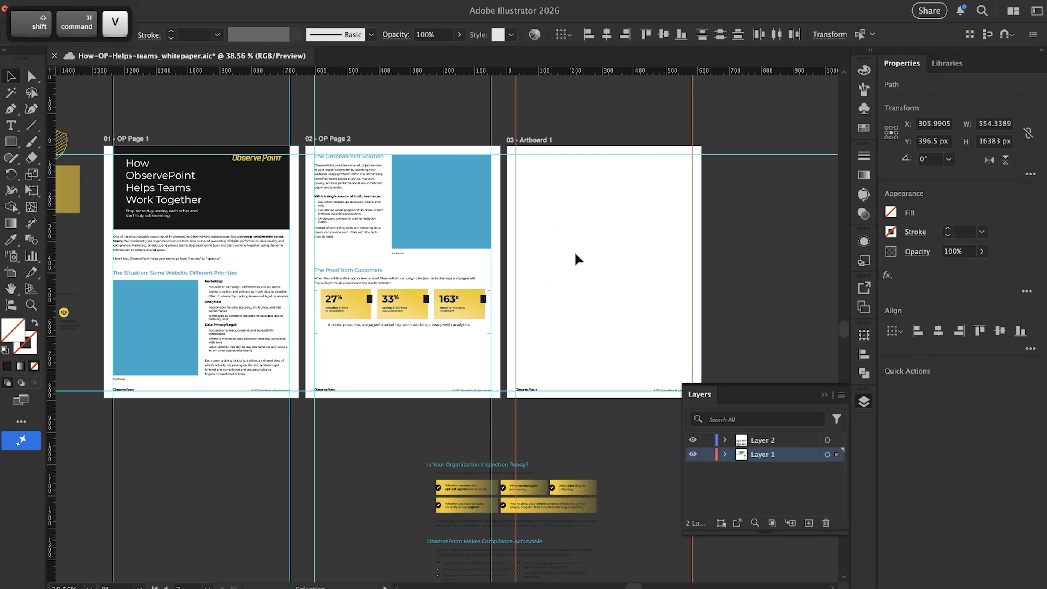
click(576, 253)
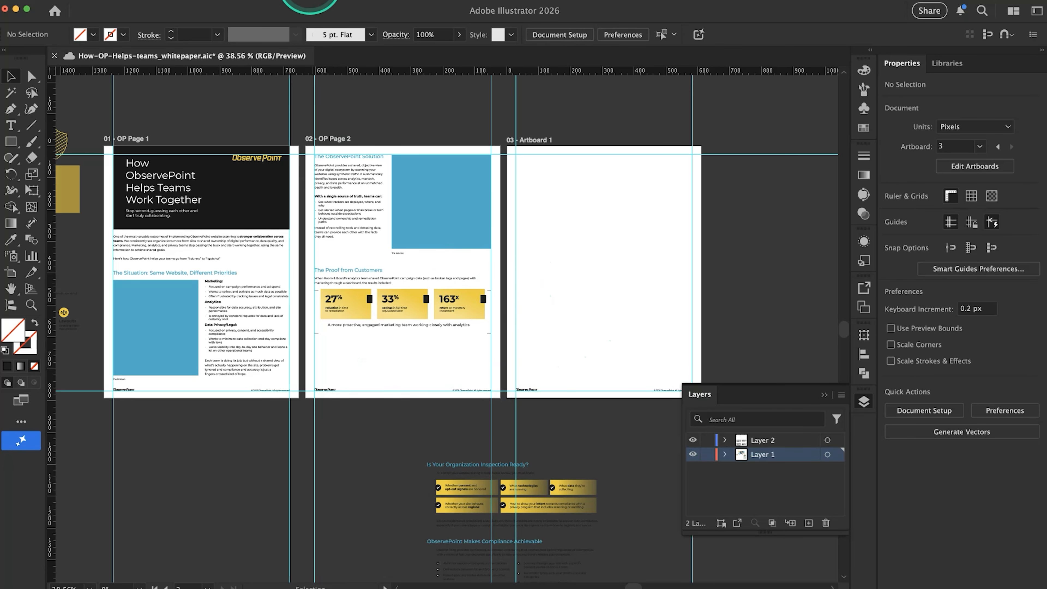
Lock all the guides
click(258, 1)
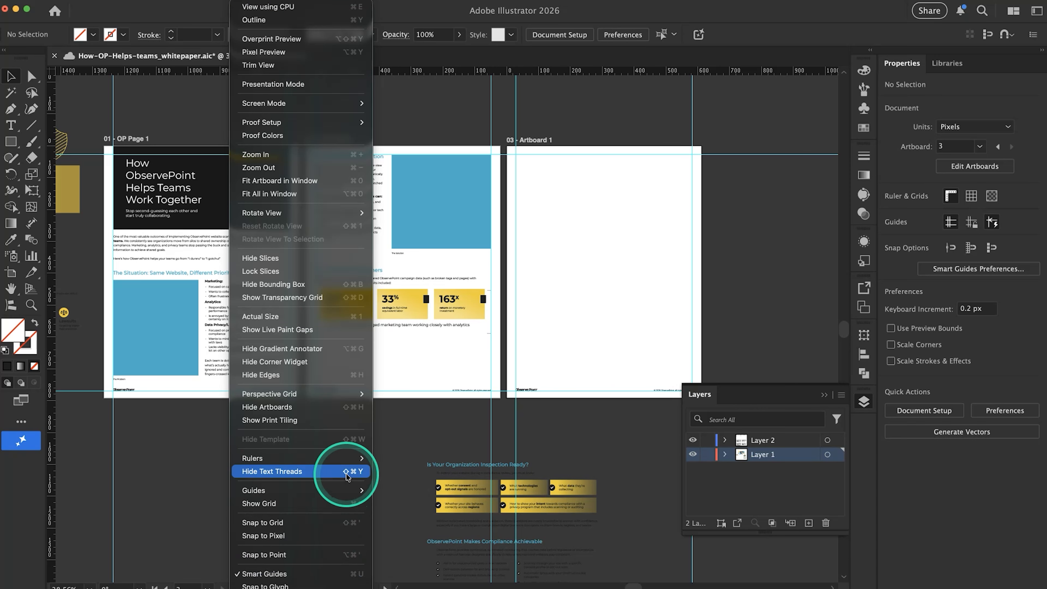
mouse_move(339, 491)
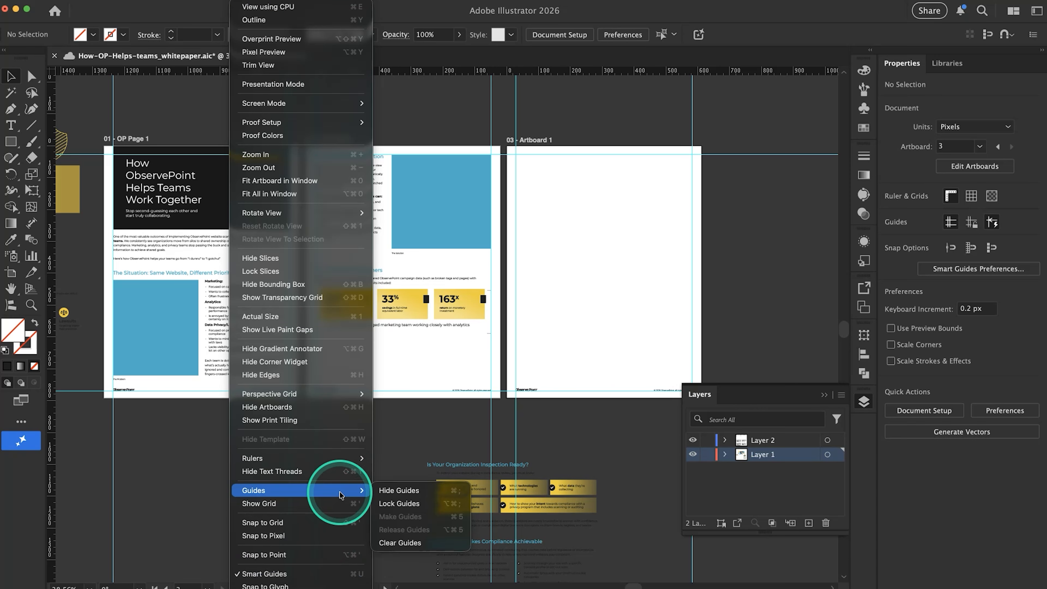
click(419, 504)
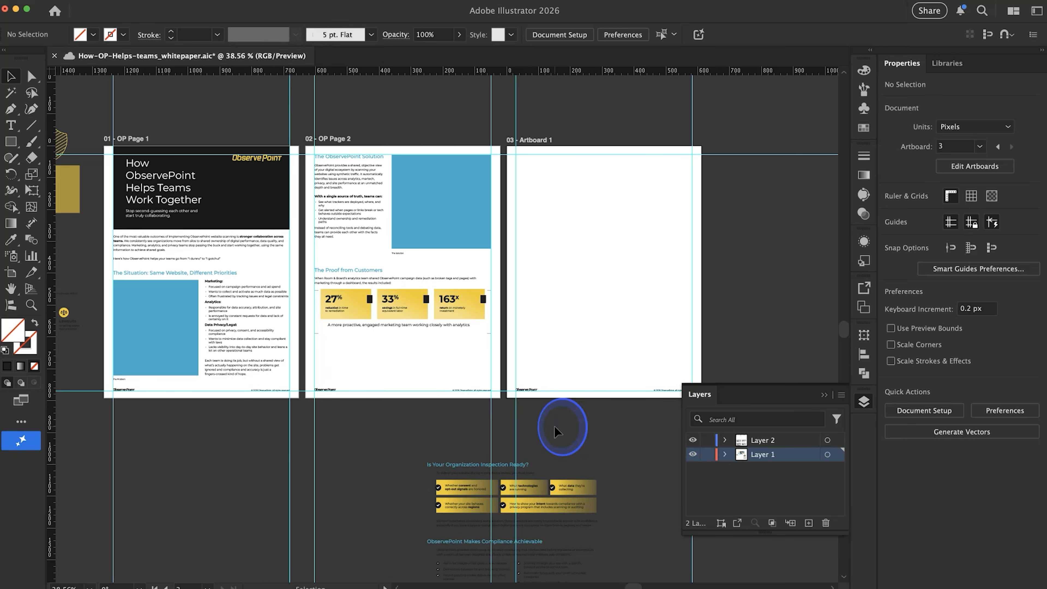
Move "The Proof from Customers" section with its stat cards from page 2 to the same position on the third artboard
scroll(554, 430, right, 5)
scroll(399, 350, up, 5)
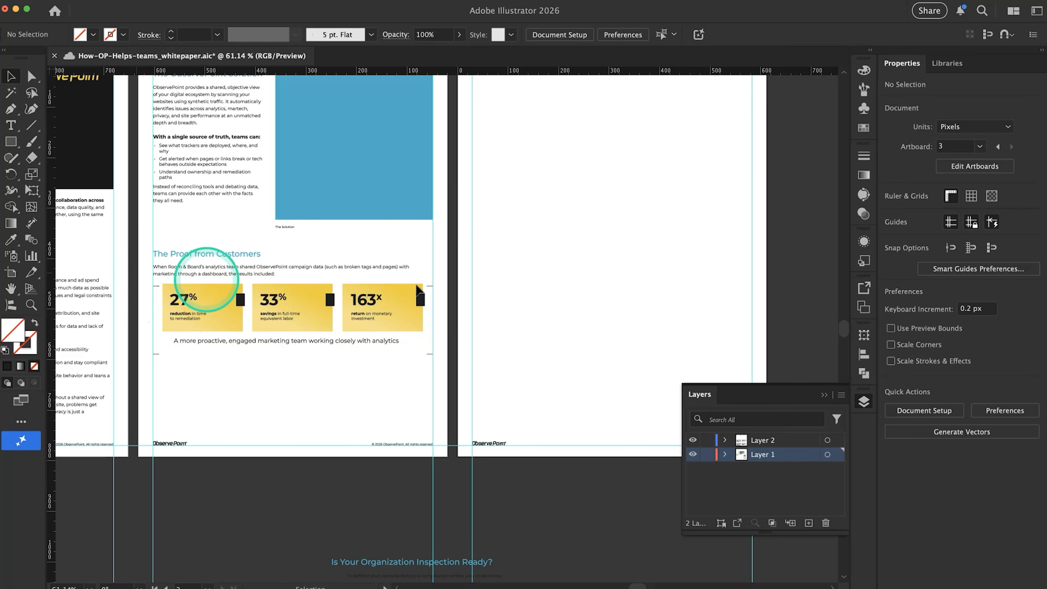
drag(448, 362, 140, 250)
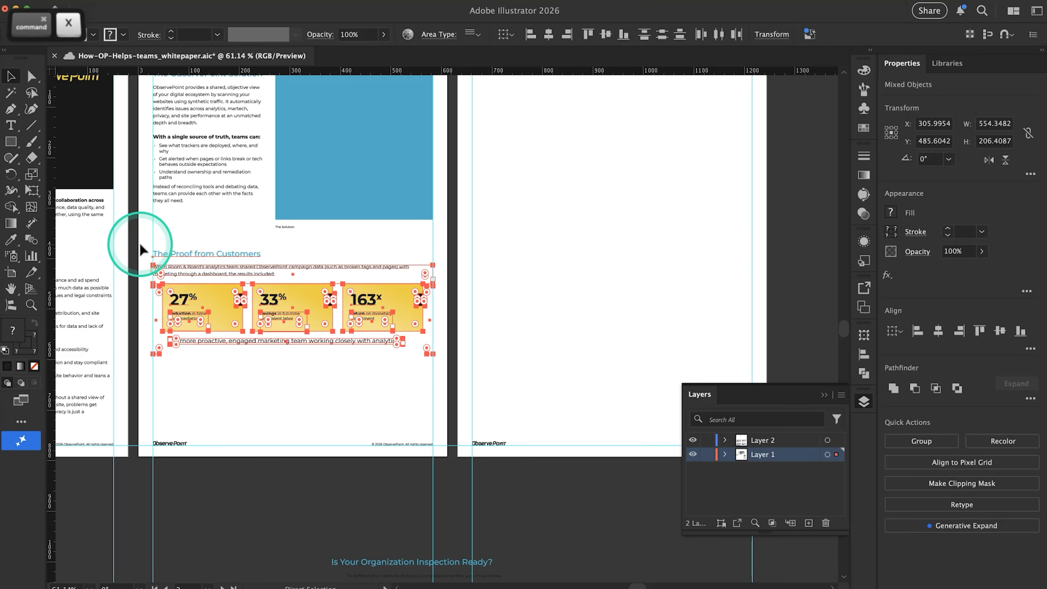
key(super+x)
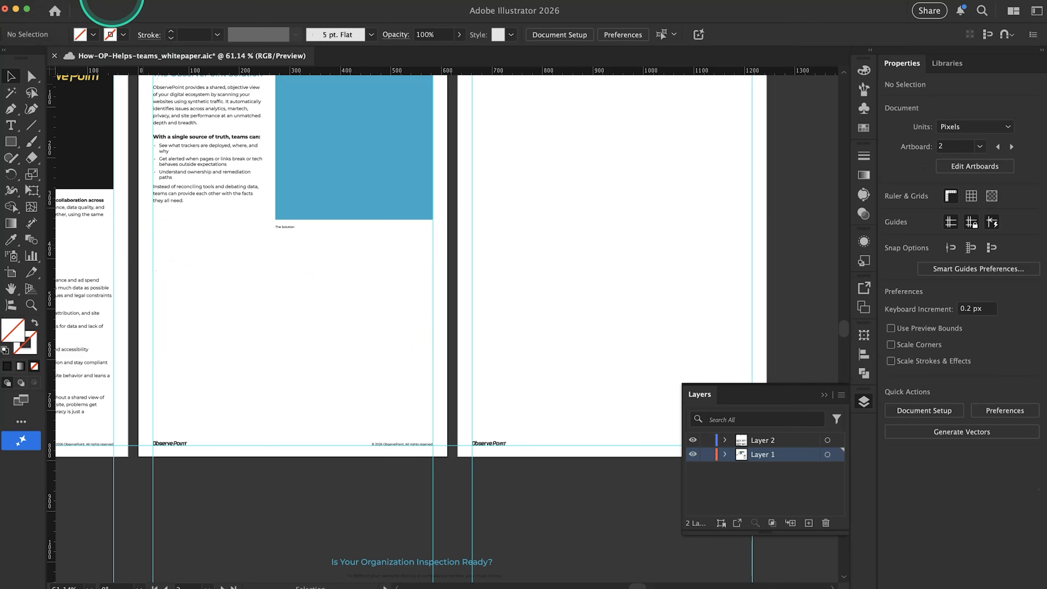
click(99, 5)
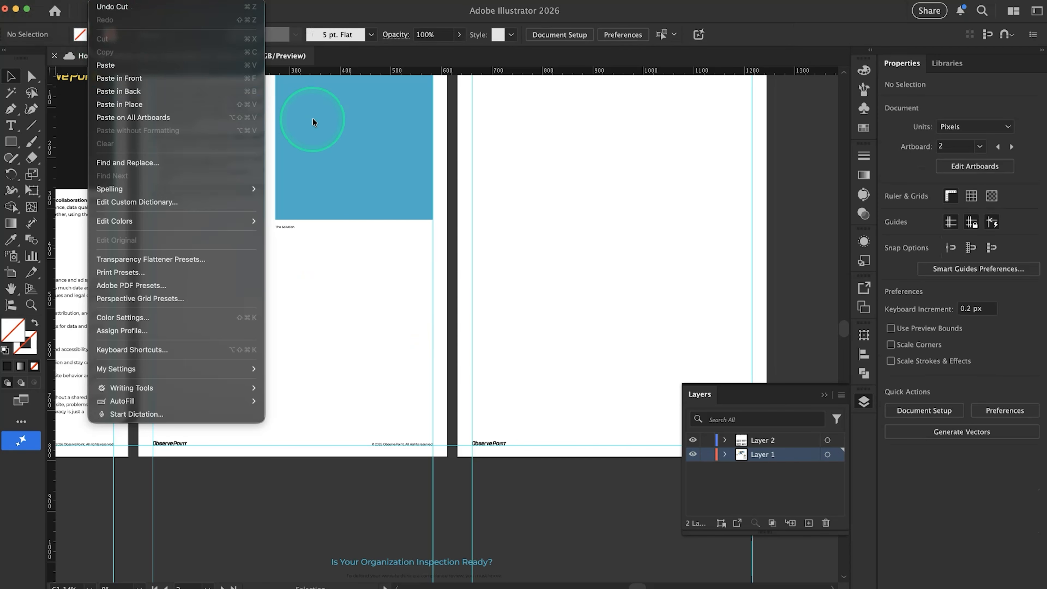
click(576, 217)
scroll(580, 187, up, 5)
click(506, 297)
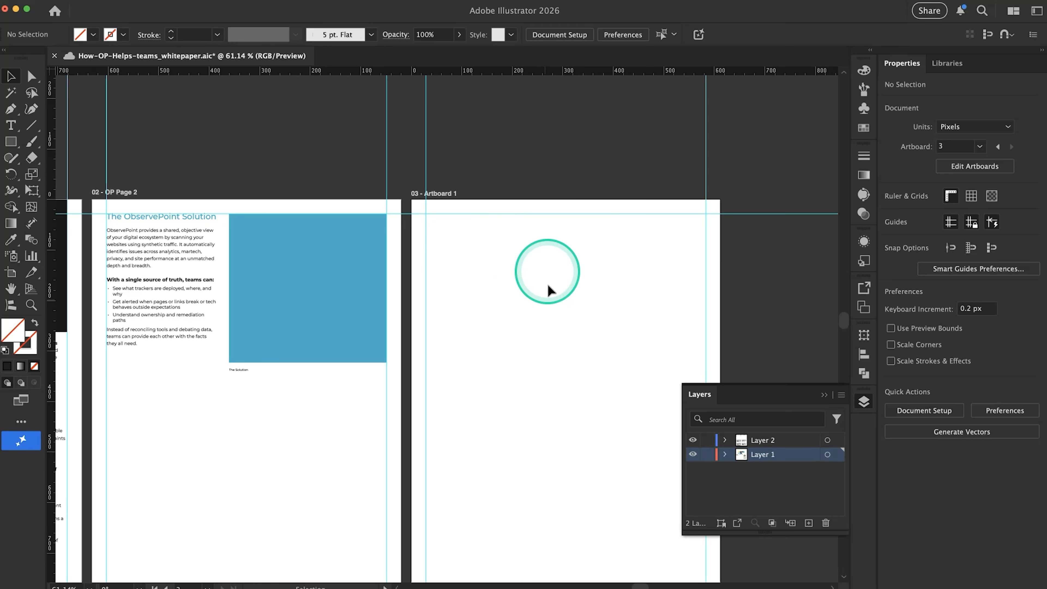
click(115, 0)
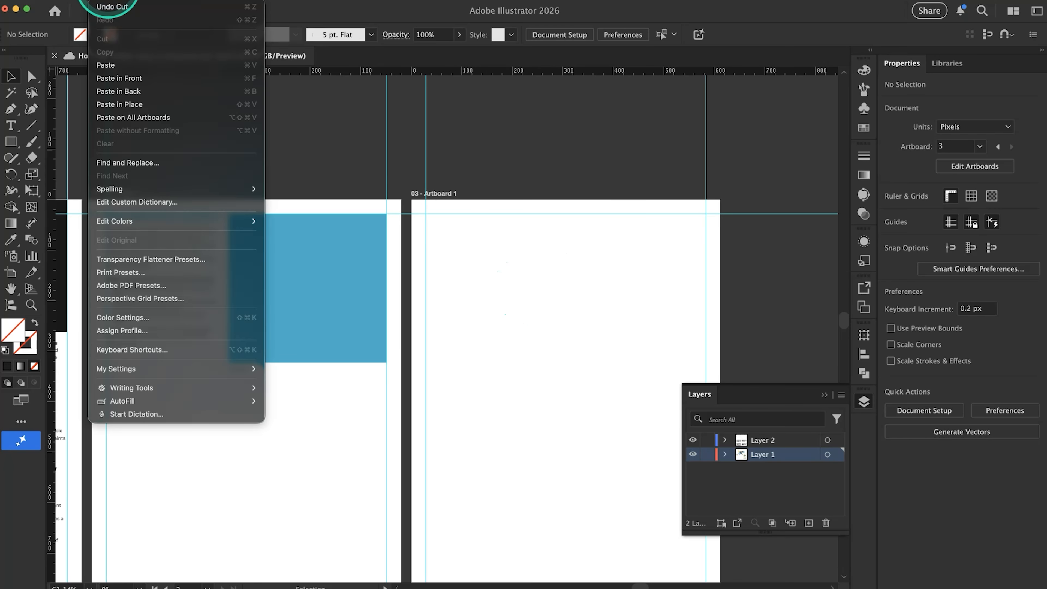
click(153, 108)
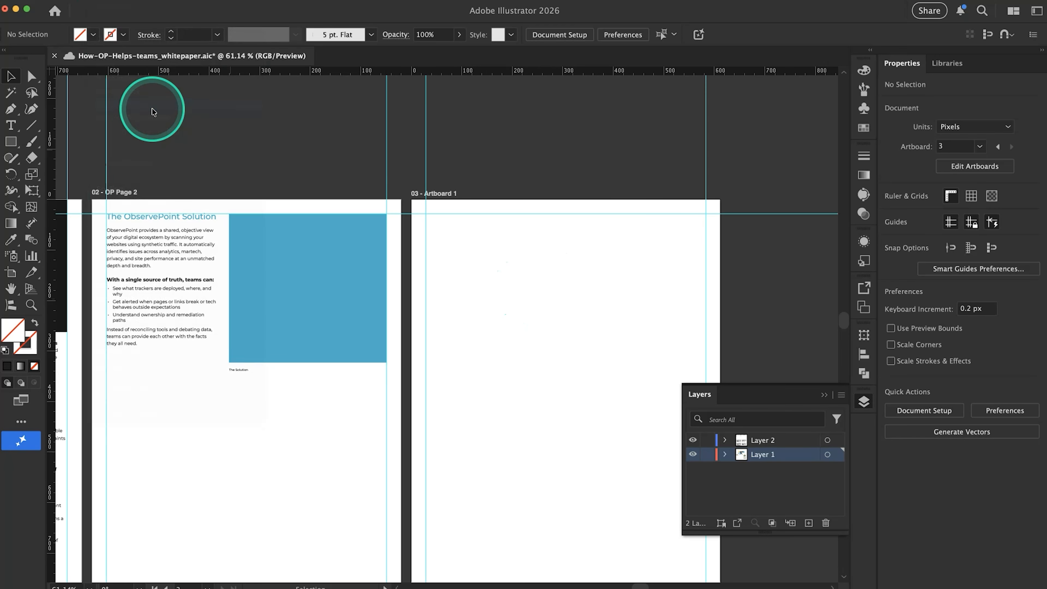
scroll(351, 393, right, 5)
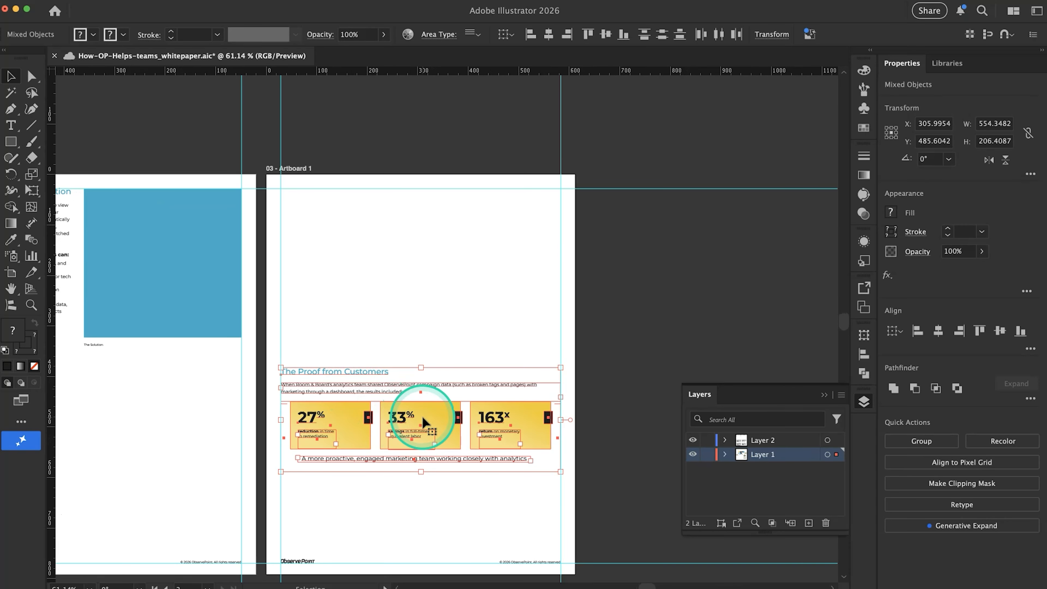
Move "The Proof from Customers" section up to the top margin guide of the third artboard
drag(423, 417, 431, 238)
click(399, 387)
scroll(399, 387, down, 5)
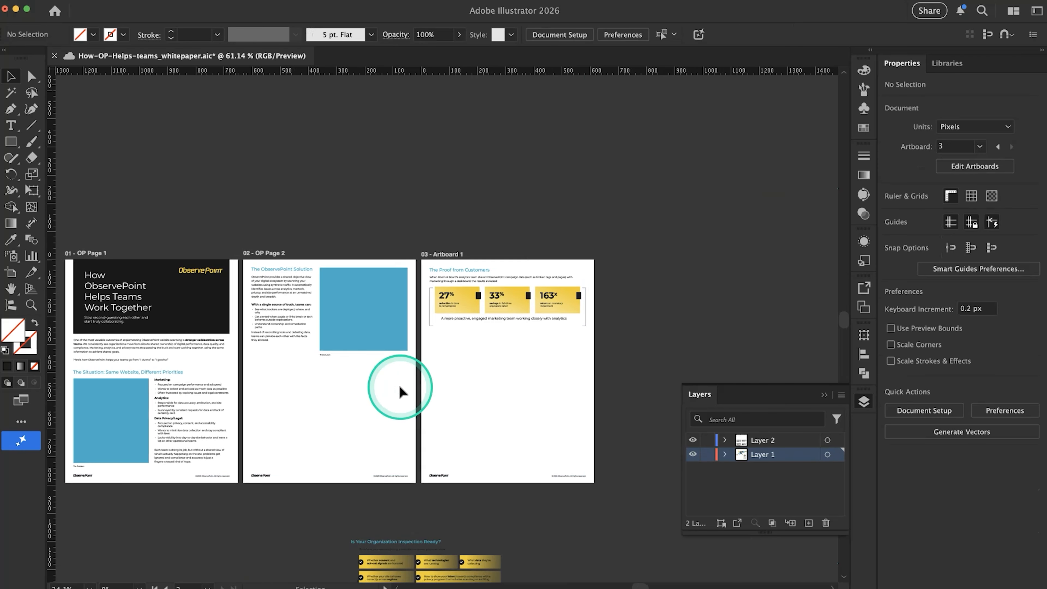
Move "The ObservePoint Solution" section with its text and blue image placeholder down to the bottom of page 2, just above the footer
drag(371, 381, 249, 264)
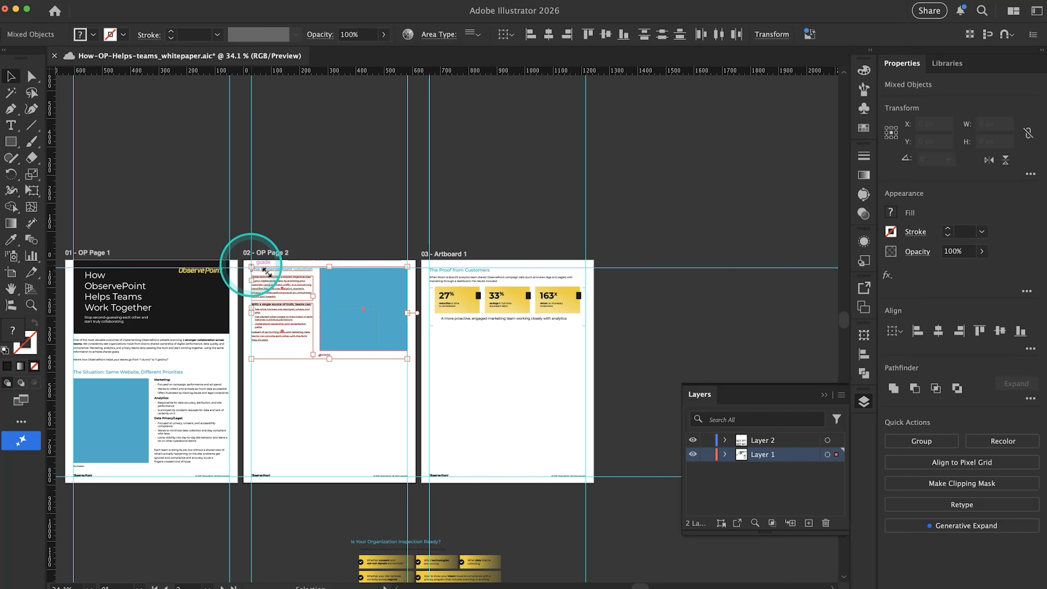
drag(361, 298, 366, 413)
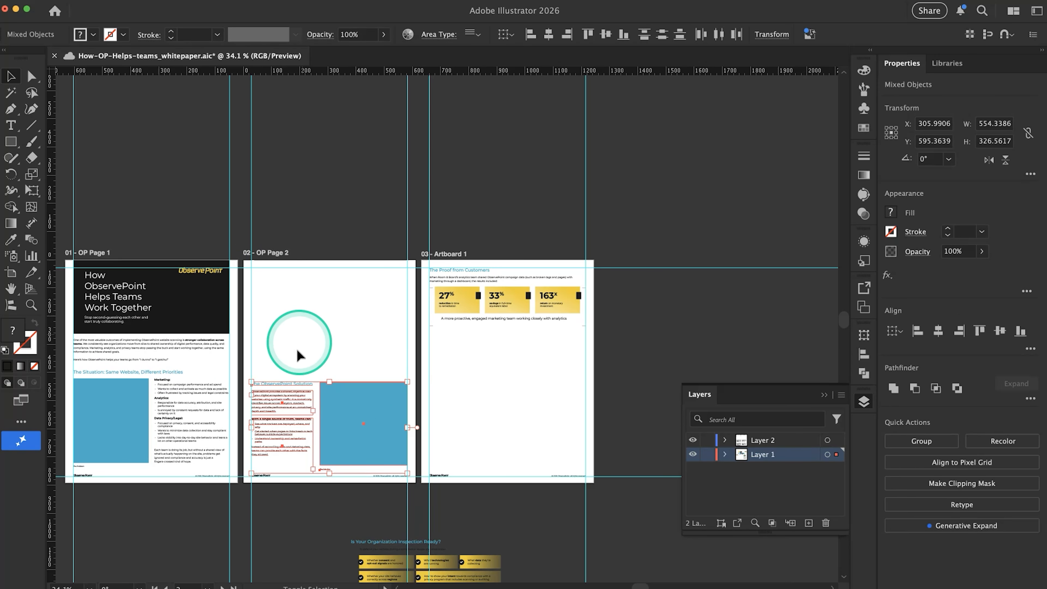
click(294, 371)
click(290, 419)
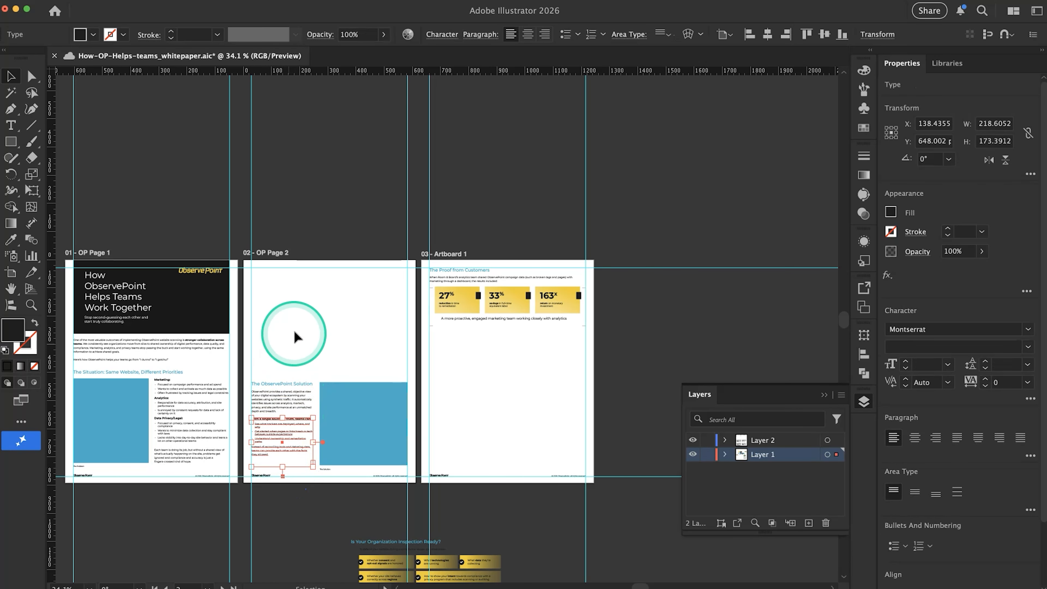
click(294, 328)
scroll(293, 327, up, 3)
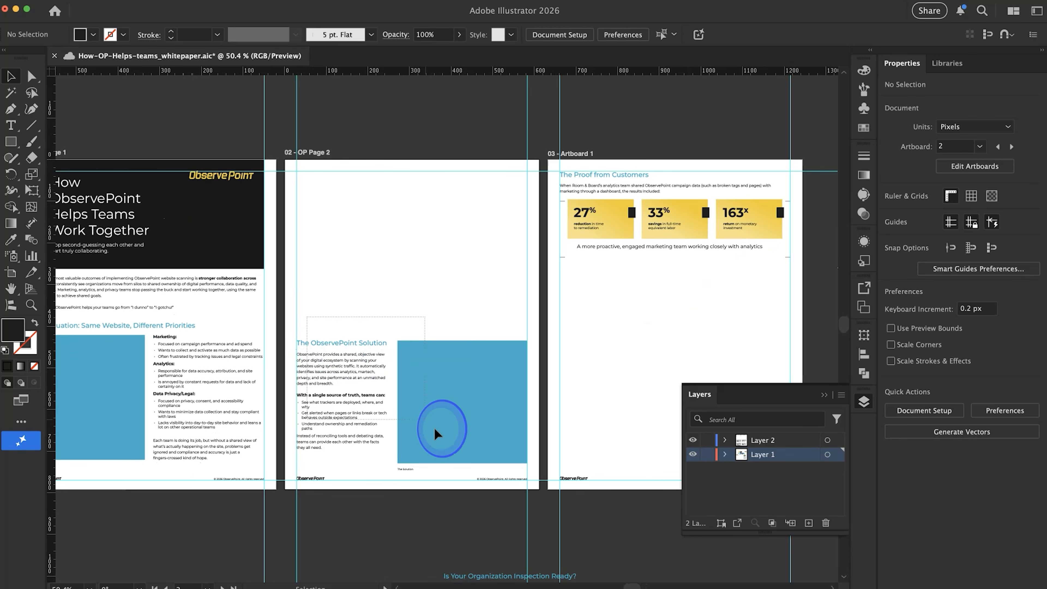
click(471, 466)
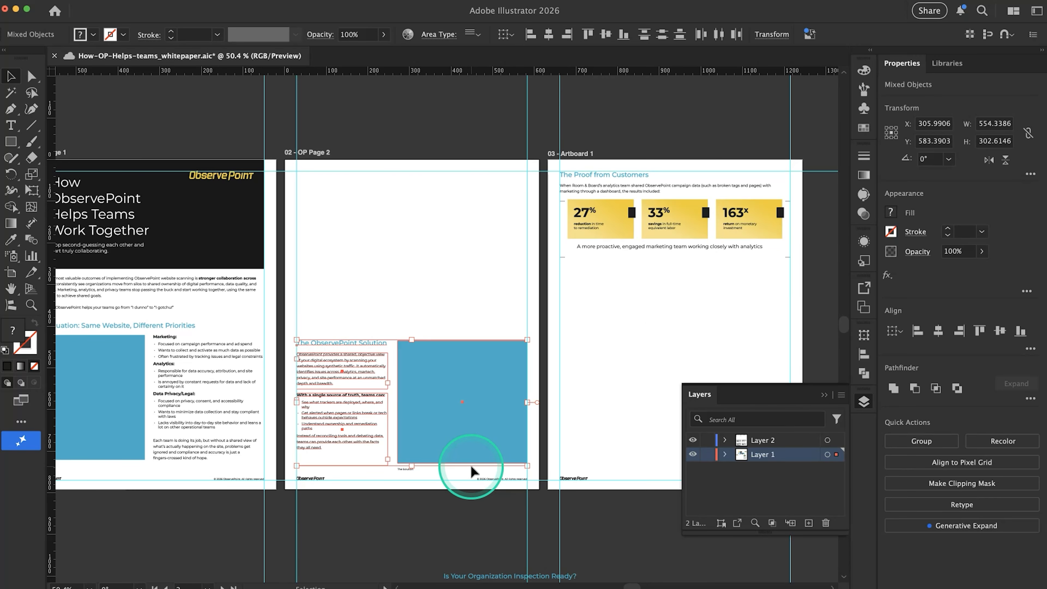
shift+click(471, 466)
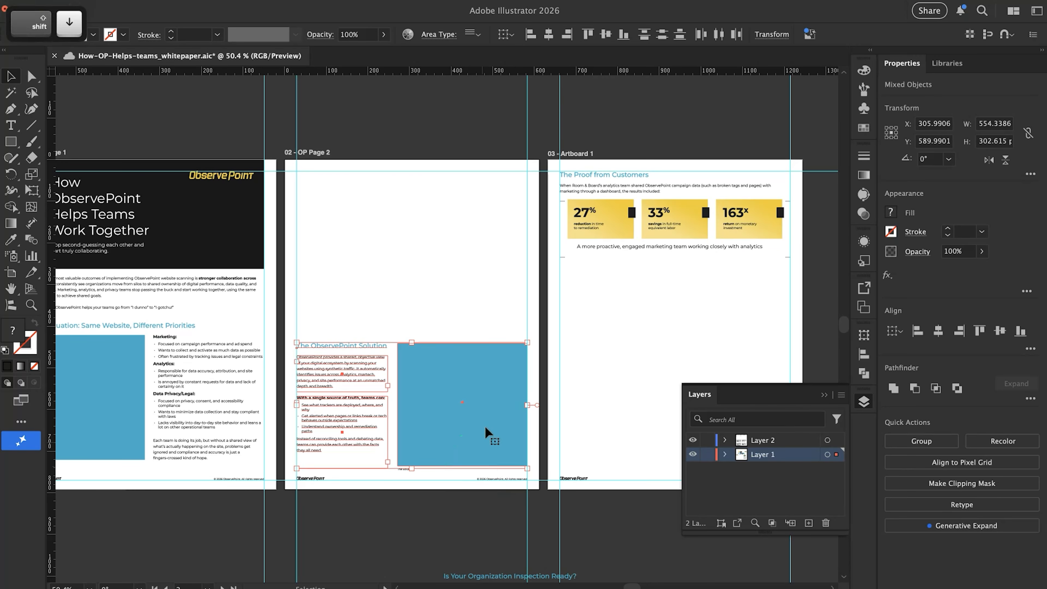
click(478, 283)
Cut "The Situation: Same Website, Different Priorities" section with its placeholder, caption and text from page 1
scroll(478, 282, left, 5)
scroll(477, 281, left, 2)
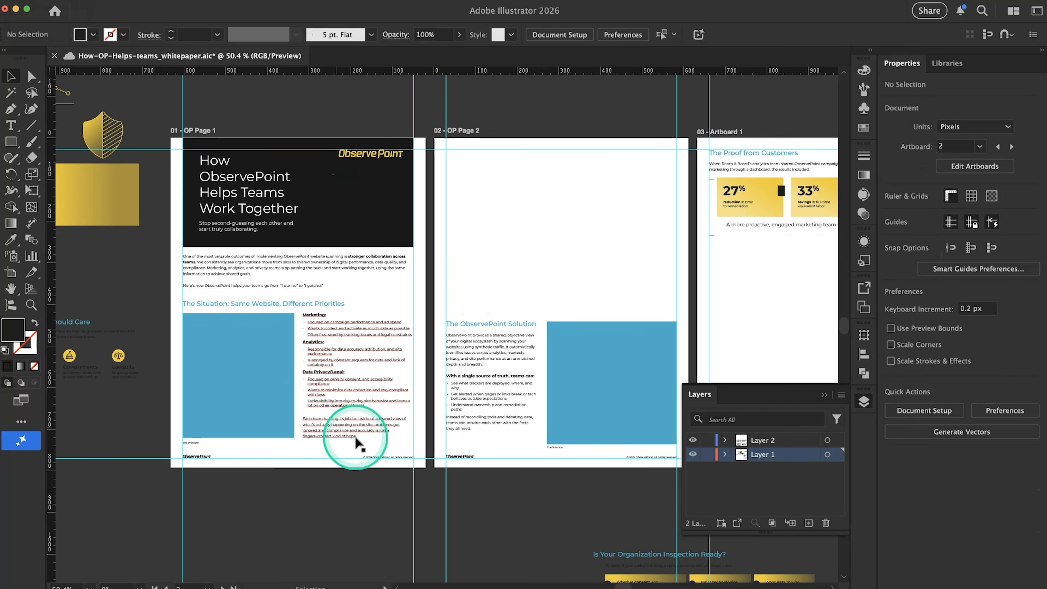
drag(422, 442, 274, 386)
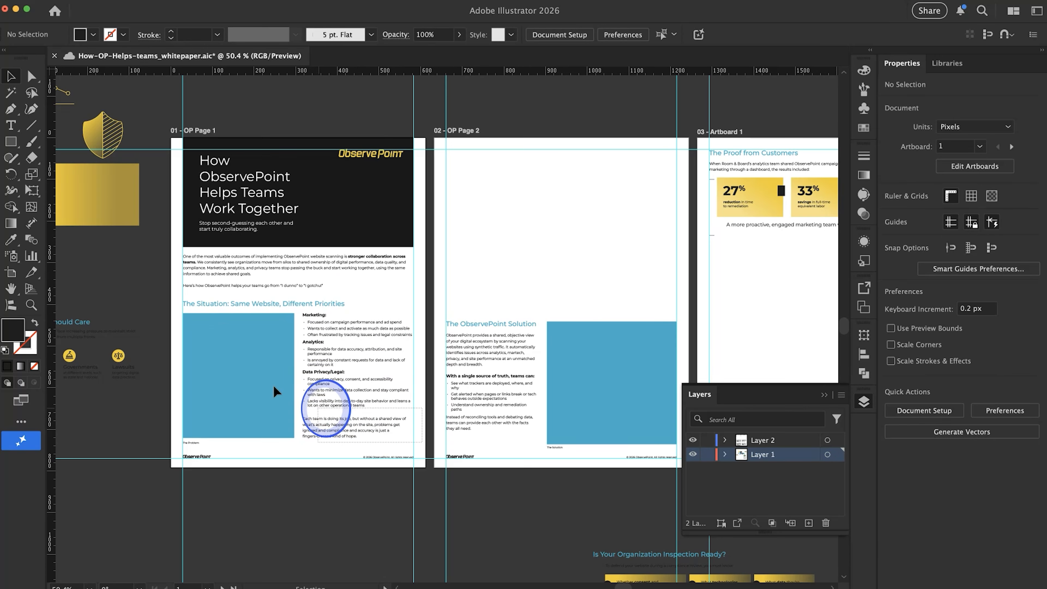
click(188, 304)
key(super+x)
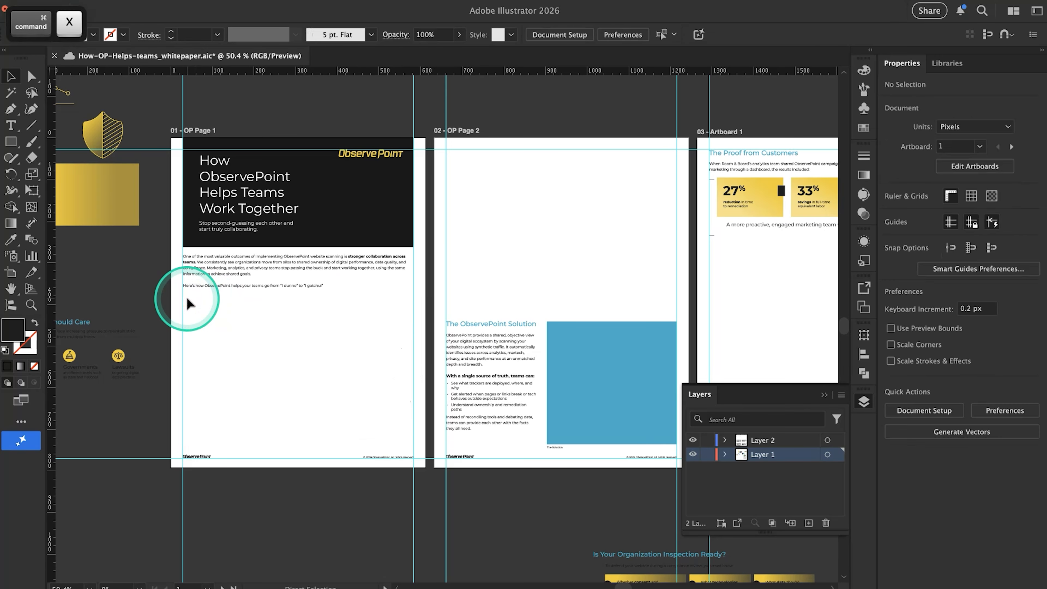
Paste the Situation section in place on page 2 and move it up to the top margin guide
click(530, 237)
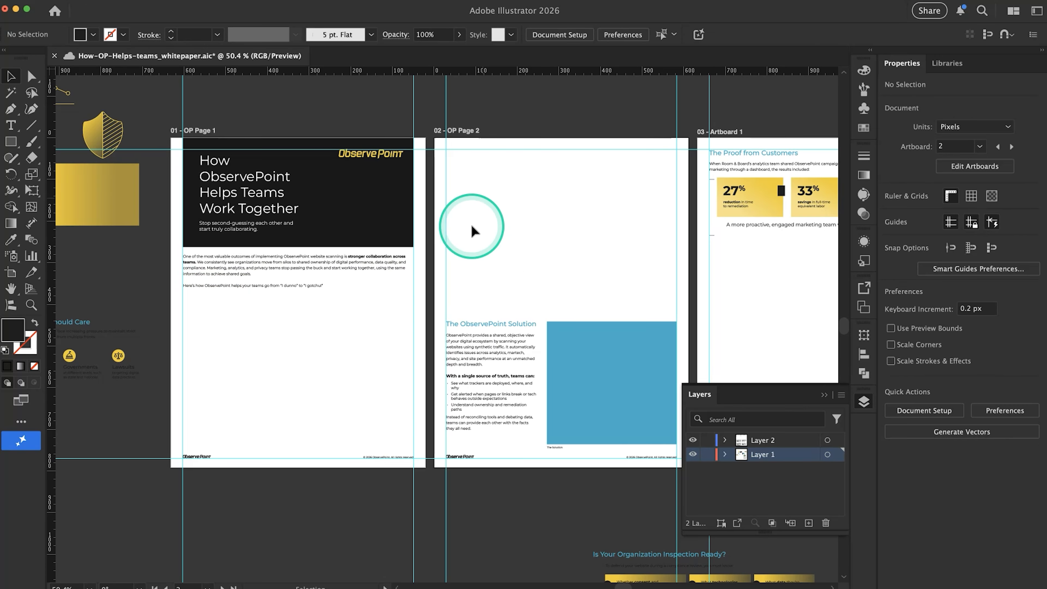
scroll(541, 236, right, 3)
key(shift+super+v)
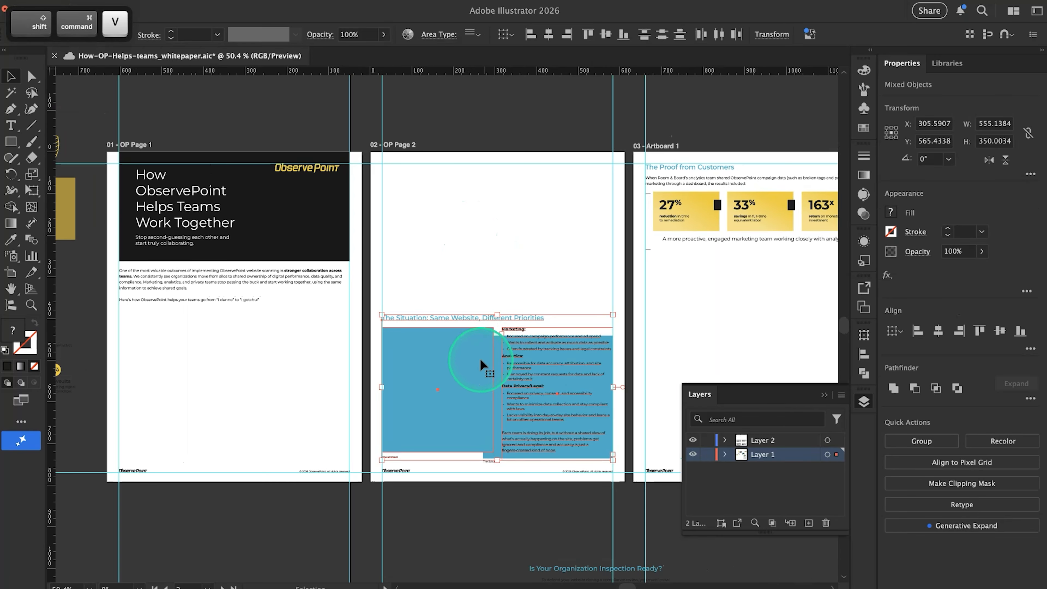
drag(467, 366, 461, 216)
Move "The ObservePoint Solution" section, including its caption, up about 20 px on page 2
drag(559, 319, 495, 371)
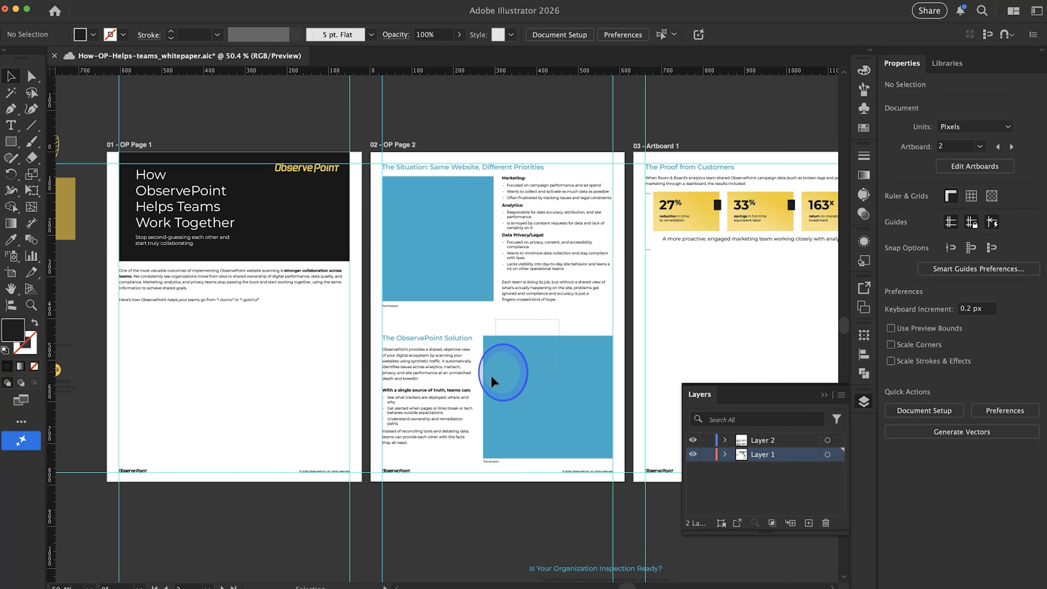
drag(415, 464, 418, 466)
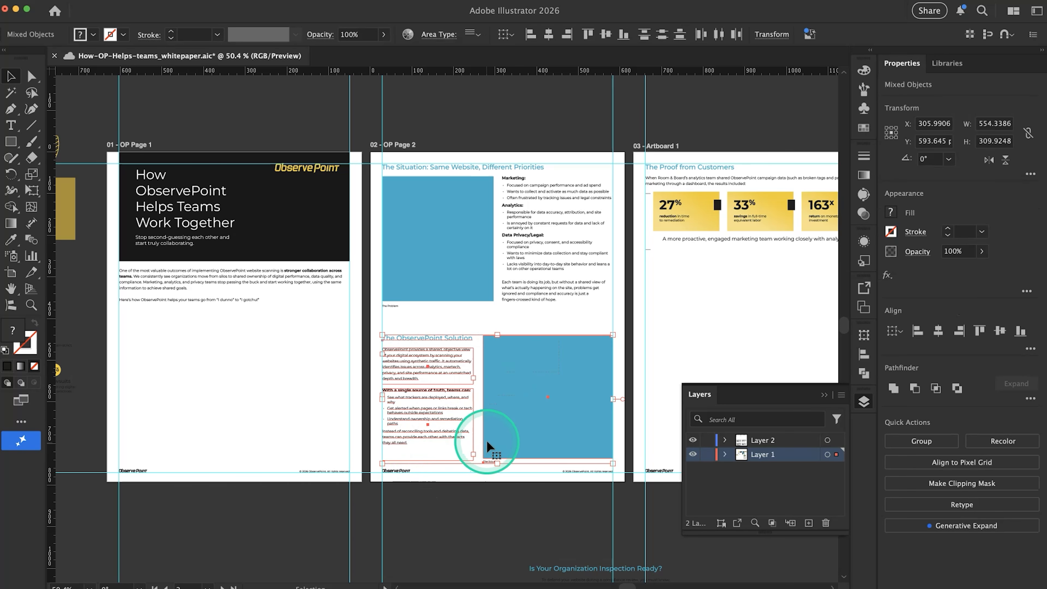
drag(514, 430, 513, 422)
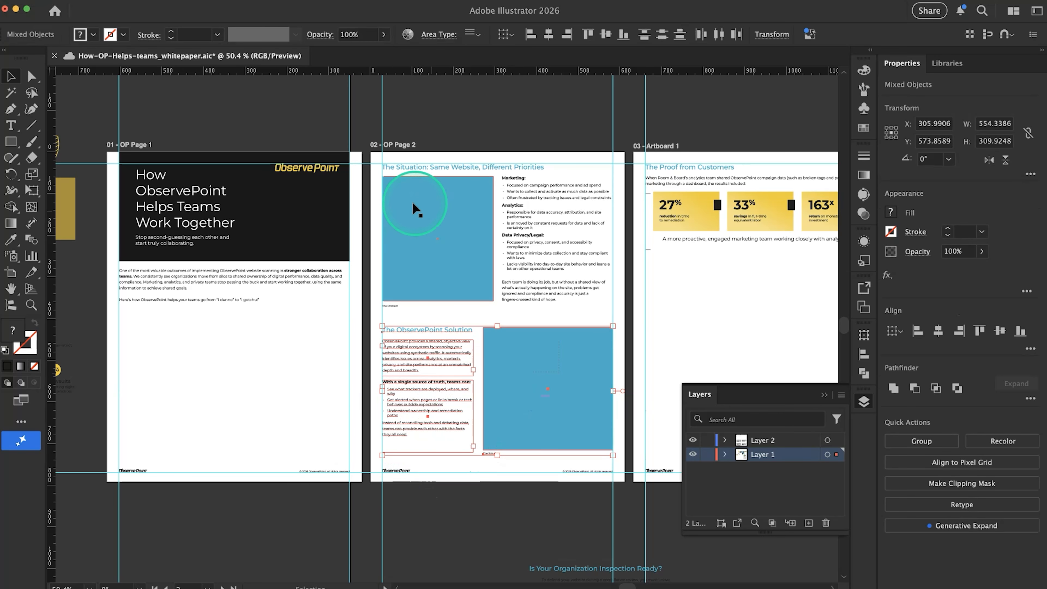
click(442, 306)
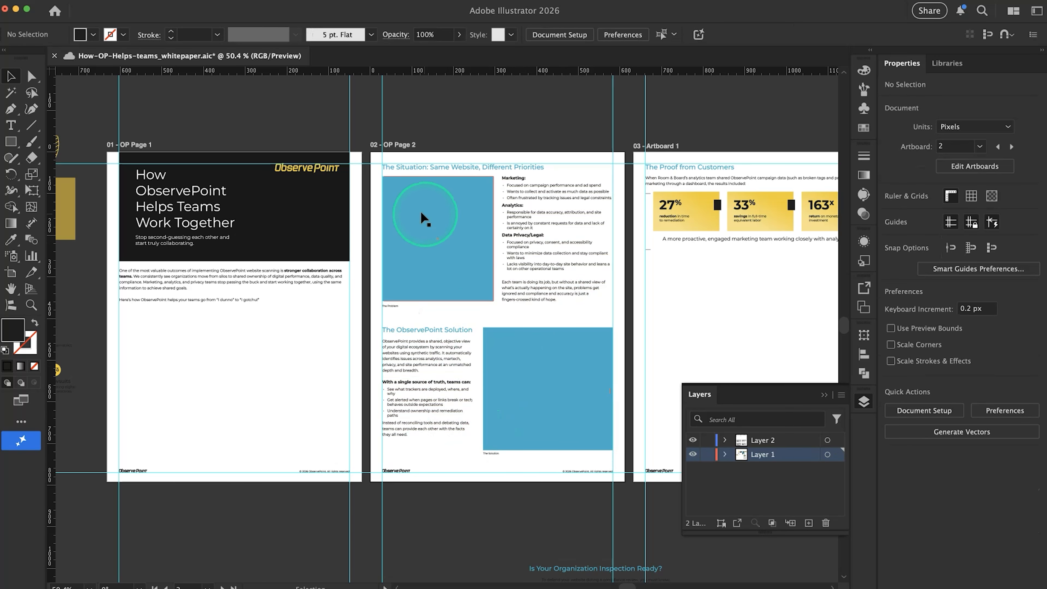
Nudge "The Problem" caption up closer to the blue image placeholder on page 2
scroll(404, 170, up, 5)
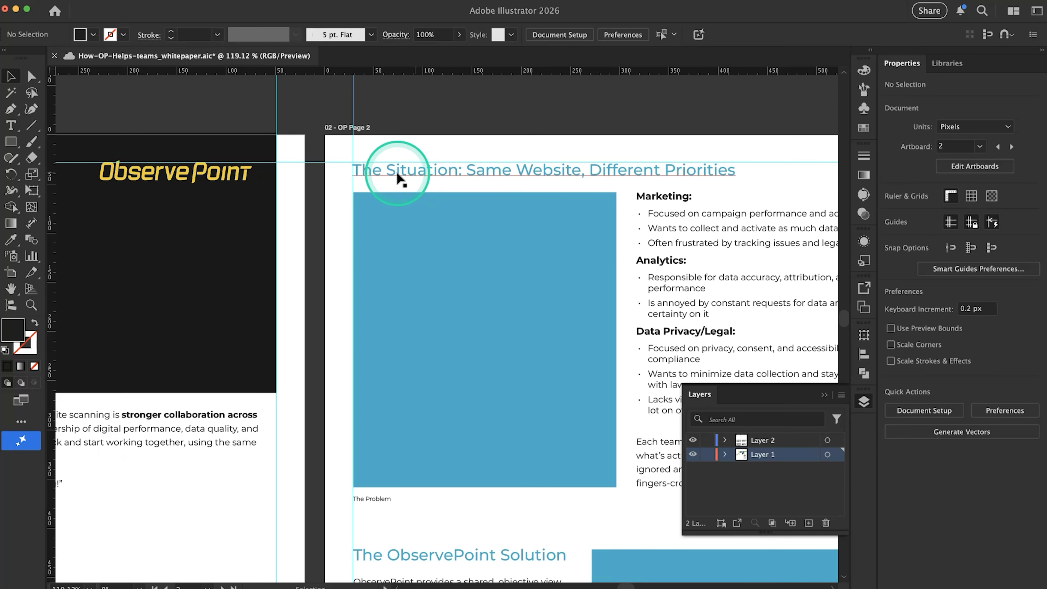
scroll(400, 177, down, 3)
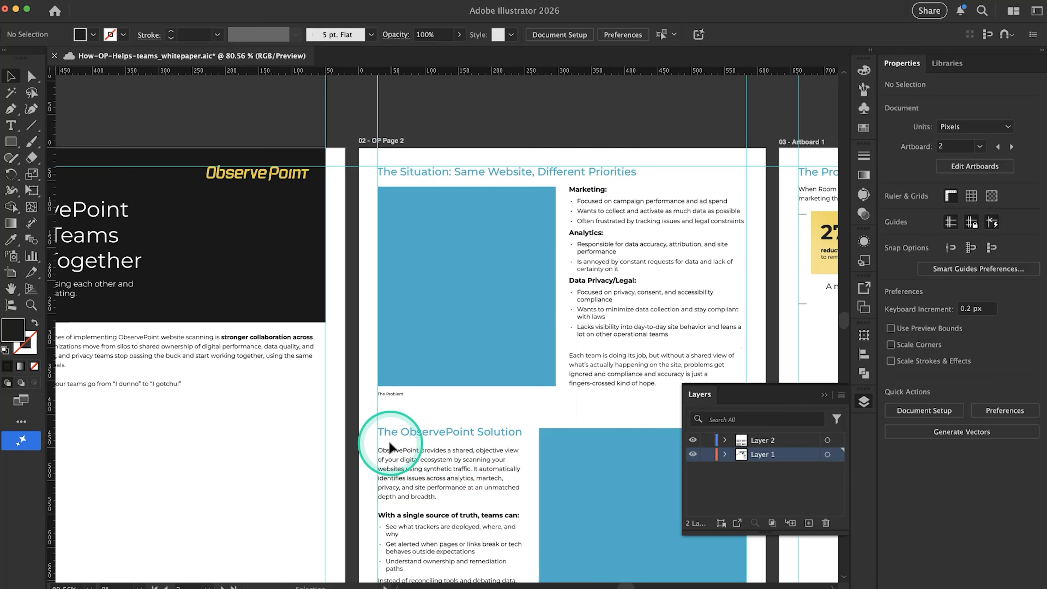
scroll(493, 428, down, 1)
scroll(494, 425, down, 3)
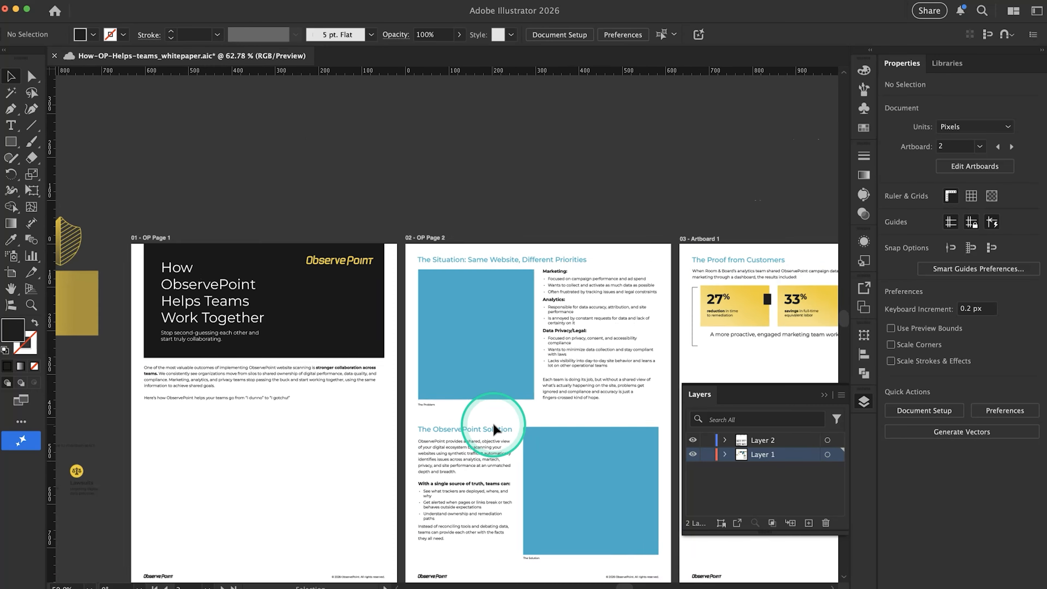
scroll(436, 499, down, 1)
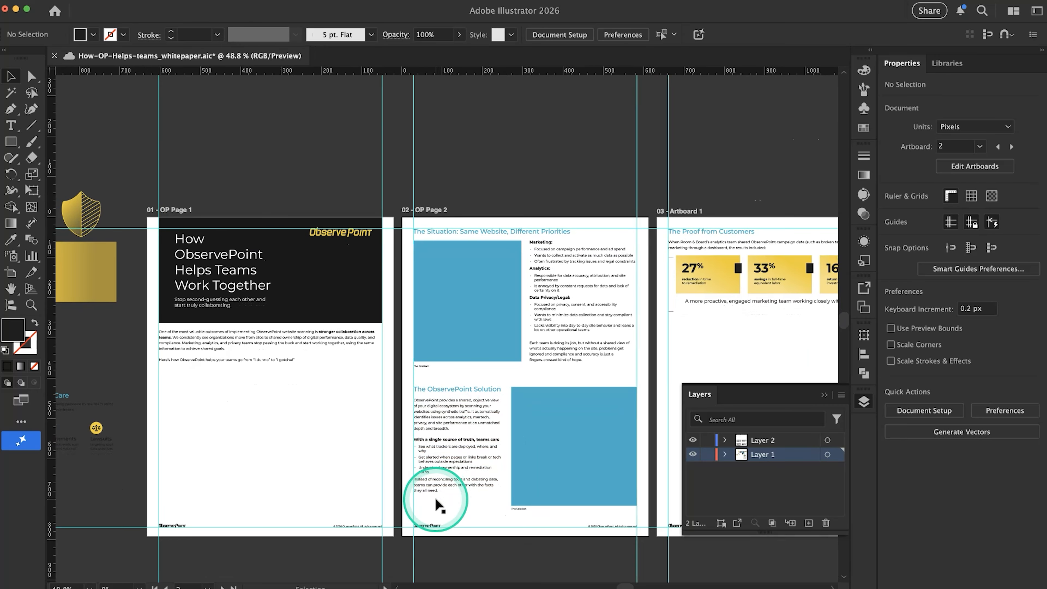
scroll(436, 420, up, 3)
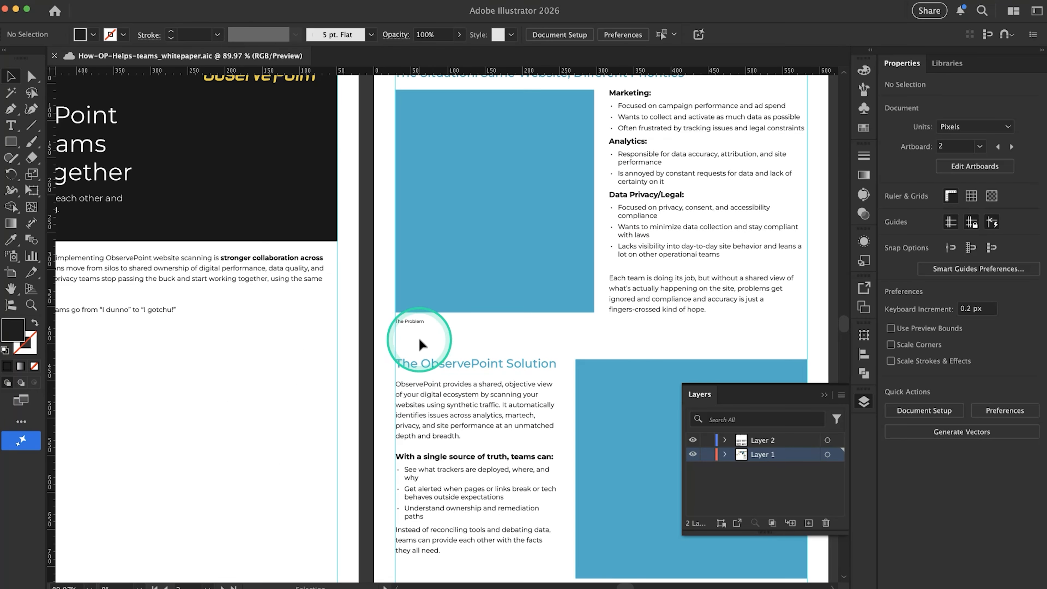
click(416, 328)
key(shift+Up)
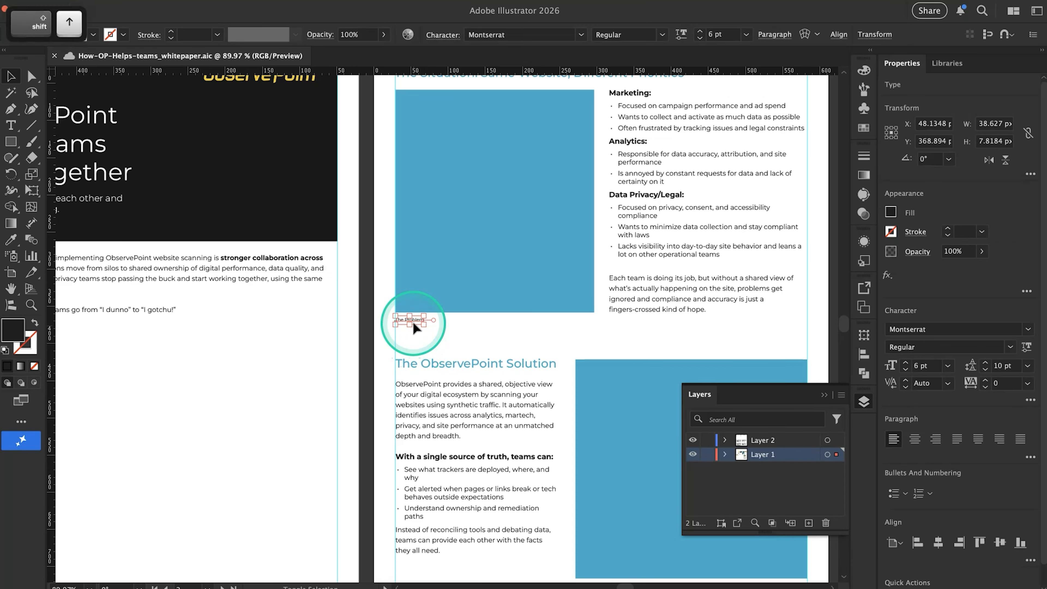
scroll(415, 328, down, 5)
scroll(416, 328, right, 5)
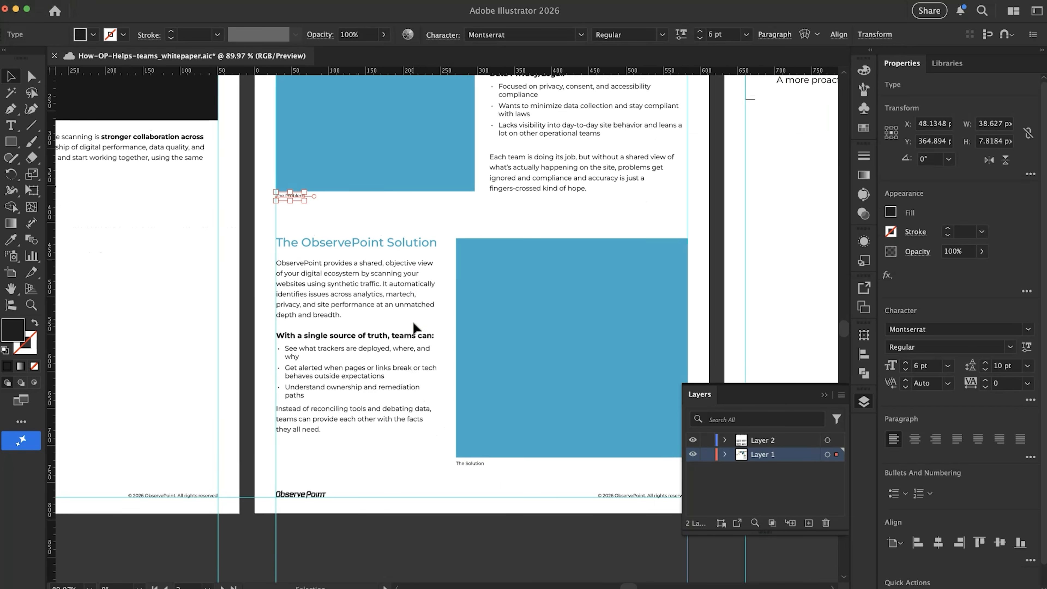
click(431, 245)
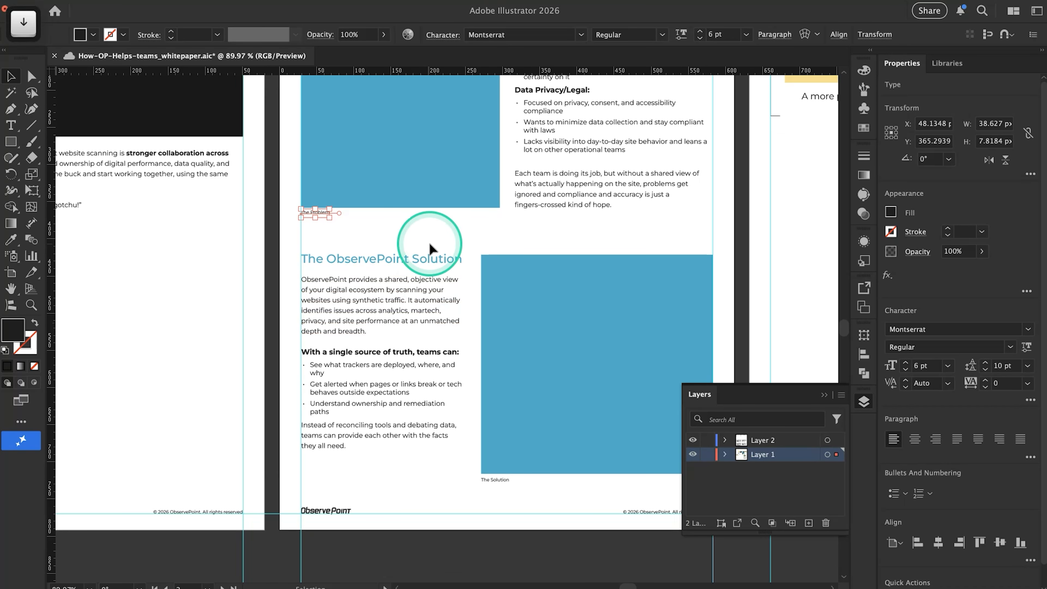
Try moving the Situation section's image placeholder, caption and body text down about 30 px below its heading
scroll(431, 247, down, 3)
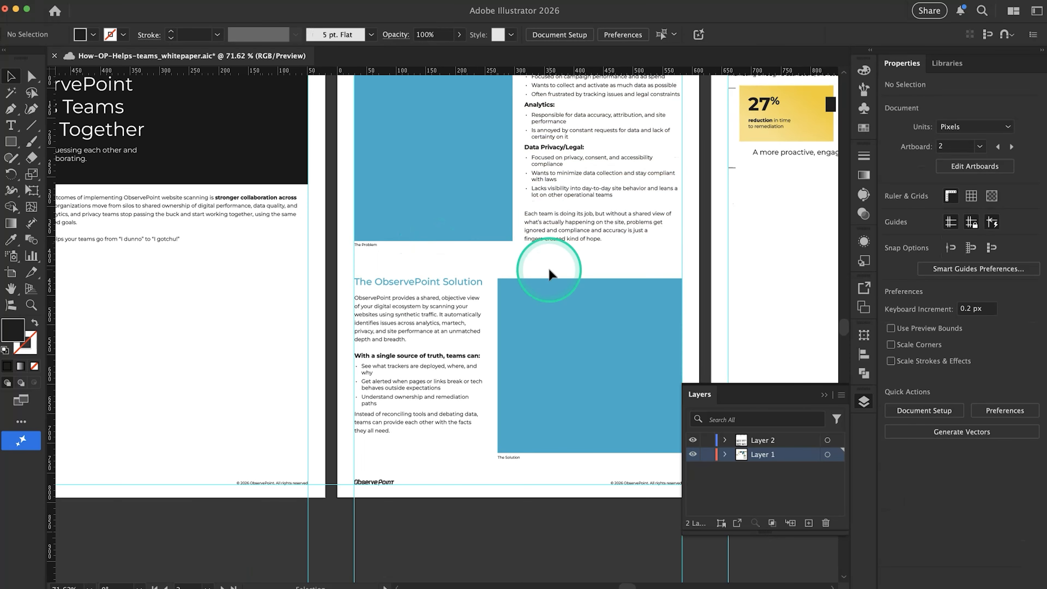
scroll(549, 268, down, 5)
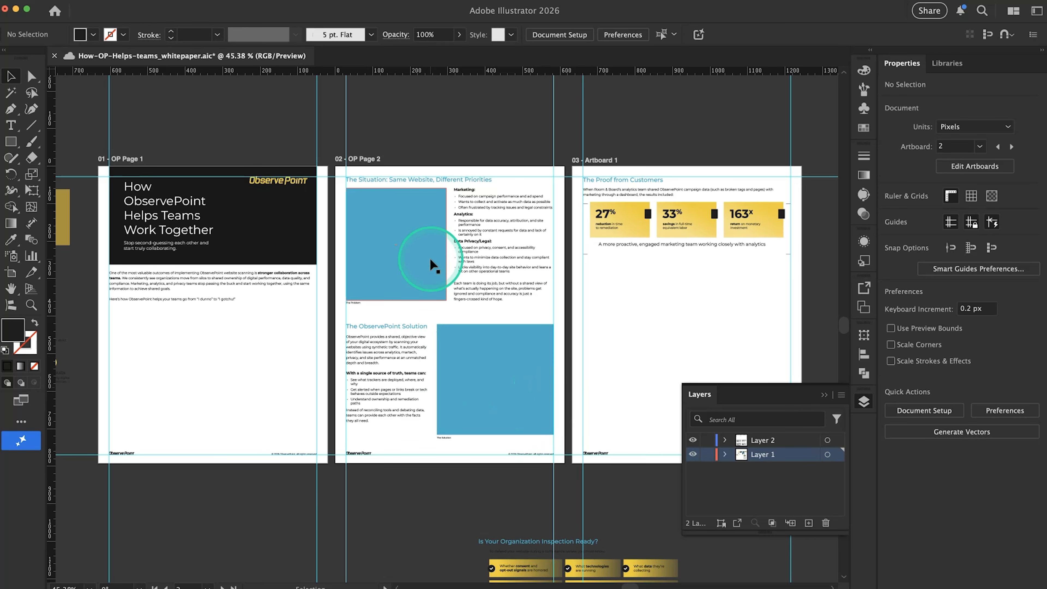
drag(458, 303, 341, 186)
drag(388, 214, 387, 226)
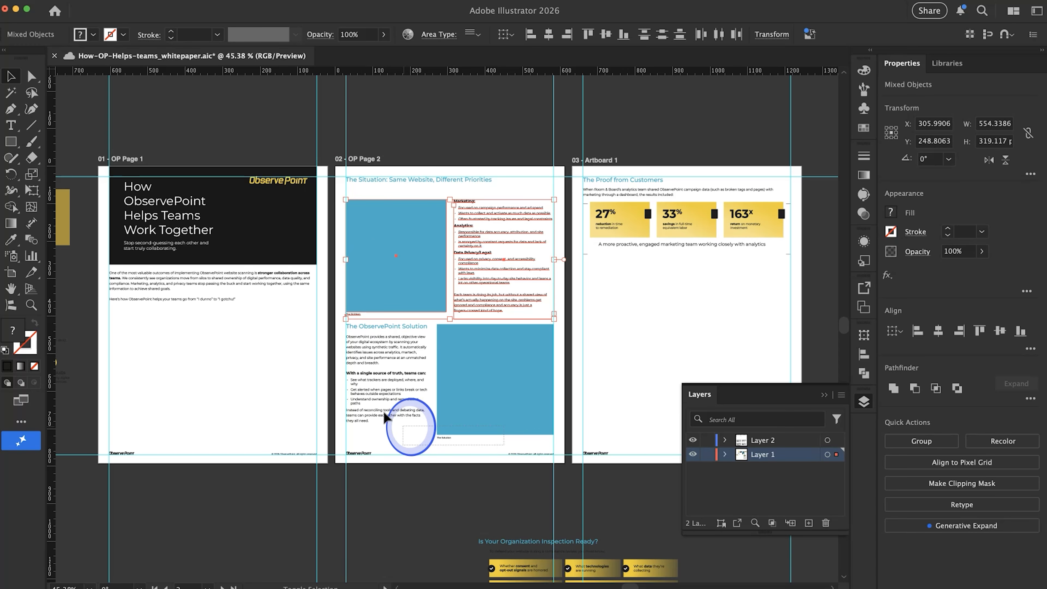
drag(346, 332, 346, 333)
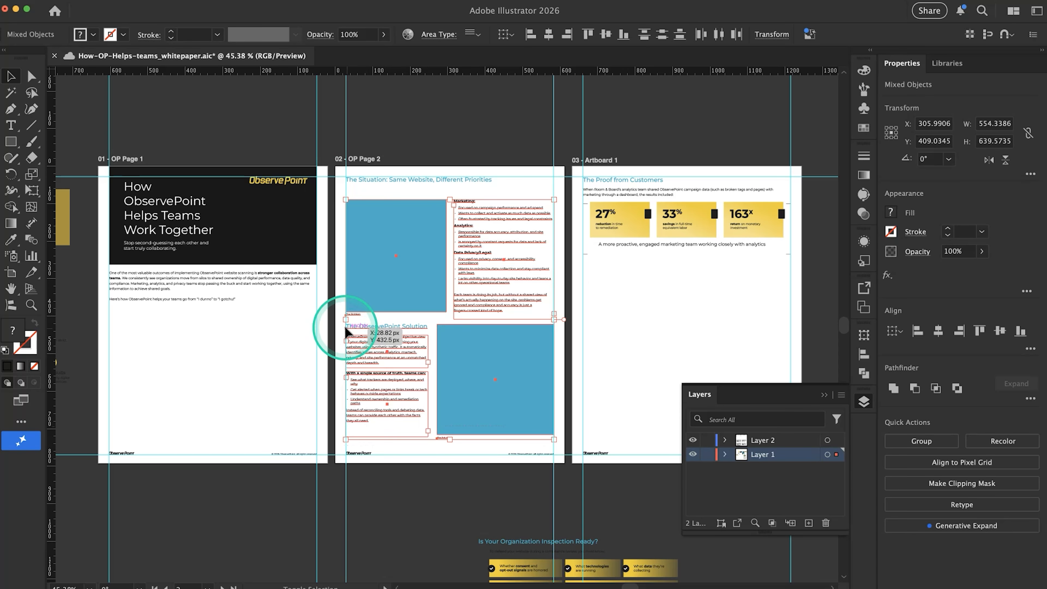
key(shift+Down)
key(shift+Up)
click(467, 159)
Try converting the Situation heading to area type and narrowing its frame to about 249 px so it wraps onto two lines
click(474, 178)
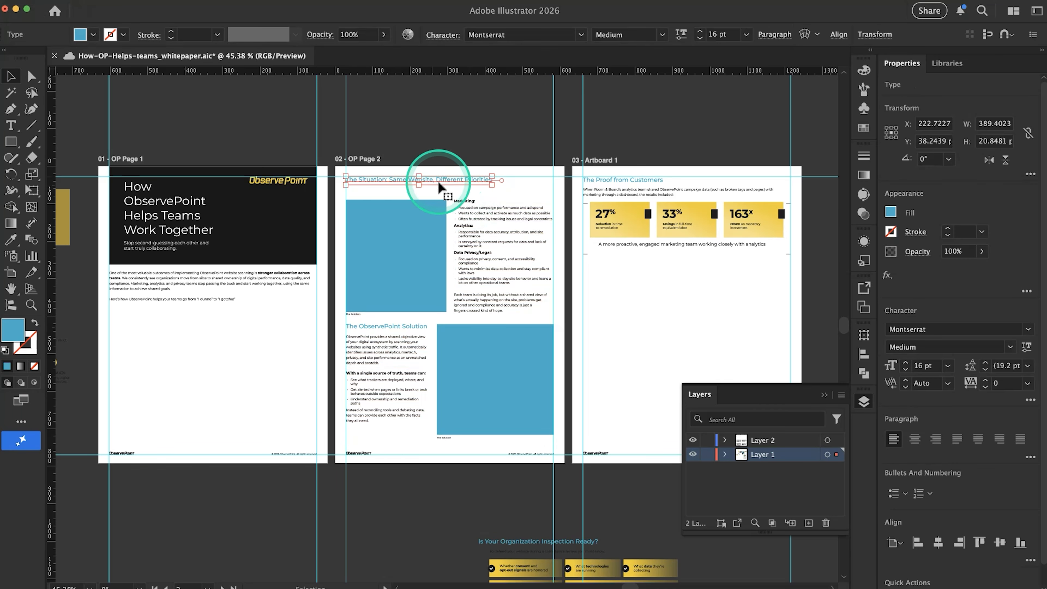
click(161, 0)
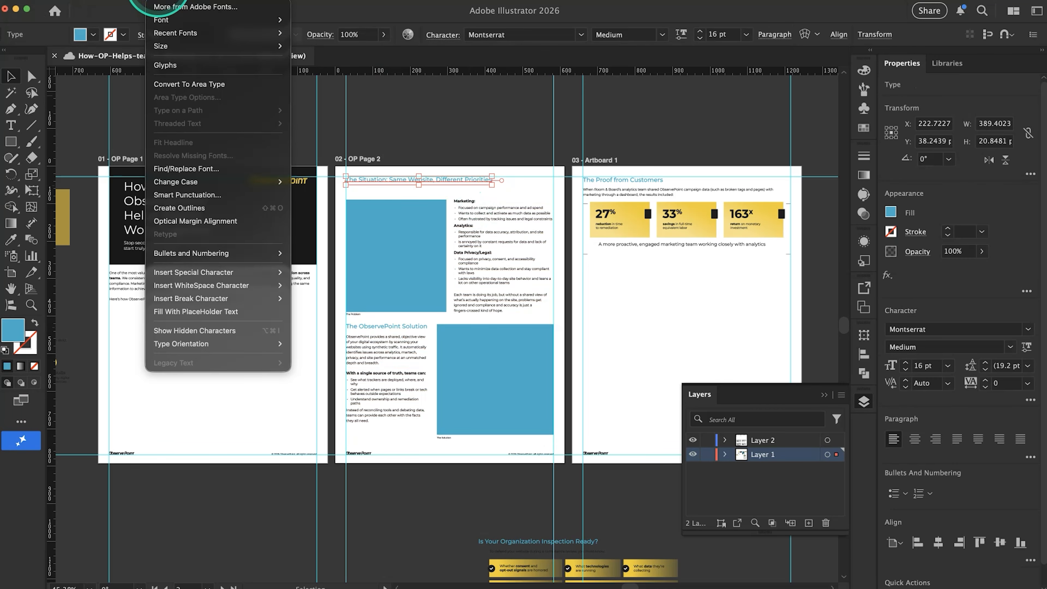
click(196, 87)
scroll(420, 226, up, 3)
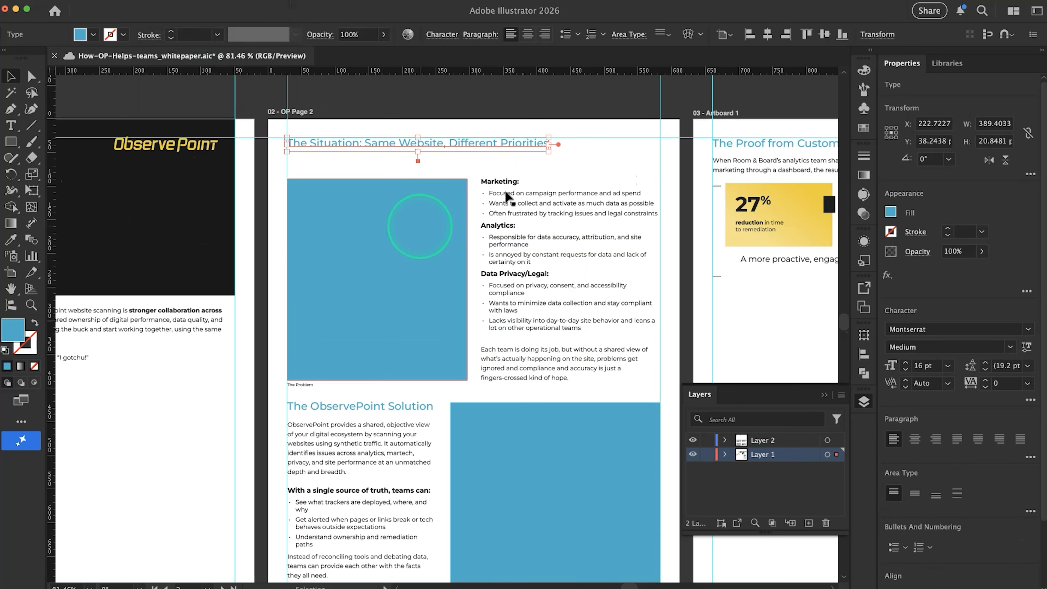
drag(558, 167, 461, 169)
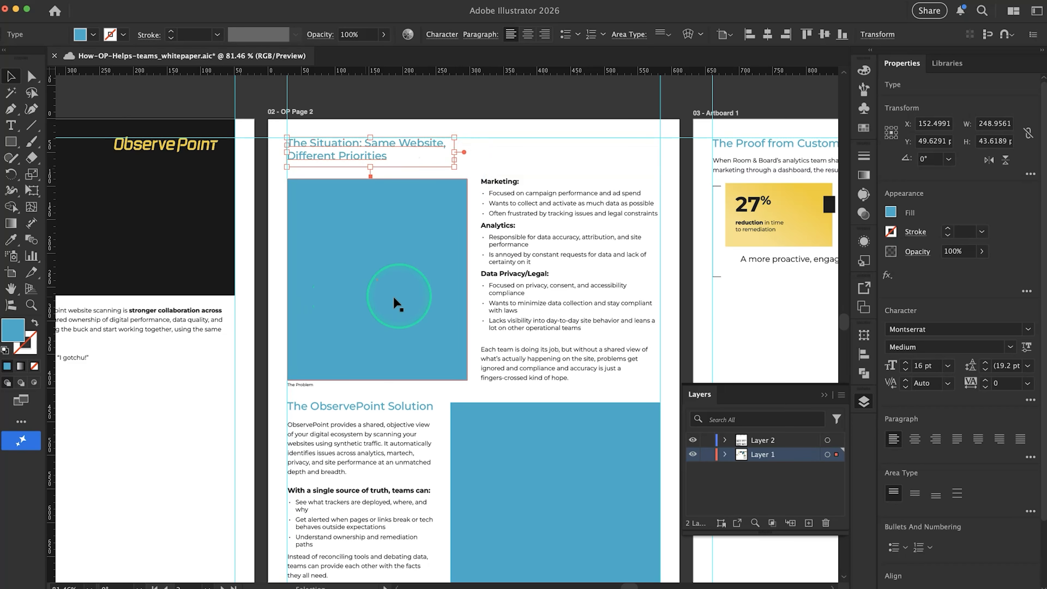
click(486, 165)
Undo the Situation heading's area type conversion and wrapping, and the downward move of the section's content
scroll(486, 165, down, 2)
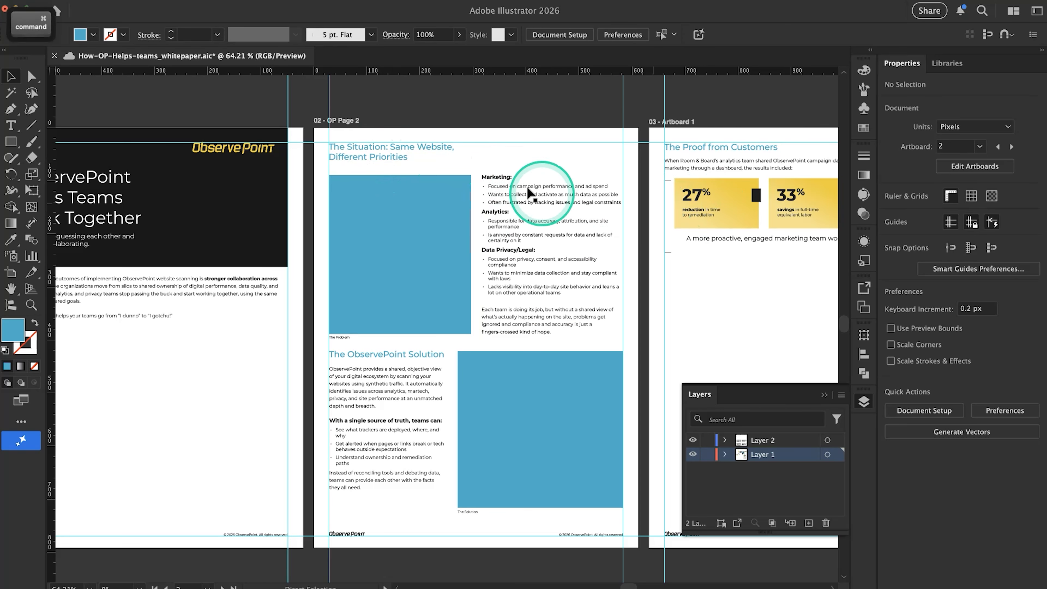
key(super+z)
key(super+z)
key(super+z)
key(super+z)
key(super+z)
key(super+z)
key(super+z)
key(super+z)
key(super+z)
key(super+z)
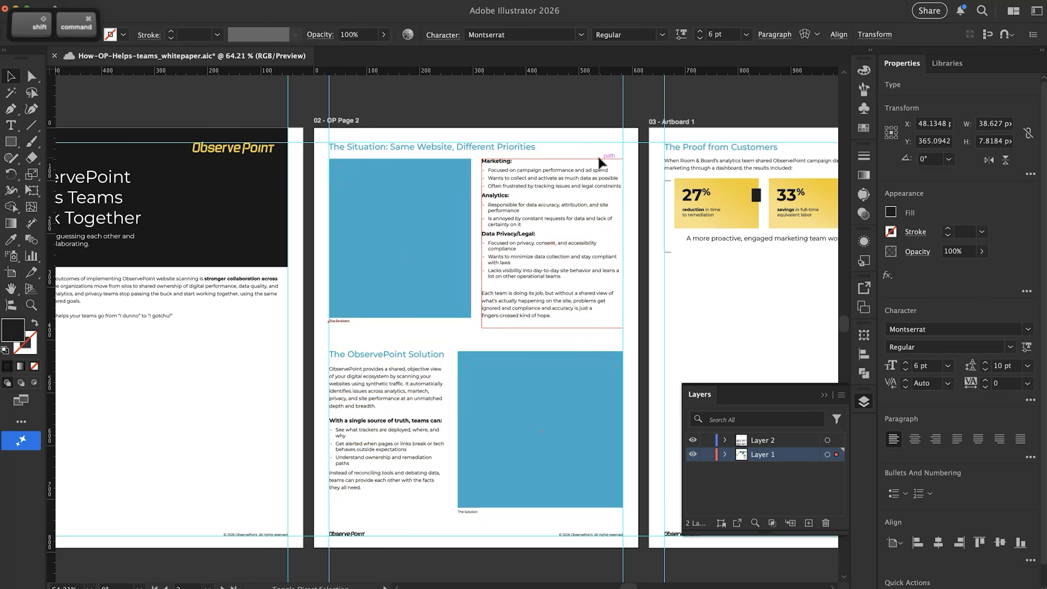
key(super+z)
key(super+z)
key(super+z)
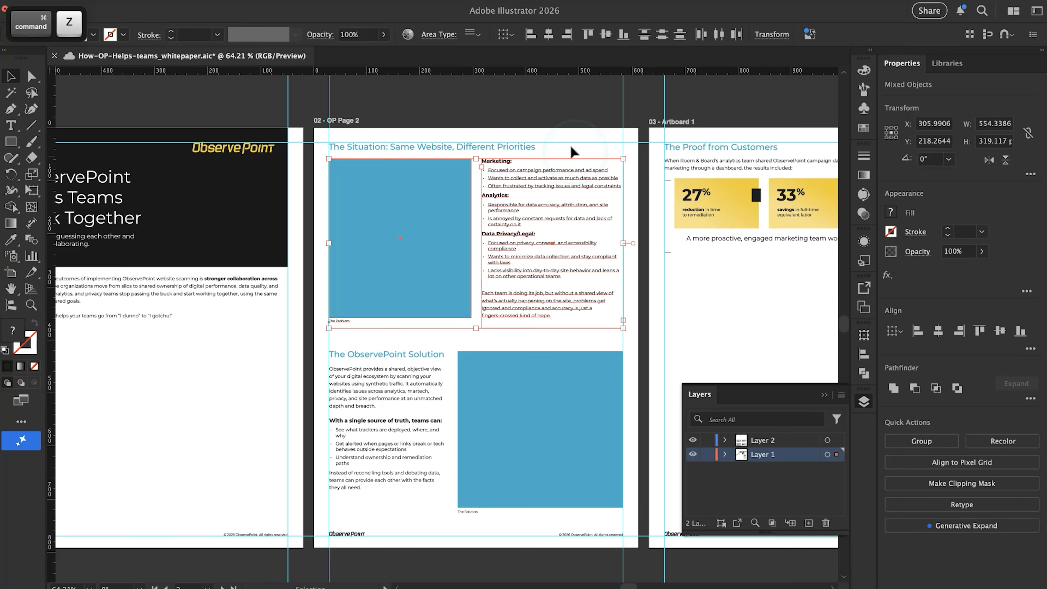
Narrow the page 1 intro paragraph's frame to about 230 px and move it down, with its left edge aligned under the title
click(538, 100)
scroll(441, 235, down, 2)
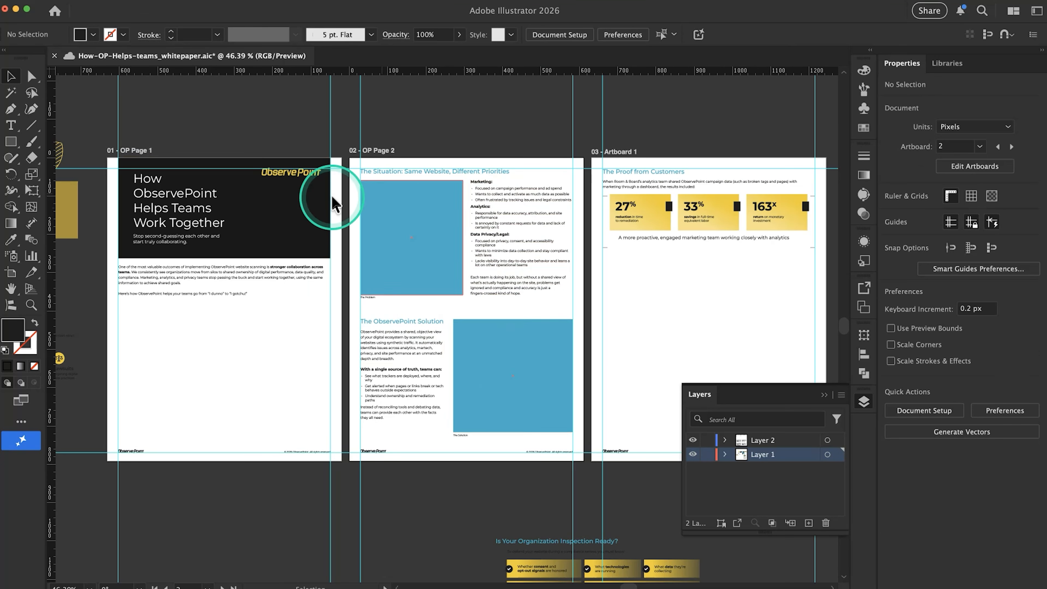
scroll(433, 272, down, 2)
scroll(434, 275, left, 3)
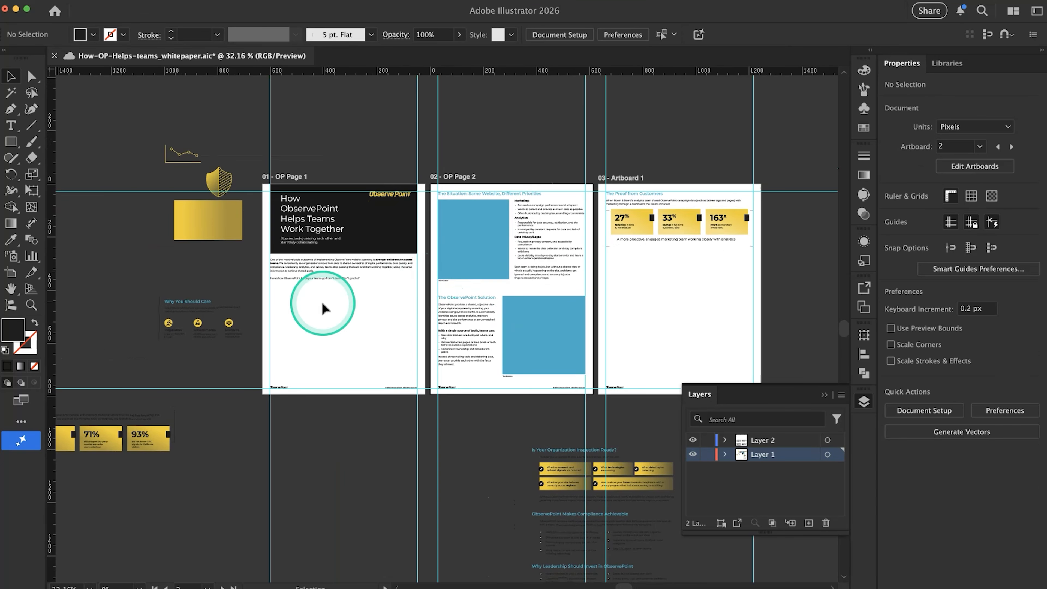
scroll(323, 303, up, 4)
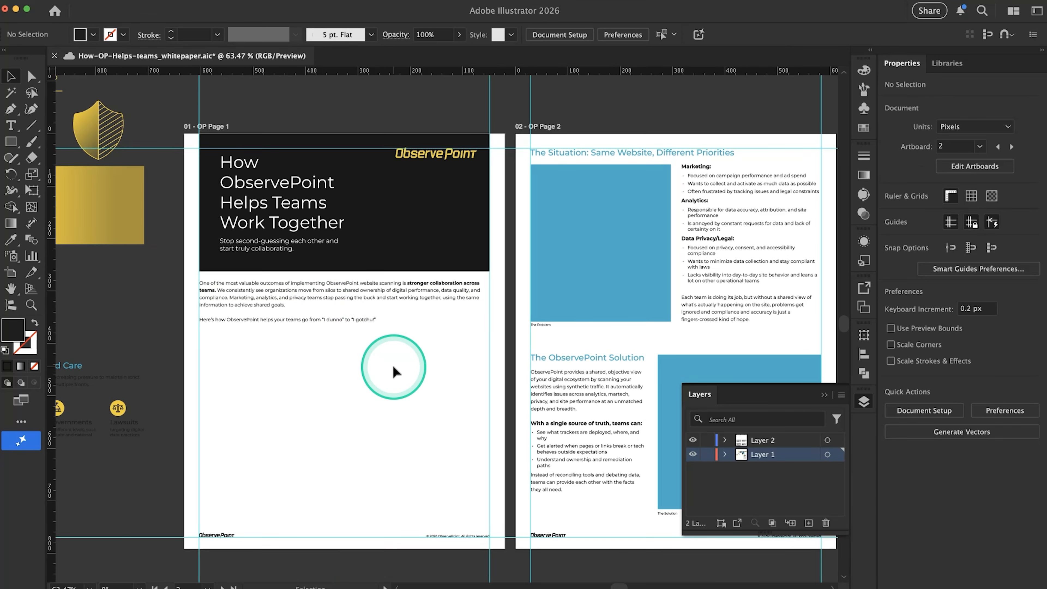
click(332, 320)
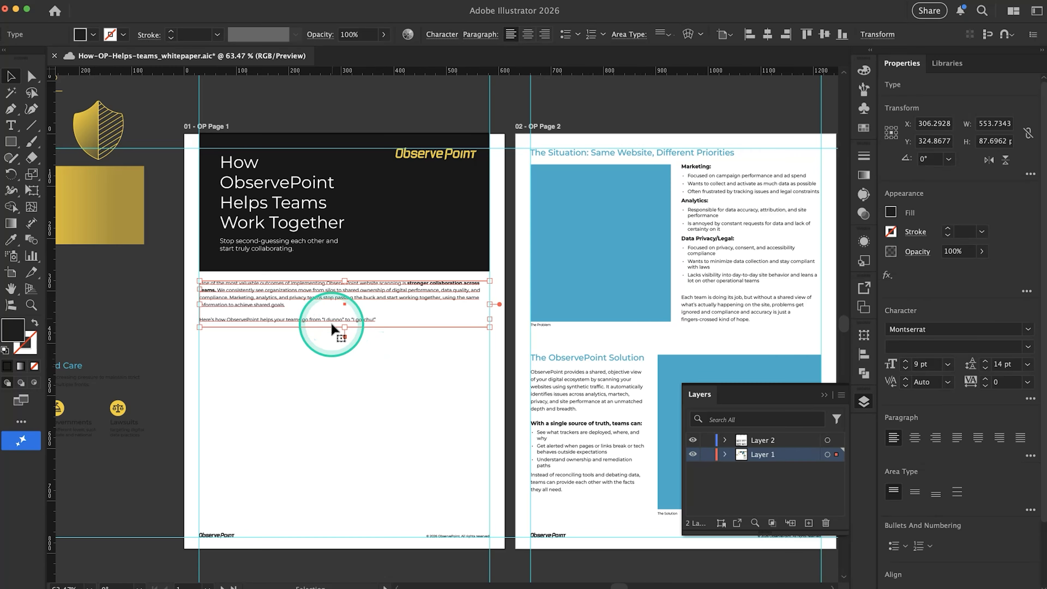
drag(491, 332, 321, 389)
click(272, 352)
drag(257, 330, 258, 414)
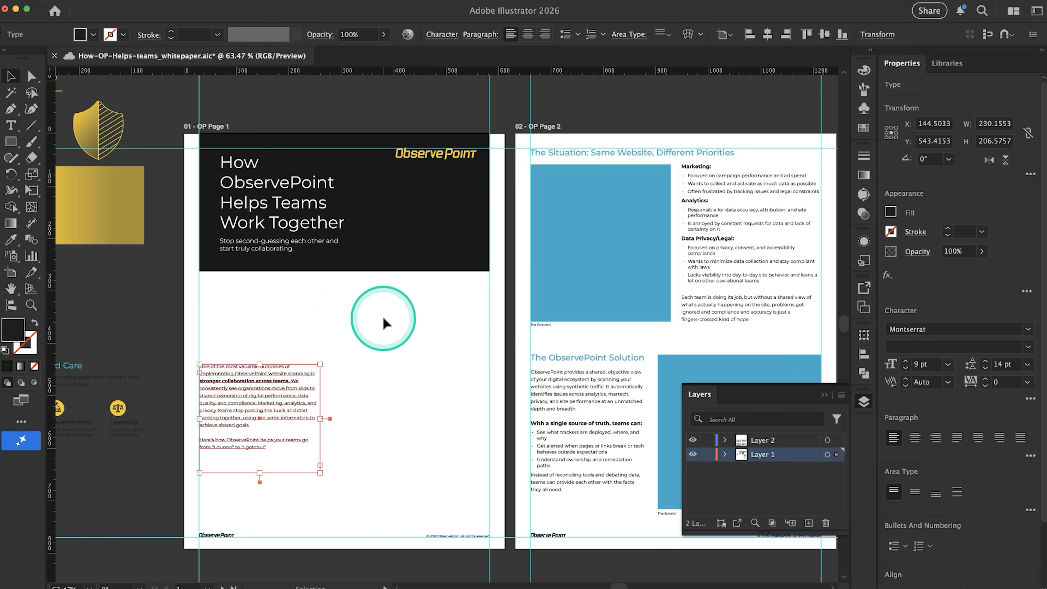
drag(256, 407, 279, 403)
click(385, 327)
Extend page 1's black rectangle down to about 685 px tall and recolor the intro paragraph white with the Eyedropper
click(400, 254)
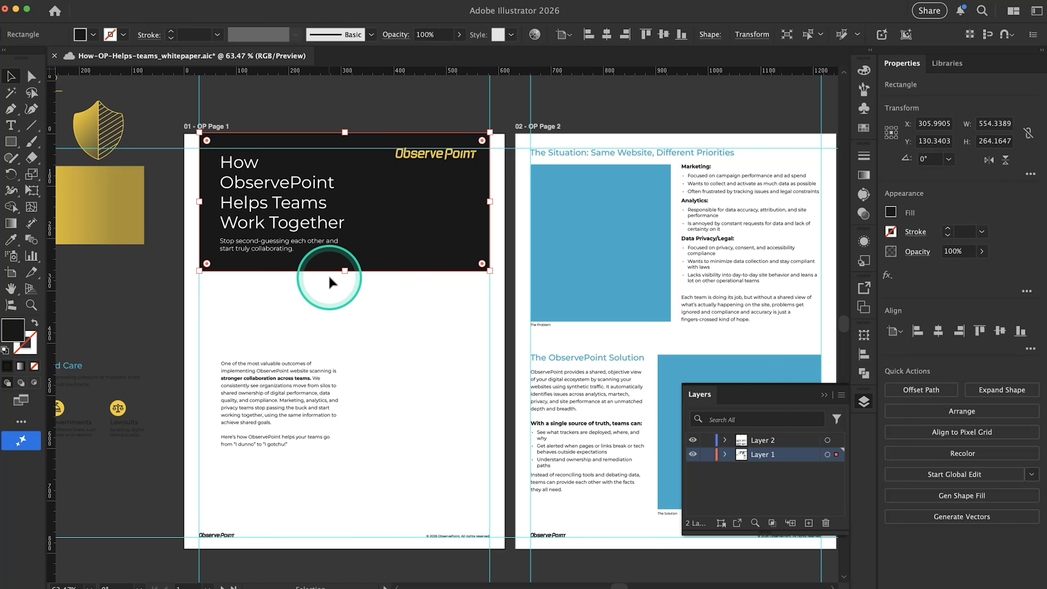
drag(345, 272, 378, 493)
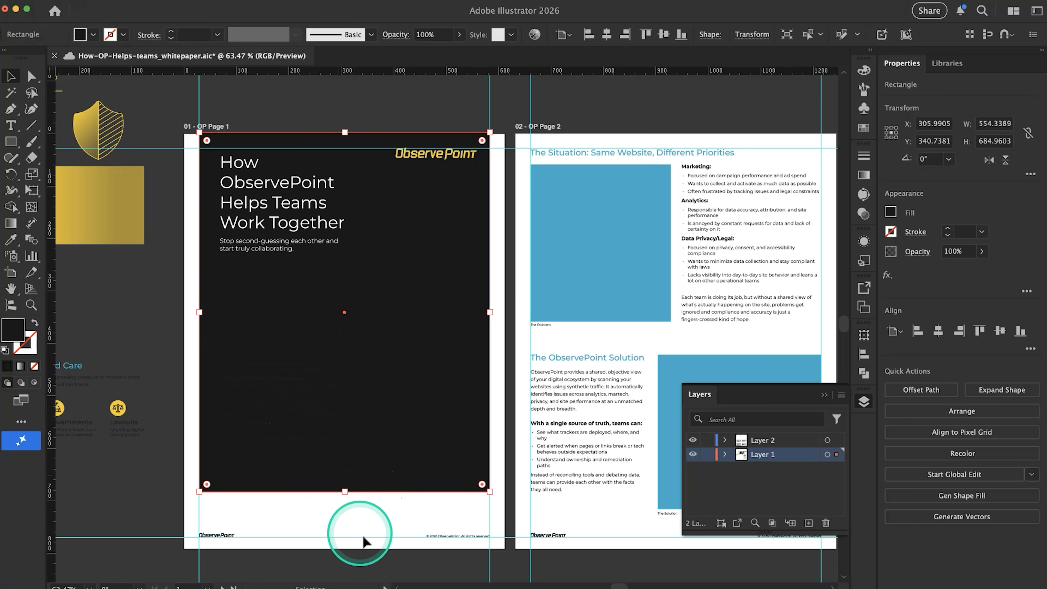
drag(383, 510, 196, 313)
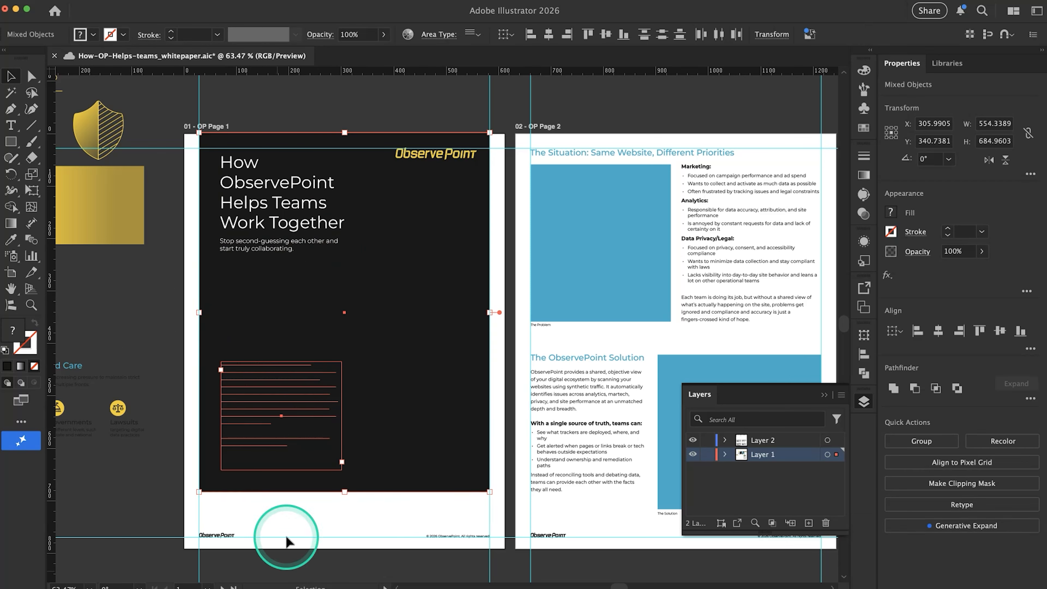
shift+click(420, 473)
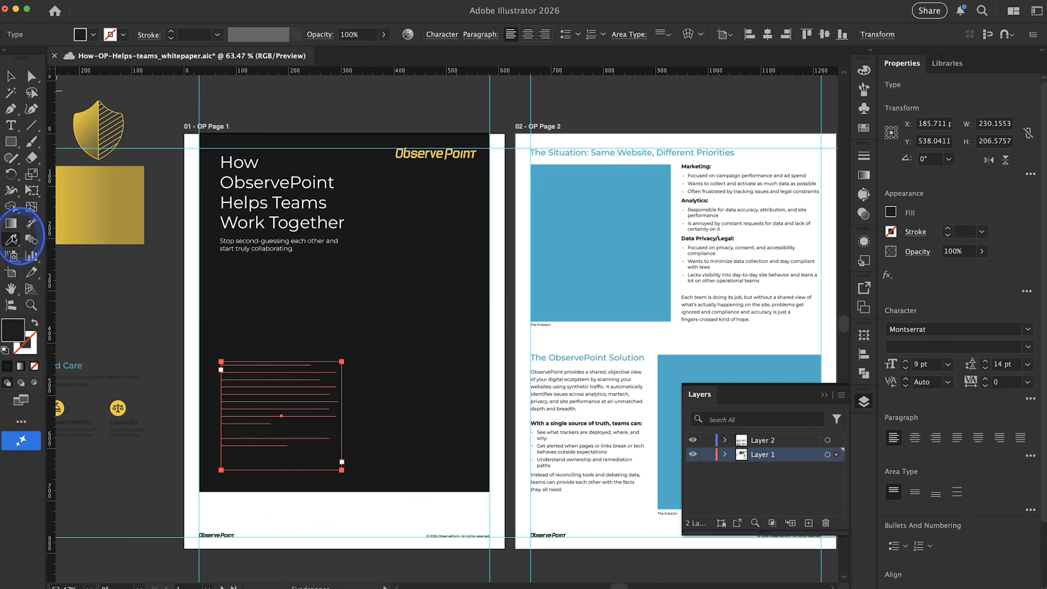
click(360, 528)
super+click(371, 526)
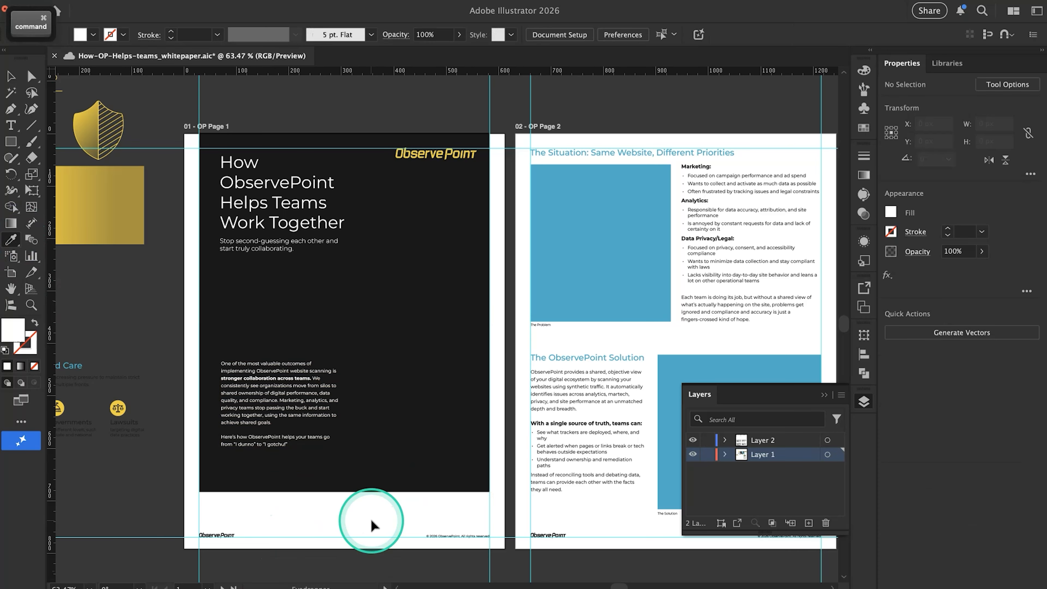
key(v)
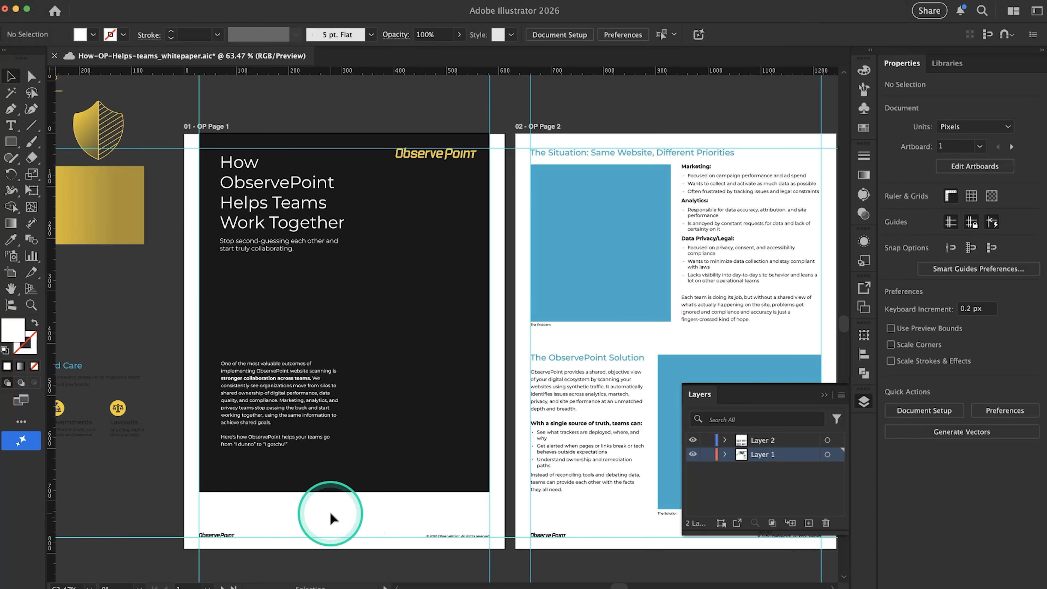
Move the page 1 title and subtitle down about 150 px and shift the intro paragraph slightly lower
click(274, 242)
shift+click(275, 213)
drag(281, 208, 282, 287)
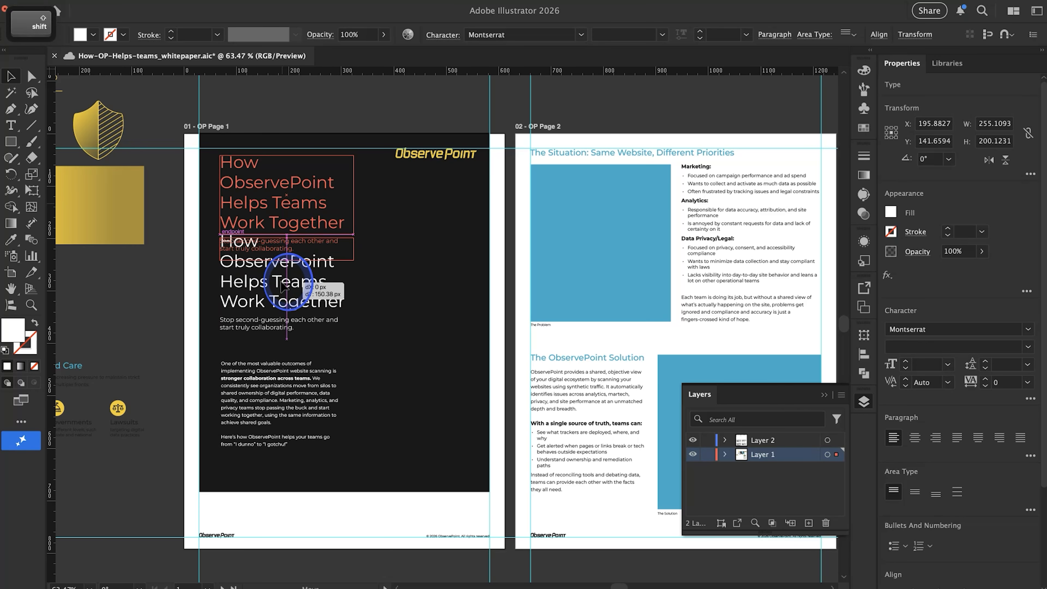
click(277, 394)
drag(279, 391, 282, 415)
key(super+z)
click(312, 511)
click(303, 505)
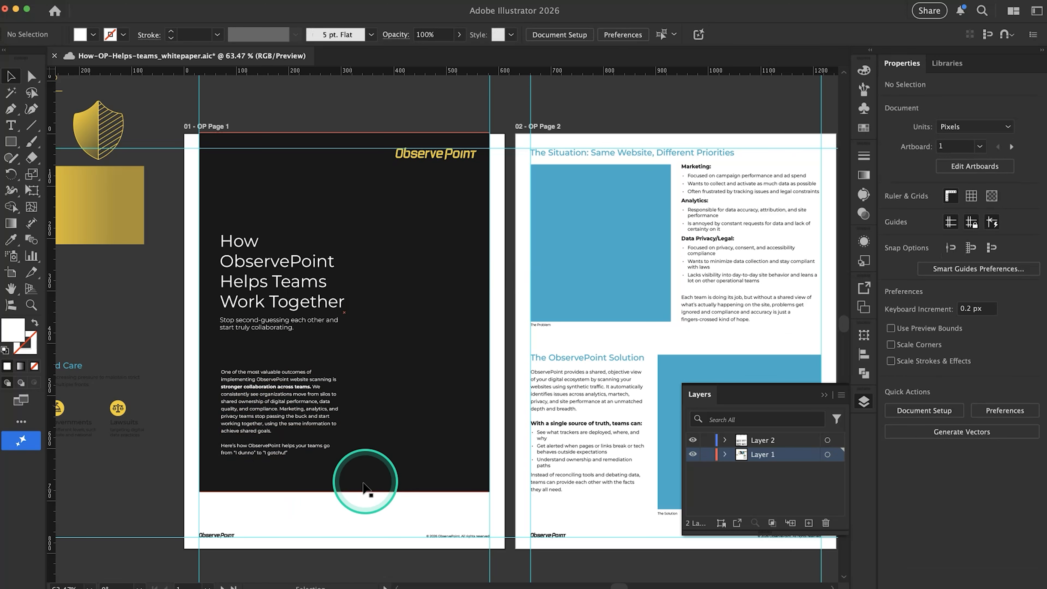
Stretch the black rectangle to 612 px wide by about 794 px tall to cover page 1, and send it to the back
click(374, 481)
drag(345, 492, 345, 549)
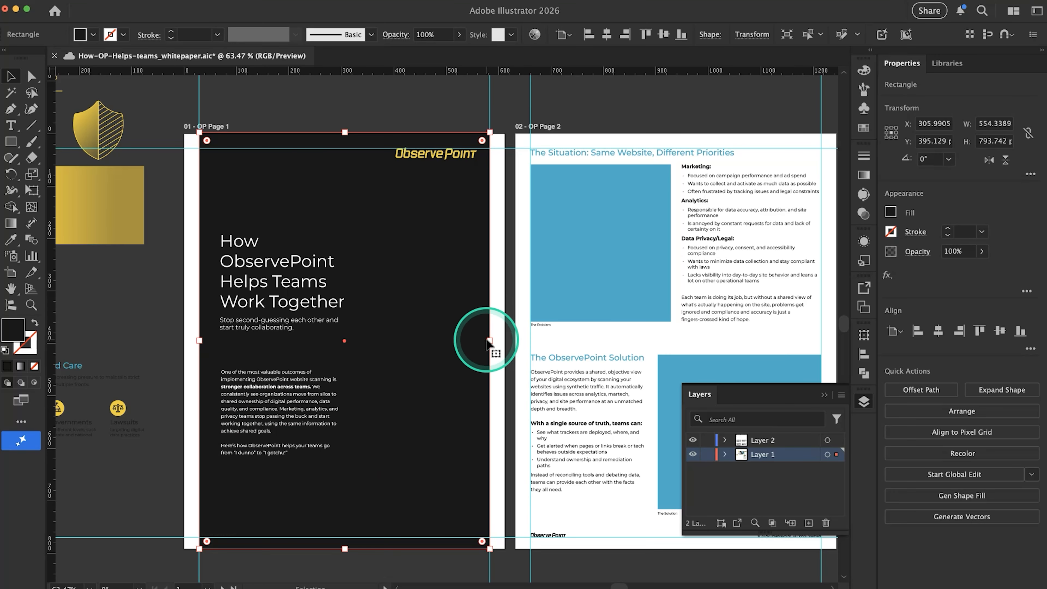
drag(490, 341, 505, 340)
drag(199, 341, 187, 342)
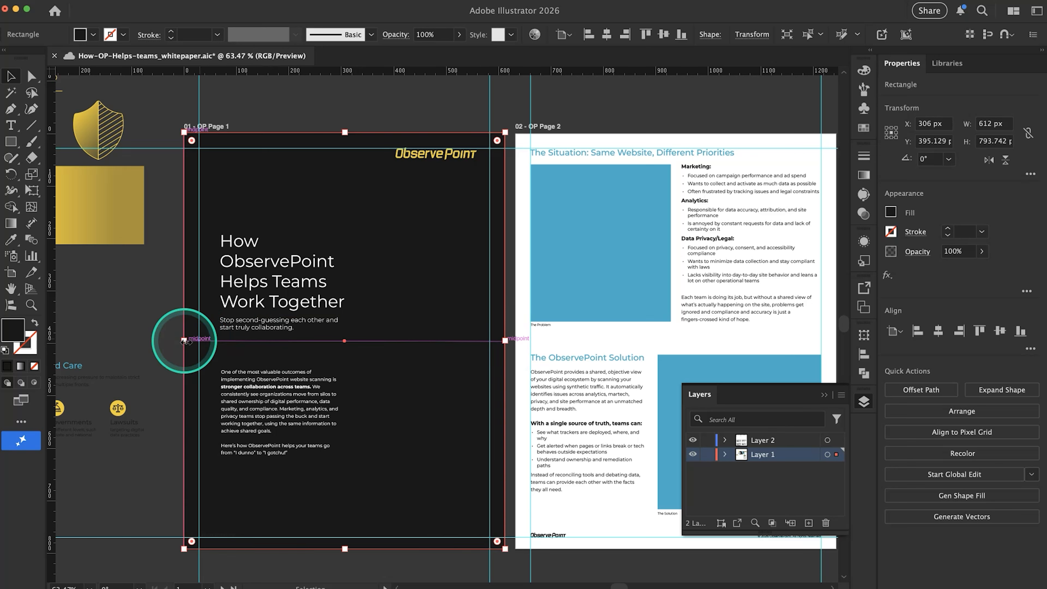
key(shift+super+bracketleft)
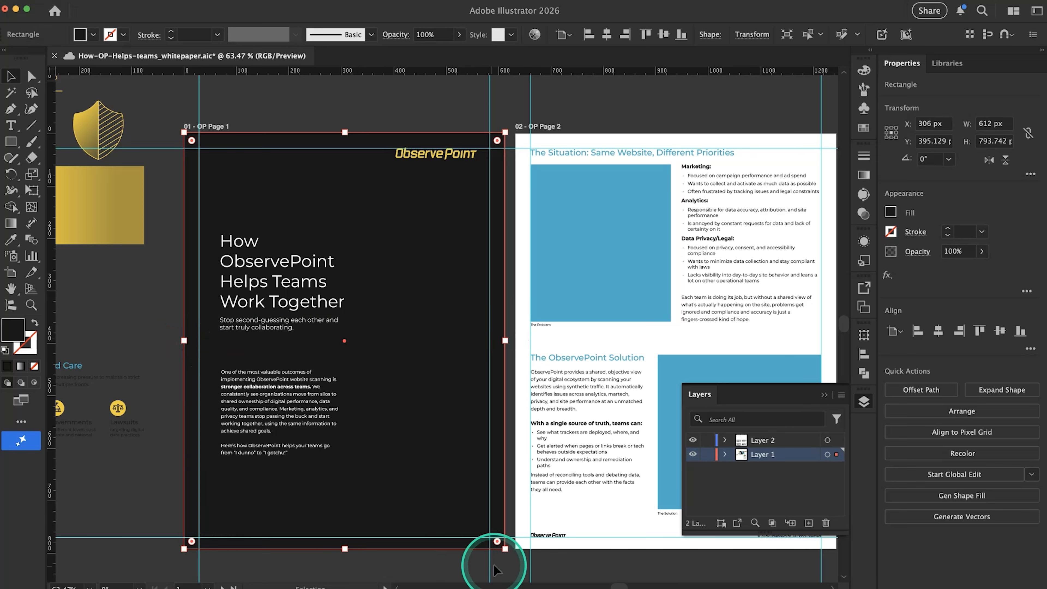
Recolor page 1's footer logo and copyright line white by sampling the white page with the Eyedropper
drag(171, 518, 173, 519)
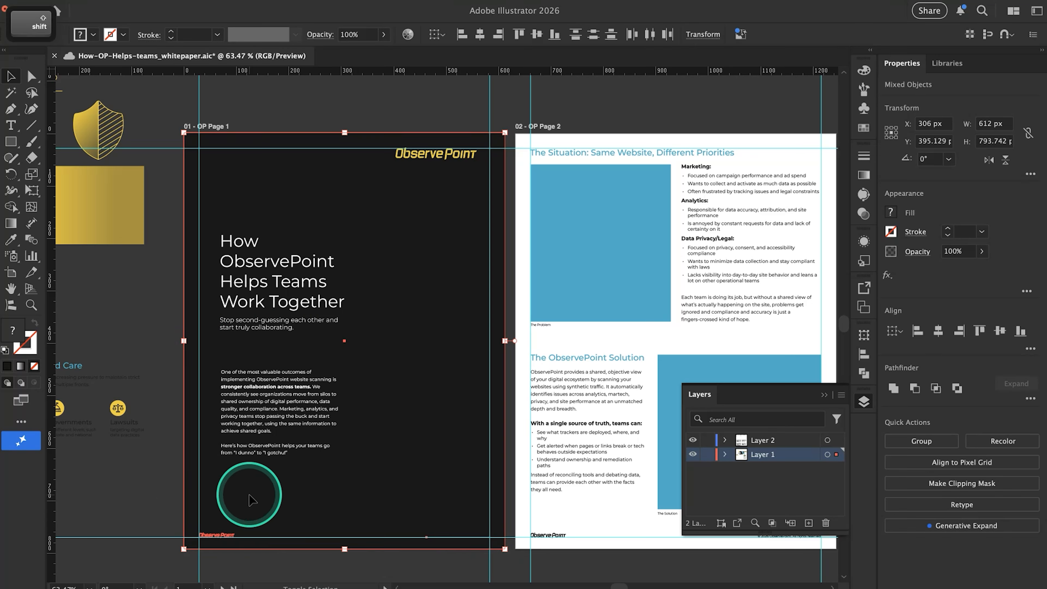
shift+click(252, 501)
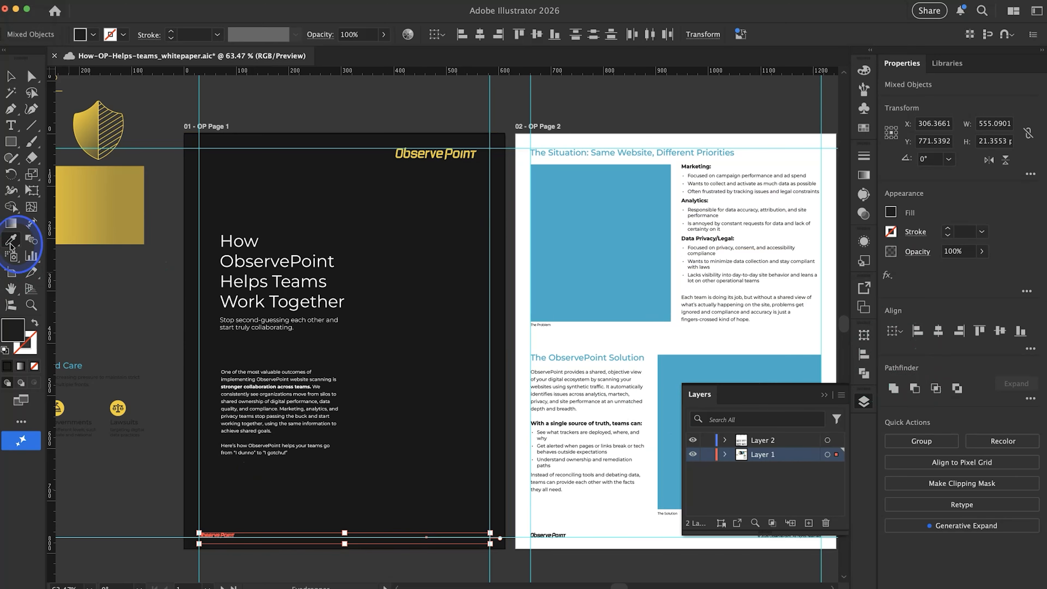
click(528, 342)
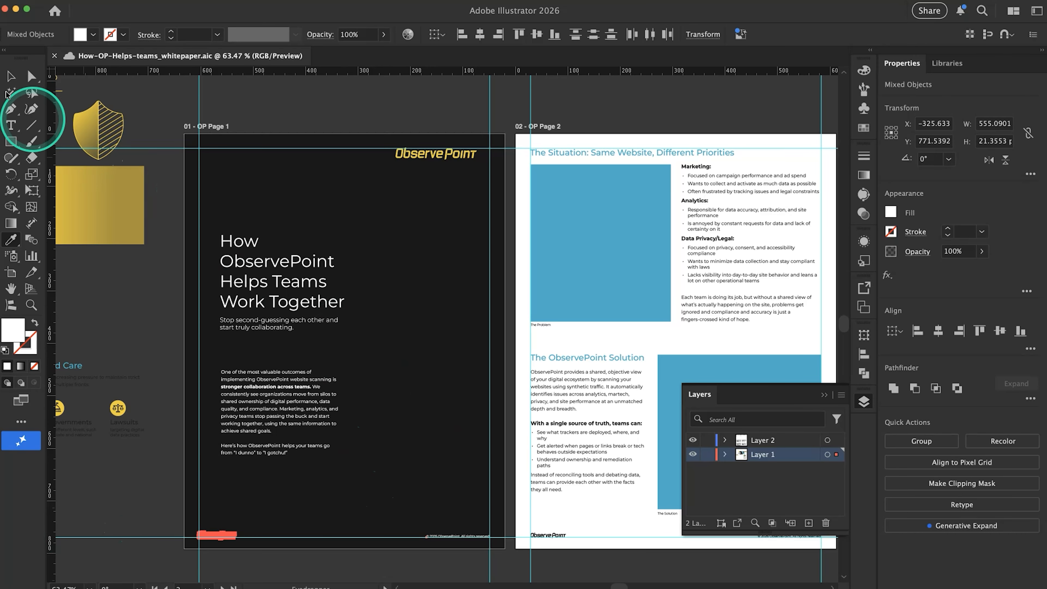
click(10, 78)
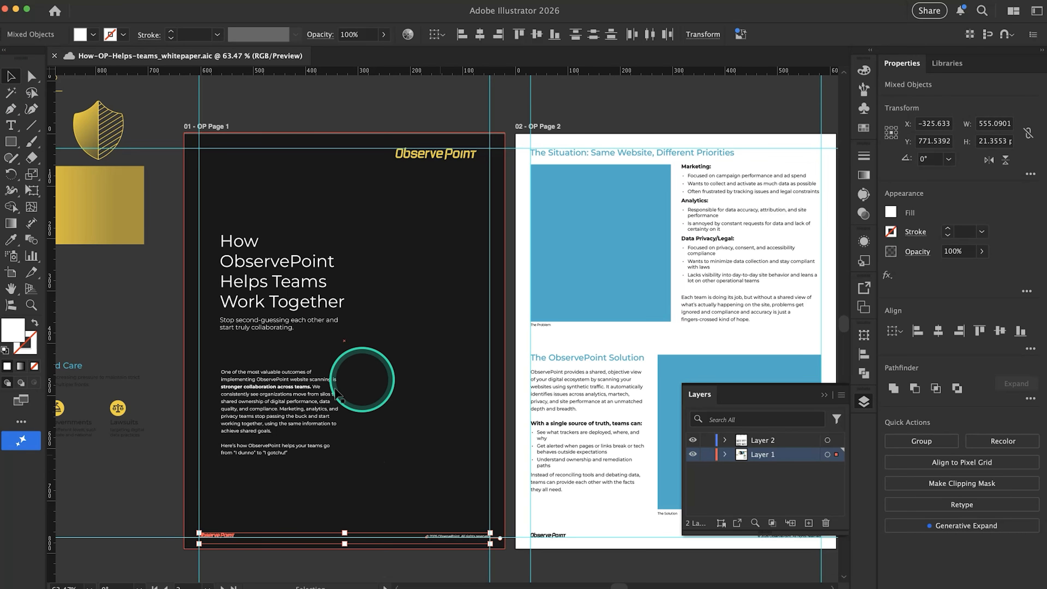
click(147, 351)
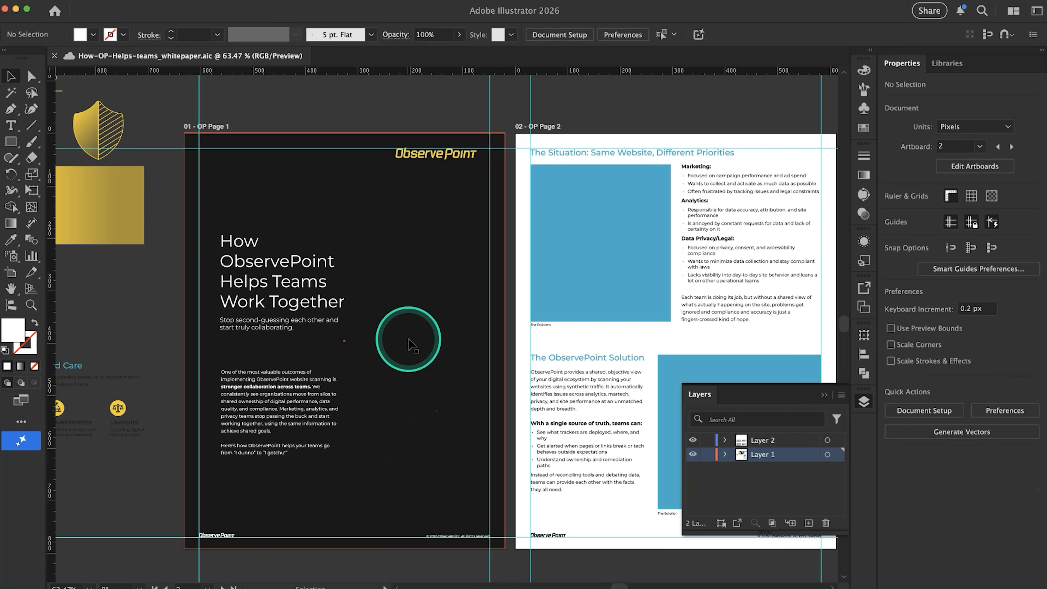
Extend the black background past page 1's edges on all four sides for bleed, to about 621 by 805 px
click(410, 343)
scroll(360, 176, up, 2)
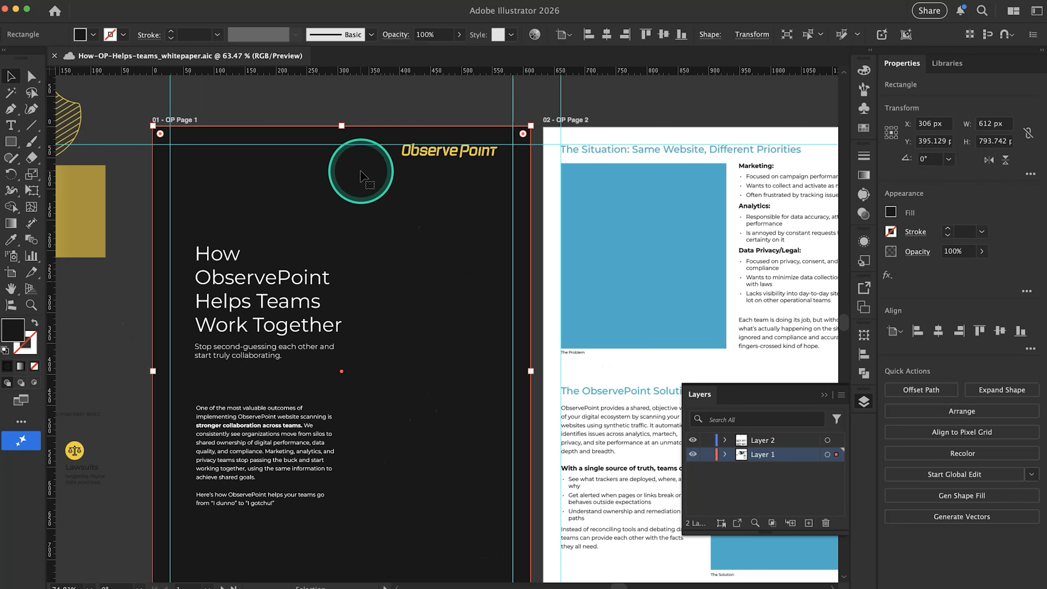
drag(343, 126, 342, 122)
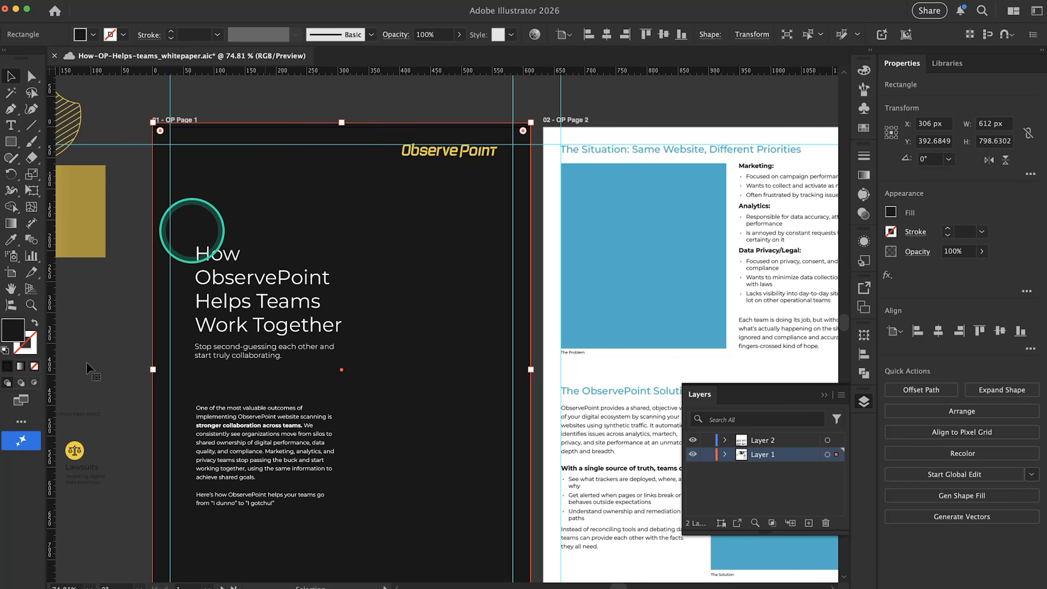
drag(152, 370, 149, 370)
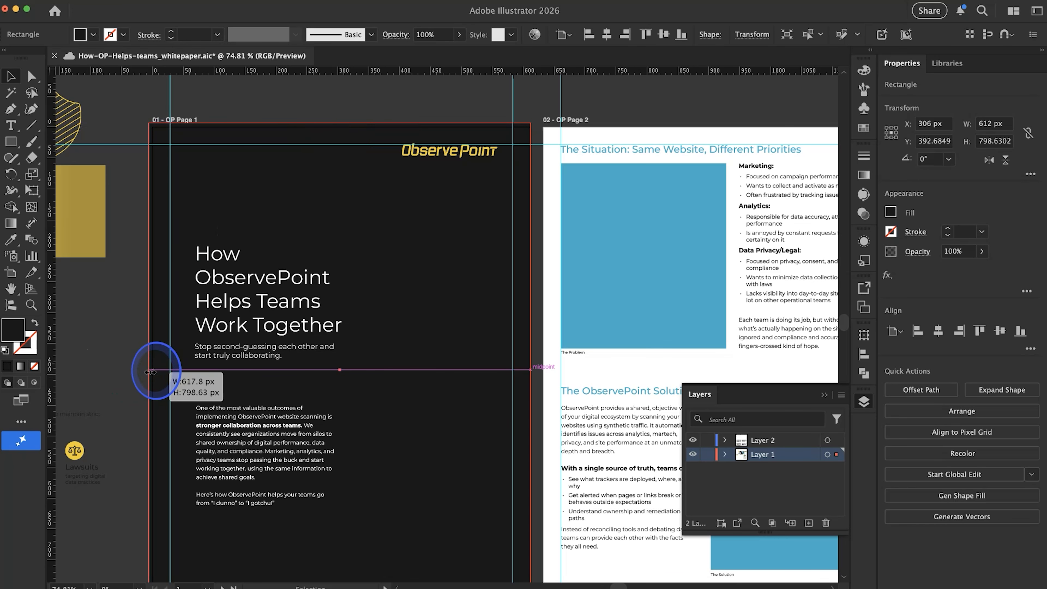
drag(531, 369, 534, 370)
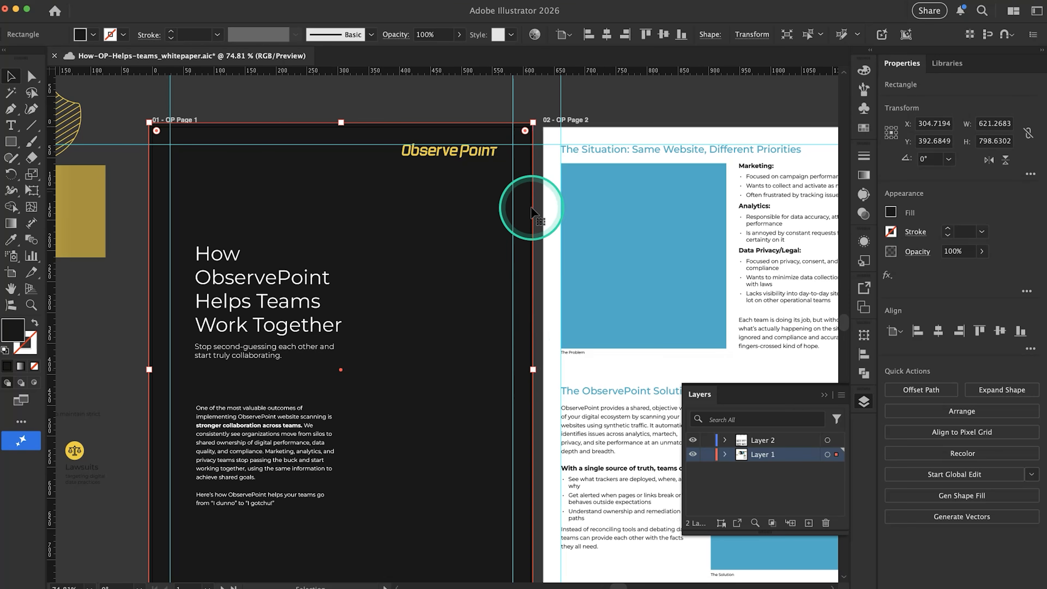
scroll(448, 462, down, 6)
drag(345, 452, 346, 456)
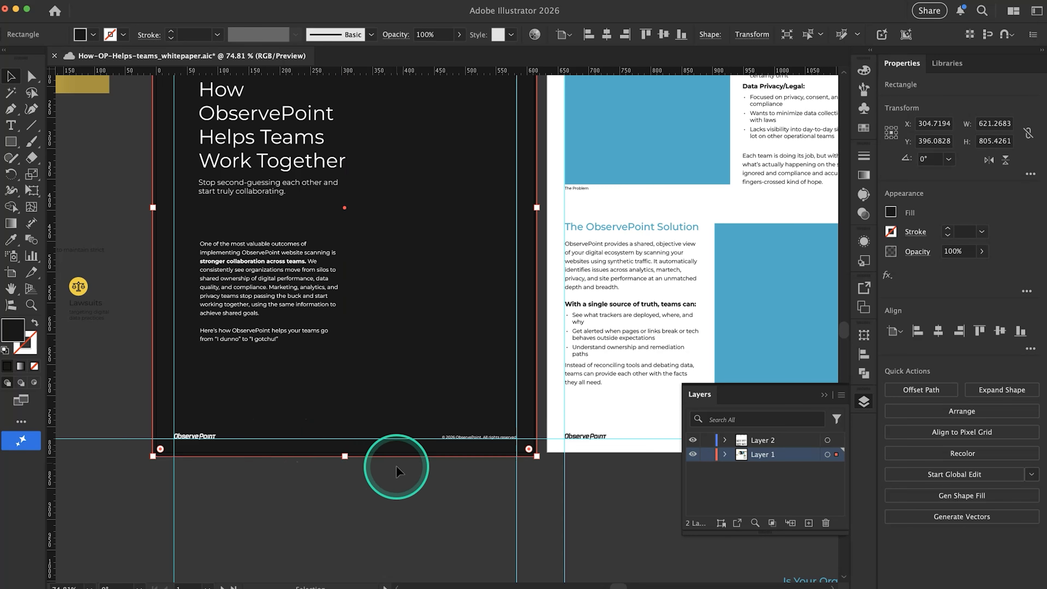
scroll(398, 468, up, 2)
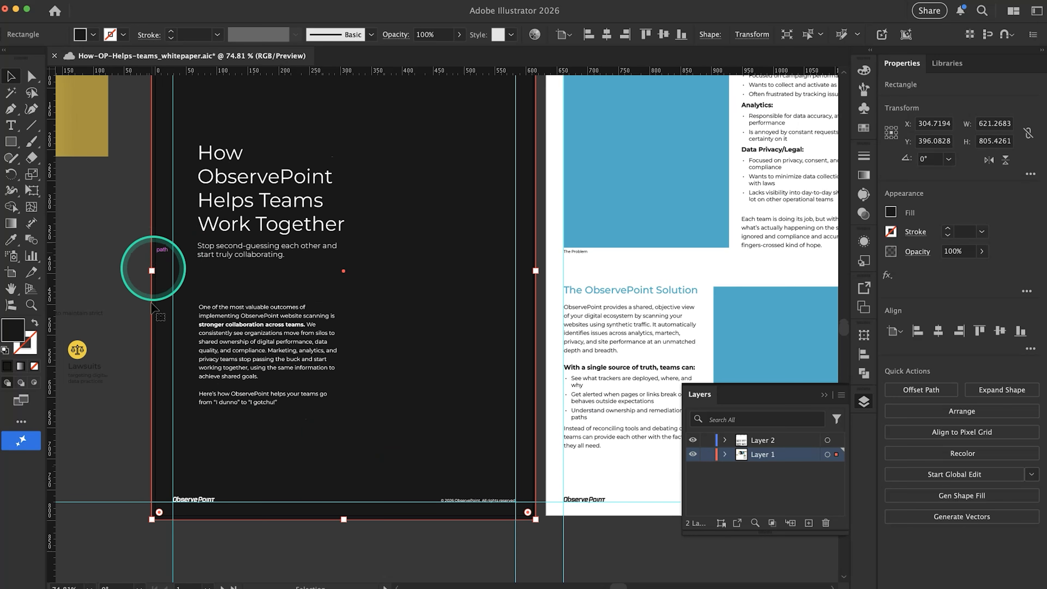
Create a new layer, place it beneath Layer 1 and name it BG
scroll(386, 246, down, 3)
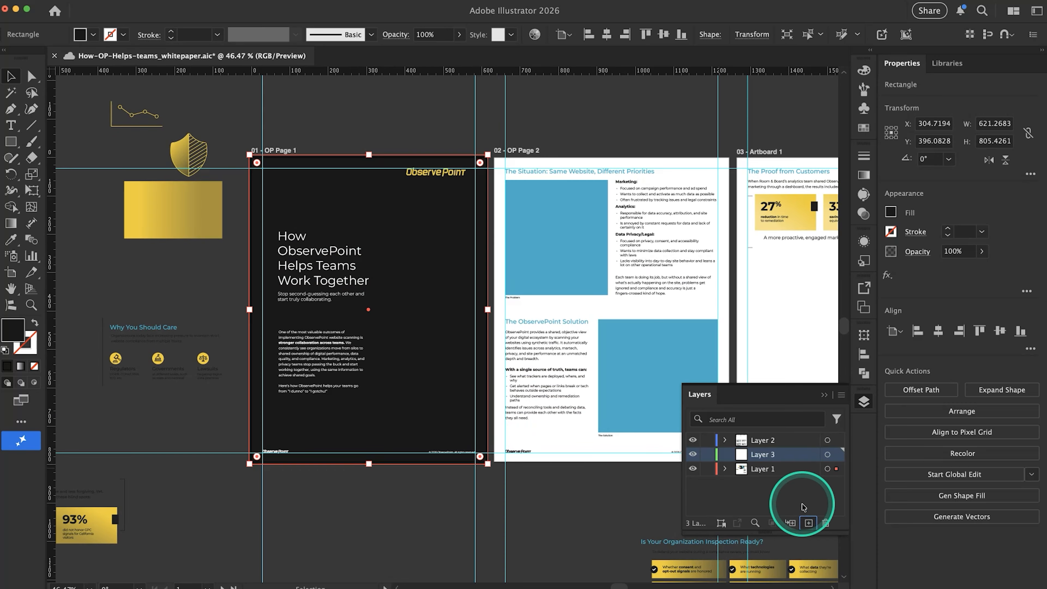
drag(791, 458, 789, 481)
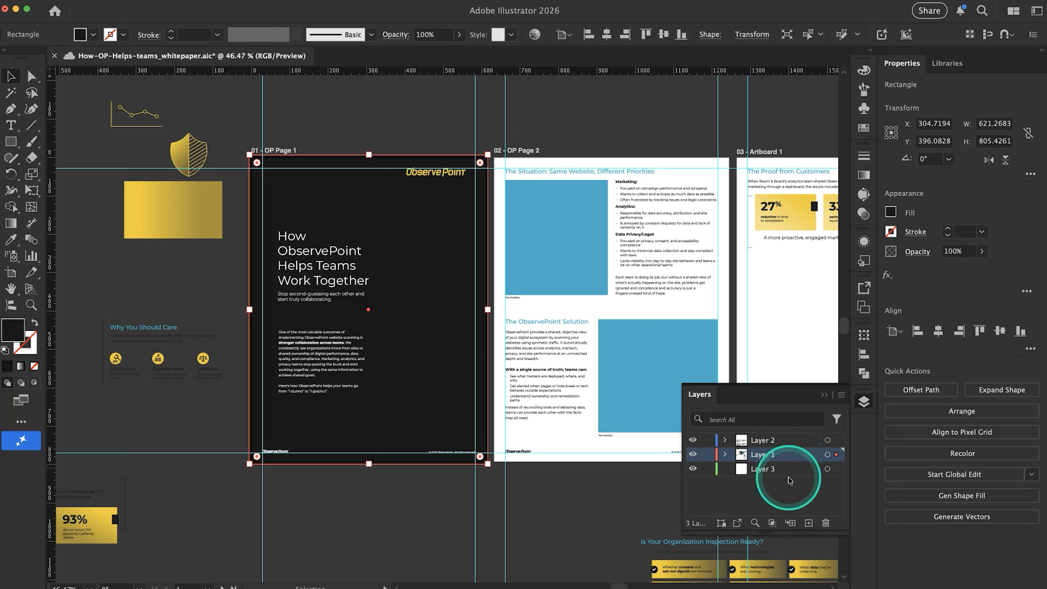
click(763, 470)
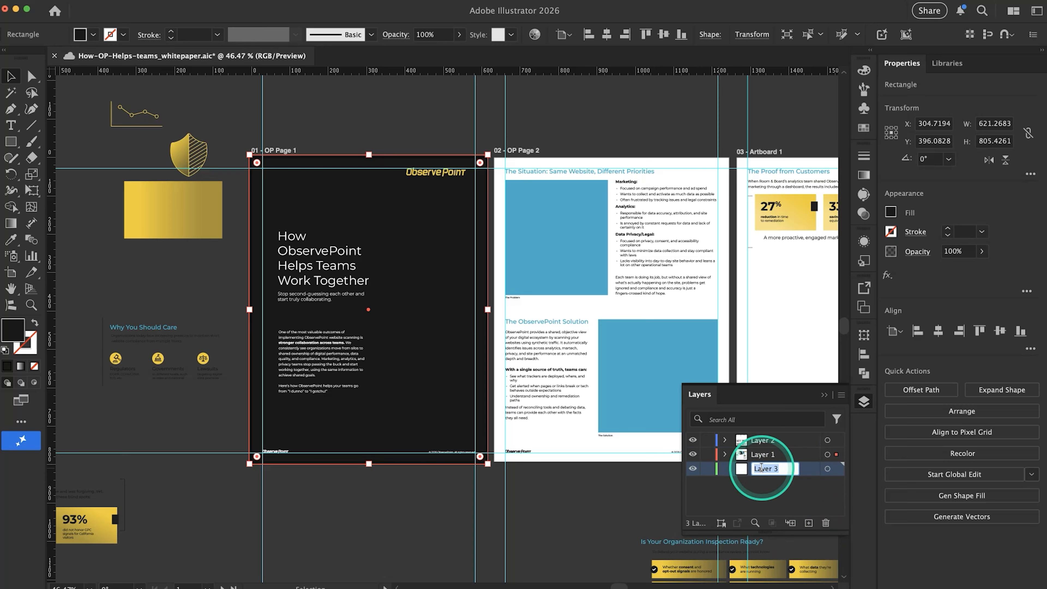
text(BG)
key(Return)
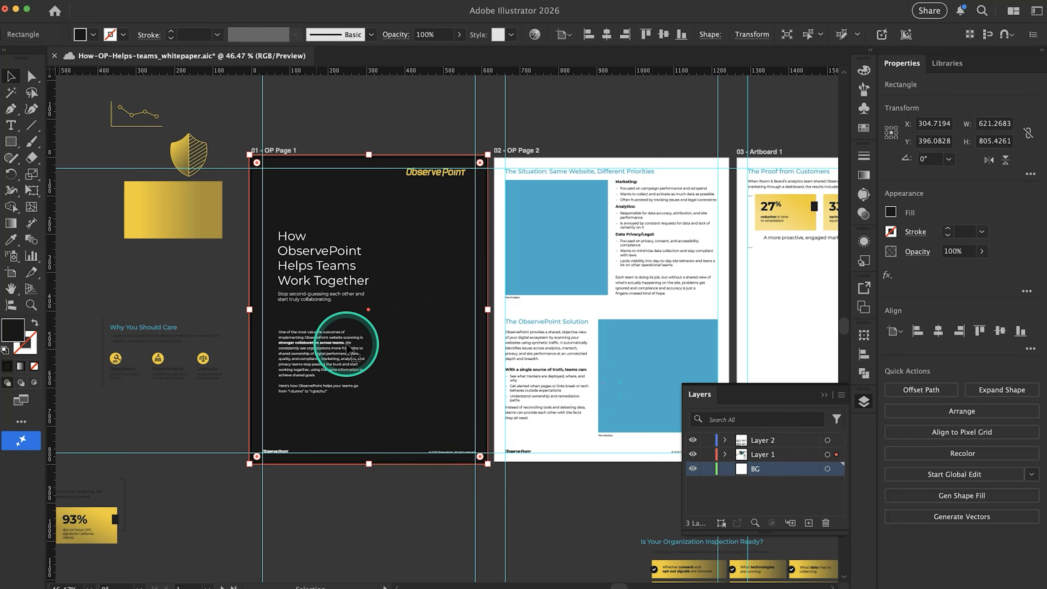
Transfer the black background rectangle from Layer 1 to the BG layer and lock that layer
click(356, 491)
click(383, 425)
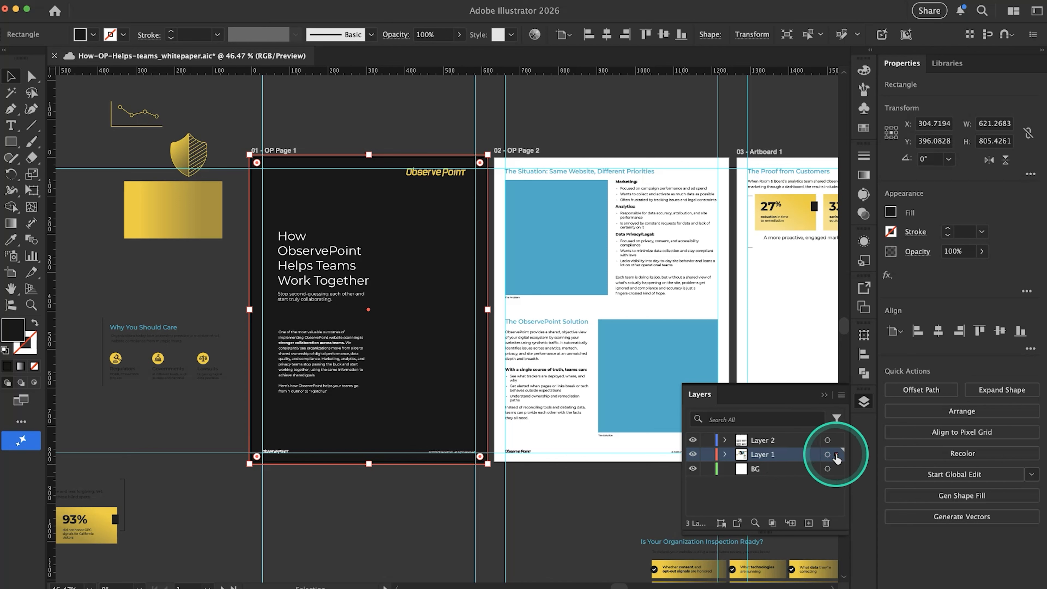
drag(837, 472, 837, 473)
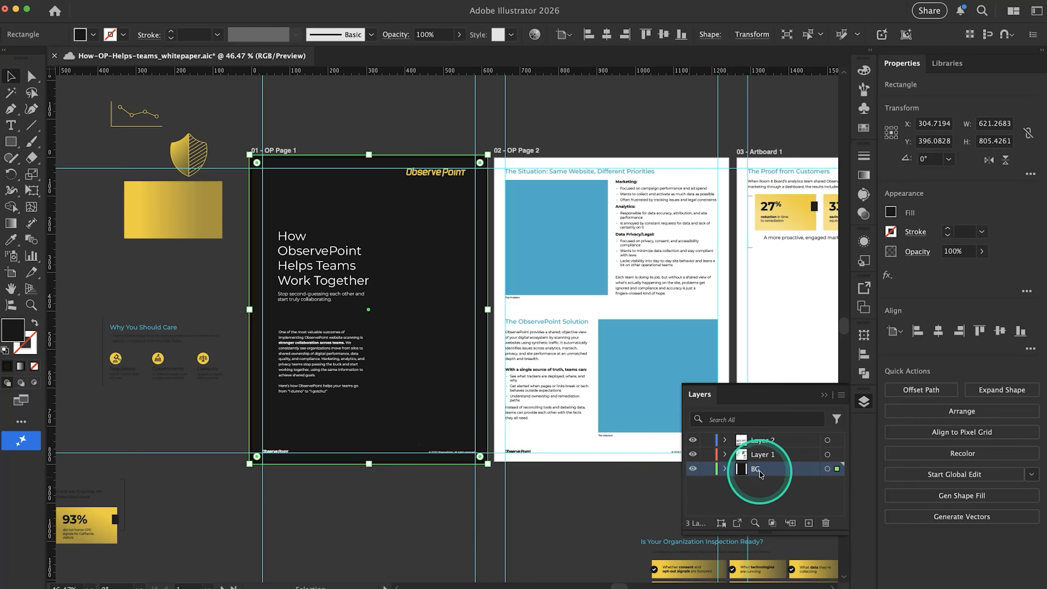
click(708, 470)
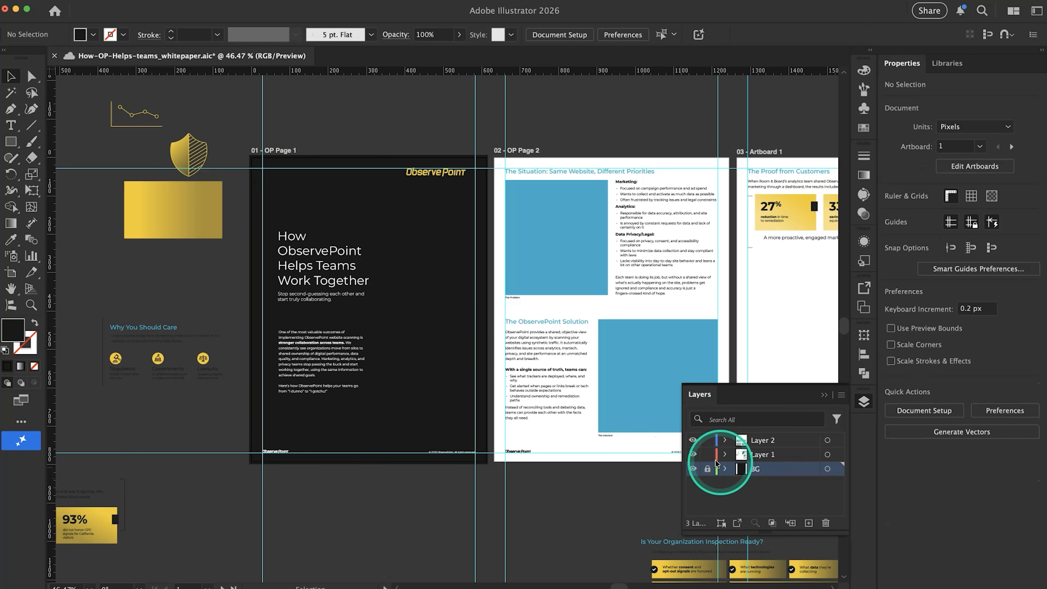
Test selecting the text and footer elements over the locked background on page 1
drag(407, 337, 444, 457)
click(478, 416)
drag(439, 386, 477, 486)
drag(411, 395, 437, 438)
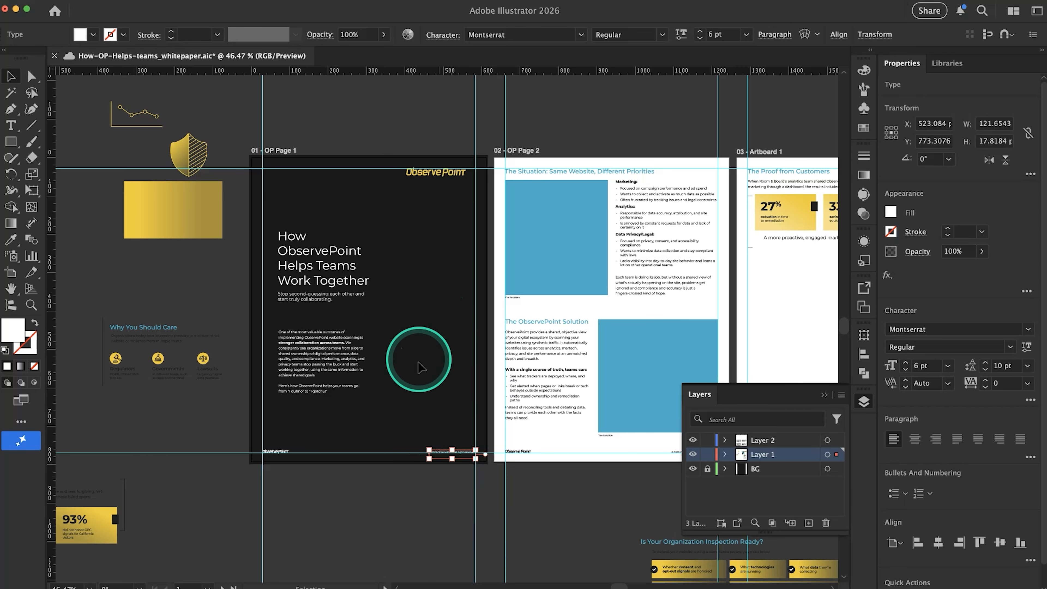
scroll(415, 405, up, 5)
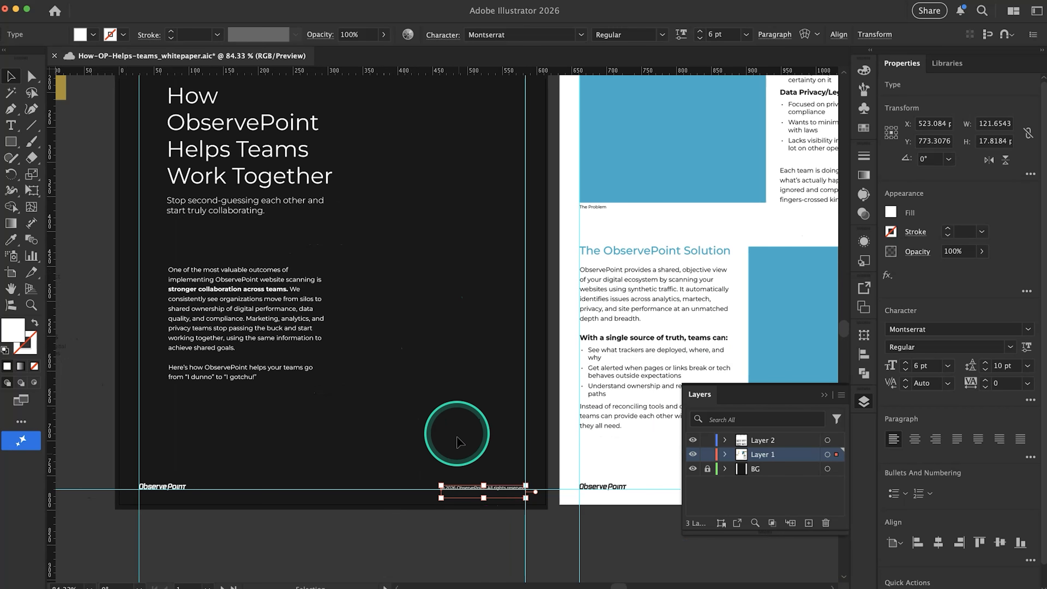
click(428, 456)
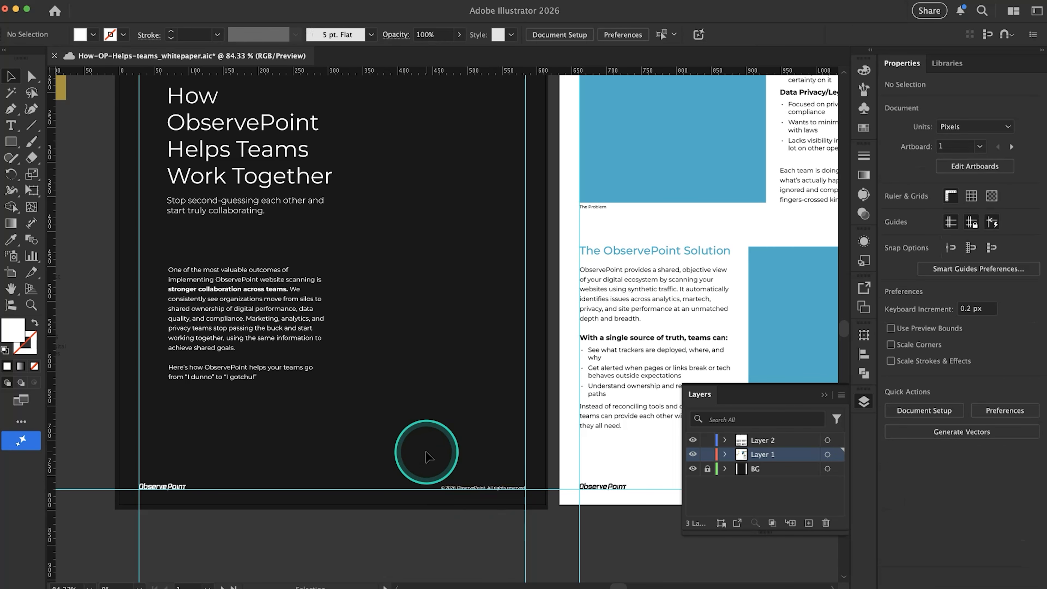
click(217, 288)
click(410, 225)
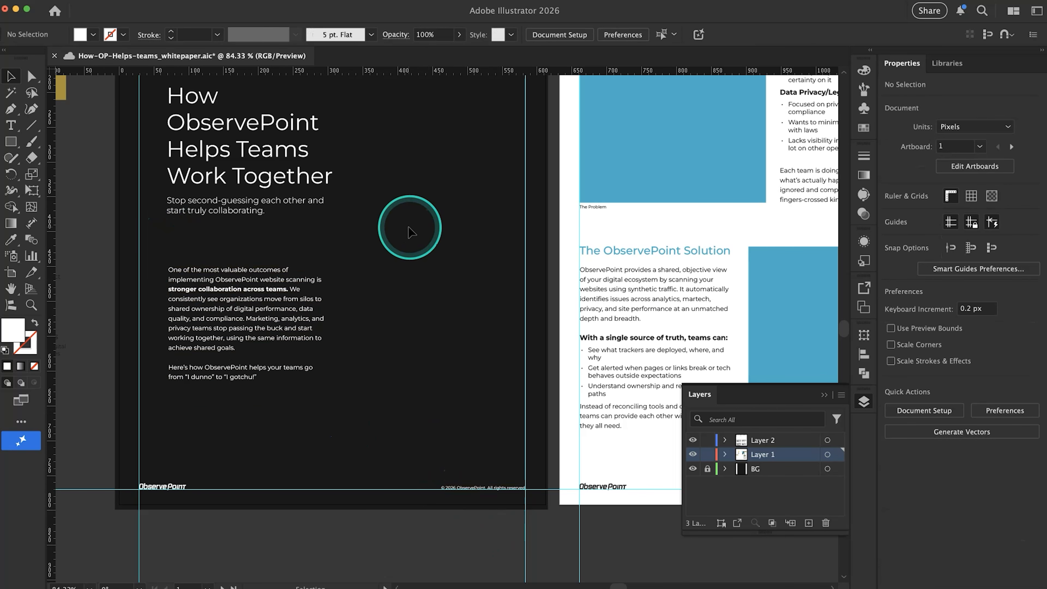
scroll(410, 225, down, 2)
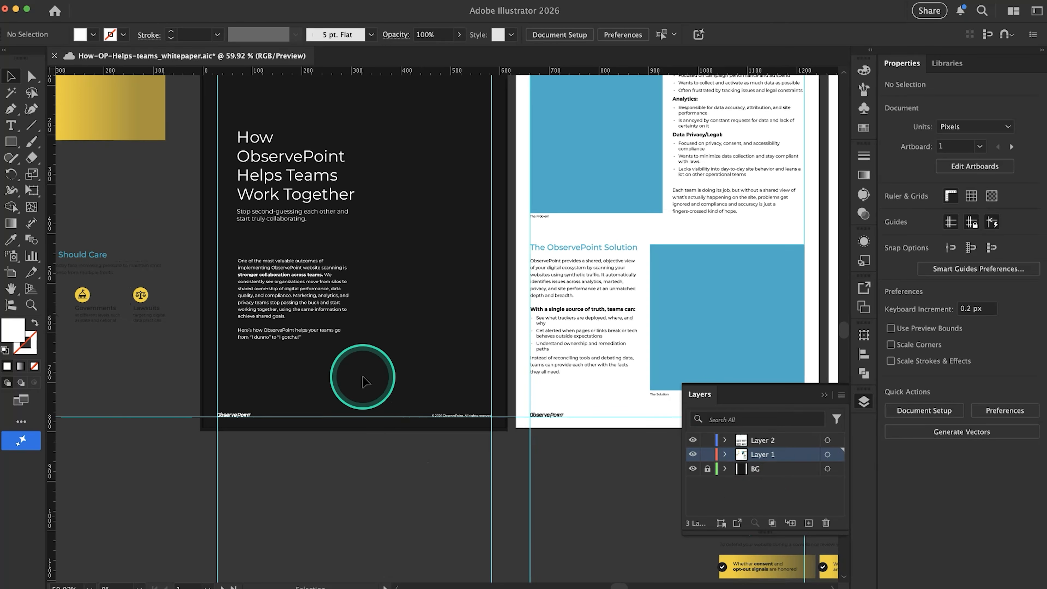
scroll(363, 375, up, 3)
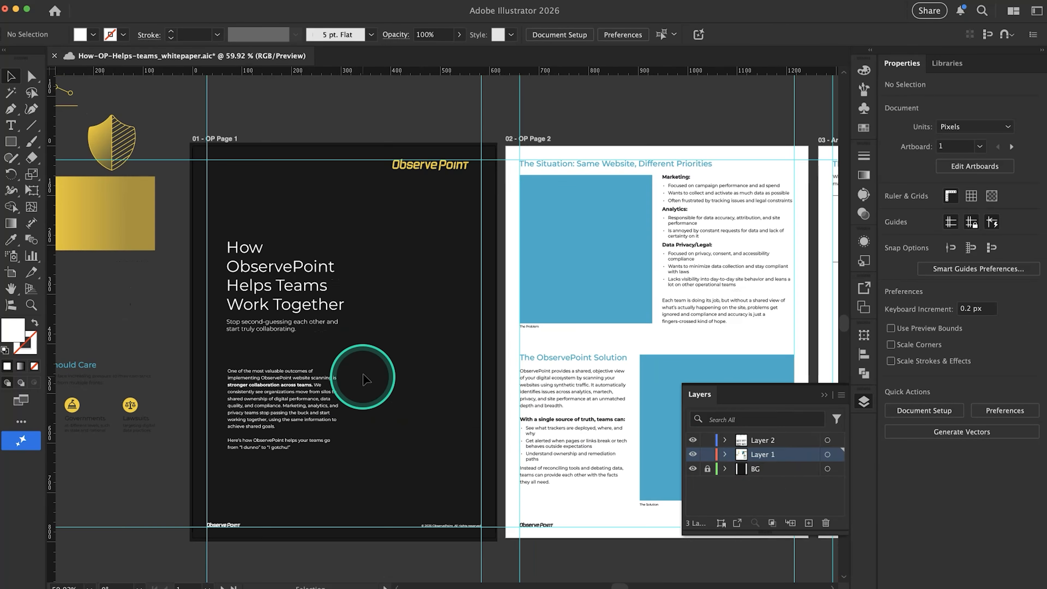
Enlarge the yellow ObservePoint logo on page 1 to about 341 by 50 px and place it above the title, aligned with the title's left edge
click(408, 172)
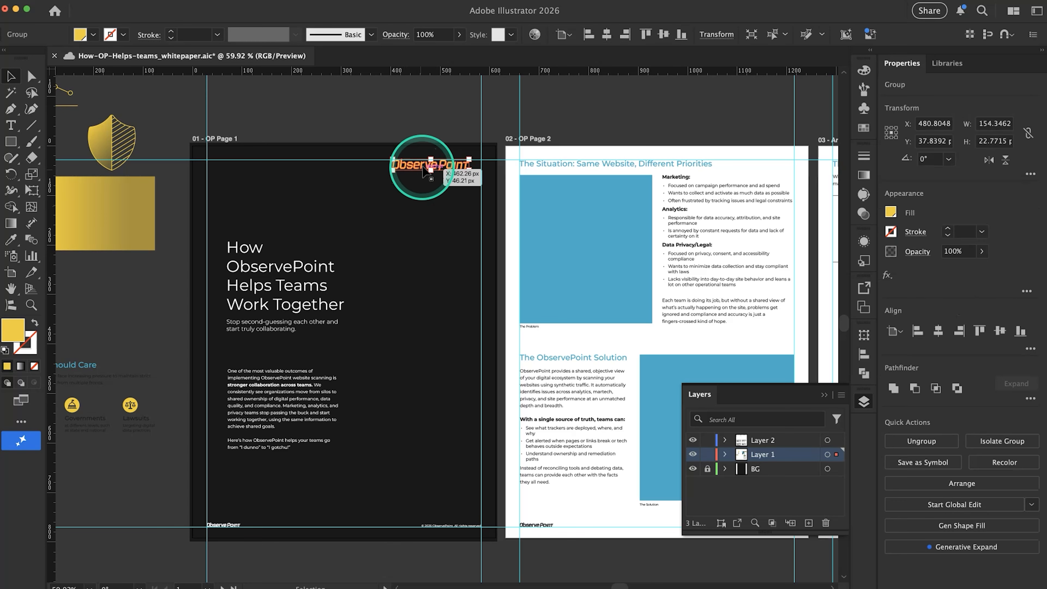
drag(391, 171, 300, 184)
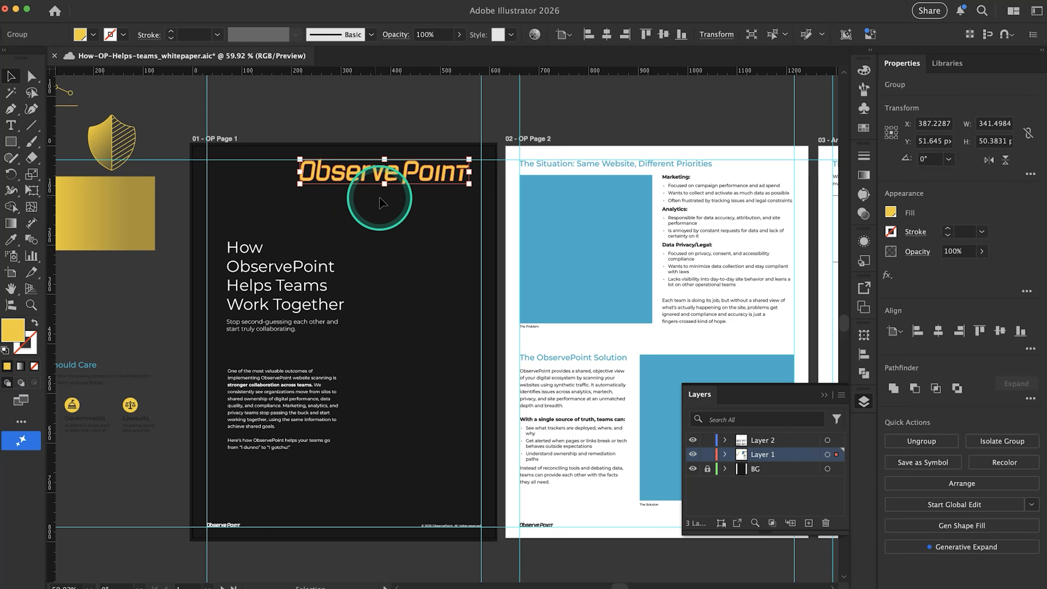
drag(395, 177, 321, 200)
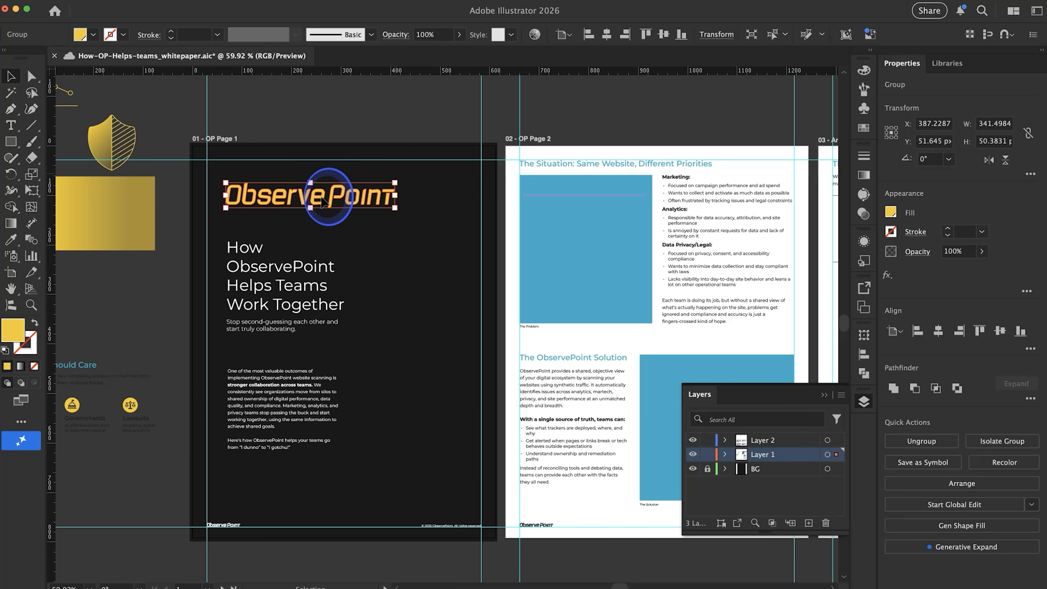
click(349, 123)
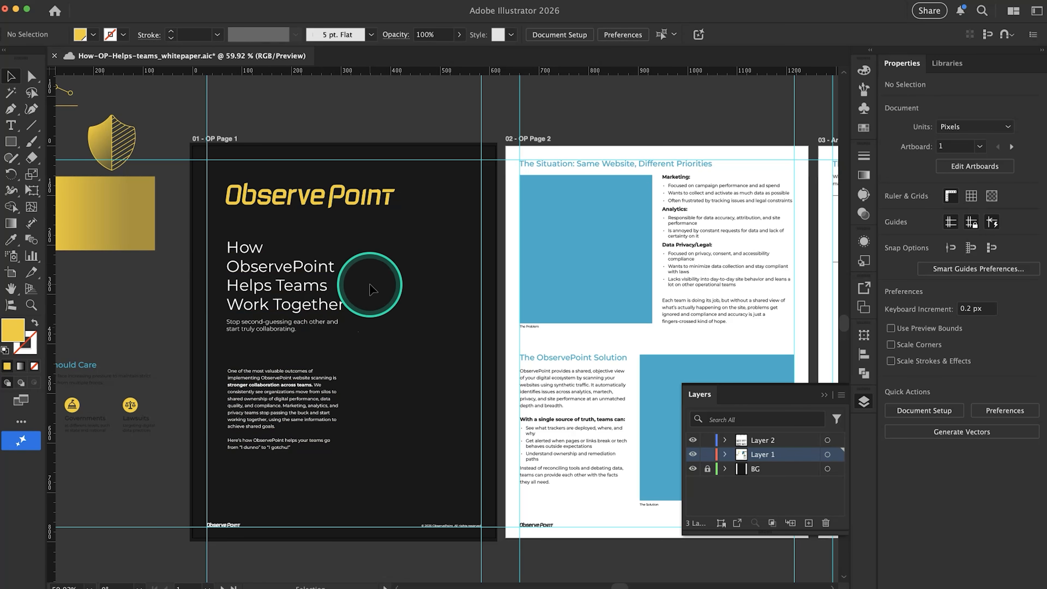
Save the whitepaper document with the enlarged cover logo in place
scroll(370, 284, down, 3)
scroll(369, 285, right, 3)
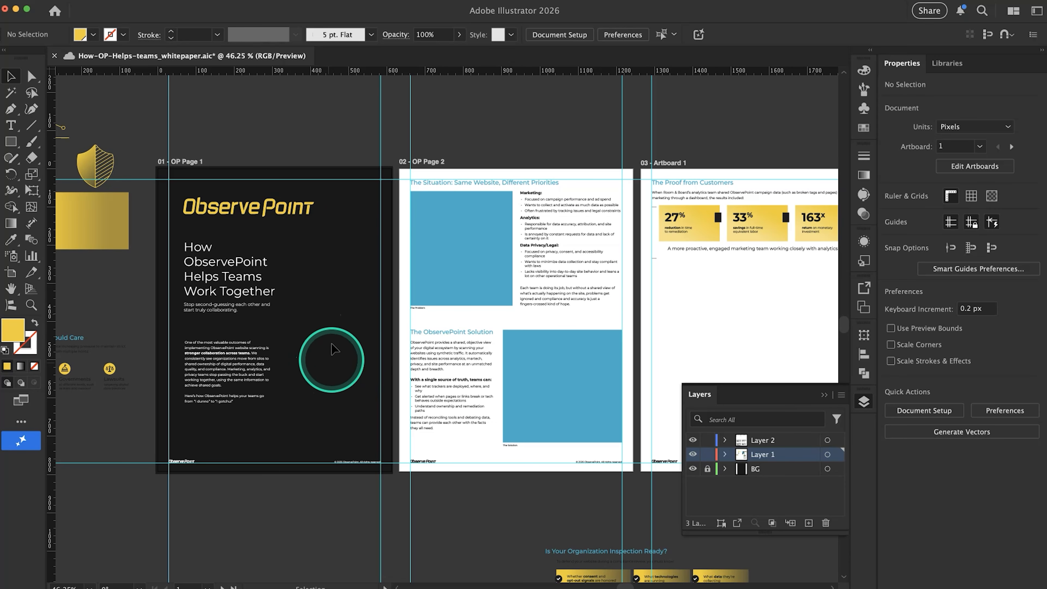
scroll(333, 361, up, 3)
key(super+semicolon)
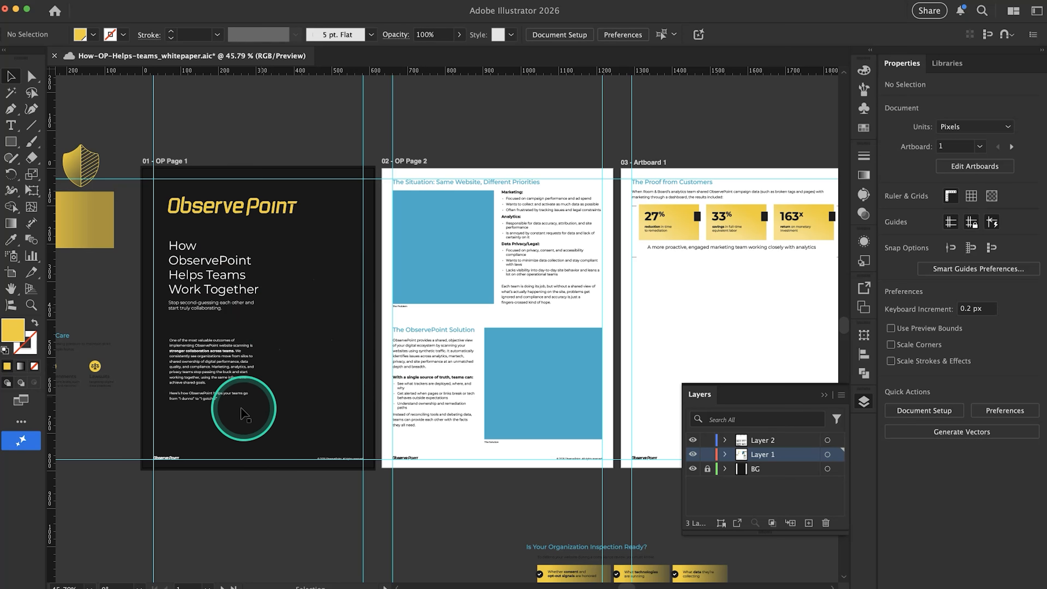
key(super+s)
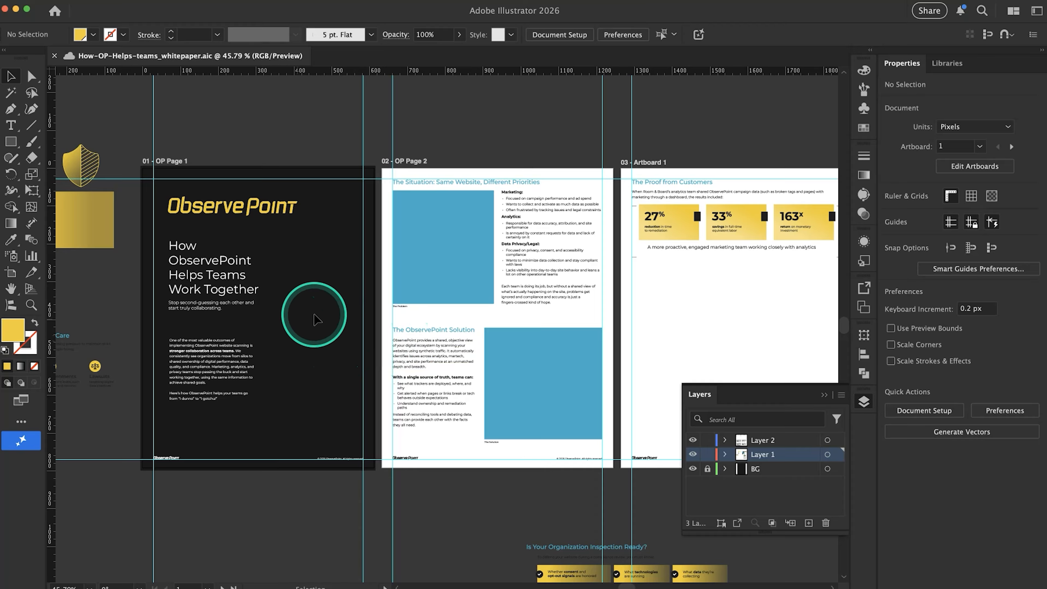
Examine the layout of pages 1 and 2 with the guides switched off and on
scroll(303, 300, up, 3)
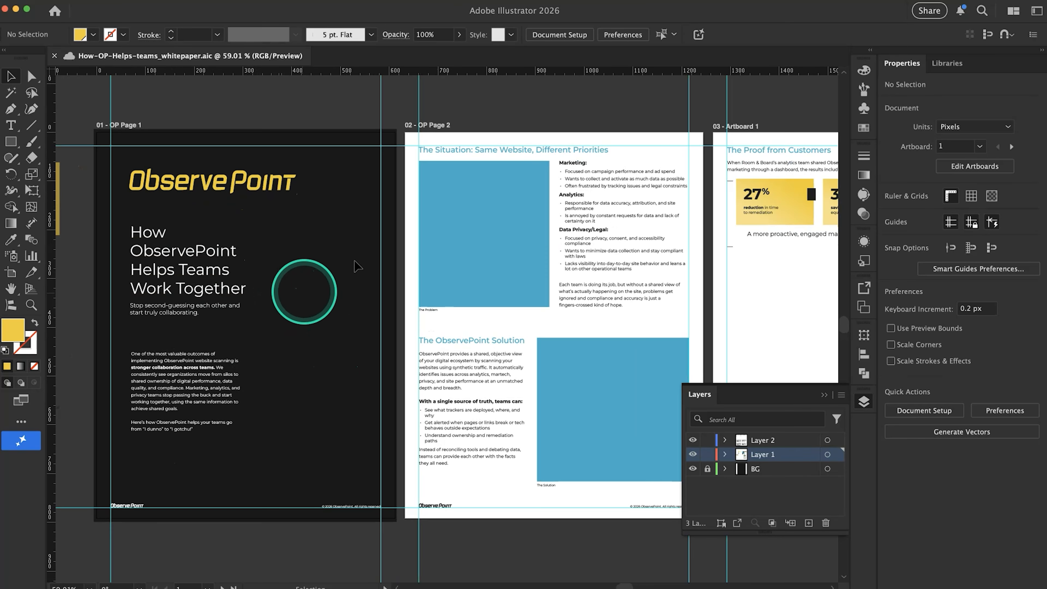
scroll(202, 376, down, 2)
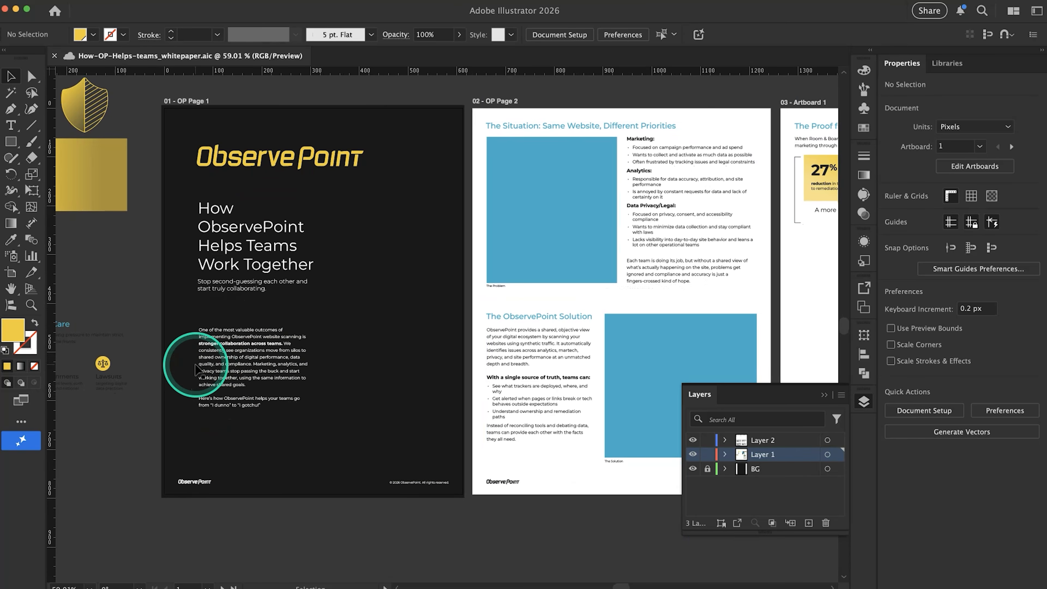
scroll(343, 424, right, 3)
scroll(343, 424, up, 2)
key(super+semicolon)
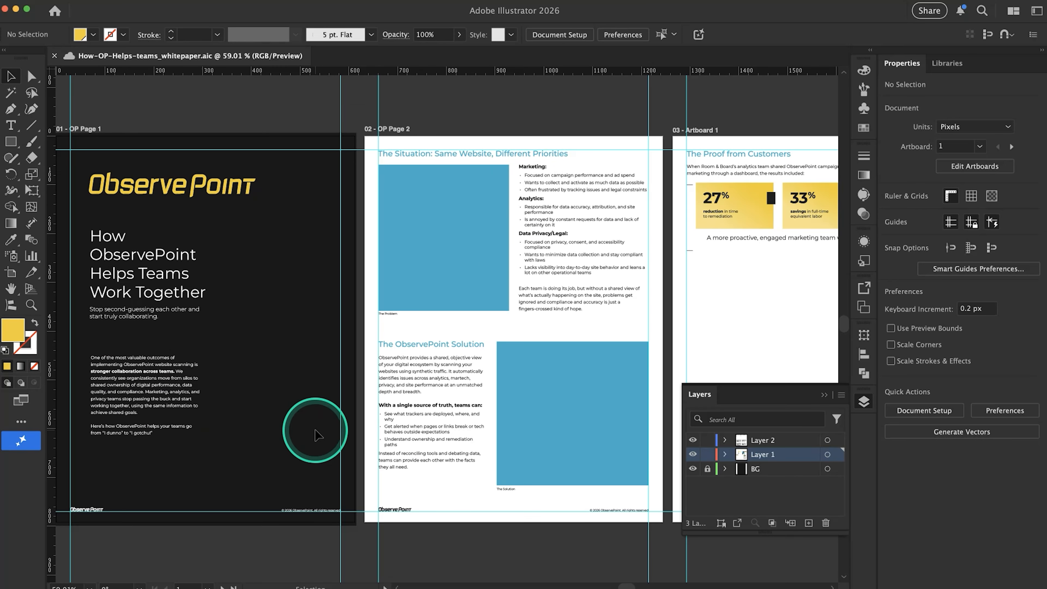
scroll(315, 436, left, 3)
key(super+semicolon)
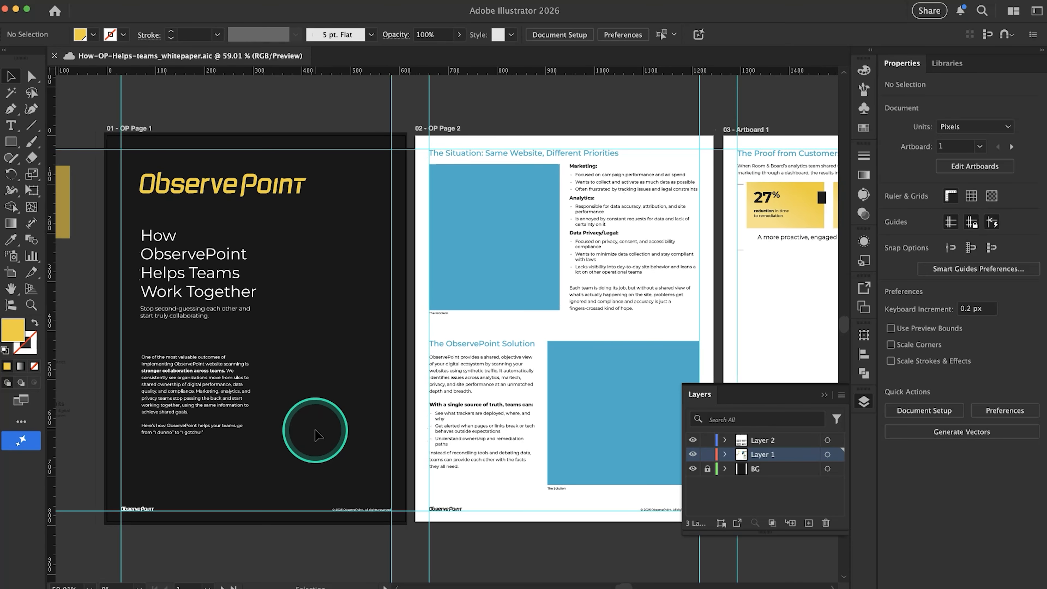
scroll(339, 412, right, 3)
scroll(339, 412, down, 1)
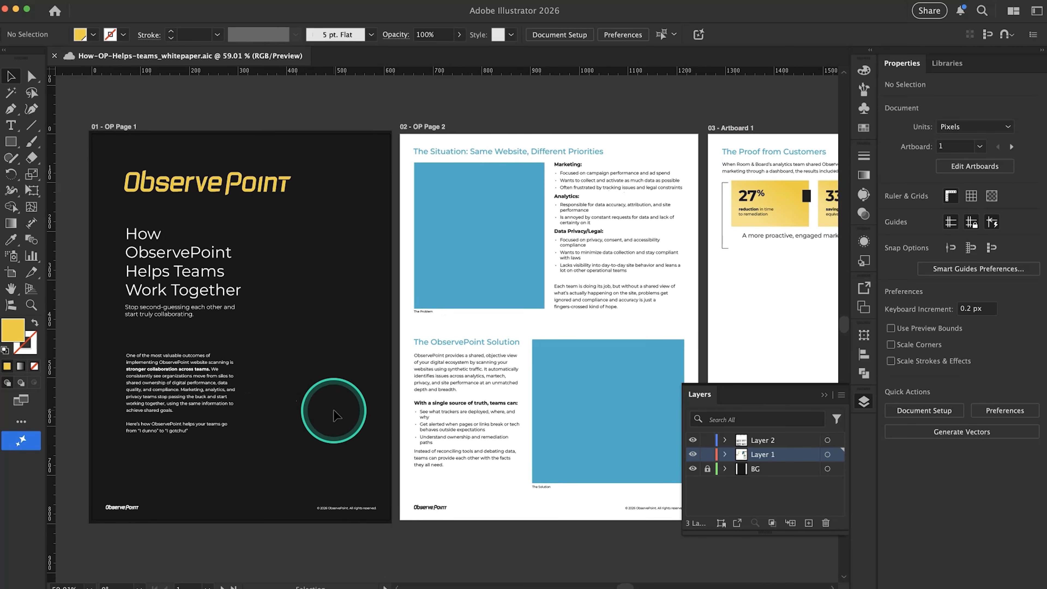
Move page 2's "With a single source of truth" text block down about 10 px and the Solution's introductory paragraph down about 5 px
click(418, 440)
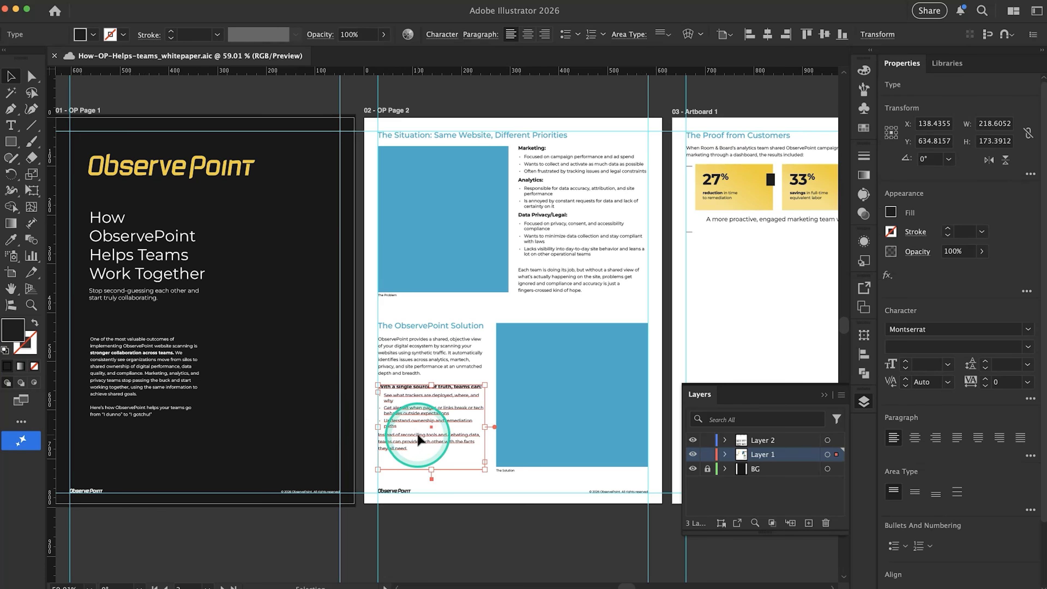
scroll(418, 439, up, 2)
drag(417, 436, 418, 441)
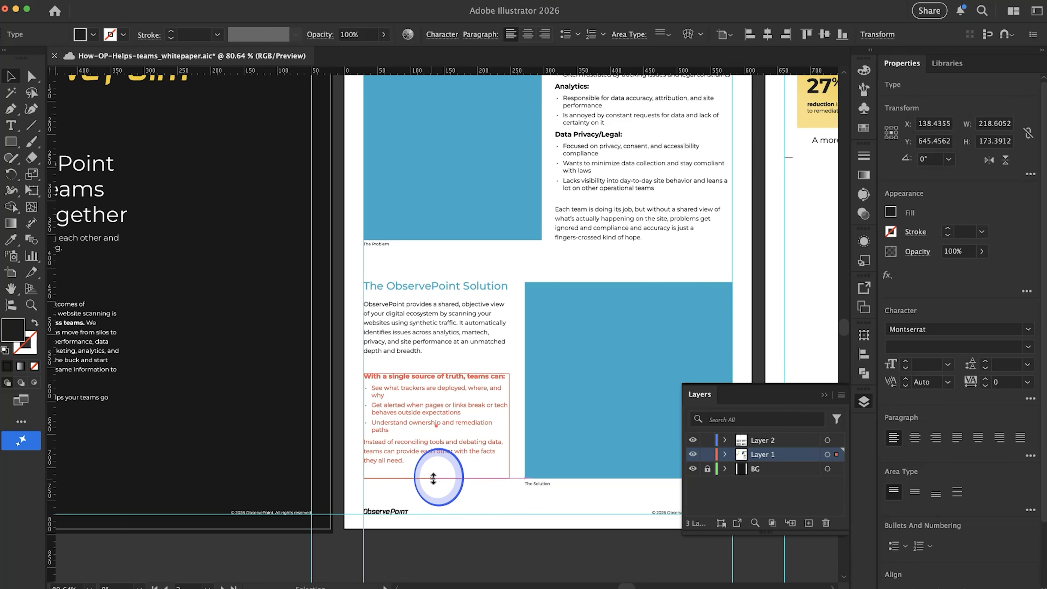
click(460, 513)
scroll(444, 315, up, 3)
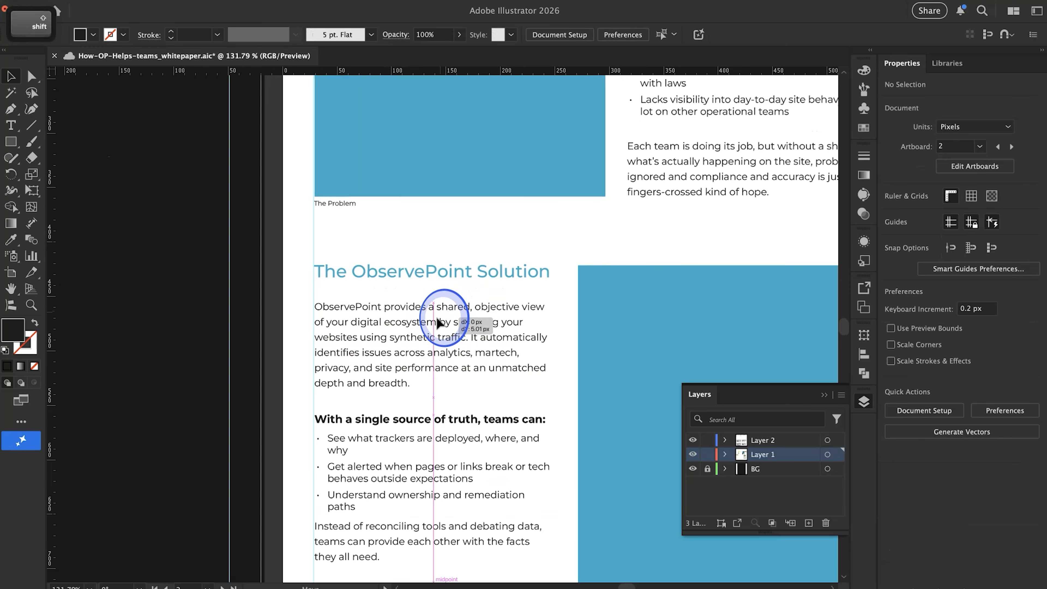
click(438, 316)
Shift the Situation section's blue image placeholder, its caption and the adjacent text lower to leave more space beneath the heading
scroll(439, 323, right, 3)
scroll(439, 323, up, 1)
scroll(436, 317, down, 3)
scroll(436, 317, up, 3)
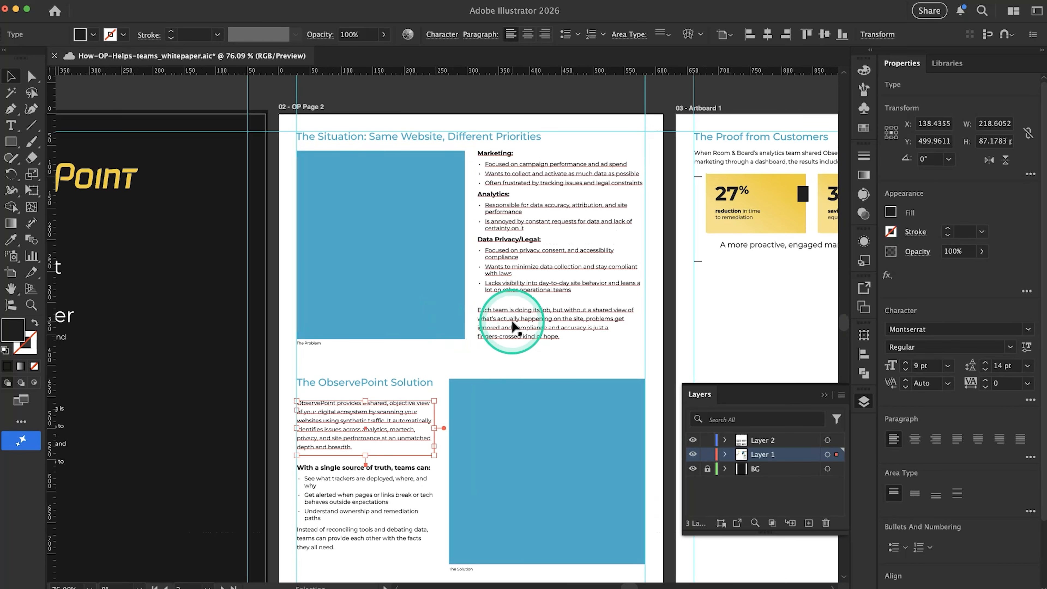
click(510, 329)
drag(545, 353, 543, 362)
click(544, 370)
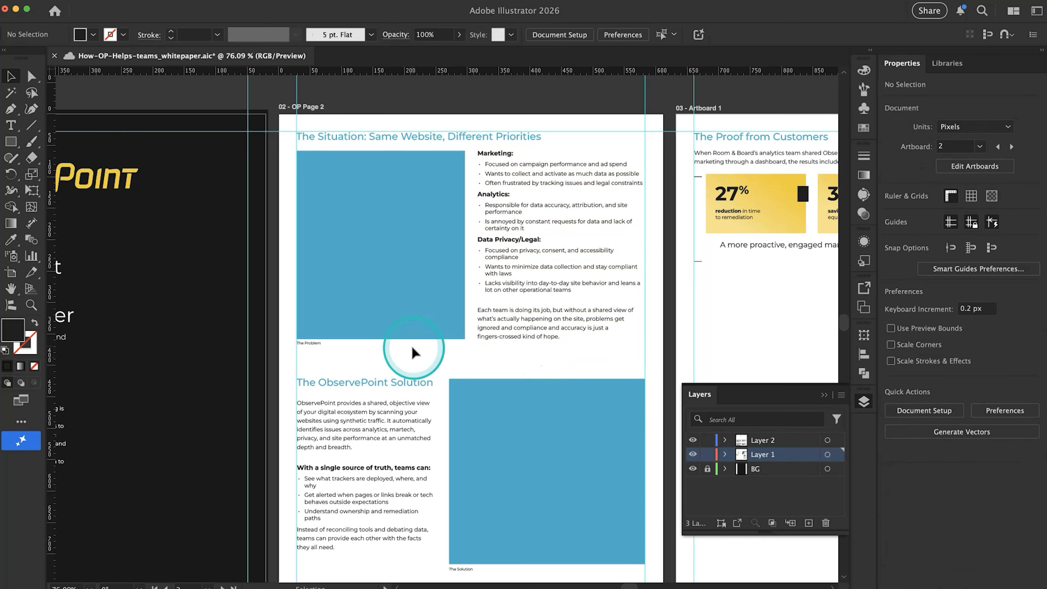
drag(391, 252, 293, 173)
drag(375, 198, 375, 209)
click(383, 359)
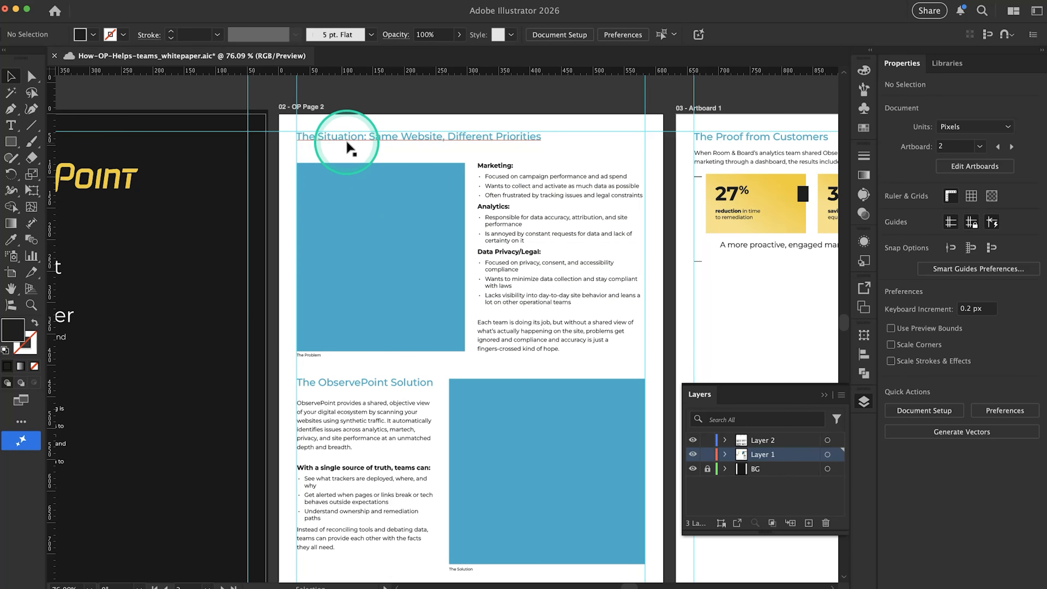
Move "The Situation: Same Website, Different Priorities" heading down on page 2 to a Y position of about 55 px
scroll(431, 162, down, 3)
drag(416, 148, 416, 153)
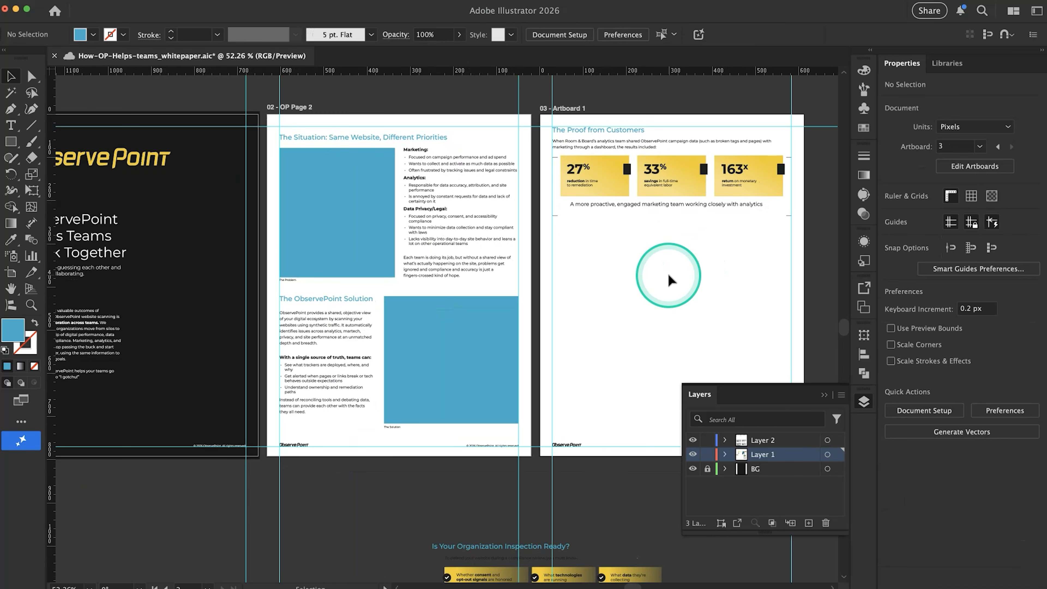
scroll(669, 281, down, 5)
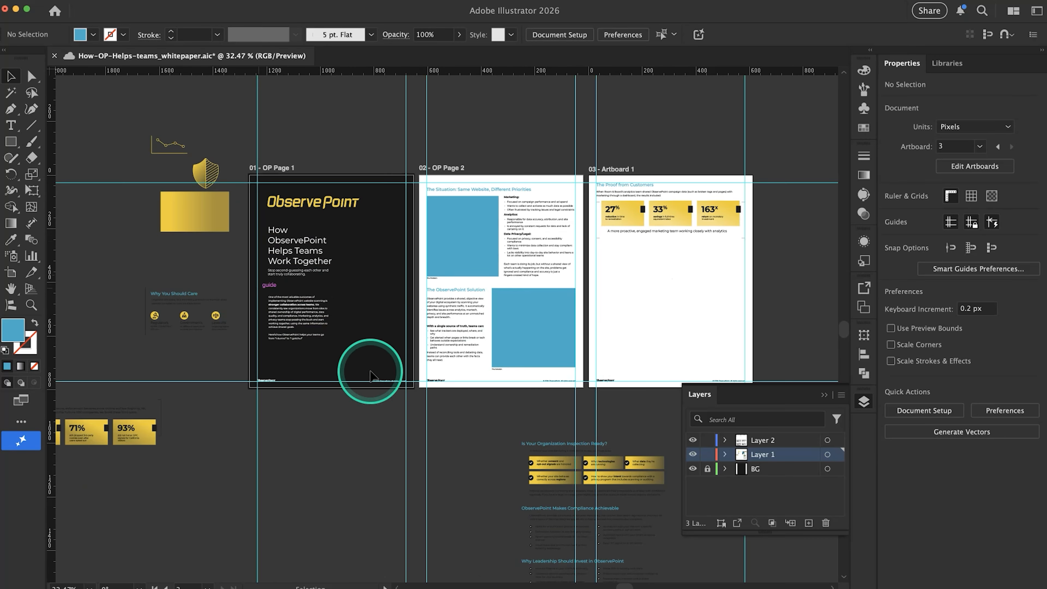
scroll(509, 347, up, 5)
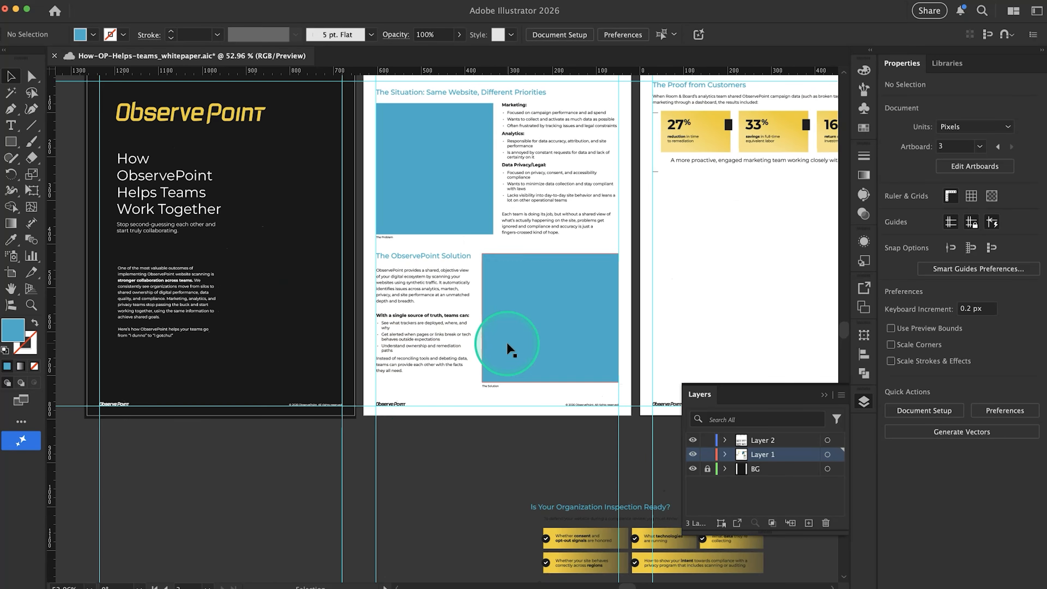
scroll(422, 433, up, 3)
scroll(422, 433, right, 3)
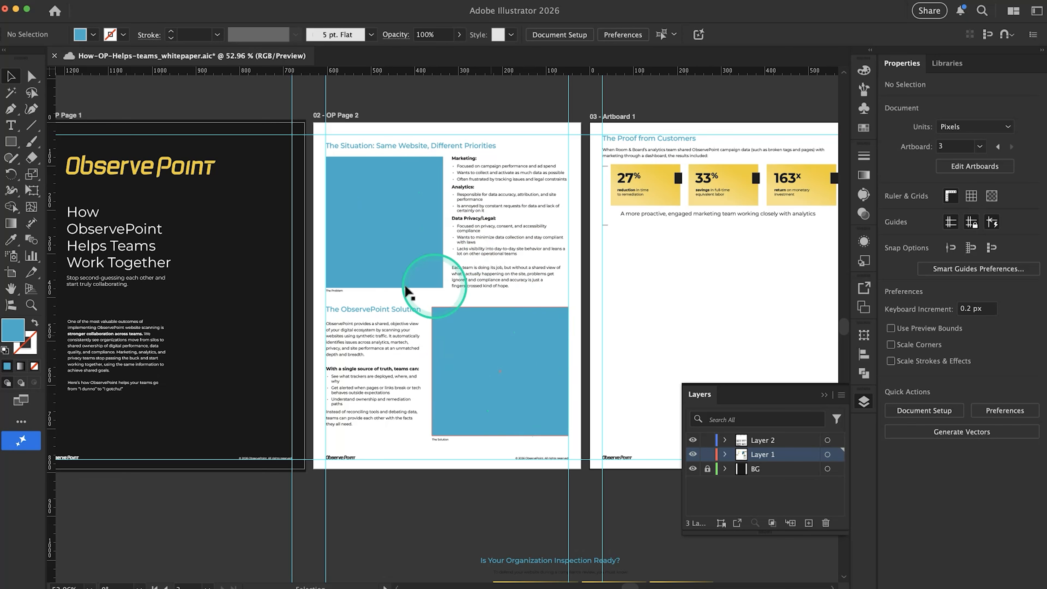
scroll(513, 365, up, 2)
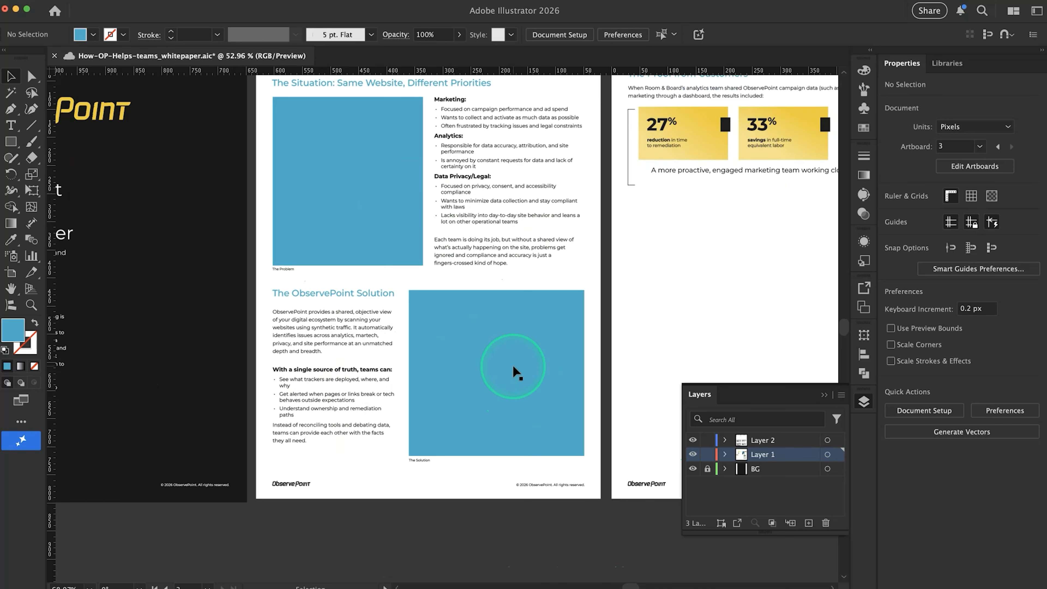
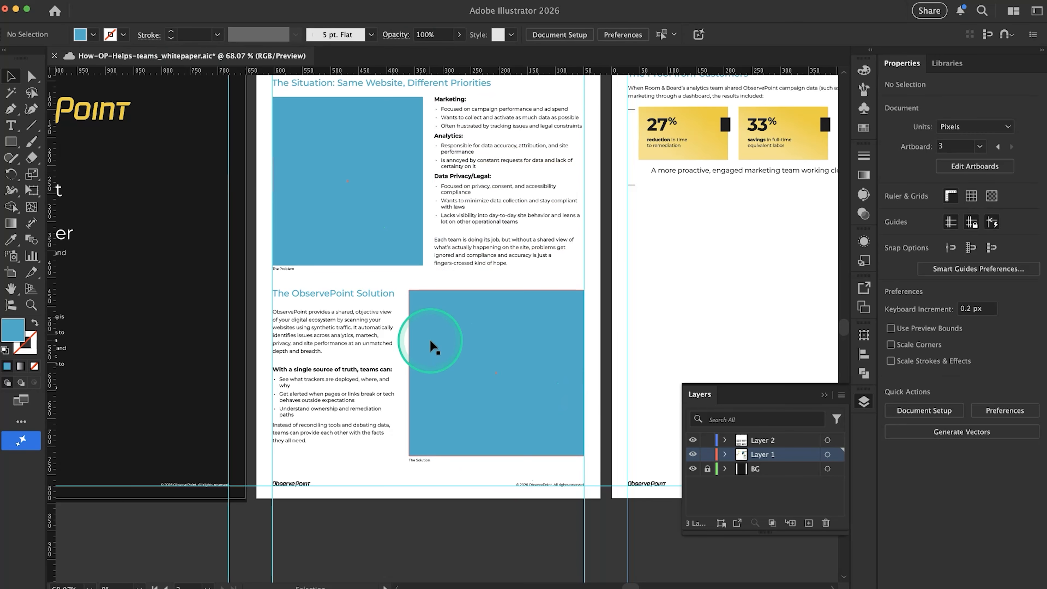
Review the whitepaper's page layouts, including the empty area below the customer proof section on the third artboard
scroll(430, 340, down, 3)
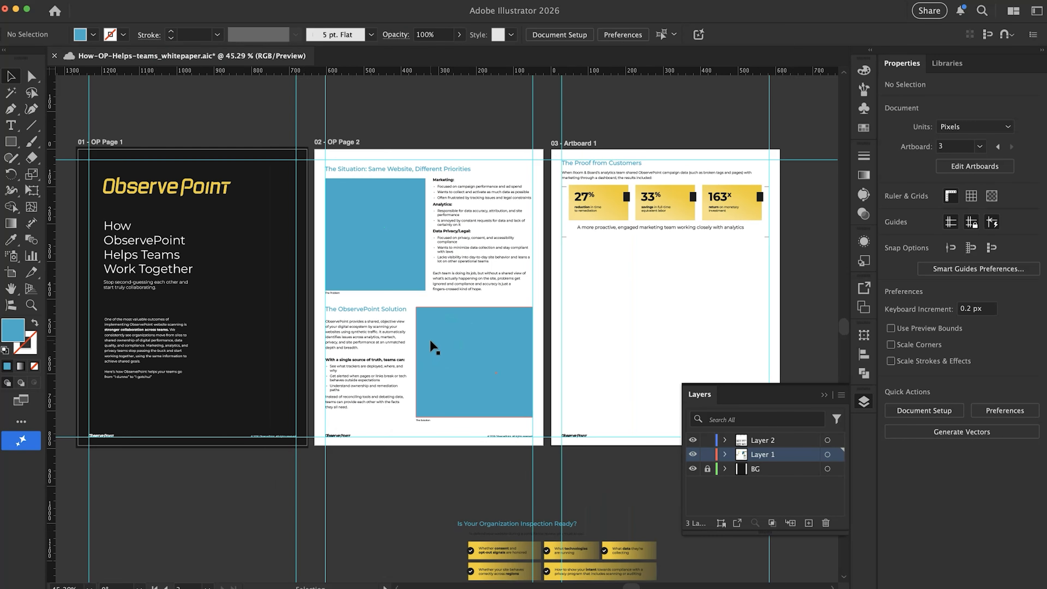
scroll(430, 339, left, 1)
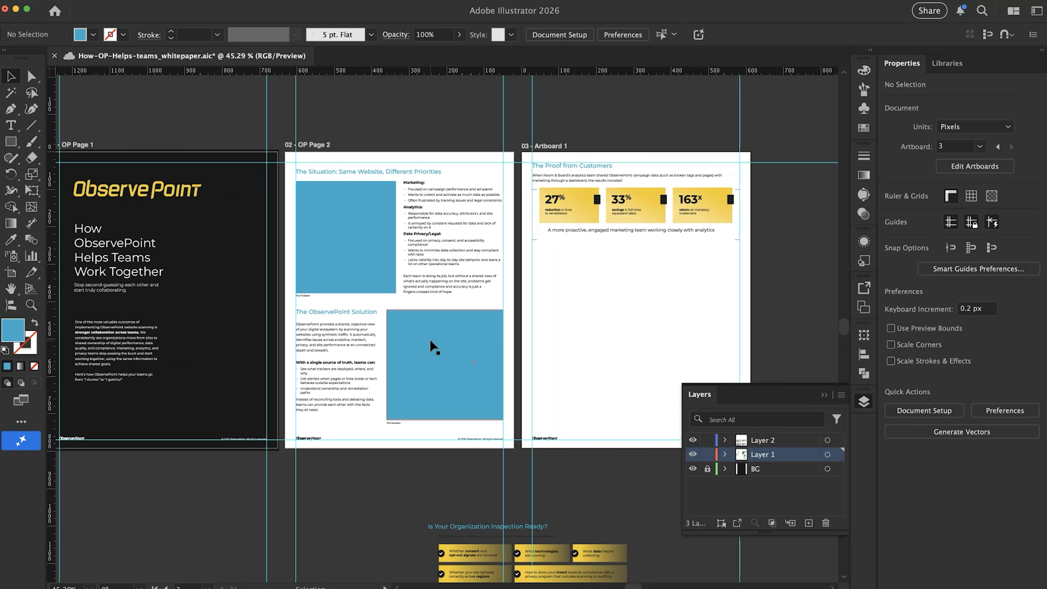
scroll(430, 340, up, 2)
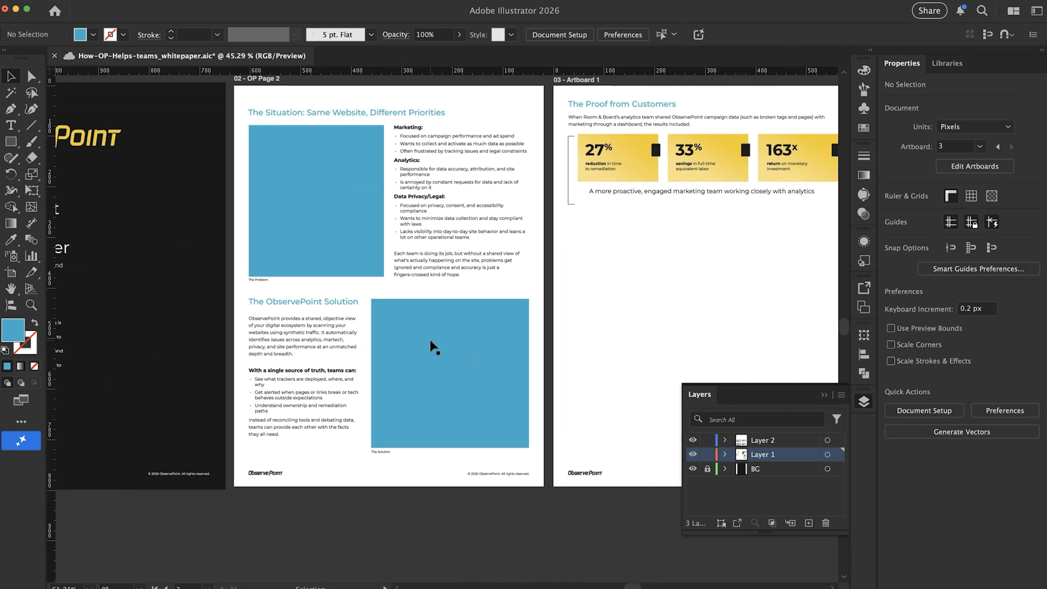
scroll(430, 341, down, 1)
click(430, 317)
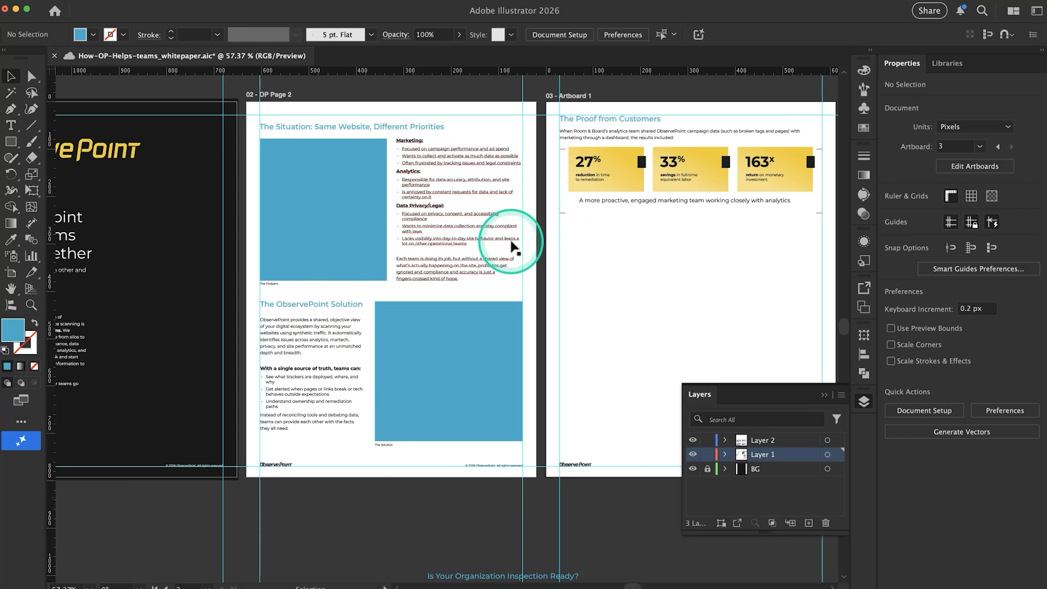
scroll(384, 342, right, 10)
scroll(383, 343, down, 2)
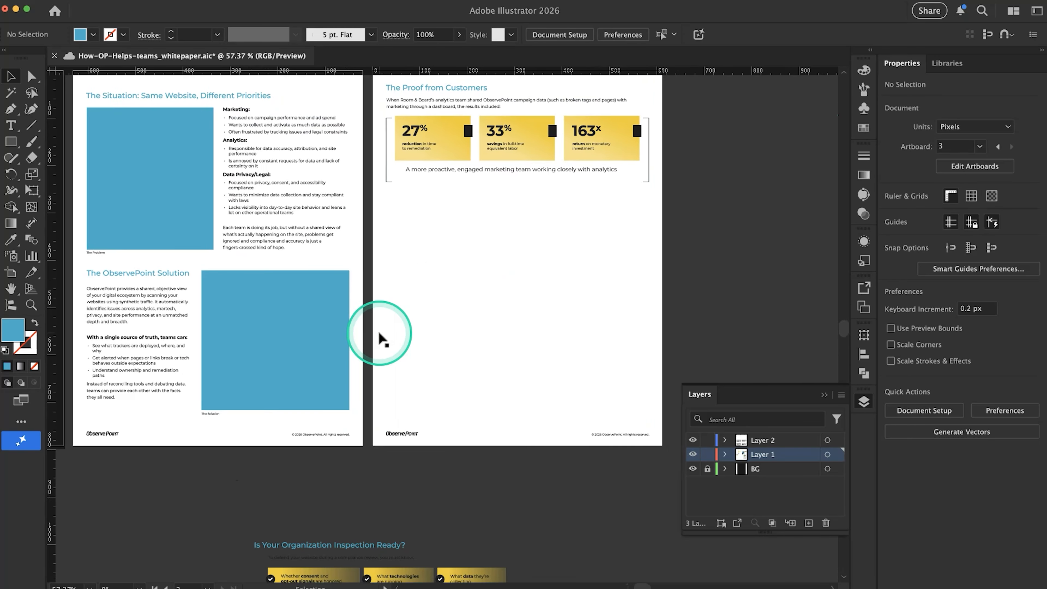
scroll(541, 319, down, 3)
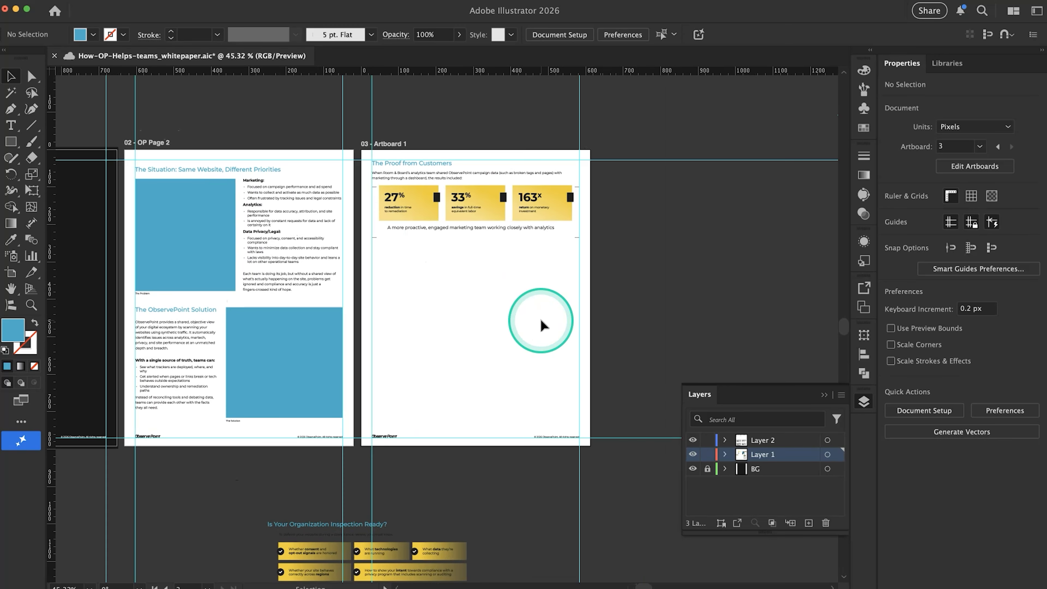
Switch to the Google Docs copy, copy the quote beginning "I've been here over 30 years" with its attribution, and return to Illustrator
key(super+Tab)
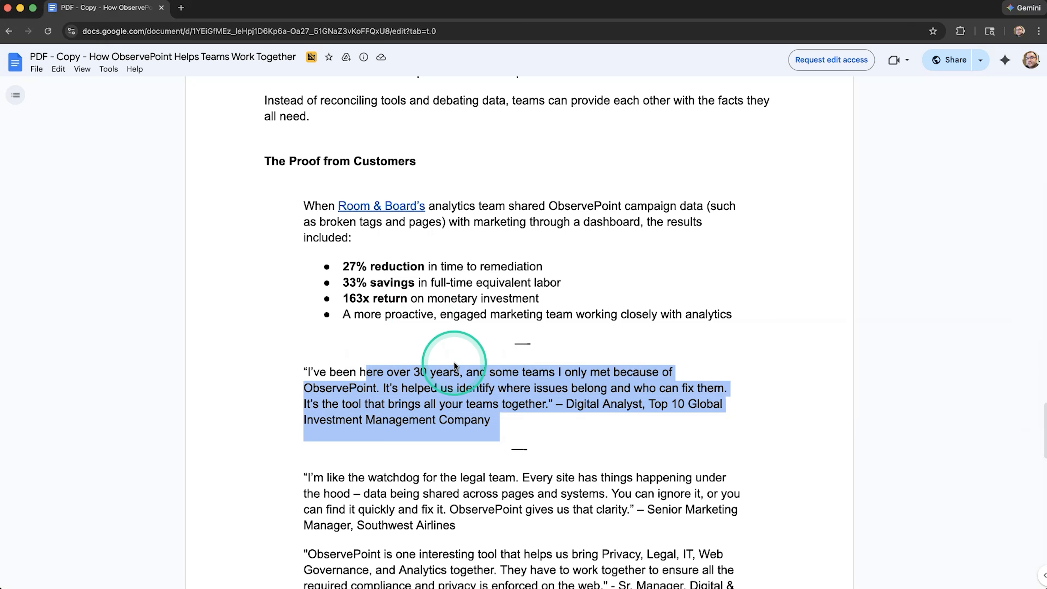
click(384, 367)
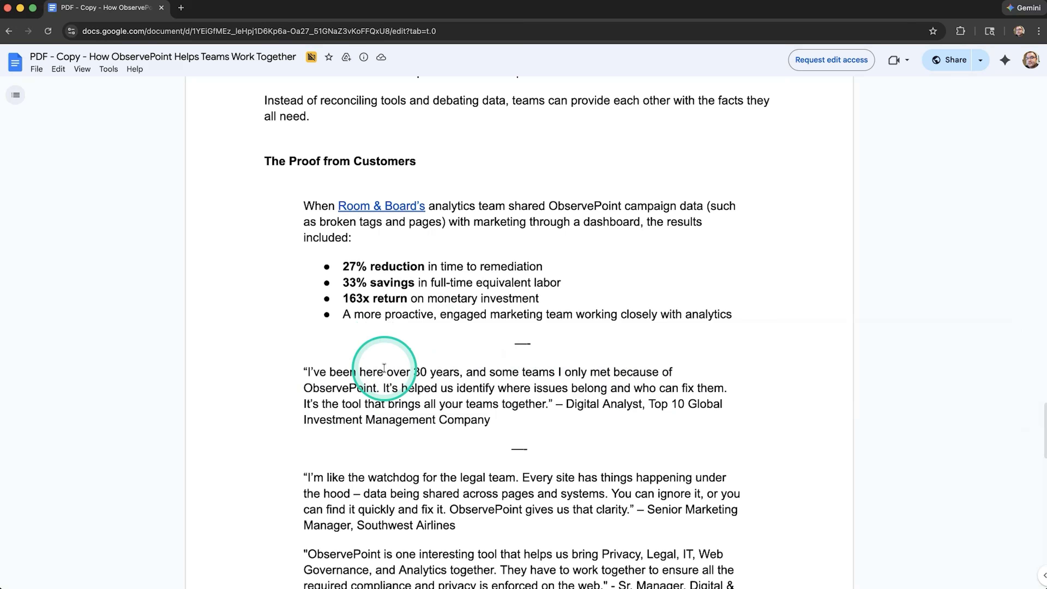
drag(304, 372, 507, 414)
key(super+c)
key(super)
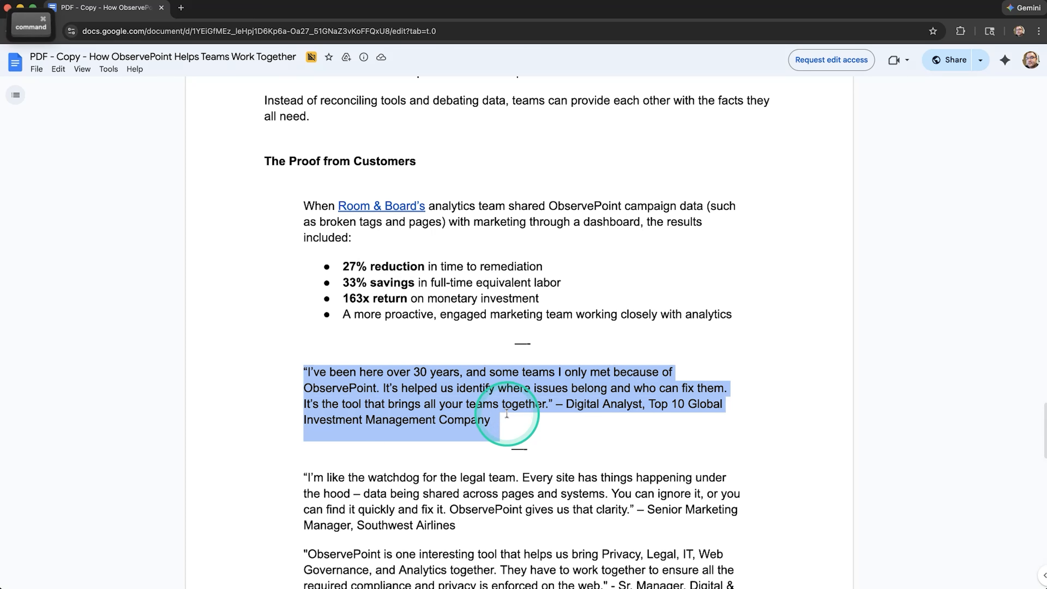
key(super+Tab)
Move the "A more proactive, engaged marketing team" line slightly lower beneath the three yellow statistic cards
scroll(412, 262, up, 1)
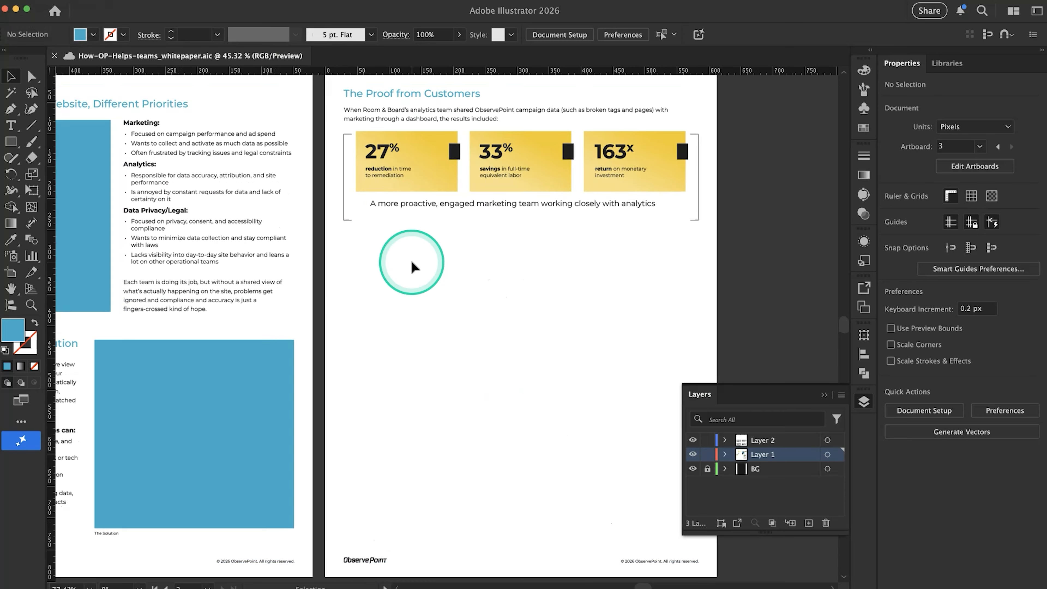
click(433, 205)
drag(433, 205, 433, 213)
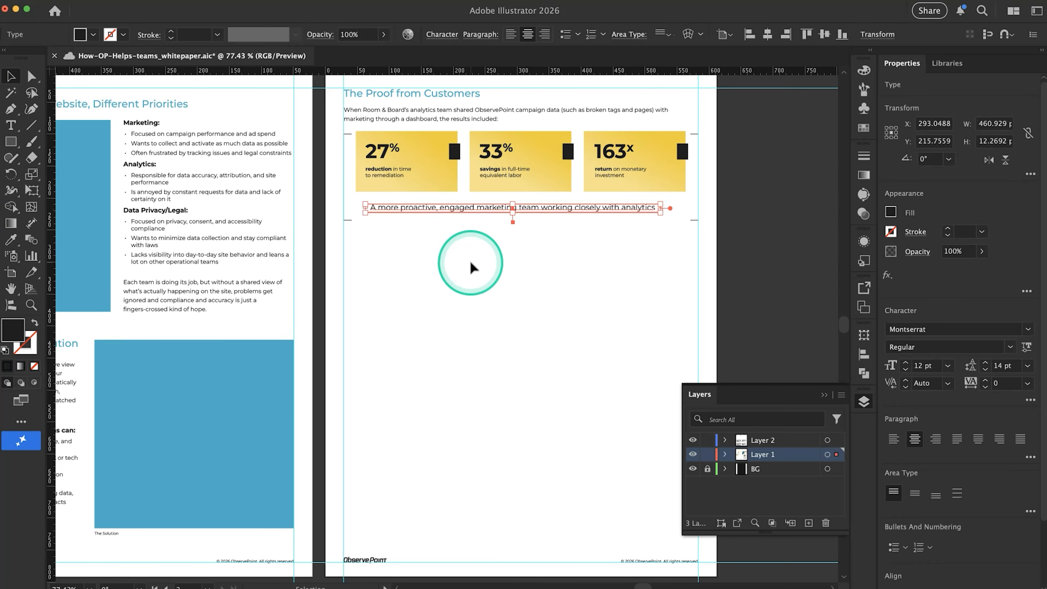
scroll(470, 264, up, 2)
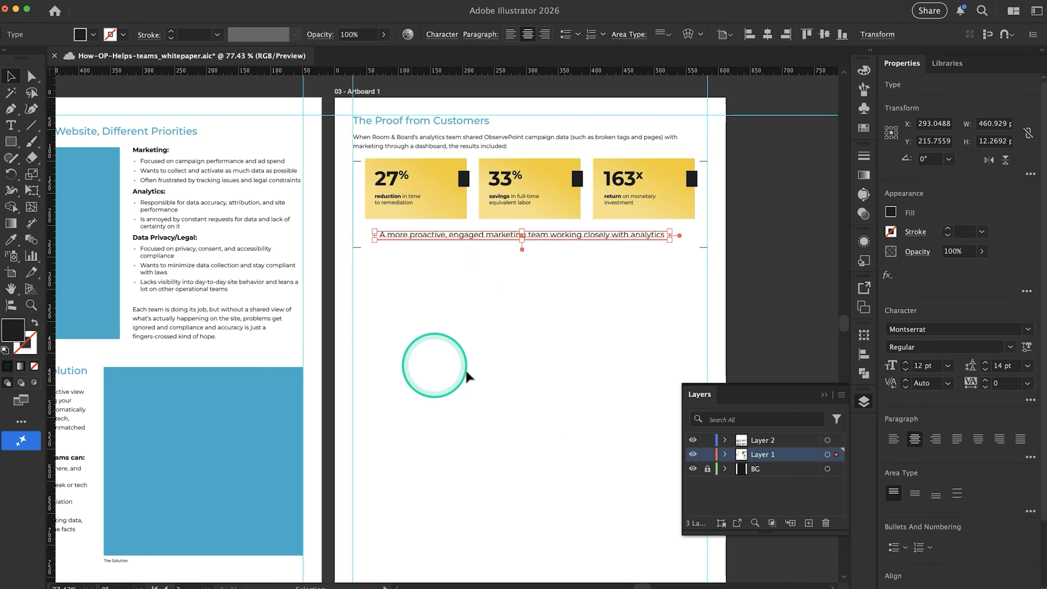
click(418, 365)
Add a new 612 x 792 px Letter artboard to the right of Artboard 1
scroll(426, 373, down, 4)
key(super+;)
scroll(426, 372, right, 2)
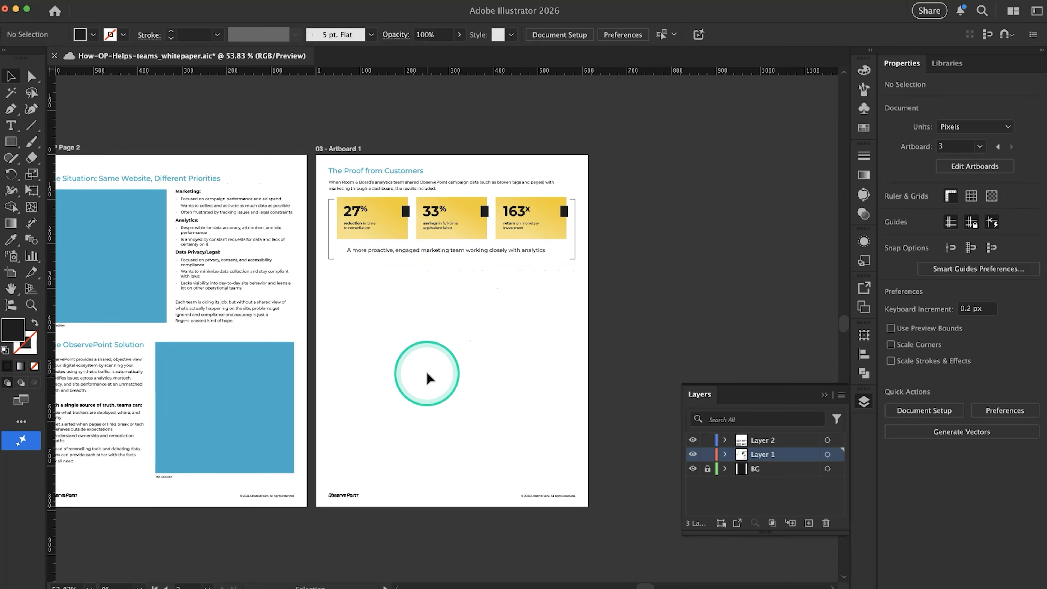
scroll(426, 372, down, 5)
scroll(426, 373, up, 2)
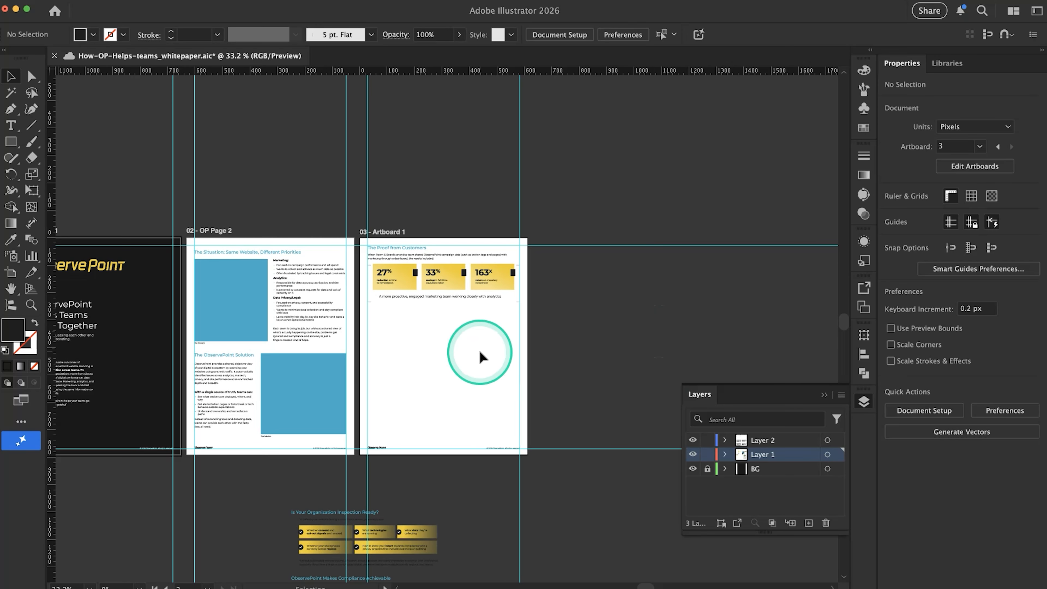
click(6, 276)
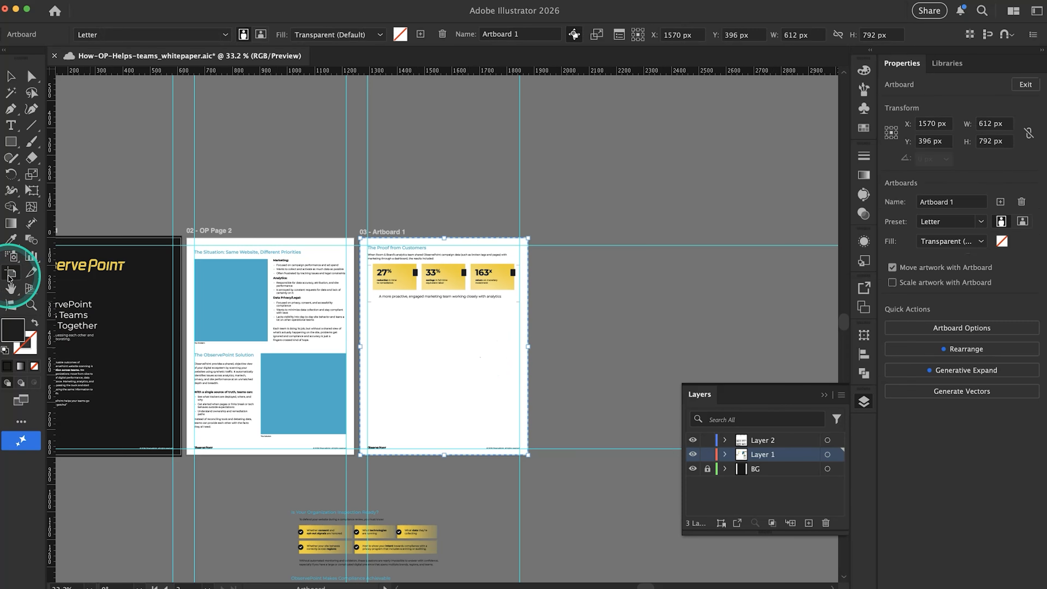
click(538, 347)
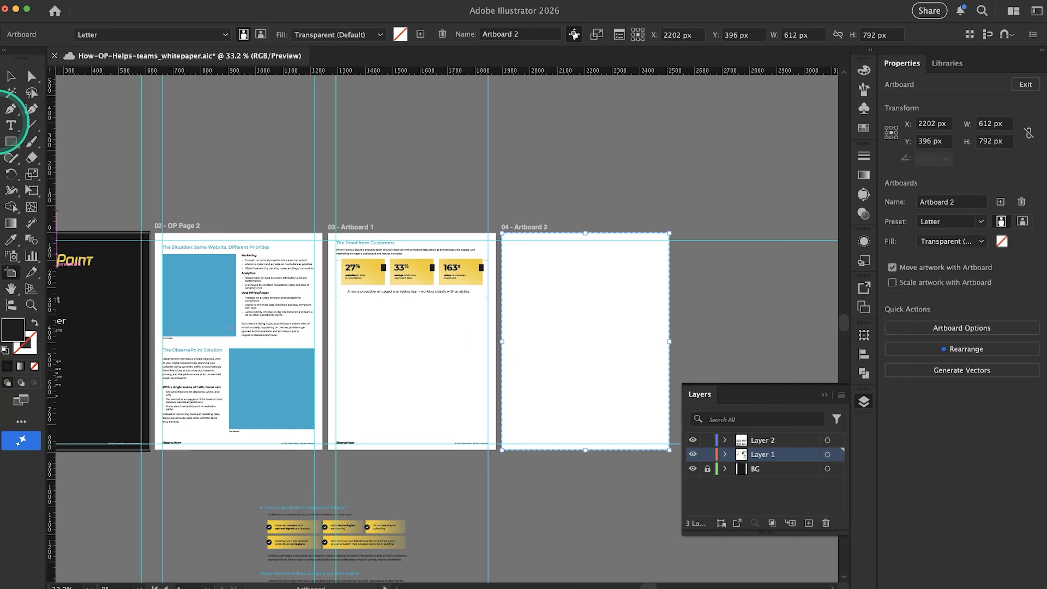
click(10, 76)
Move the heading, intro text, statistic cards and brackets on Artboard 1 down slightly to line up with the second page's heading
scroll(404, 294, up, 5)
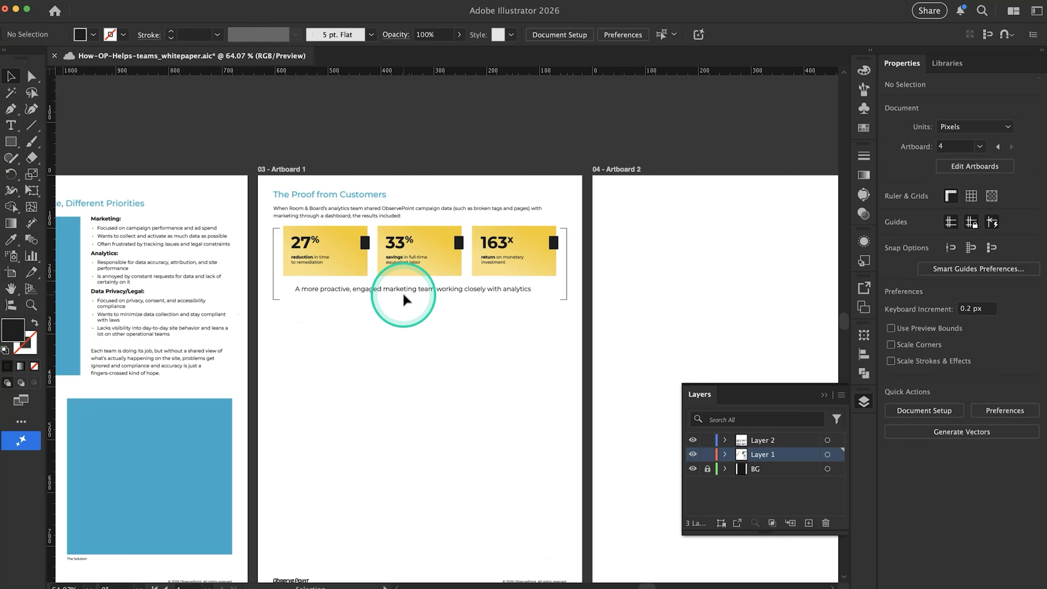
drag(541, 342, 345, 262)
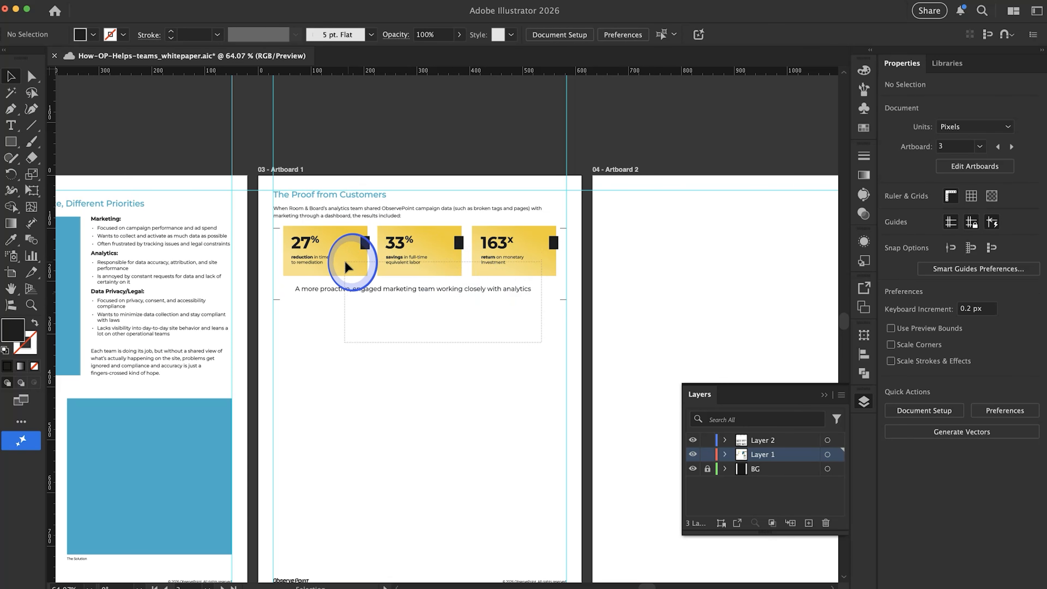
drag(289, 213, 289, 213)
click(289, 213)
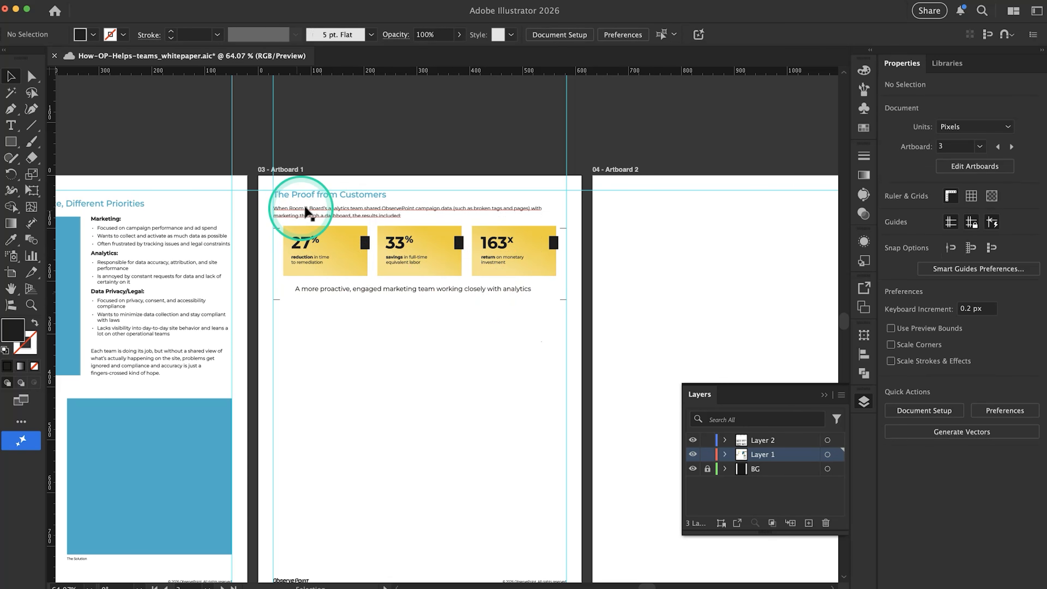
mouse_move(536, 377)
mouse_down()
mouse_move(310, 232)
mouse_move(397, 367)
mouse_move(537, 374)
mouse_up()
drag(546, 335, 293, 206)
drag(426, 383, 141, 212)
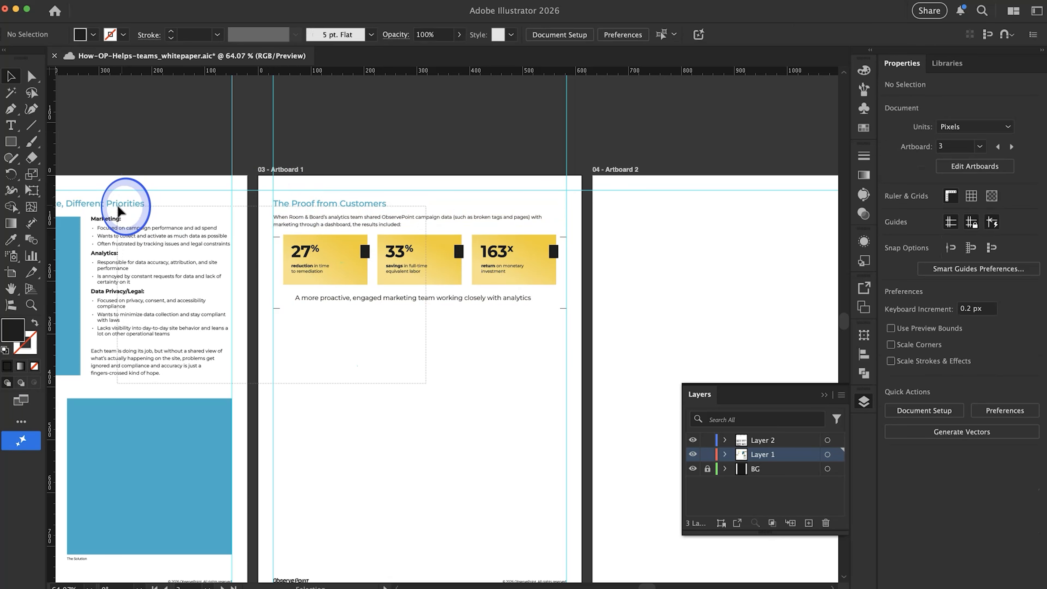
drag(117, 205, 305, 218)
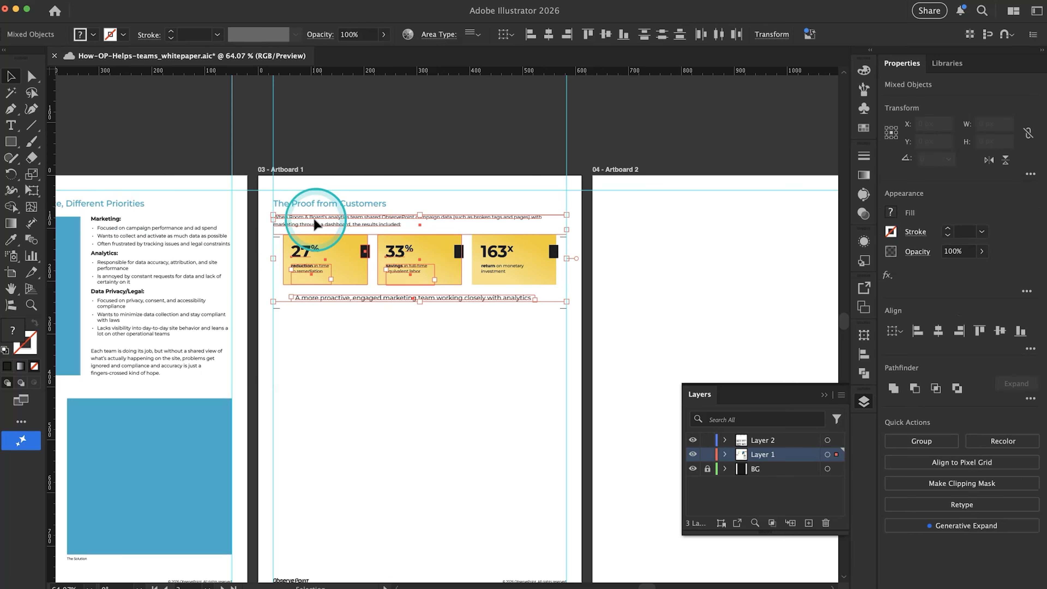
click(406, 206)
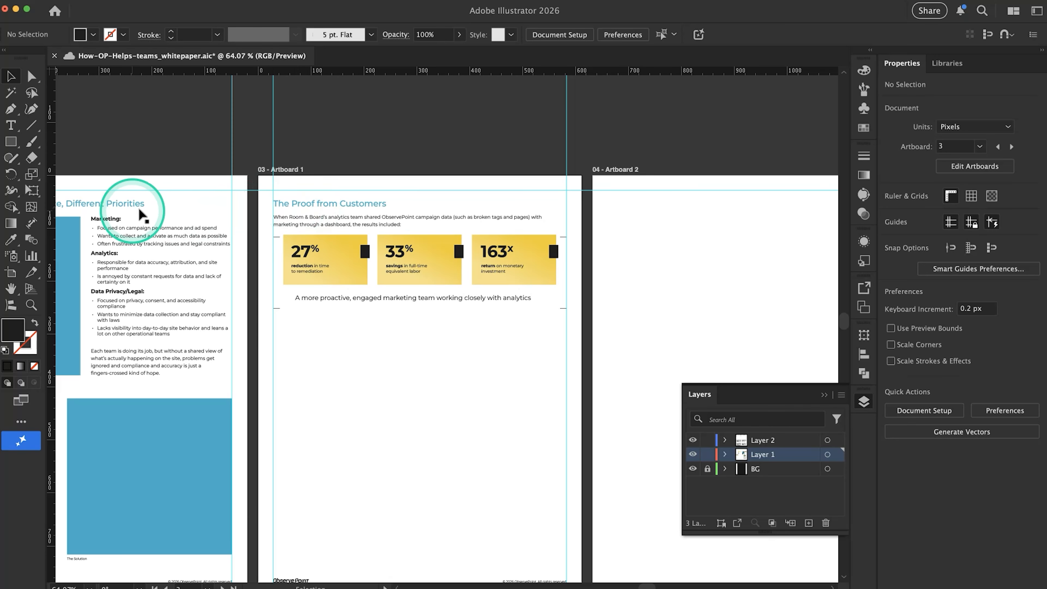
Duplicate the intro paragraph straight down below the bracketed statistics and replace its text with the copied customer quote
scroll(320, 237, down, 4)
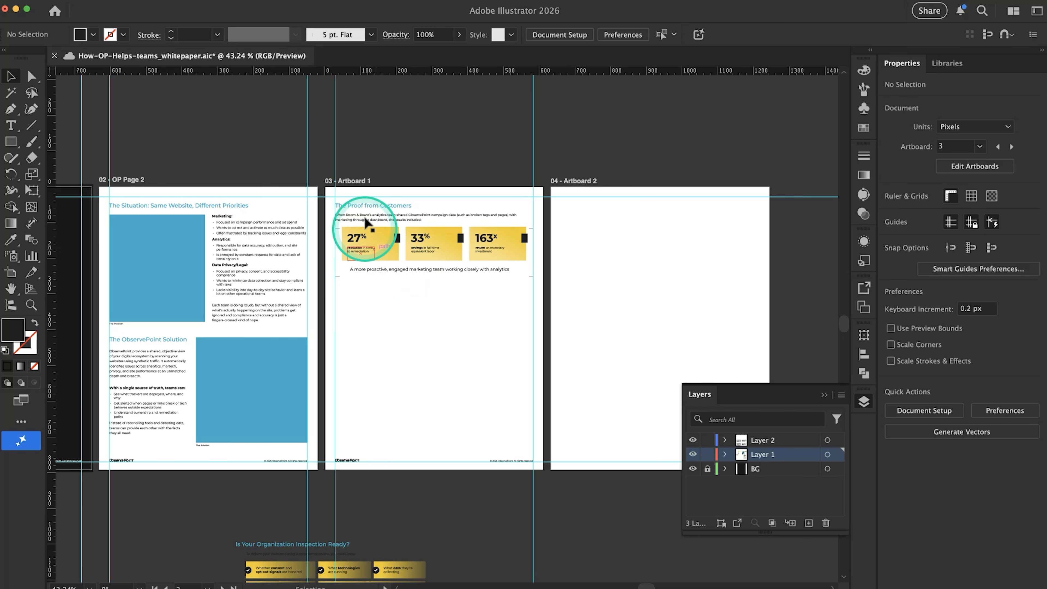
drag(362, 216, 368, 296)
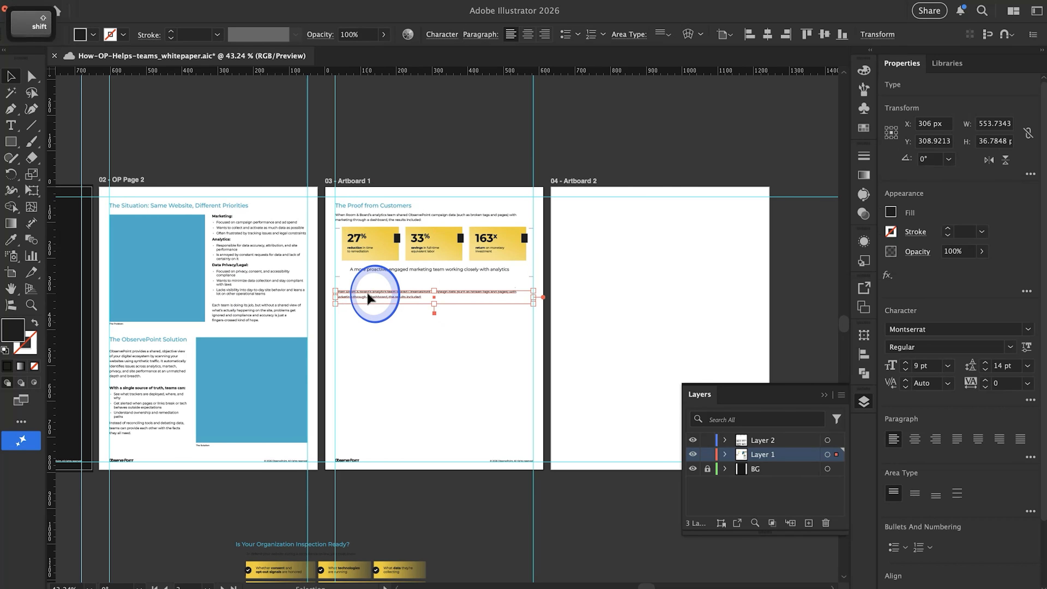
double_click(368, 296)
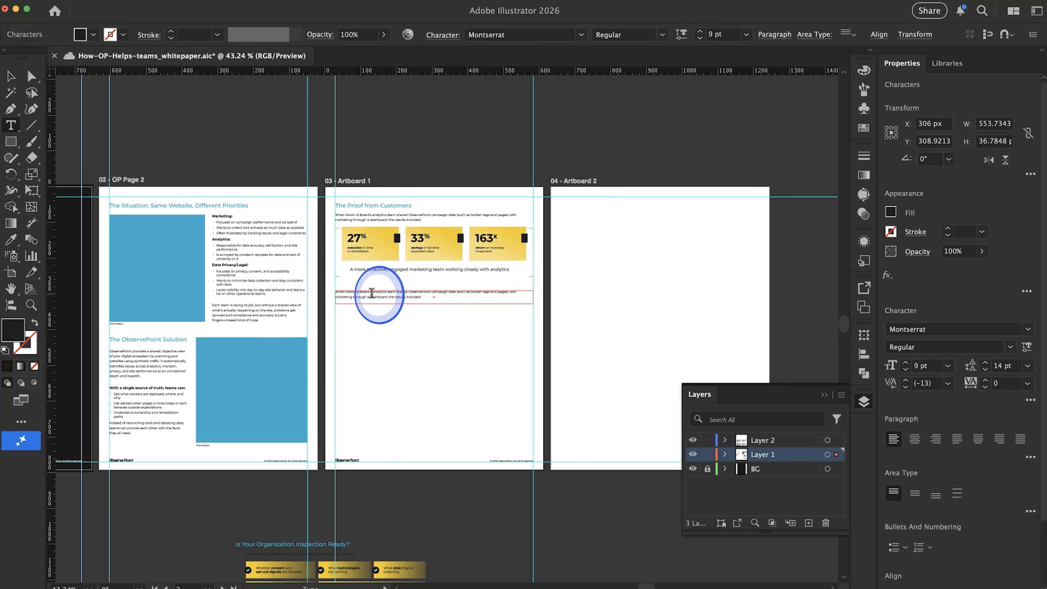
key(super+a)
key(super+v)
click(406, 327)
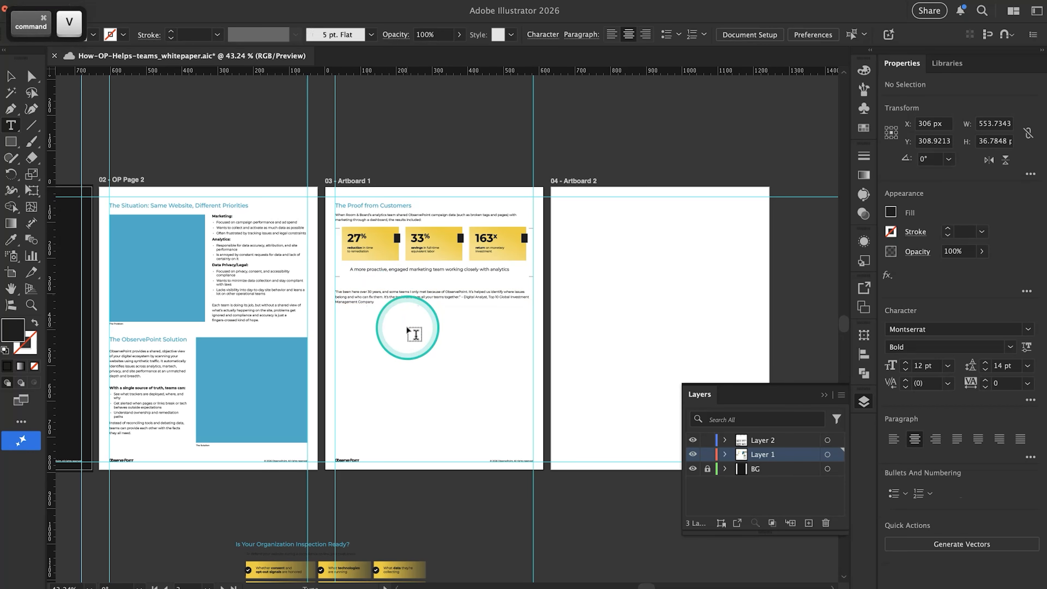
Resize the quote's text frame about its center to about 453 px wide and 65 px high
scroll(406, 327, up, 5)
click(30, 74)
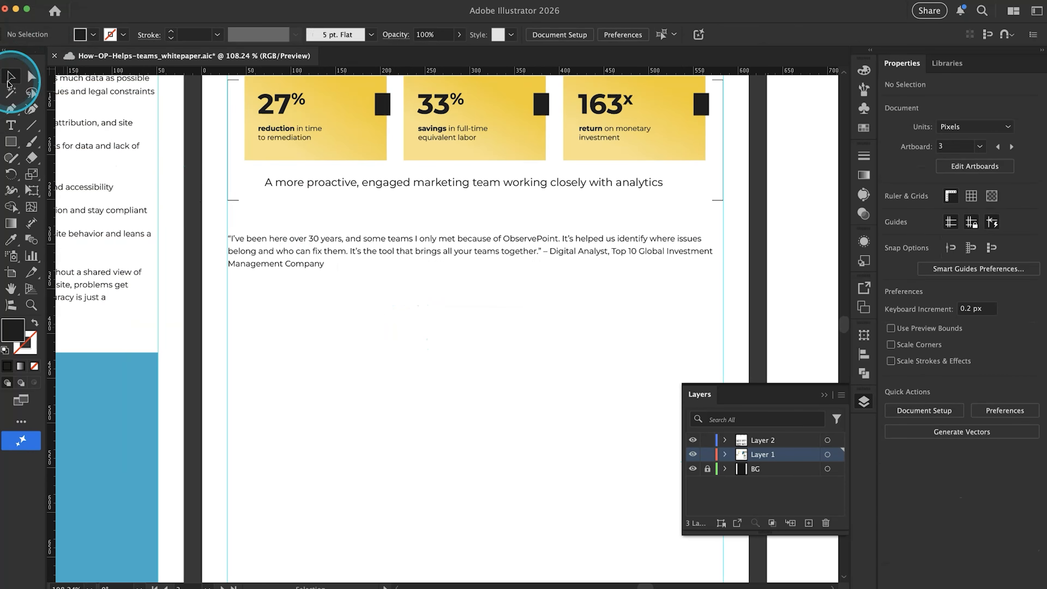
drag(416, 286, 414, 259)
scroll(412, 259, down, 2)
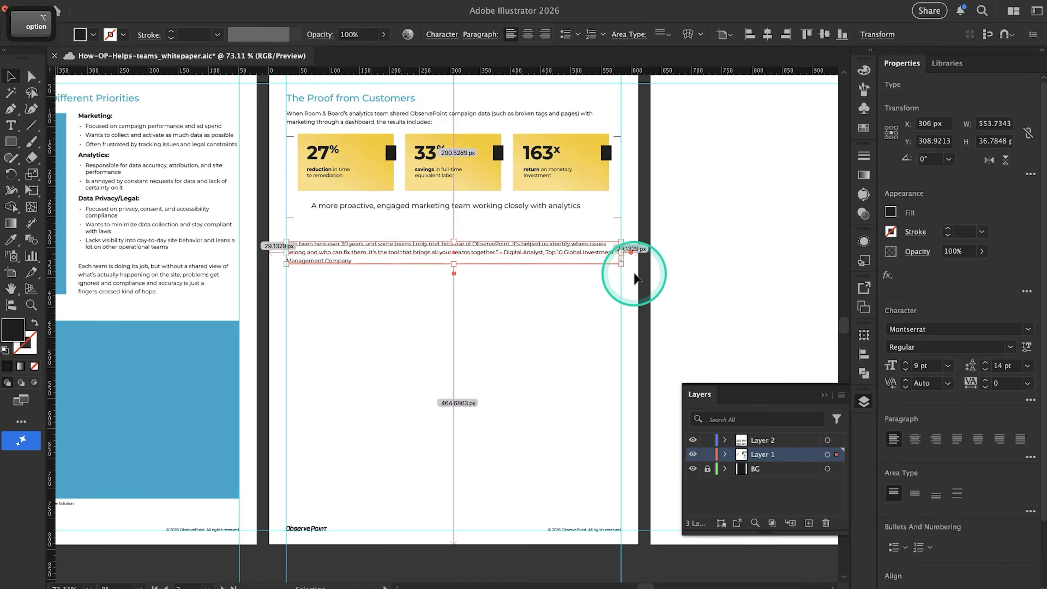
drag(621, 264, 591, 272)
Move the quote text frame straight down to a Y position of about 341 px, keeping it centered on the page
drag(514, 244, 512, 253)
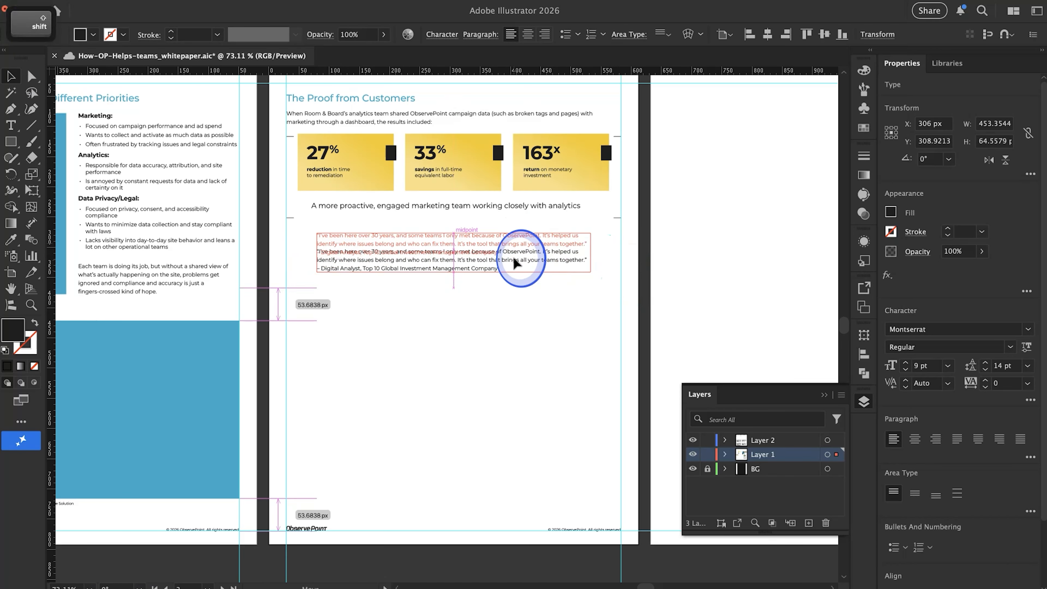
click(380, 274)
click(402, 262)
mouse_move(402, 262)
mouse_down()
mouse_move(413, 290)
mouse_move(414, 275)
mouse_up()
click(426, 345)
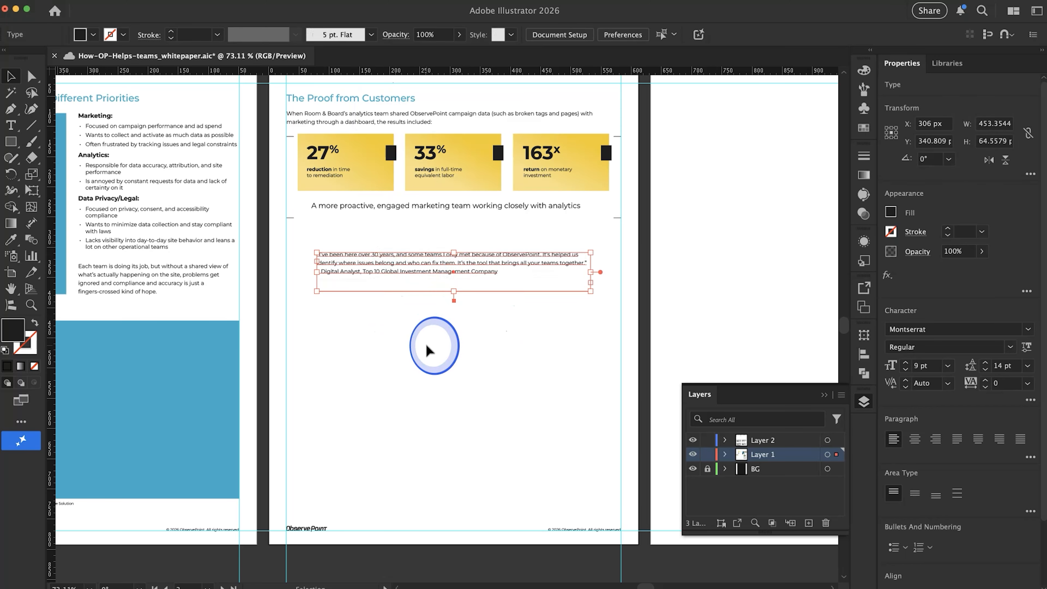
Set the customer quote's font size to 12 pt and its leading to 16 pt
scroll(427, 345, down, 3)
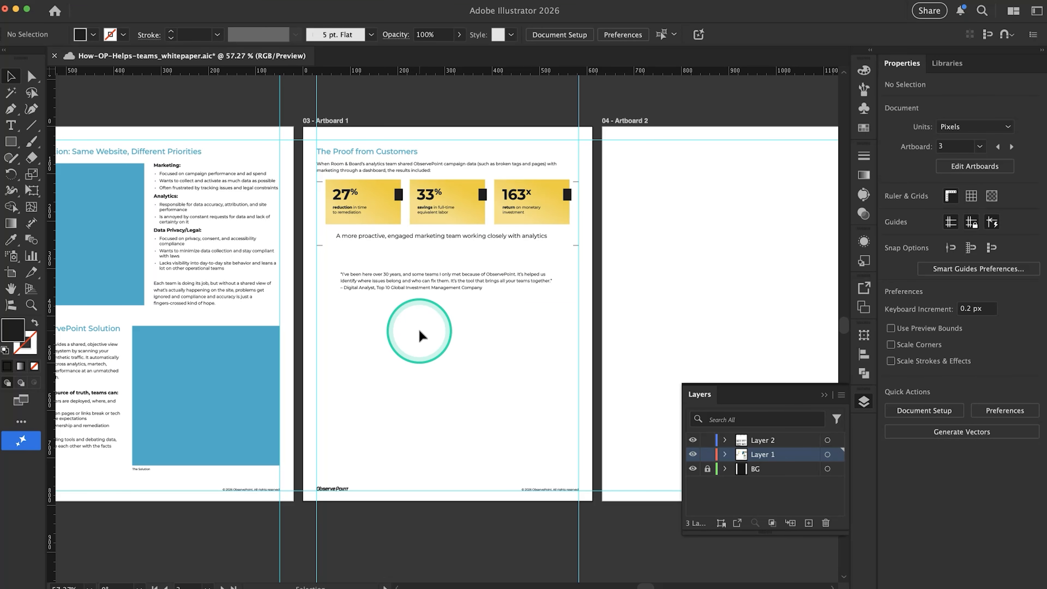
click(408, 285)
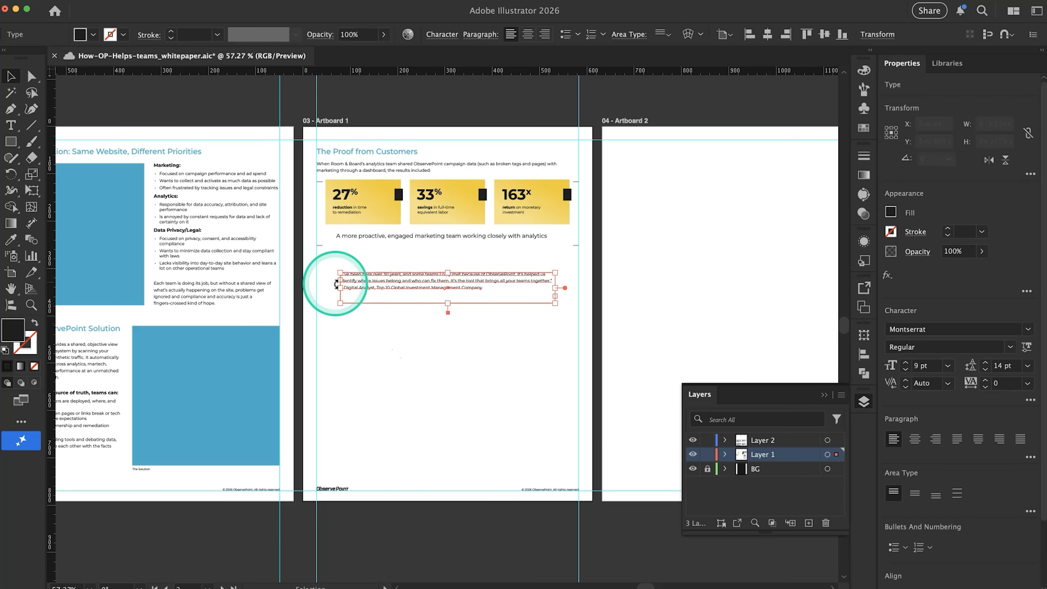
click(909, 363)
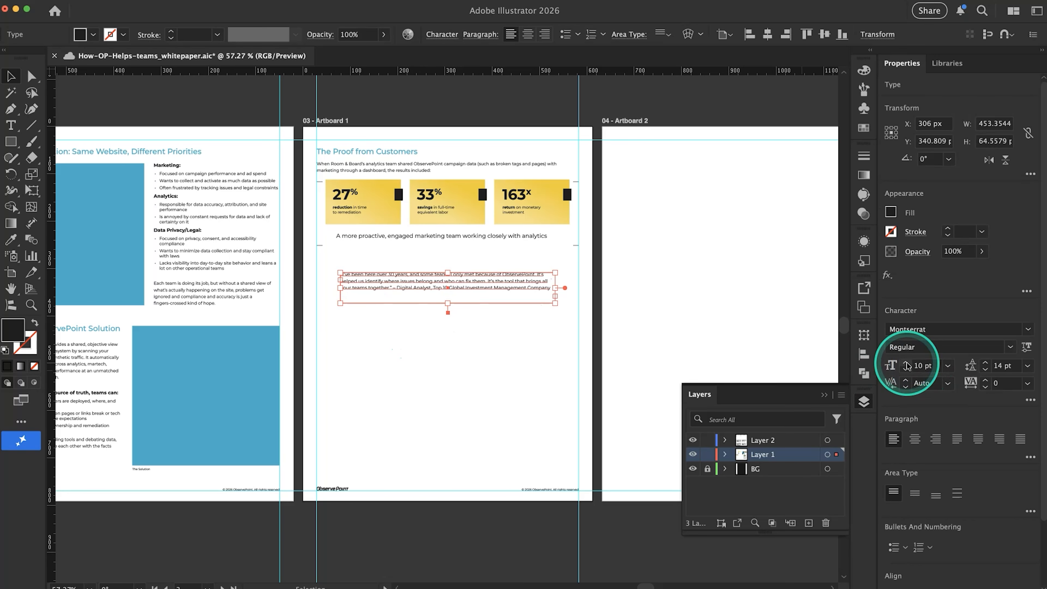
click(909, 363)
click(909, 364)
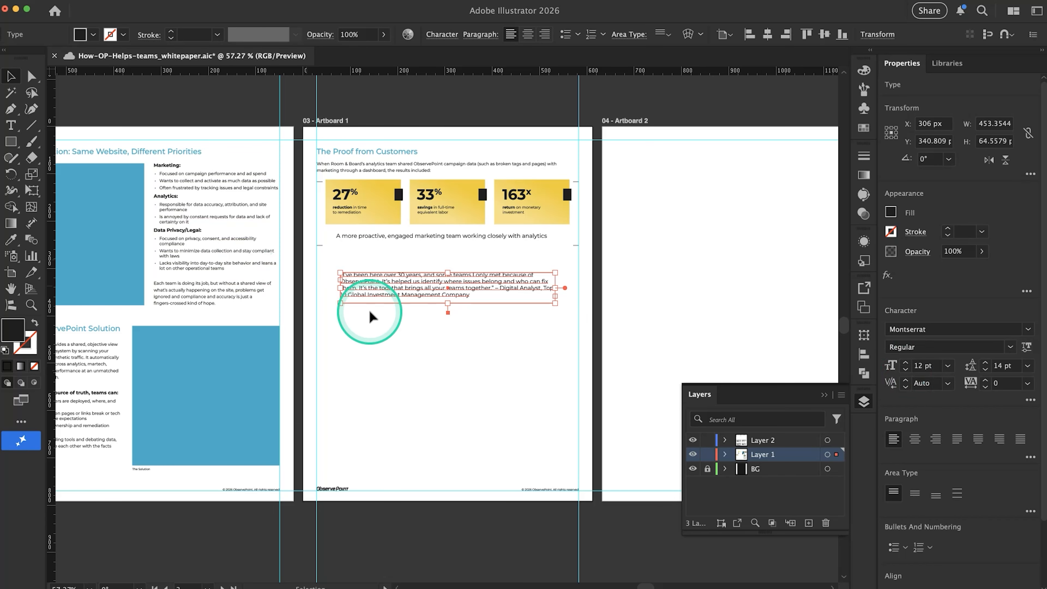
click(985, 363)
click(985, 363)
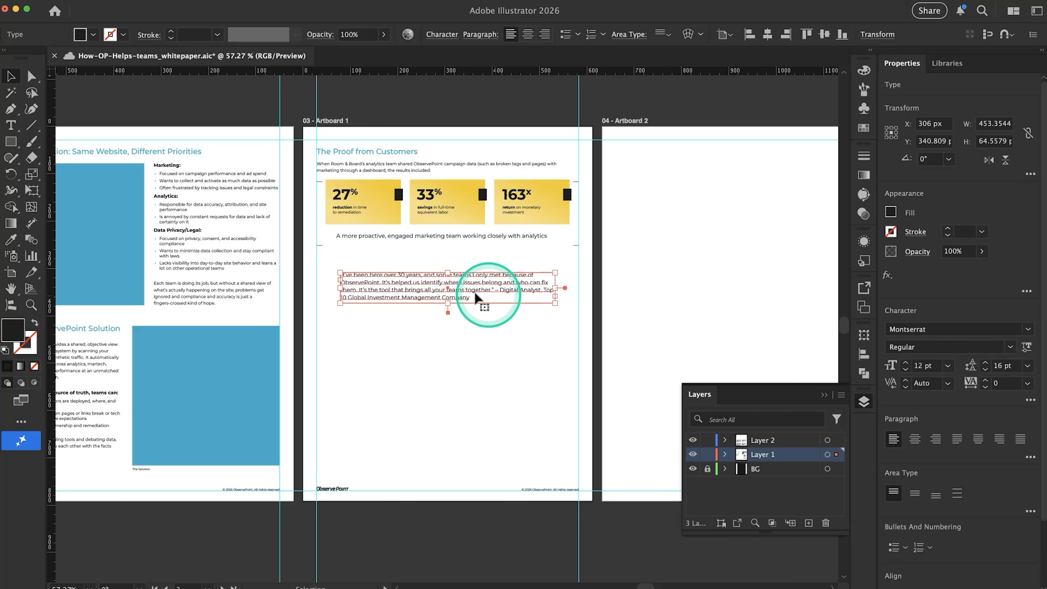
Extend the quote's text frame downward to about 98 px high and put the attribution on its own line after a blank line
drag(453, 303, 453, 311)
click(425, 351)
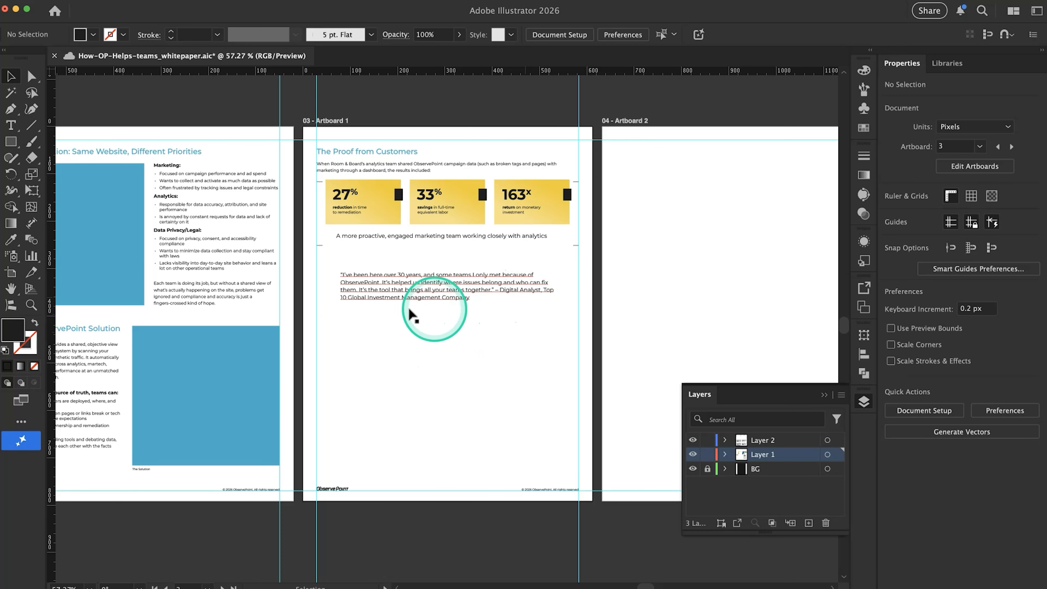
double_click(505, 286)
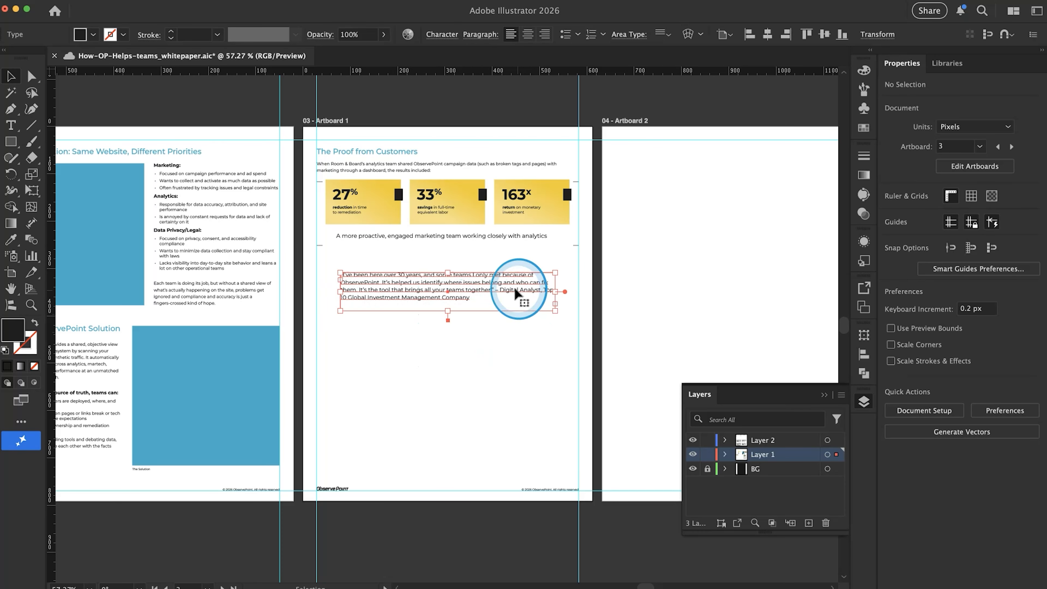
click(495, 289)
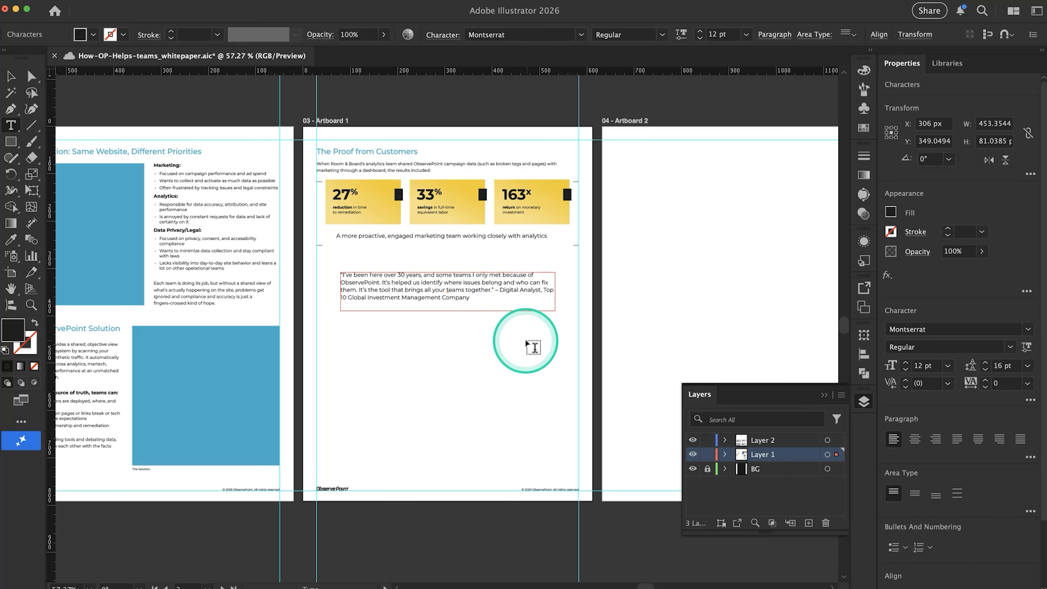
key(Return)
key(Escape)
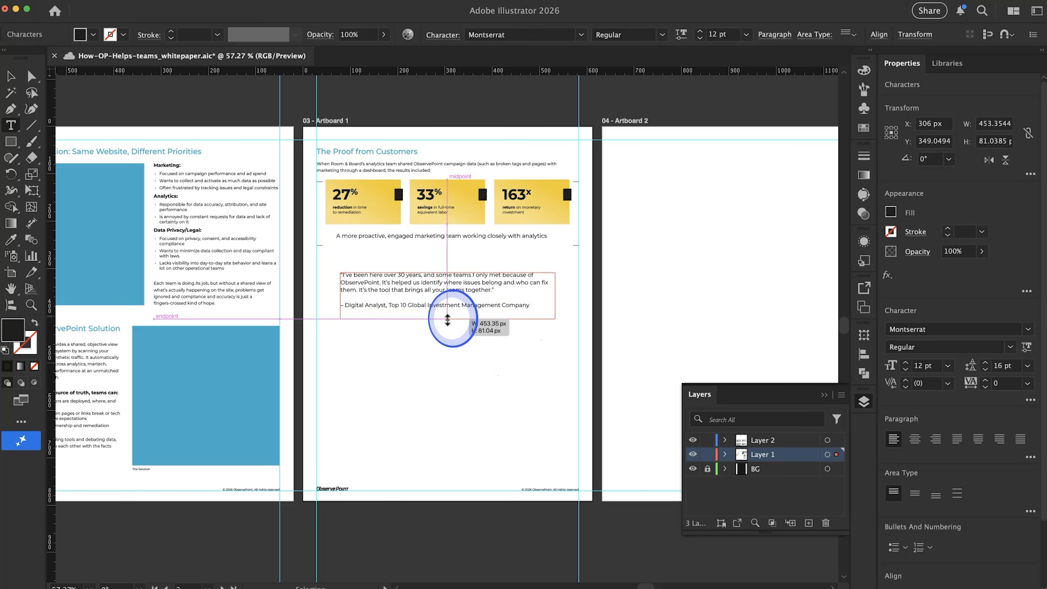
click(443, 341)
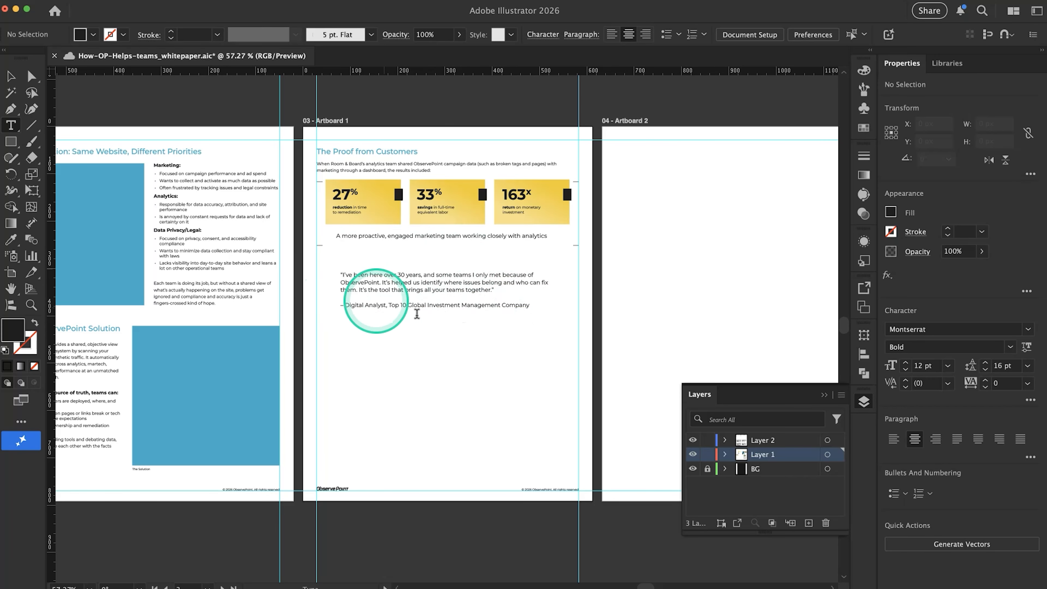
Draw a black rectangle about 554 px wide and 169 px high over the quote, spanning between the page's side margin guides
scroll(379, 290, up, 5)
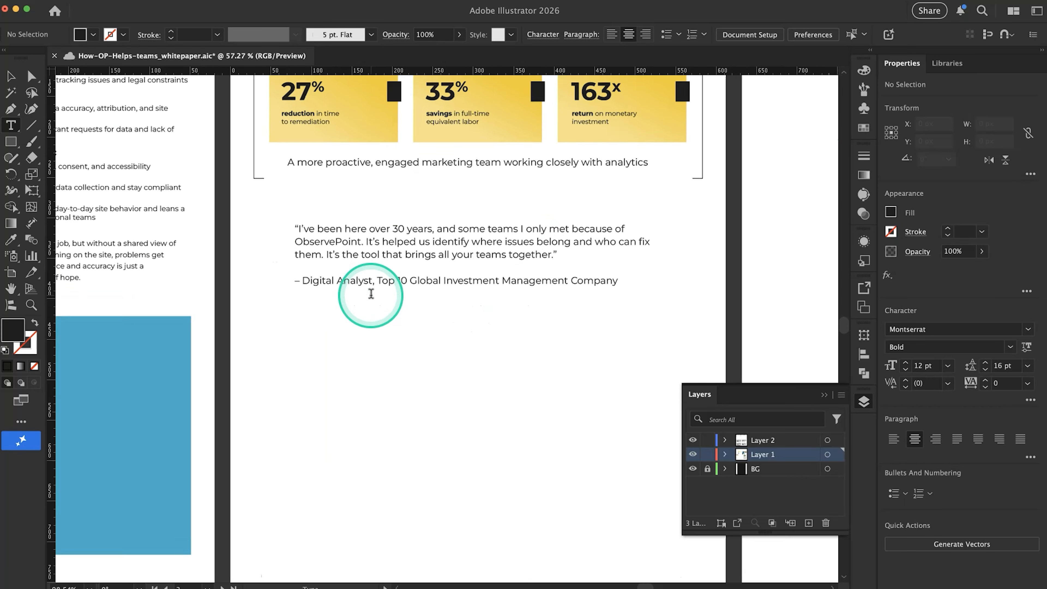
scroll(371, 294, down, 3)
scroll(363, 296, up, 1)
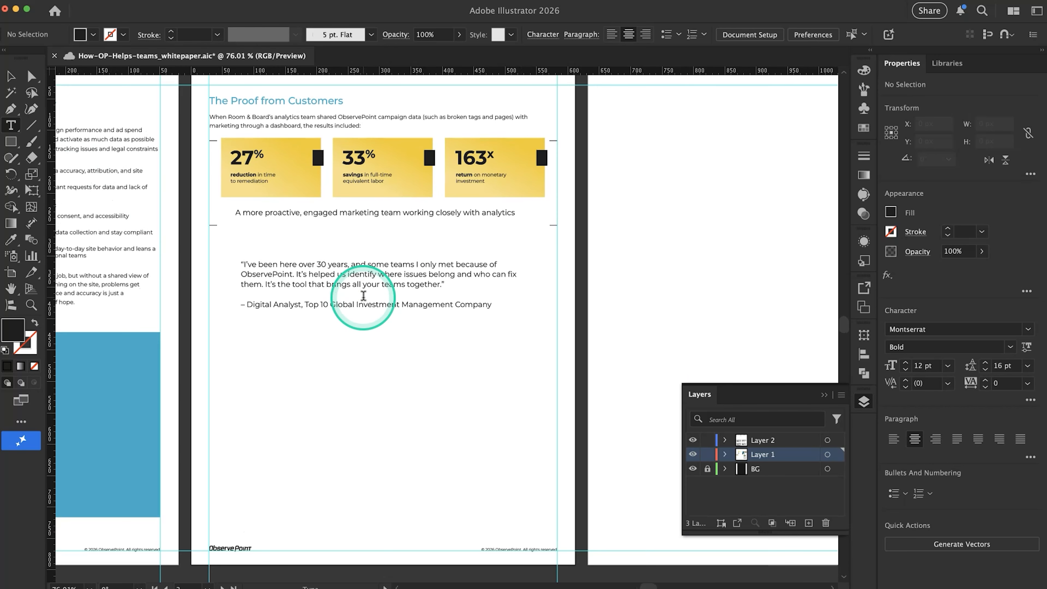
click(11, 140)
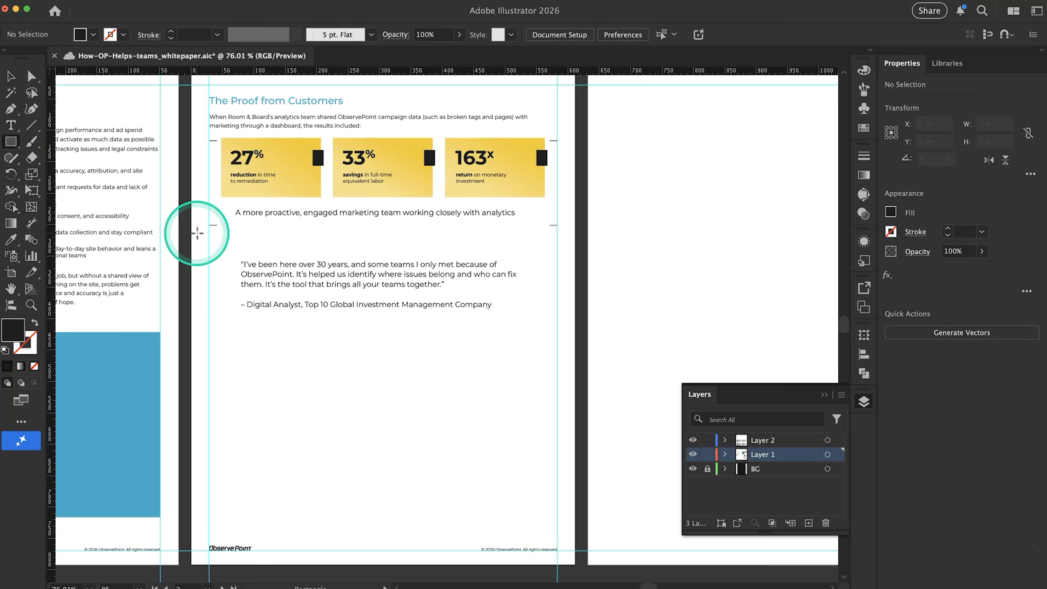
drag(209, 241, 556, 348)
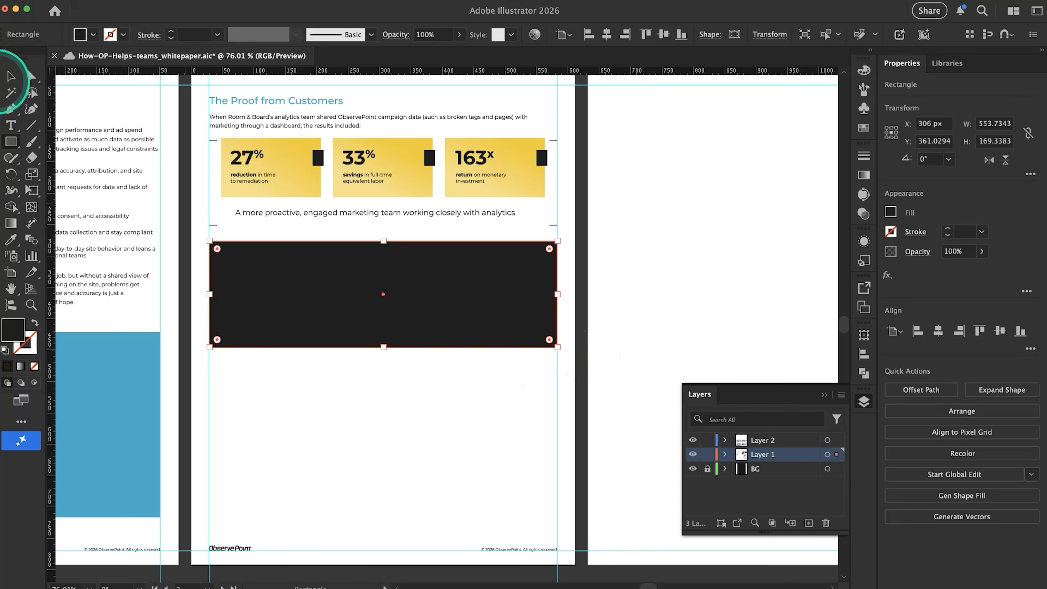
Place the black rectangle behind the customer quote and change the quote's text fill to white
click(11, 76)
click(328, 276)
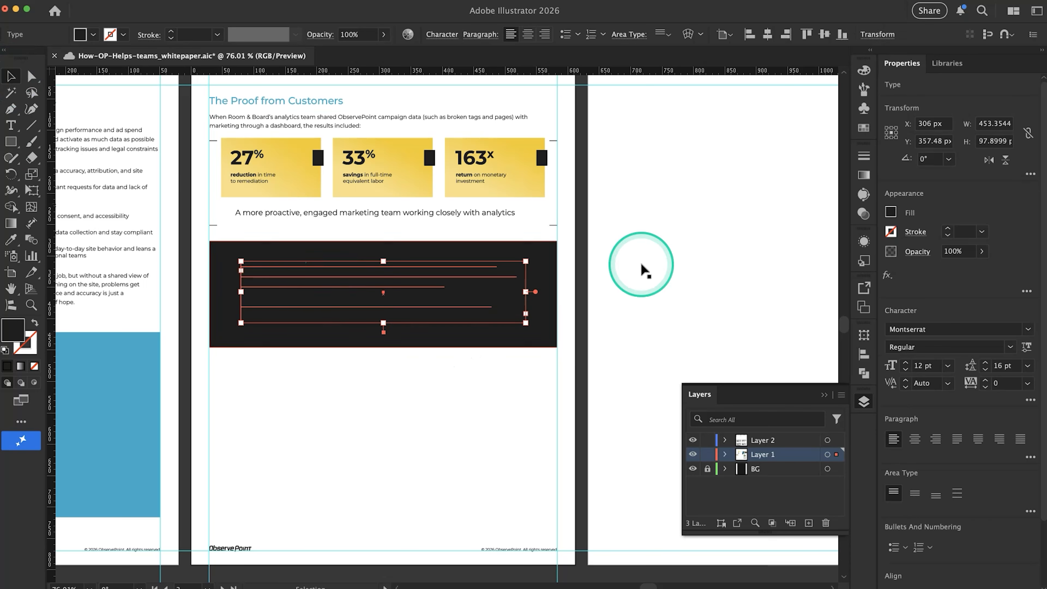
click(891, 213)
click(753, 274)
click(648, 290)
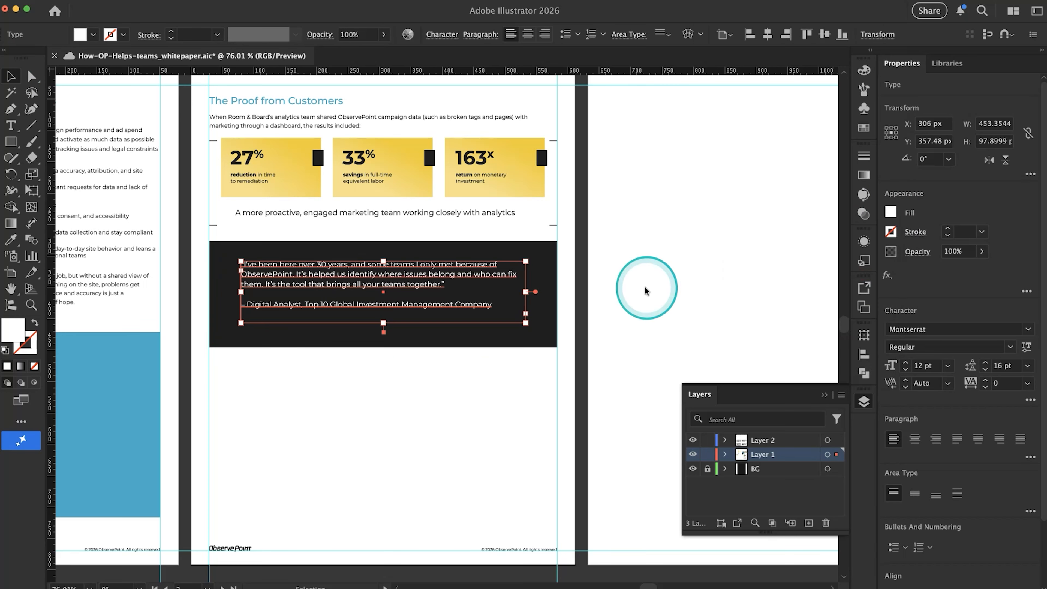
Shorten the black rectangle from its lower edge to about 141 px high
click(416, 359)
click(415, 346)
drag(383, 348, 384, 330)
click(338, 387)
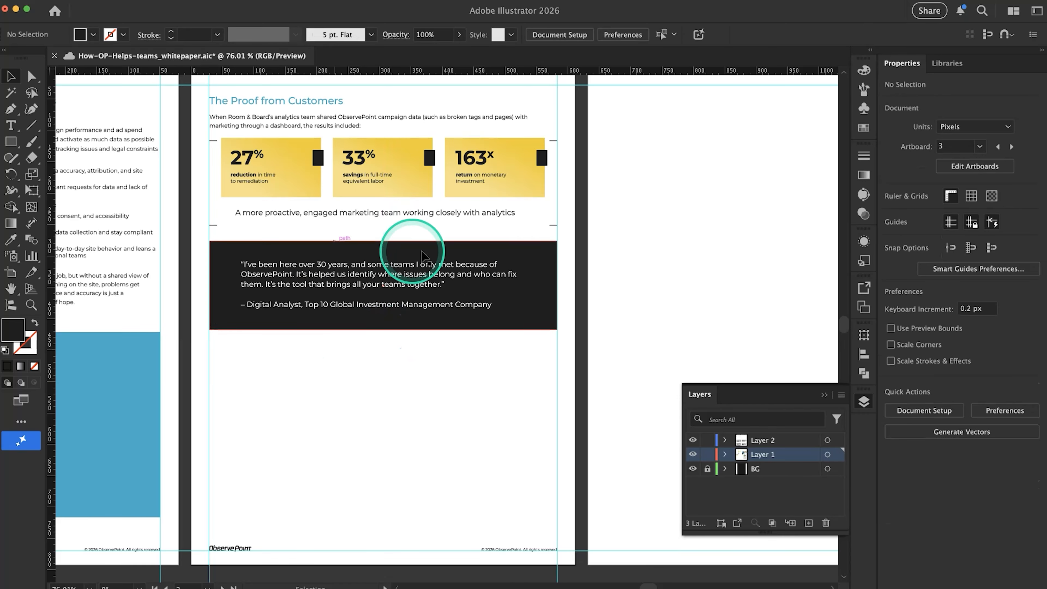
scroll(402, 330, down, 3)
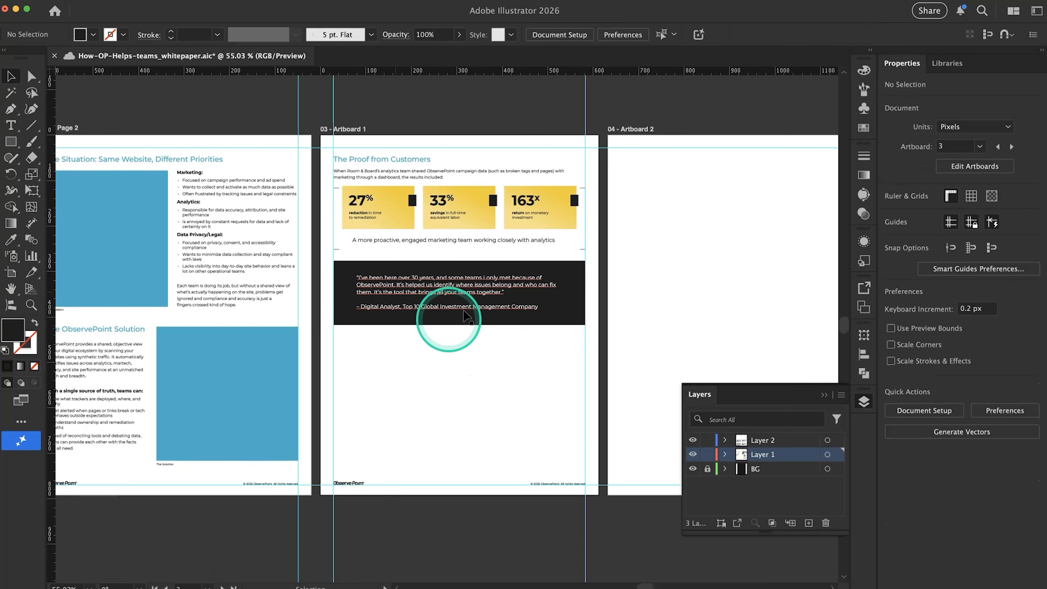
scroll(469, 379, up, 5)
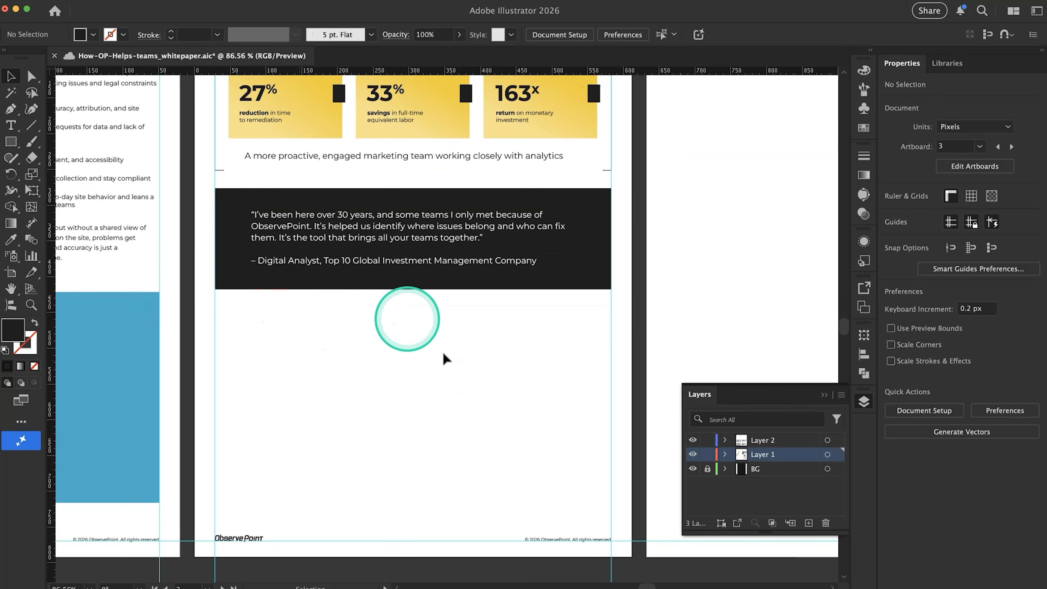
Duplicate the black panel with its quote straight down to a Y position of about 504 px, leaving a small gap between panels
drag(425, 358, 243, 328)
scroll(318, 293, down, 5)
scroll(184, 354, down, 3)
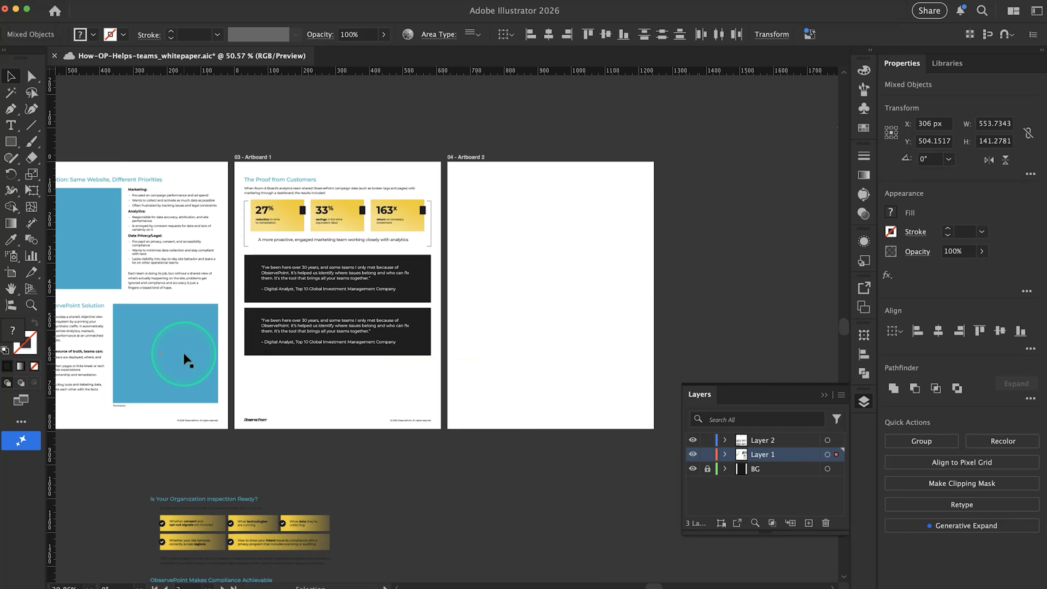
scroll(184, 354, left, 6)
scroll(184, 354, left, 3)
scroll(184, 353, right, 8)
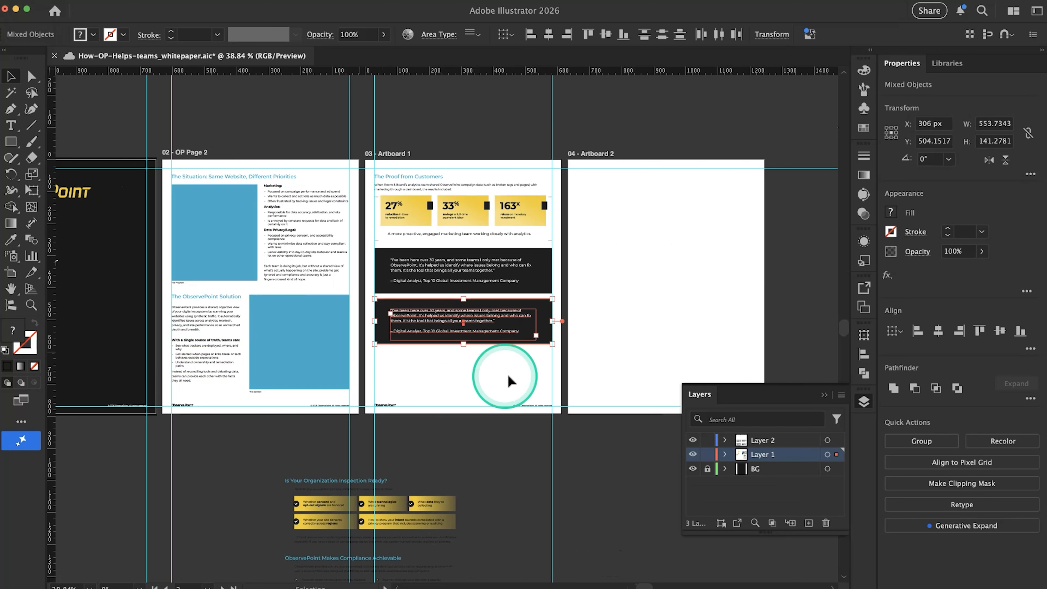
click(531, 378)
scroll(481, 362, up, 3)
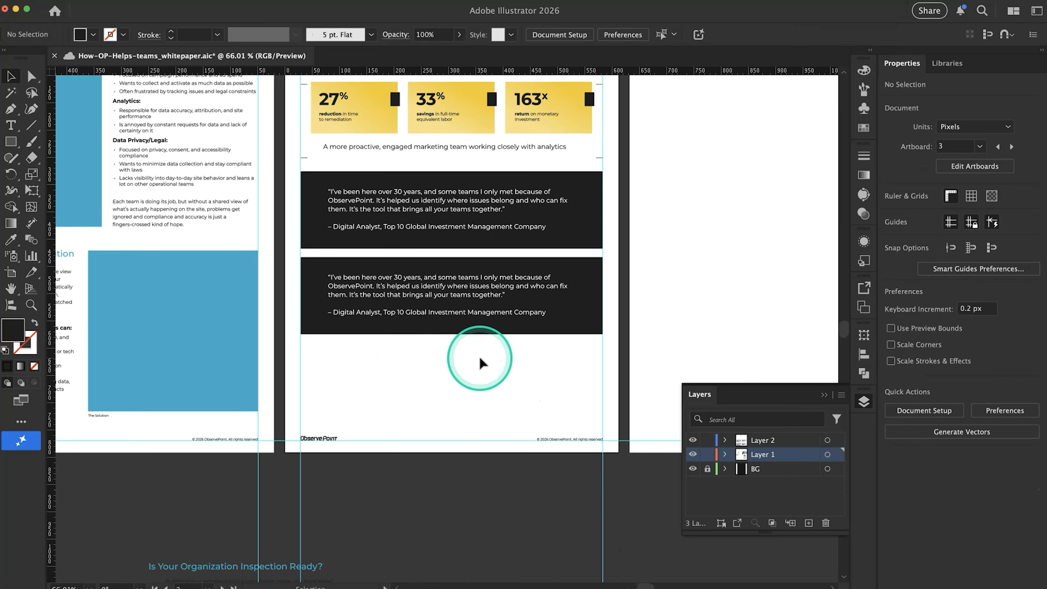
Copy the Southwest Airlines quote with its attribution from the Google Docs copy and replace the second panel's text in Illustrator with it
key(super+Tab)
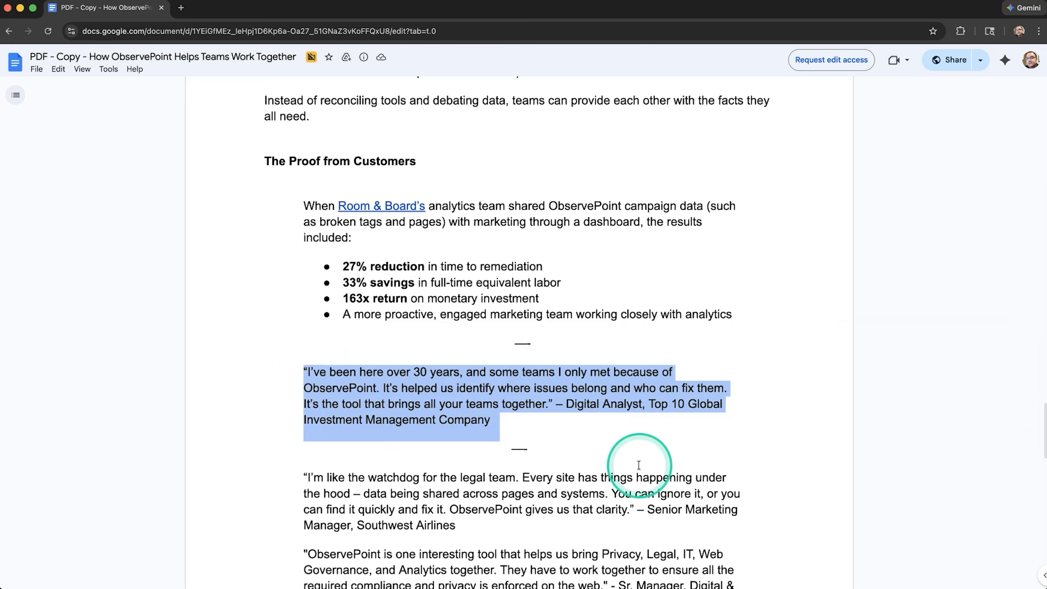
scroll(639, 465, down, 3)
drag(458, 431, 299, 381)
key(super+c)
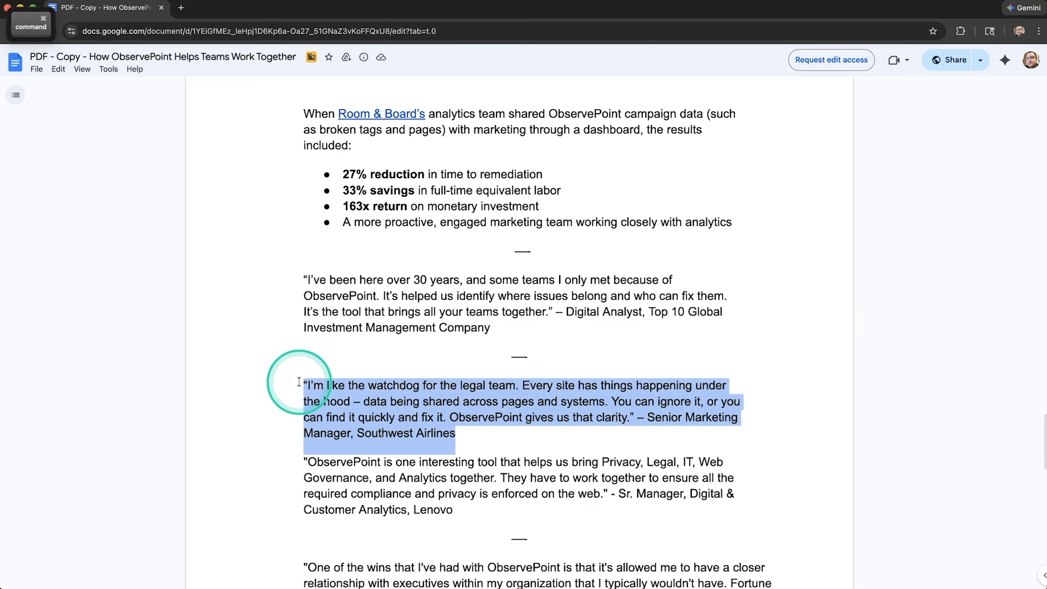
key(super+Tab)
double_click(370, 281)
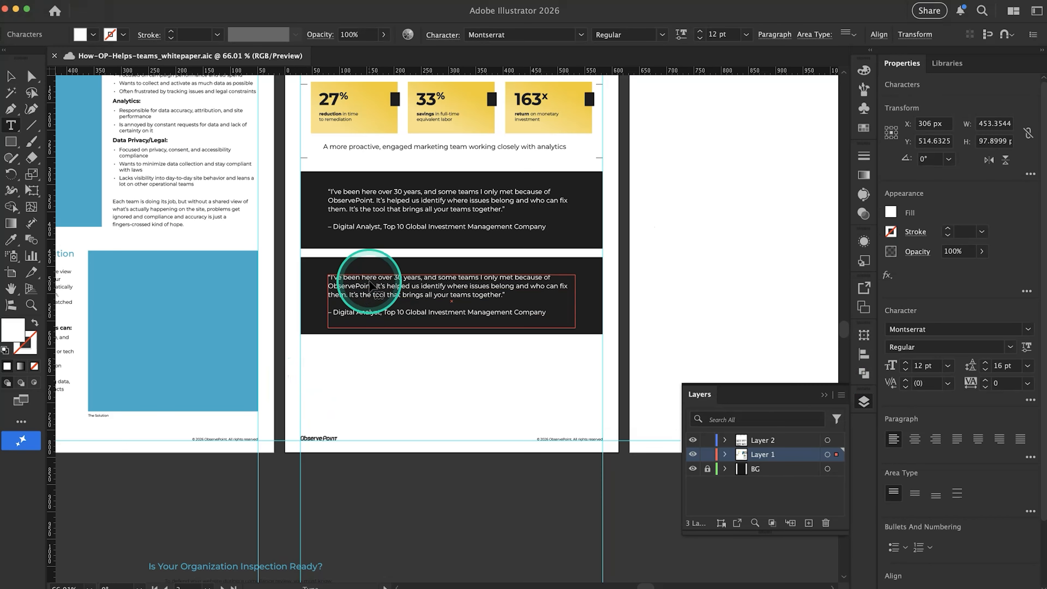
key(super+a)
key(super+v)
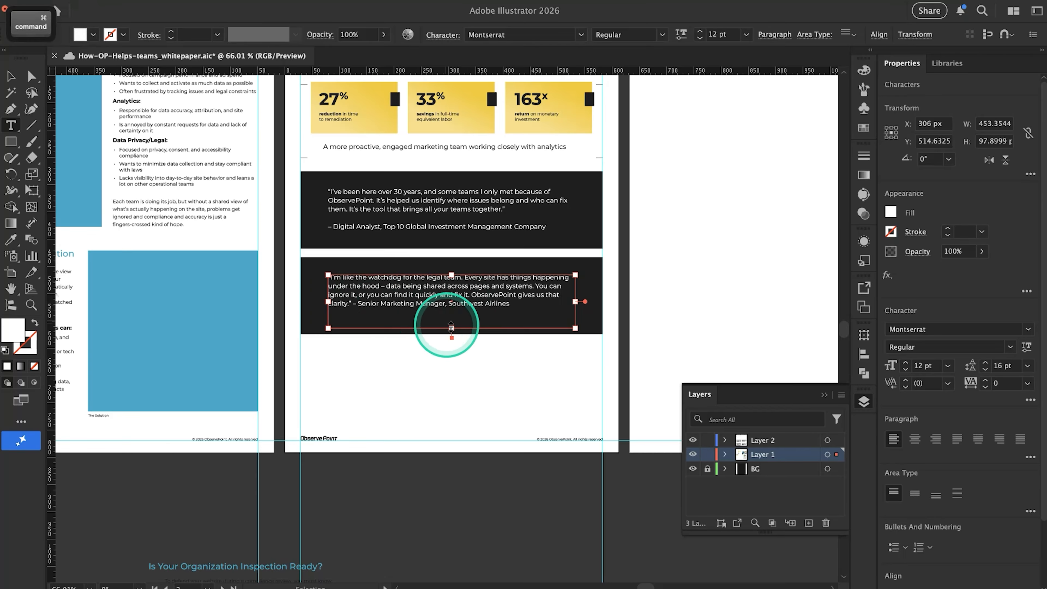
Move the Senior Marketing Manager attribution in the second panel onto its own line after a blank line
scroll(479, 320, up, 5)
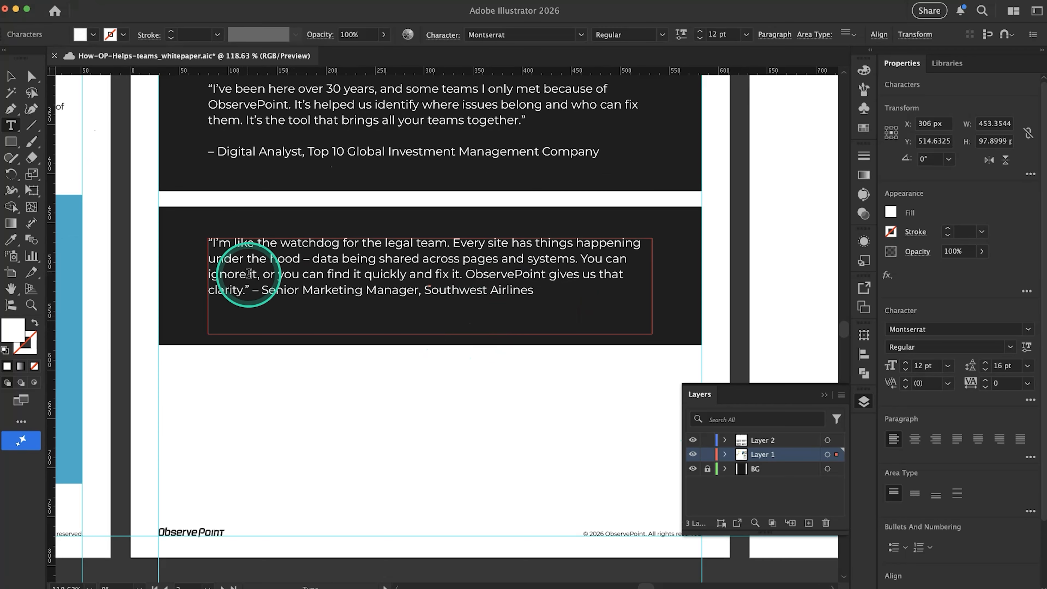
key(Return)
key(Return)
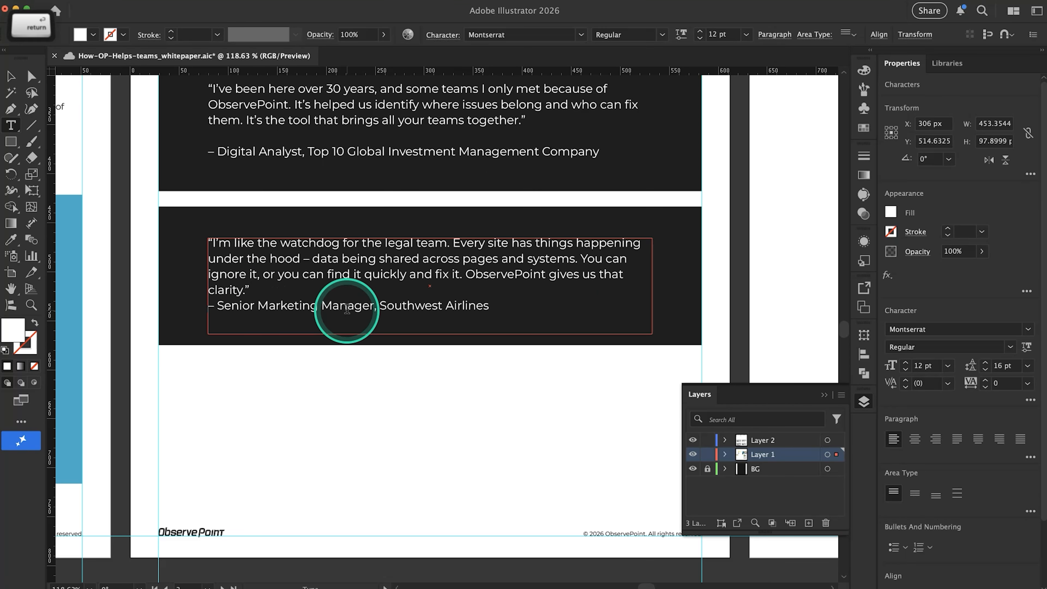
super+click(363, 402)
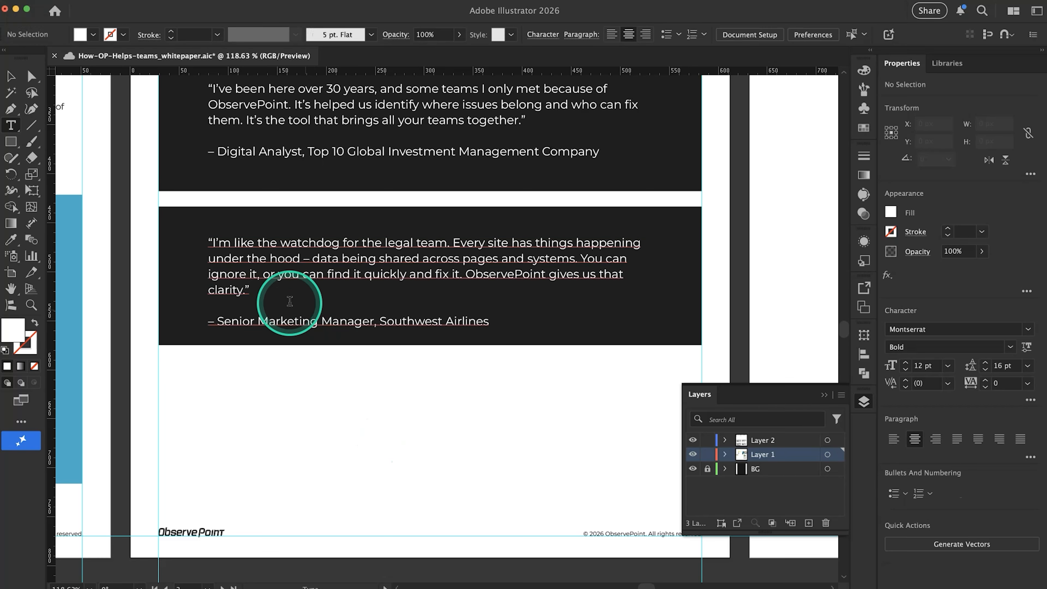
scroll(290, 302, down, 5)
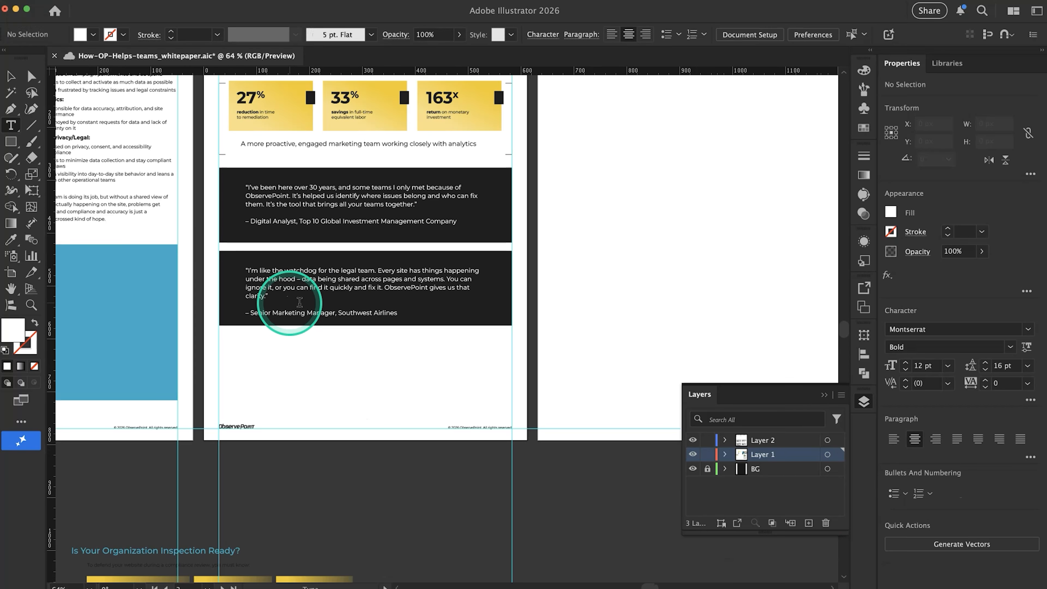
Duplicate the second panel with its quote straight down as a third, and extend the second panel's rectangle downward to about 154 px high
key(v)
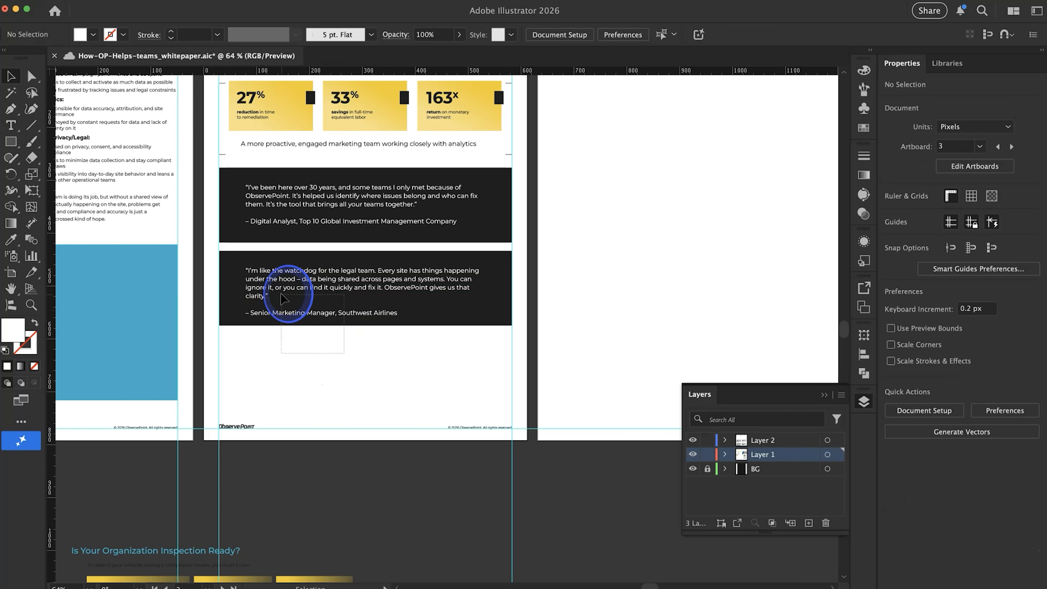
drag(244, 272, 247, 357)
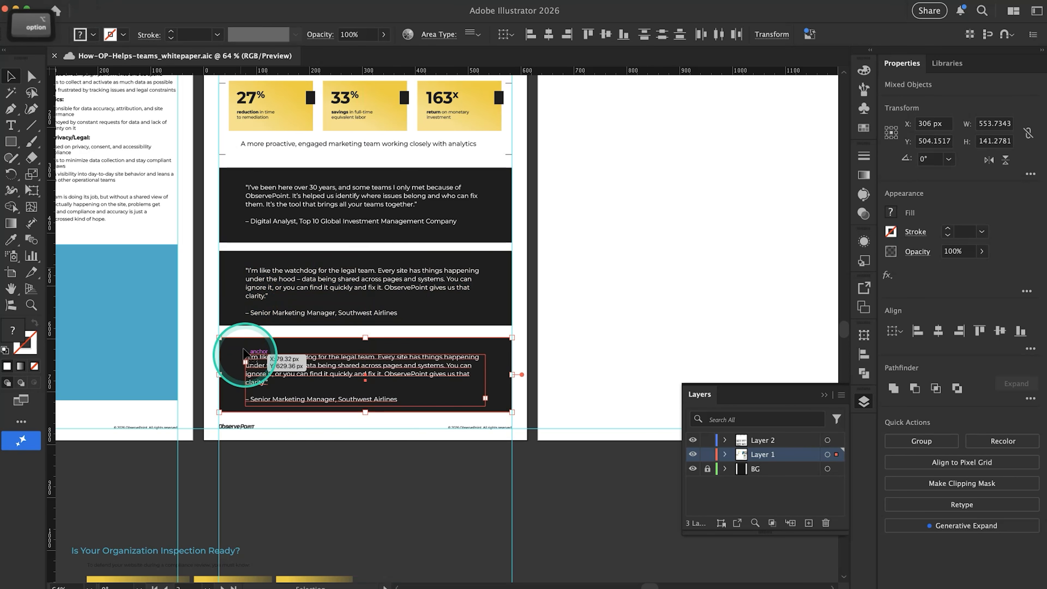
click(273, 316)
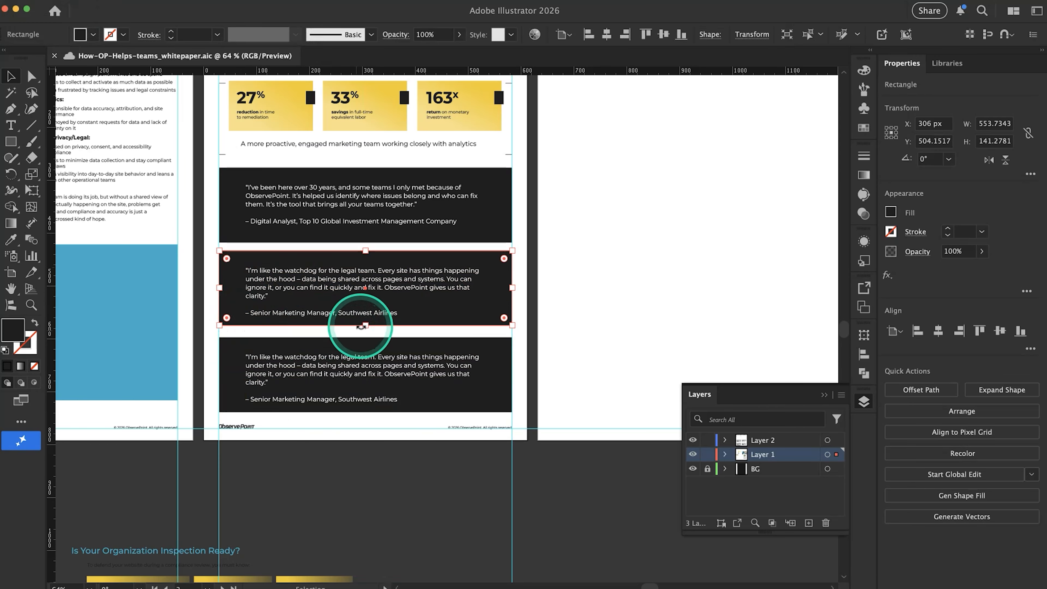
drag(365, 326, 367, 335)
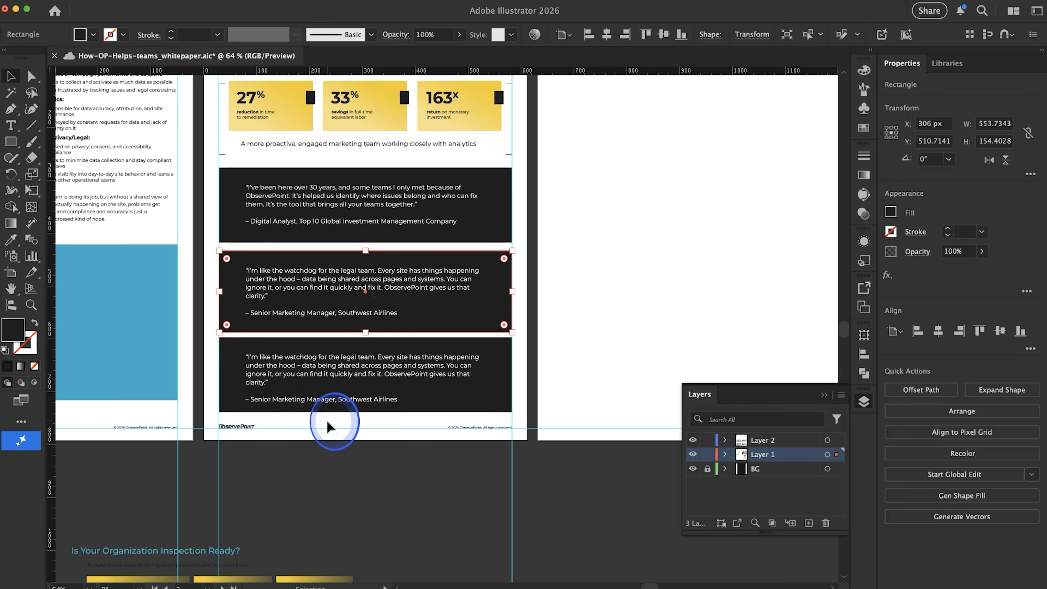
Move the third panel and its quote down to a Y position of about 675 px
drag(334, 421, 288, 351)
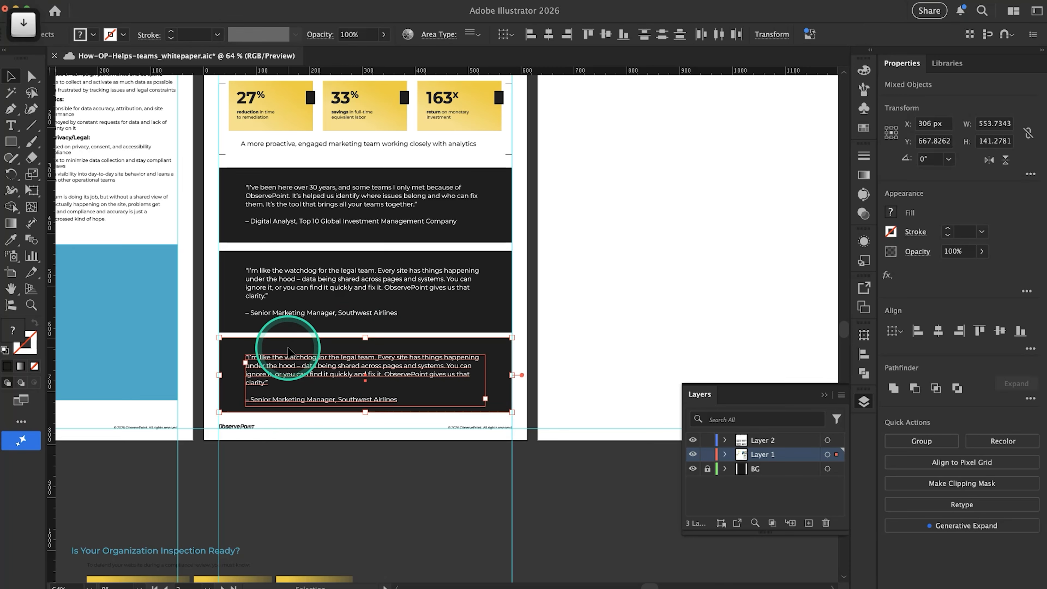
key(Down)
key(Down)
key(Down)
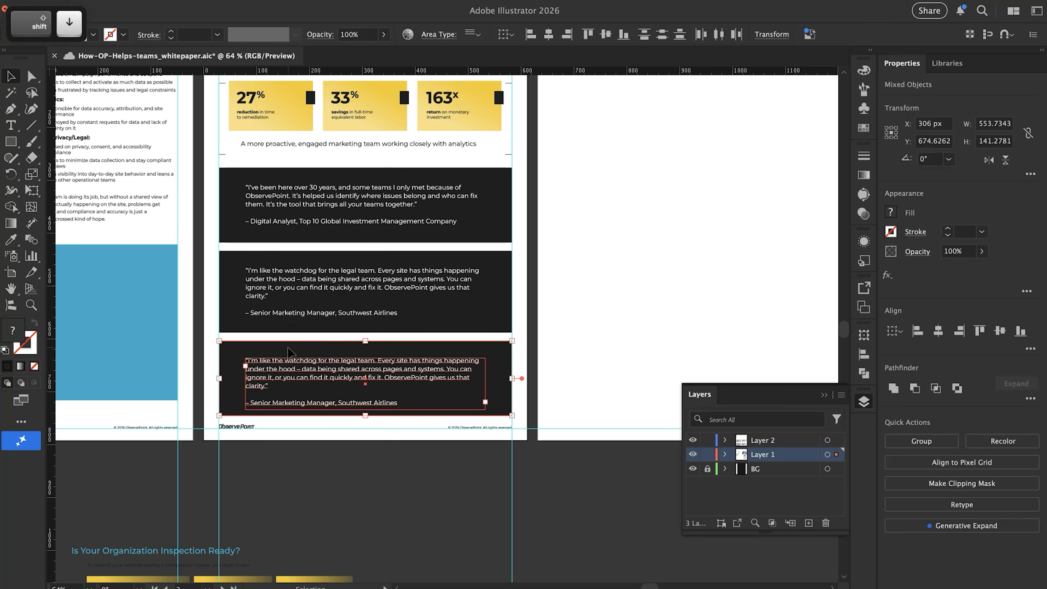
click(596, 356)
Copy the quote starting "ObservePoint is one interesting tool" from the Google Docs copy and replace the third panel's quote in Illustrator with it
key(super+Tab)
scroll(503, 412, down, 2)
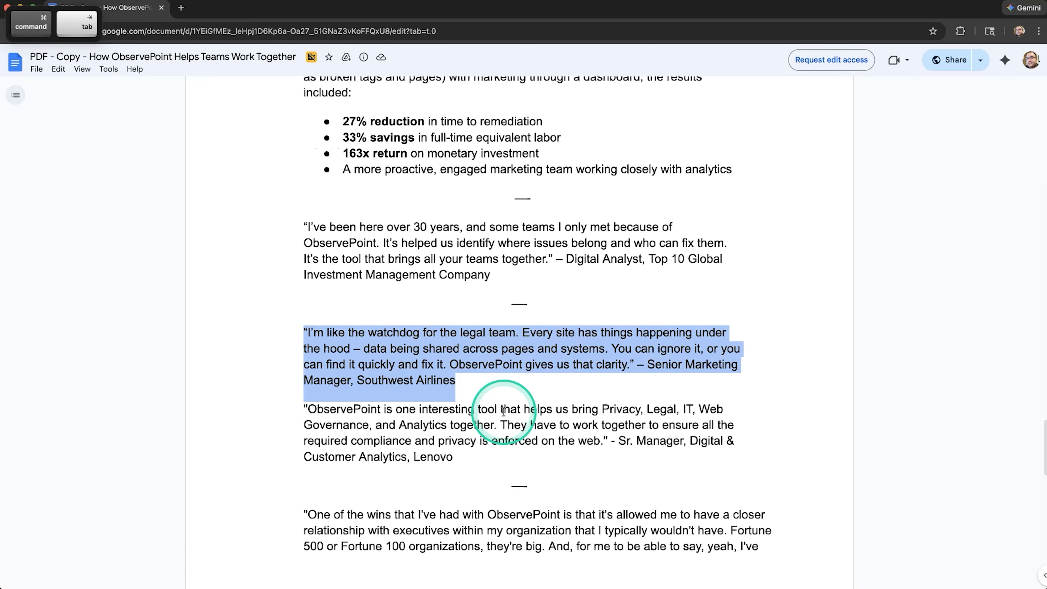
scroll(504, 412, down, 10)
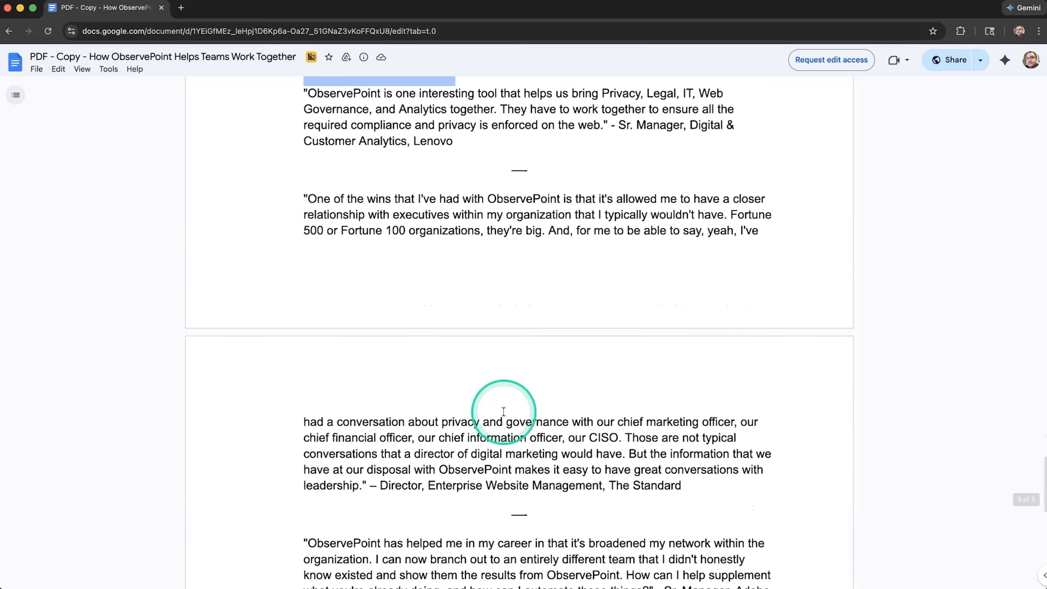
scroll(504, 412, up, 4)
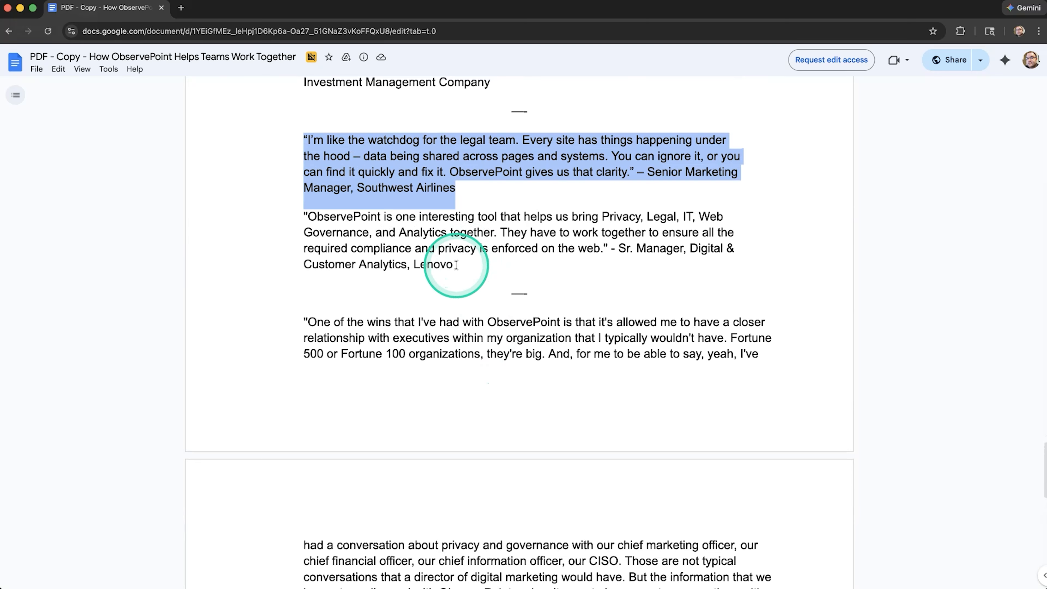
drag(609, 248, 284, 214)
key(super+c)
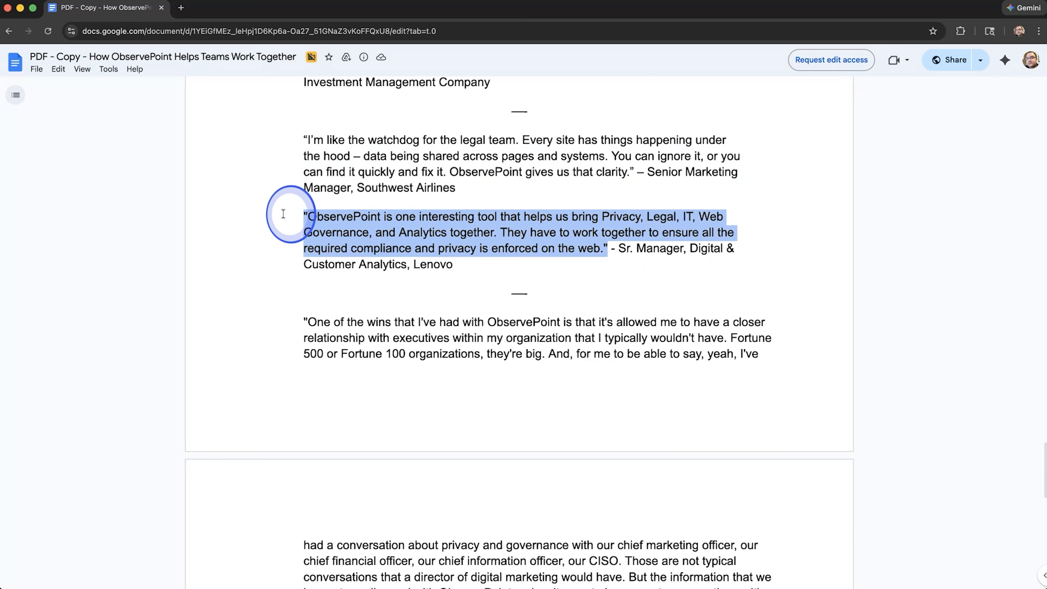
key(super+Tab)
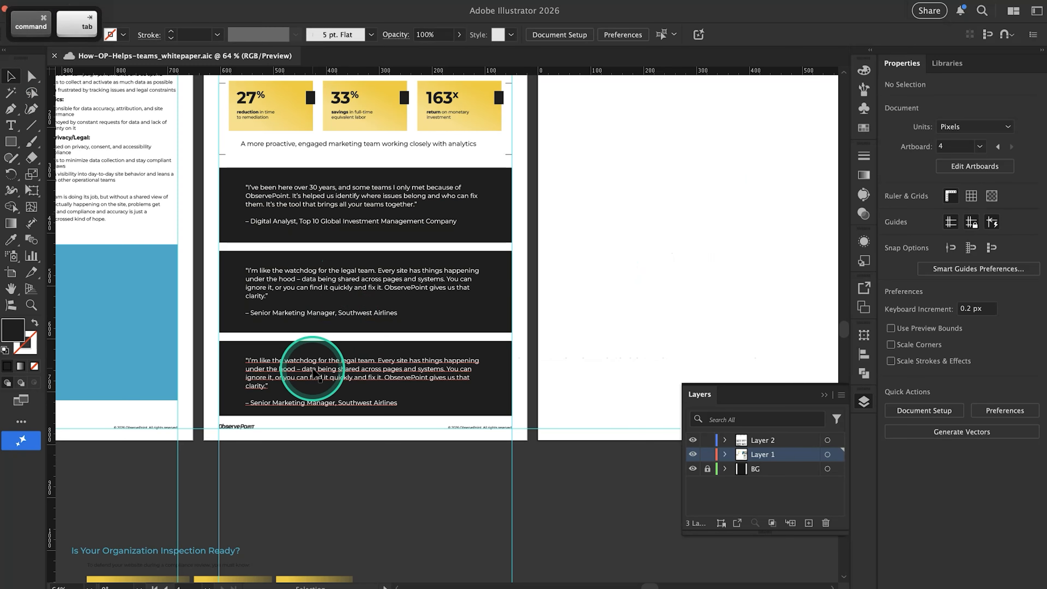
drag(258, 383, 222, 363)
key(super+v)
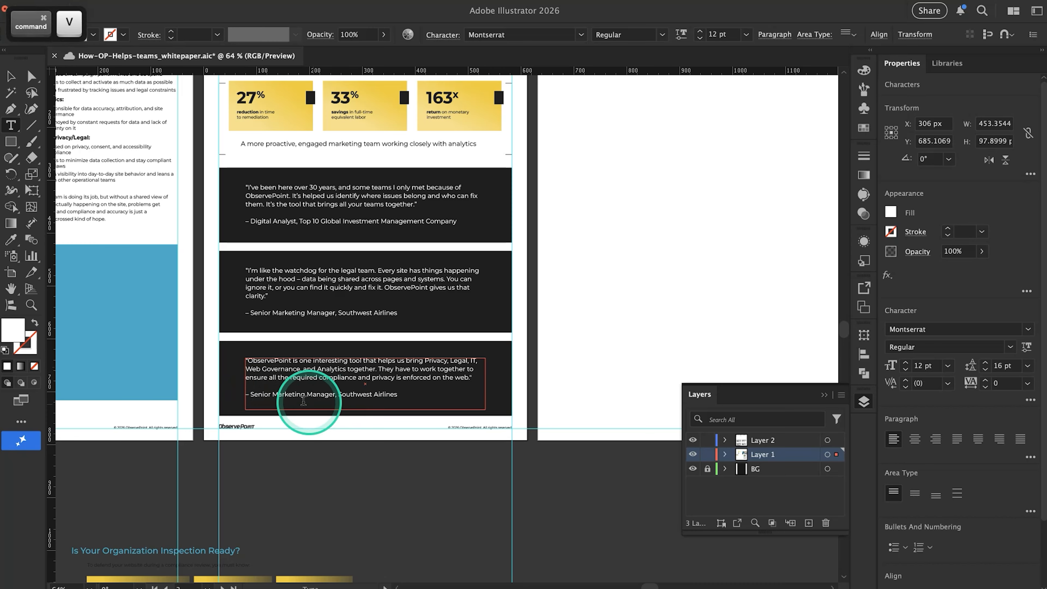
Replace the third panel's attribution with "- Sr. Manager, Digital & Customer Analytics, Lenovo" copied from the Google Docs text
key(super+Tab)
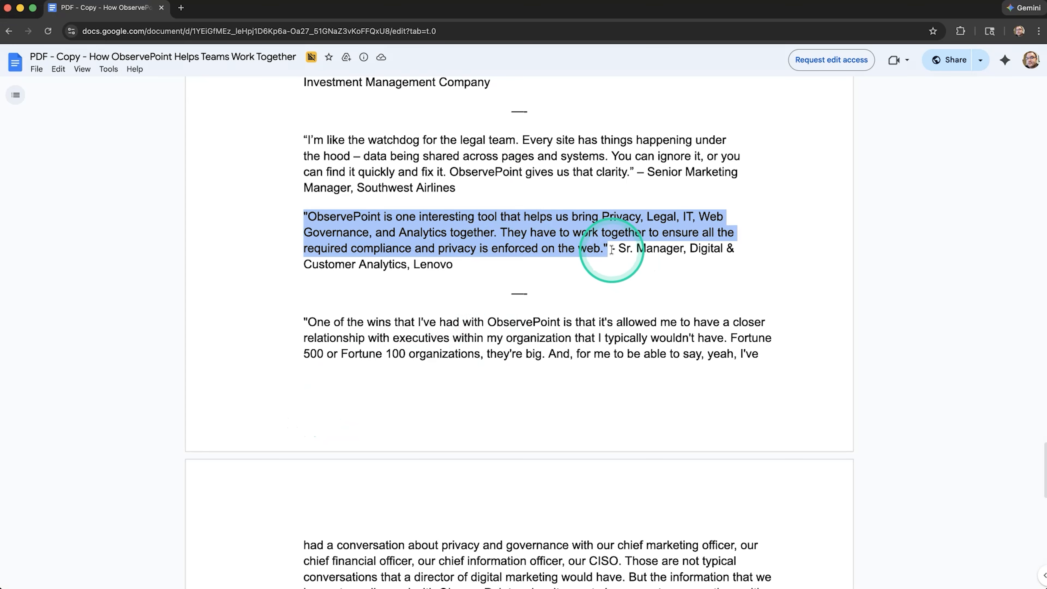
drag(612, 248, 454, 265)
key(super+c)
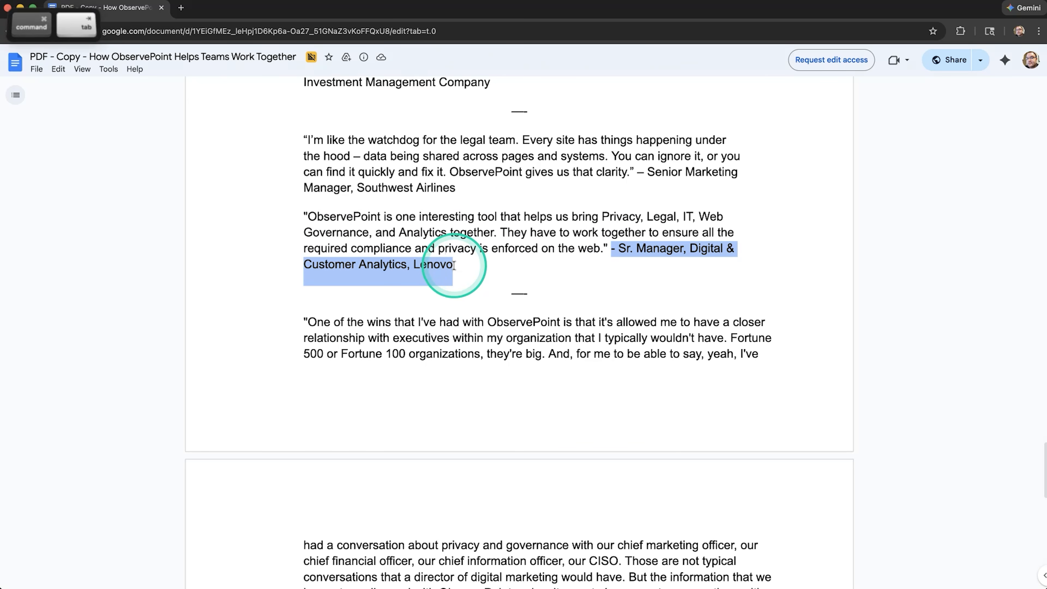
key(super+Tab)
drag(398, 394, 245, 395)
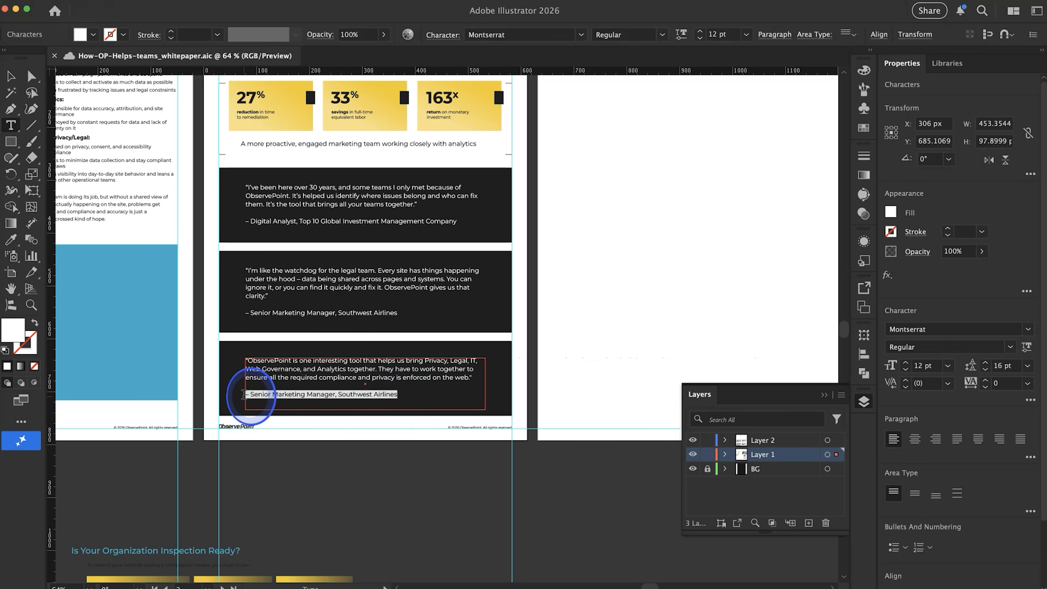
key(super+v)
Read through the remaining customer quotes and the closing section in the Google Docs copy, then return to Illustrator
scroll(363, 458, down, 5)
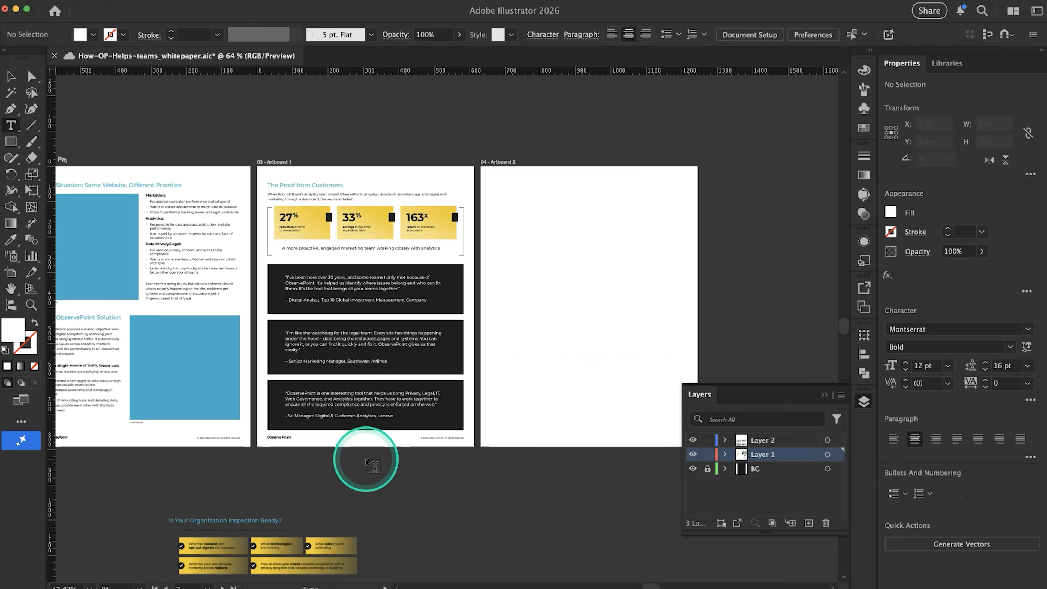
key(super+Tab)
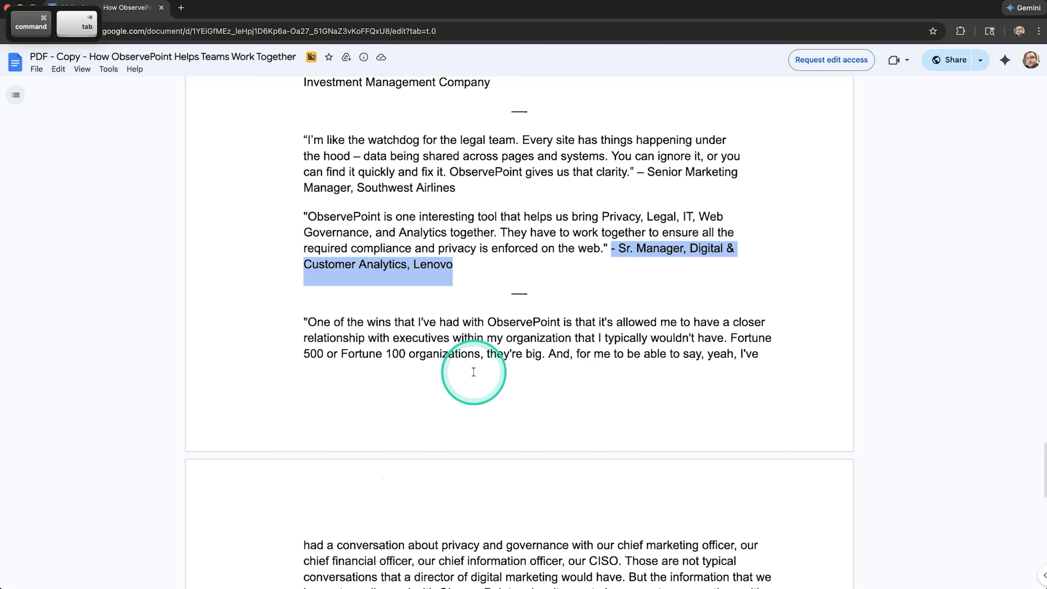
scroll(458, 328, down, 2)
scroll(437, 308, left, 3)
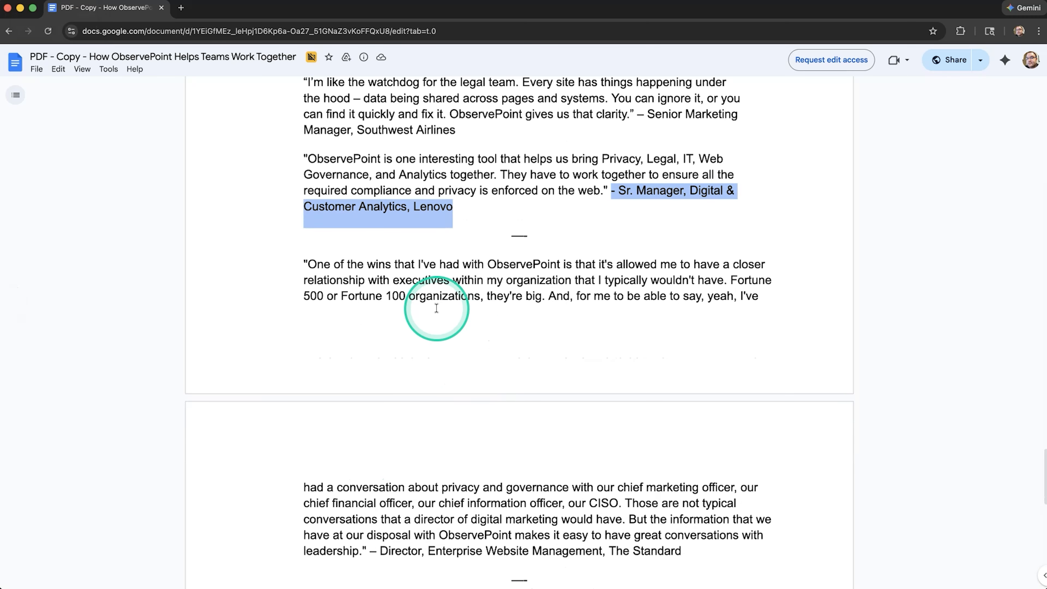
scroll(437, 308, down, 5)
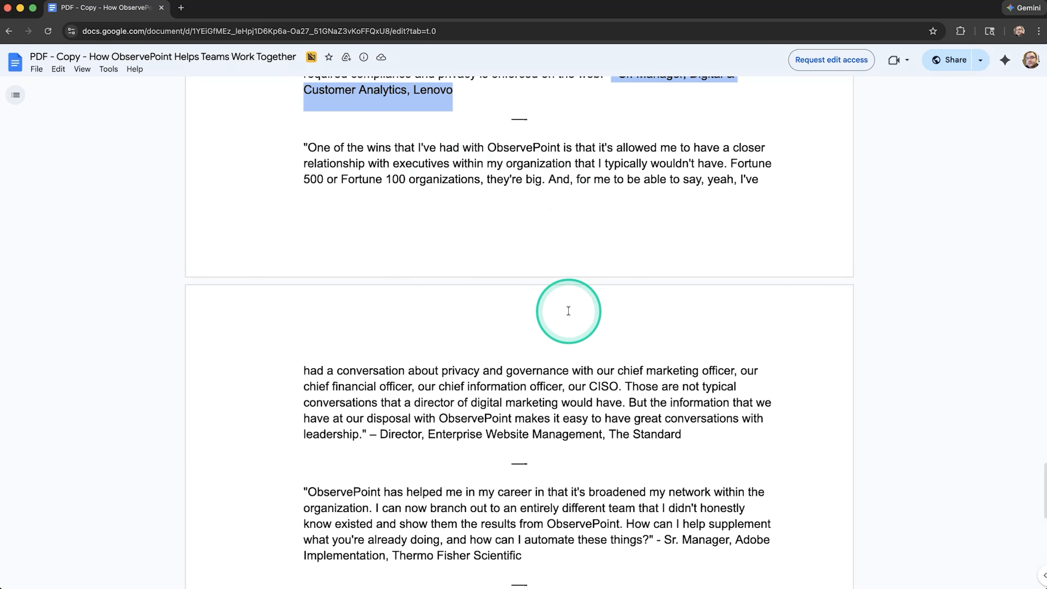
scroll(557, 307, down, 3)
scroll(560, 306, down, 5)
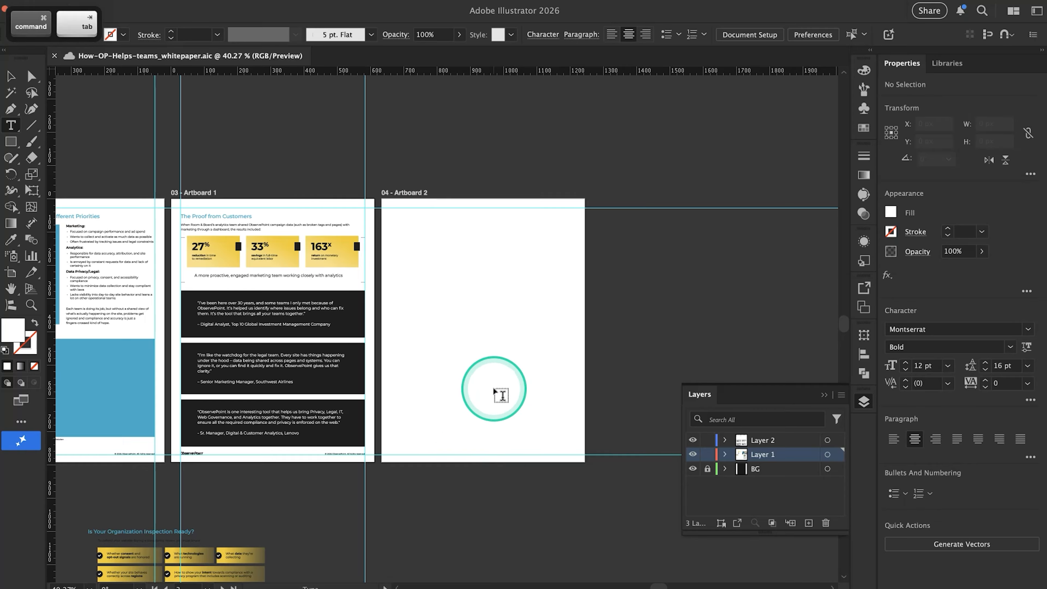
scroll(491, 390, left, 2)
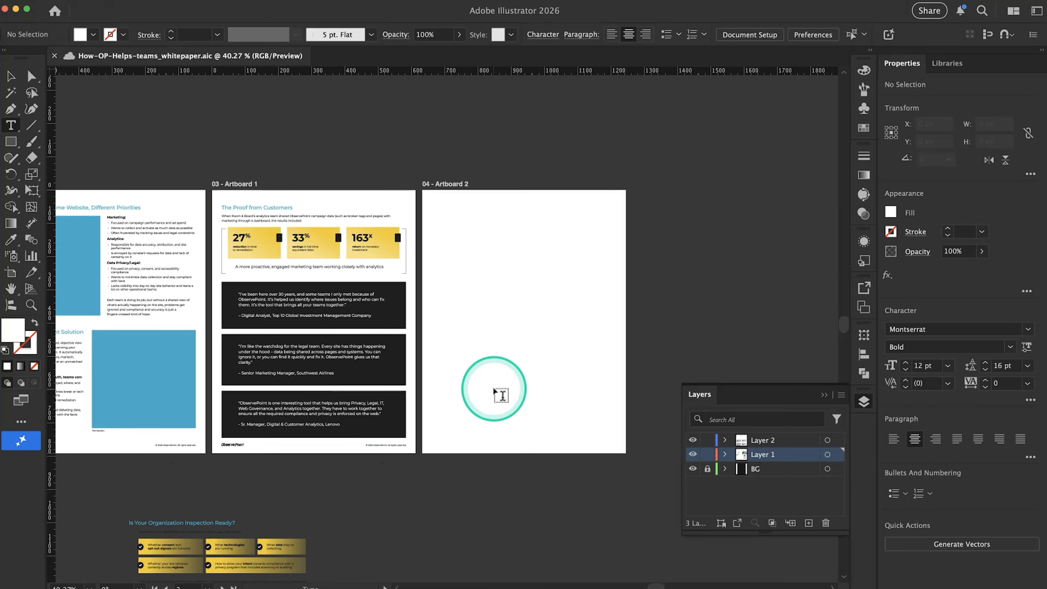
Try to copy the first two quote panels and paste them onto Artboard 2
click(480, 367)
key(super+z)
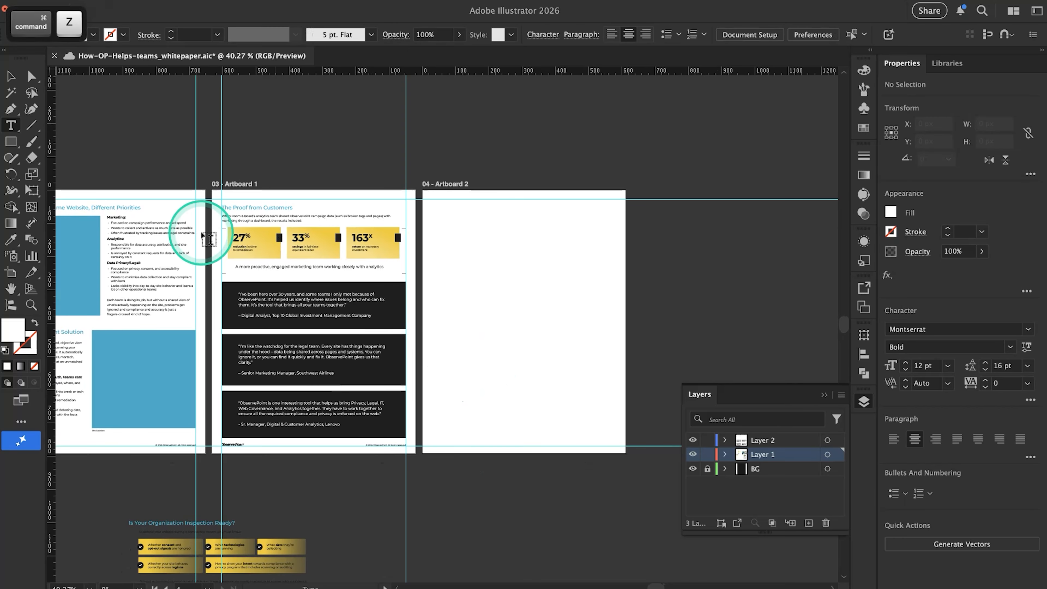
click(11, 77)
click(424, 357)
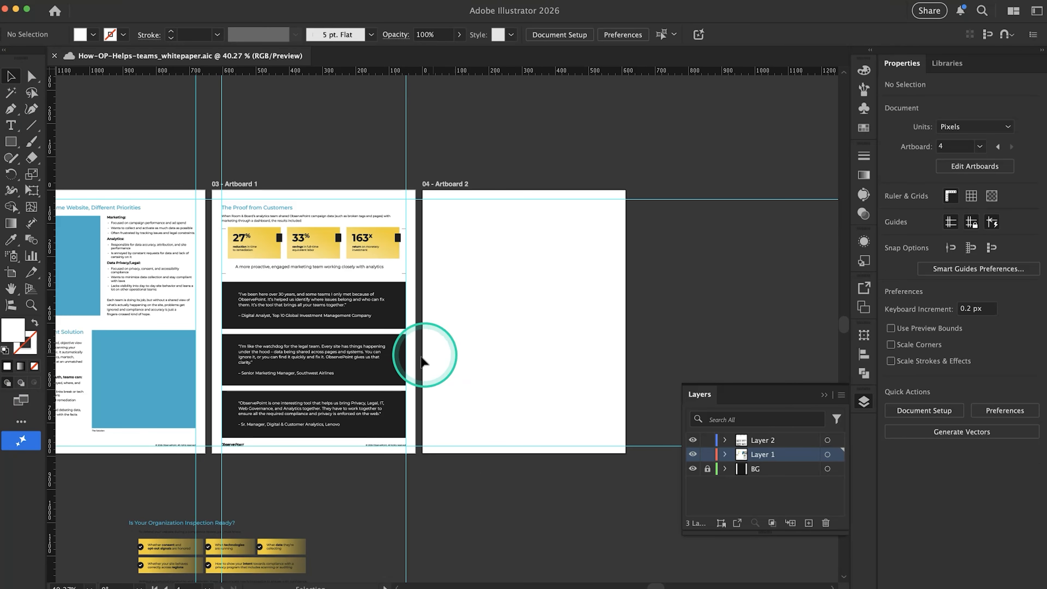
drag(283, 336, 248, 288)
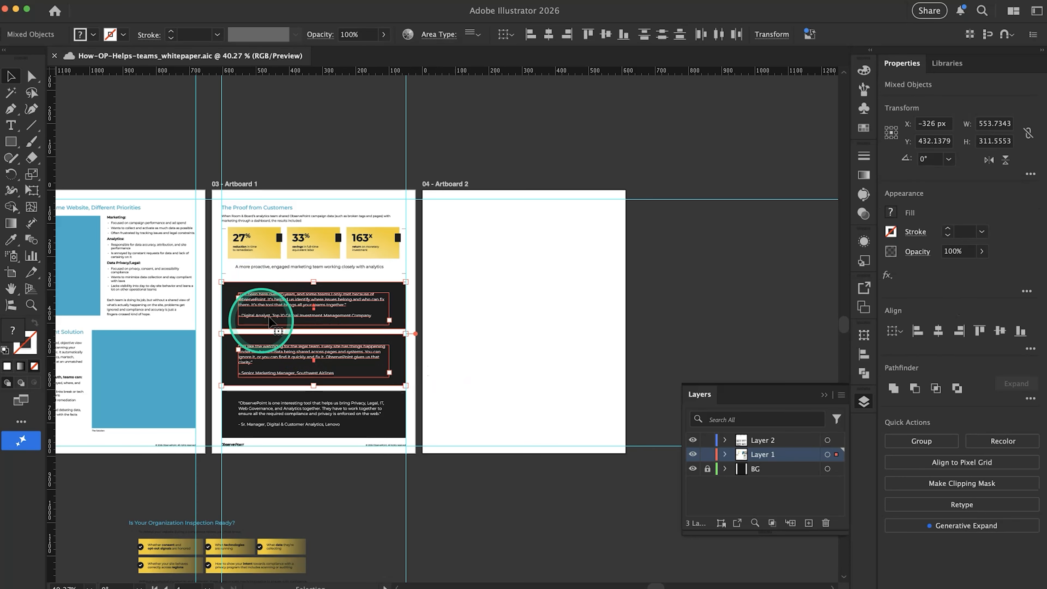
key(super+c)
click(485, 273)
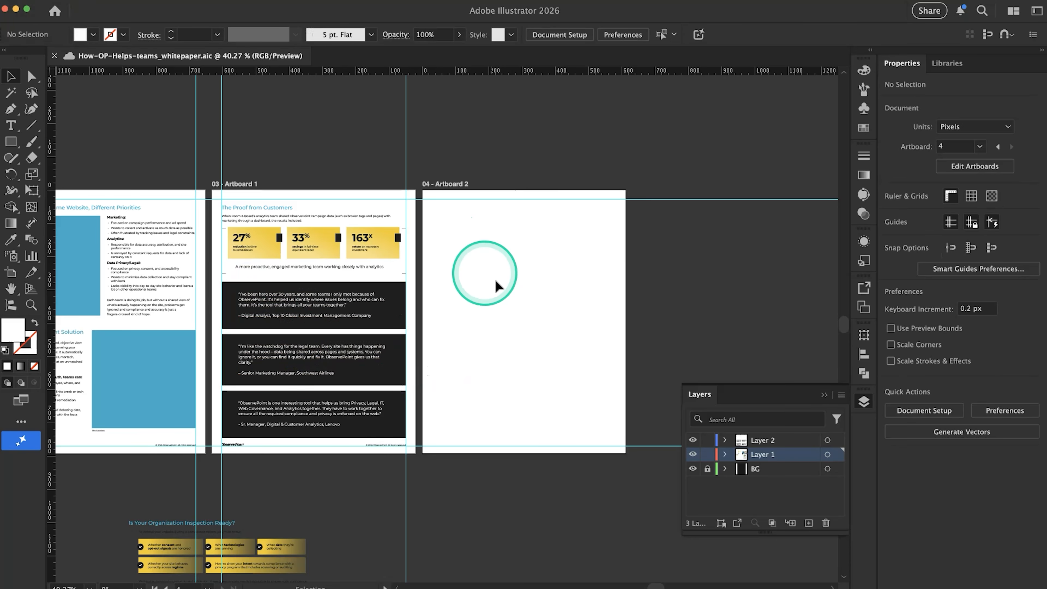
key(super+v)
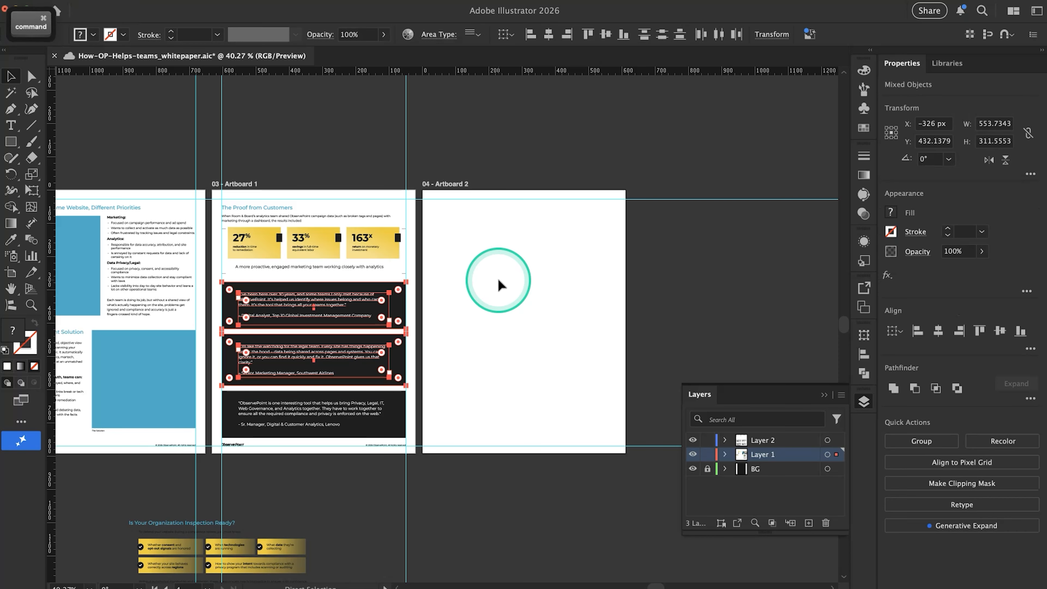
key(super+z)
Copy the first two quote panels with their text from Artboard 1 and paste them in place on Artboard 2
click(338, 208)
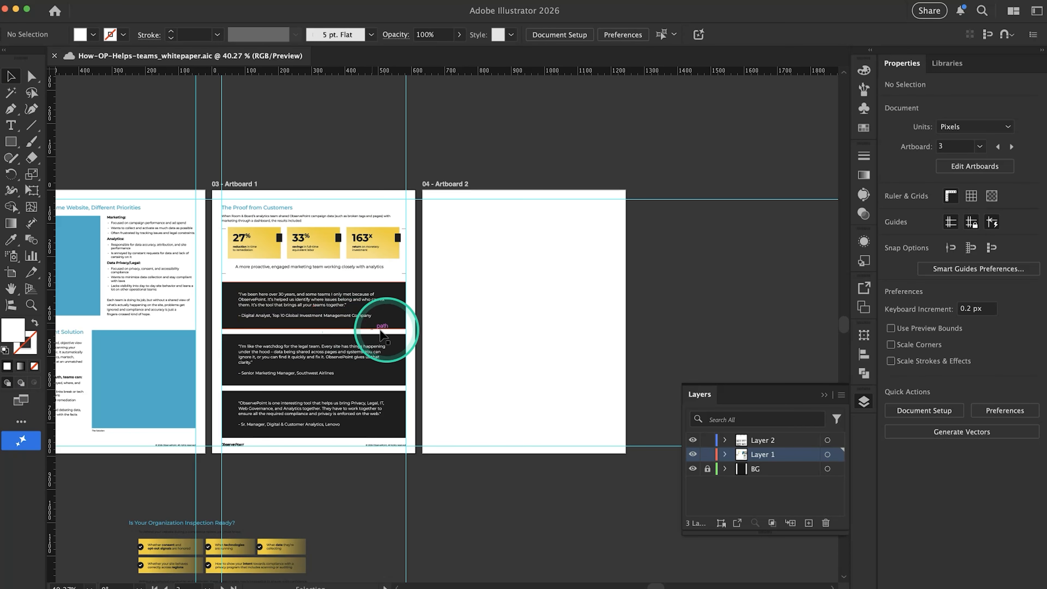
drag(272, 385, 271, 384)
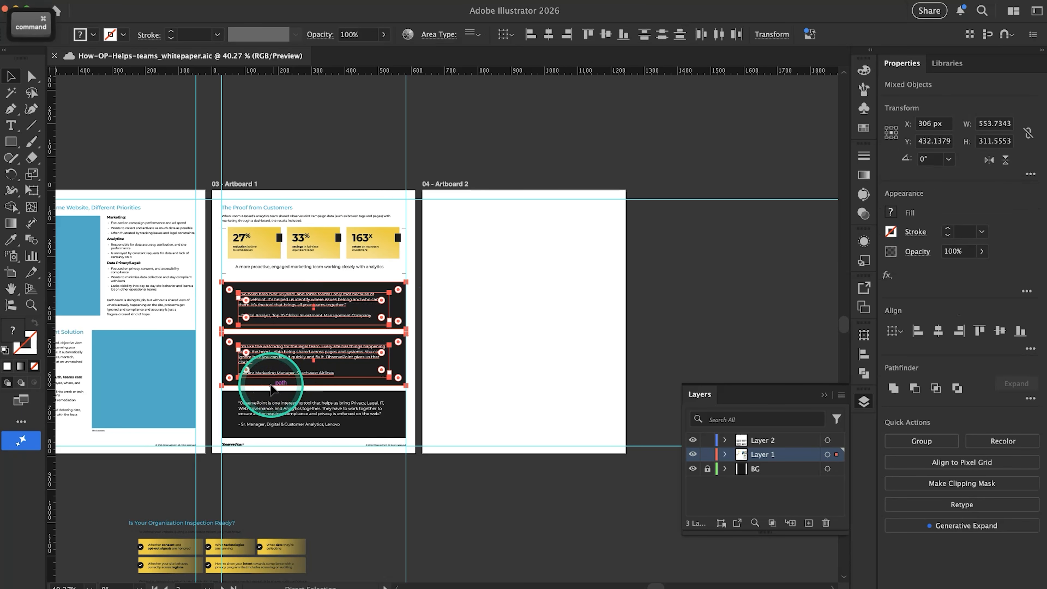
click(519, 300)
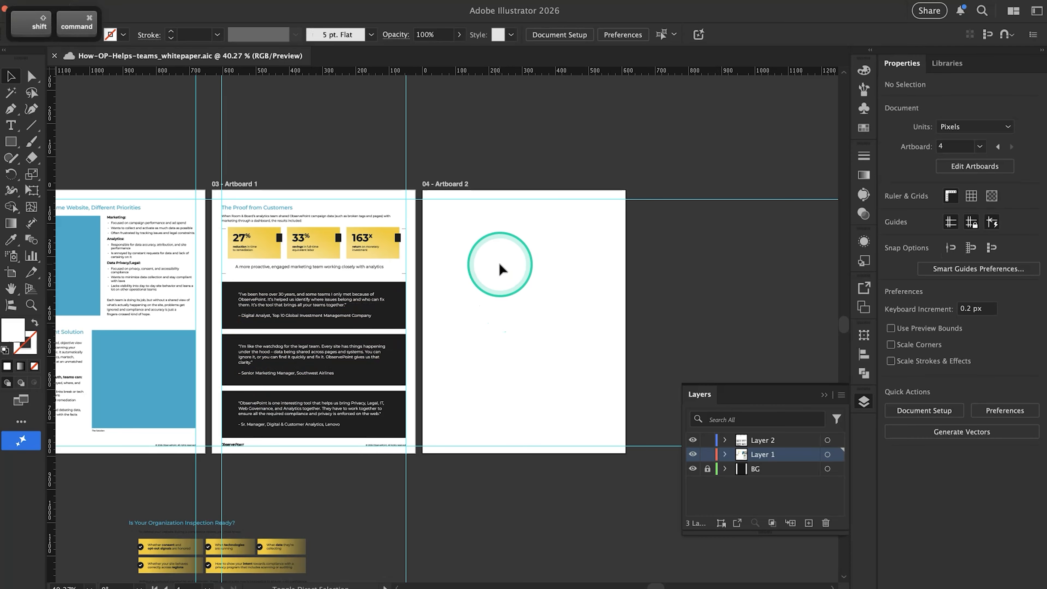
key(shift+cmd+v)
click(391, 469)
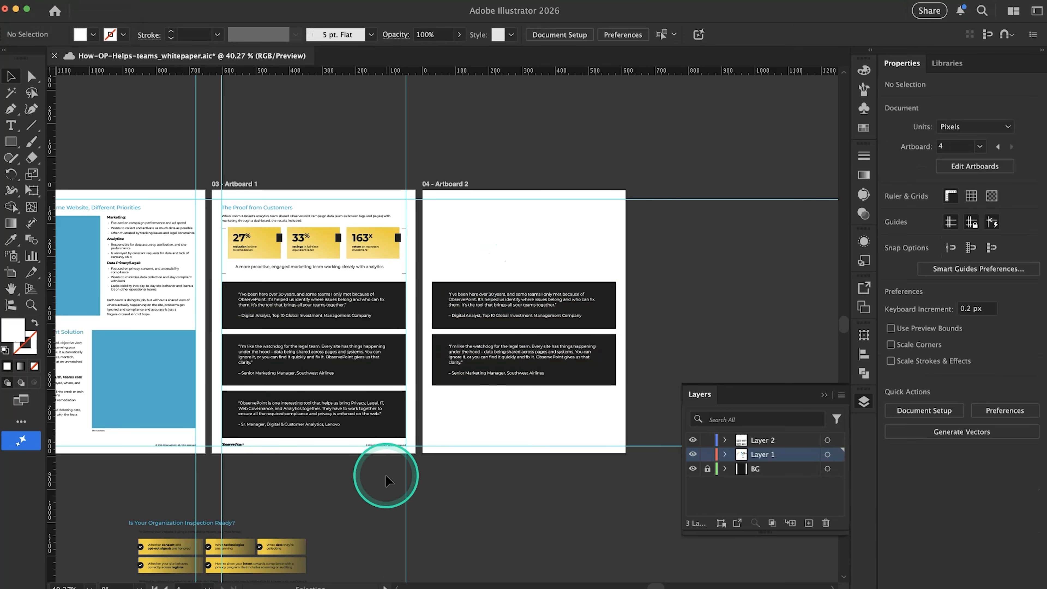
Unlock the document's guides
scroll(386, 479, up, 3)
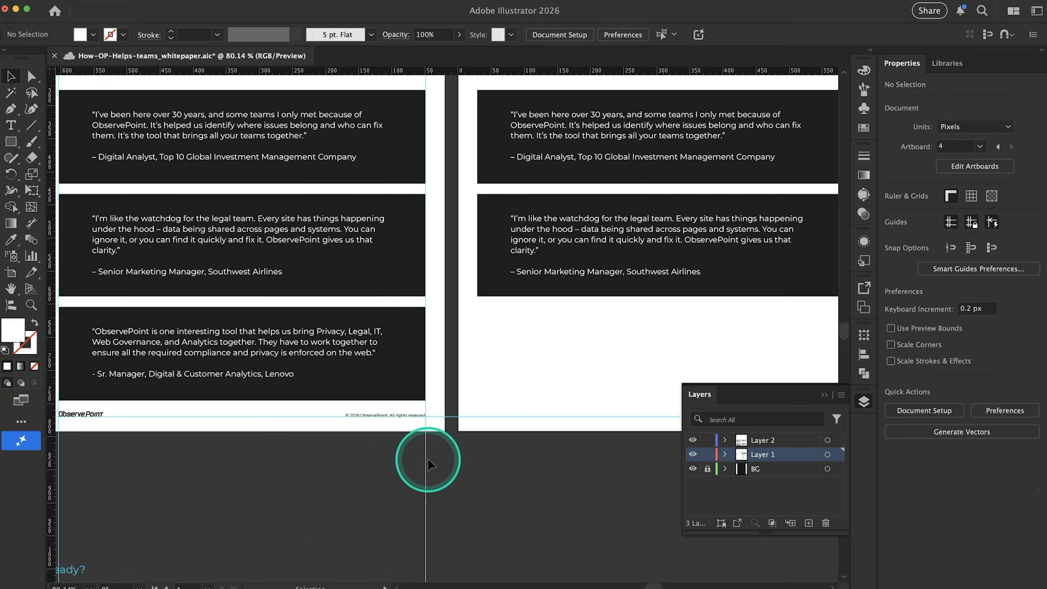
right_click(427, 466)
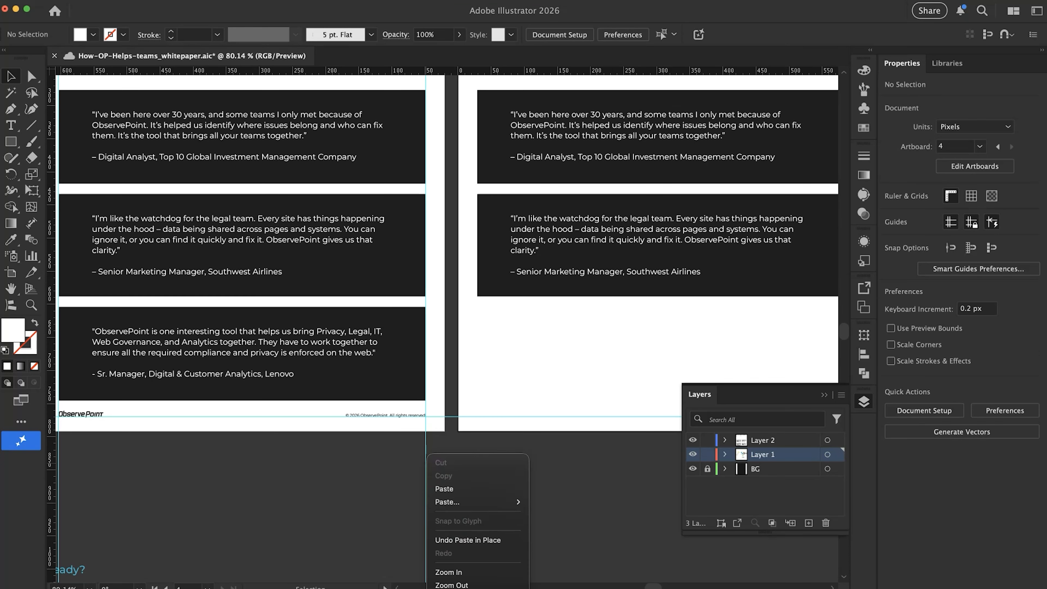
click(458, 588)
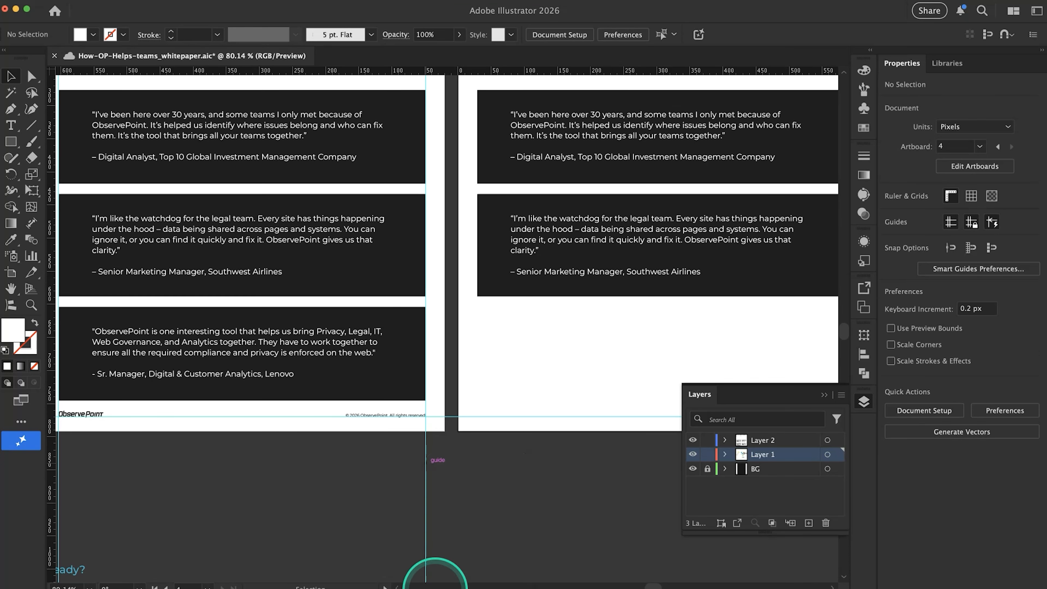
Try to copy Artboard 1's two vertical margin guides onto Artboard 2, first with a normal paste and again in place
scroll(412, 509, left, 3)
drag(129, 492, 128, 494)
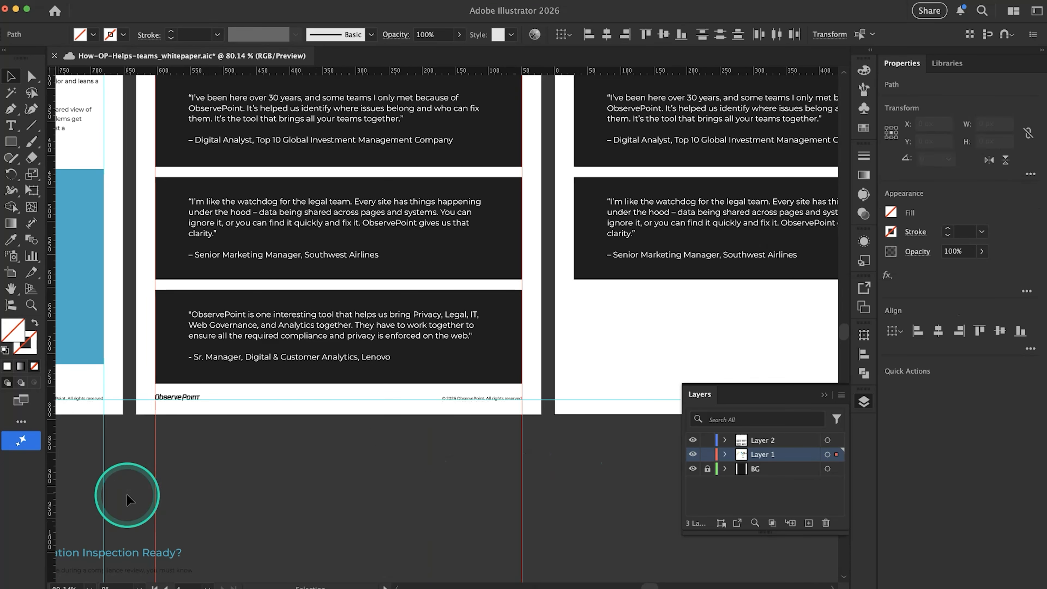
key(super+c)
scroll(603, 340, right, 5)
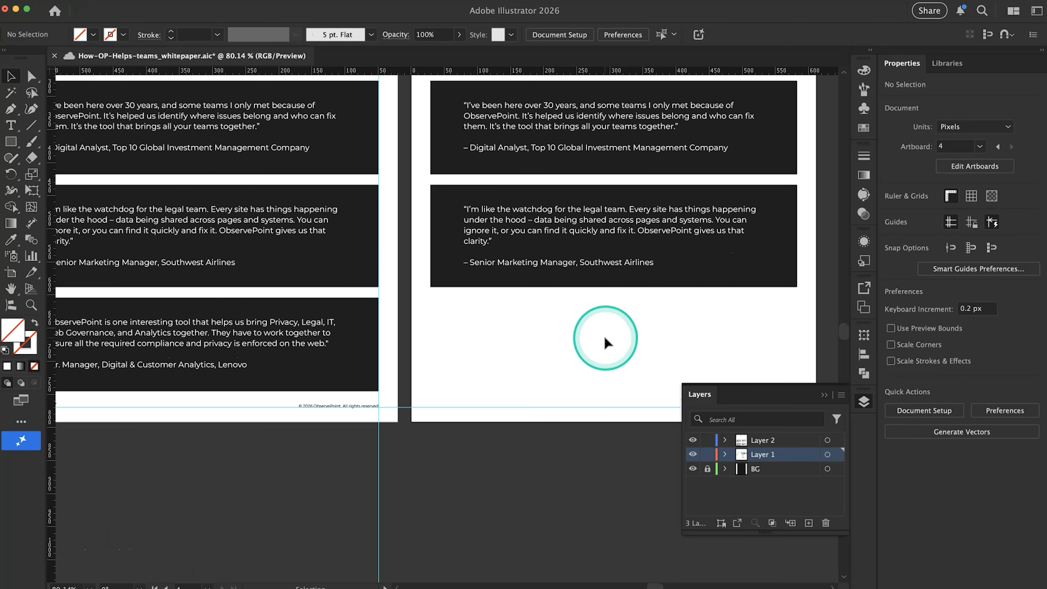
key(super+v)
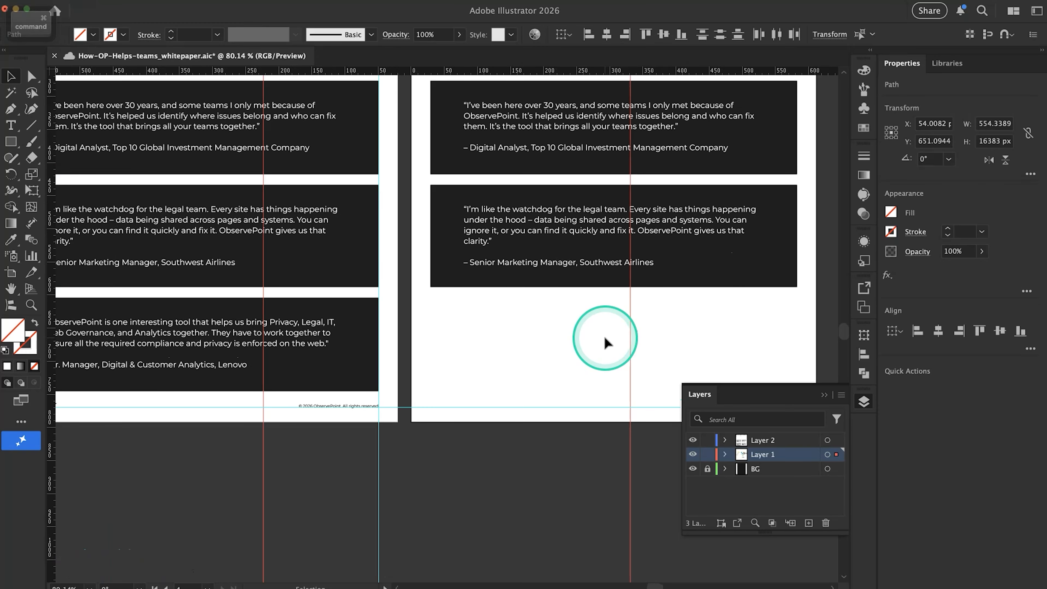
key(super+z)
key(super+shift+v)
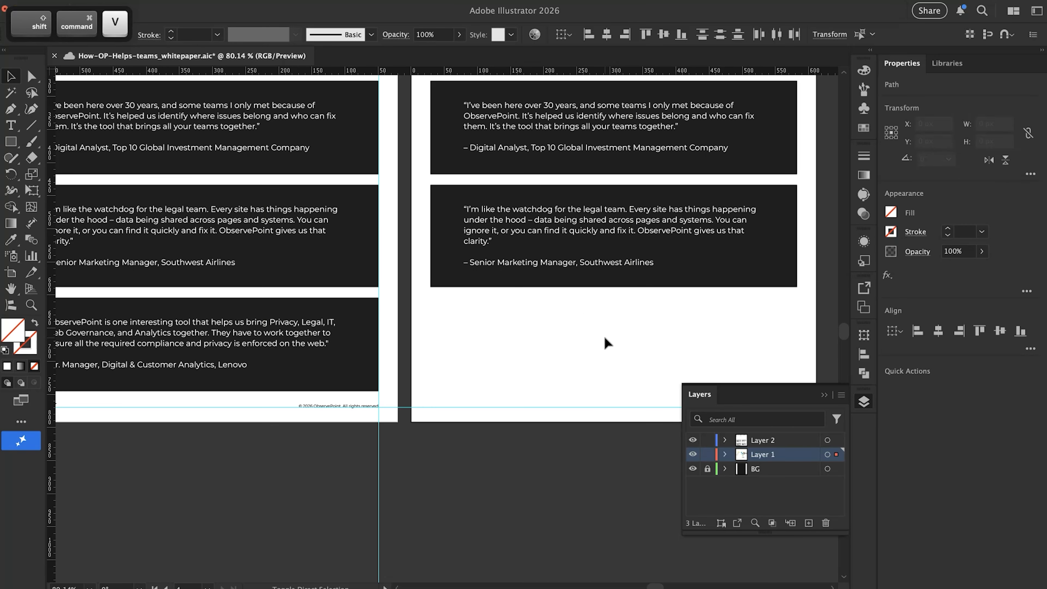
key(super+z)
With Artboard 1 active, copy its two vertical margin guides and paste them in place on Artboard 2
scroll(426, 433, left, 6)
scroll(426, 433, down, 3)
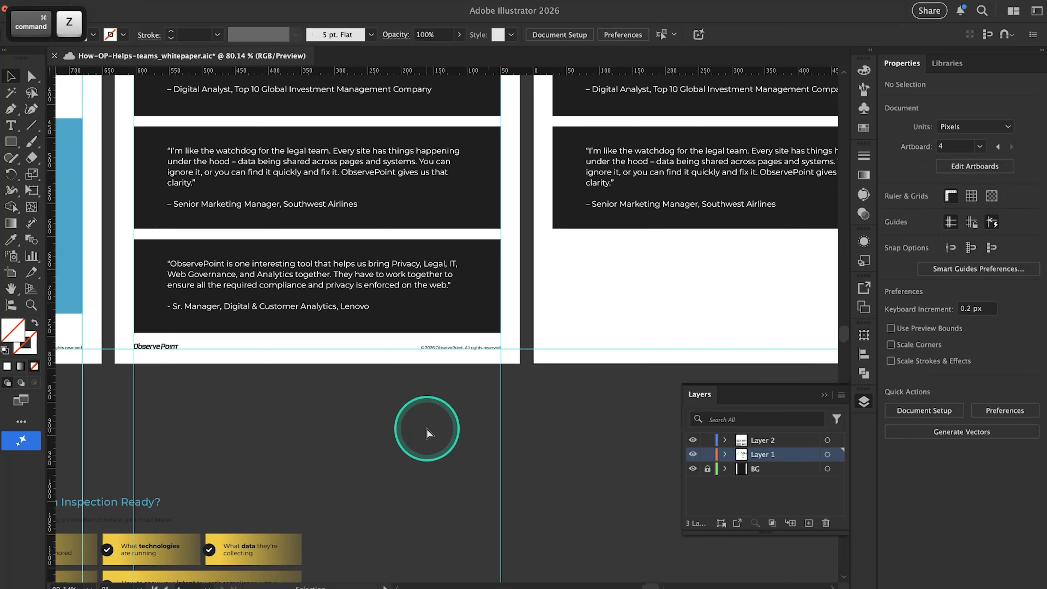
click(390, 366)
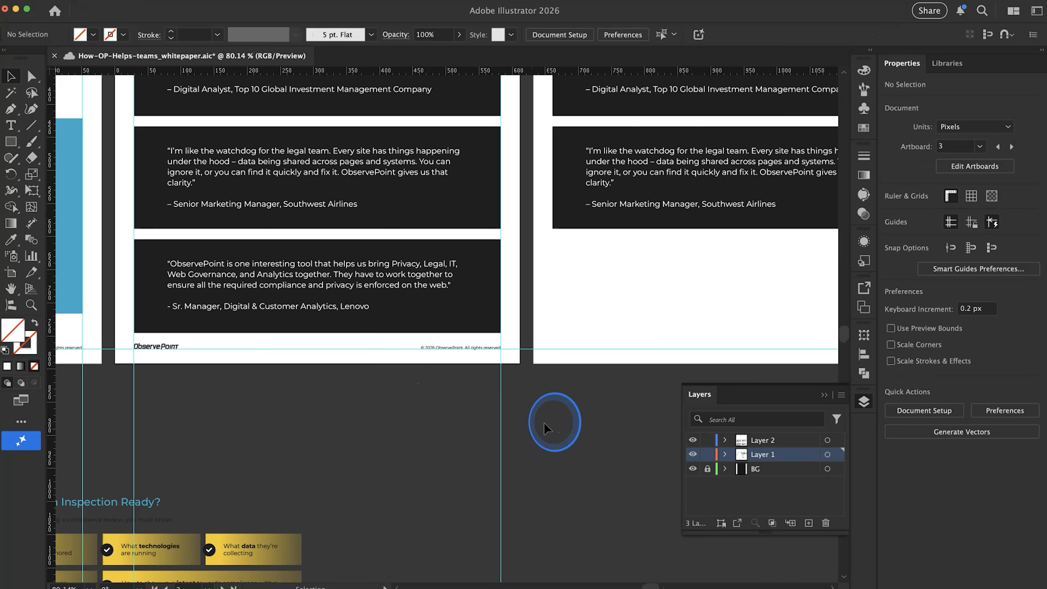
drag(117, 485, 118, 487)
key(super+c)
click(609, 305)
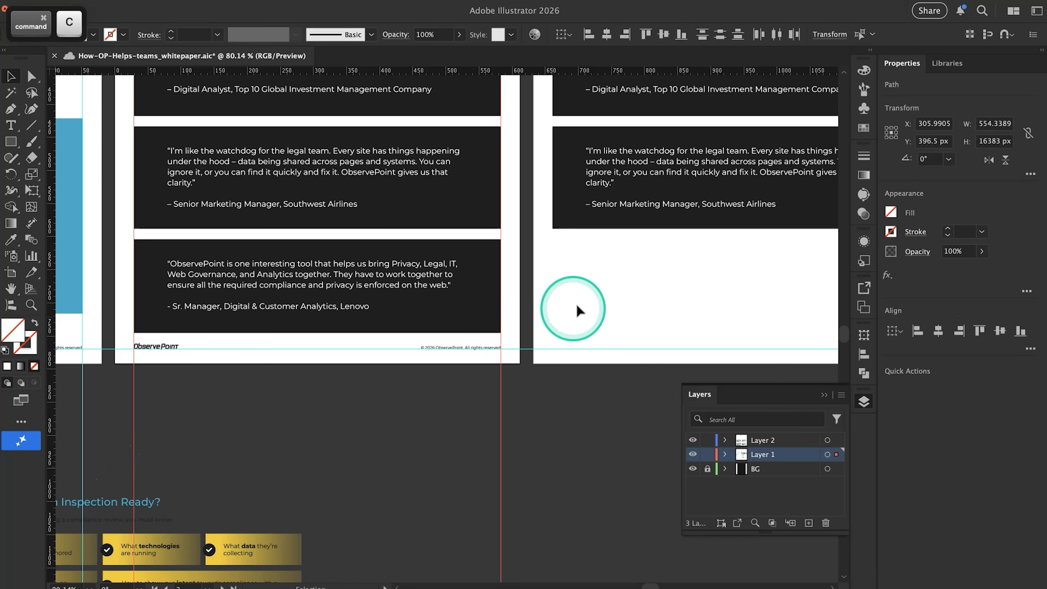
key(super+shift+v)
scroll(608, 300, right, 6)
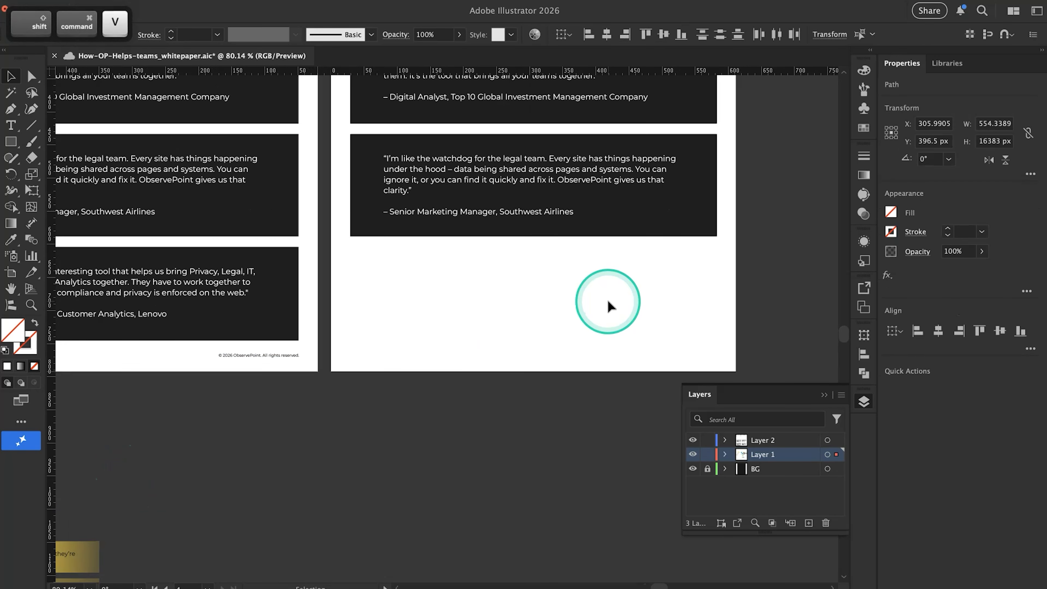
Clear the selection and lock the document's guides
click(521, 440)
scroll(522, 439, down, 3)
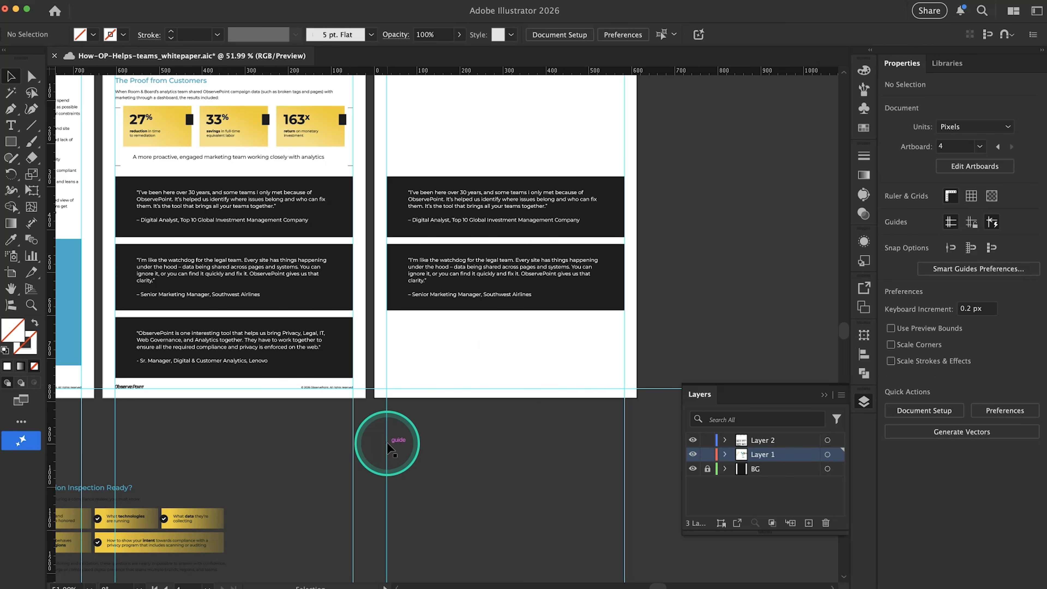
right_click(388, 445)
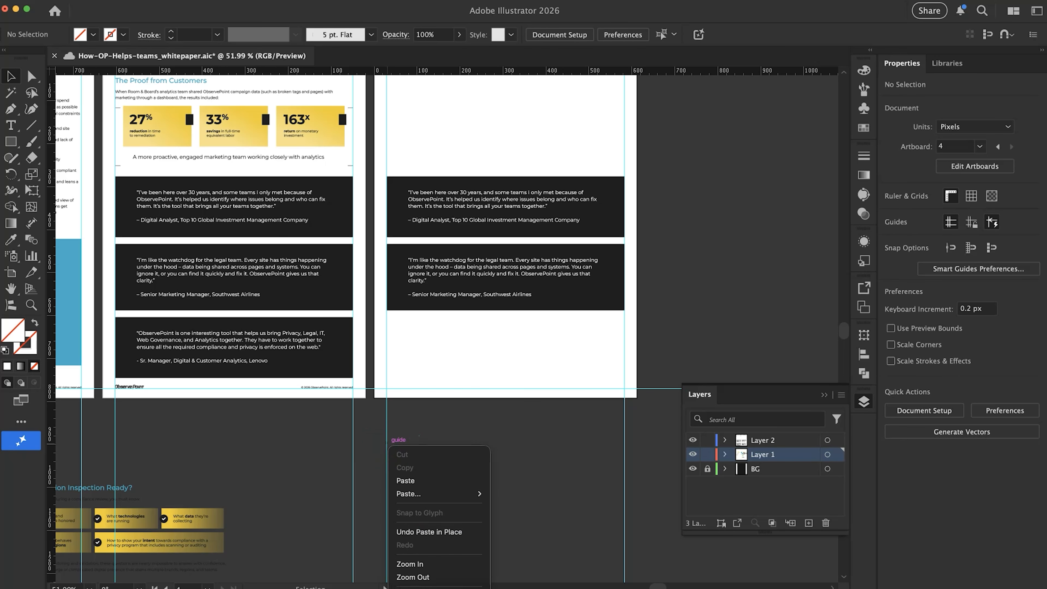
click(504, 451)
scroll(445, 330, up, 5)
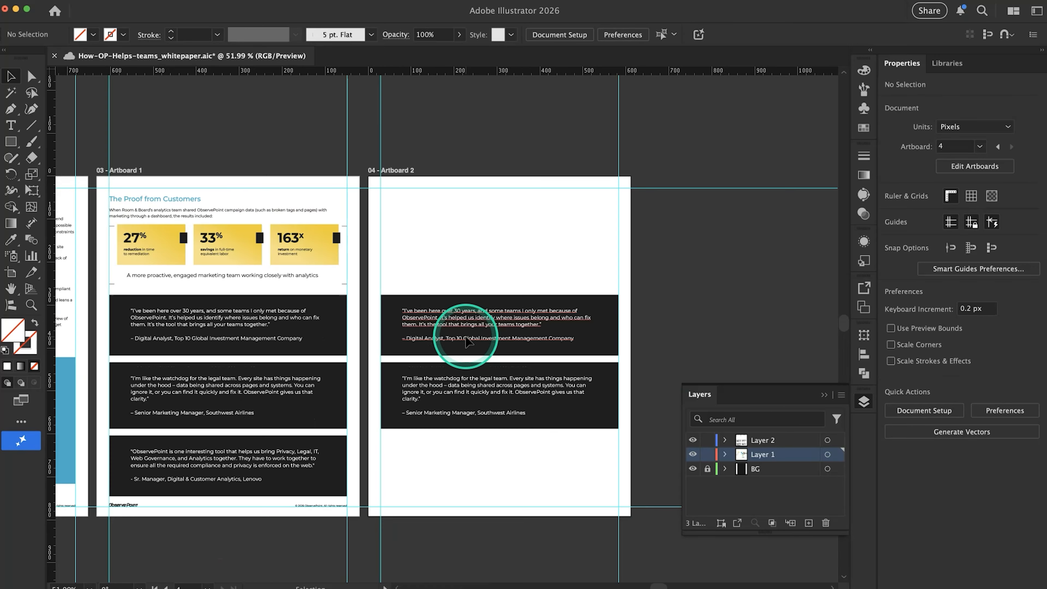
Move both quote panels up near the top of Artboard 2, and shift the second panel down to leave room between them
drag(533, 447, 431, 244)
click(460, 368)
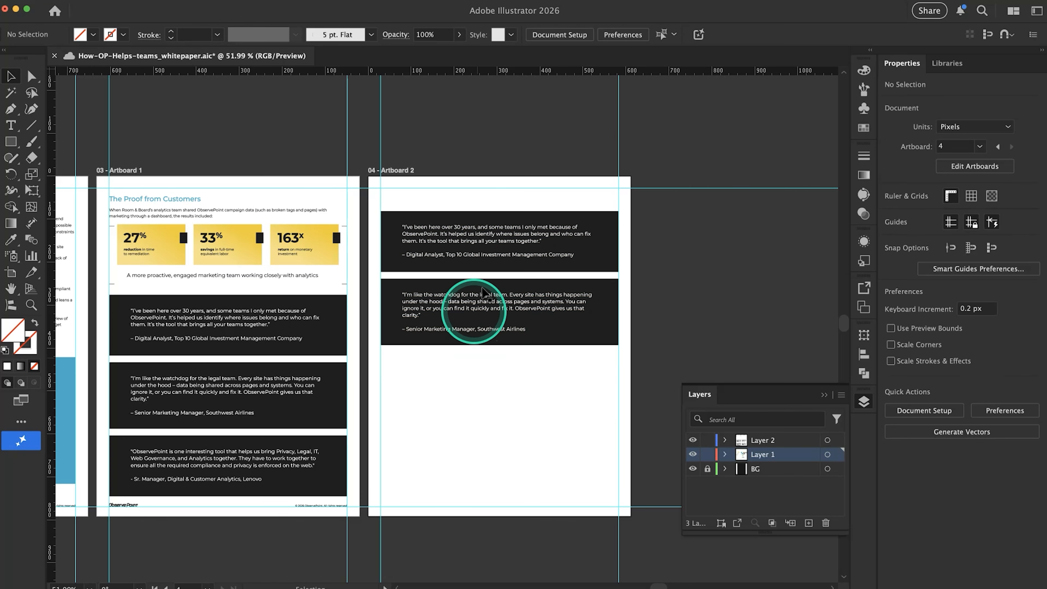
drag(487, 385, 448, 350)
Extend the first panel's rectangle downward to about 246 px high and its text frame to about 175 px high
click(415, 271)
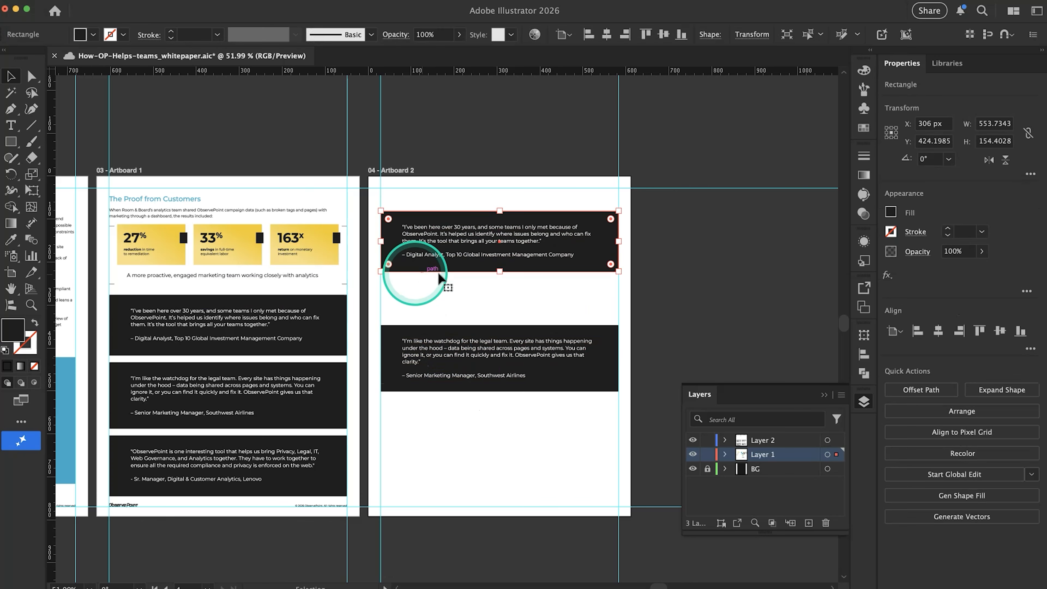
drag(500, 272, 500, 316)
click(476, 251)
drag(500, 268, 500, 300)
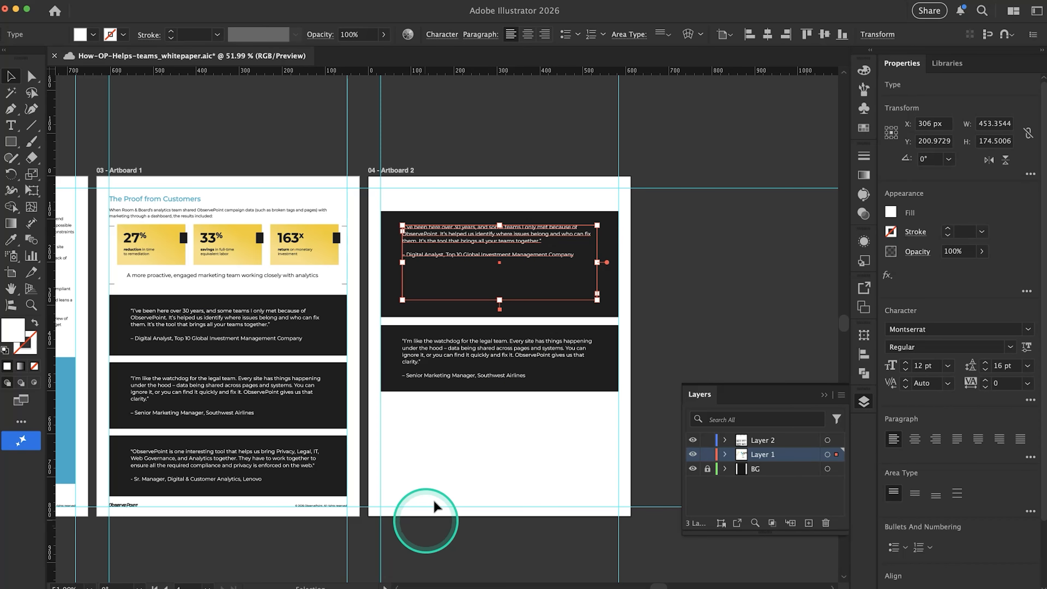
Copy the "One of the wins that I've had with ObservePoint" quote from Google Docs and replace the first panel's text with it in Illustrator
key(super+Tab)
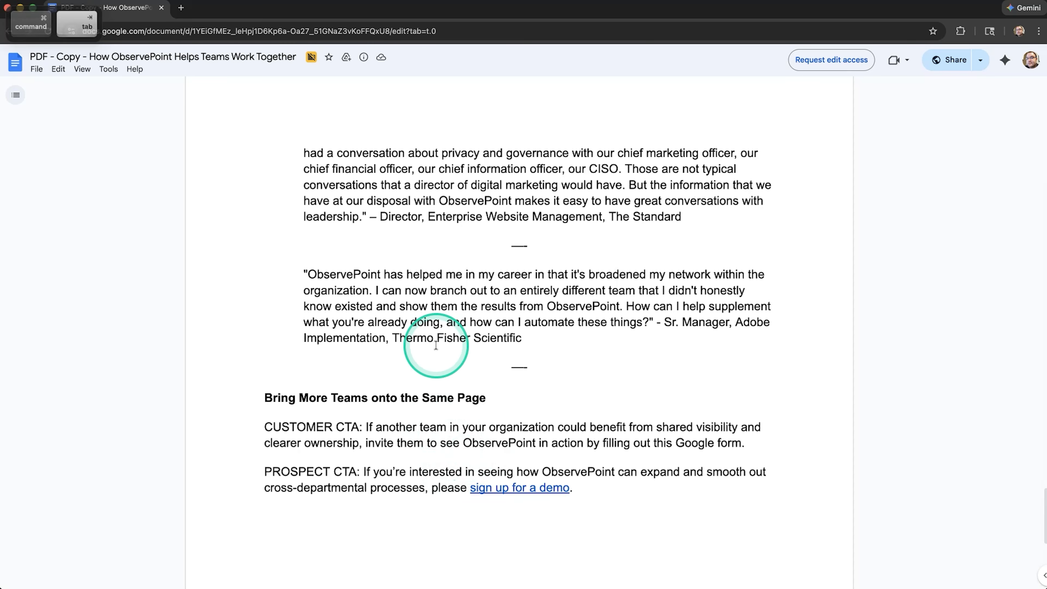
scroll(413, 288, up, 6)
drag(301, 187, 683, 469)
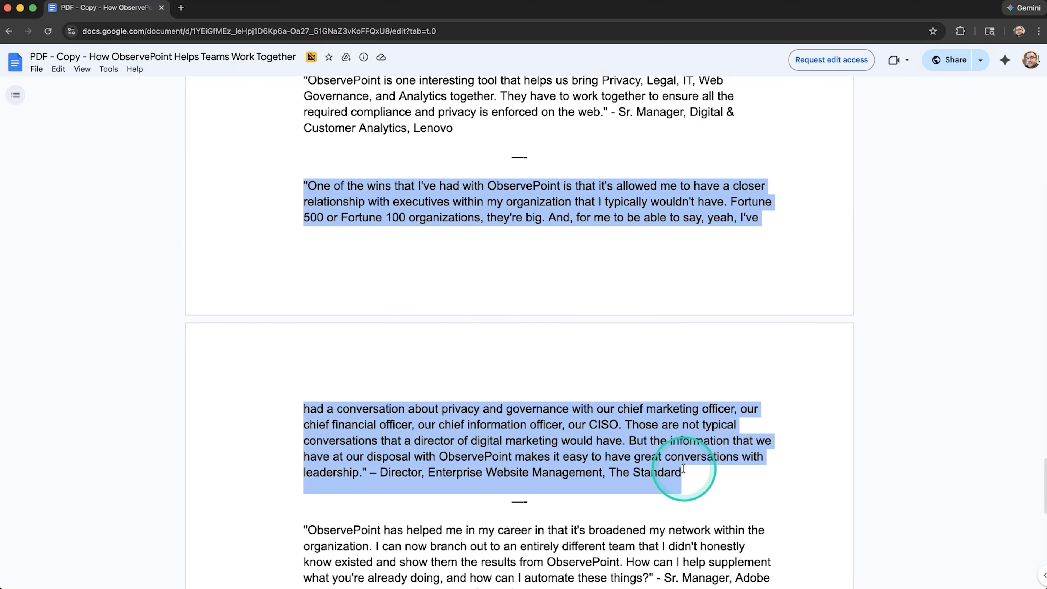
key(super+Tab)
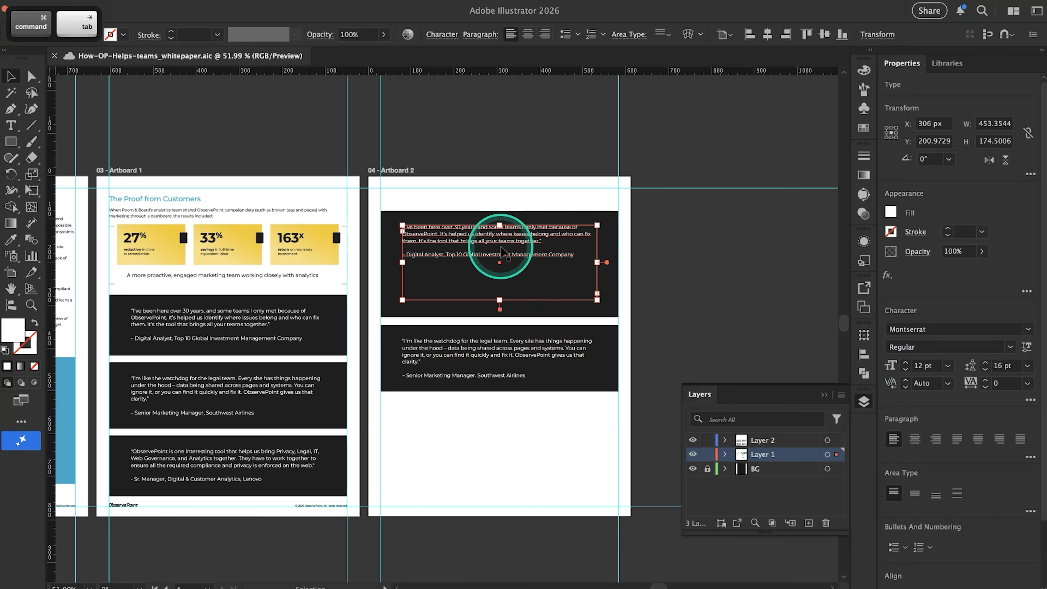
double_click(498, 239)
triple_click(499, 243)
key(super+v)
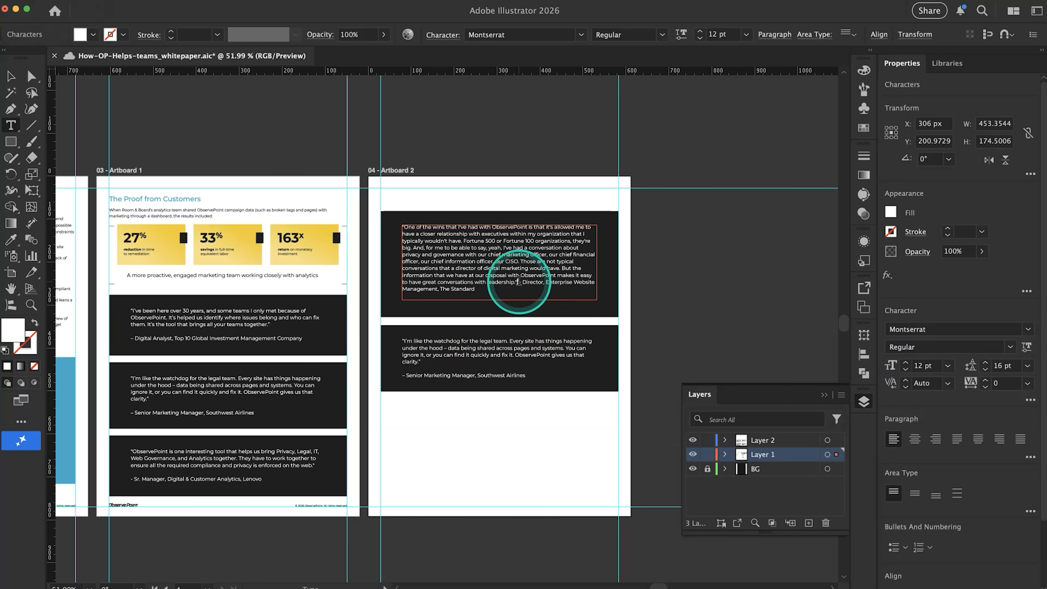
Set the attribution "– Director, Enterprise Website Management, The Standard" on its own line, a blank line below the quote
key(super+Tab)
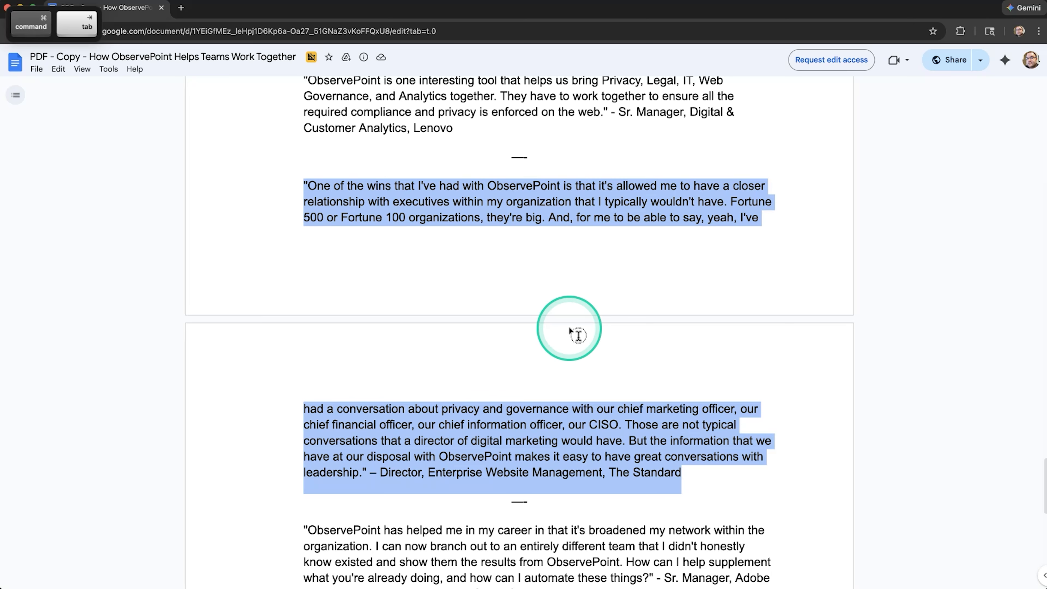
key(super+Tab)
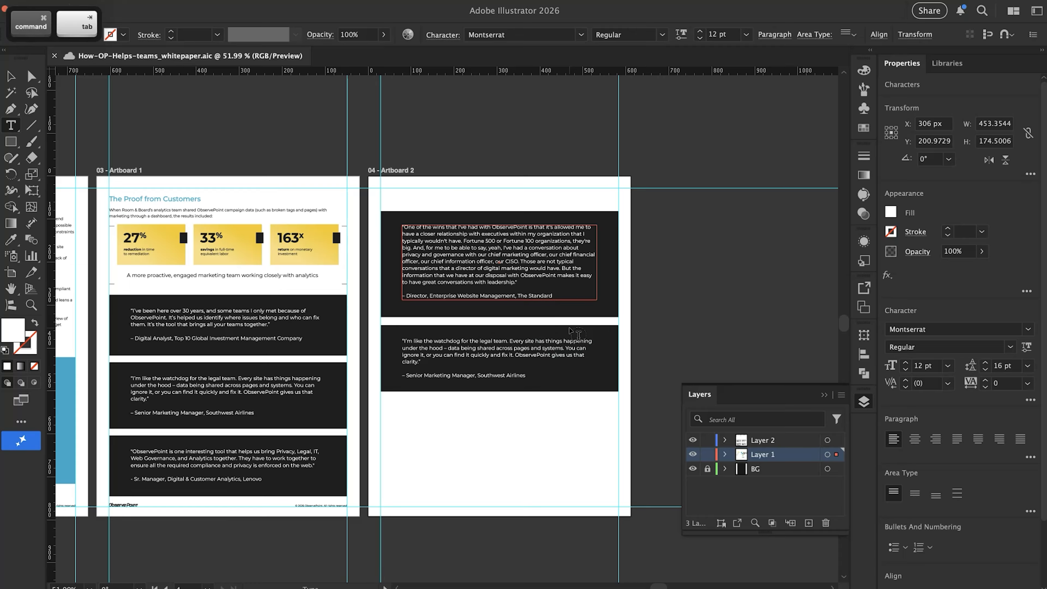
key(super)
super+click(678, 301)
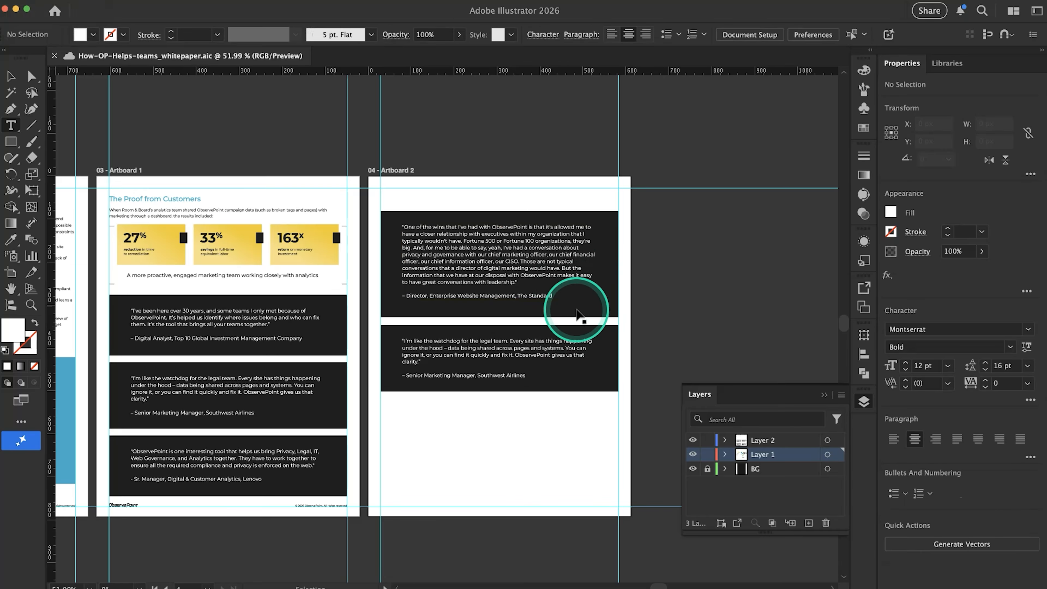
Shorten the first quote panel's rectangle slightly from its lower edge to tighten the space below the attribution
scroll(524, 310, up, 6)
click(512, 304)
key(super+z)
key(v)
click(479, 310)
drag(480, 323, 481, 311)
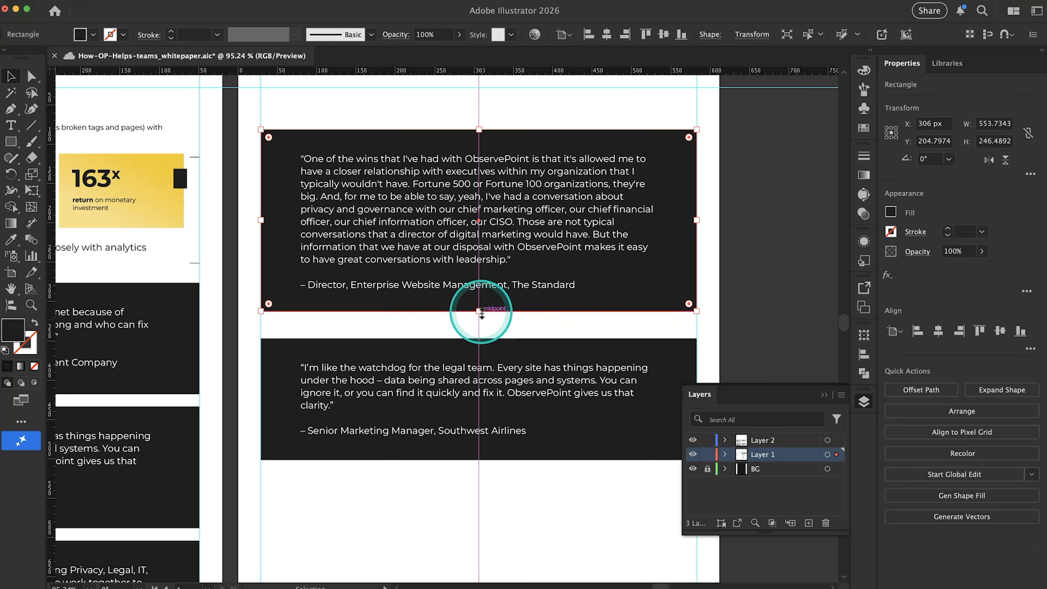
click(479, 322)
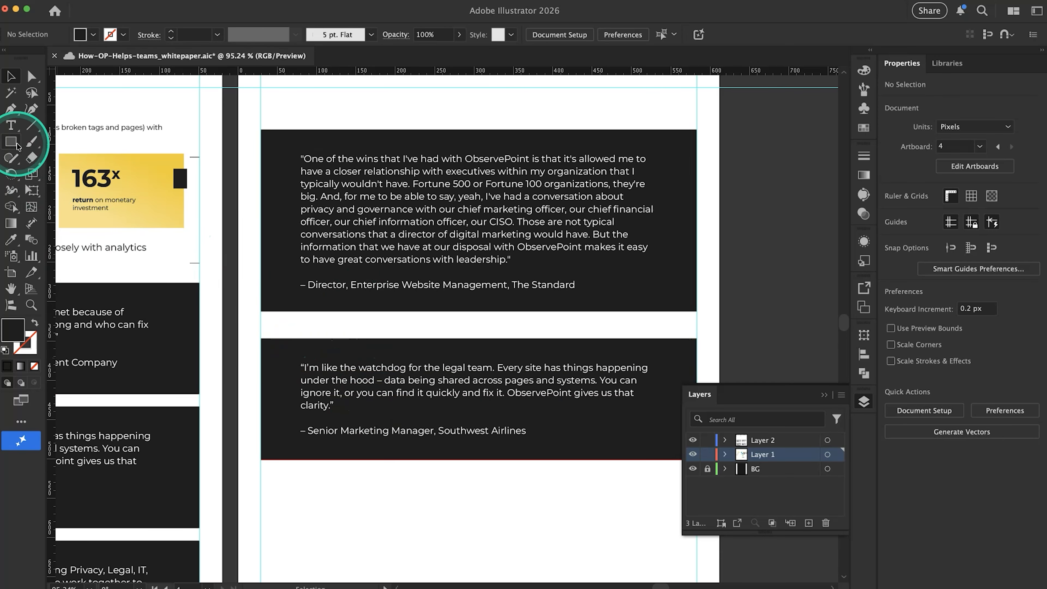
click(10, 124)
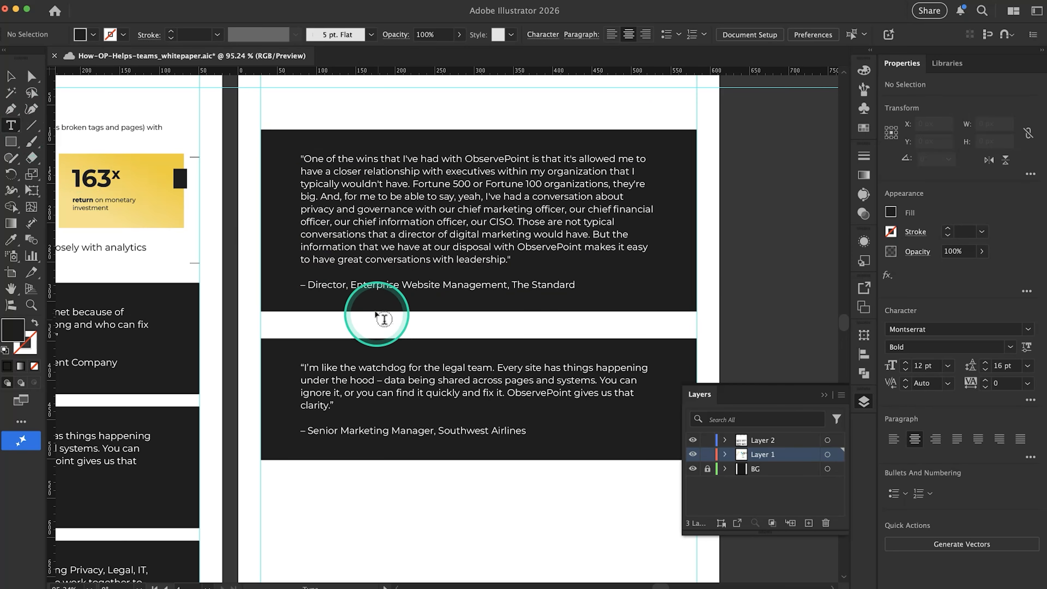
click(279, 350)
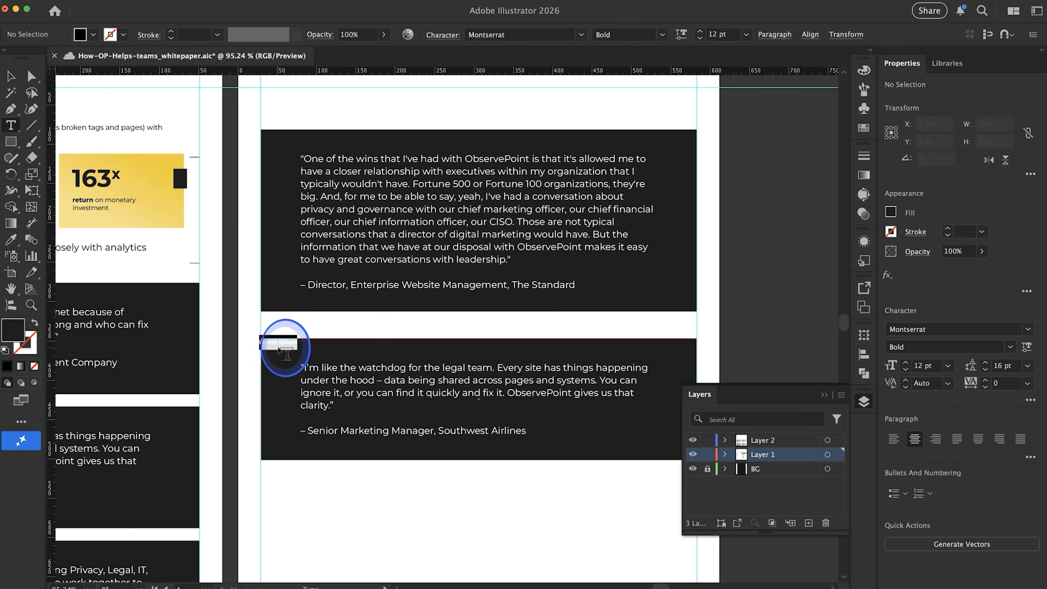
key(super+z)
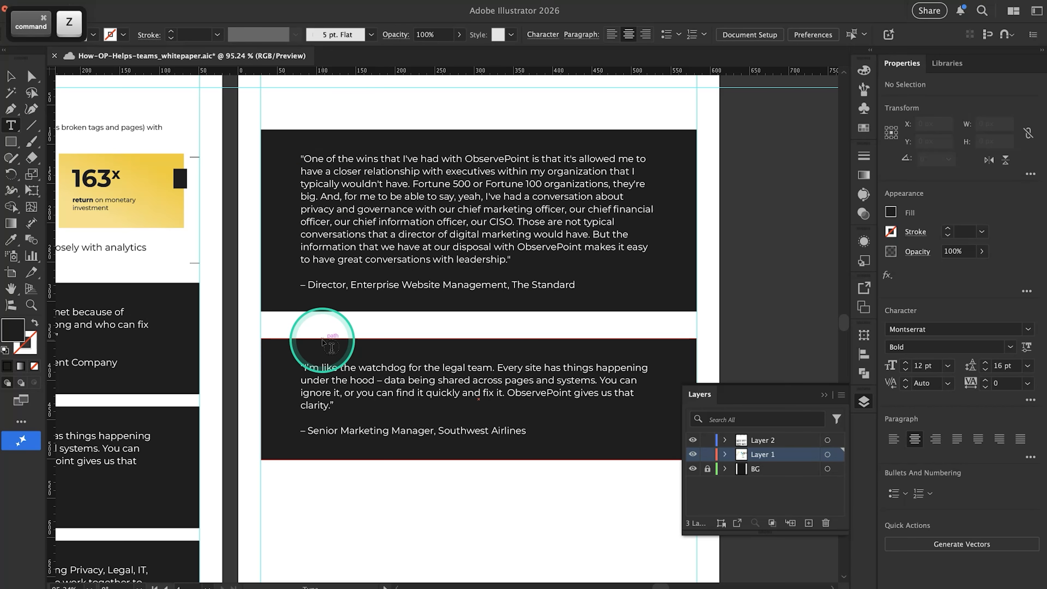
click(326, 344)
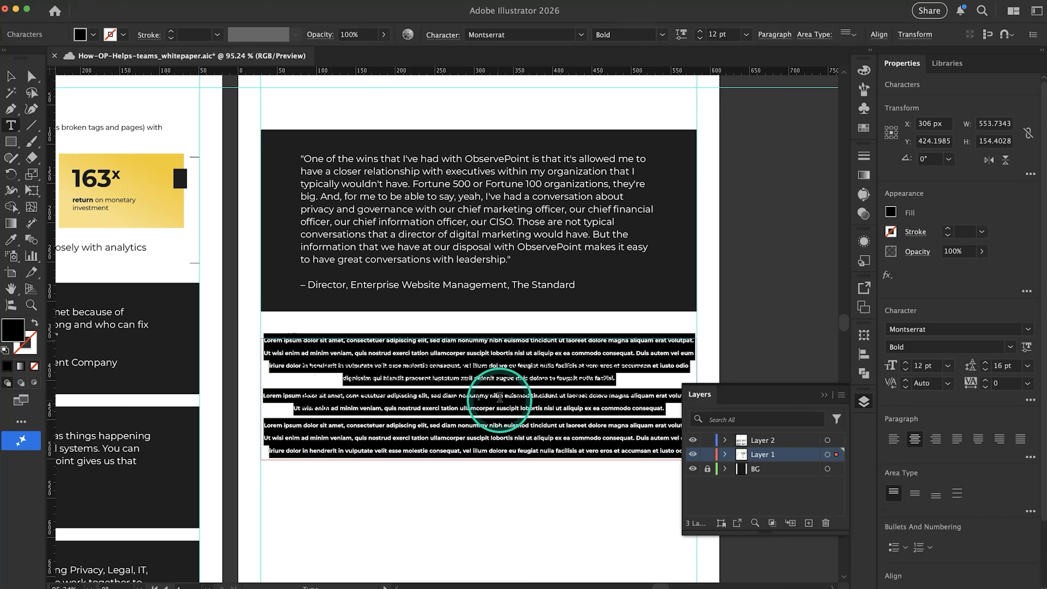
key(super)
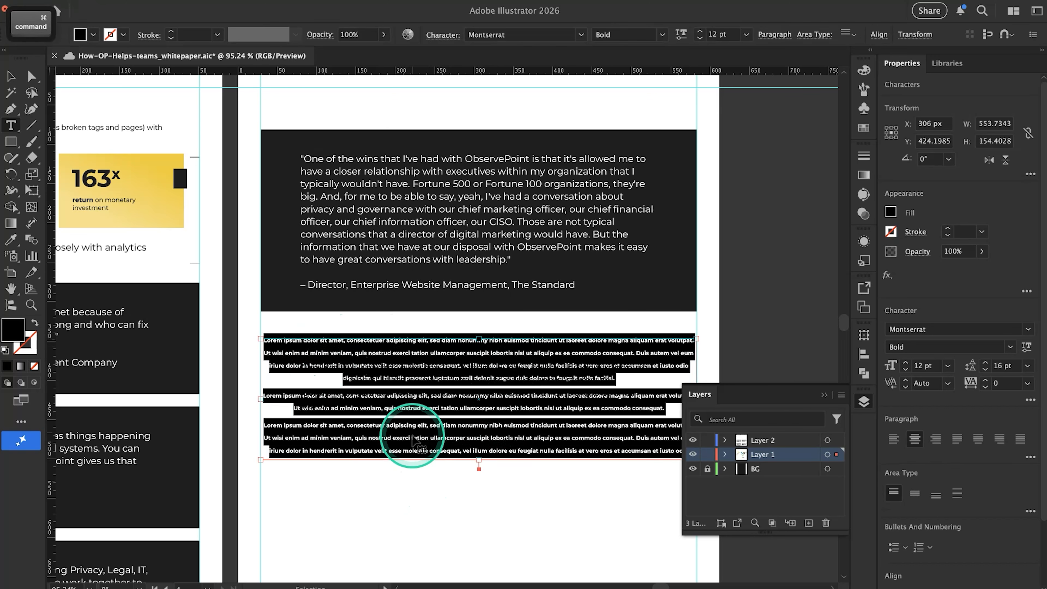
key(super+z)
click(11, 76)
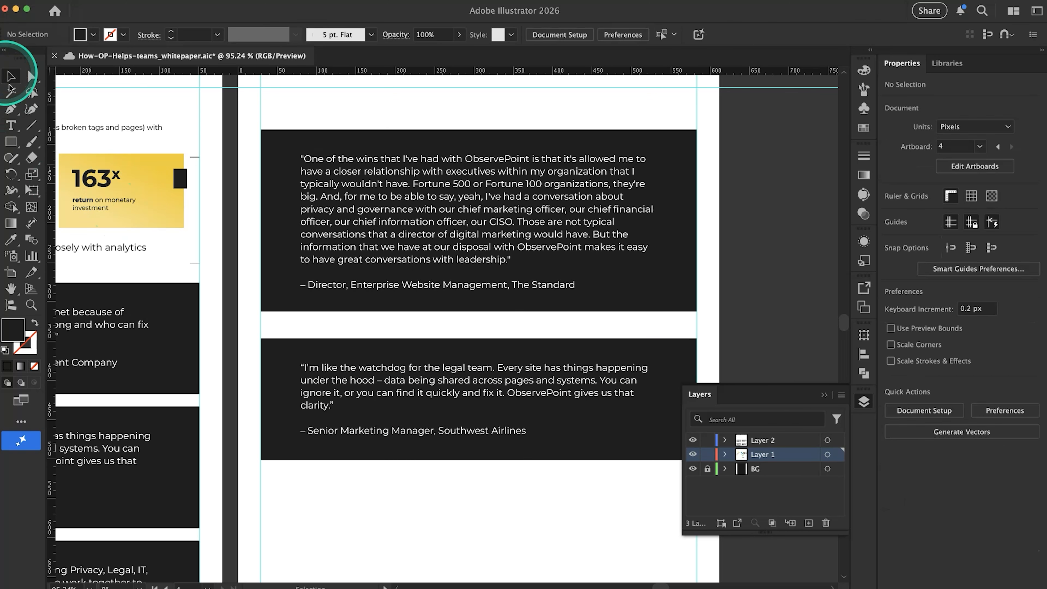
click(275, 354)
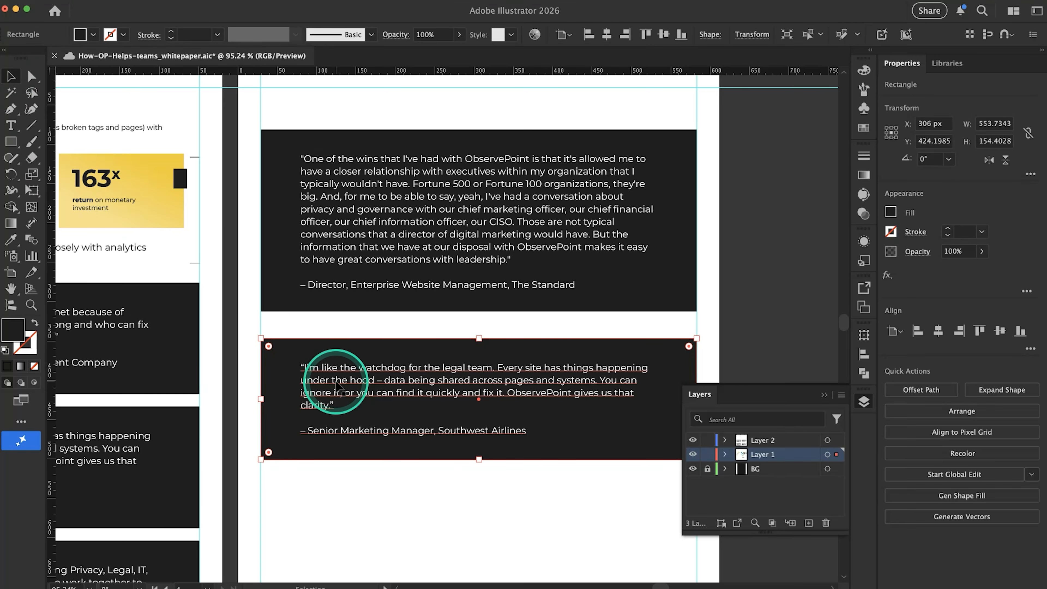
click(107, 1)
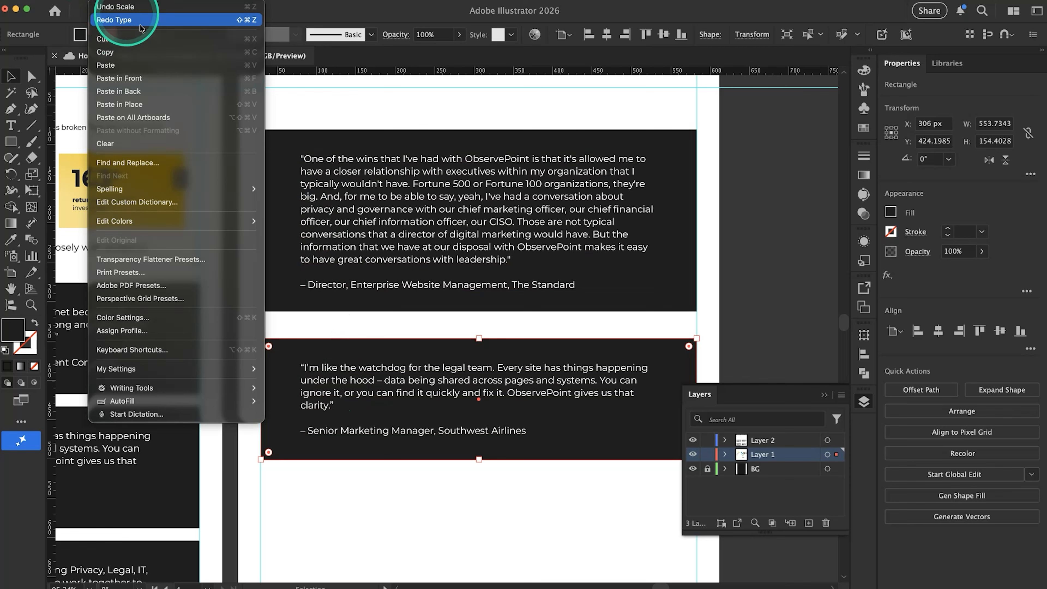
click(408, 504)
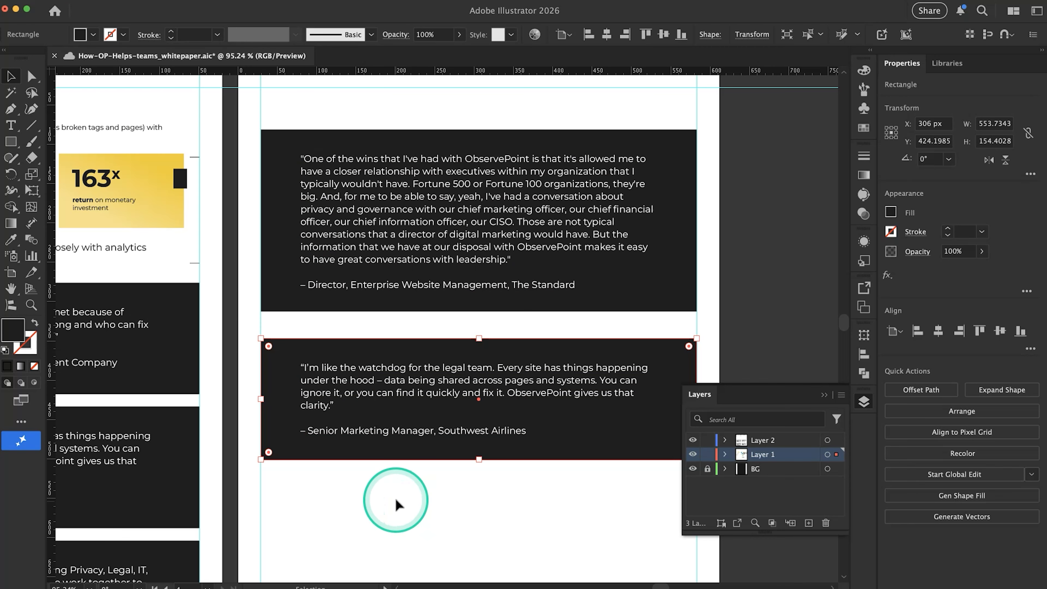
Copy the "ObservePoint has helped me in my career" quote from Google Docs and replace the second panel's text with it in Illustrator
key(super+Tab)
scroll(436, 361, down, 6)
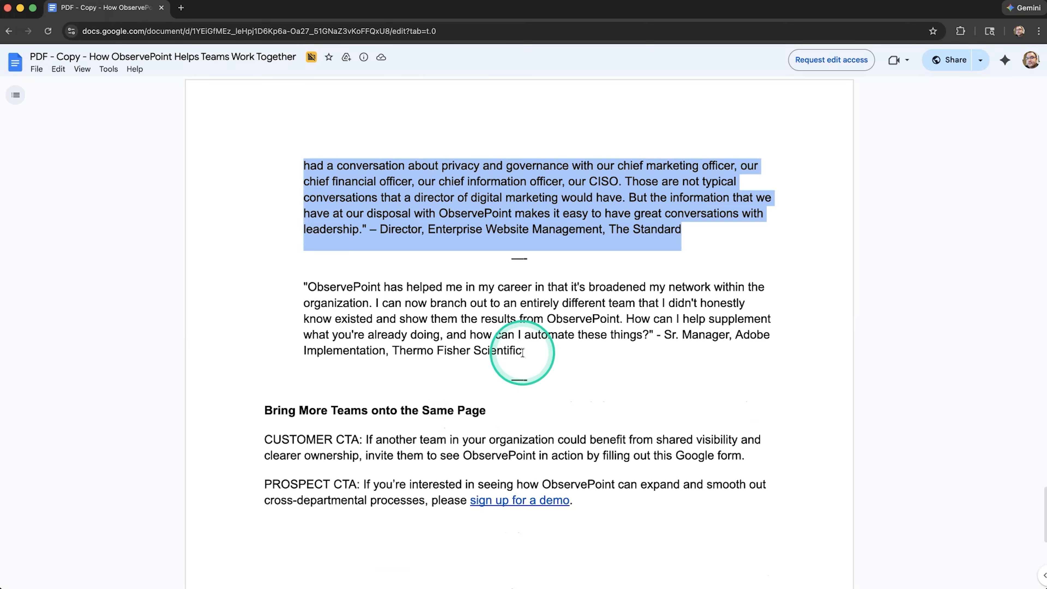
drag(522, 352, 280, 293)
key(super+c)
key(super+Tab)
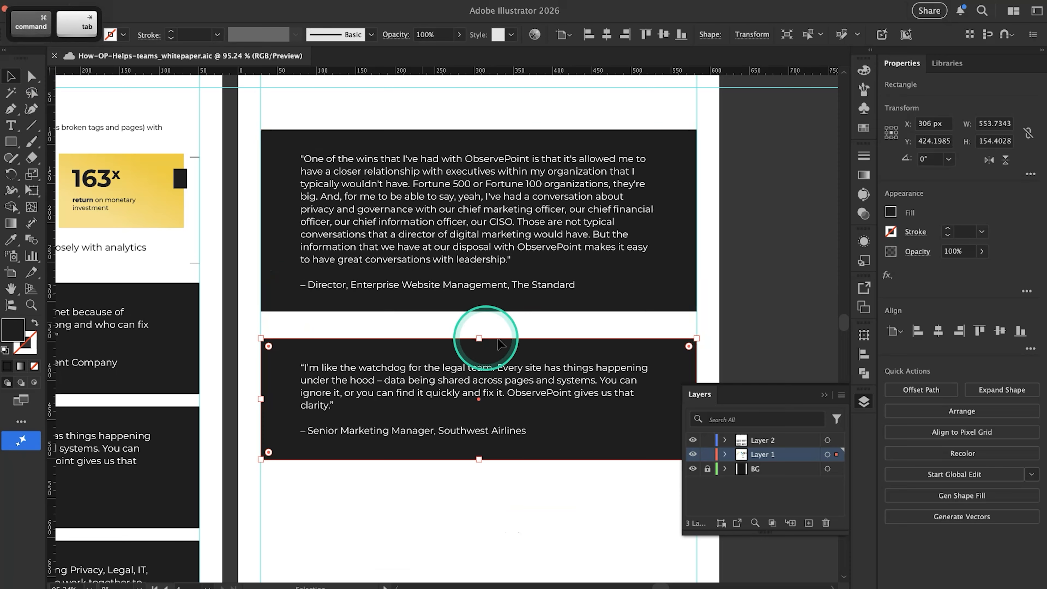
triple_click(455, 380)
key(super+a)
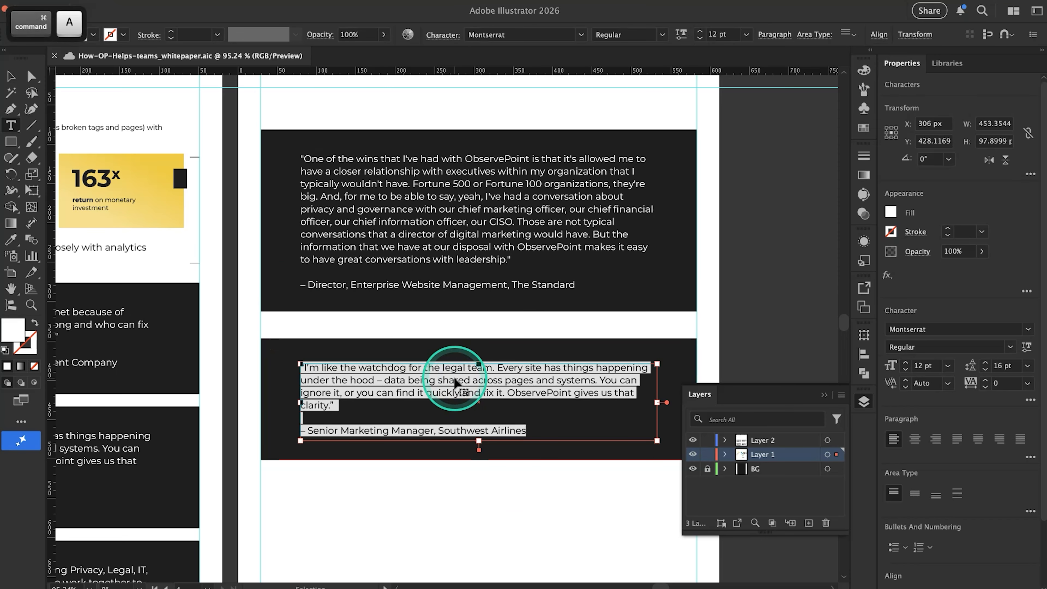
key(super+v)
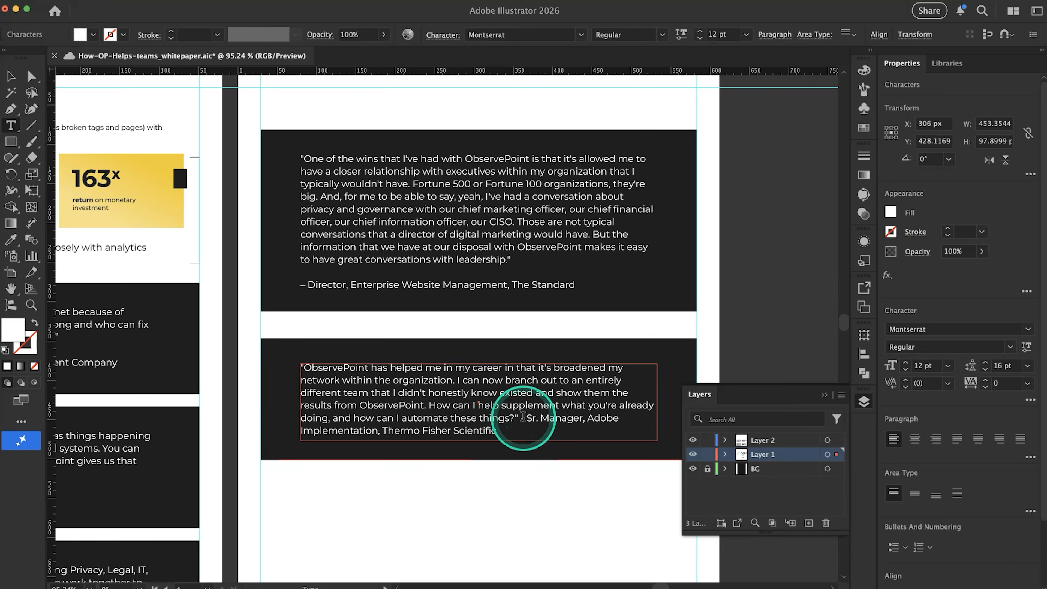
Break the second quote's attribution onto its own line and extend its text frame and panel to fit, with the panel about 172 px high
key(Return)
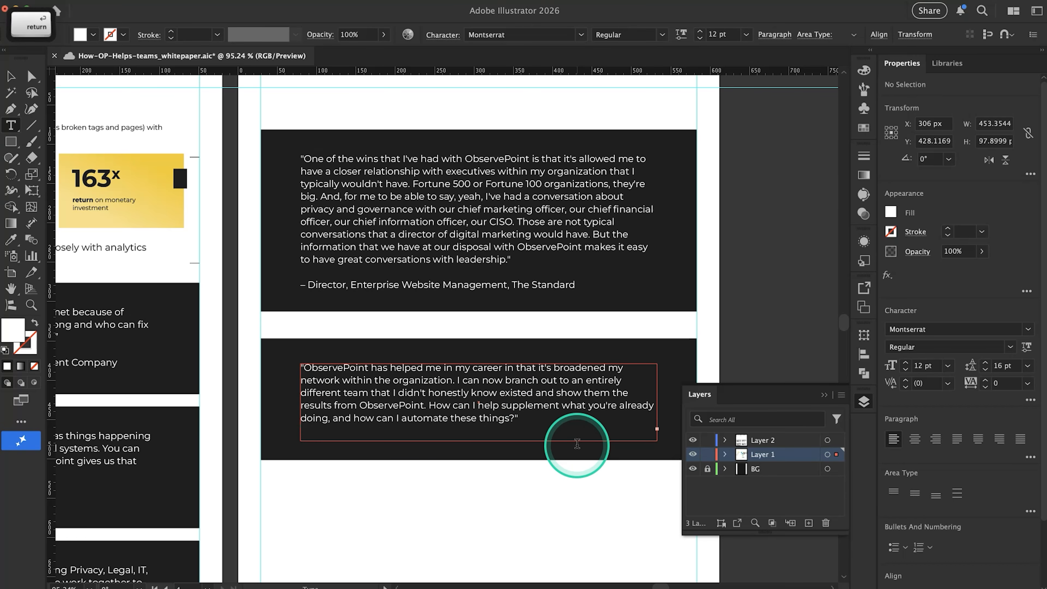
drag(478, 442, 480, 457)
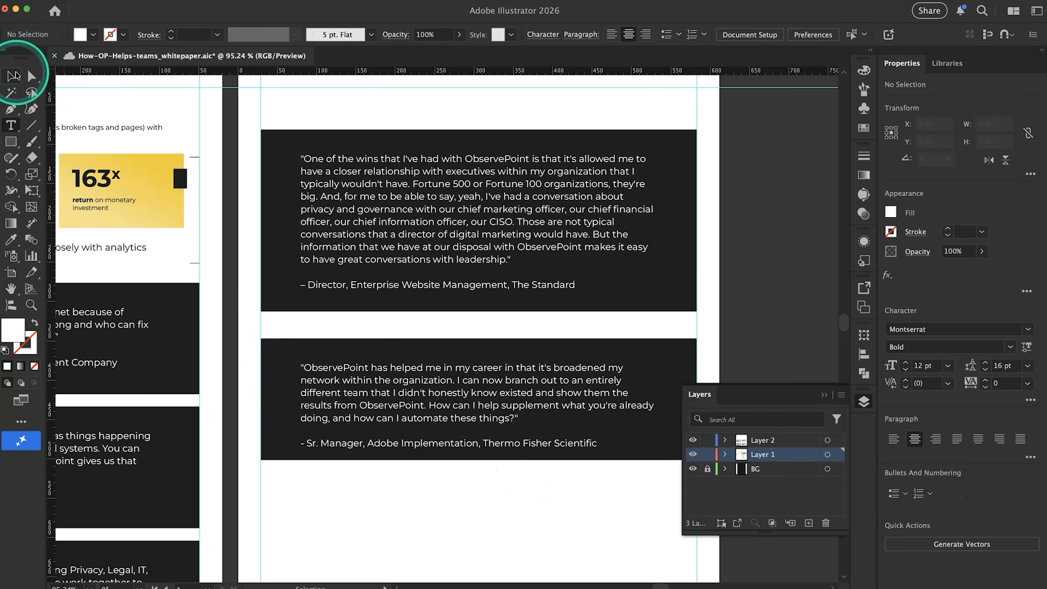
click(32, 94)
key(v)
click(274, 346)
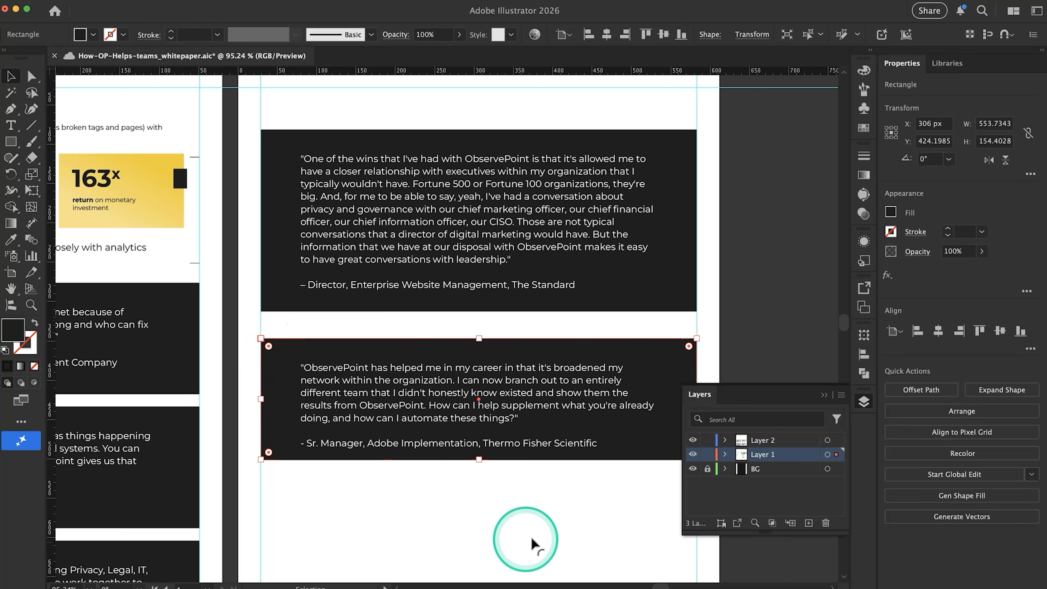
drag(480, 461, 481, 468)
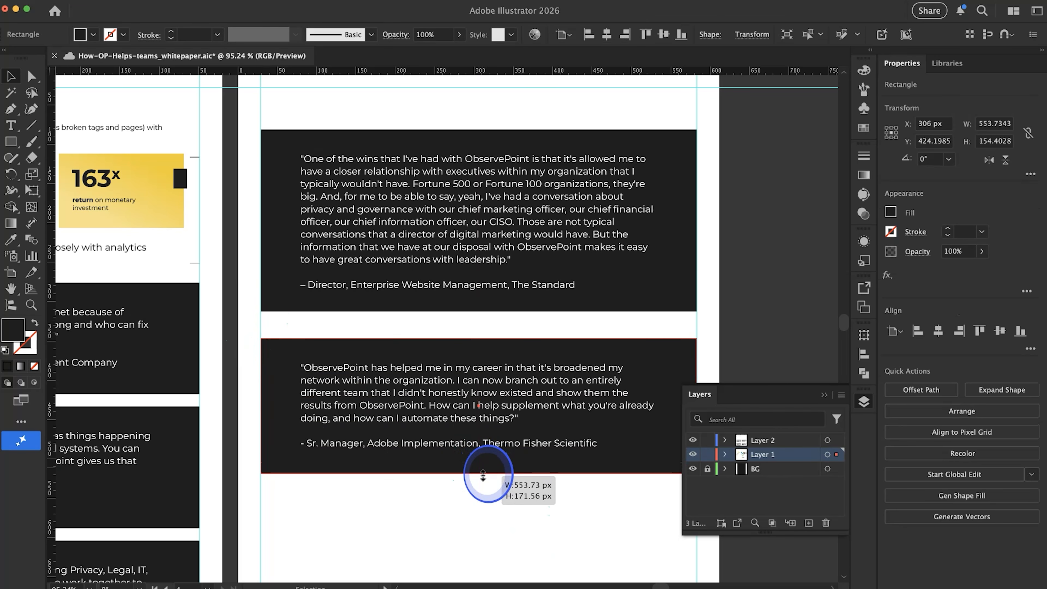
Move the second quote panel and its text up to narrow the gap below the first panel
scroll(480, 469, down, 5)
scroll(420, 418, up, 3)
drag(420, 418, 397, 407)
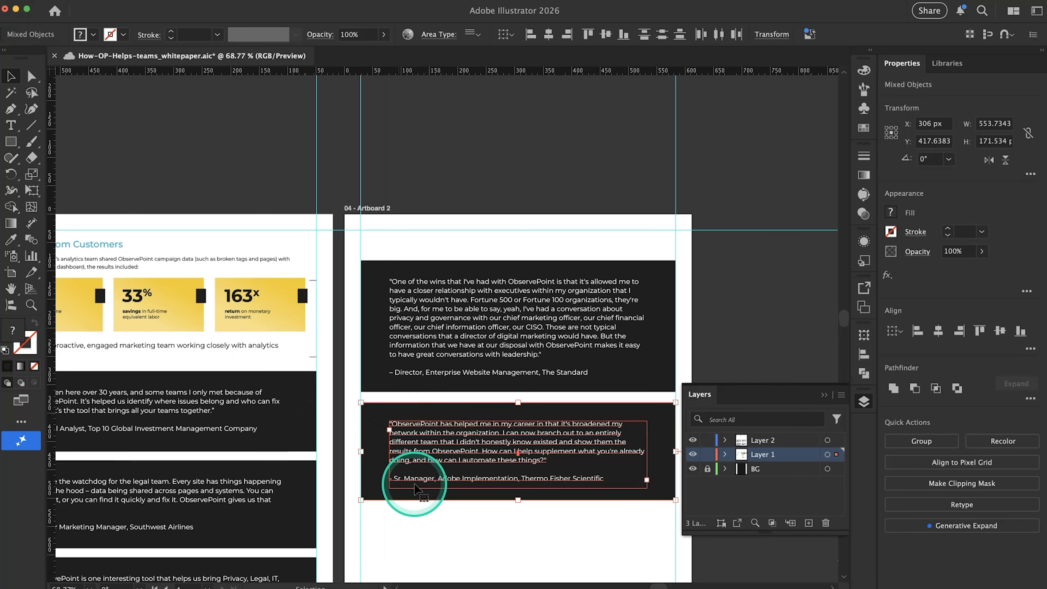
click(439, 515)
Move both quote panels with their text up together, close to Artboard 2's upper margin guide
scroll(438, 515, down, 3)
scroll(438, 516, down, 1)
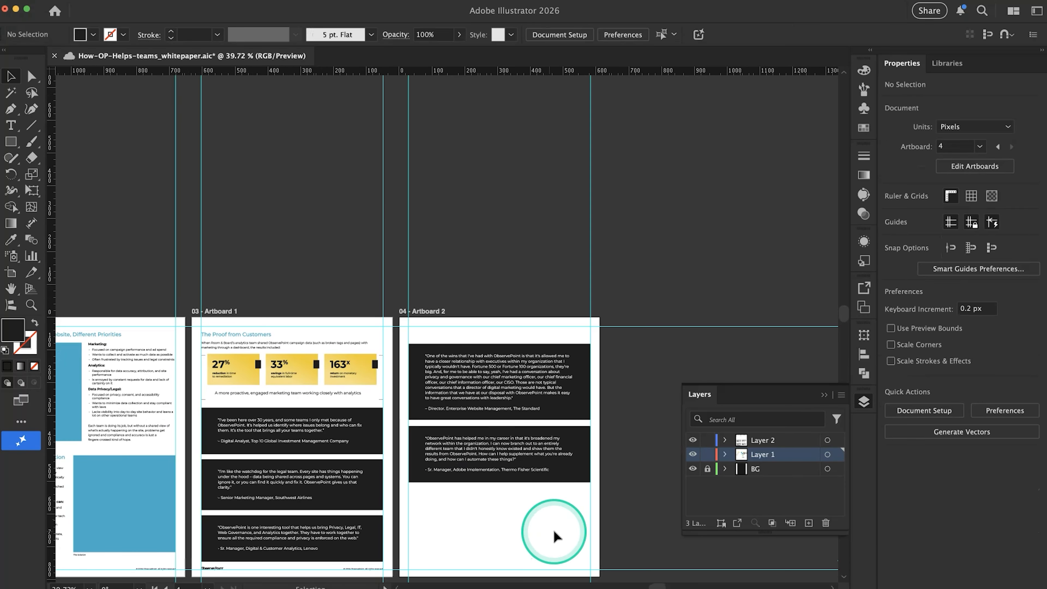
drag(469, 376, 468, 362)
scroll(468, 362, down, 5)
click(498, 376)
scroll(498, 376, left, 5)
key(super+semicolon)
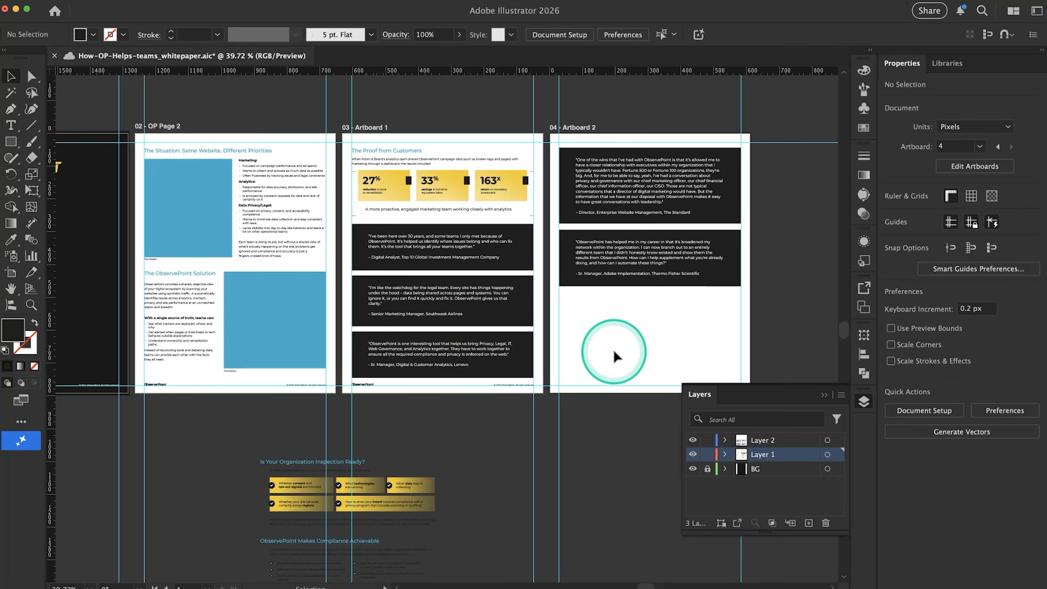
Examine the layout of the four whitepaper pages and the spare artwork around them, including the empty space below Artboard 2's quotes
scroll(615, 356, right, 2)
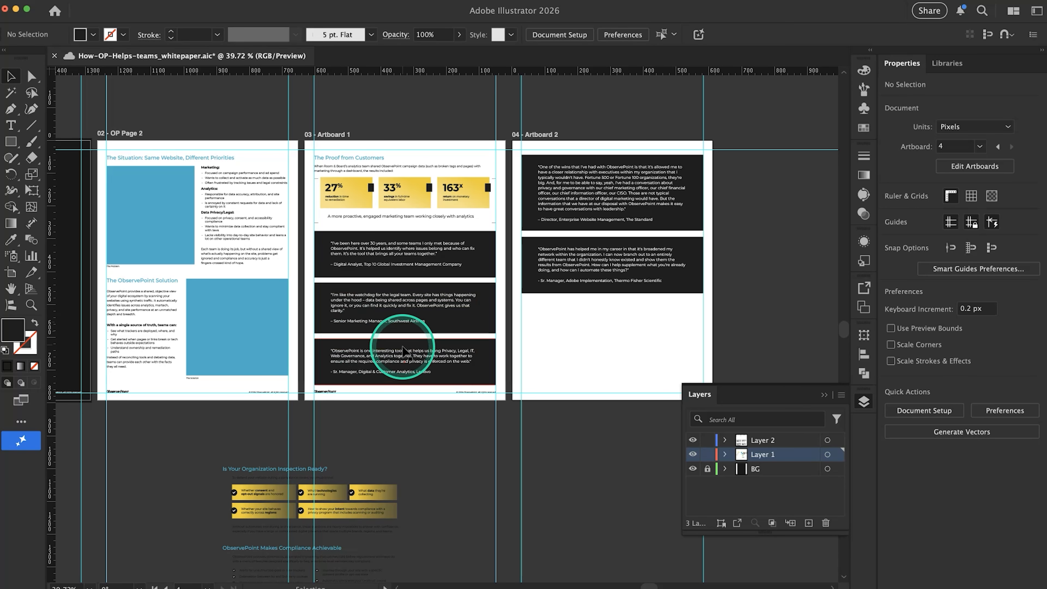
scroll(409, 342, up, 3)
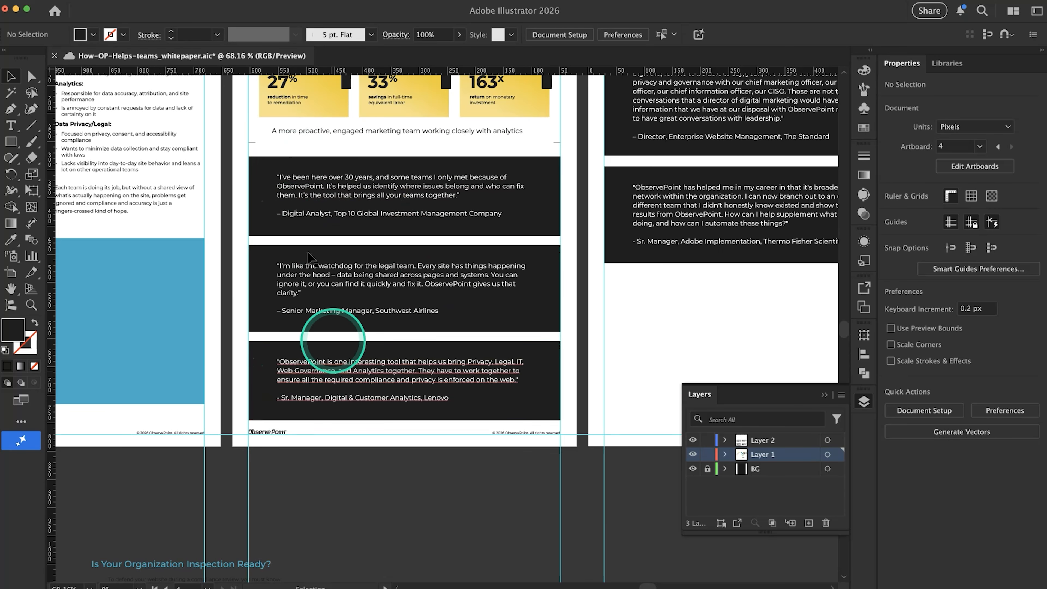
scroll(276, 370, down, 4)
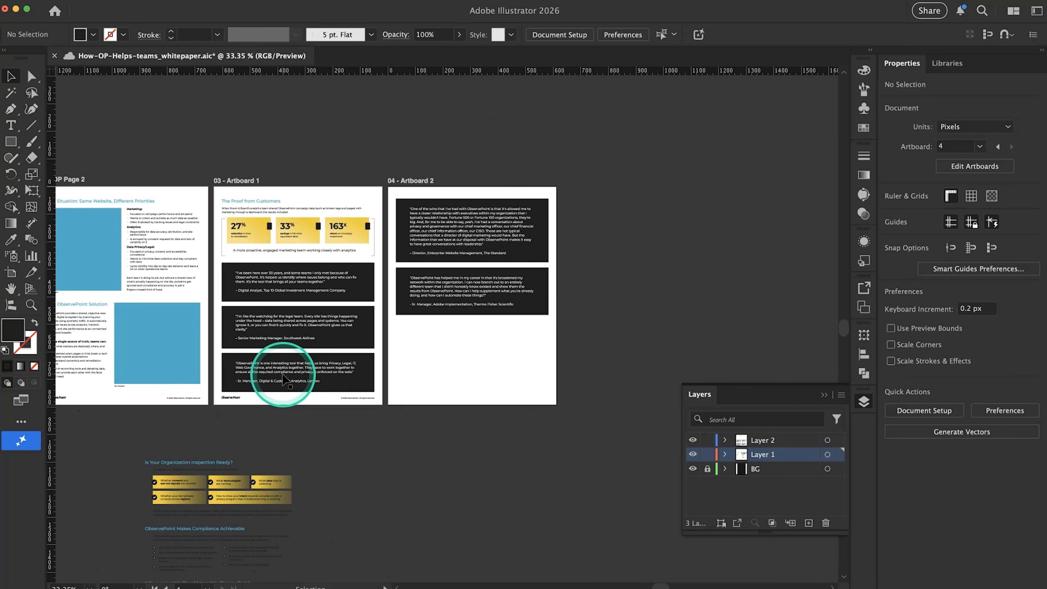
scroll(282, 374, right, 1)
scroll(282, 375, down, 1)
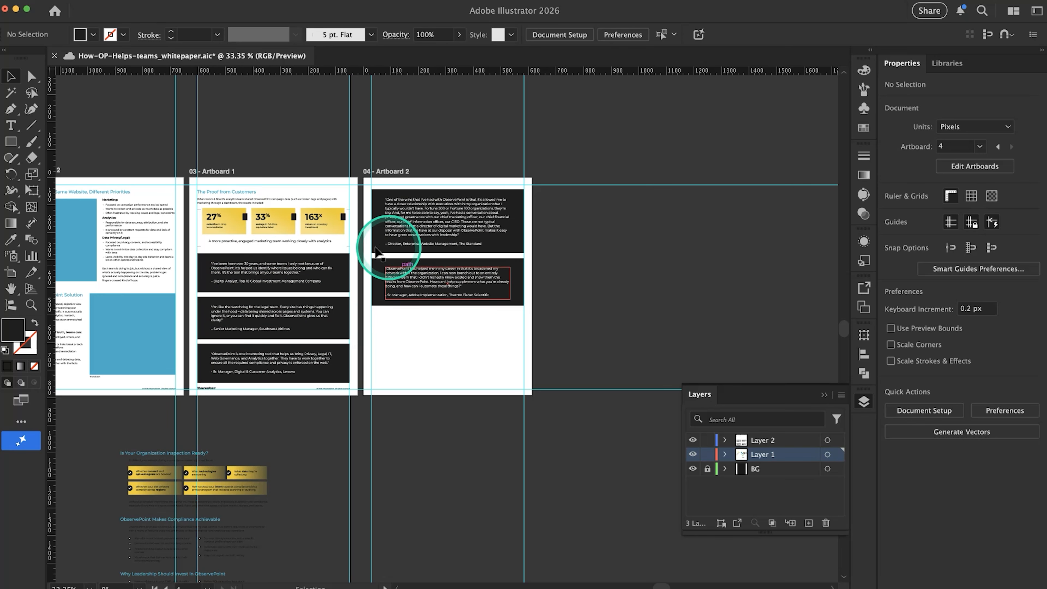
scroll(412, 403, left, 10)
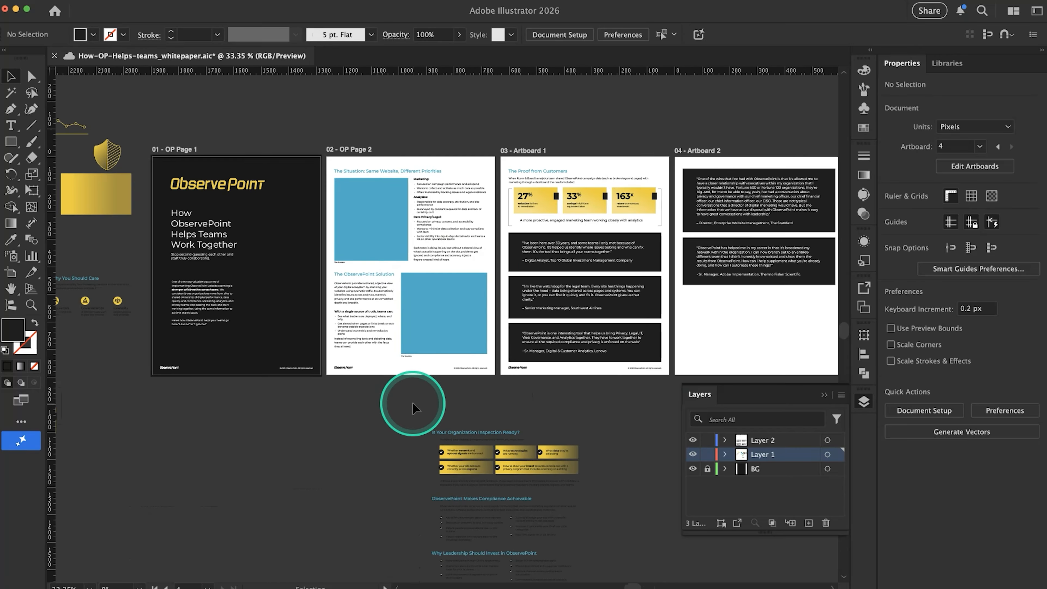
scroll(413, 407, right, 3)
scroll(412, 406, down, 3)
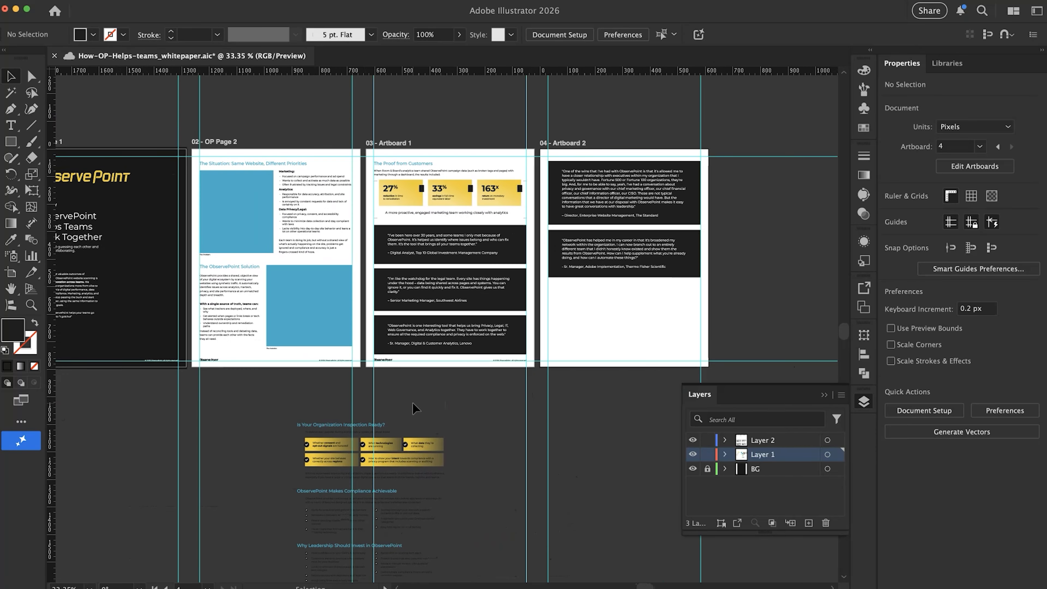
scroll(412, 403, left, 1)
key(super+semicolon)
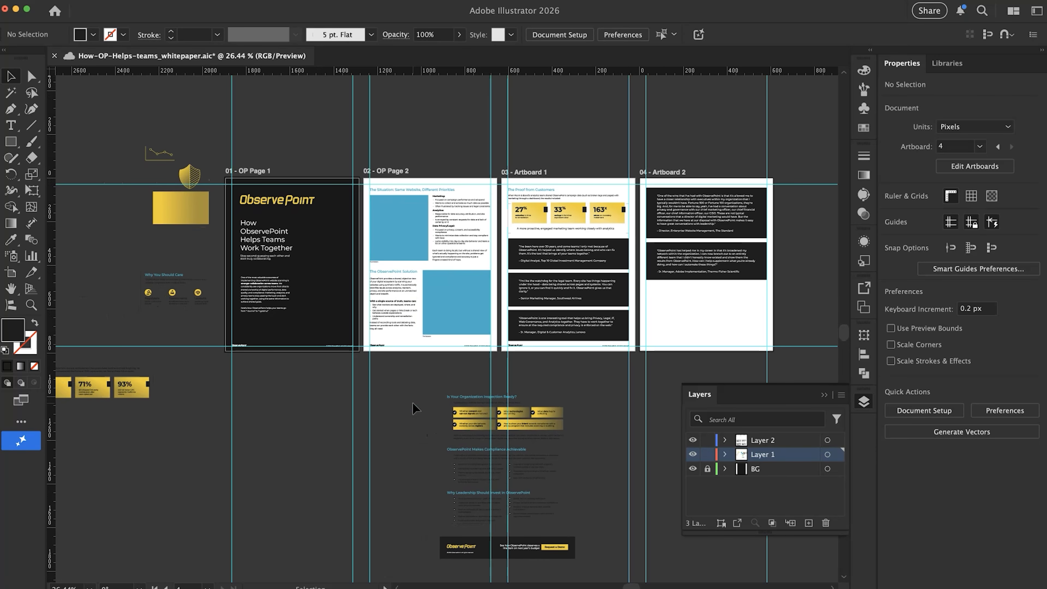
scroll(412, 408, right, 5)
click(564, 325)
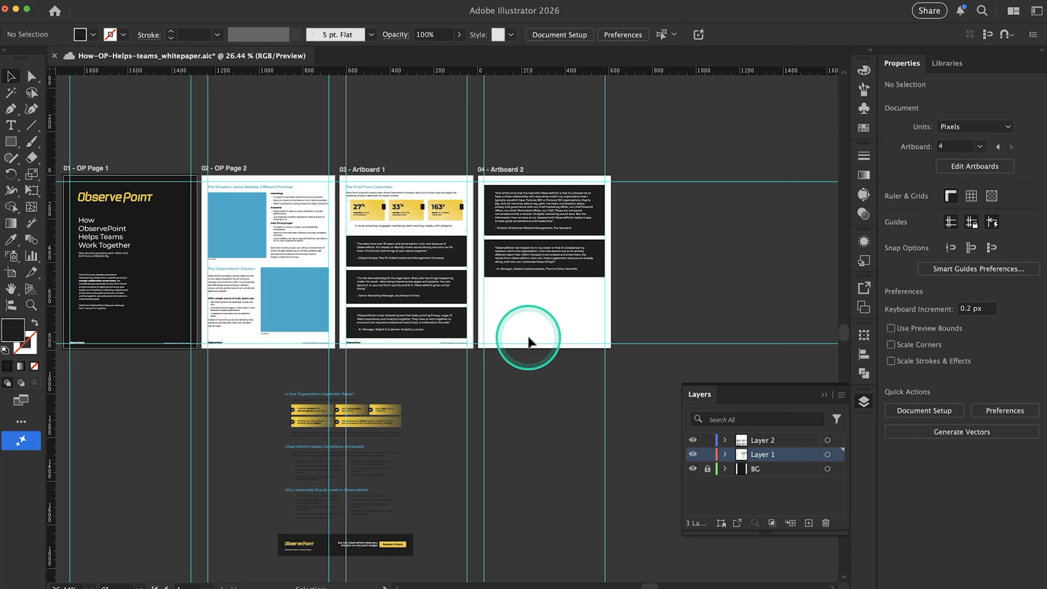
Cut the ObservePoint "Request a Demo" footer banner from the spare artwork and paste it across the foot of Artboard 2
scroll(529, 337, down, 4)
scroll(434, 417, up, 5)
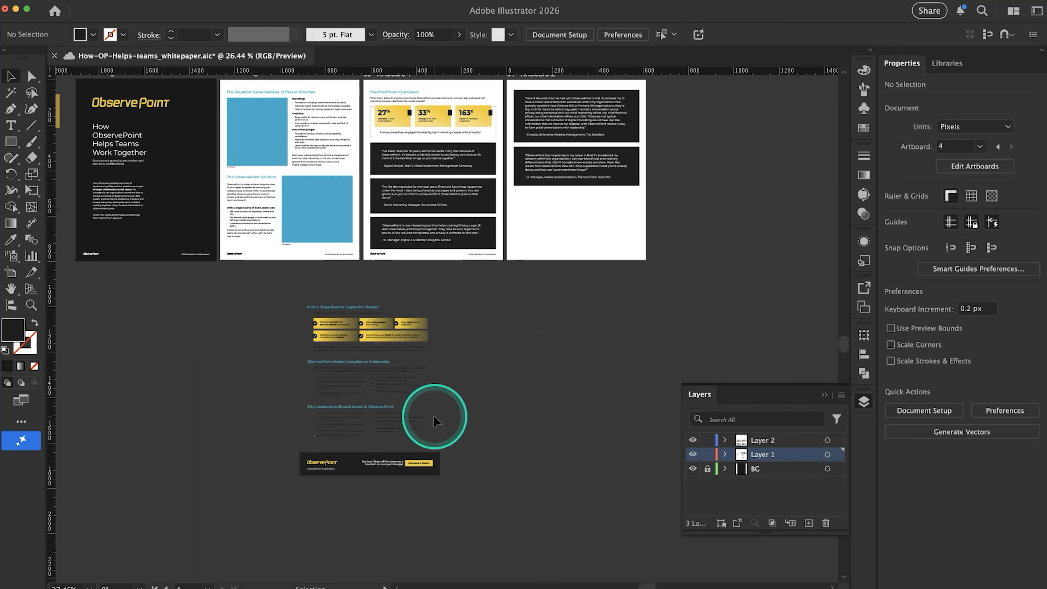
scroll(434, 417, down, 3)
scroll(435, 417, left, 2)
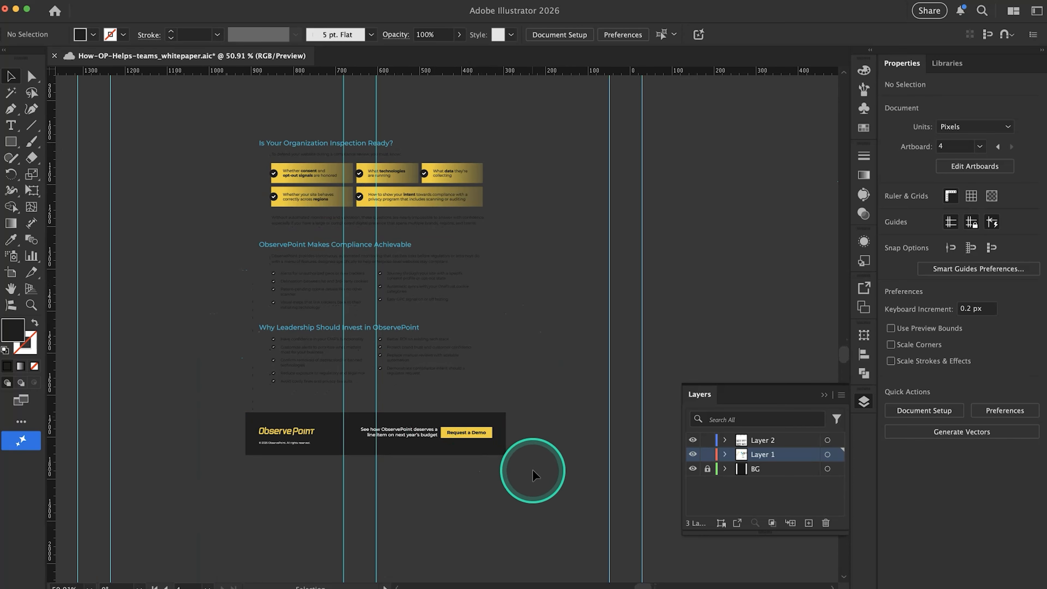
click(223, 416)
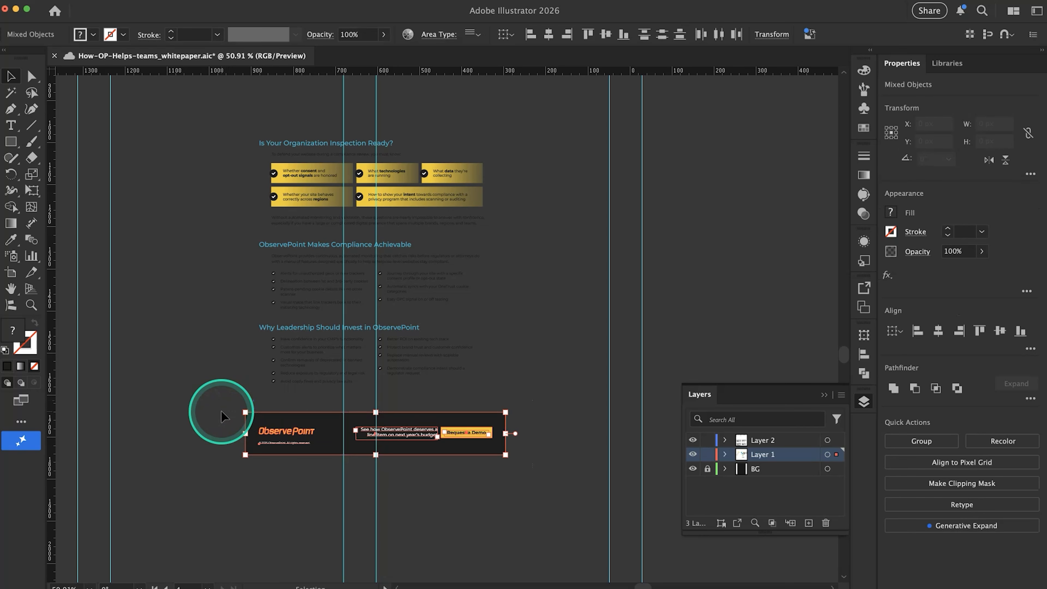
key(super+x)
scroll(439, 309, up, 9)
scroll(439, 310, right, 10)
scroll(439, 309, up, 2)
scroll(439, 309, right, 1)
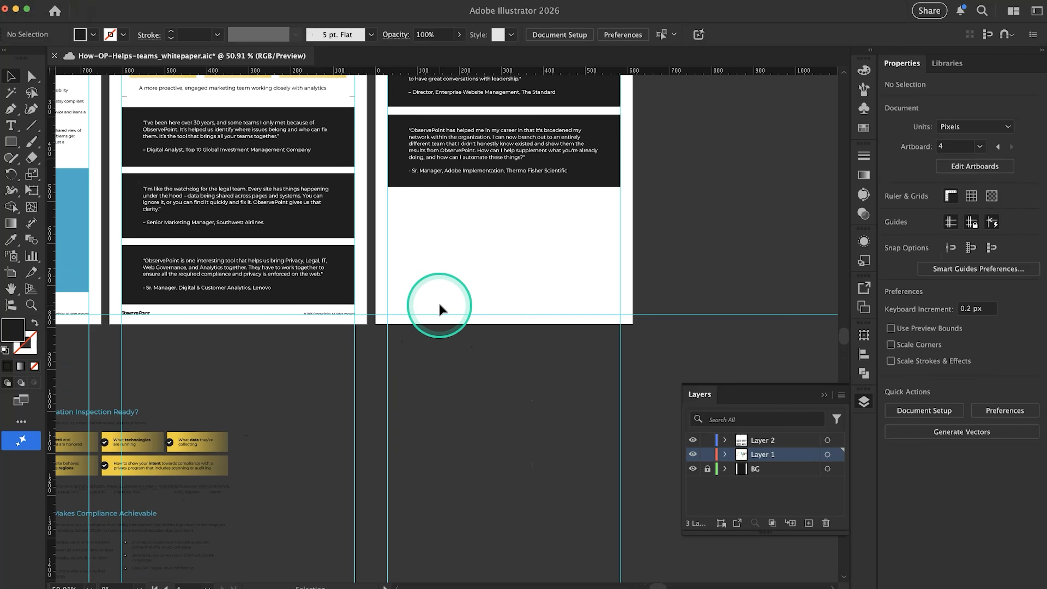
key(super+v)
drag(428, 311, 465, 310)
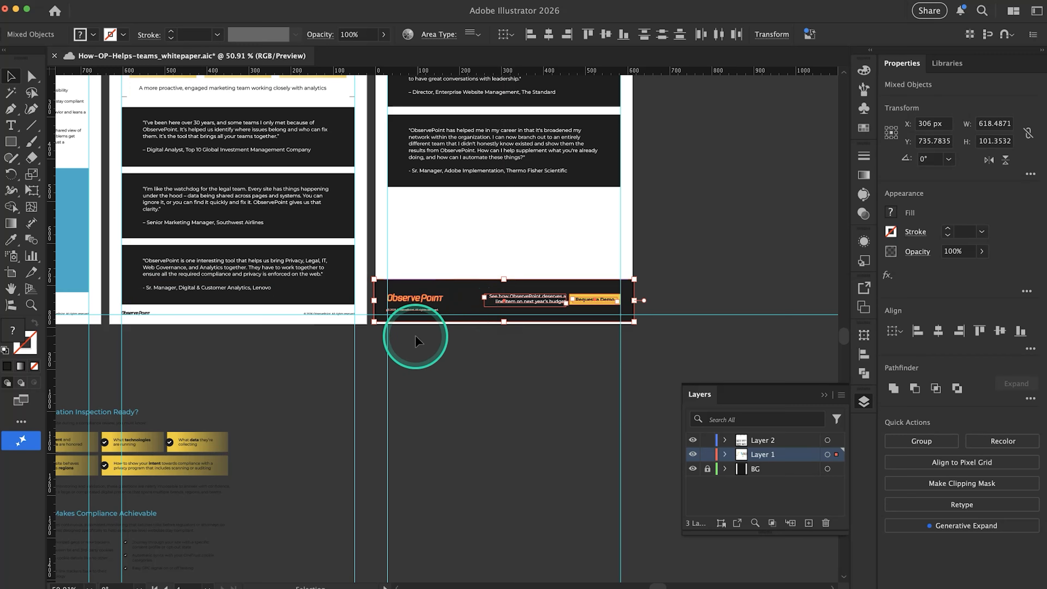
Lower the whole footer banner to about Y 745 px so its copyright line sits on Artboard 2's lower margin guide
scroll(416, 336, up, 5)
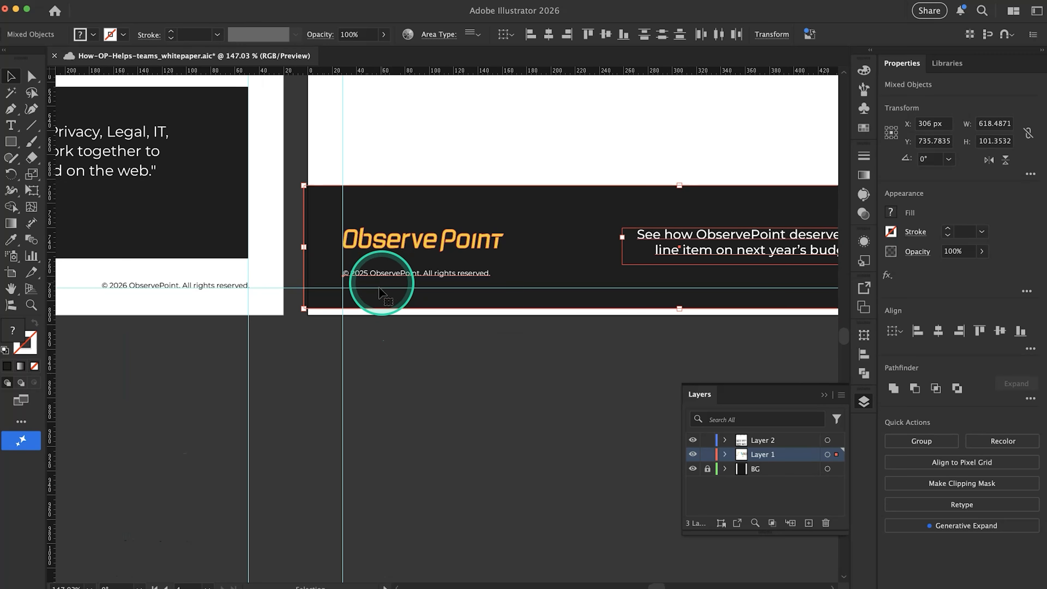
drag(376, 297, 377, 310)
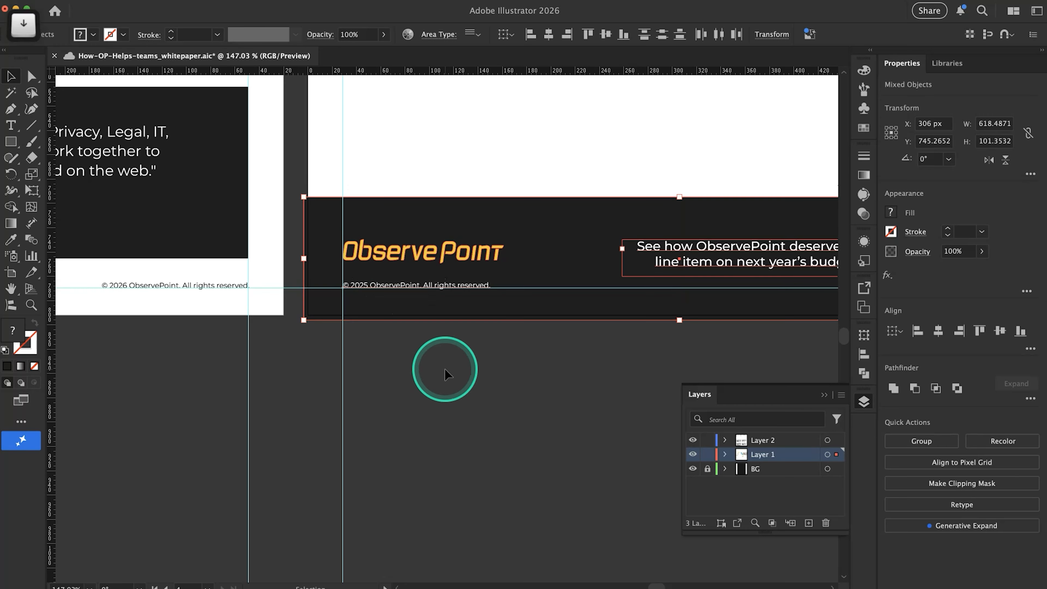
click(467, 367)
scroll(469, 369, down, 1)
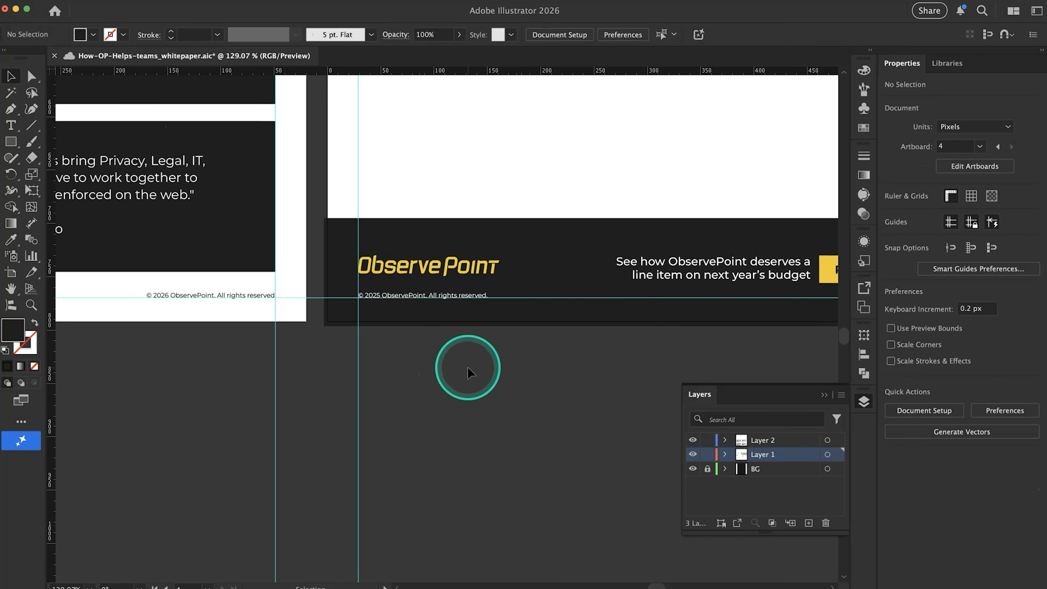
scroll(470, 373, right, 5)
scroll(470, 373, left, 7)
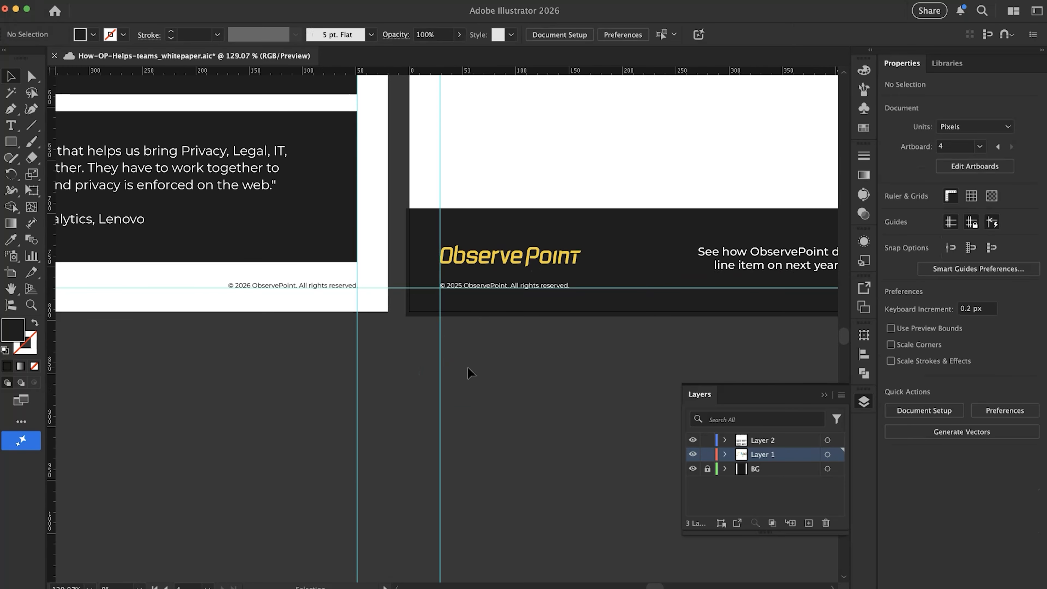
scroll(469, 369, down, 5)
scroll(469, 370, up, 4)
scroll(469, 369, down, 4)
scroll(470, 373, down, 2)
scroll(470, 373, up, 6)
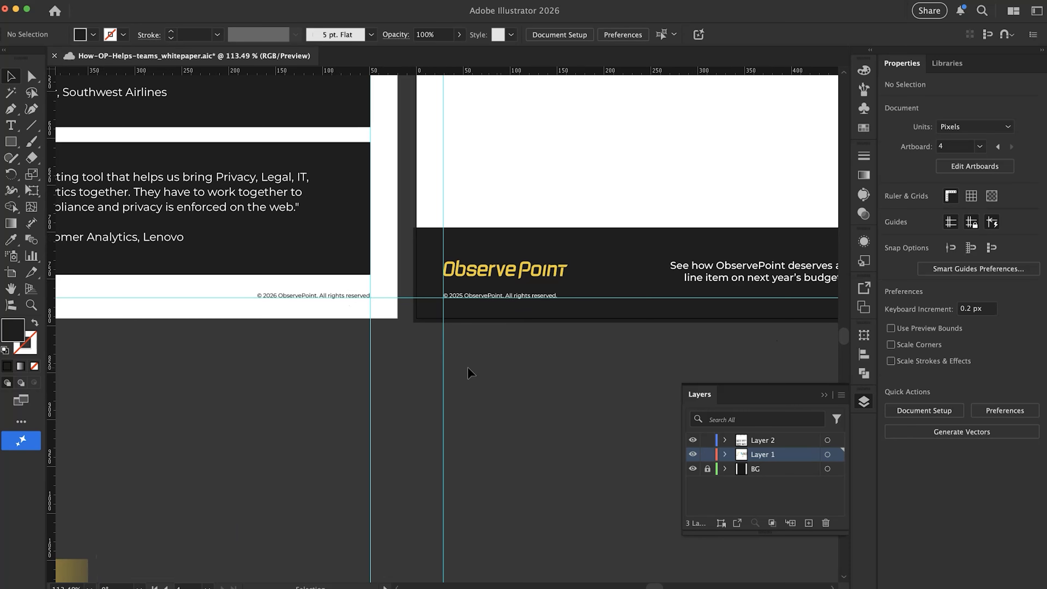
Change the year in the footer banner's copyright line to 2026
scroll(429, 294, up, 8)
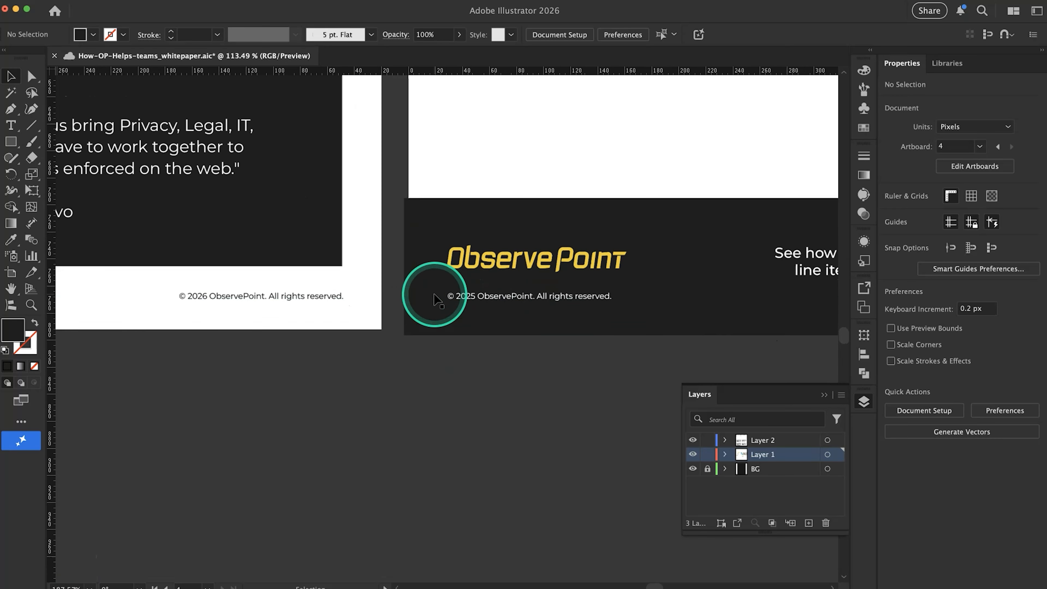
double_click(580, 306)
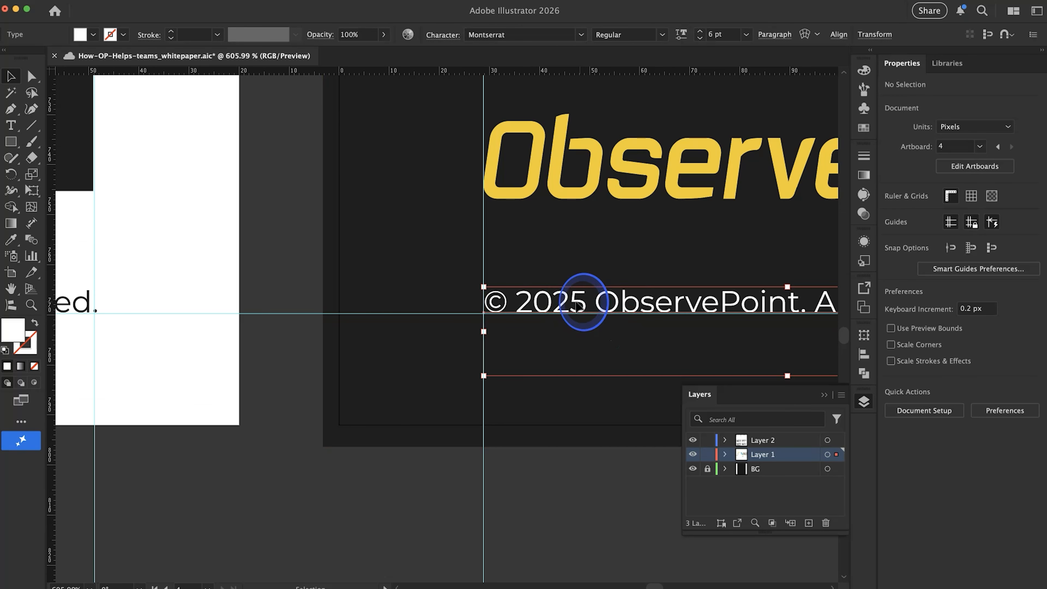
drag(568, 306, 592, 299)
text(6)
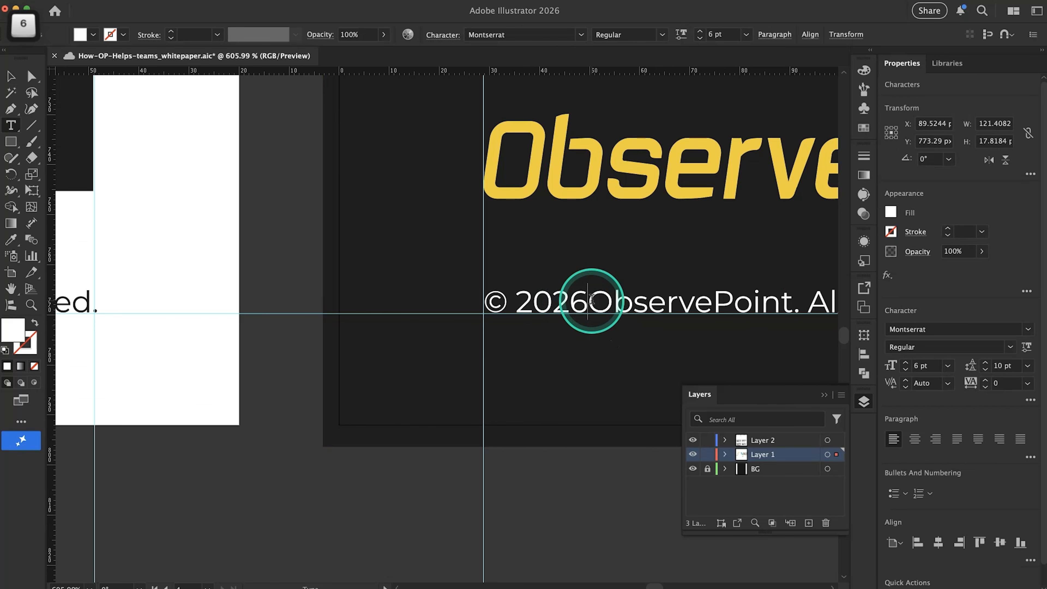
key(Escape)
super+click(542, 490)
scroll(542, 490, down, 10)
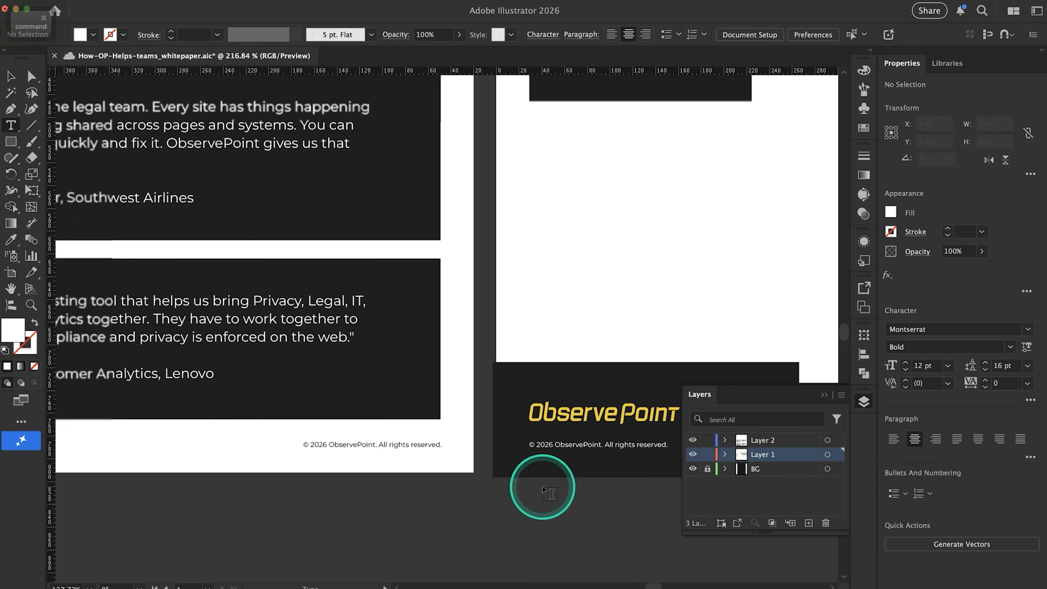
Compare the footers and overall layout of the other pages with Artboard 2 and its footer banner
scroll(543, 490, down, 1)
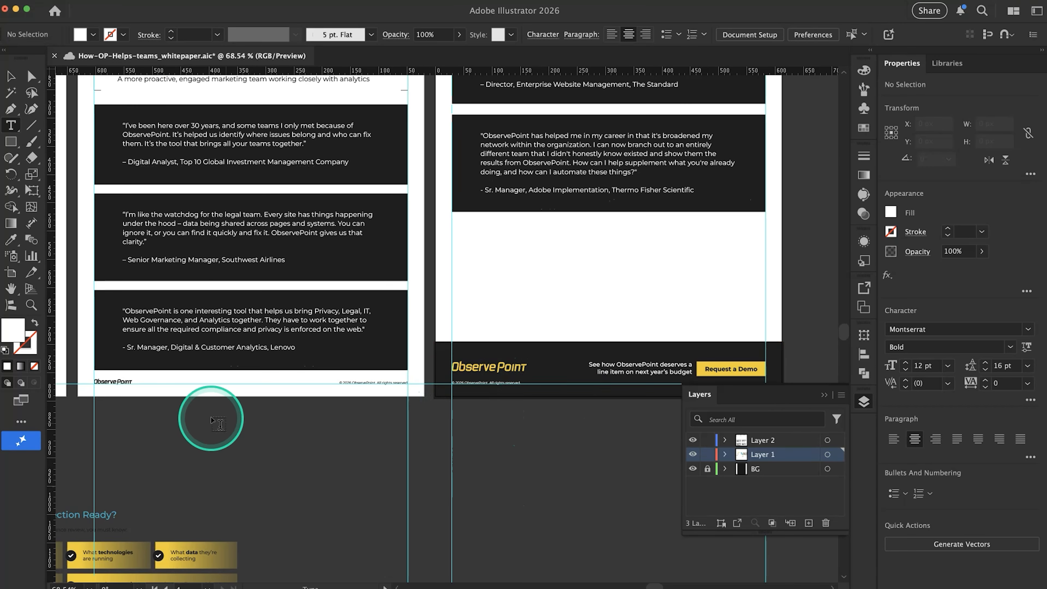
scroll(564, 429, down, 3)
scroll(564, 429, left, 5)
scroll(564, 429, down, 2)
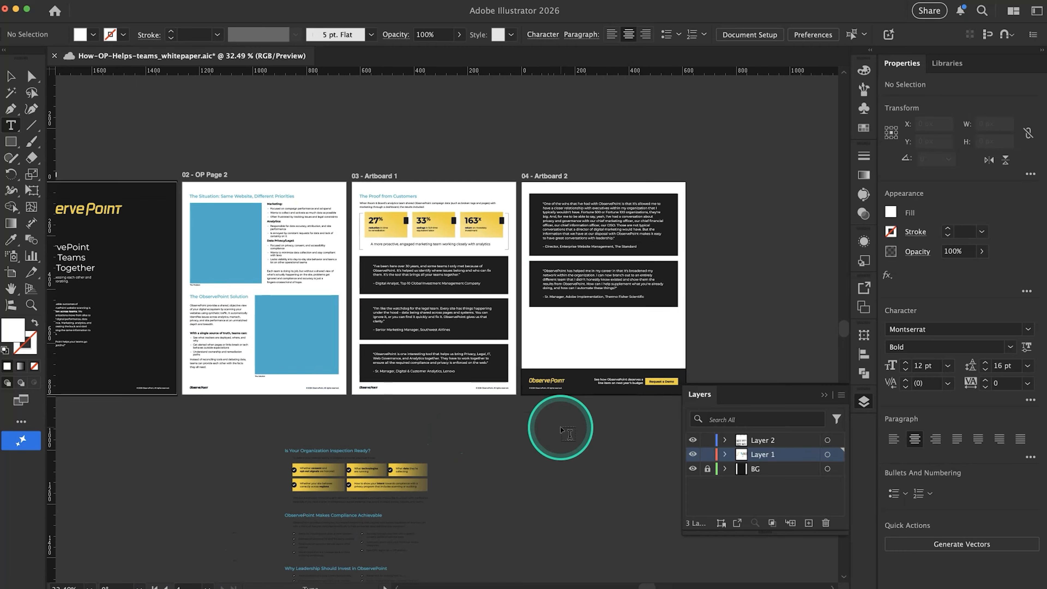
click(504, 373)
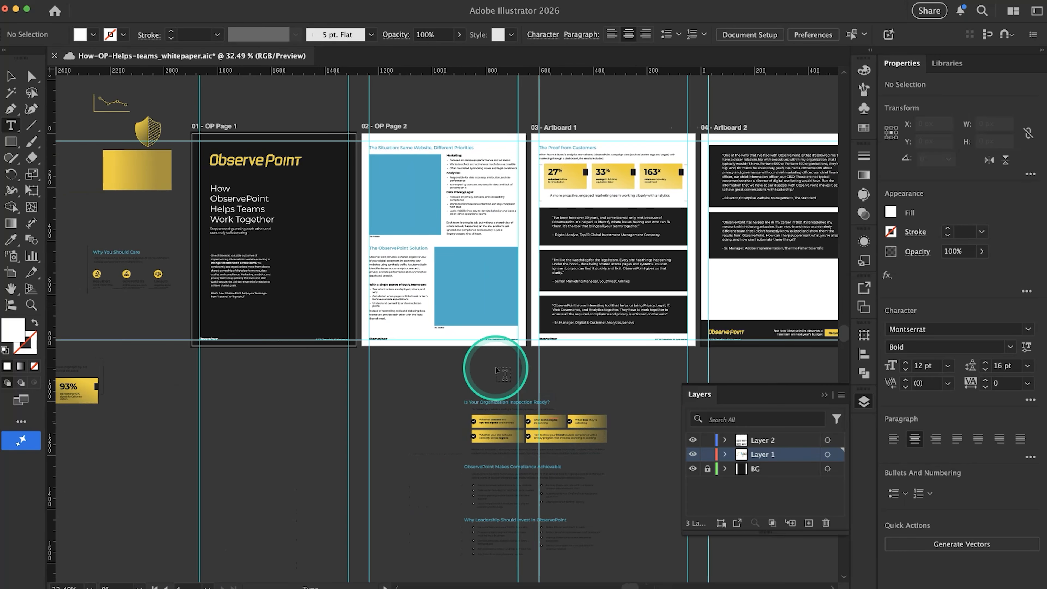
scroll(496, 370, up, 5)
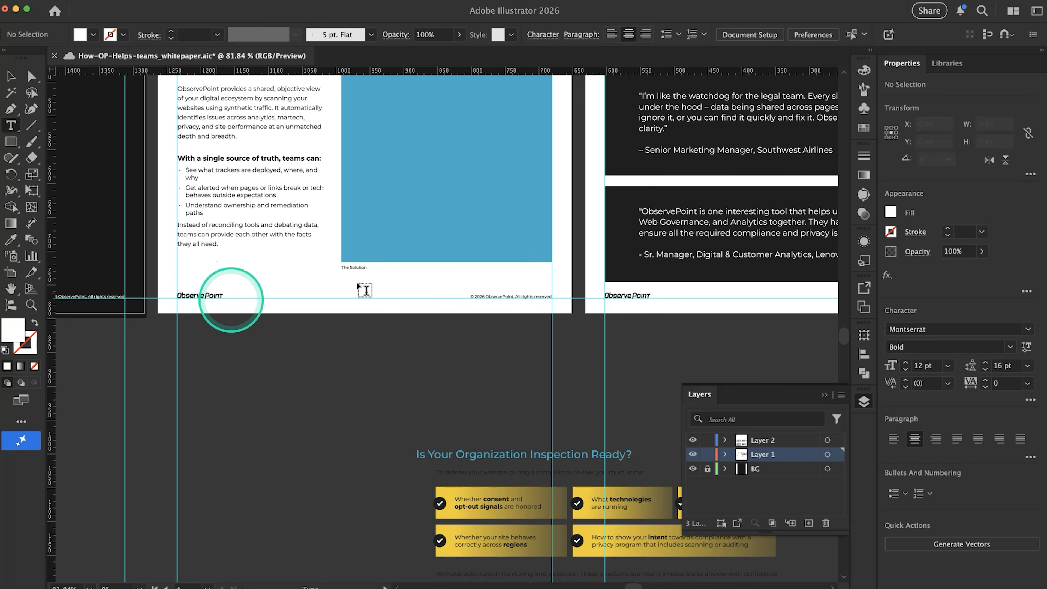
scroll(733, 305, down, 4)
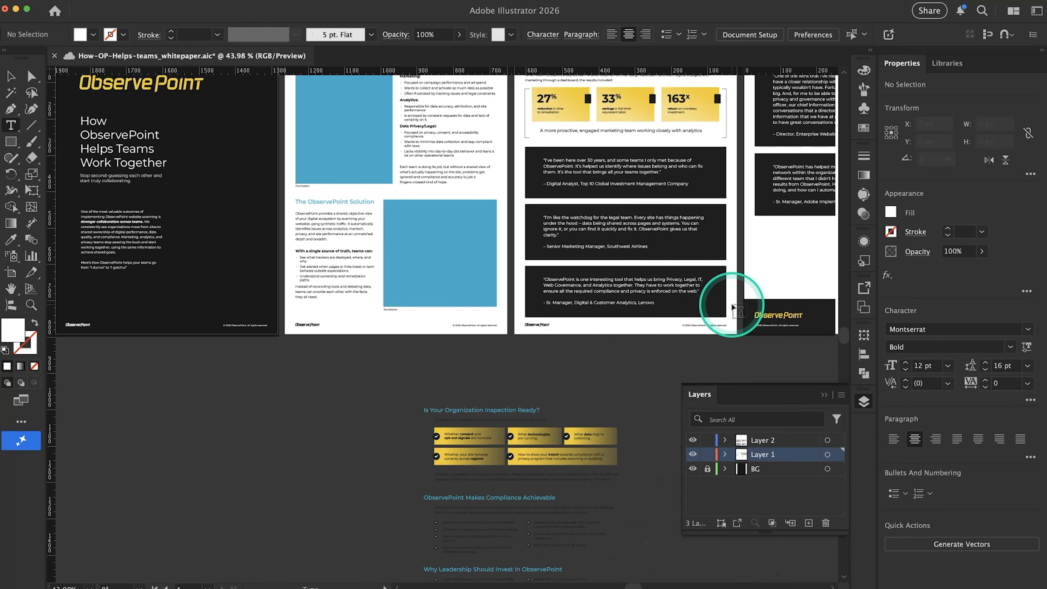
scroll(733, 306, right, 5)
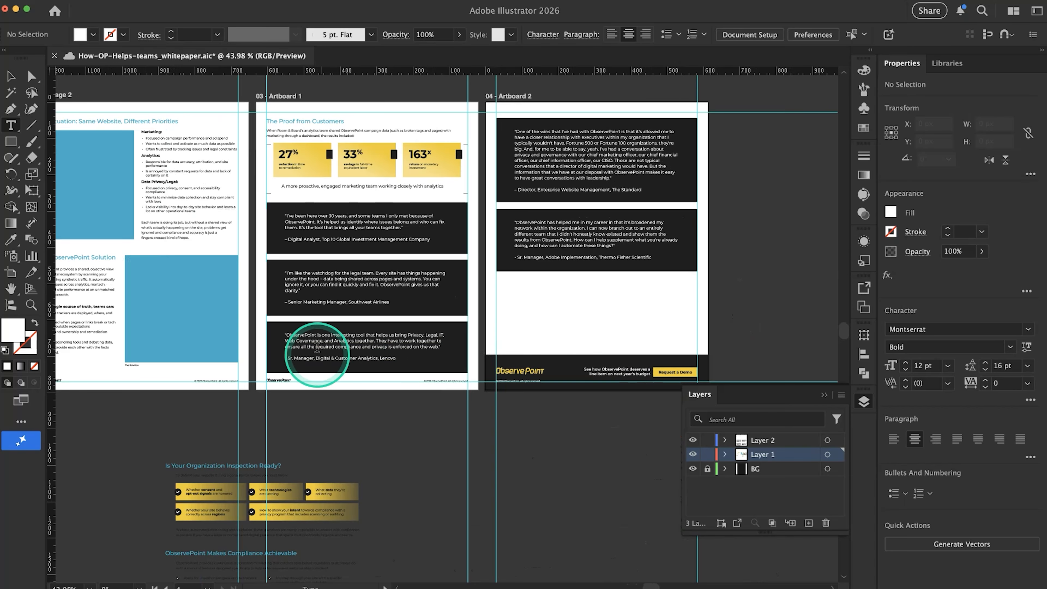
scroll(626, 329, up, 2)
scroll(626, 329, down, 3)
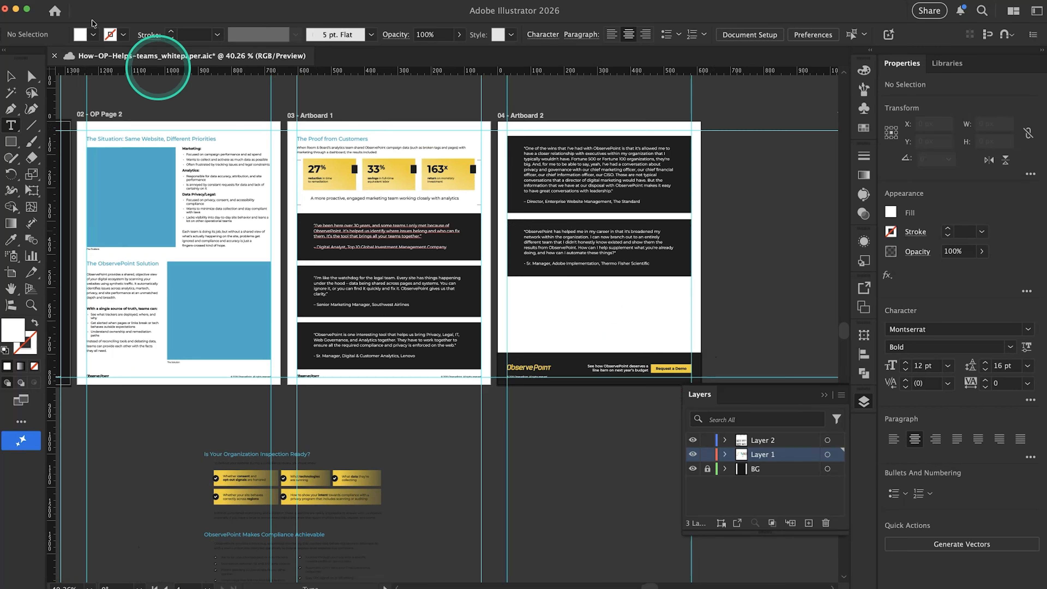
Extend the footer banner's dark background rectangle upward to about 168 px high
click(11, 75)
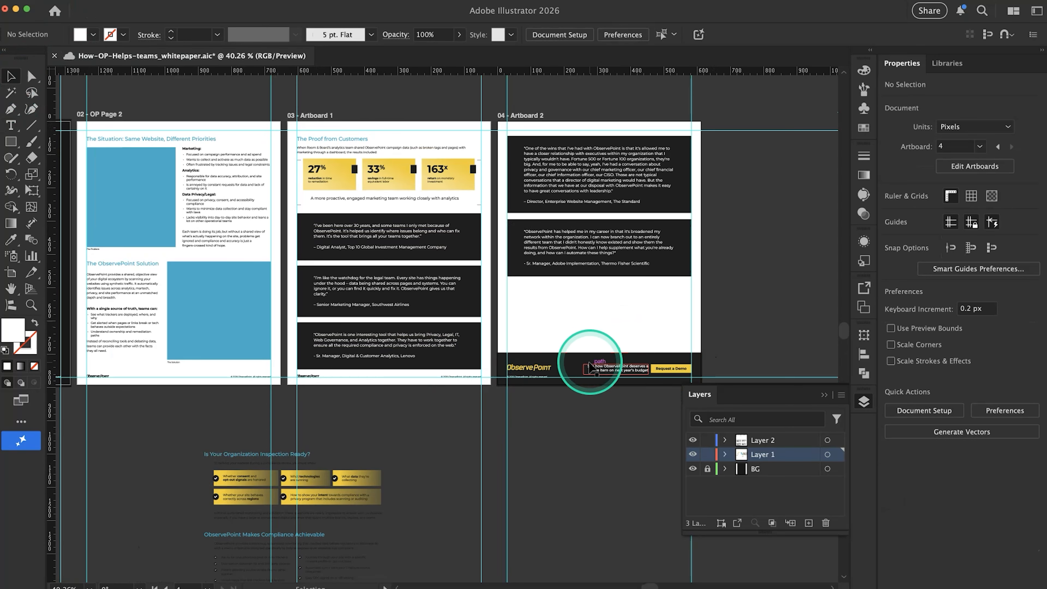
click(573, 364)
drag(598, 352, 598, 332)
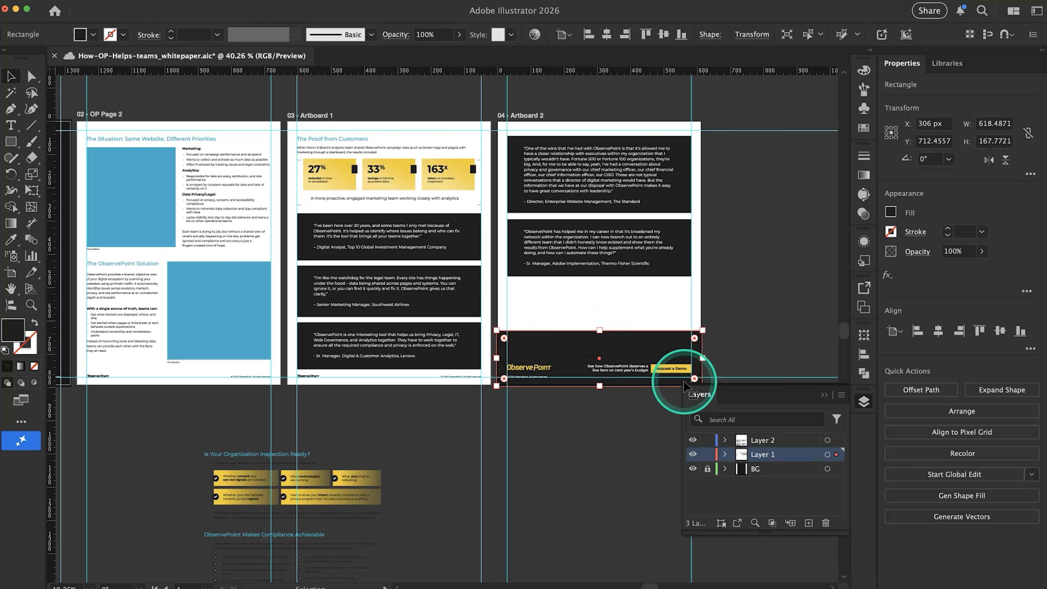
scroll(673, 327, down, 2)
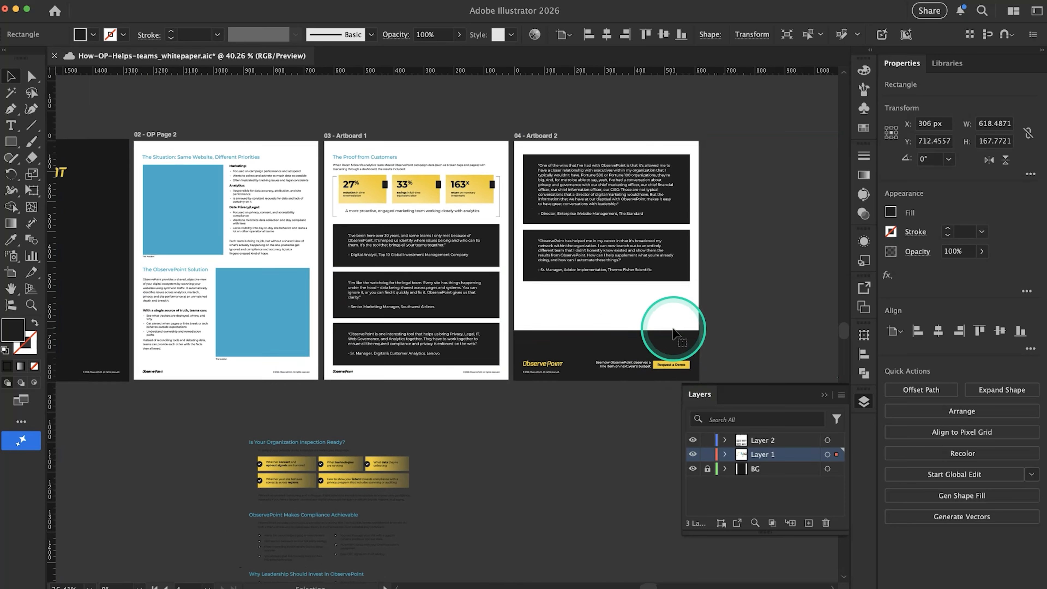
Switch to Google Docs and review the customer and prospect CTA paragraphs under "Bring More Teams onto the Same Page"
key(super+Tab)
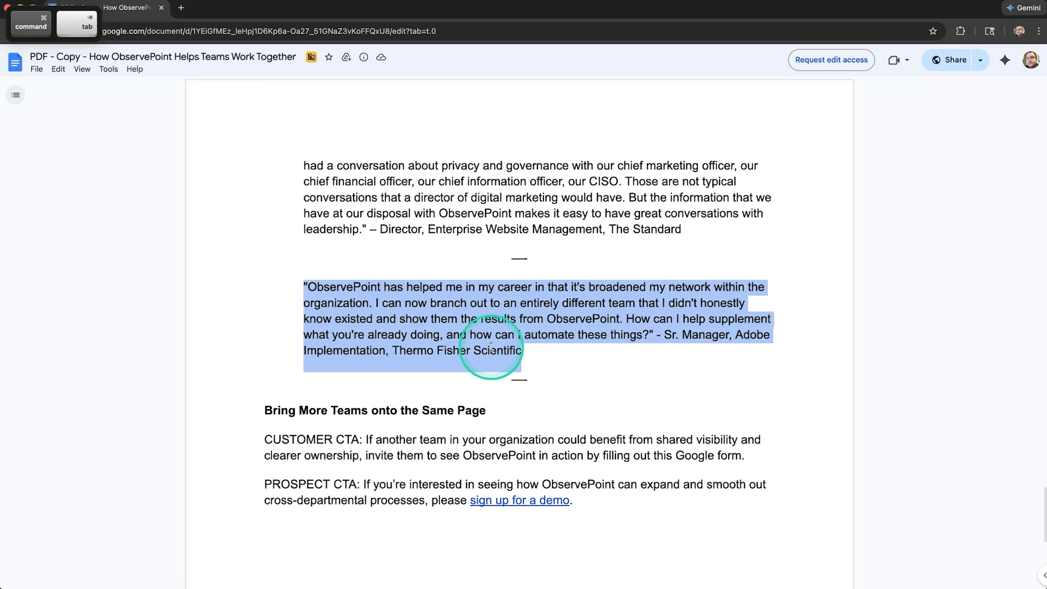
drag(311, 440, 394, 442)
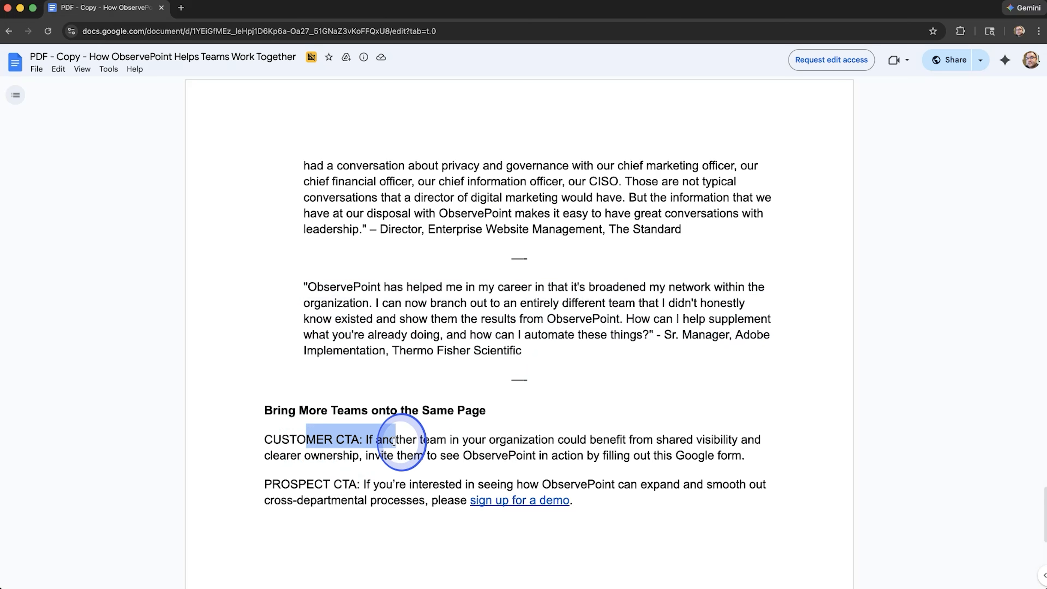
drag(291, 486, 407, 485)
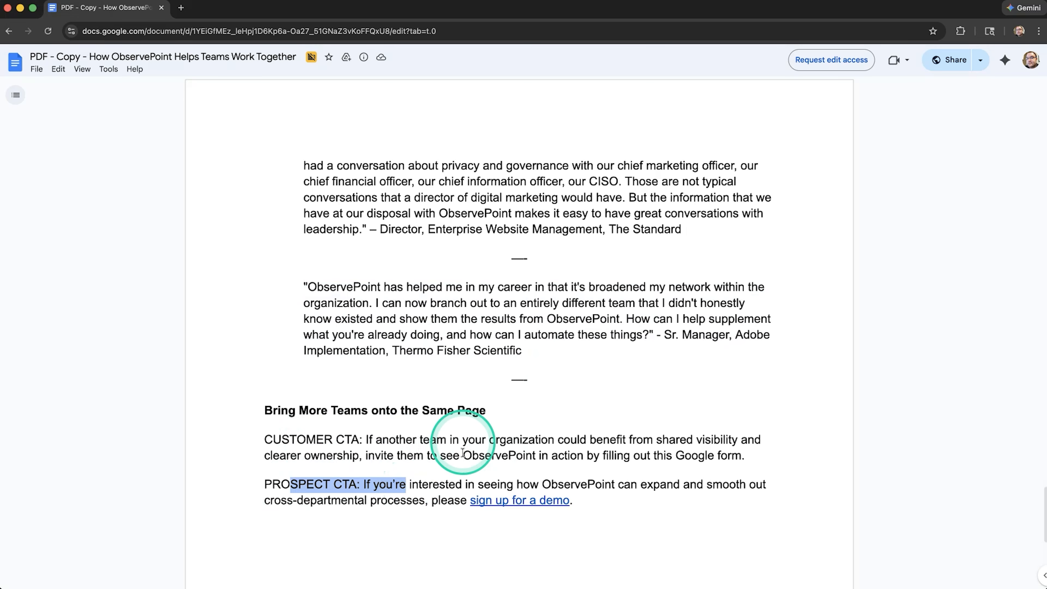
Compare the customer and prospect CTA paragraphs in Google Docs with the footer banner on Artboard 2 in Illustrator
click(459, 438)
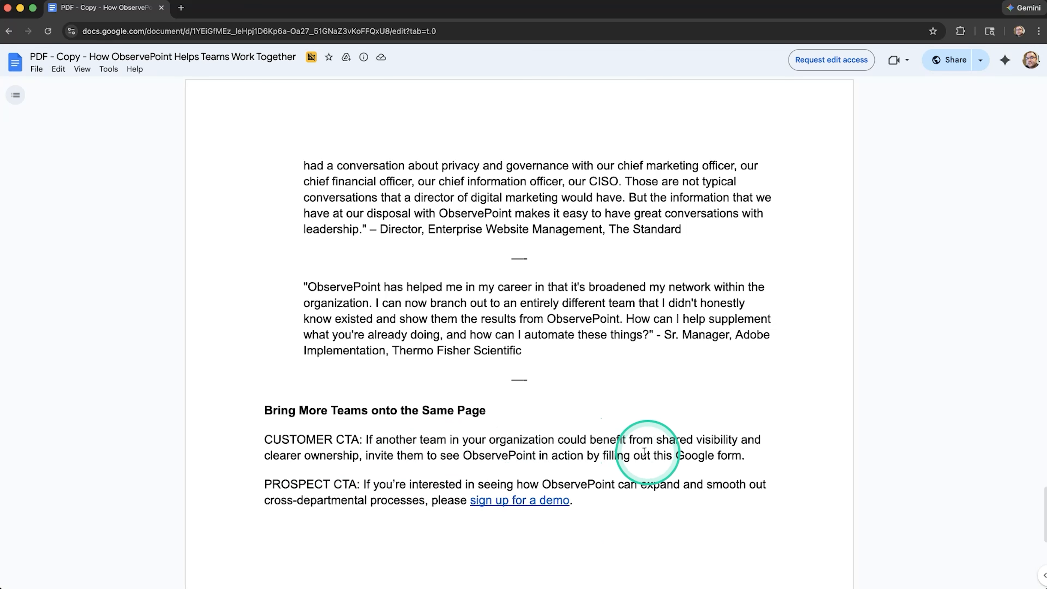
click(290, 457)
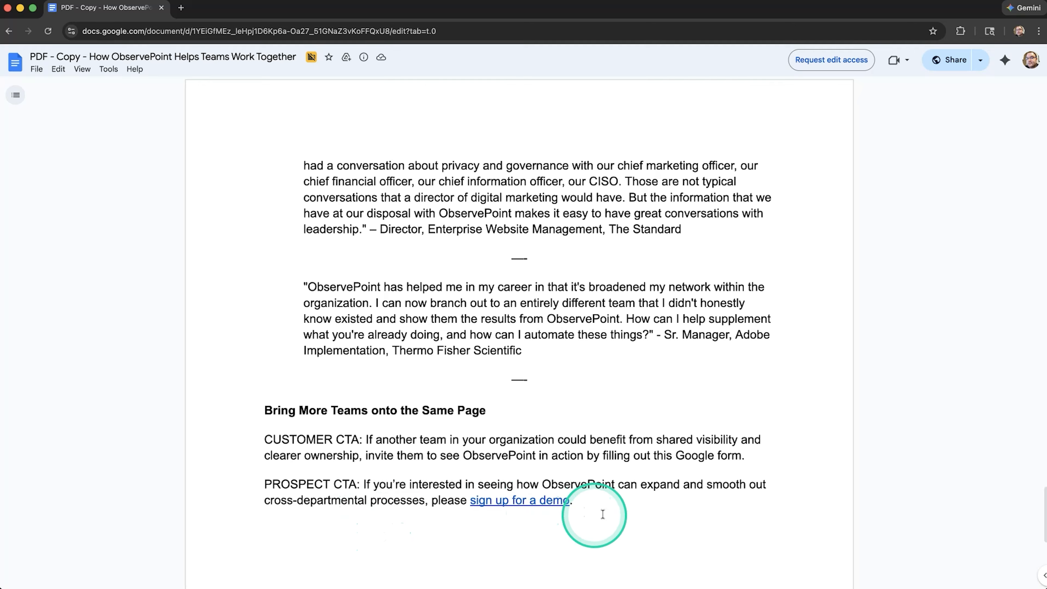
key(super+Tab)
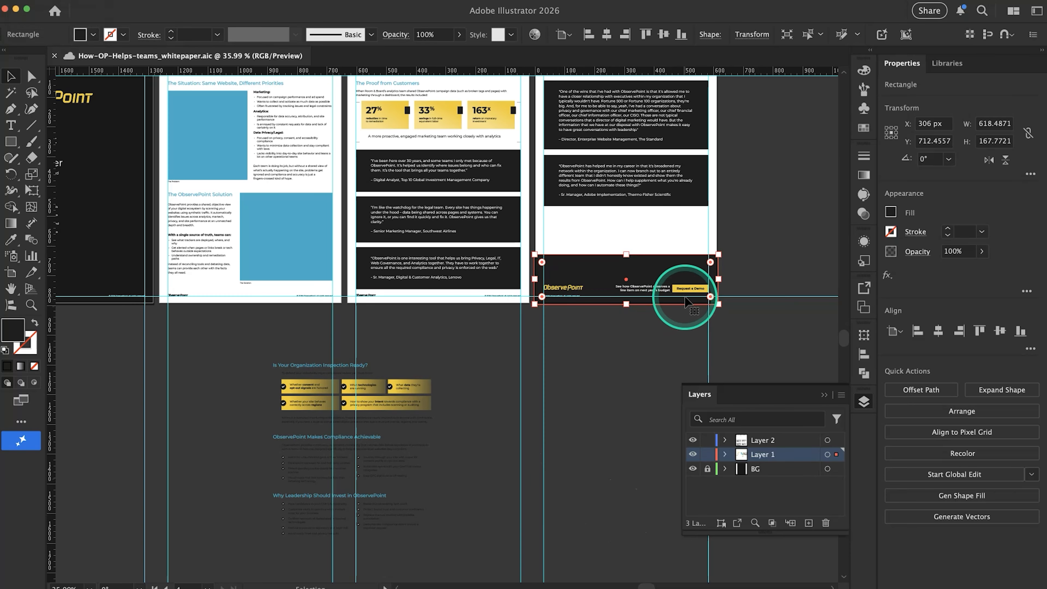
scroll(685, 302, up, 5)
key(super+Tab)
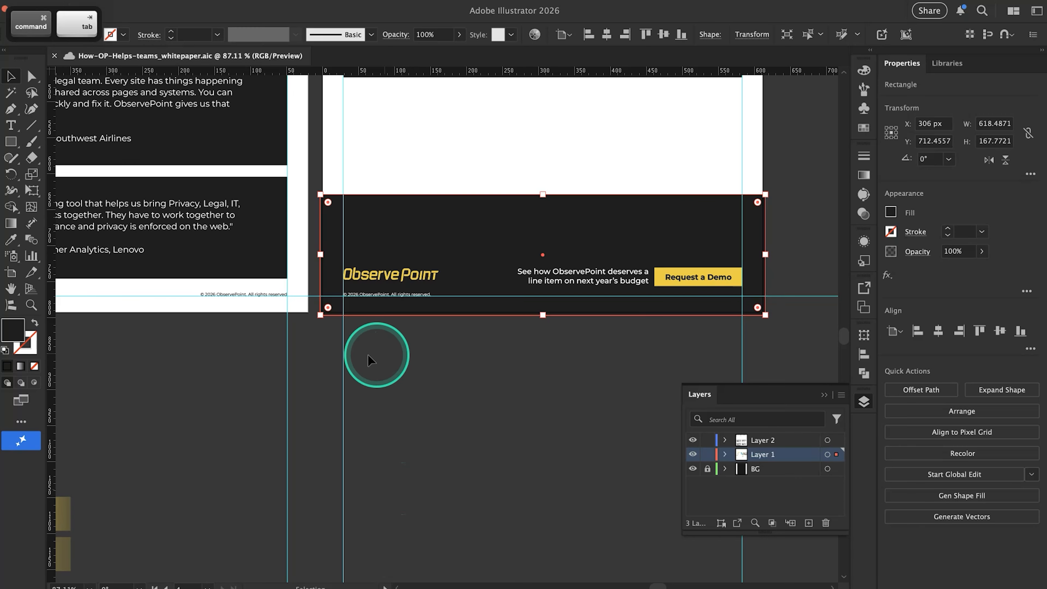
scroll(374, 356, down, 5)
scroll(397, 255, up, 3)
scroll(397, 256, left, 4)
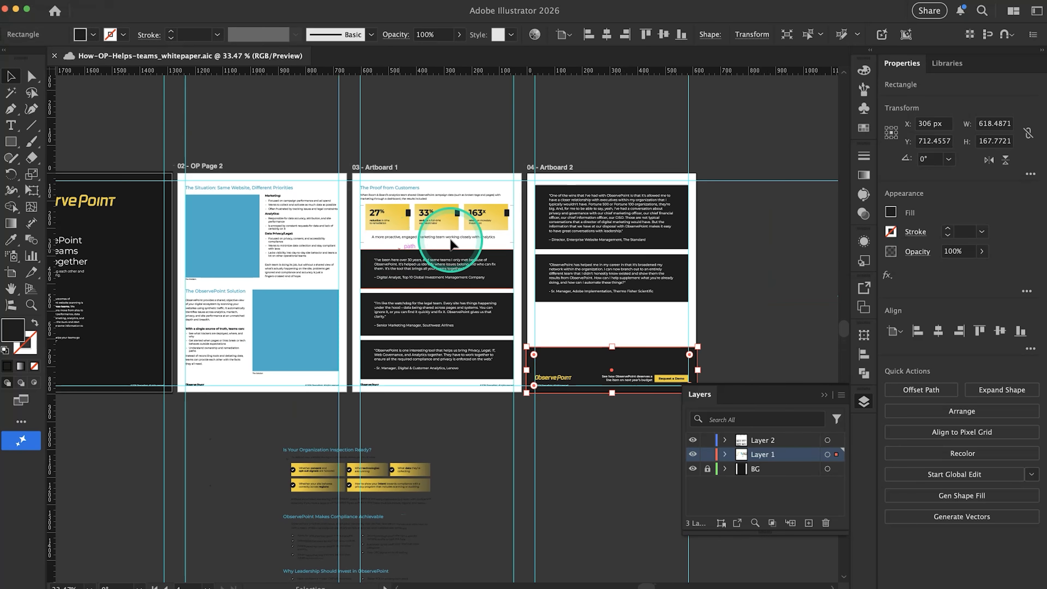
Copy the heading "Bring More Teams onto the Same Page" from Google Docs and return to the footer banner in Illustrator
key(super+Tab)
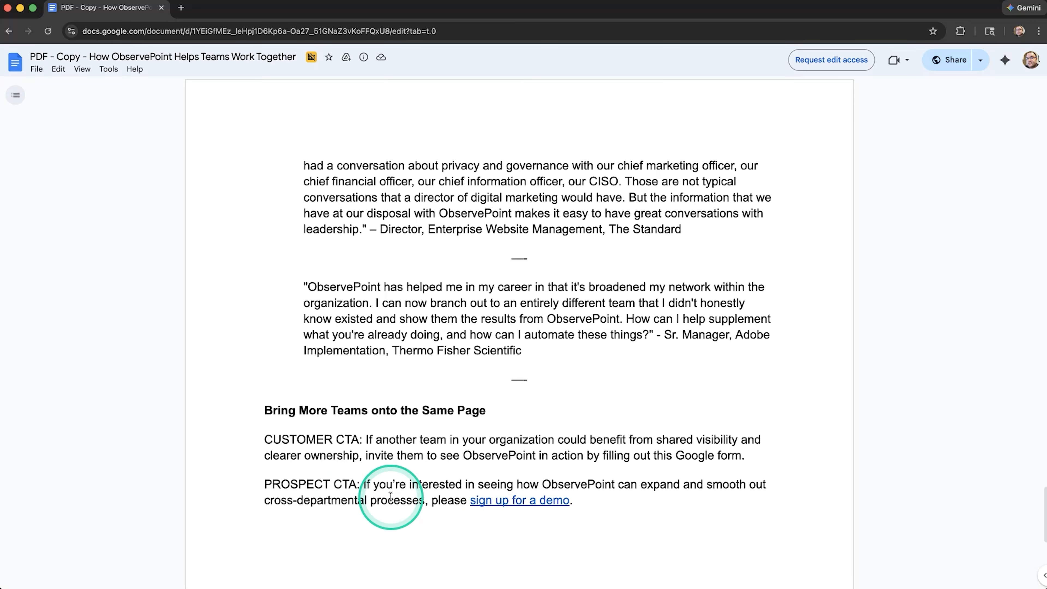
drag(493, 411, 270, 404)
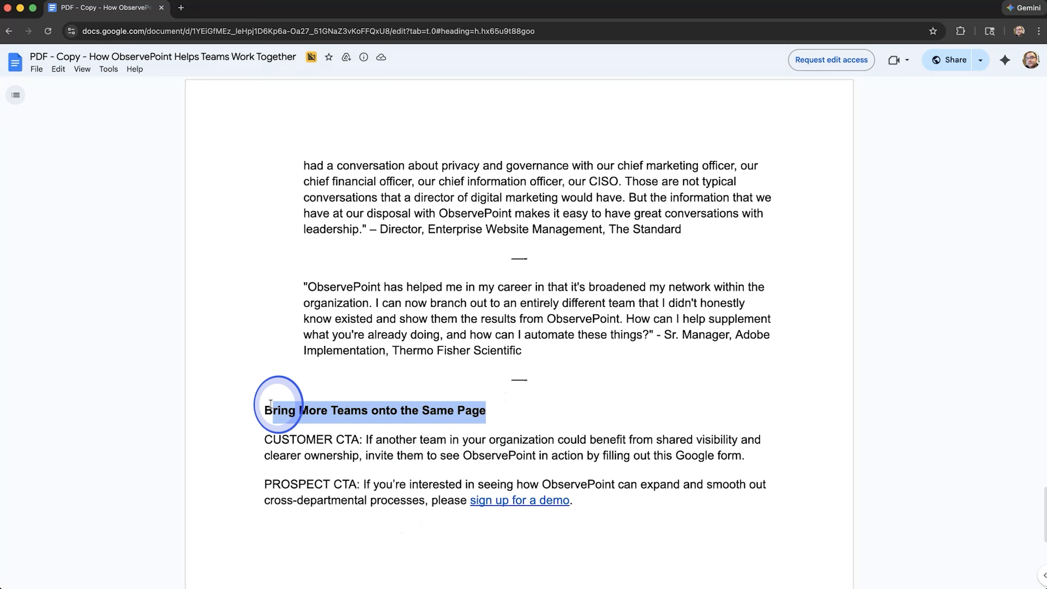
key(super+Tab)
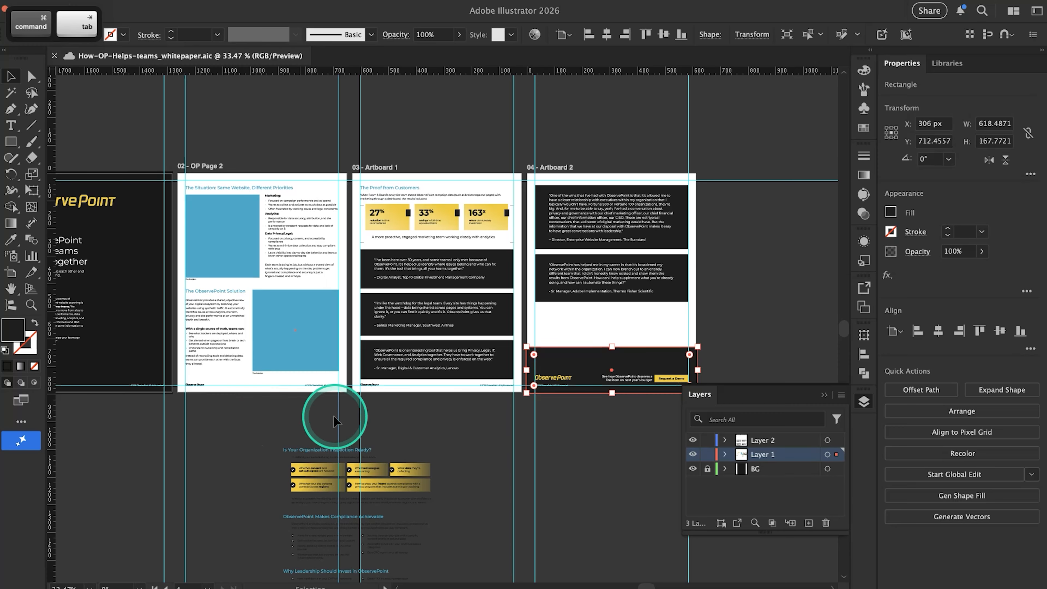
scroll(570, 389, up, 5)
scroll(568, 388, down, 3)
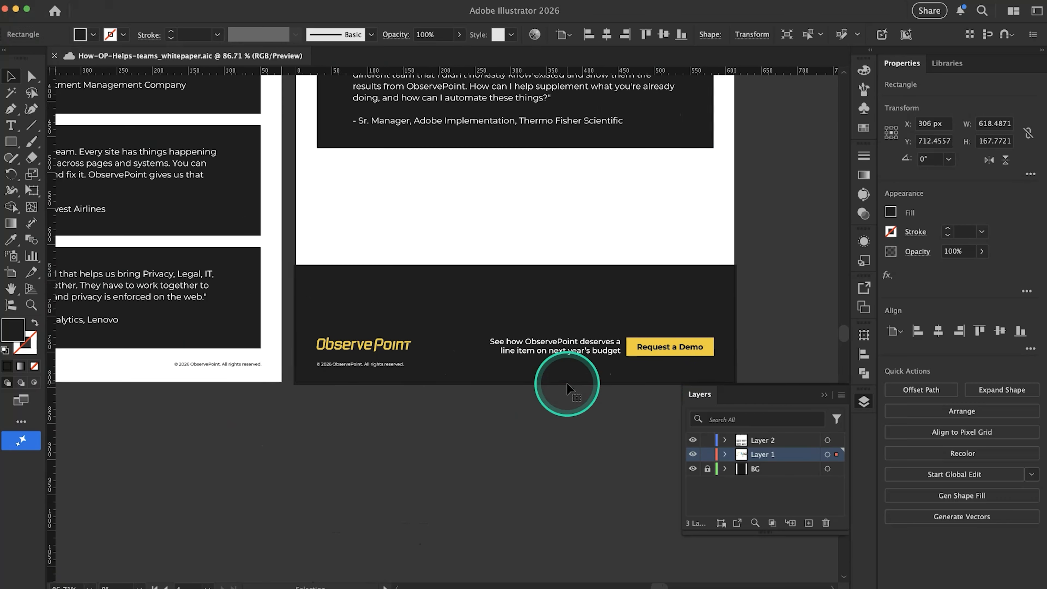
key(super+Tab)
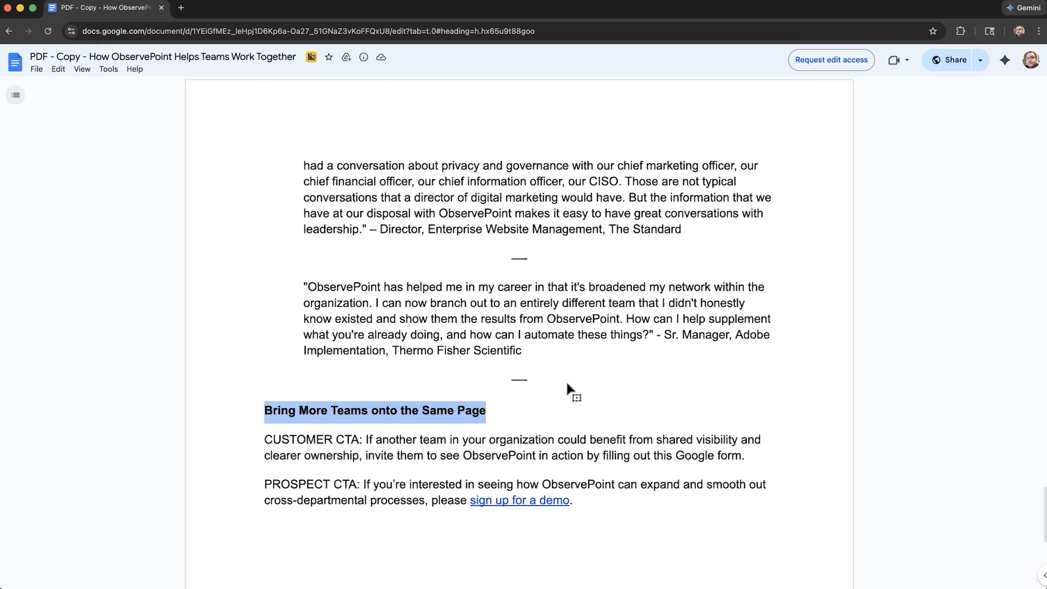
key(super+Tab)
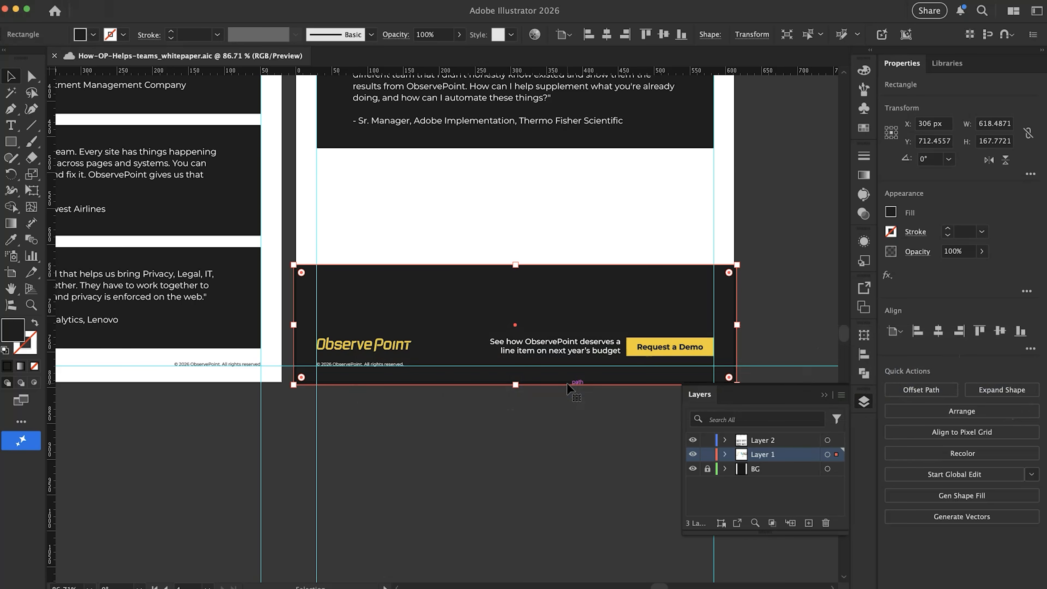
key(super+Tab)
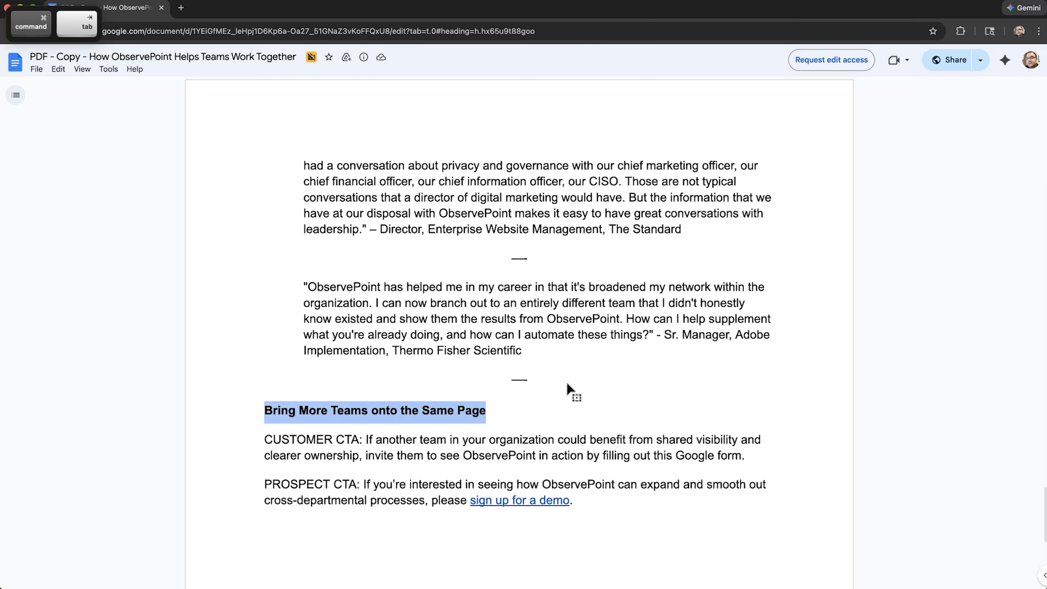
key(super+Tab)
click(567, 383)
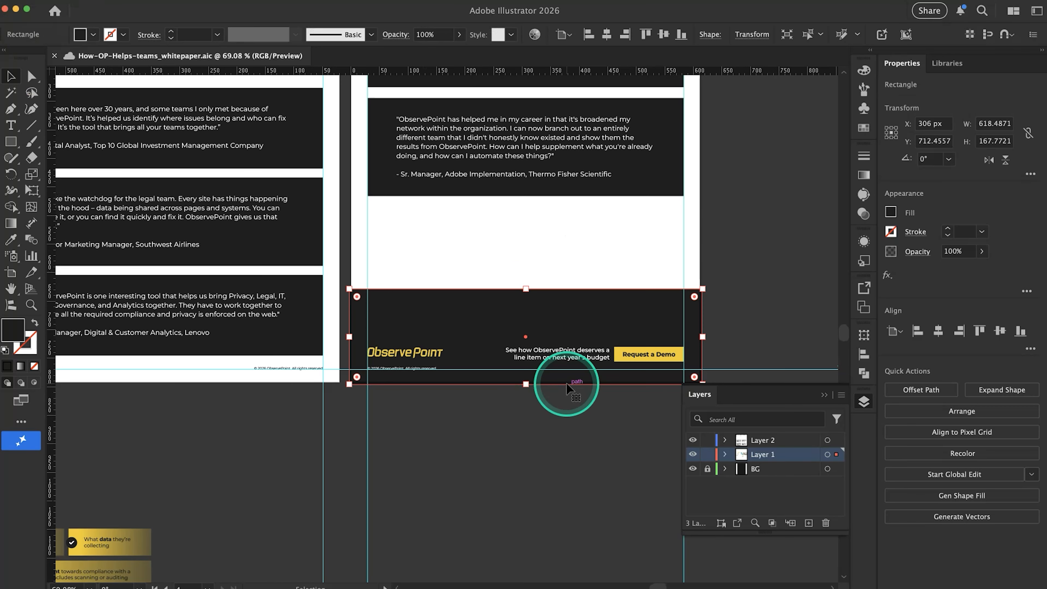
Switch to Google Docs and review the paragraphs labelled PROSPECT CTA and CUSTOMER CTA
key(super+Tab)
click(373, 477)
drag(359, 484, 264, 485)
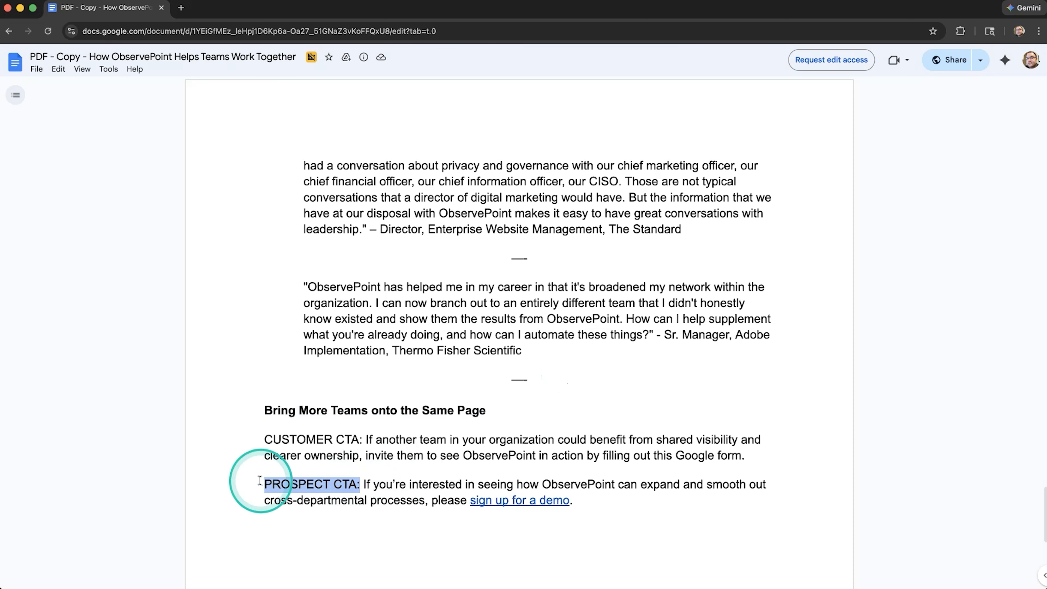
drag(358, 439, 237, 438)
click(477, 463)
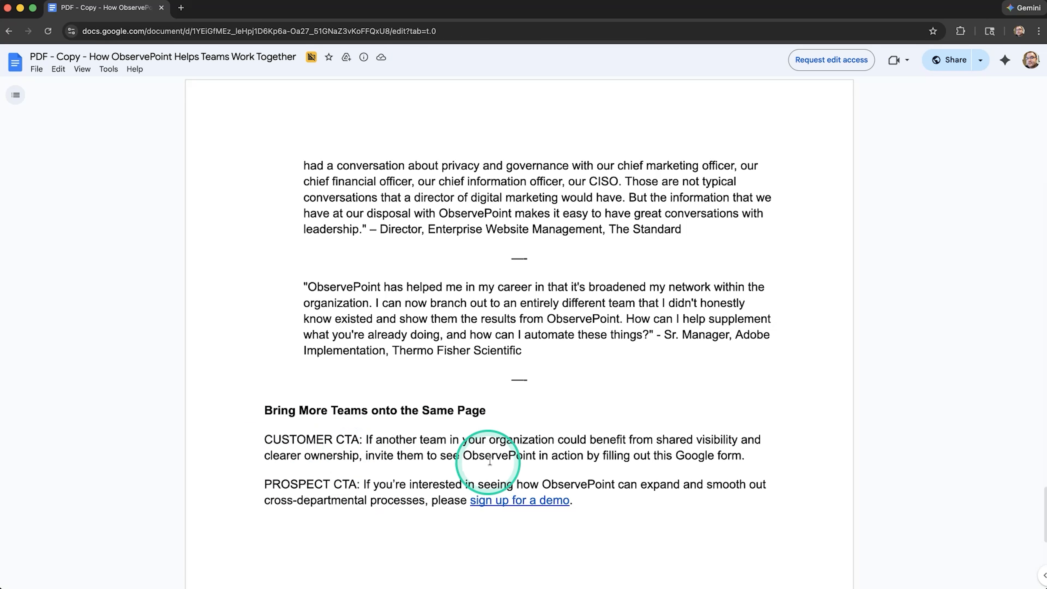
click(449, 497)
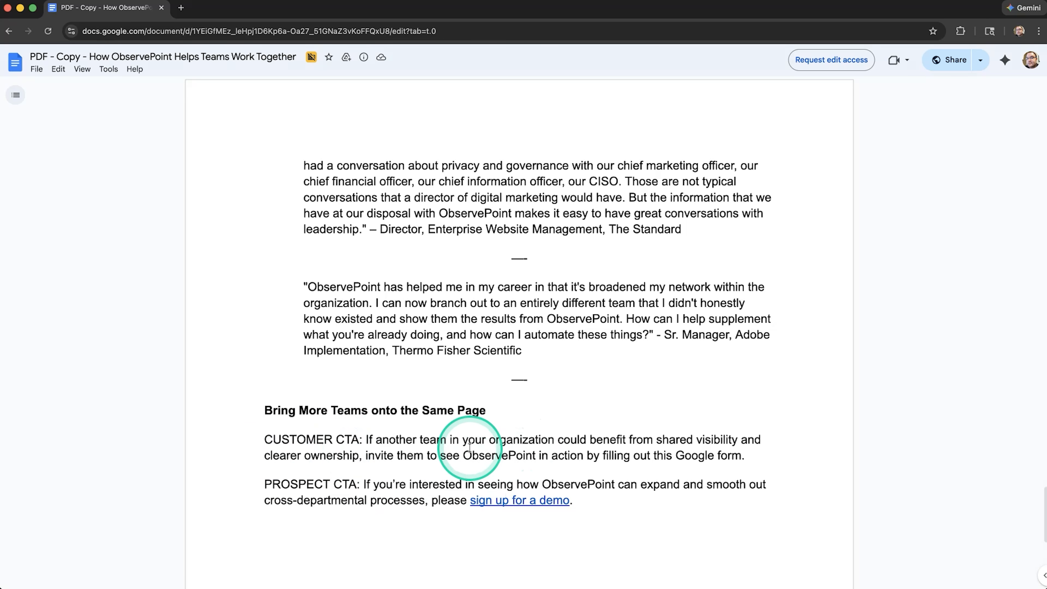
Switch to Illustrator and place a copy of the blue "The Proof from Customers" heading above the logo in Artboard 2's footer banner
key(super+Tab)
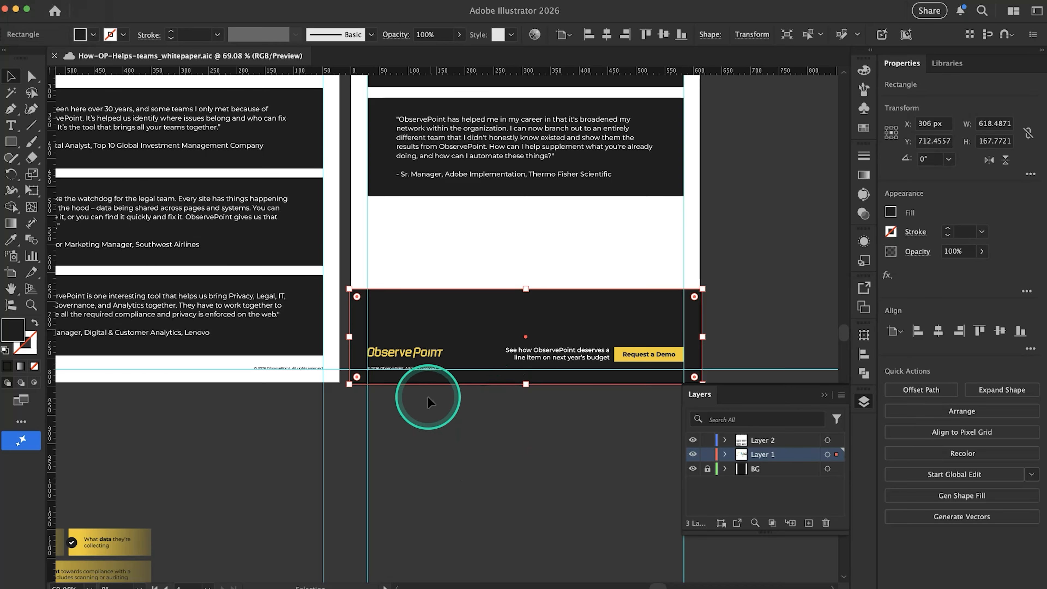
scroll(426, 397, up, 3)
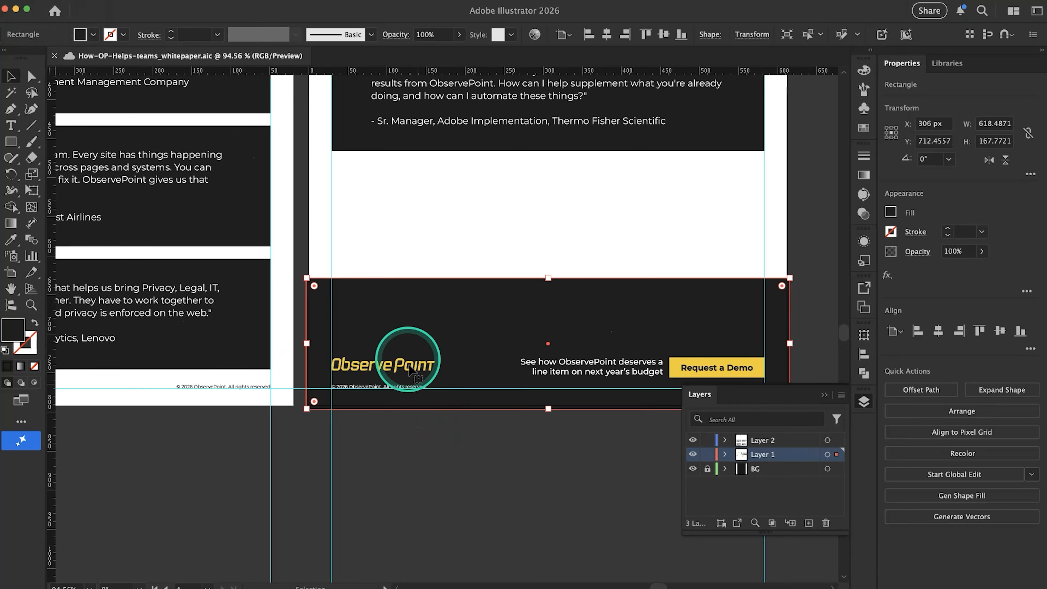
scroll(404, 330, down, 5)
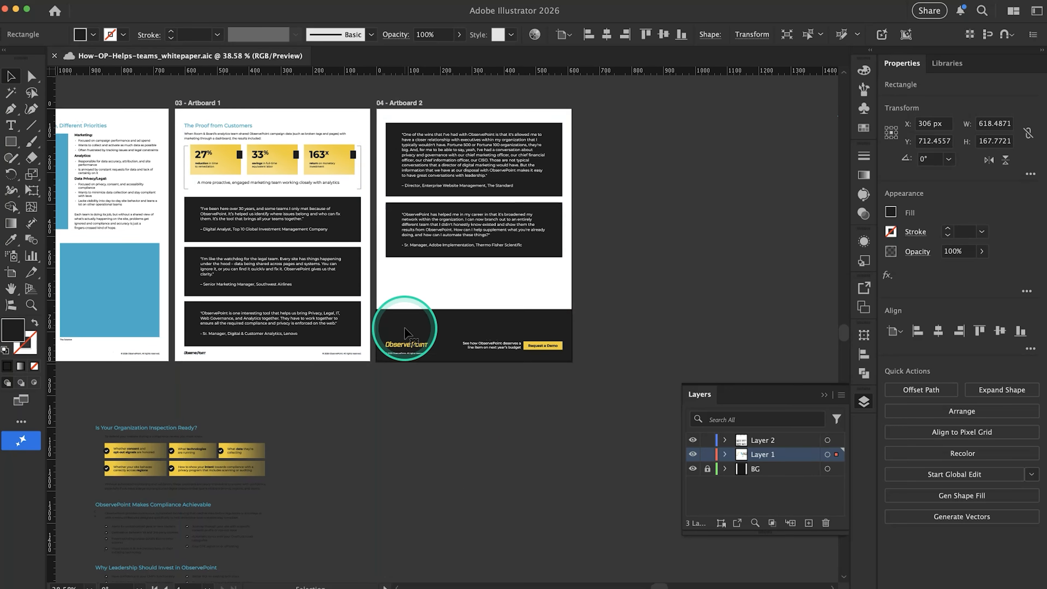
drag(265, 142, 469, 338)
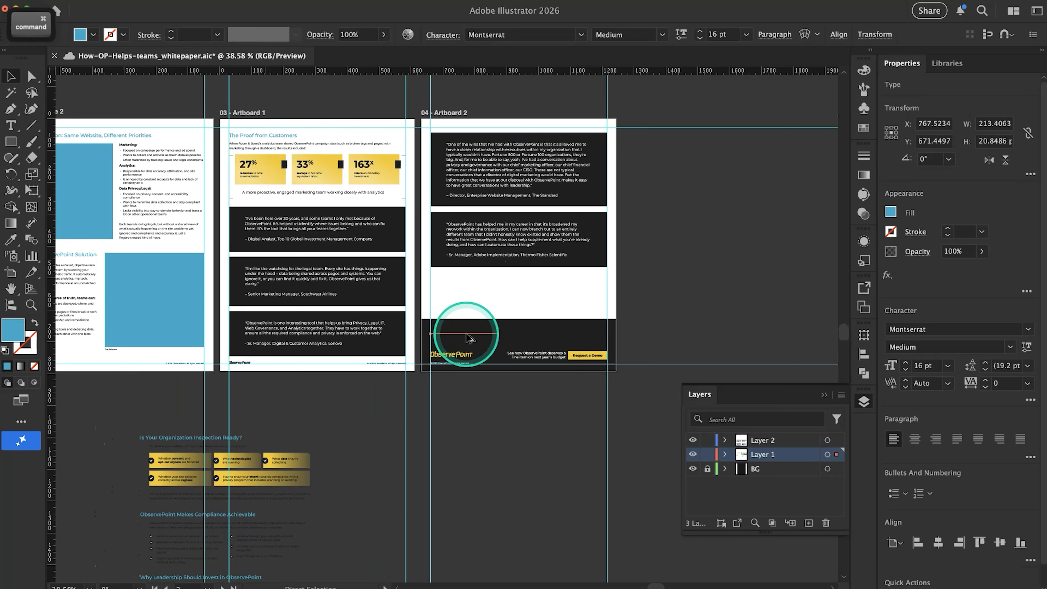
Replace the duplicated heading's text with the copied "Bring More Teams onto the Same Page"
scroll(466, 334, up, 7)
key(t)
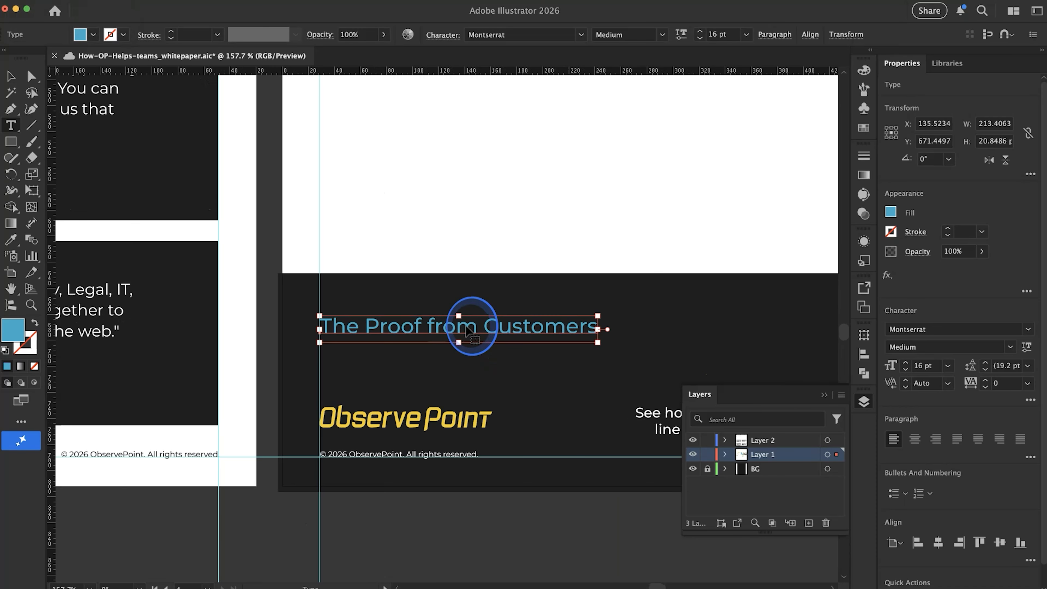
triple_click(466, 326)
text(Bring More Teams onto the Same Page)
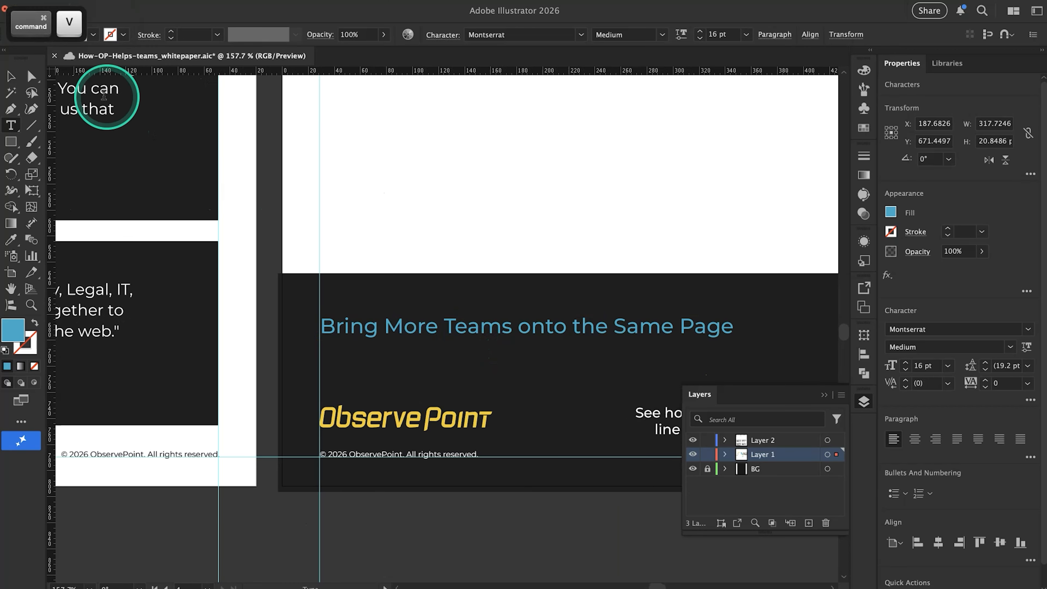
click(11, 75)
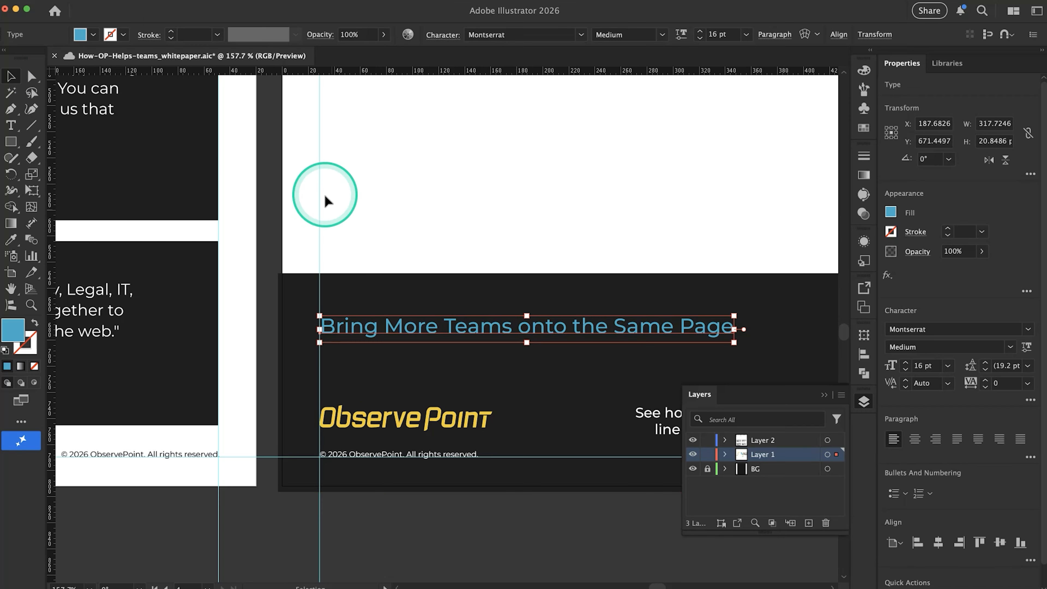
Send the banner's blue heading to the back of its layer and bring it to the front again
key(super)
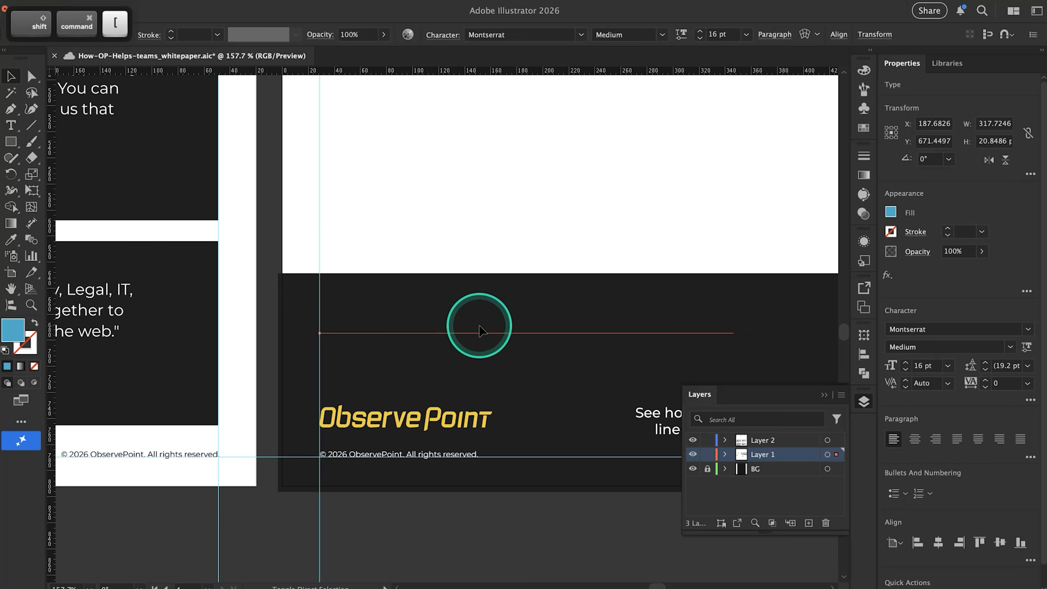
super+click(480, 331)
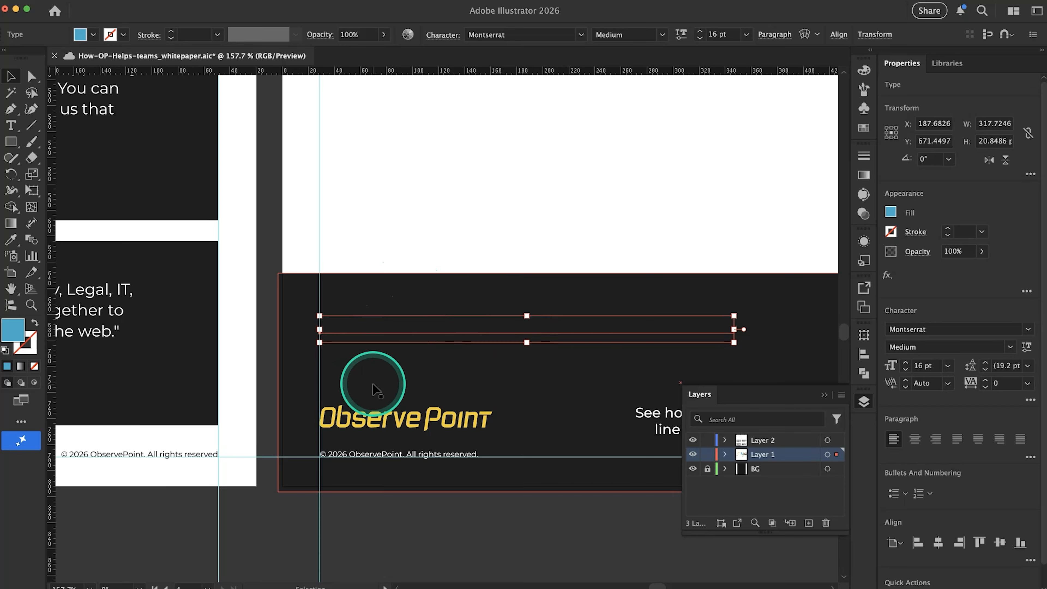
scroll(374, 382, right, 5)
scroll(374, 381, down, 1)
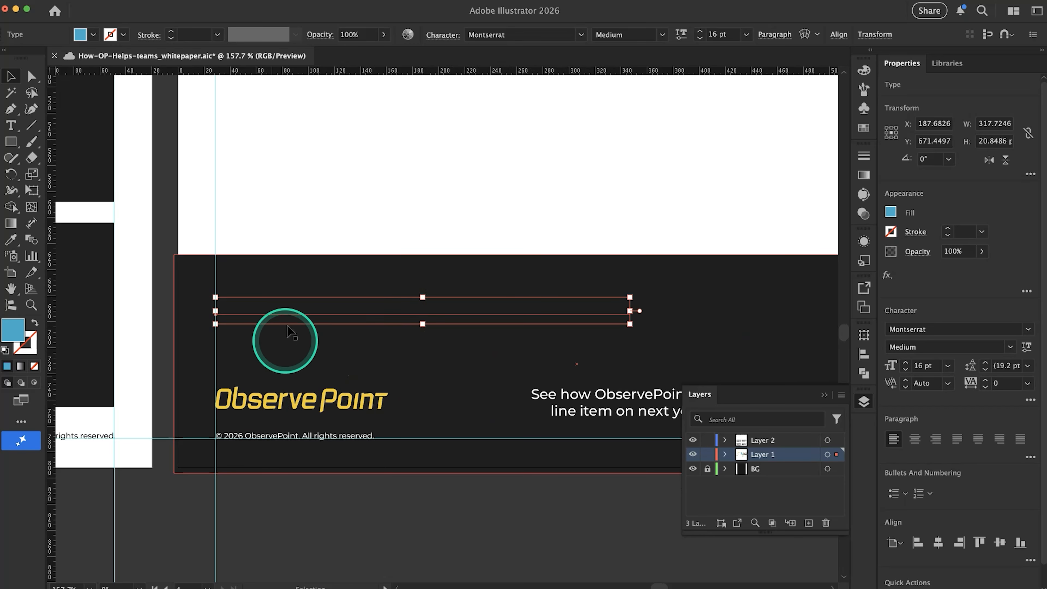
super+click(288, 310)
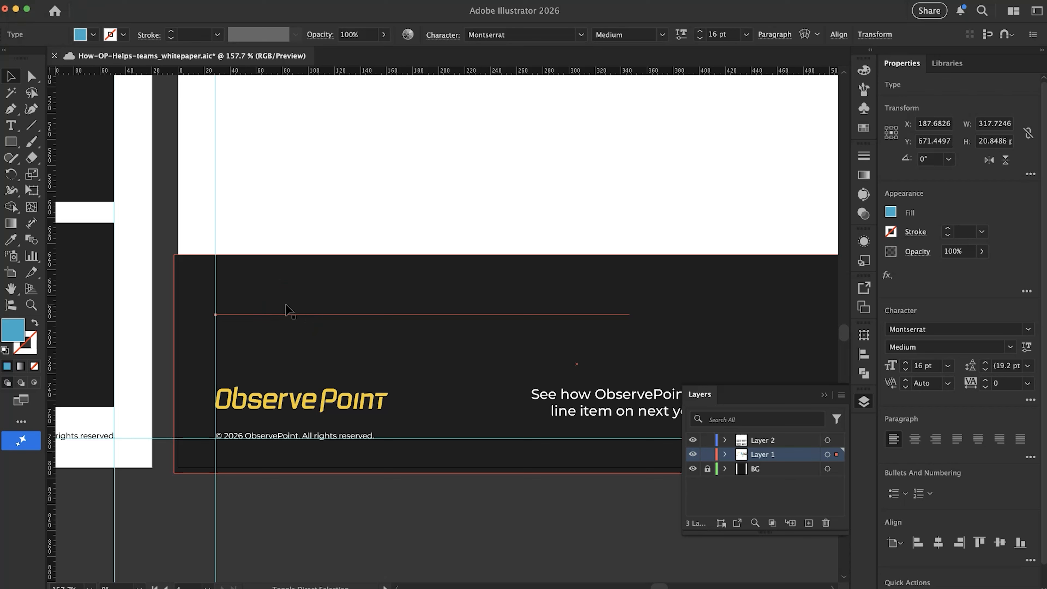
key(shift+super+bracketright)
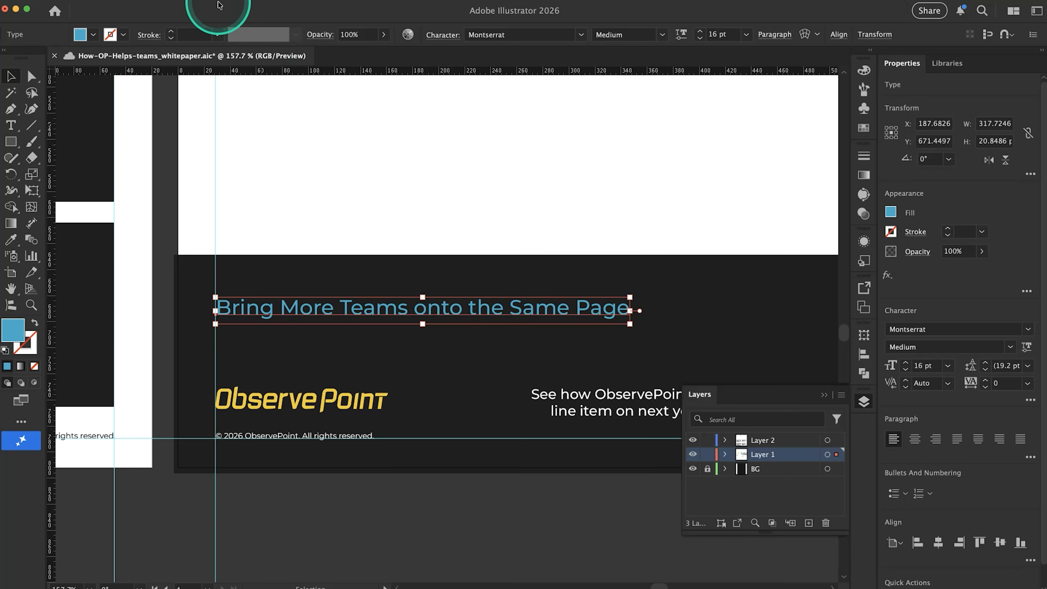
Look up the Bring to Front and Send to Back arrange commands for the selected banner heading
click(140, 1)
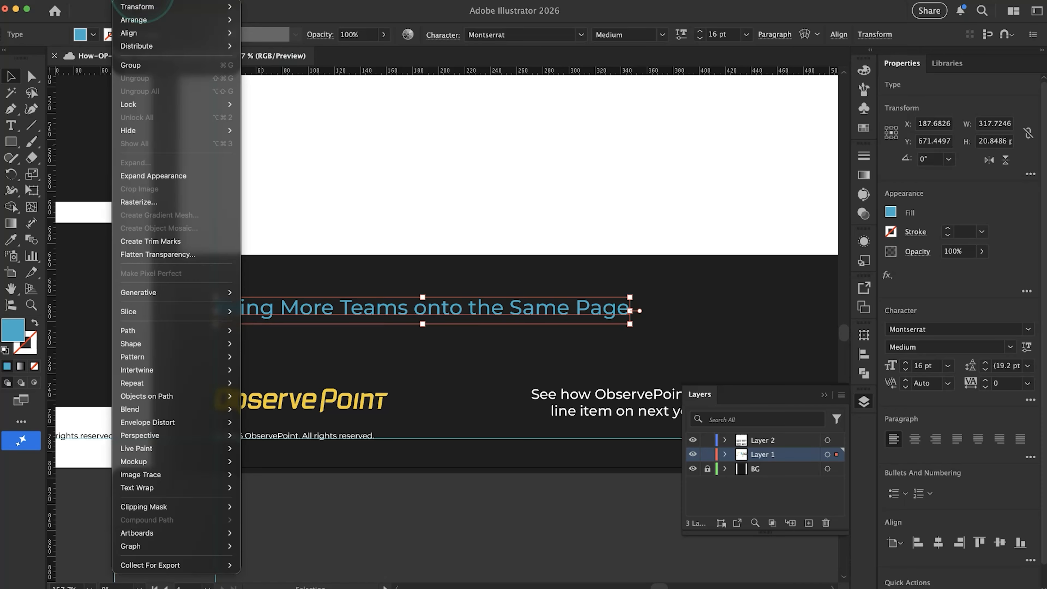
mouse_move(106, 4)
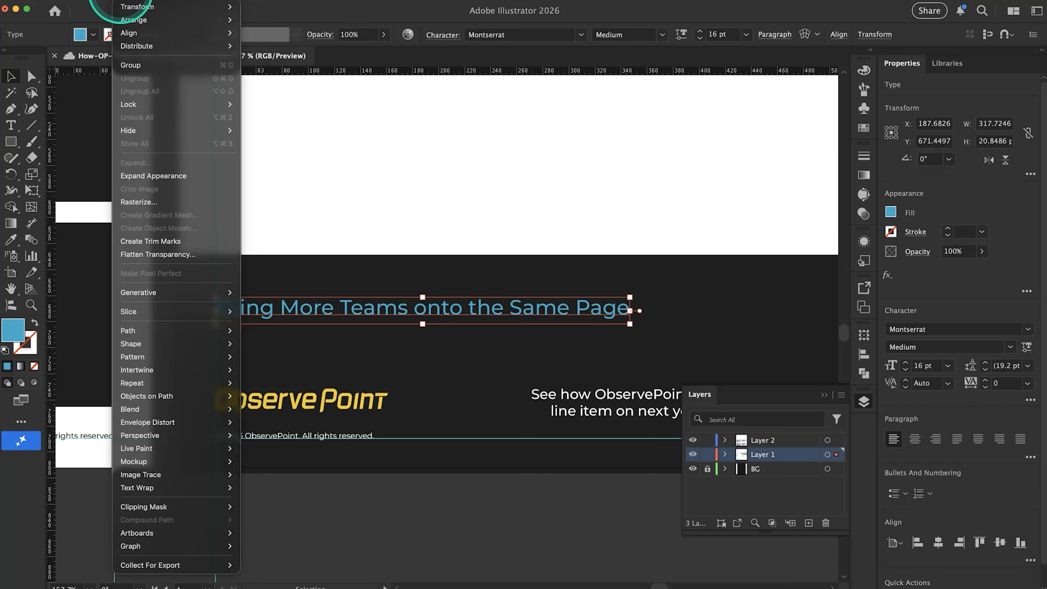
mouse_move(156, 20)
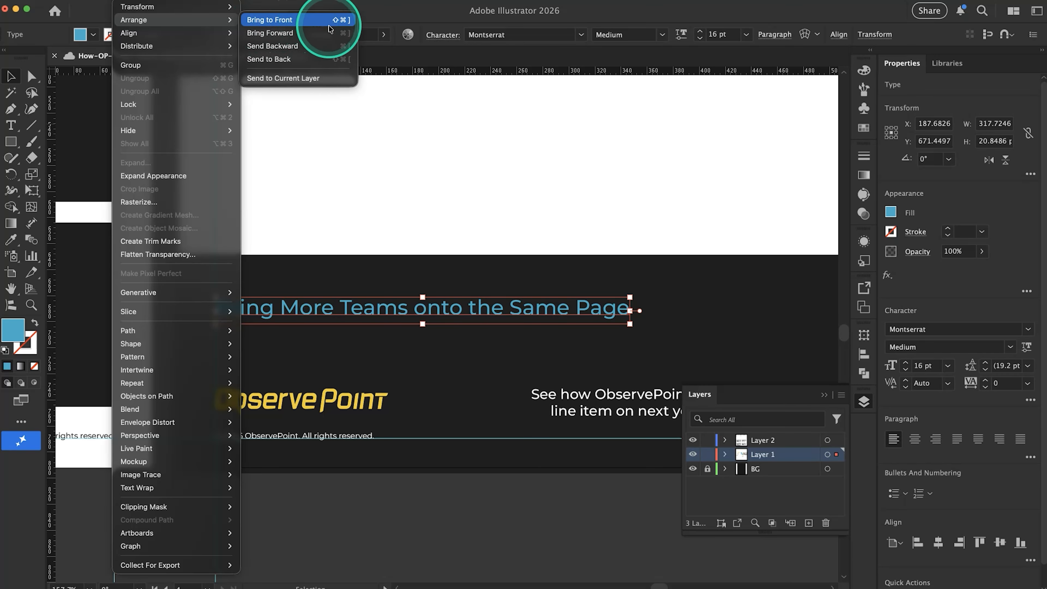
click(378, 159)
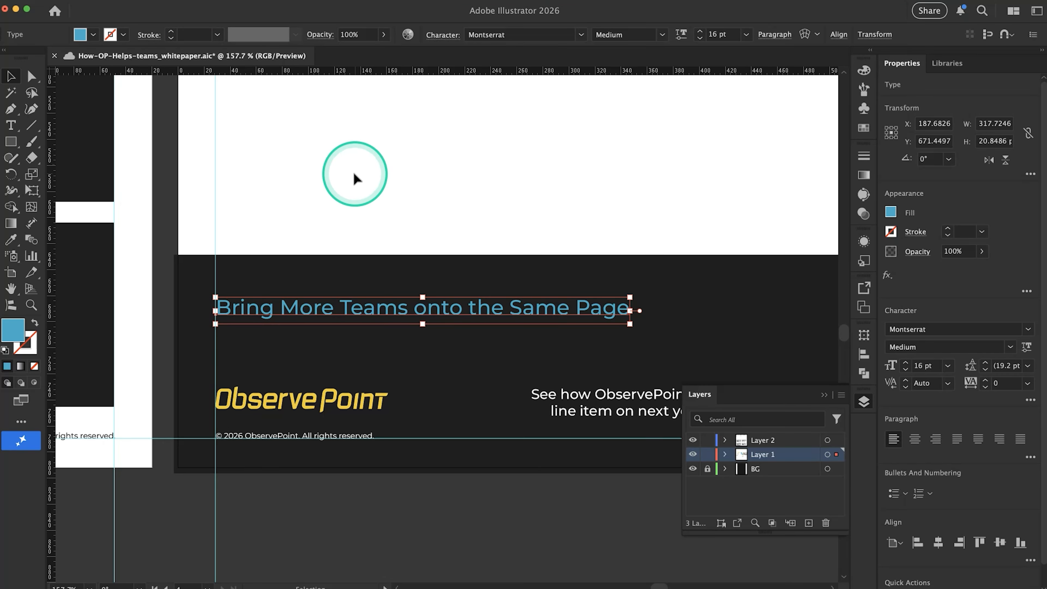
Expand Layer 1 and examine where the banner heading sits in its stacking order
scroll(355, 177, down, 3)
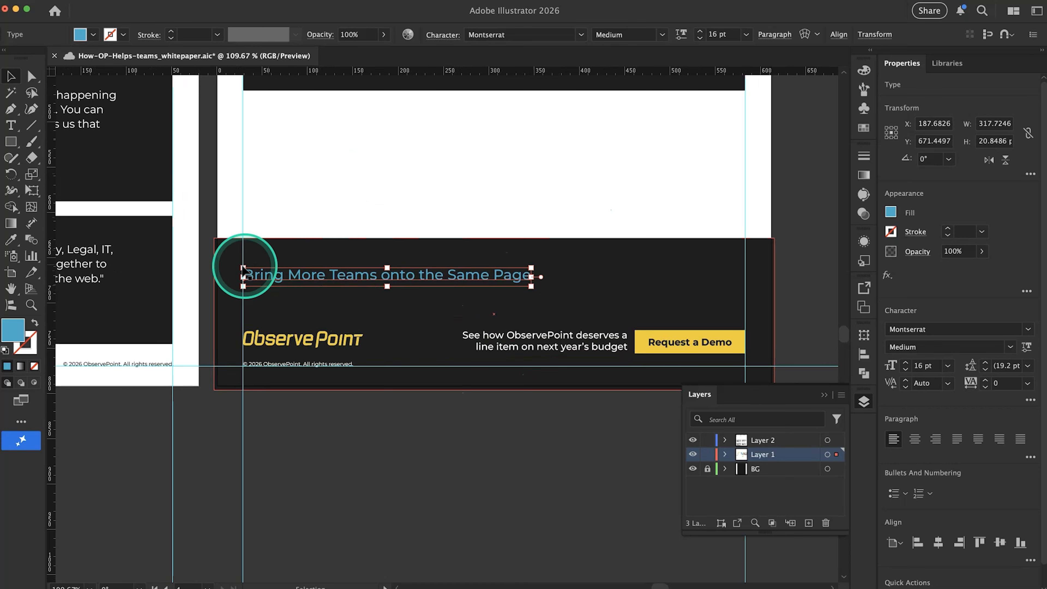
click(725, 454)
scroll(772, 494, down, 2)
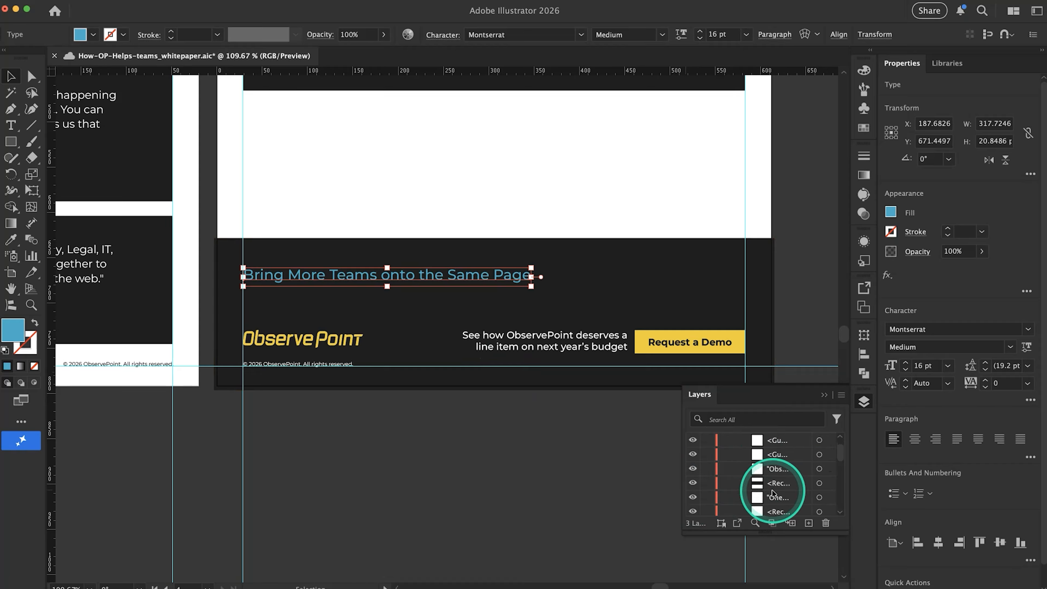
scroll(788, 470, down, 1)
scroll(788, 465, up, 5)
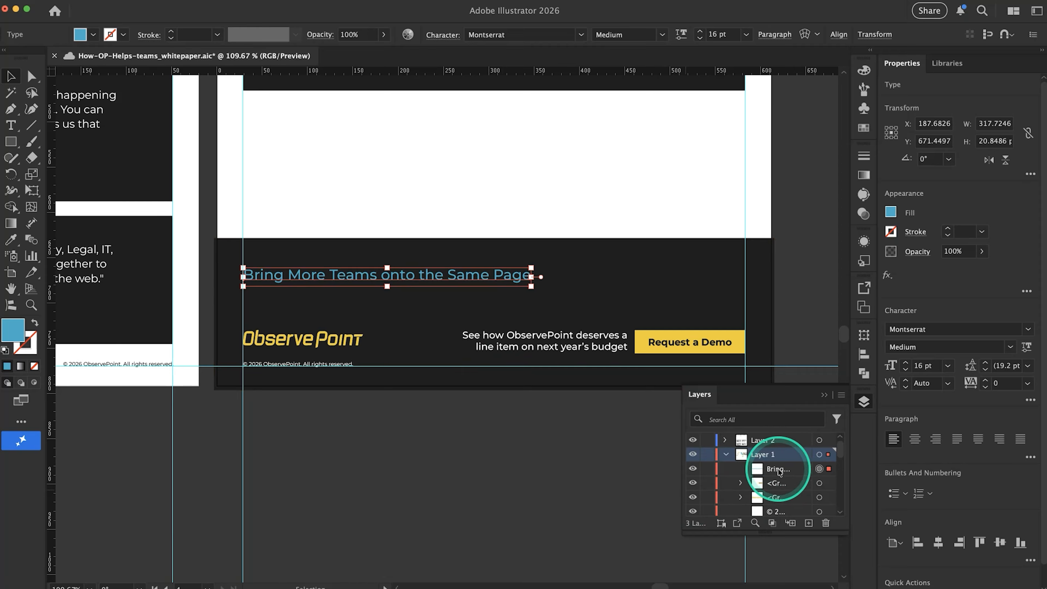
Try to move the banner heading higher in Layer 1's stacking order, and collapse the layer's contents
click(779, 470)
mouse_move(788, 469)
mouse_down()
mouse_move(788, 489)
mouse_move(794, 458)
mouse_up()
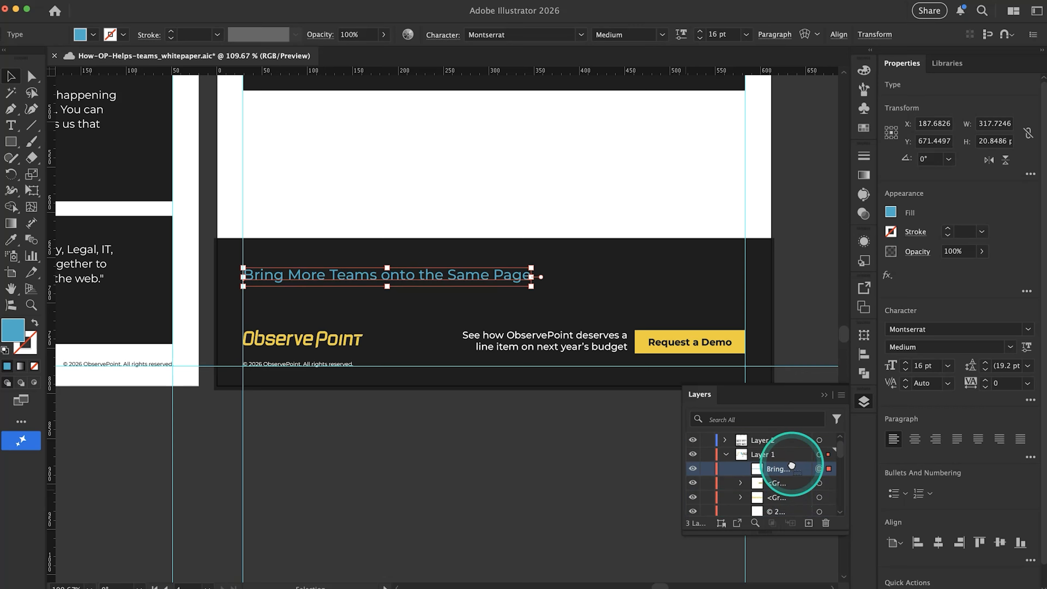
click(726, 454)
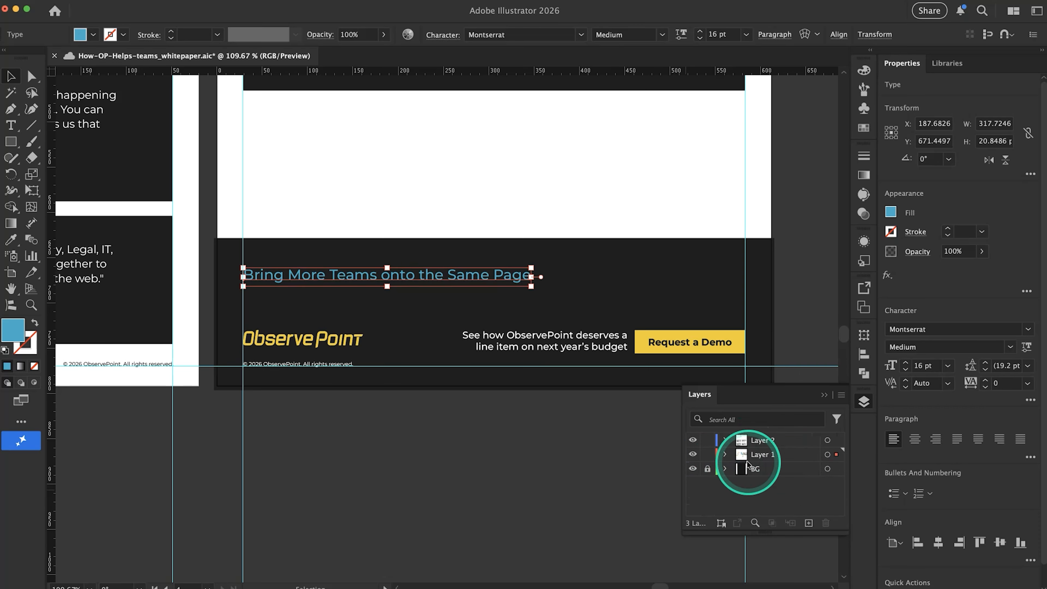
click(439, 473)
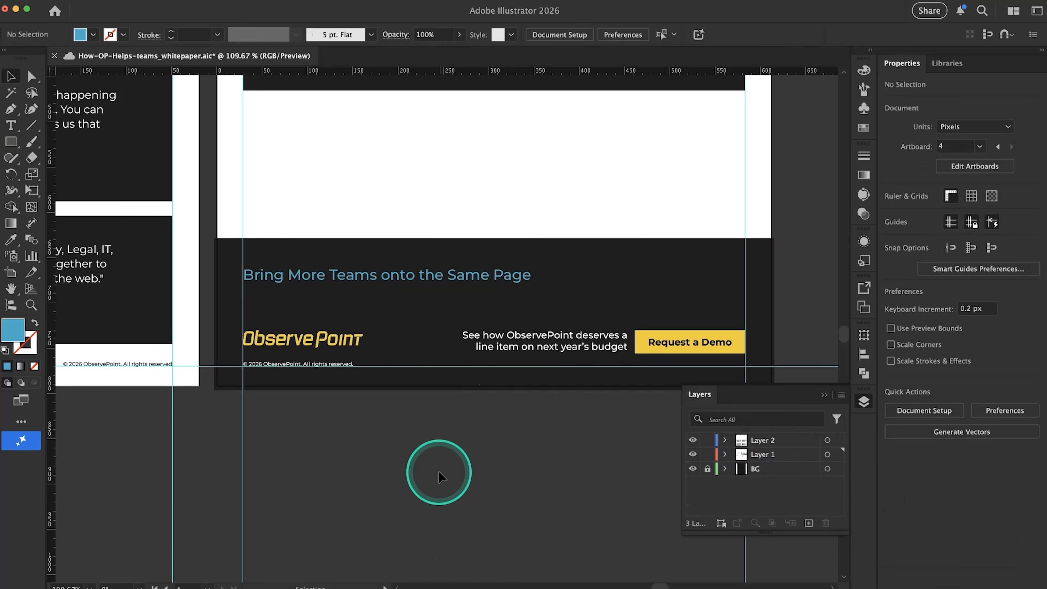
Move the blue banner heading slightly up along the page's left margin guide, to about Y 665 px
scroll(439, 472, down, 4)
key(super+;)
scroll(439, 472, right, 1)
scroll(439, 472, down, 1)
key(super+;)
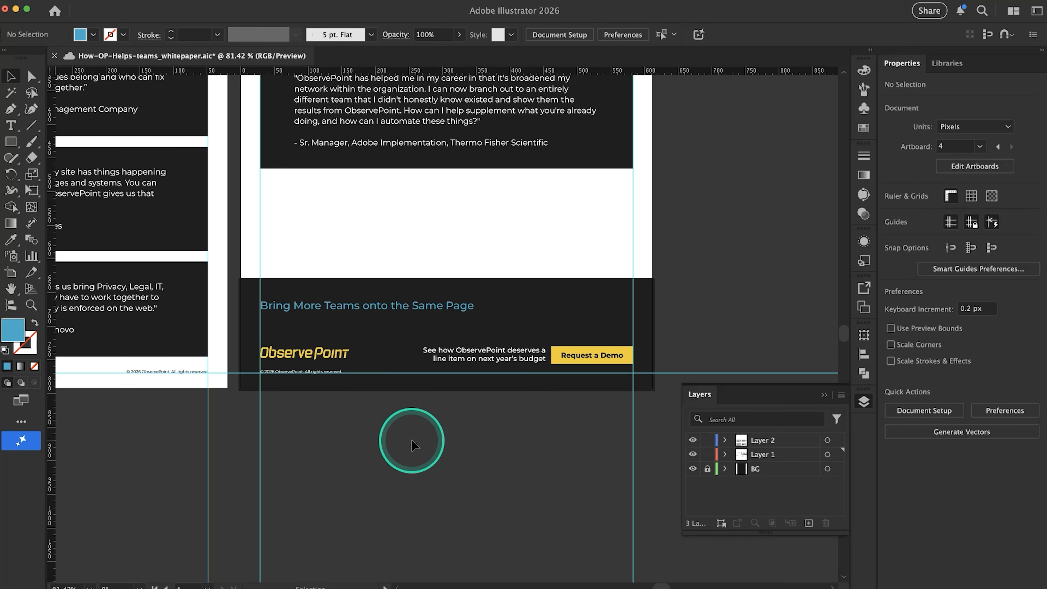
click(298, 309)
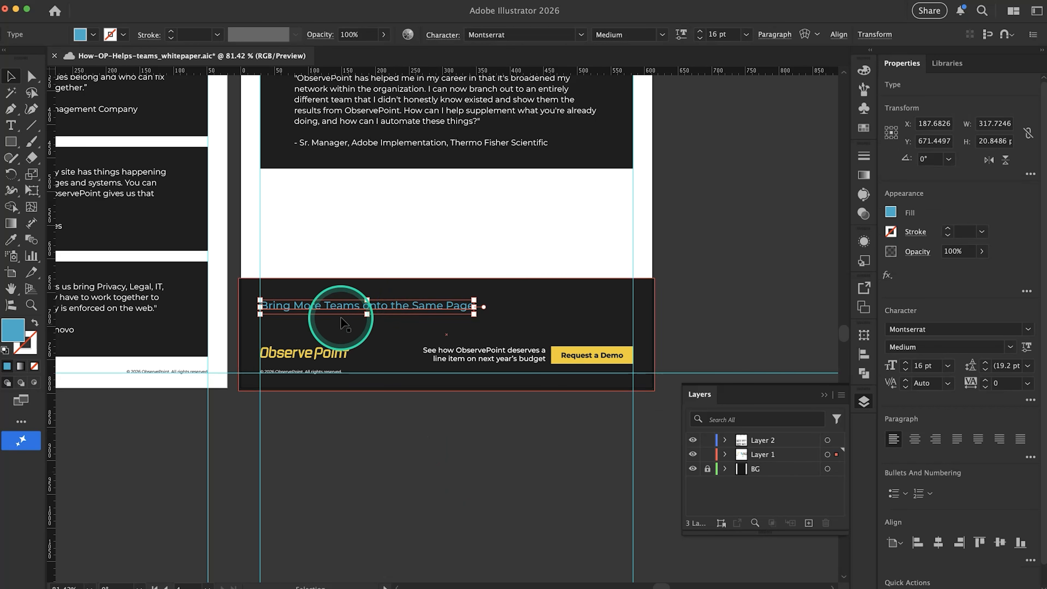
drag(318, 310, 264, 305)
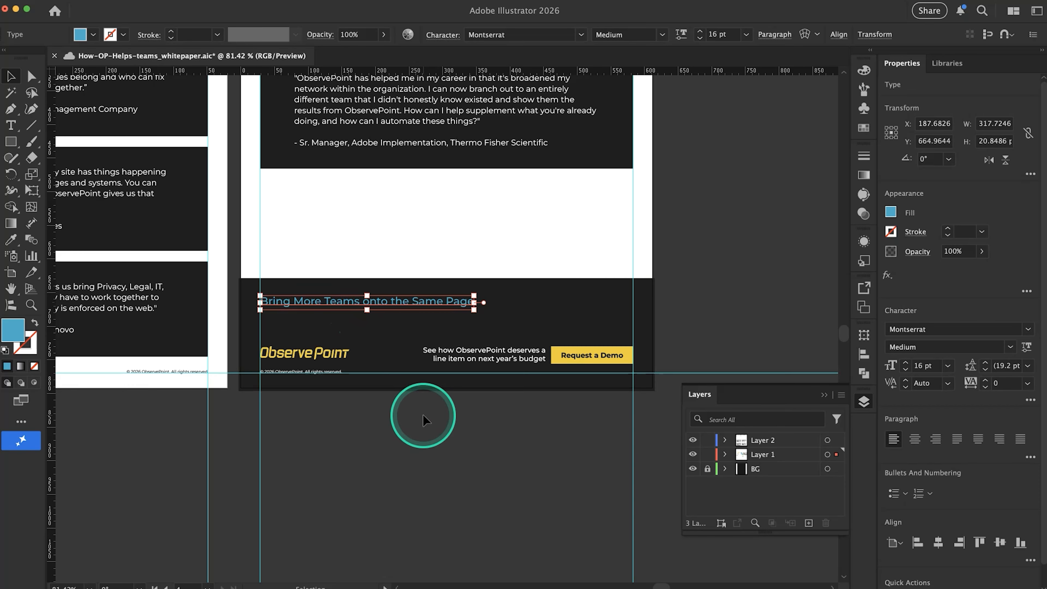
Switch to Google Docs, copy the customer CTA sentence without its label, and return to Illustrator
key(super+Tab)
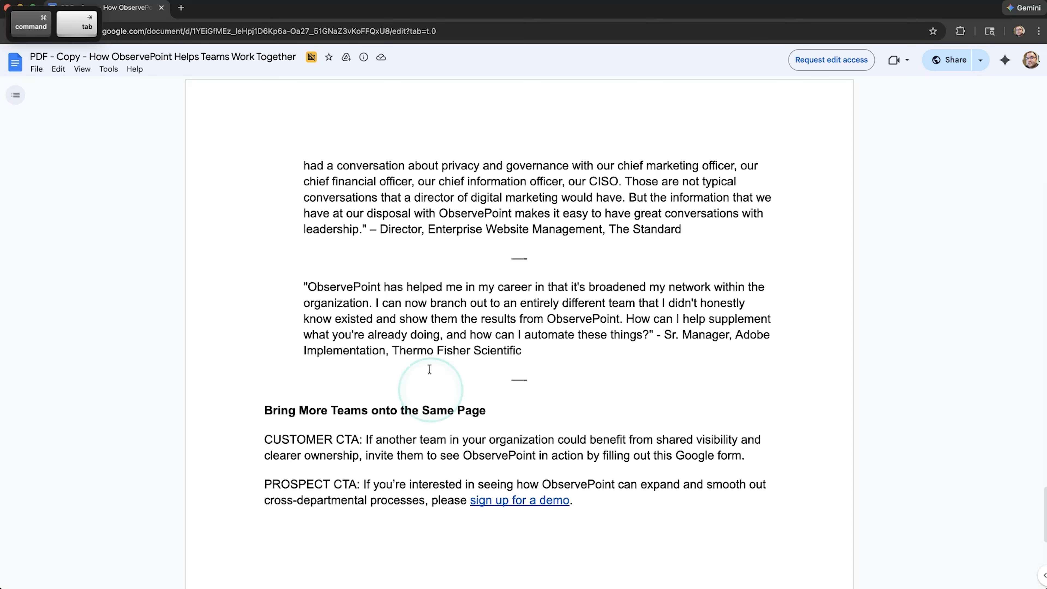
drag(366, 438, 743, 454)
key(super+c)
key(super+Tab)
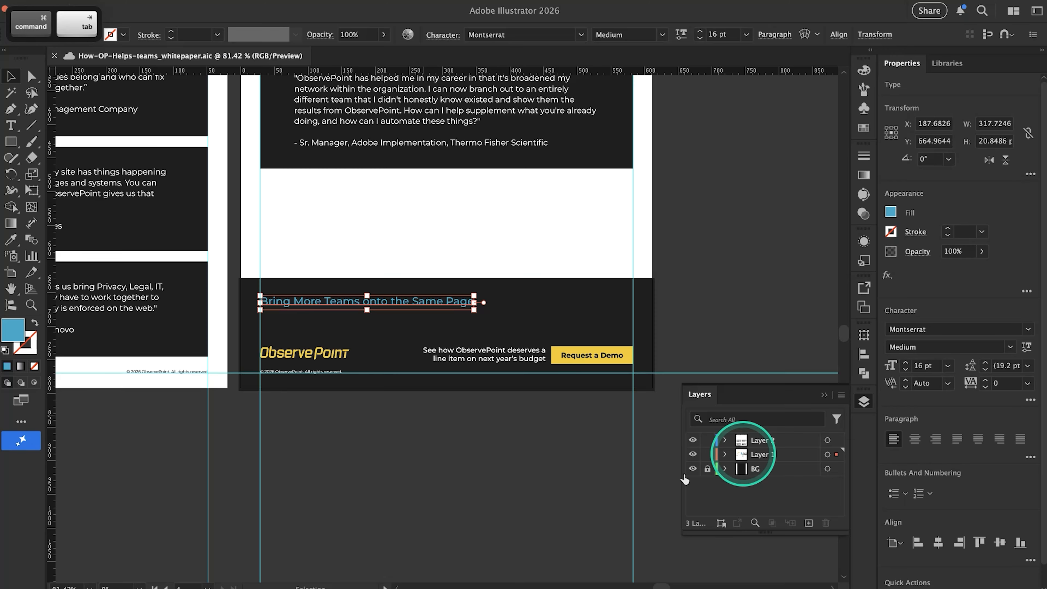
Duplicate the footer's CTA text and button group directly above the original, at about Y 700 px, and ungroup the copy
click(521, 354)
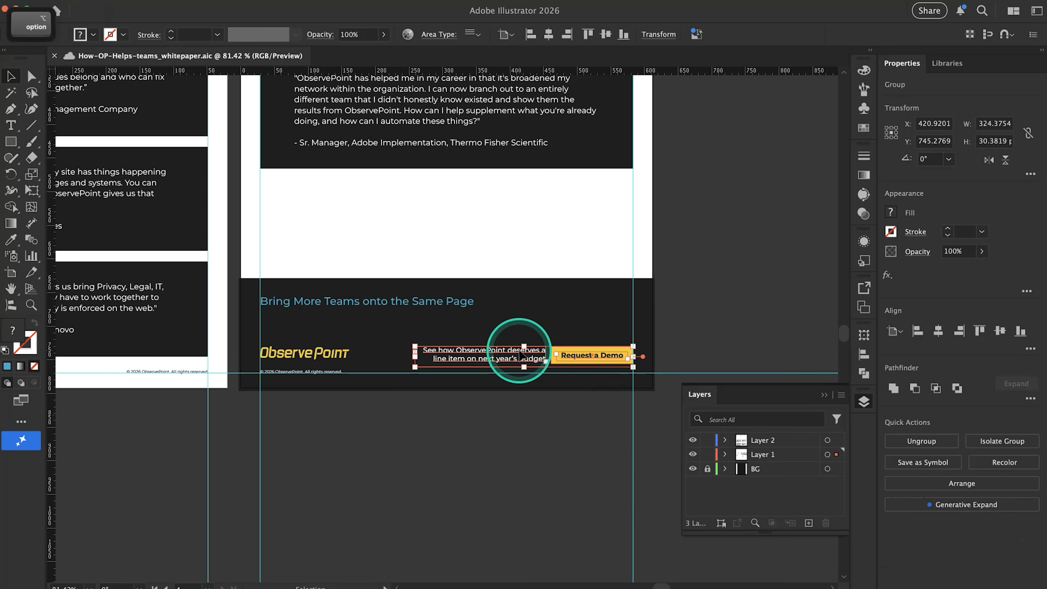
drag(521, 354, 522, 324)
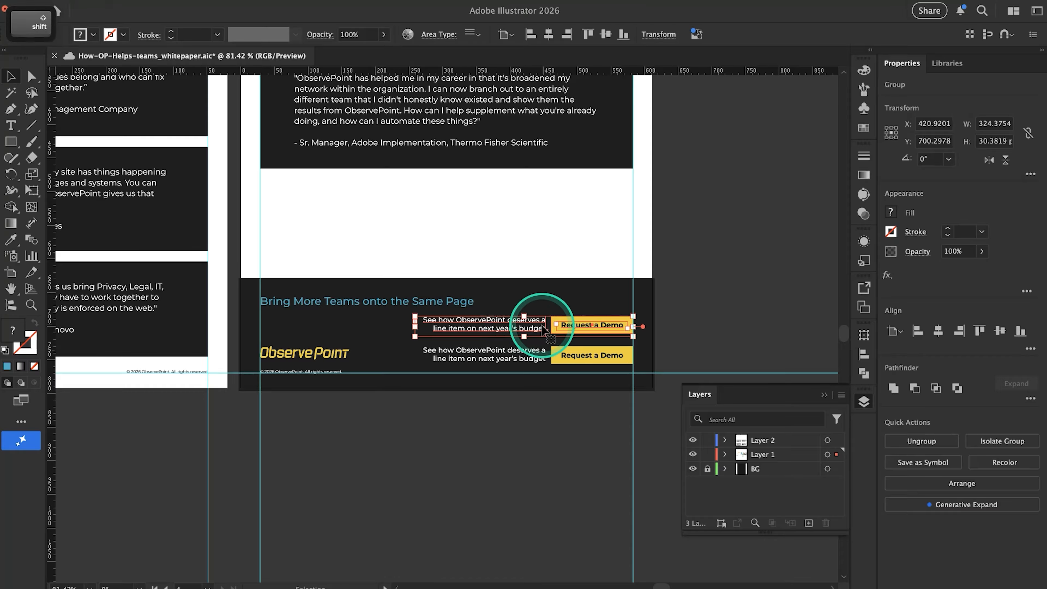
right_click(555, 326)
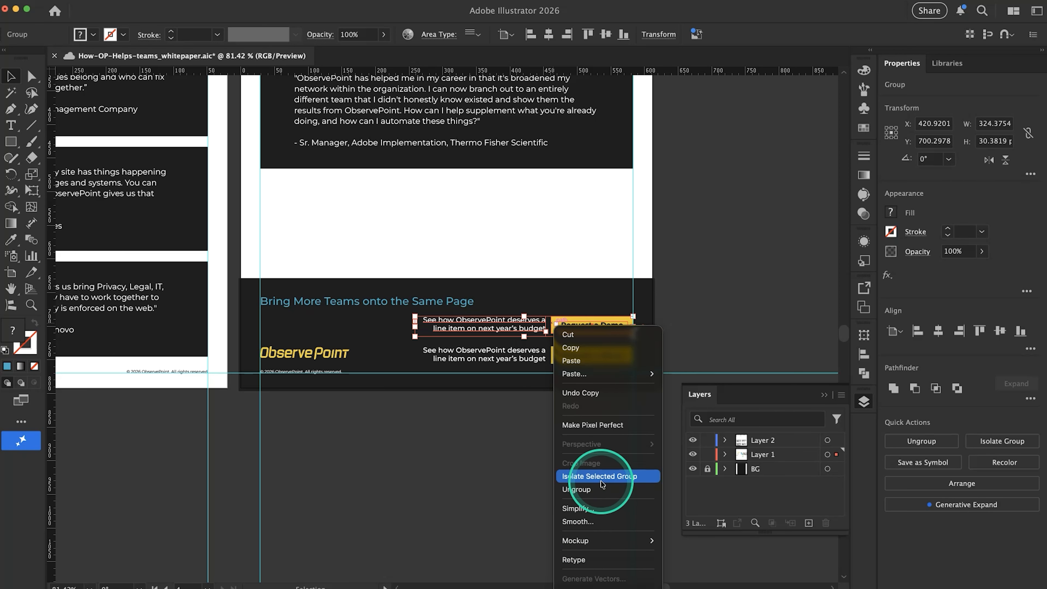
click(601, 491)
click(554, 450)
Delete the duplicated Request a Demo button with its yellow box and label
scroll(591, 322, up, 5)
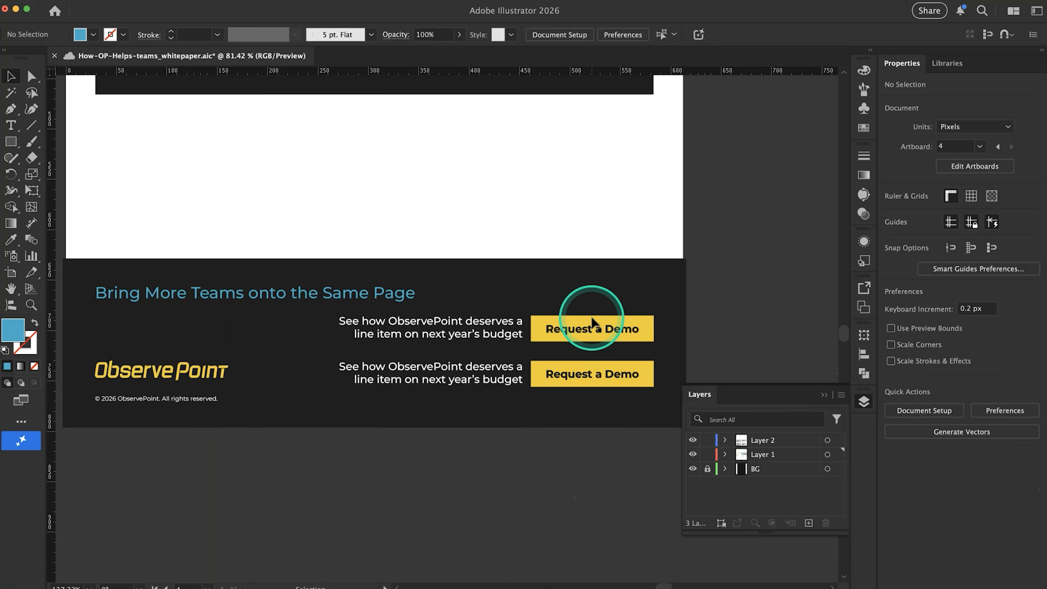
click(586, 342)
shift+click(554, 321)
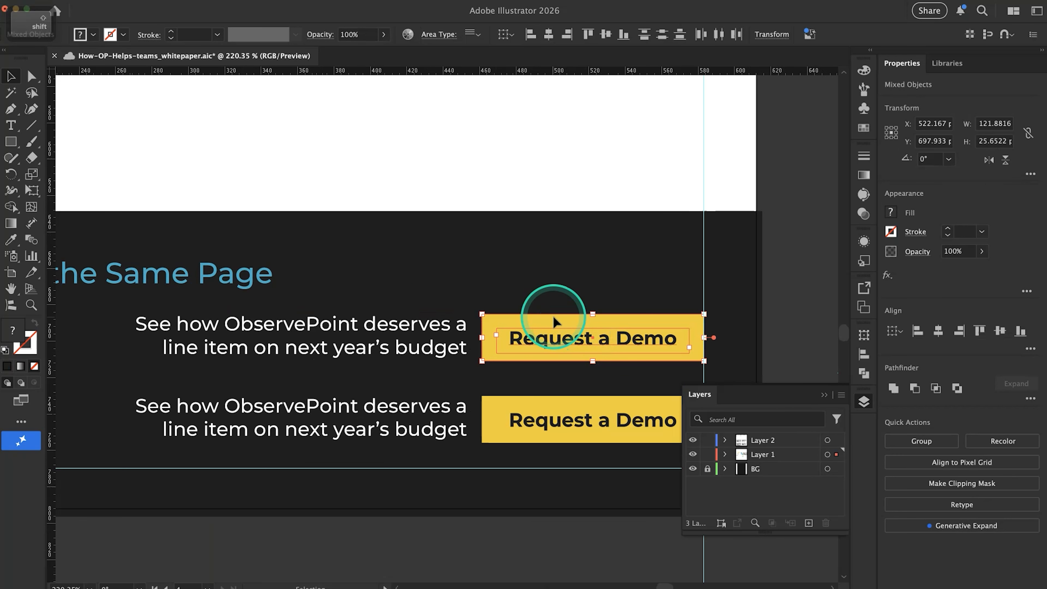
key(Delete)
Replace the duplicated "See how ObservePoint deserves" text with the copied customer CTA sentence
click(459, 328)
triple_click(440, 335)
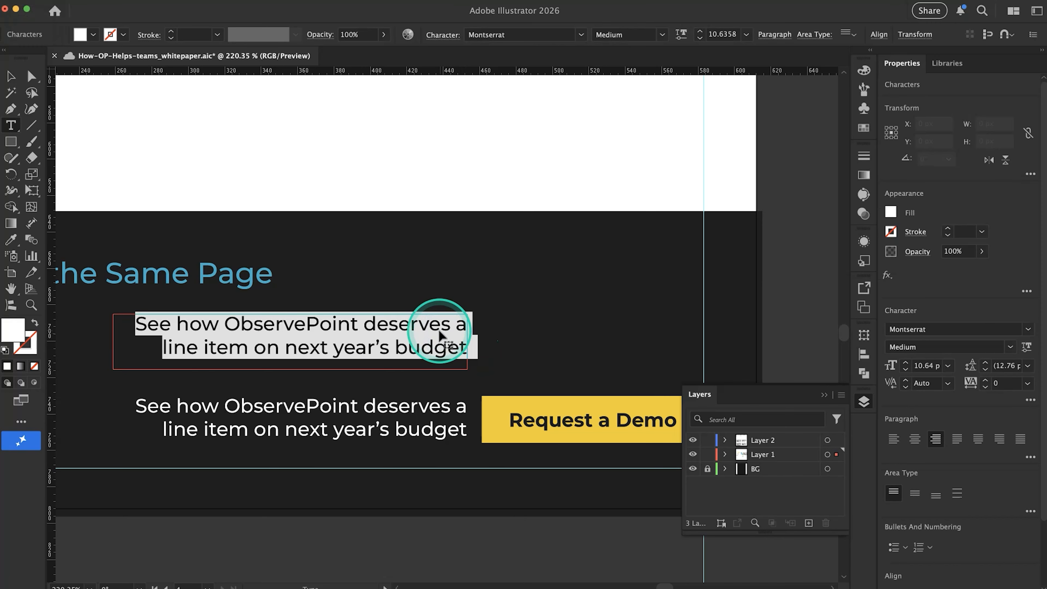
key(super+v)
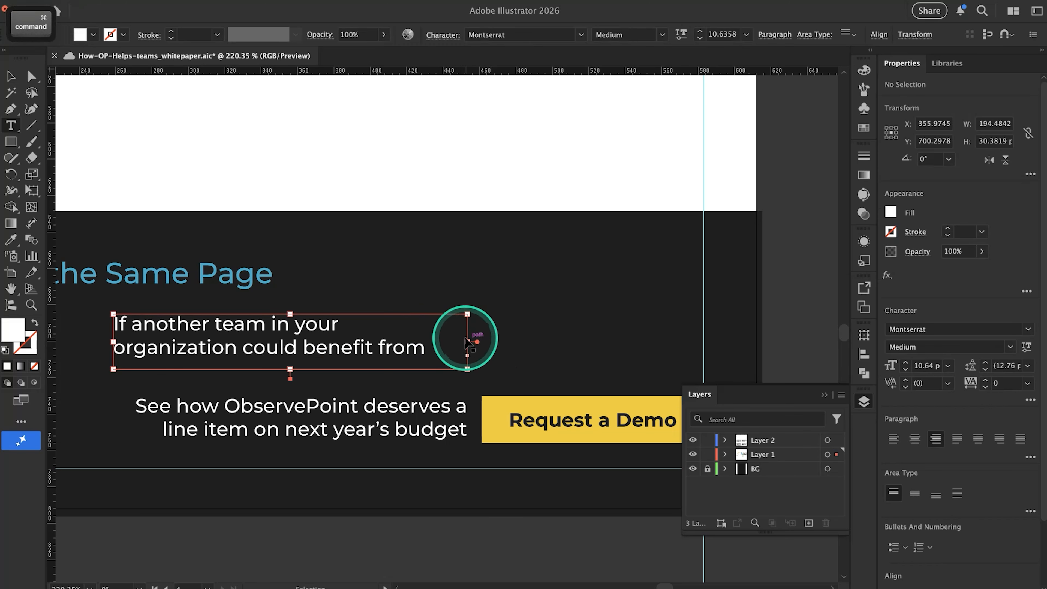
Enlarge the customer CTA text frame to span both margin guides, about 553 px wide and 41 px tall
drag(467, 342, 701, 347)
click(361, 351)
drag(409, 368, 405, 390)
scroll(403, 396, down, 5)
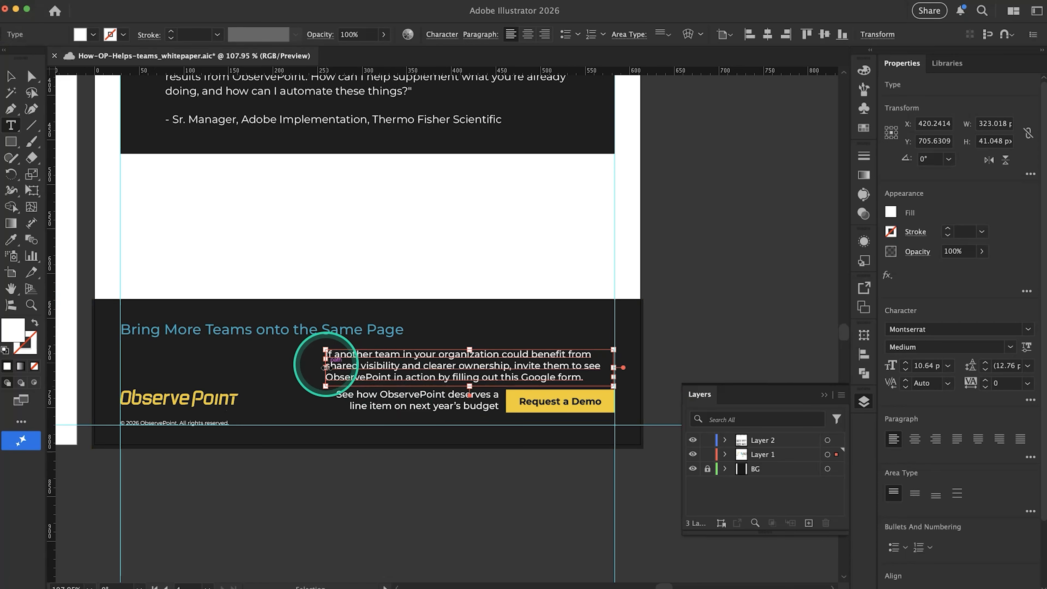
drag(326, 366, 121, 359)
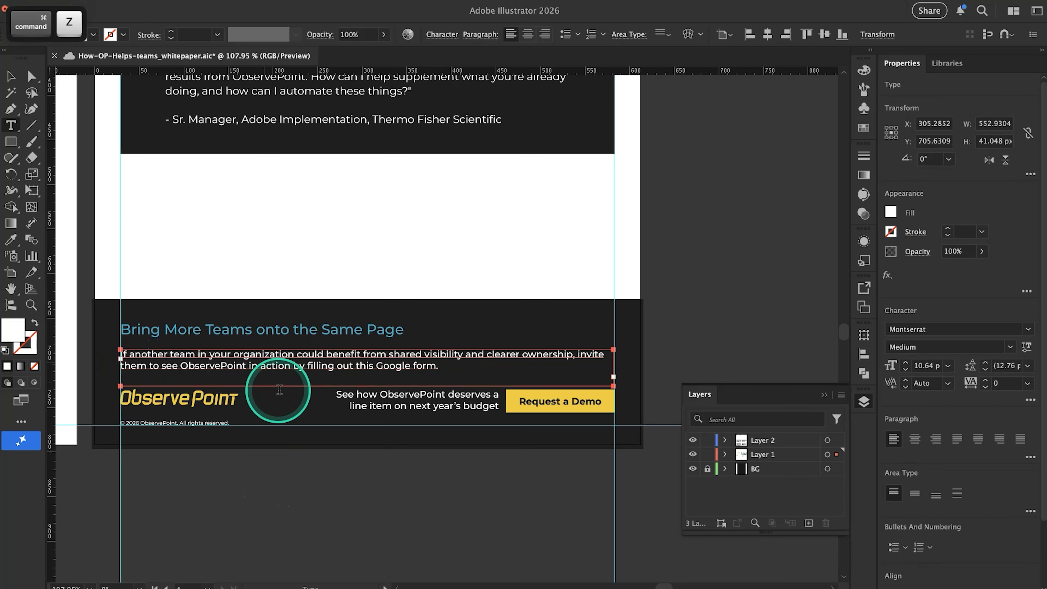
Move the customer CTA paragraph up closer beneath the blue heading, to about Y 700 px
key(v)
click(329, 488)
drag(275, 374, 269, 367)
scroll(164, 374, left, 4)
scroll(163, 374, down, 2)
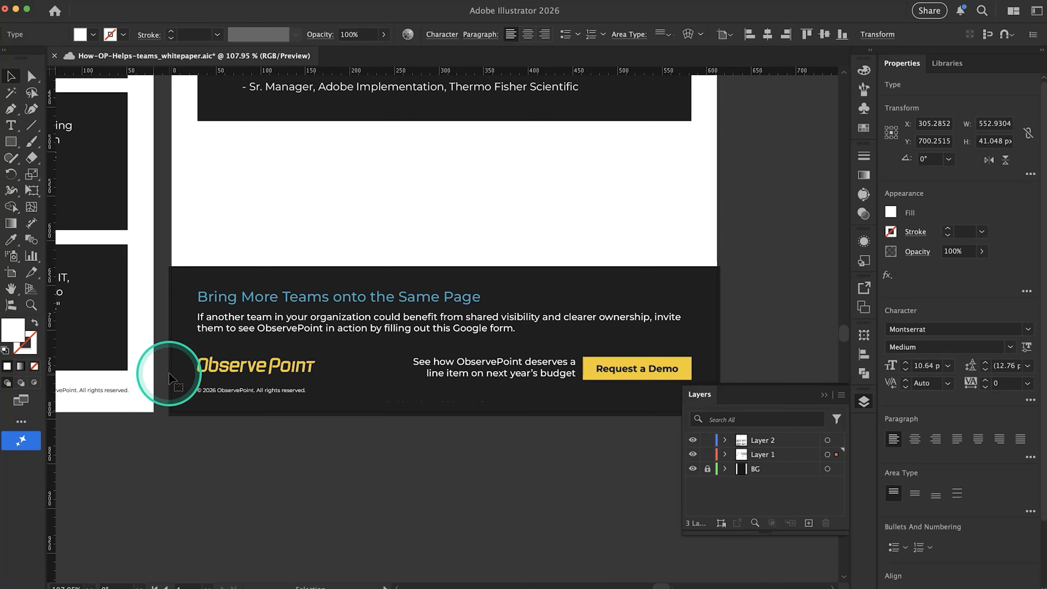
click(316, 474)
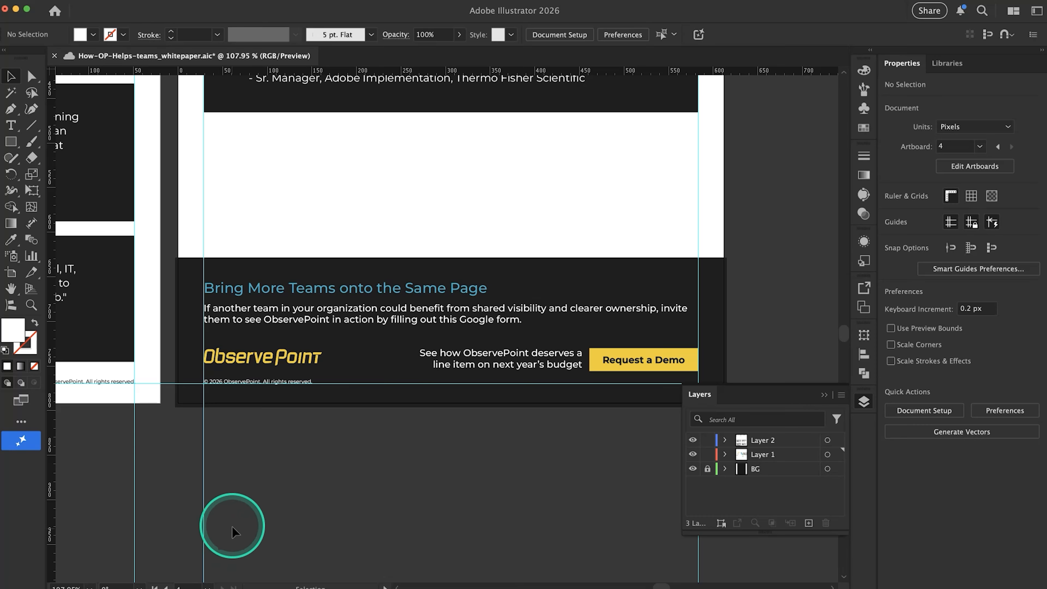
Switch to Google Docs, copy the prospect CTA text from "If you're interested" through "please", and return to Illustrator
key(super+Tab)
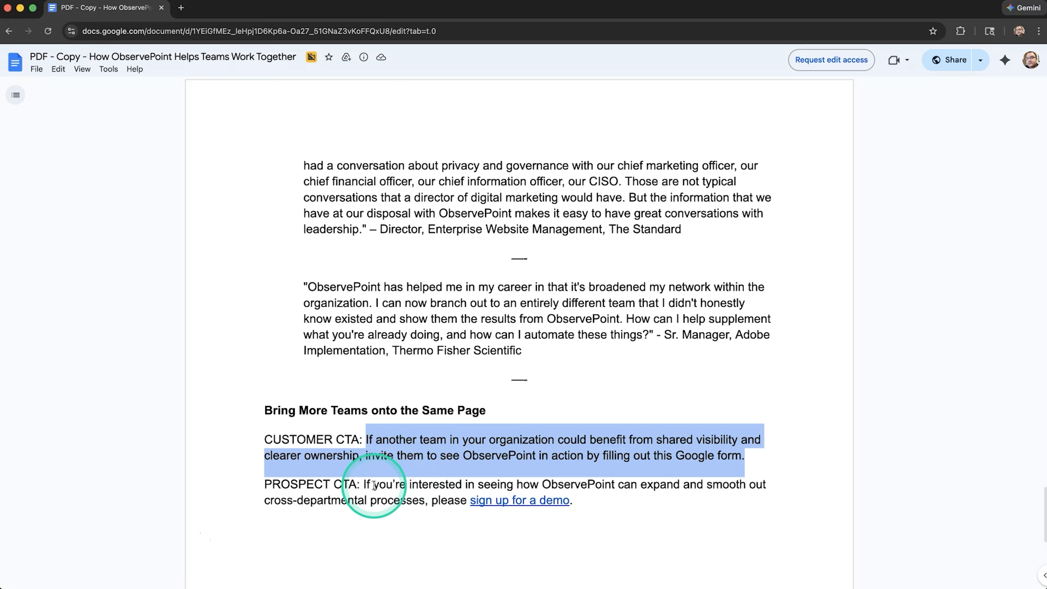
drag(364, 484, 454, 497)
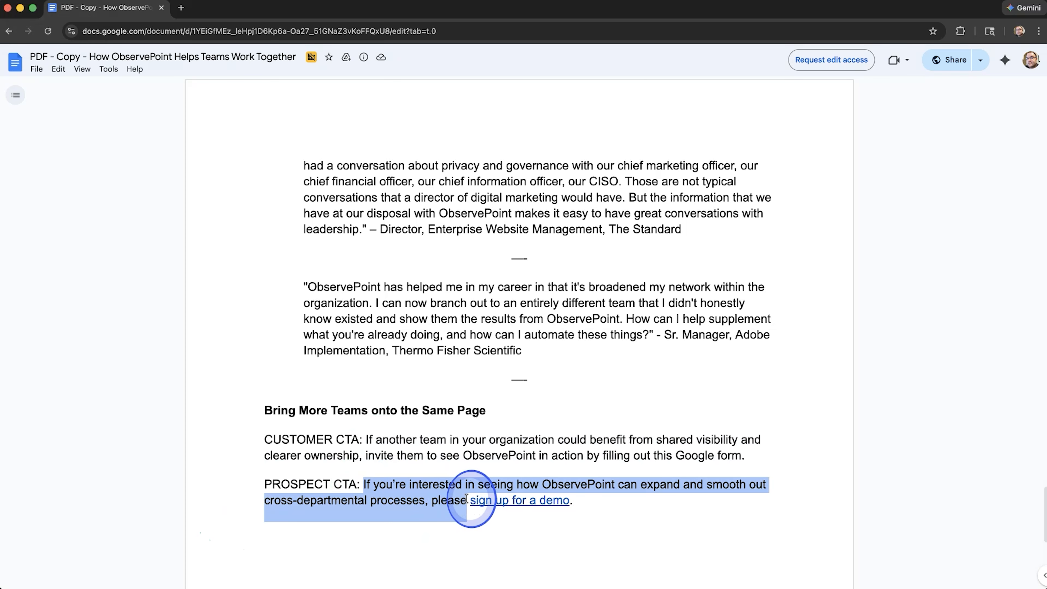
key(super+c)
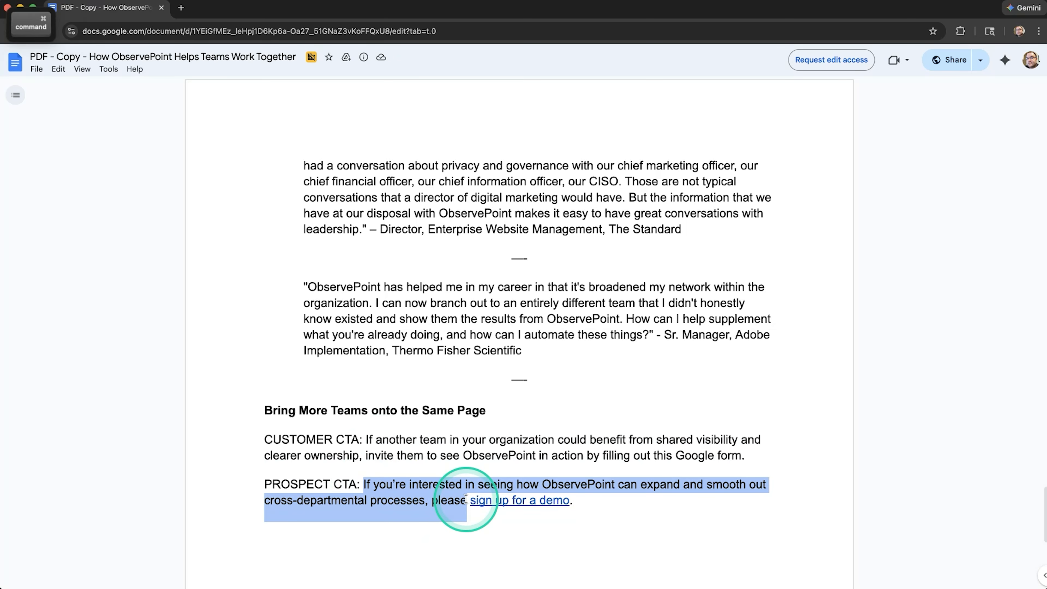
key(super+Tab)
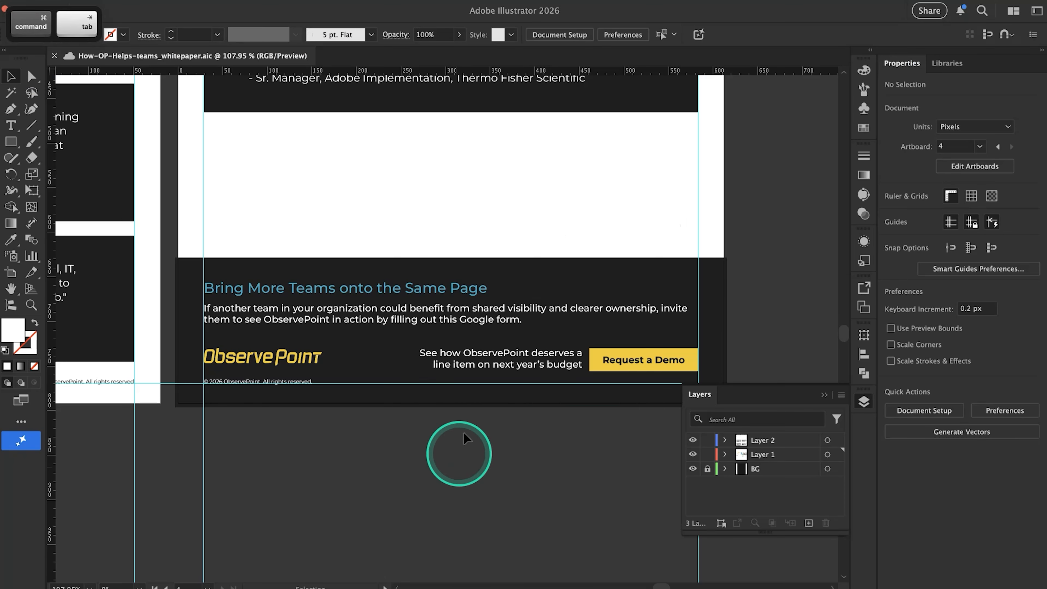
Isolate the original footer CTA group and replace its text with the copied prospect CTA wording
double_click(428, 356)
double_click(428, 356)
key(super+a)
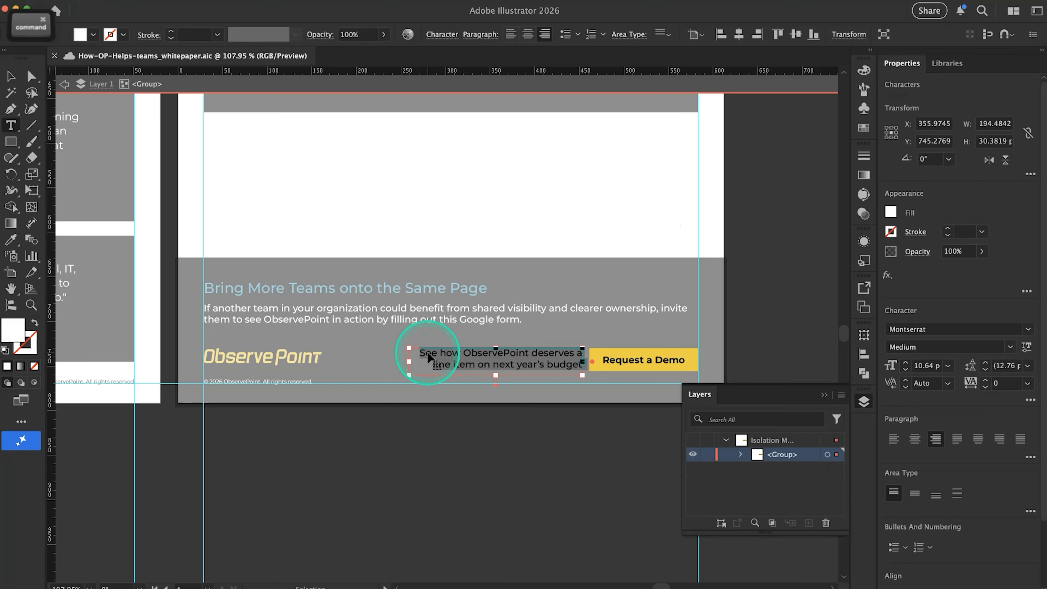
key(super+v)
Enlarge the prospect CTA text frame left to the logo and downward to fit the full text, and exit group isolation
drag(411, 362, 325, 368)
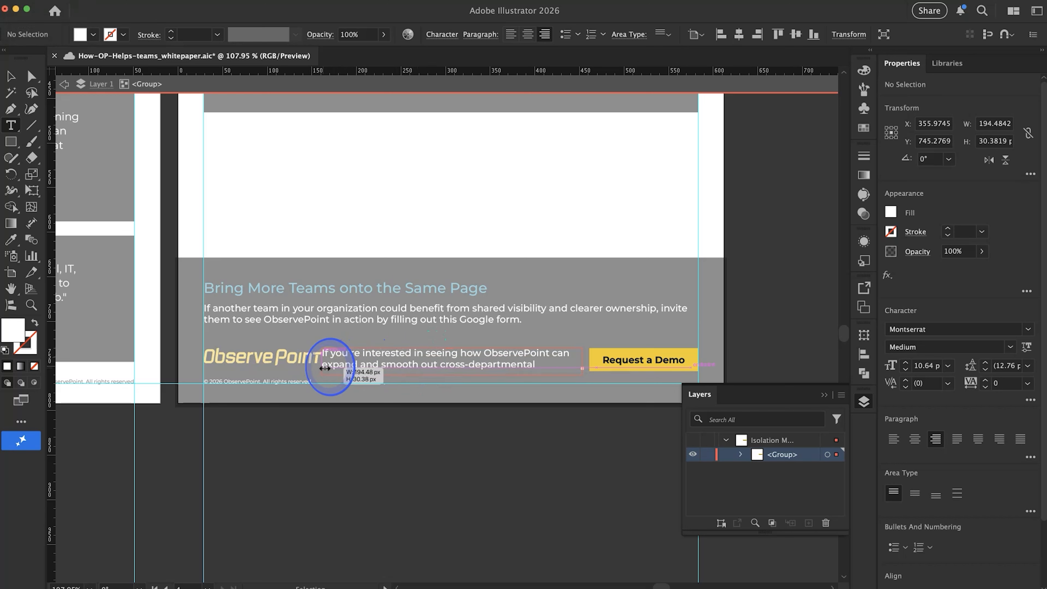
click(429, 362)
drag(454, 376, 451, 437)
click(455, 443)
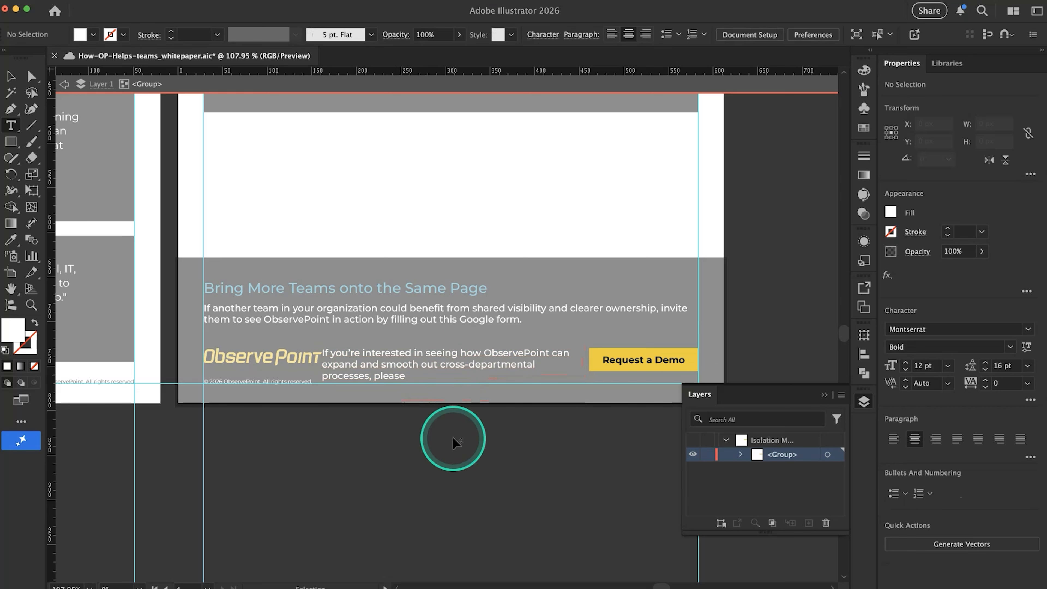
click(454, 440)
key(super+z)
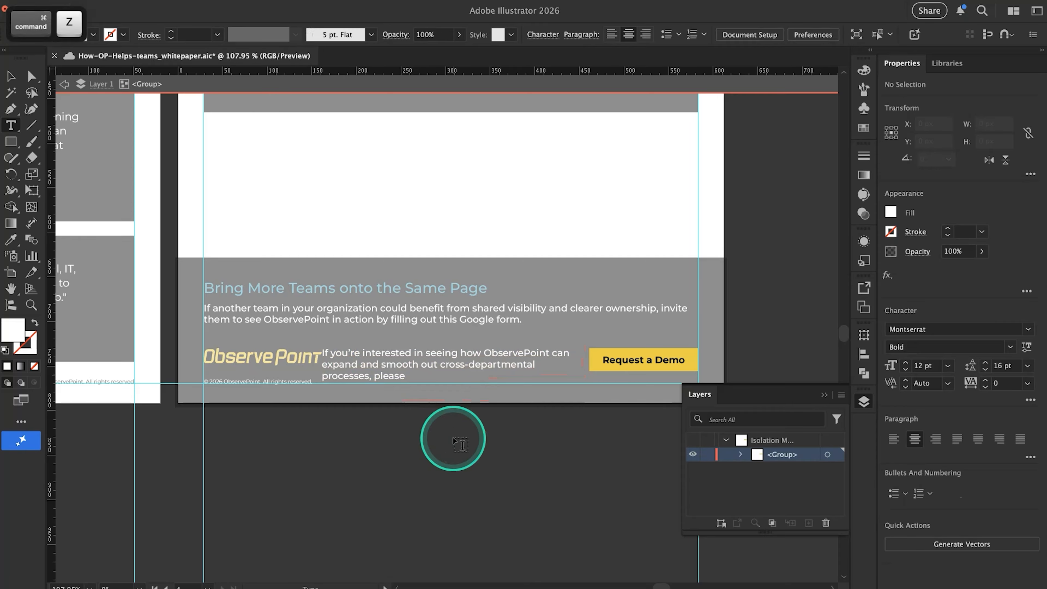
key(v)
double_click(438, 430)
Extend the dark footer rectangle upward, and move the blue heading and customer CTA paragraph together to about Y 603 px
click(402, 287)
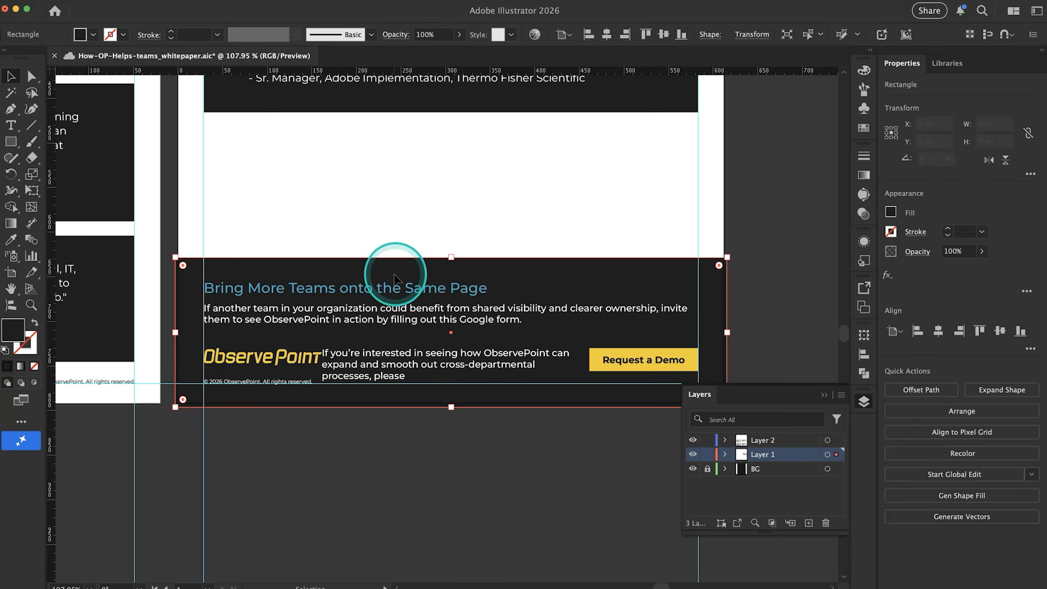
drag(453, 257, 444, 176)
click(393, 300)
shift+click(396, 314)
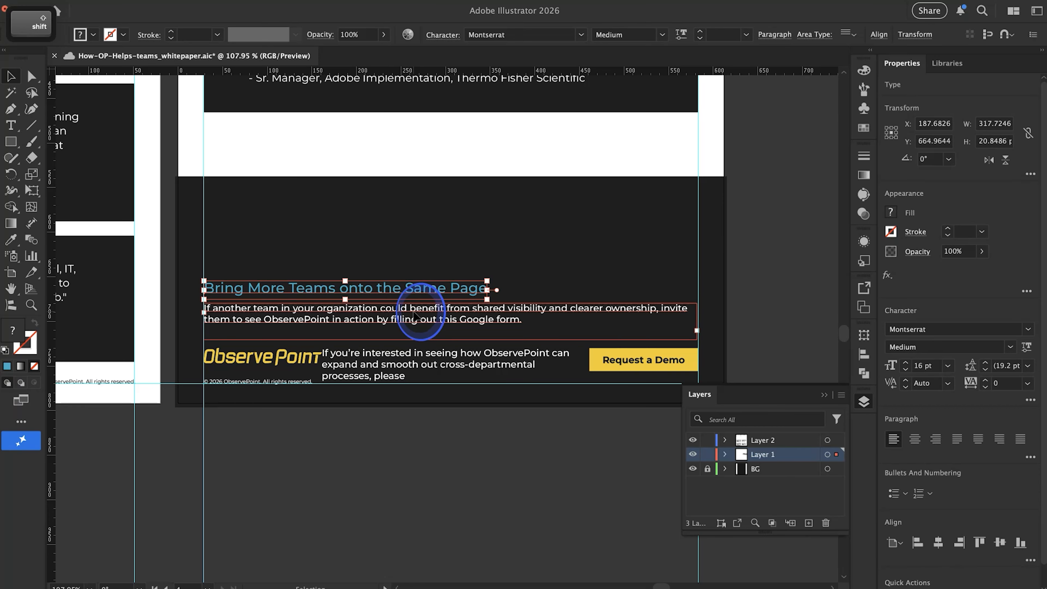
drag(402, 316, 401, 239)
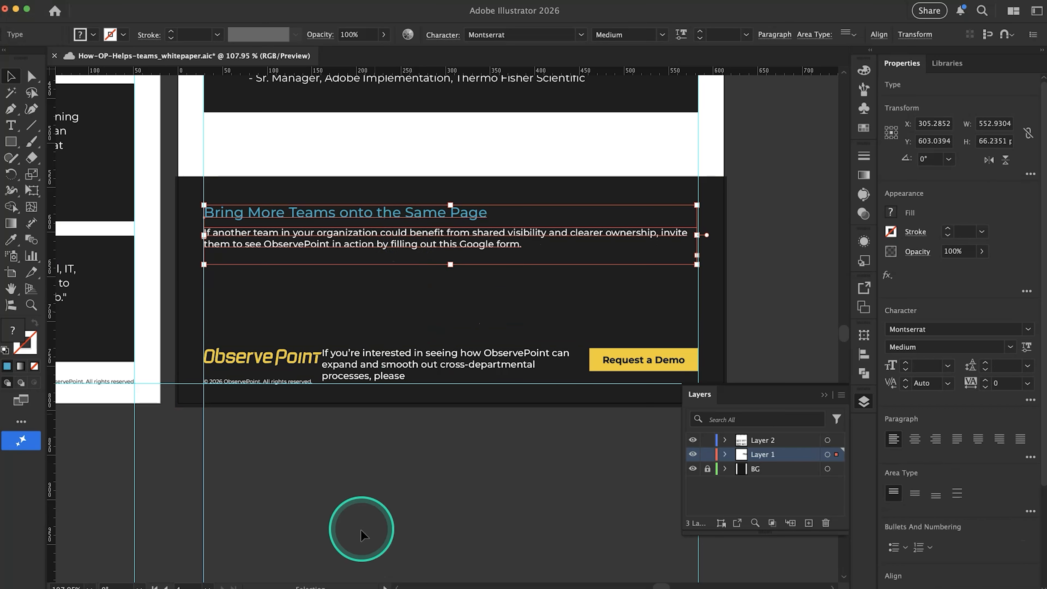
Move the prospect CTA text and button group below the customer CTA paragraph, aligned to the left margin guide
click(357, 541)
drag(461, 356, 342, 285)
click(506, 454)
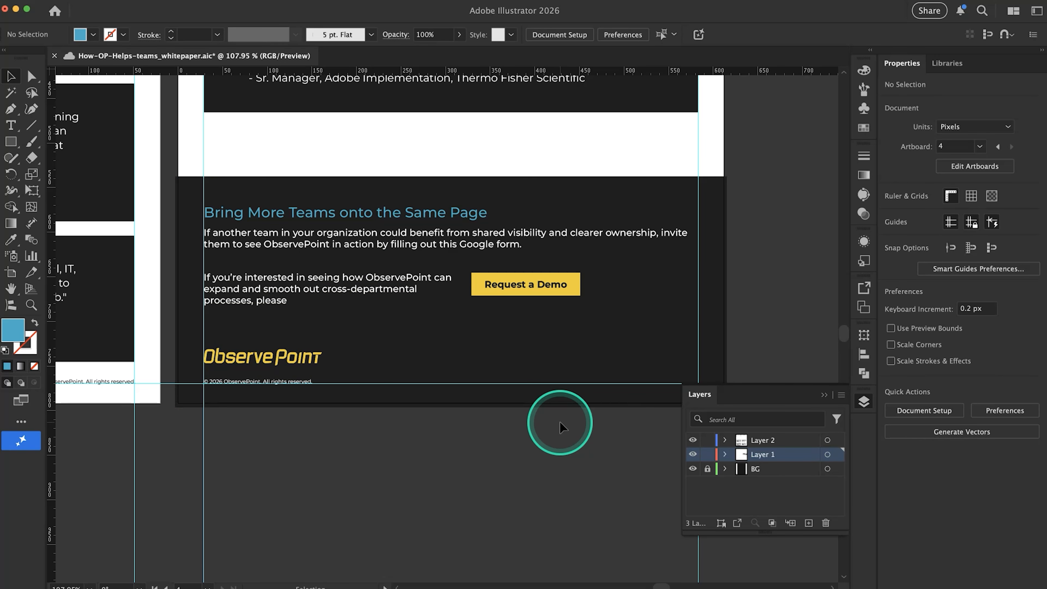
Move the yellow ObservePoint logo to the footer's lower-right corner inside the margin guides, at about X 516 px, Y 759 px
scroll(276, 381, down, 3)
drag(276, 371, 507, 387)
scroll(486, 380, up, 4)
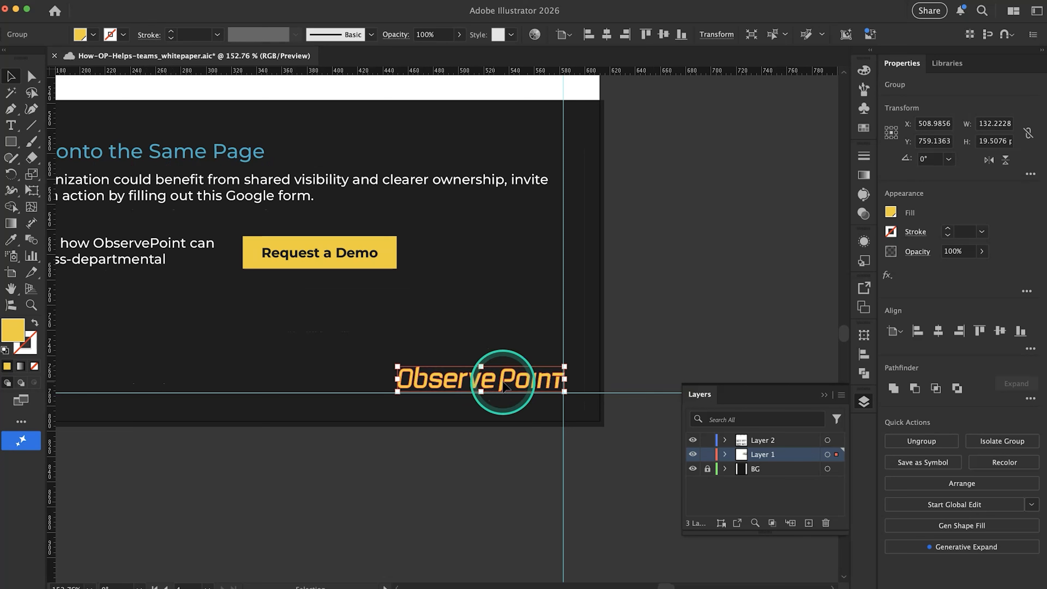
key(shift+Left)
key(Down)
key(Down)
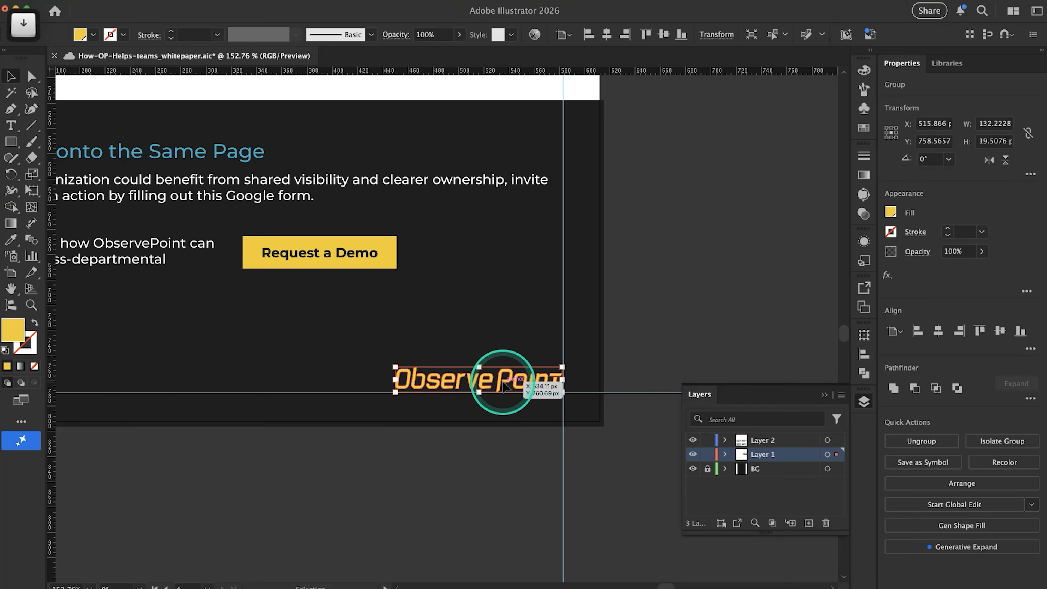
key(Down)
key(Down)
key(Right)
key(Right)
scroll(502, 382, down, 3)
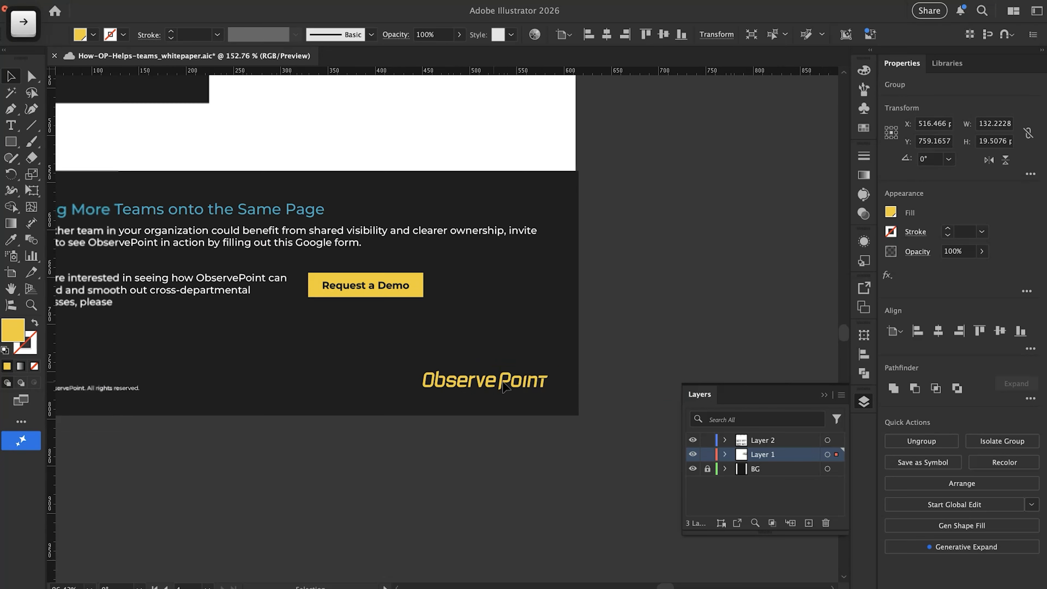
scroll(502, 382, down, 5)
scroll(502, 384, left, 3)
drag(232, 400, 211, 390)
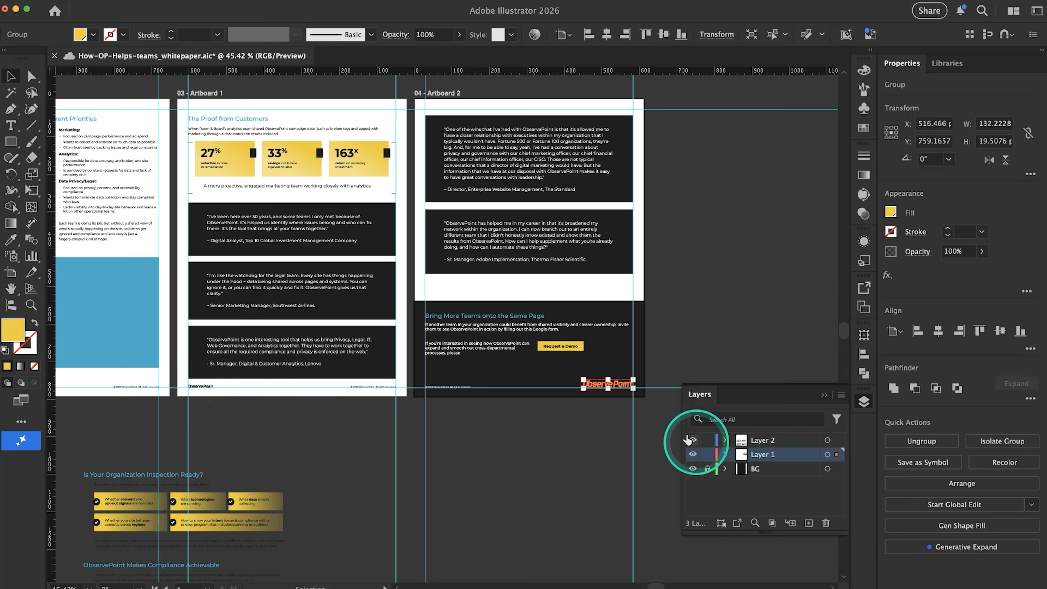
Ungroup the prospect CTA text and Request a Demo button, and move the button right to about X 510 px
scroll(465, 404, up, 5)
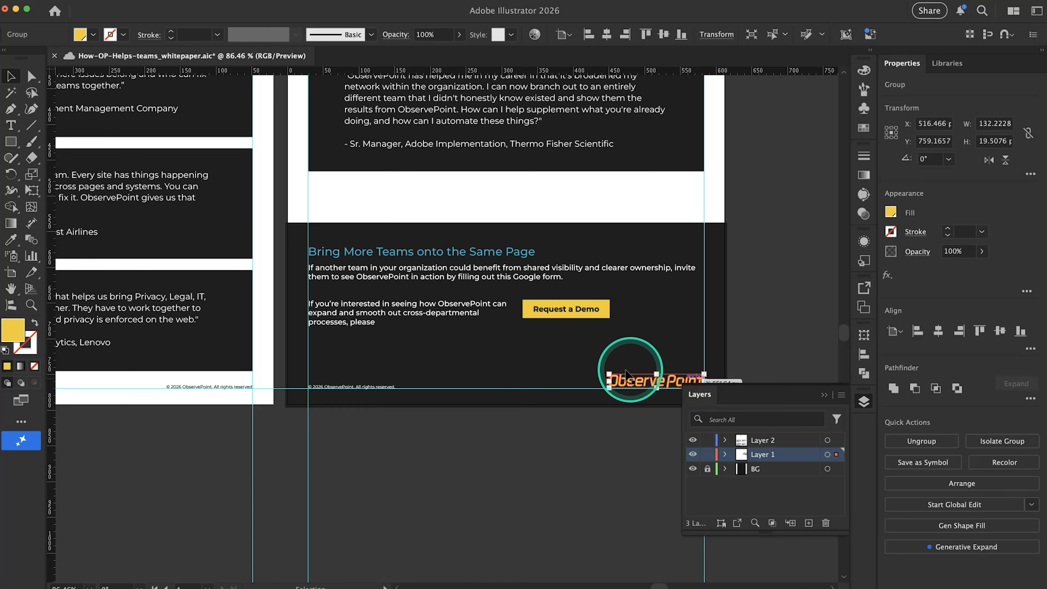
scroll(459, 363, down, 3)
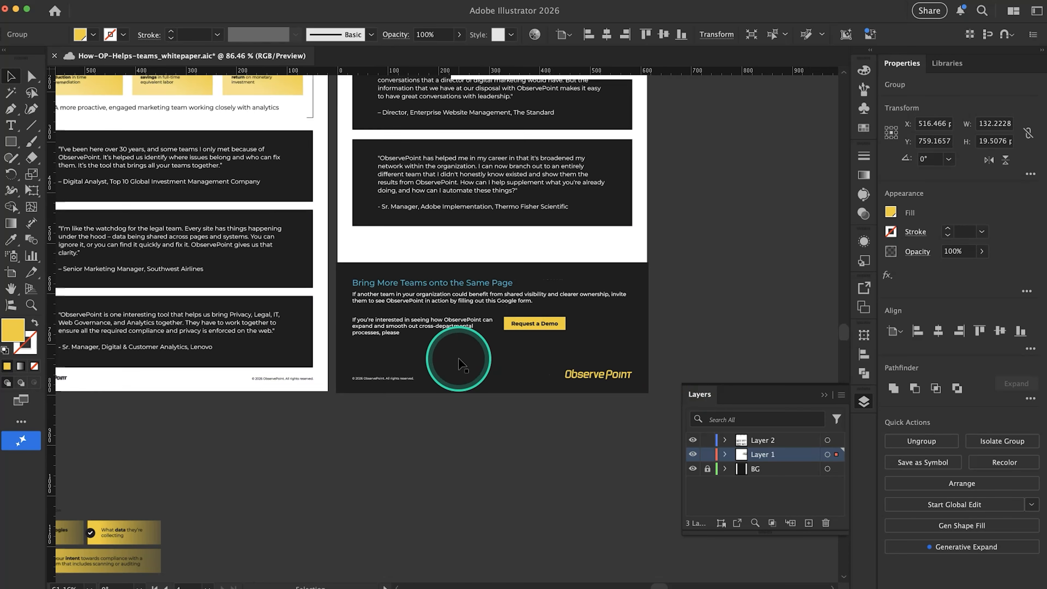
scroll(549, 386, up, 4)
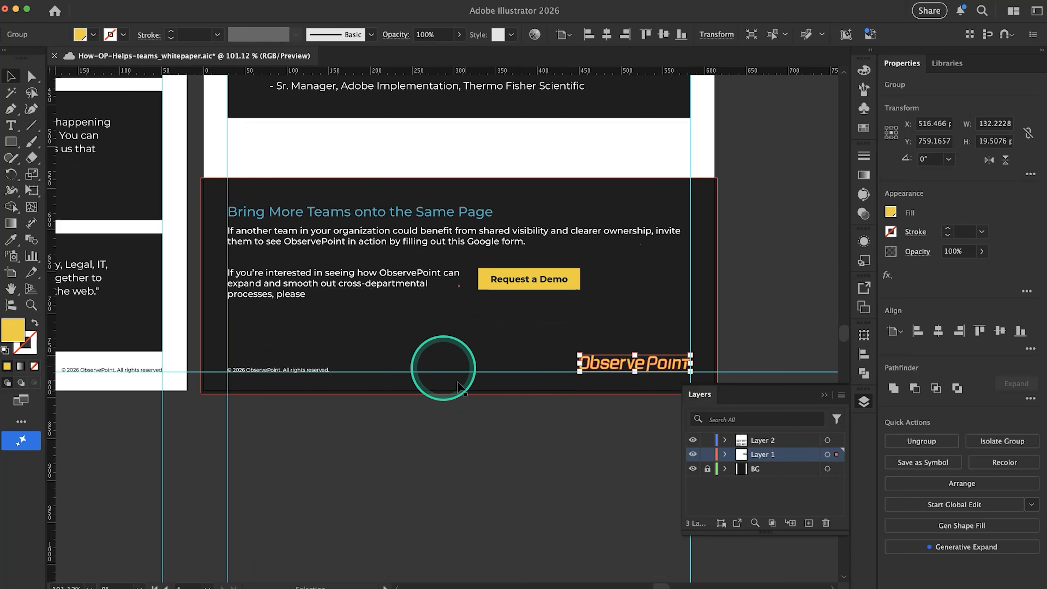
click(522, 288)
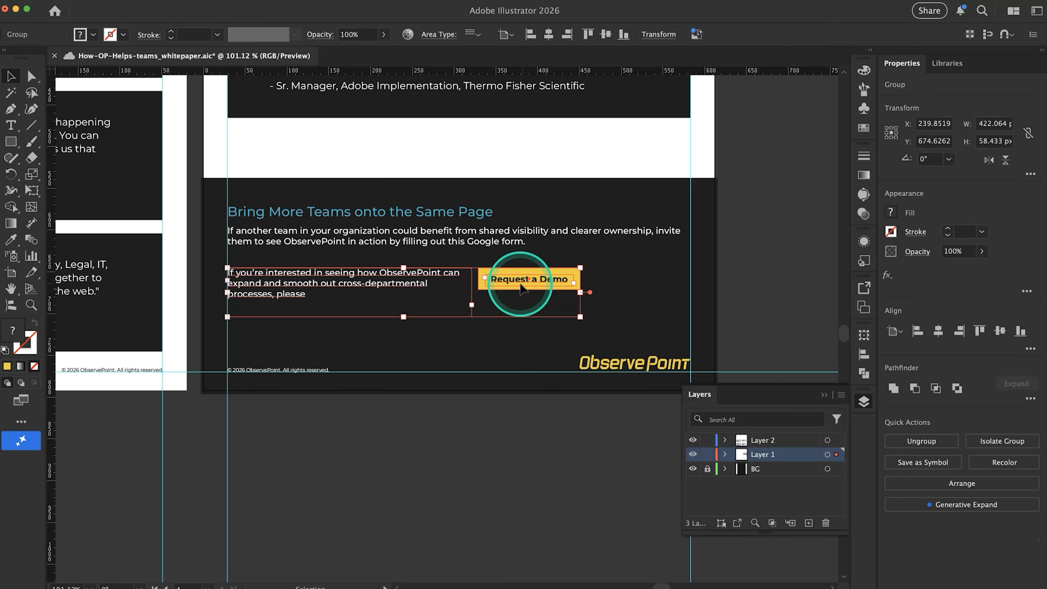
key(super+shift+g)
click(750, 287)
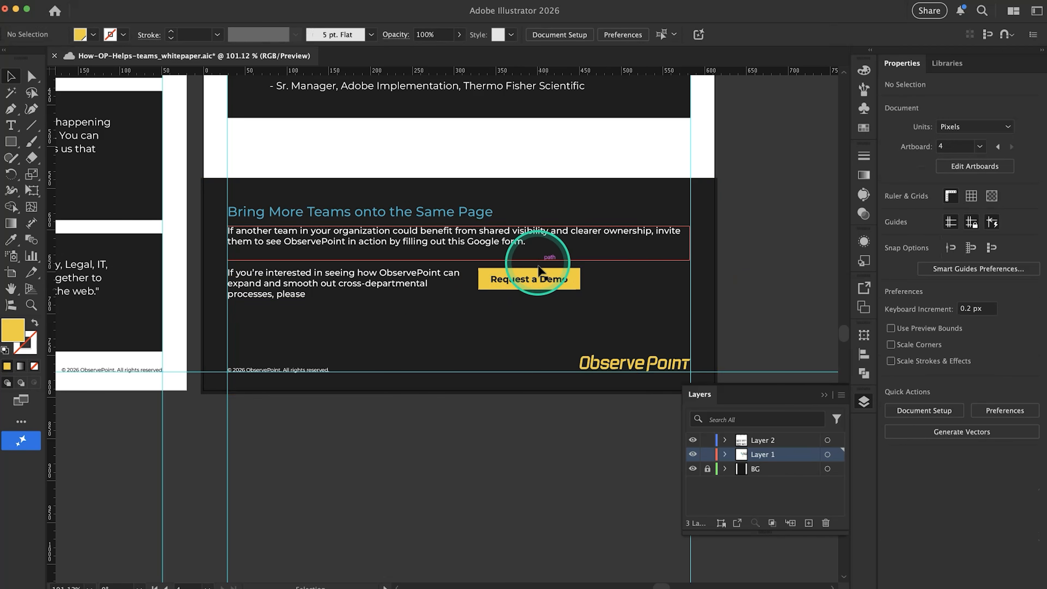
click(541, 273)
shift+click(542, 273)
drag(541, 273, 643, 282)
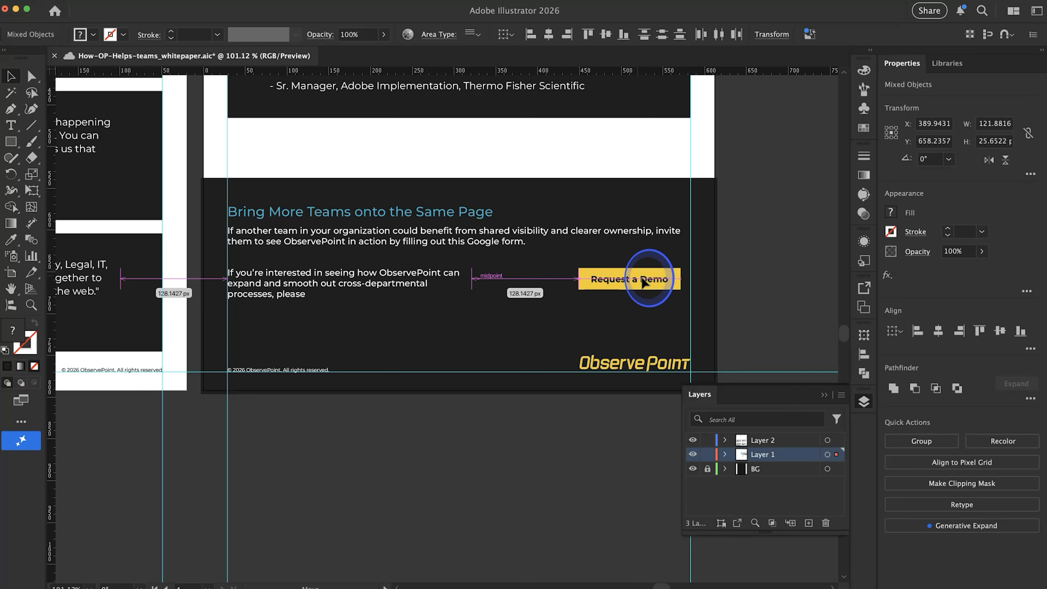
Widen the prospect CTA text frame to about 340 px and move it right so it sits beside the Request a Demo button
click(402, 283)
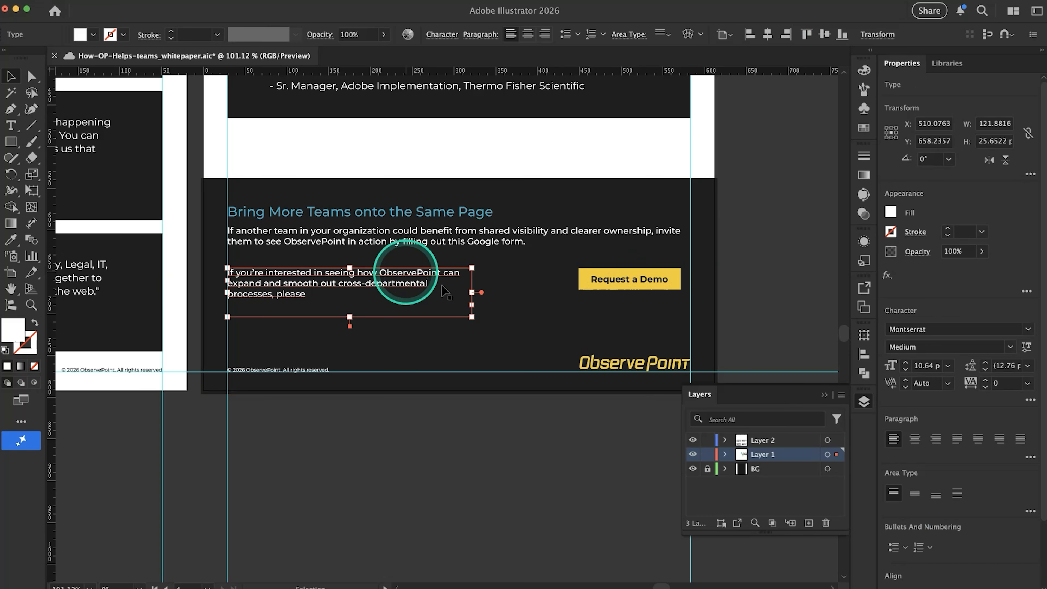
drag(472, 292, 512, 292)
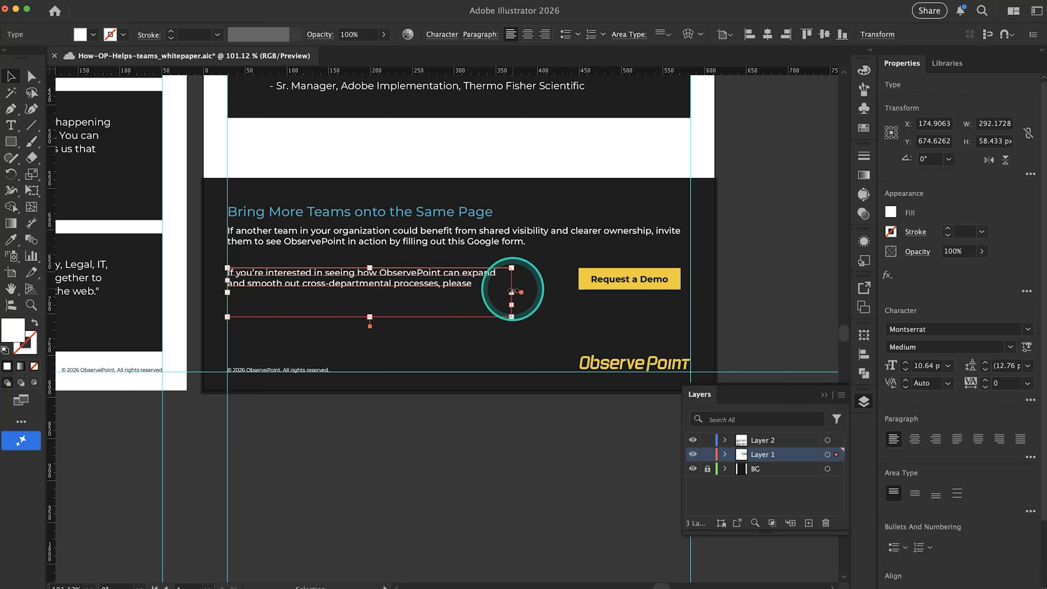
click(767, 290)
drag(363, 285, 420, 289)
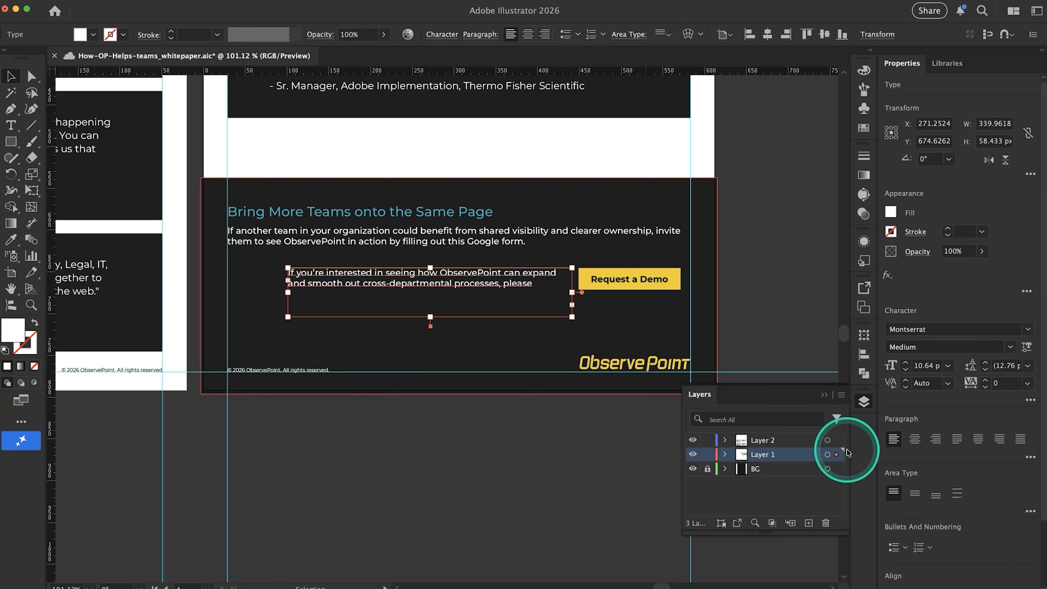
Right-align the prospect CTA text and tighten its frame to about 332 by 29 px beside the button
click(936, 439)
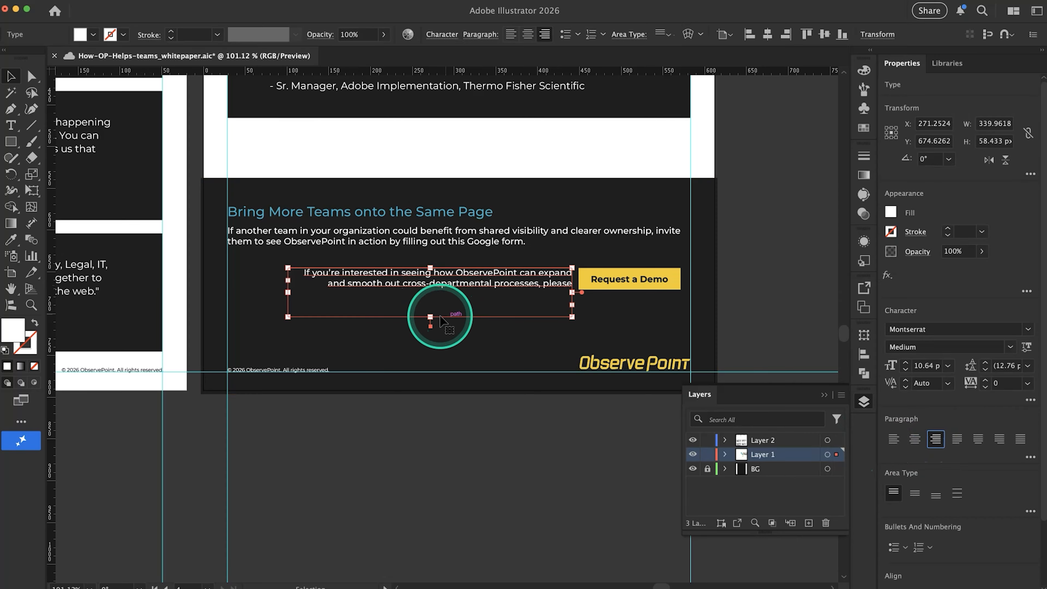
drag(430, 317, 431, 294)
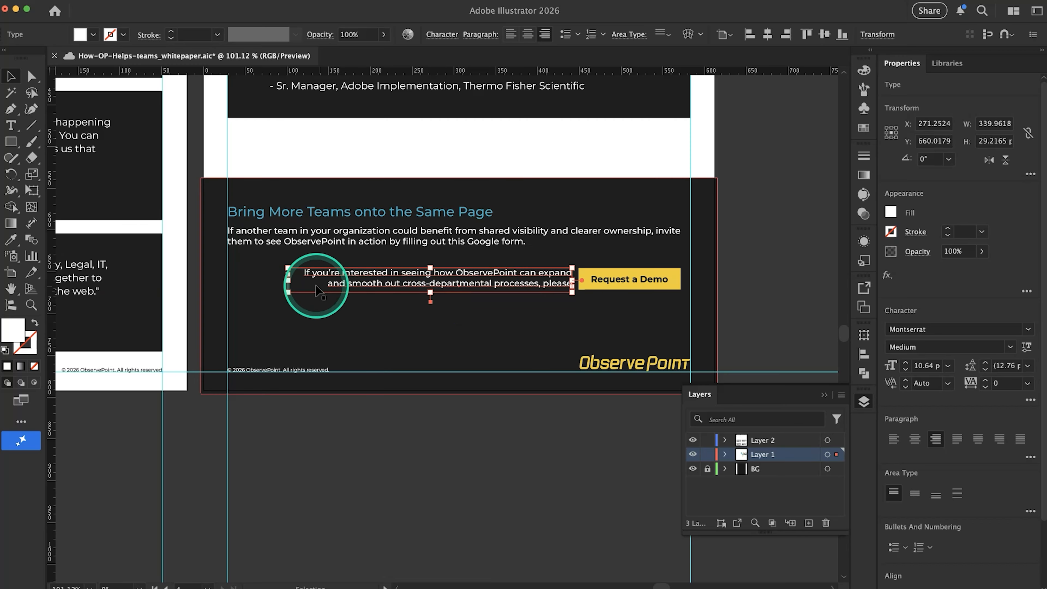
mouse_move(293, 289)
mouse_down()
mouse_move(286, 284)
mouse_move(297, 285)
mouse_up()
drag(369, 284, 367, 288)
click(738, 304)
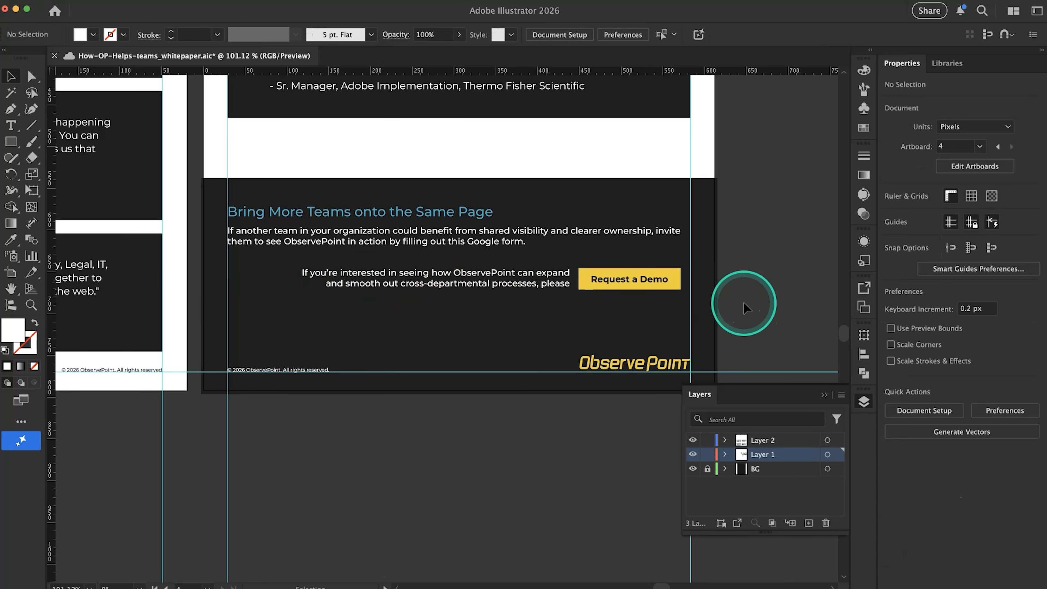
click(521, 278)
key(Down)
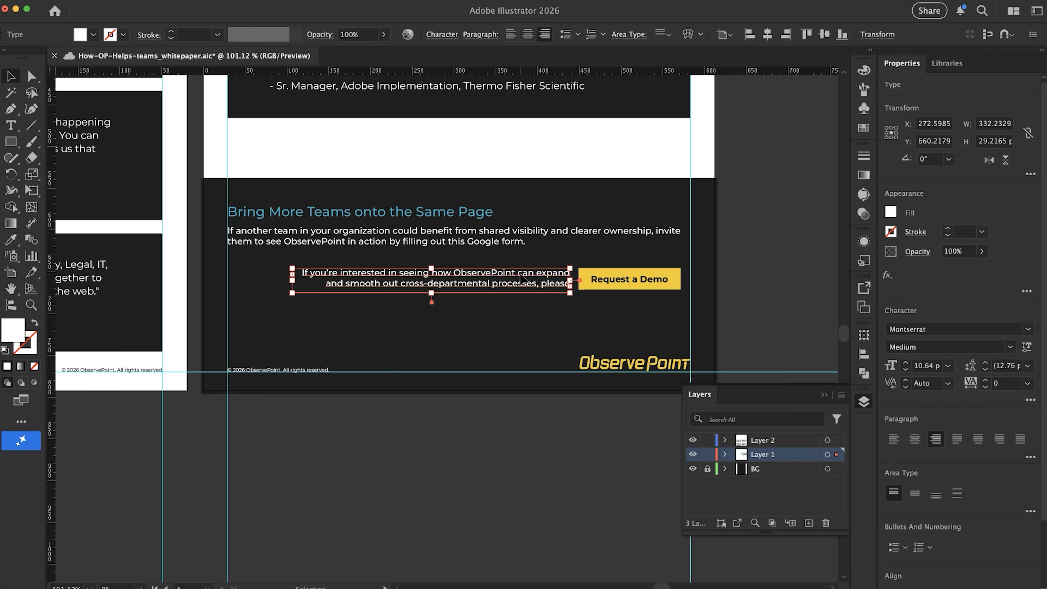
click(753, 263)
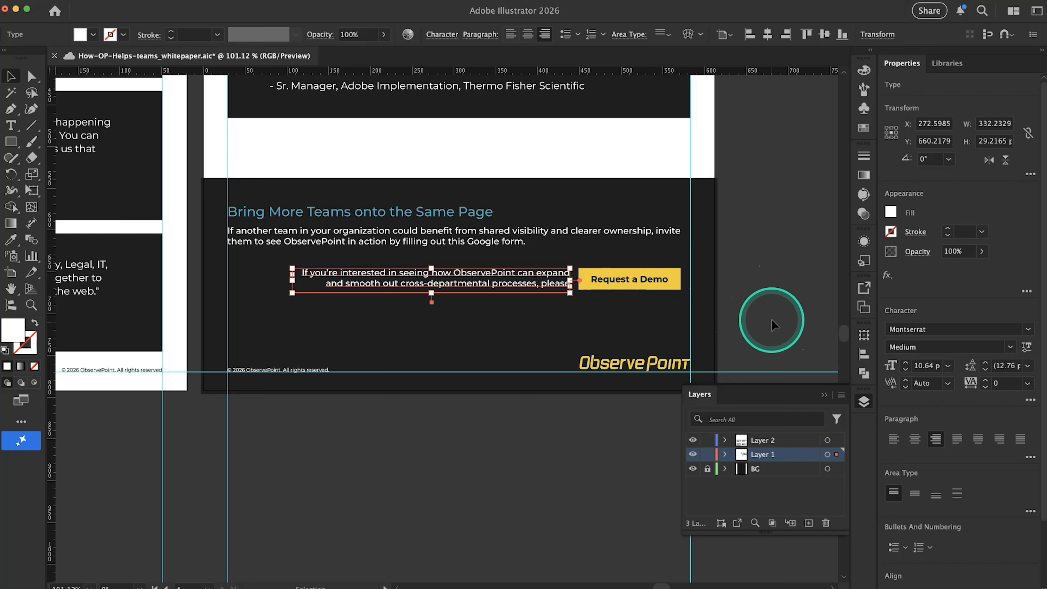
Move the dark footer rectangle from Layer 1 to the unlocked BG layer, and lock BG again
drag(740, 319, 371, 273)
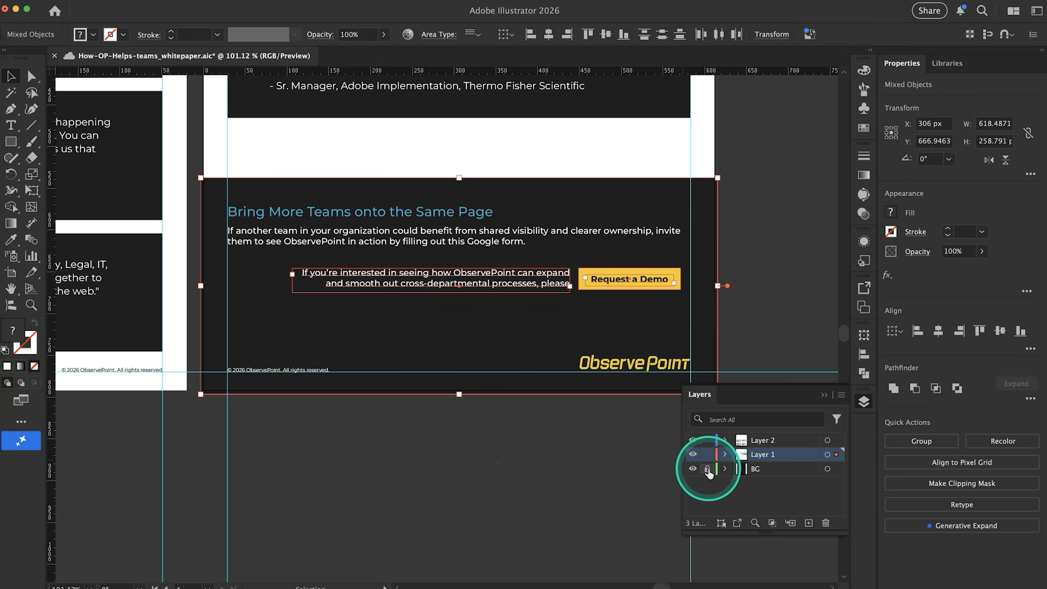
click(547, 454)
click(499, 330)
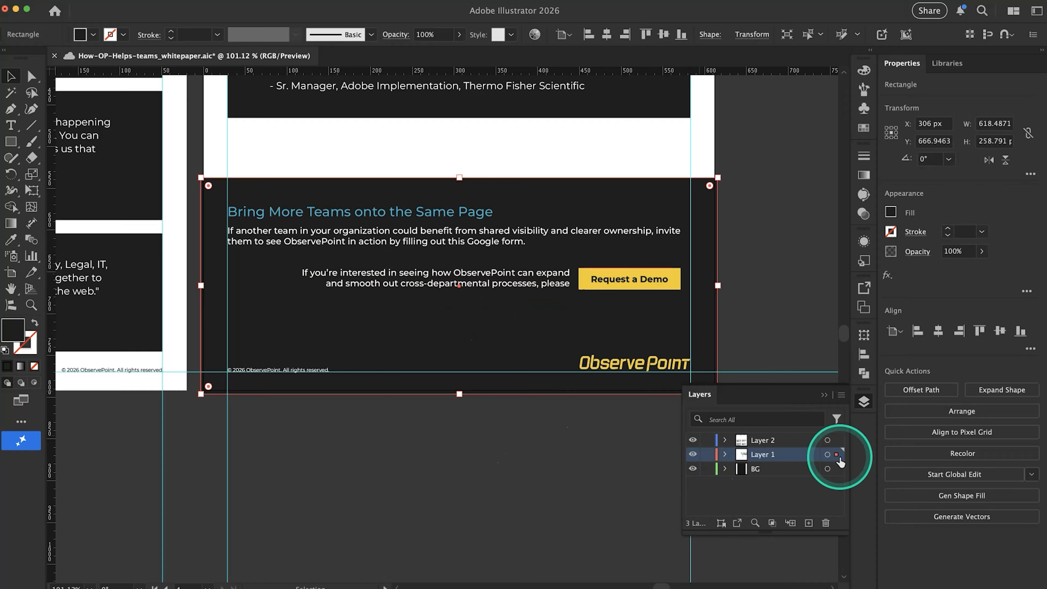
click(830, 456)
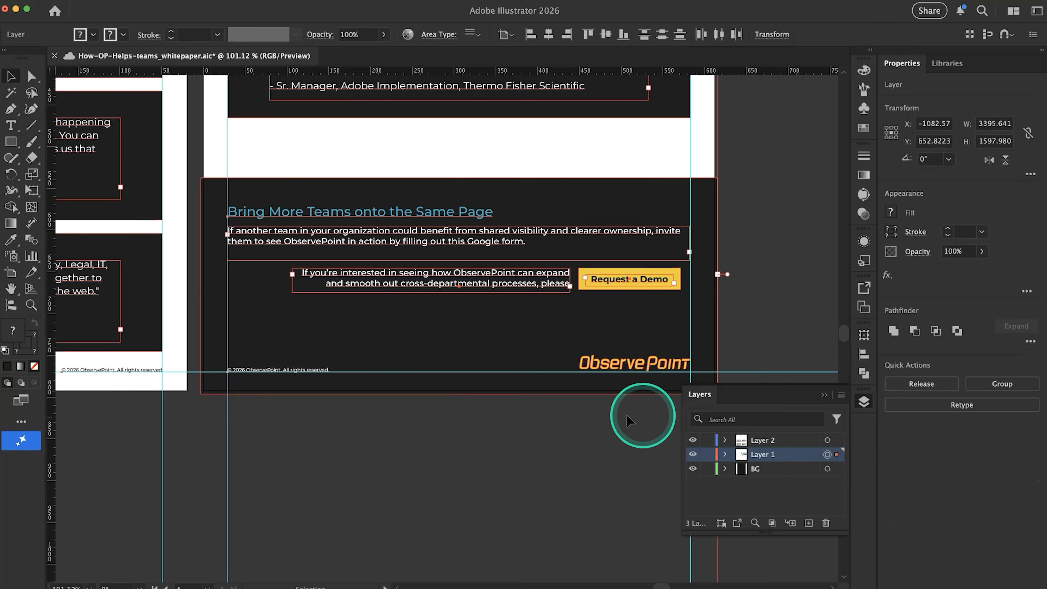
click(580, 407)
click(546, 362)
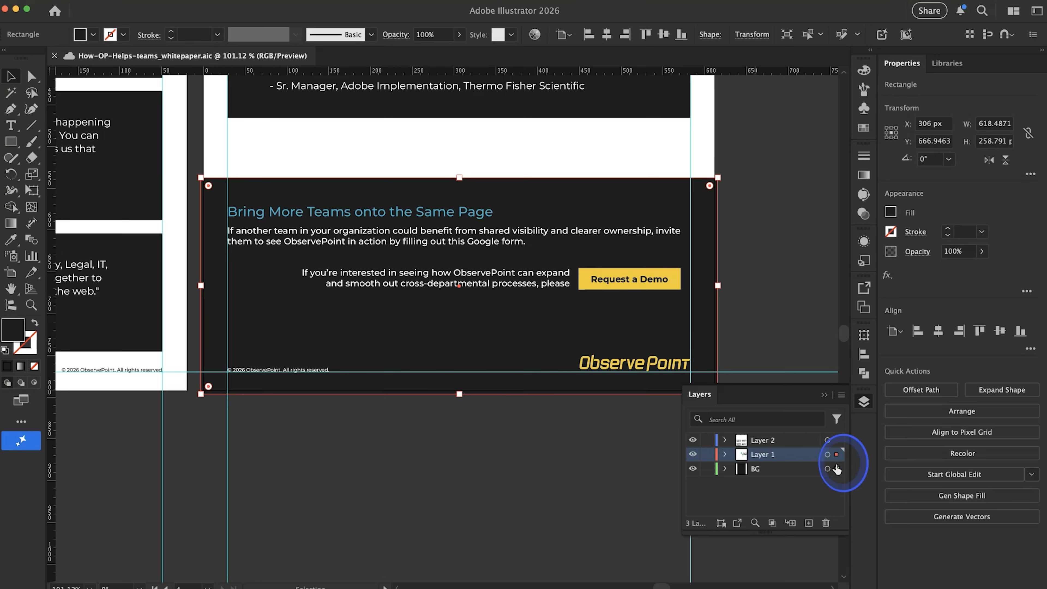
click(828, 469)
click(708, 468)
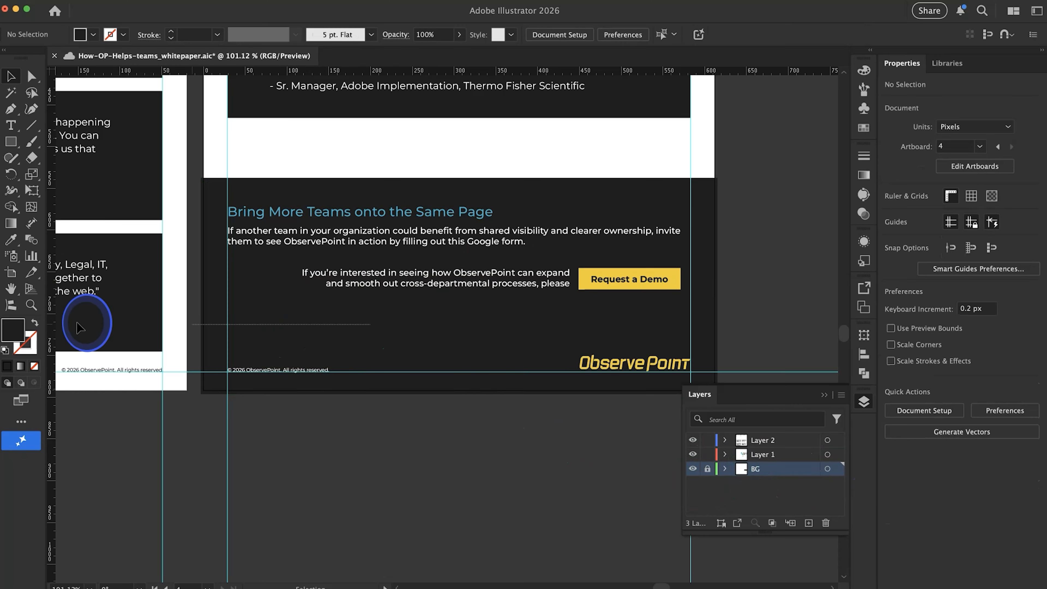
Lower the yellow ObservePoint logo slightly to about Y 763 px, keeping it against the right margin guide
drag(248, 392, 76, 328)
click(637, 367)
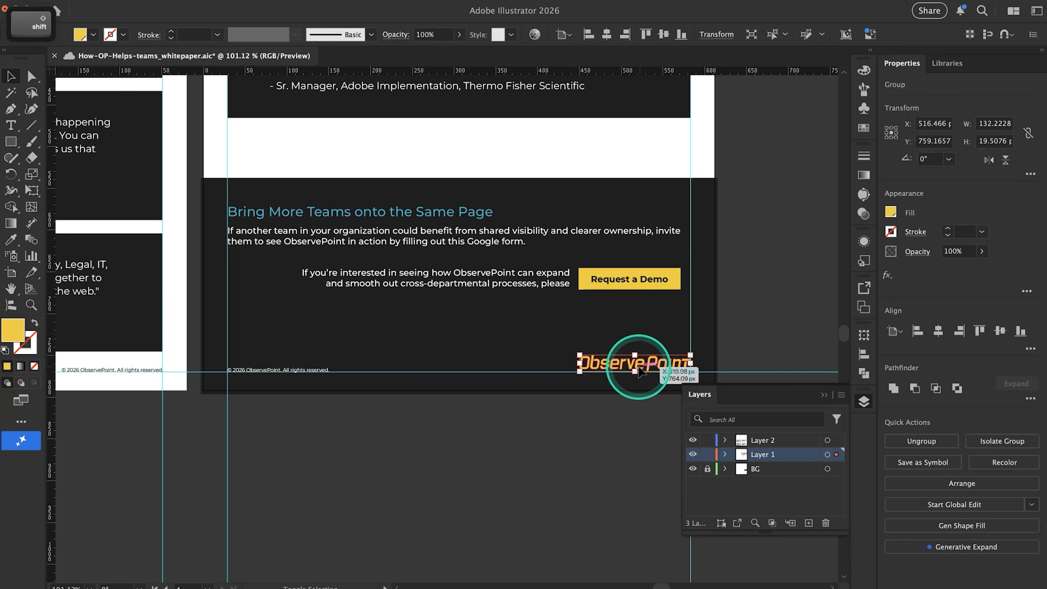
key(shift+Down)
key(Up)
key(Up)
key(Up)
key(Up)
key(Up)
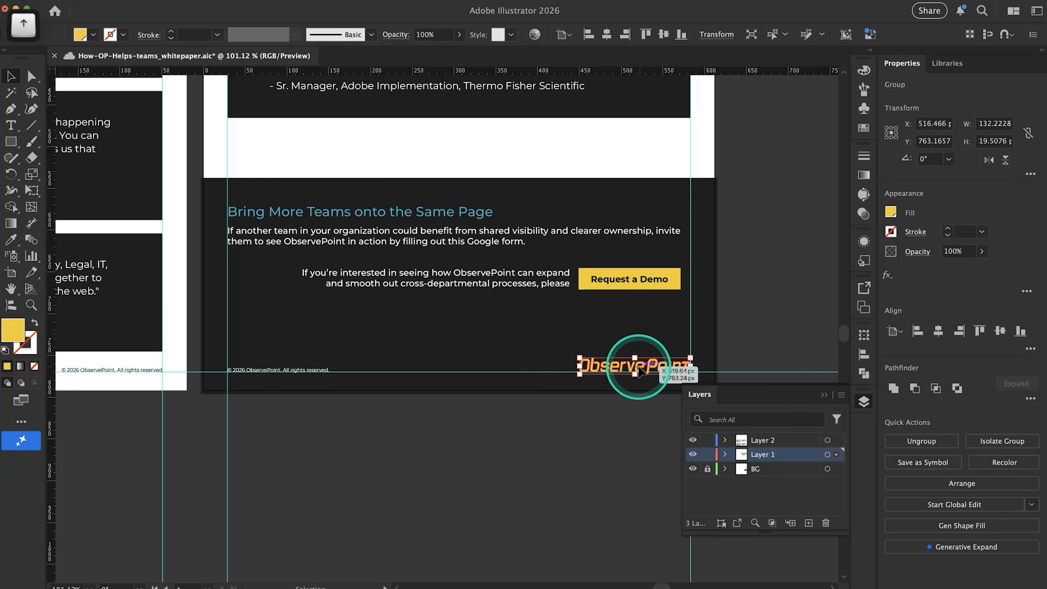
click(573, 440)
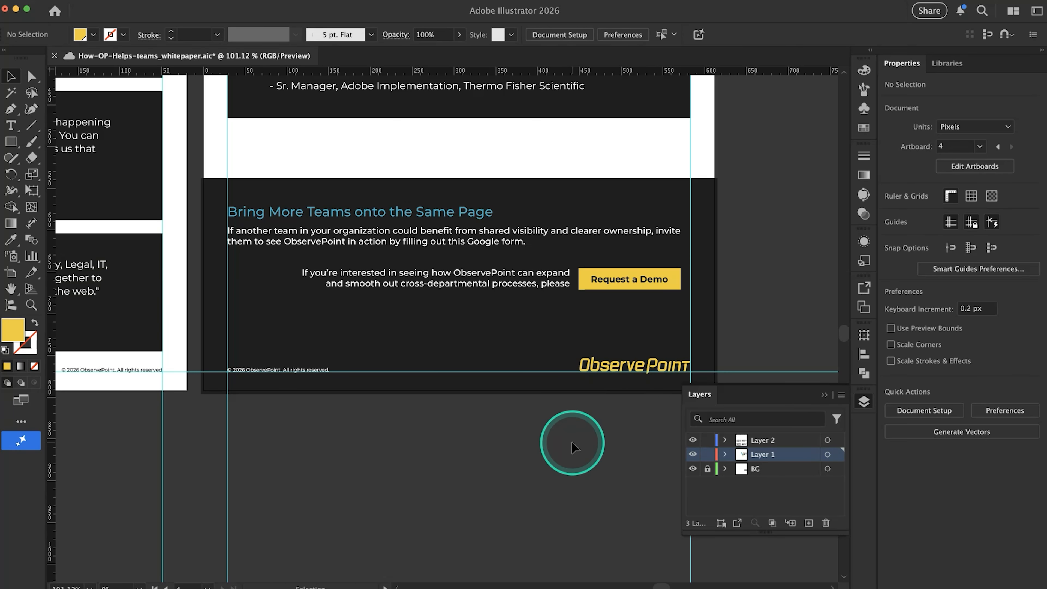
Review the fourth page's footer and compare its prospect CTA wording with the source text in Google Docs
scroll(560, 447, down, 2)
scroll(561, 450, left, 3)
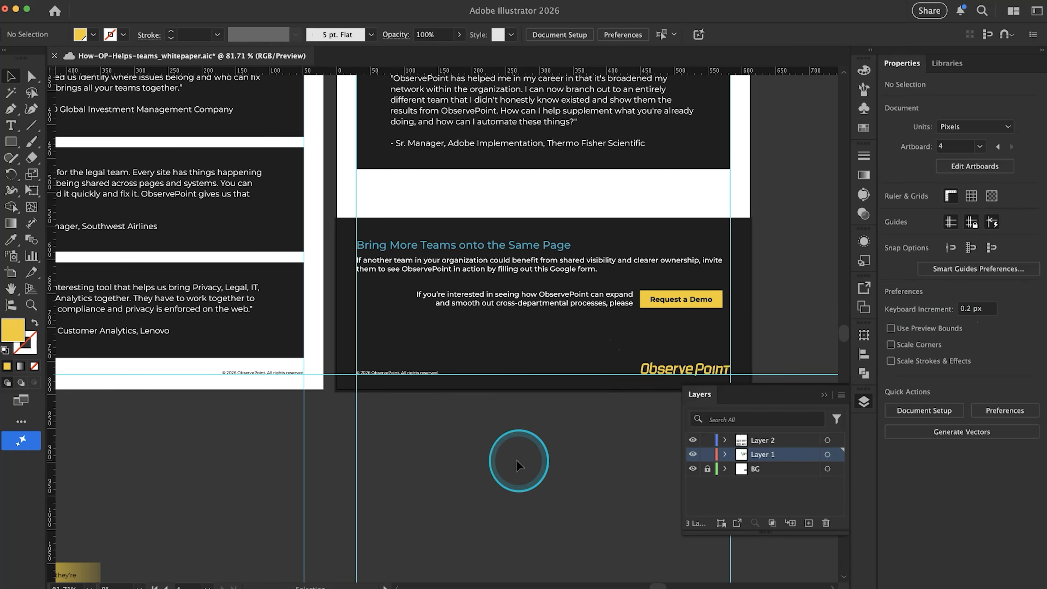
scroll(517, 461, down, 1)
scroll(517, 462, right, 3)
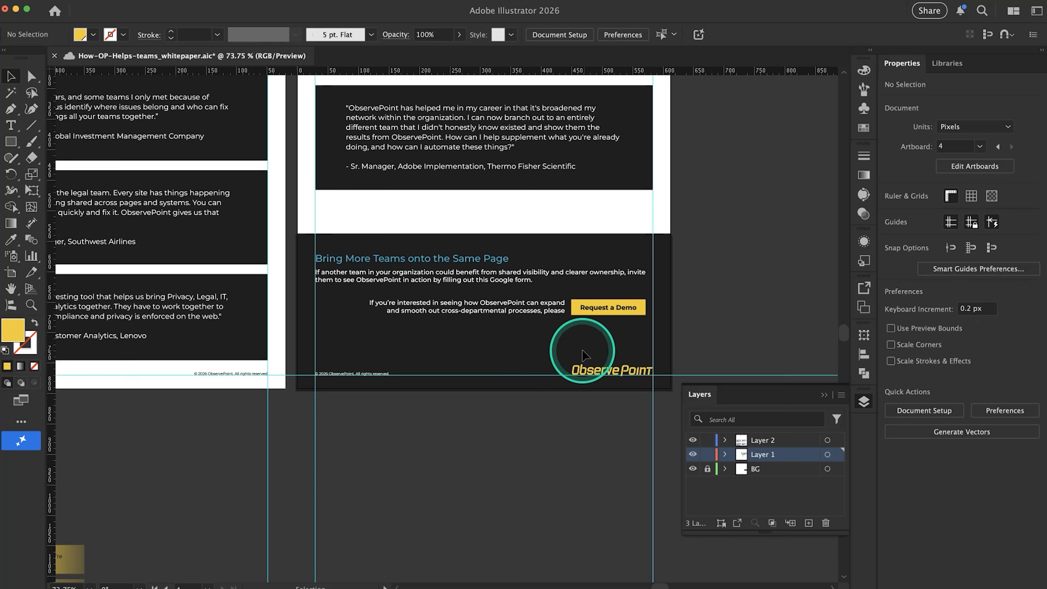
scroll(585, 355, down, 3)
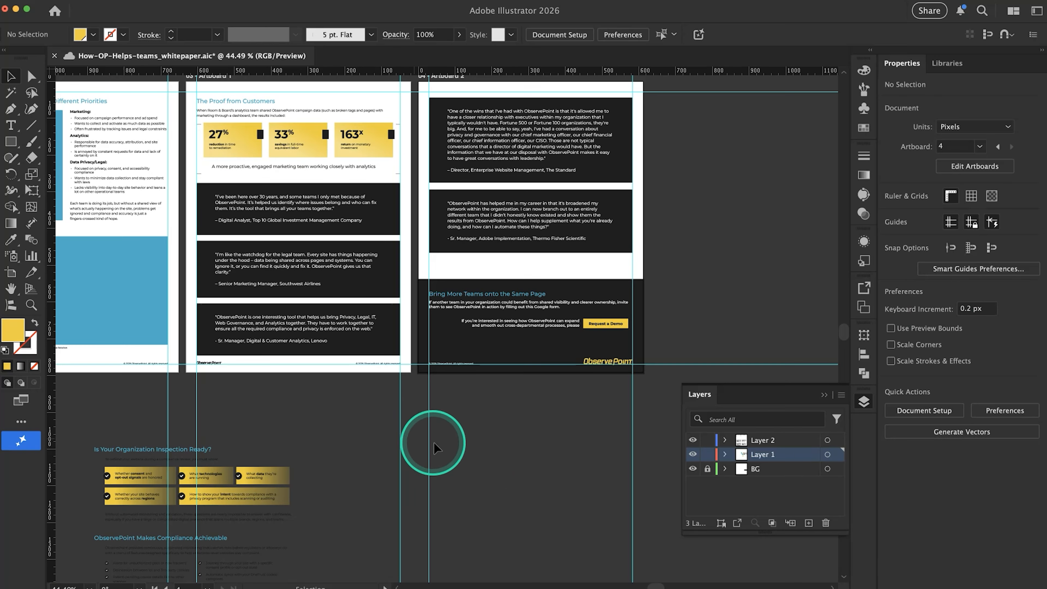
key(super+Tab)
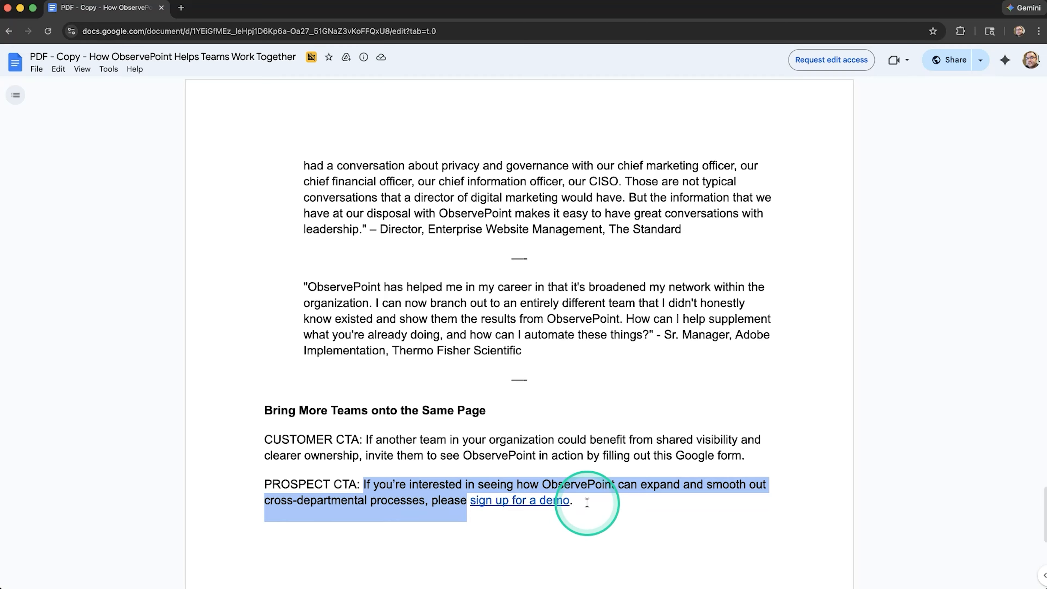
key(super+Tab)
scroll(591, 421, up, 3)
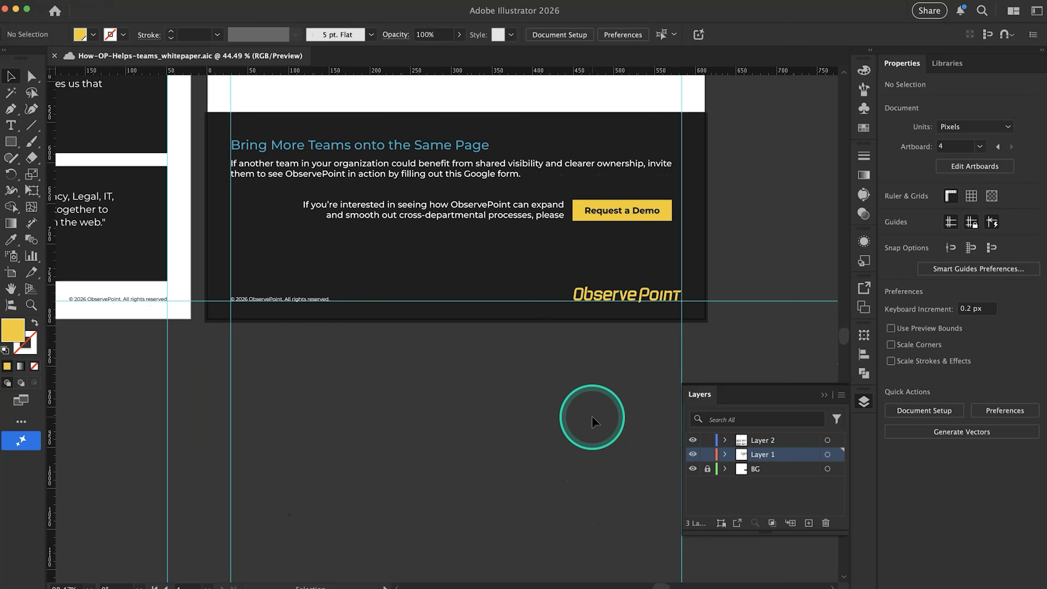
key(super+Tab)
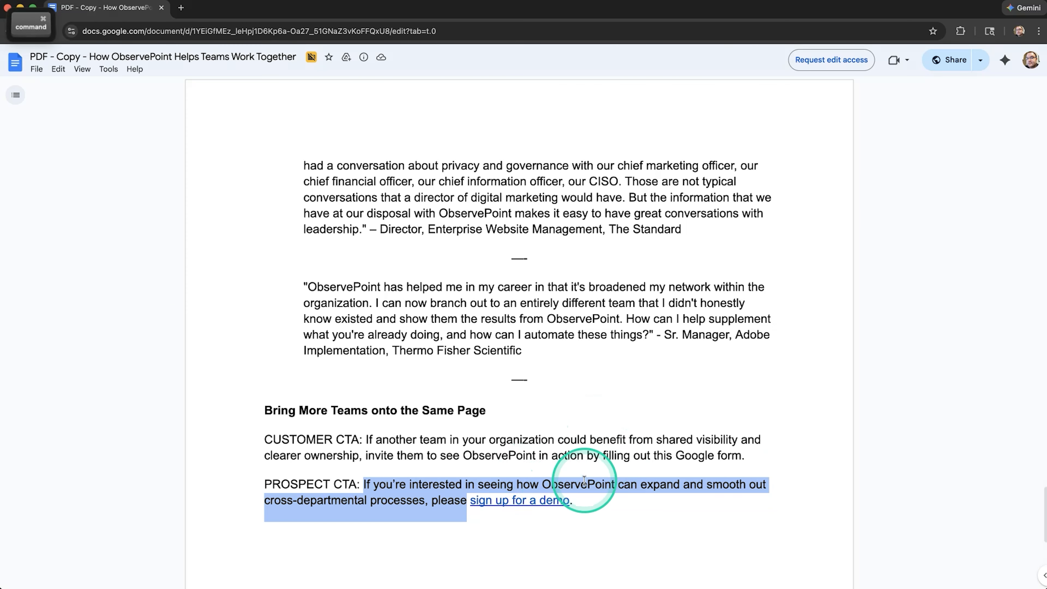
key(super+Tab)
key(super+Tab)
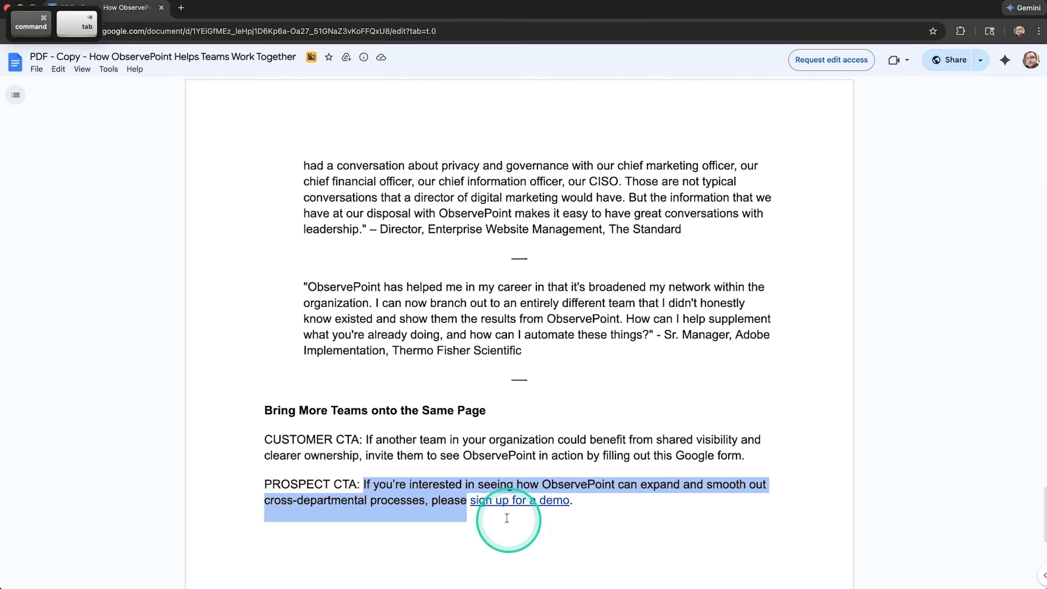
key(super+Tab)
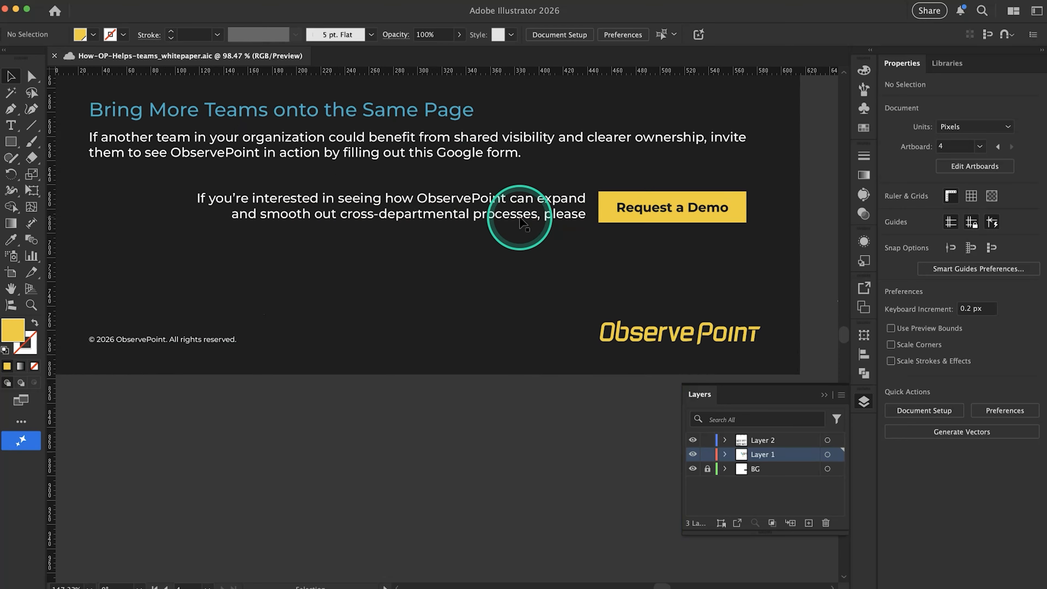
scroll(516, 223, down, 3)
Open the "sign up for a demo" link from the Google Docs text to view its target page, and return to Illustrator
key(super+Tab)
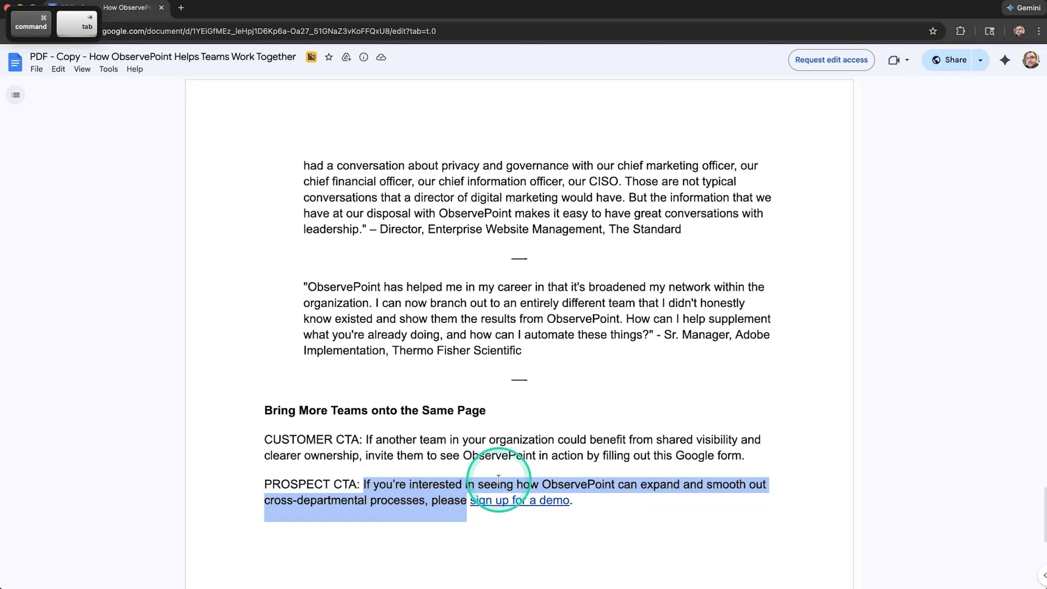
click(525, 503)
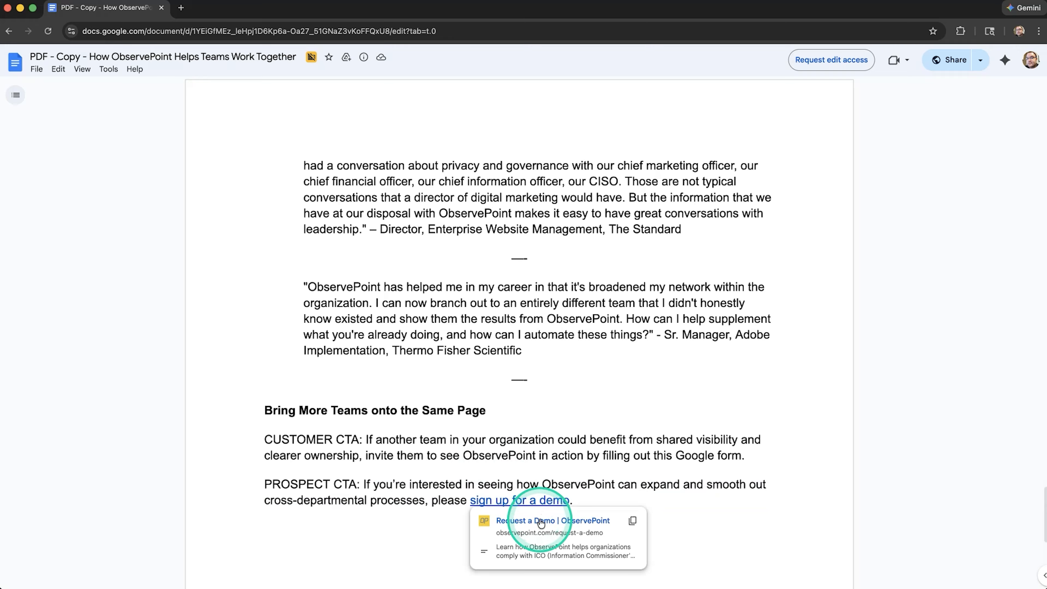
click(541, 522)
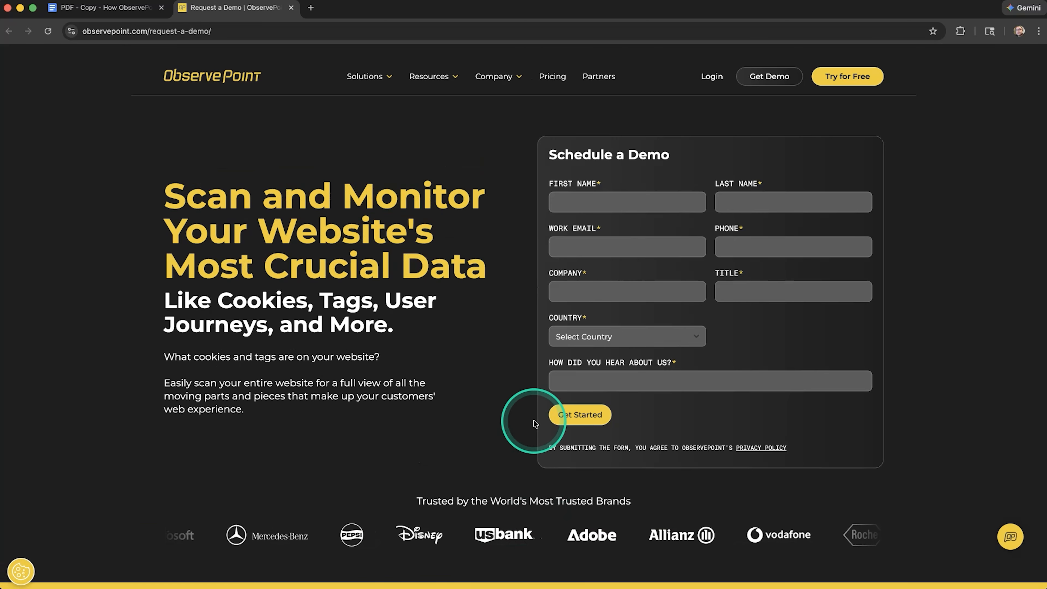
key(super+Tab)
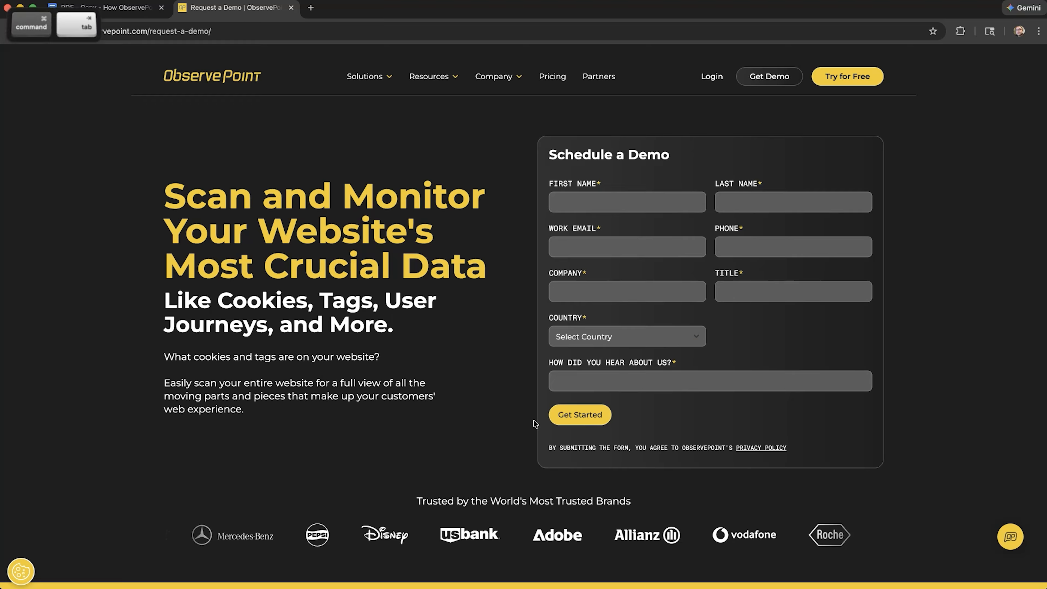
scroll(517, 396, up, 2)
scroll(517, 395, up, 1)
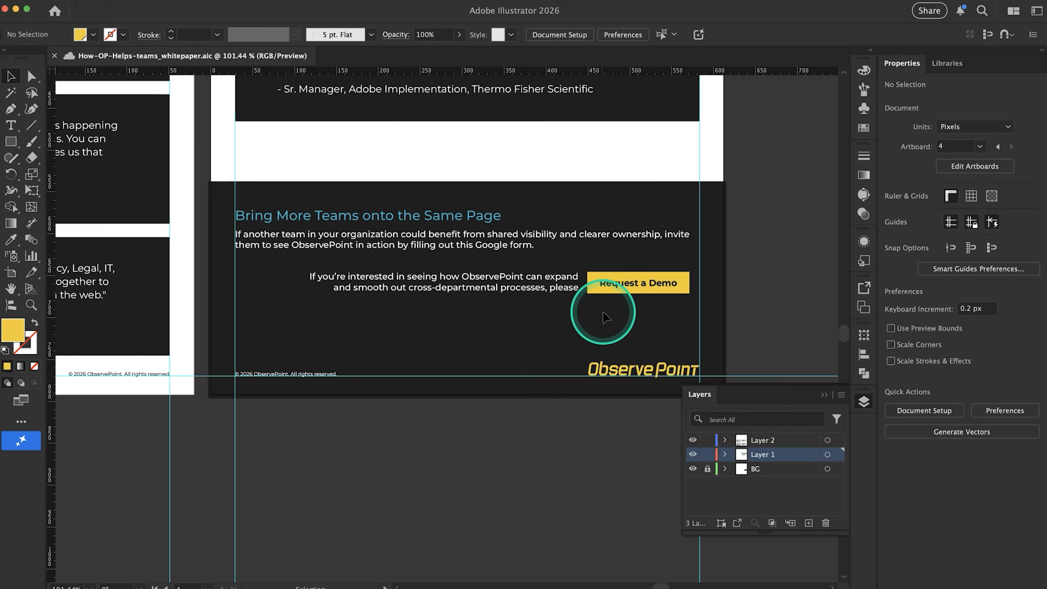
Switch to Chrome and copy the web address of the ObservePoint Request a Demo page
key(super+Tab)
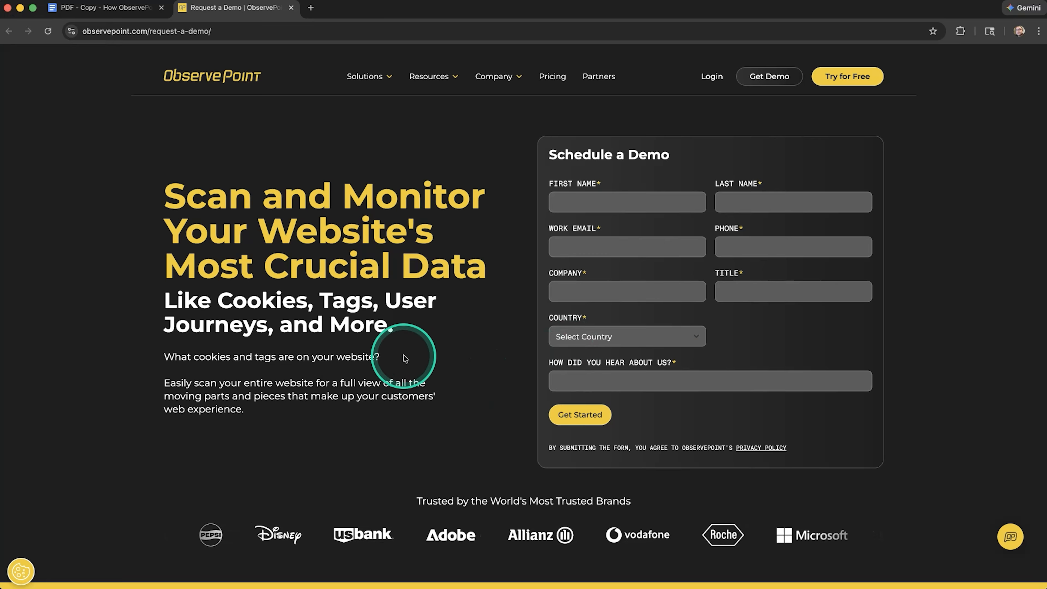
scroll(403, 354, down, 10)
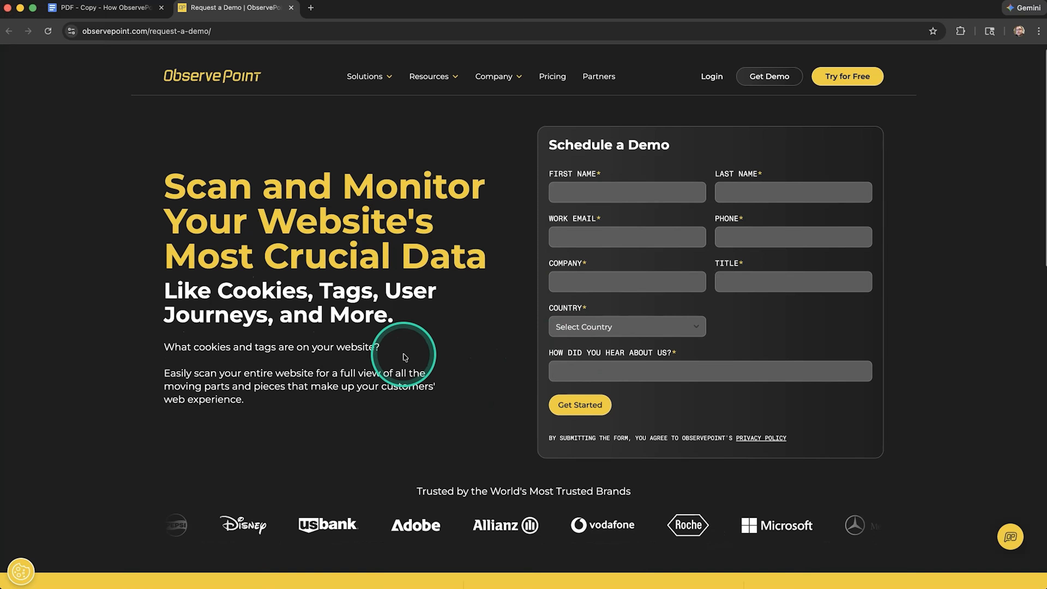
scroll(403, 353, down, 12)
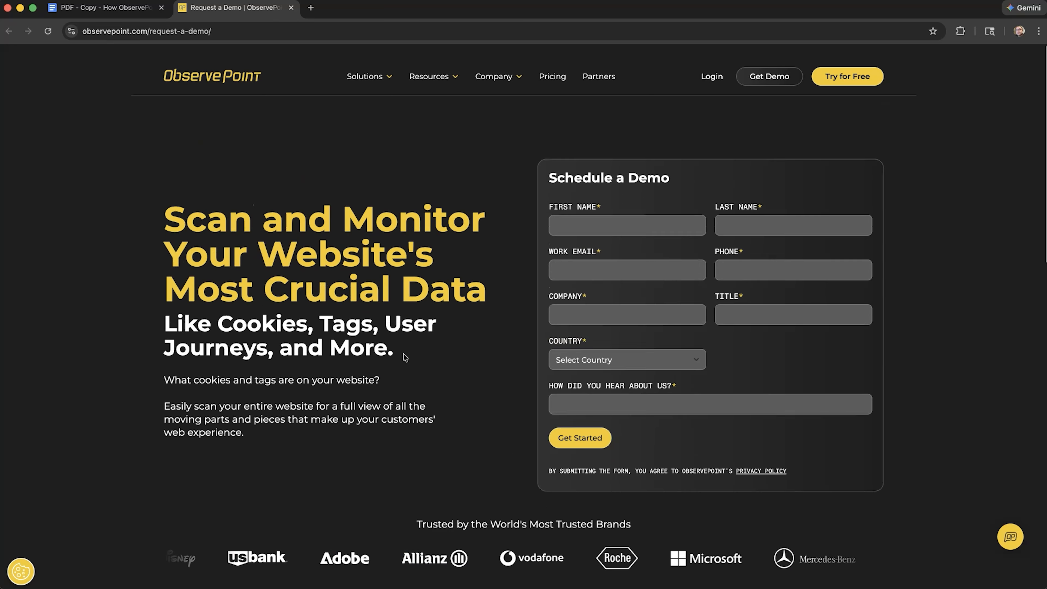
click(224, 40)
drag(226, 35, 60, 29)
key(super+c)
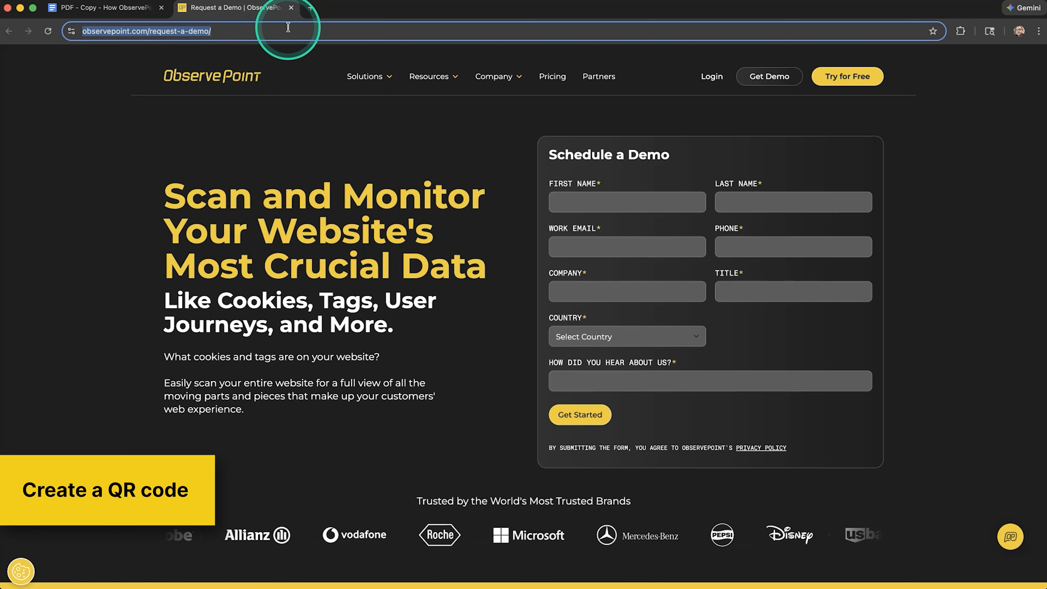
Search Google for "generate free qr code" in a new browser tab
click(311, 7)
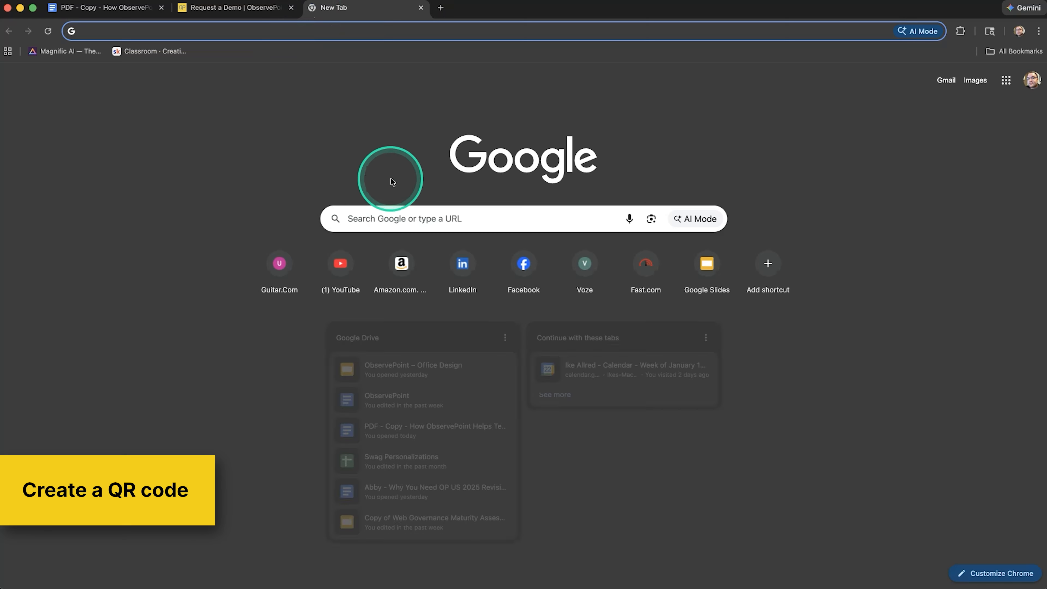
click(444, 216)
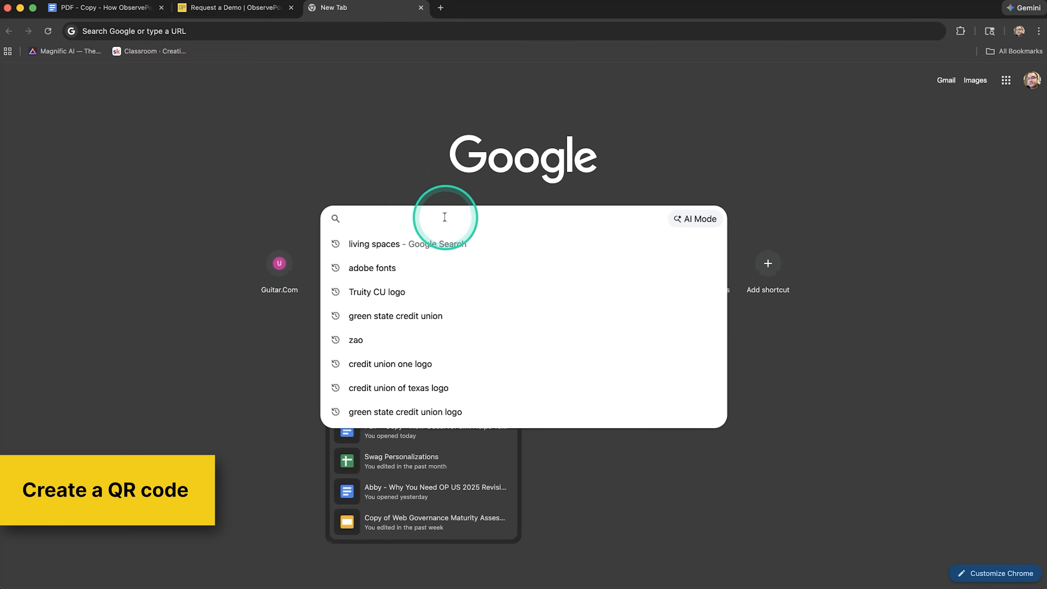
text(gen)
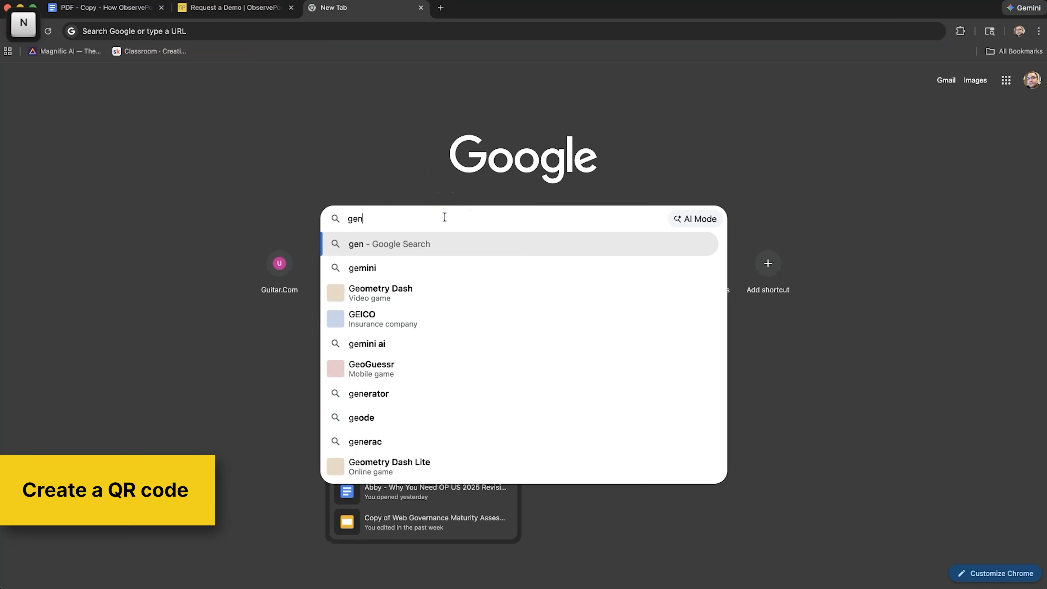
text(erate fre)
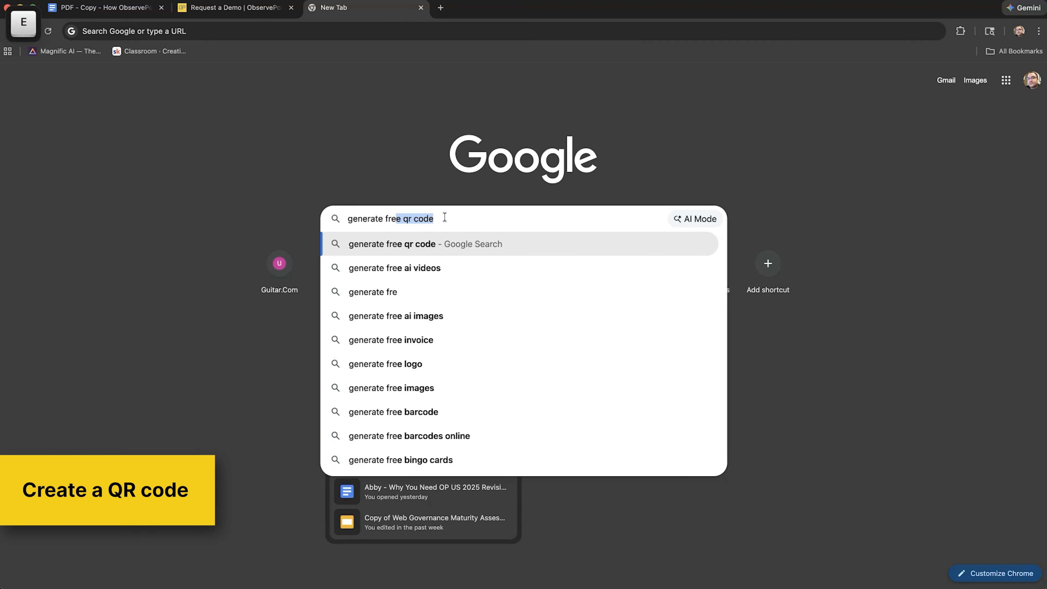
key(Return)
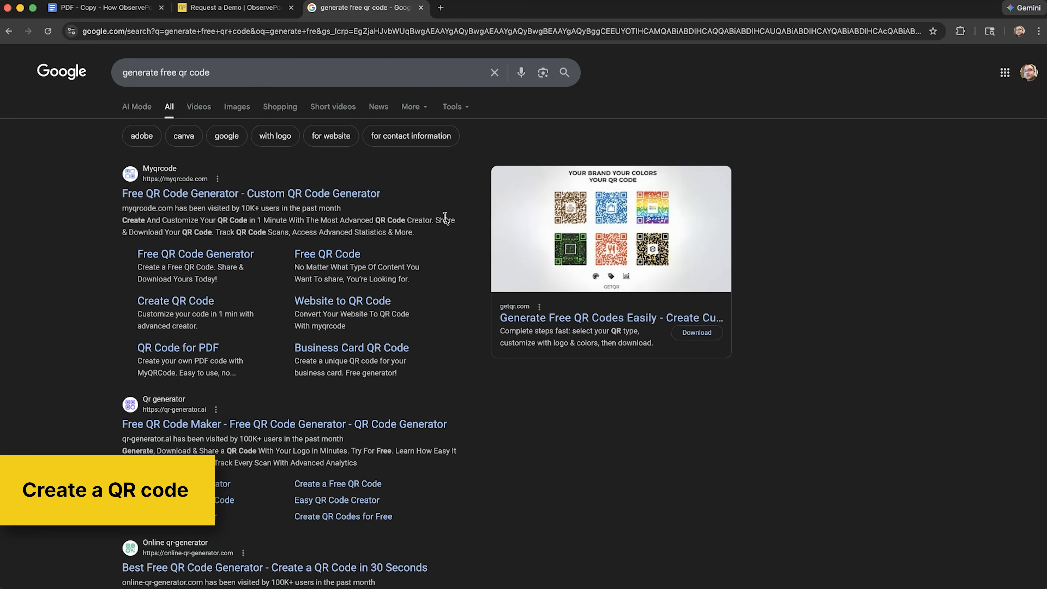
scroll(251, 317, down, 10)
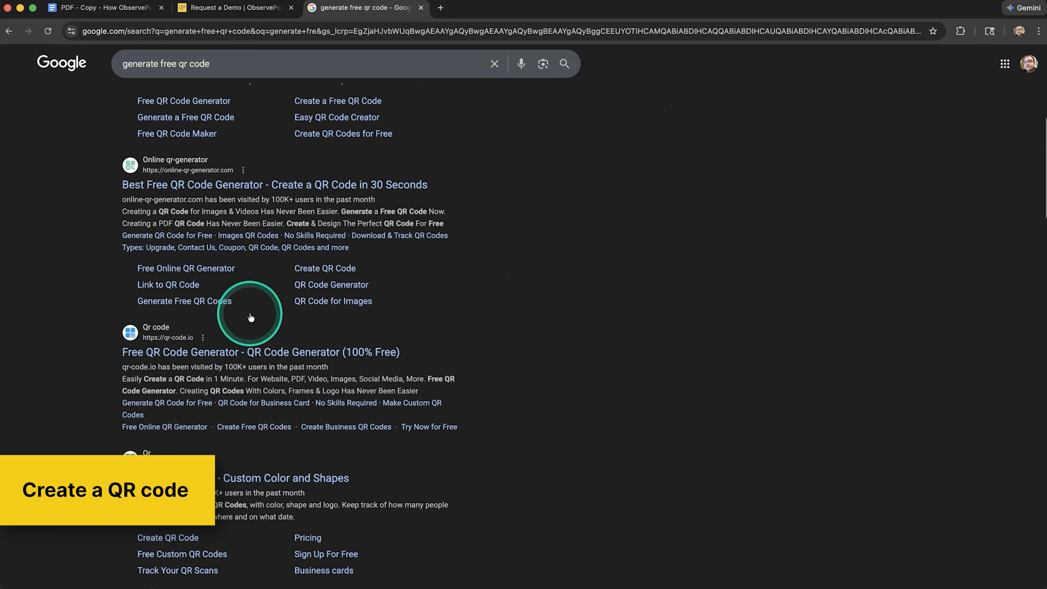
scroll(250, 317, down, 10)
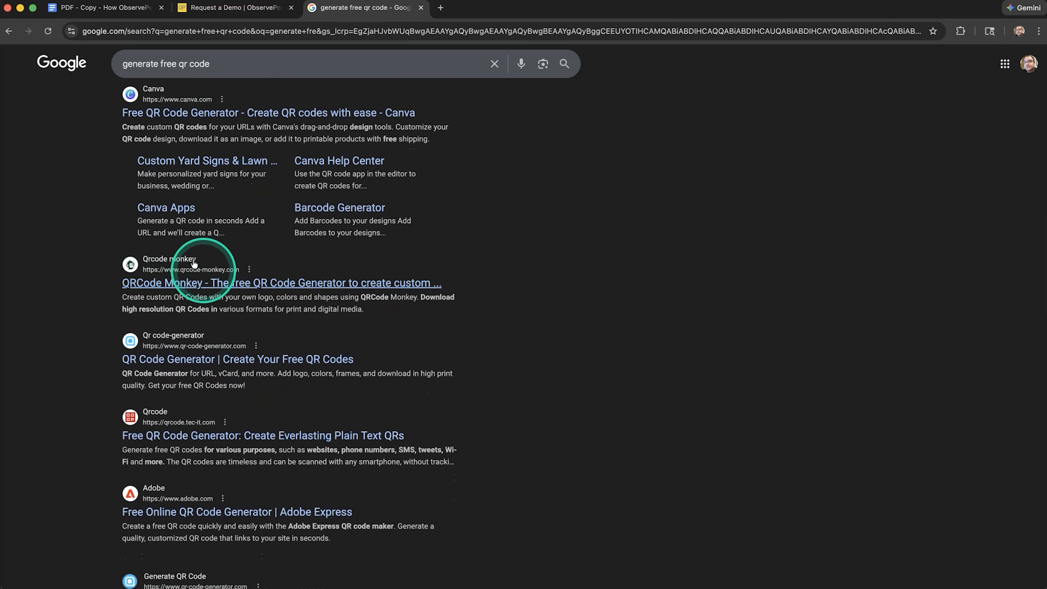
click(209, 284)
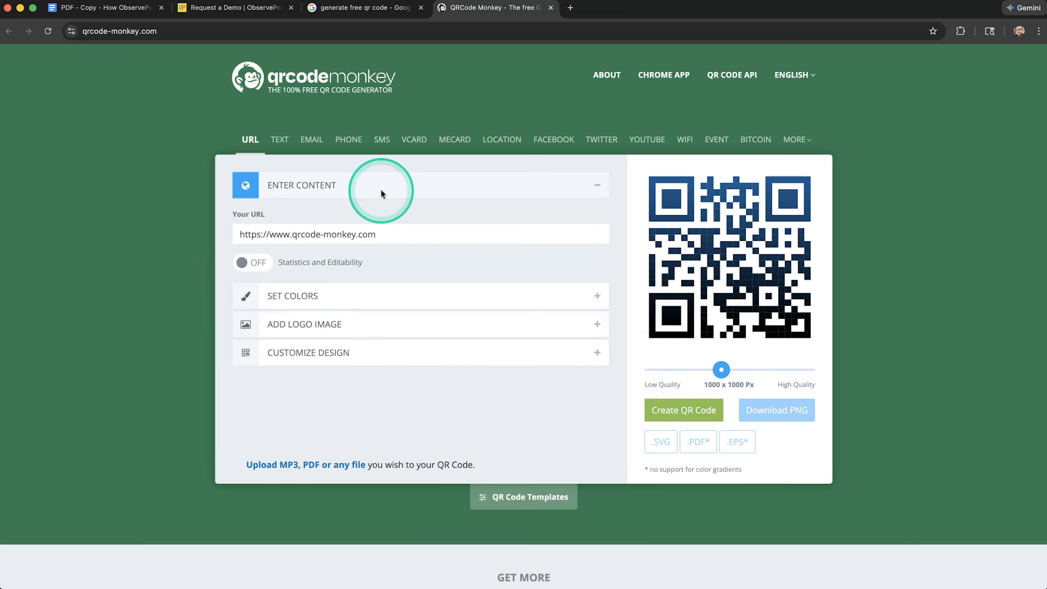
drag(430, 228, 99, 238)
key(super+v)
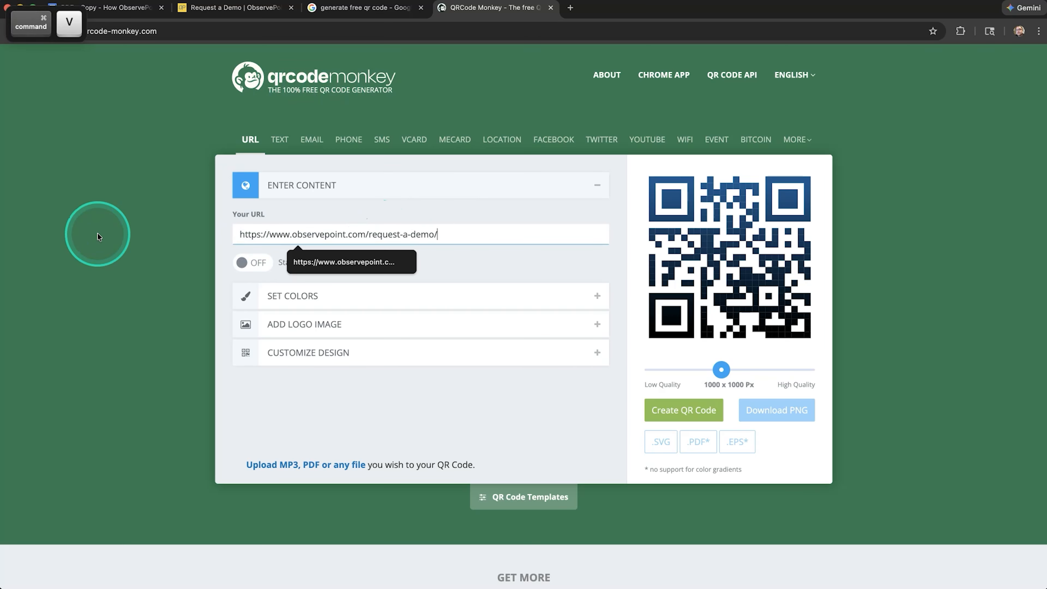
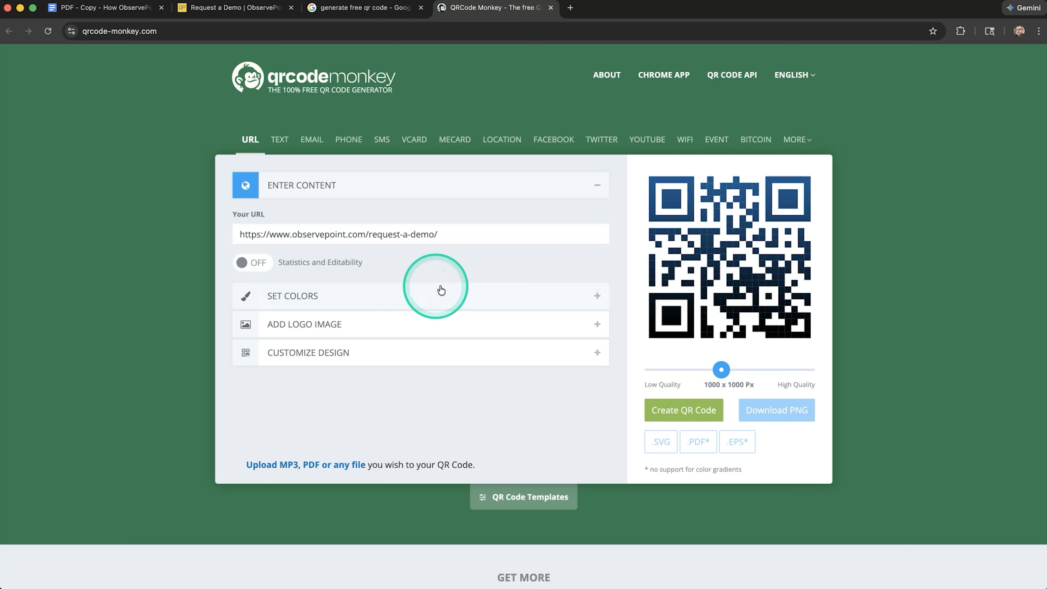
drag(242, 235, 431, 227)
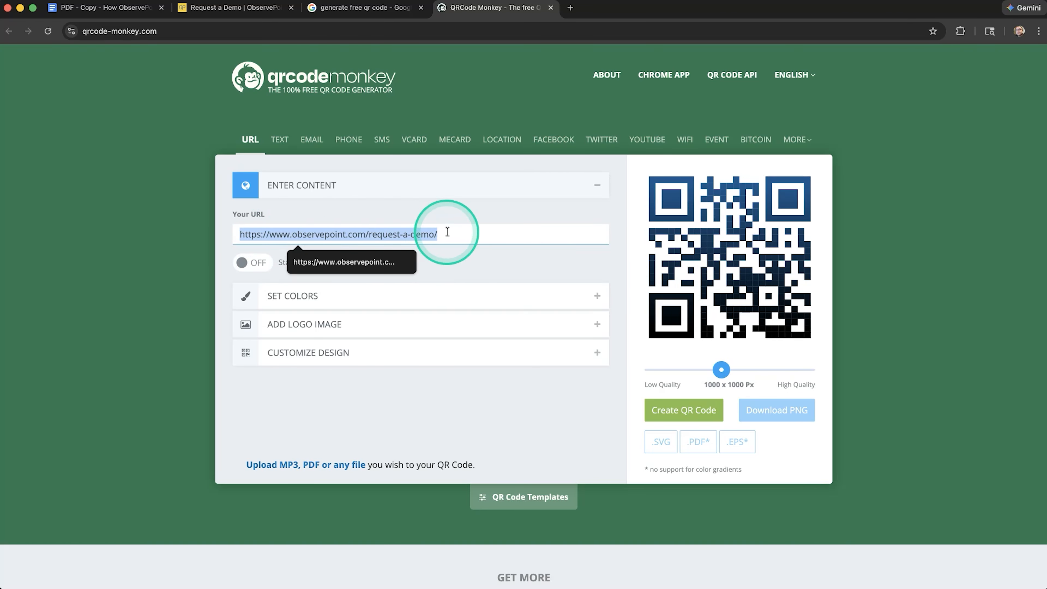
click(440, 231)
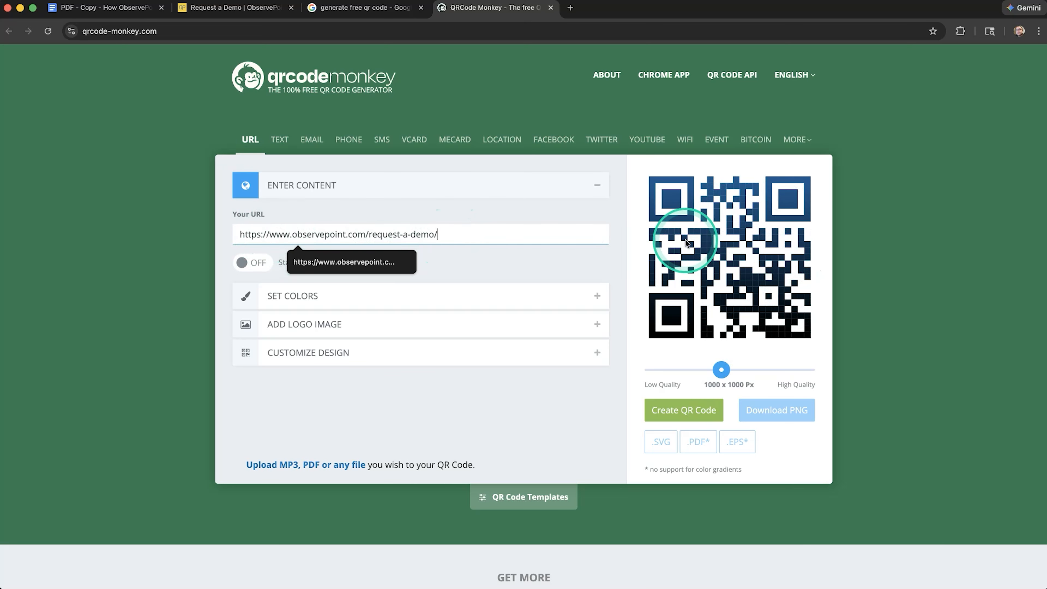
click(698, 411)
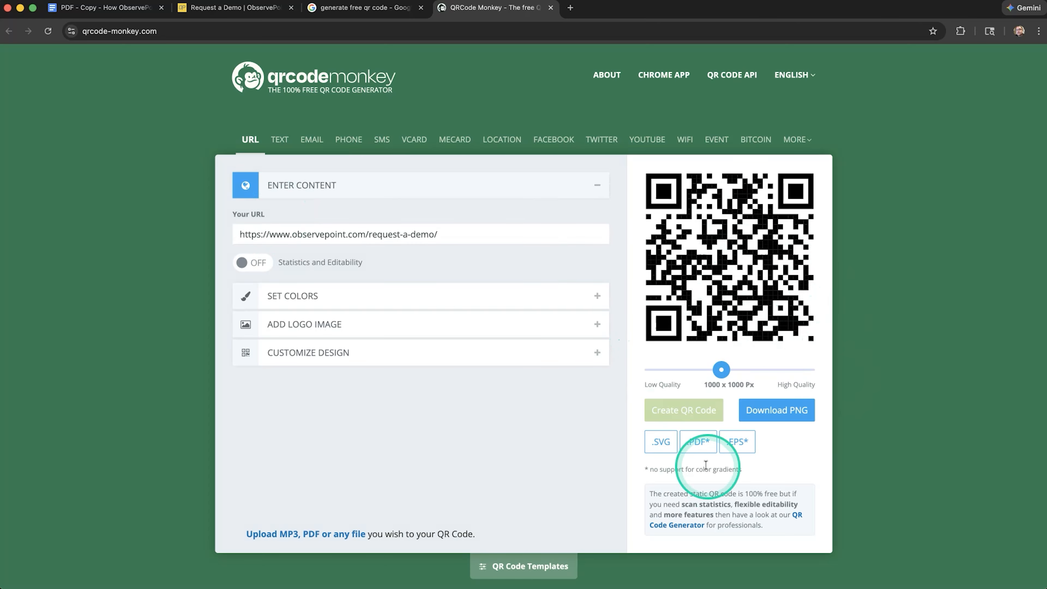
click(662, 441)
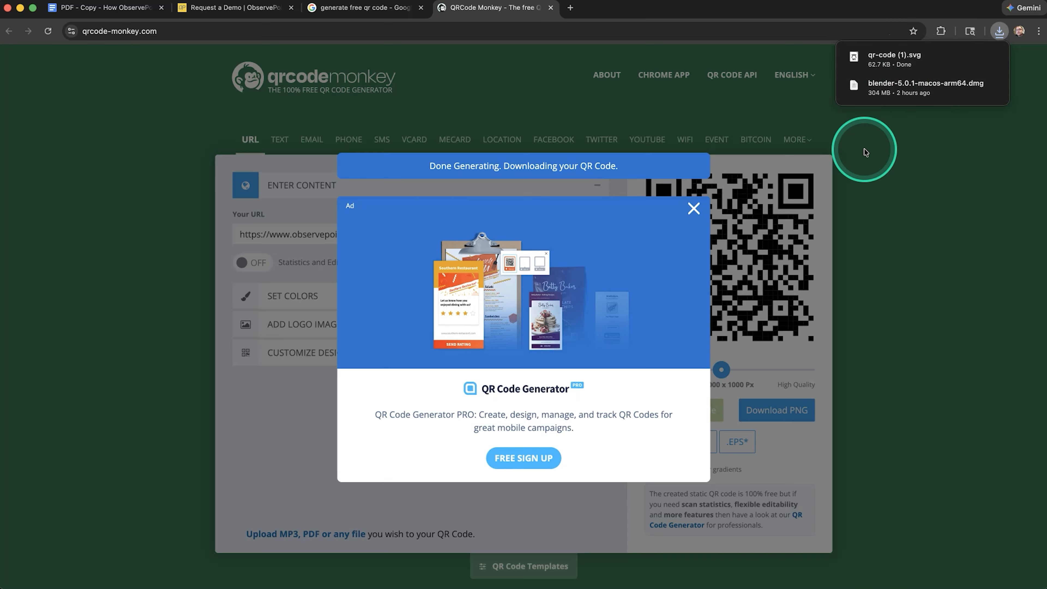
Switch to Finder, open a new window at the Downloads folder, and select qr-code (1).svg
key(super+Tab)
key(super+Tab)
key(super+Tab)
key(super+Tab)
key(super+Tab)
key(super+Tab)
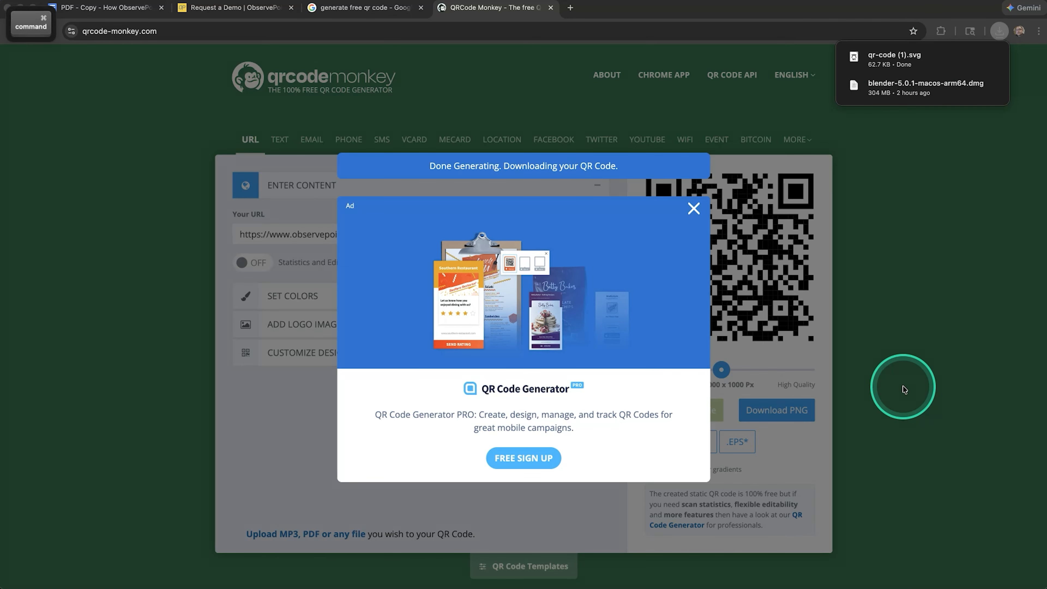
key(super+n)
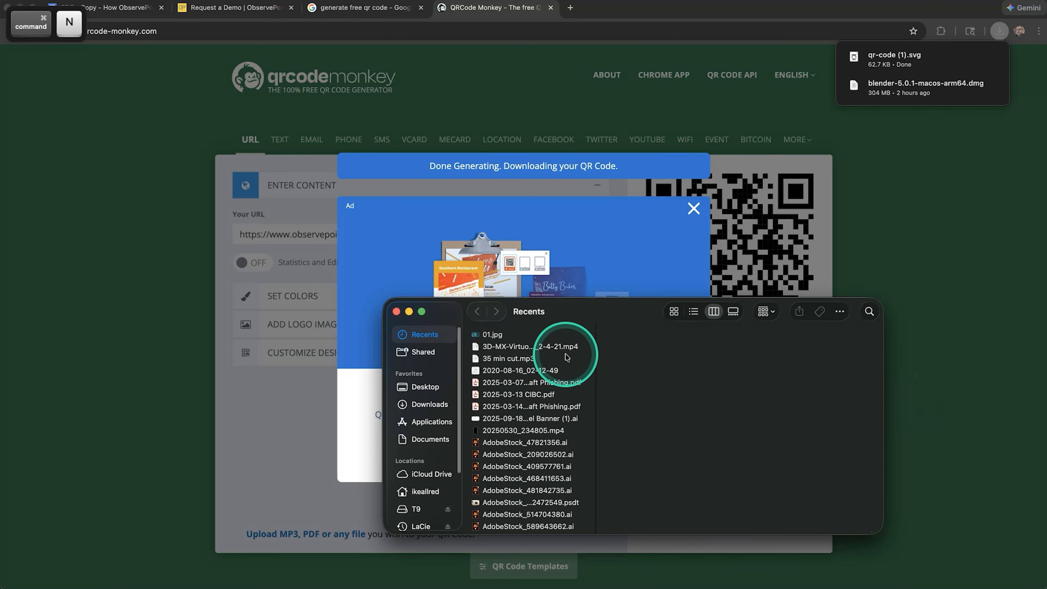
click(439, 405)
drag(589, 321, 363, 147)
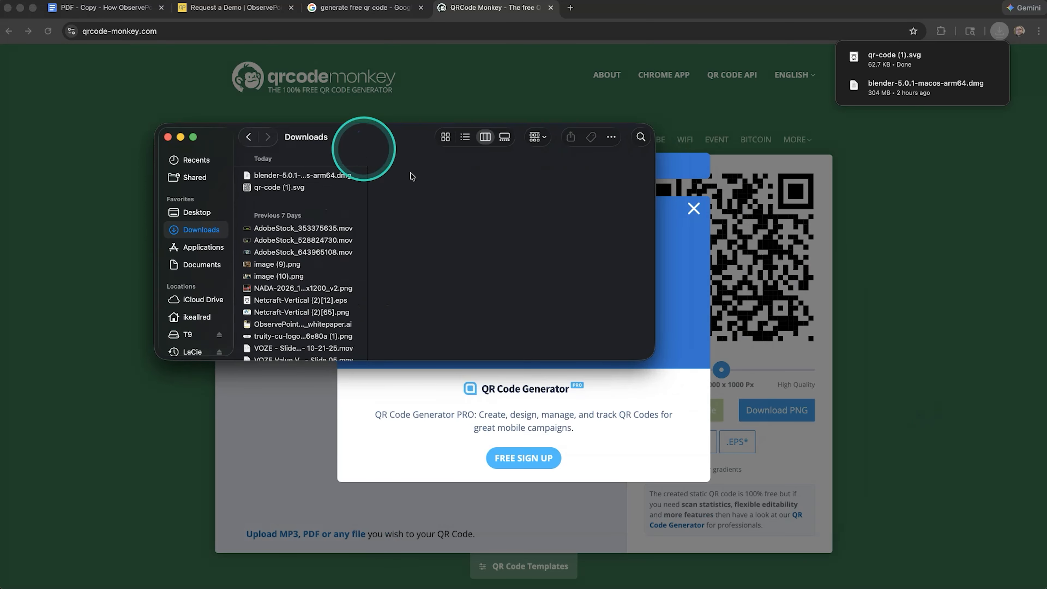
click(265, 189)
Switch to Illustrator's whitepaper document and bring the Finder Downloads window over it, beside the page 4 footer area
key(super+Tab)
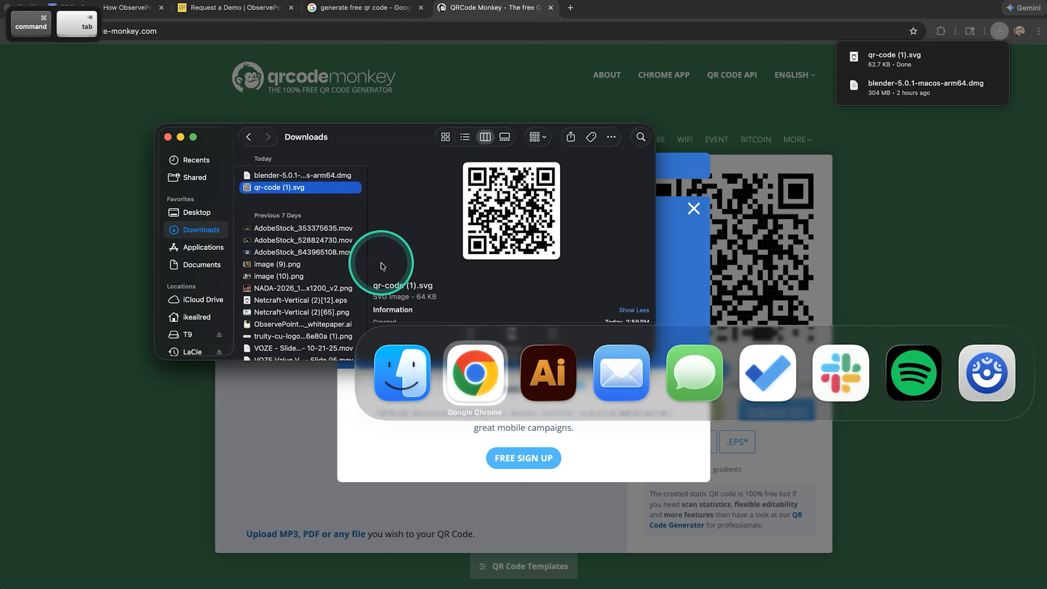
key(super+Tab)
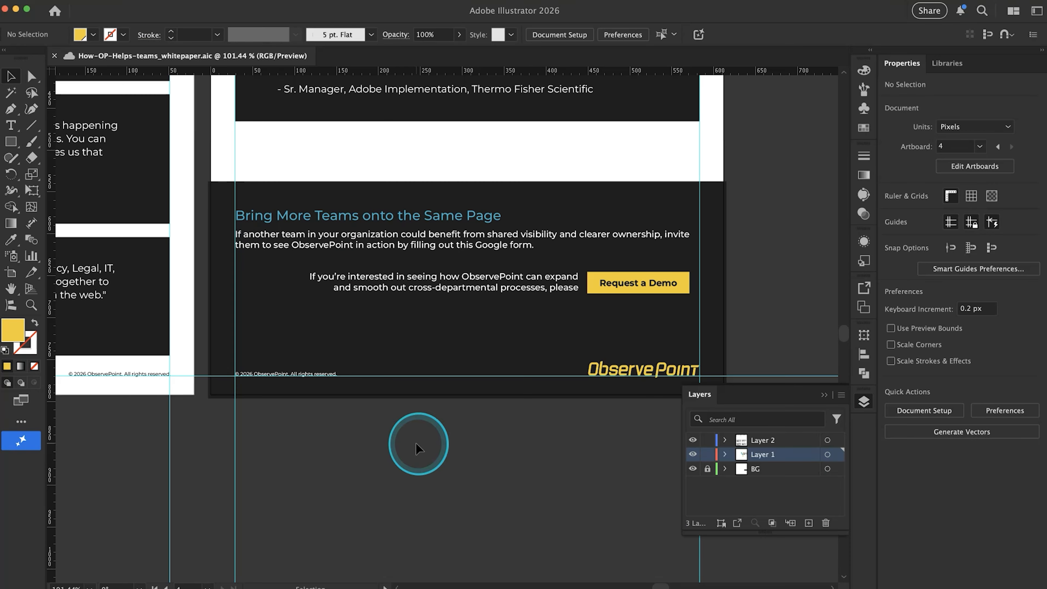
key(super+Tab)
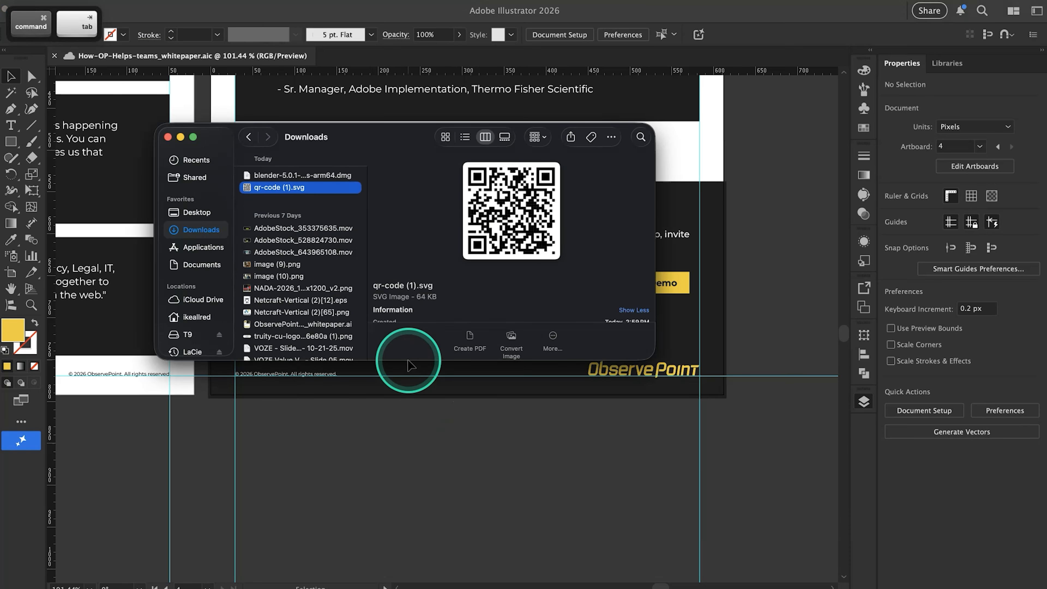
drag(371, 150, 693, 260)
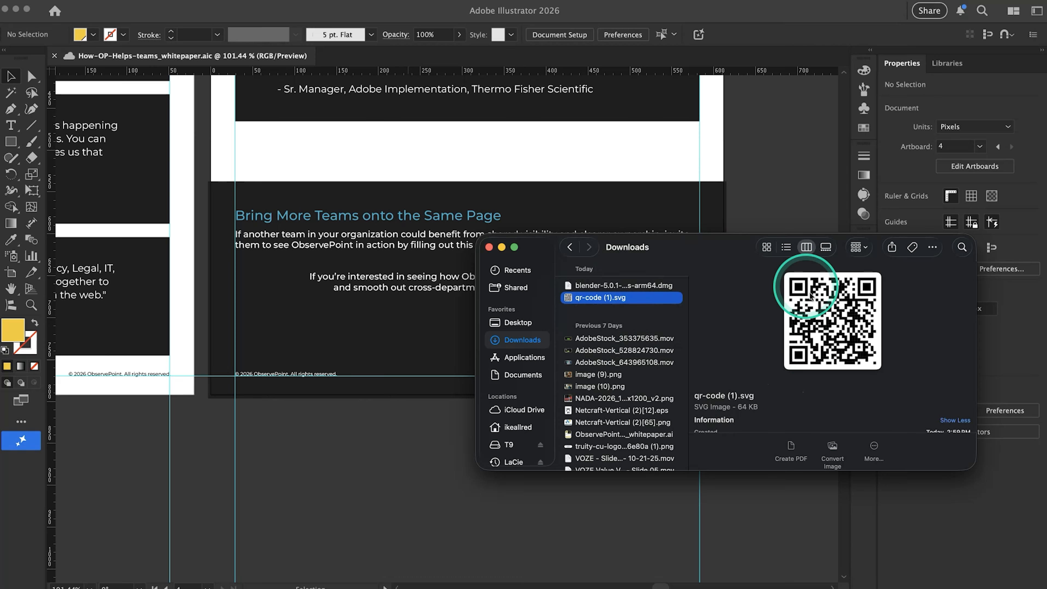
key(super+Tab)
key(super+shift+Tab)
key(super+Tab)
key(super+Tab)
key(super+shift+Tab)
key(super+shift+Tab)
key(super+Tab)
key(super+shift+Tab)
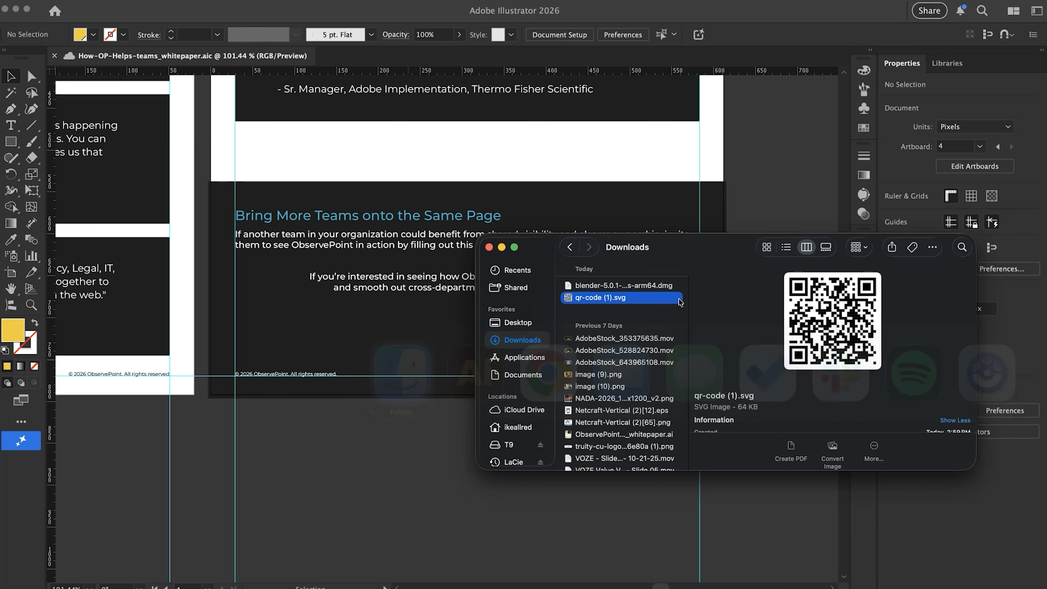
Open qr-code (1).svg from Finder as its own document in Illustrator and fit its artboard in view
click(602, 305)
drag(602, 305, 337, 464)
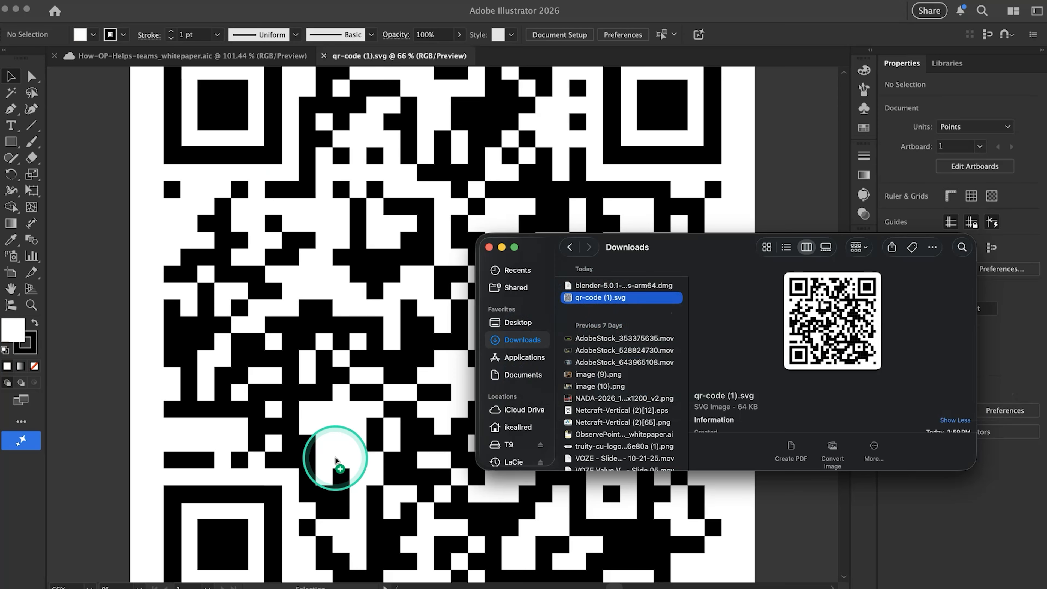
click(130, 291)
key(super+0)
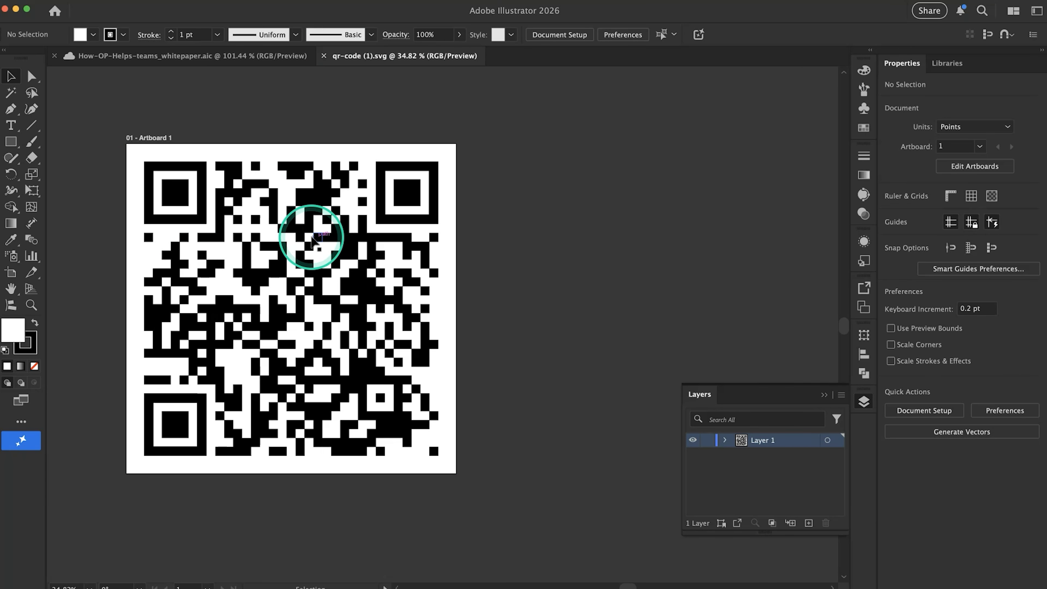
Return to the whitepaper document and try opening qr-code (1).svg from Downloads, declining to create another window
click(256, 58)
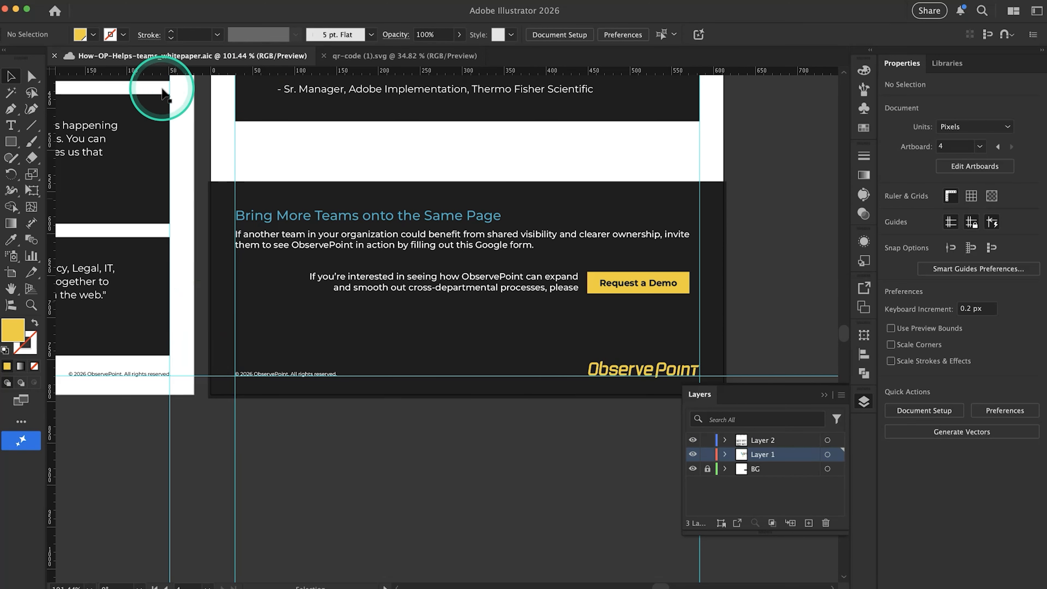
click(66, 4)
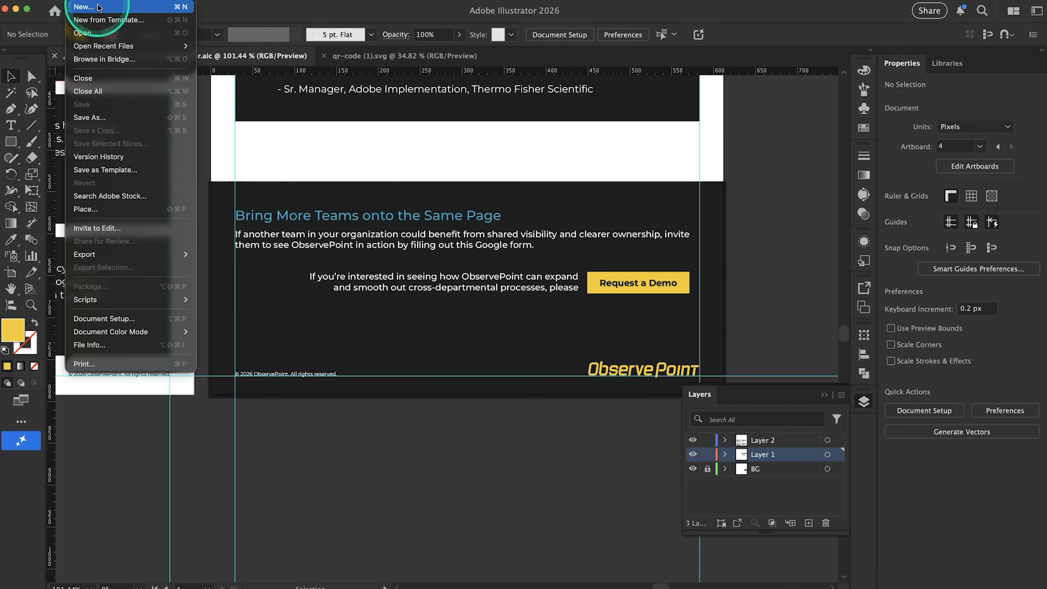
click(107, 37)
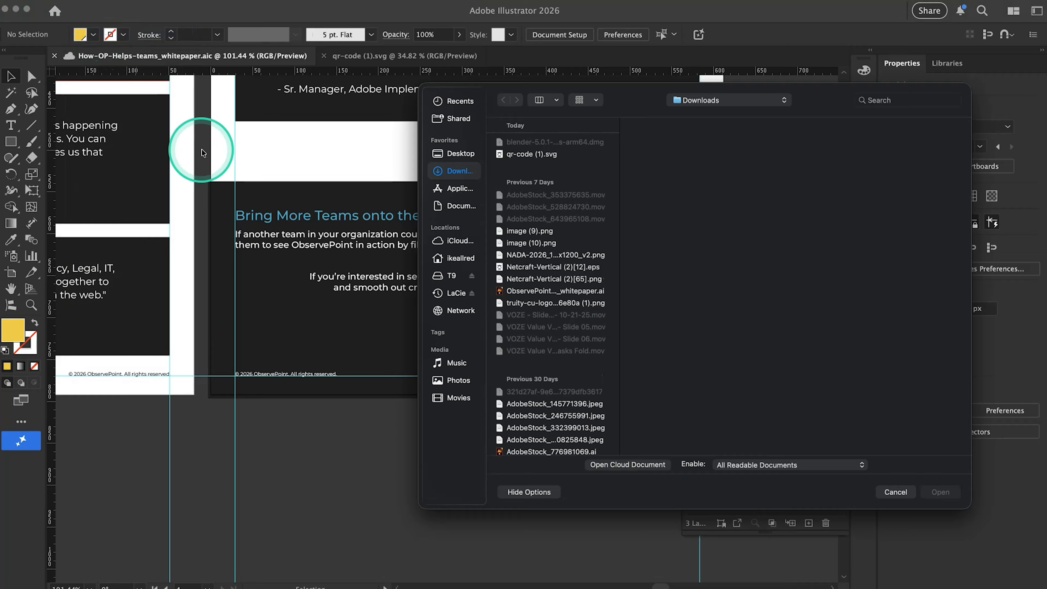
click(531, 156)
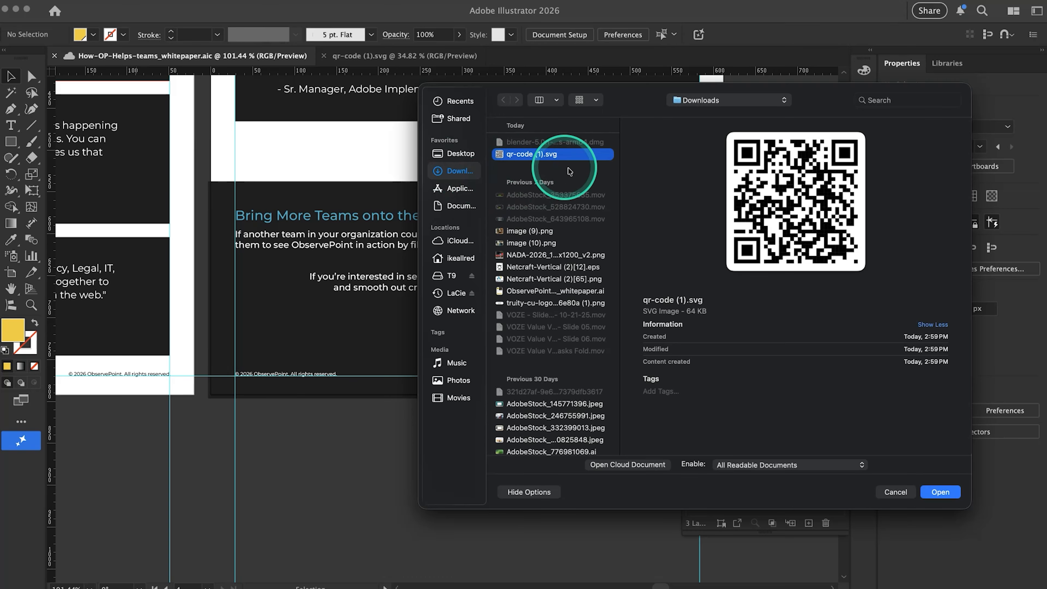
click(940, 492)
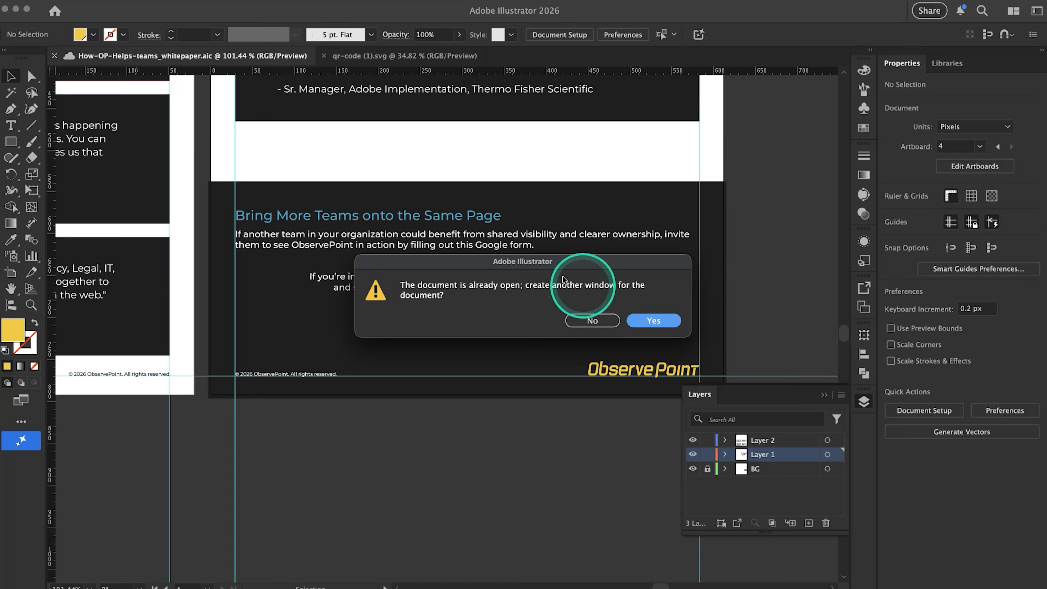
click(603, 323)
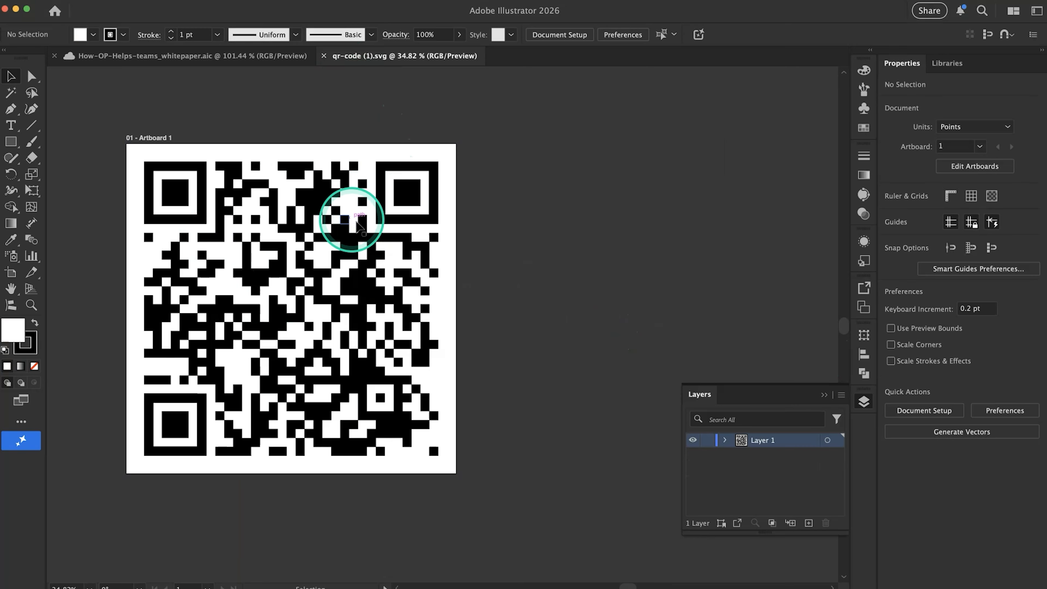
Move the QR code group off the white artboard onto the empty canvas beside it
click(358, 224)
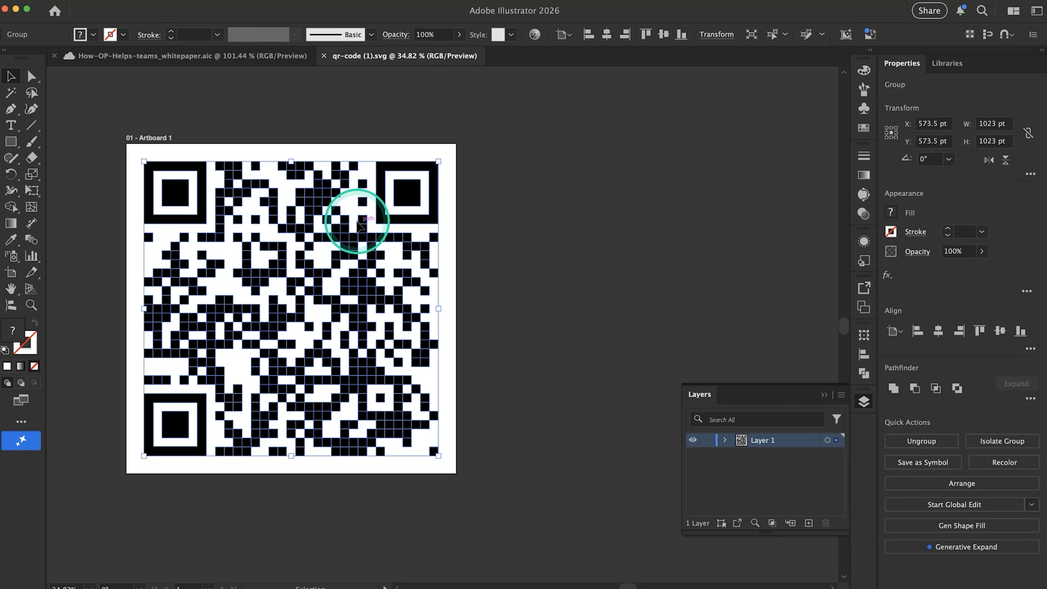
scroll(357, 223, right, 5)
scroll(357, 223, down, 1)
drag(256, 218, 537, 214)
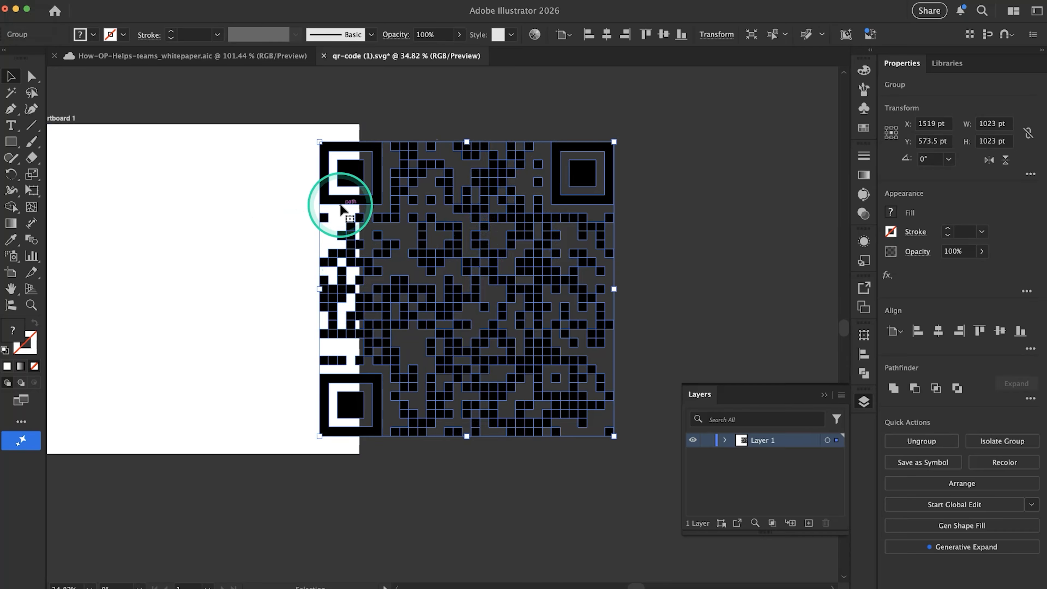
drag(341, 207, 420, 183)
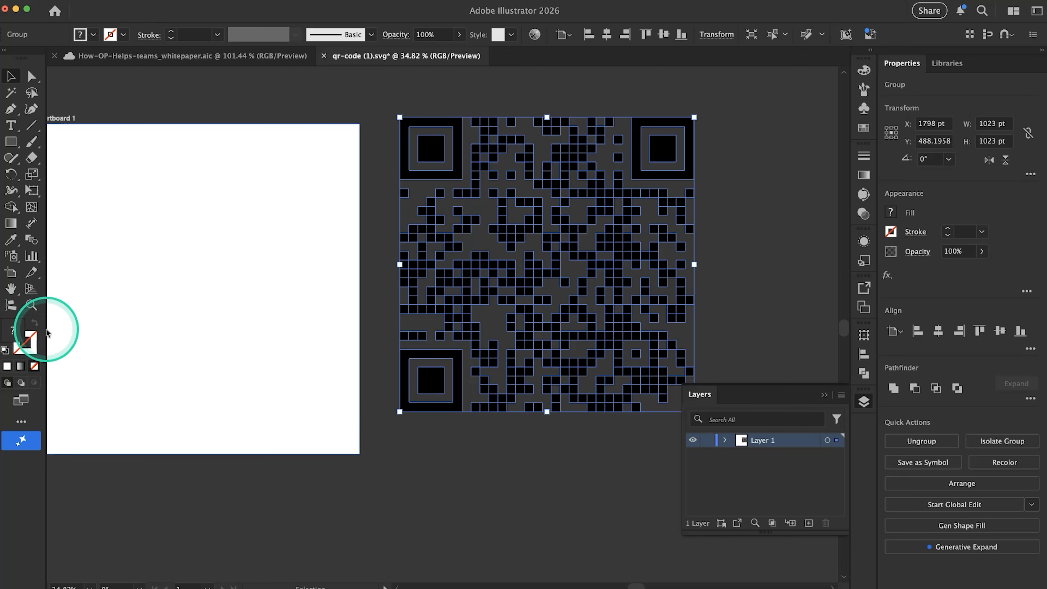
Isolate the QR code group and select all its shapes that share the black fill color of a corner square
double_click(436, 161)
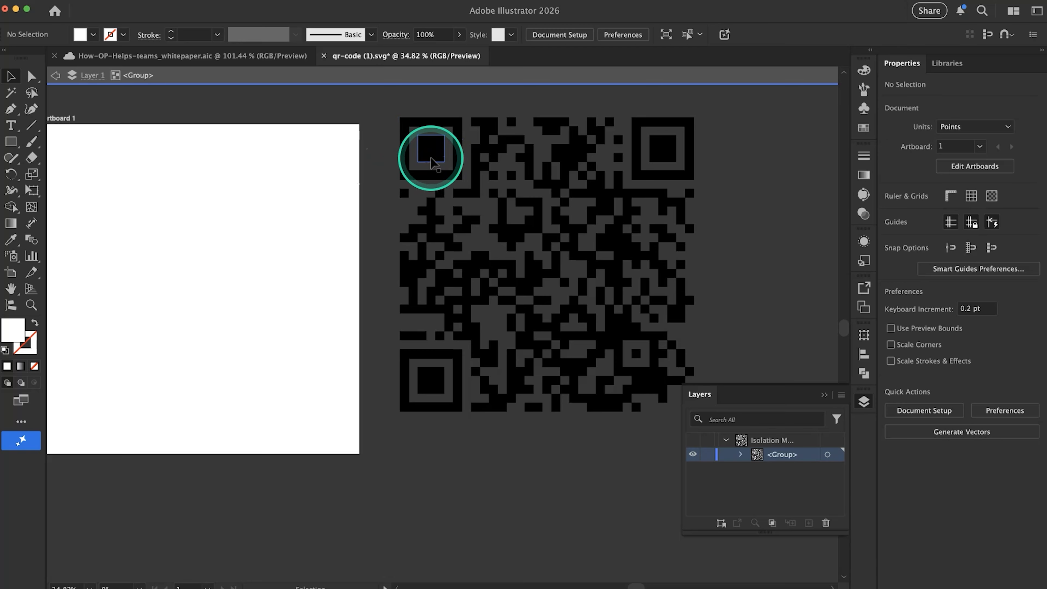
click(431, 161)
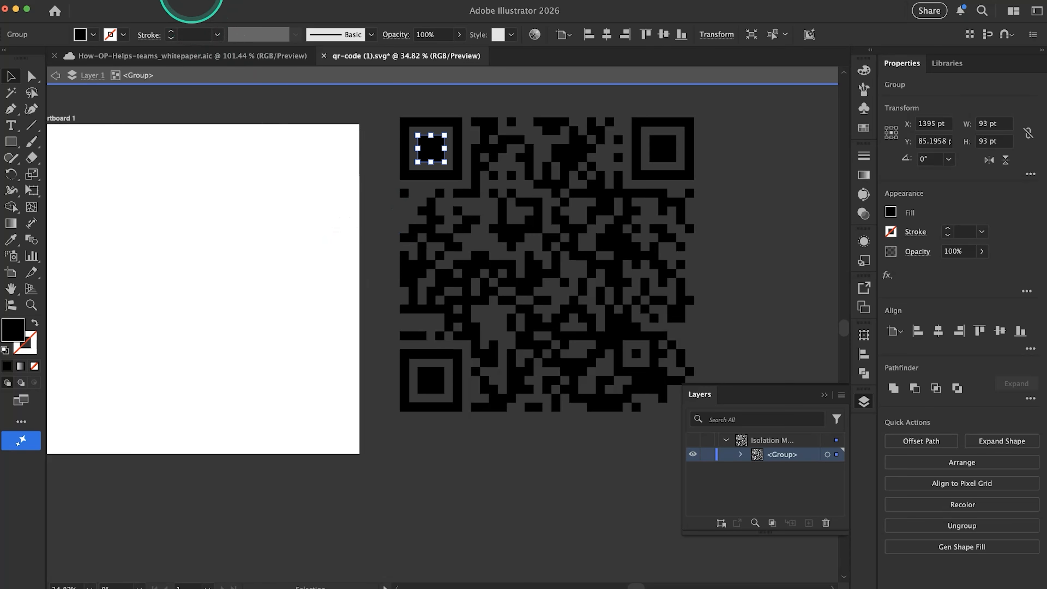
click(194, 3)
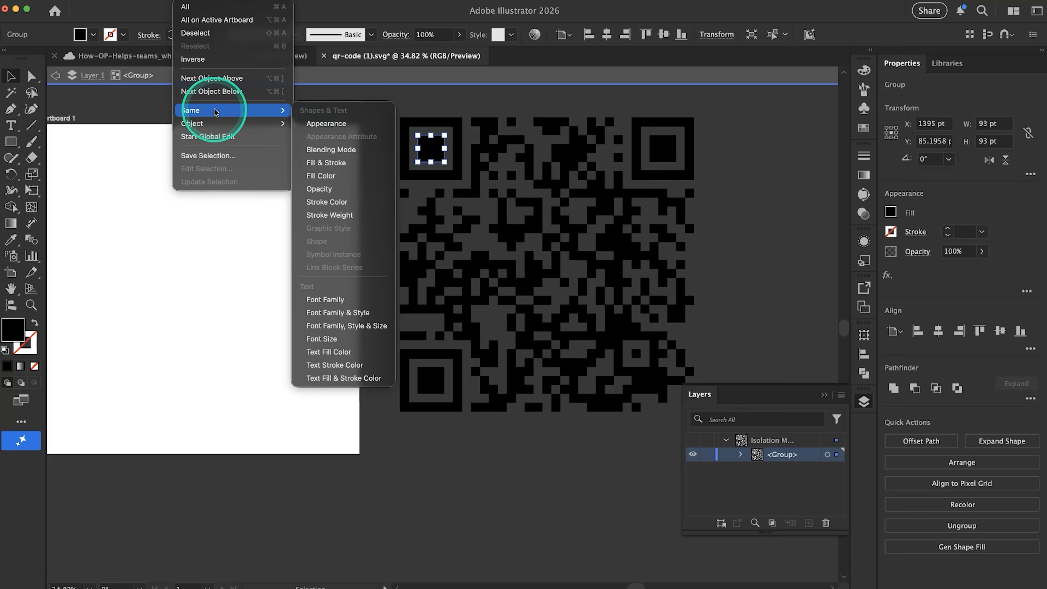
mouse_move(217, 122)
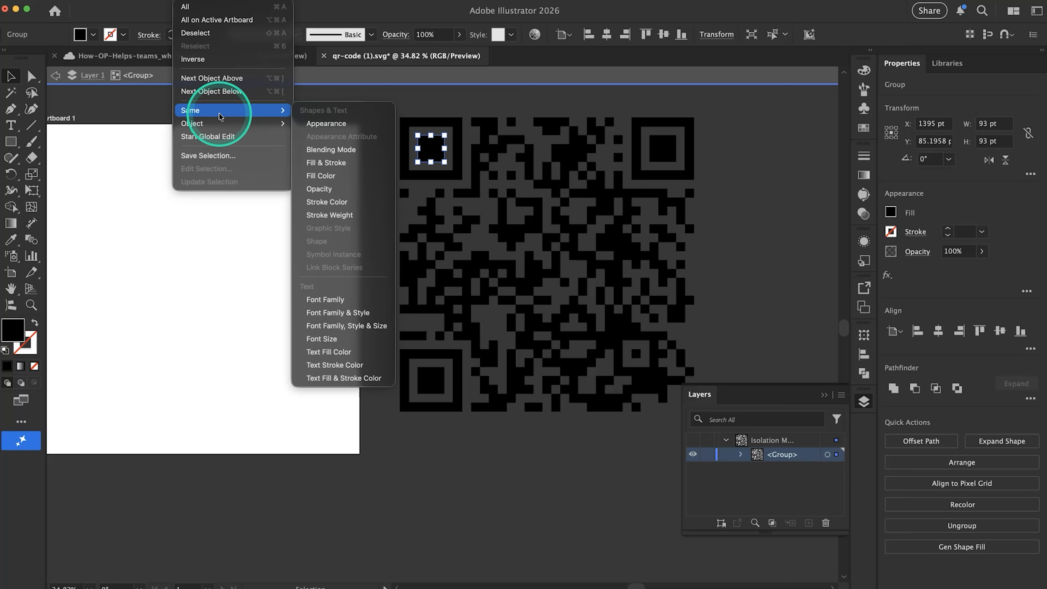
click(326, 180)
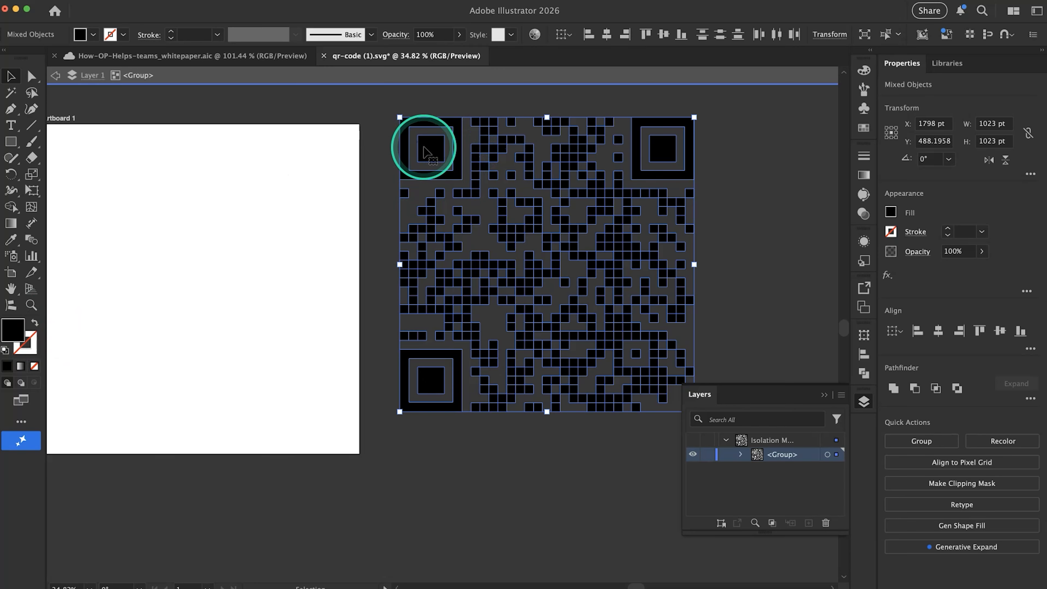
Move the selected black QR code shapes back over the white artboard
drag(427, 153, 87, 243)
scroll(193, 286, down, 1)
scroll(193, 287, left, 1)
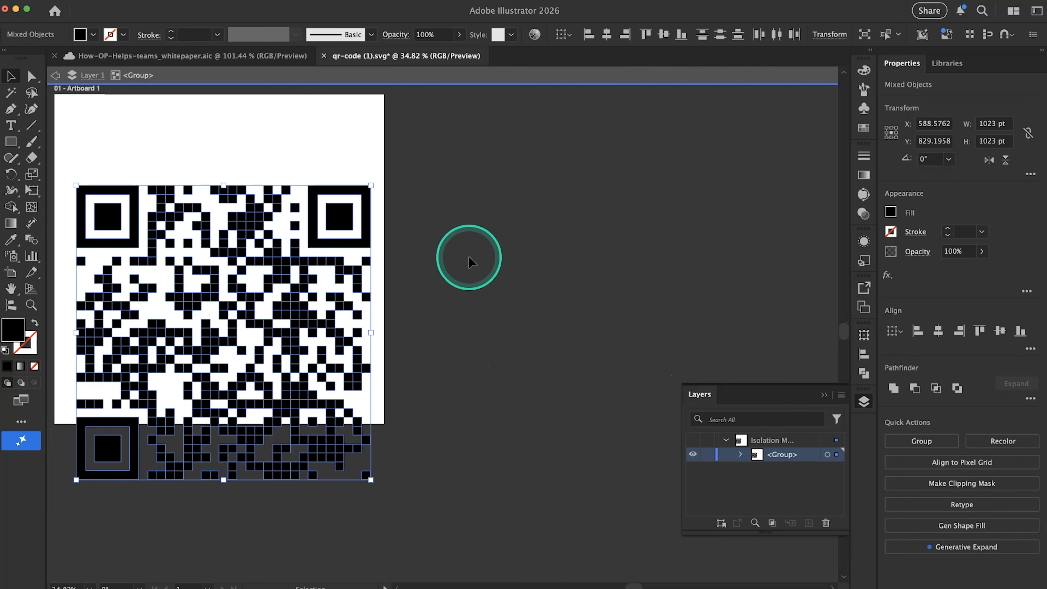
Try to select and delete the leftover unfilled squares beside the artboard, and undo the deletion
scroll(470, 260, down, 3)
scroll(470, 260, right, 2)
click(671, 164)
drag(645, 137, 437, 362)
drag(327, 434, 327, 432)
drag(602, 413, 395, 209)
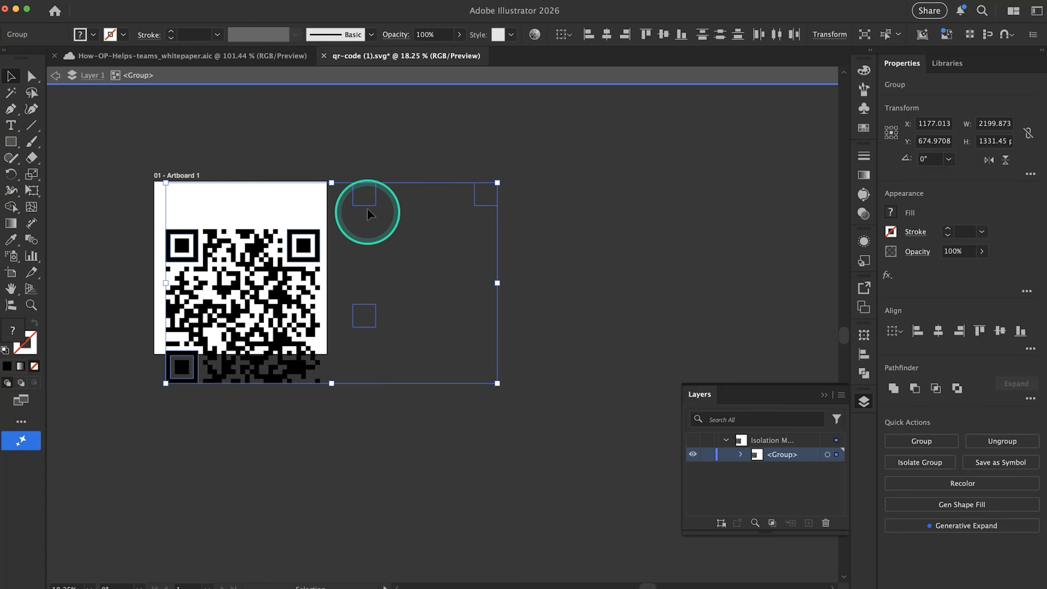
drag(369, 203, 417, 226)
drag(585, 141, 363, 434)
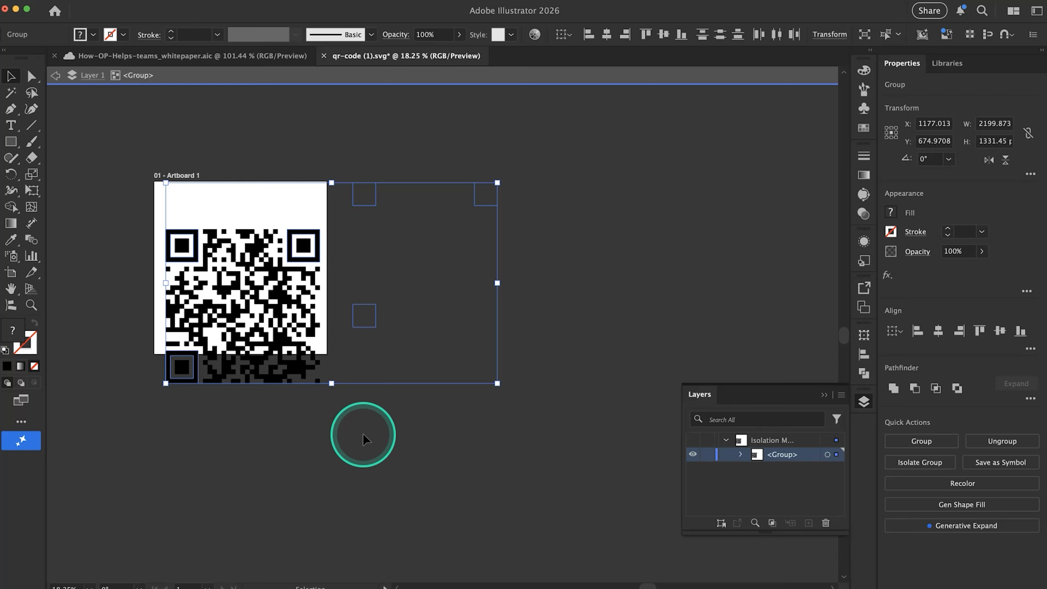
key(Delete)
key(super+z)
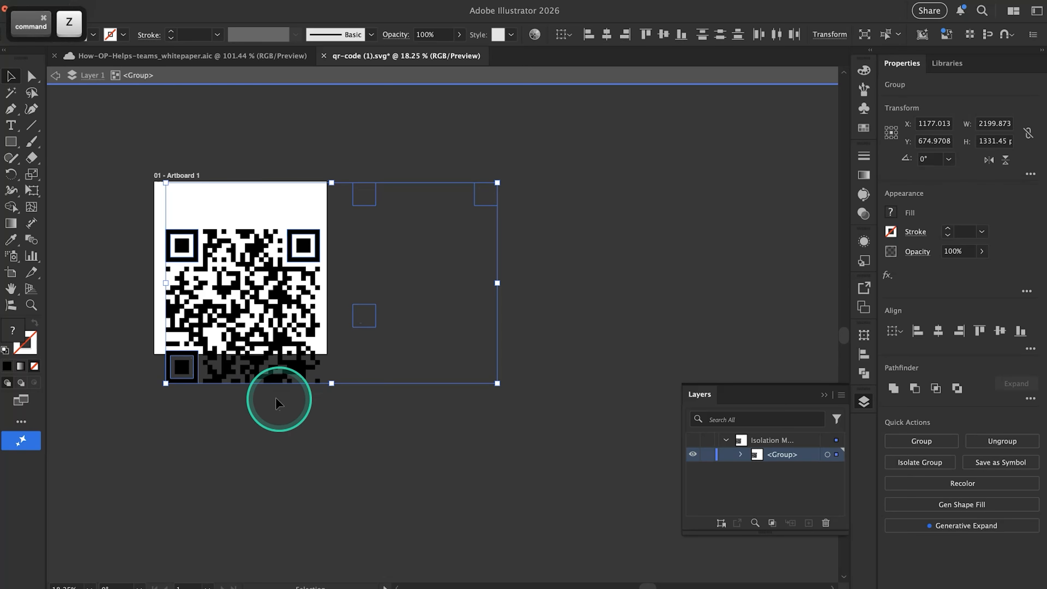
Undo the move of the black QR code shapes onto the artboard
scroll(279, 404, up, 3)
scroll(161, 378, down, 2)
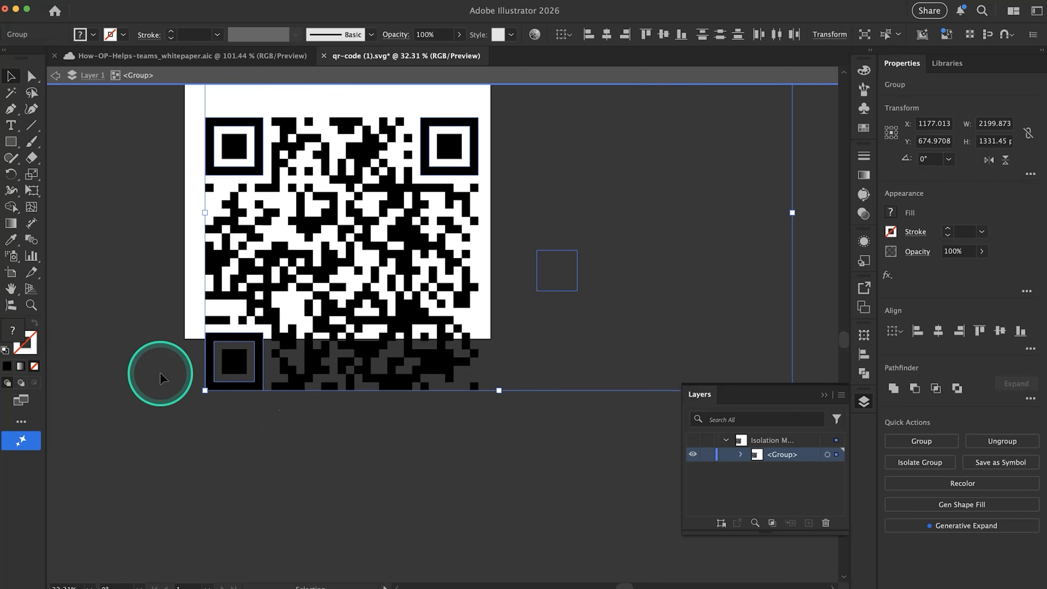
key(super+z)
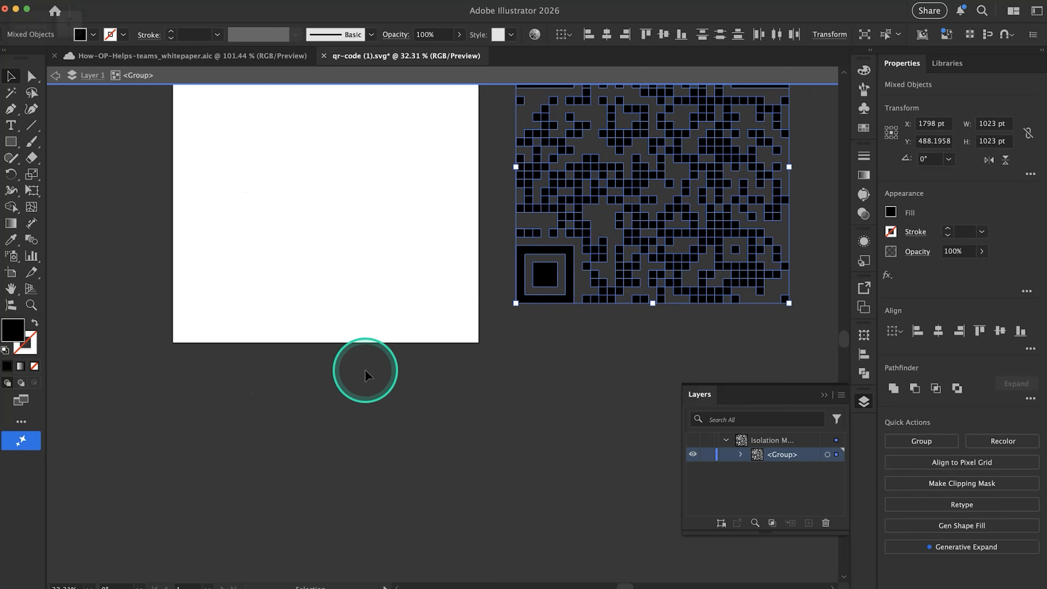
scroll(365, 370, right, 5)
scroll(365, 369, up, 2)
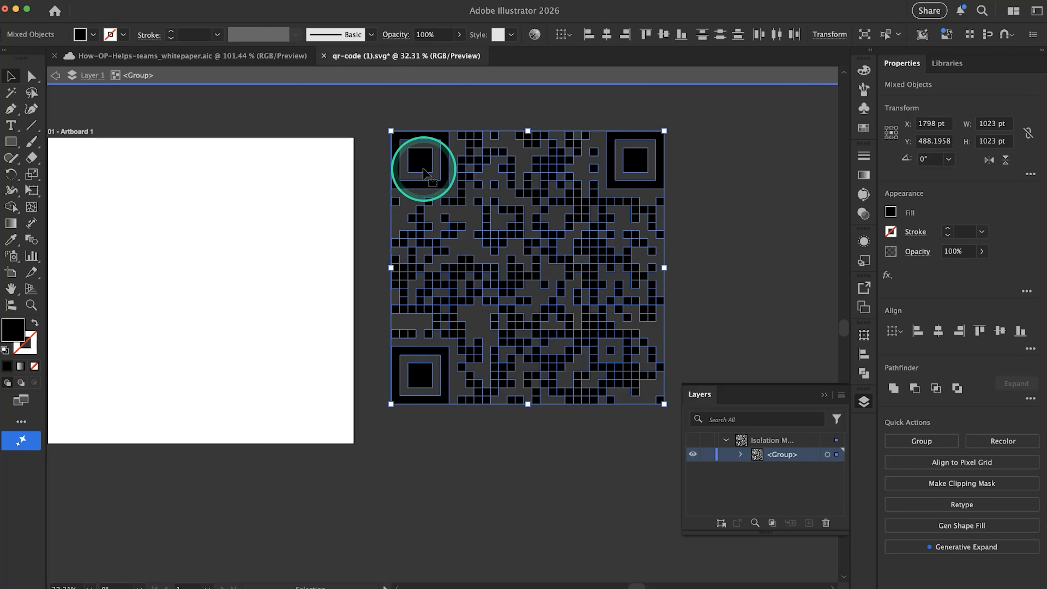
Unite the selected black QR code shapes with Pathfinder and expand the result
click(193, 3)
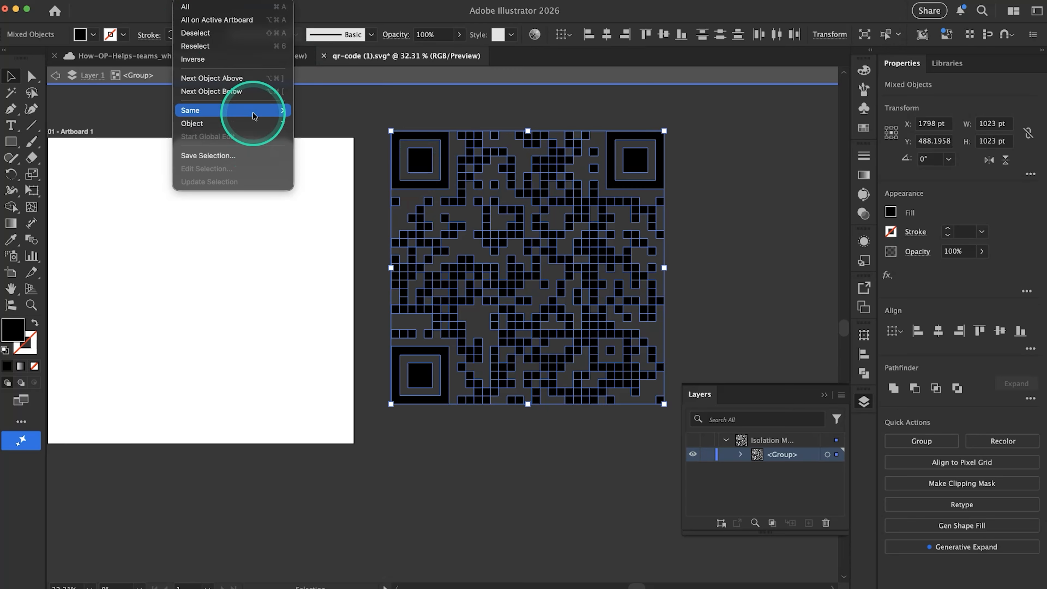
mouse_move(234, 110)
click(416, 159)
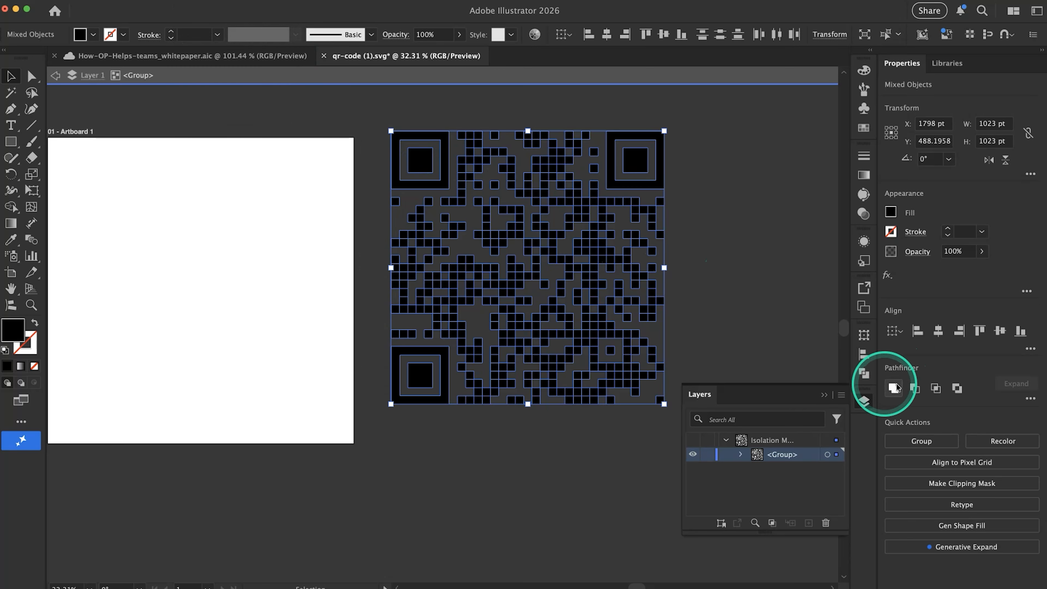
click(894, 392)
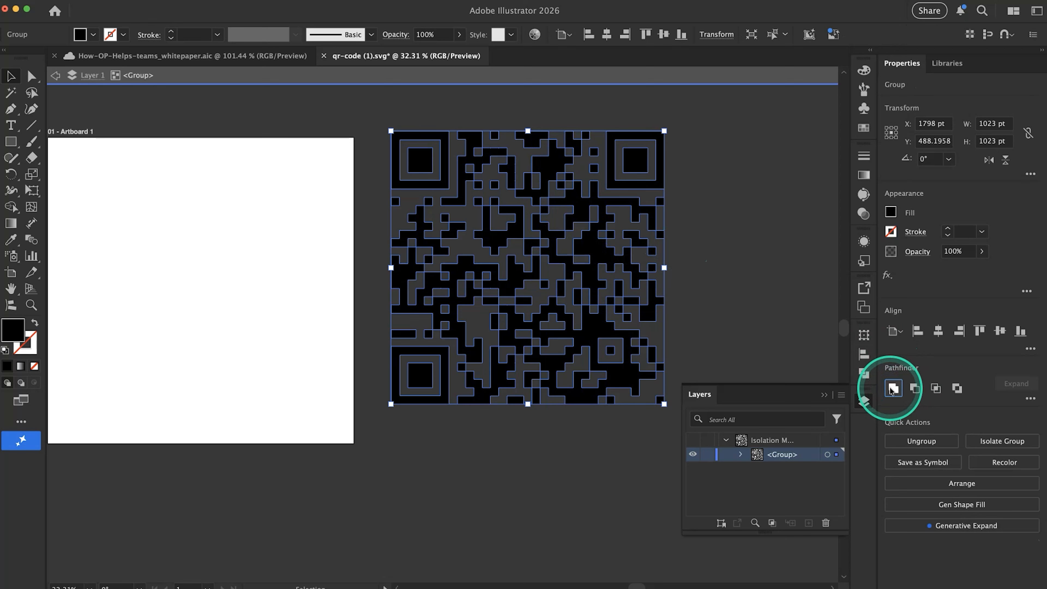
key(super+z)
click(892, 390)
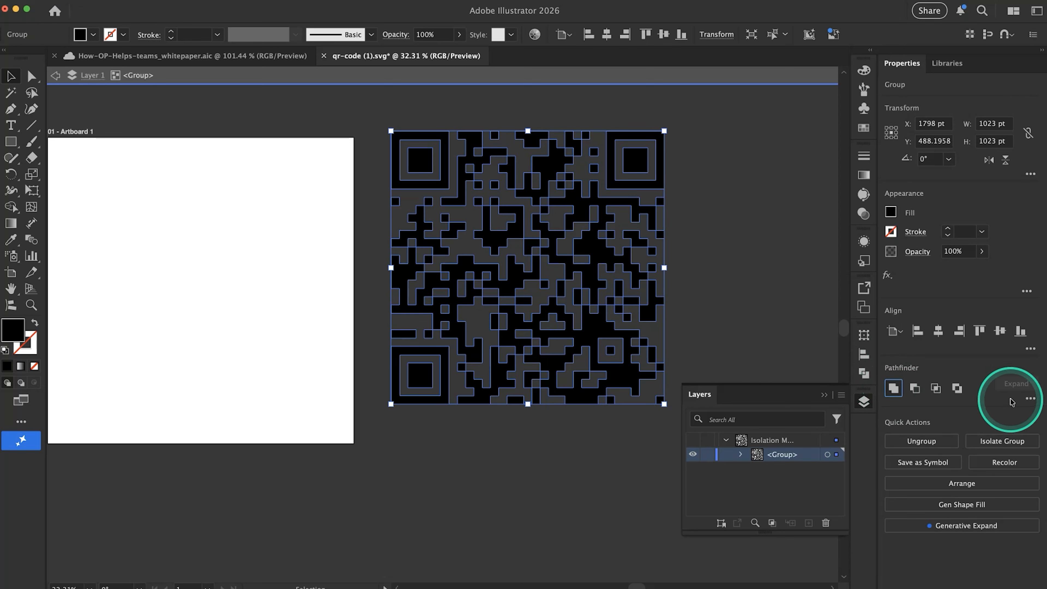
click(1030, 399)
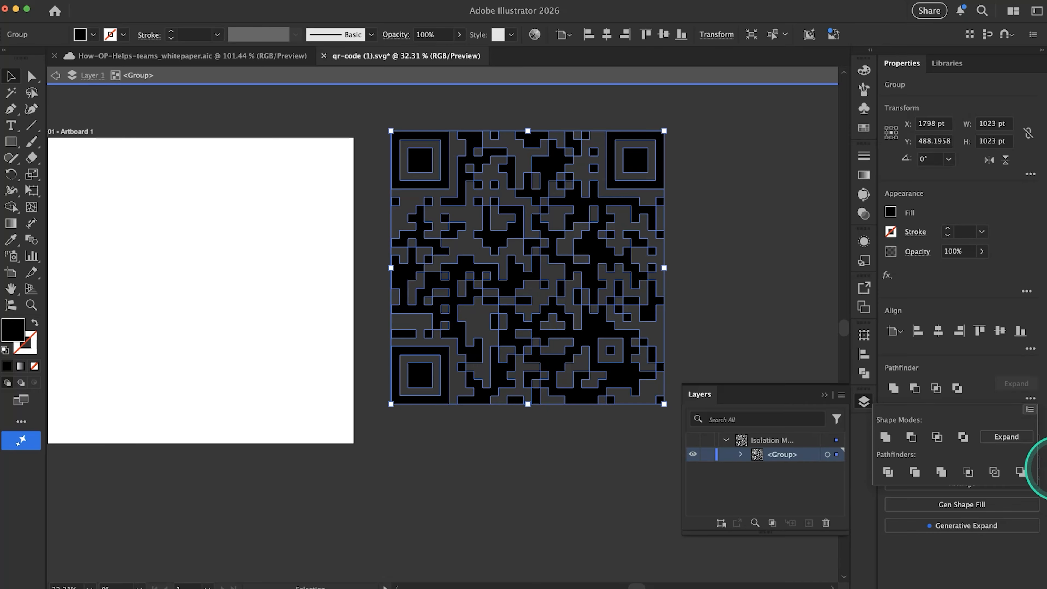
click(1006, 436)
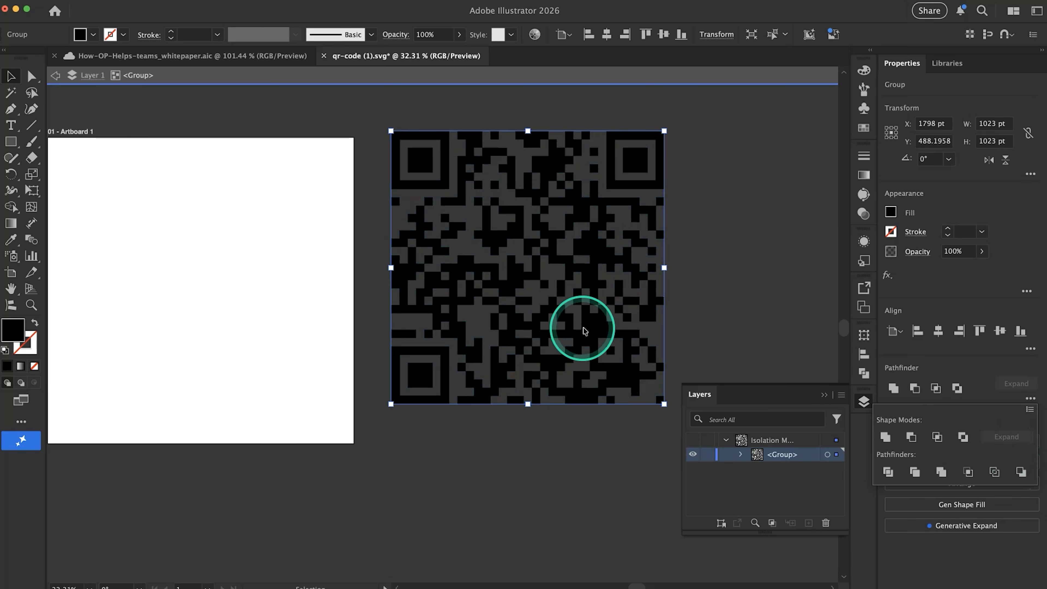
Move the united QR code onto the white artboard and delete the unfilled squares left beside it
click(515, 349)
drag(594, 328, 298, 361)
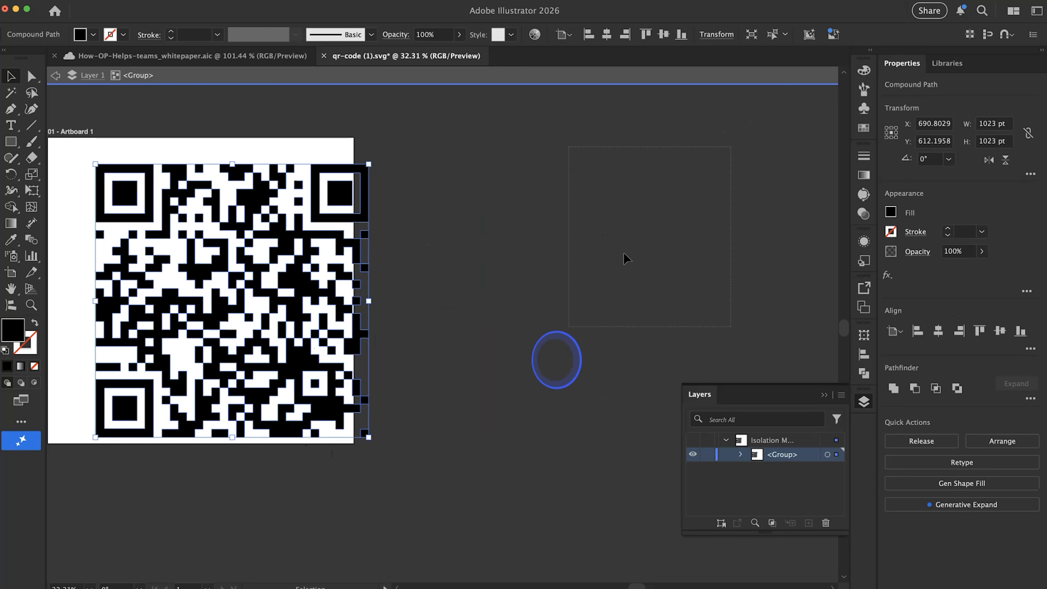
drag(396, 495, 393, 496)
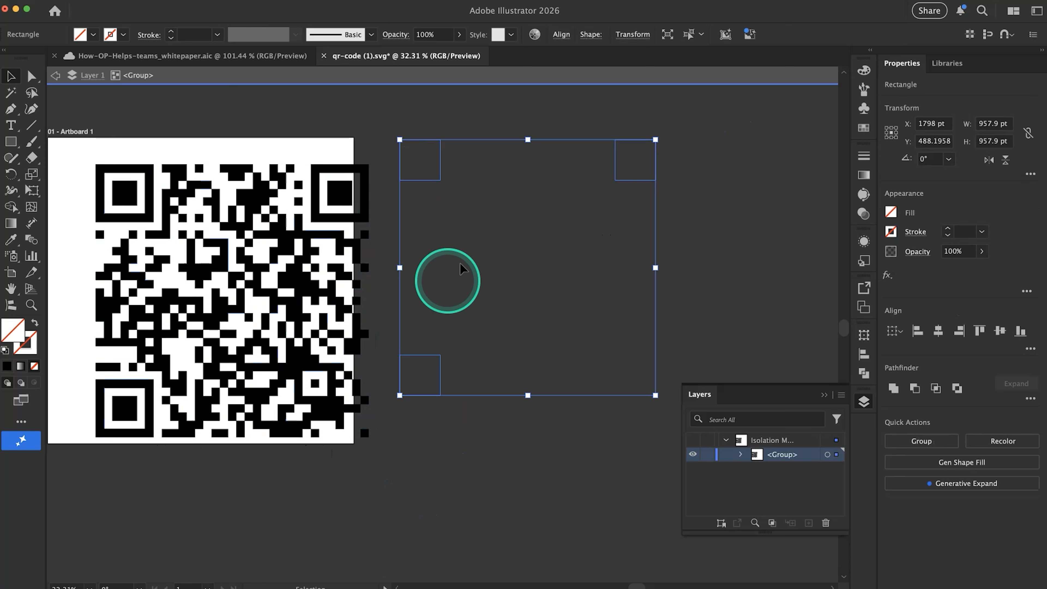
click(414, 235)
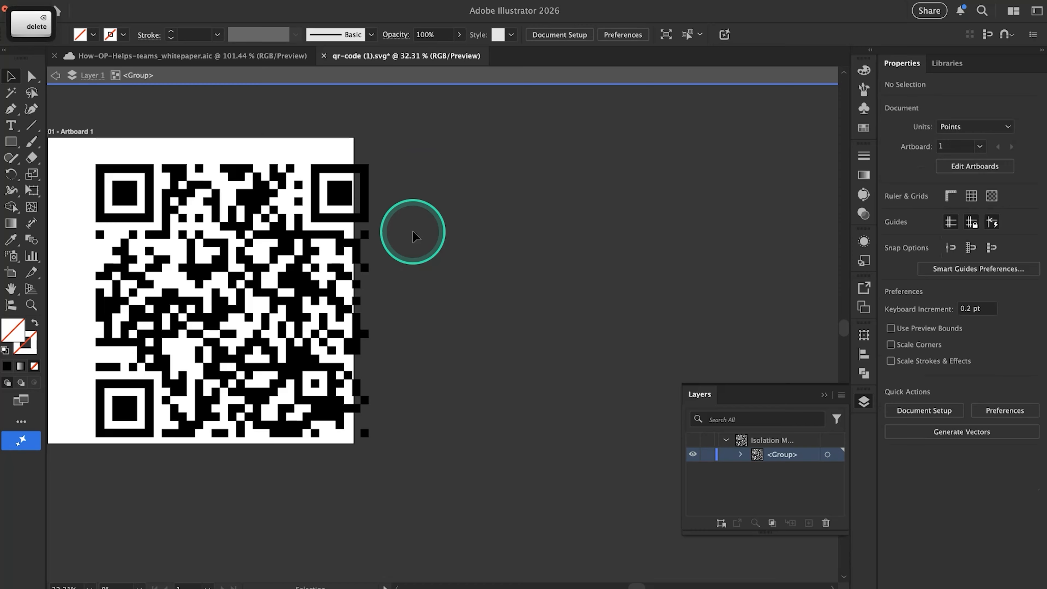
scroll(330, 210, left, 5)
Cut the united QR code from its SVG file and paste it into the How-OP-Helps-teams_whitepaper document
click(268, 193)
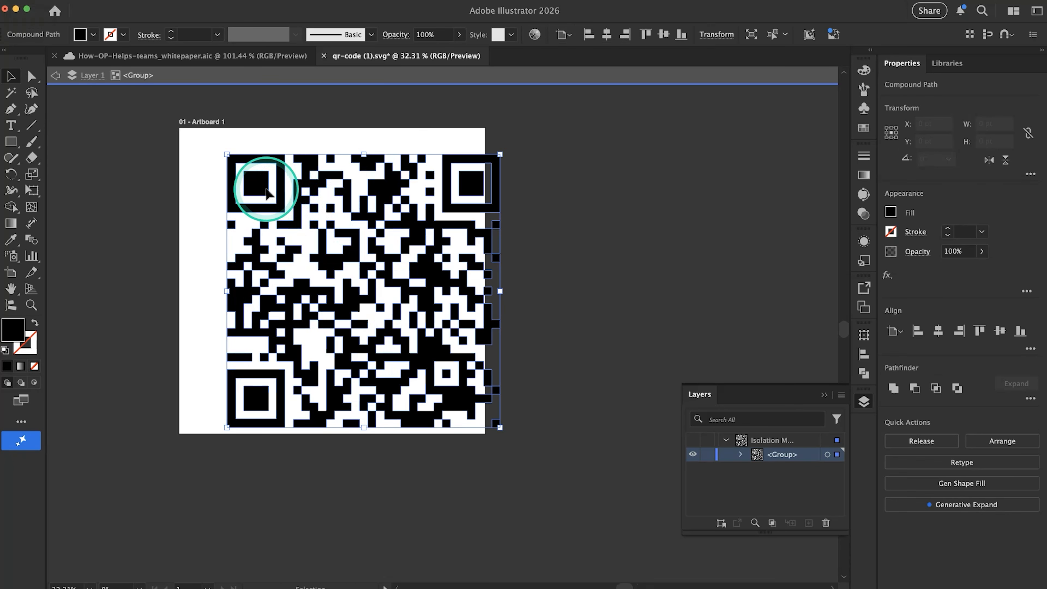
drag(264, 193, 184, 200)
key(super)
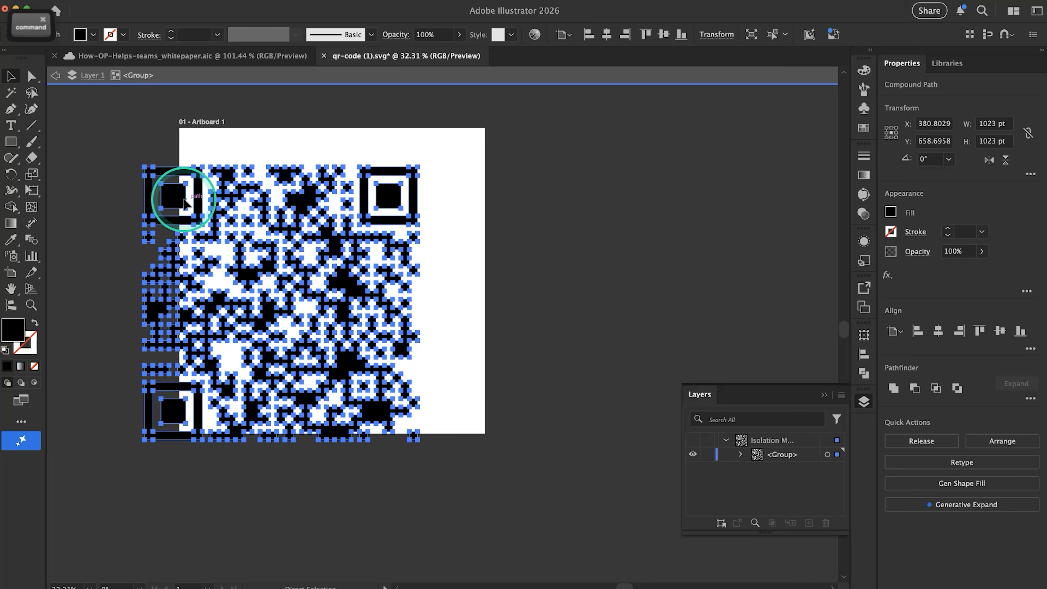
key(super)
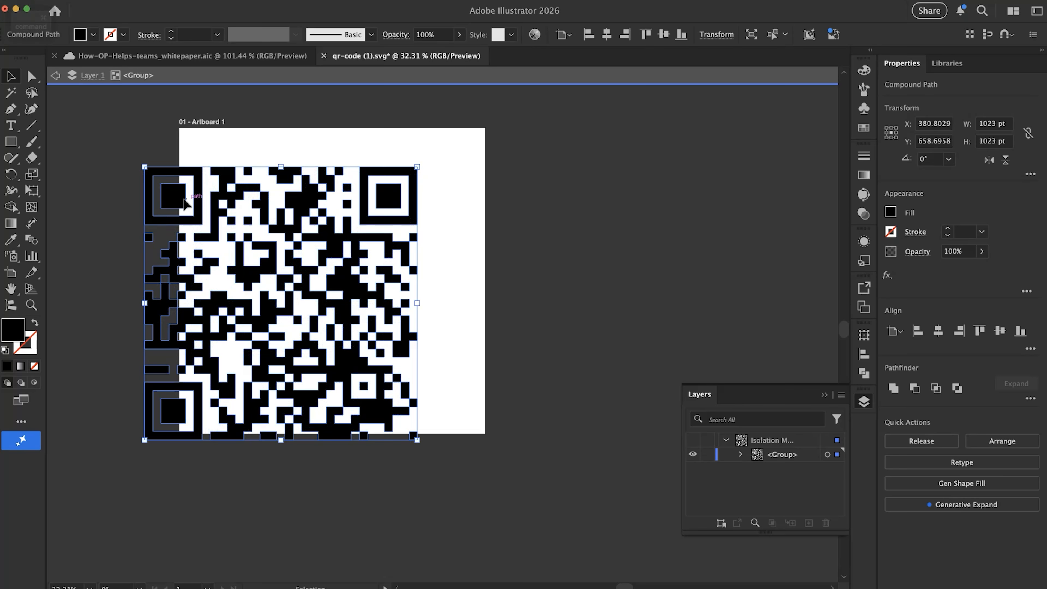
key(super)
key(super+x)
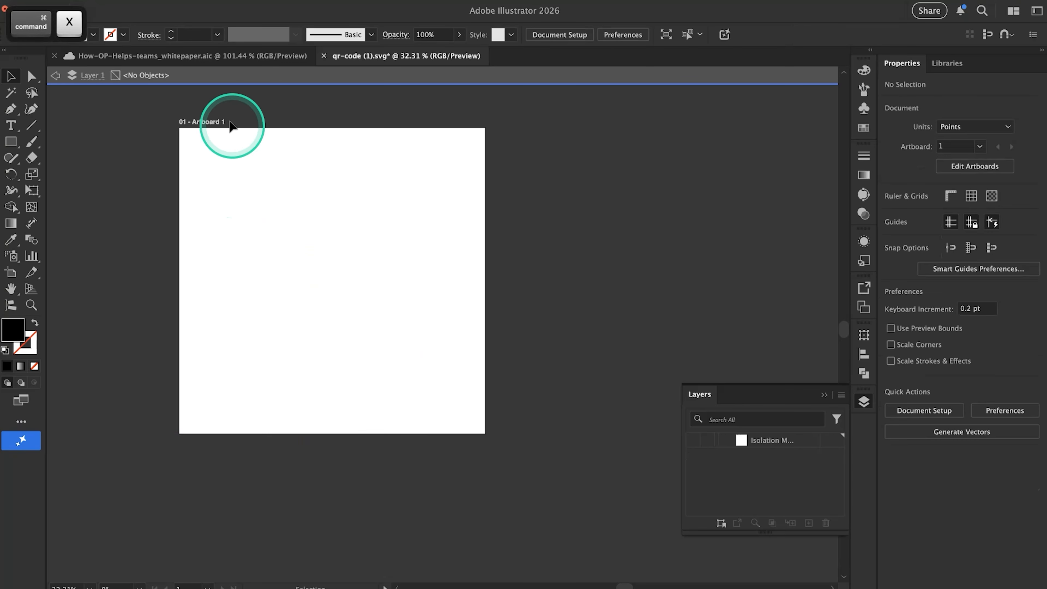
click(201, 57)
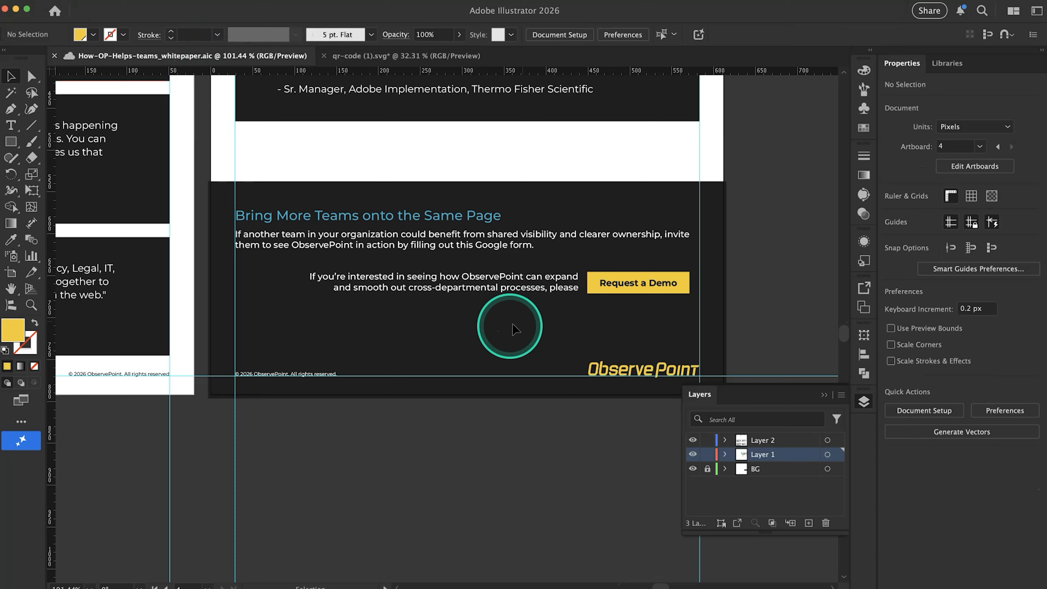
key(super+v)
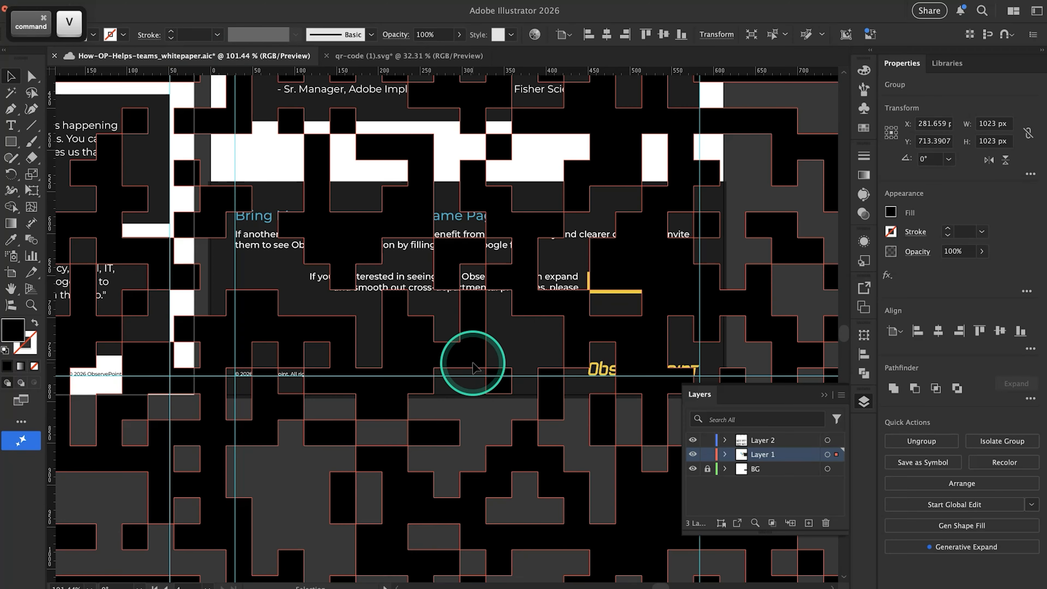
Scale the pasted QR code proportionally to about 268 px square and move it outside the fourth page, beside the footer
scroll(475, 367, down, 5)
drag(325, 213, 532, 417)
scroll(592, 472, up, 3)
scroll(592, 472, up, 2)
drag(600, 363, 694, 153)
scroll(638, 264, up, 3)
scroll(638, 264, right, 2)
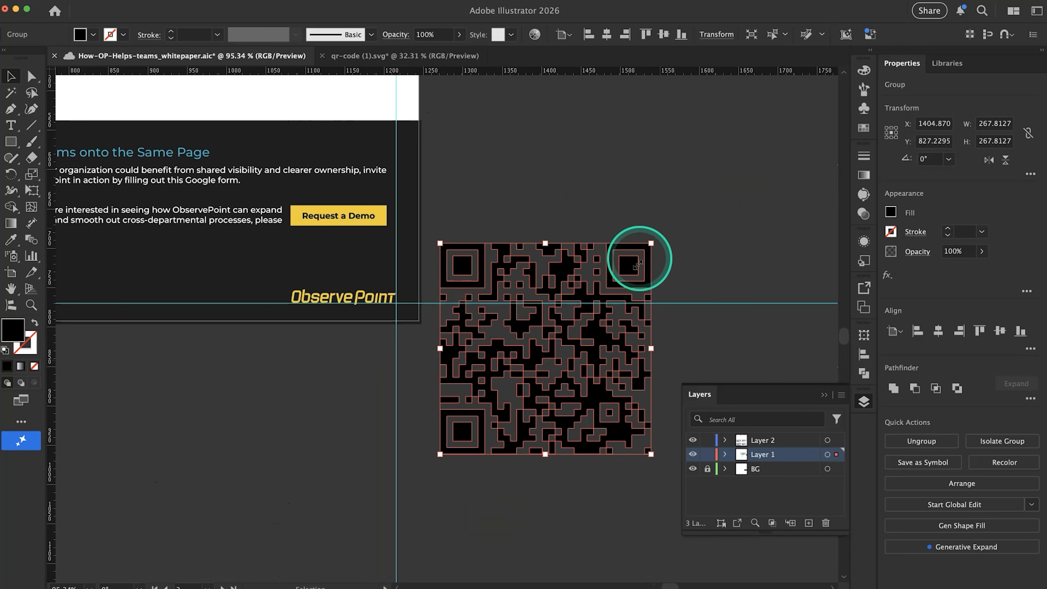
drag(639, 264, 666, 112)
scroll(666, 120, up, 3)
scroll(666, 120, right, 2)
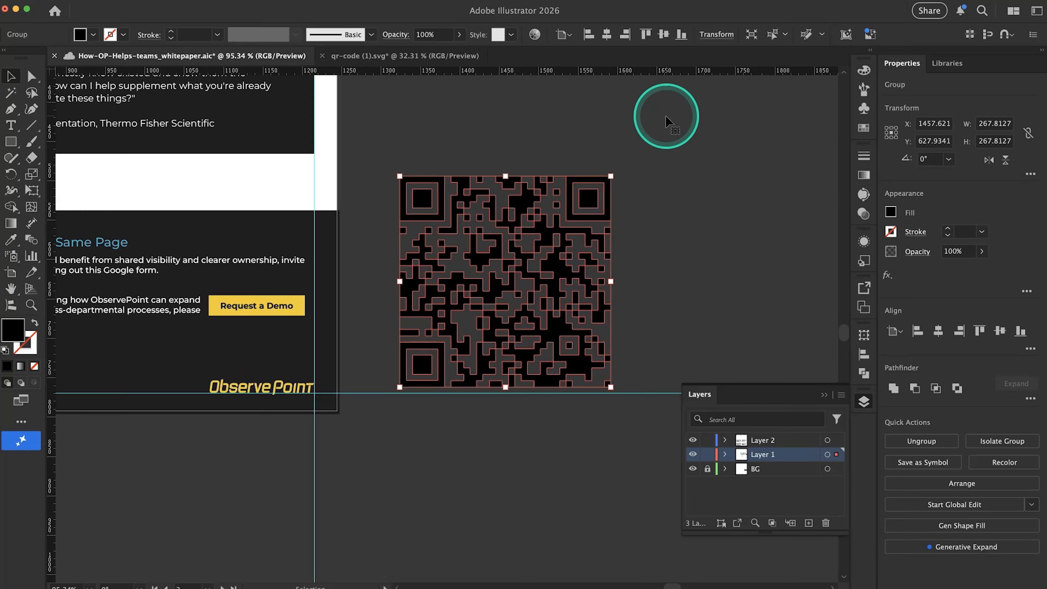
Scale the QR code beside the fourth page down proportionally to about 95 px square
key(shift)
mouse_move(400, 176)
mouse_down()
mouse_move(412, 180)
mouse_move(402, 313)
mouse_move(579, 125)
mouse_move(429, 178)
mouse_move(331, 120)
mouse_move(598, 284)
mouse_move(433, 176)
mouse_move(418, 185)
mouse_up()
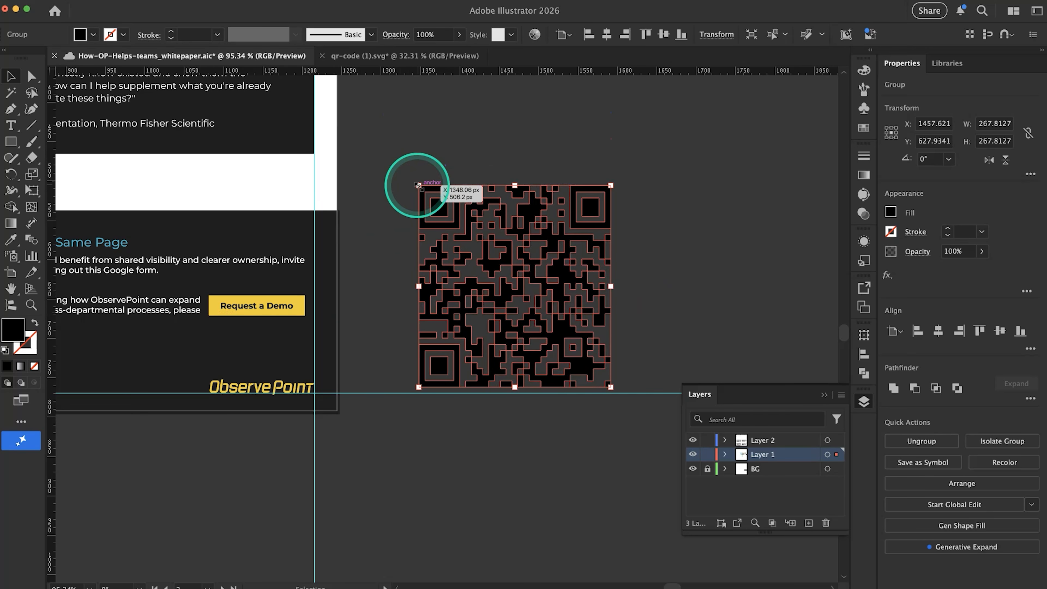
key(super+z)
drag(399, 176, 535, 312)
scroll(443, 319, left, 5)
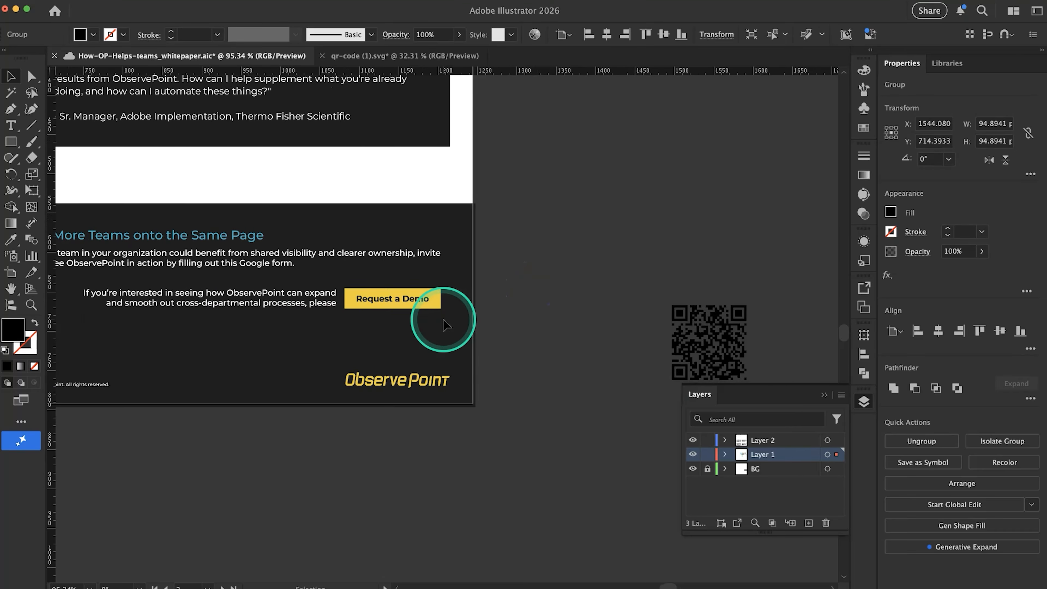
Move the "Request a Demo" text off its yellow button to below the demo sentence and sample white as its fill
click(376, 304)
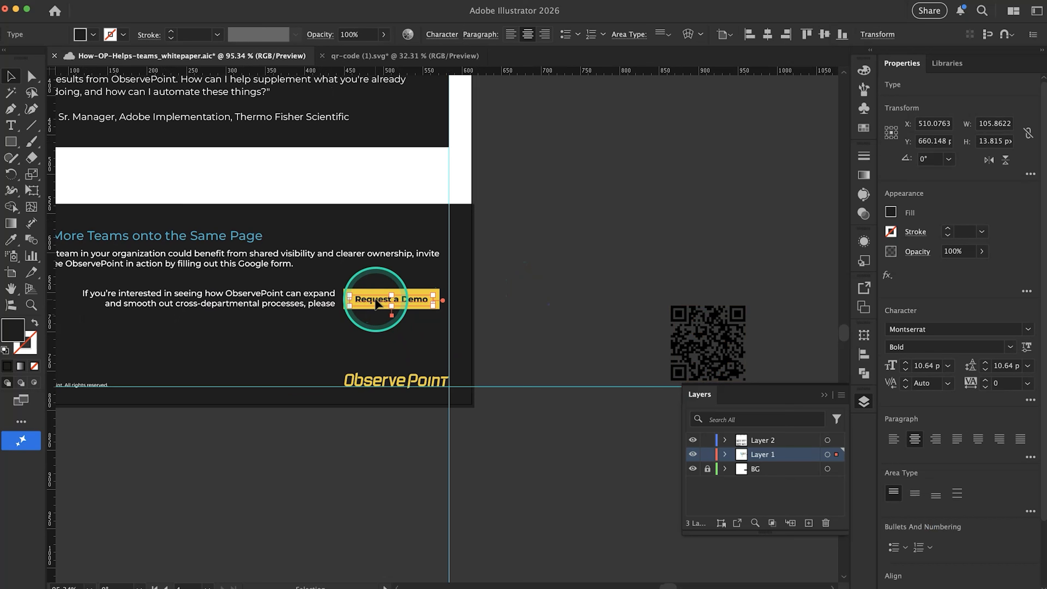
drag(296, 336, 264, 348)
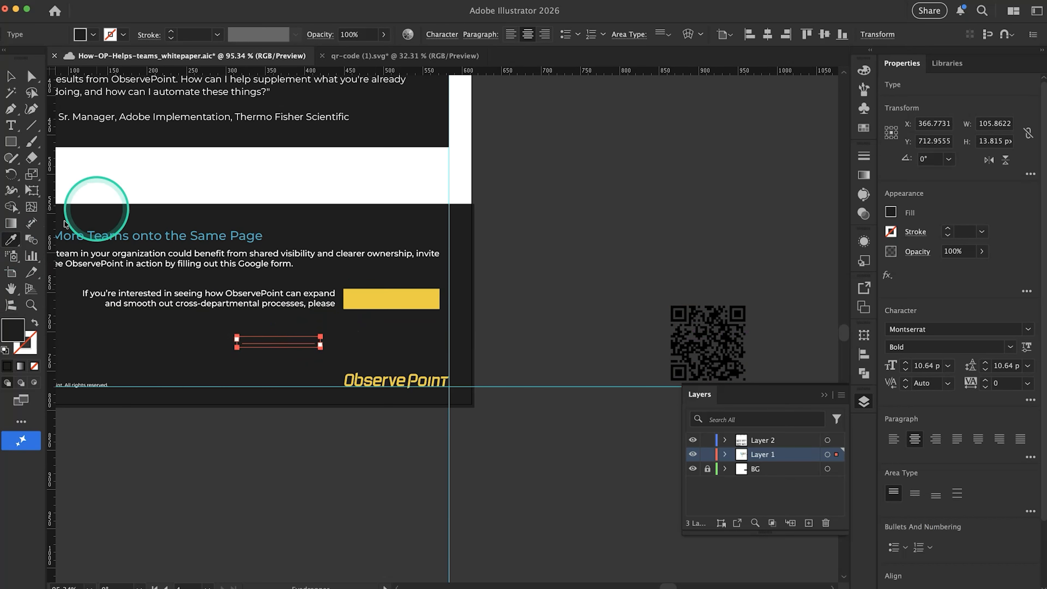
click(237, 165)
super+click(520, 303)
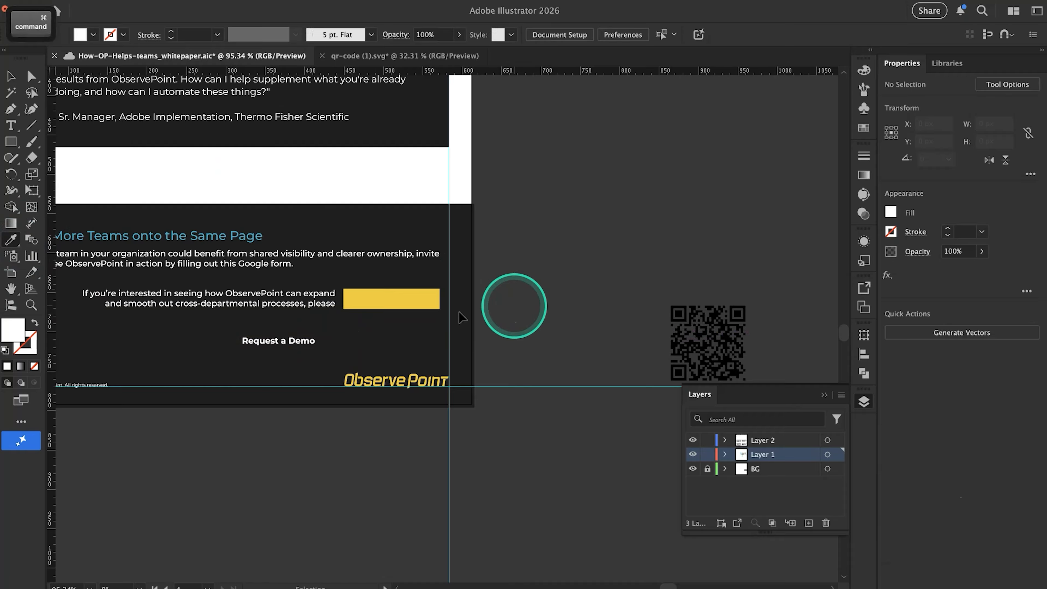
Delete the empty yellow button and shift the demo sentence and "Request a Demo" text left within the footer
super+click(404, 307)
key(BackSpace)
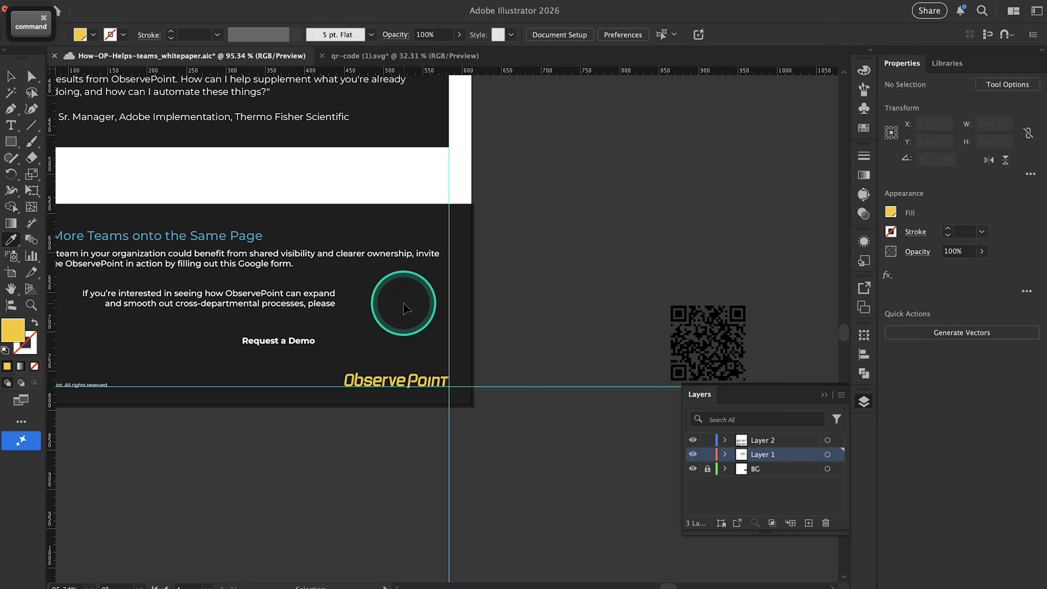
key(v)
drag(326, 309, 248, 309)
scroll(304, 345, left, 5)
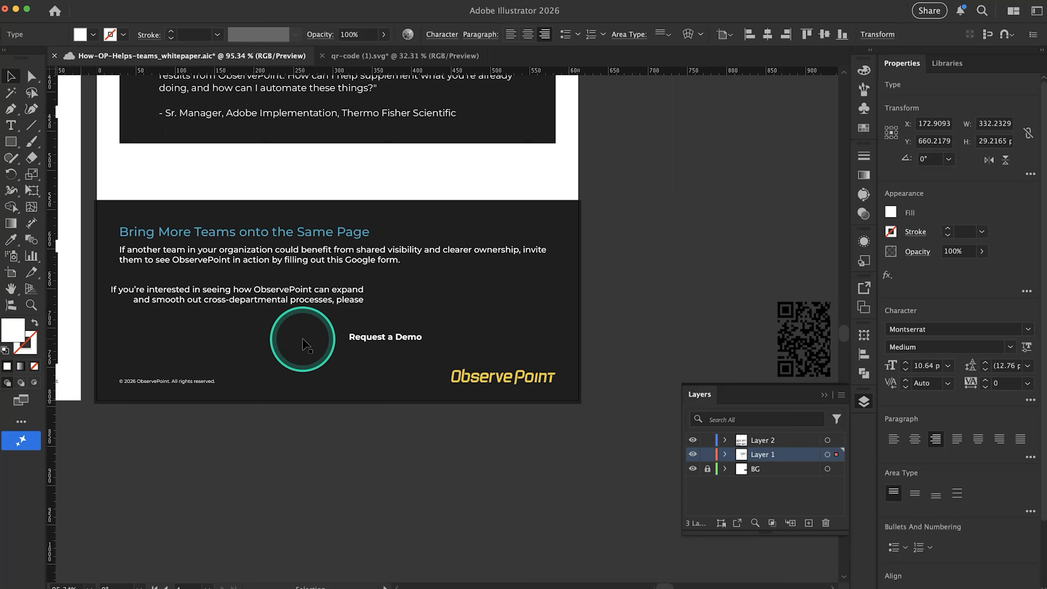
drag(387, 348, 347, 359)
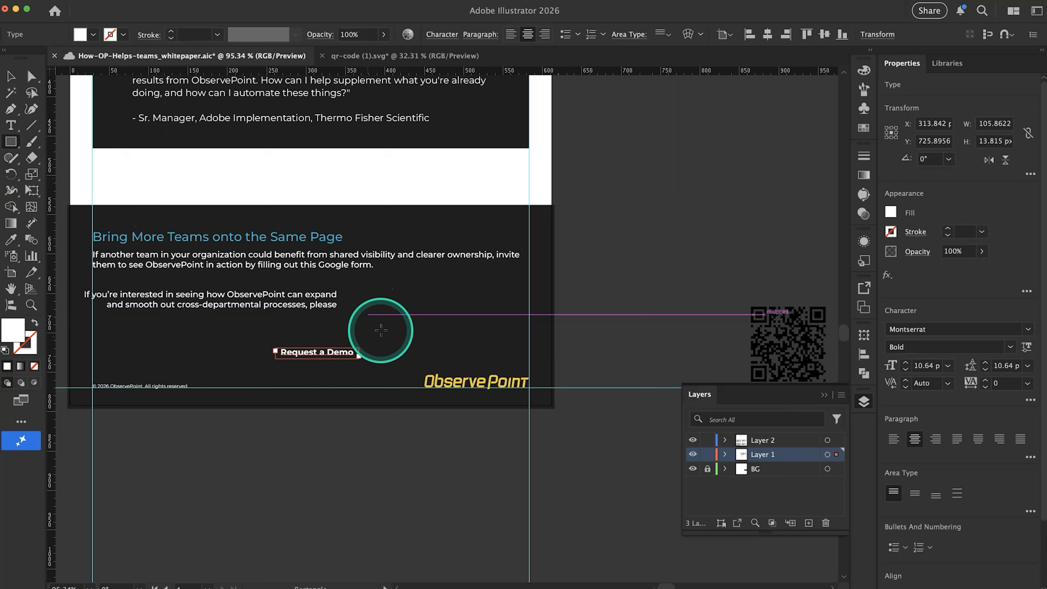
Draw a white square about 104 px wide above the ObservePoint logo and align its right edge with the margin guide
drag(411, 283, 493, 365)
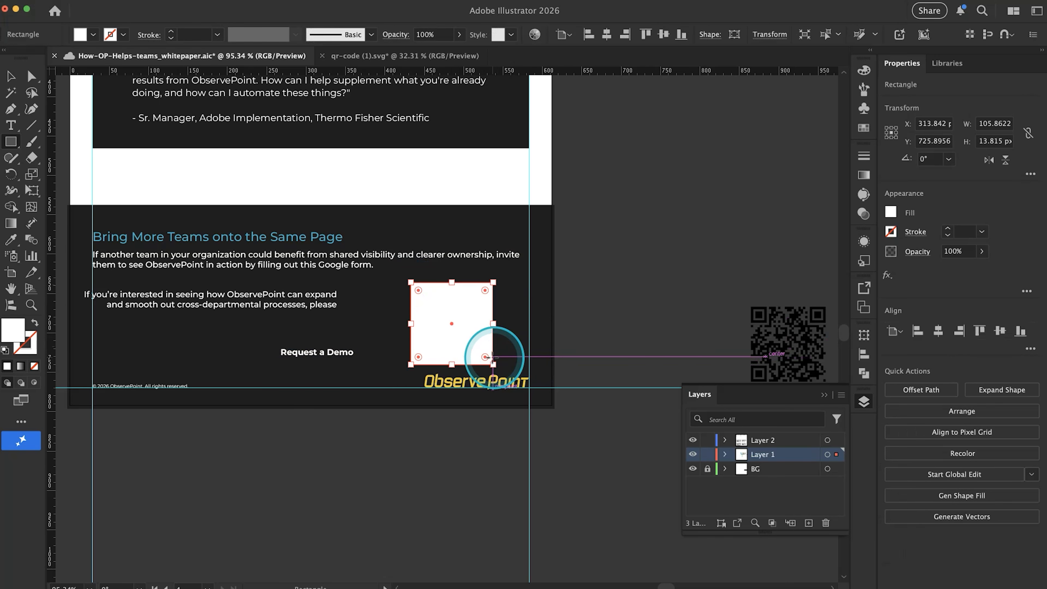
drag(448, 318, 483, 318)
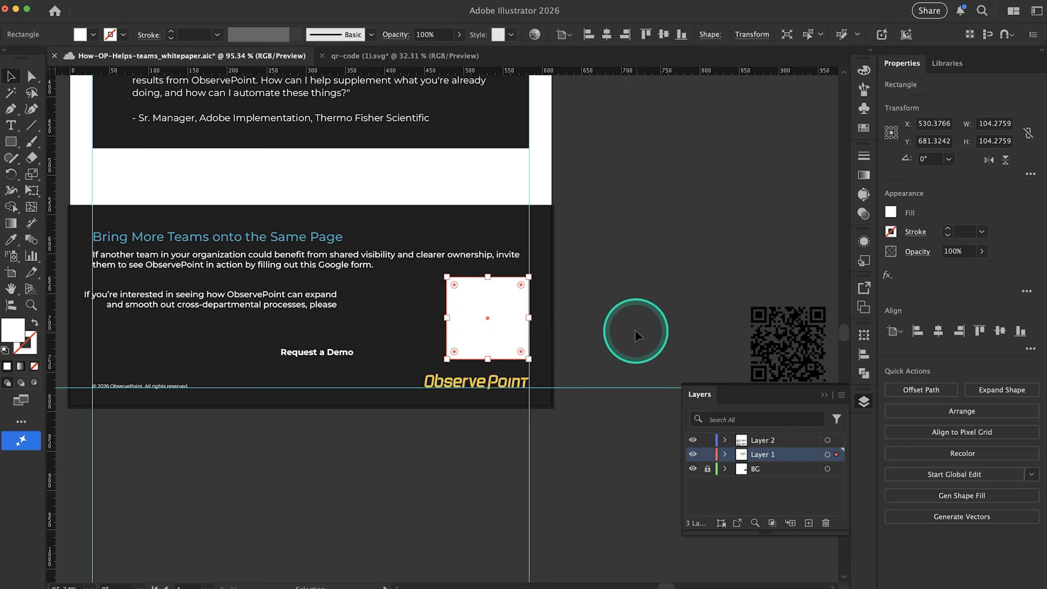
scroll(638, 334, up, 5)
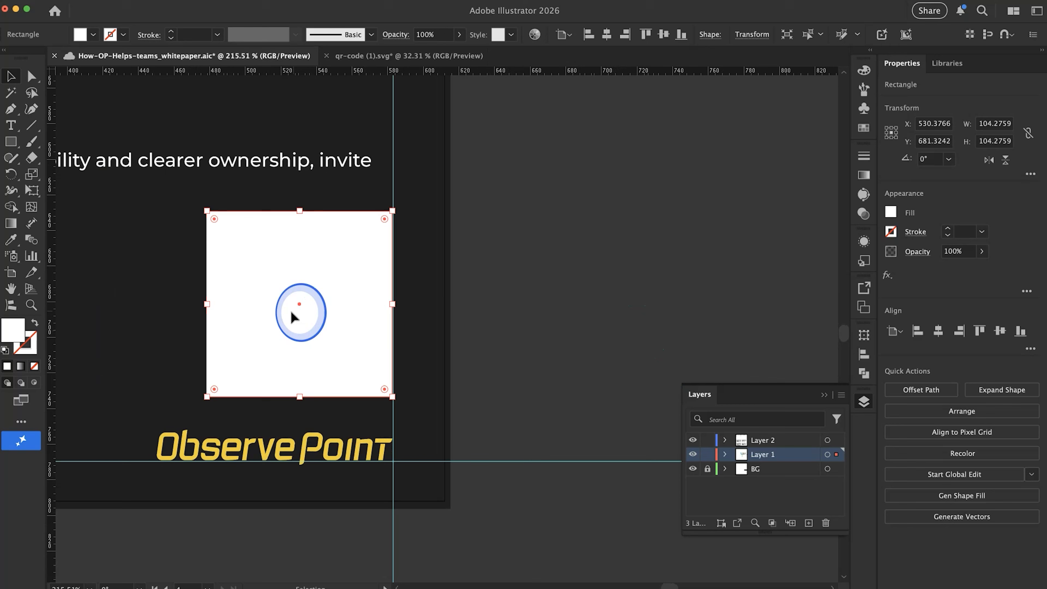
drag(291, 312, 296, 317)
click(559, 351)
Move the QR code onto the white square, bring it to the front and center it there
scroll(559, 351, down, 3)
drag(808, 329, 365, 295)
key(shift+super+])
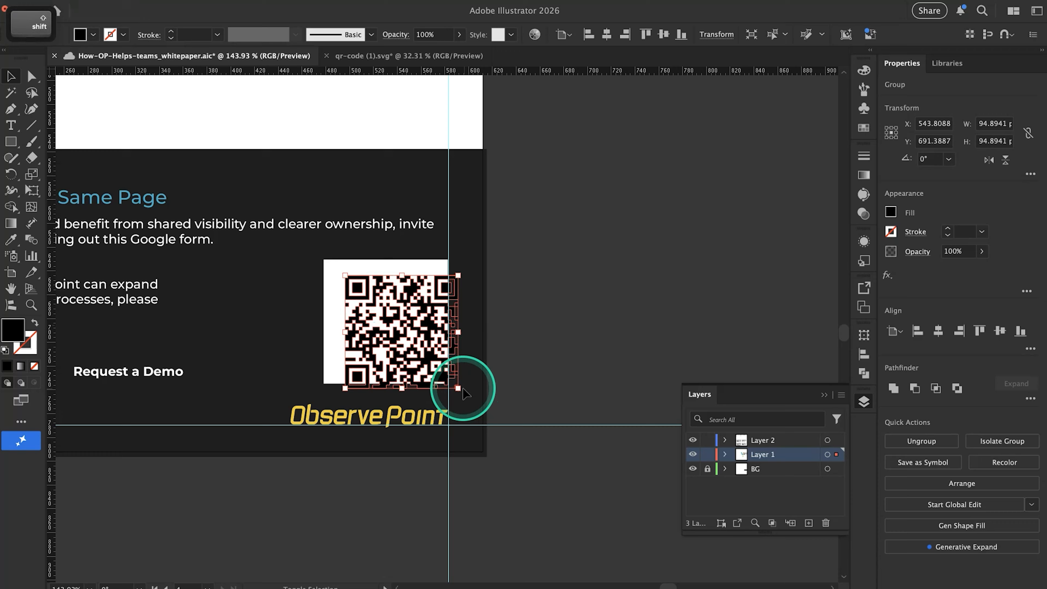
drag(387, 358, 372, 348)
scroll(372, 348, up, 5)
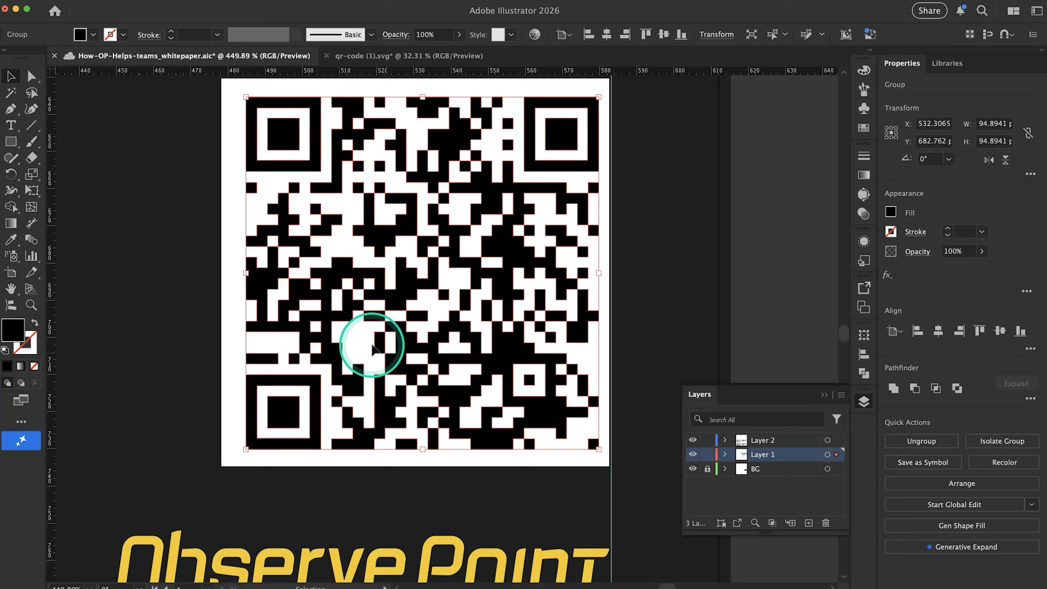
scroll(372, 347, down, 3)
click(686, 276)
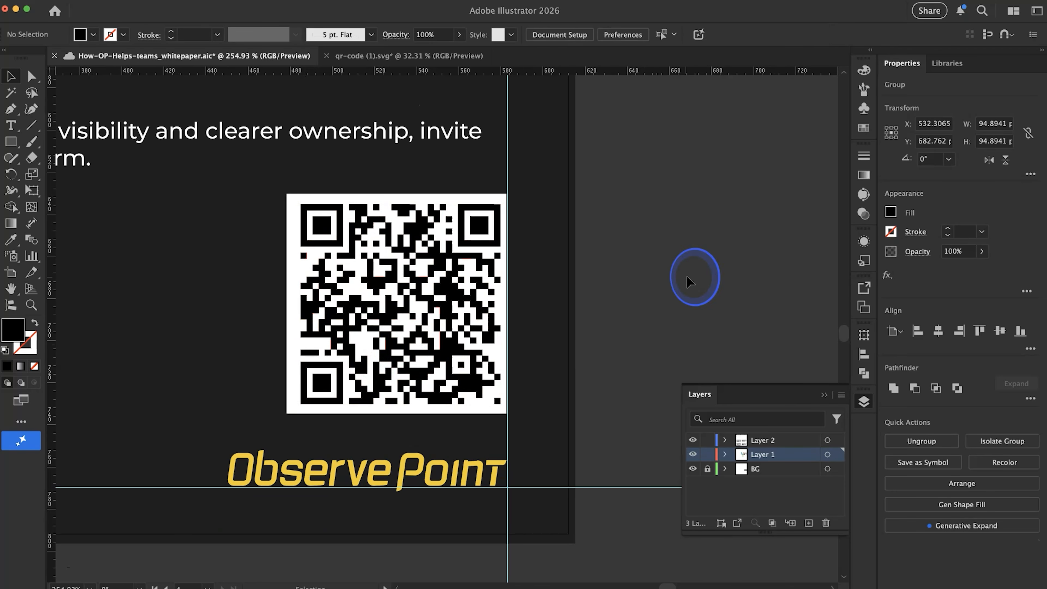
Nudge the white square behind the QR code 0.6 px right to meet the margin guide
scroll(323, 229, up, 2)
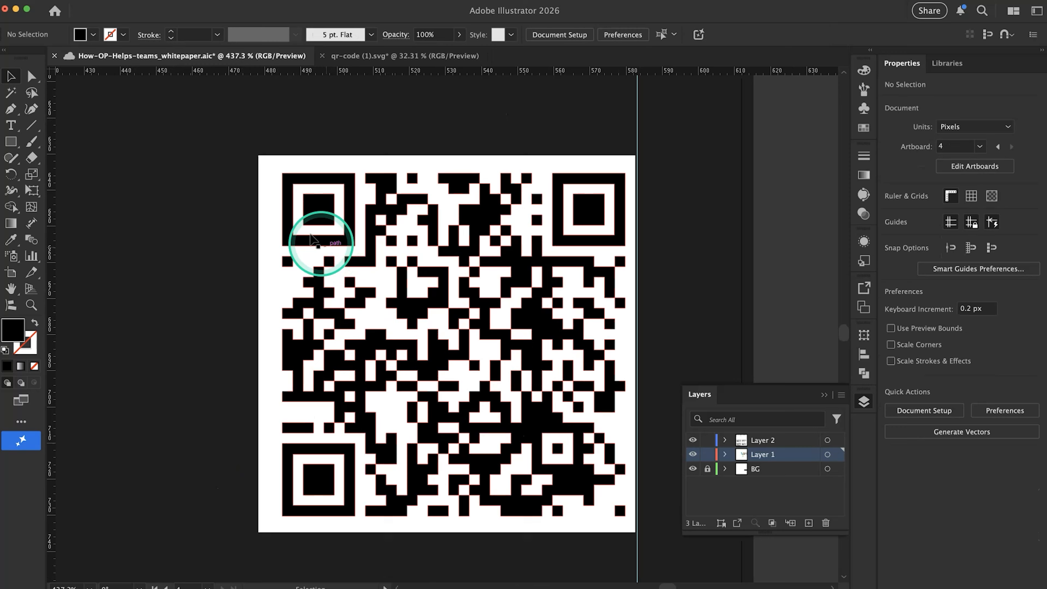
scroll(369, 280, up, 1)
scroll(369, 280, up, 1)
scroll(358, 281, down, 1)
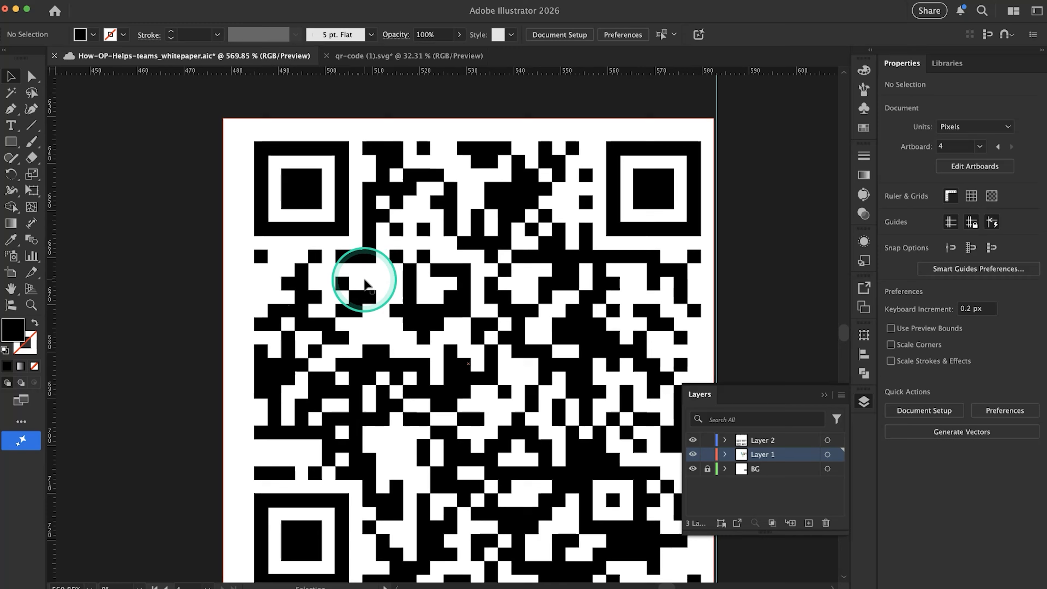
scroll(363, 277, up, 1)
click(357, 119)
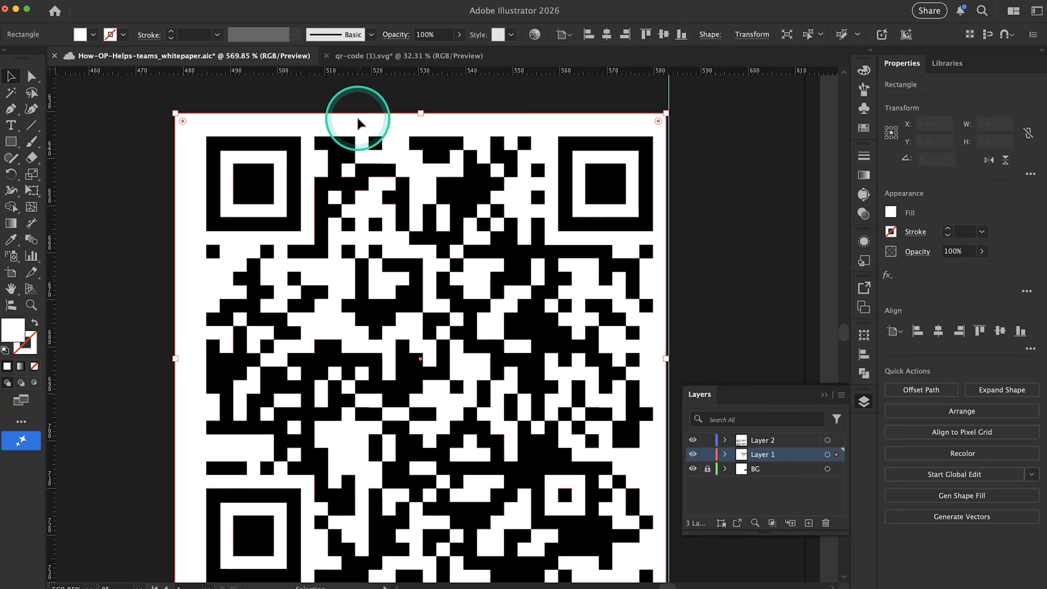
key(Right)
key(Right)
key(Right)
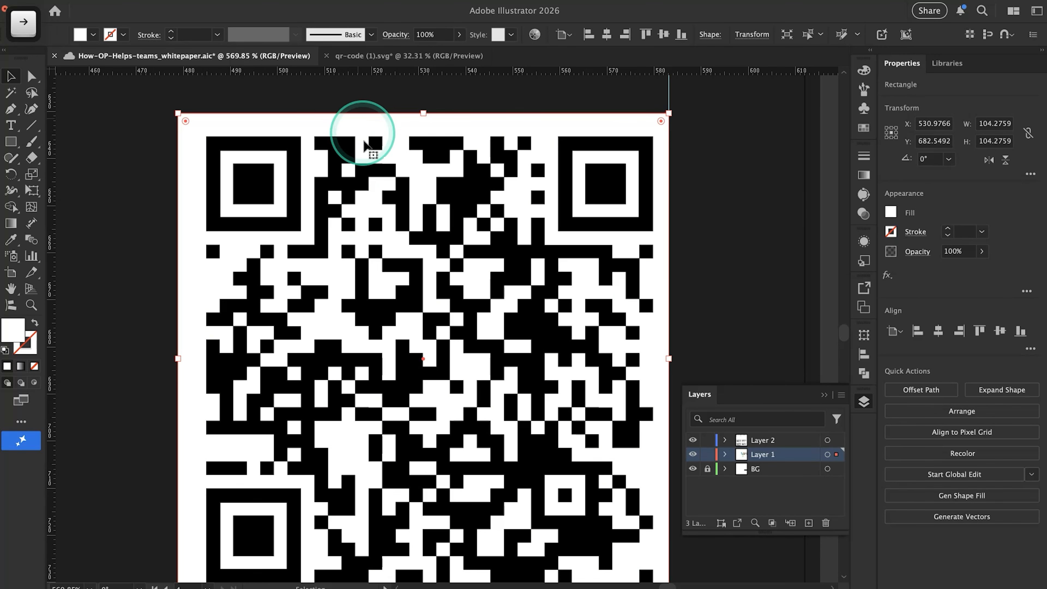
click(357, 151)
scroll(338, 155, down, 1)
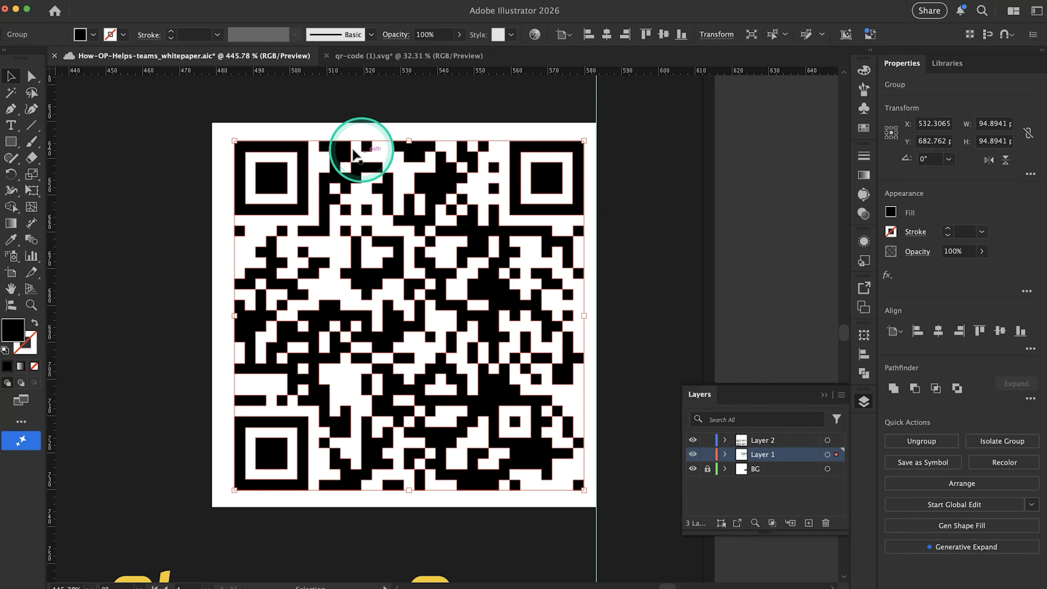
click(306, 134)
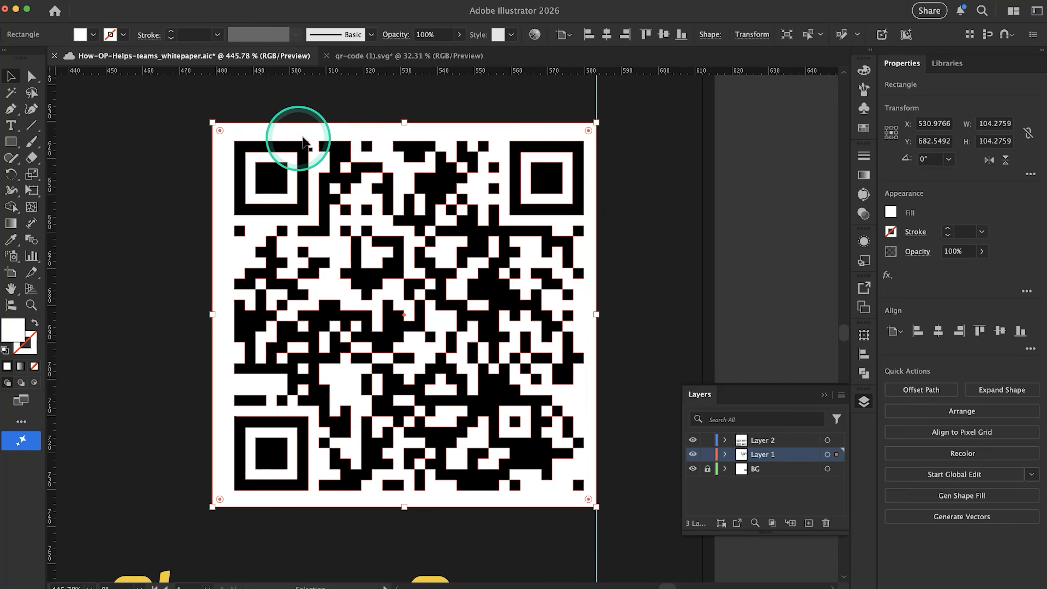
key(shift)
shift+click(299, 157)
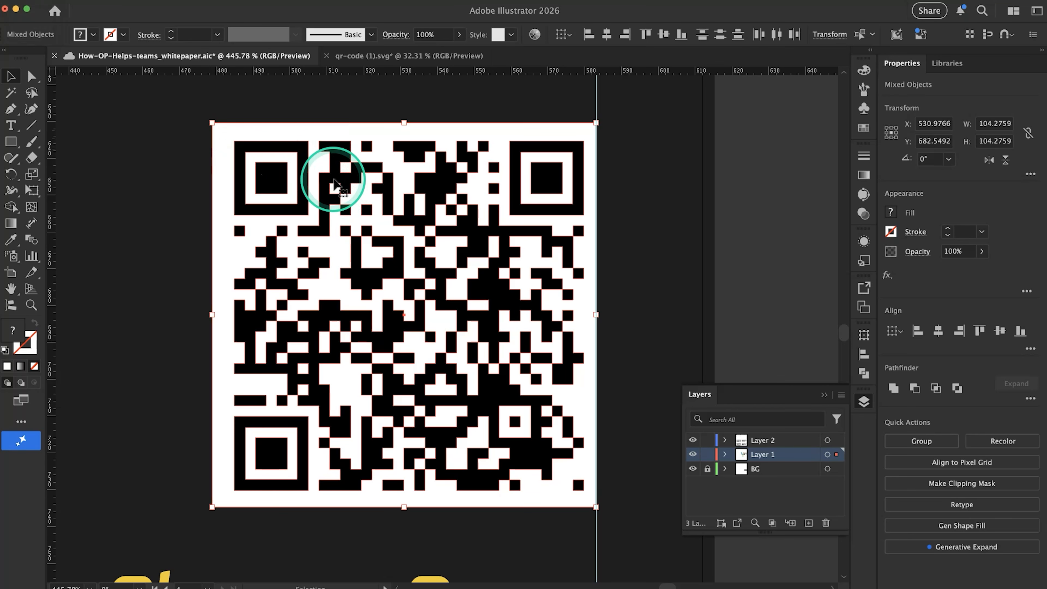
click(741, 206)
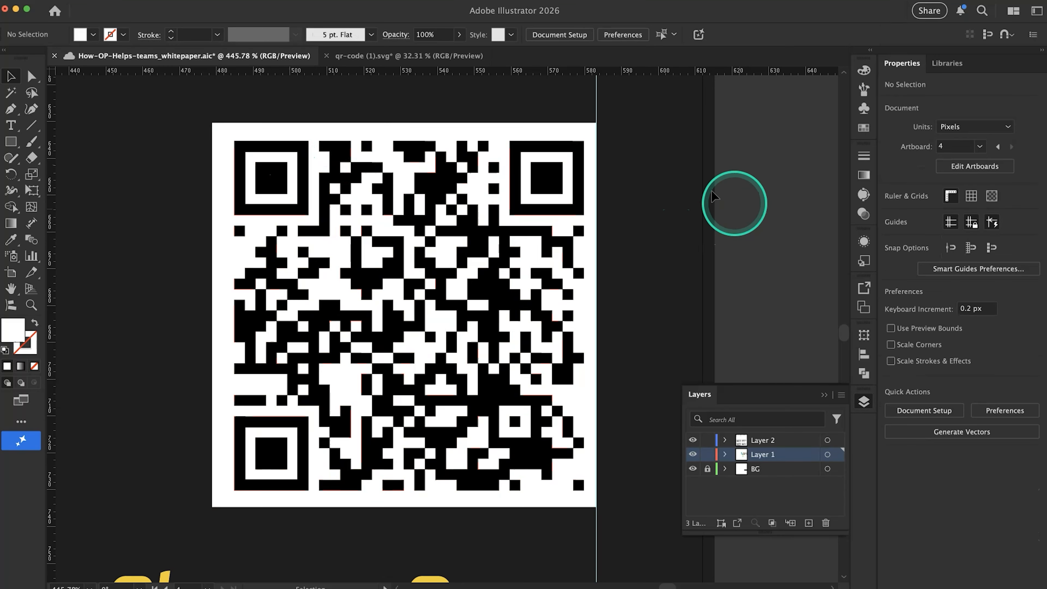
Center the QR code horizontally and vertically on the white square, using the square as the key object
click(226, 133)
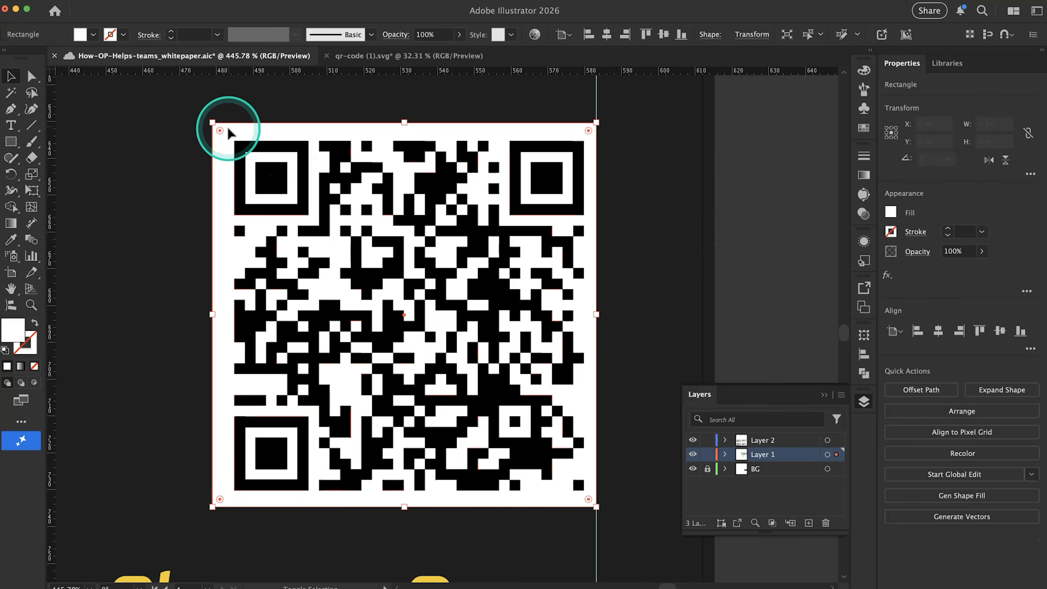
shift+click(242, 150)
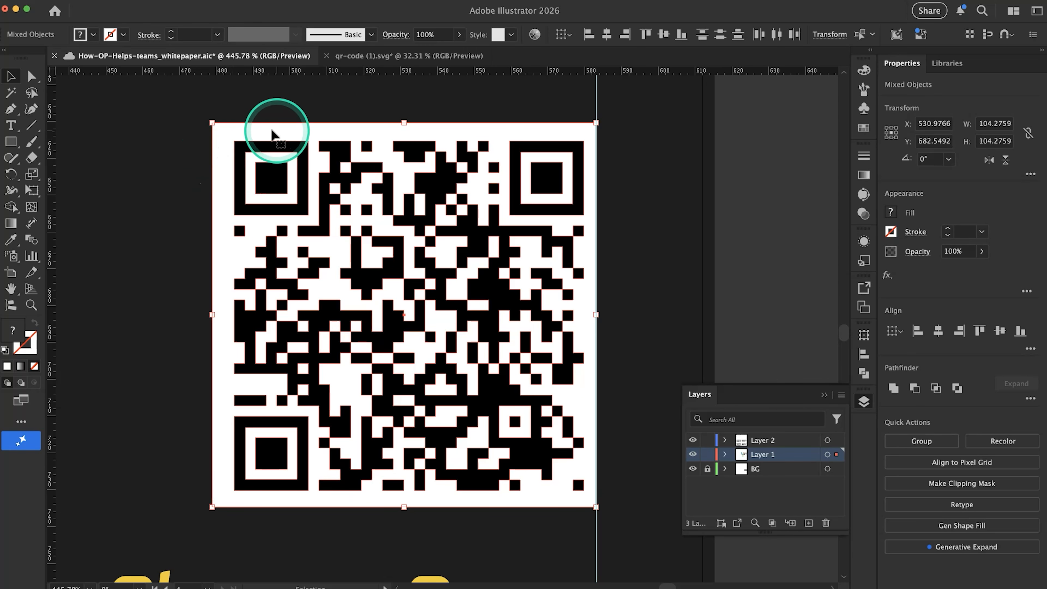
click(218, 136)
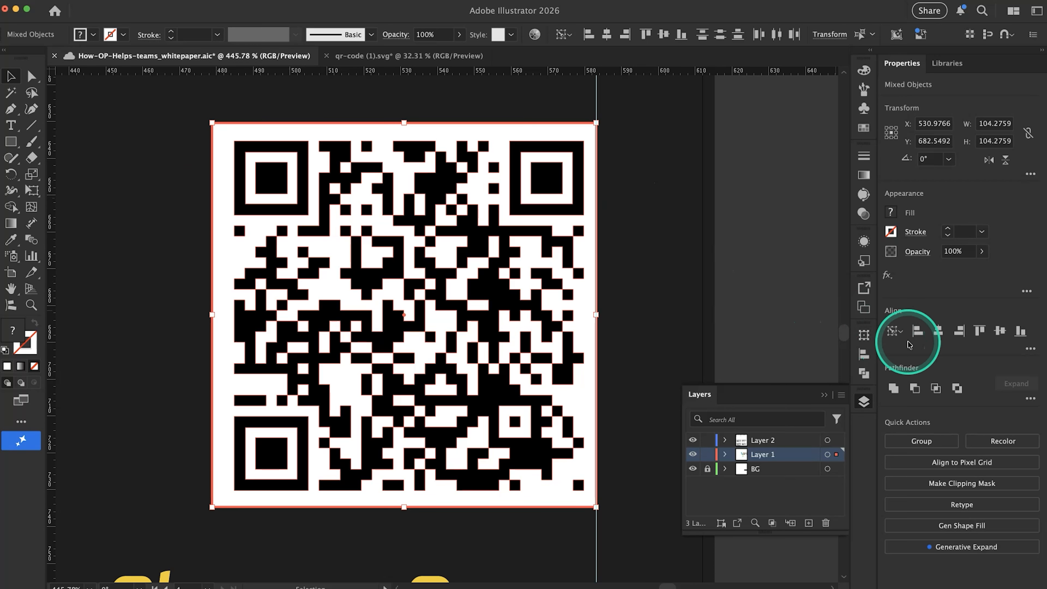
click(902, 335)
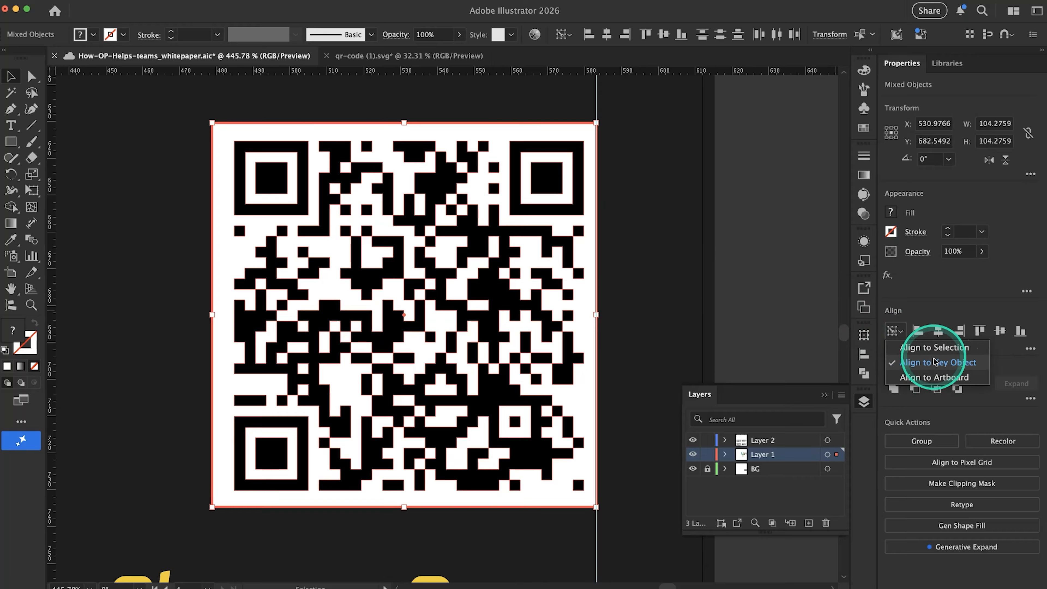
click(940, 309)
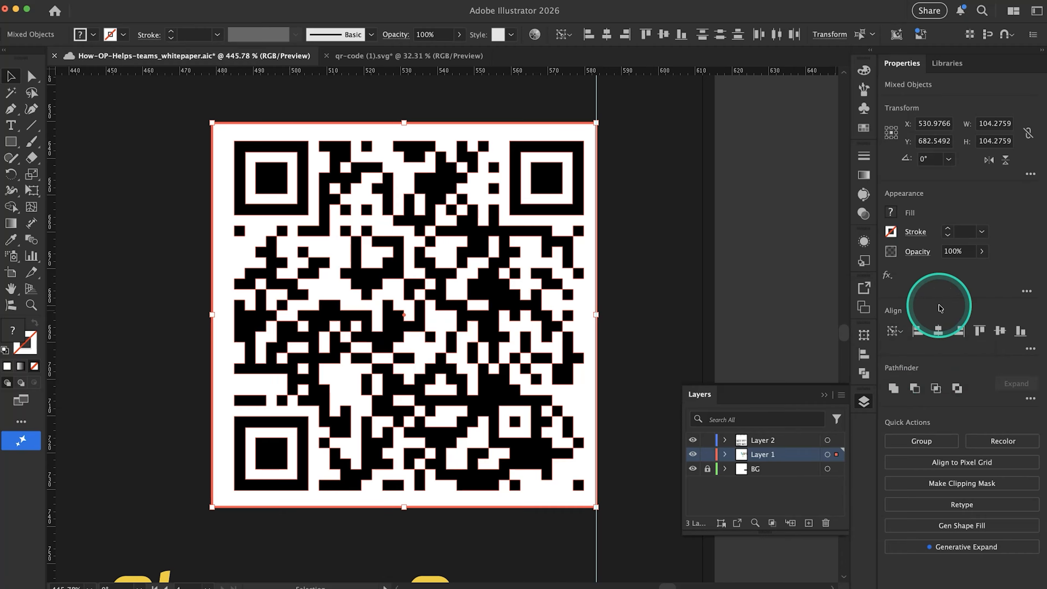
click(939, 332)
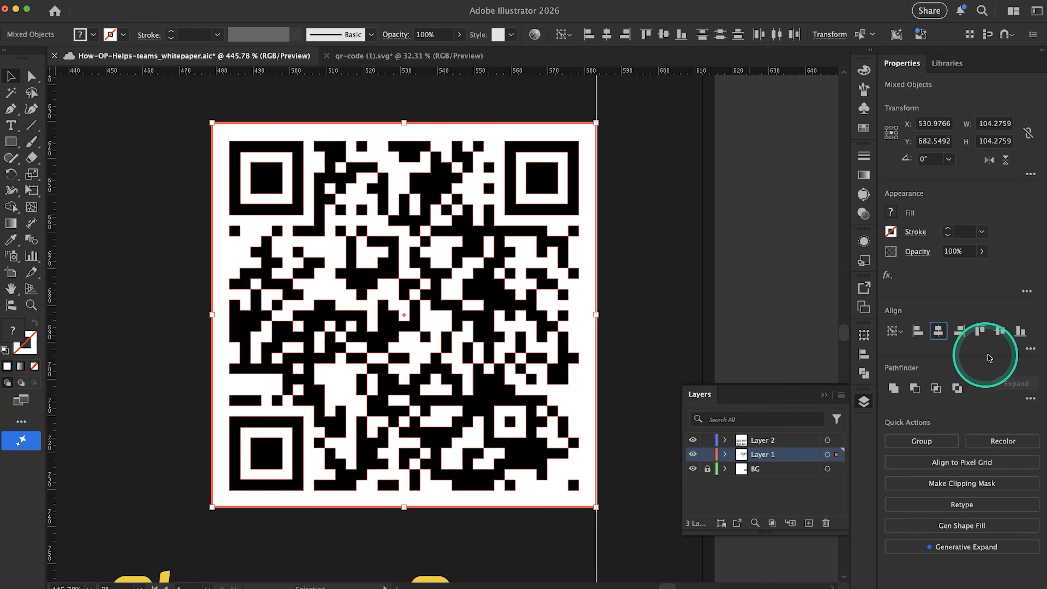
click(1000, 332)
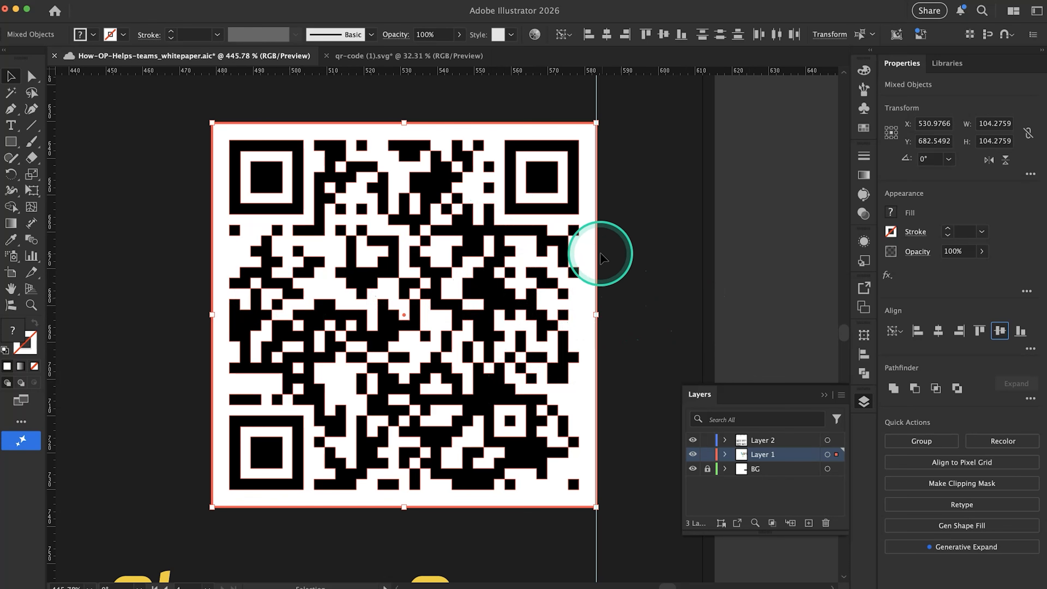
Move the QR code together with its white square about 14 px left of the margin guide
click(758, 277)
scroll(321, 250, down, 5)
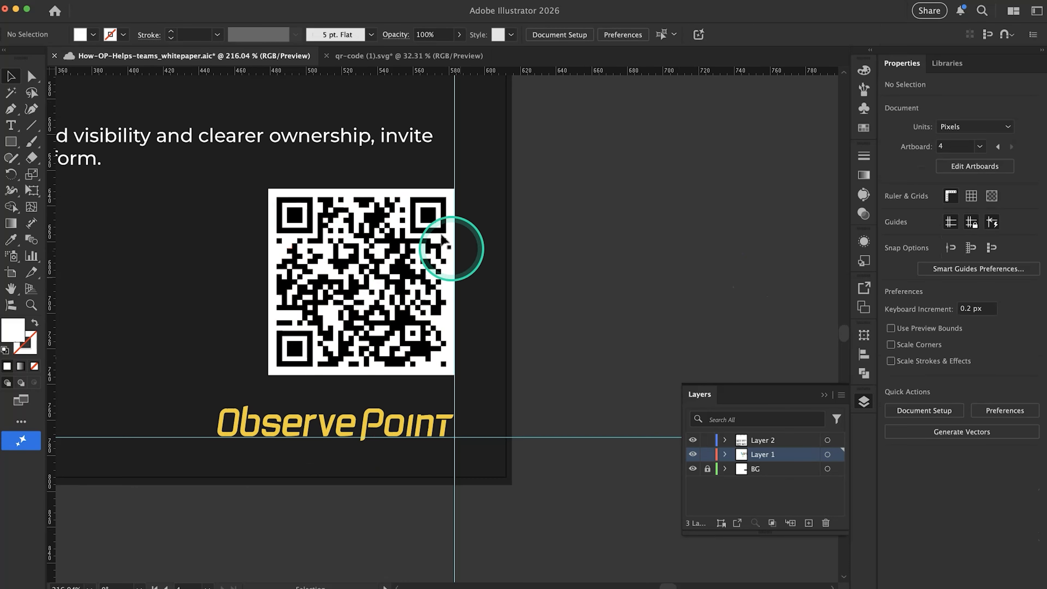
scroll(303, 293, down, 1)
scroll(473, 343, left, 5)
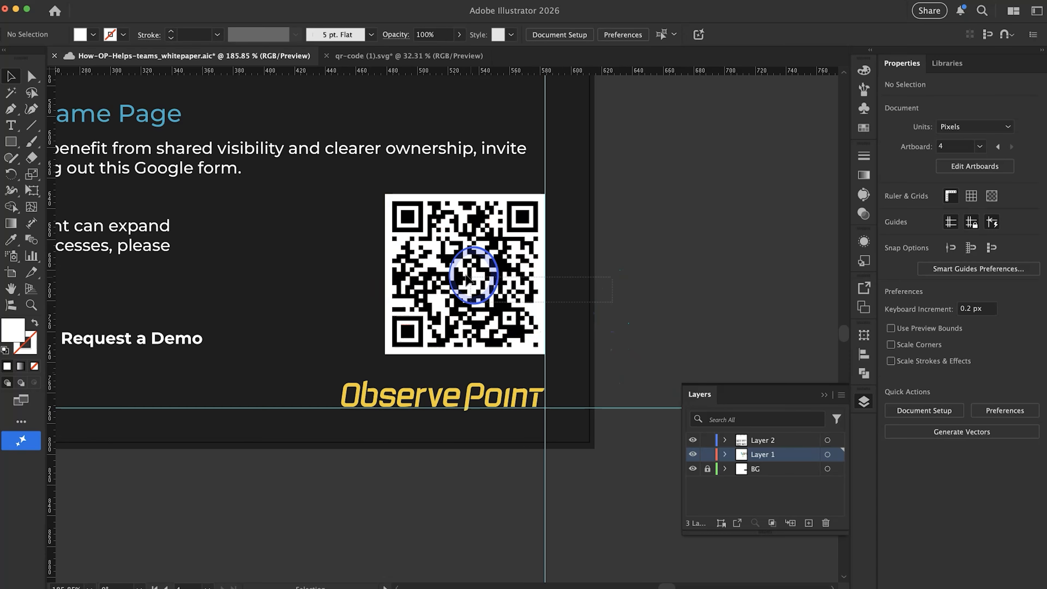
drag(490, 284, 486, 285)
drag(447, 250, 425, 249)
scroll(425, 249, down, 3)
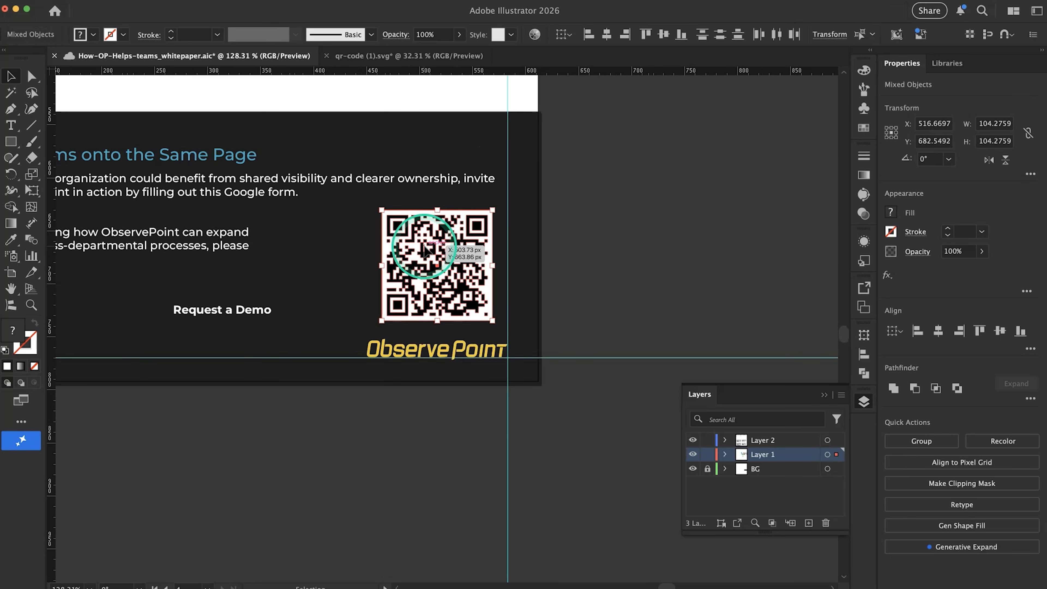
scroll(425, 249, left, 5)
scroll(425, 249, down, 2)
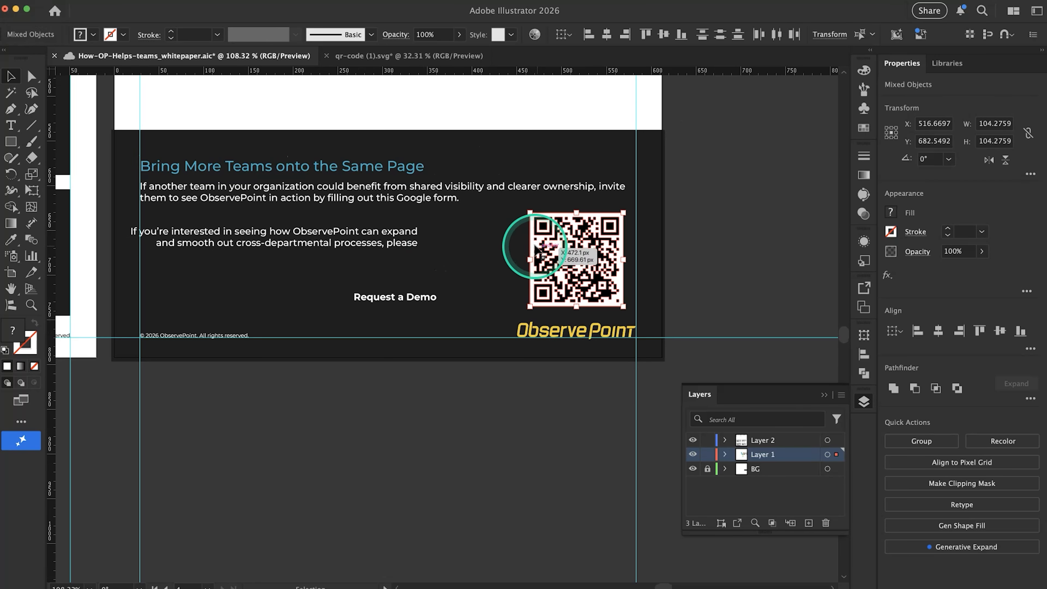
Narrow the "If another team" paragraph to three lines and move the QR code with its white square up about 36 px
click(486, 191)
drag(639, 223, 495, 223)
click(578, 275)
drag(578, 275, 573, 242)
scroll(410, 251, down, 2)
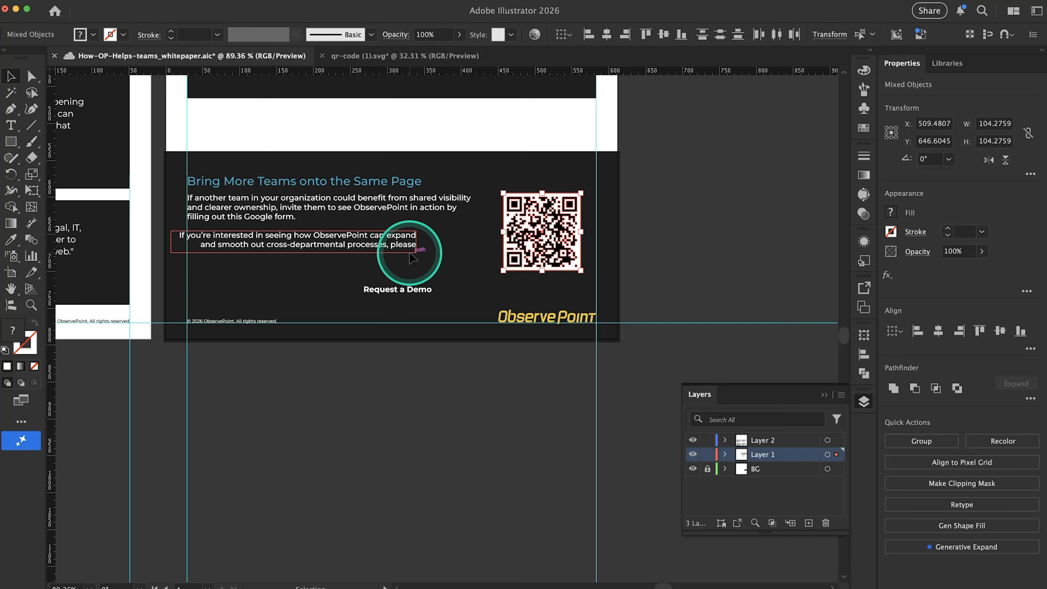
Narrow the "If another team" paragraph to a six-line column and move the "If you're interested" sentence to the right of it
scroll(408, 250, left, 3)
drag(398, 230, 373, 261)
click(501, 187)
drag(324, 223, 326, 231)
click(482, 247)
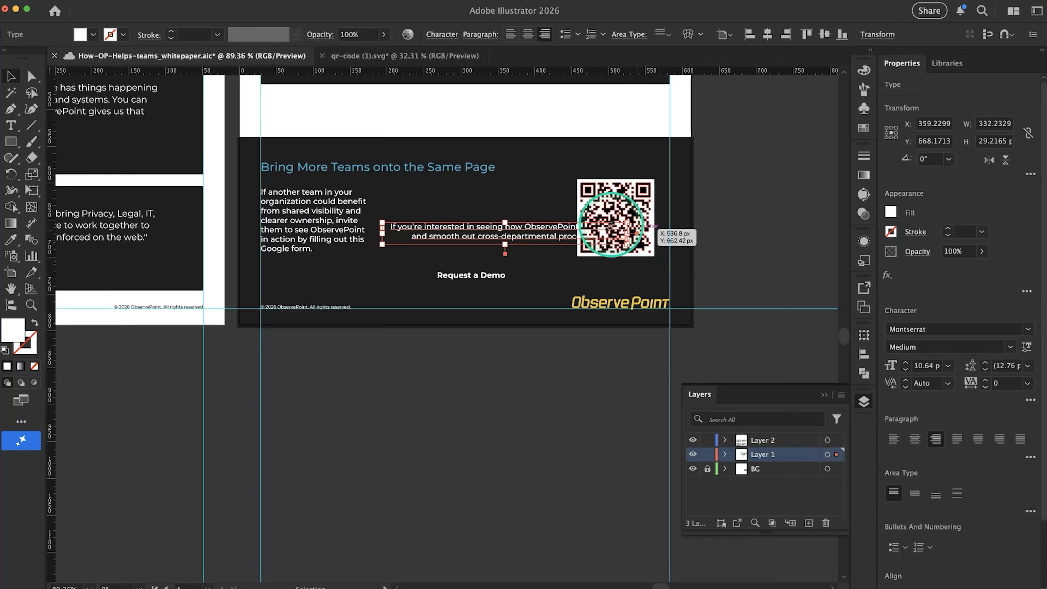
Narrow the "If you're interested" sentence to three lines clear of the QR code and place "Request a Demo" beneath the code
drag(680, 202, 615, 205)
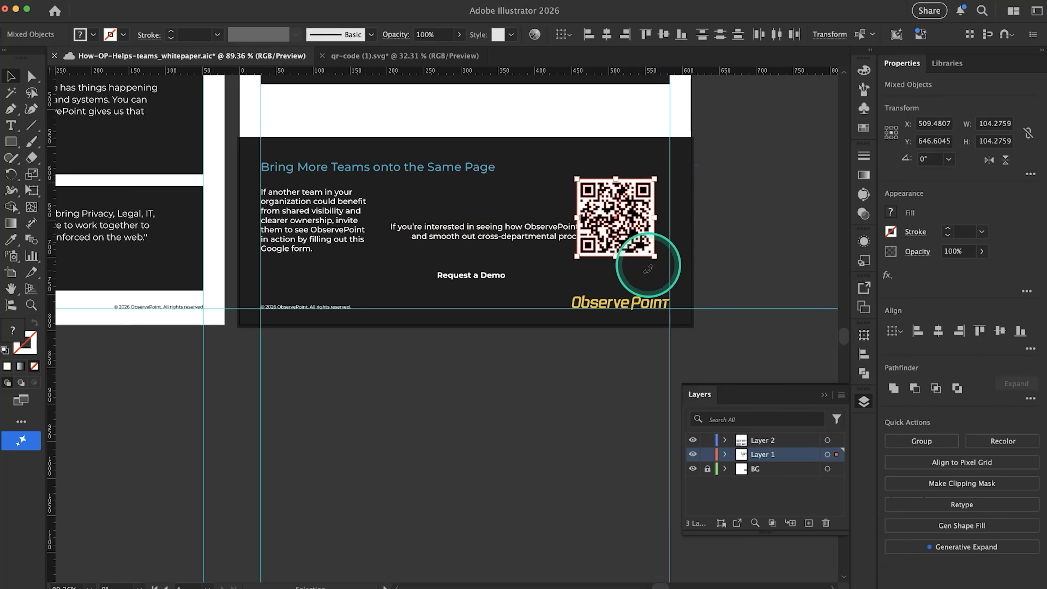
click(576, 235)
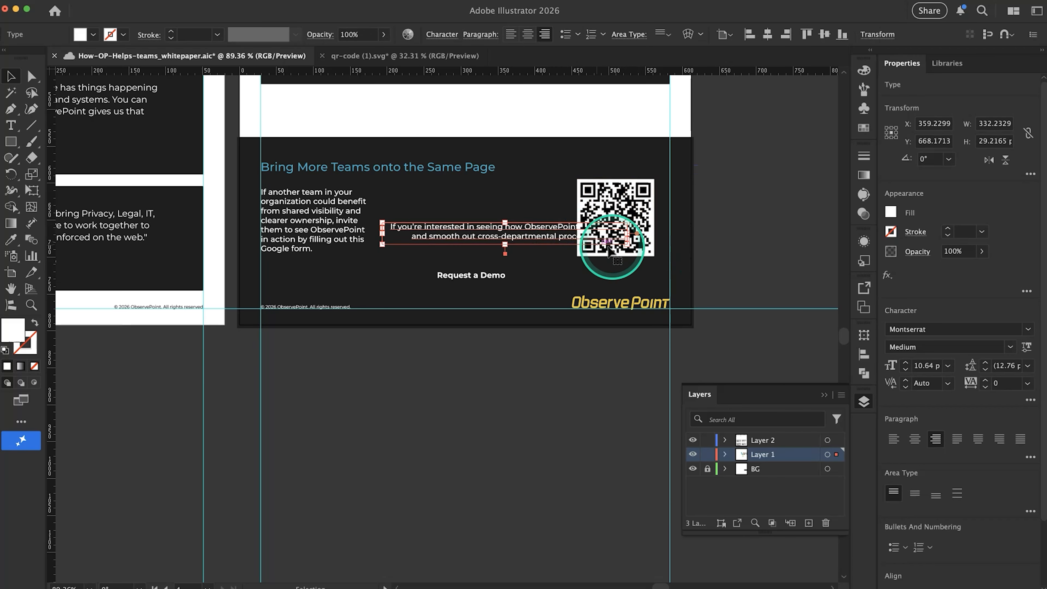
drag(628, 245, 561, 254)
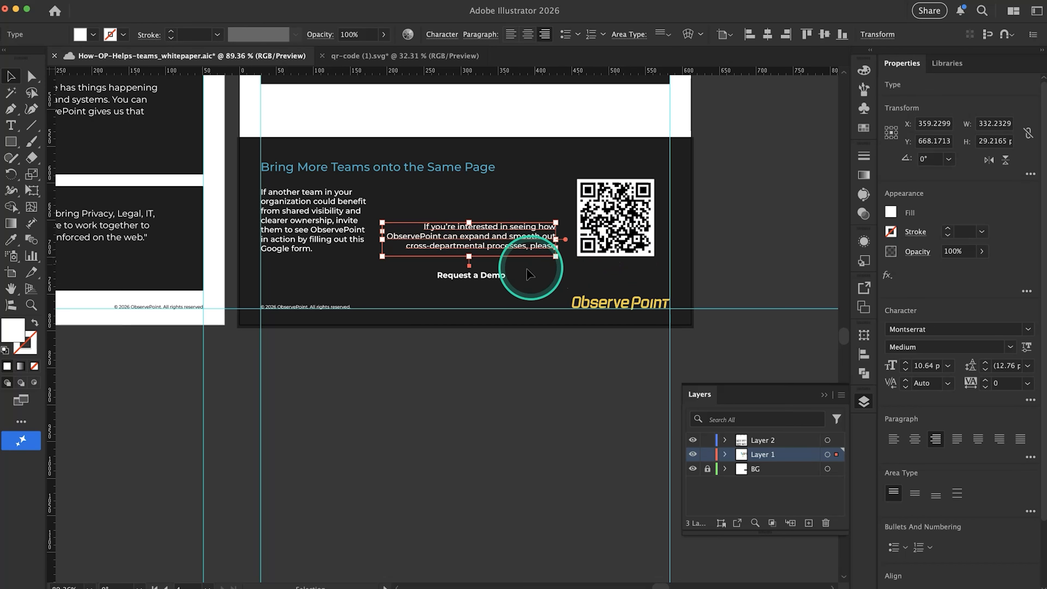
drag(499, 276, 640, 270)
Switch to Chrome, close the QRCode Monkey, Google search and Request a Demo tabs, and check the closing text in the Google Doc
key(super+Tab)
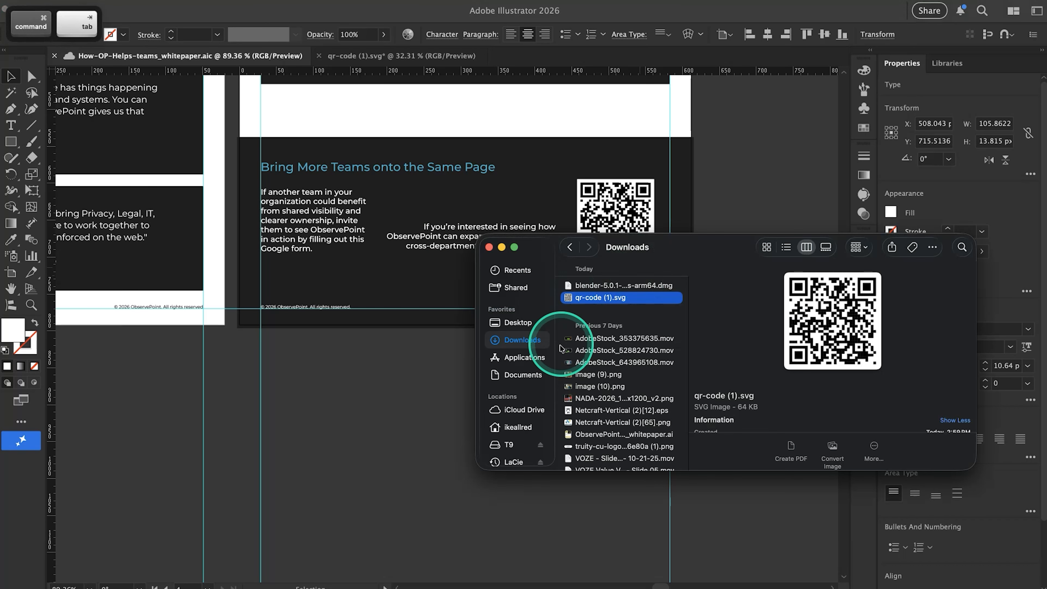
key(super+Tab)
key(super+Tab)
key(super+Tab)
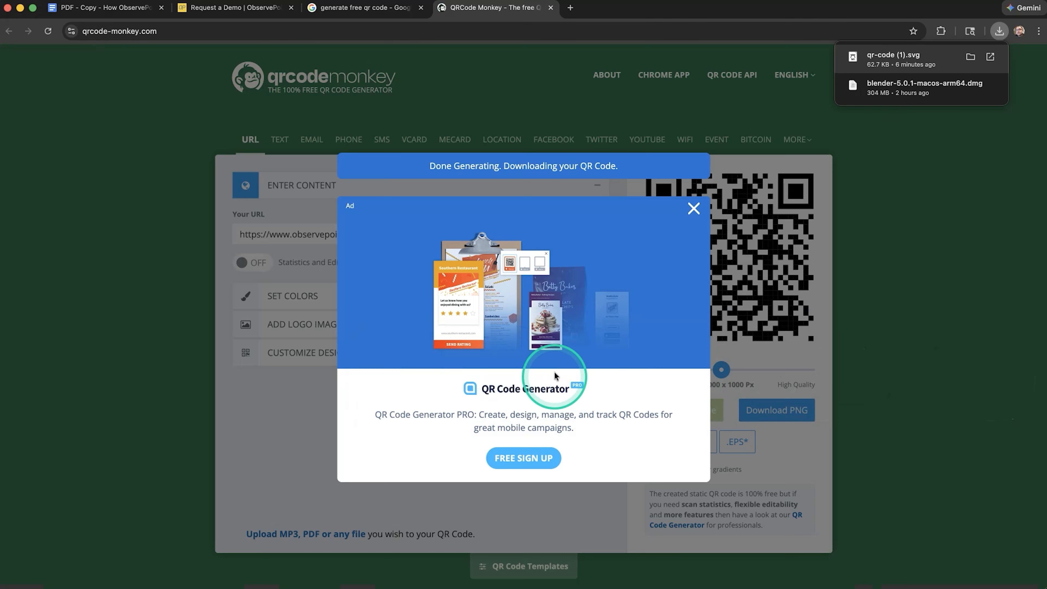
key(super+w)
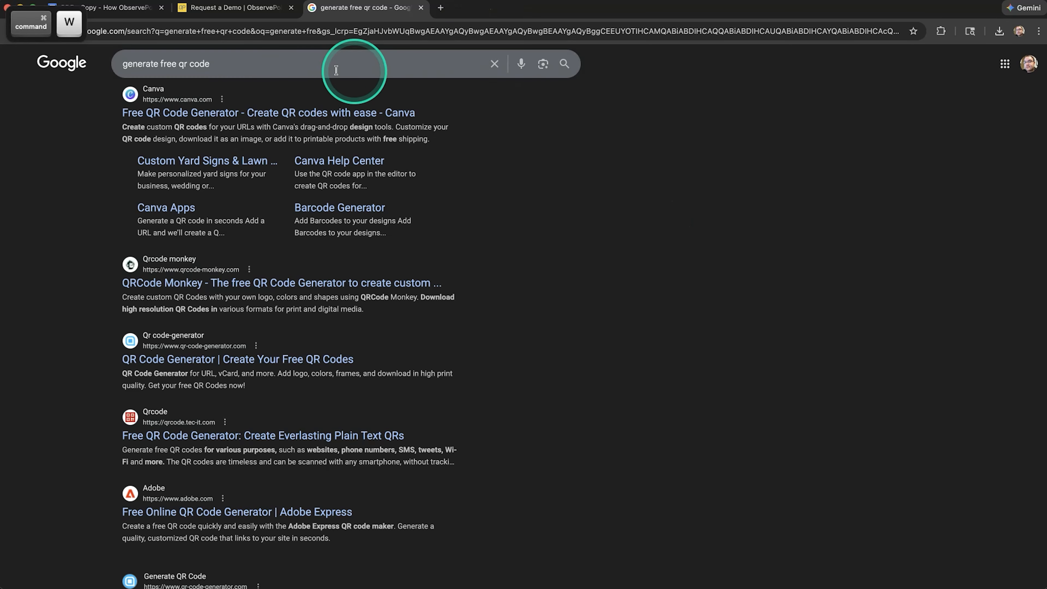
key(super+w)
key(super+w)
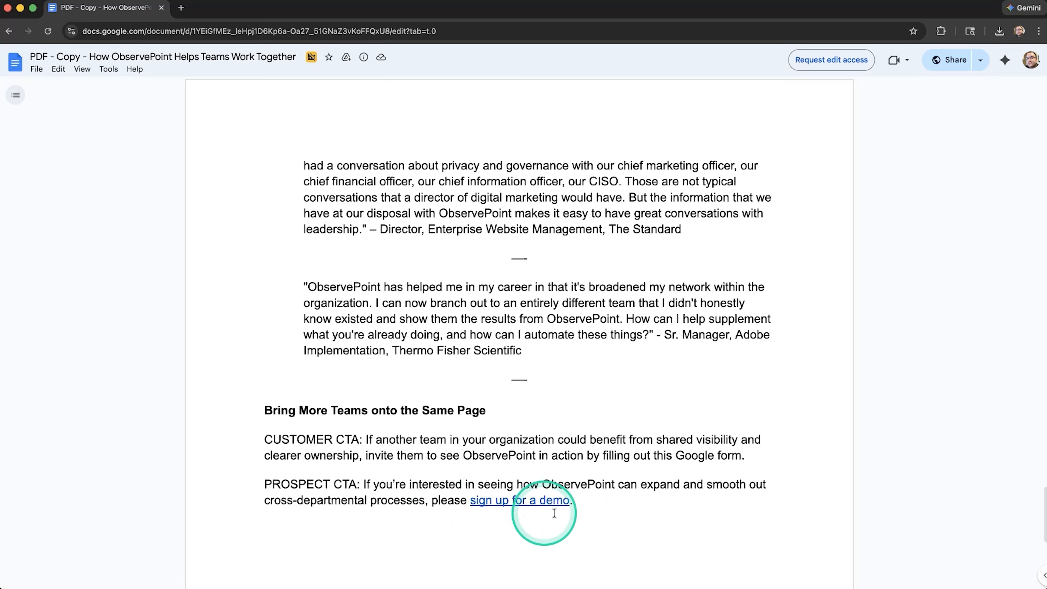
Return to Illustrator and complete the "If you're interested" sentence with "scan the QR code."
key(super+Tab)
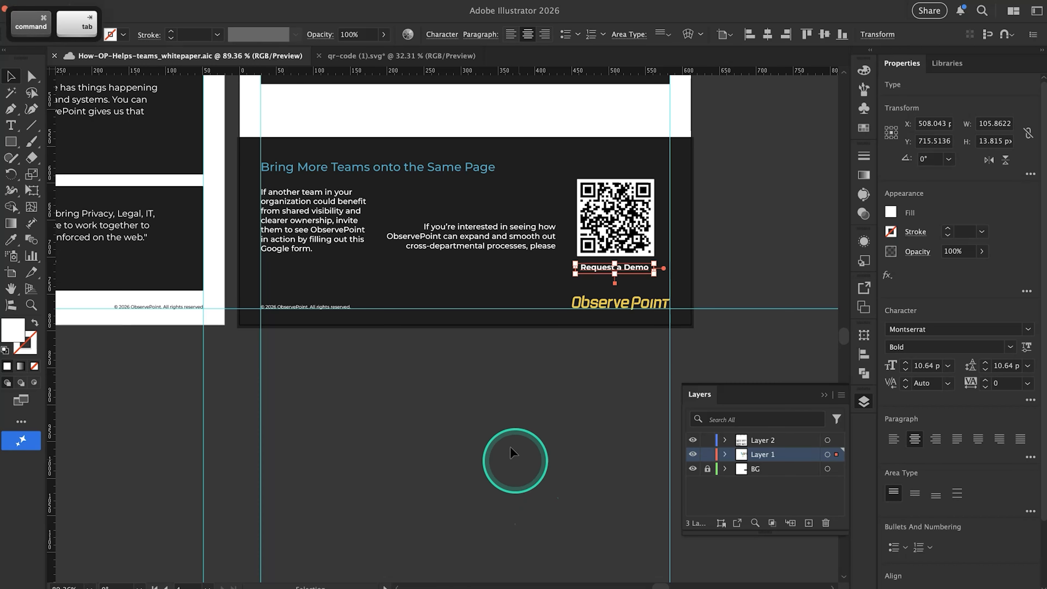
scroll(539, 282, up, 5)
scroll(538, 282, up, 4)
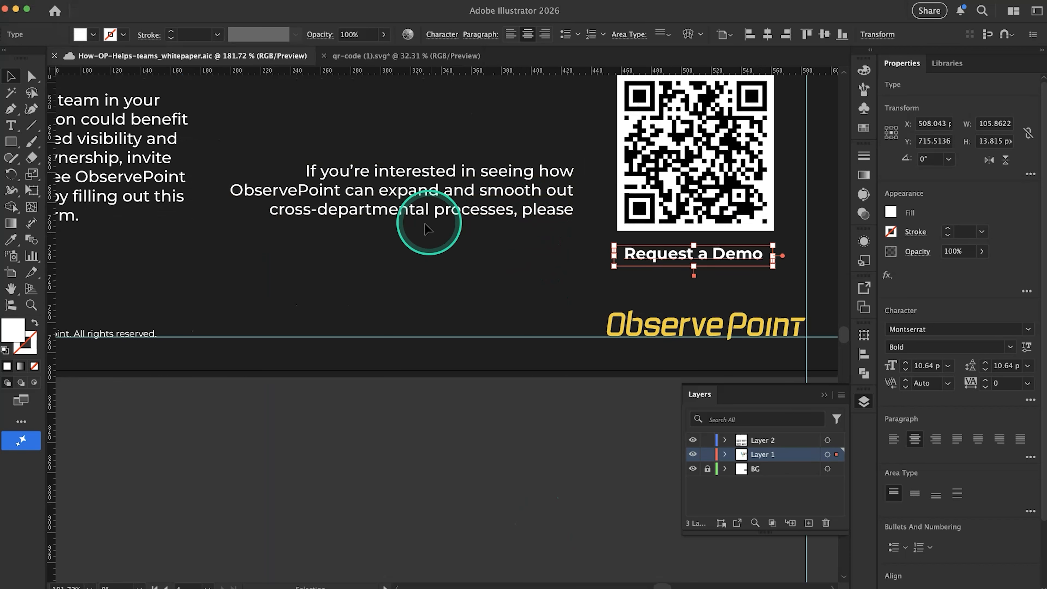
double_click(569, 210)
text(scan )
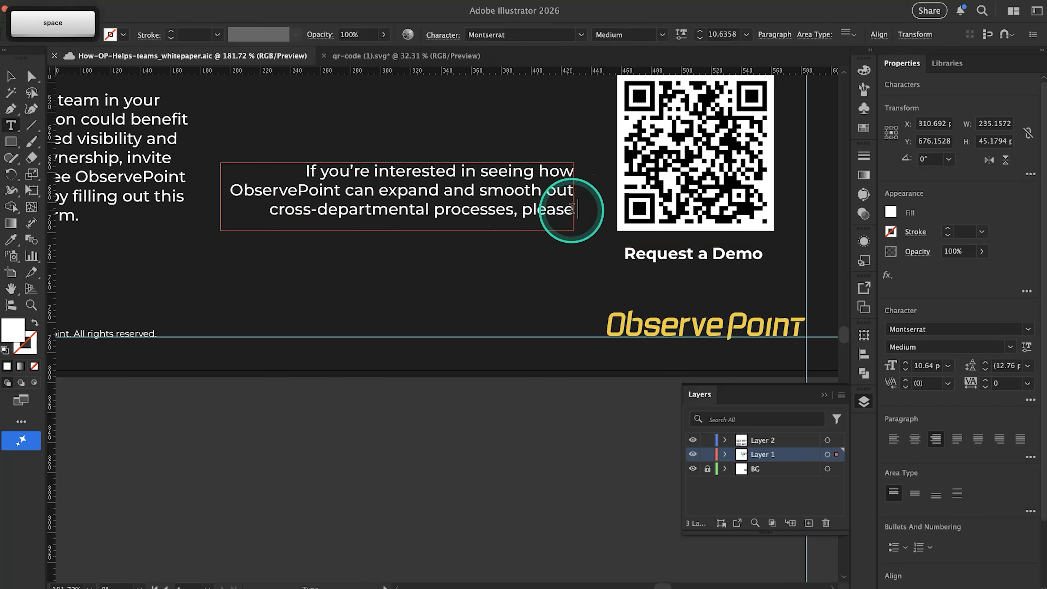
text(QC)
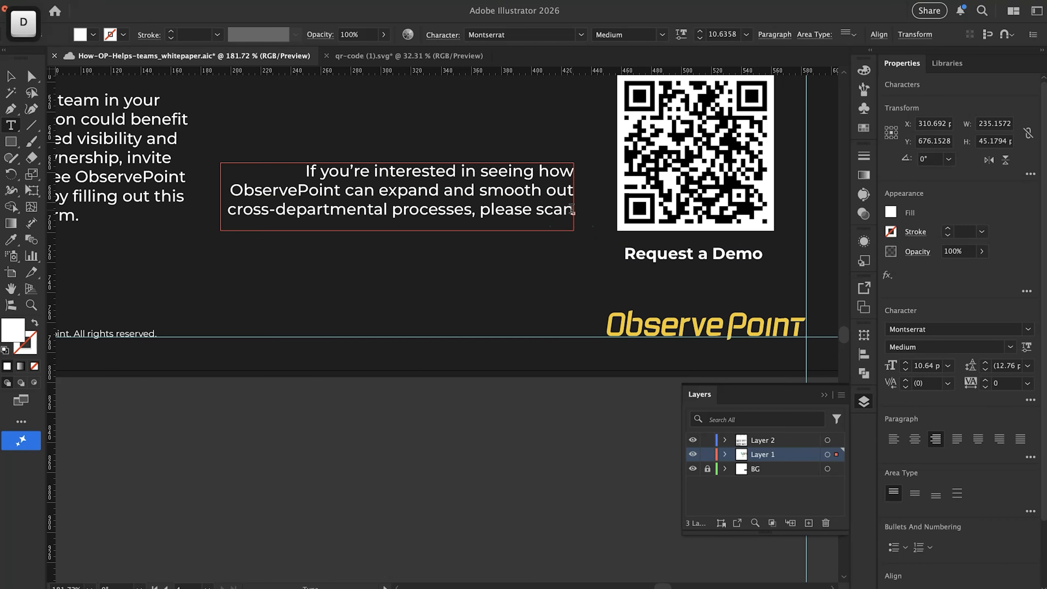
key(Escape)
Resize the "If you're interested" text frame to about 202 × 69 px so the sentence wraps over four lines
drag(397, 231, 402, 267)
super+click(244, 214)
drag(221, 214, 270, 214)
key(v)
click(416, 431)
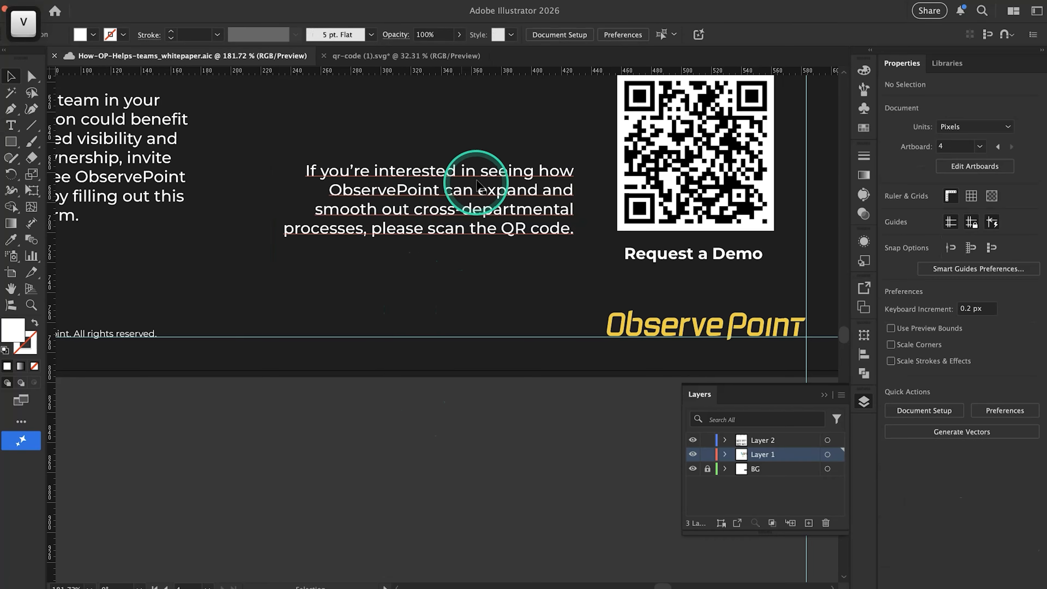
Move the "If you're interested" sentence up closer to the QR code and resize its frame to about 152 × 83 px
drag(477, 188, 494, 137)
scroll(494, 138, right, 2)
scroll(494, 137, down, 2)
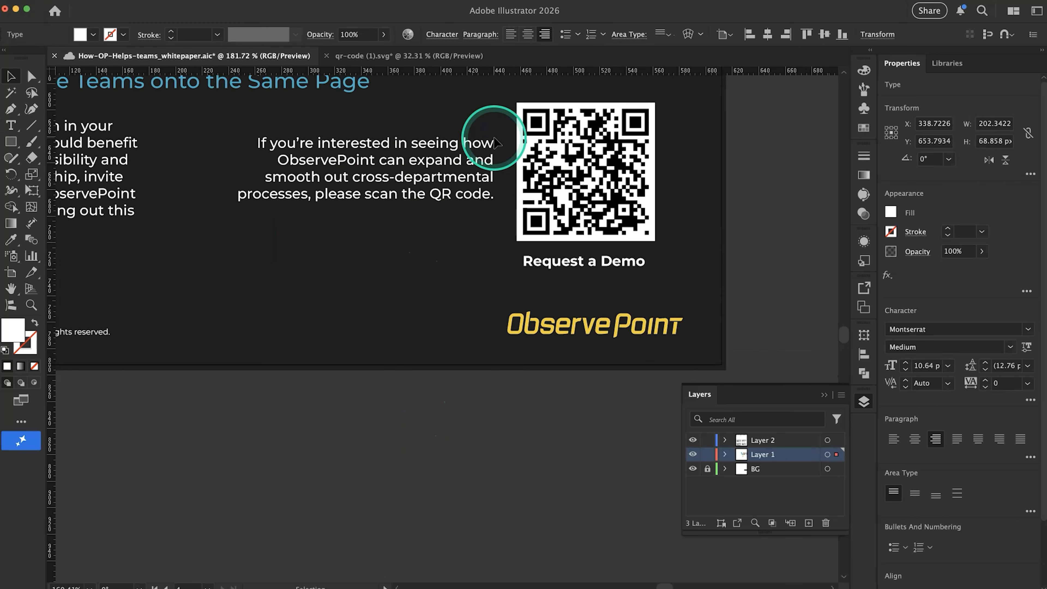
scroll(494, 138, up, 3)
scroll(495, 140, right, 2)
scroll(495, 139, left, 1)
drag(178, 308, 241, 328)
drag(342, 258, 340, 244)
scroll(339, 245, down, 3)
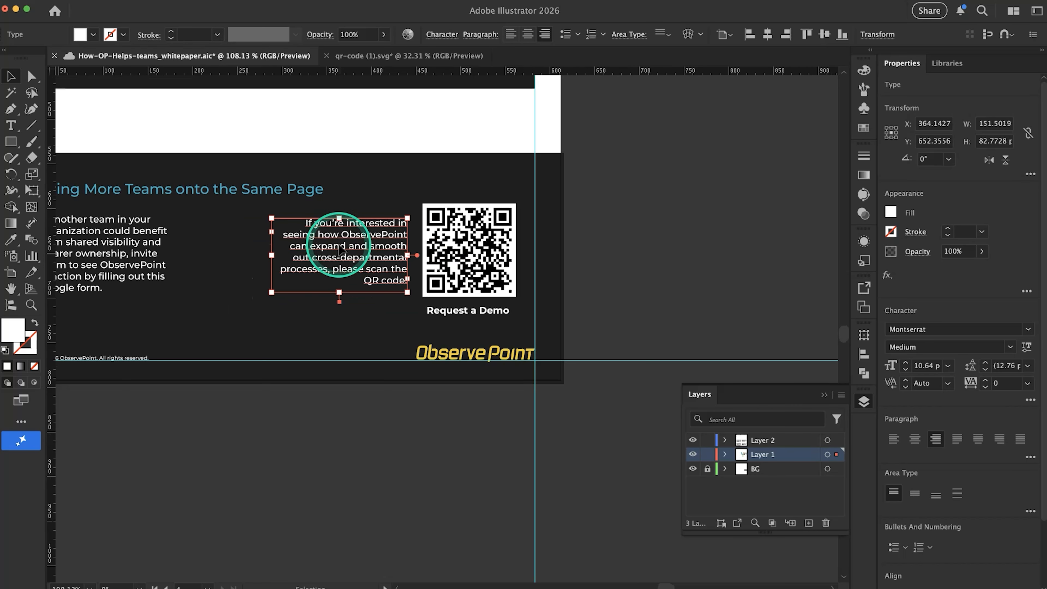
click(346, 450)
Shift the QR code, its white square and "Request a Demo" right so the square's right edge meets the margin guide
scroll(525, 327, up, 5)
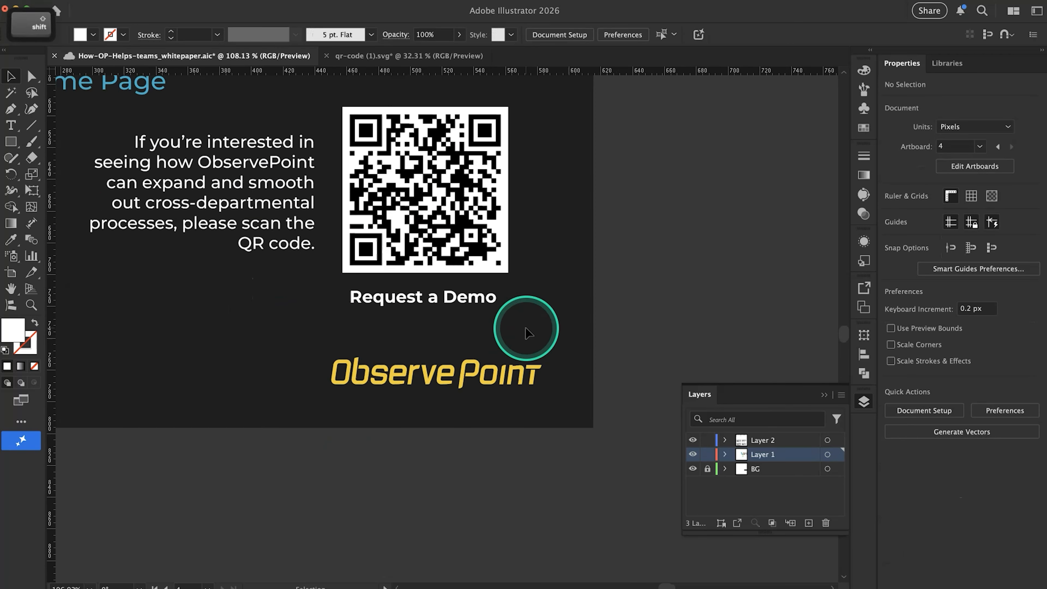
scroll(655, 312, down, 4)
drag(656, 312, 502, 236)
click(718, 242)
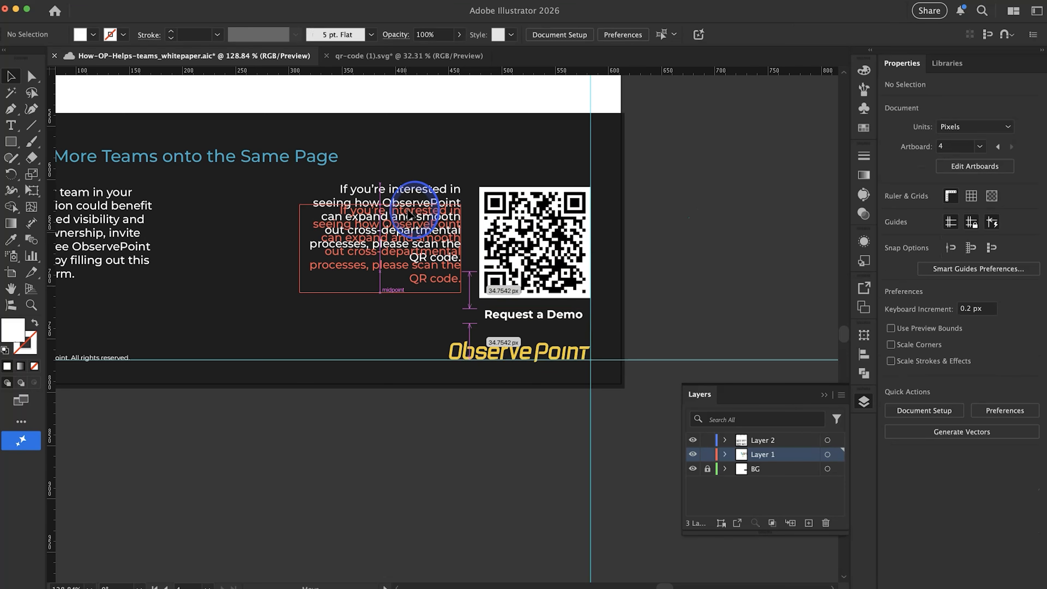
Move the "If you're interested" sentence up beside the QR code and resize its frame to about 110 × 106 px
drag(409, 213, 410, 194)
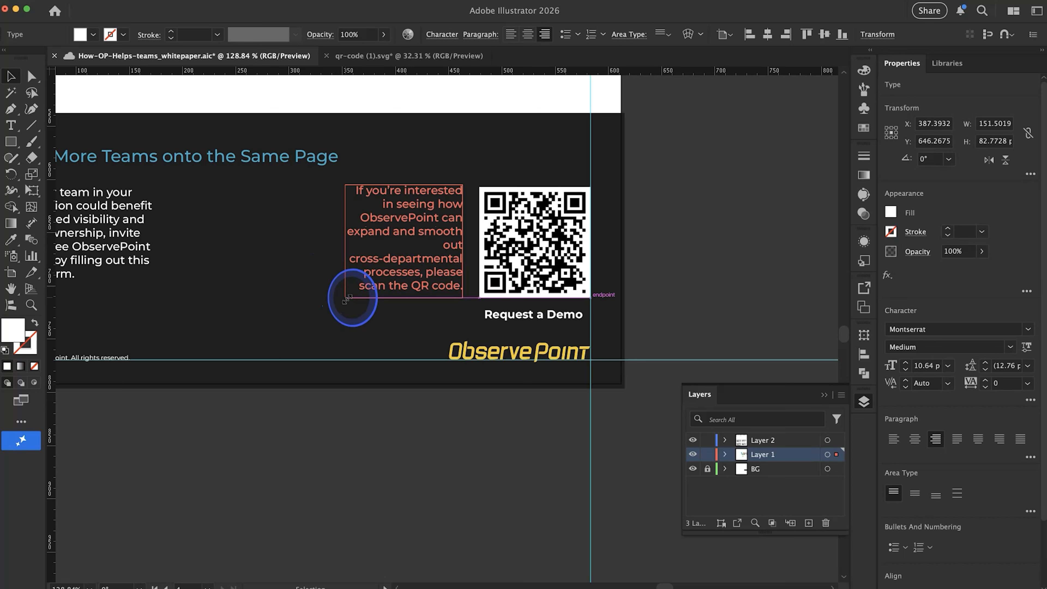
double_click(450, 249)
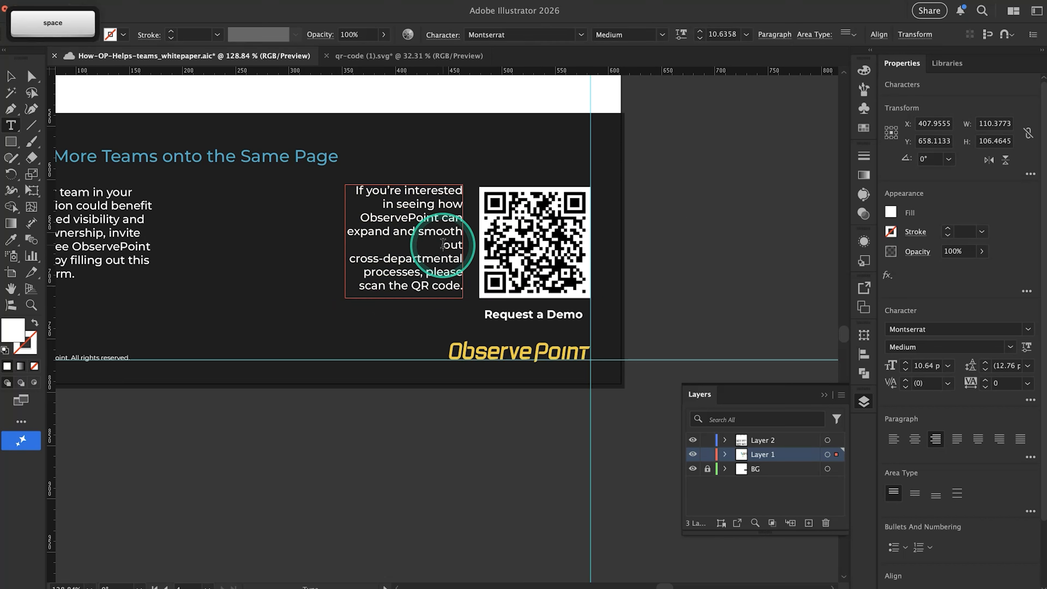
click(361, 269)
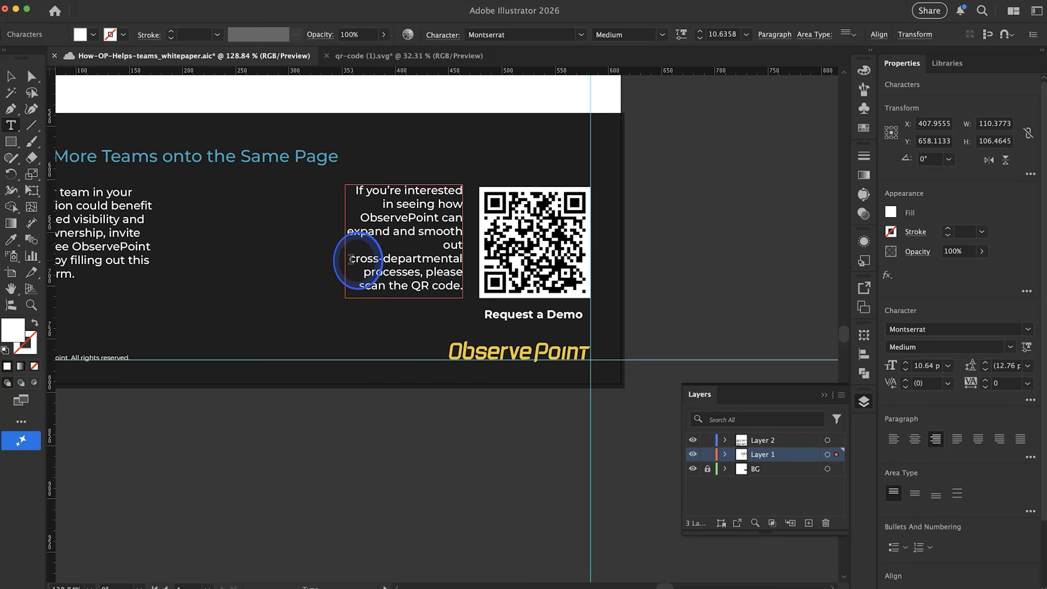
key(Return)
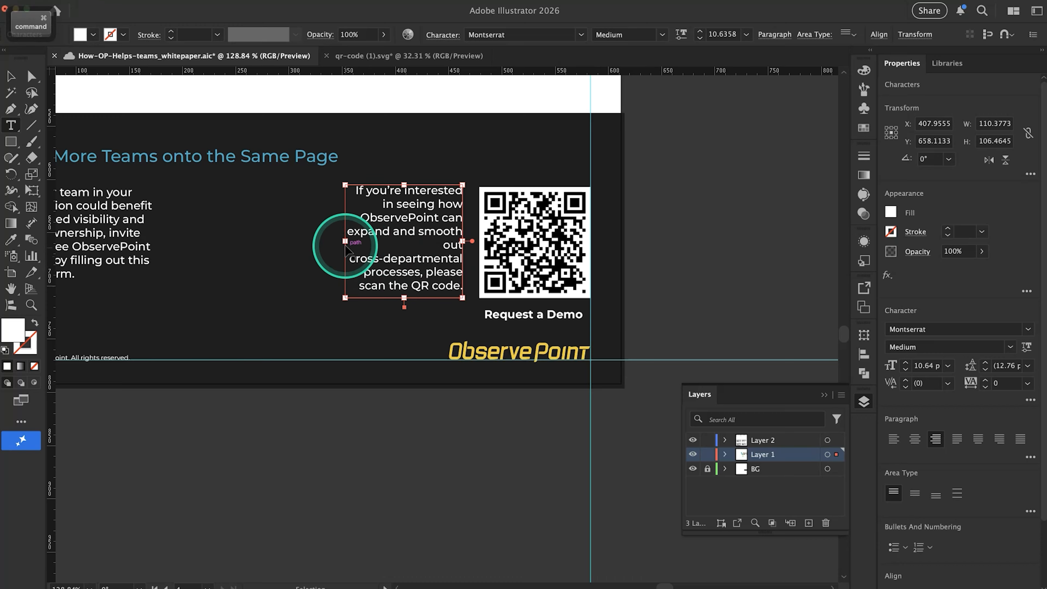
Adjust the "If you're interested" text frame's width to about 117 px, keeping its right edge in place
drag(346, 244, 347, 250)
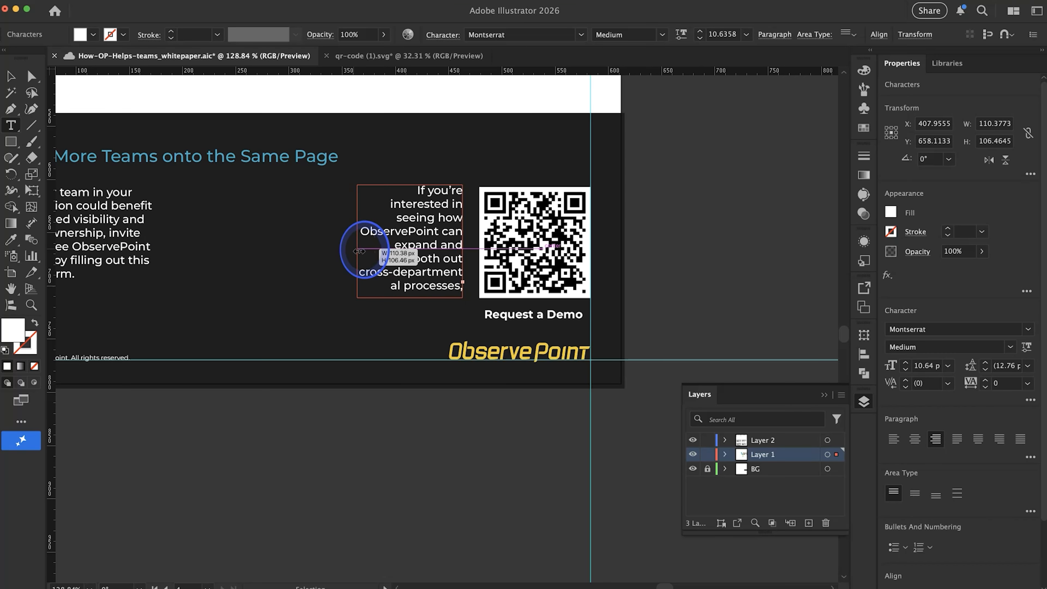
drag(362, 252, 350, 255)
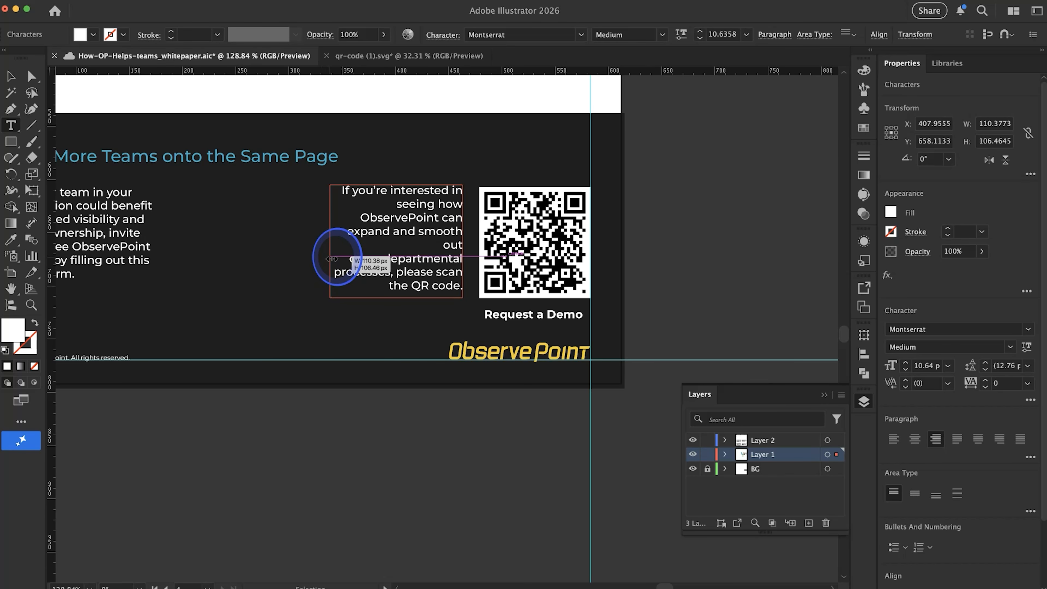
drag(332, 259, 331, 259)
key(super+shift+a)
click(444, 245)
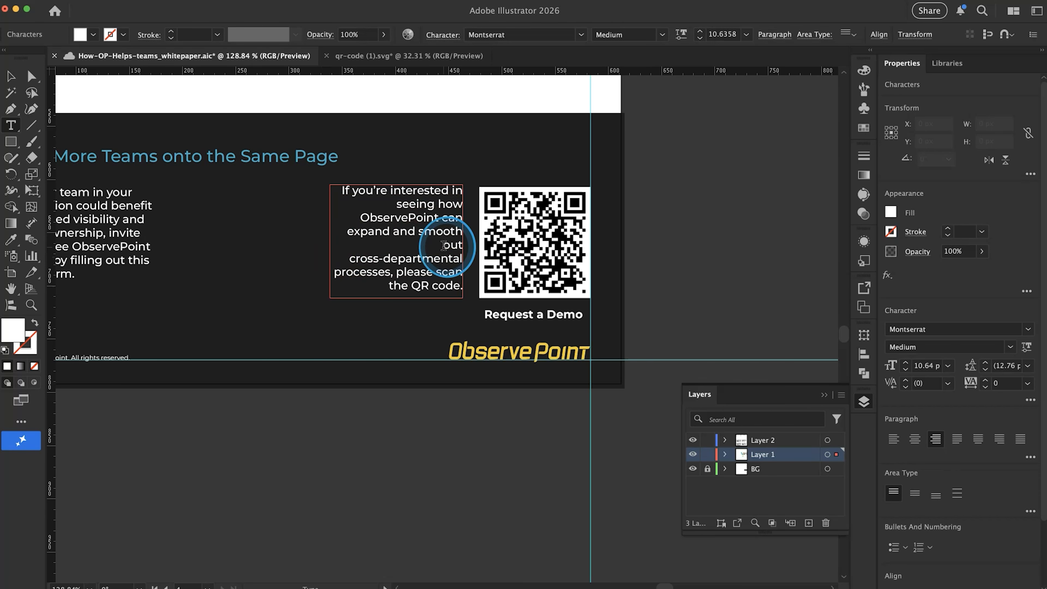
key(super)
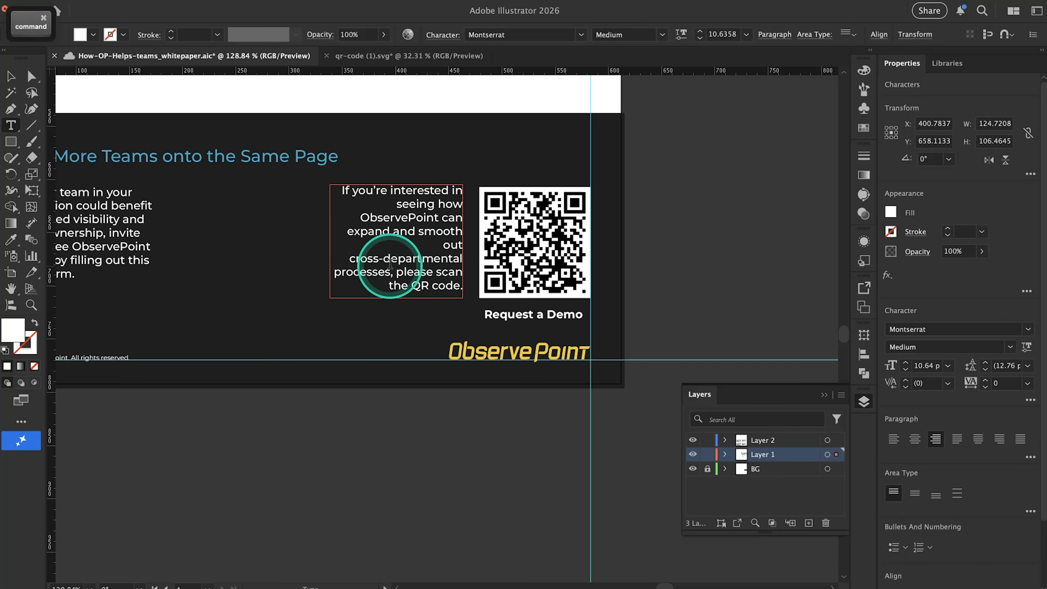
key(super)
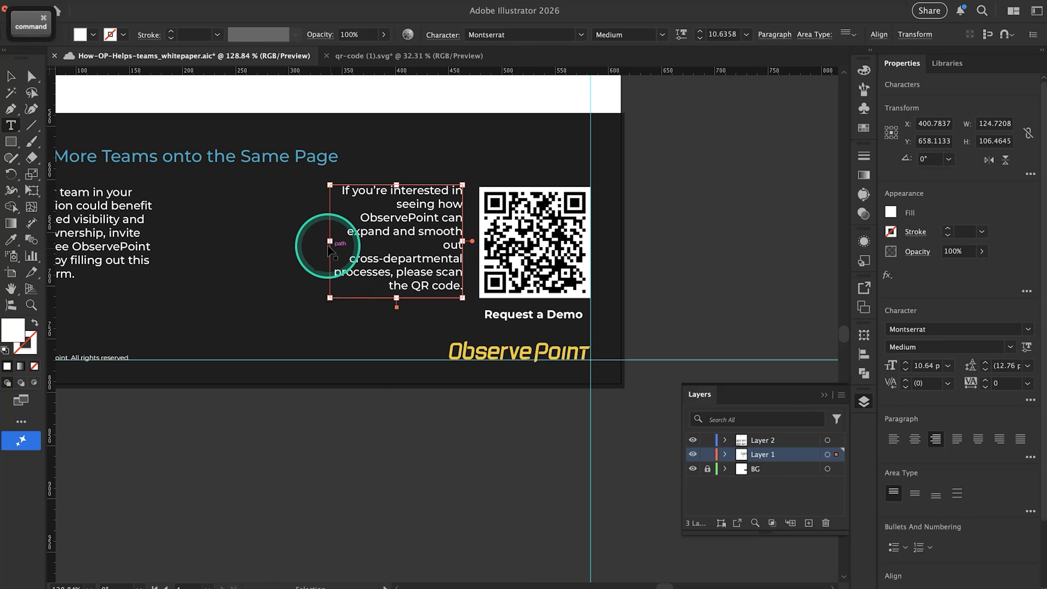
drag(330, 245, 345, 246)
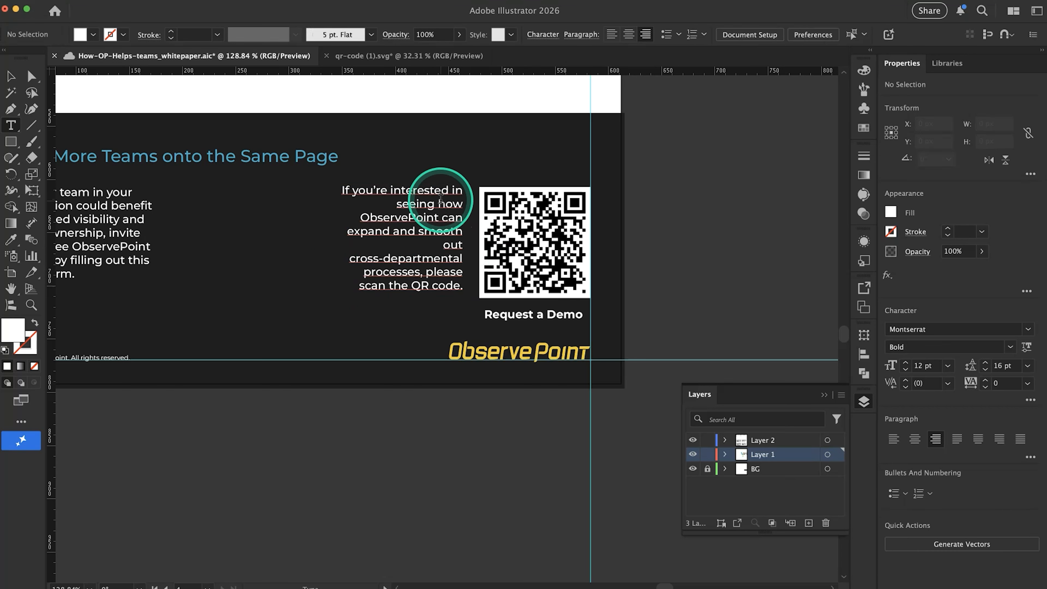
Insert manual line breaks before "in seeing how" and "can expand" in the sentence beside the QR code
click(451, 189)
click(467, 273)
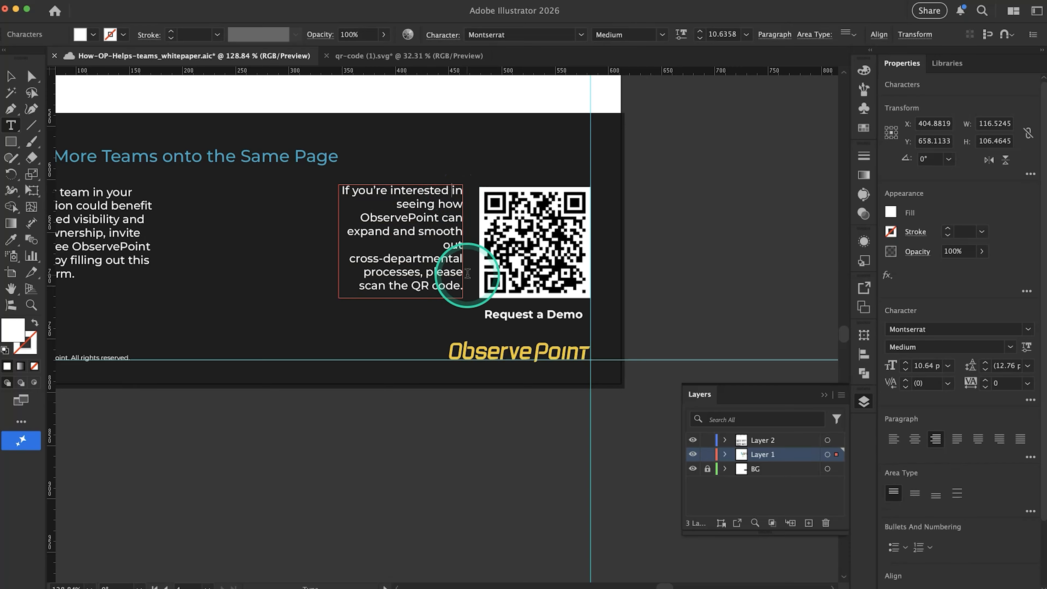
key(shift+Return)
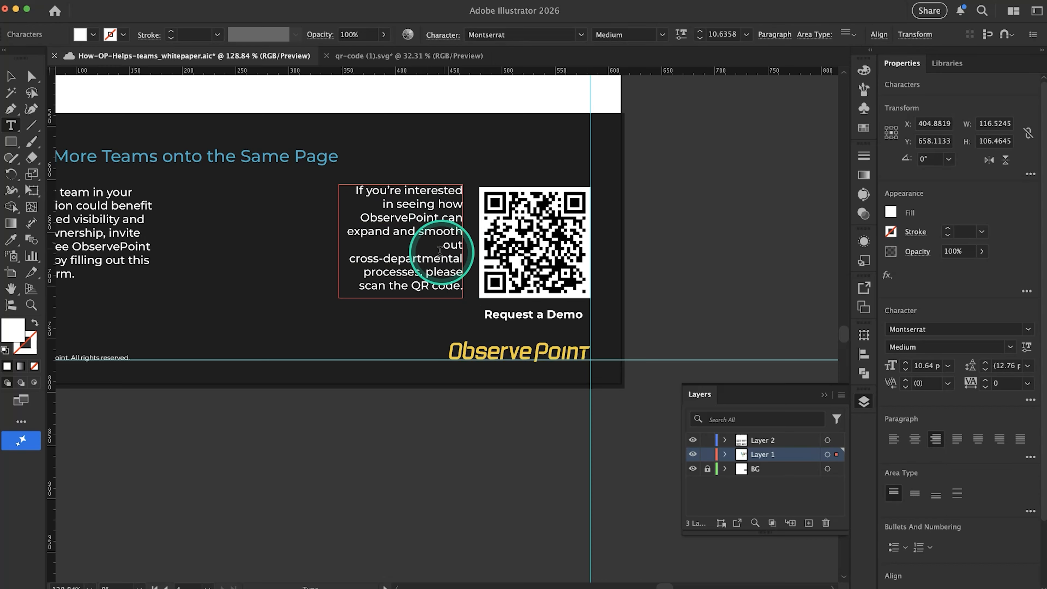
shift+click(497, 272)
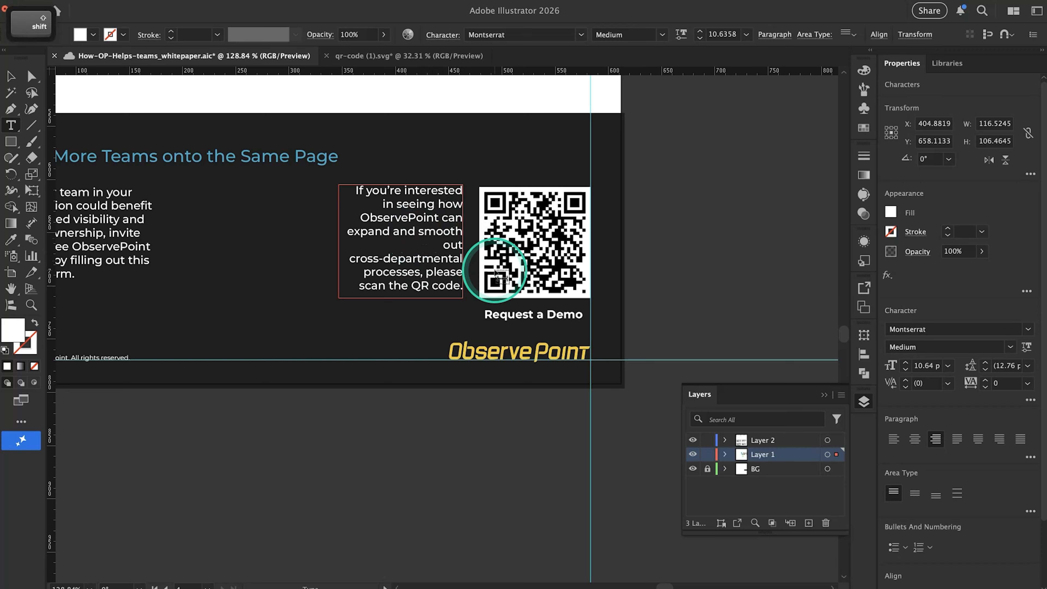
click(403, 239)
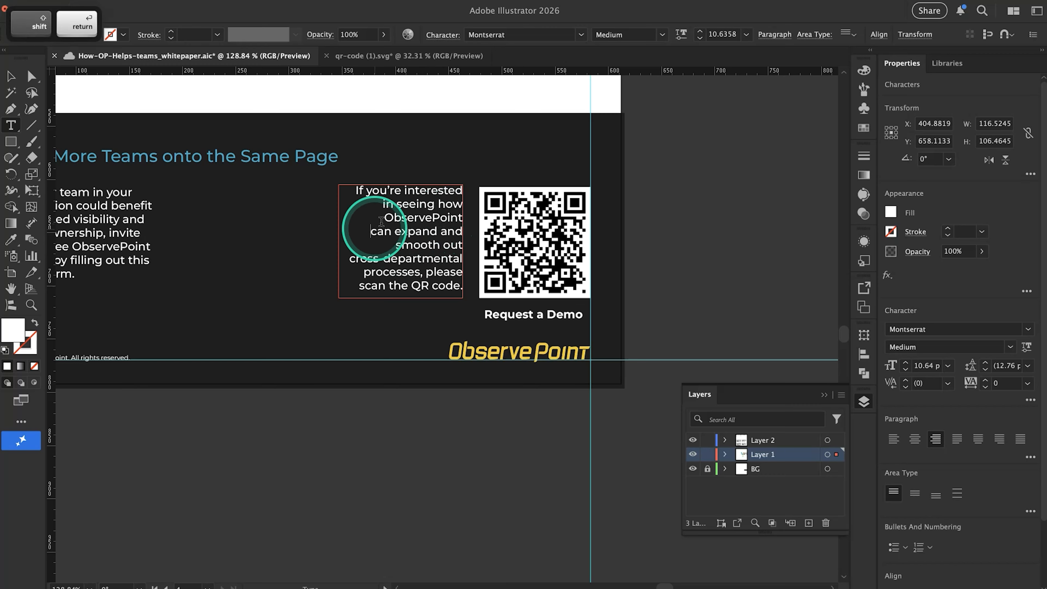
click(392, 285)
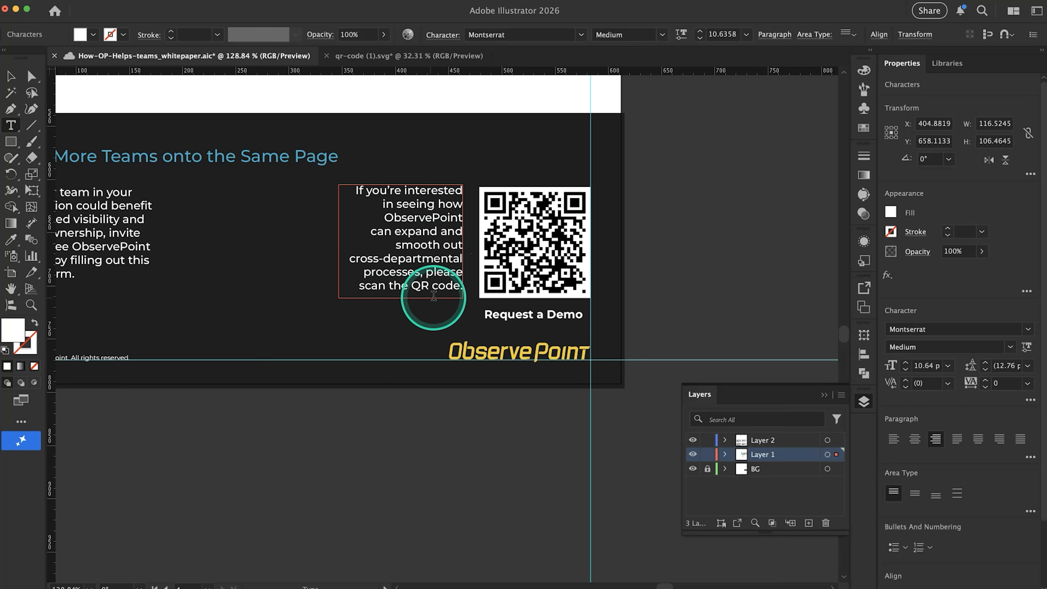
Nudge the "If you're interested" sentence down slightly so its frame starts level with the QR code's top edge
super+click(375, 429)
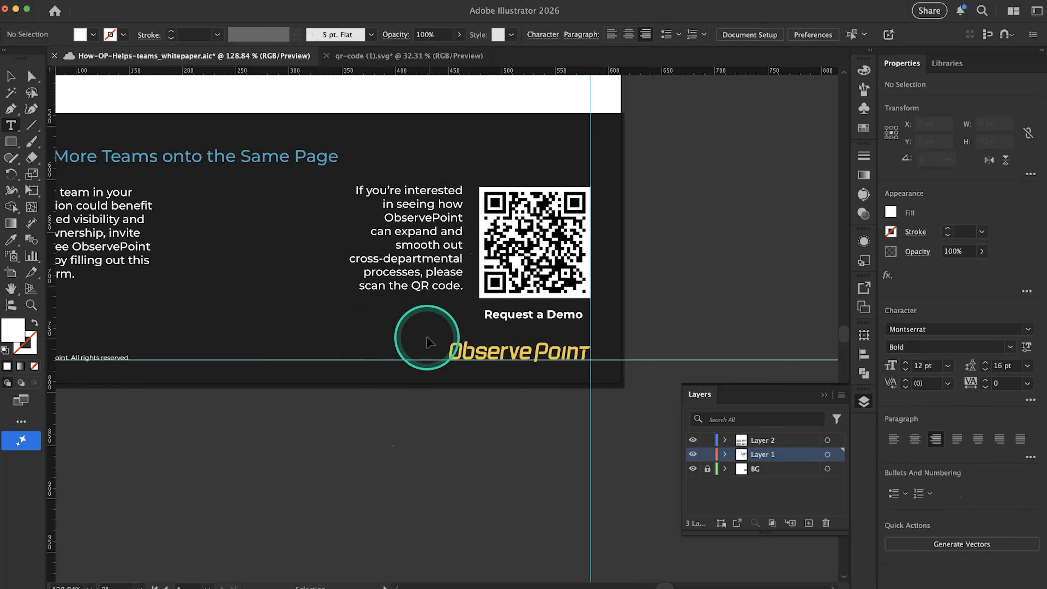
drag(420, 265, 418, 268)
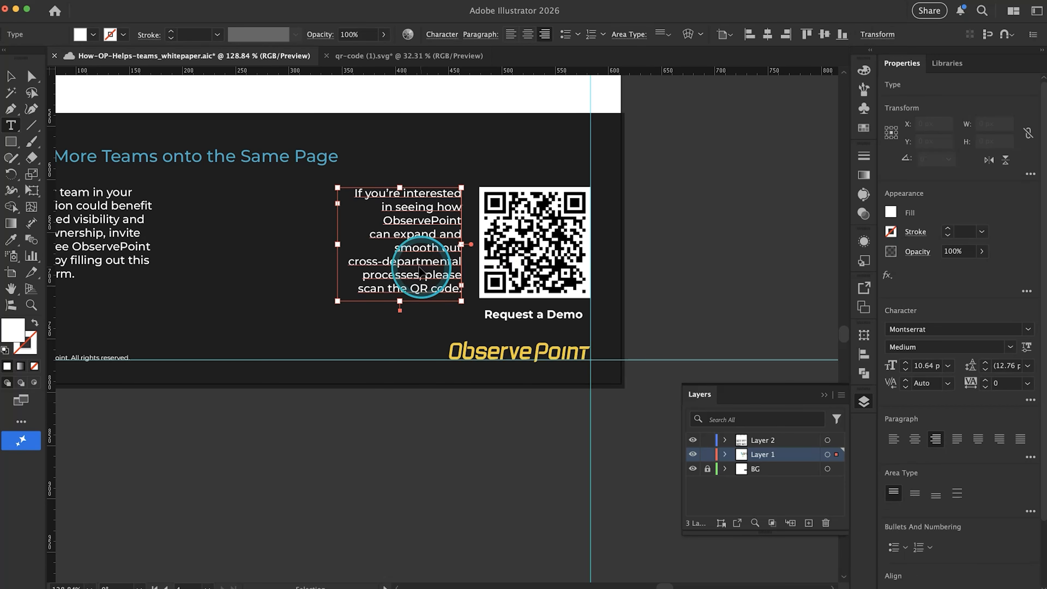
click(703, 250)
scroll(703, 250, down, 3)
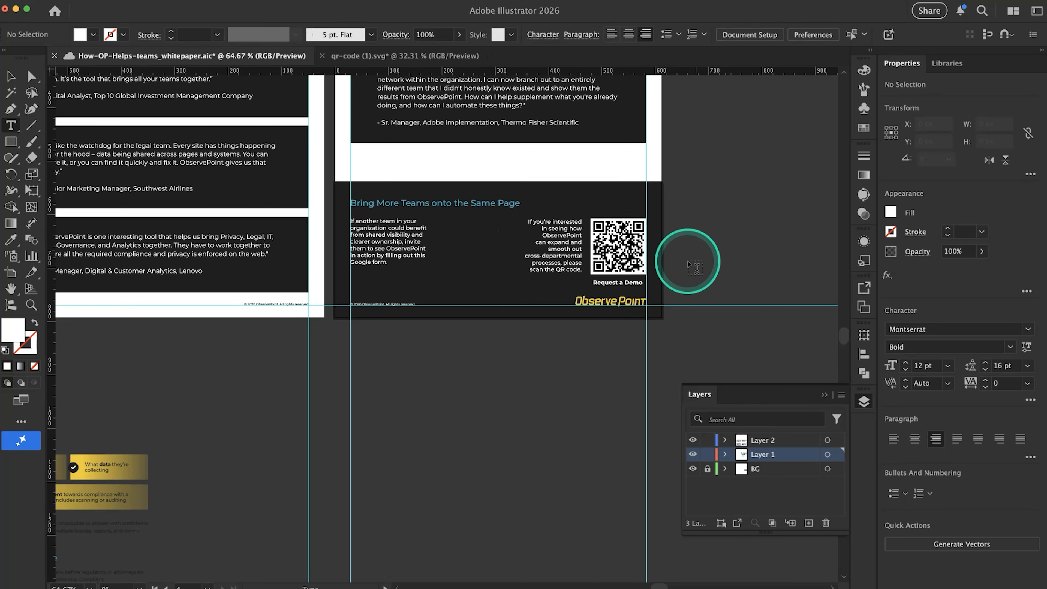
Widen the "If another team" text frame to the artboard's midpoint so the paragraph wraps over four lines
click(402, 244)
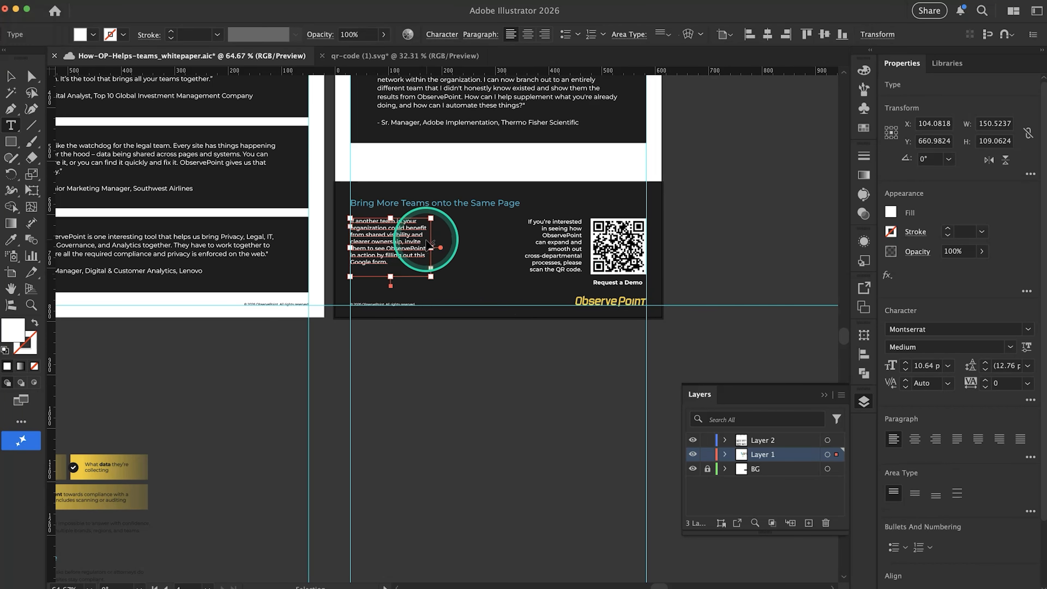
drag(431, 248, 505, 248)
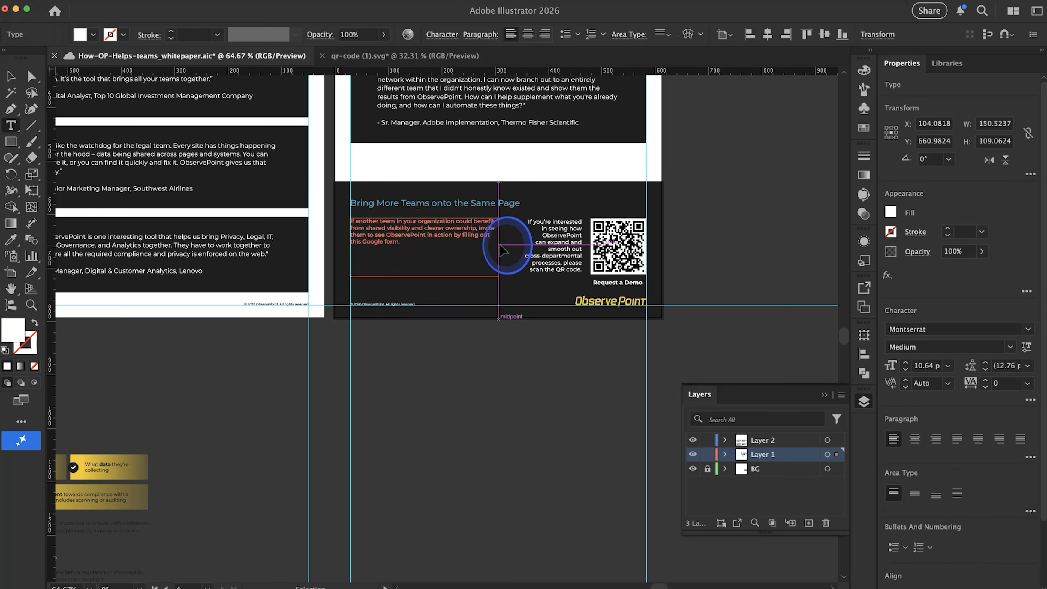
click(659, 292)
Move the "Request a Demo" caption closer to the QR code and change its wording to "Scan for Demo"
scroll(655, 298, up, 5)
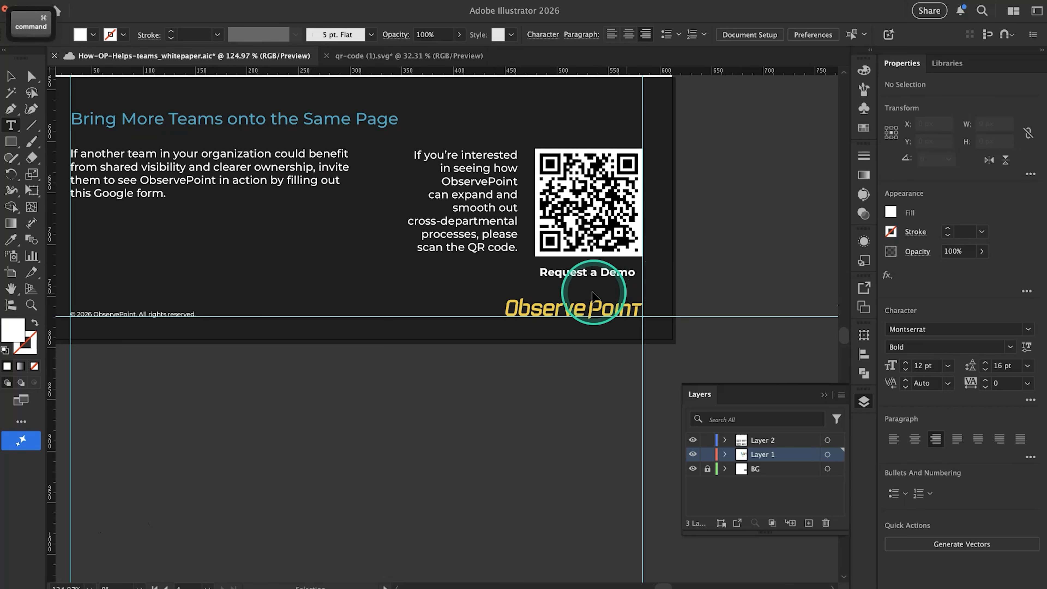
drag(590, 275, 588, 268)
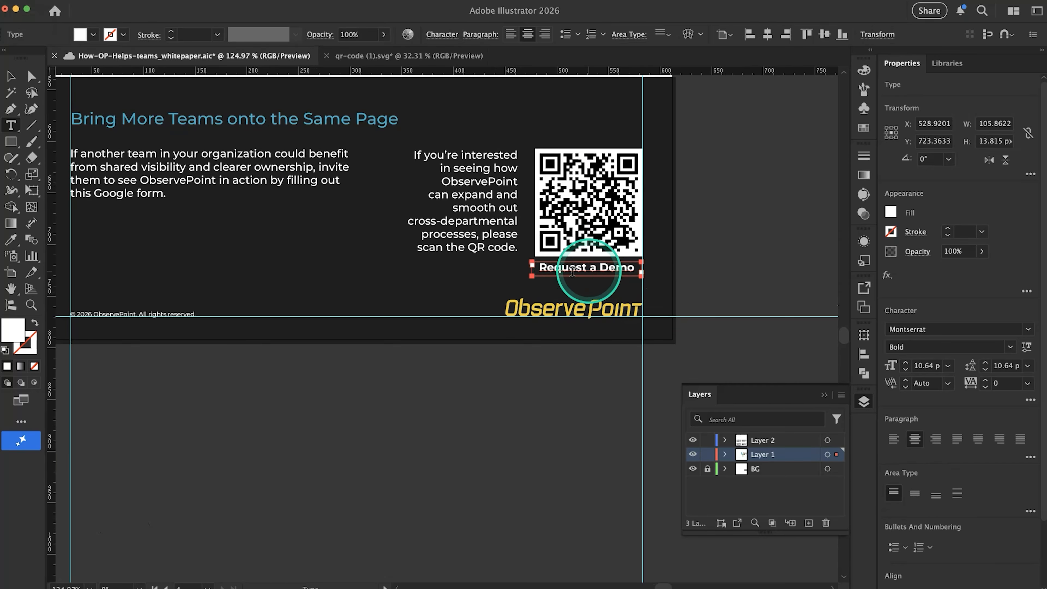
drag(596, 269, 538, 268)
text(Scan for)
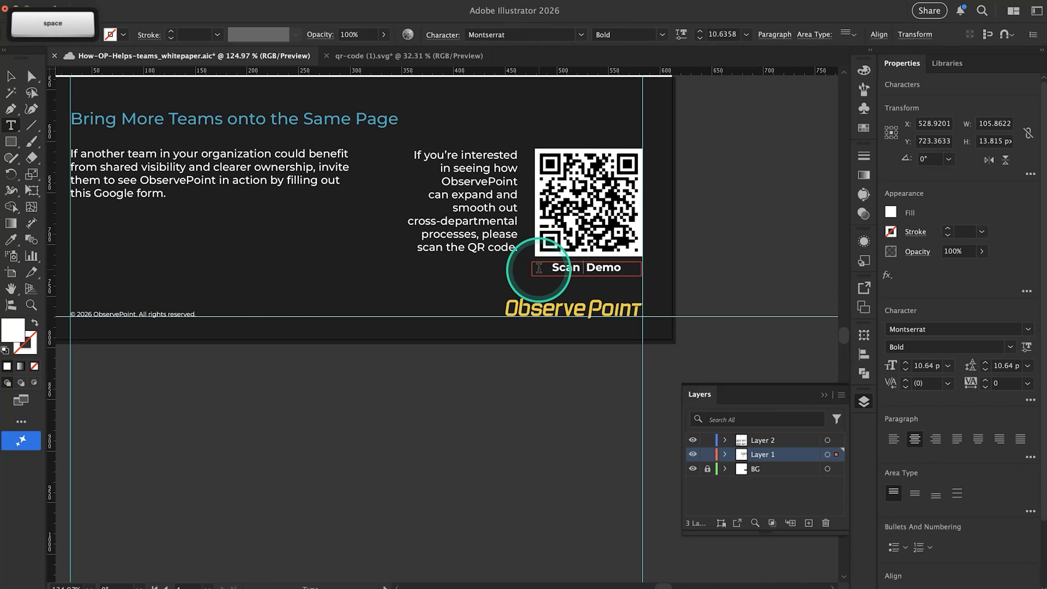
click(689, 256)
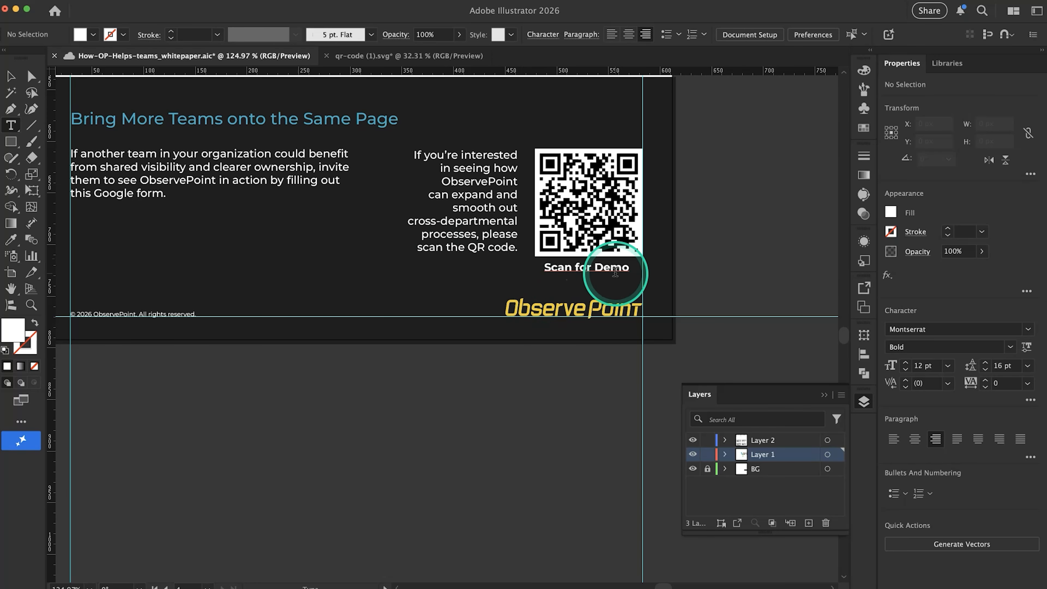
Move the ObservePoint logo above the copyright line, and lower the QR code, caption and sentence together toward the bottom margin guide
key(v)
scroll(671, 250, down, 3)
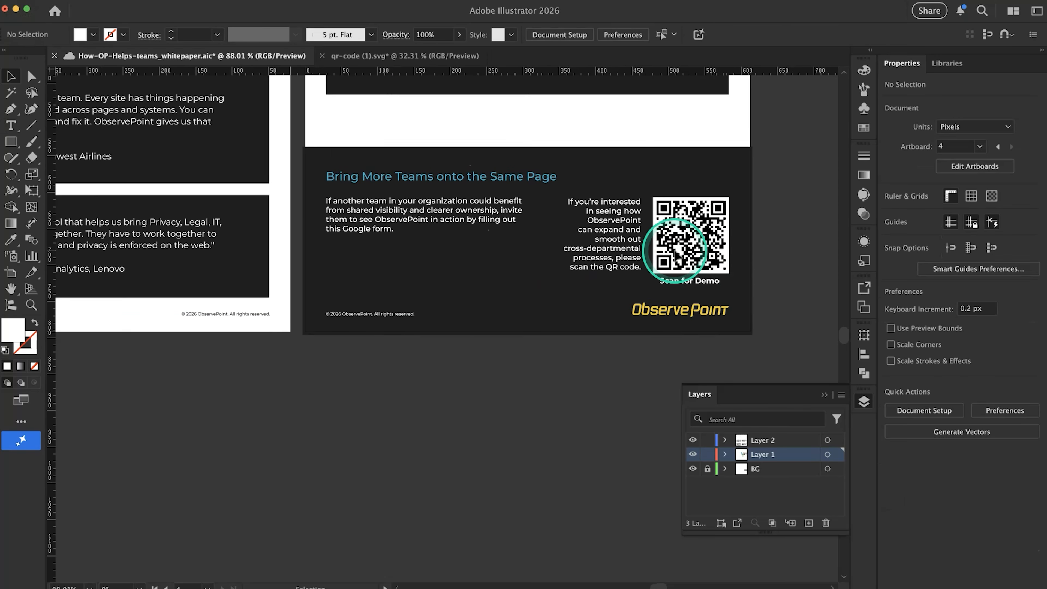
drag(676, 307, 406, 295)
drag(767, 293, 613, 248)
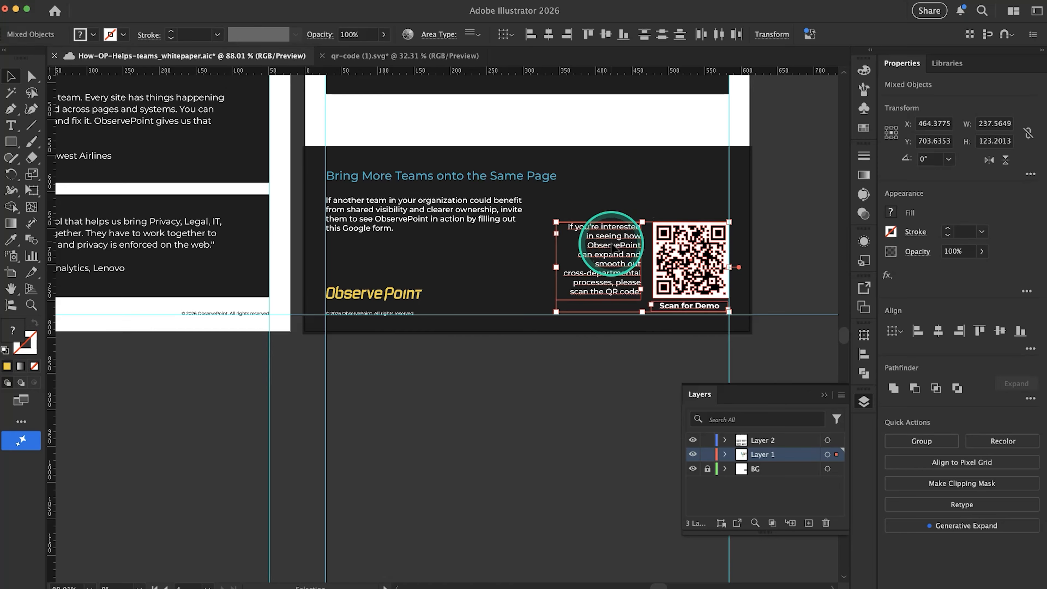
scroll(613, 247, up, 5)
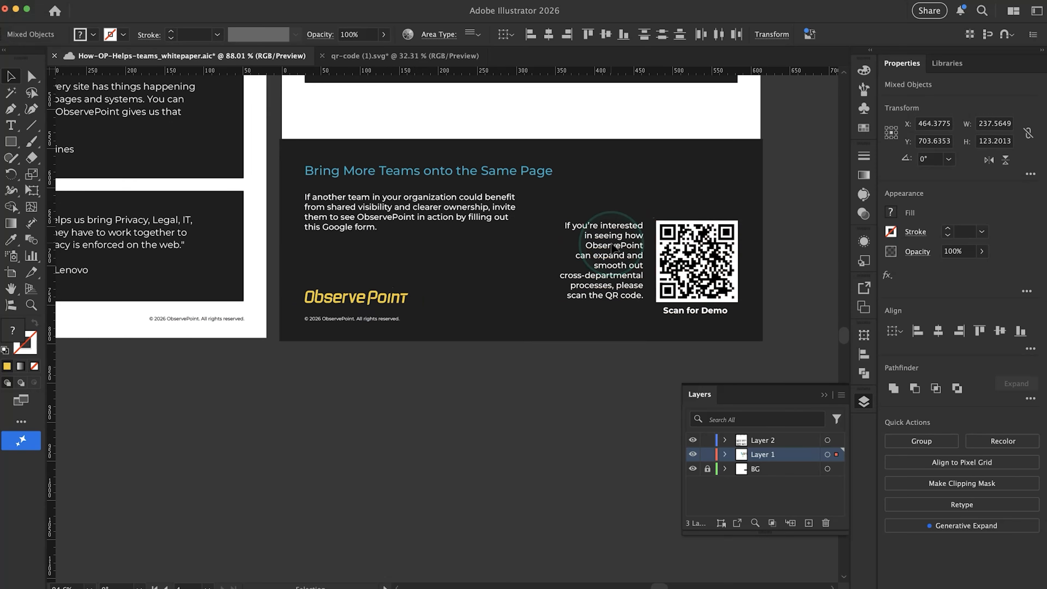
click(598, 406)
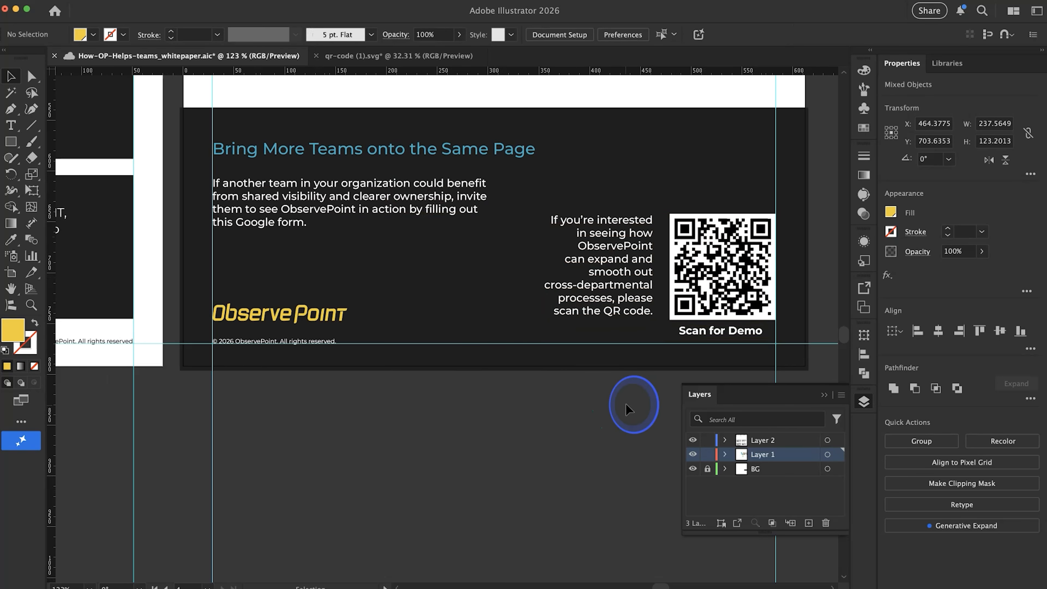
Widen the "If you're interested" text frame to about 232 px and remove the manual line breaks from its sentence
click(559, 274)
drag(533, 268, 417, 268)
double_click(419, 261)
click(427, 260)
click(419, 261)
key(BackSpace)
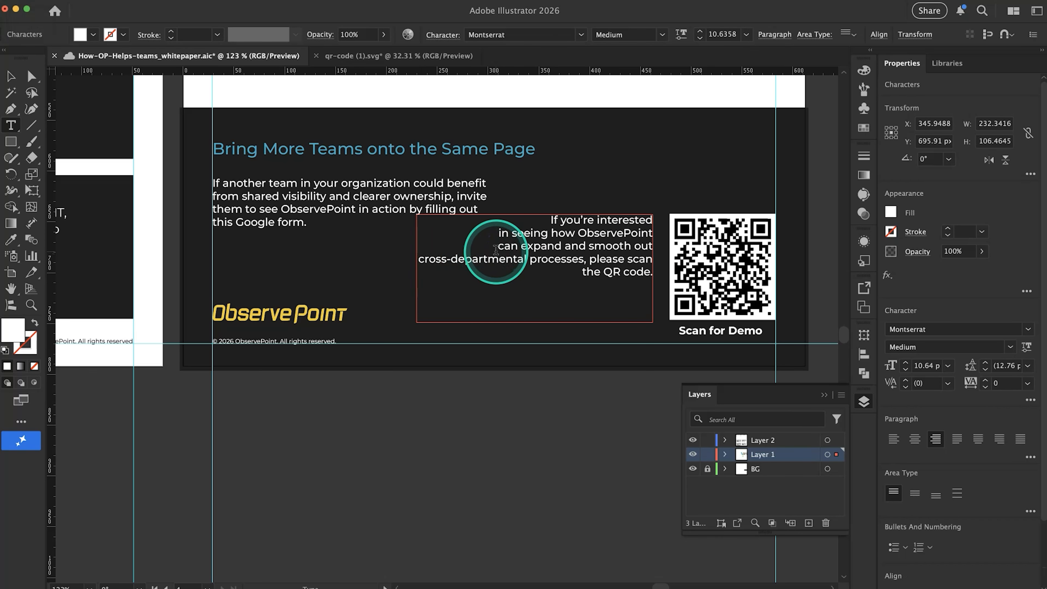
click(491, 228)
key(BackSpace)
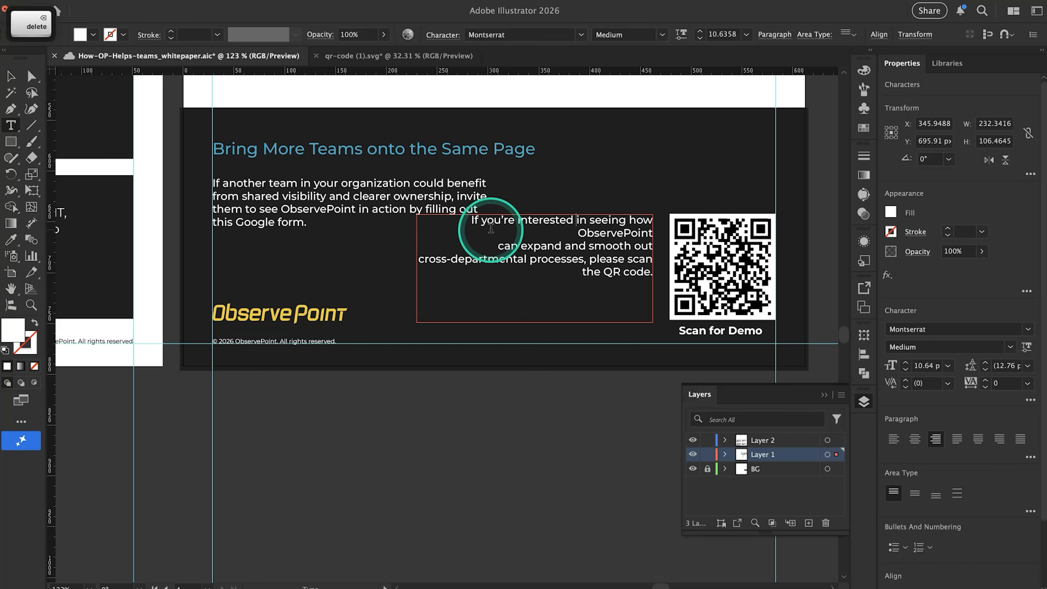
click(494, 251)
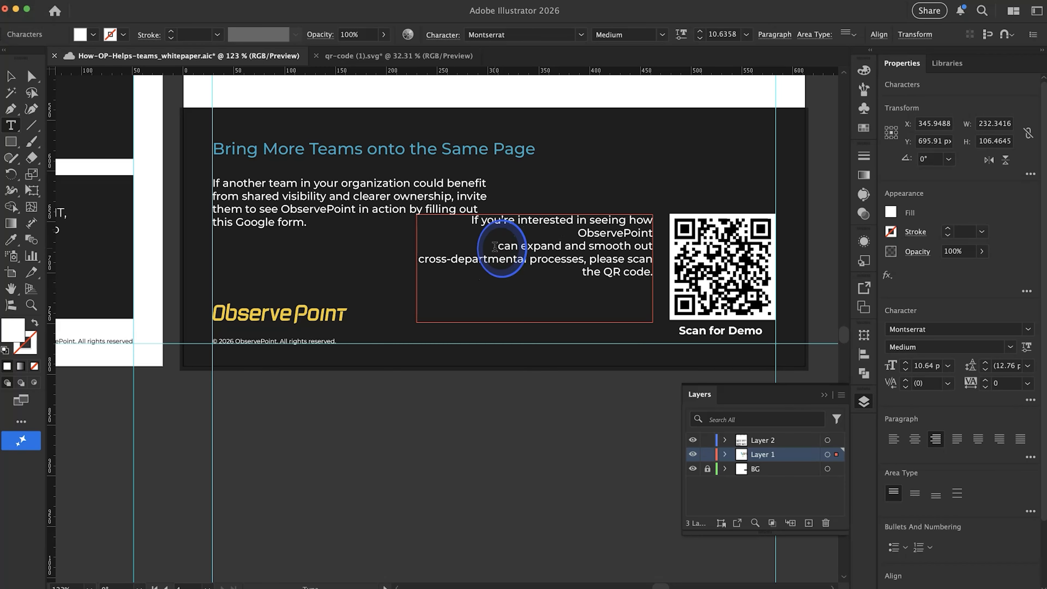
key(BackSpace)
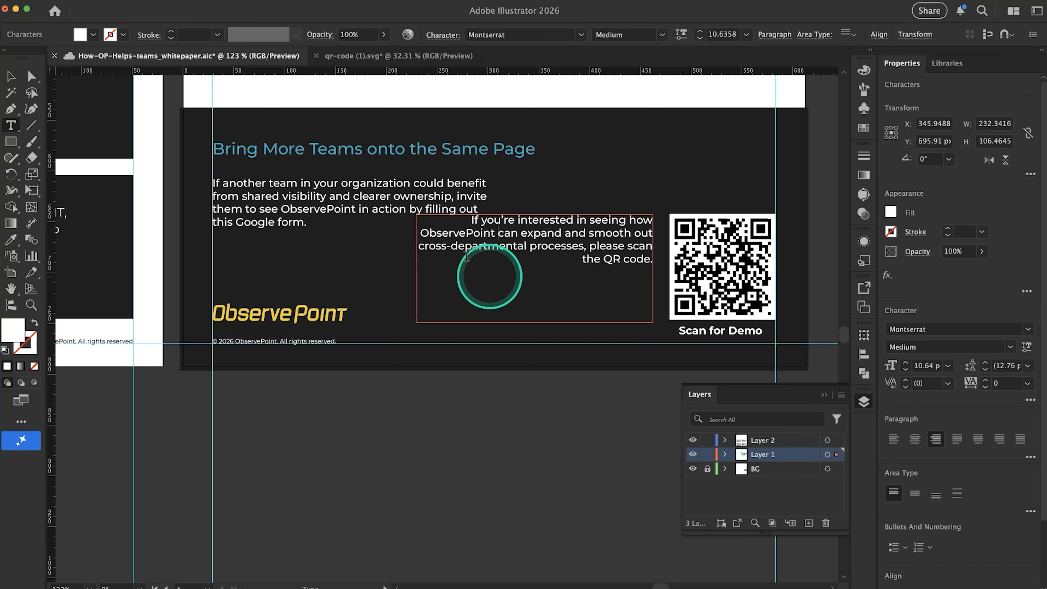
Shorten the "If you're interested" frame from its top to about 71 px high and narrow it to rewrap the sentence over four lines
click(11, 76)
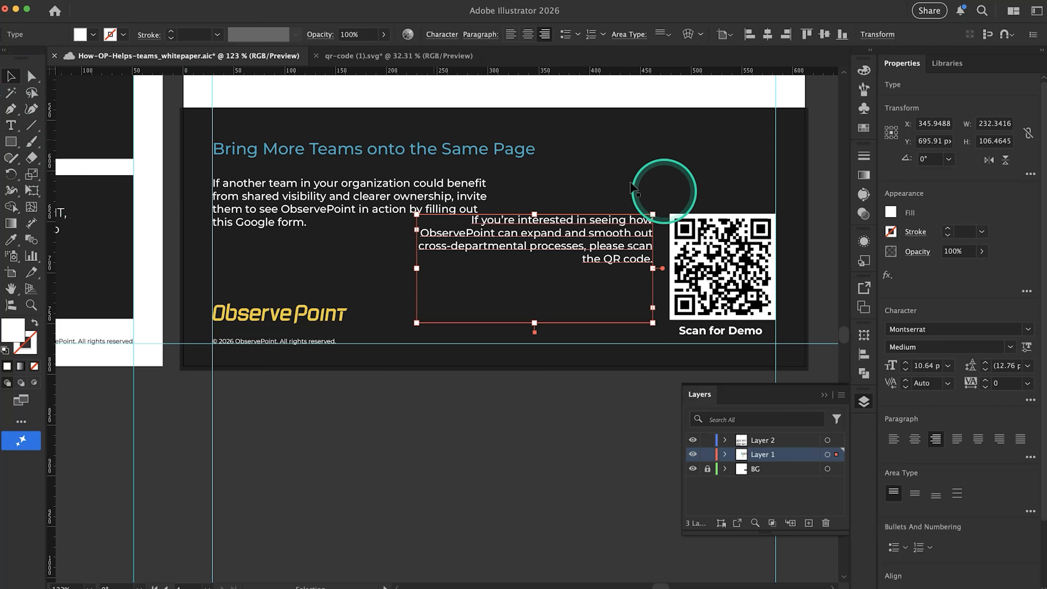
drag(535, 214, 535, 251)
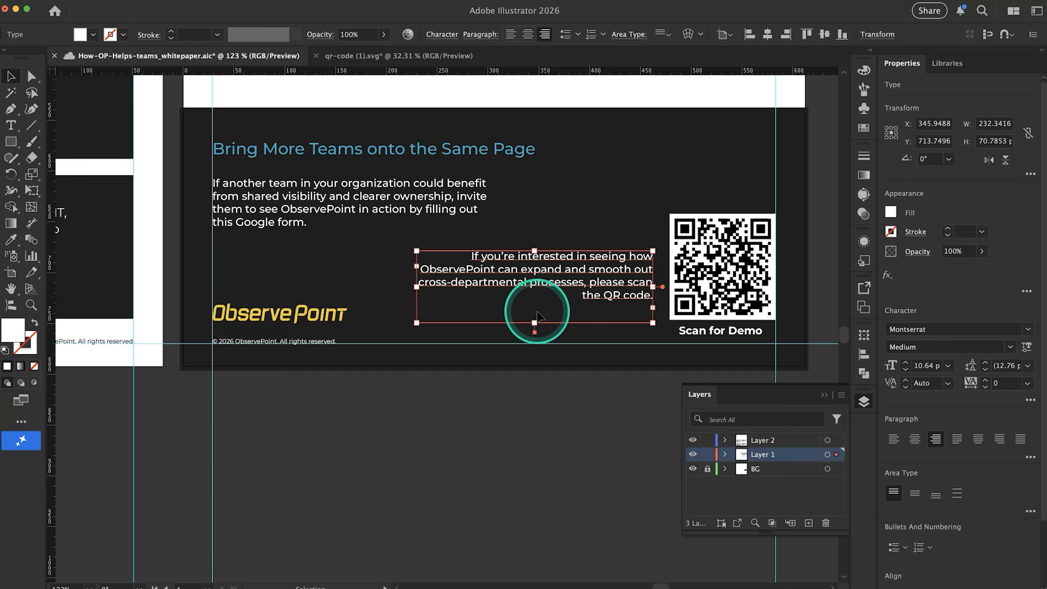
drag(417, 287, 444, 292)
click(517, 391)
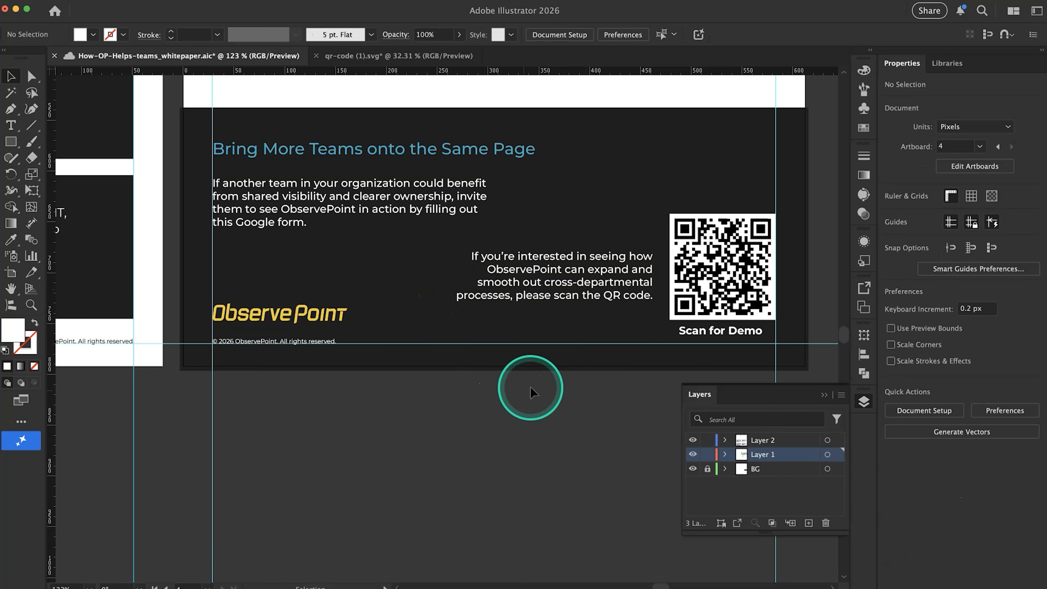
Shrink the QR code to about 81 px square, matching the width of the "Scan for Demo" caption
scroll(487, 388, down, 2)
scroll(488, 388, down, 6)
scroll(488, 388, up, 6)
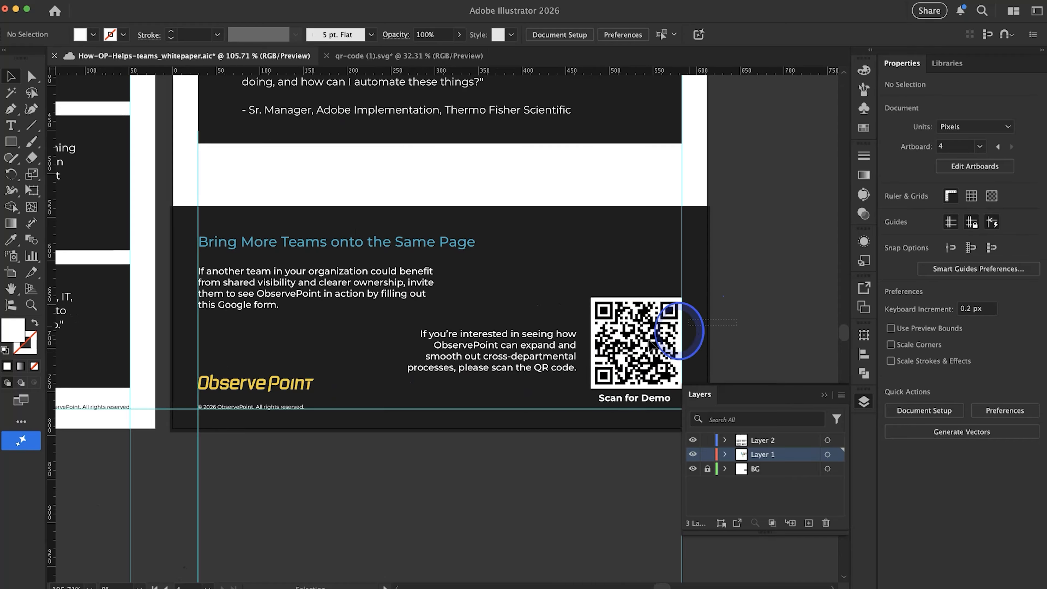
click(627, 350)
mouse_move(591, 297)
mouse_down()
mouse_move(561, 268)
mouse_move(600, 306)
mouse_up()
drag(681, 308, 671, 318)
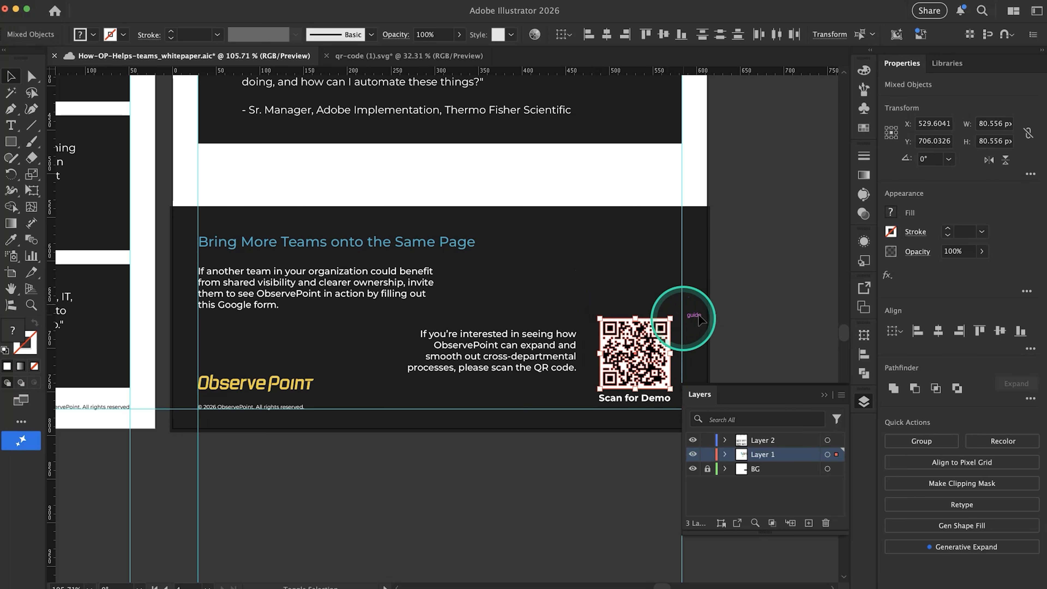
Move the "If you're interested" sentence sideways, closer to the QR code
click(555, 358)
drag(548, 357, 561, 358)
scroll(624, 364, down, 3)
click(573, 444)
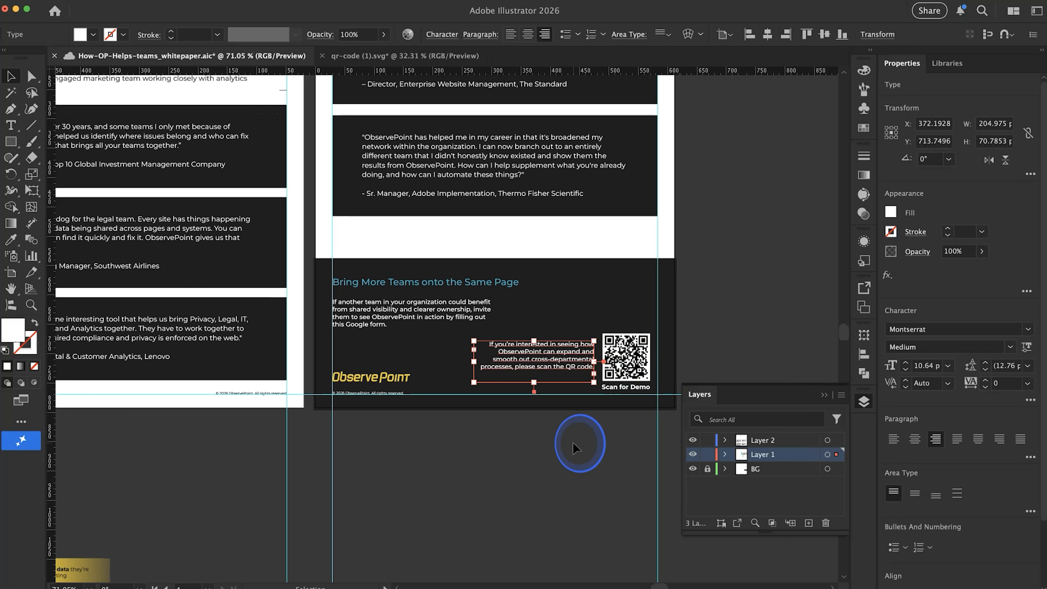
Widen the "If another team in your organization" text frame to the far margin guide and reduce its height
click(473, 316)
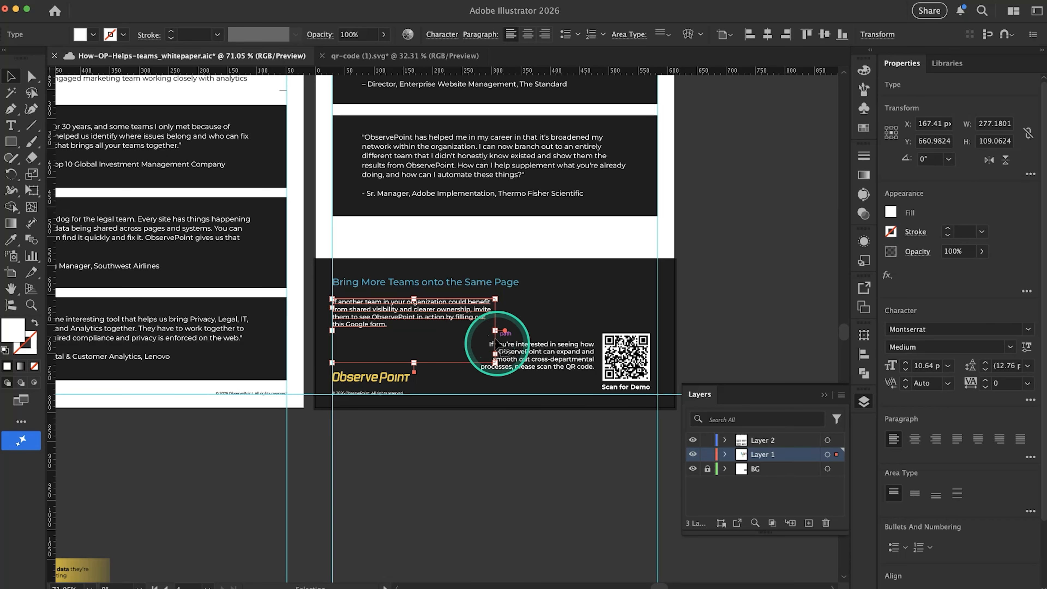
drag(496, 363, 660, 326)
click(716, 341)
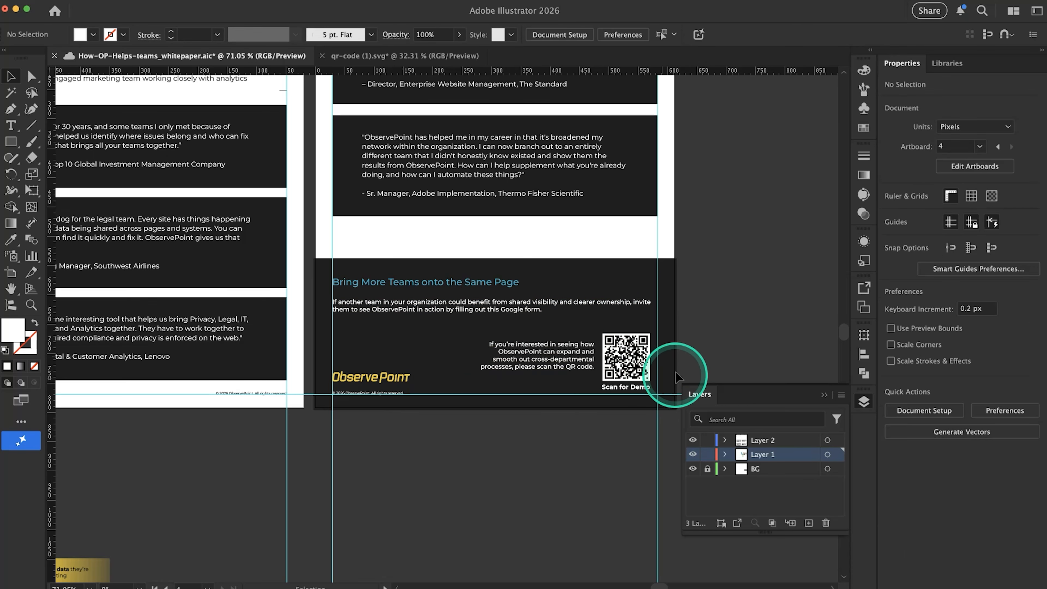
Examine the fourth page's footer layout and spacing at different magnifications, with and without guides
scroll(676, 373, up, 2)
scroll(676, 376, down, 3)
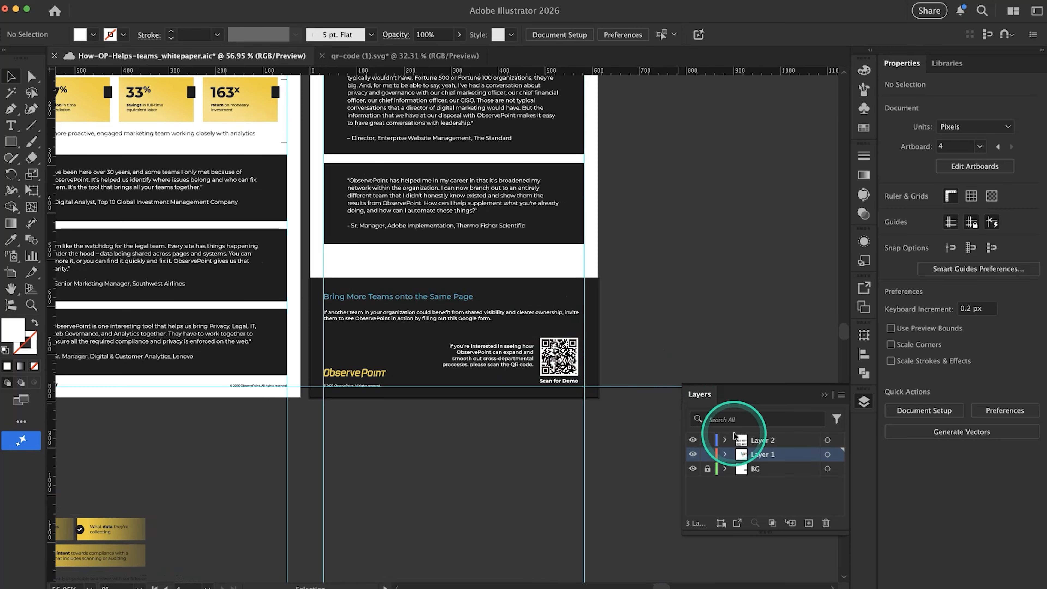
scroll(651, 376, up, 3)
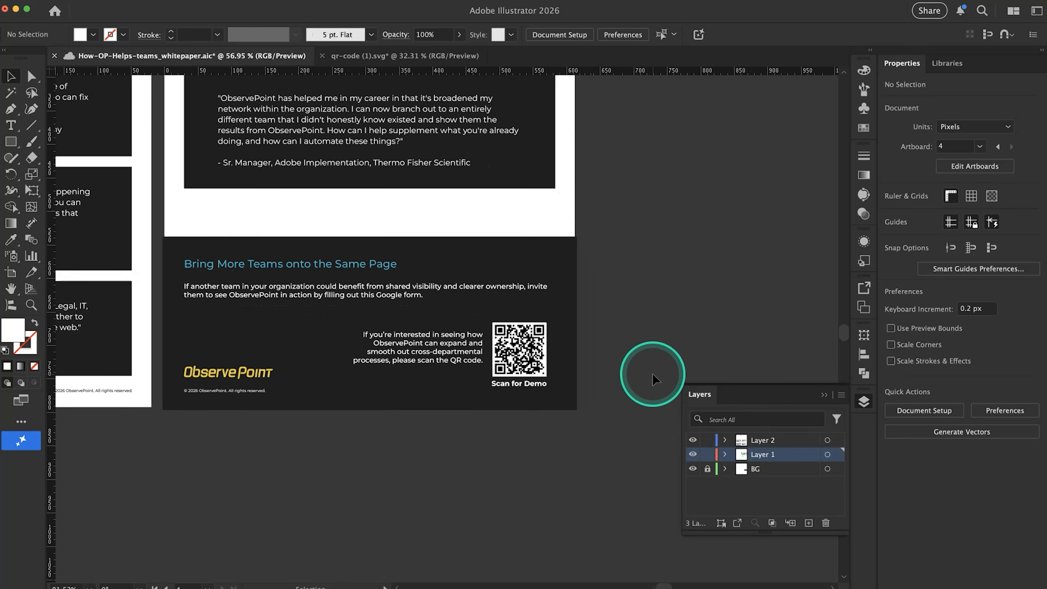
scroll(656, 379, up, 3)
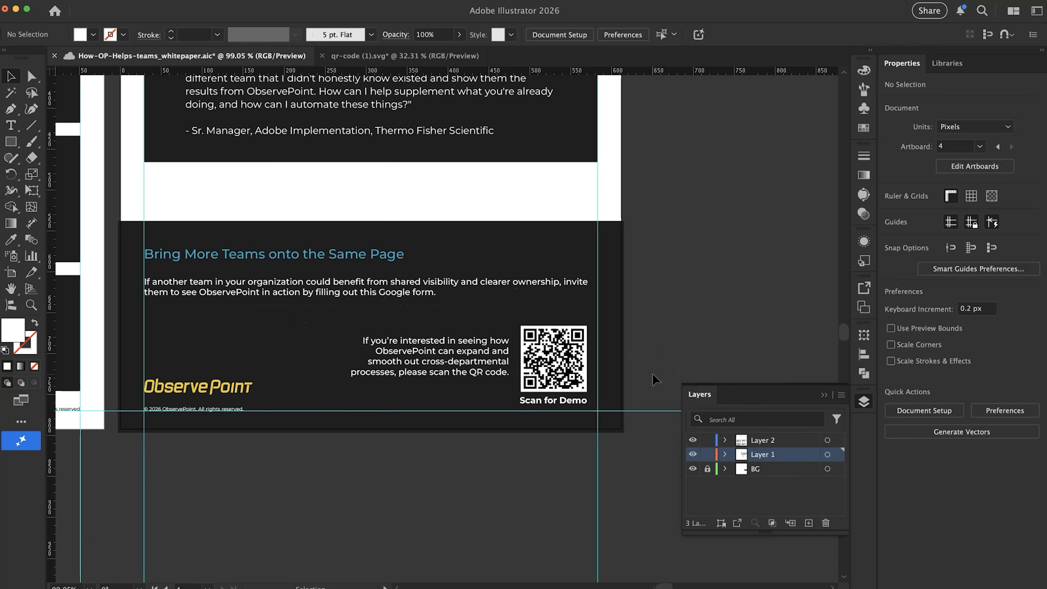
scroll(655, 379, left, 2)
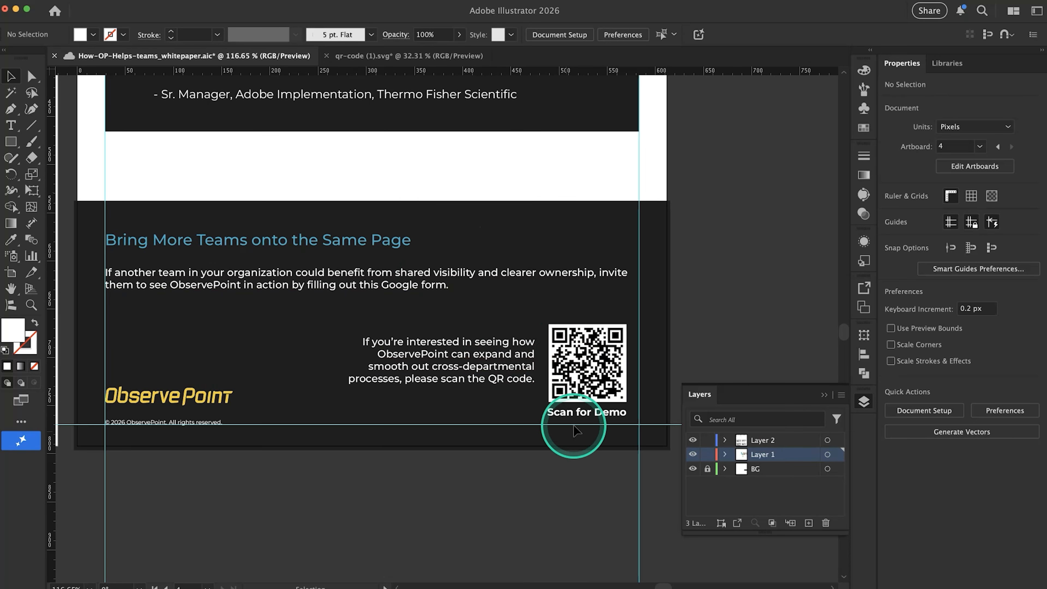
scroll(574, 426, down, 3)
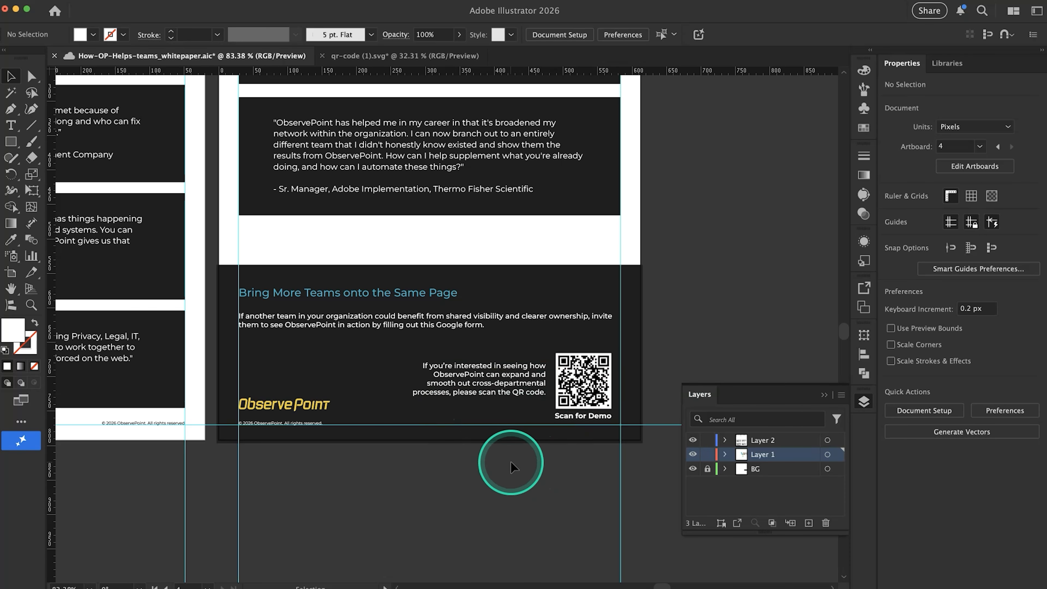
scroll(509, 460, up, 2)
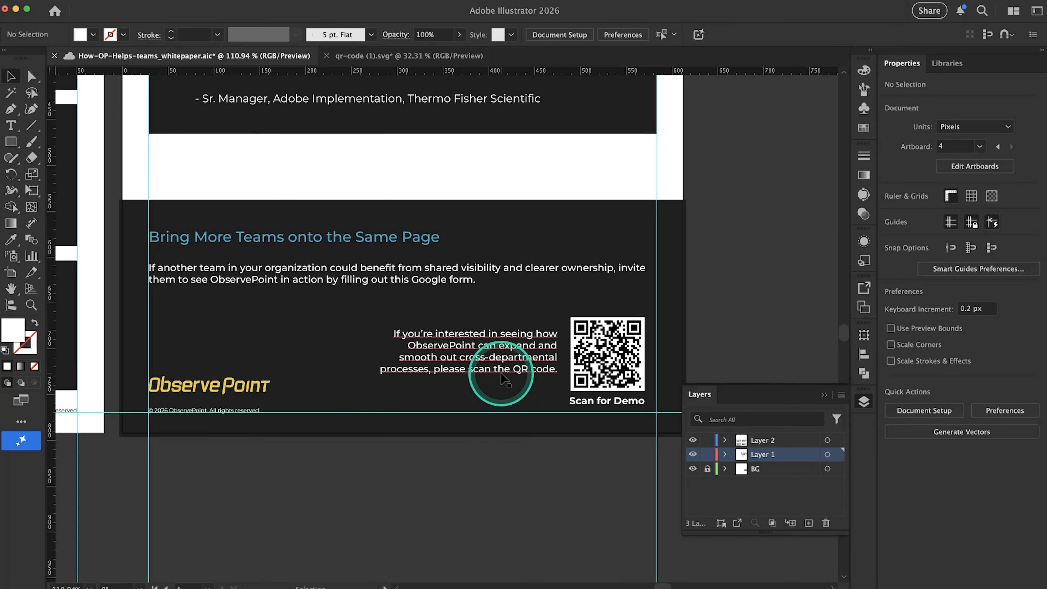
Copy the full text of the "If you're interested" sentence beside the QR code
click(503, 377)
double_click(501, 377)
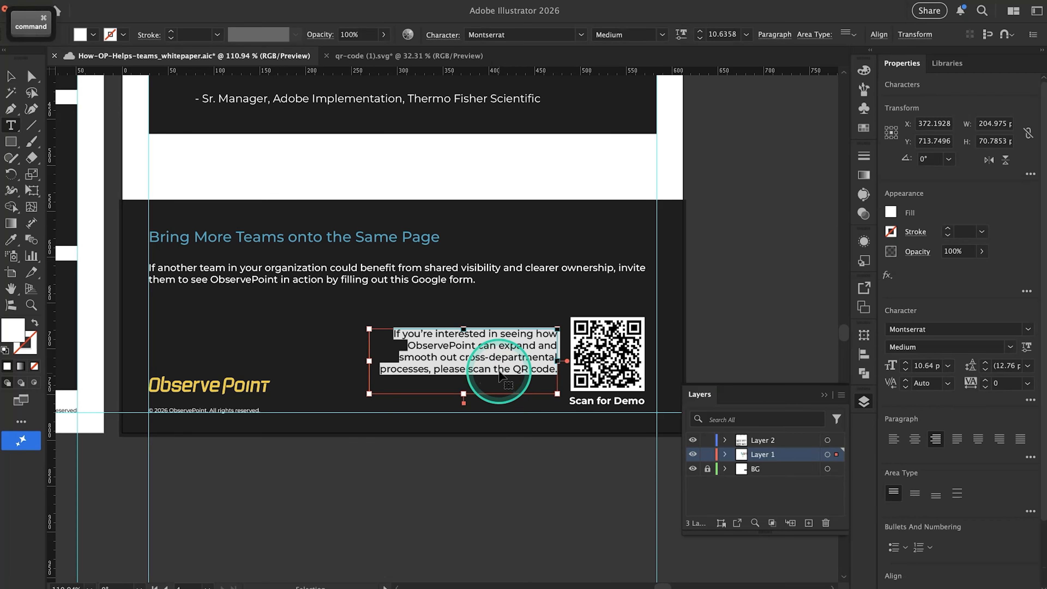
key(super+c)
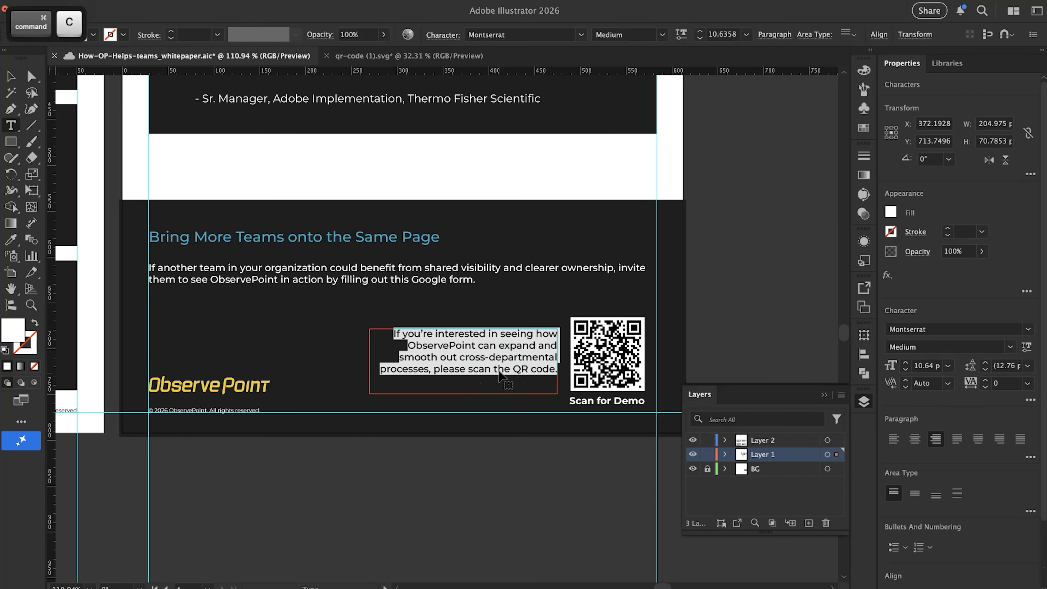
super+click(494, 481)
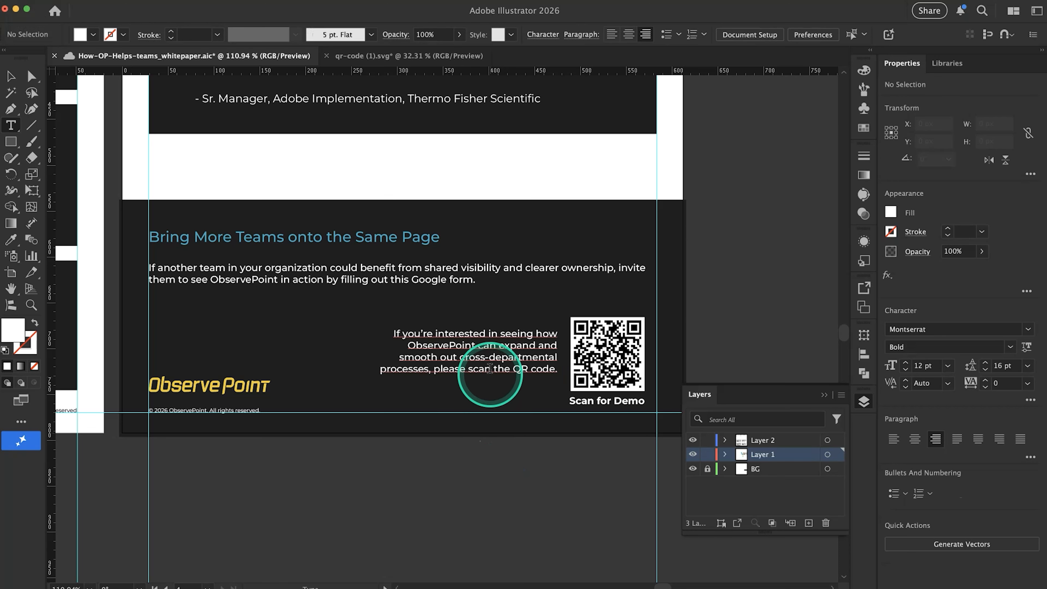
click(495, 379)
double_click(481, 375)
key(super+c)
super+click(488, 510)
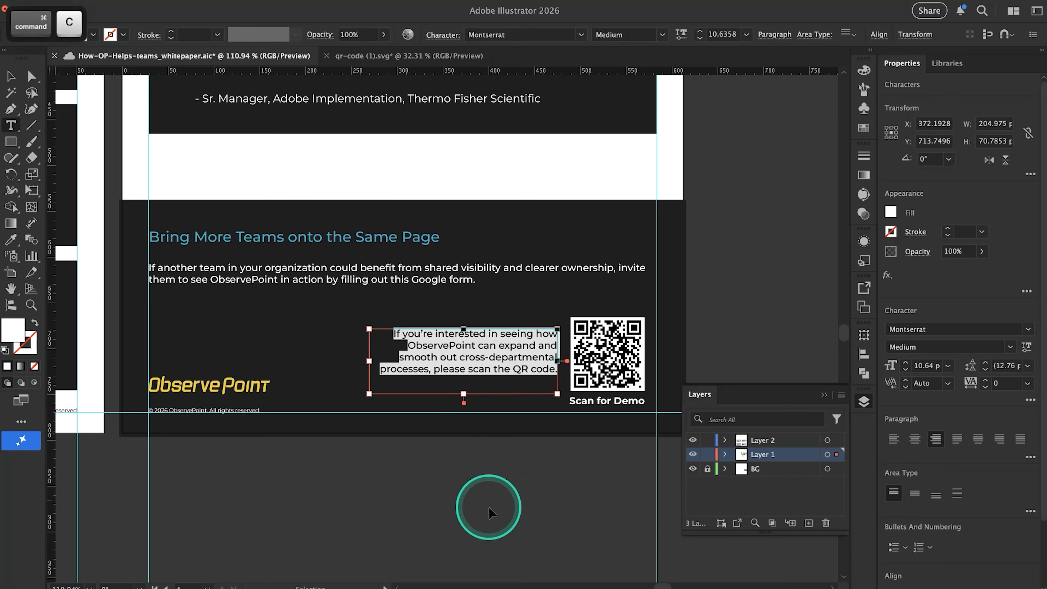
Switch to the browser, open ChatGPT in a new tab and start a new chat
key(super+Tab)
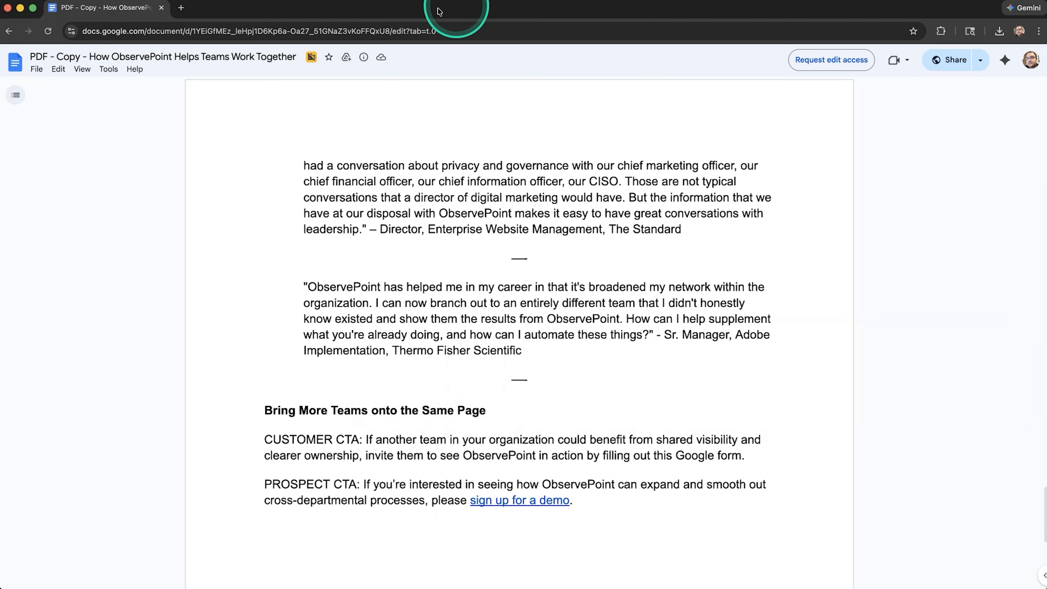
click(181, 8)
text(chat)
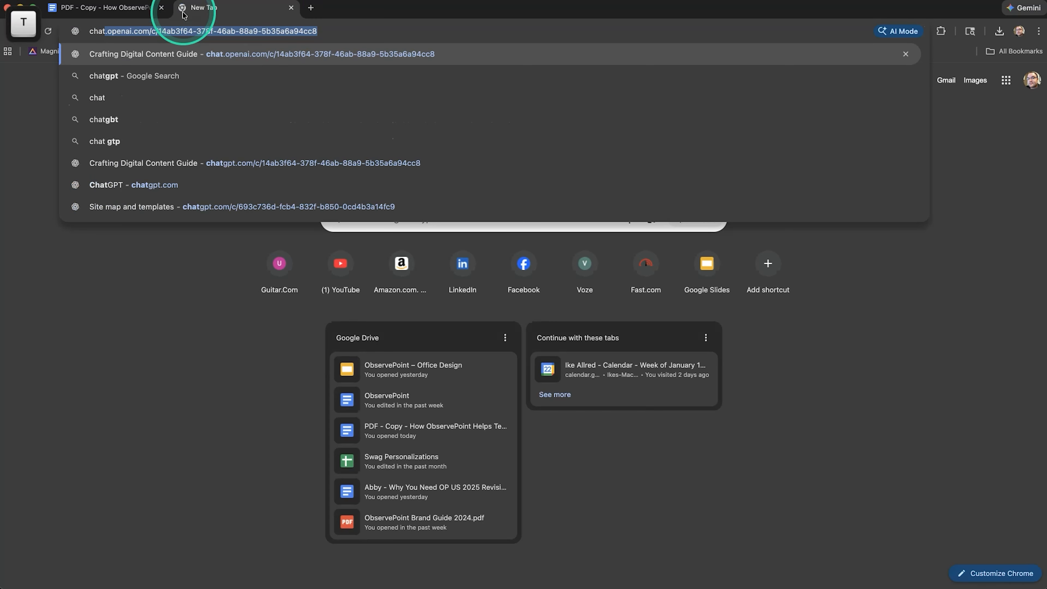
key(Return)
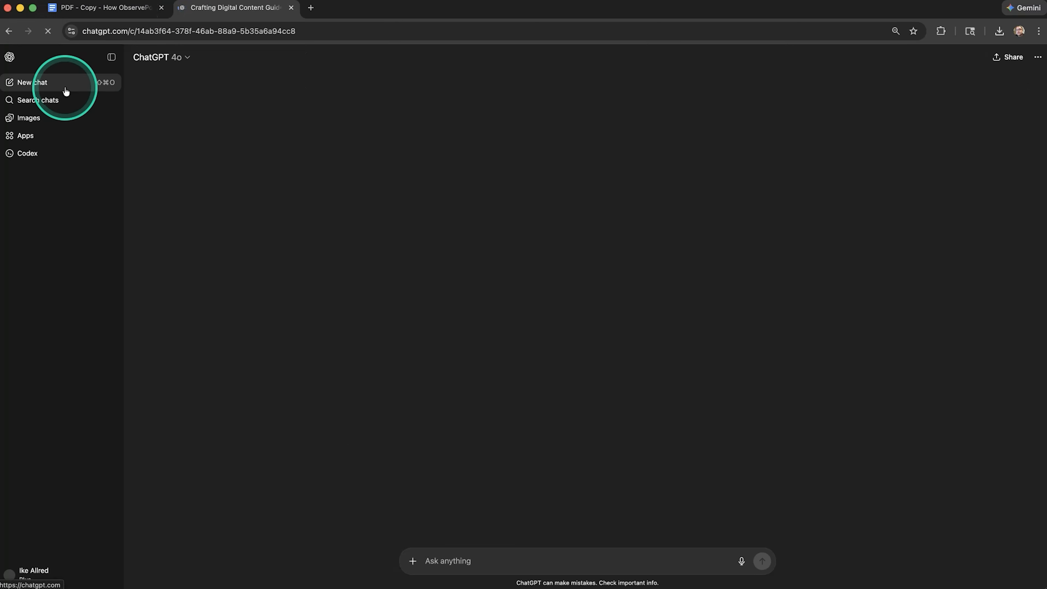
click(66, 88)
click(516, 292)
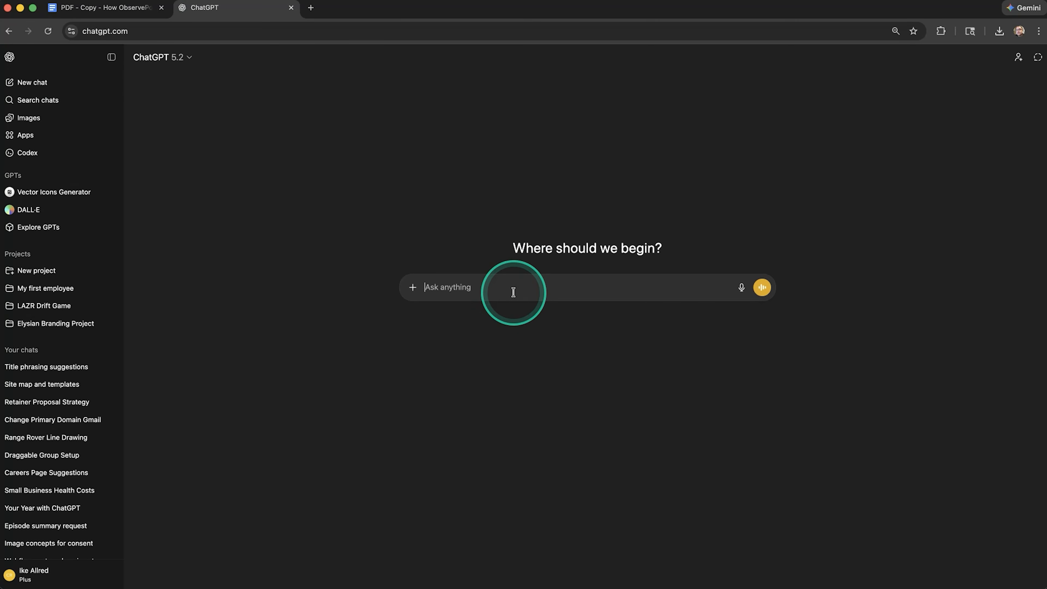
Begin the prompt with "You're an expert in marketing for SaaS businesses."
key(shift)
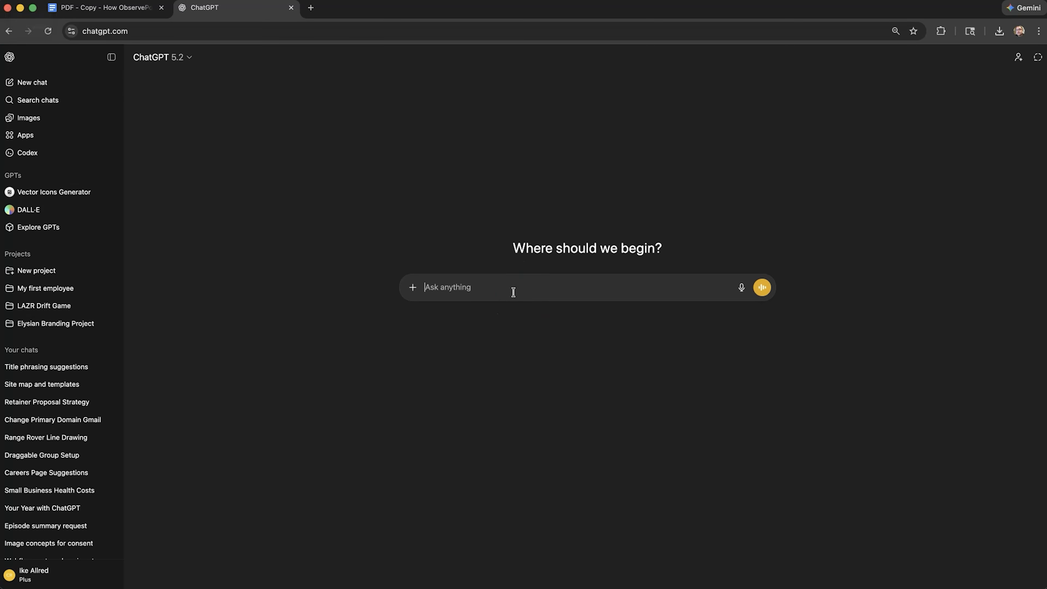
text(You're an e)
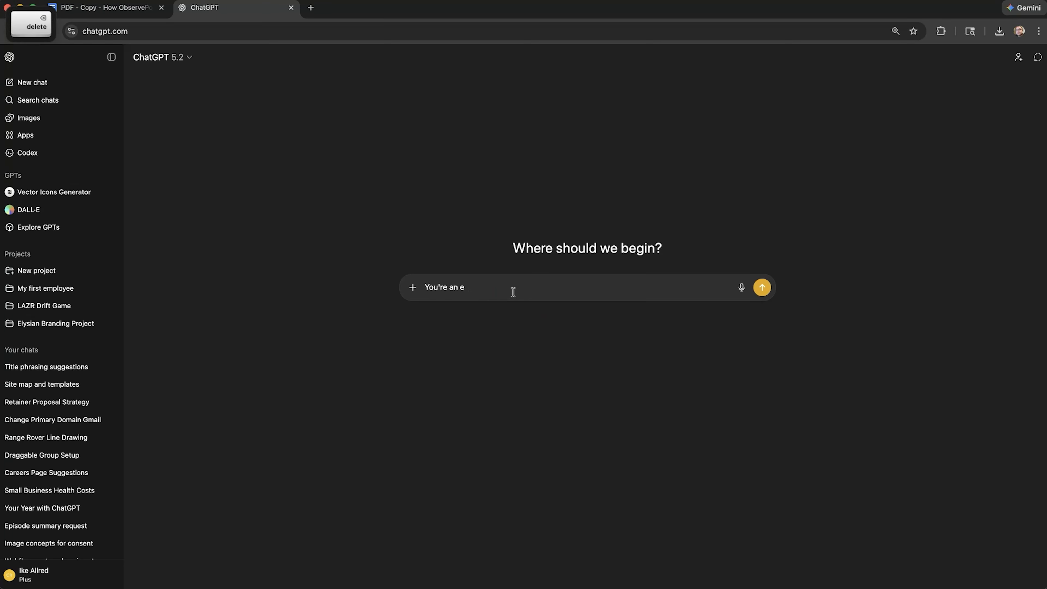
text(dxert in )
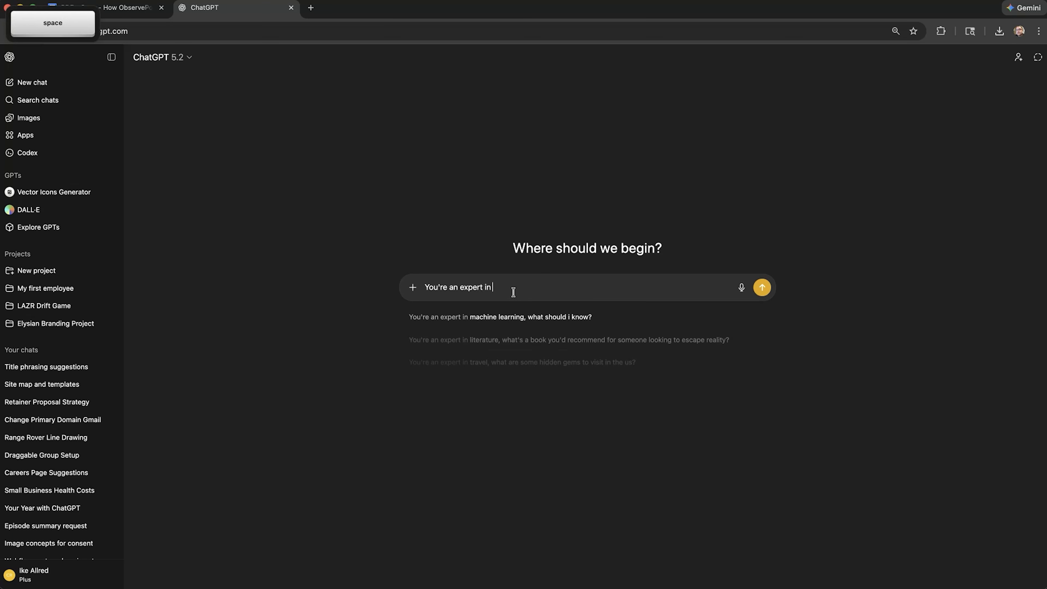
text(market)
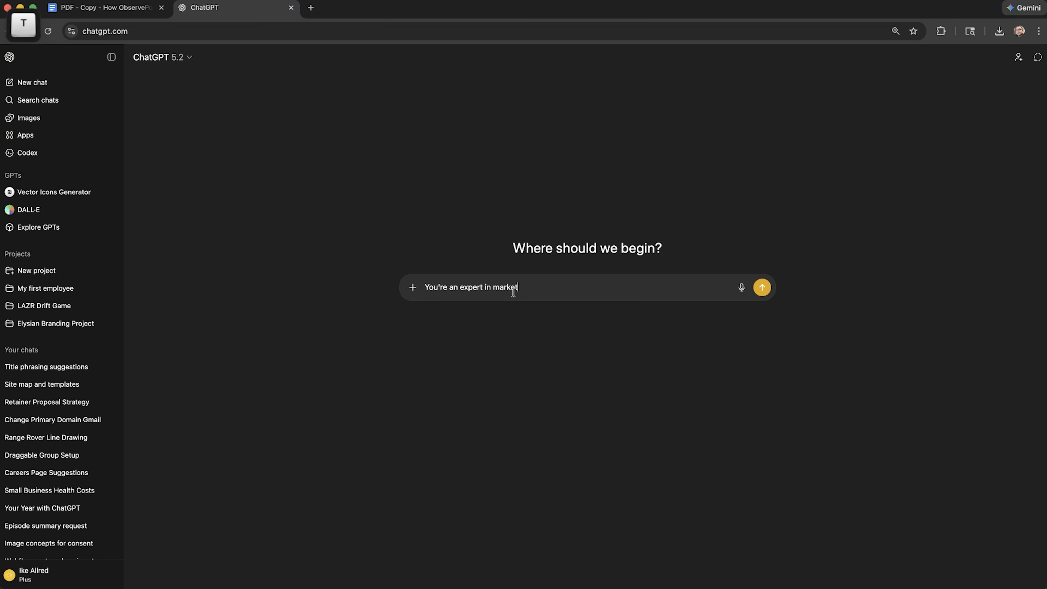
text(ing for SaaS businesses.)
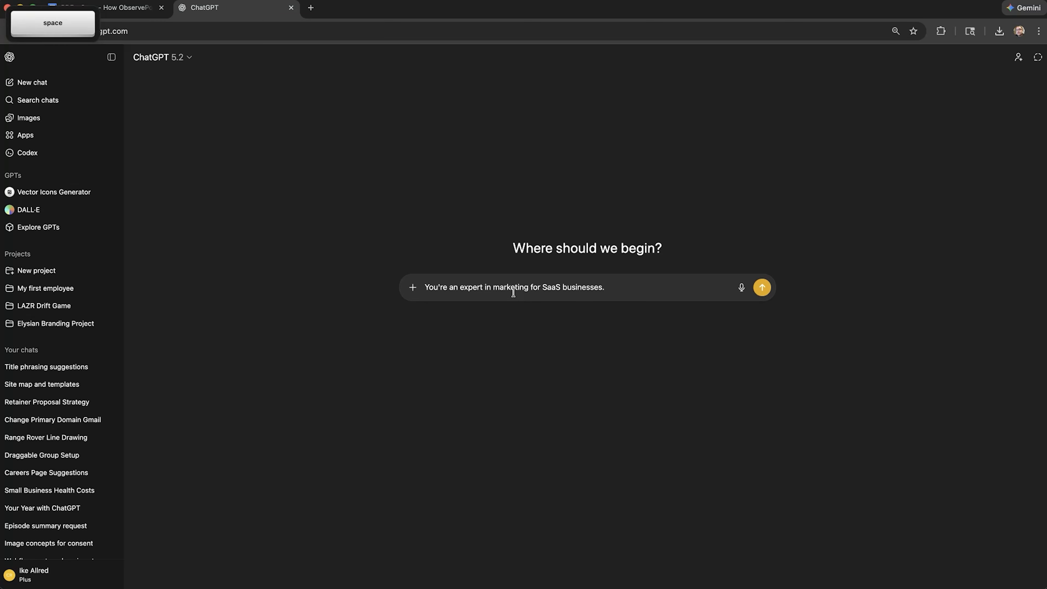
Add the request "Please help me improve this CTA to entice the user to click on the QR code."
text(Please help me)
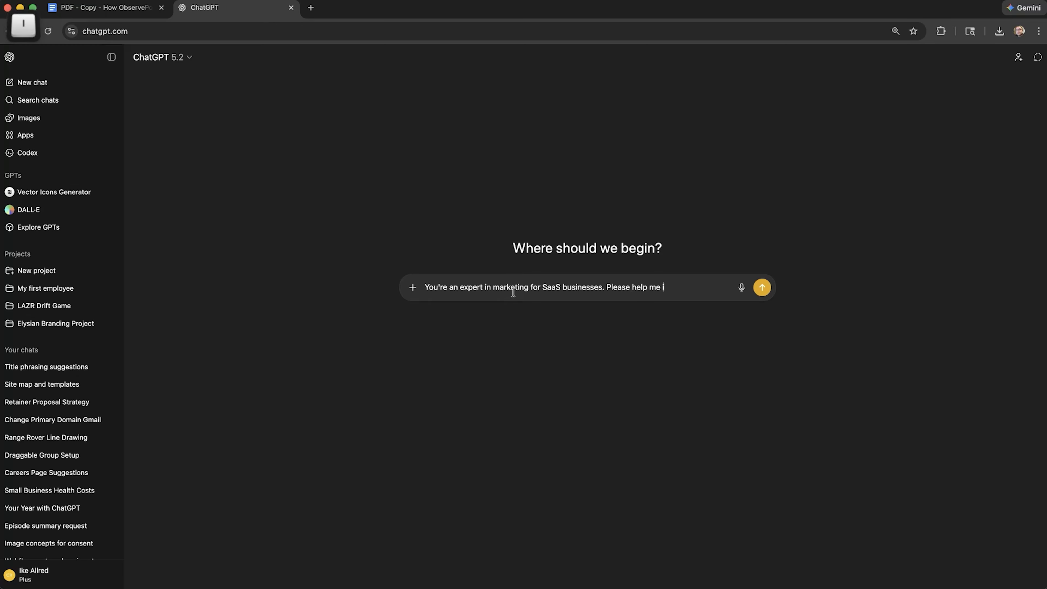
text( improve this CTA to)
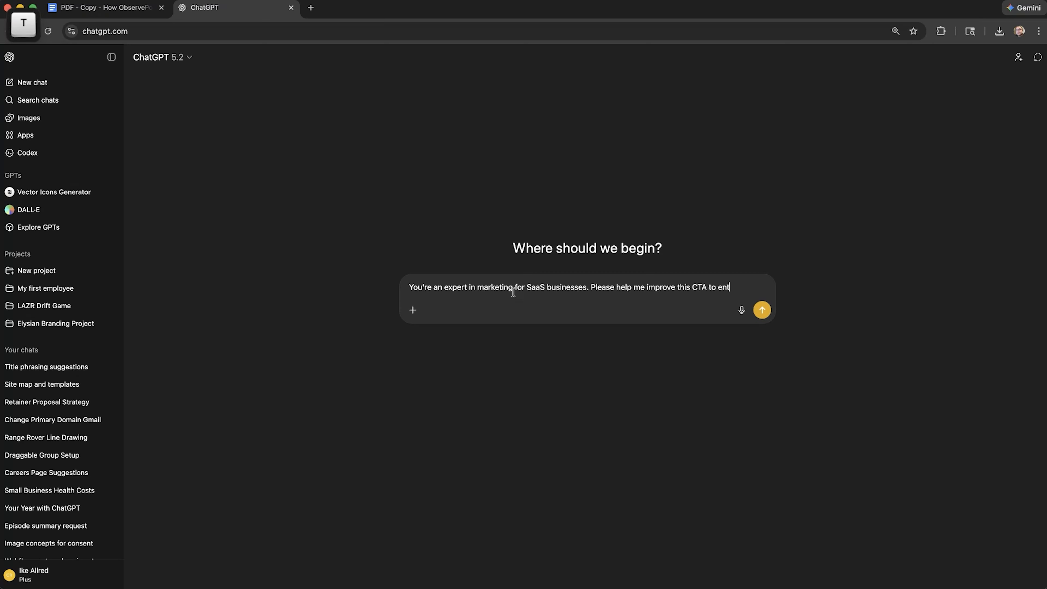
text(entice the user to click on the)
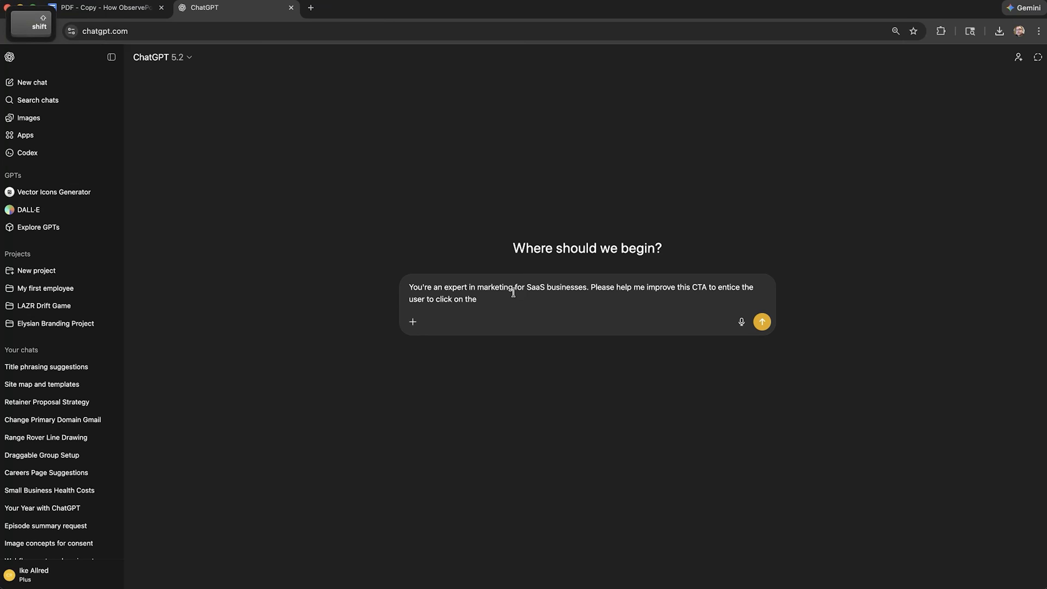
text(code)
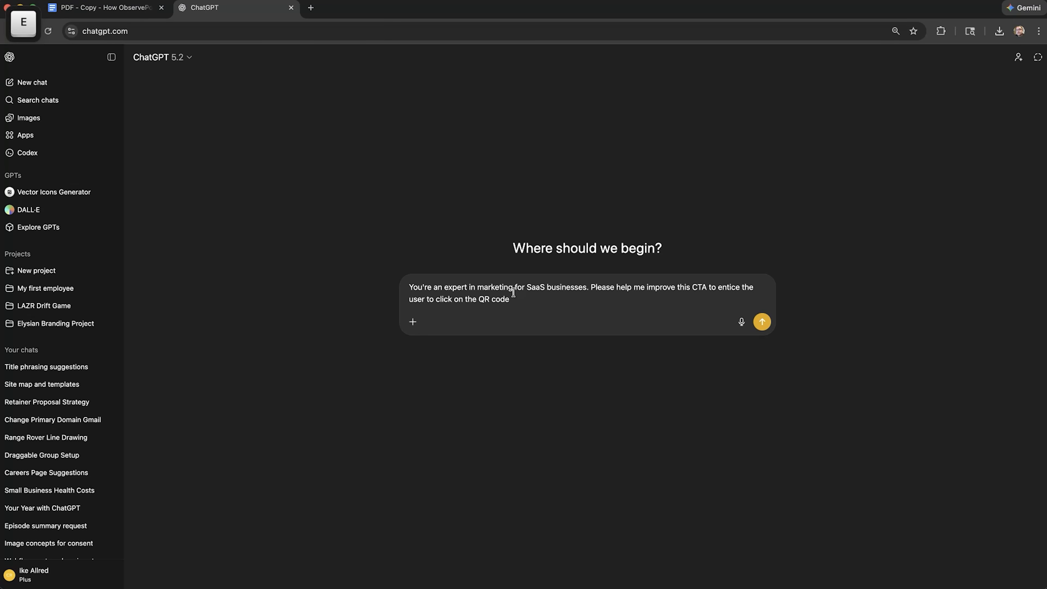
text(.)
Leave a blank line below the request, add an opening quotation mark and paste the copied QR code sentence
key(shift+Return)
key(shift+Return)
text(")
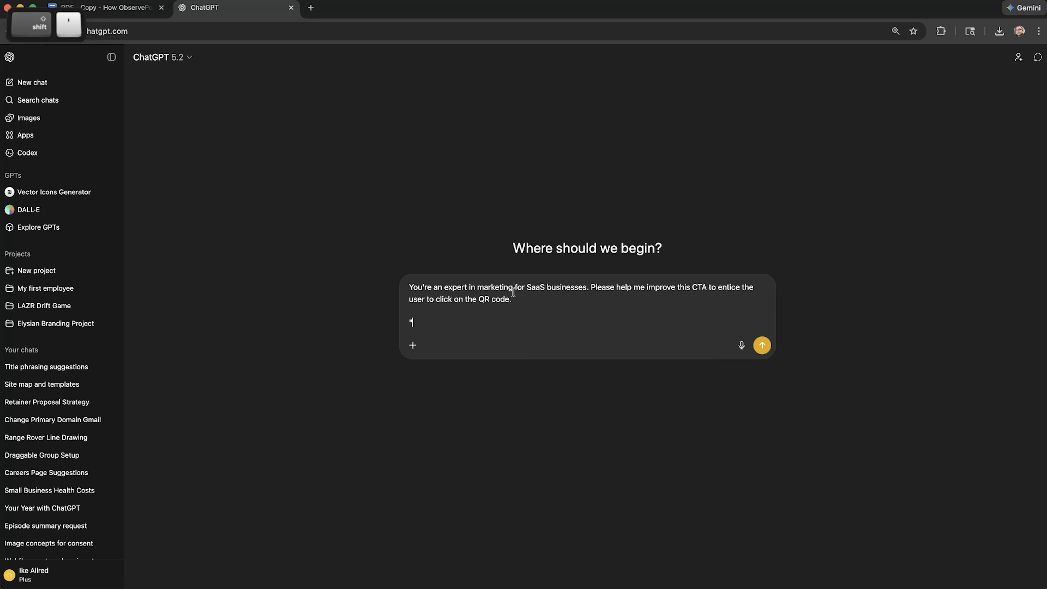
key(super+v)
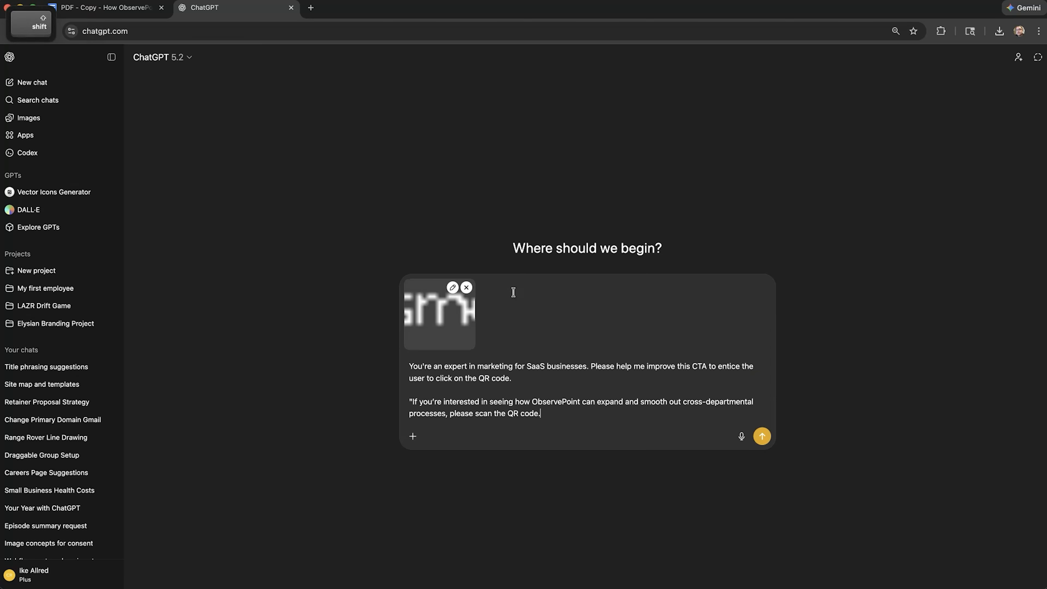
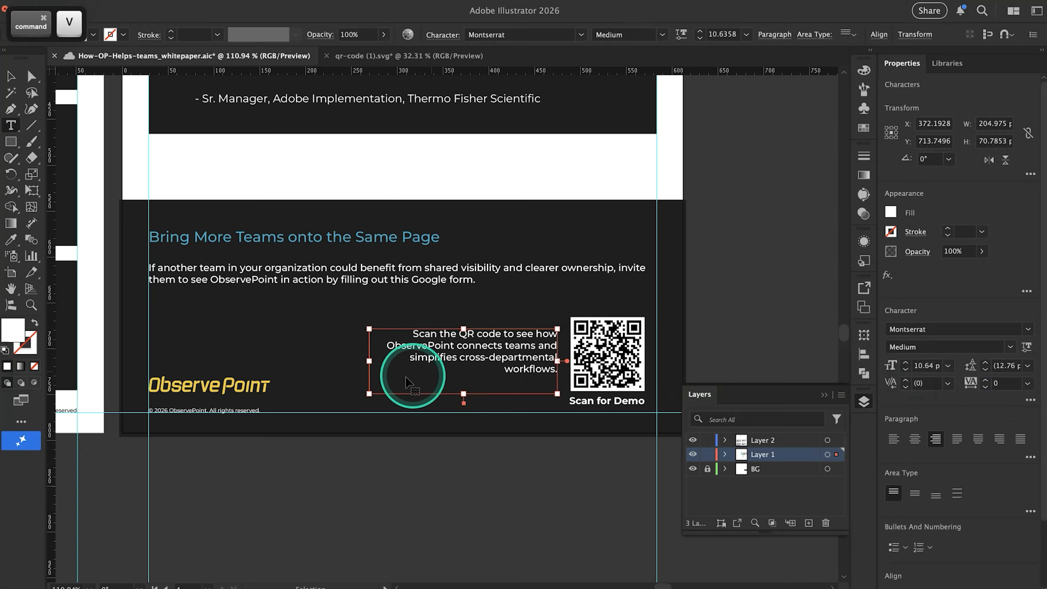
Narrow the QR code sentence's text frame to about 155 px wide and move it up about 4 px
drag(369, 361, 417, 360)
key(super+shift+a)
key(v)
drag(531, 392, 531, 380)
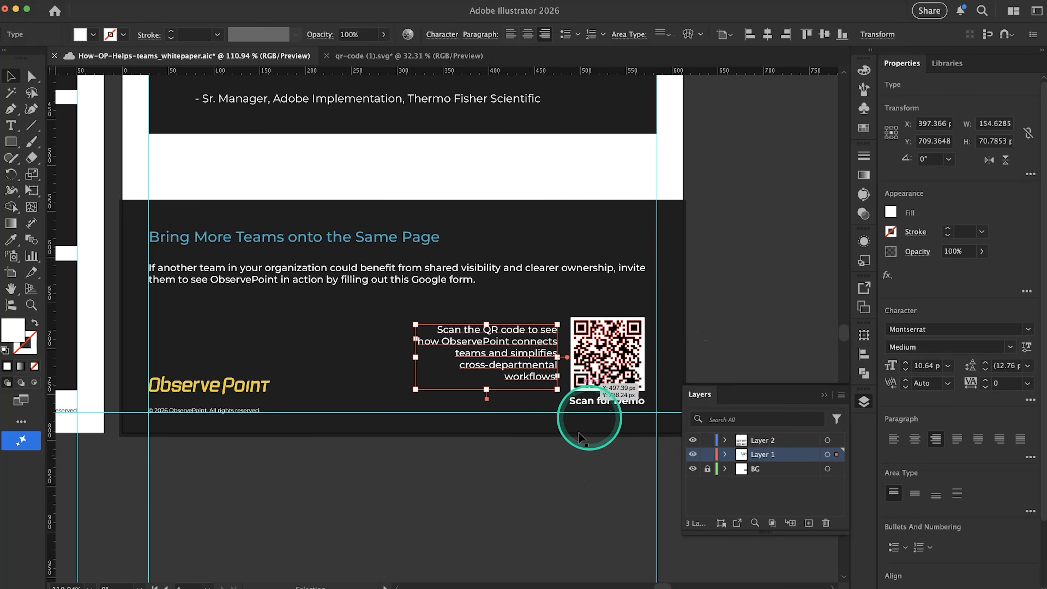
scroll(532, 444, up, 3)
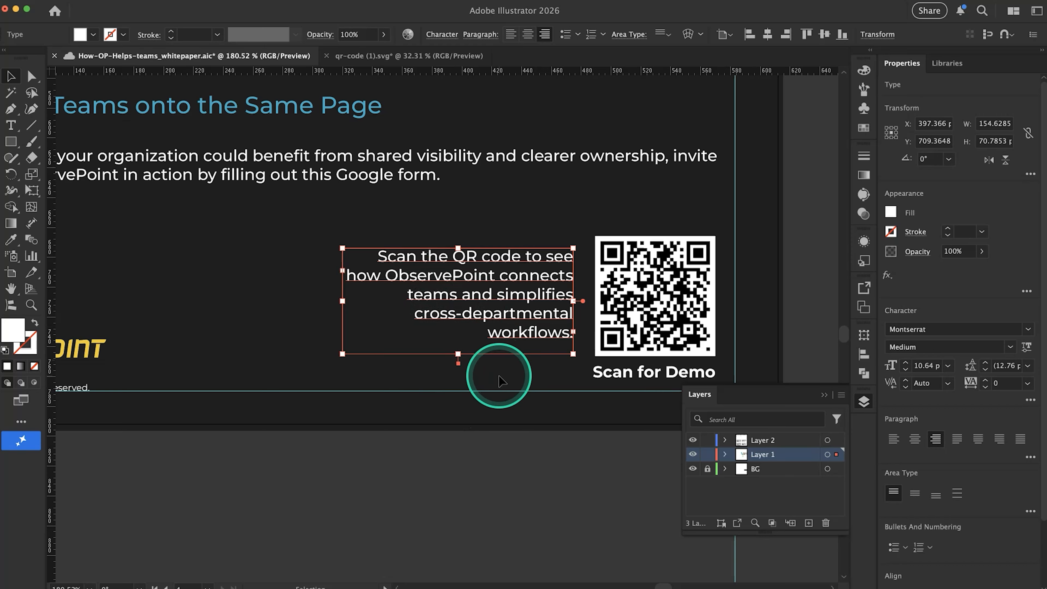
scroll(495, 384, down, 2)
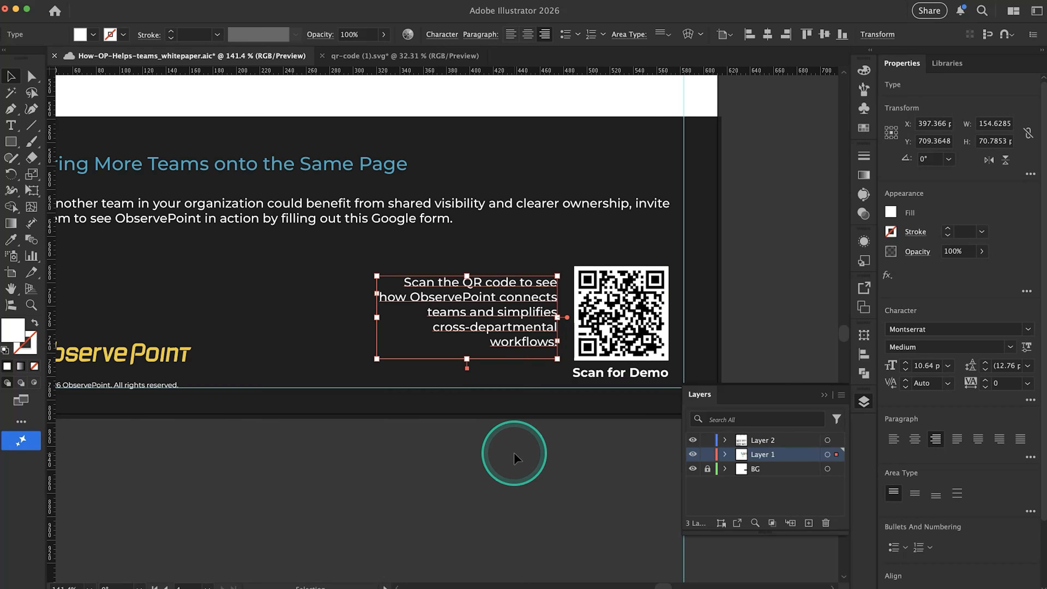
scroll(515, 457, down, 2)
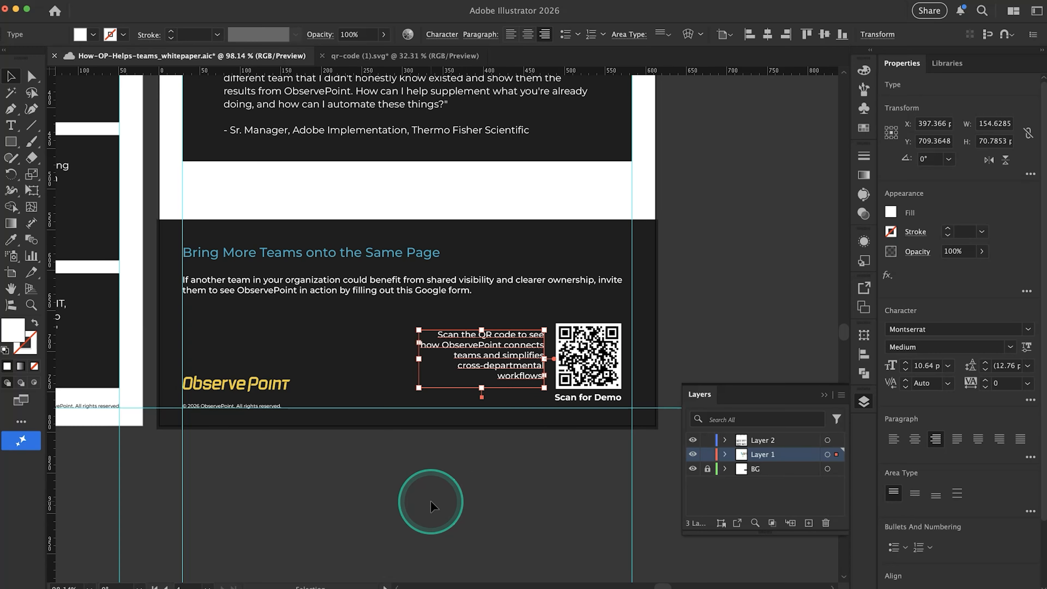
scroll(431, 505, down, 2)
click(638, 399)
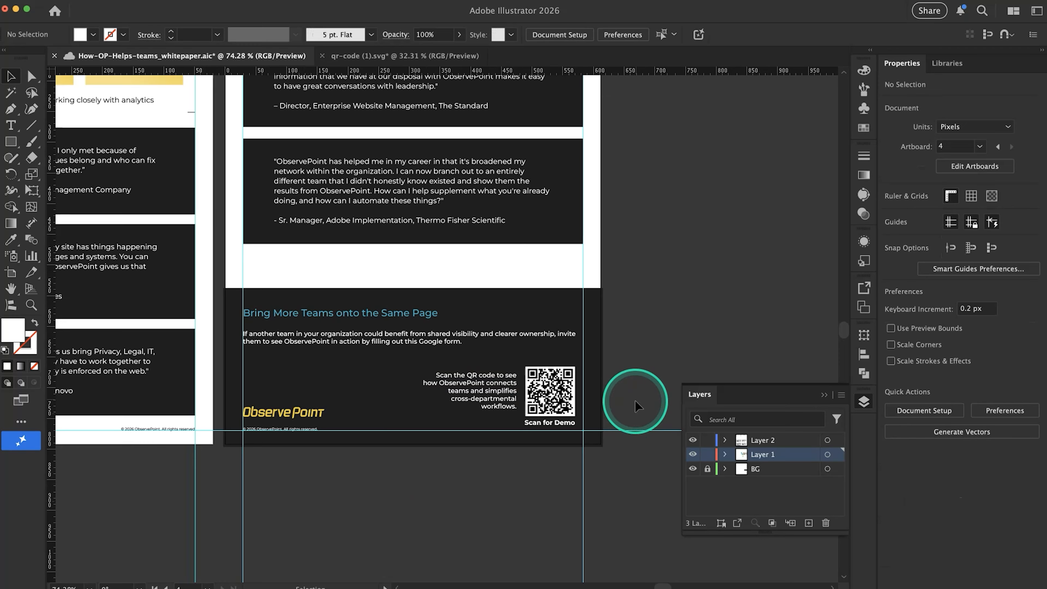
Move the QR code, its caption and the sentence beside it together about 13 px right and 9 px down, onto the margin guides
scroll(636, 400, up, 5)
drag(620, 361, 328, 447)
drag(427, 405, 445, 419)
click(436, 546)
key(super+;)
scroll(436, 545, down, 5)
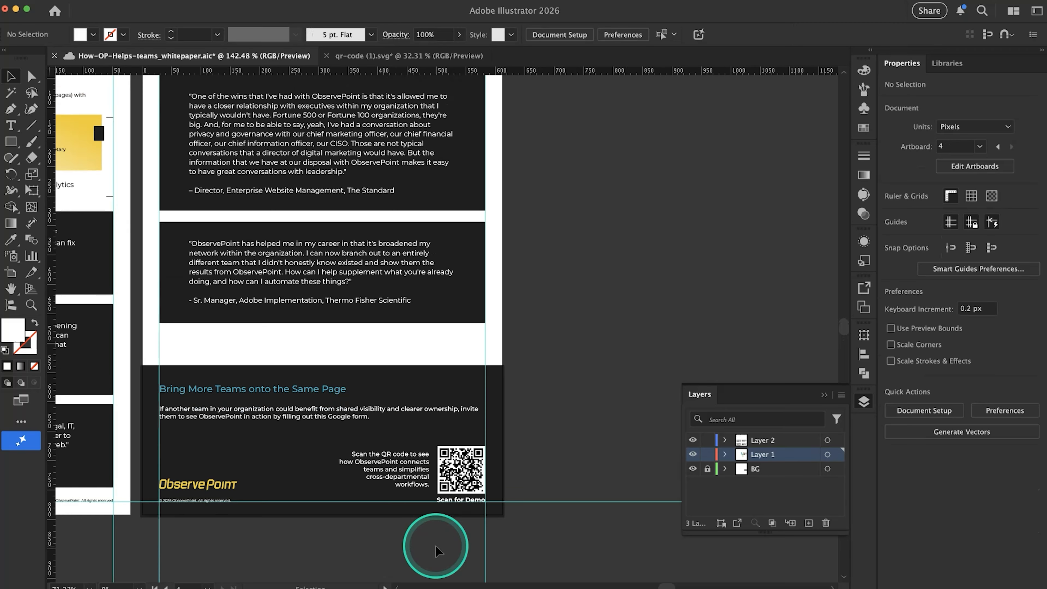
Widen the text frame beside the QR code to about 160 px
scroll(436, 546, left, 3)
scroll(436, 546, down, 2)
scroll(436, 546, left, 2)
scroll(436, 546, down, 1)
click(473, 429)
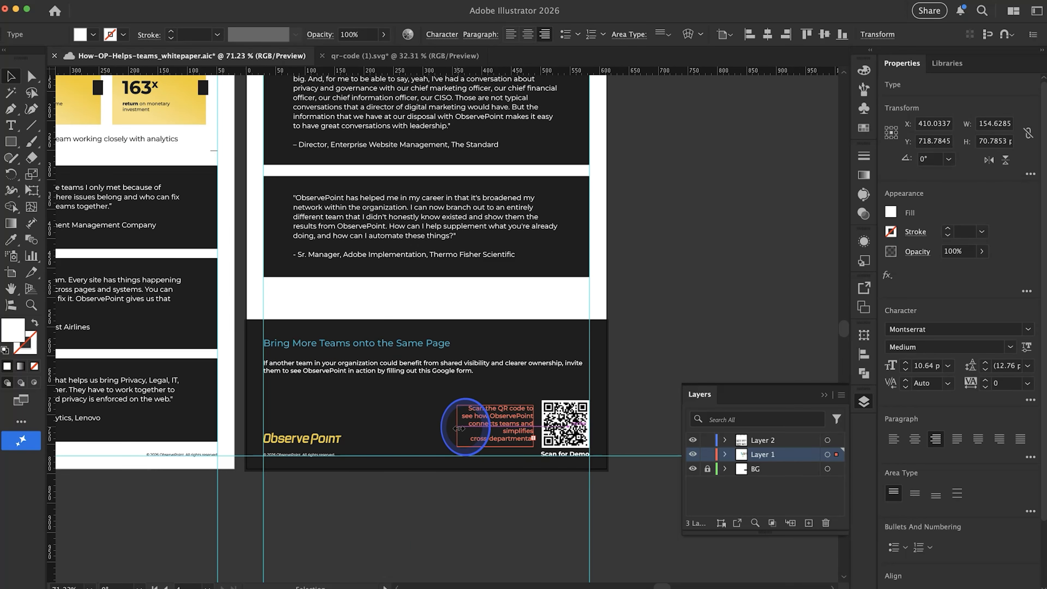
drag(468, 429, 433, 435)
click(464, 470)
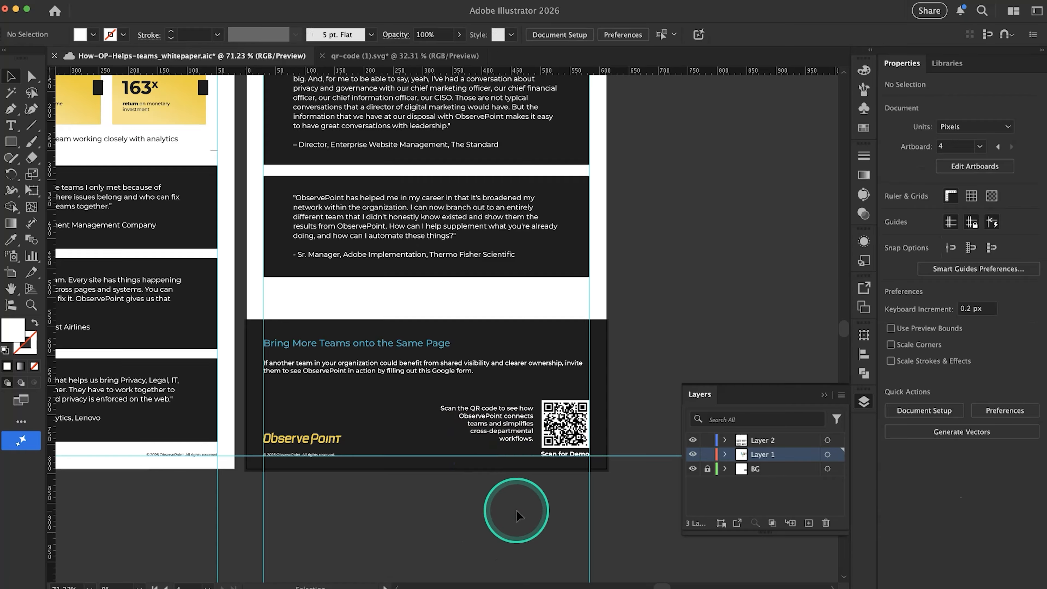
scroll(516, 511, up, 5)
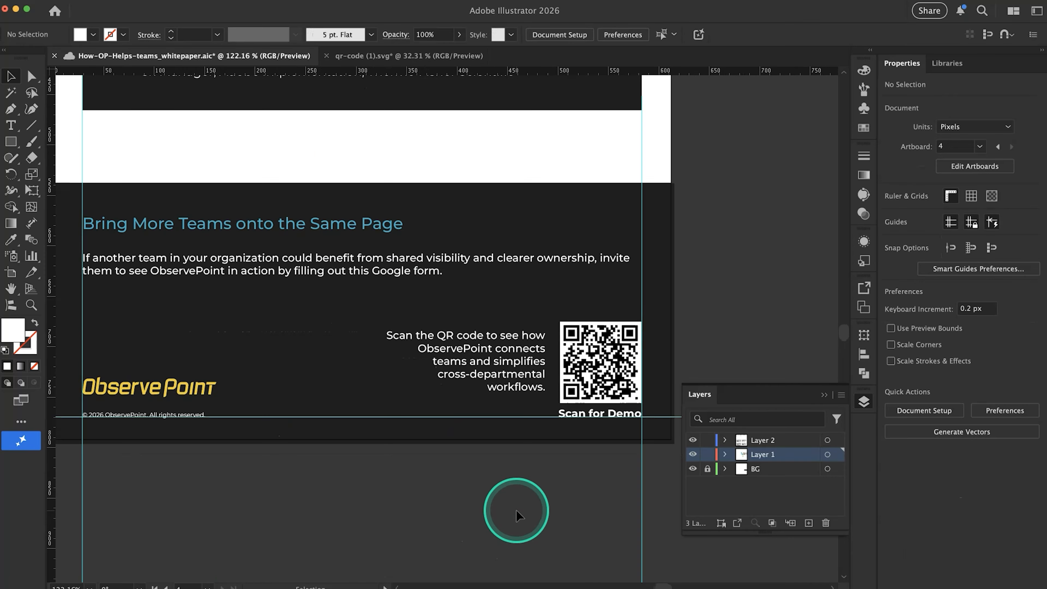
click(412, 349)
mouse_move(384, 369)
mouse_down()
mouse_move(393, 370)
mouse_move(372, 372)
mouse_move(384, 371)
mouse_up()
click(415, 443)
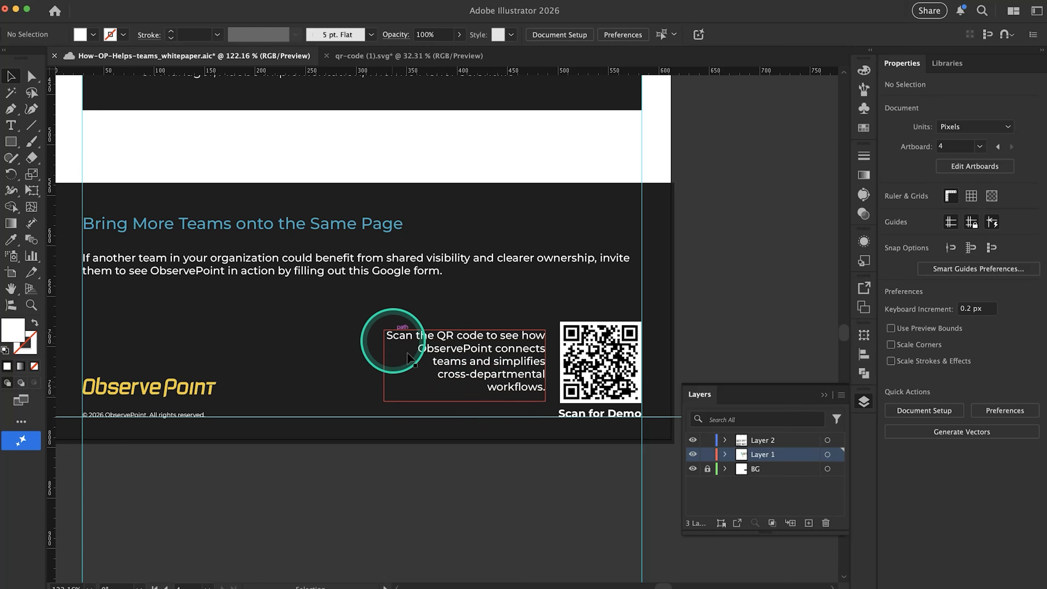
Resize the text frame beside the QR code to about 157 px wide and 77 px tall
click(456, 348)
drag(383, 367, 394, 368)
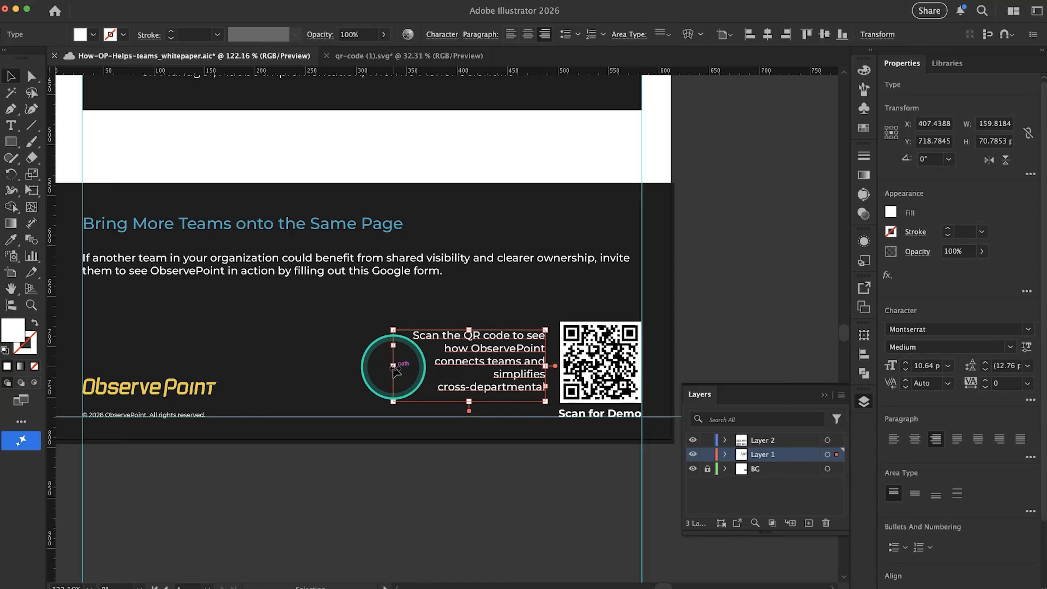
mouse_move(469, 400)
mouse_down()
mouse_move(457, 406)
mouse_move(470, 407)
mouse_up()
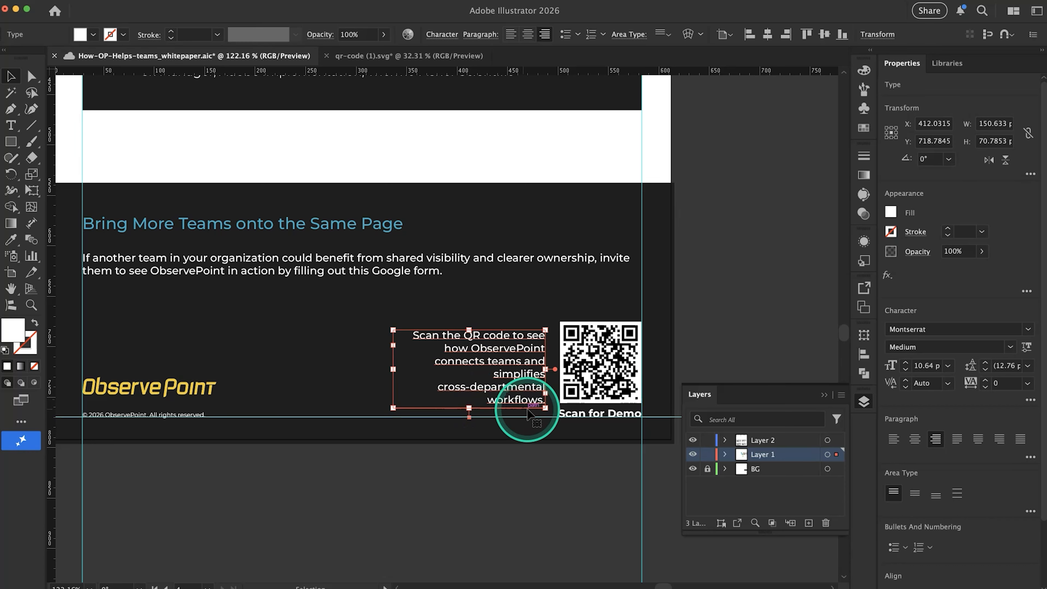
click(475, 423)
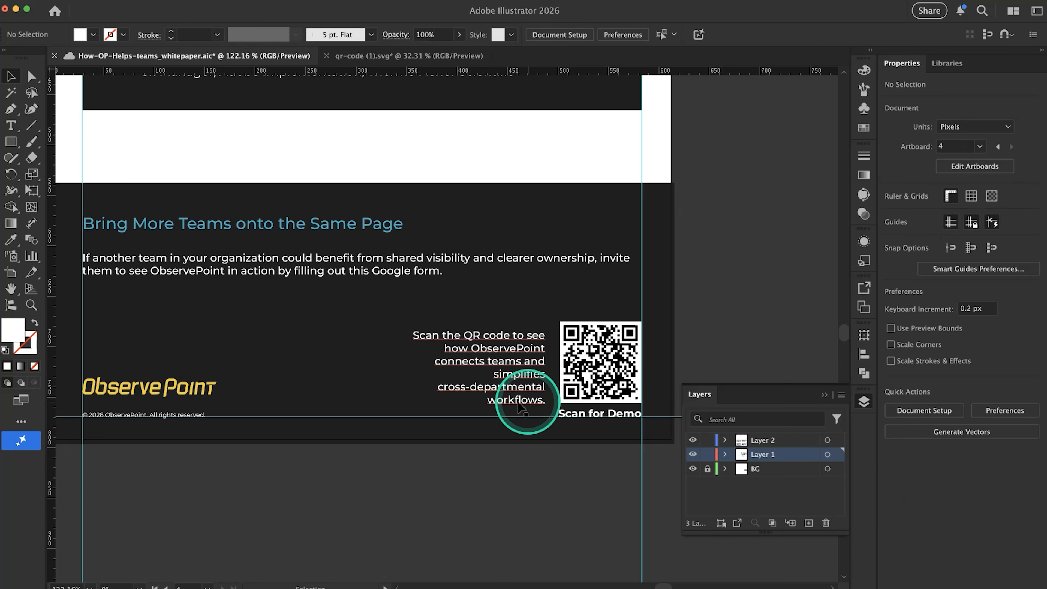
click(458, 390)
drag(390, 369, 389, 371)
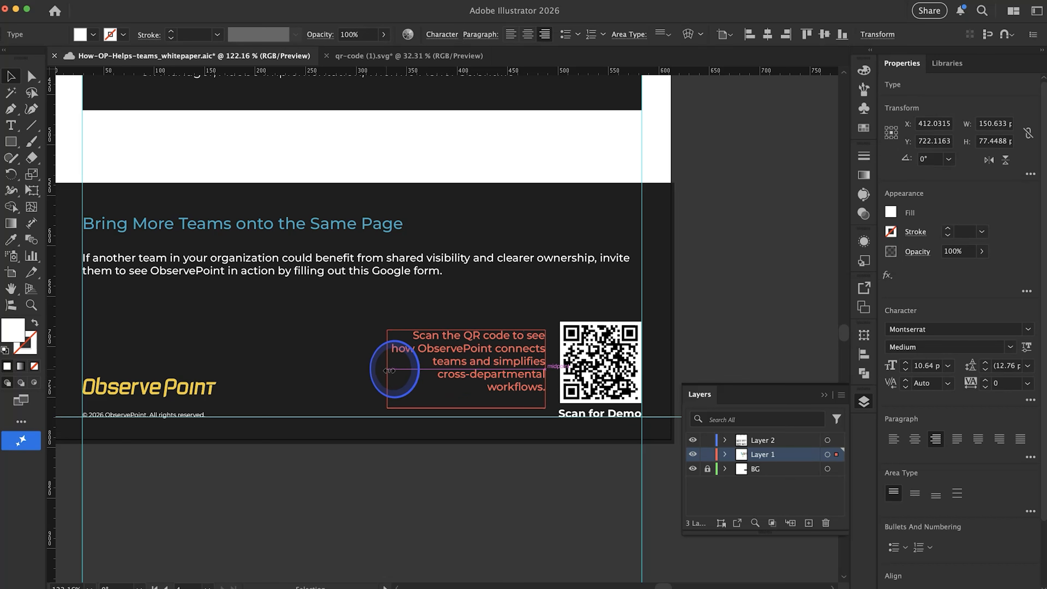
click(520, 440)
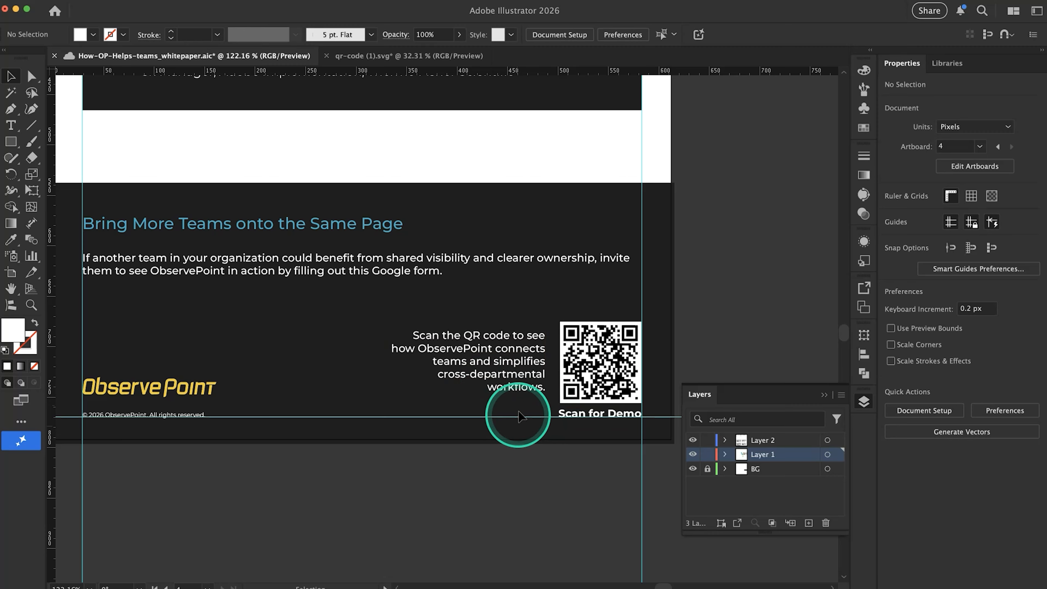
Turn on hyphenation for the QR code sentence and narrow its text frame to about 137 px
click(517, 388)
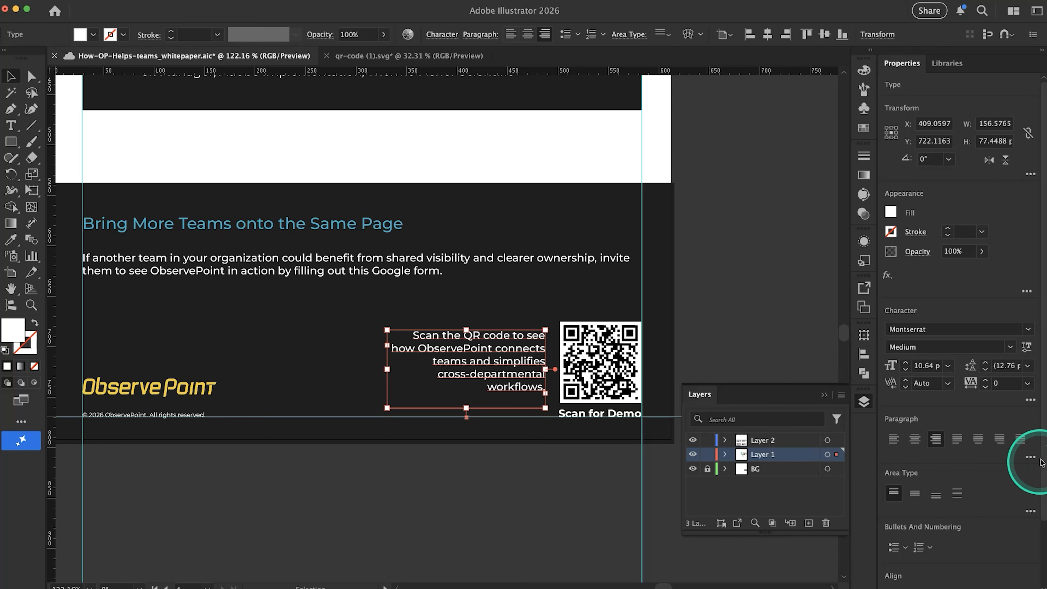
click(1030, 458)
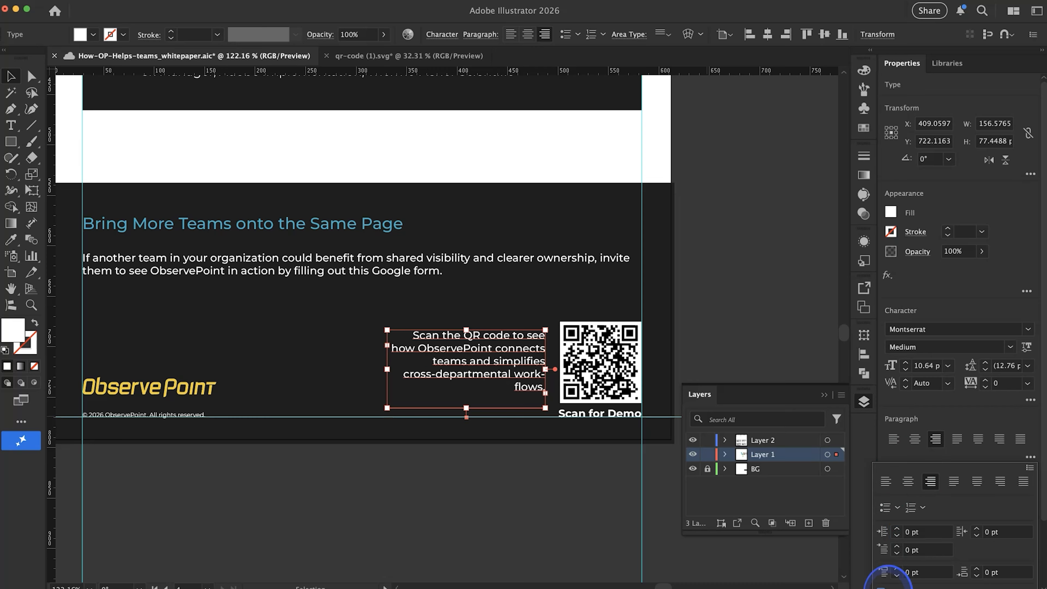
click(388, 372)
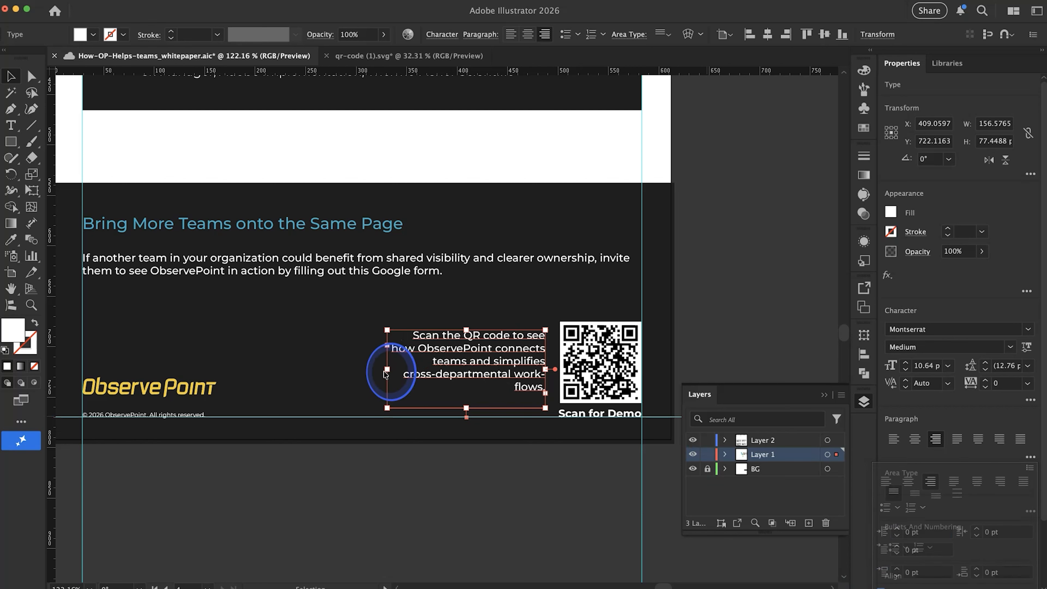
drag(391, 373, 410, 374)
click(351, 367)
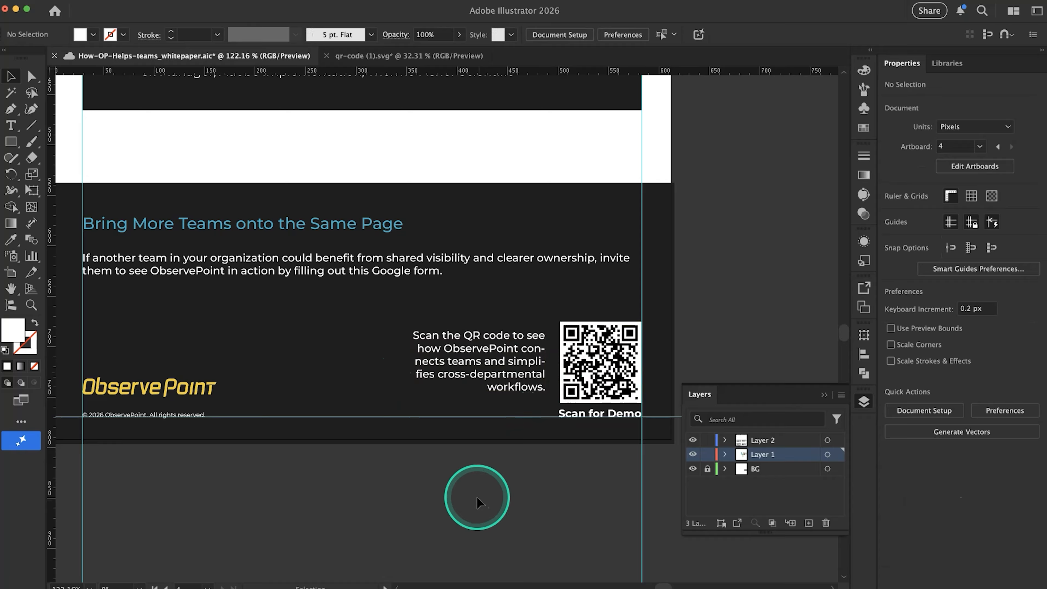
Narrow the QR code sentence's frame a little further so its last lines break as "simplifies cross-depart-" and "mental workflows."
click(507, 384)
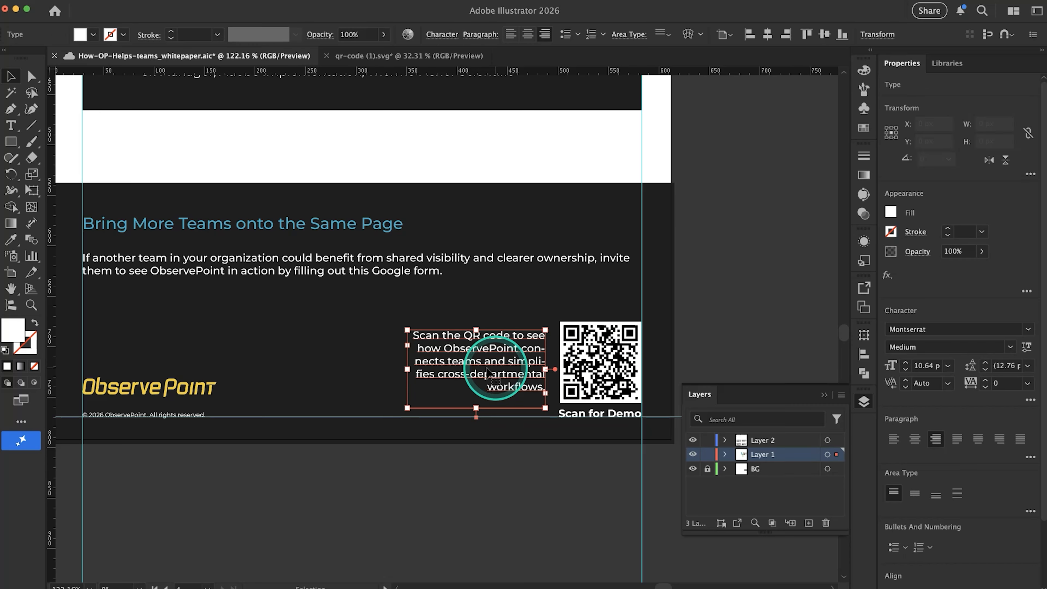
mouse_move(410, 373)
mouse_down()
mouse_move(401, 374)
mouse_move(417, 372)
mouse_up()
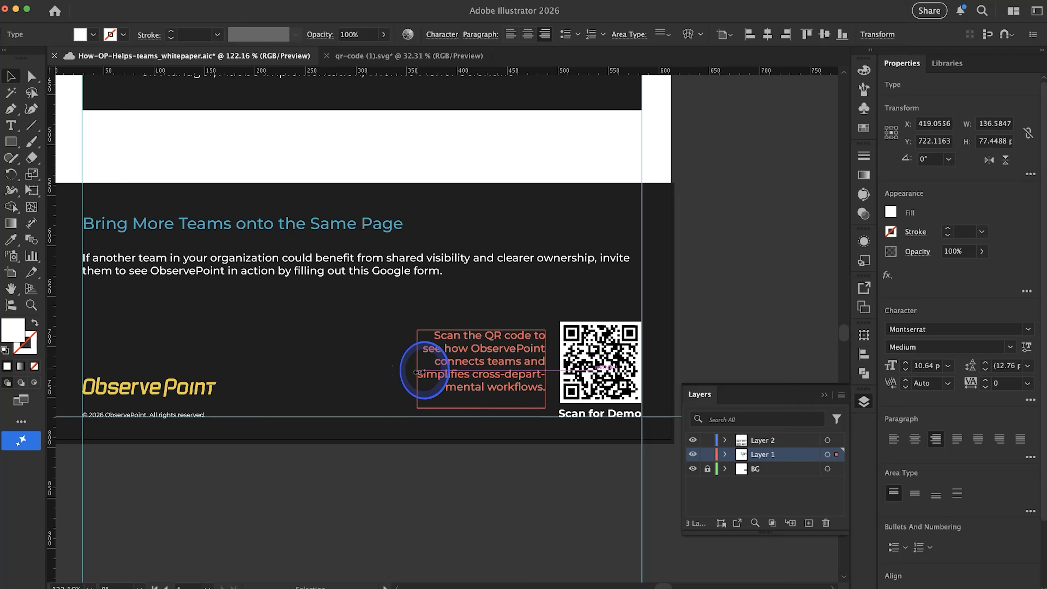
click(479, 461)
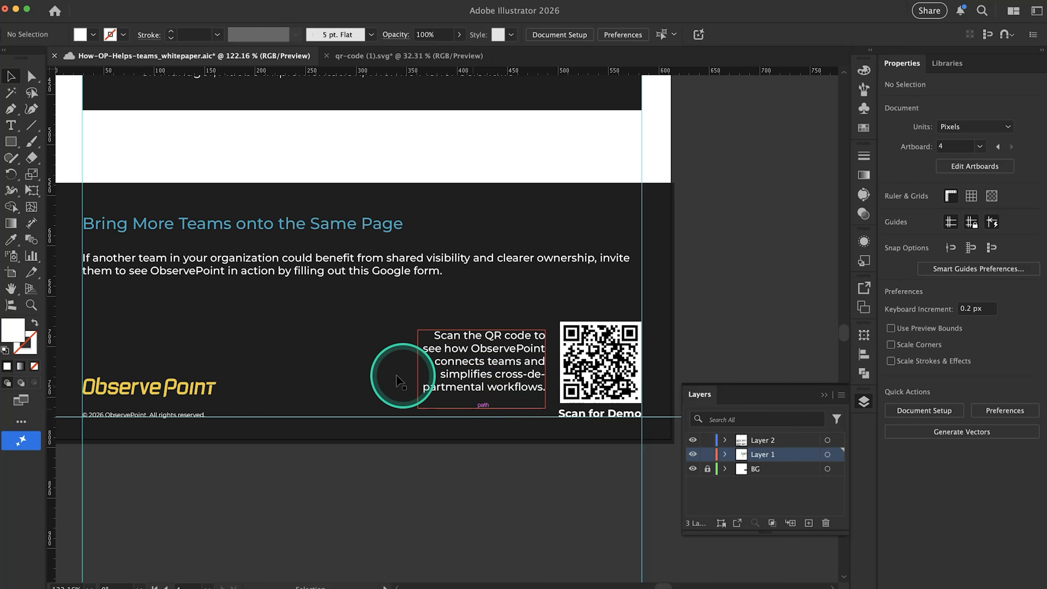
click(448, 384)
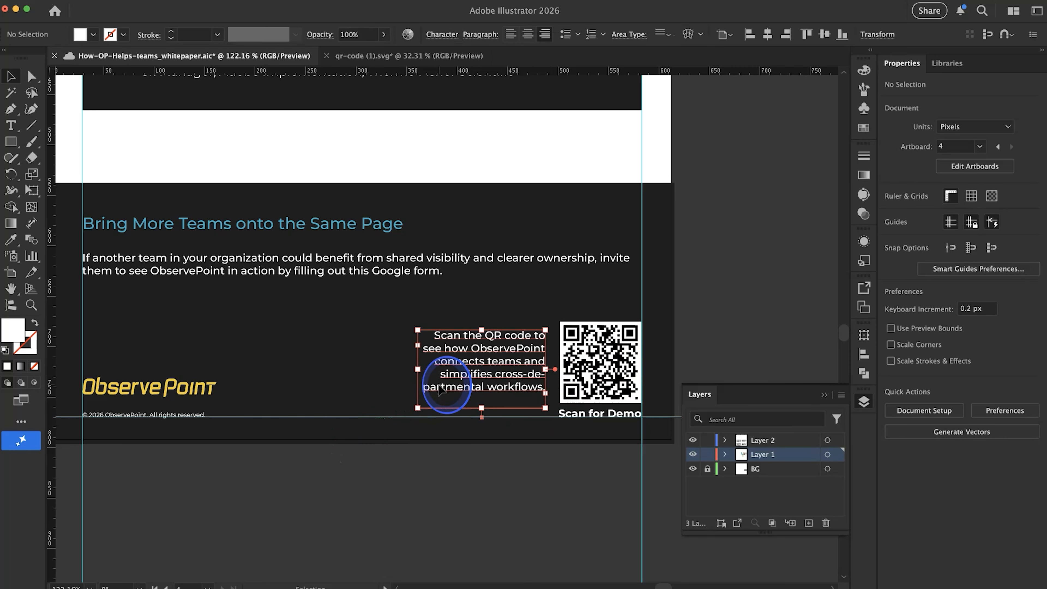
drag(419, 368, 414, 369)
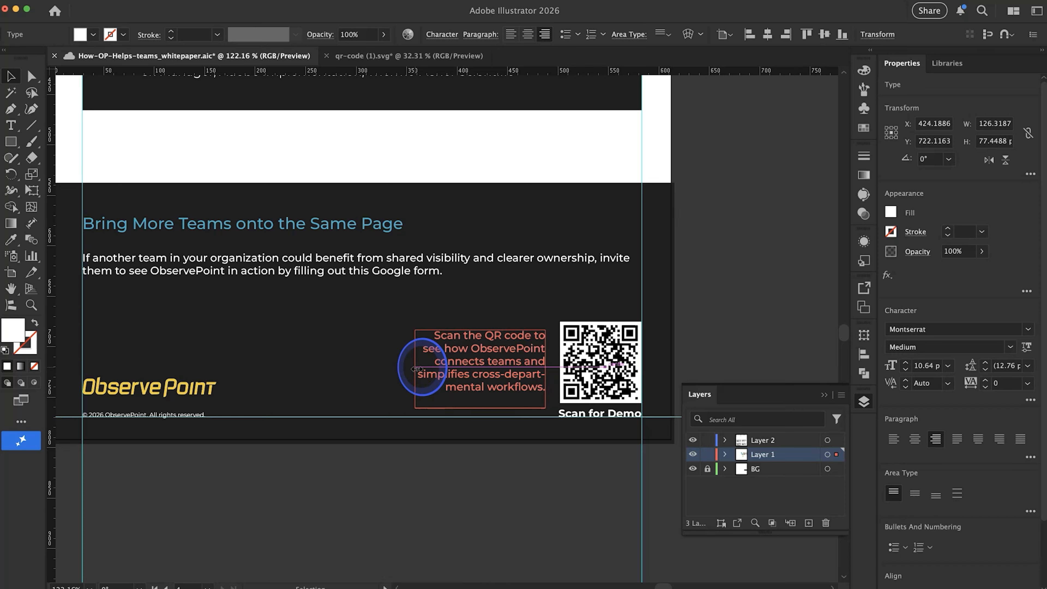
click(432, 461)
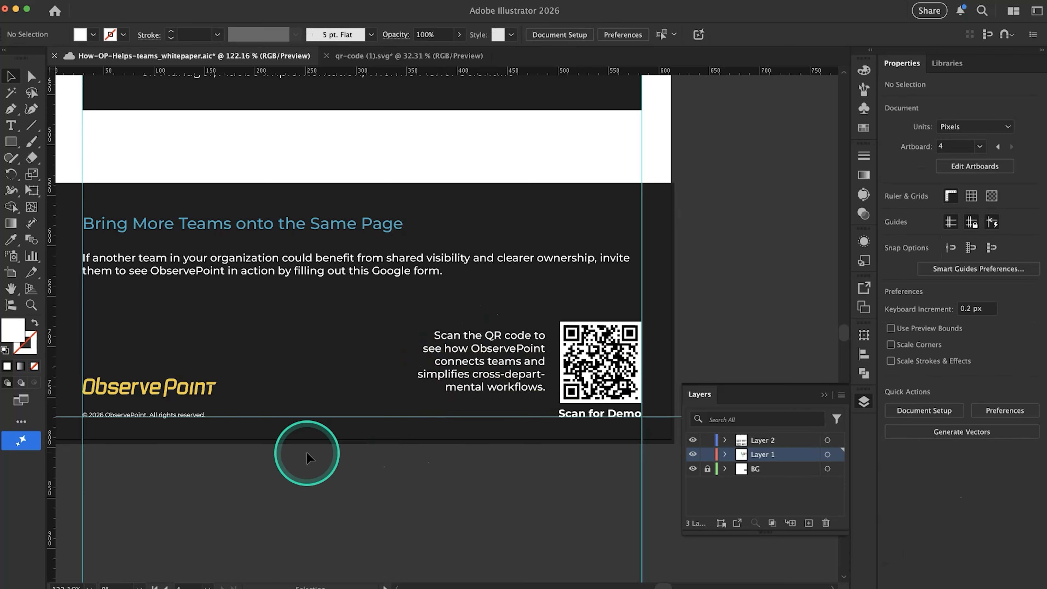
Move the "Bring More Teams onto the Same Page" heading and its paragraph together slightly down, closer to the QR code
scroll(307, 454, down, 4)
scroll(307, 454, down, 2)
scroll(307, 454, left, 2)
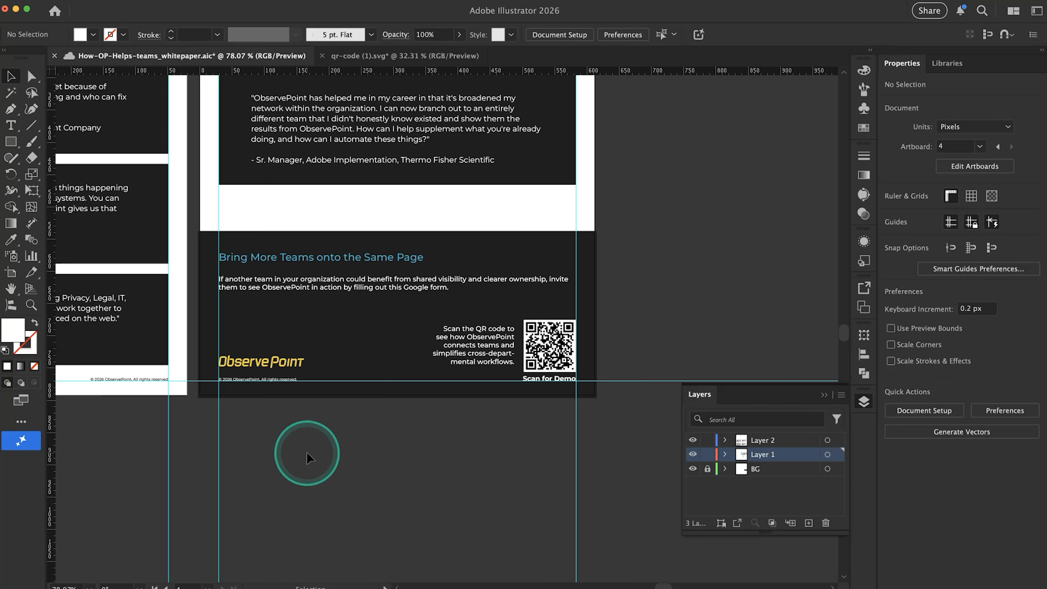
scroll(307, 452, down, 5)
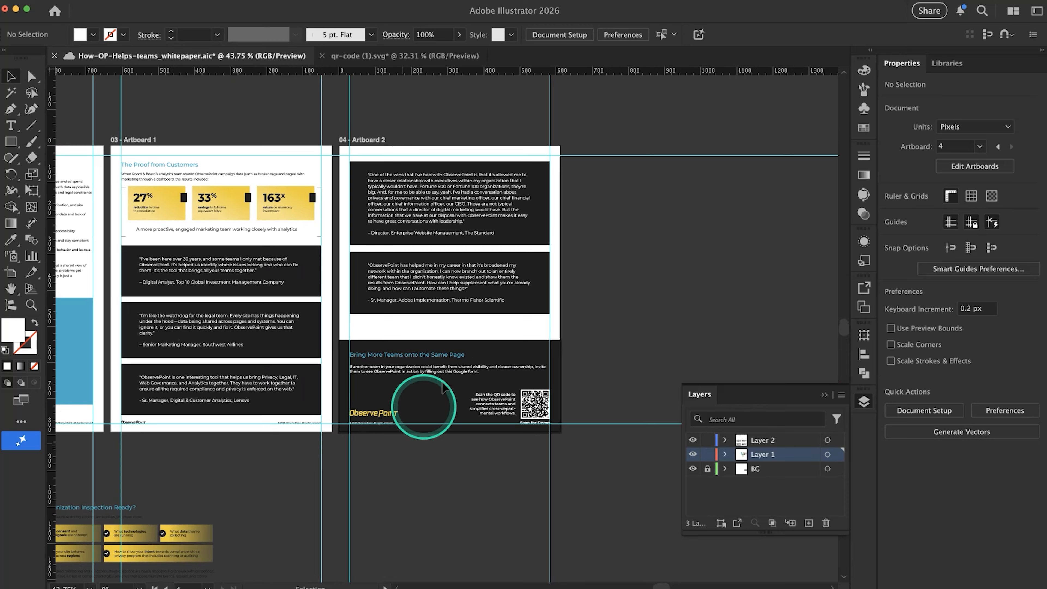
scroll(453, 371, up, 3)
click(425, 371)
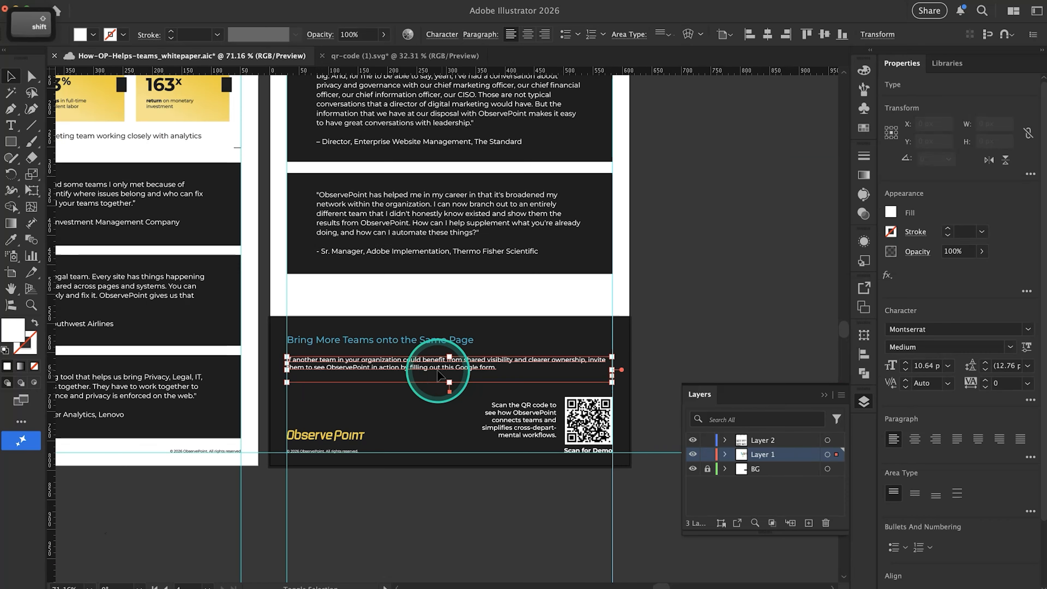
shift+click(418, 350)
drag(419, 350, 417, 360)
click(391, 329)
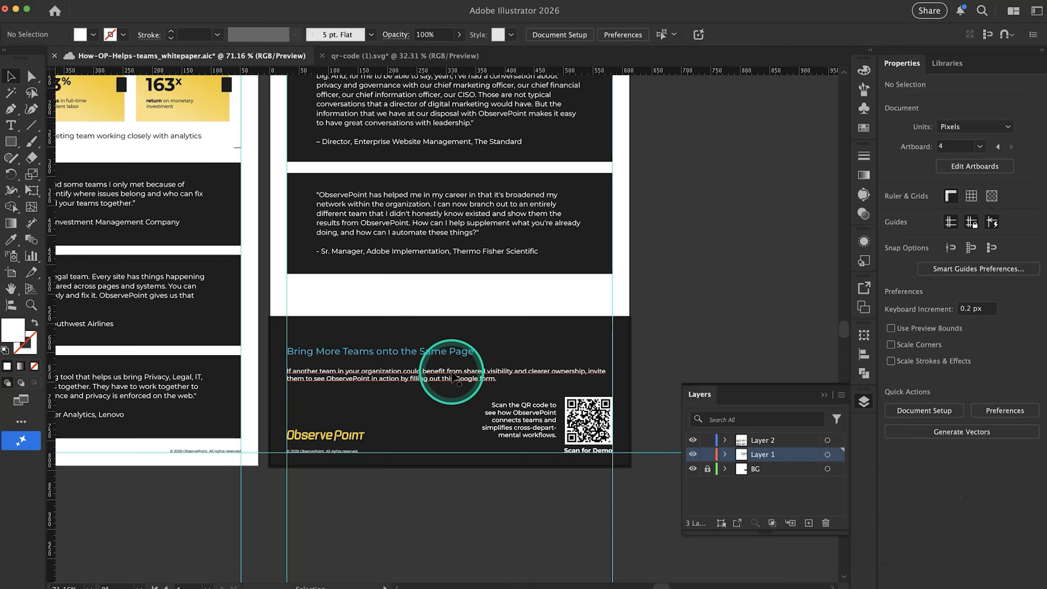
Set the "Bring More Teams onto the Same Page" heading to Montserrat Bold
click(470, 352)
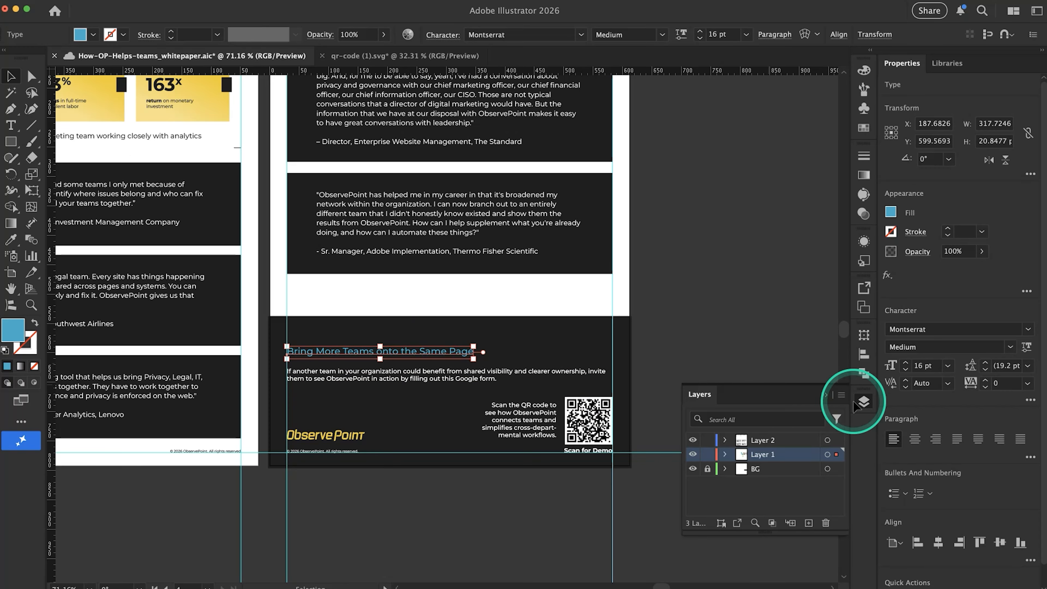
click(1011, 348)
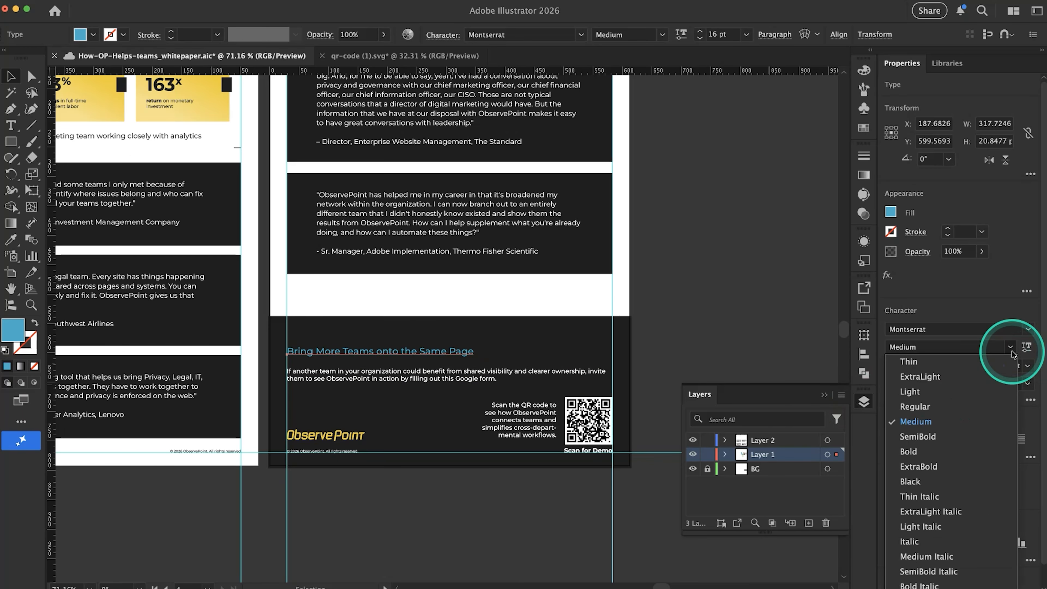
click(965, 444)
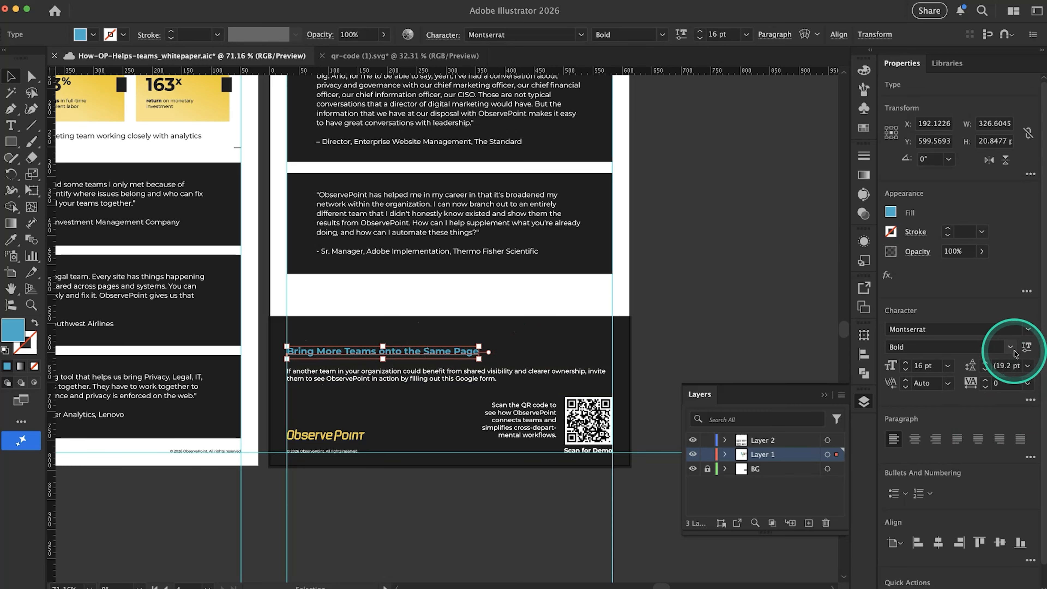
scroll(332, 388, down, 3)
scroll(332, 389, left, 5)
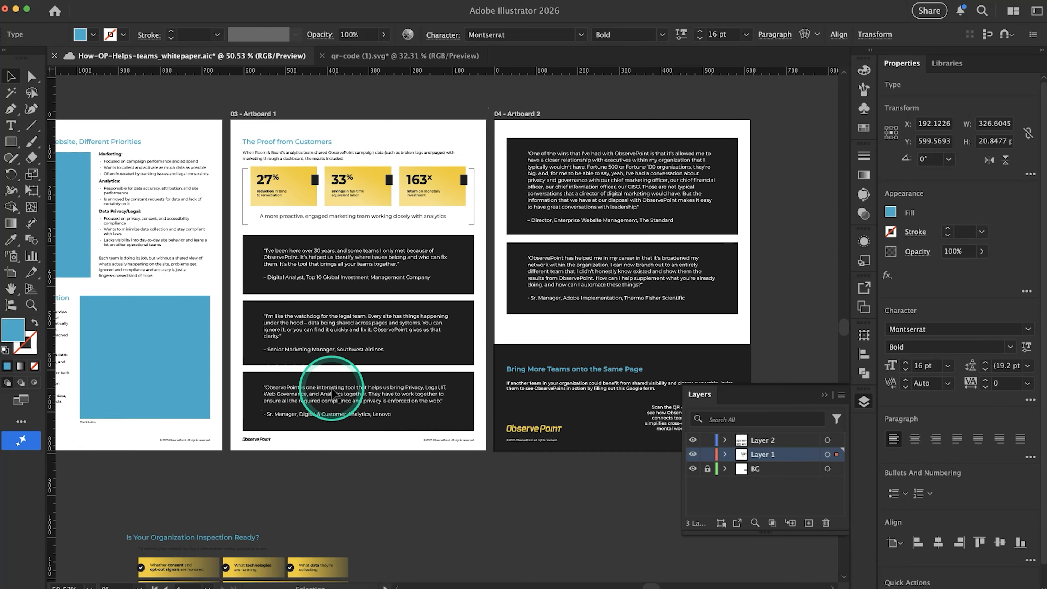
scroll(331, 388, down, 3)
scroll(332, 392, down, 2)
scroll(332, 391, left, 5)
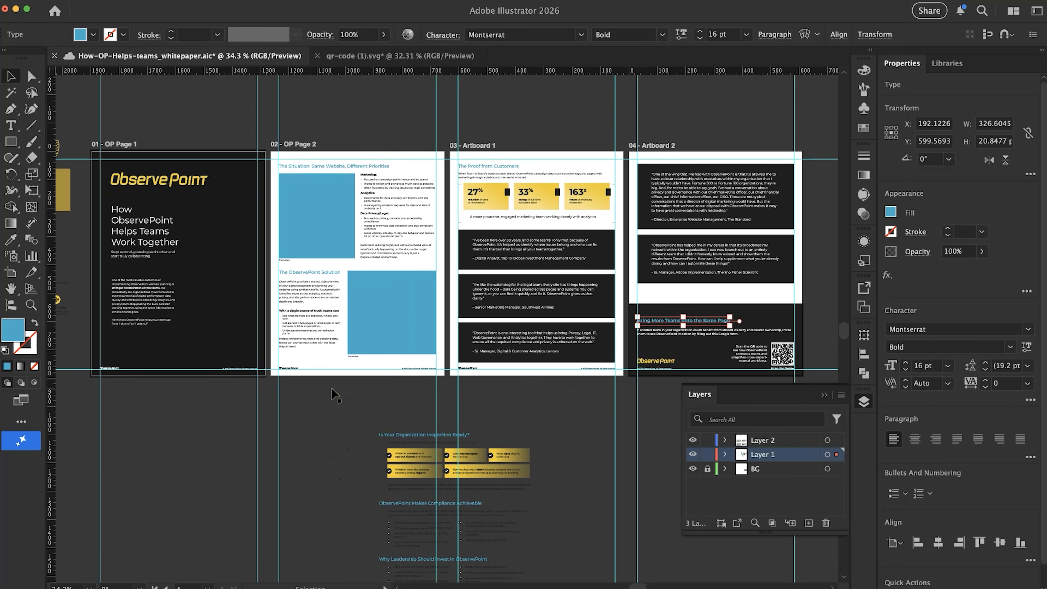
scroll(331, 389, right, 3)
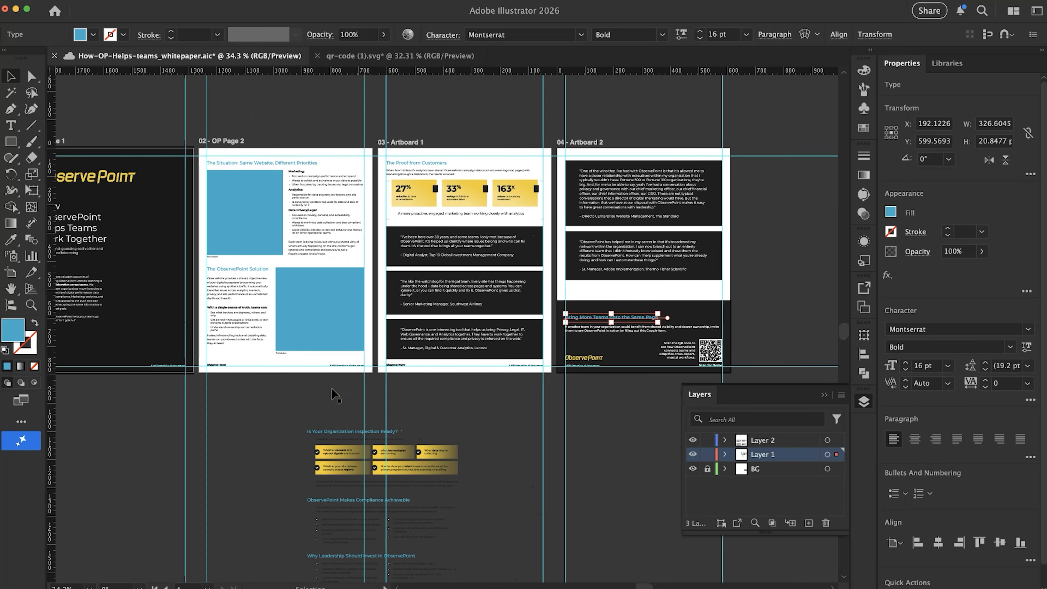
Deselect the heading and check the layout of the second, third and fourth pages at different magnifications
scroll(332, 389, left, 5)
scroll(512, 448, right, 4)
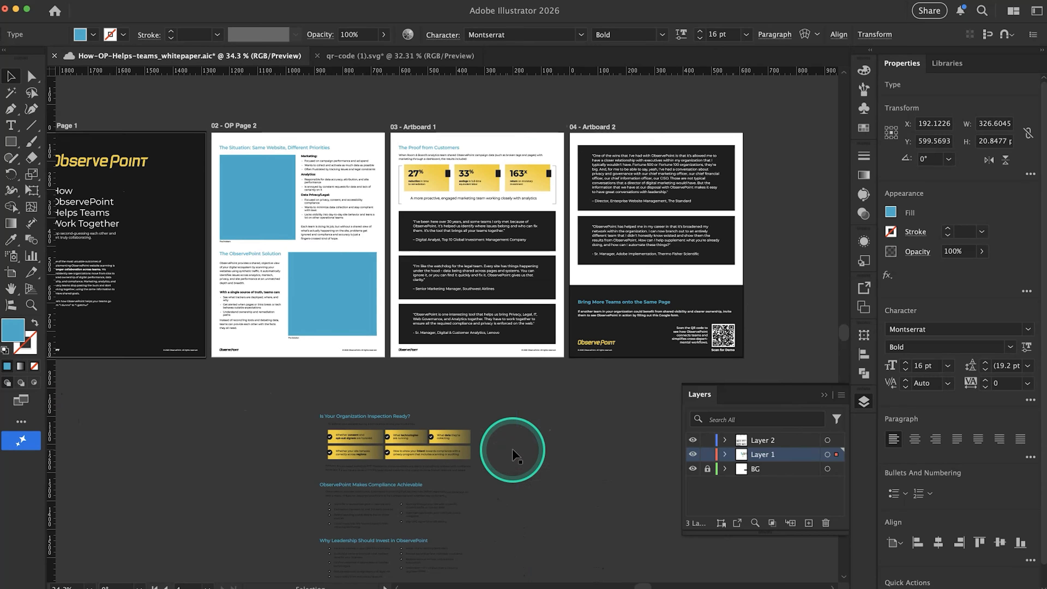
click(635, 418)
scroll(635, 419, down, 3)
scroll(636, 418, up, 3)
scroll(639, 422, up, 3)
scroll(494, 385, up, 2)
scroll(494, 386, left, 3)
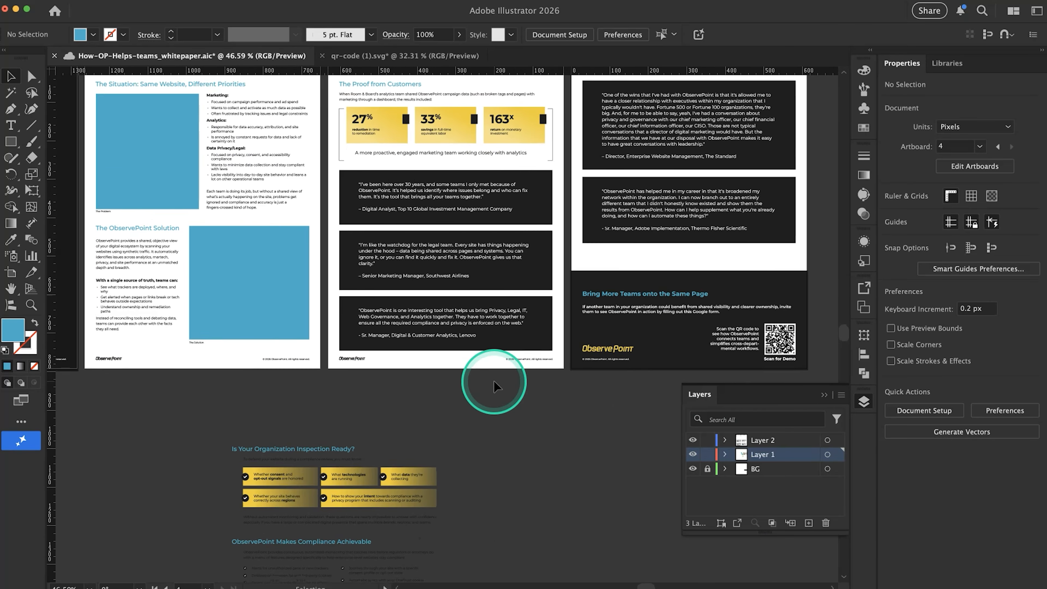
scroll(346, 421, down, 2)
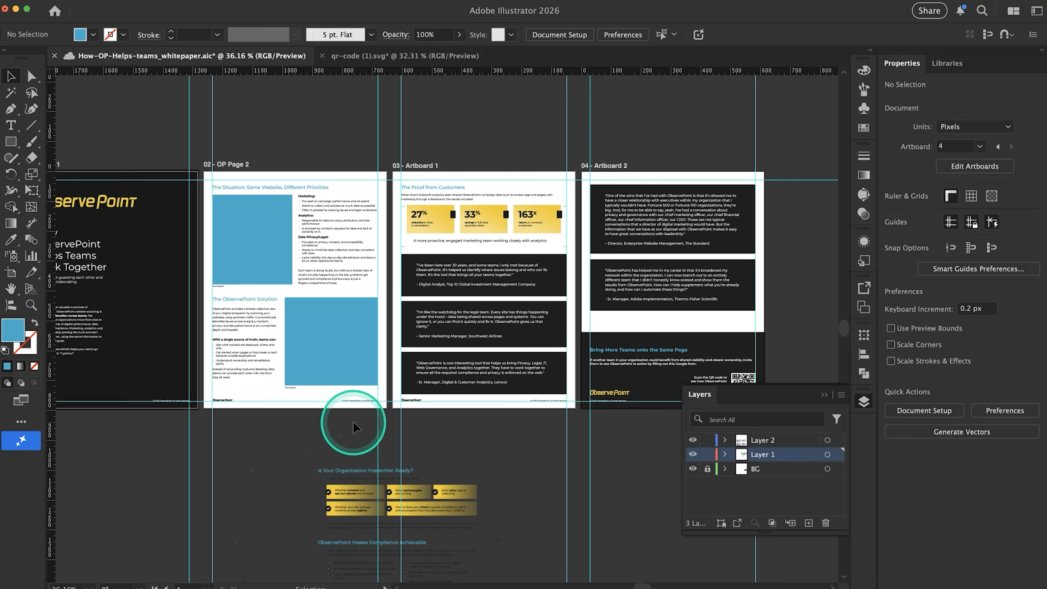
Collapse the Layers panel and delete the leftover draft headings, text and gold boxes lying below the artboards
click(824, 396)
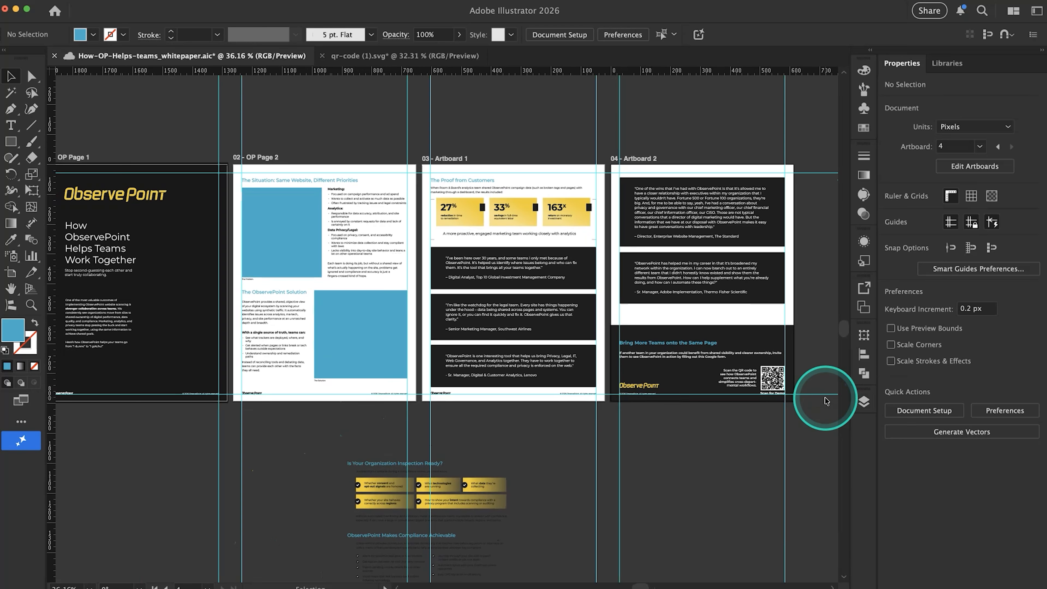
scroll(448, 444, left, 3)
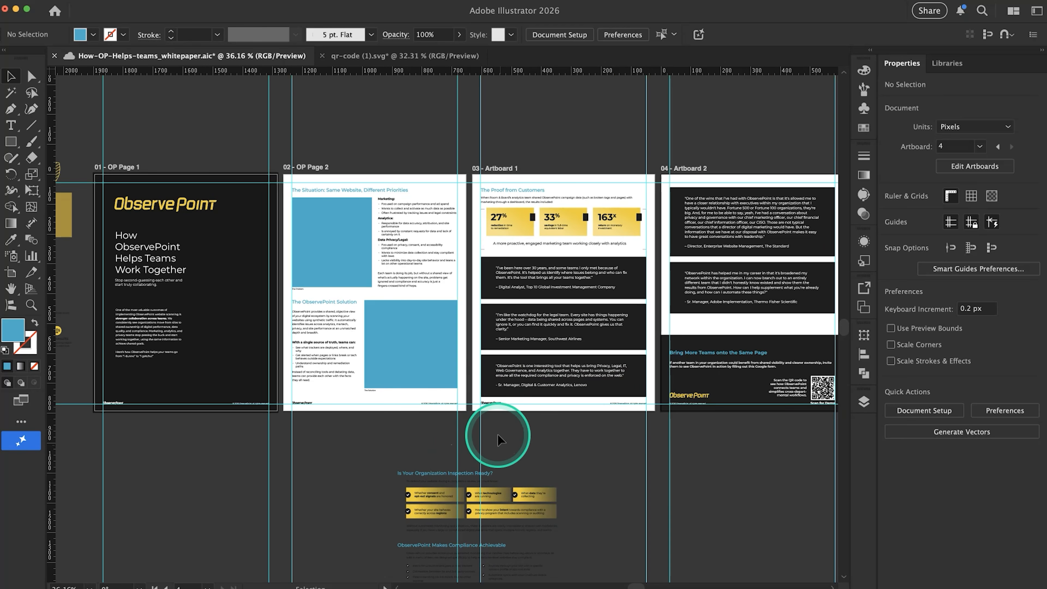
scroll(497, 434, down, 5)
drag(603, 523, 409, 362)
key(Delete)
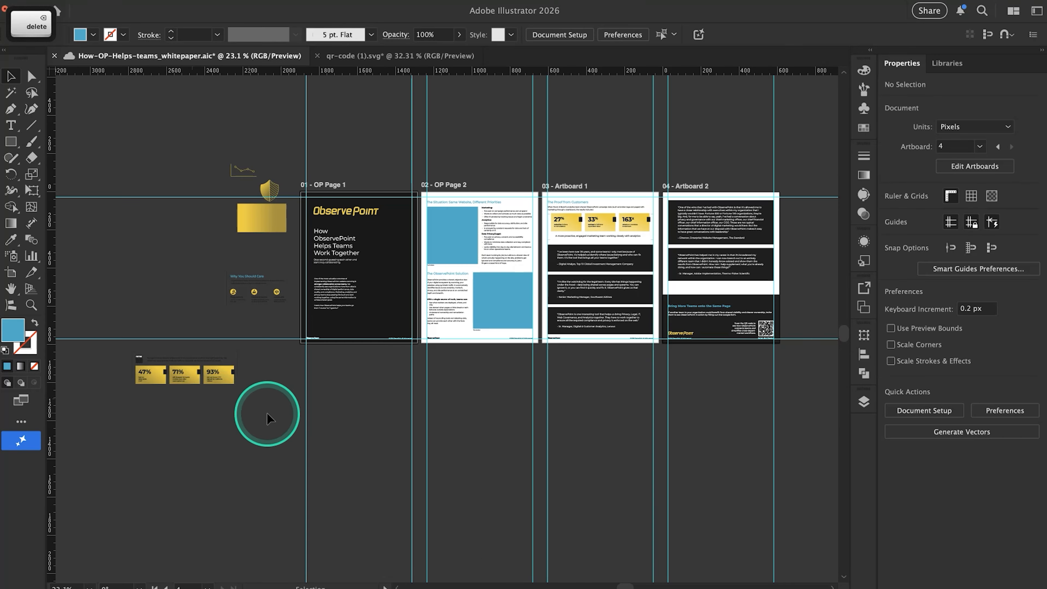
Delete the leftover shield, gold rectangle, icons and statistic cards lying on the canvas beside the first page
drag(97, 436, 298, 143)
key(Delete)
scroll(376, 287, up, 5)
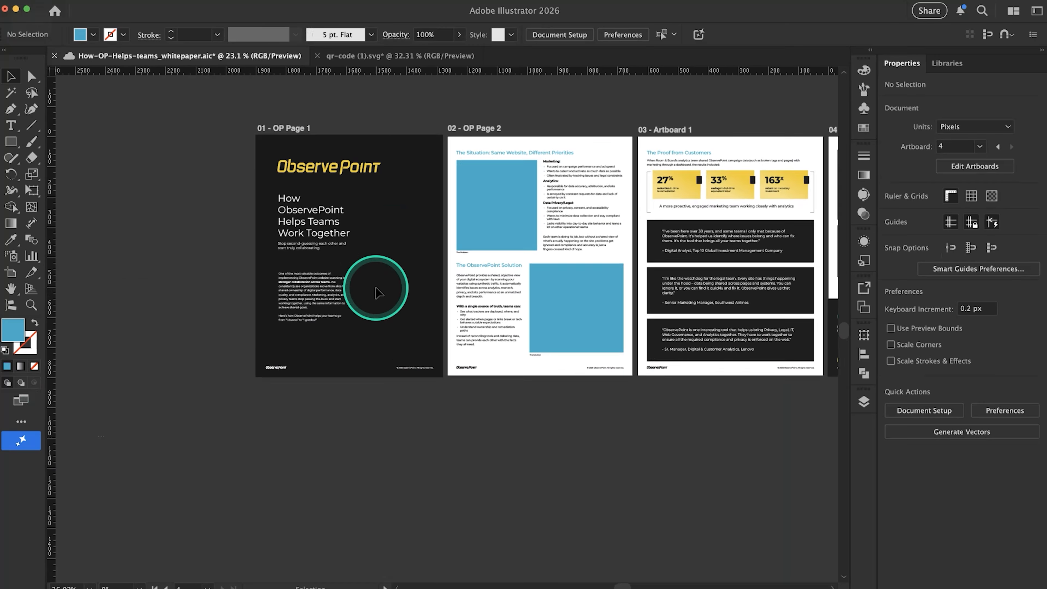
Review all four pages of the whitepaper, including the call-to-action heading and paragraph in the fourth page's footer
scroll(376, 286, right, 5)
scroll(375, 287, up, 2)
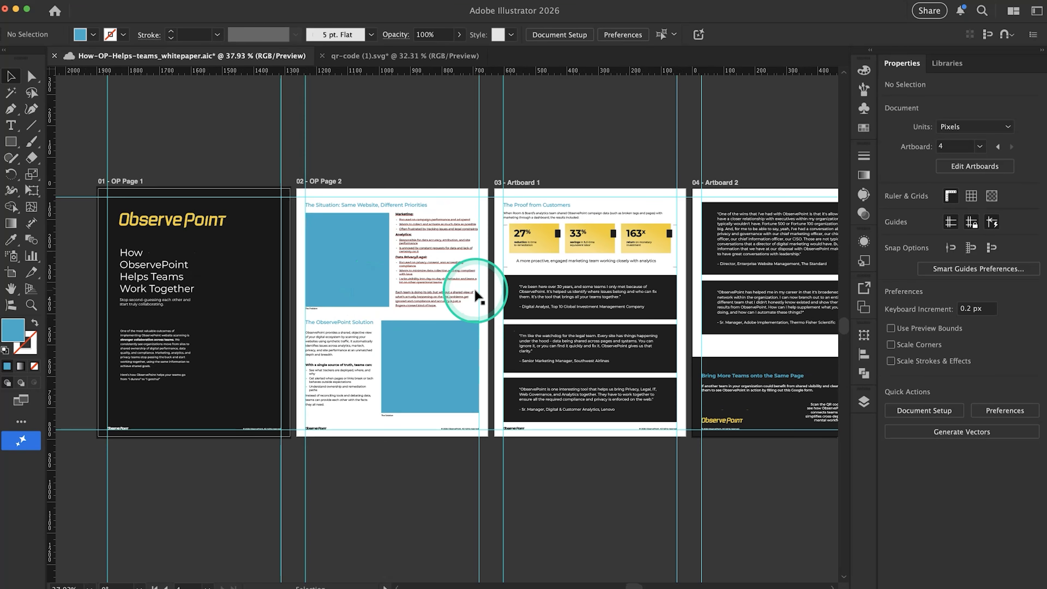
scroll(454, 294, right, 2)
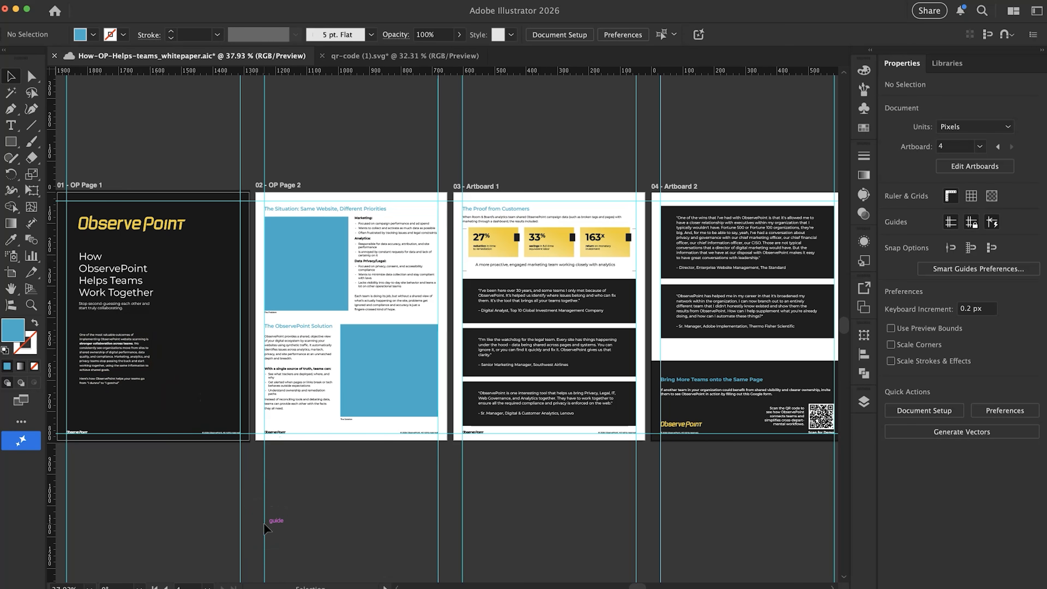
click(296, 518)
alt+scroll(749, 395, up, 3)
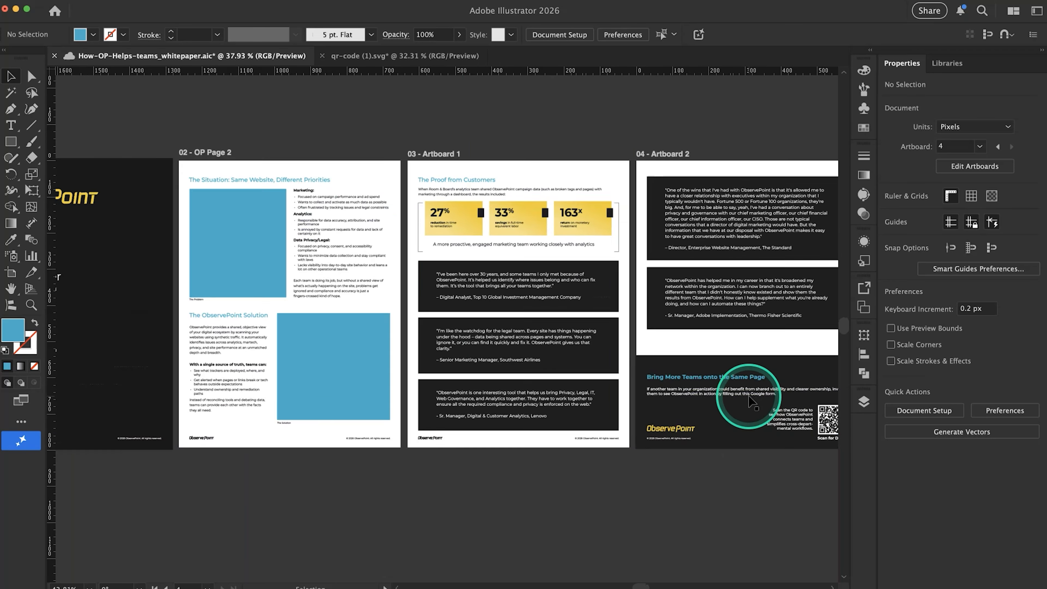
click(750, 380)
shift+click(752, 386)
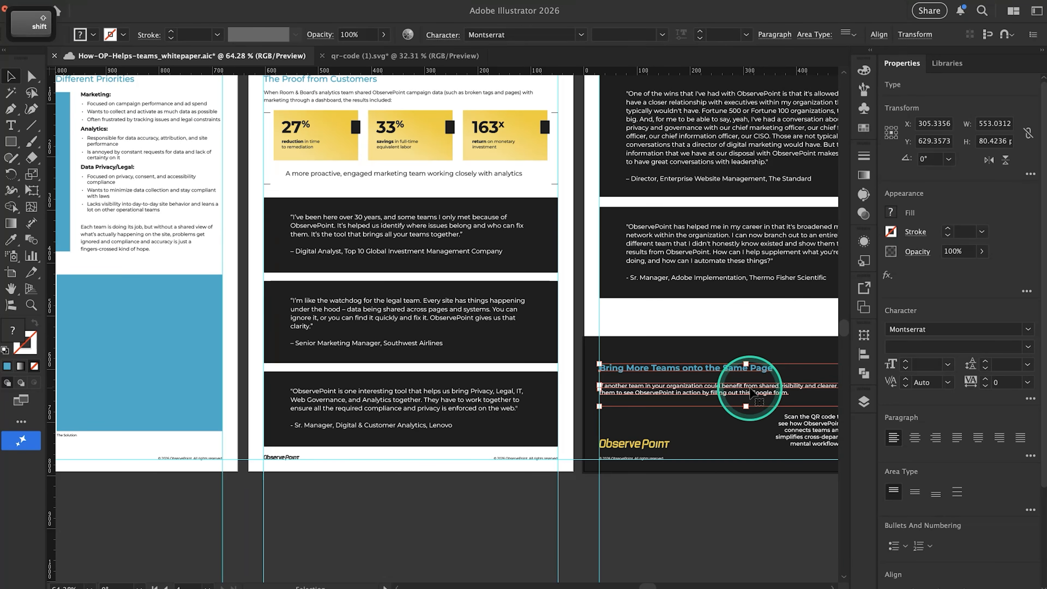
alt+scroll(752, 387, down, 3)
click(695, 475)
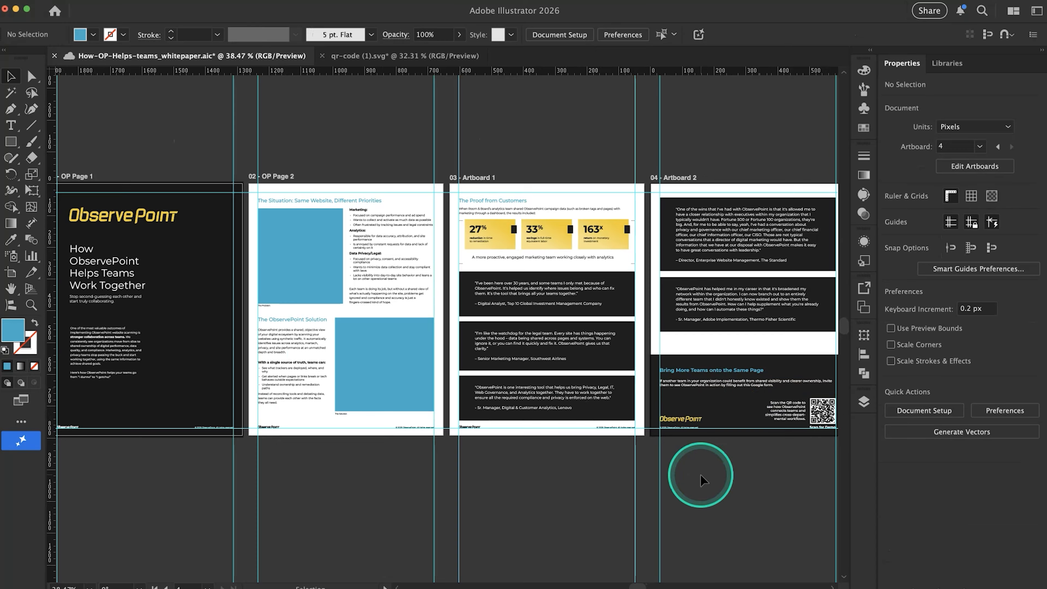
alt+scroll(701, 476, down, 2)
alt+scroll(600, 451, up, 2)
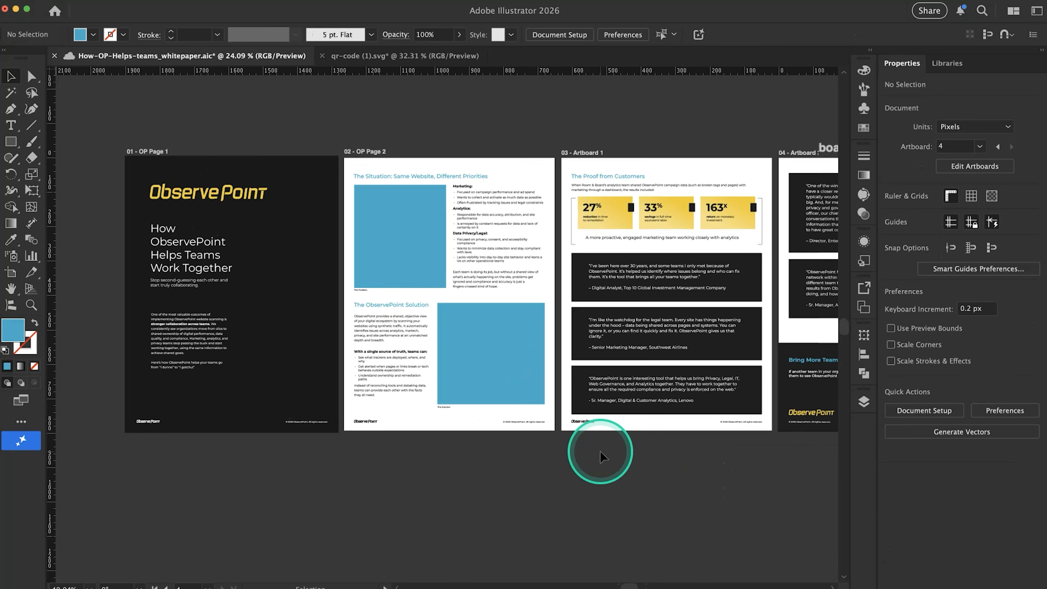
scroll(600, 451, right, 2)
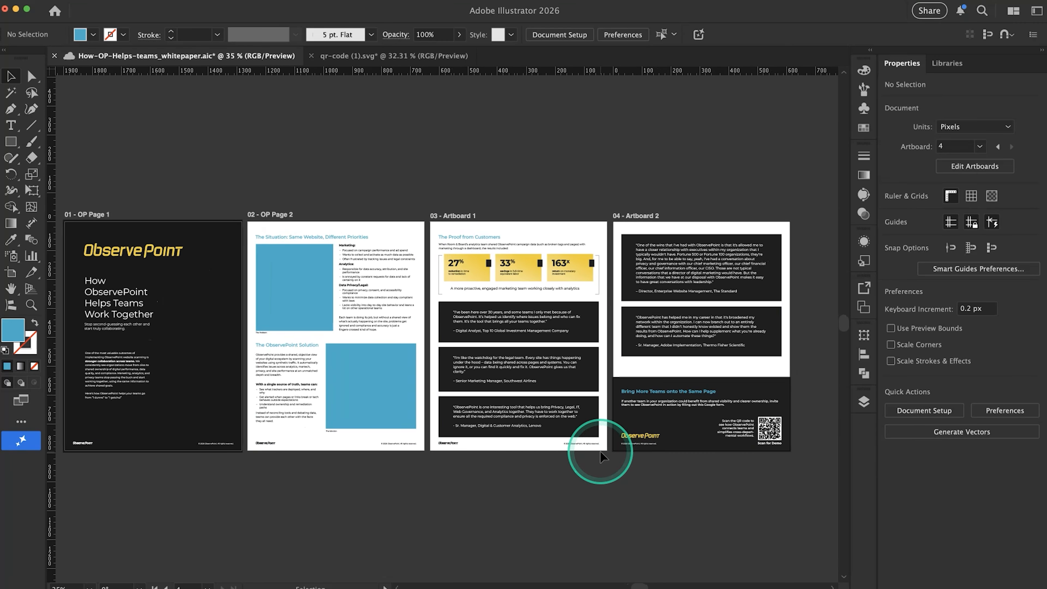